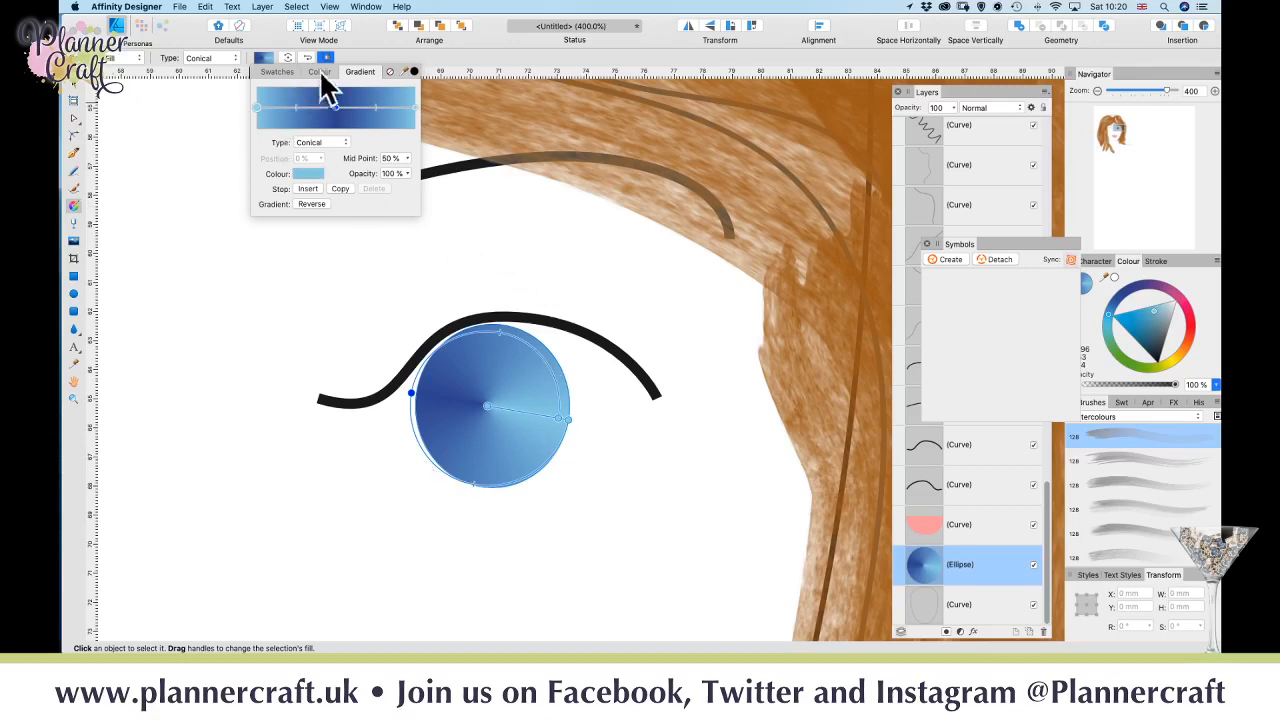
- Add a stop at 17% to the iris ellipse's conical gradient and colour it teal green
click(280, 107)
click(284, 107)
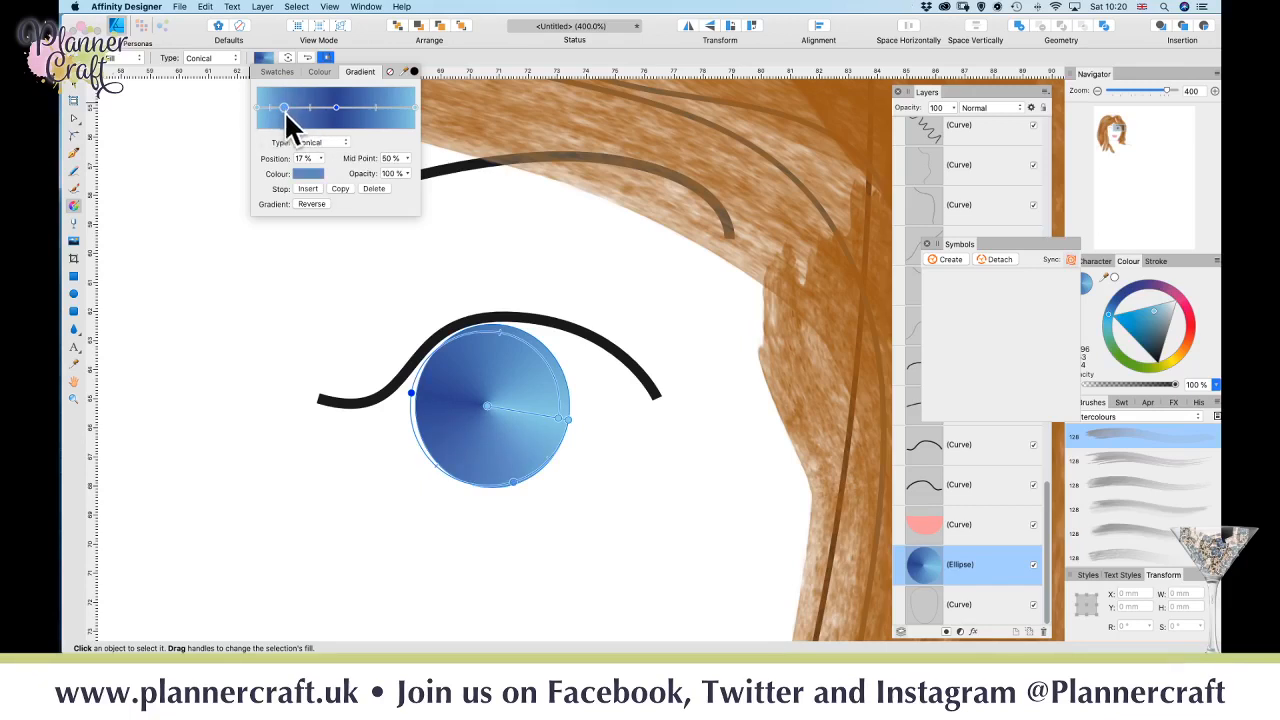
click(303, 175)
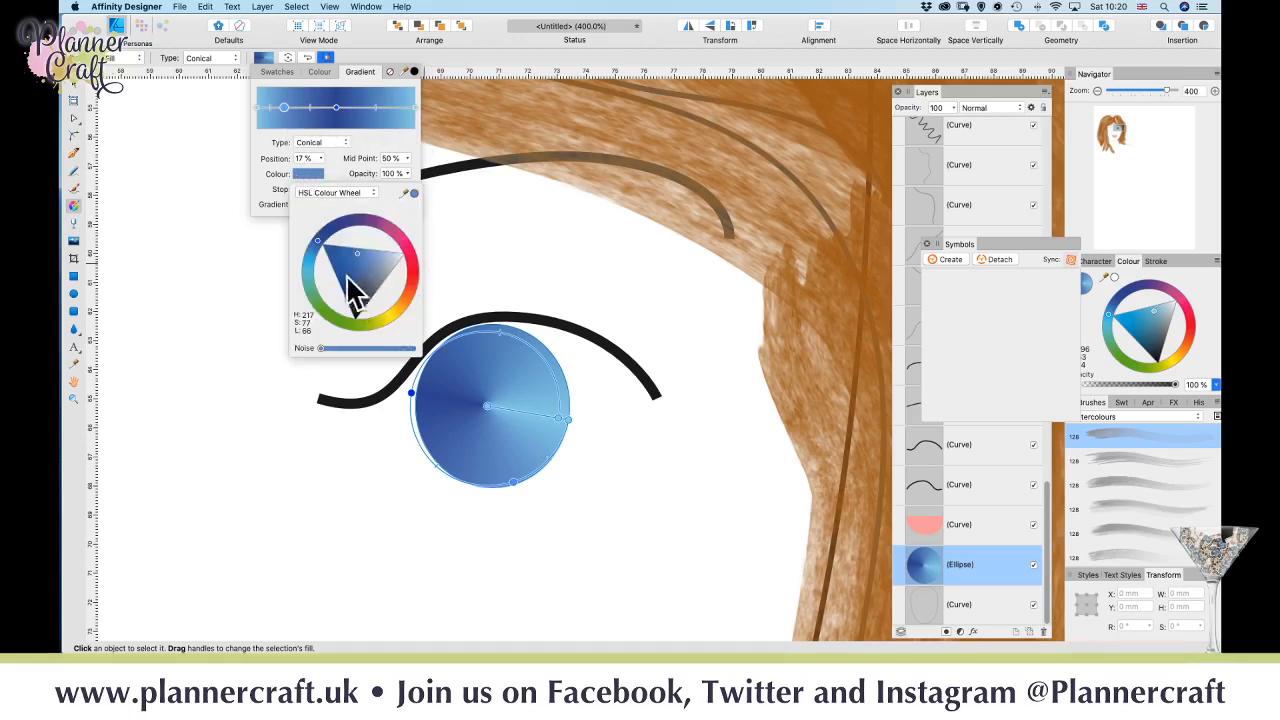
drag(320, 245, 297, 285)
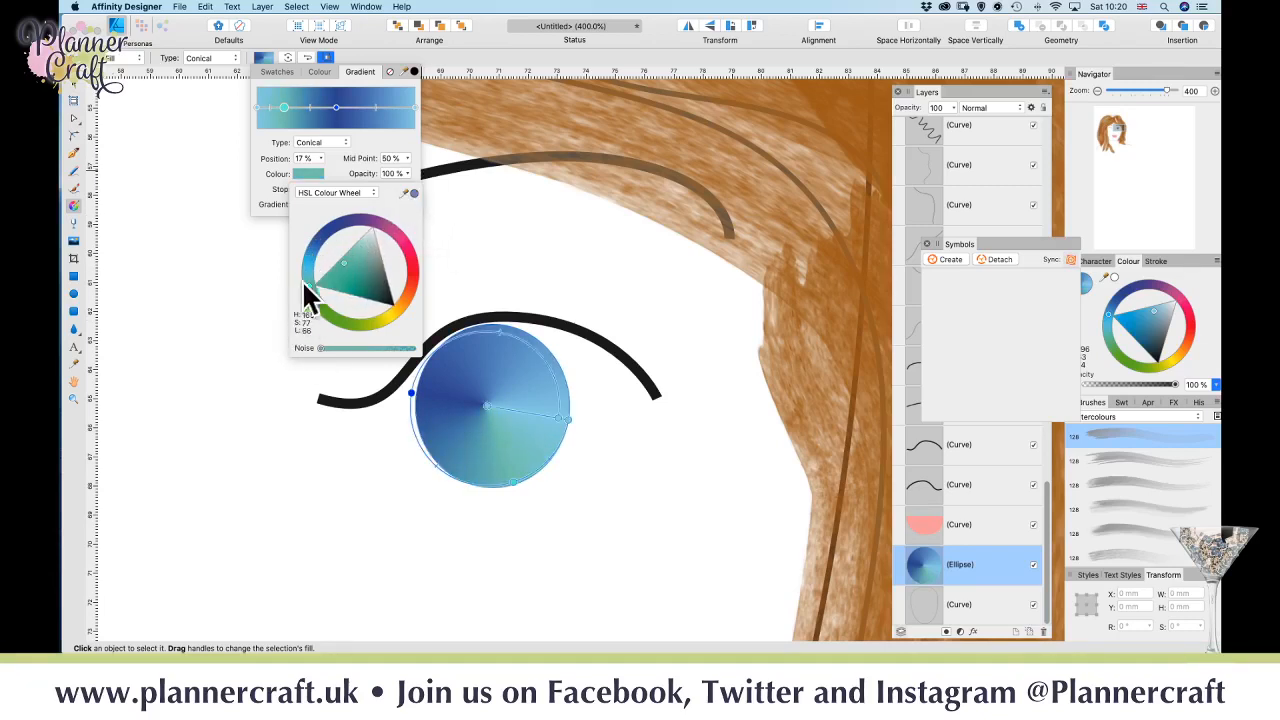
- Add a bright blue gradient stop at 30% and set its mid point to 37%
click(312, 113)
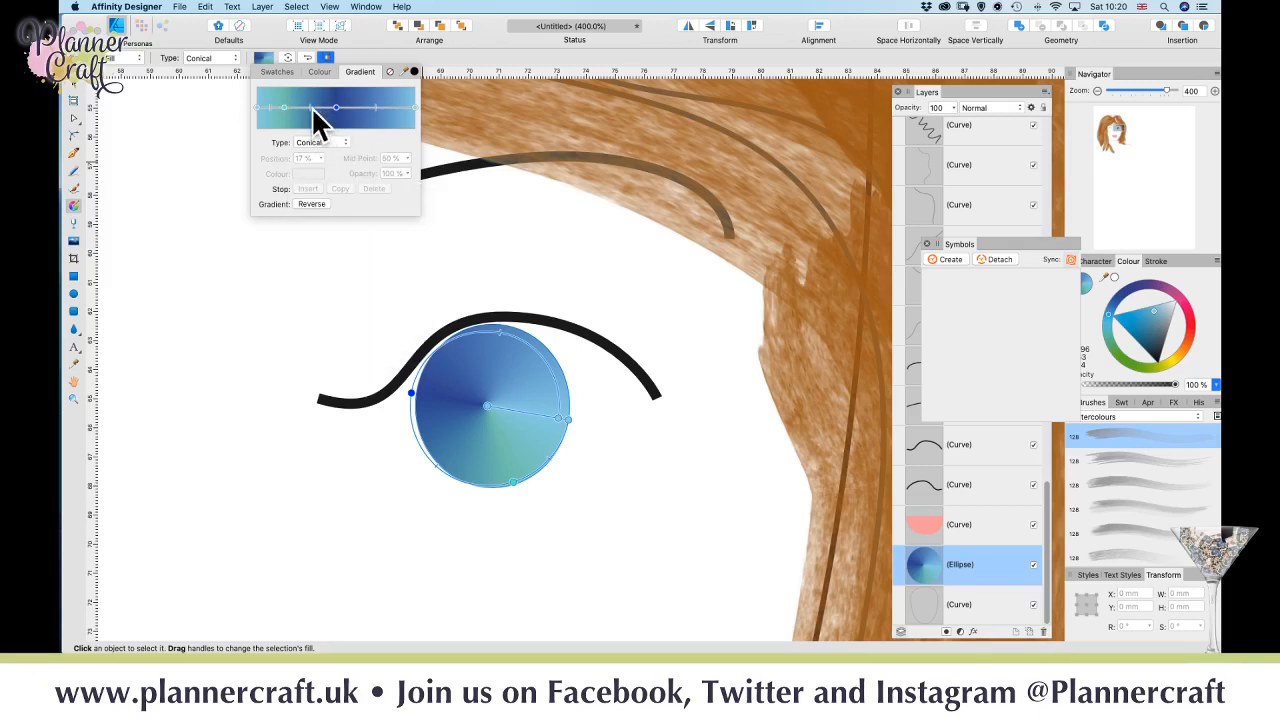
click(313, 110)
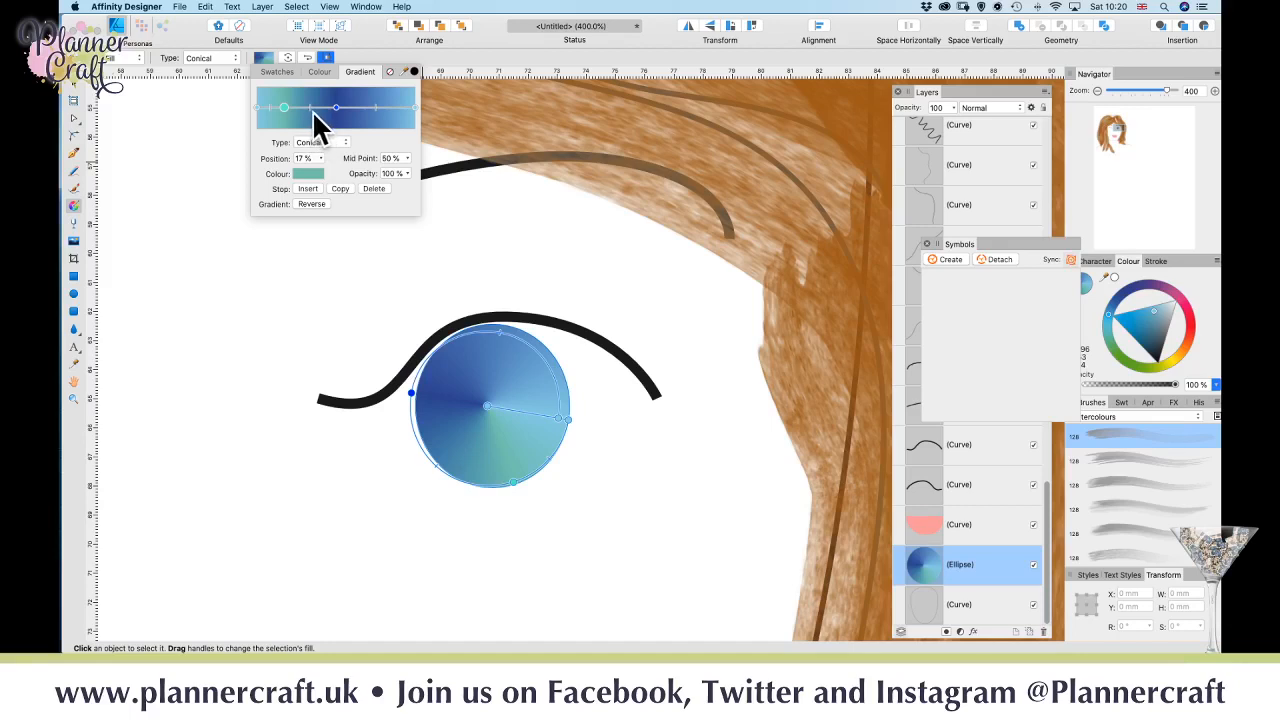
click(305, 108)
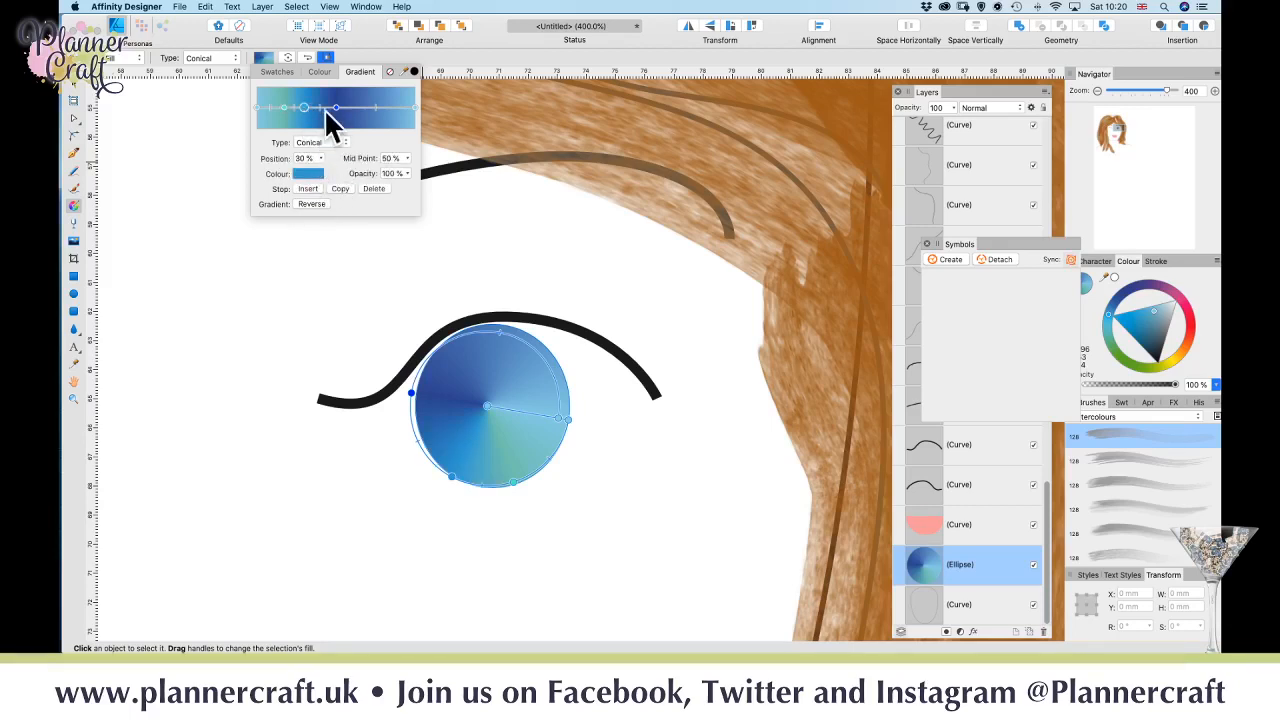
drag(319, 109, 330, 112)
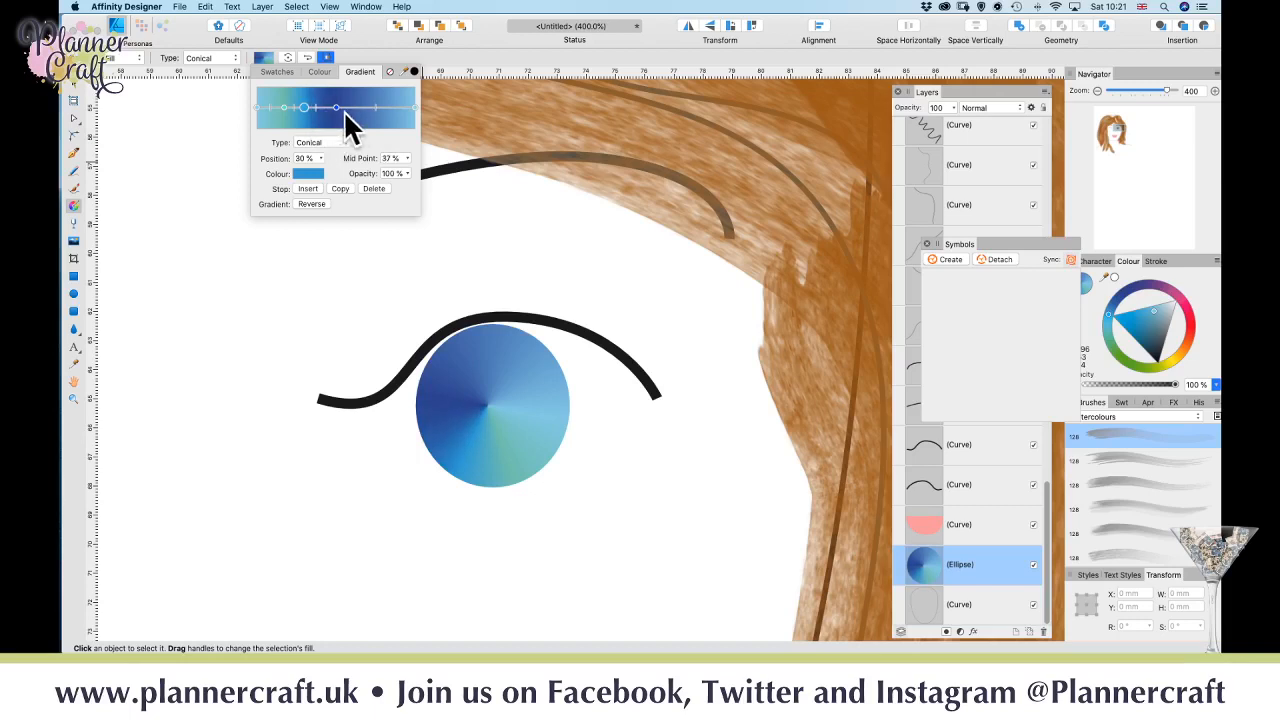
- Add a gradient stop at 42% and colour it light cyan blue with hue 188, saturation 74 and lightness 76
click(323, 108)
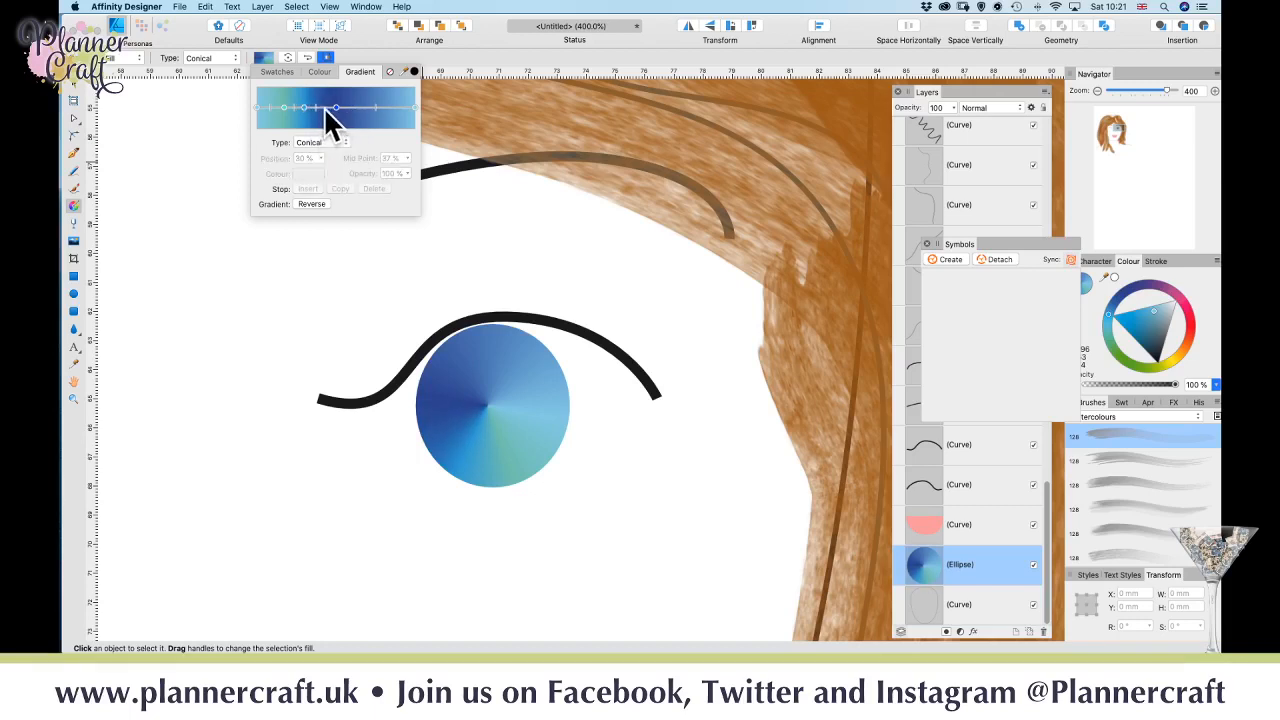
click(302, 173)
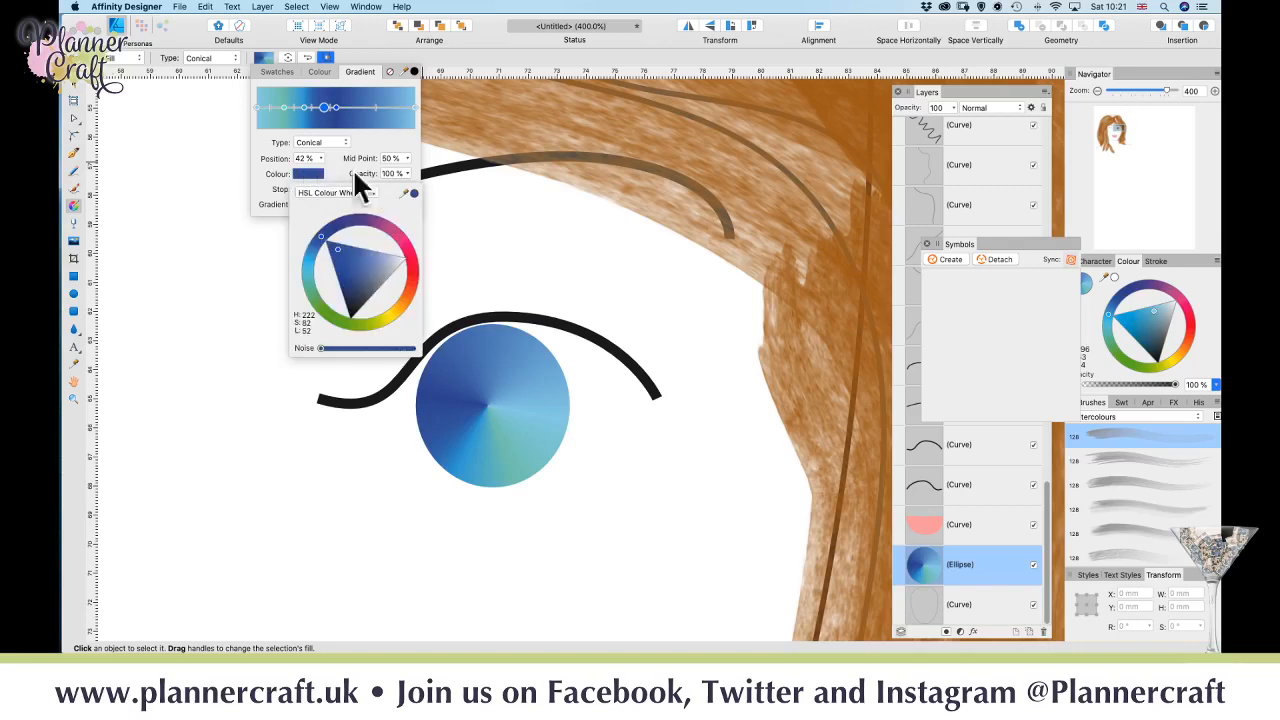
click(309, 262)
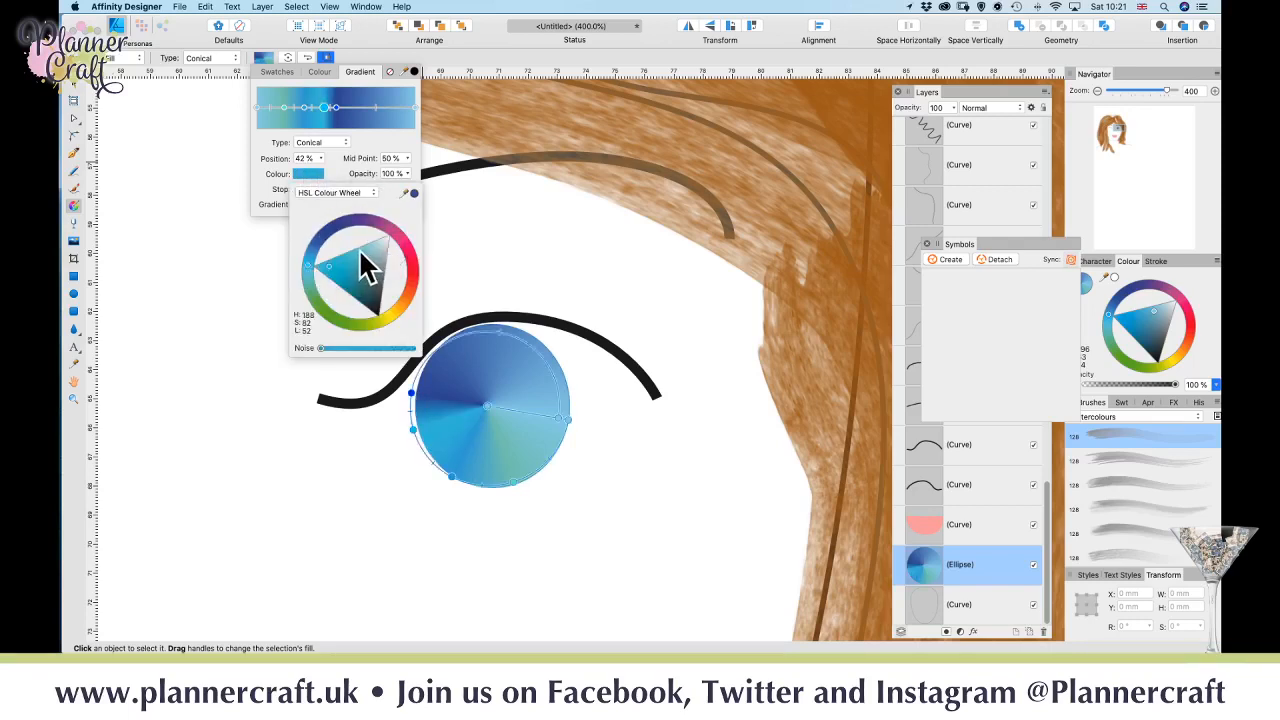
click(362, 249)
click(364, 250)
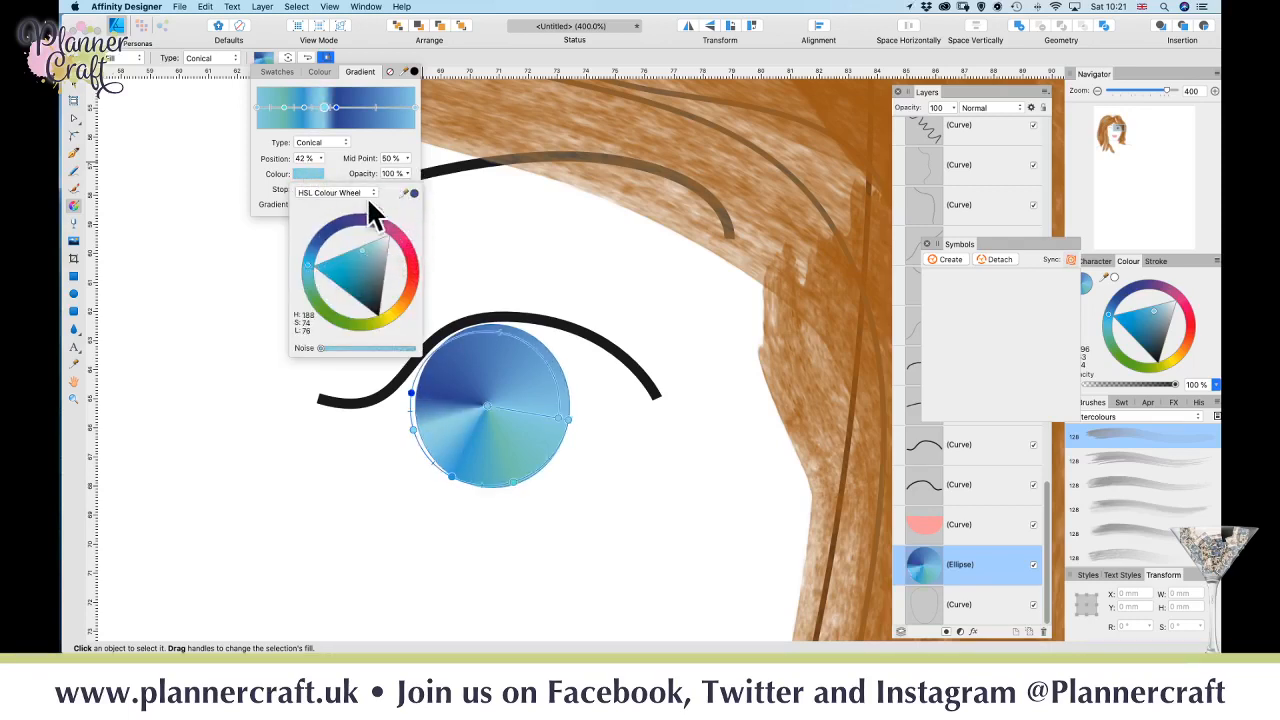
- Add a gradient stop at 60% and colour it green with hue 160, saturation 87 and lightness 55
click(352, 107)
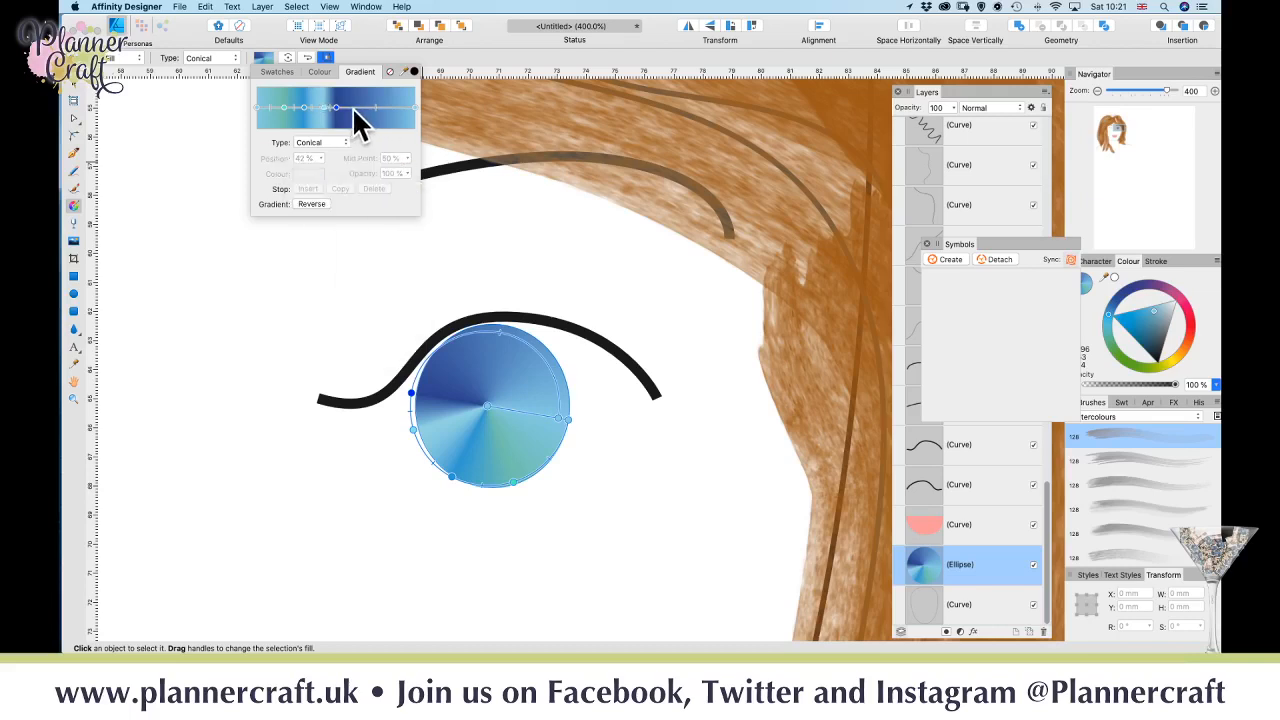
click(310, 174)
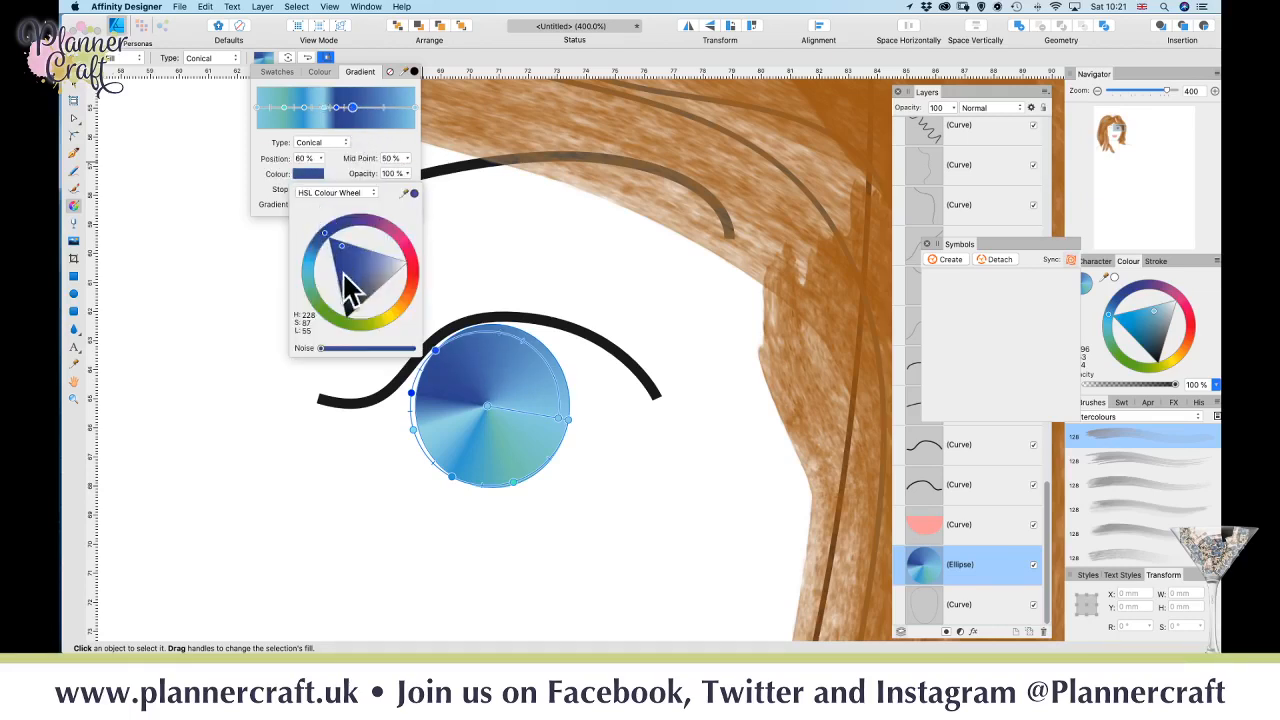
click(311, 260)
drag(309, 255, 299, 290)
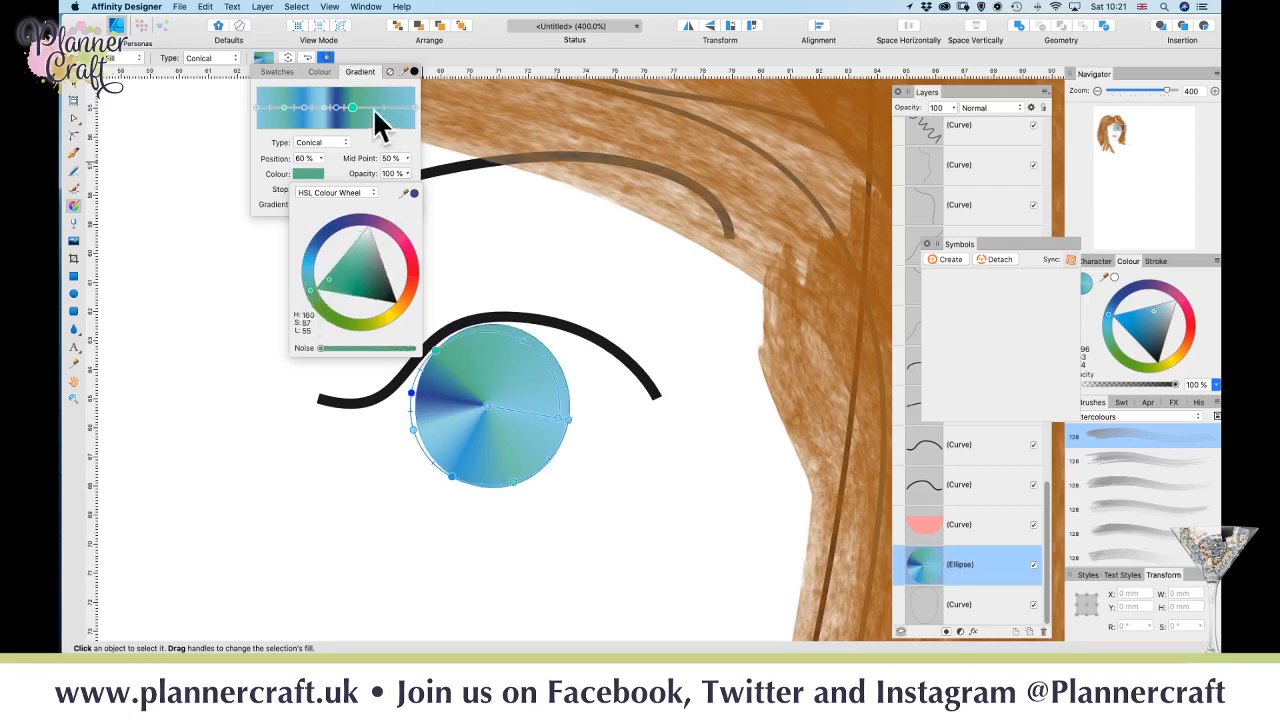
- Add a gradient stop at 68% and give it a paler, less saturated teal
drag(352, 107, 365, 106)
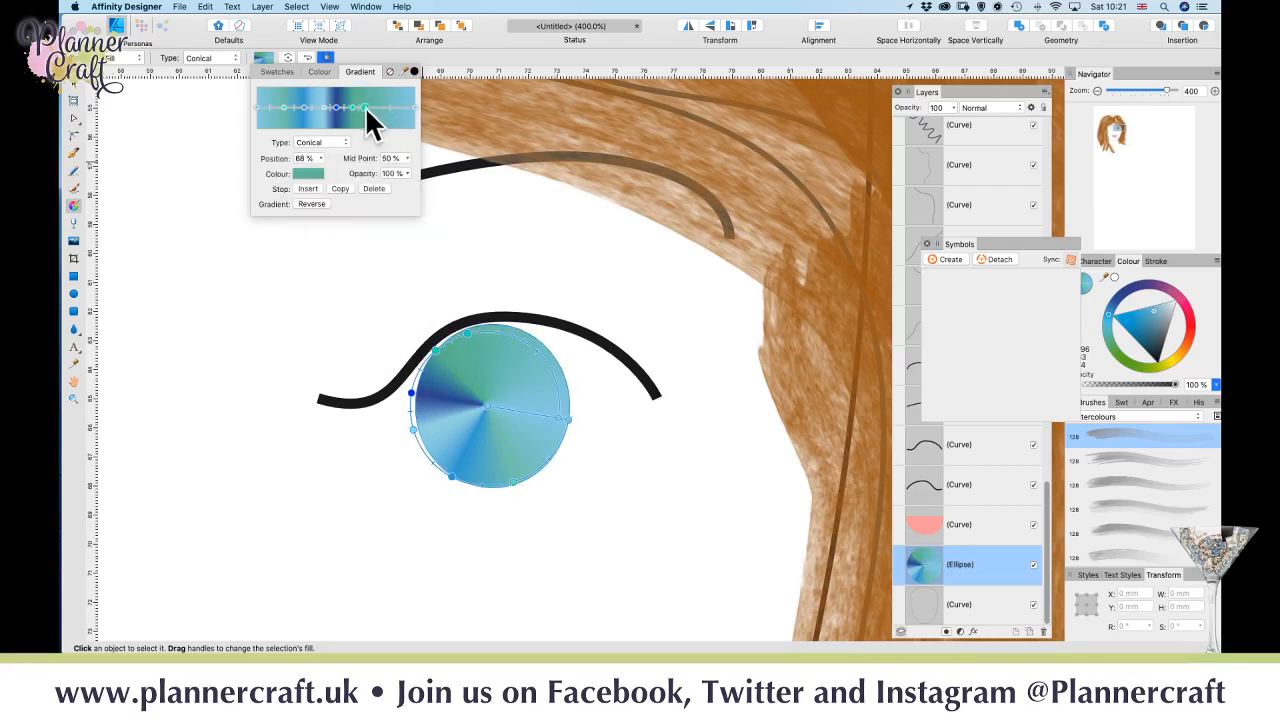
click(306, 175)
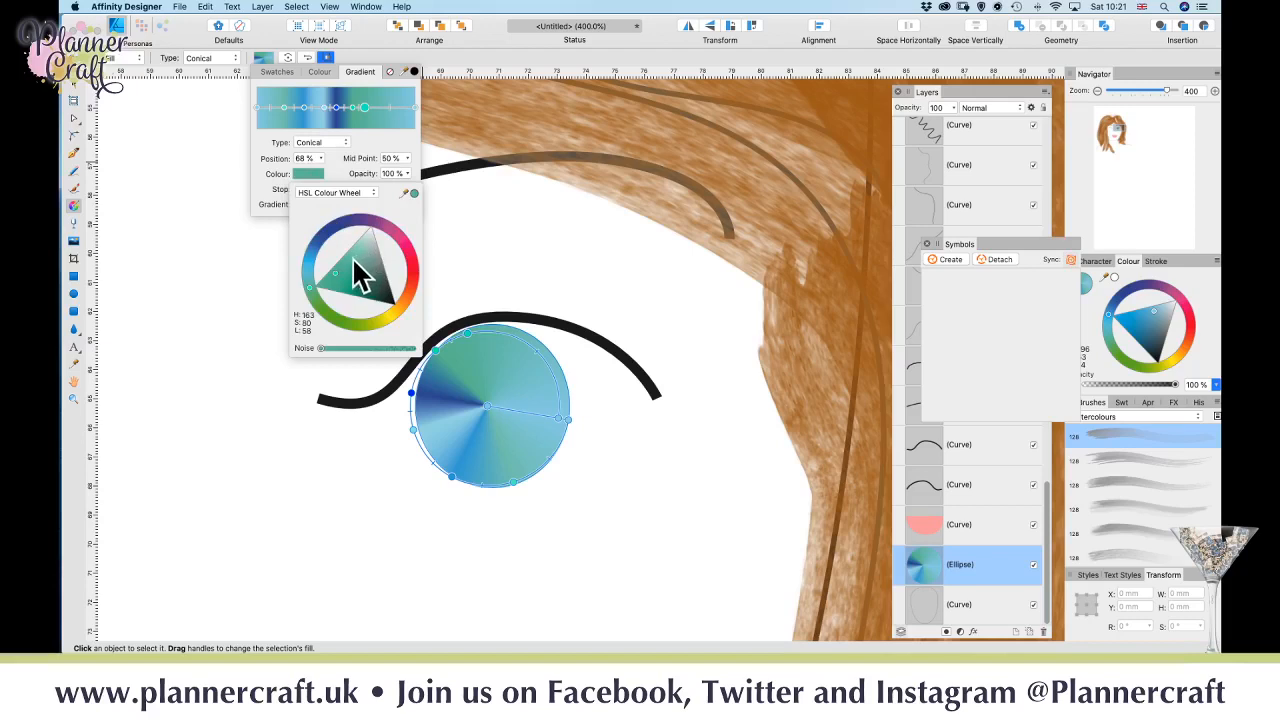
drag(352, 264, 363, 261)
- Add a gradient stop at 77% and colour it a muted violet blue with a hue of 228
click(379, 106)
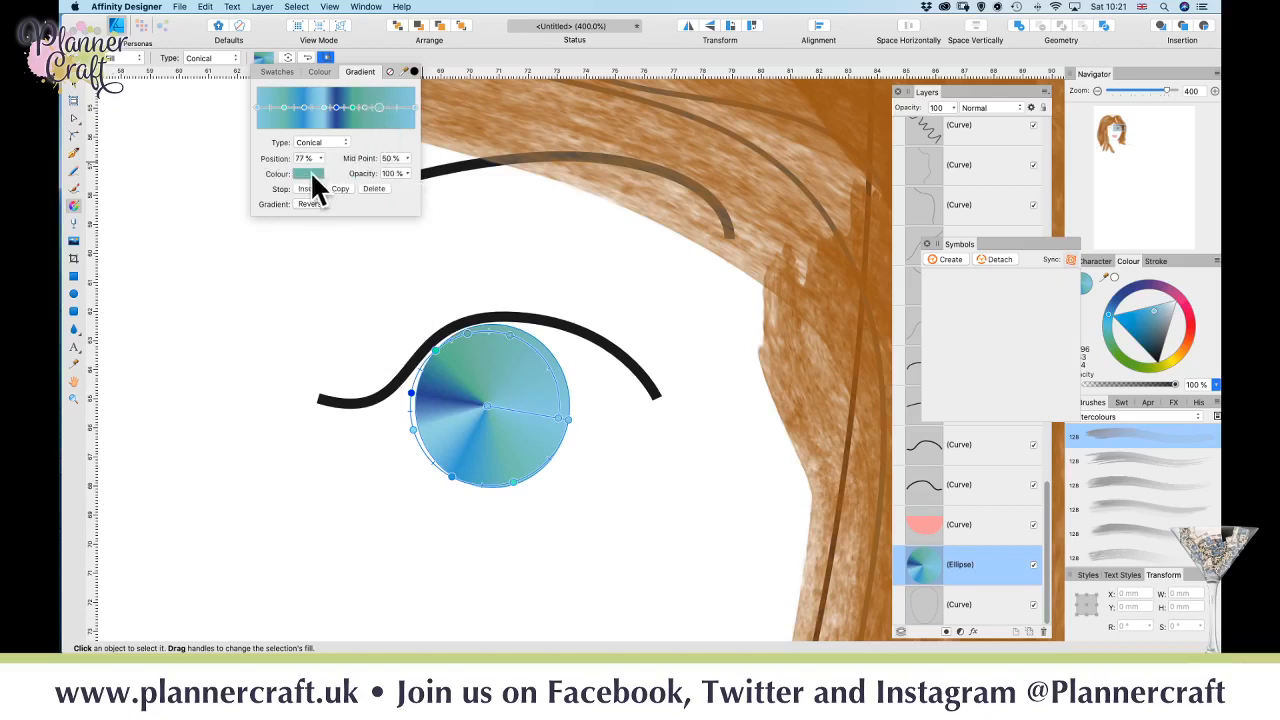
click(312, 176)
click(325, 232)
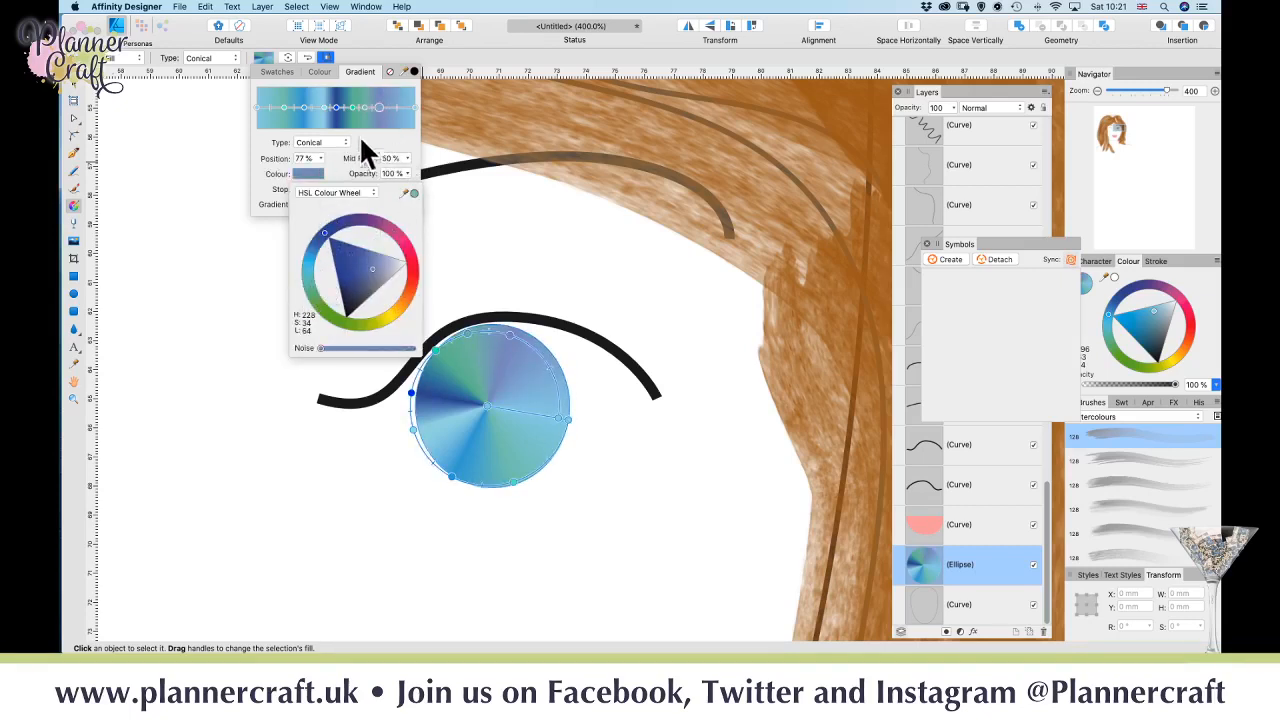
- Add a gradient stop at 92% and colour it deep blue with hue 237, saturation 100 and lightness 50
click(399, 106)
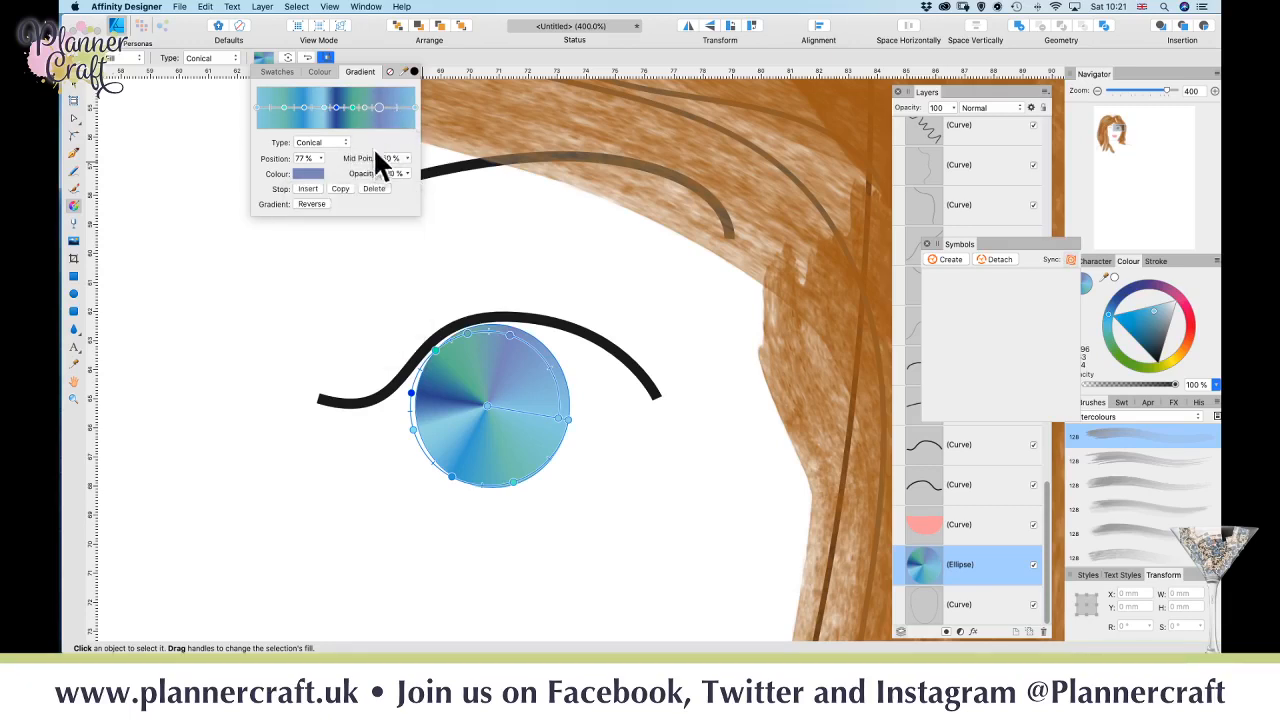
click(391, 107)
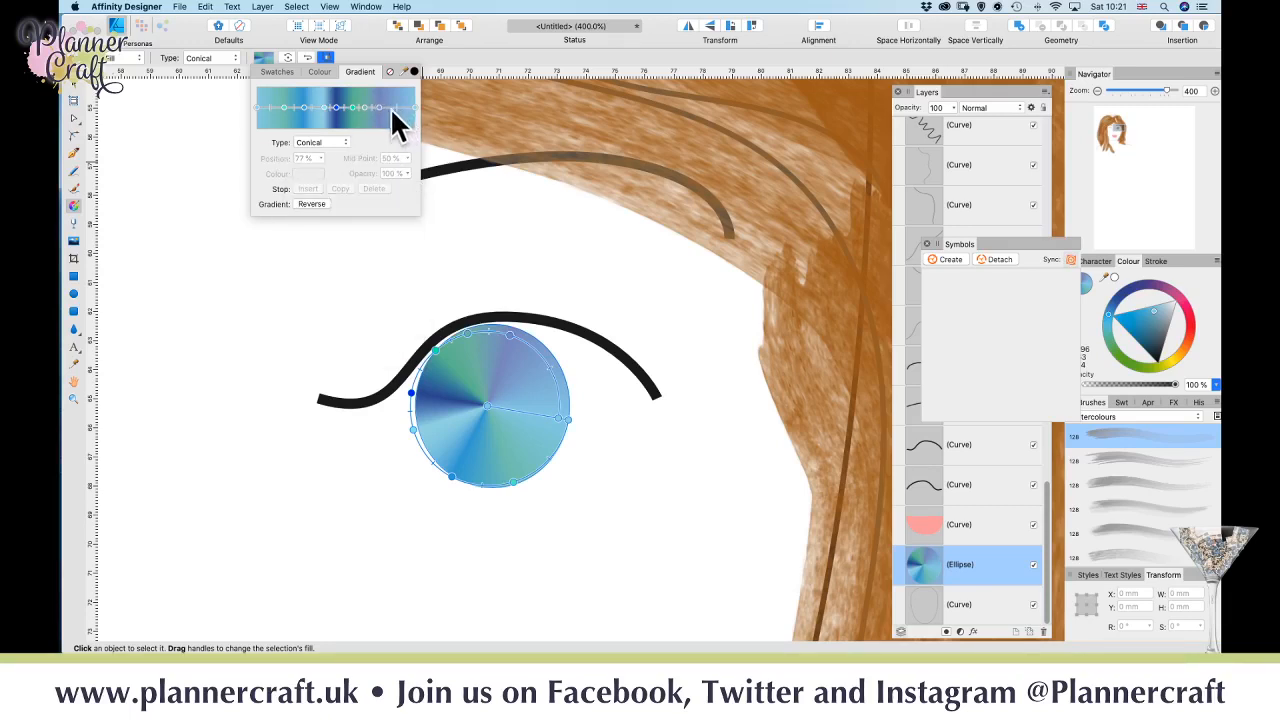
click(402, 107)
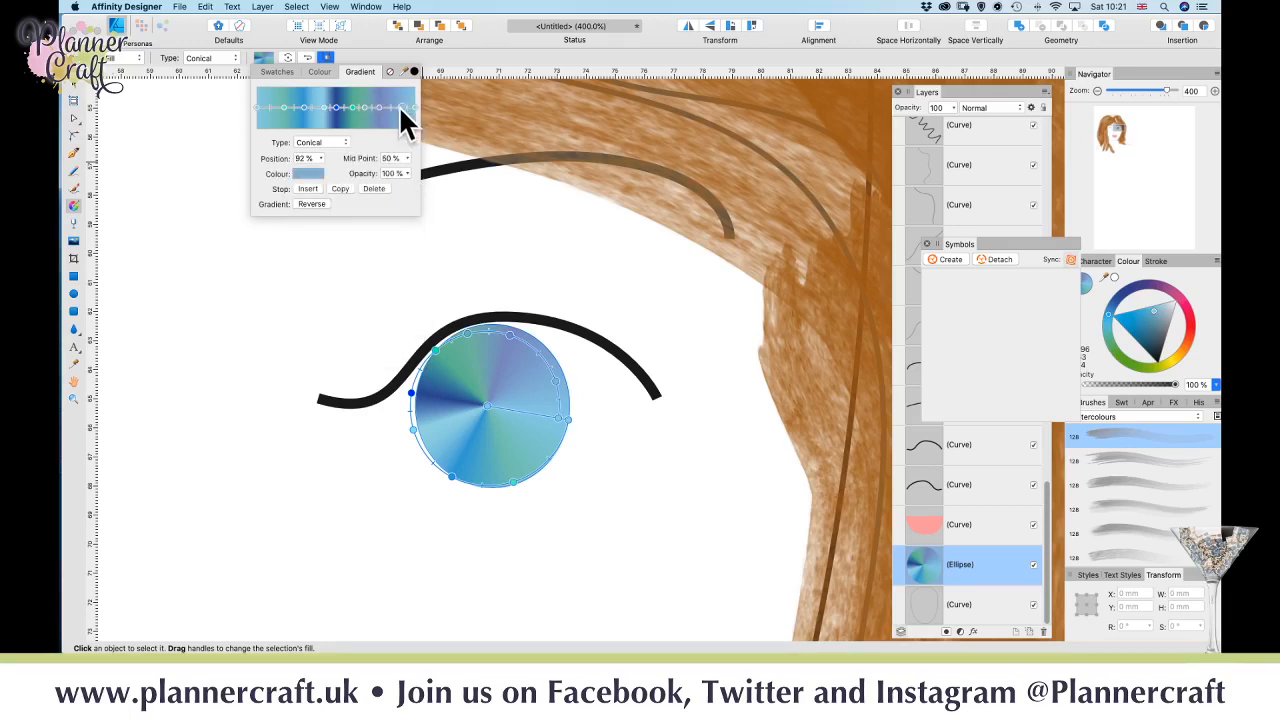
click(309, 174)
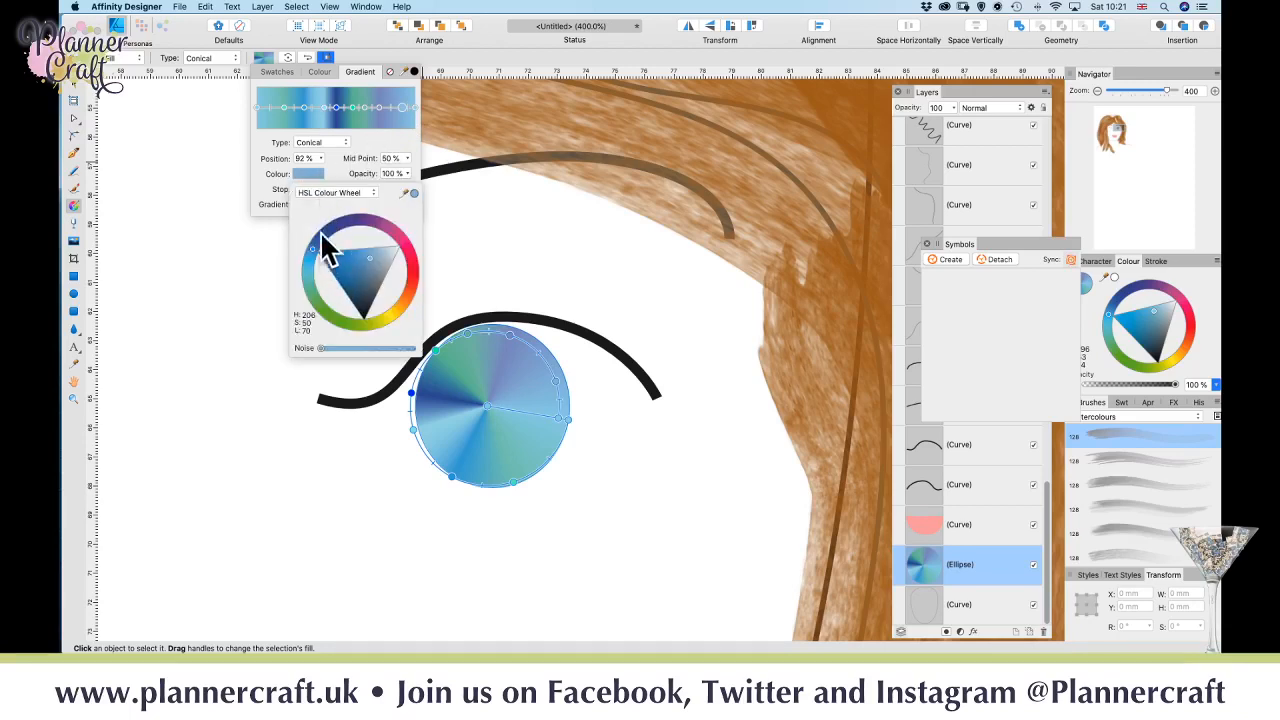
click(332, 229)
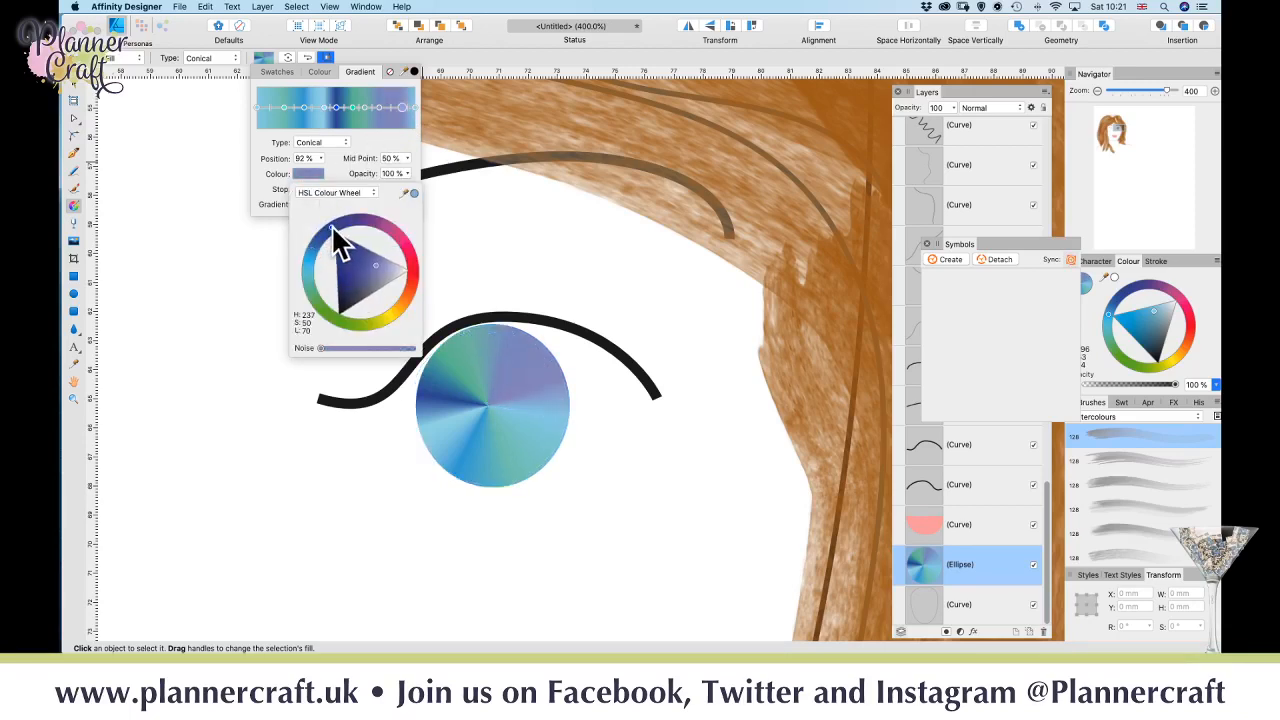
click(341, 237)
click(334, 229)
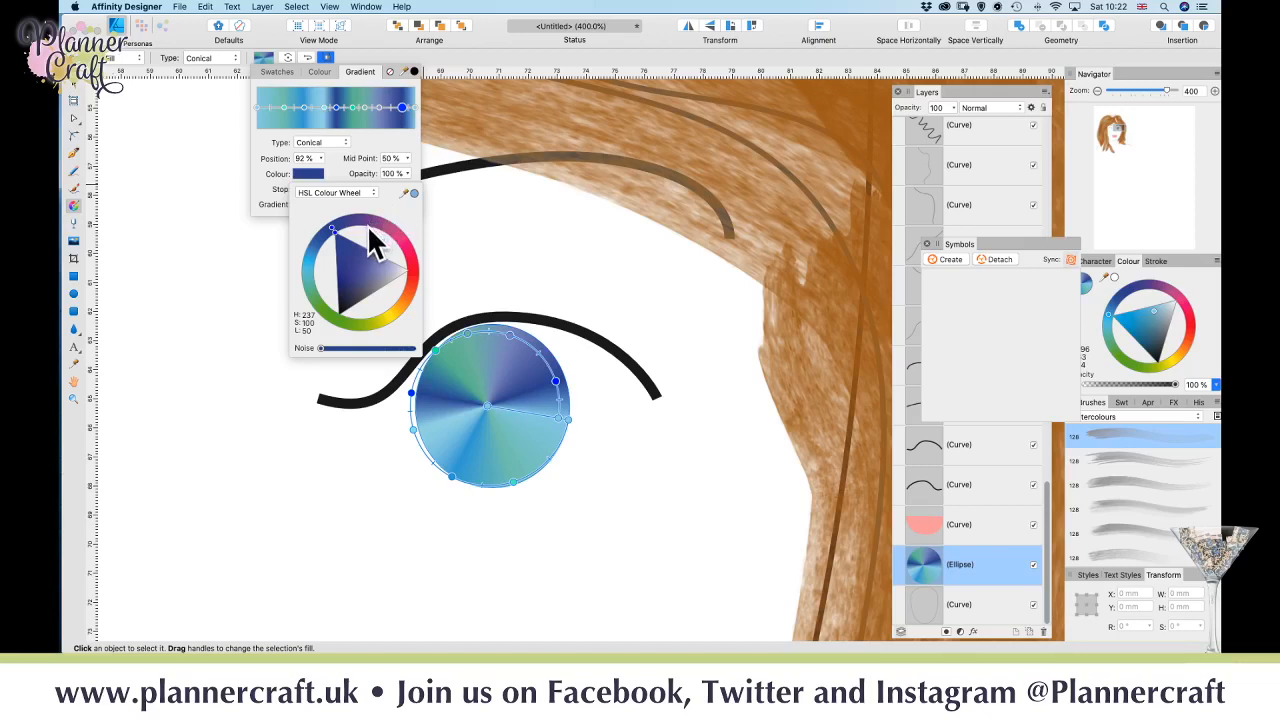
- Add a gradient stop at 5% and colour it soft blue with hue 224, saturation 57 and lightness 70
click(265, 105)
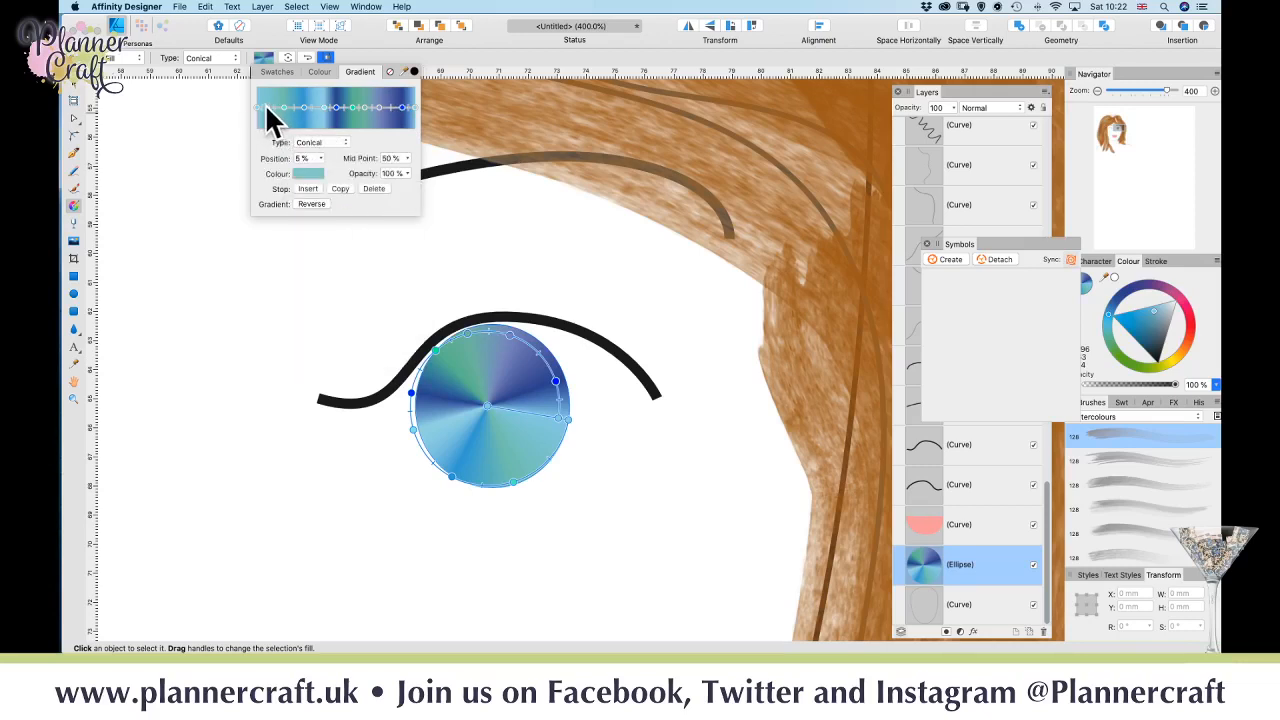
click(308, 176)
click(329, 232)
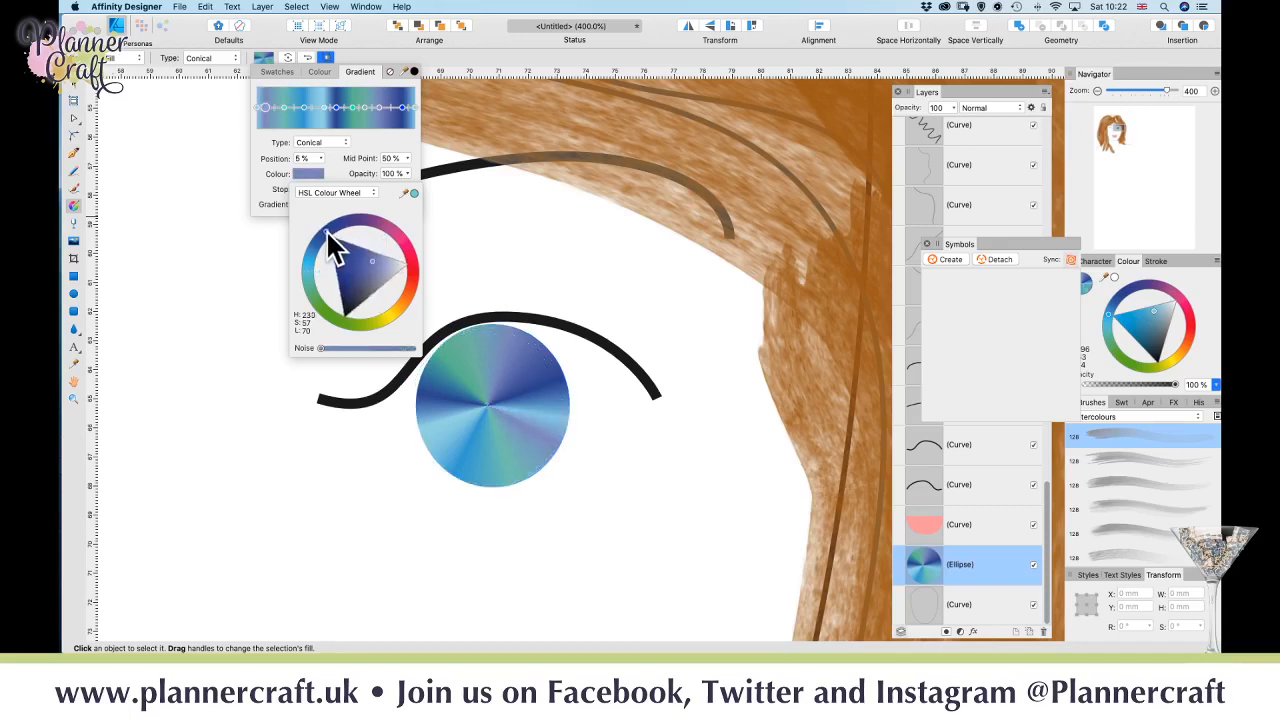
drag(328, 232, 322, 235)
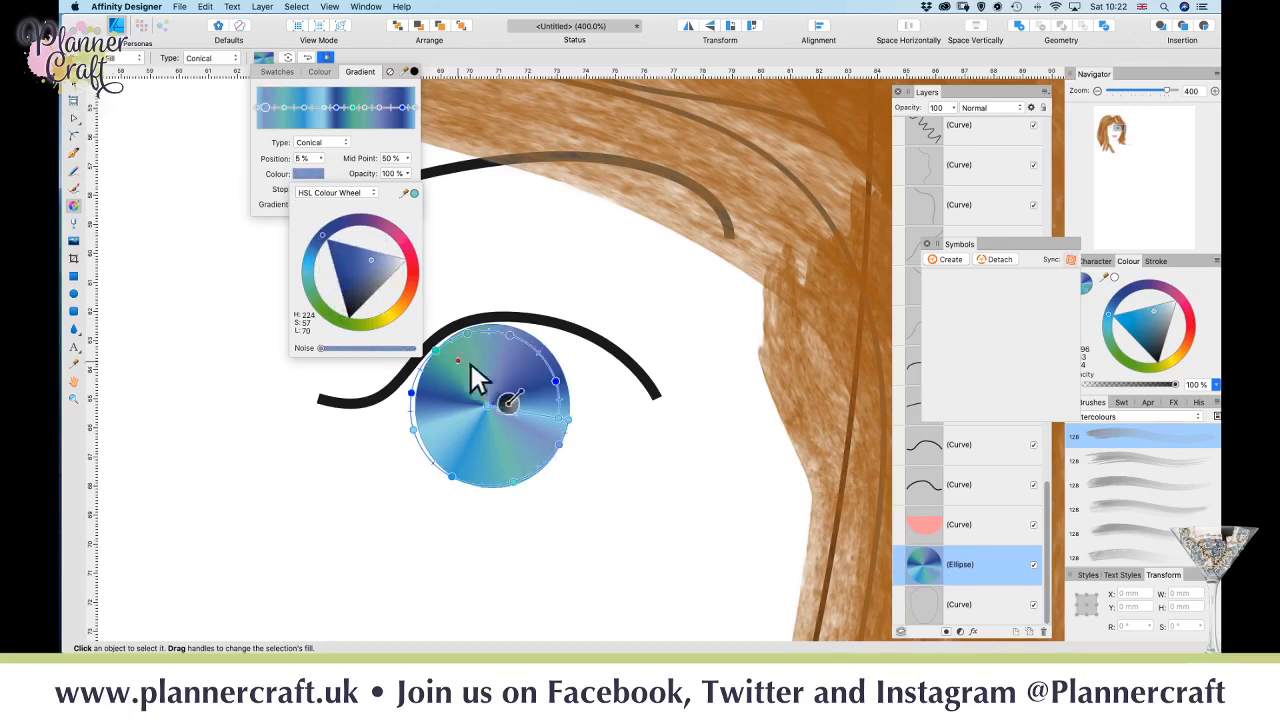
- Move the conical gradient's origin to the centre of the iris ellipse and deselect the ellipse
drag(486, 400, 493, 402)
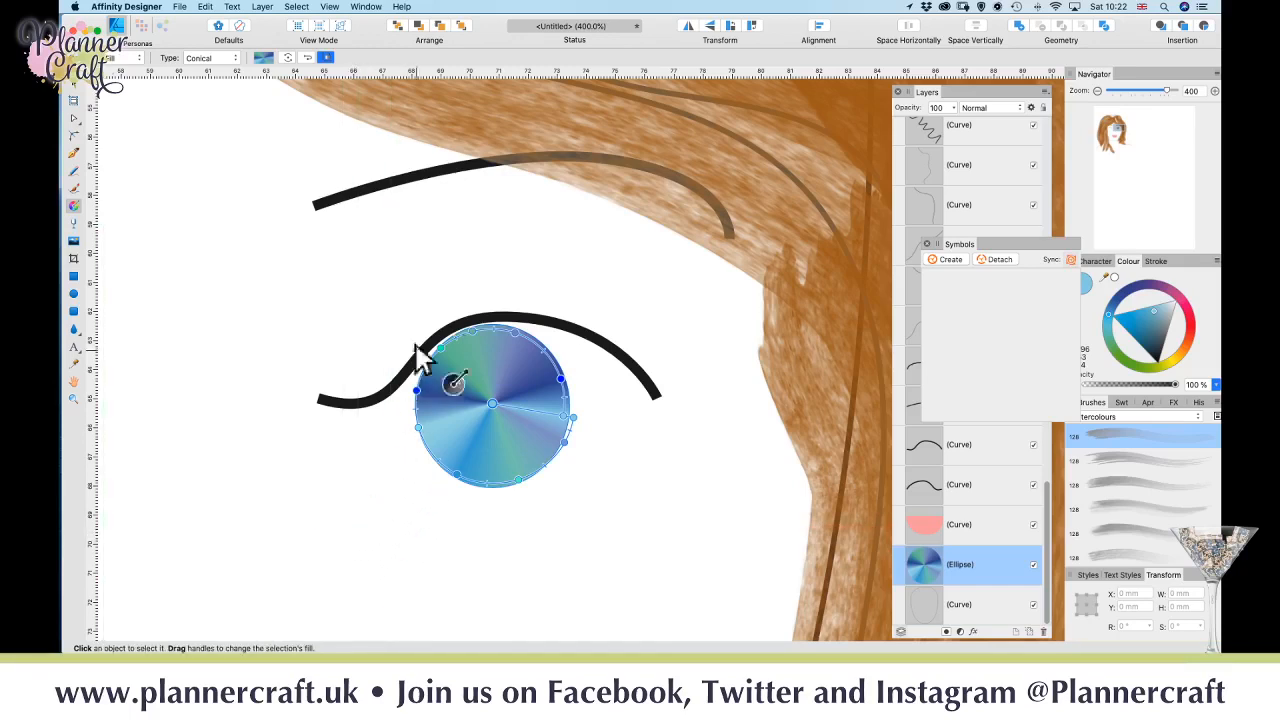
click(74, 84)
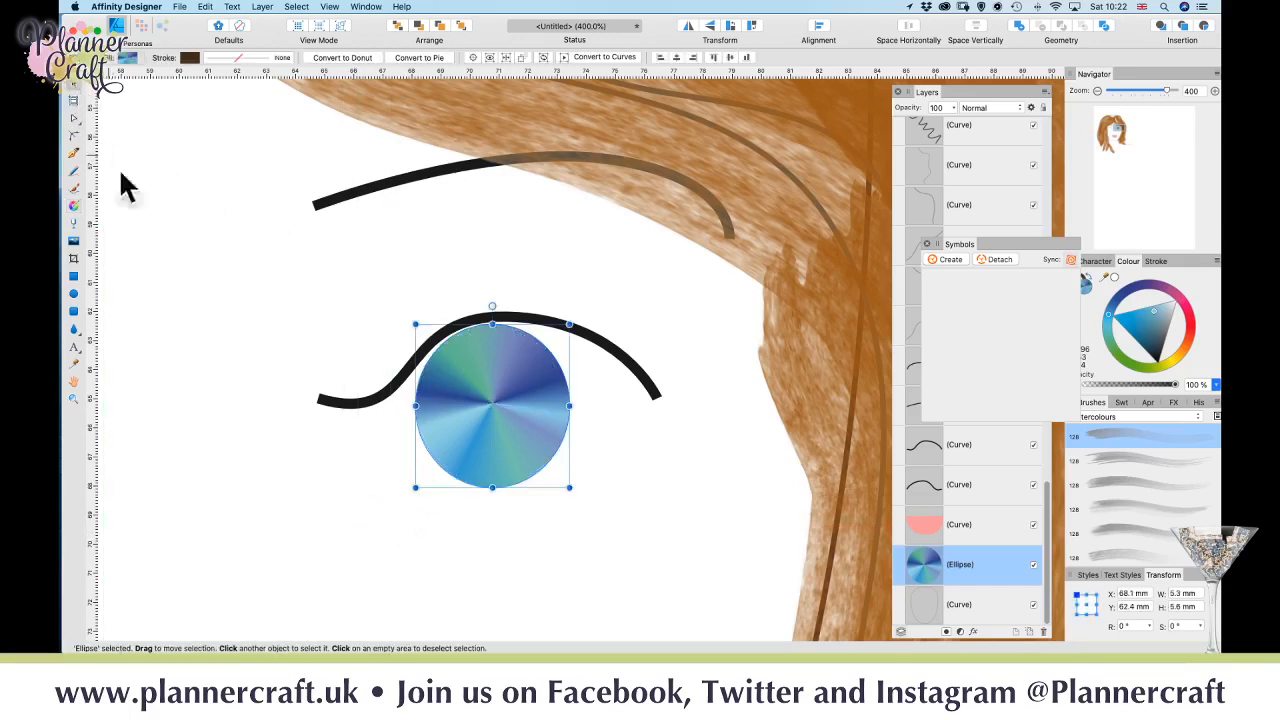
click(348, 490)
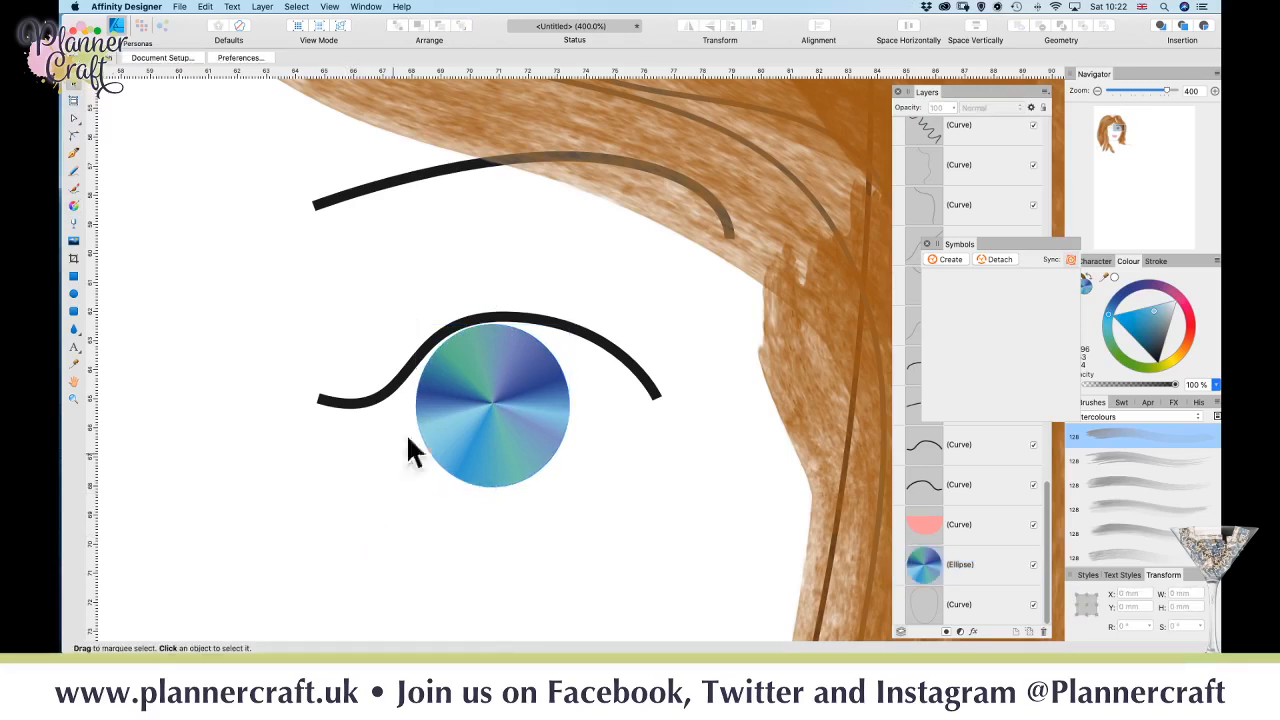
- Duplicate the iris ellipse in place
click(501, 406)
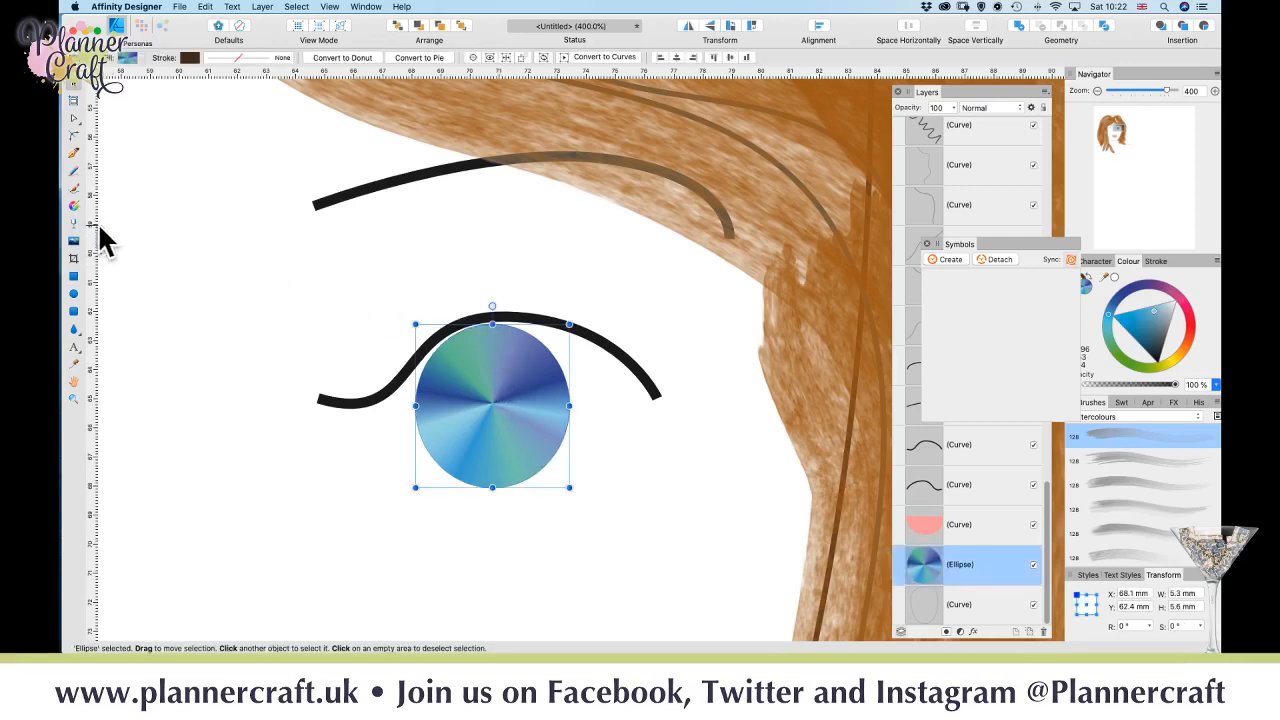
key(alt)
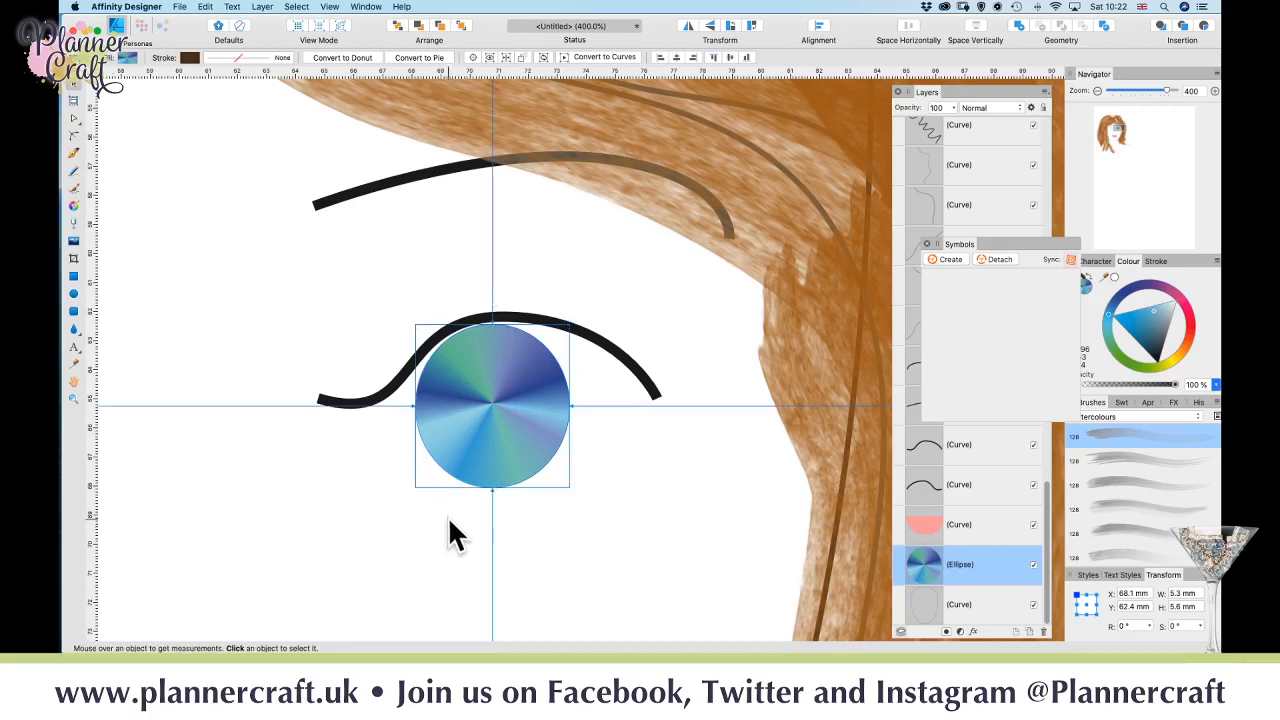
key(super+j)
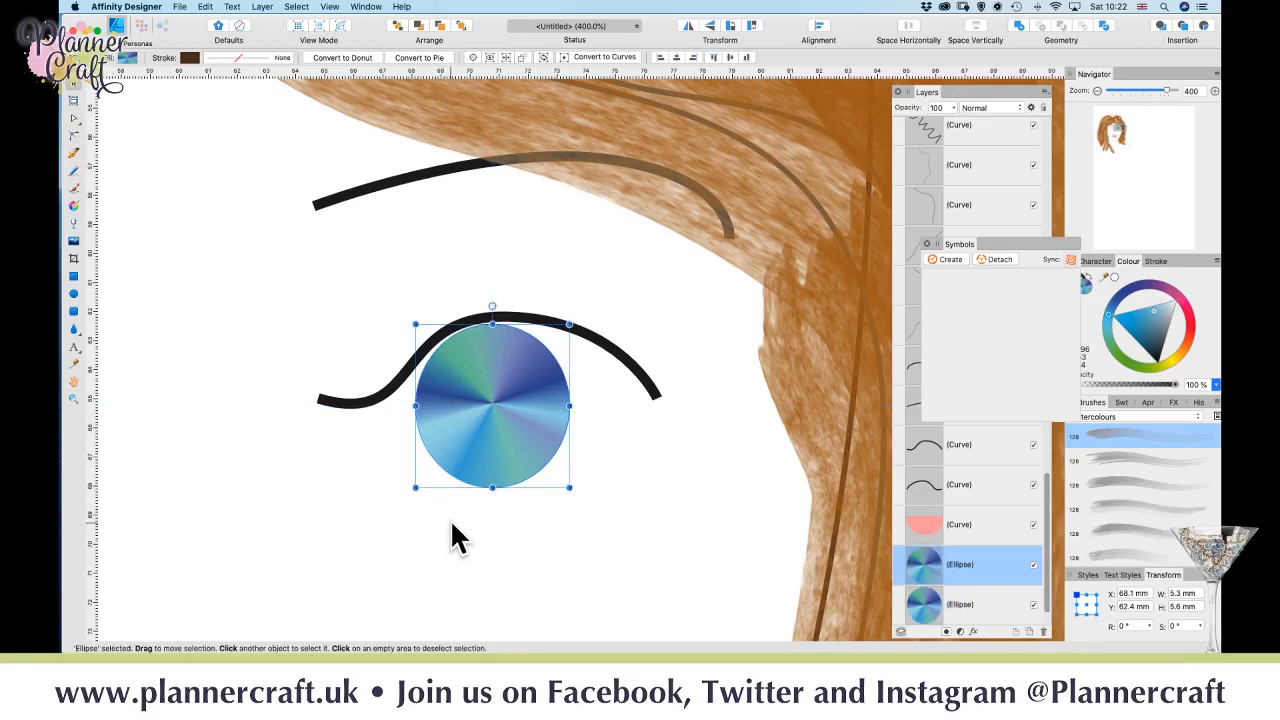
- Change the duplicate iris ellipse's fill from conical to an Elliptical gradient
click(73, 205)
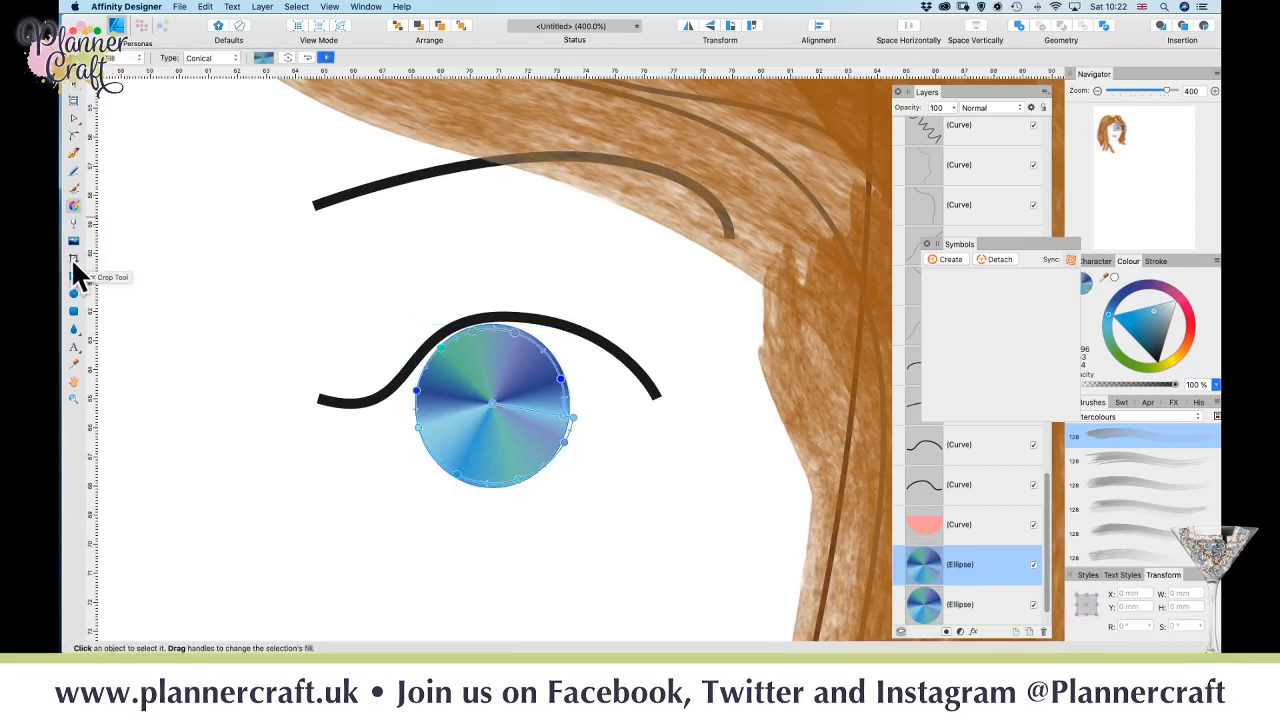
click(220, 57)
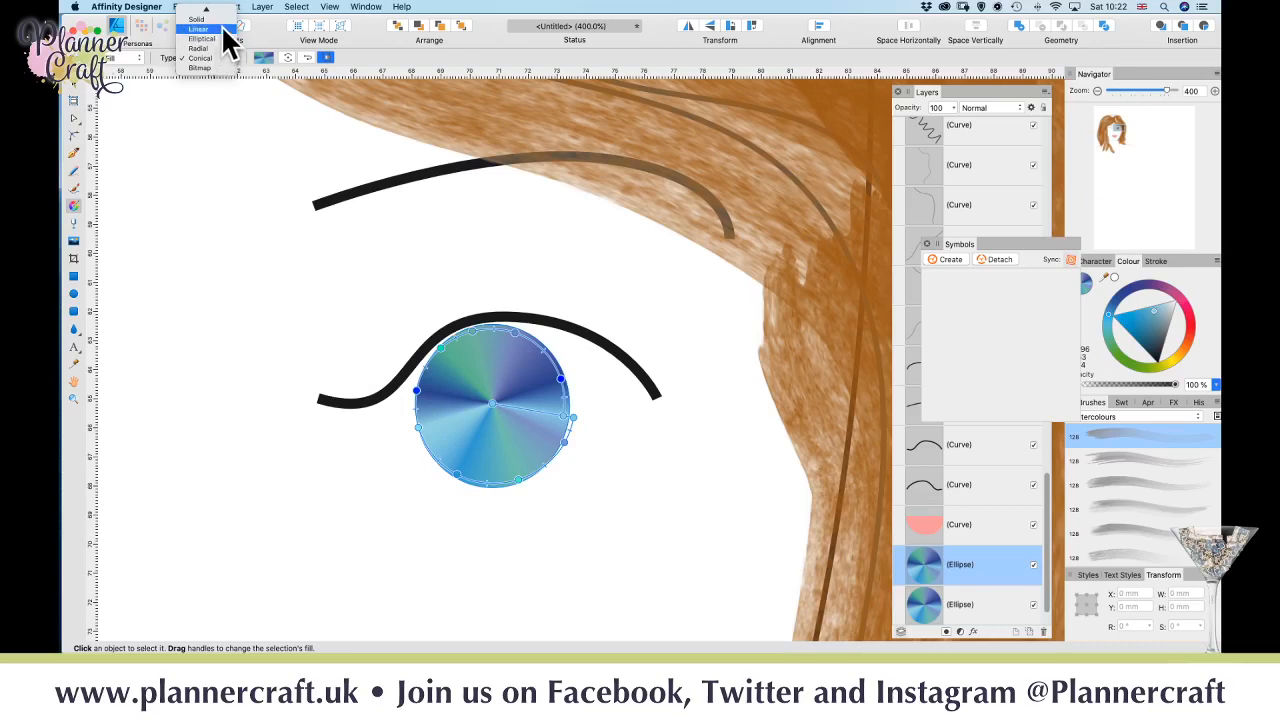
click(218, 39)
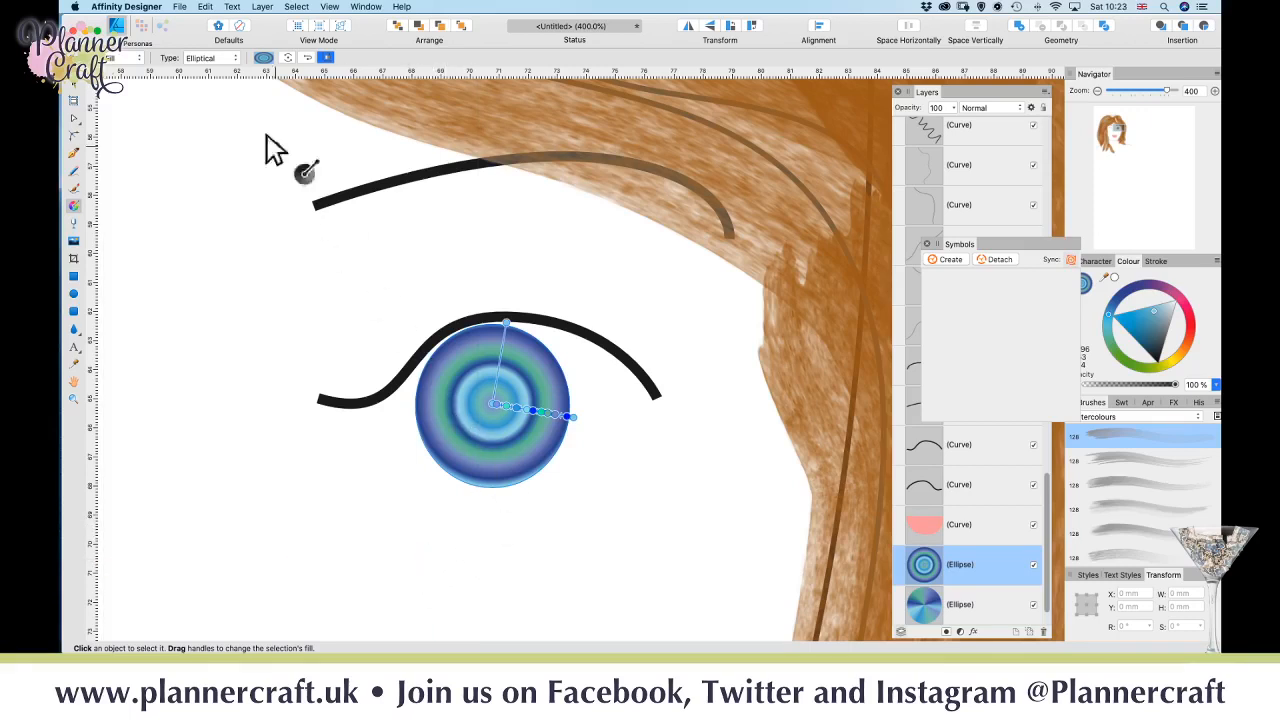
- Delete all the intermediate stops from the duplicate ellipse's elliptical gradient, keeping only the two end stops
click(264, 57)
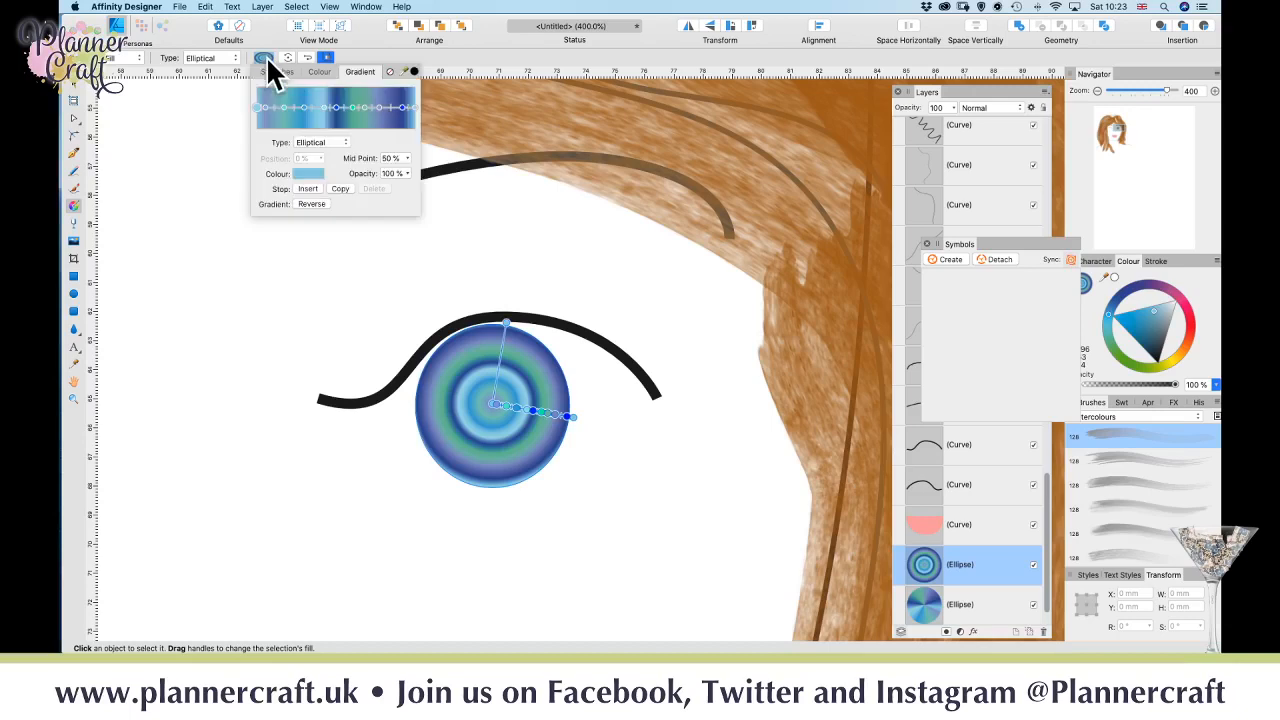
click(285, 110)
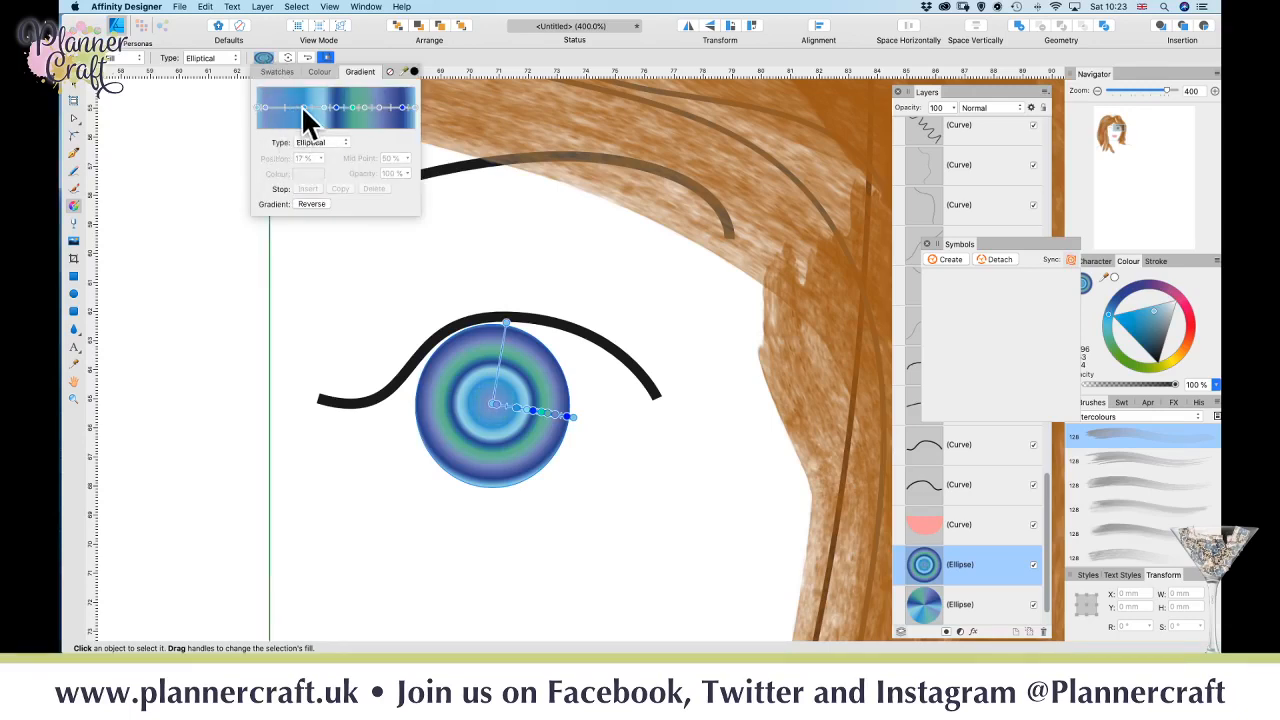
mouse_move(285, 108)
mouse_down()
mouse_move(284, 123)
mouse_move(263, 107)
mouse_move(407, 110)
mouse_up()
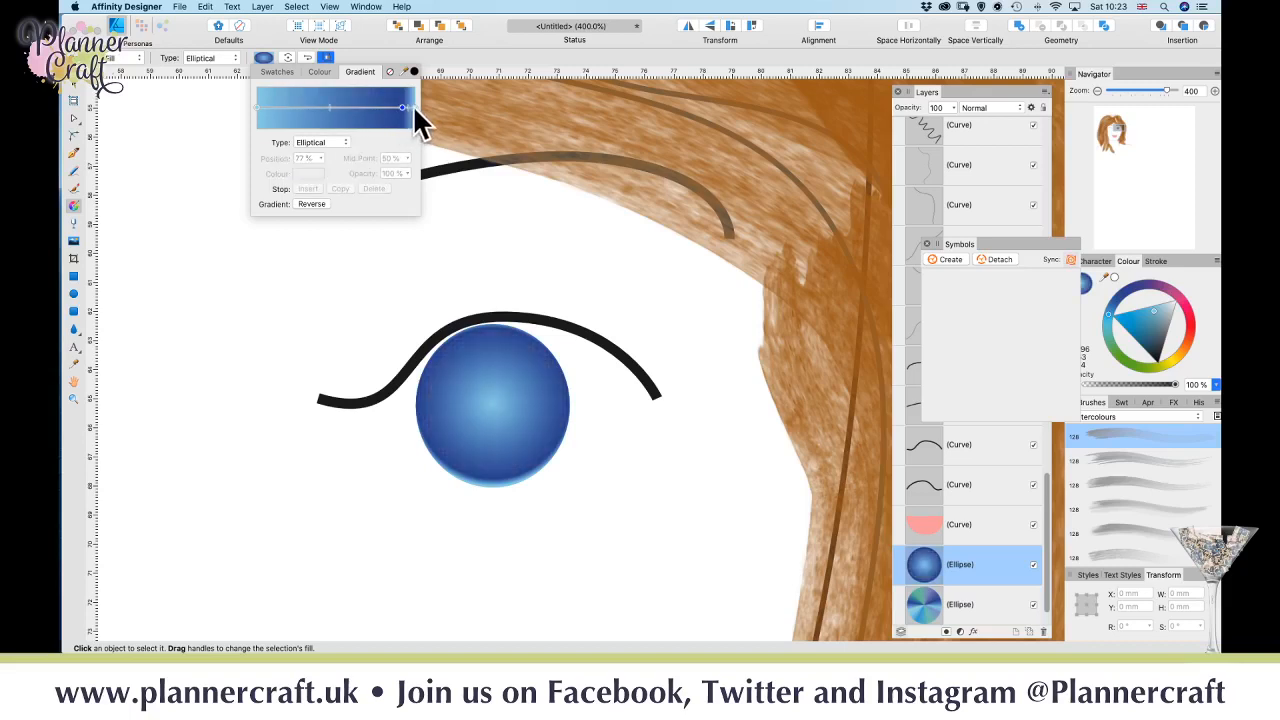
click(413, 107)
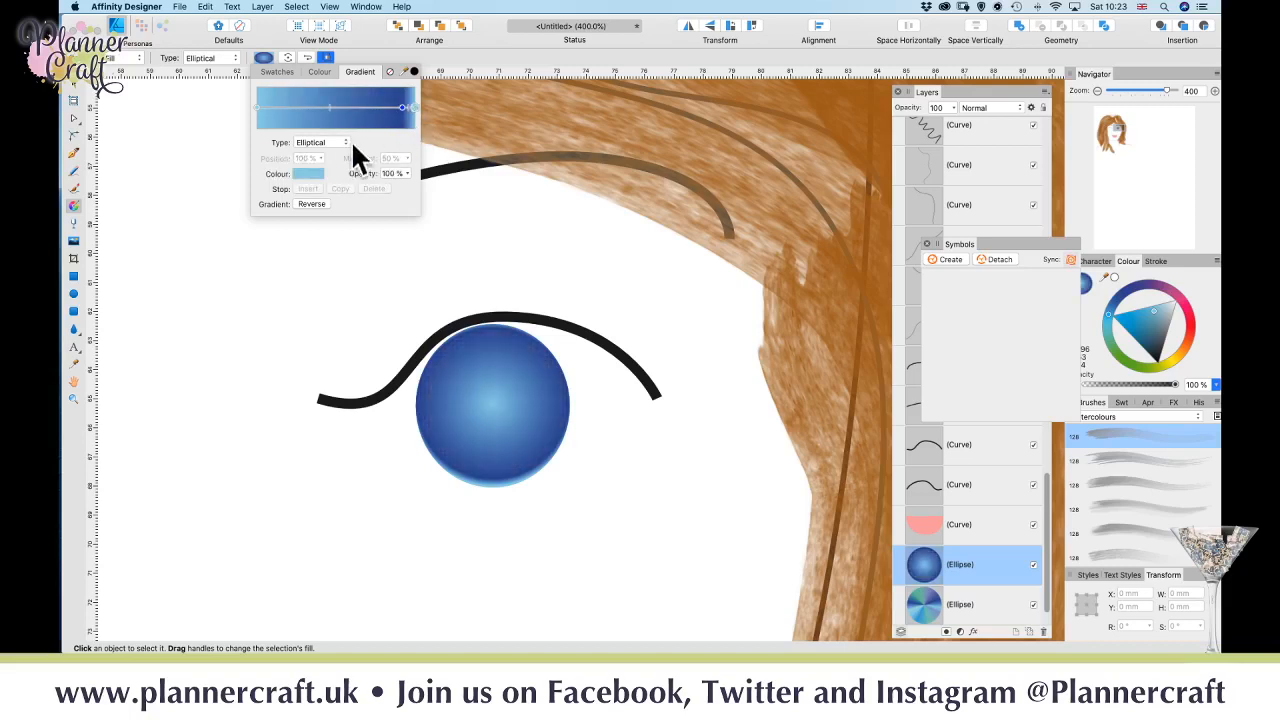
click(402, 107)
key(Delete)
- Colour the elliptical gradient's outer end stop deep blue with hue 242 and lightness 51, and return to the Move tool
click(413, 106)
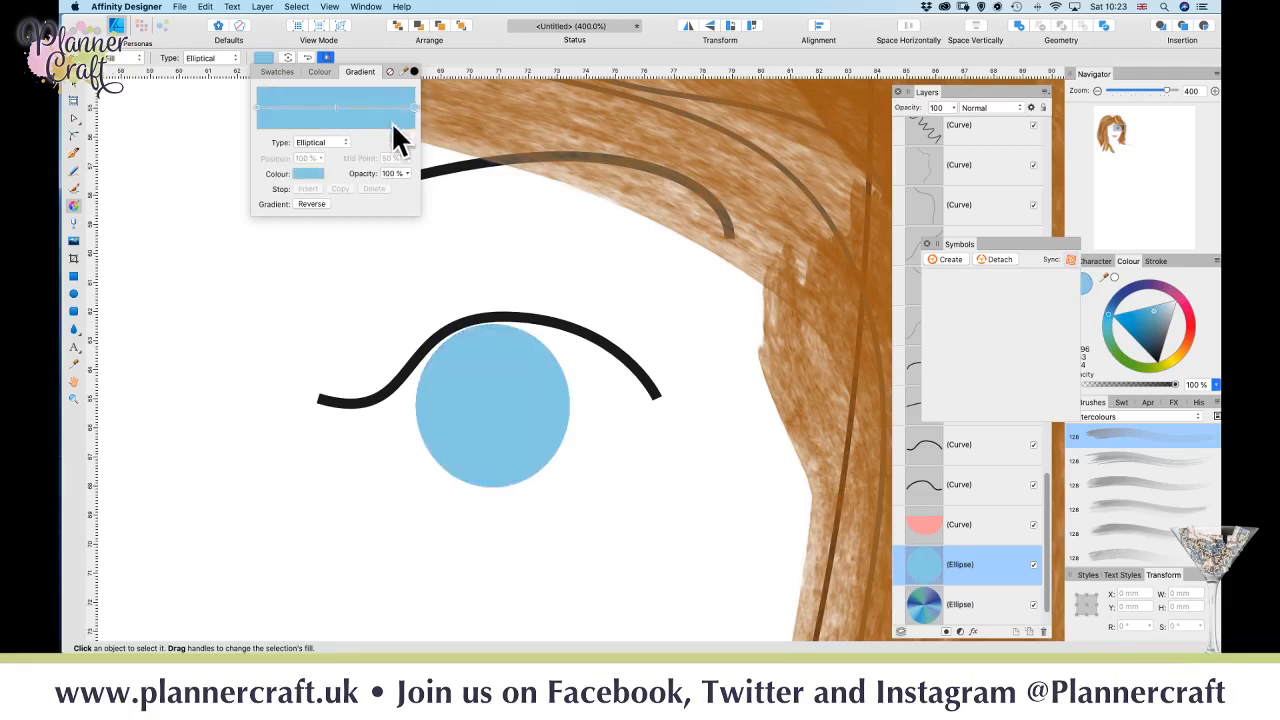
click(311, 173)
click(346, 240)
drag(338, 225, 340, 229)
click(348, 243)
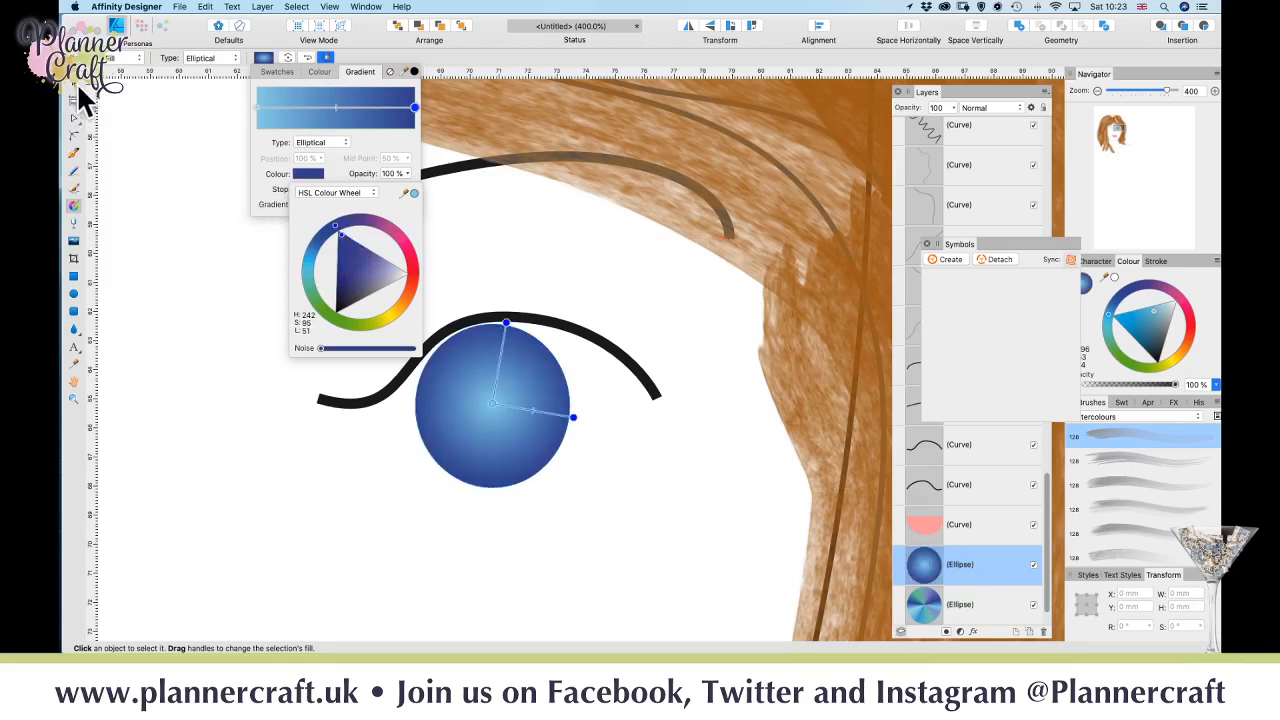
click(72, 84)
click(73, 100)
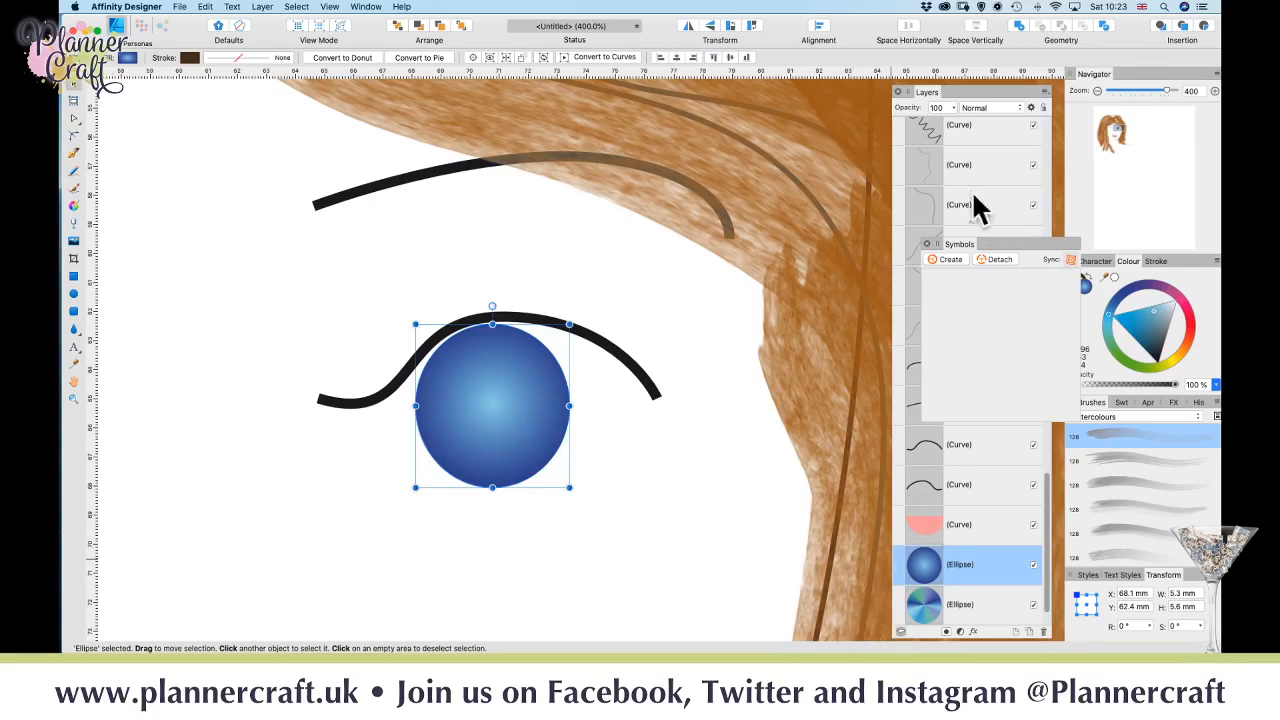
- Bring the layer list beside the eye and set the upper iris ellipse's blend mode to Hard Light
drag(963, 100, 697, 101)
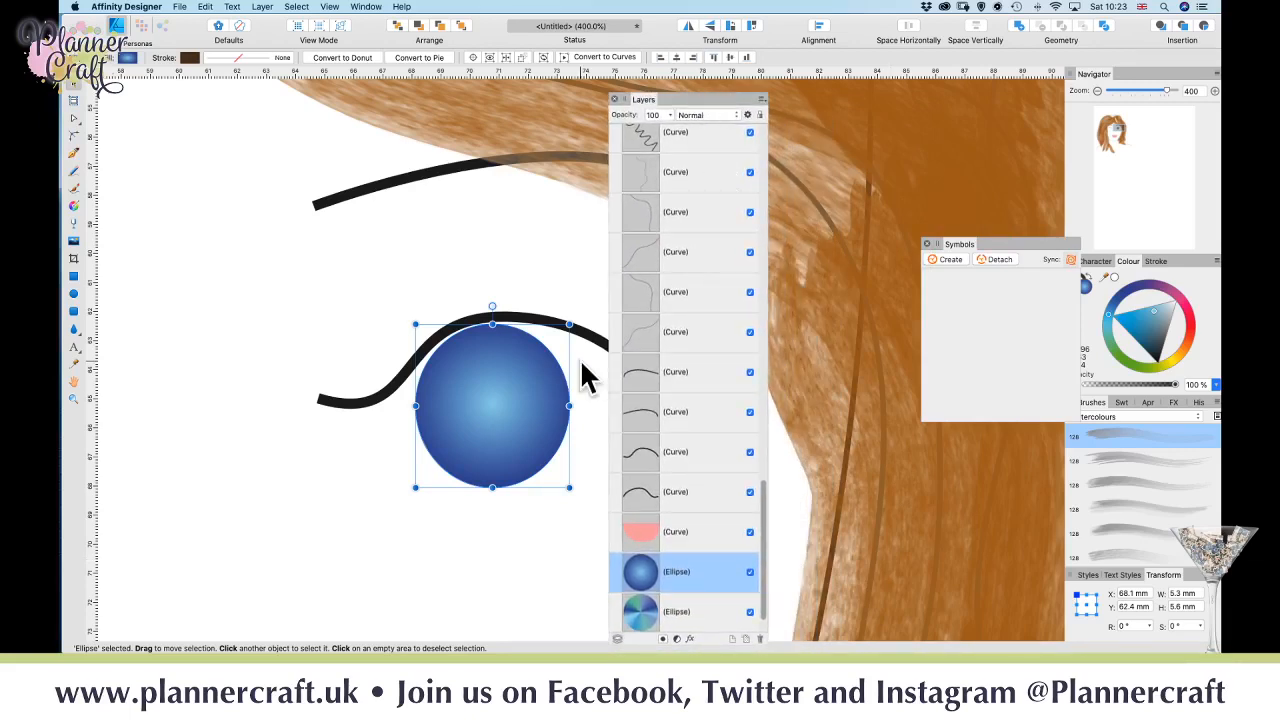
click(707, 114)
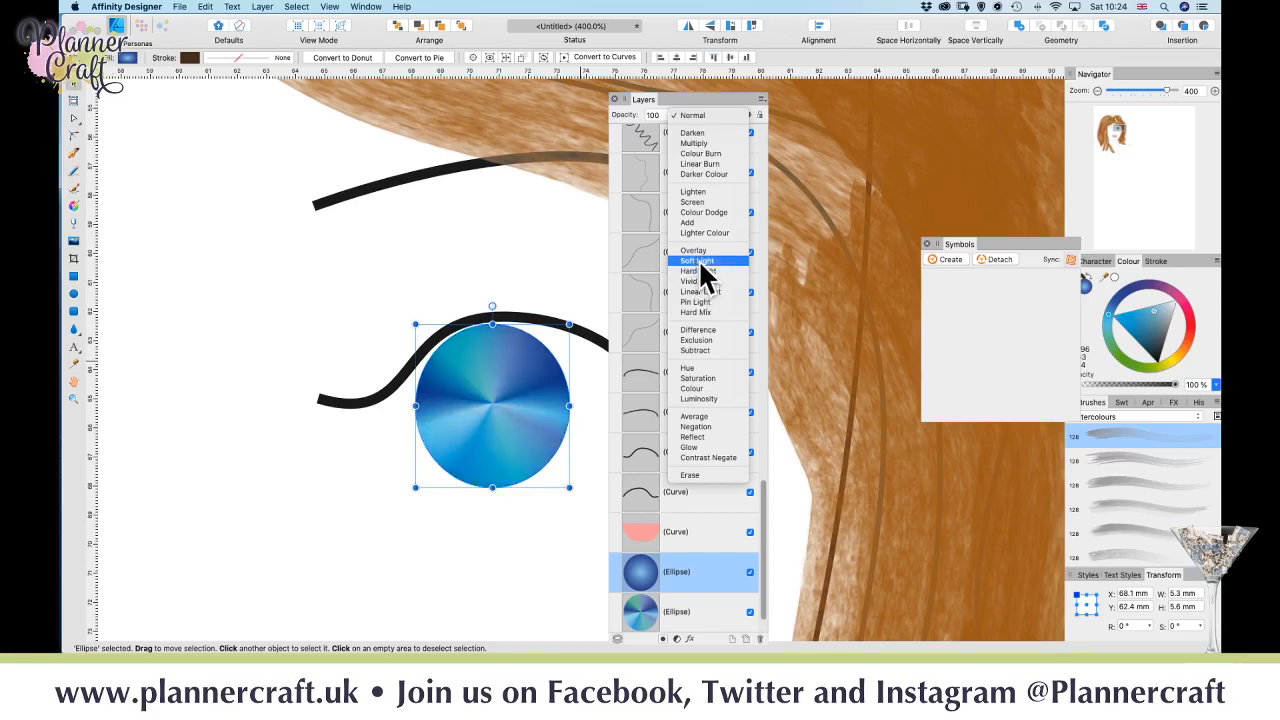
click(700, 271)
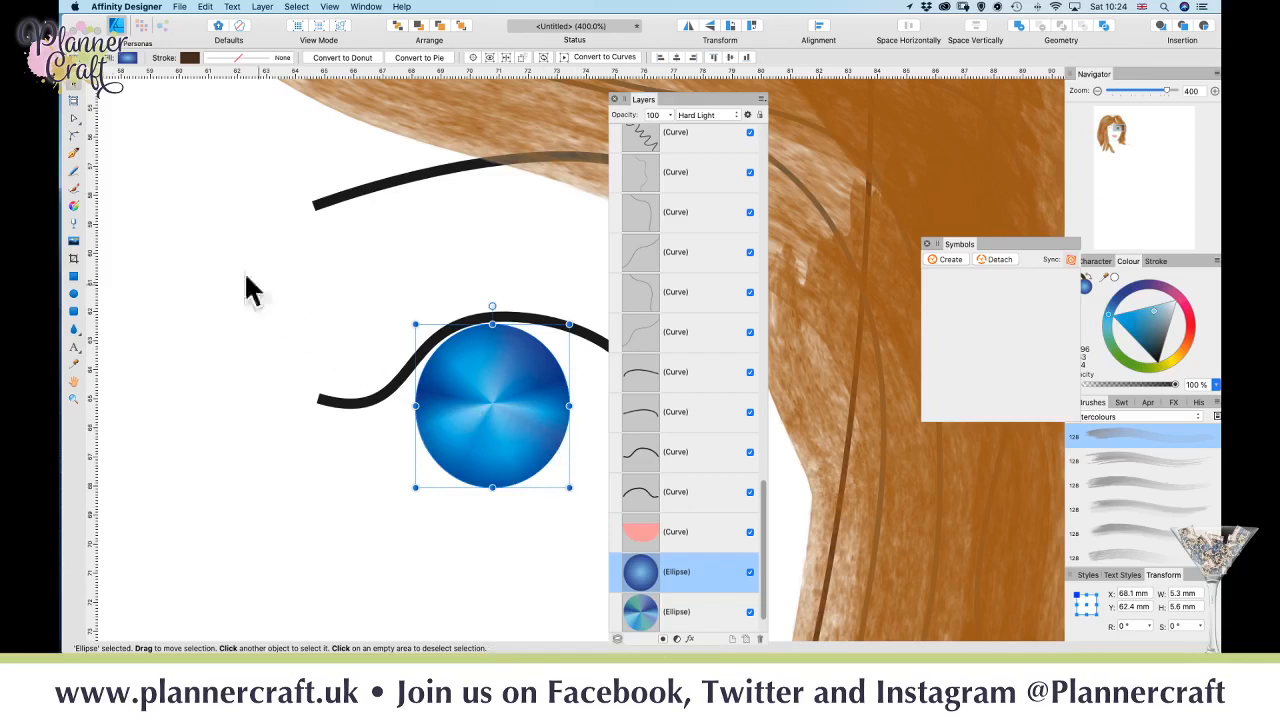
- Draw a circle about 1.3 mm across beside the eye, fill it black and remove its stroke
click(73, 292)
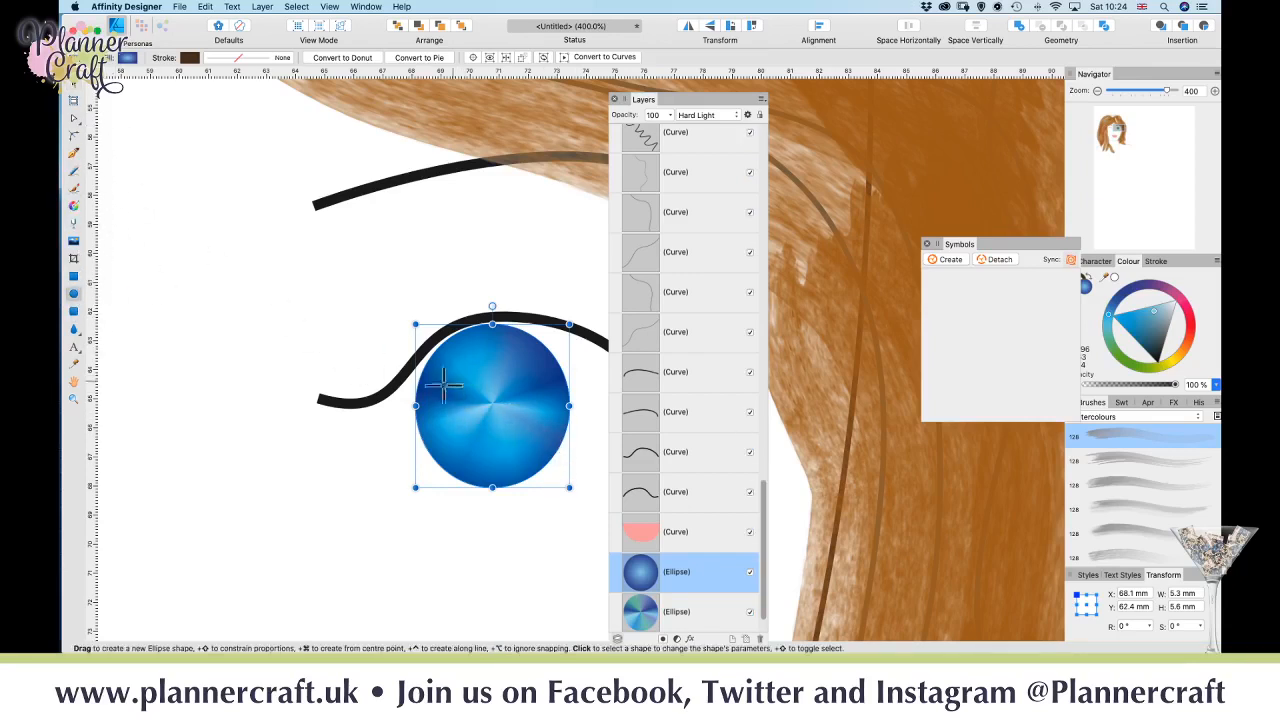
drag(244, 348, 284, 387)
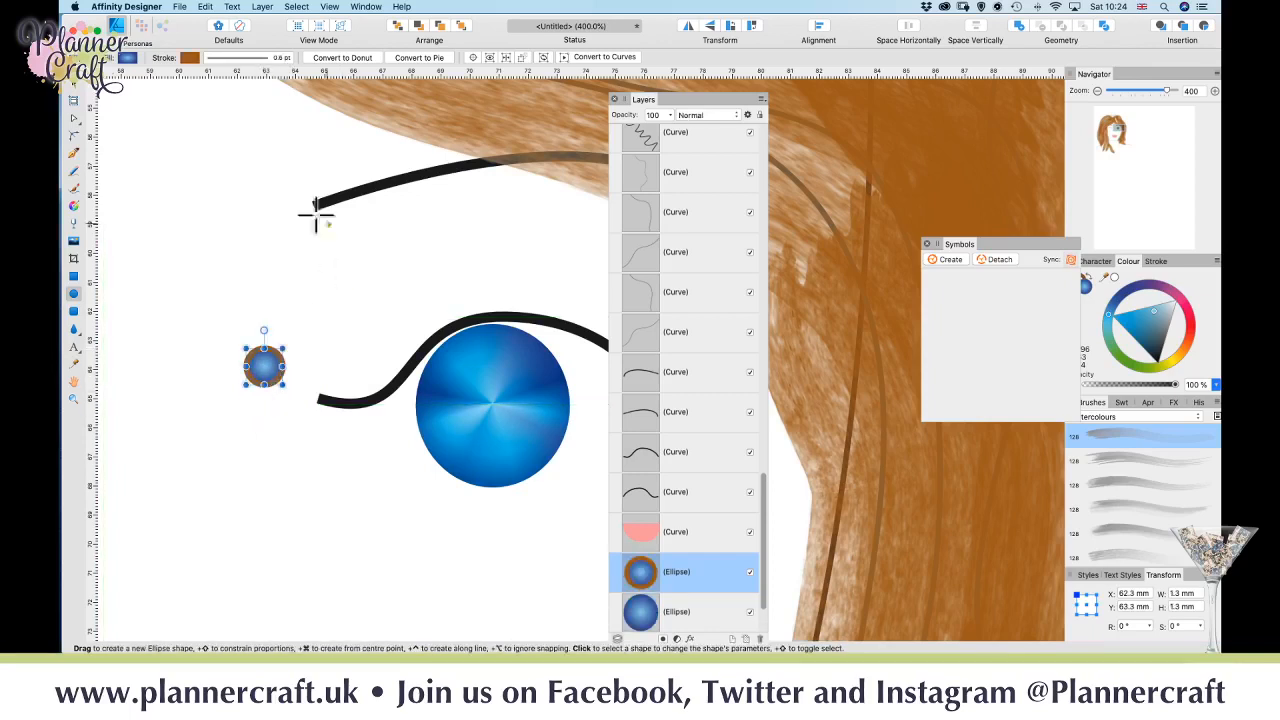
click(128, 57)
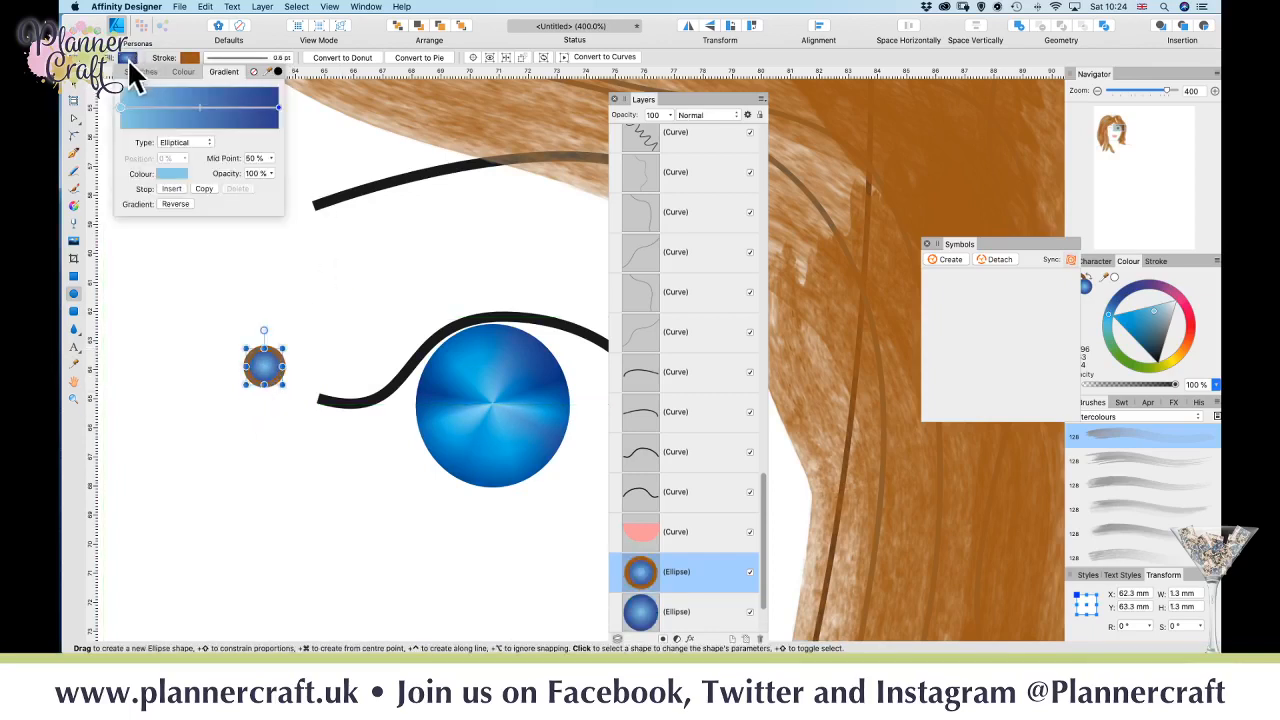
click(184, 72)
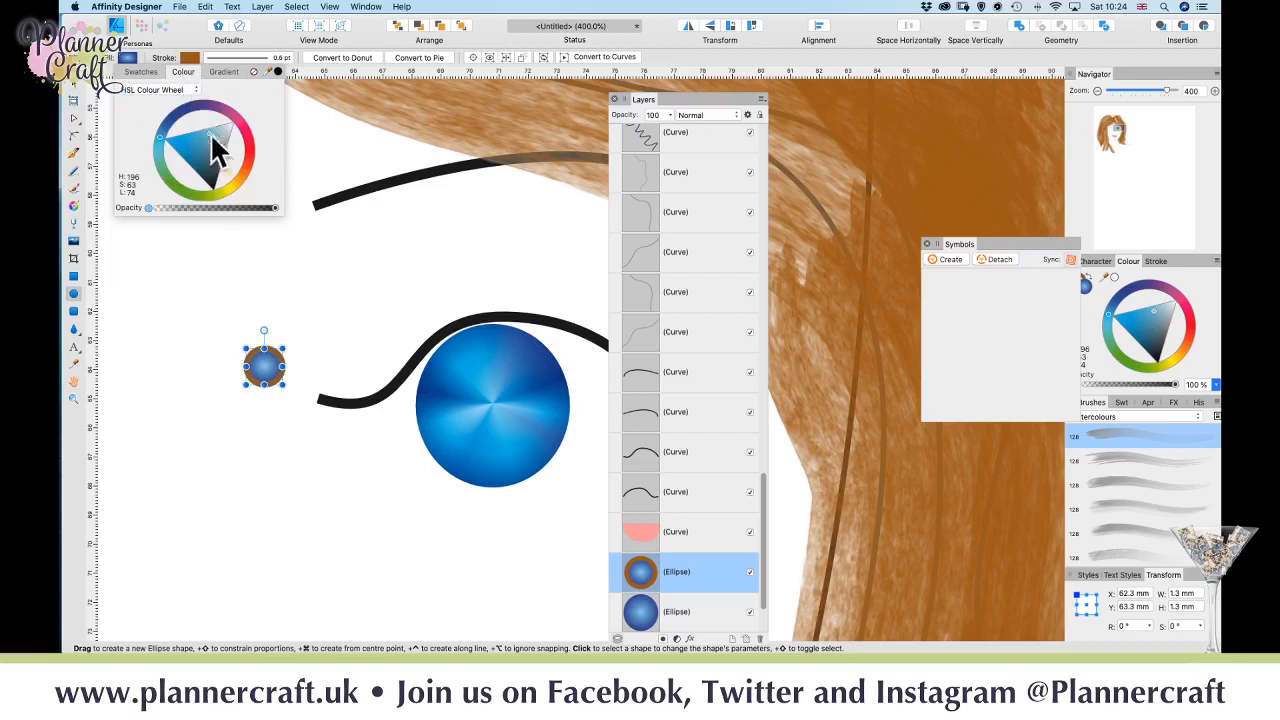
click(277, 72)
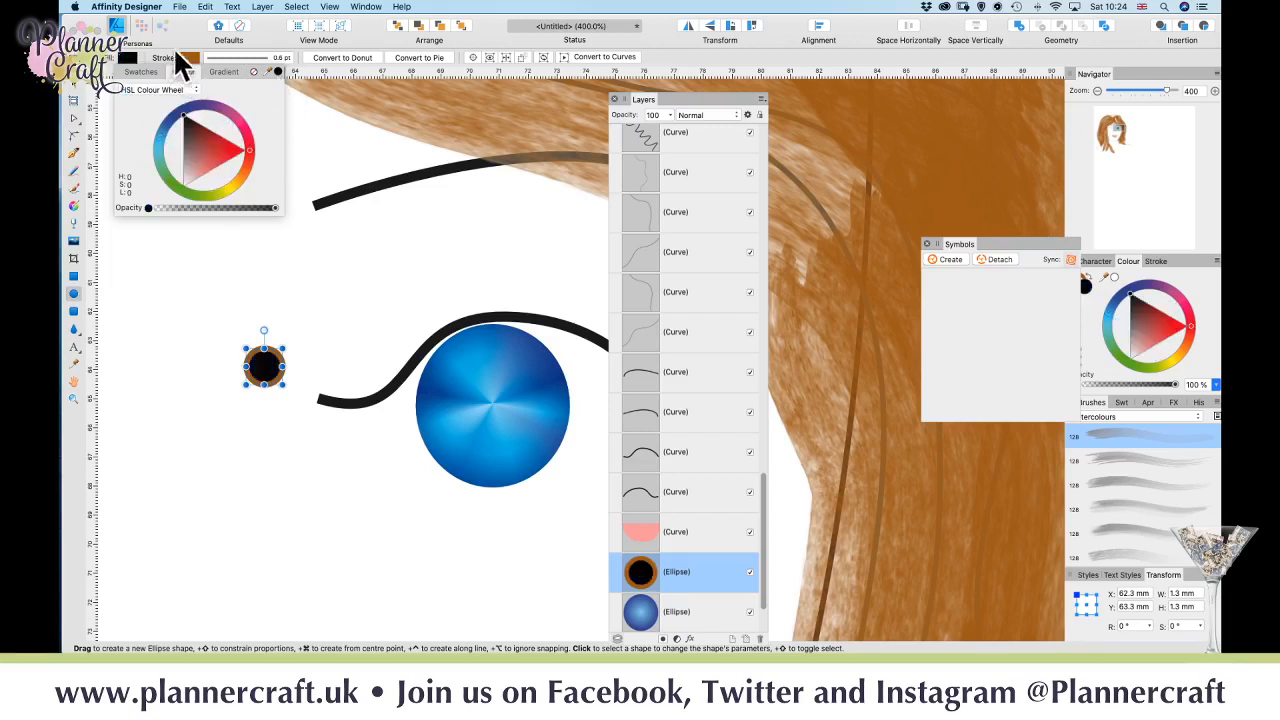
click(189, 60)
click(316, 72)
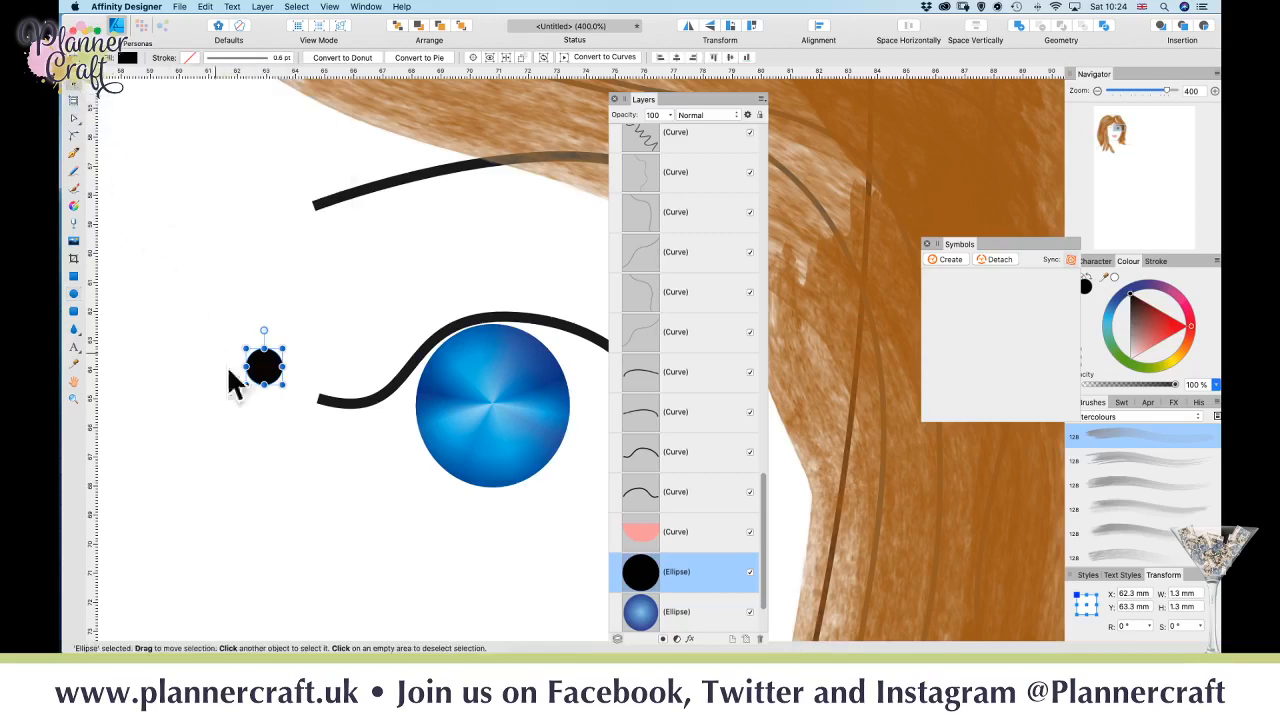
- Centre the black circle on the iris as a pupil, enlarge it to about 2.8 mm and deselect it
key(v)
mouse_move(270, 385)
mouse_down()
mouse_move(490, 430)
mouse_move(500, 412)
mouse_move(534, 450)
mouse_move(489, 415)
mouse_move(557, 430)
mouse_move(506, 422)
mouse_move(526, 437)
mouse_move(504, 421)
mouse_move(502, 436)
mouse_up()
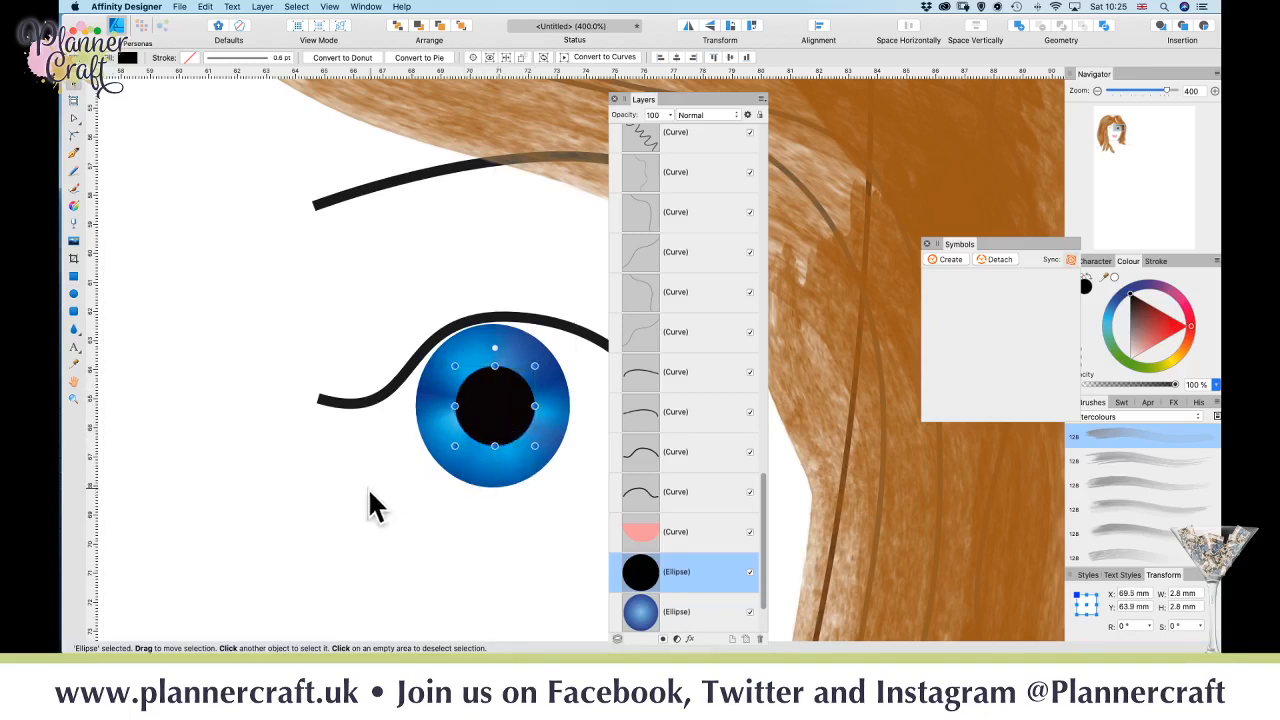
click(362, 520)
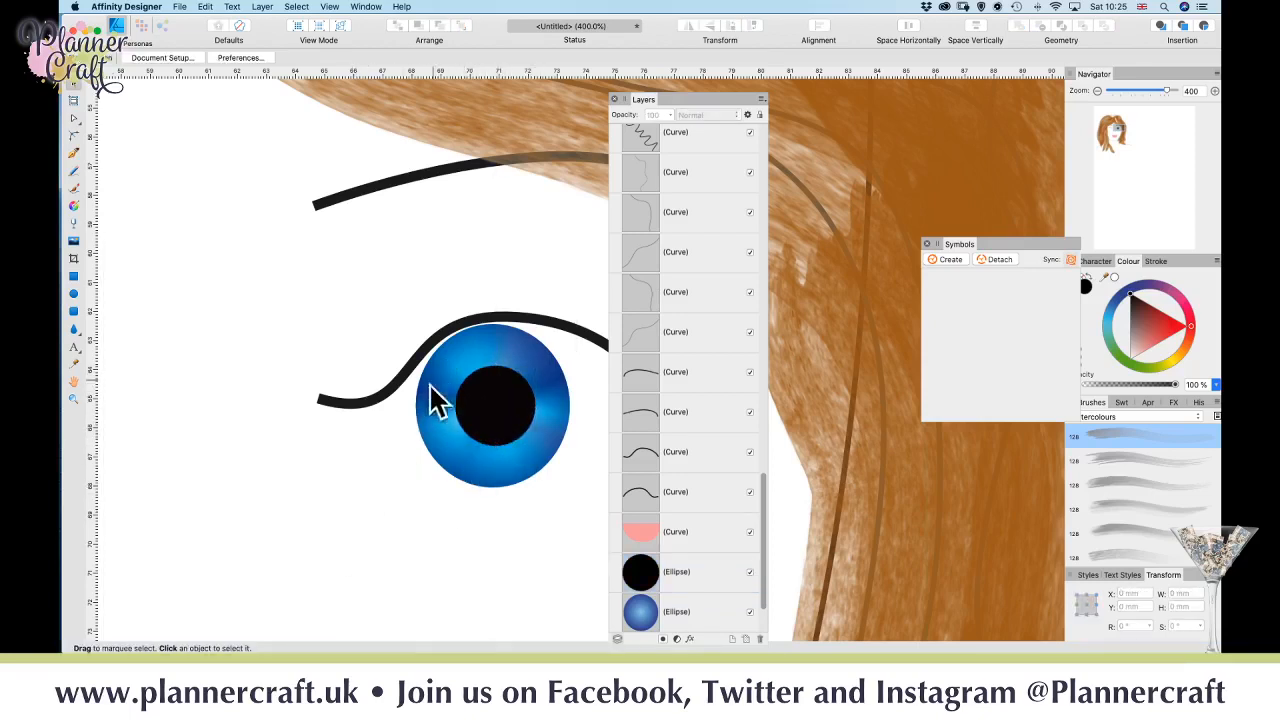
- Draw a highlight circle about 1.1 mm across over the pupil's upper-right edge, fill it white and nudge it slightly upwards
drag(411, 505, 323, 471)
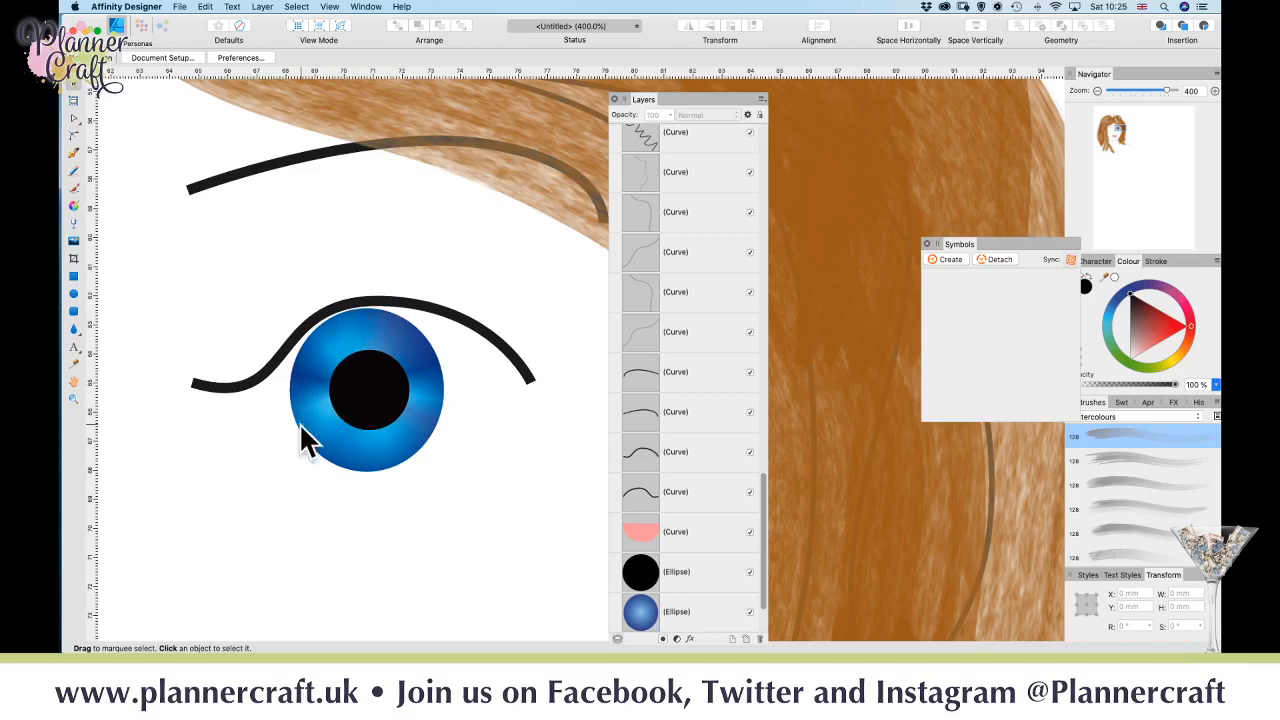
click(74, 292)
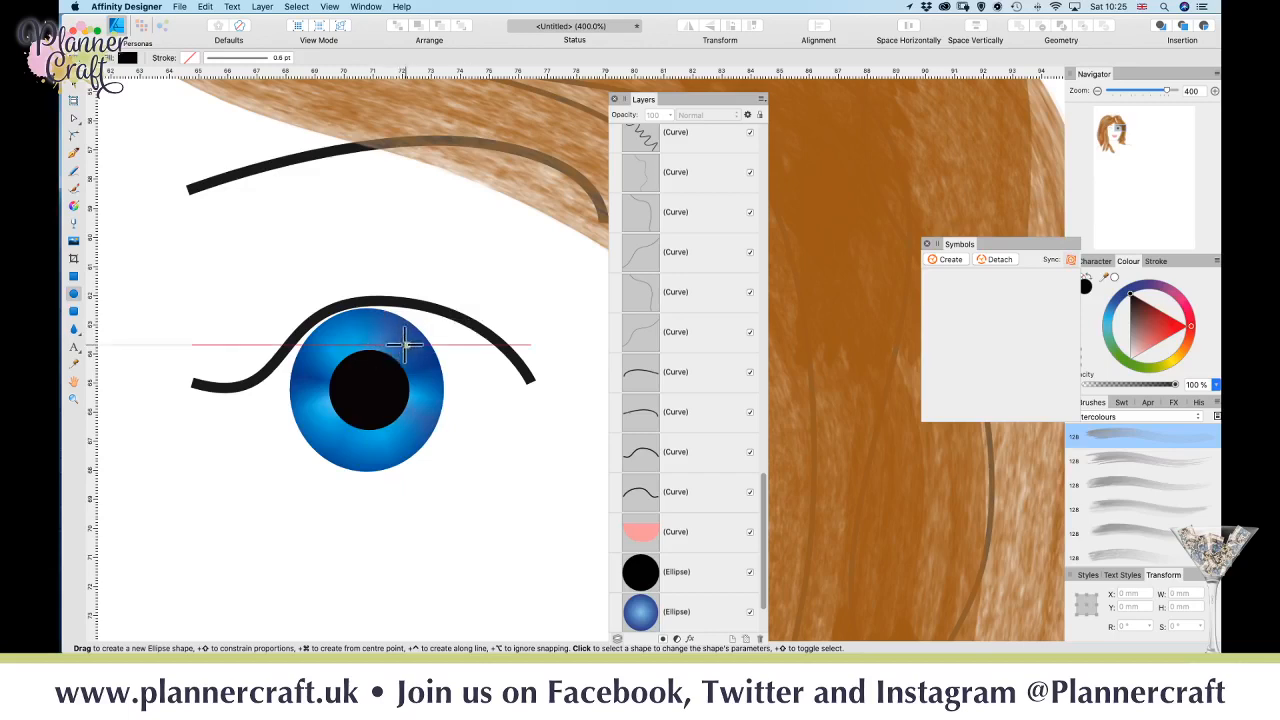
drag(360, 368, 368, 376)
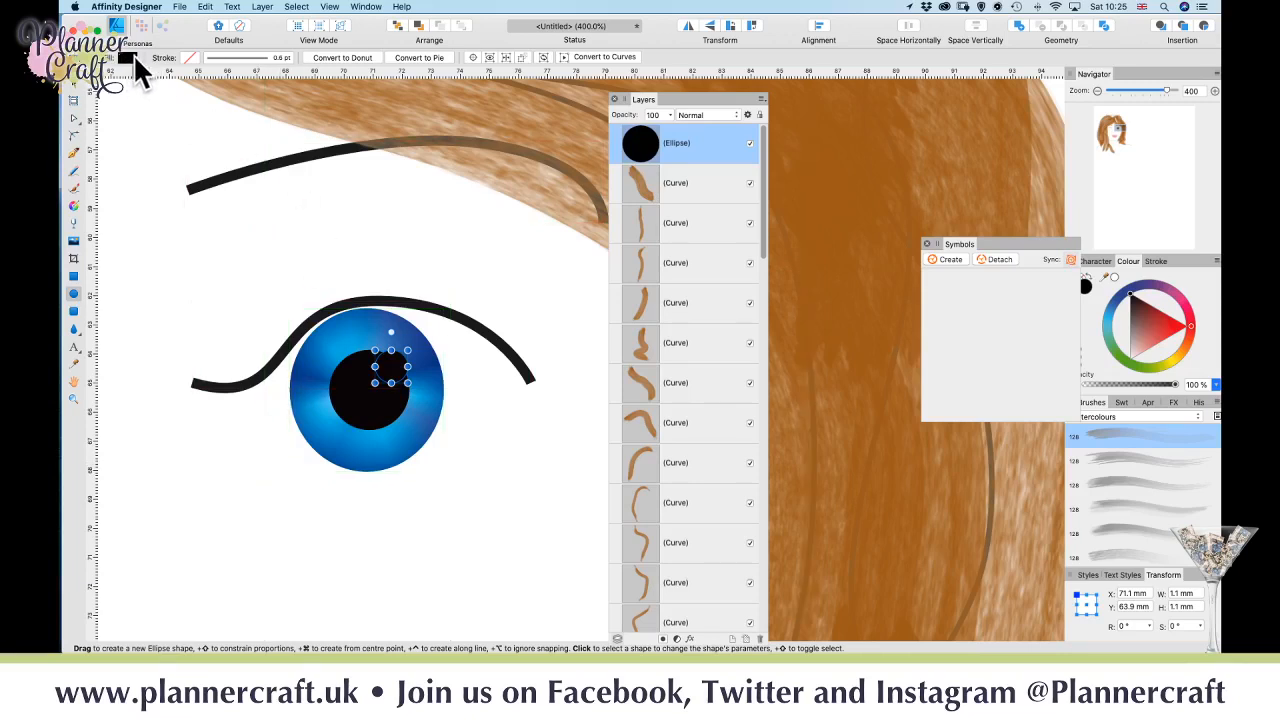
click(129, 56)
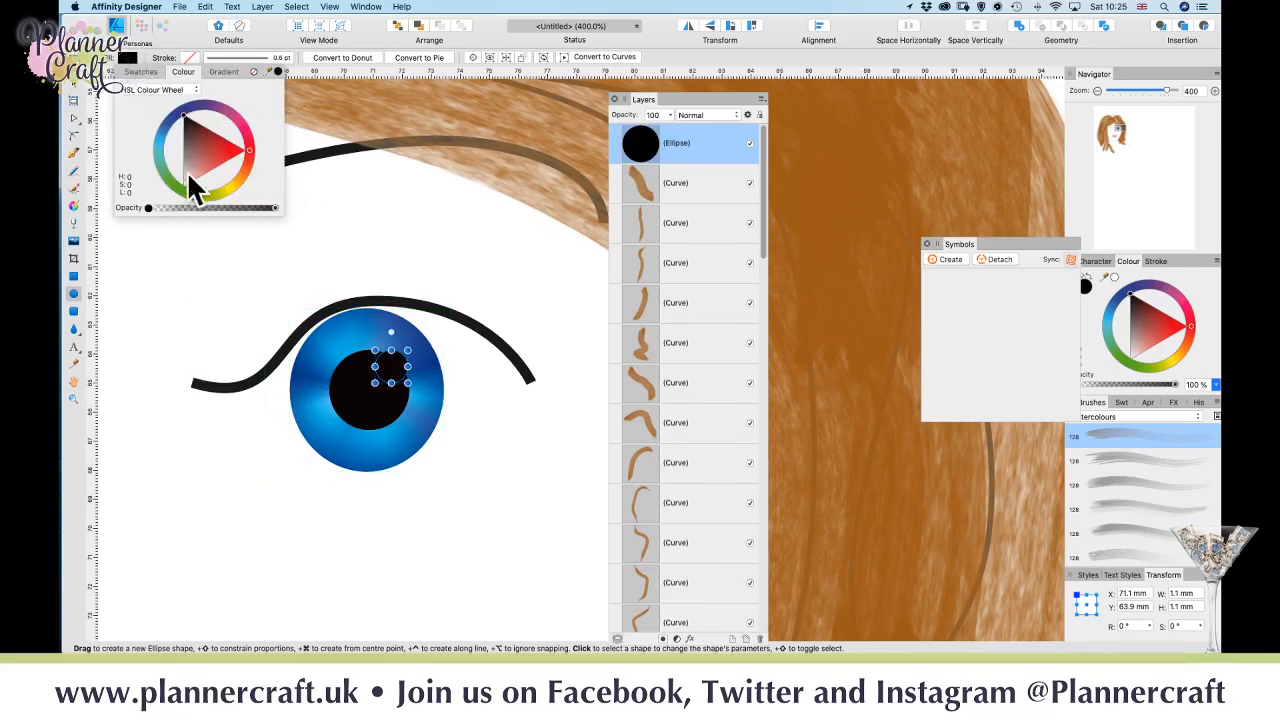
drag(195, 166, 177, 186)
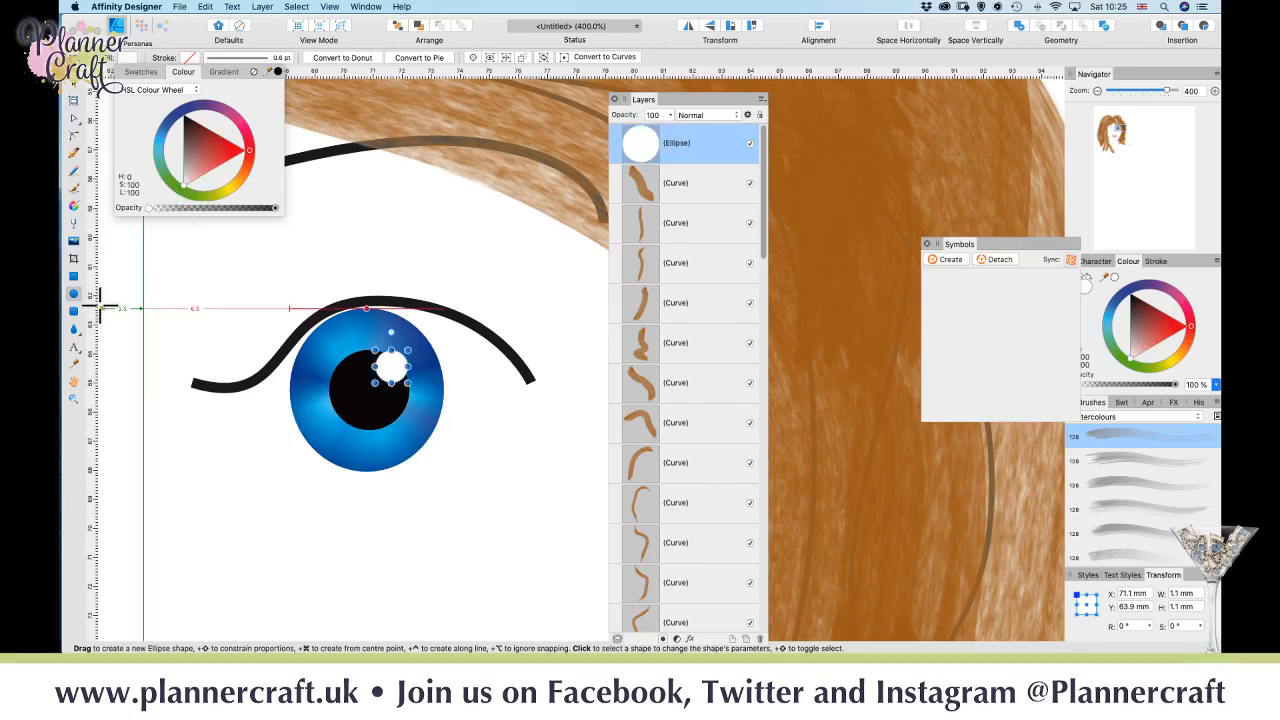
click(72, 95)
drag(391, 370, 394, 359)
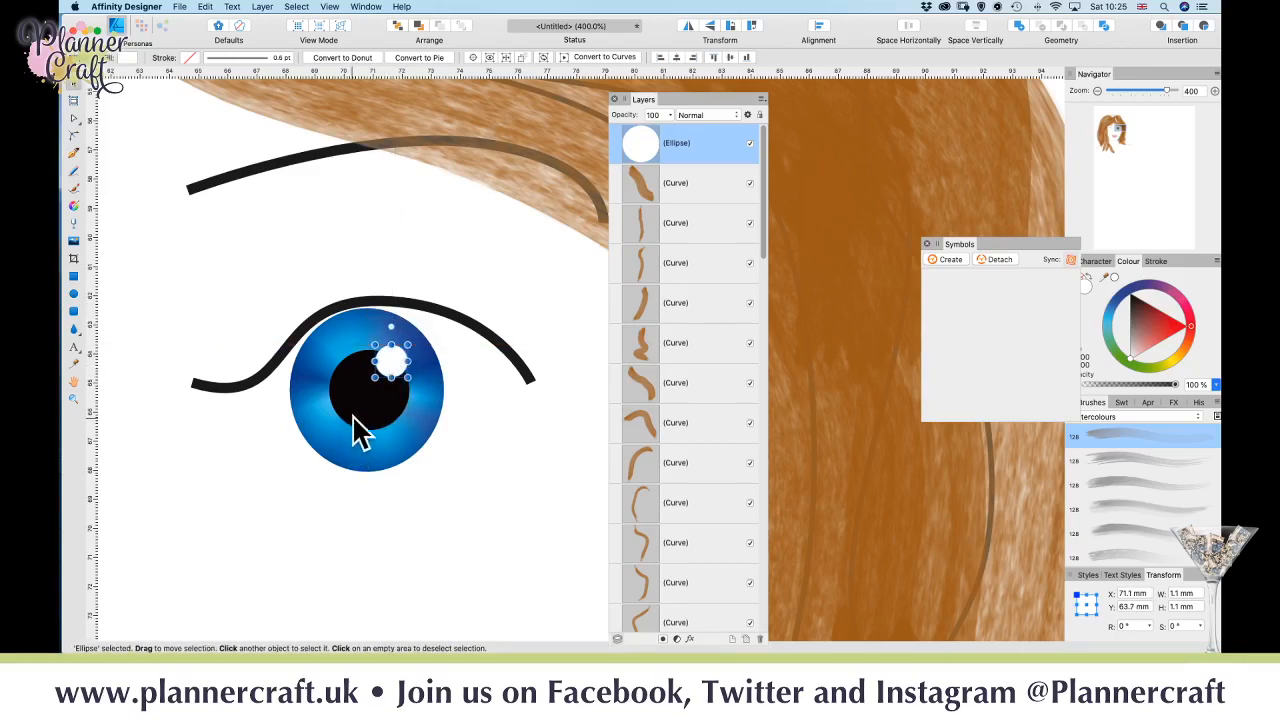
- Apply a linear transparency gradient to the white highlight, running from its lower edge to above its upper edge
click(75, 221)
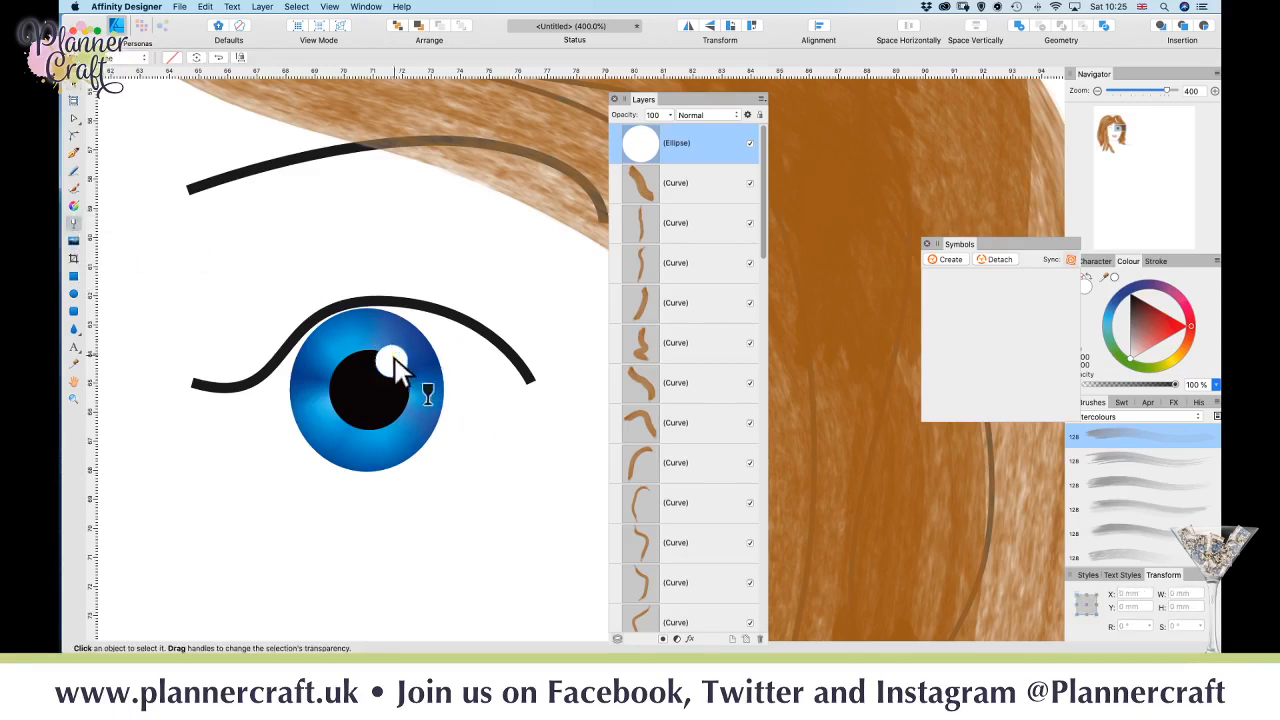
drag(394, 360, 393, 368)
drag(394, 377, 401, 327)
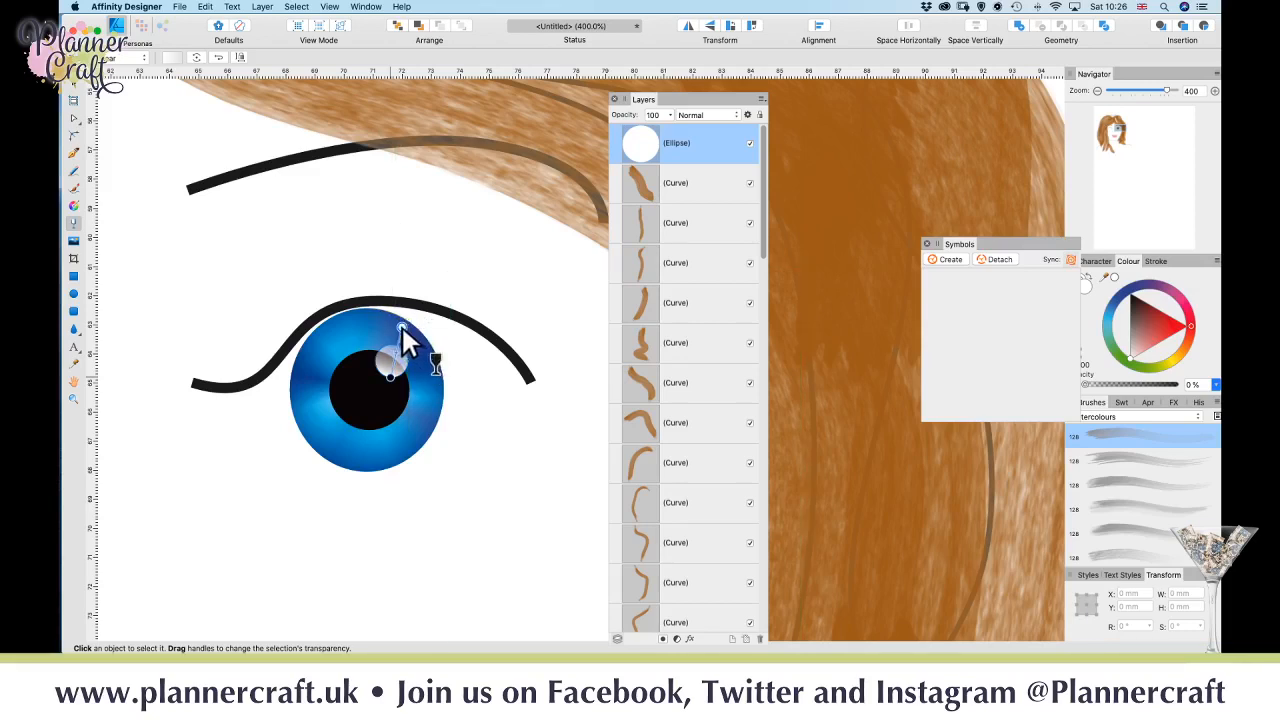
- Reverse the highlight's transparency gradient, pull its upper end to the circle's top edge and extend its lower end into the pupil
click(173, 58)
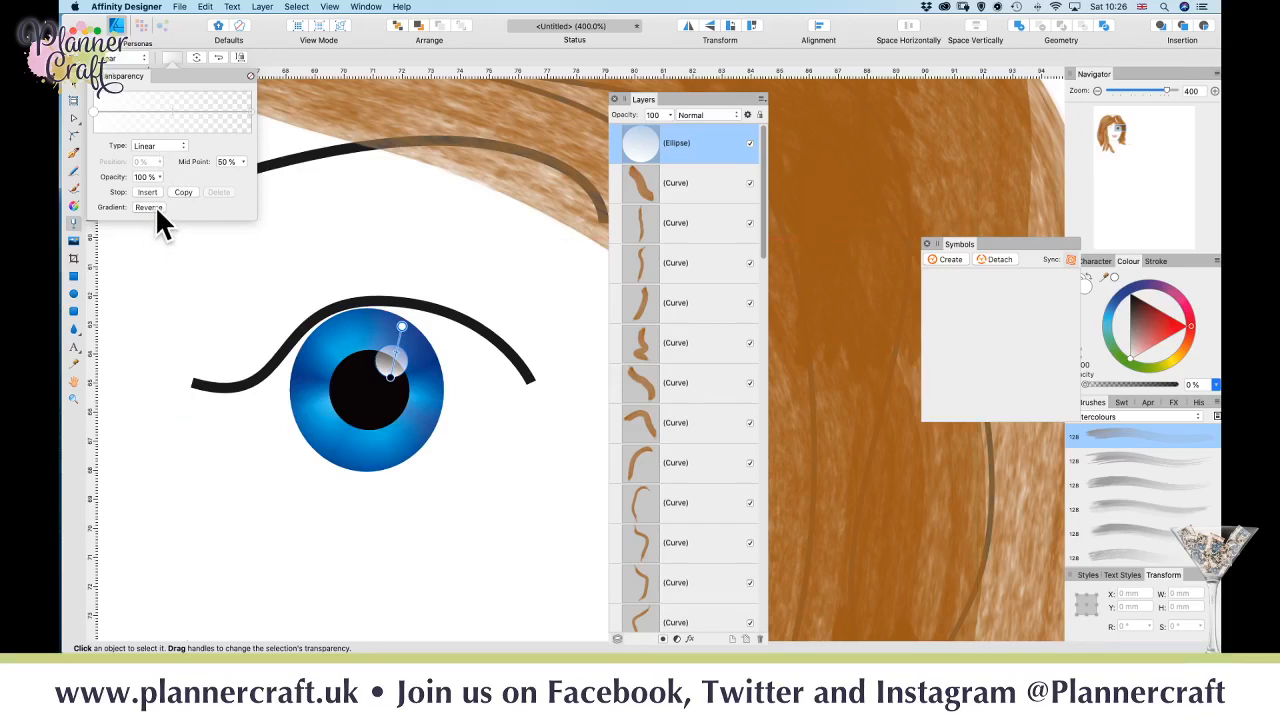
click(150, 207)
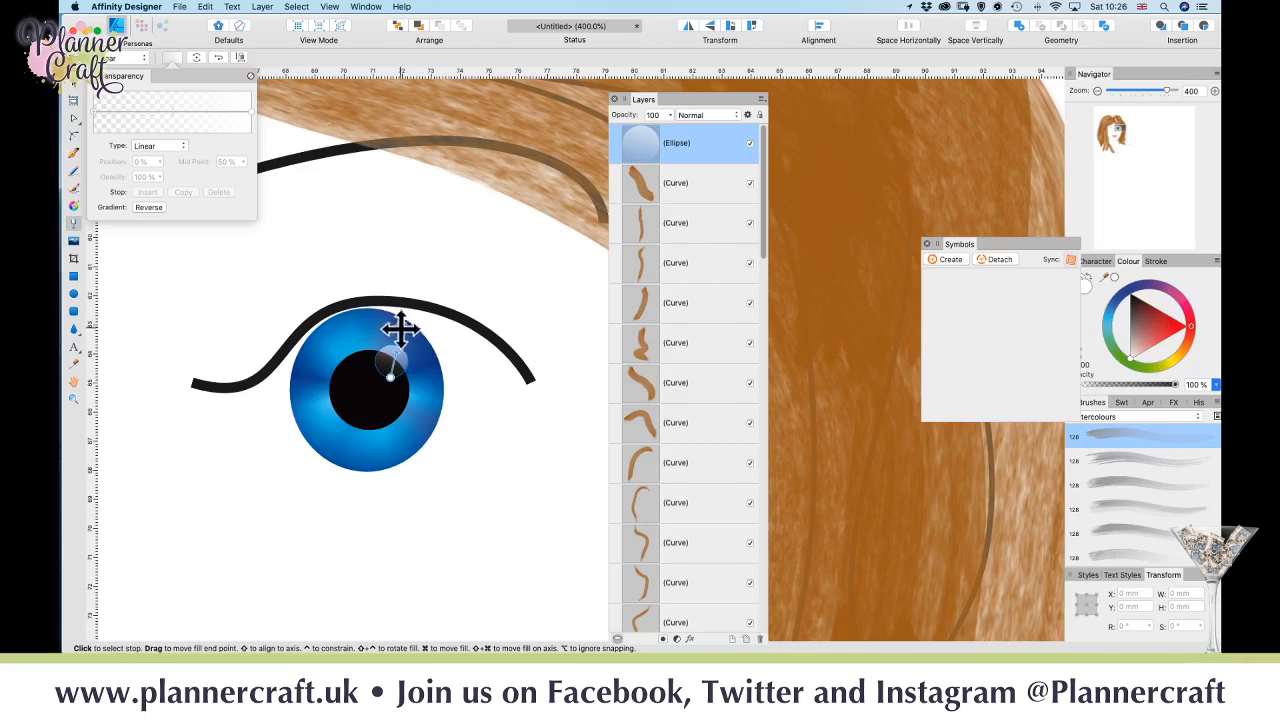
drag(401, 331, 395, 345)
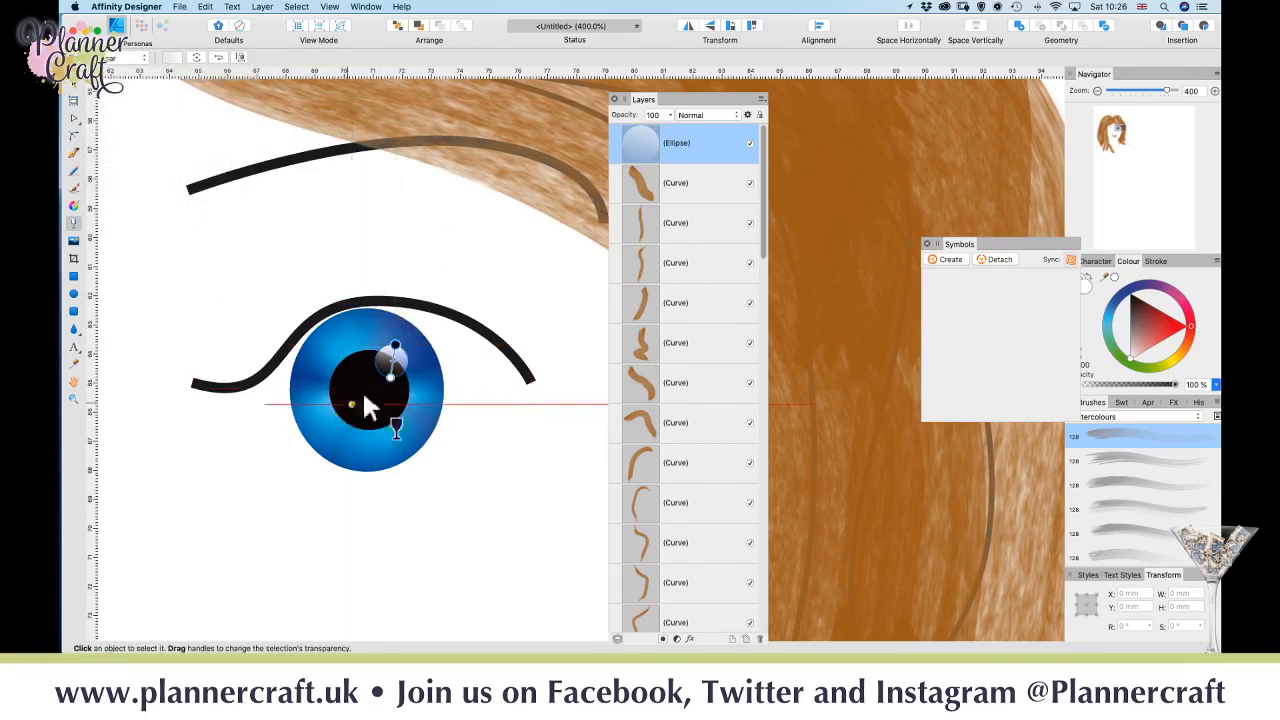
mouse_move(392, 372)
mouse_down()
mouse_move(375, 405)
mouse_move(384, 394)
mouse_up()
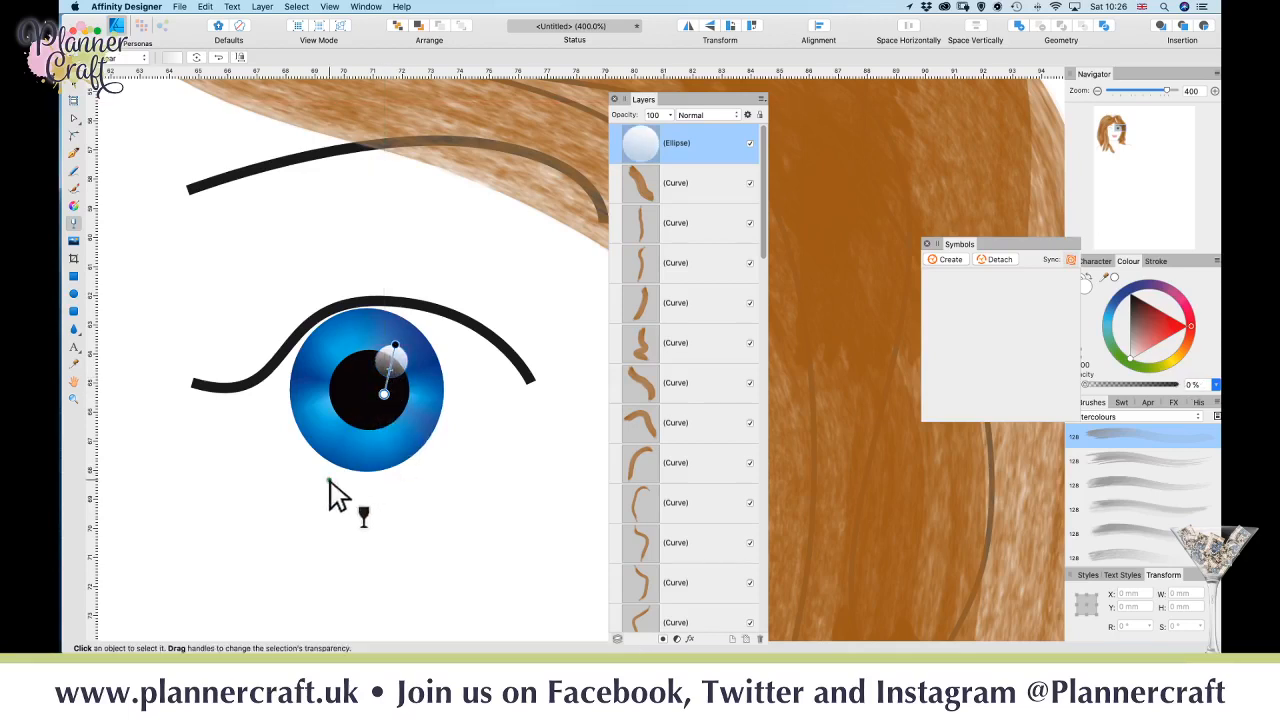
click(143, 59)
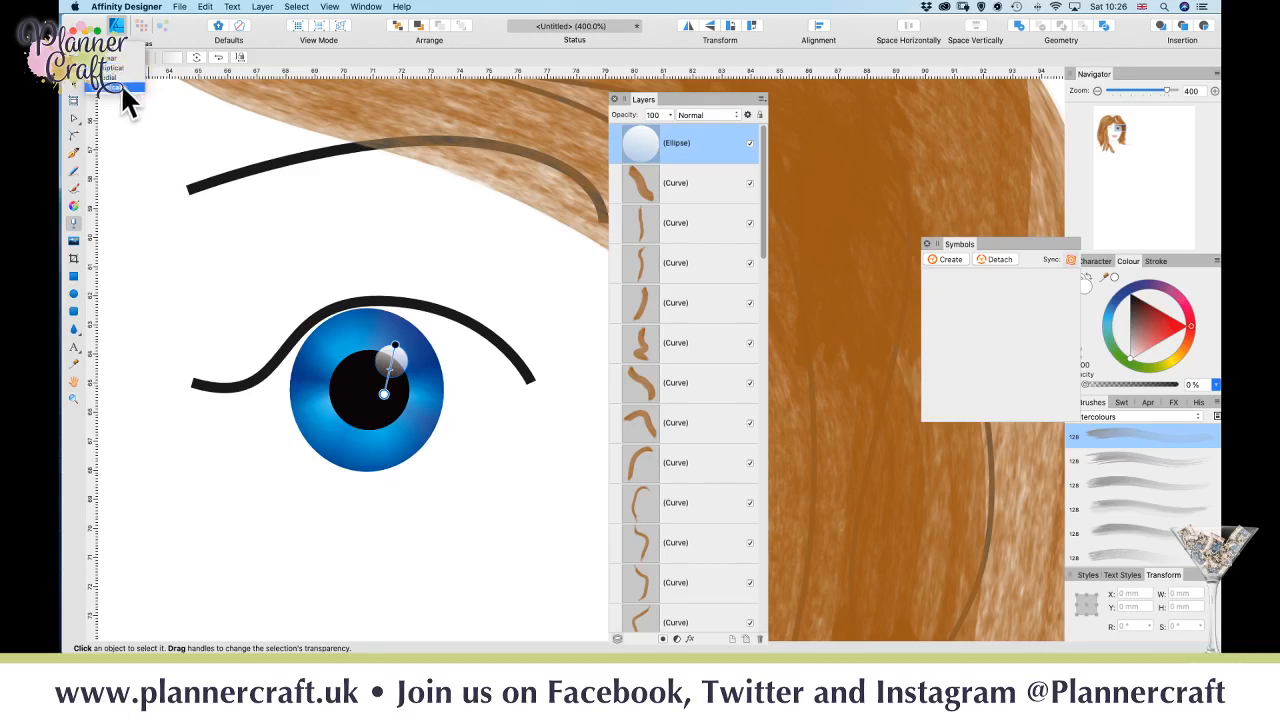
click(128, 56)
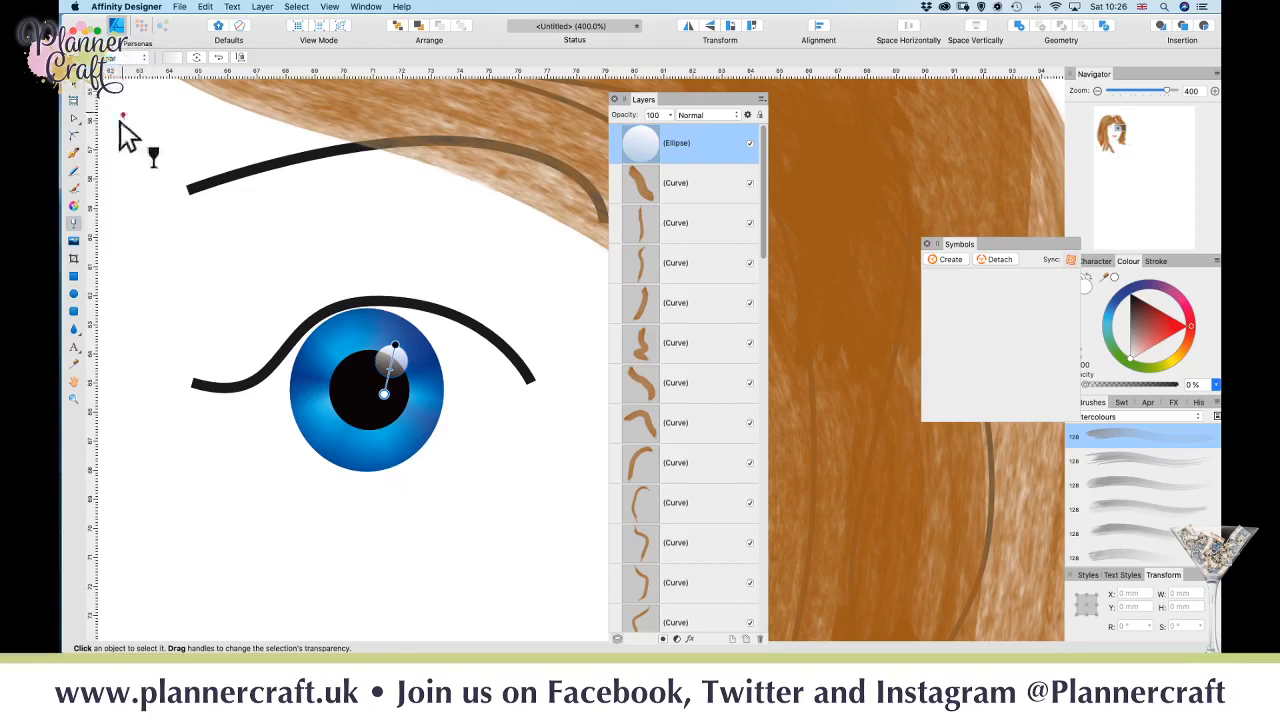
- Select all four ellipses of the finished blue eye on the portrait and duplicate them in place
click(73, 99)
click(502, 460)
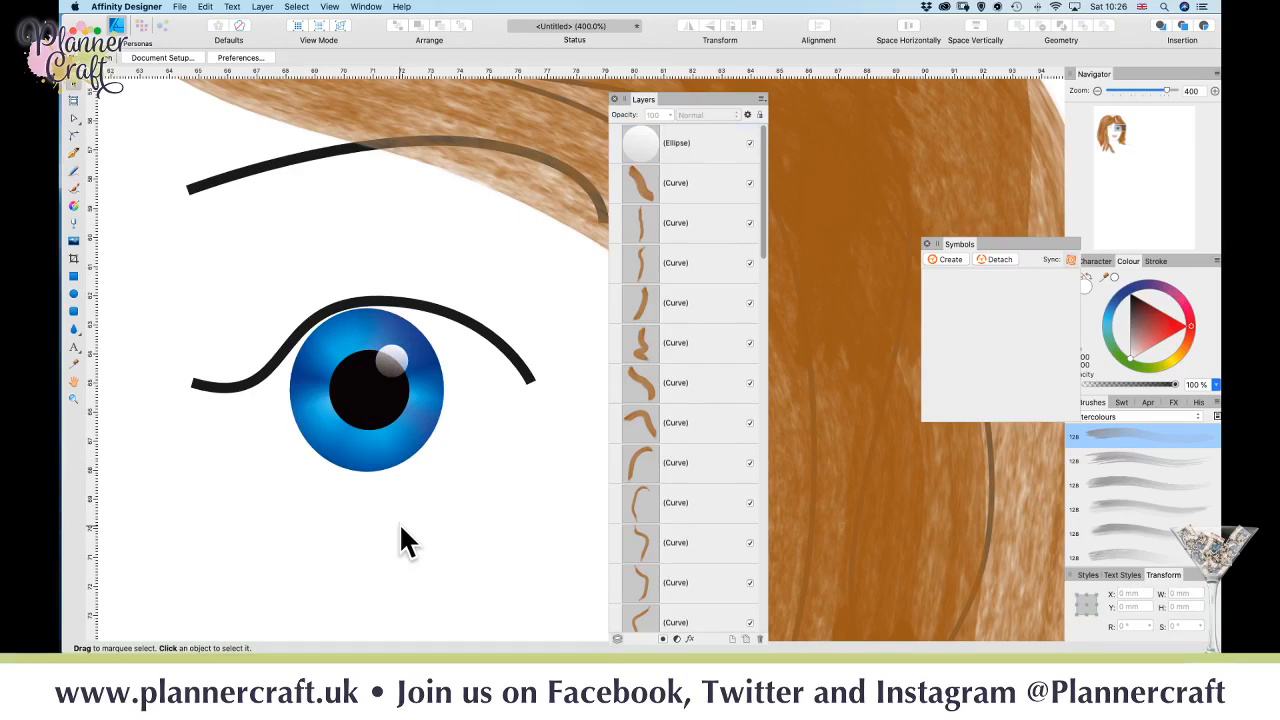
key(super+minus)
key(super+minus)
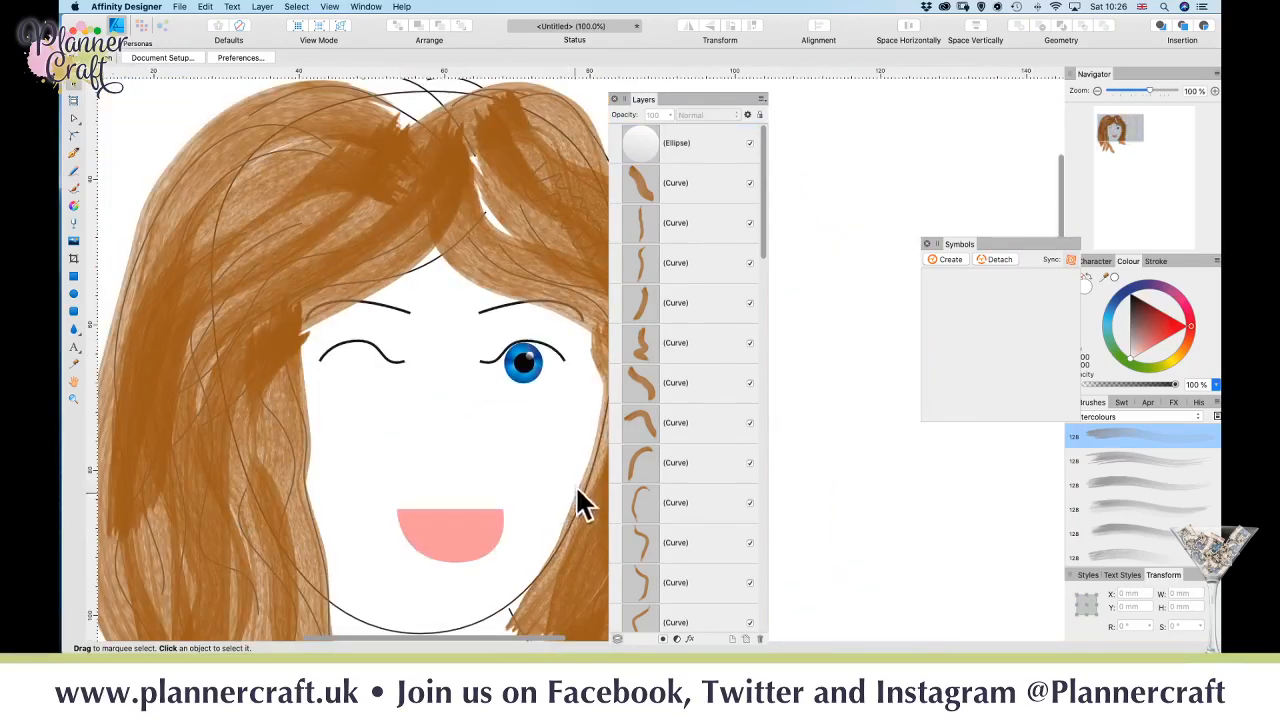
key(space)
drag(516, 388, 455, 433)
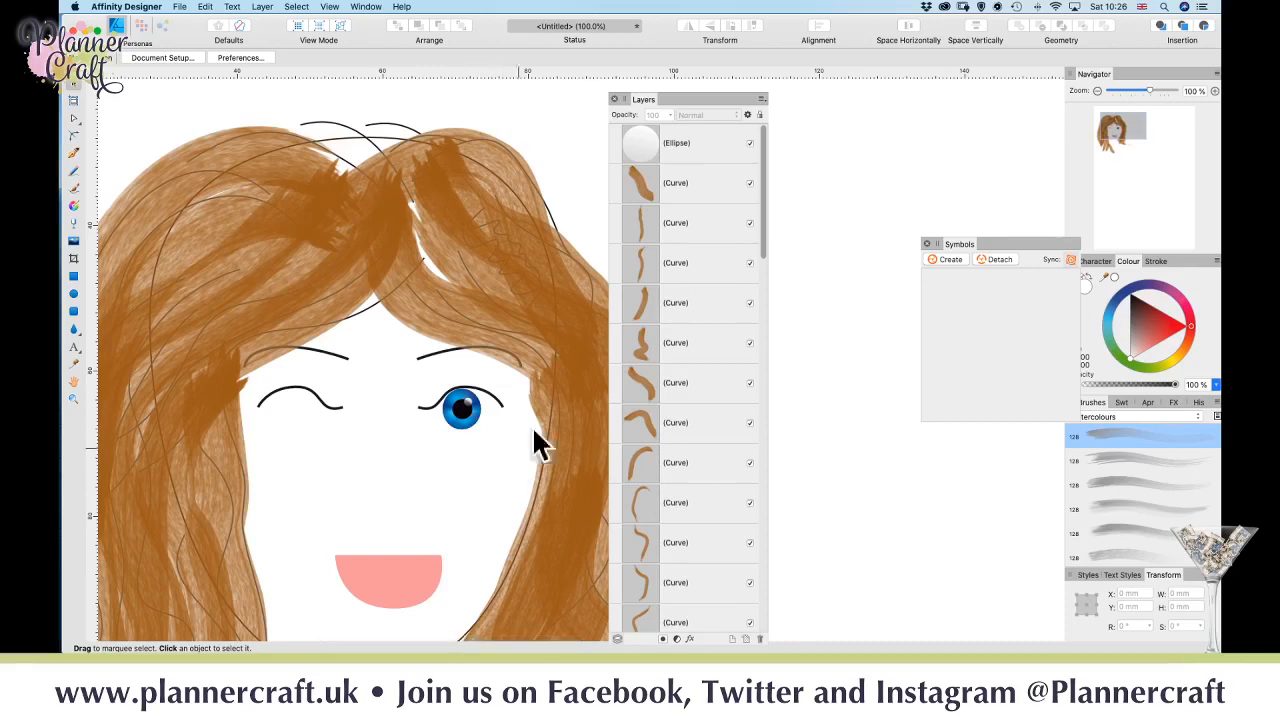
drag(500, 480, 426, 351)
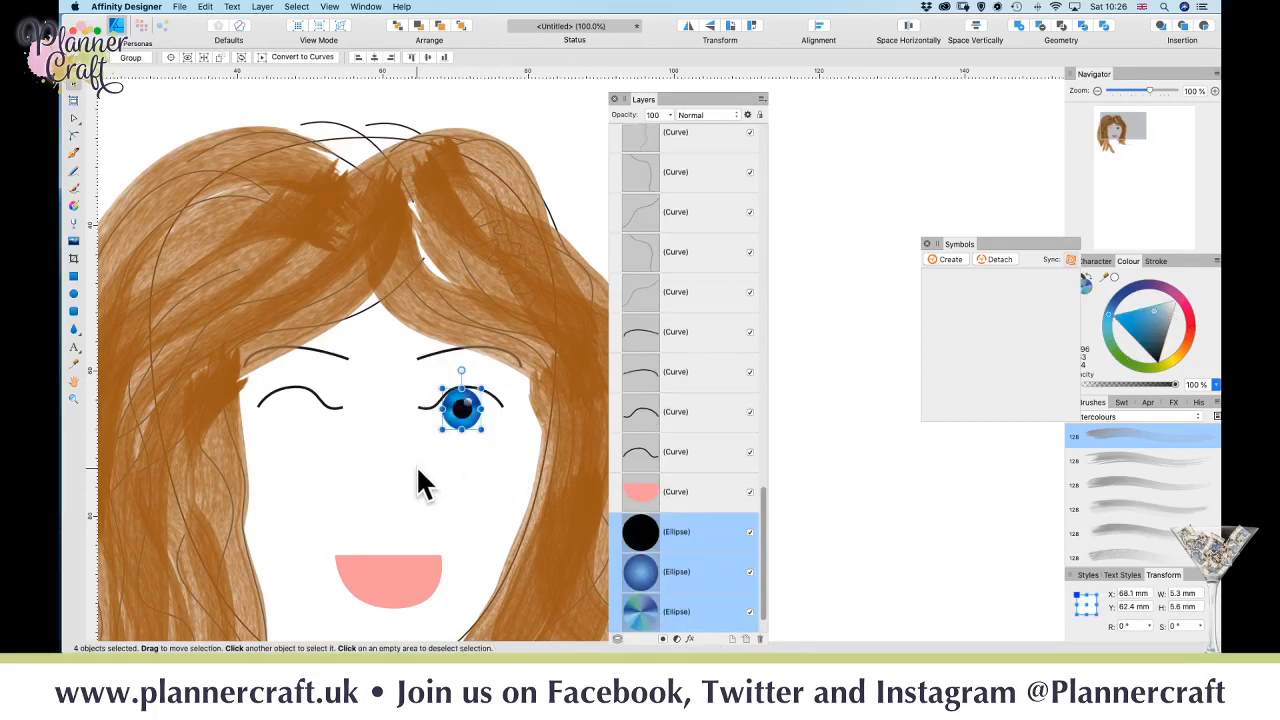
key(super+j)
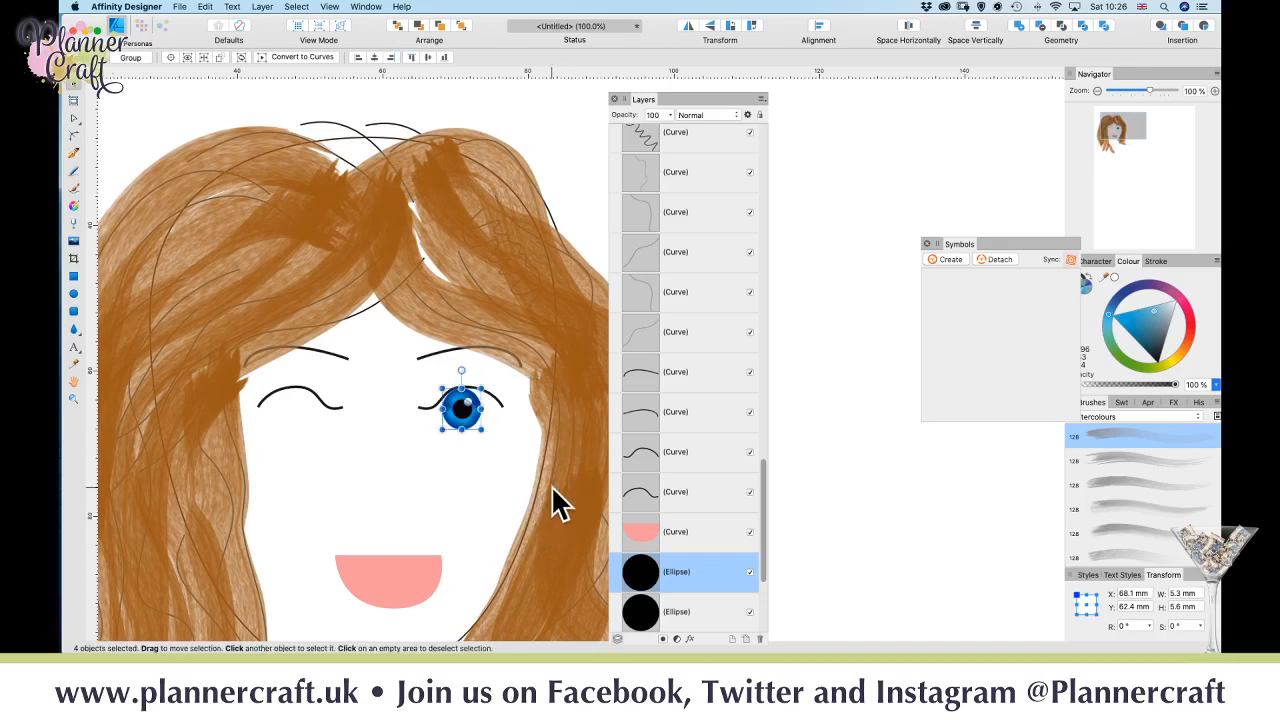
- Move the duplicated eye horizontally under the other eyelid line, to X 45.2 mm, and deselect it
key(shift+Left)
key(shift+Left)
key(shift+Left)
key(shift+Left)
key(shift+Left)
key(shift+Left)
key(shift+Left)
key(shift+Left)
key(shift+Left)
key(shift+Left)
key(shift+Left)
key(shift+Left)
key(shift+Left)
key(shift+Left)
key(shift+Left)
key(shift+Left)
key(shift+Left)
key(shift+Left)
key(shift+Left)
key(shift+Left)
key(shift+Left)
key(shift+Left)
key(shift+Left)
key(shift+Left)
key(shift+Left)
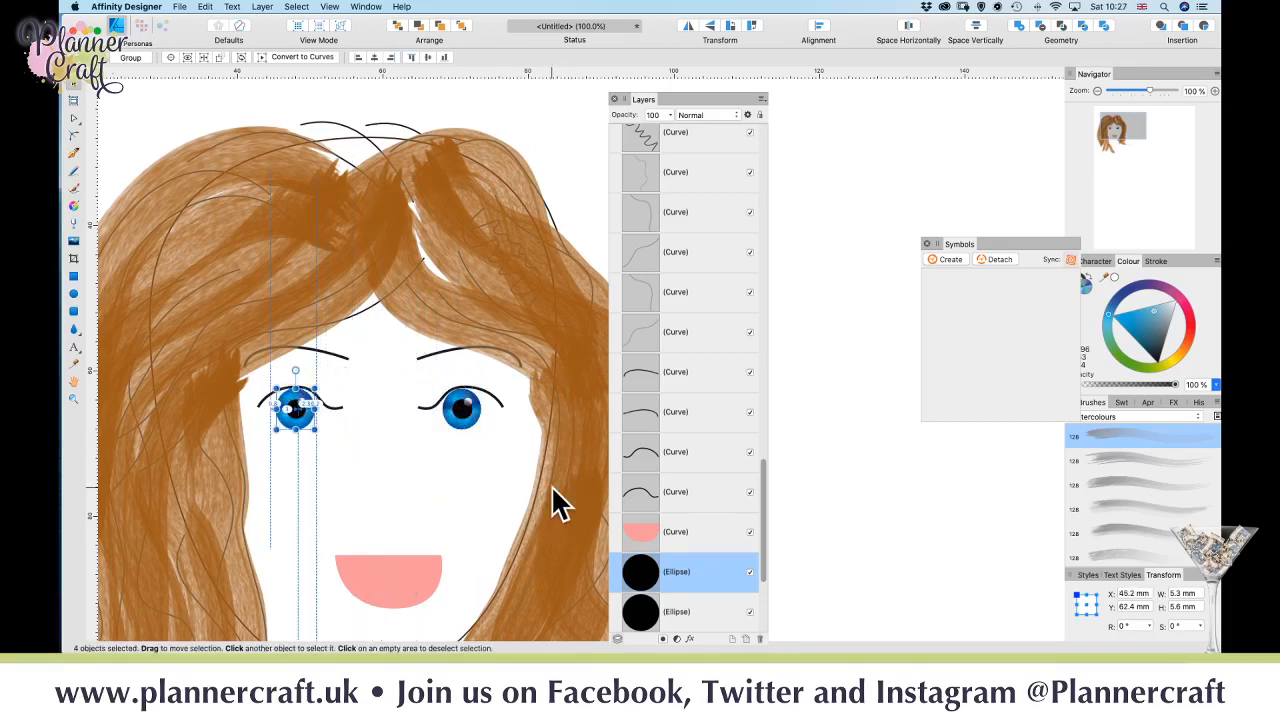
key(super+equal)
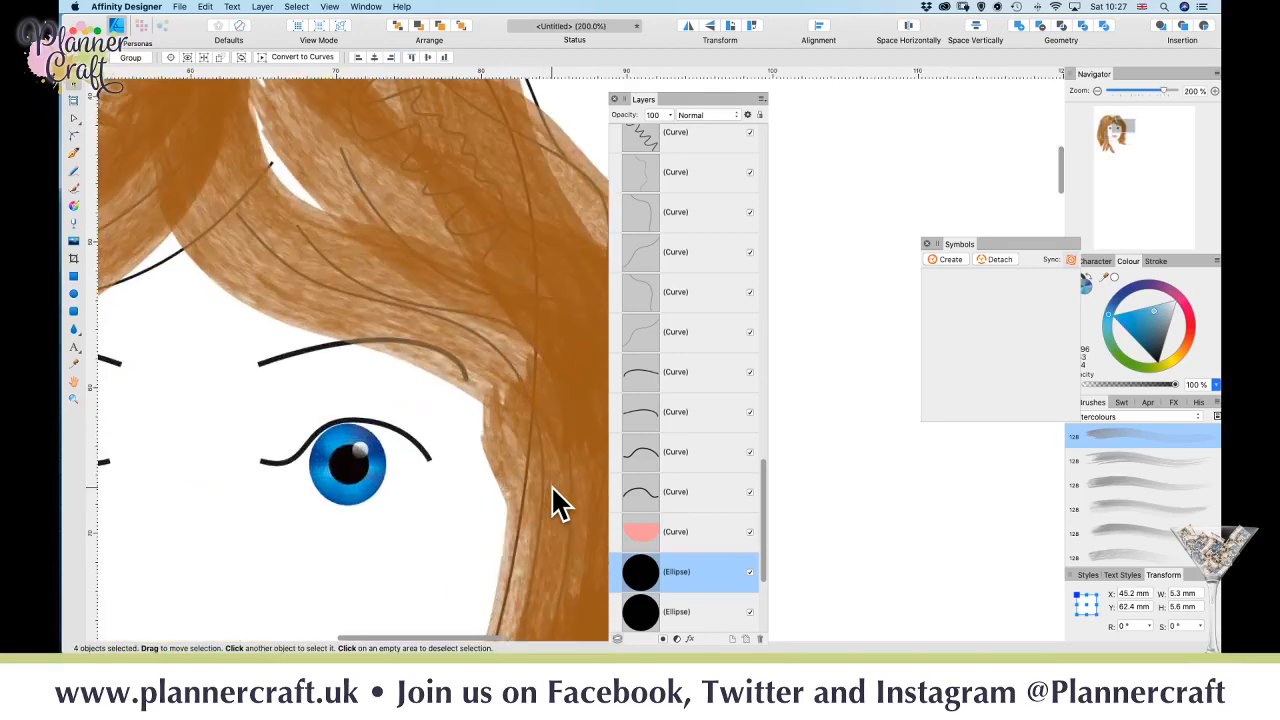
drag(357, 457, 578, 456)
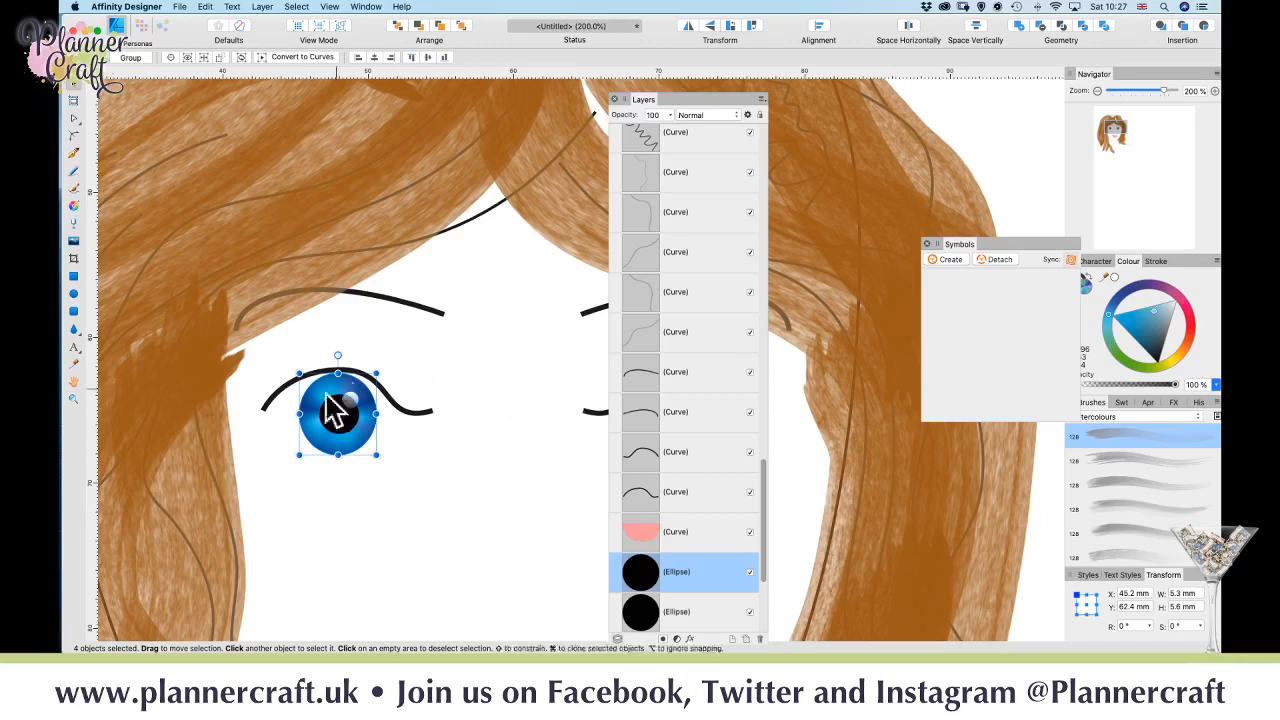
click(290, 490)
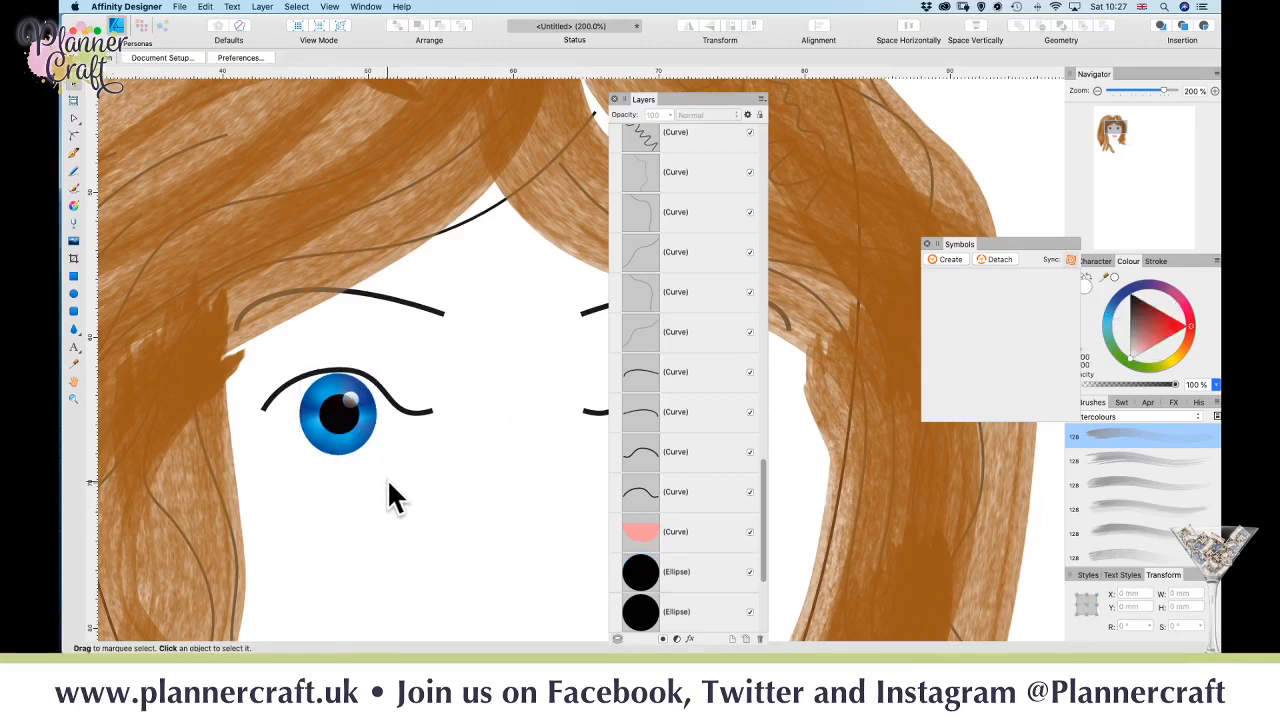
- Move the pink mouth slightly up and to the left, to X 51.4 mm and Y 83.3 mm, and deselect it
drag(316, 462, 291, 431)
key(super+minus)
key(super+minus)
key(space)
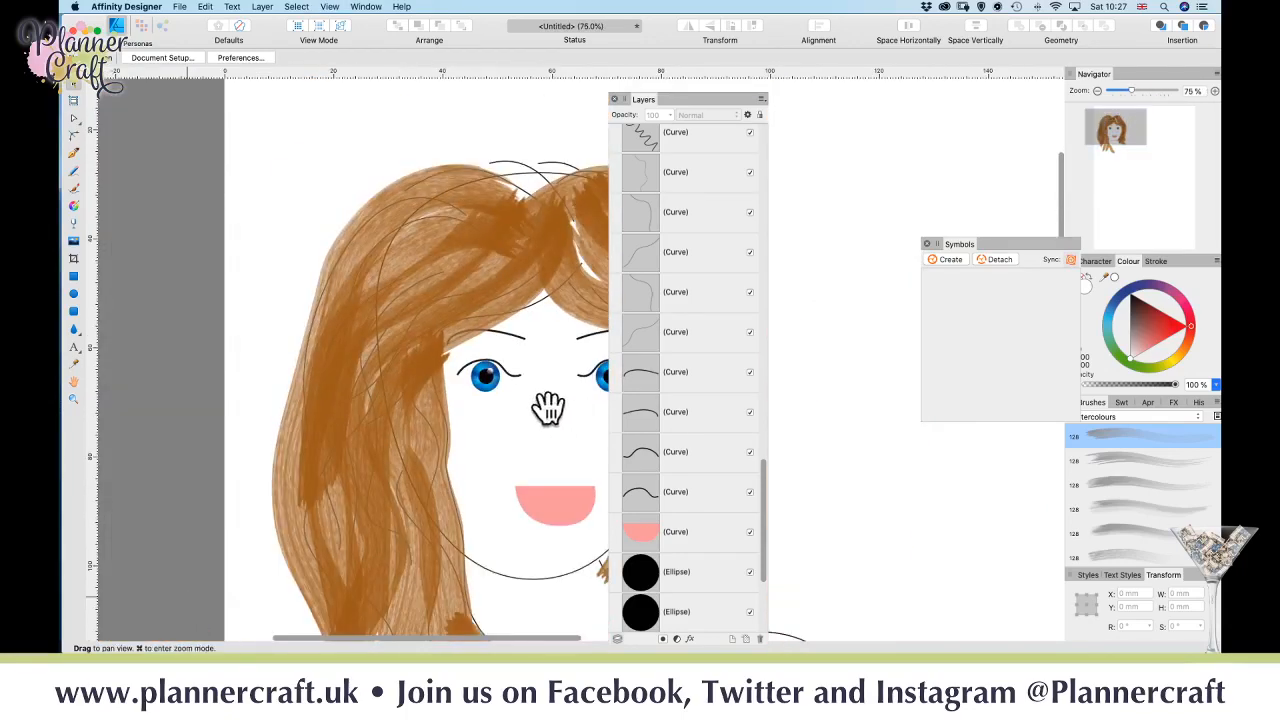
drag(517, 455, 293, 444)
drag(362, 478, 334, 422)
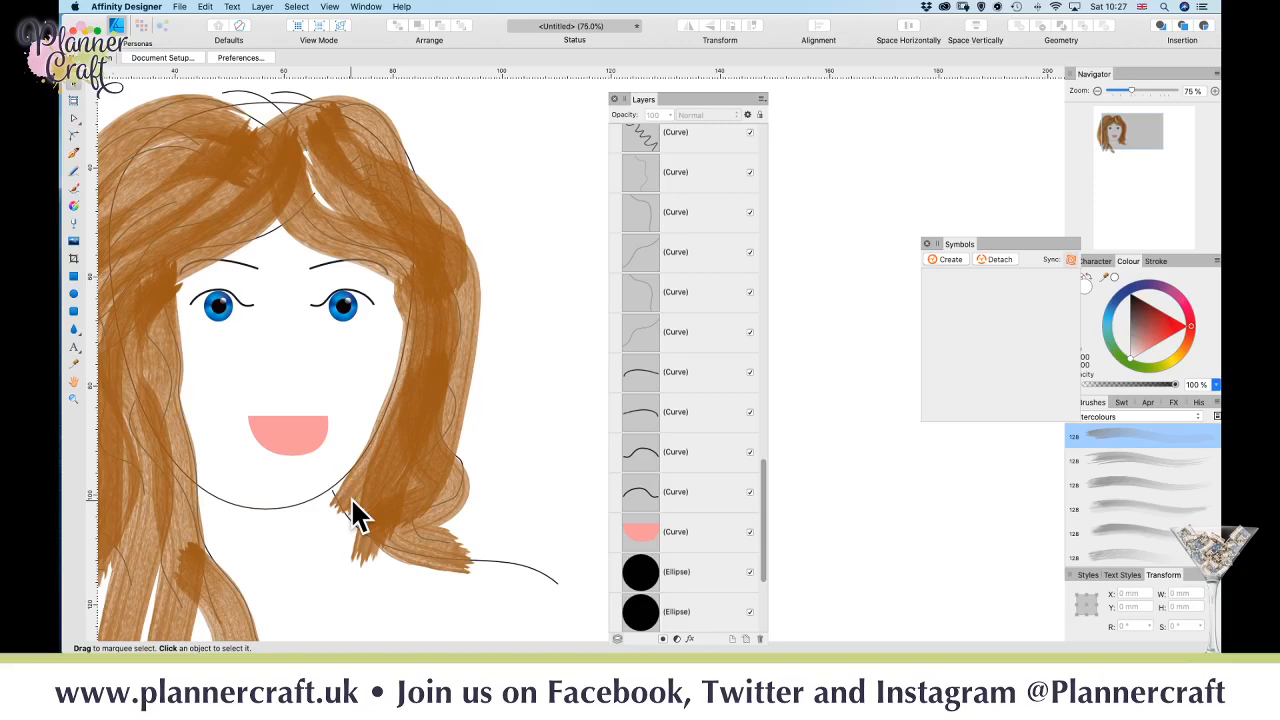
click(272, 442)
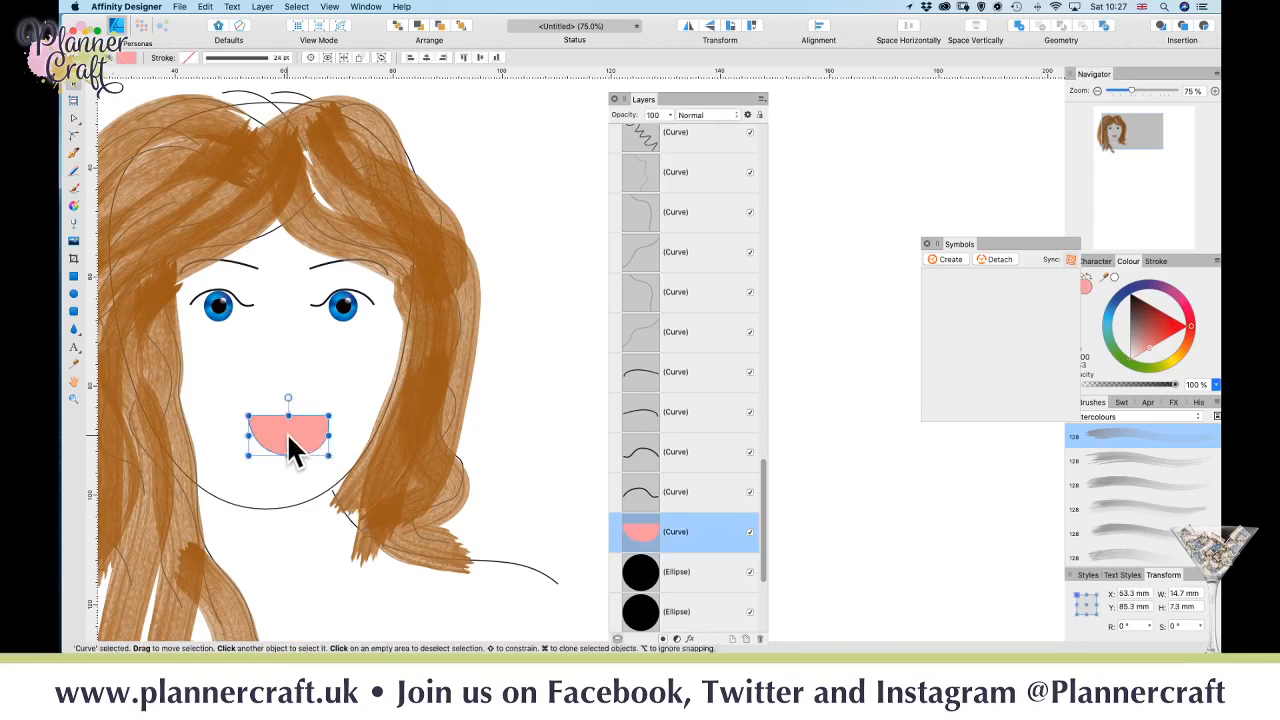
drag(304, 449, 292, 438)
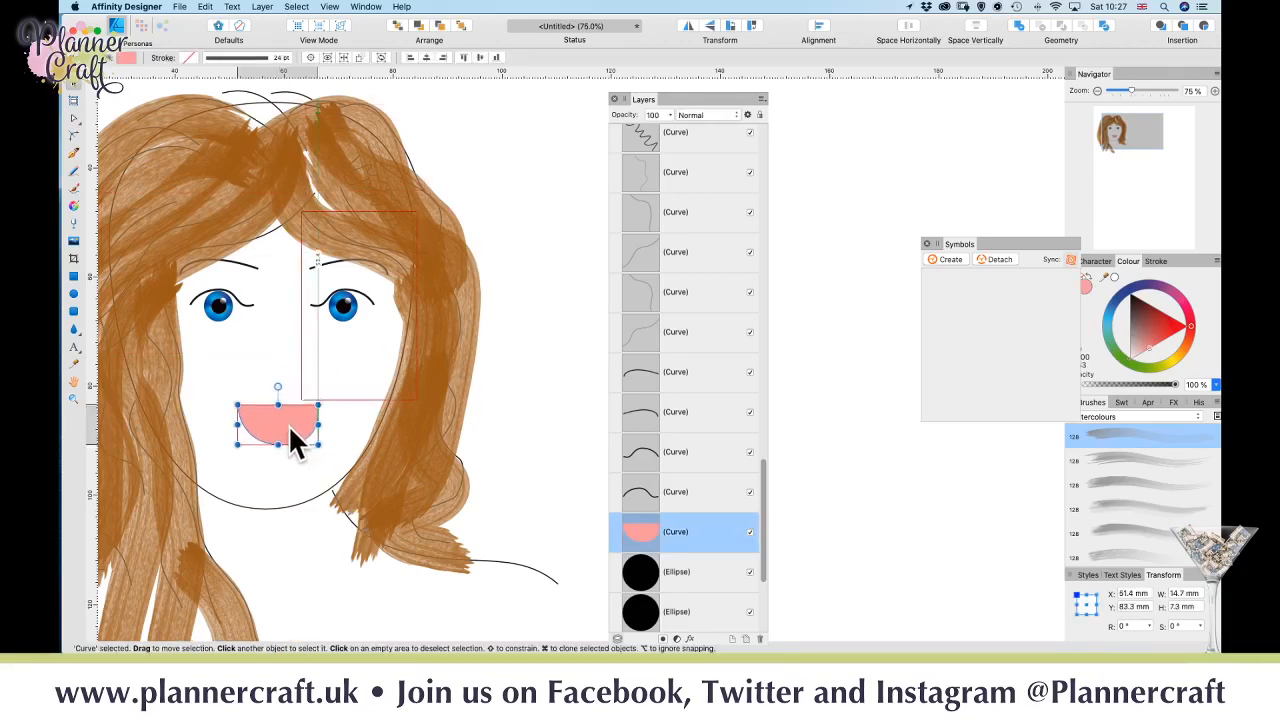
click(529, 363)
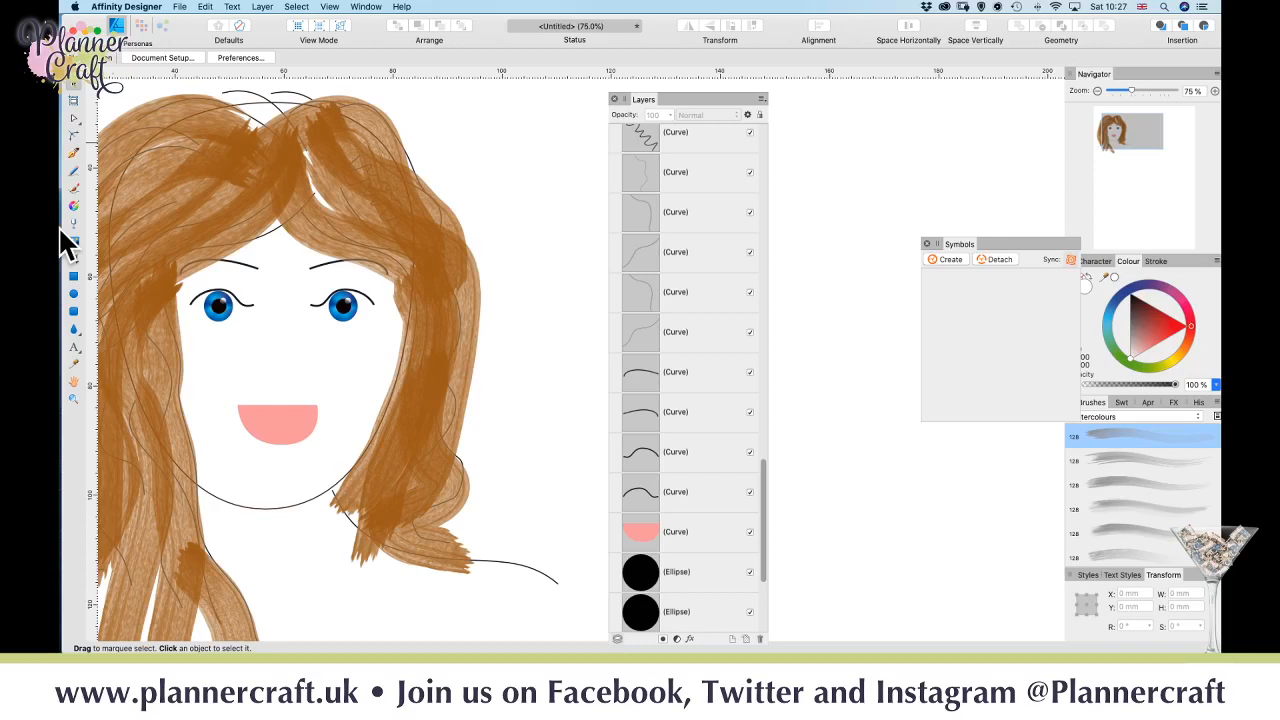
- Try nudging the copied eye and its eyelid line towards the nose, move them back and deselect them
drag(263, 338, 171, 273)
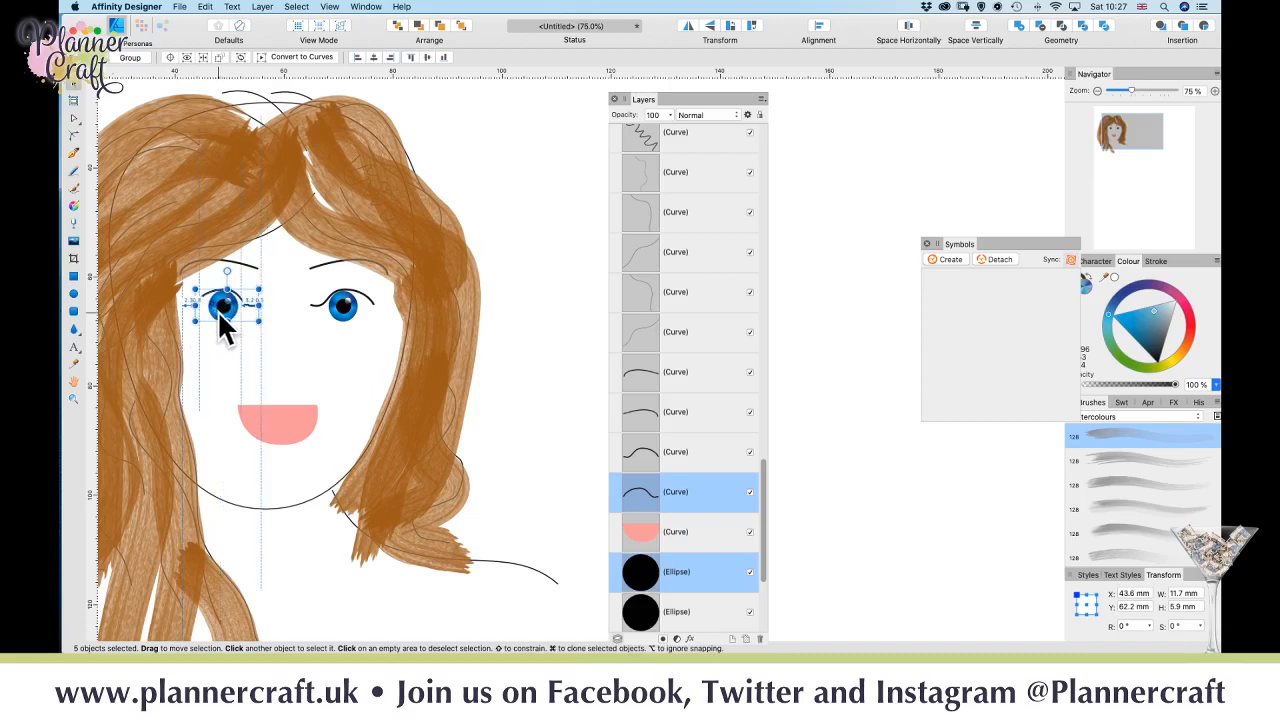
click(503, 330)
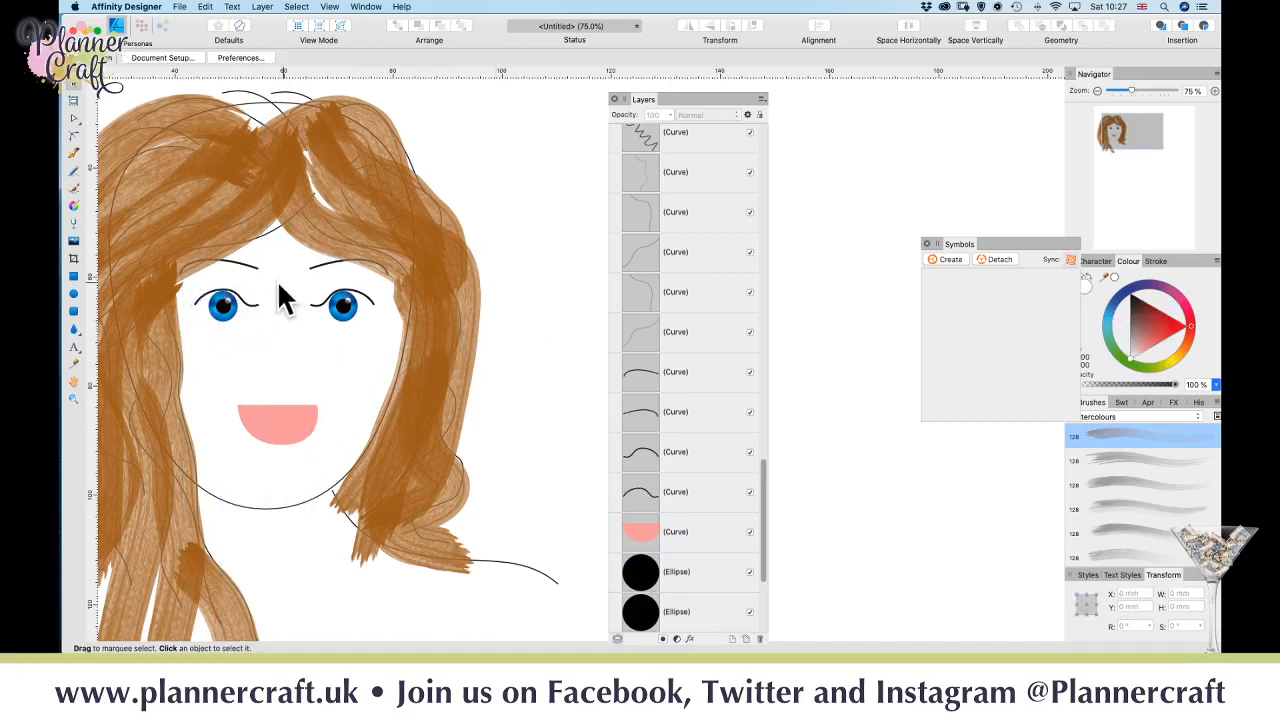
drag(285, 282, 175, 332)
key(shift+Left)
key(shift+Left)
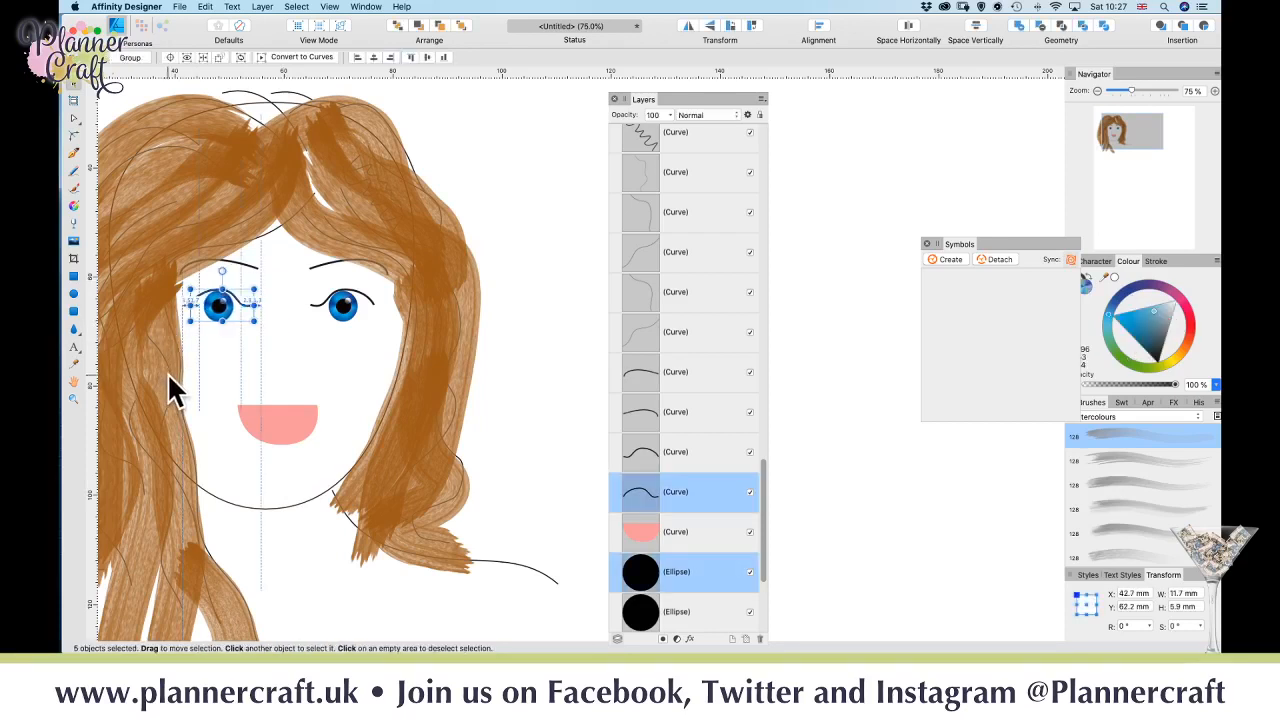
key(shift+Right)
click(284, 323)
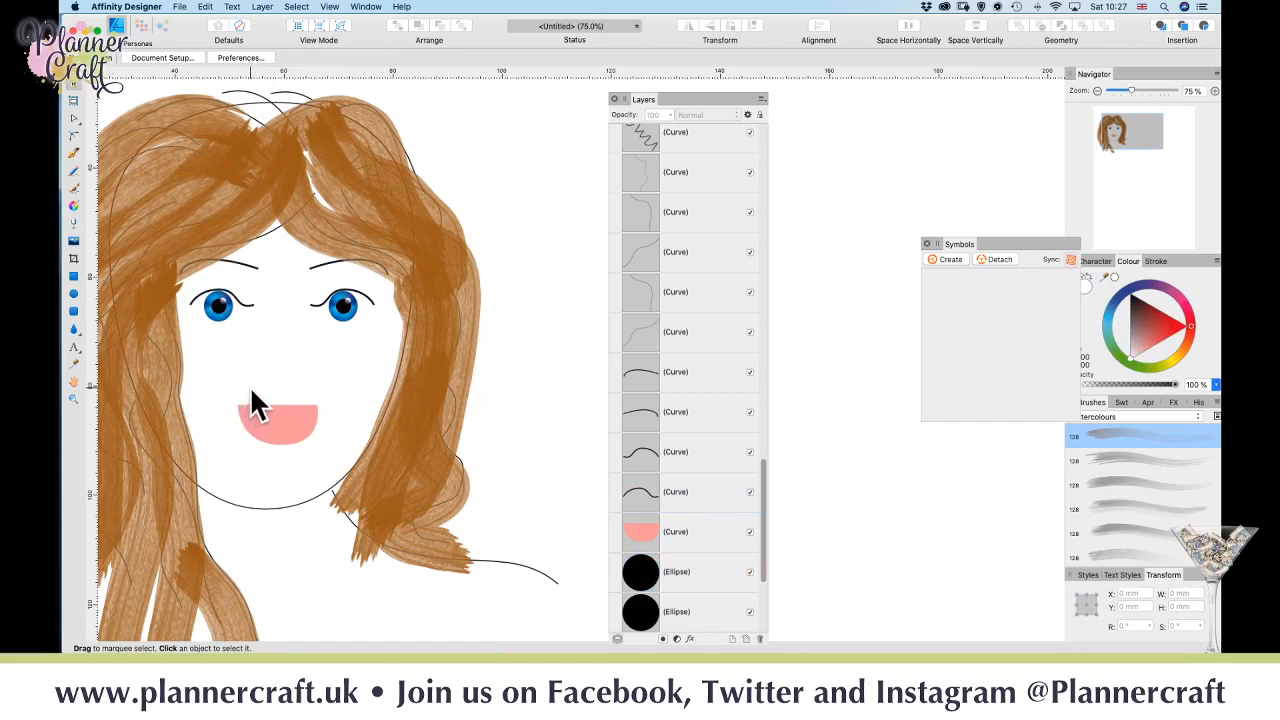
- Draw a five-point double star about 72 mm across on the blank page area to the right of the portrait
scroll(278, 418, down, 5)
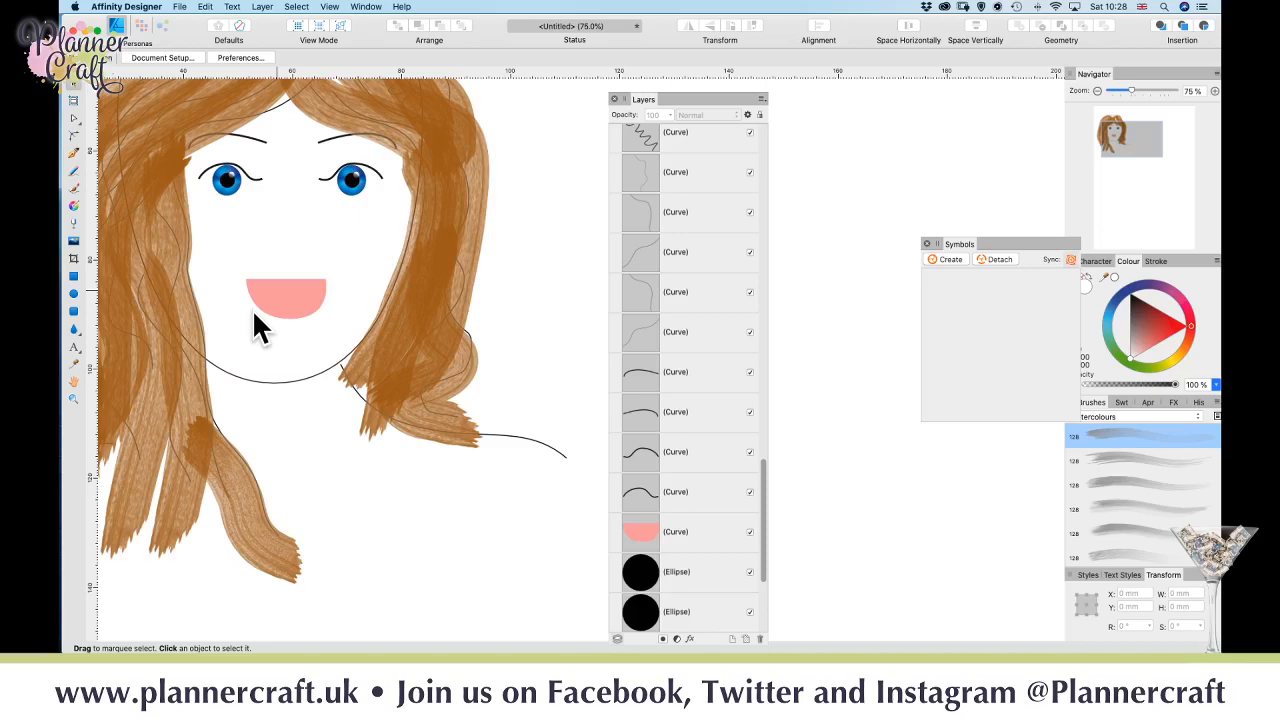
key(super+plus)
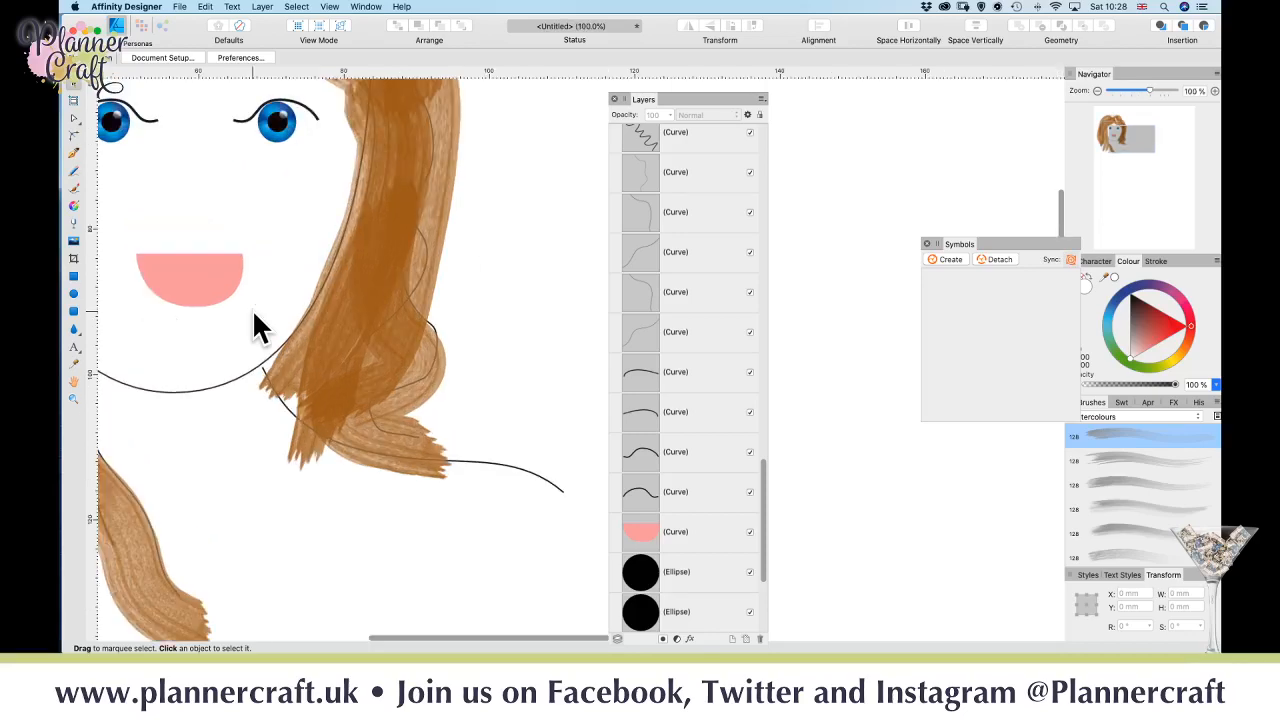
key(space)
mouse_move(267, 380)
mouse_down()
mouse_move(328, 443)
mouse_move(350, 530)
mouse_up()
drag(423, 386, 218, 402)
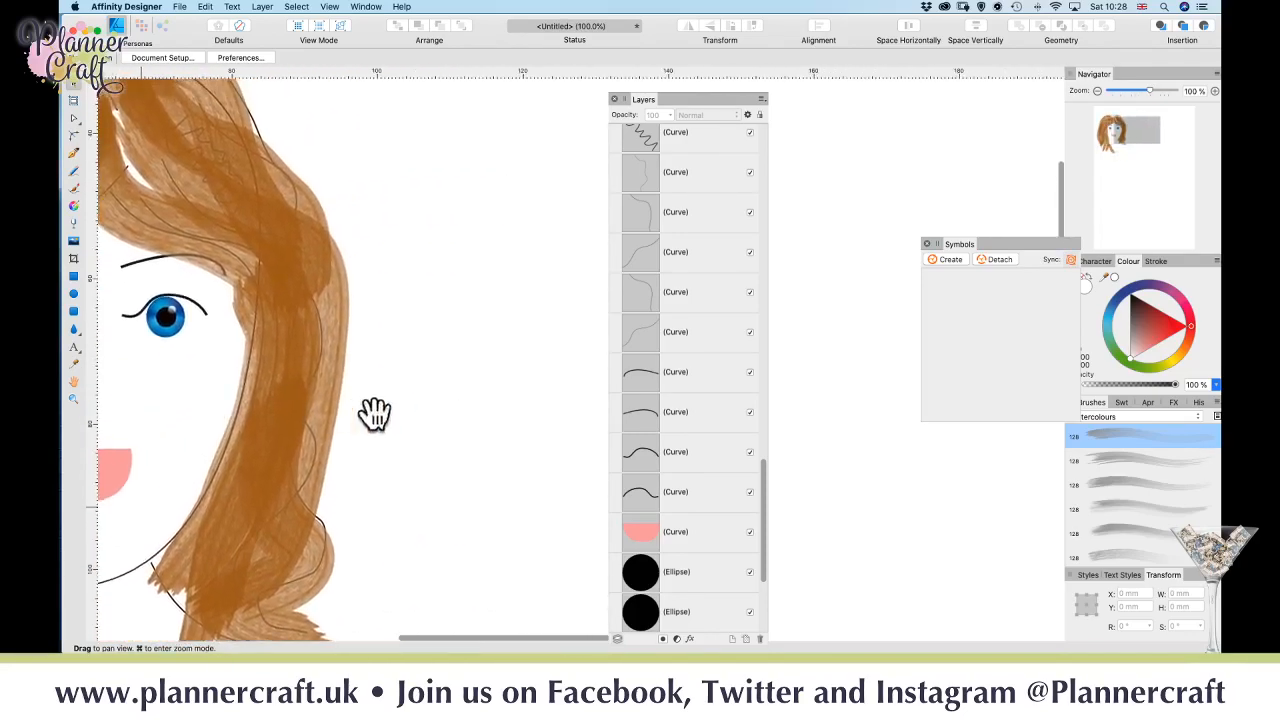
mouse_move(372, 416)
mouse_down()
mouse_move(214, 326)
mouse_move(246, 387)
mouse_move(391, 334)
mouse_move(440, 363)
mouse_move(405, 384)
mouse_move(371, 366)
mouse_up()
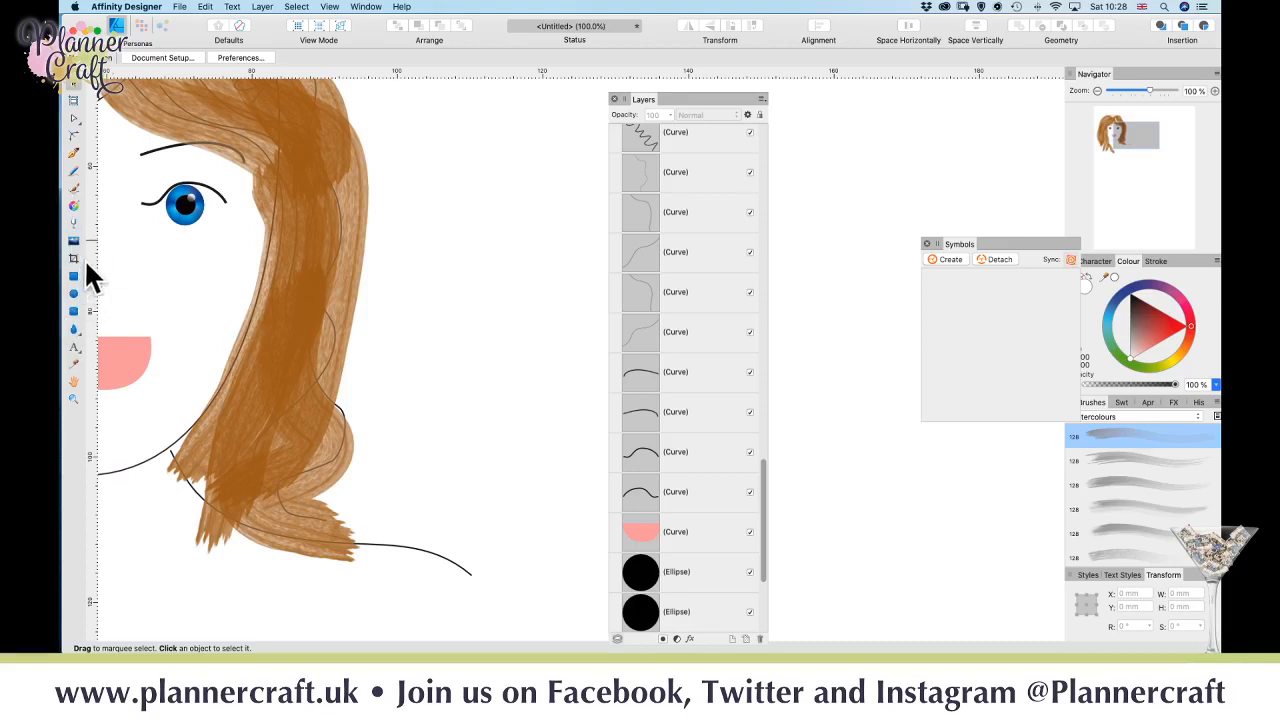
click(74, 330)
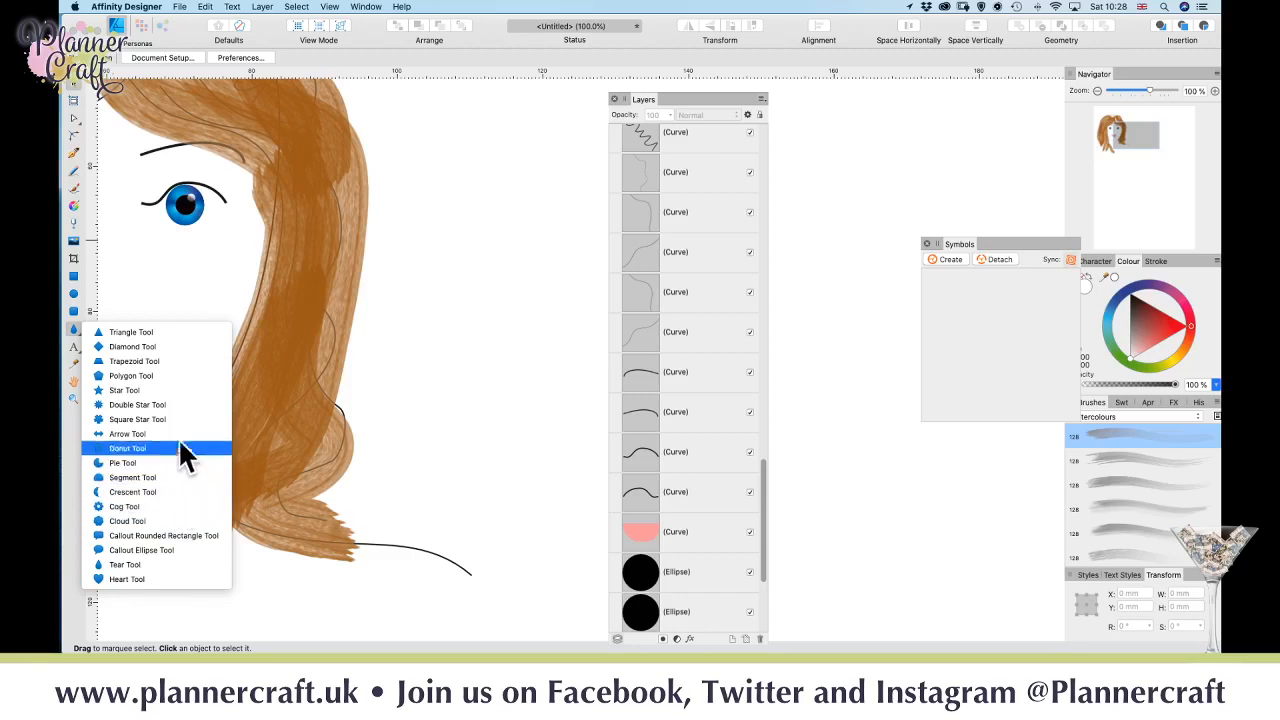
click(138, 404)
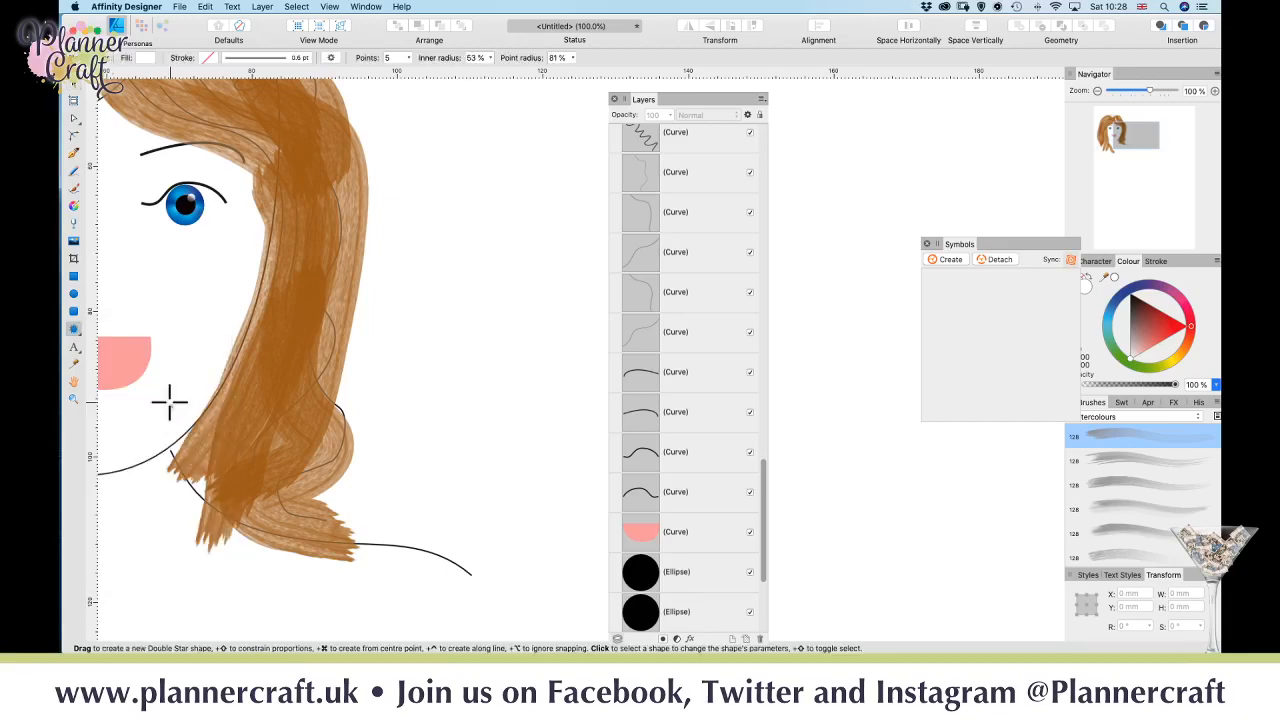
scroll(169, 402, down, 4)
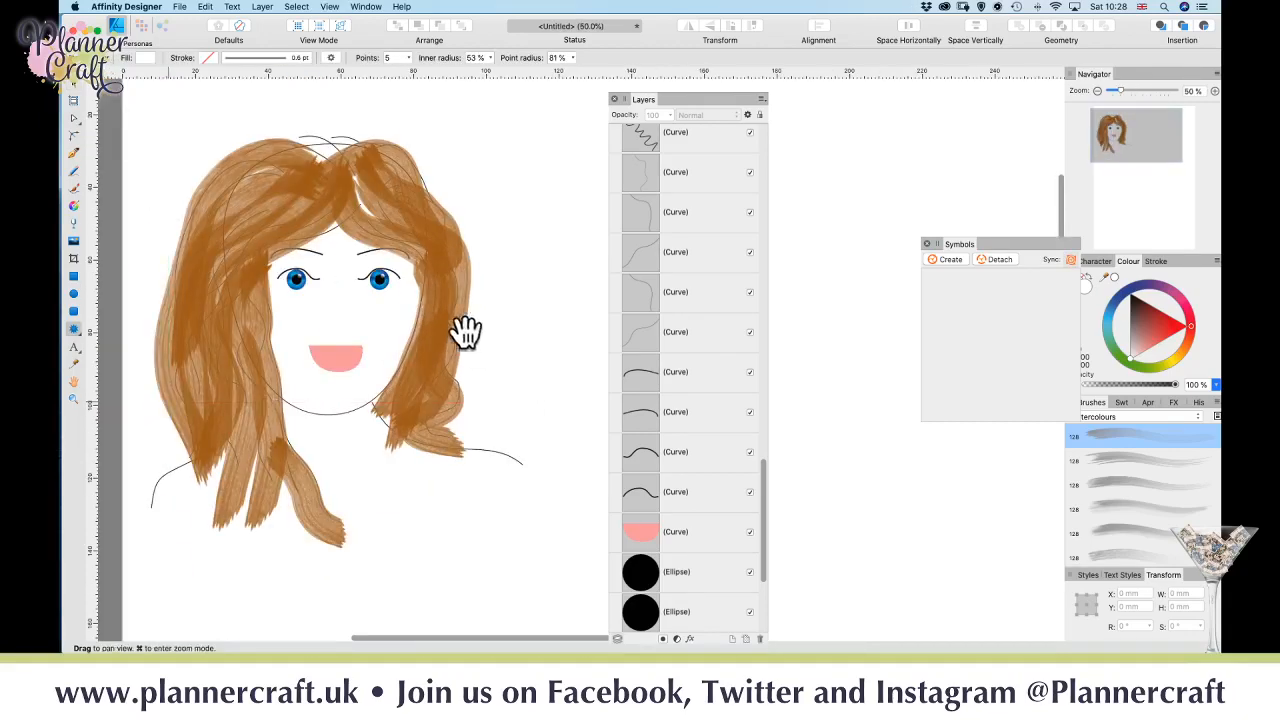
drag(465, 332, 191, 349)
drag(330, 370, 251, 377)
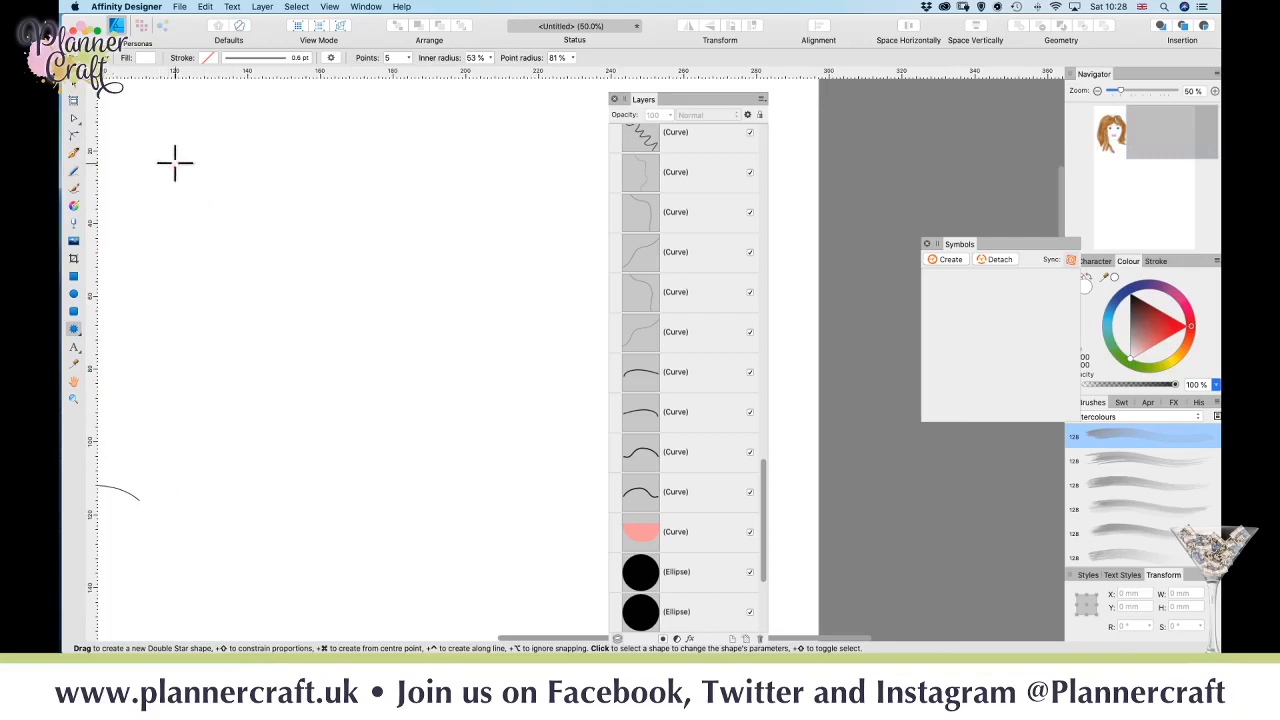
drag(175, 163, 406, 452)
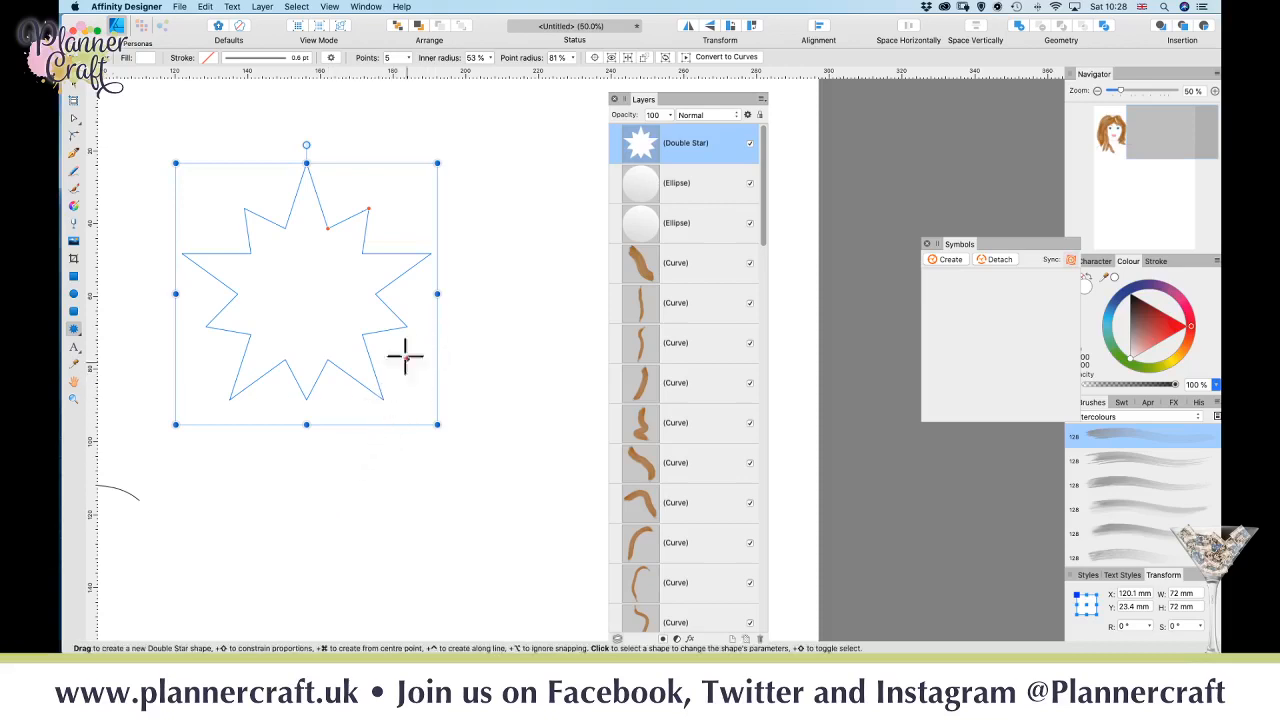
- Fill the double star with bright yellow at hue 56, saturation 100 and lightness 50
click(148, 58)
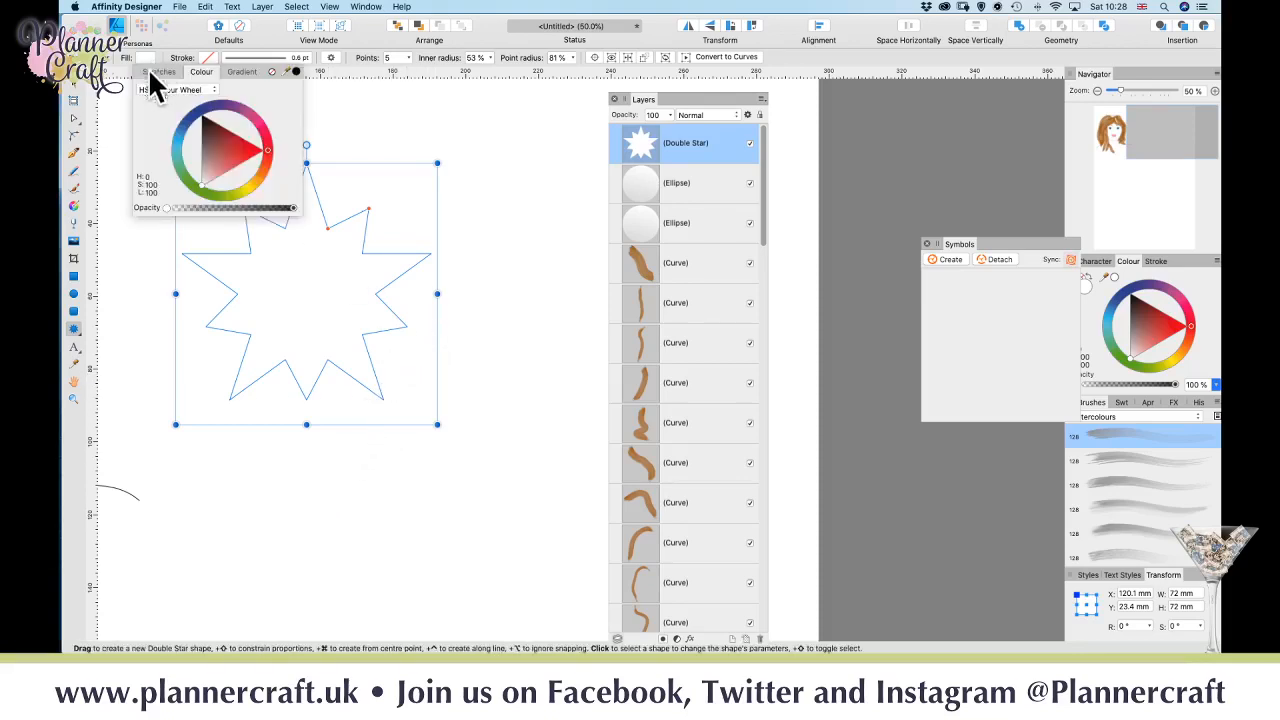
drag(255, 160, 264, 148)
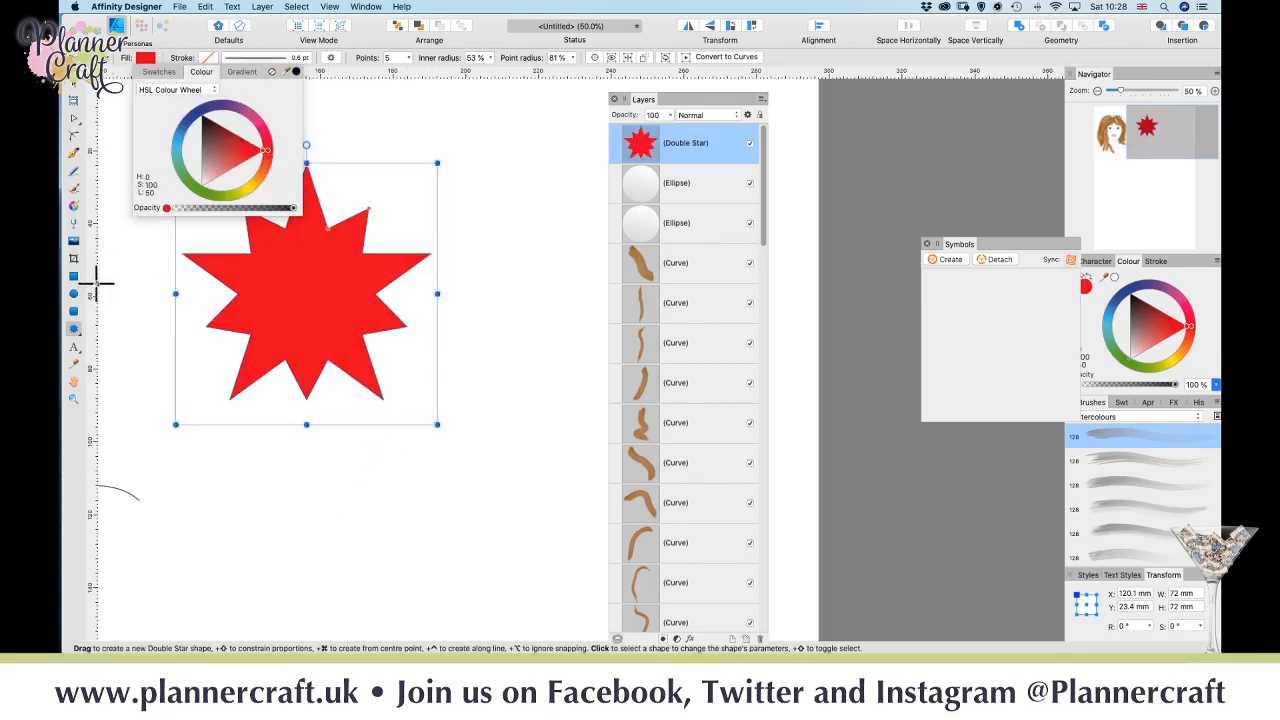
click(74, 120)
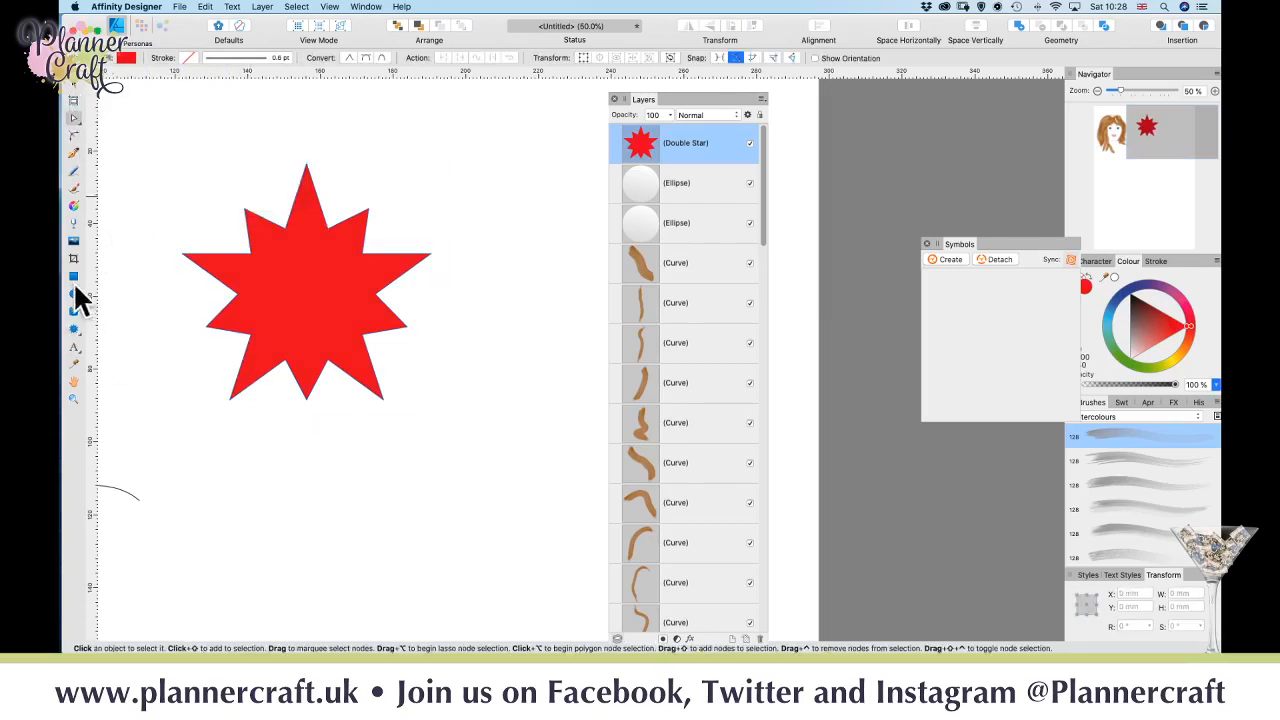
click(73, 328)
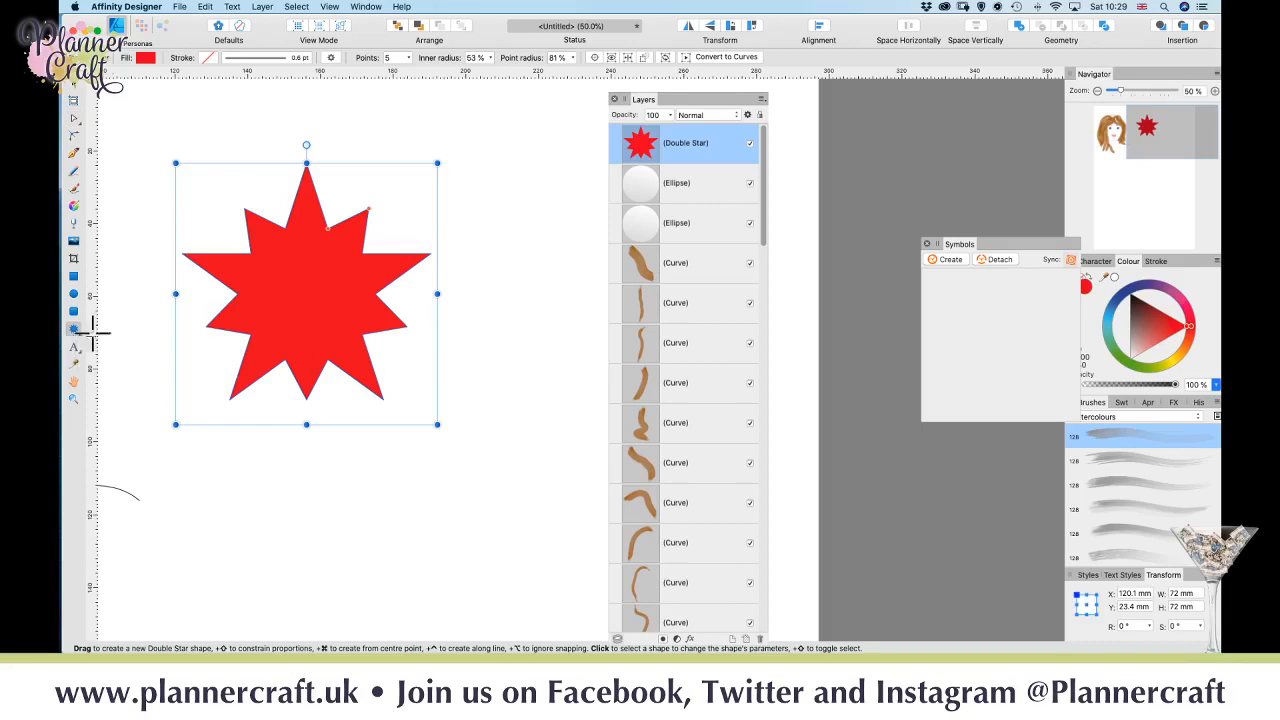
click(146, 58)
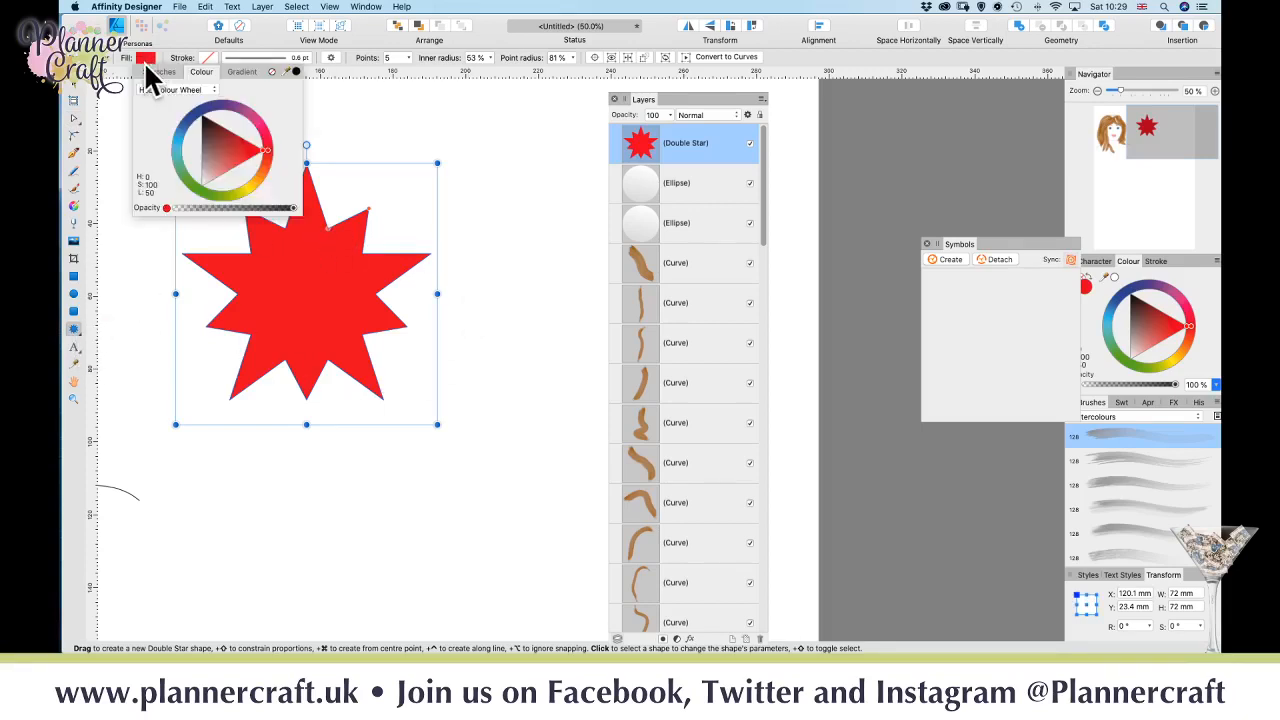
drag(255, 187, 251, 189)
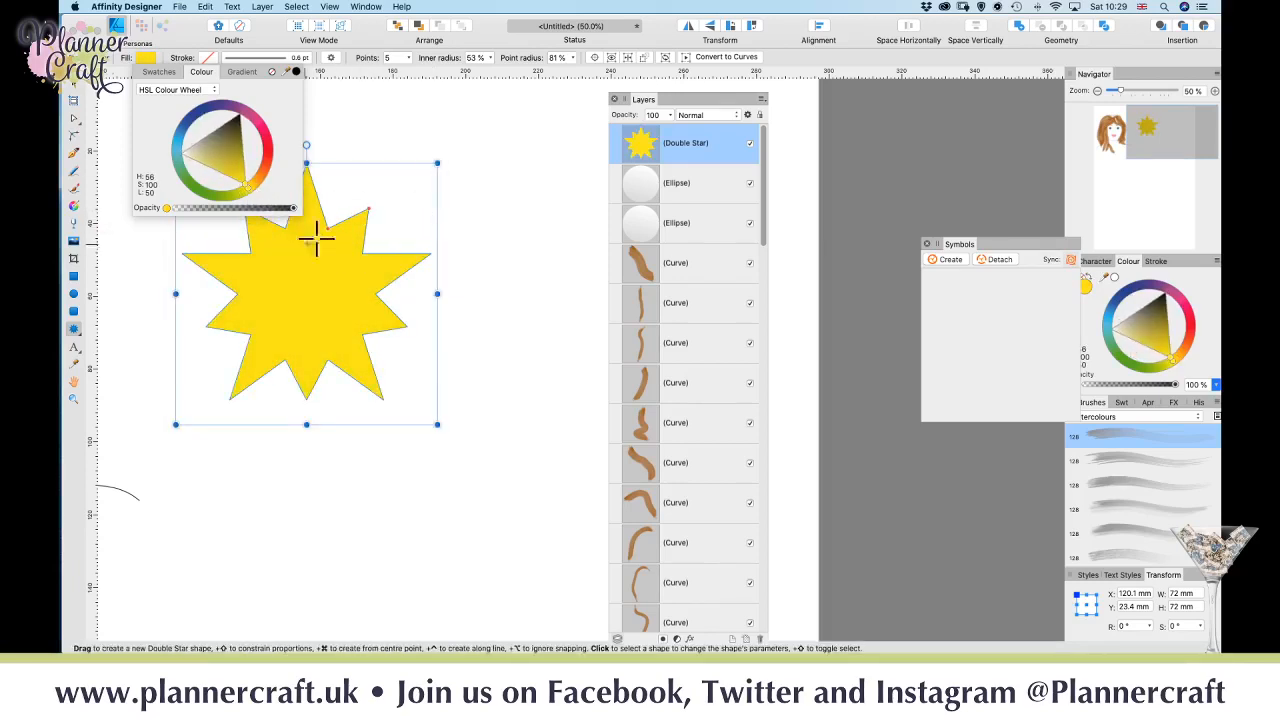
click(143, 57)
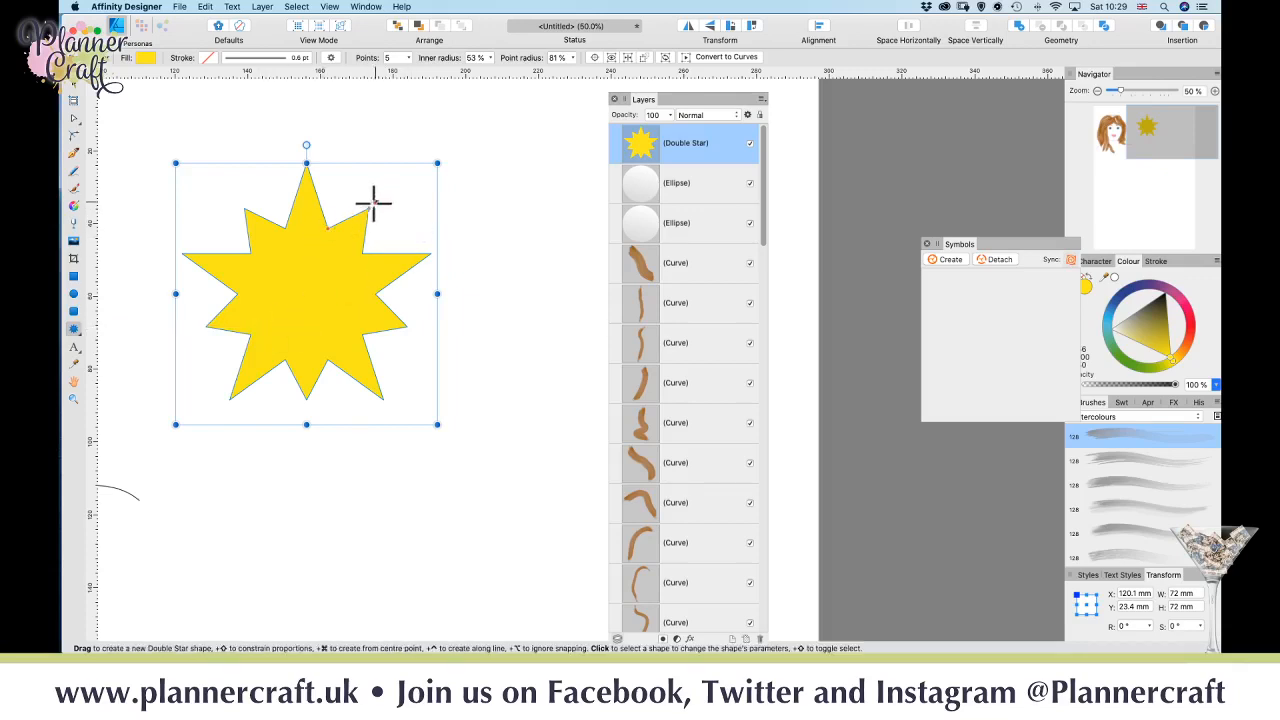
- Reshape the yellow double star into five broad petals with a point radius of 18% and an inner radius of 85%
drag(370, 207, 336, 255)
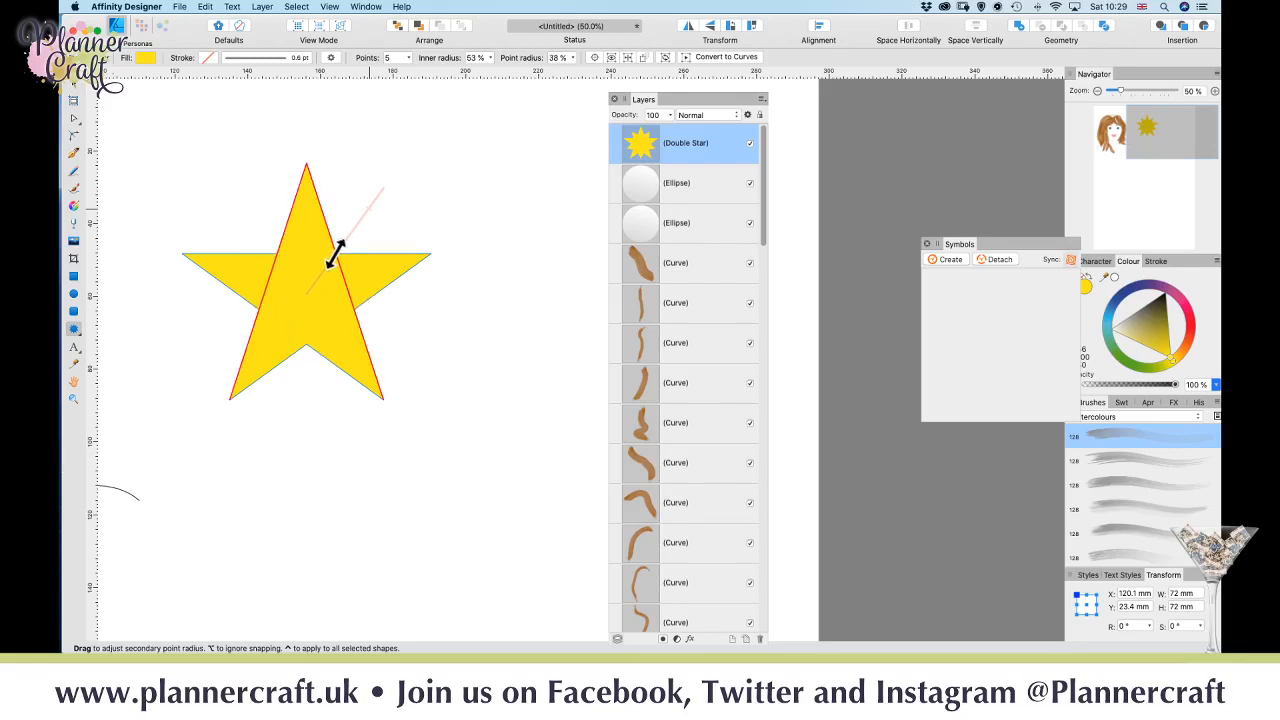
drag(336, 255, 370, 210)
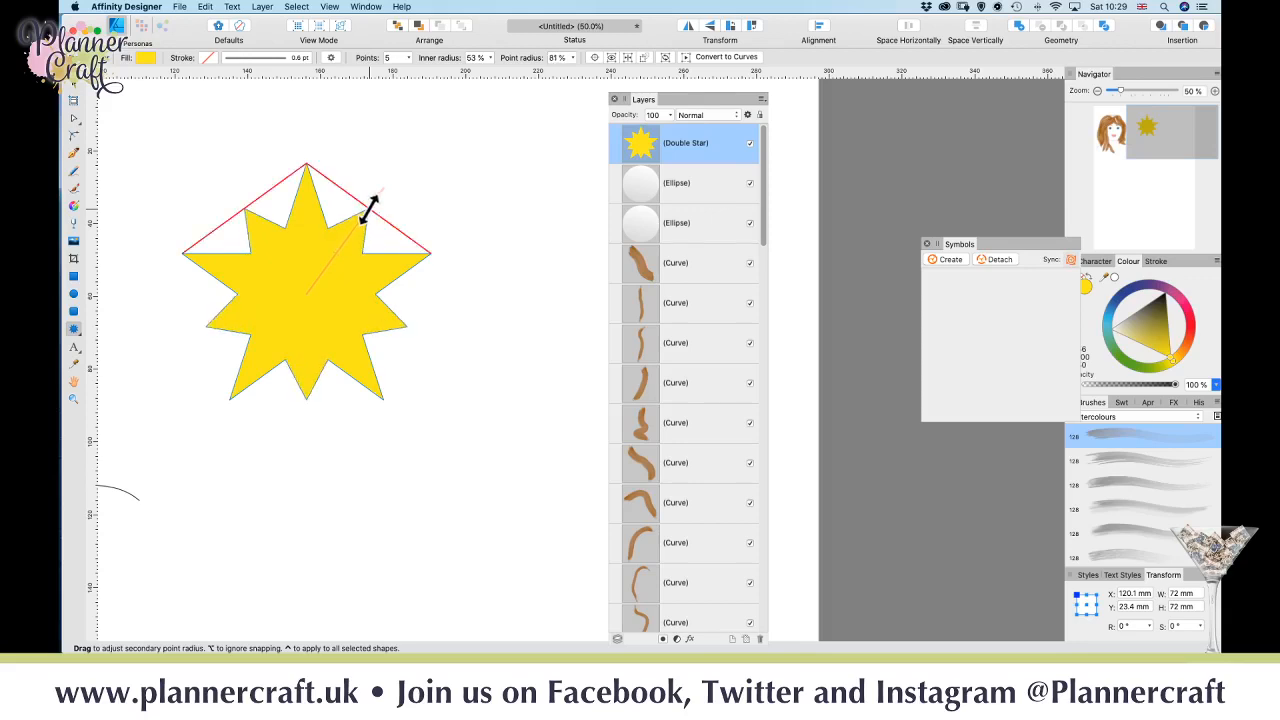
drag(370, 210, 306, 292)
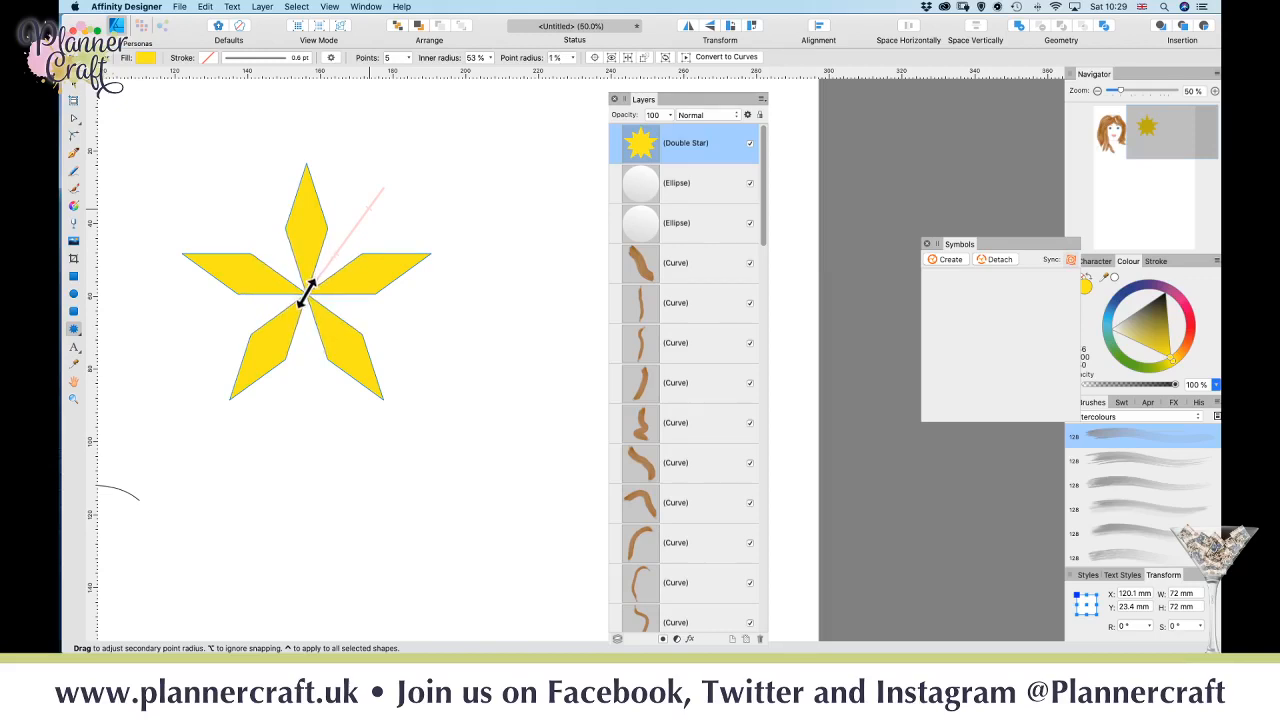
drag(306, 292, 318, 284)
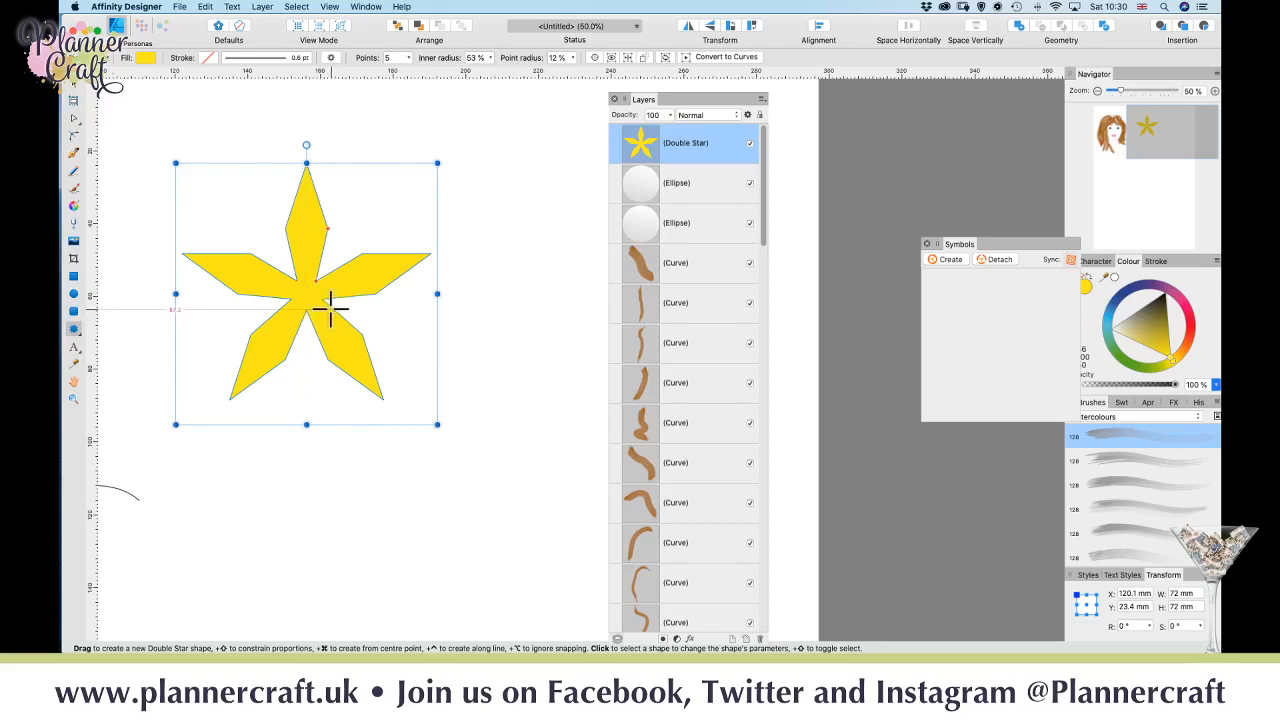
mouse_move(316, 283)
mouse_down()
mouse_move(349, 231)
mouse_move(317, 274)
mouse_up()
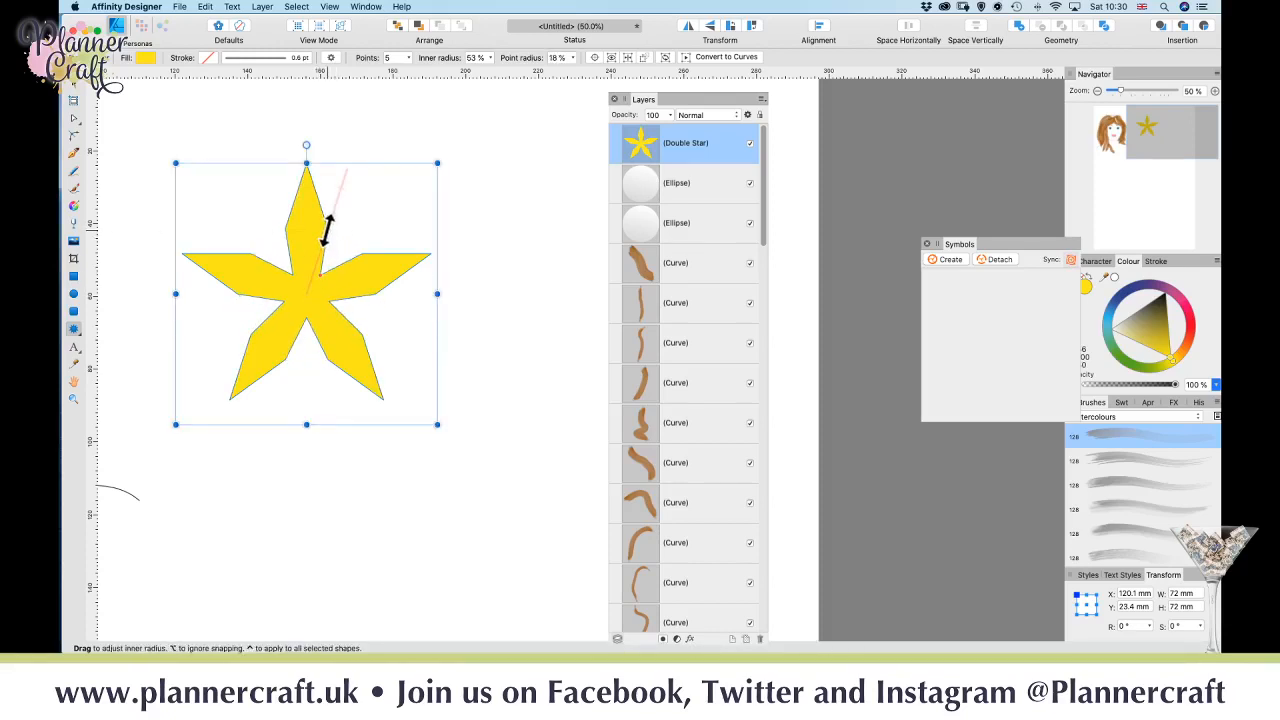
drag(326, 230, 348, 198)
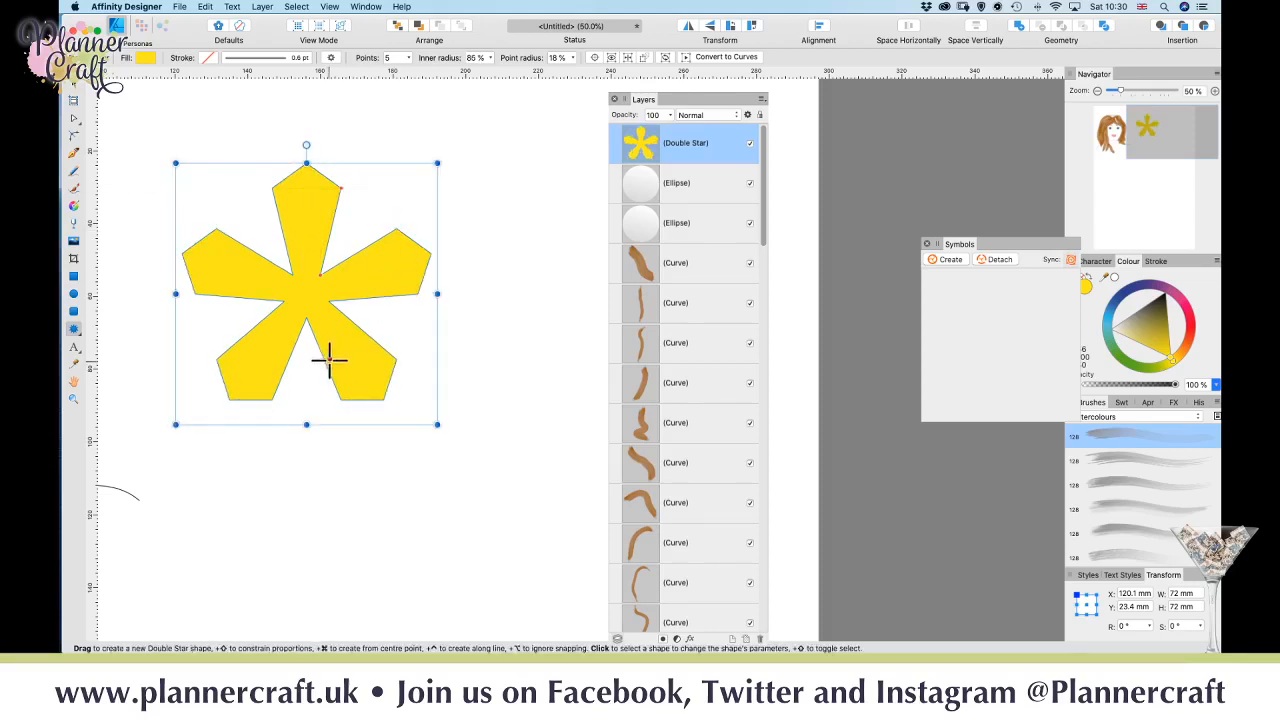
- Convert the double star to curves and round both side corners of every petal to a radius of about 7.6 mm
click(268, 8)
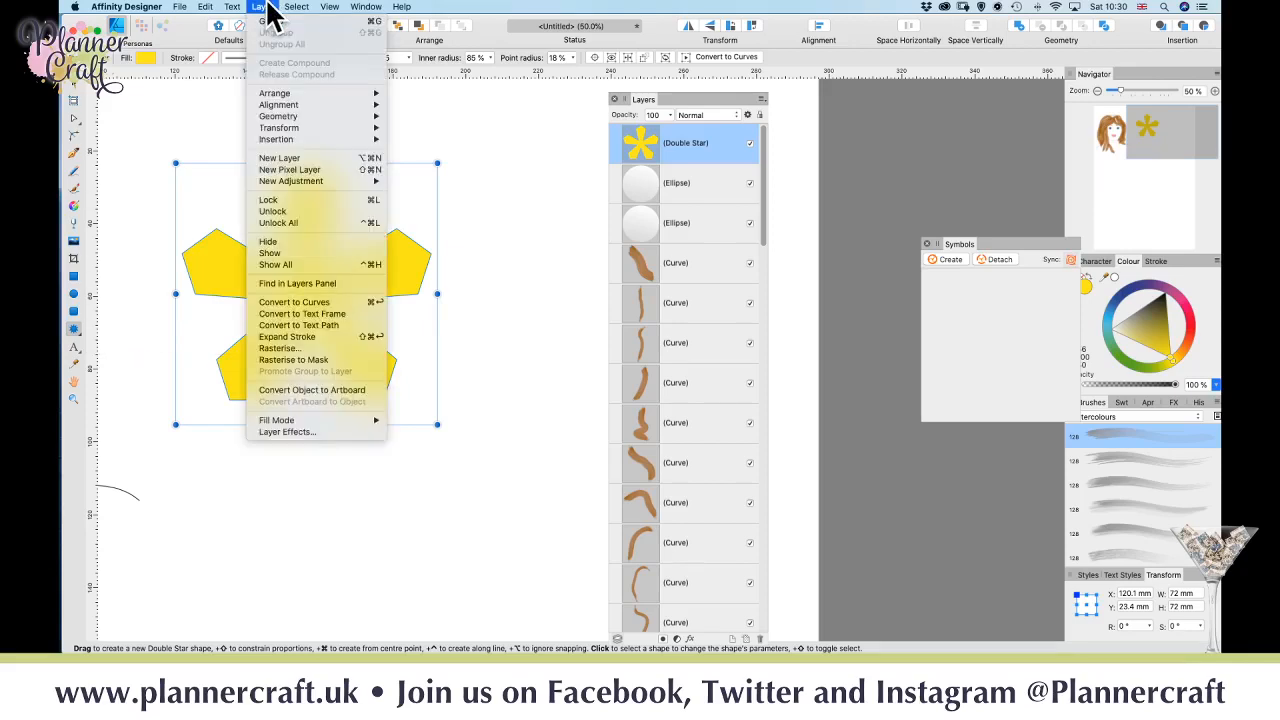
click(305, 302)
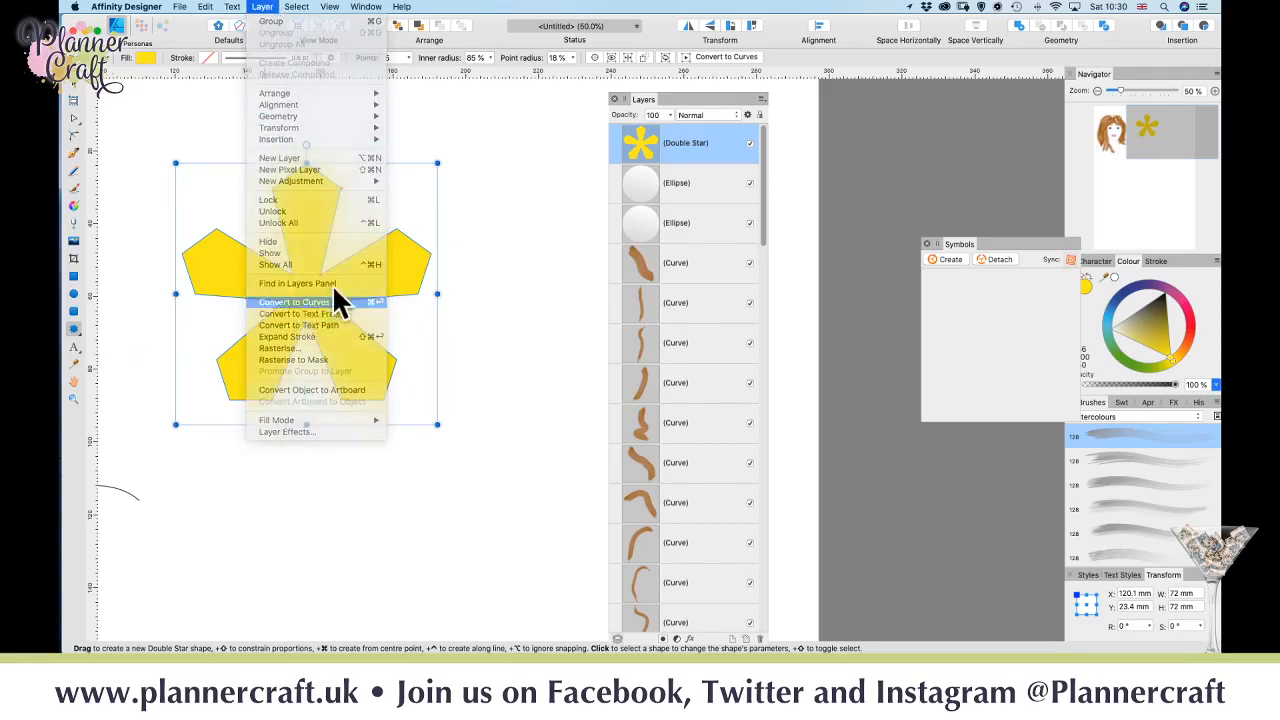
click(73, 135)
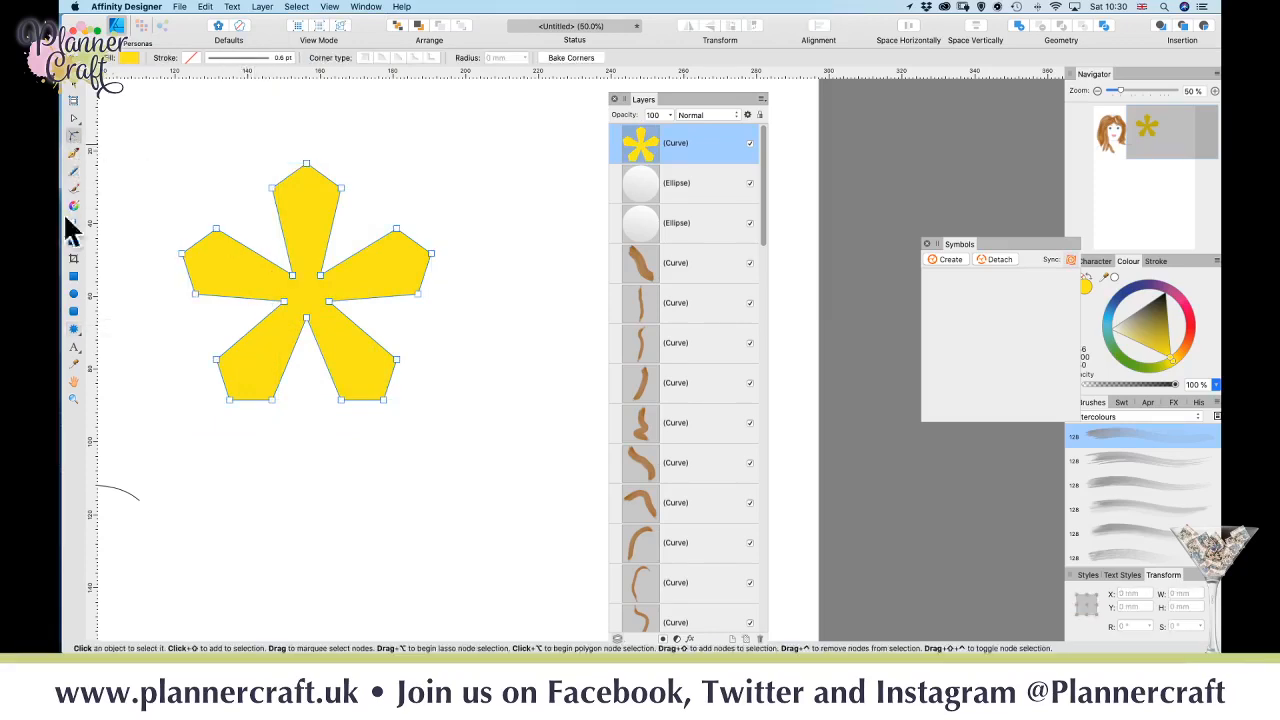
click(269, 197)
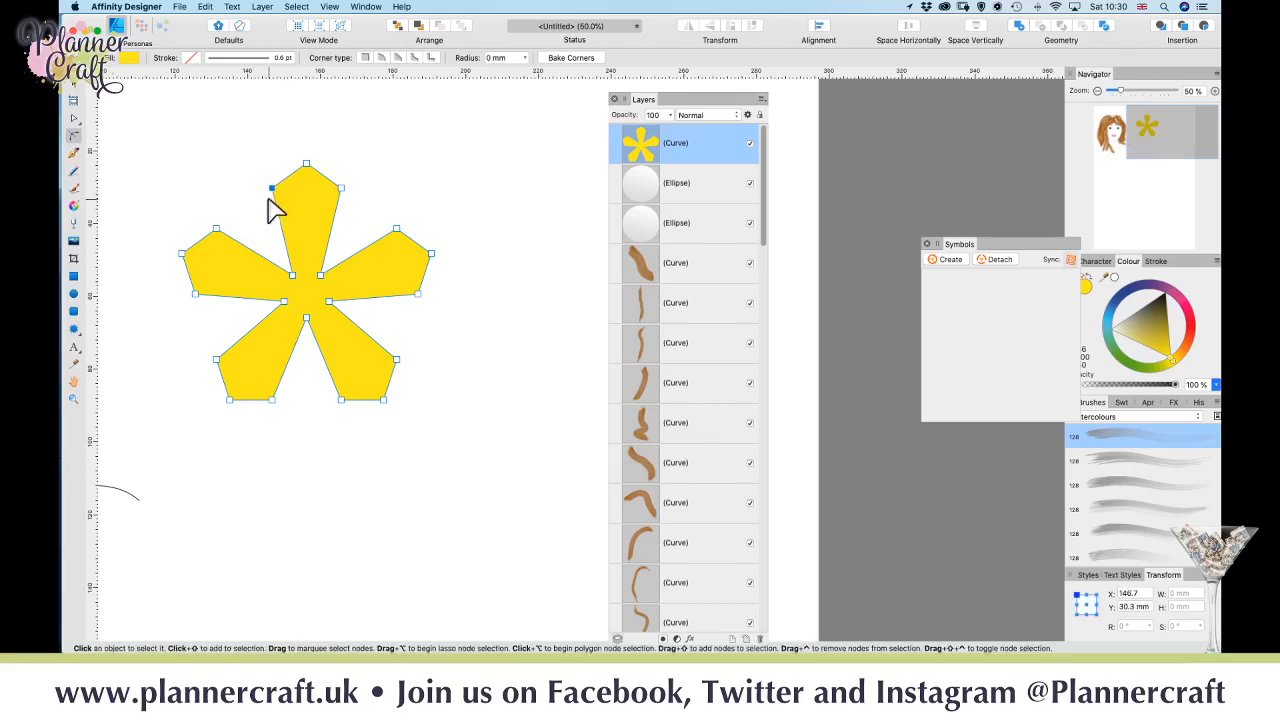
shift+click(341, 188)
shift+click(397, 231)
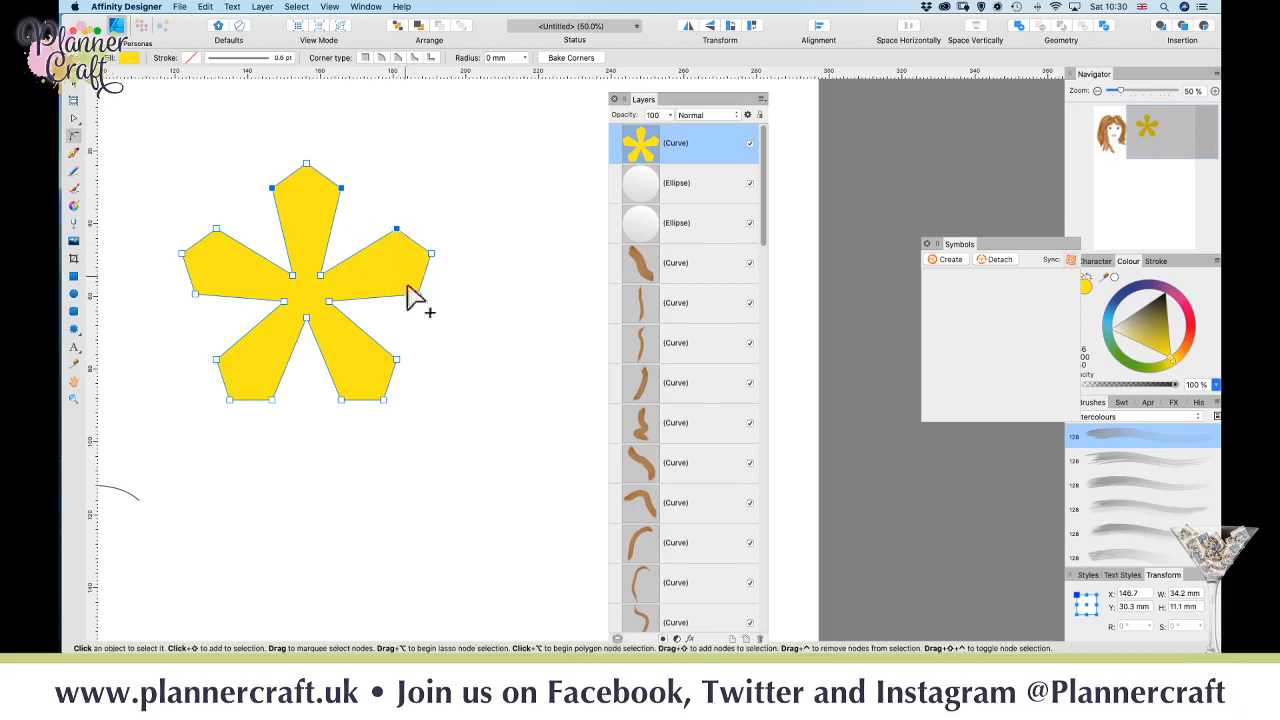
shift+click(418, 293)
shift+click(396, 360)
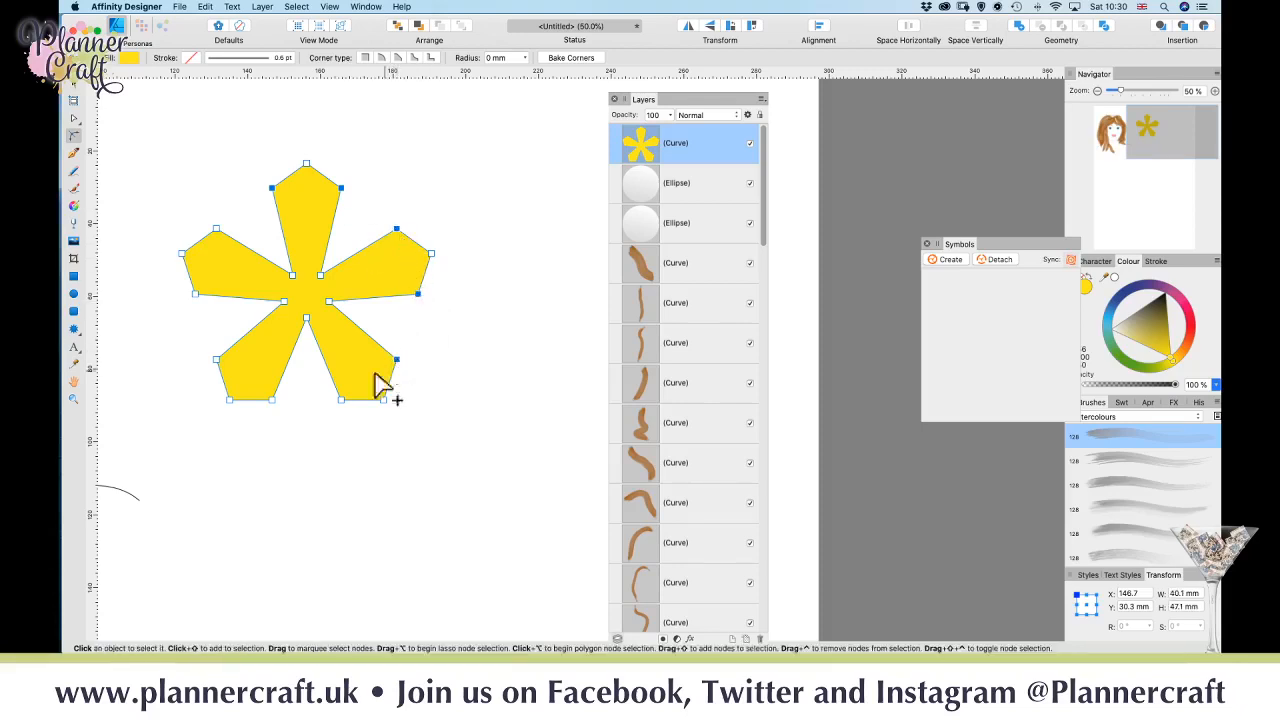
shift+click(341, 399)
shift+click(271, 400)
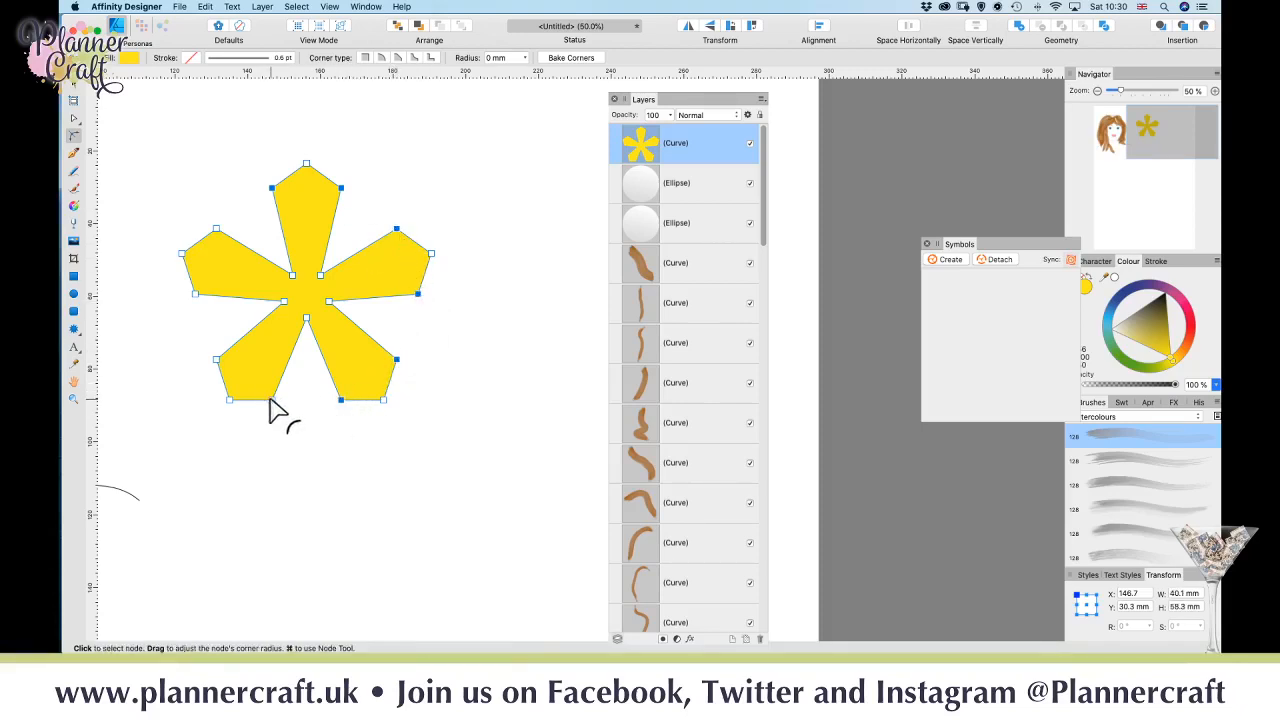
shift+click(217, 360)
shift+click(194, 293)
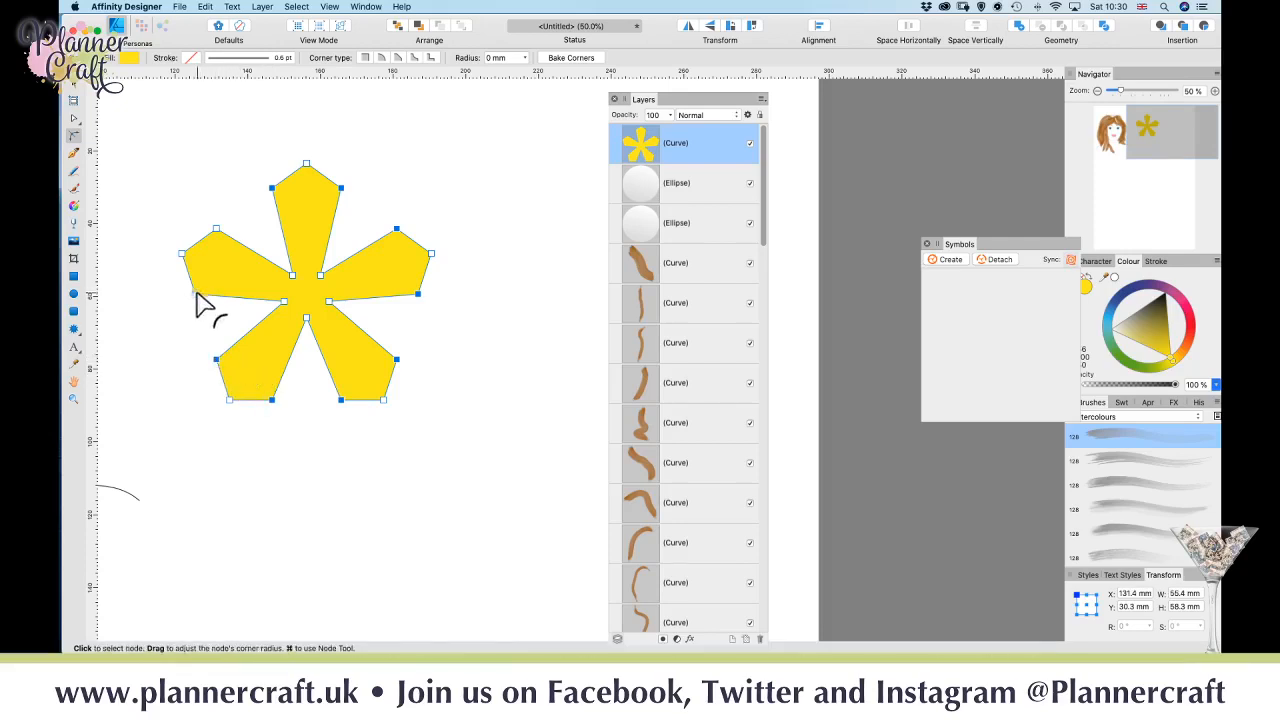
shift+click(216, 230)
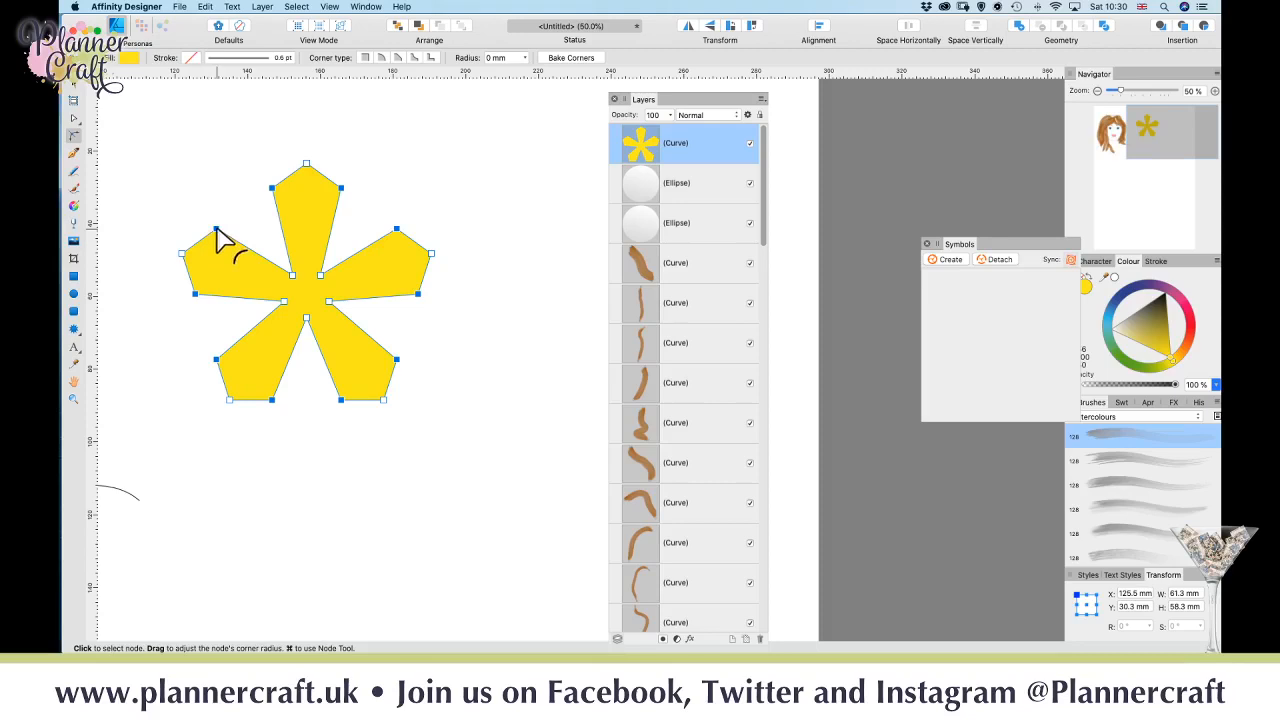
drag(217, 229, 229, 280)
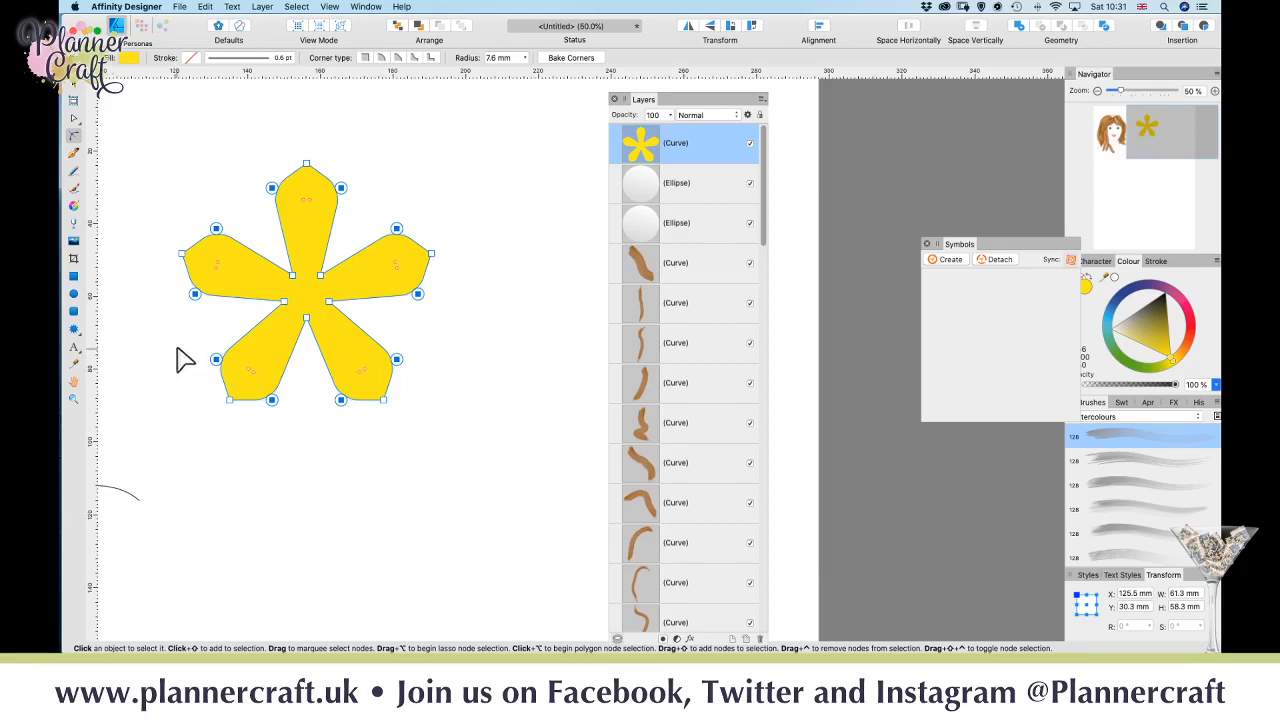
- Move the yellow flower slightly right to X 129.7 mm and Y 23.2 mm and duplicate it in place
click(76, 97)
drag(314, 309, 369, 316)
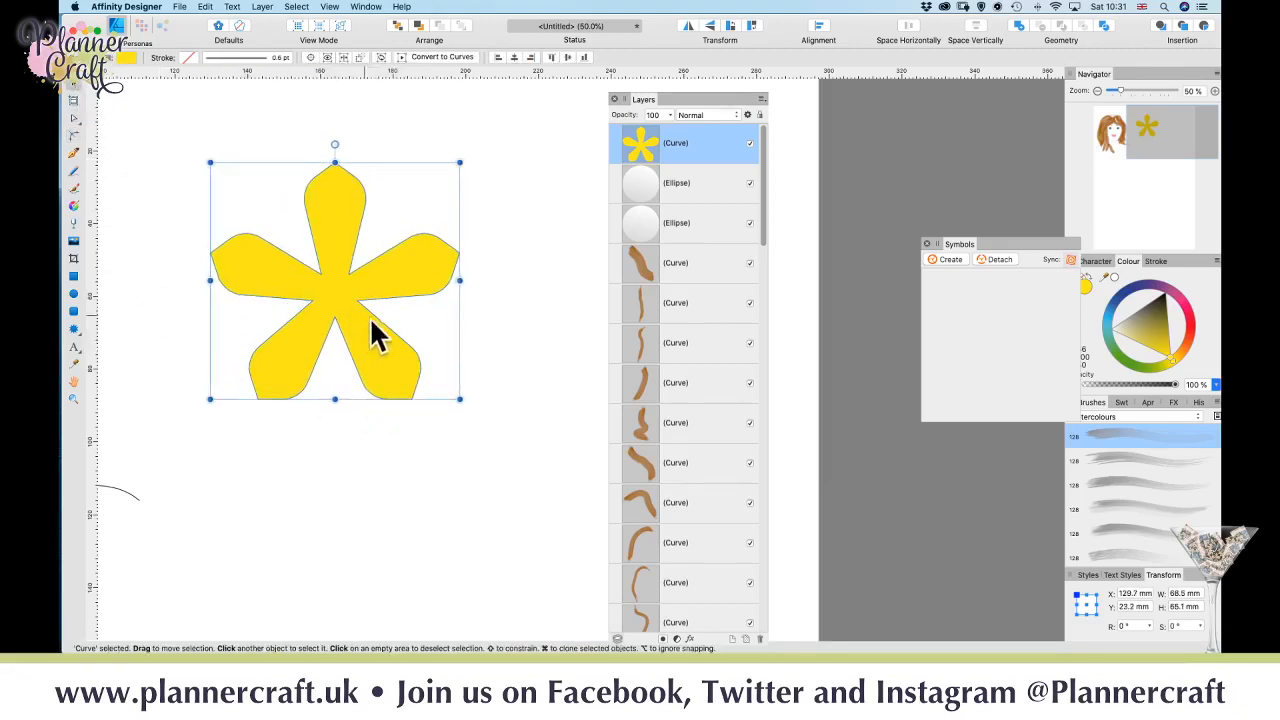
key(super+c)
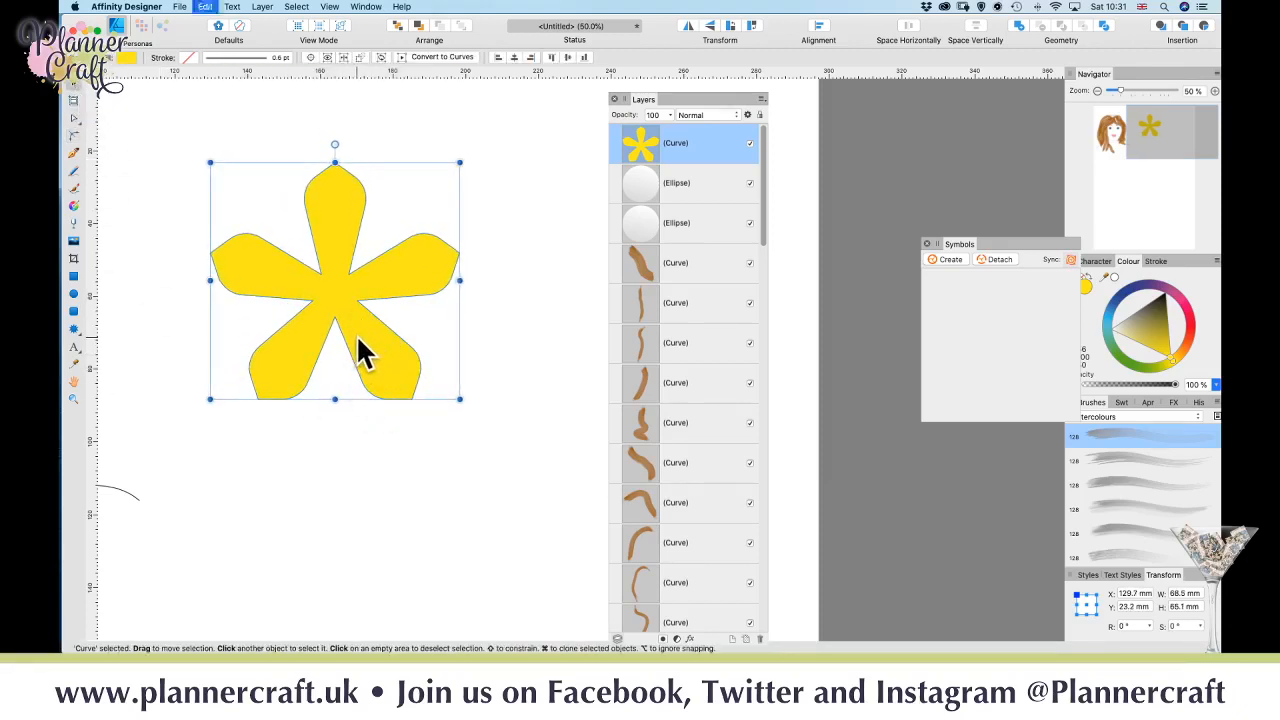
key(super+v)
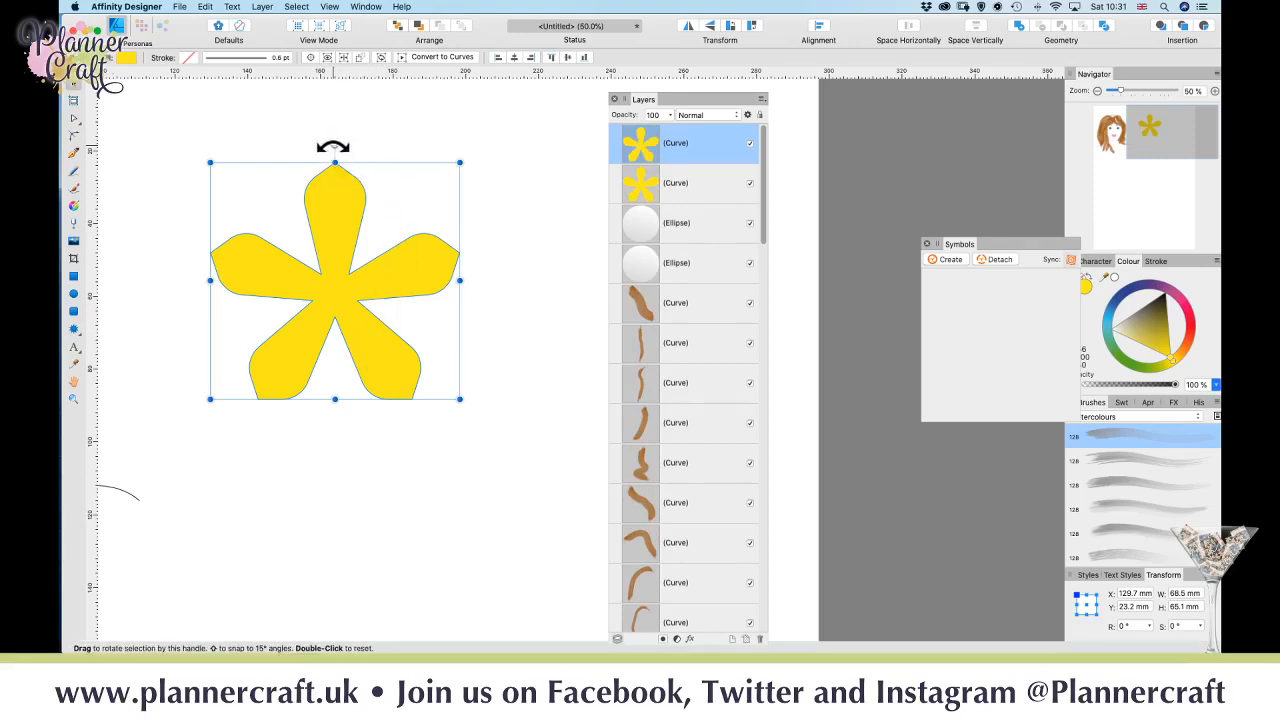
- Rotate the copied flower to -37.1° and fill it with pale cream at hue 64, saturation 100 and lightness 90, leaving it deselected
drag(333, 147, 417, 194)
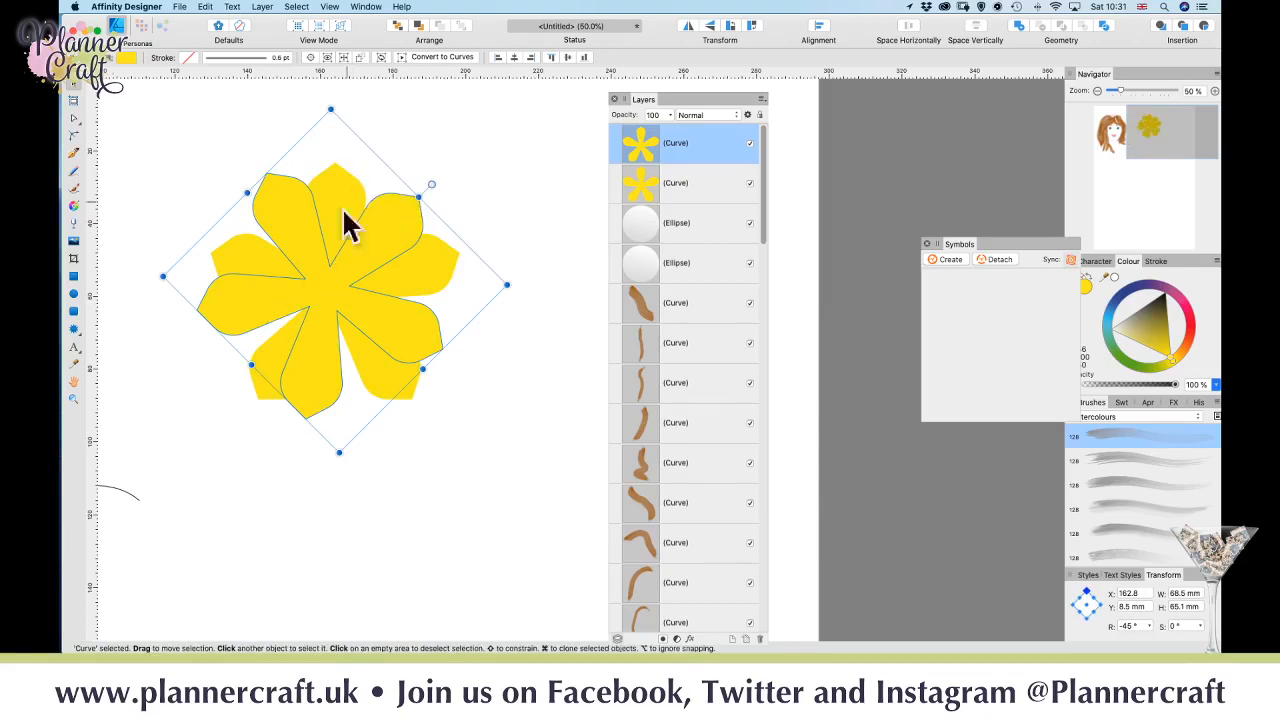
mouse_move(427, 183)
mouse_down()
mouse_move(409, 164)
mouse_move(417, 172)
mouse_up()
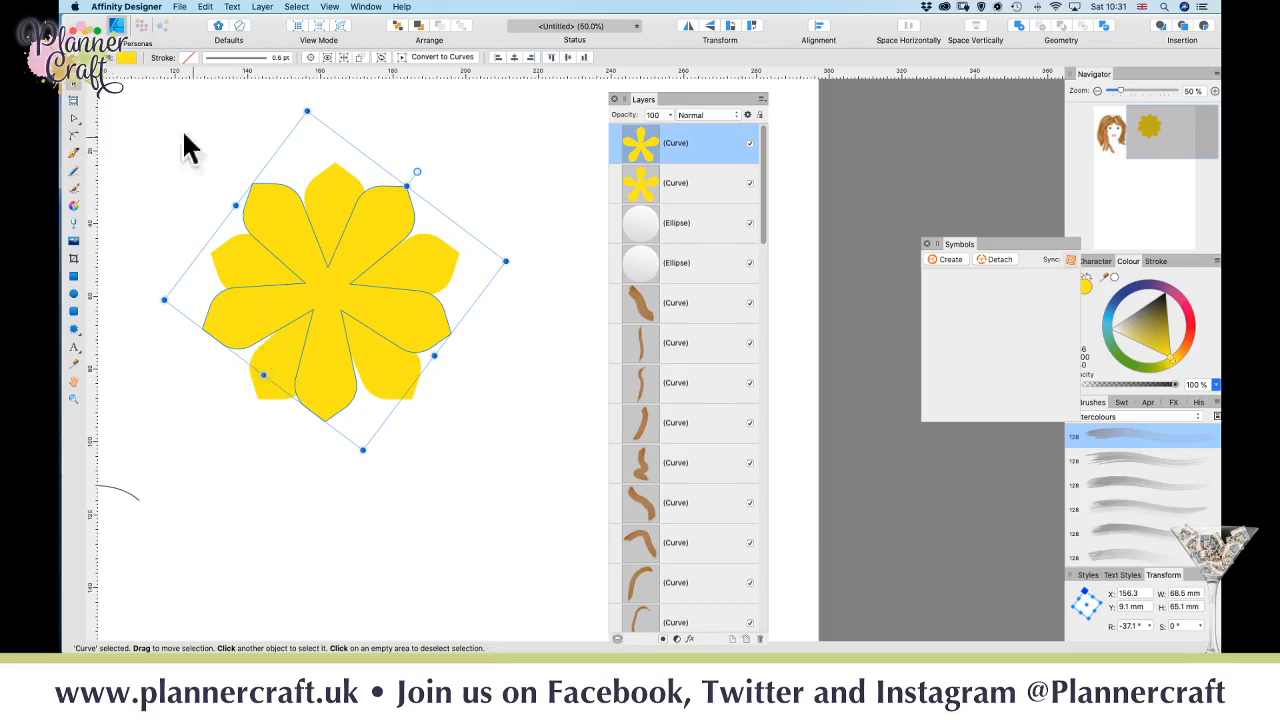
click(127, 57)
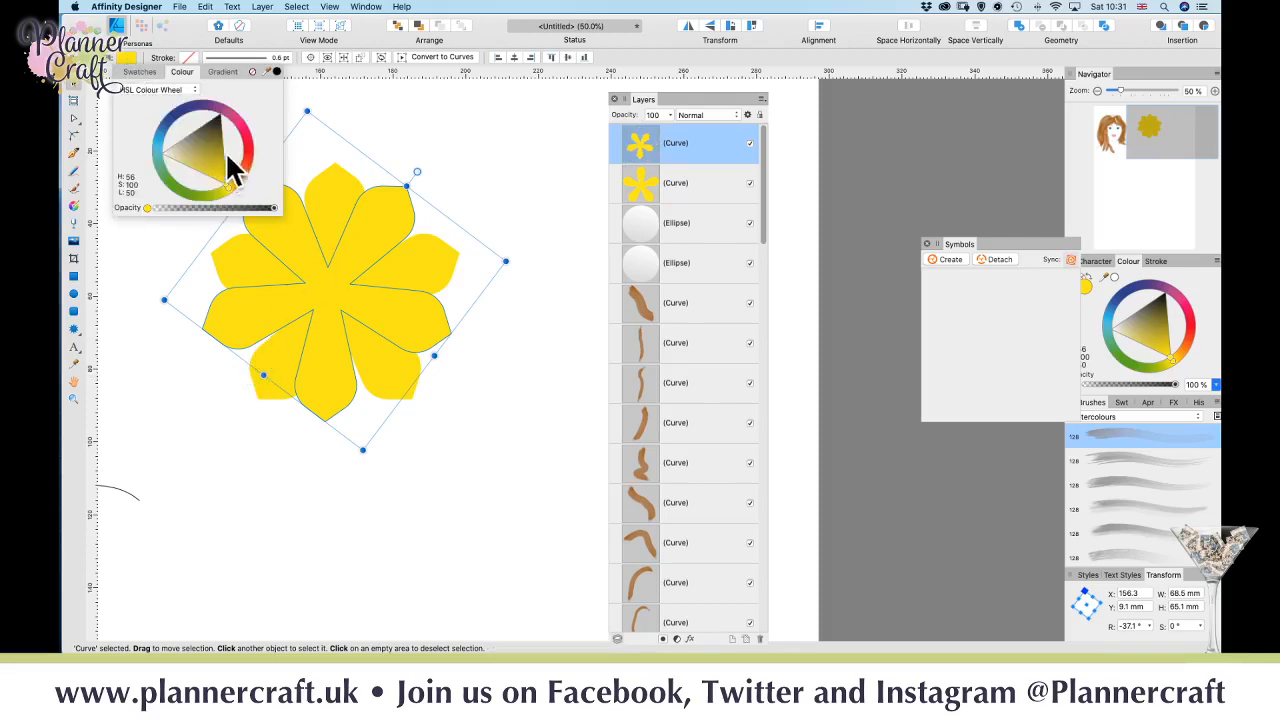
mouse_move(200, 178)
mouse_down()
mouse_move(183, 163)
mouse_move(175, 175)
mouse_move(174, 158)
mouse_move(223, 190)
mouse_move(170, 155)
mouse_up()
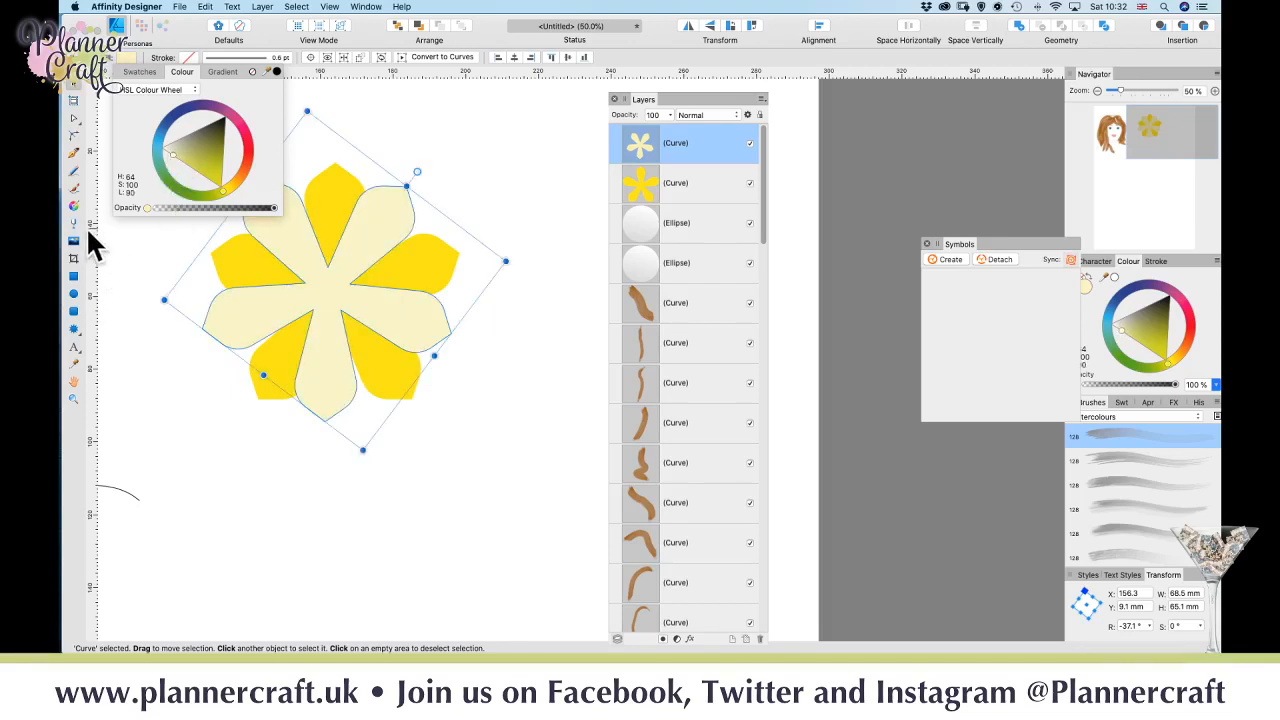
click(125, 265)
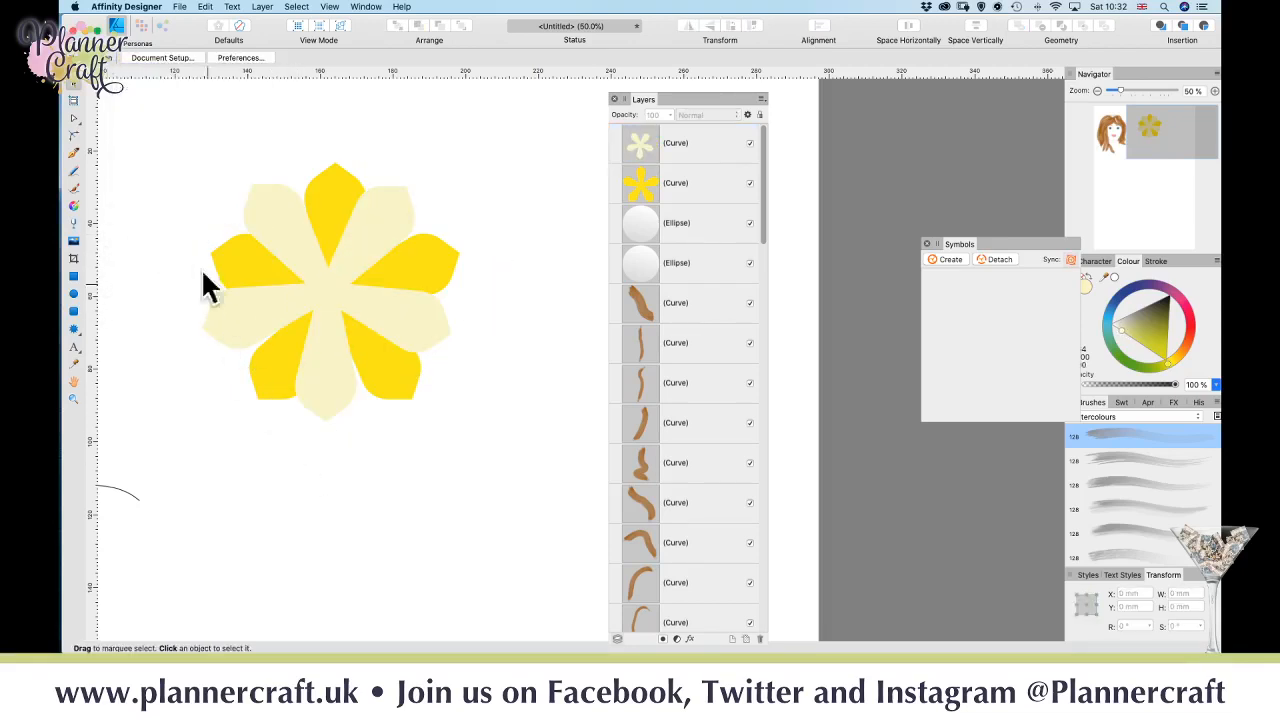
- Draw a small five-point star about 15.5 mm across on the blank area below the flower
mouse_move(305, 652)
click(74, 330)
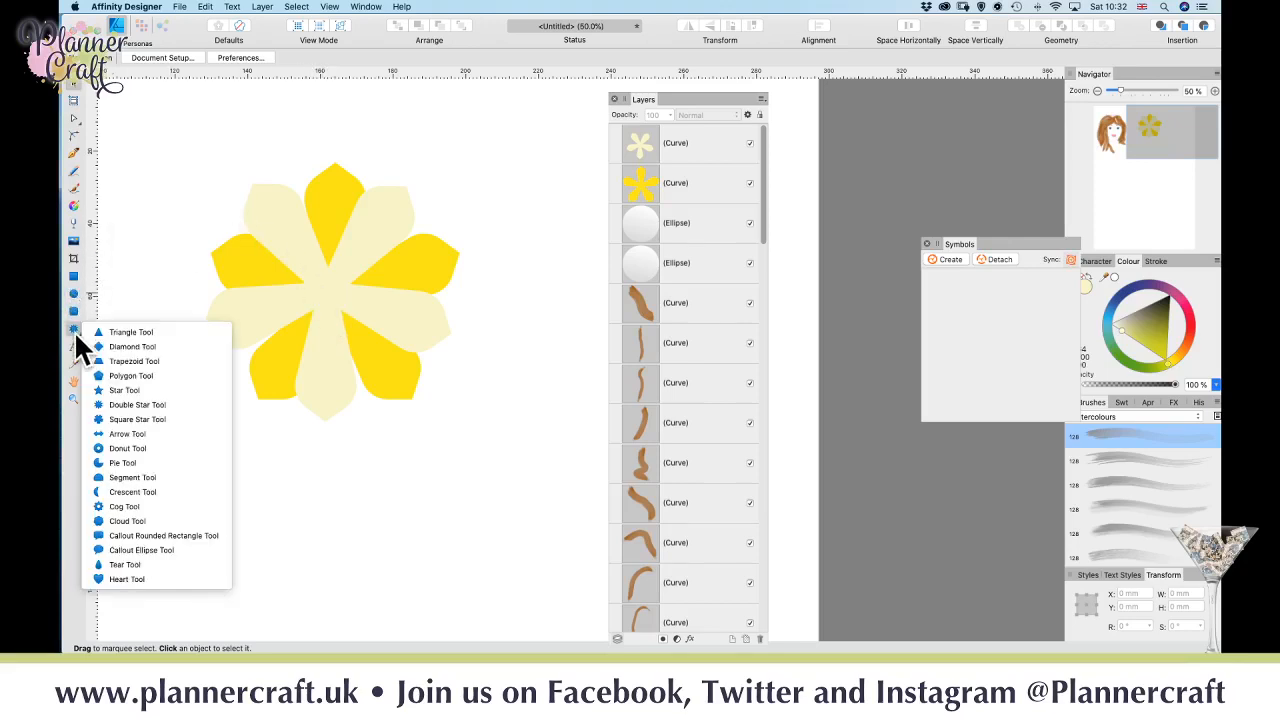
click(140, 390)
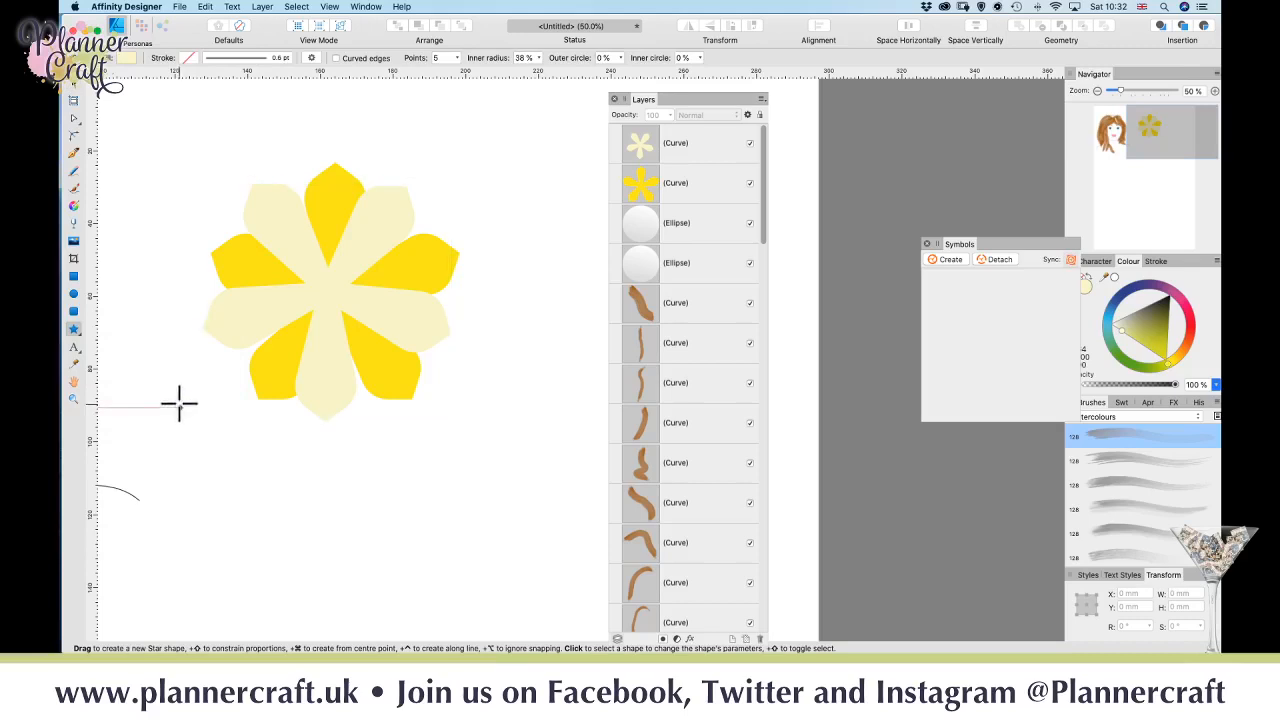
drag(278, 452, 338, 508)
- Reduce the small star to 3 points and set its inner radius to 21%
click(457, 58)
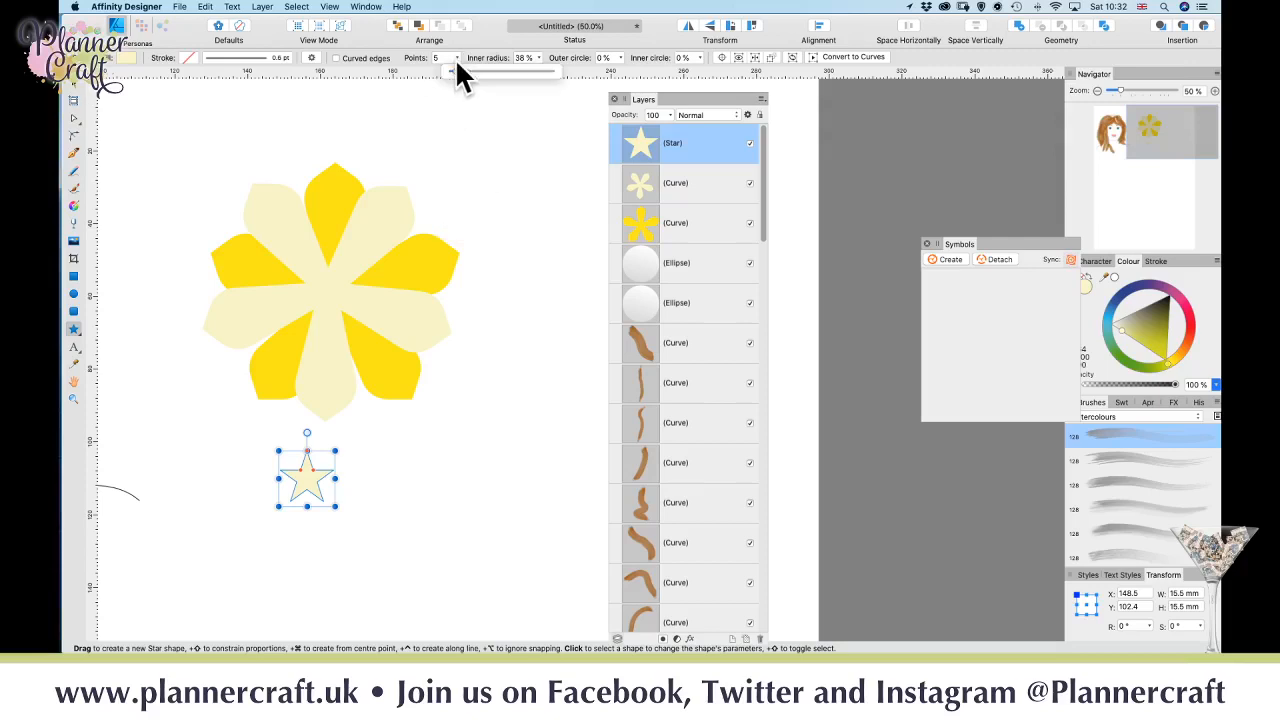
drag(454, 70, 452, 72)
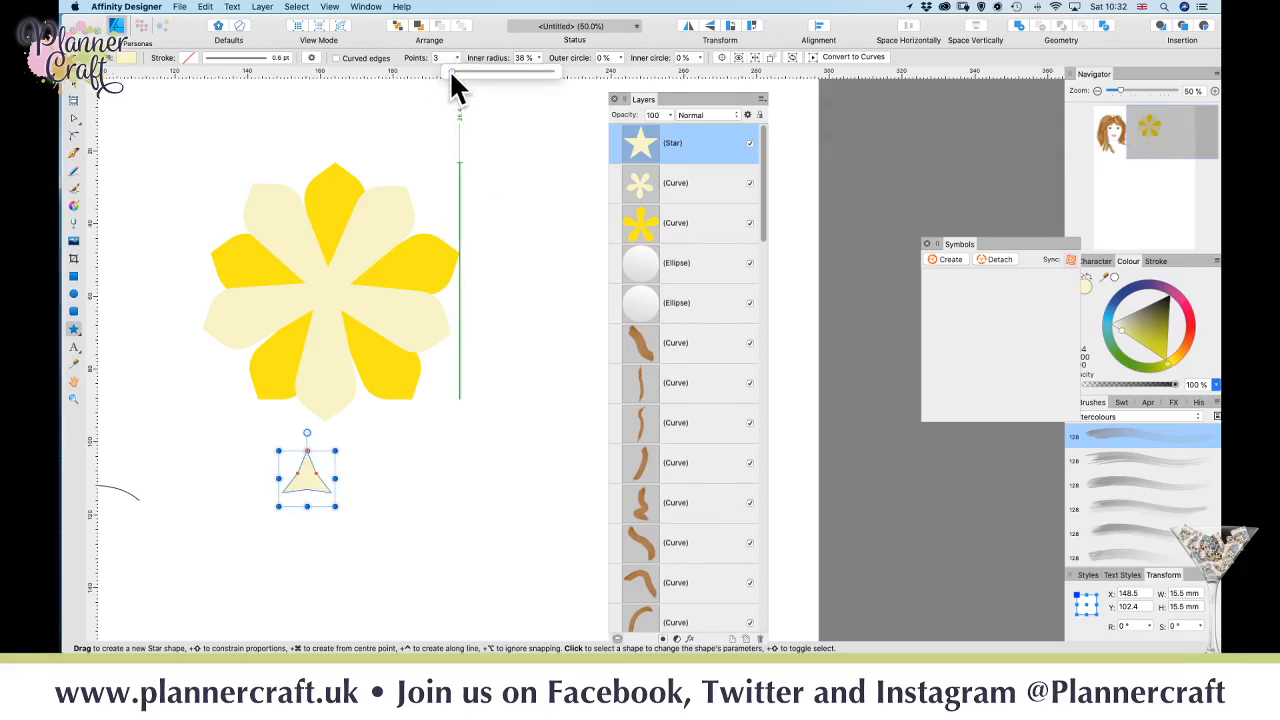
click(540, 57)
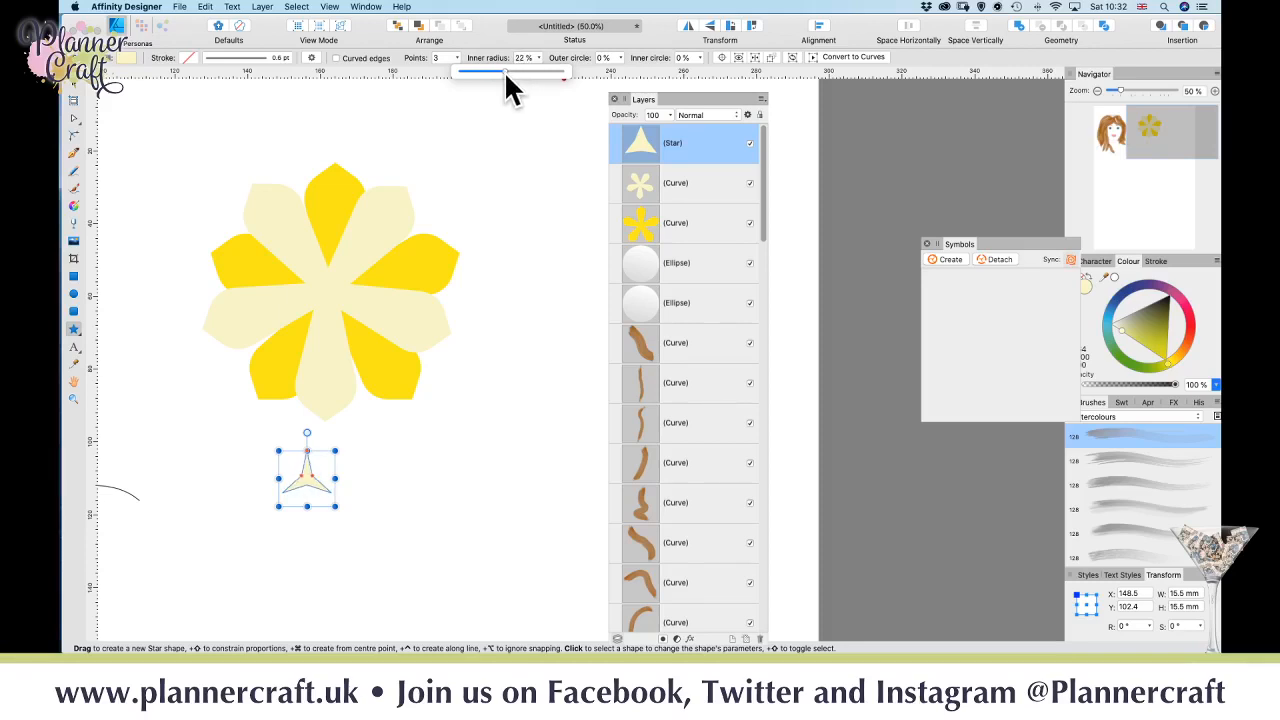
drag(506, 71, 504, 71)
- Convert the small star to curves and fill it with golden yellow at hue 49, saturation 100 and lightness 51
click(262, 8)
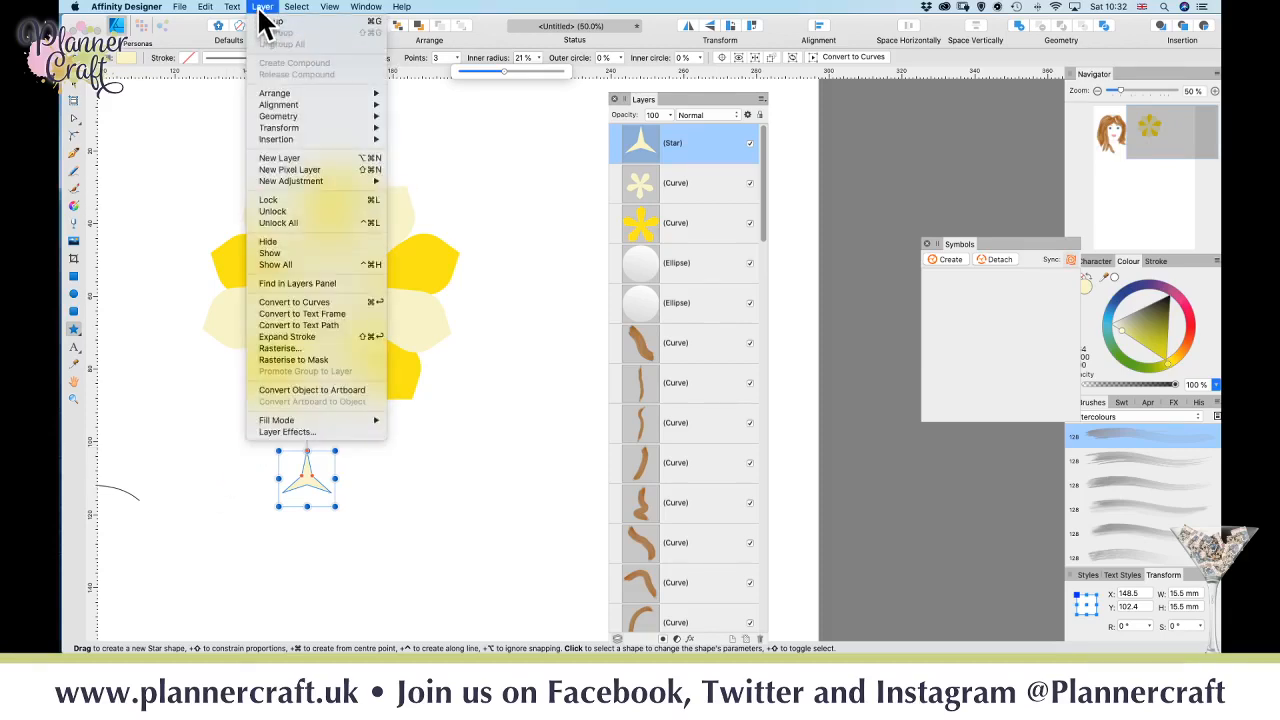
click(276, 302)
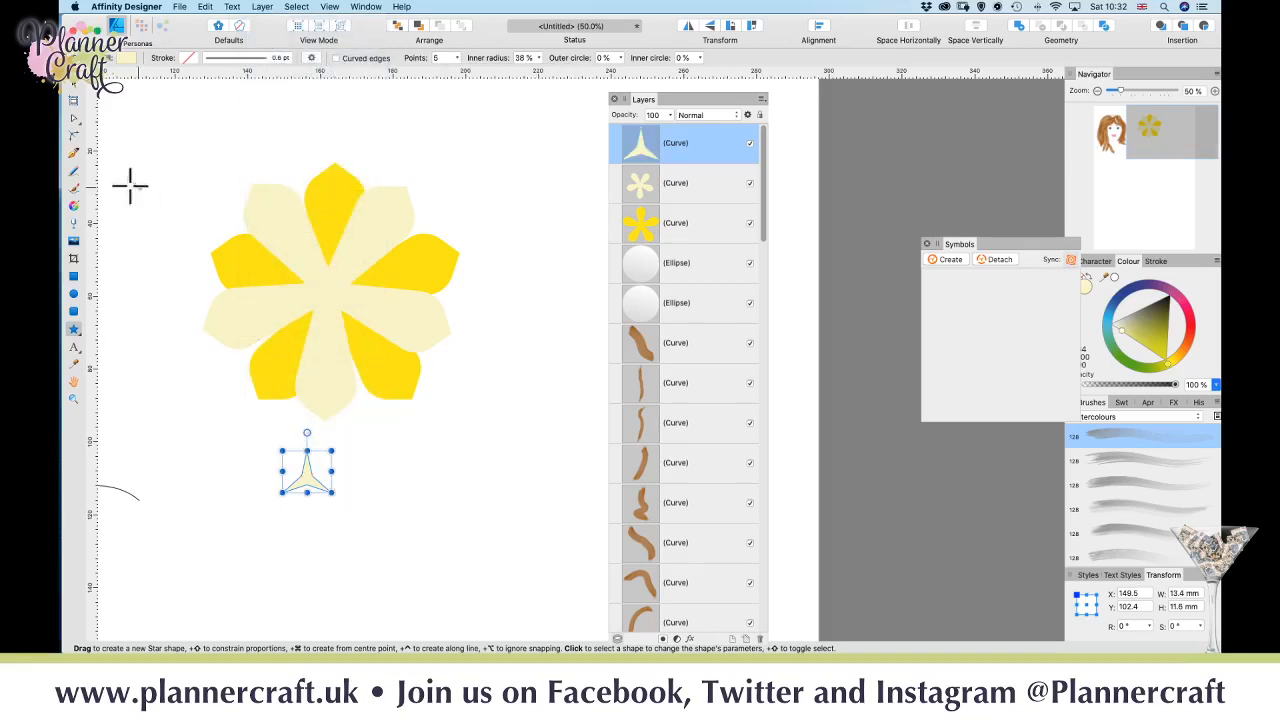
click(128, 58)
drag(223, 174, 229, 183)
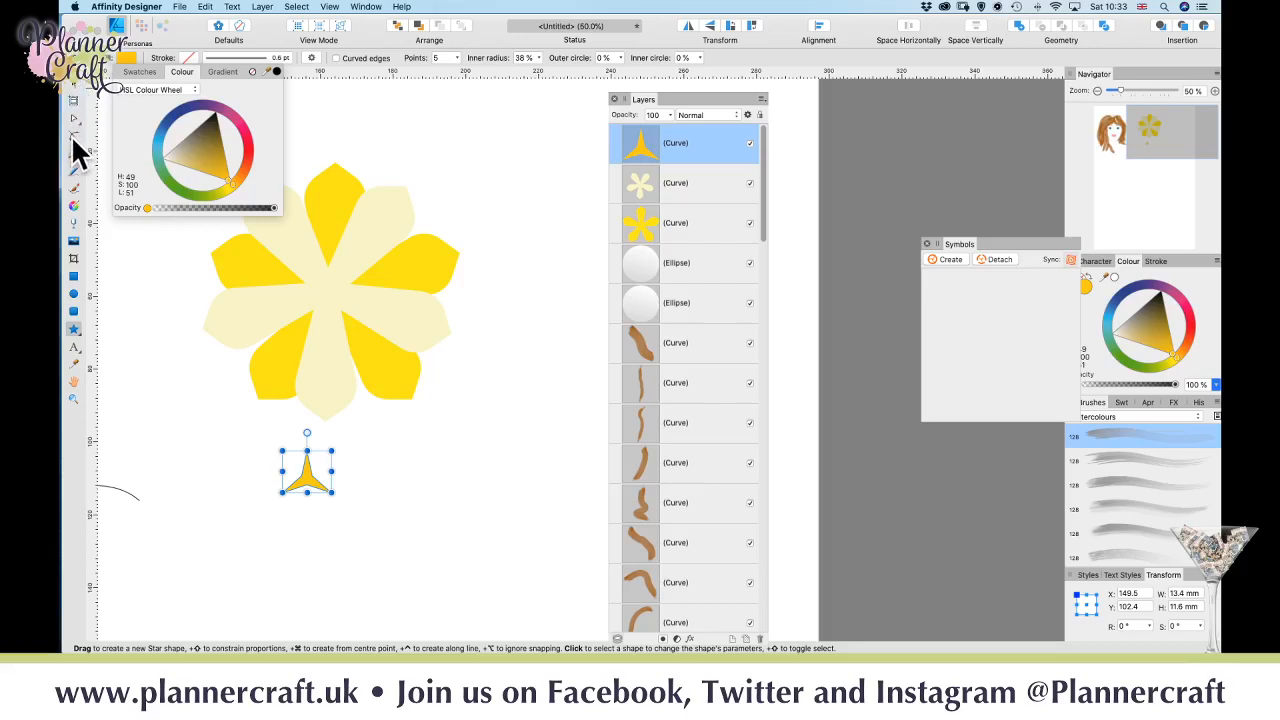
- Round the small star's three outer tips to a corner radius of 0.8 mm and convert it to curves
click(74, 135)
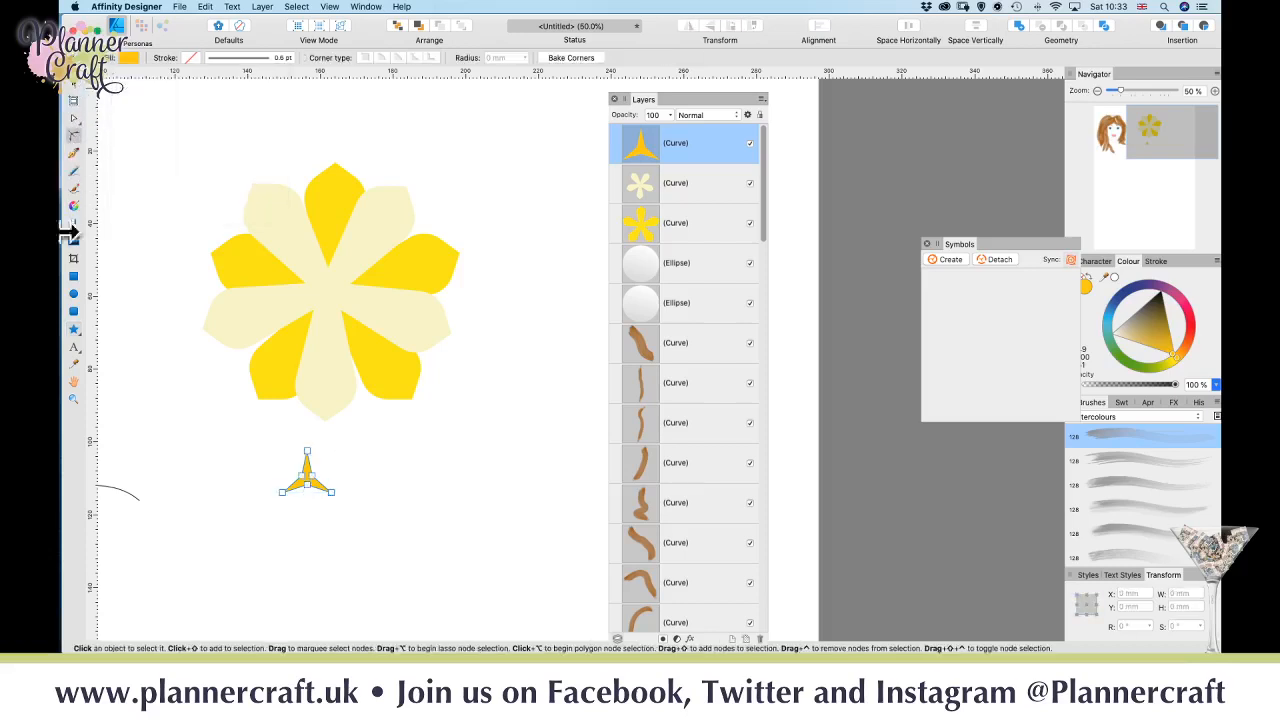
click(283, 490)
shift+click(307, 451)
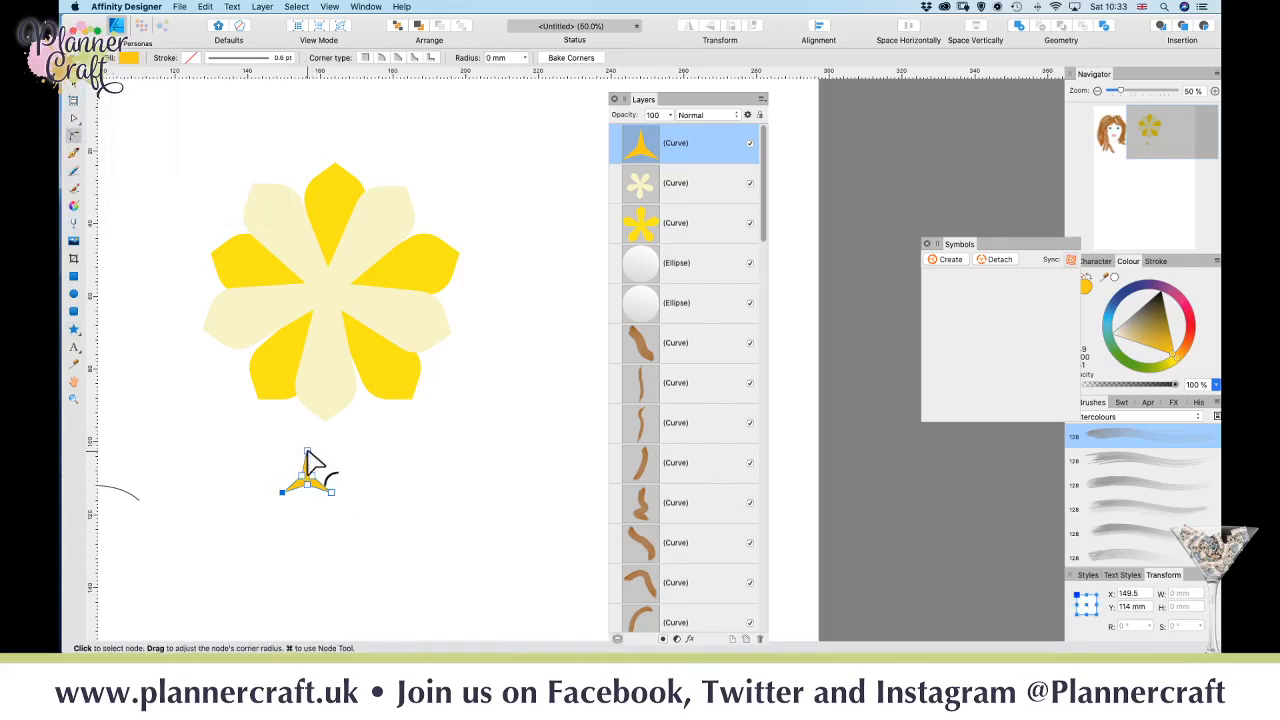
shift+click(331, 492)
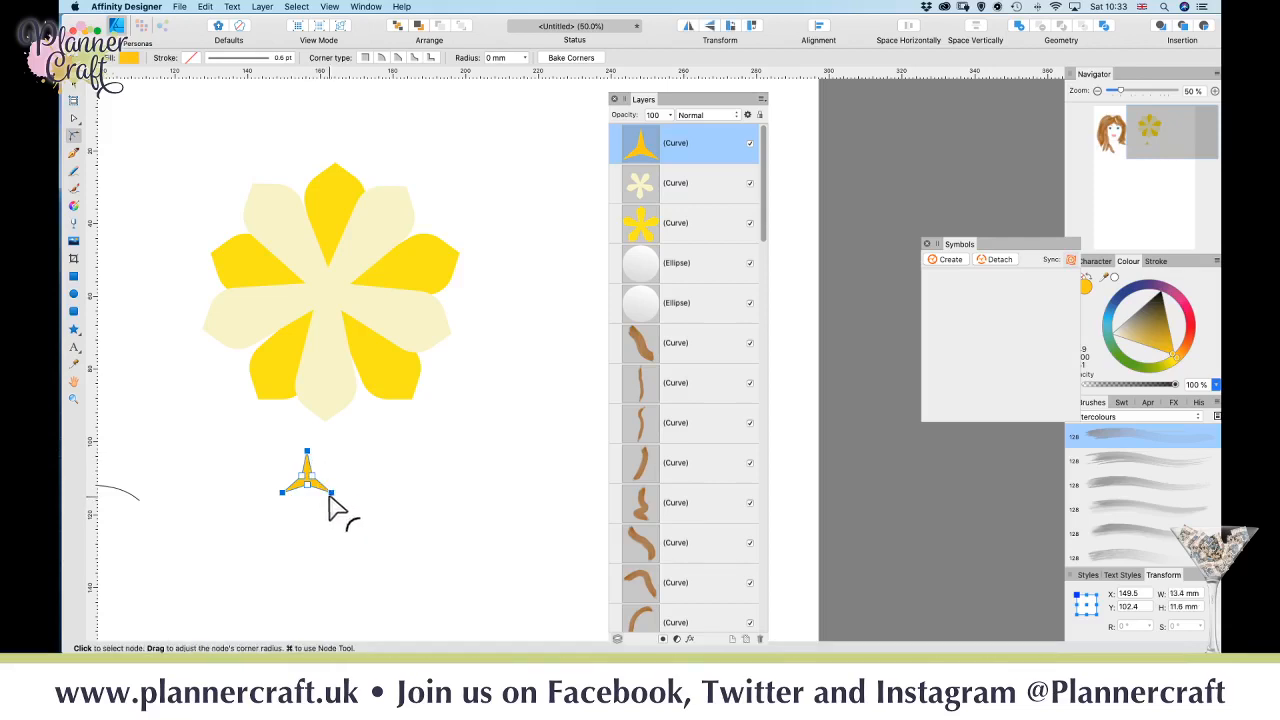
drag(330, 493, 319, 488)
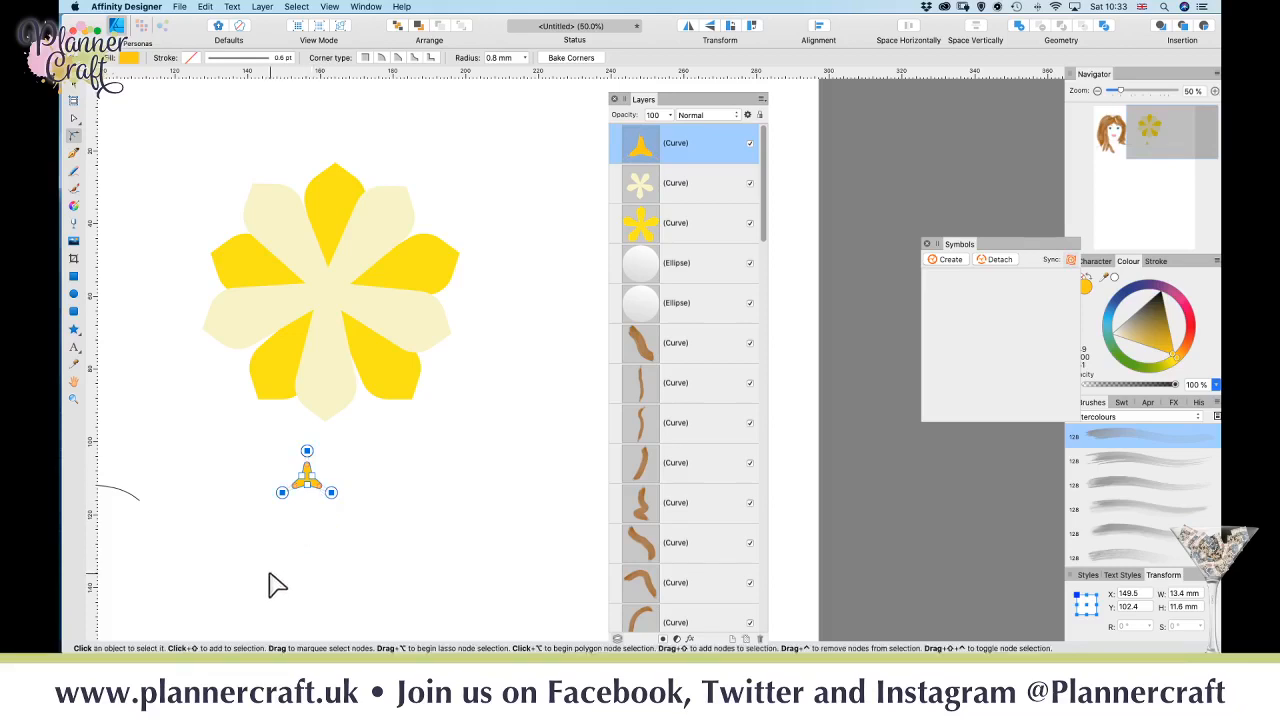
click(259, 7)
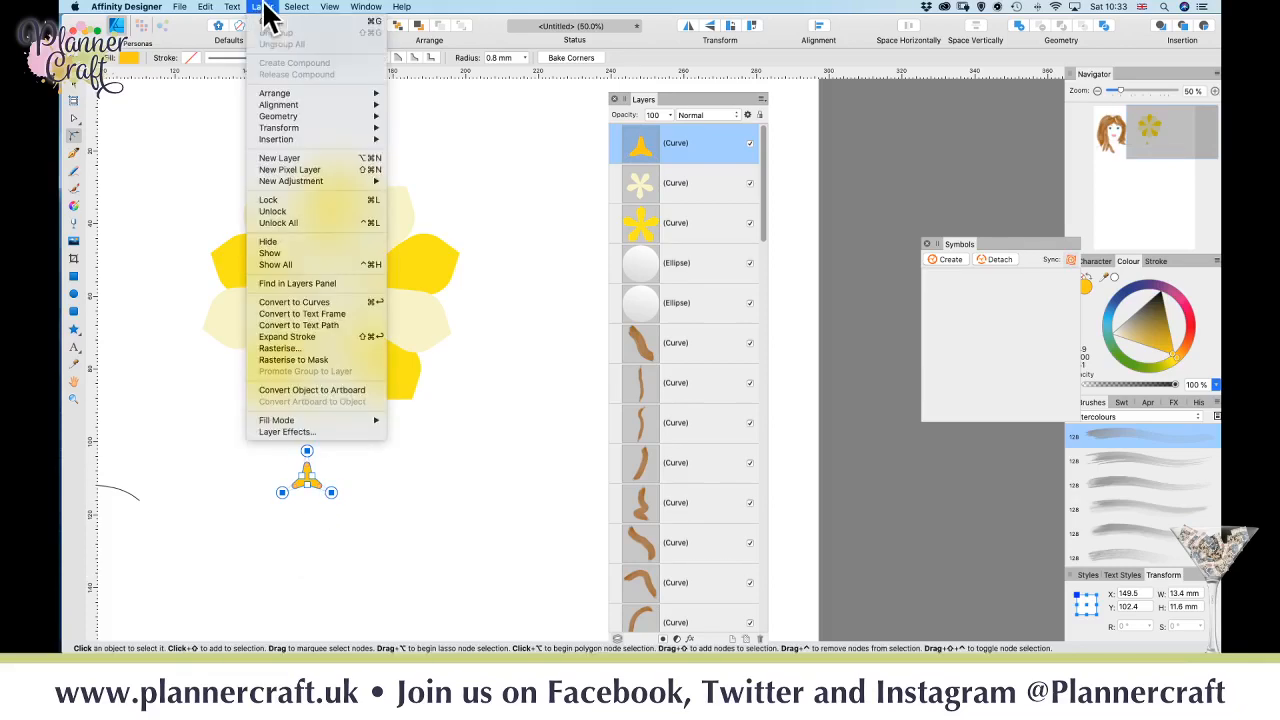
click(310, 302)
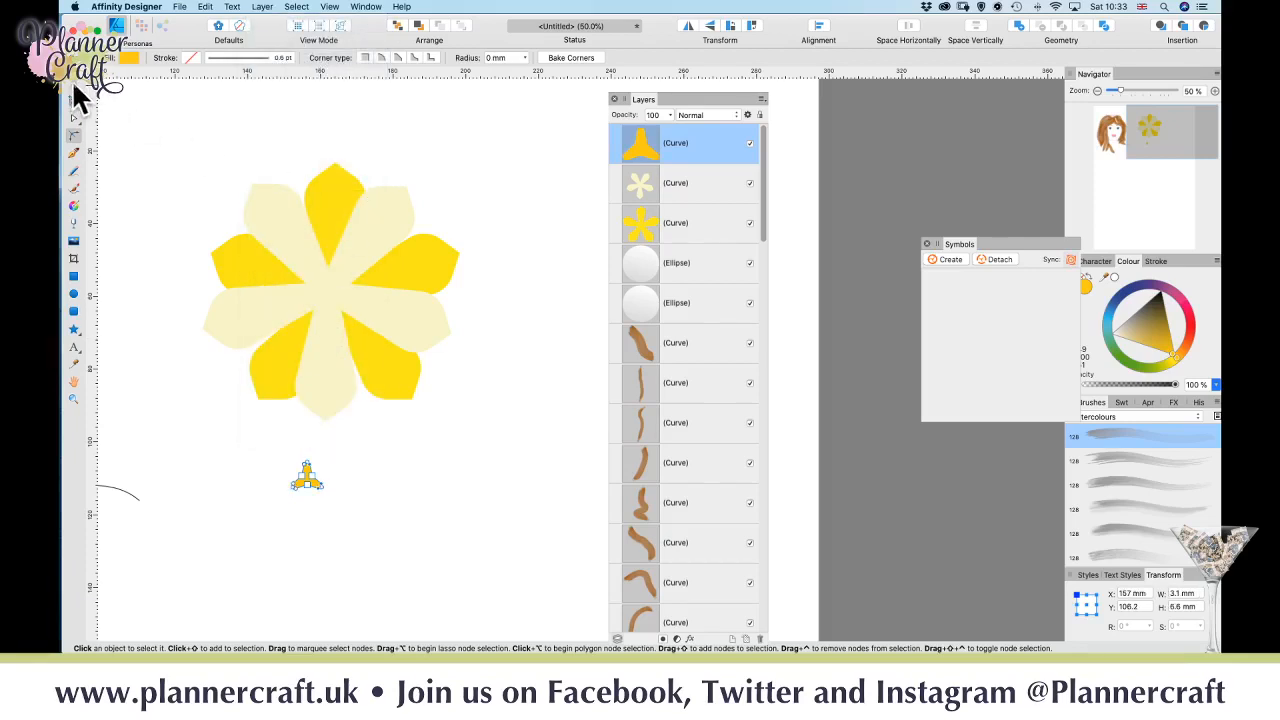
- Move the rounded three-pointed star onto the centre of the flower and deselect it
click(74, 98)
drag(305, 476, 329, 291)
click(443, 490)
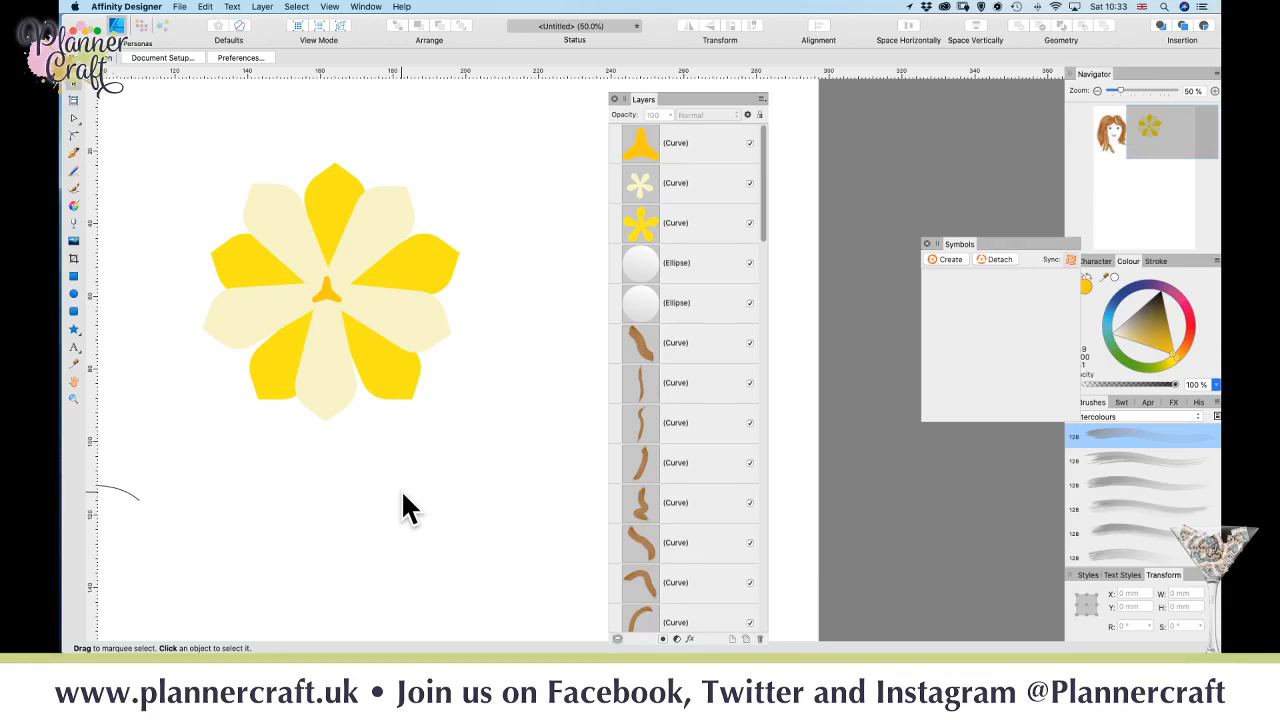
- Draw a teardrop about 19.2 × 38.1 mm on the blank area below and to the right of the flower
key(space)
drag(514, 394, 417, 370)
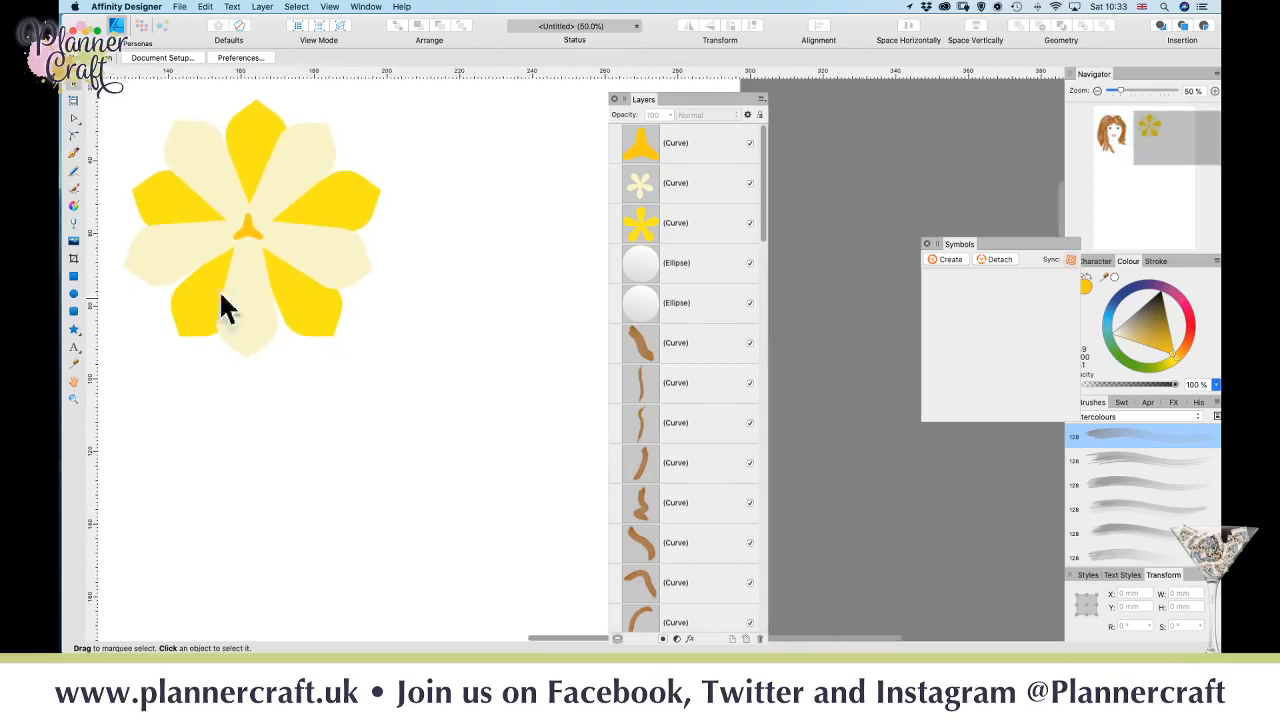
click(74, 330)
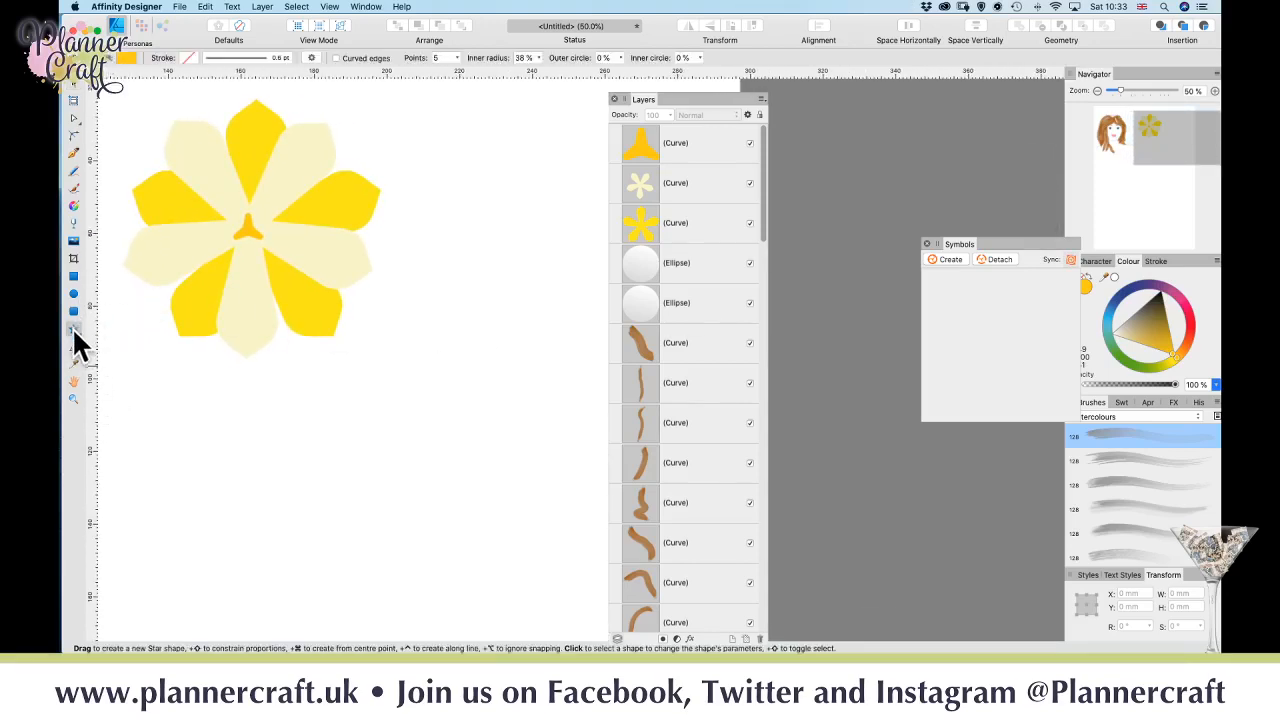
click(74, 328)
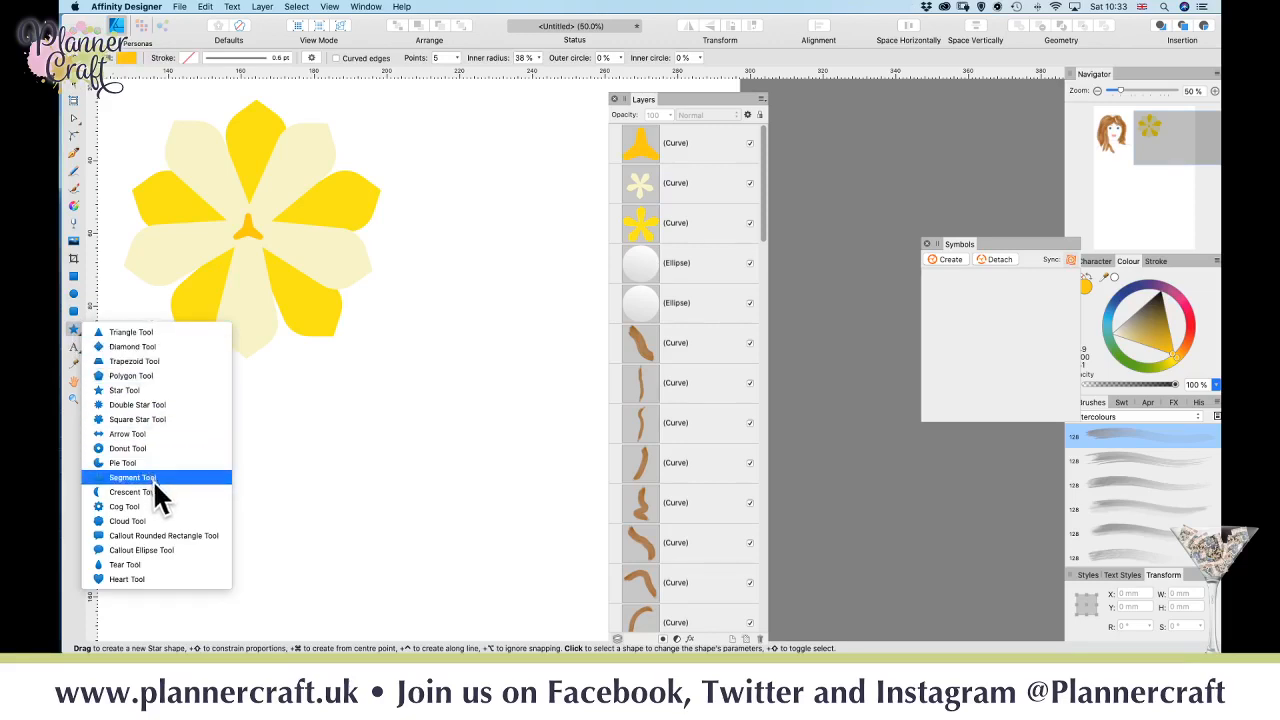
click(127, 566)
drag(395, 316, 467, 457)
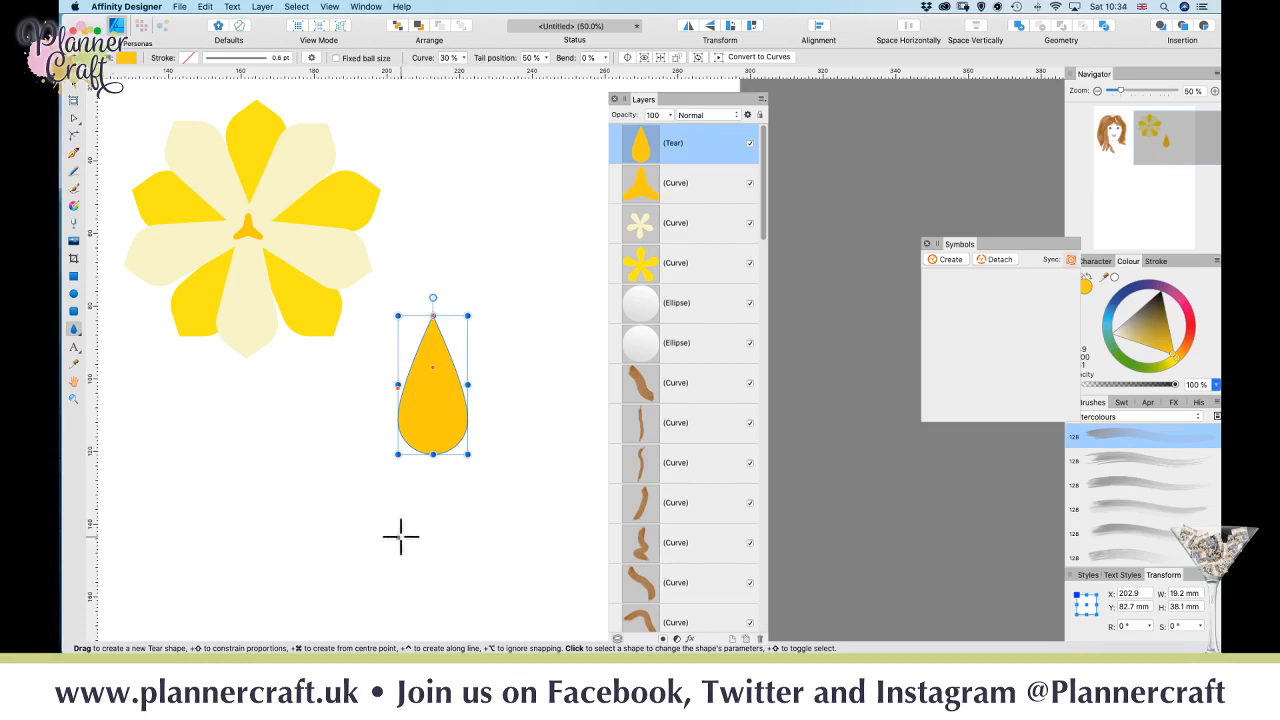
click(321, 545)
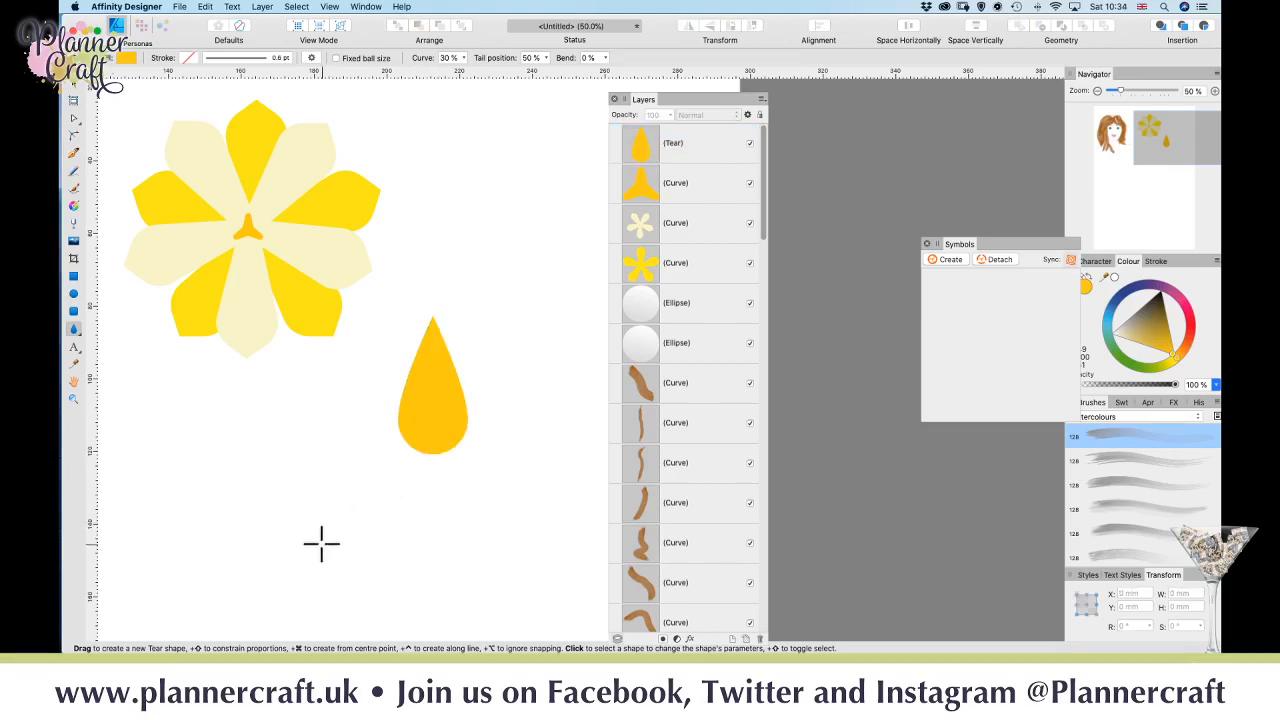
- Draw a smaller teardrop about 13.8 × 17.4 mm and place it, rotated 180°, over the first teardrop's rounded end
drag(321, 545, 371, 596)
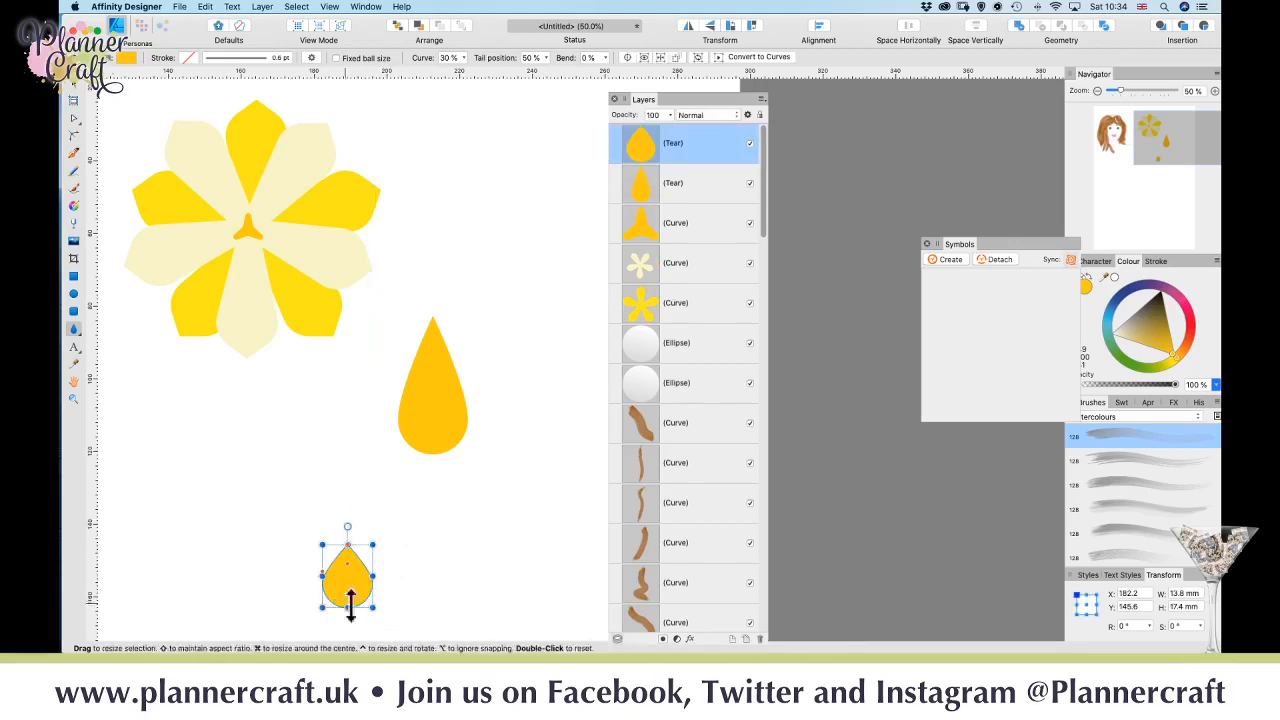
click(73, 84)
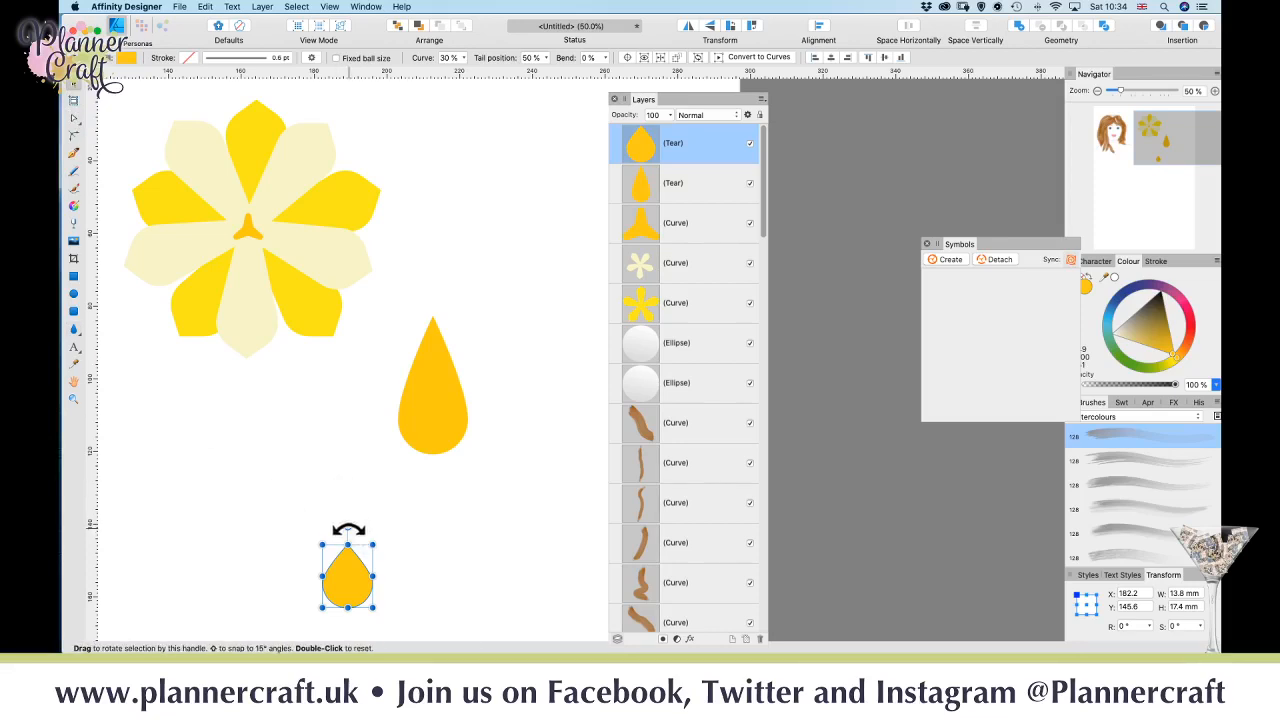
drag(348, 531, 414, 429)
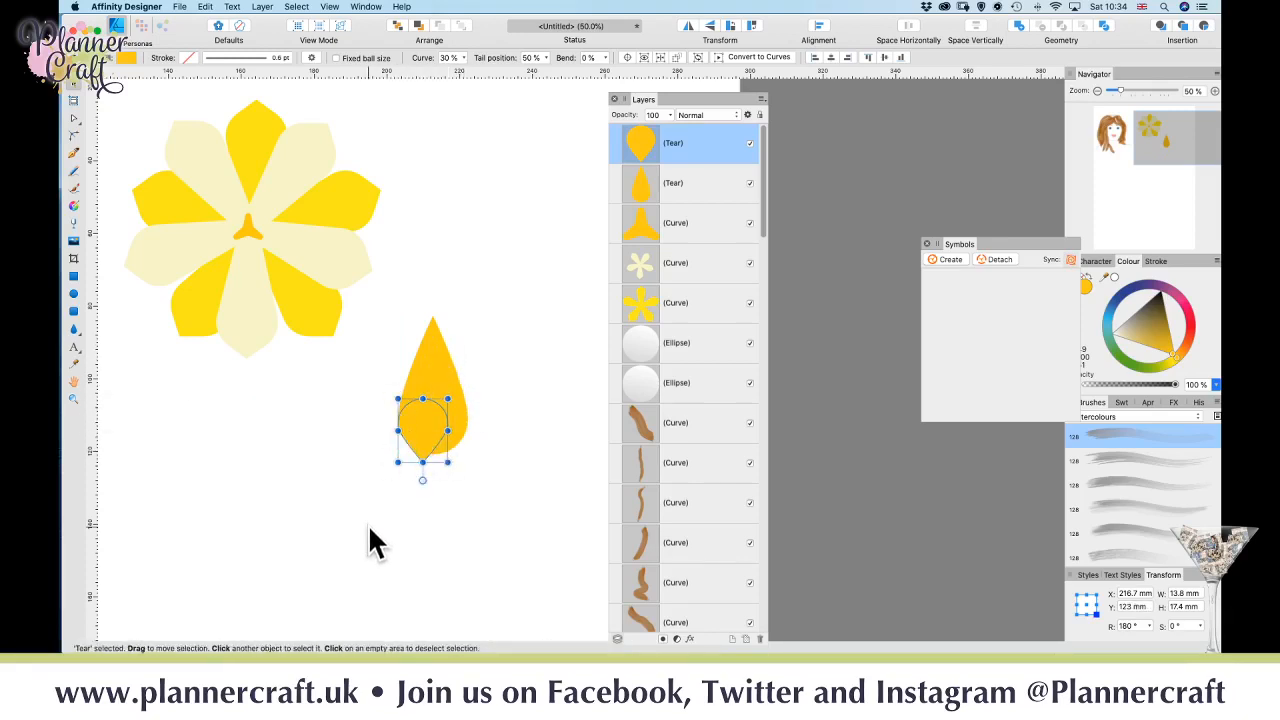
- Enlarge the inverted teardrop to about 19.2 × 24.5 mm and nudge it upward so its sides blend with the larger teardrop
drag(443, 432, 431, 488)
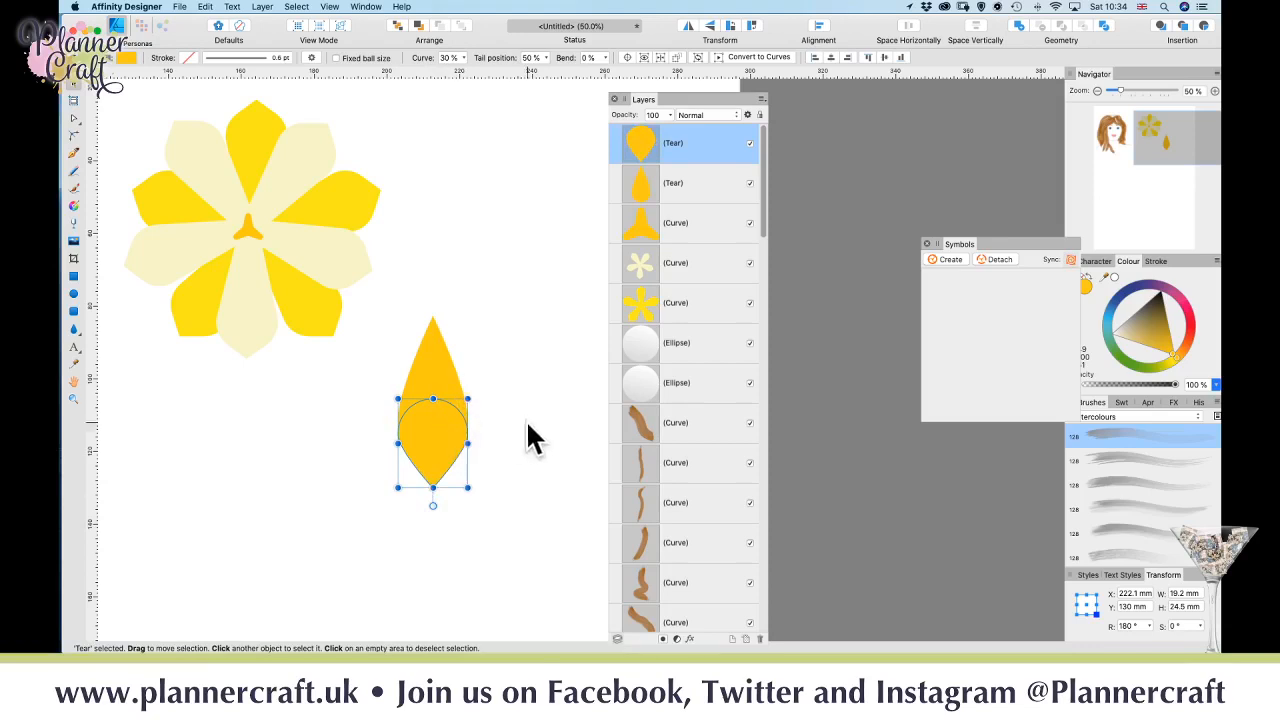
click(514, 446)
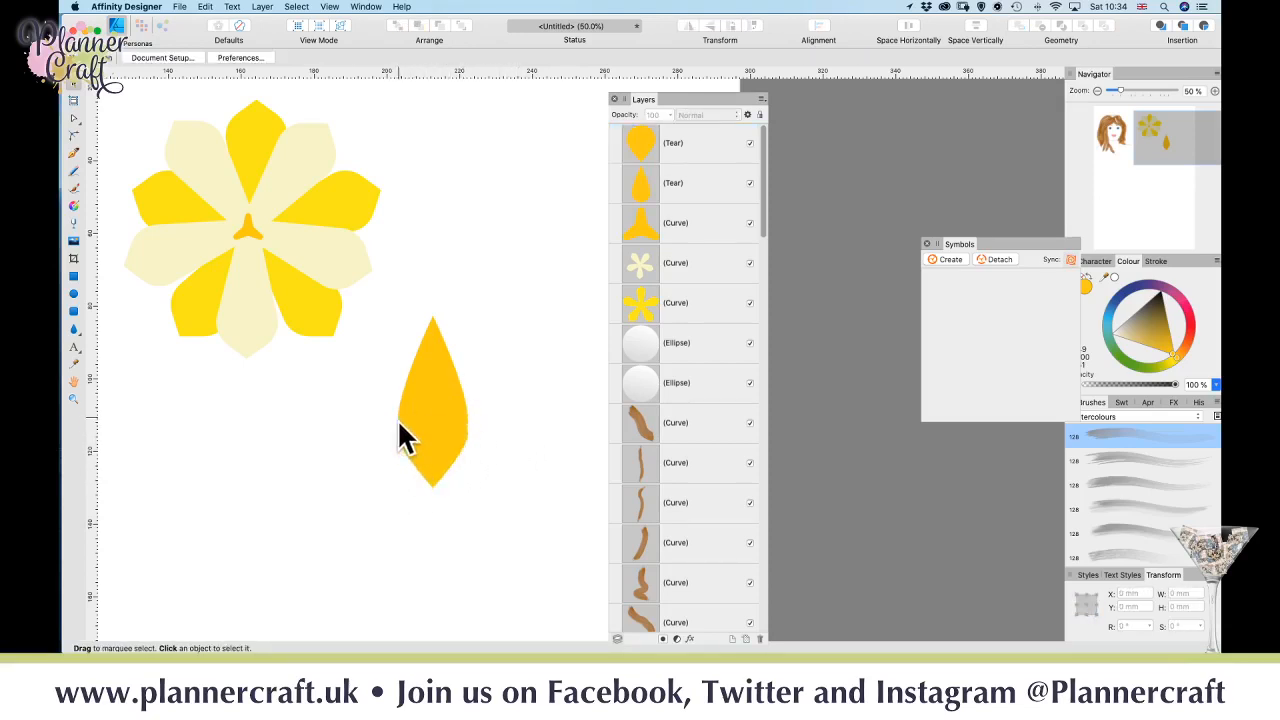
click(434, 477)
drag(430, 498, 430, 497)
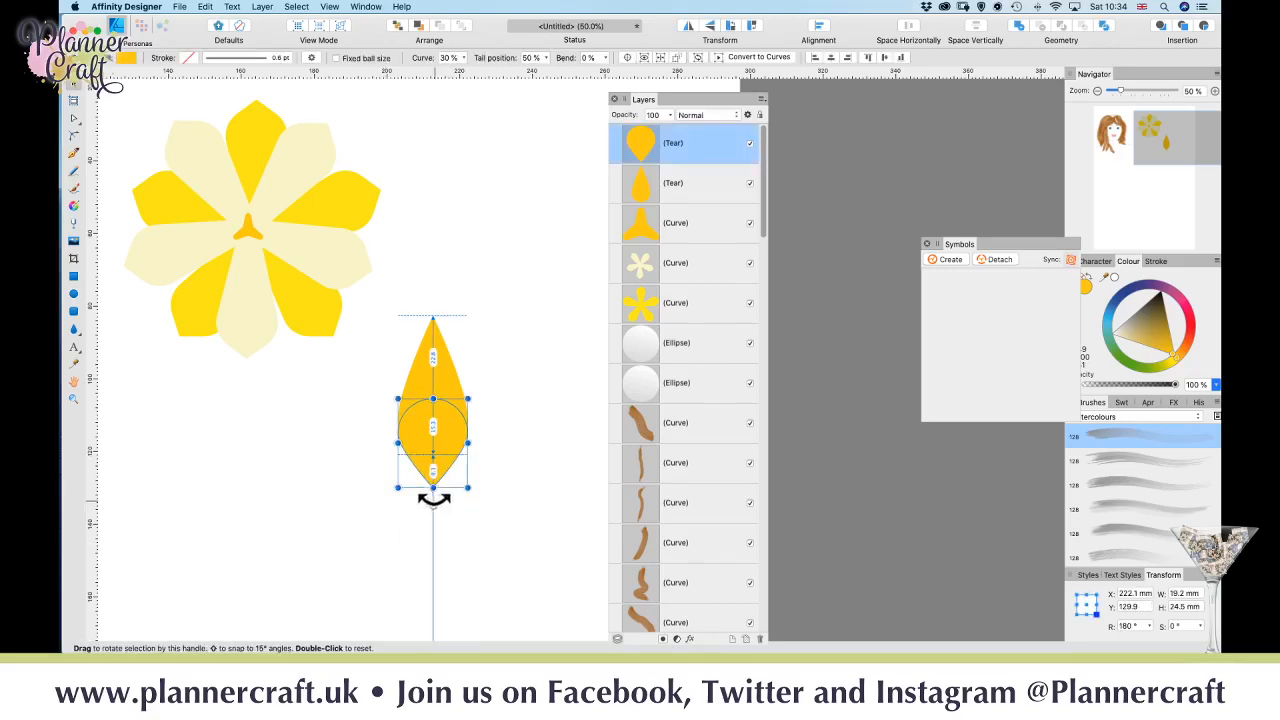
click(484, 475)
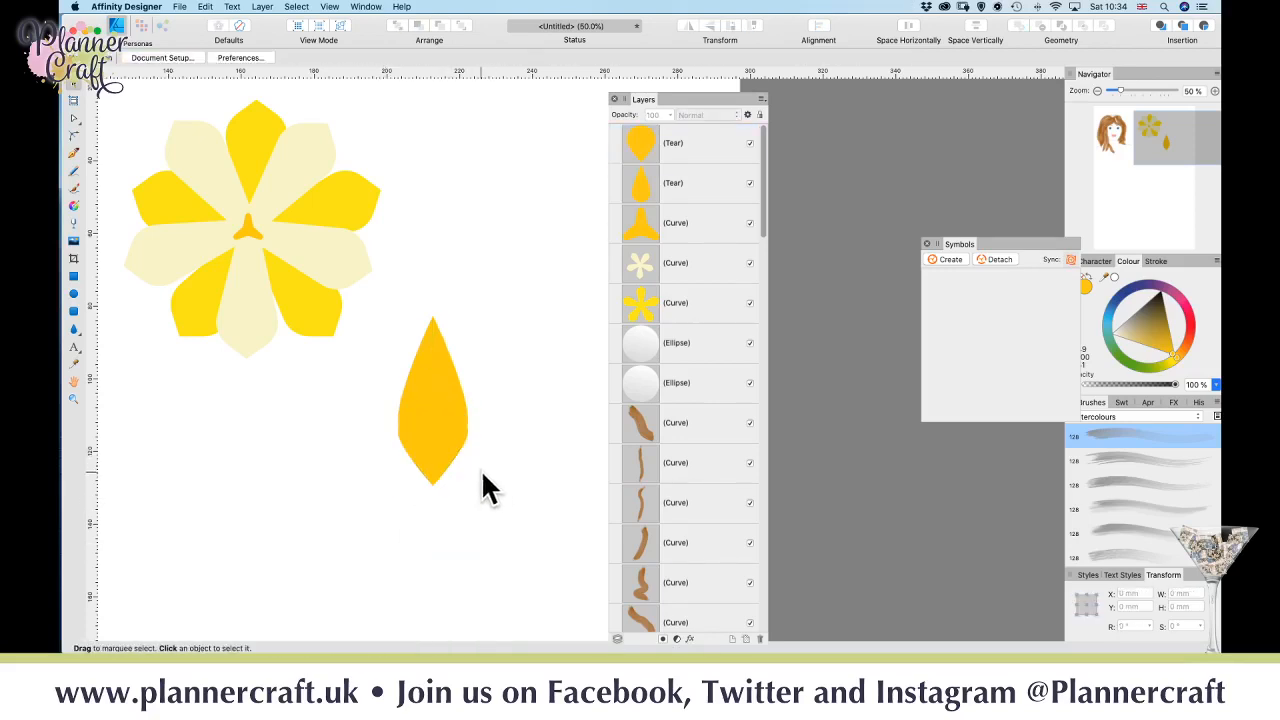
click(430, 456)
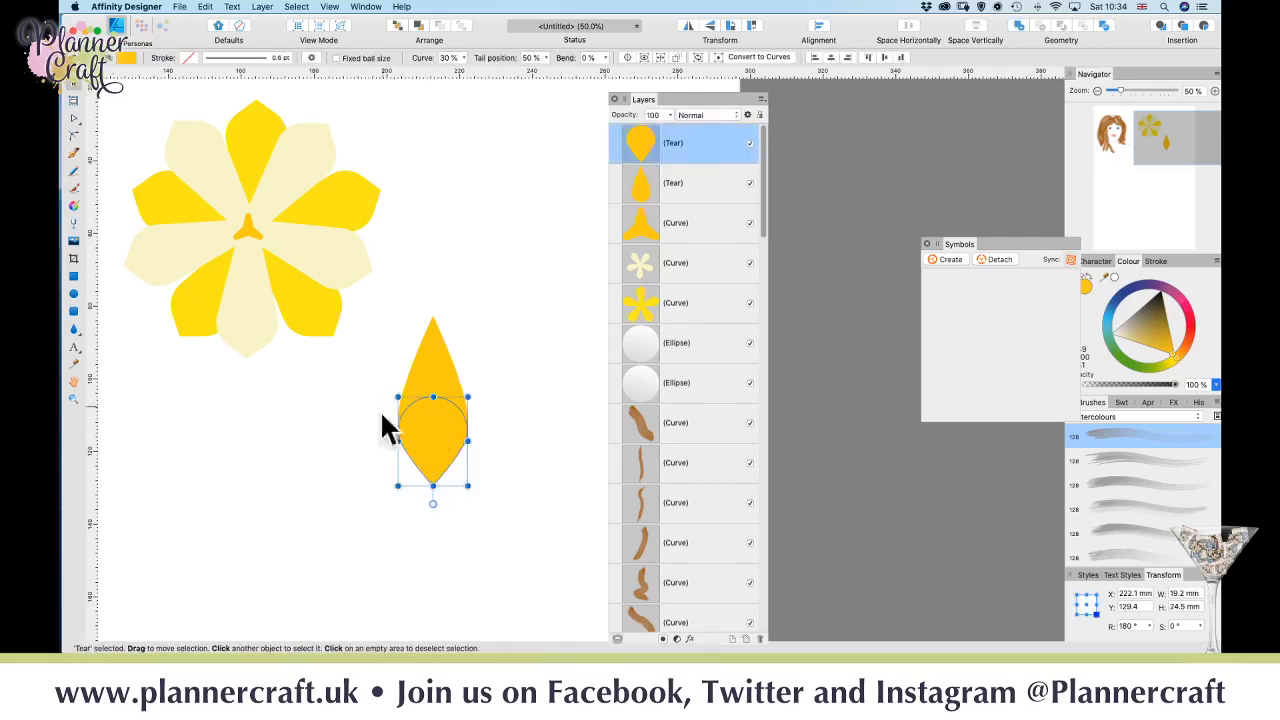
click(523, 466)
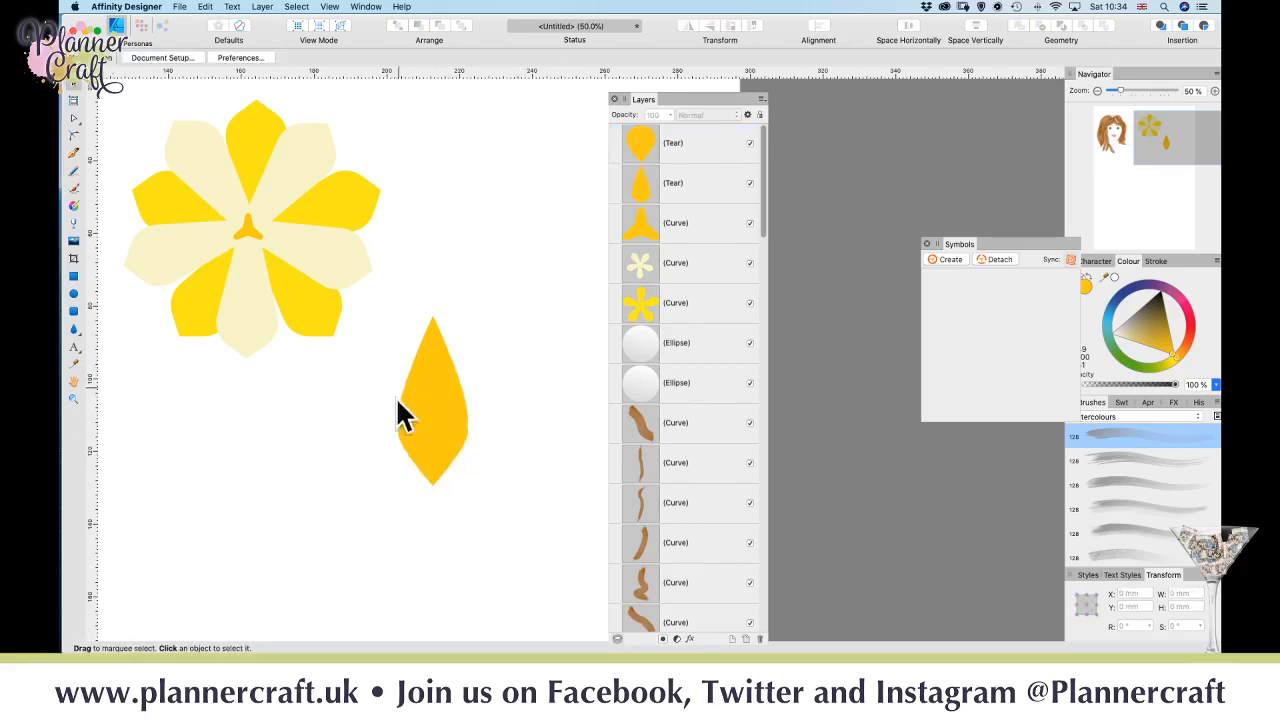
click(434, 449)
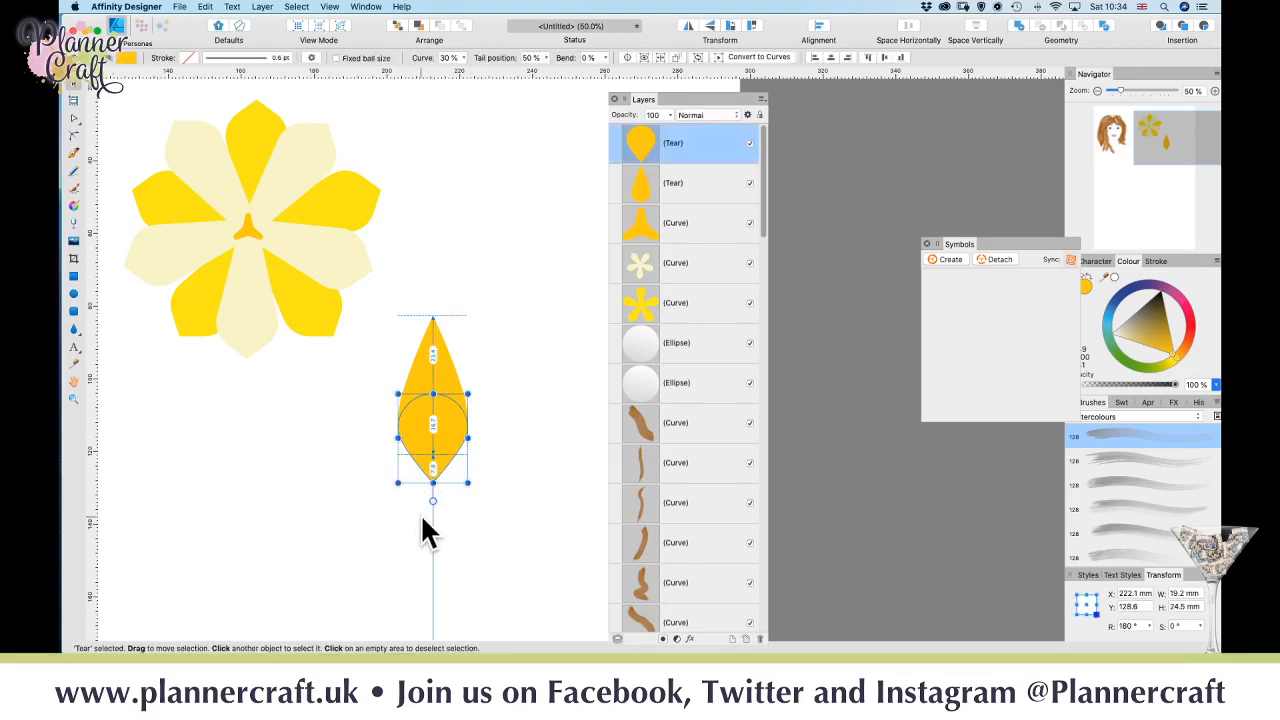
click(496, 457)
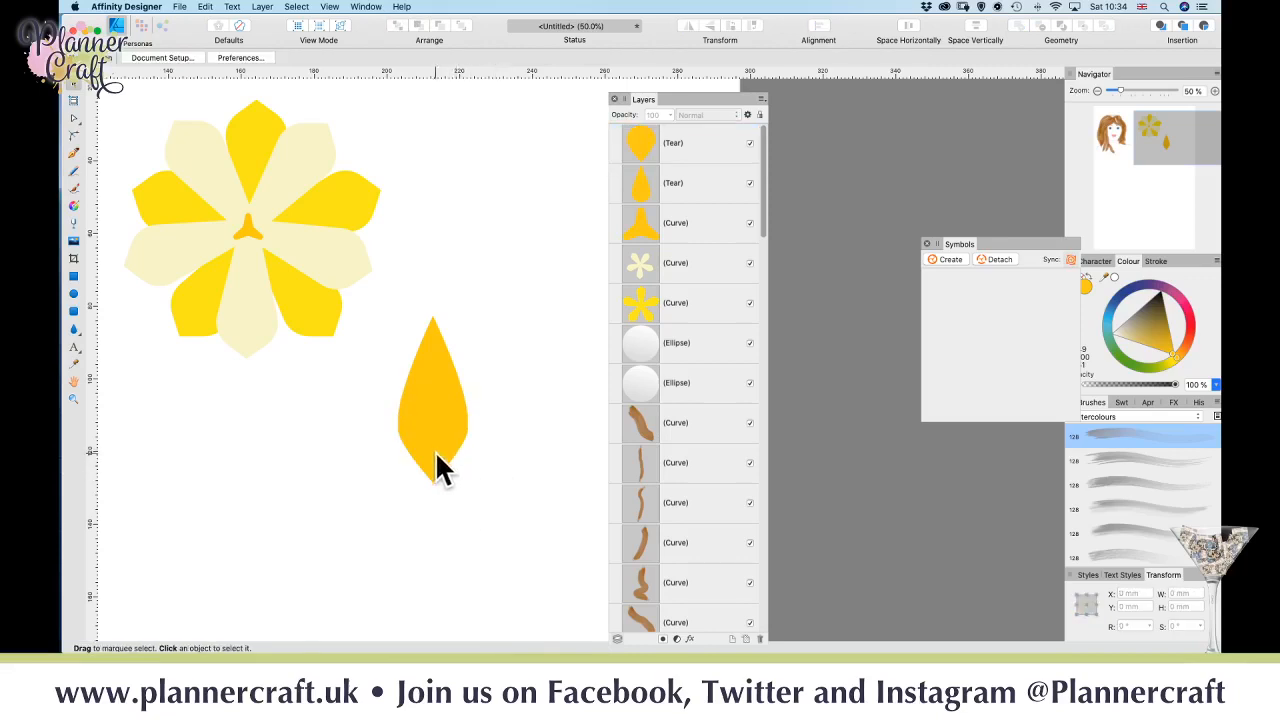
click(437, 455)
drag(440, 475, 450, 481)
click(517, 451)
- Merge both teardrops into a single leaf shape with the Add operation and deselect it
drag(529, 551, 378, 271)
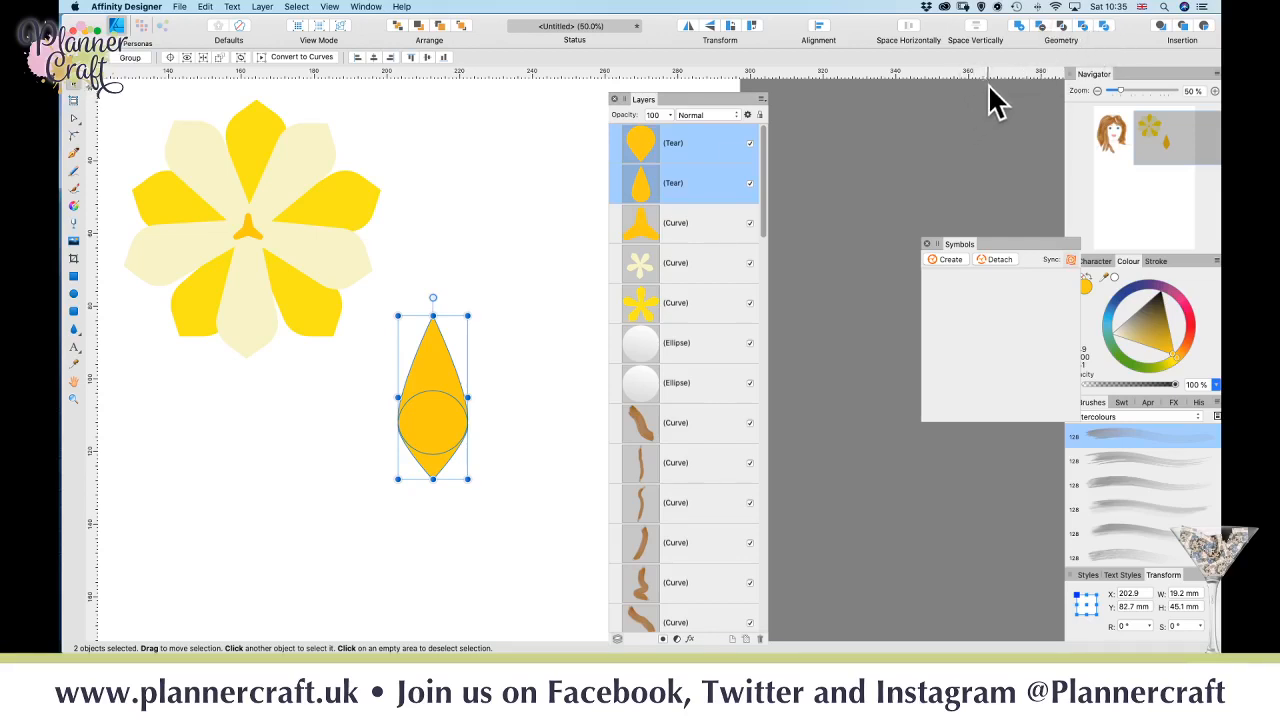
click(1019, 26)
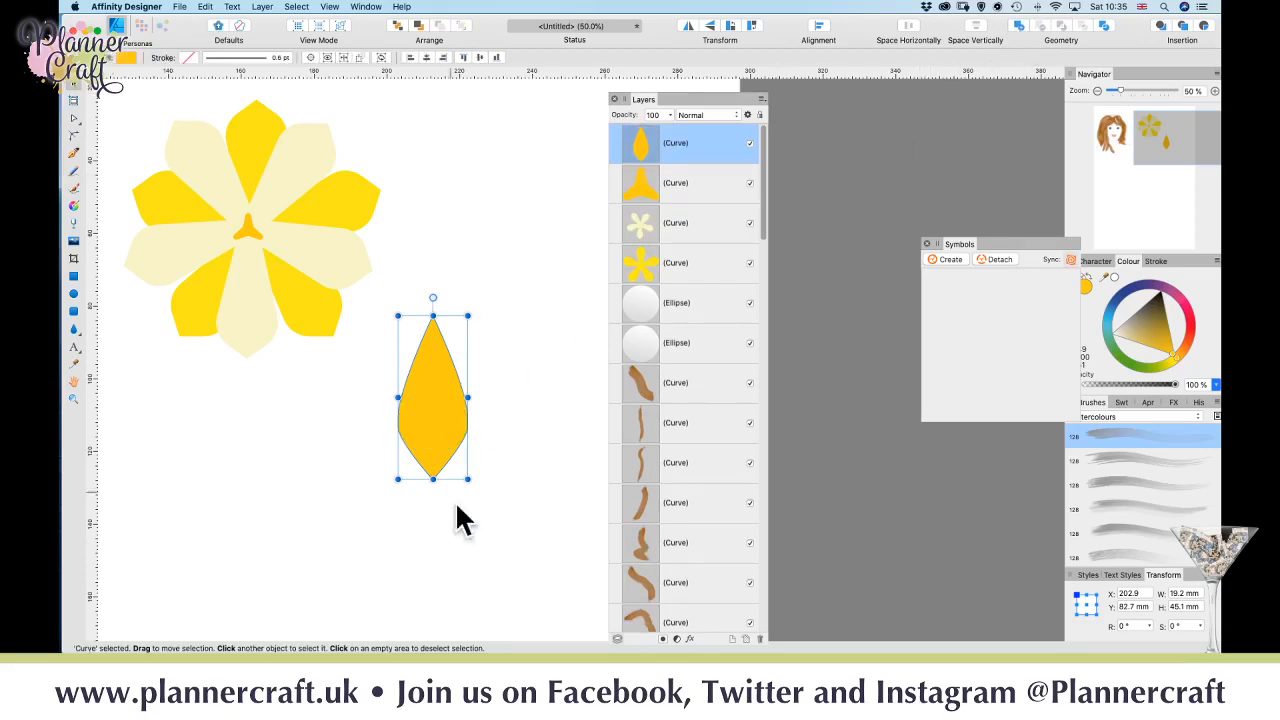
click(480, 555)
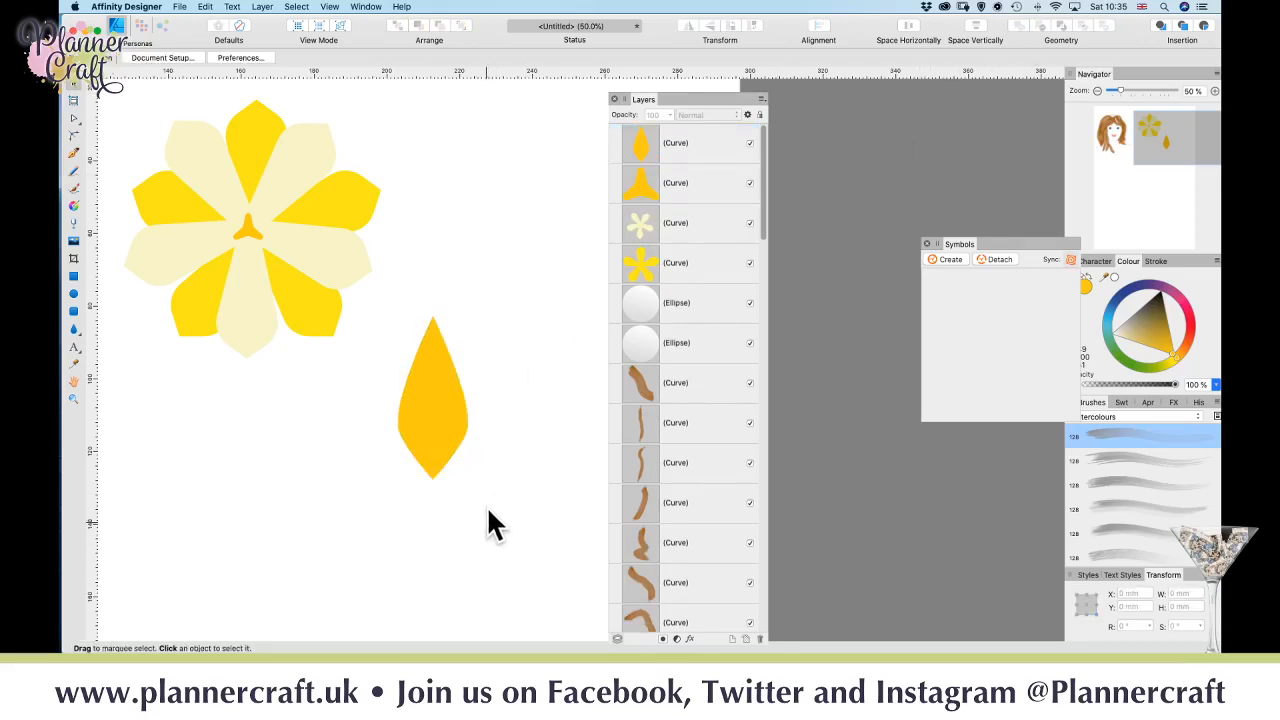
- Fill the leaf shape with green at hue 117, saturation 100 and lightness 51
click(449, 412)
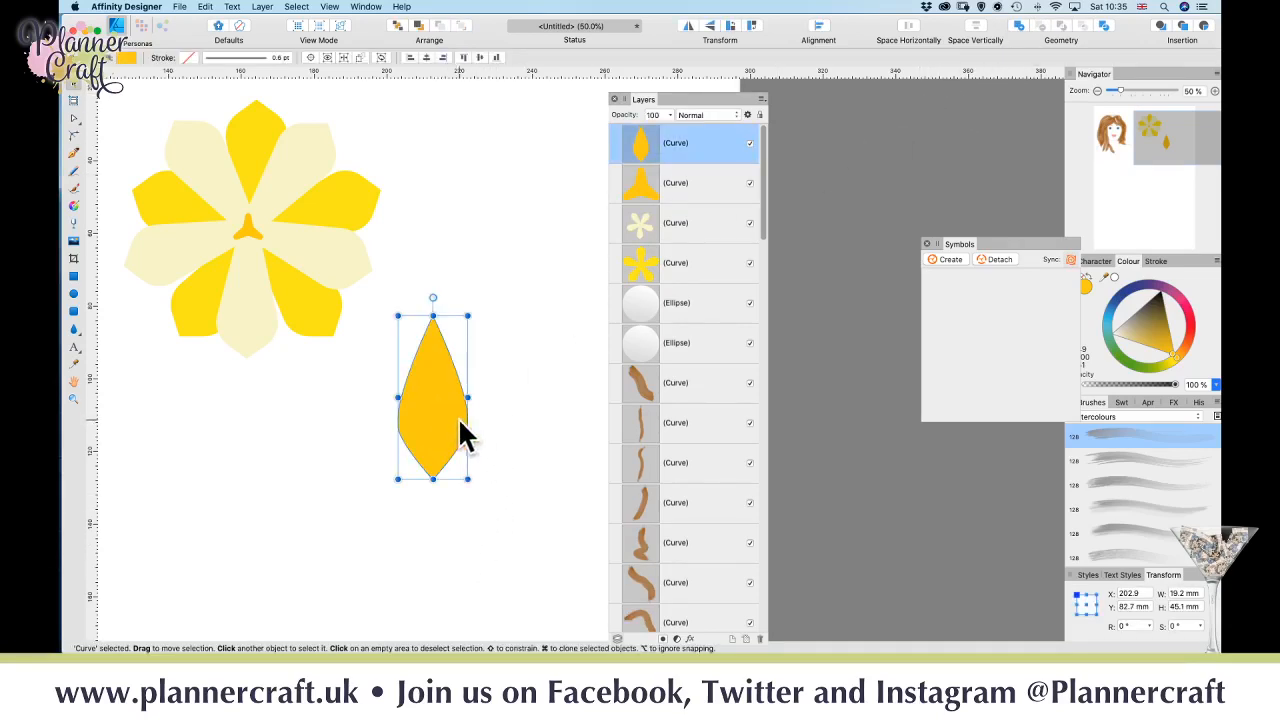
click(130, 56)
click(182, 190)
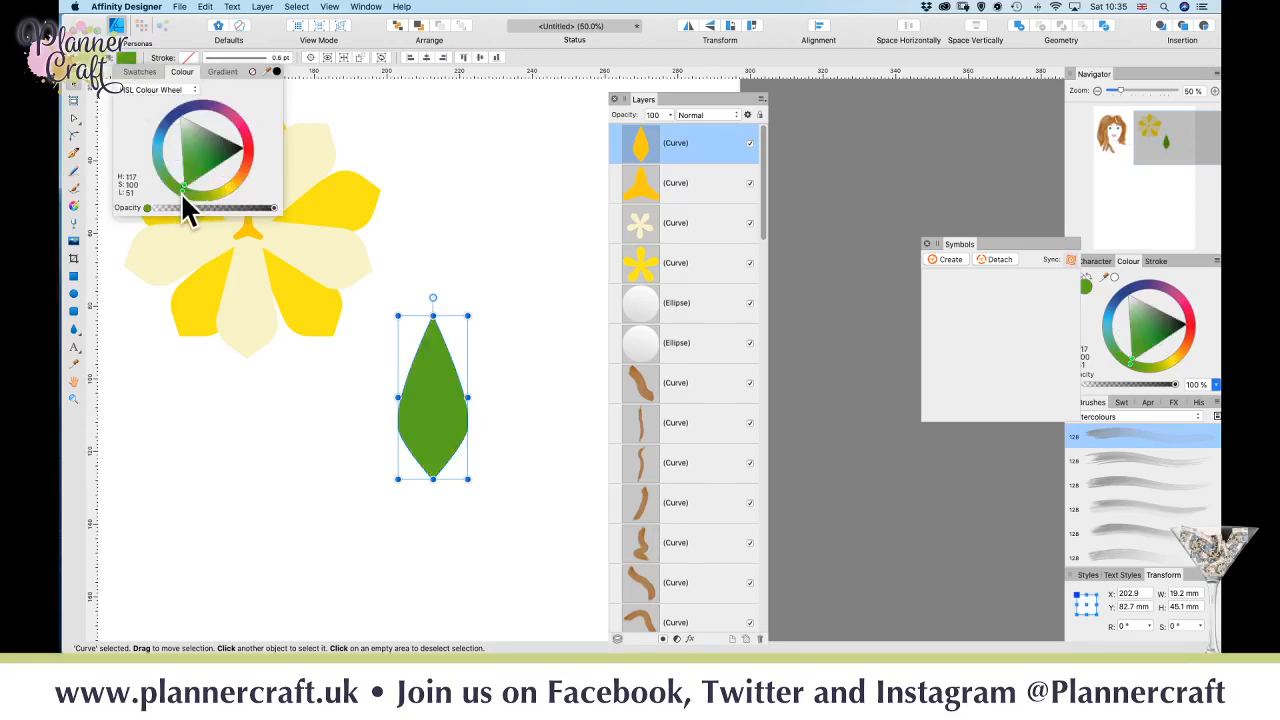
- Give the leaf a linear gradient fill running vertically from near its upper tip to near its lower tip
click(73, 205)
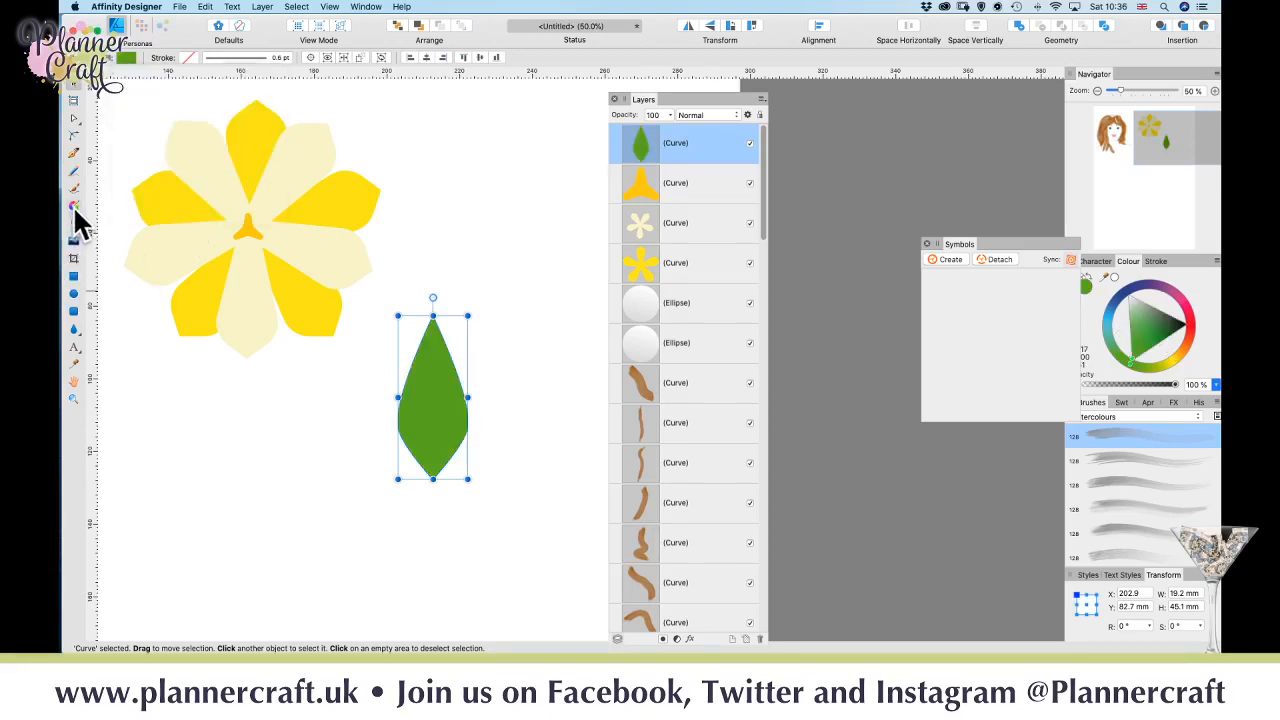
click(210, 58)
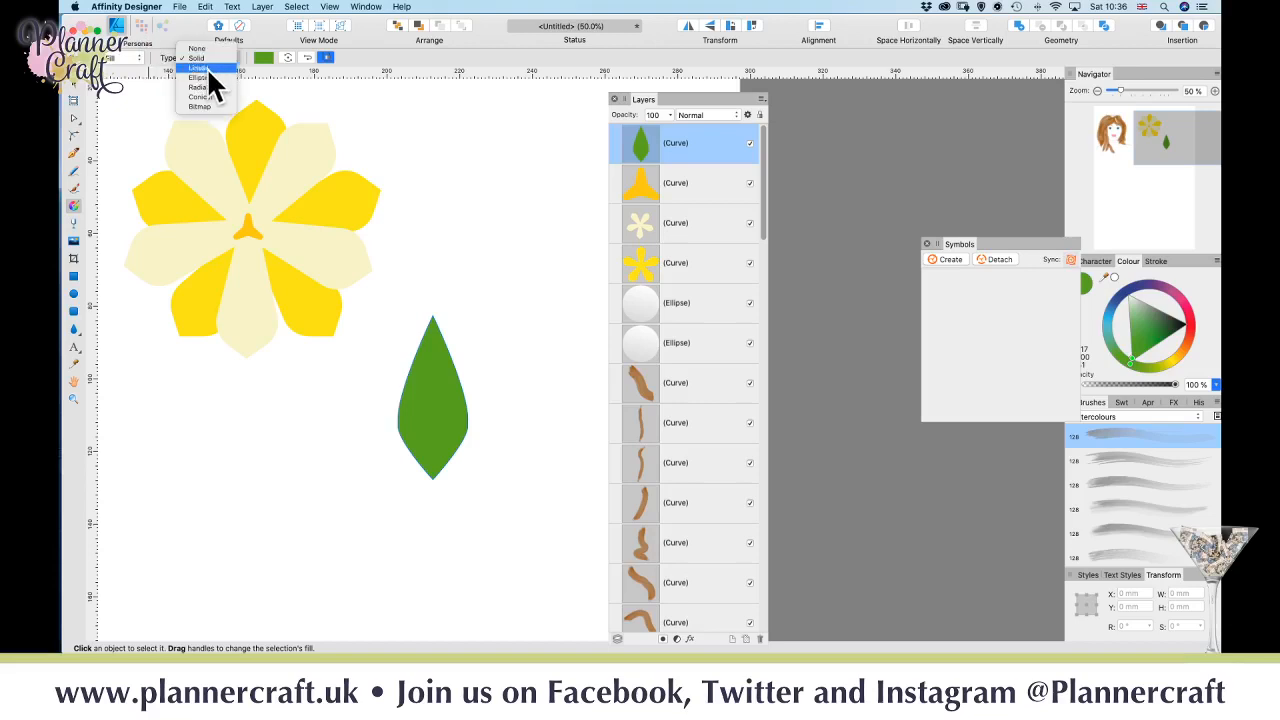
click(211, 68)
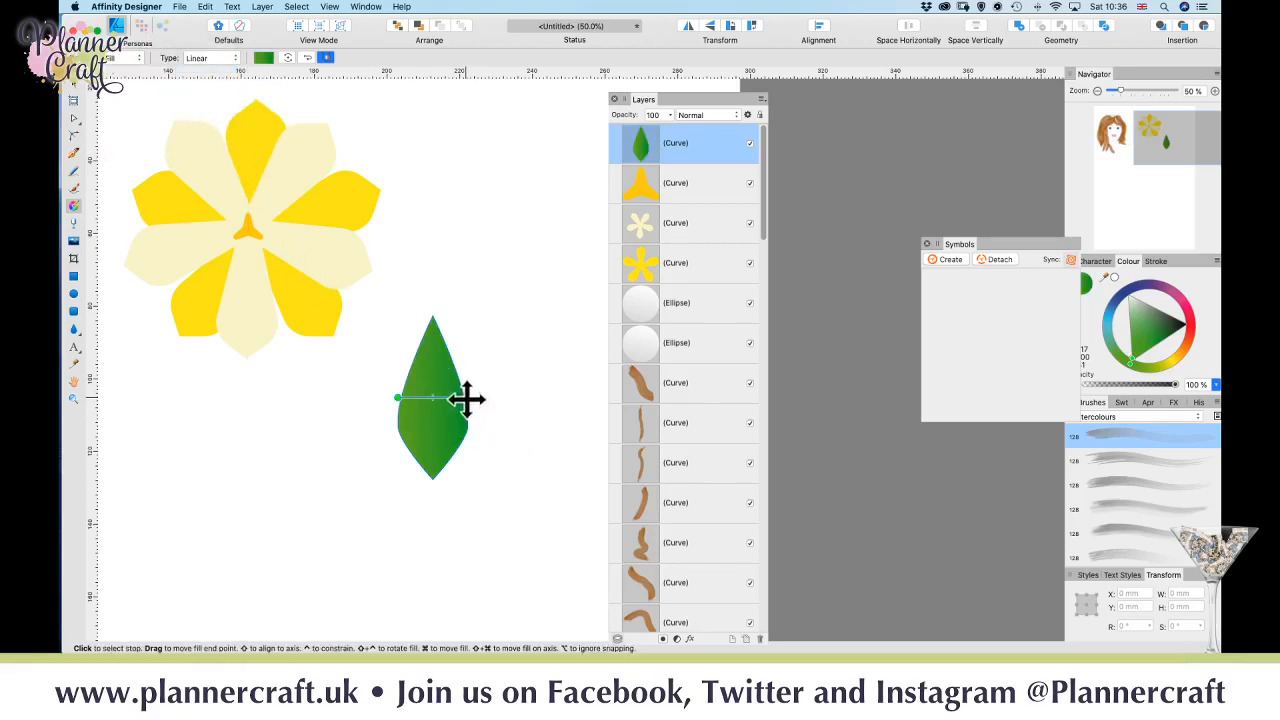
drag(465, 397, 434, 458)
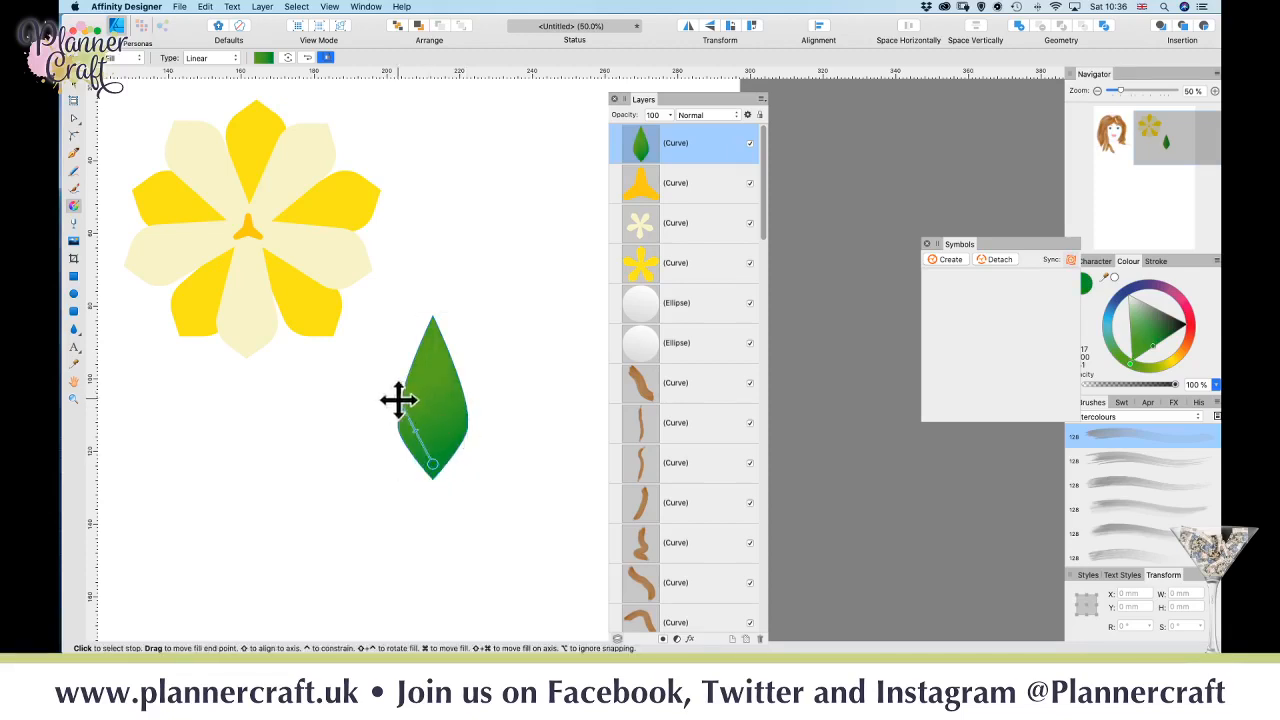
drag(397, 396, 436, 332)
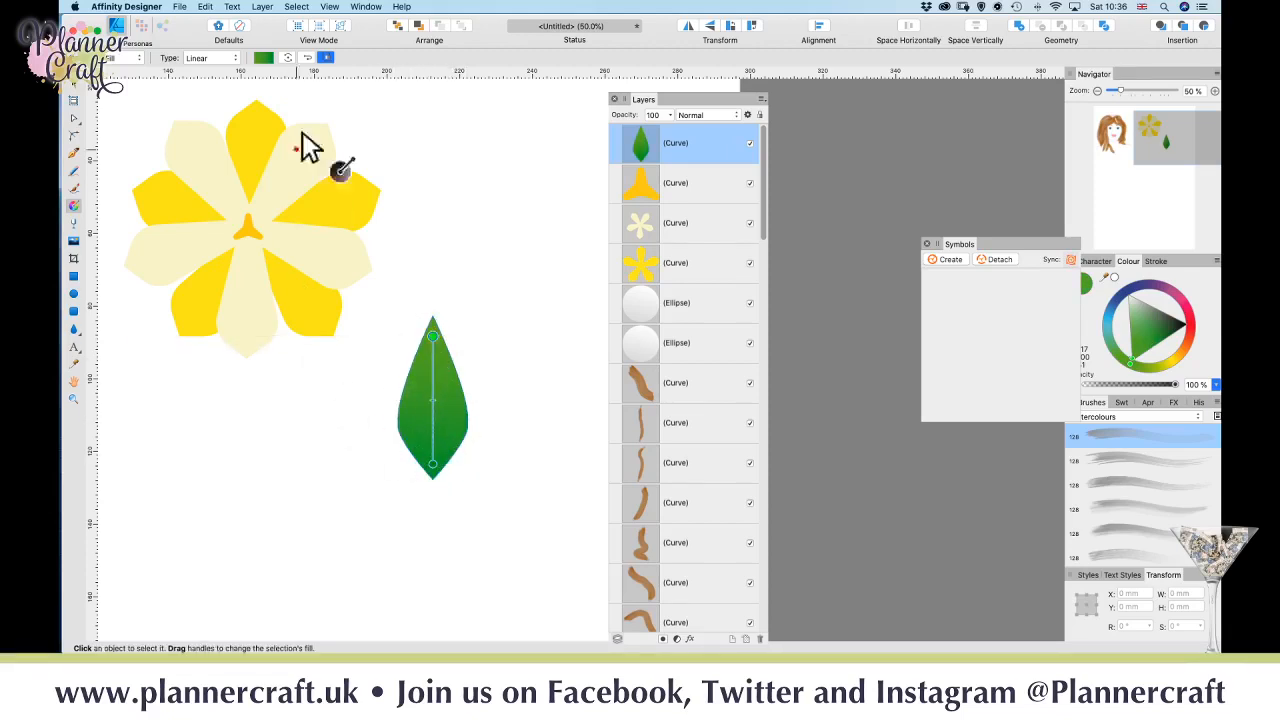
- Recolour the gradient stop near the leaf's upper tip yellow-green at hue 72, saturation 100 and lightness 42
click(263, 57)
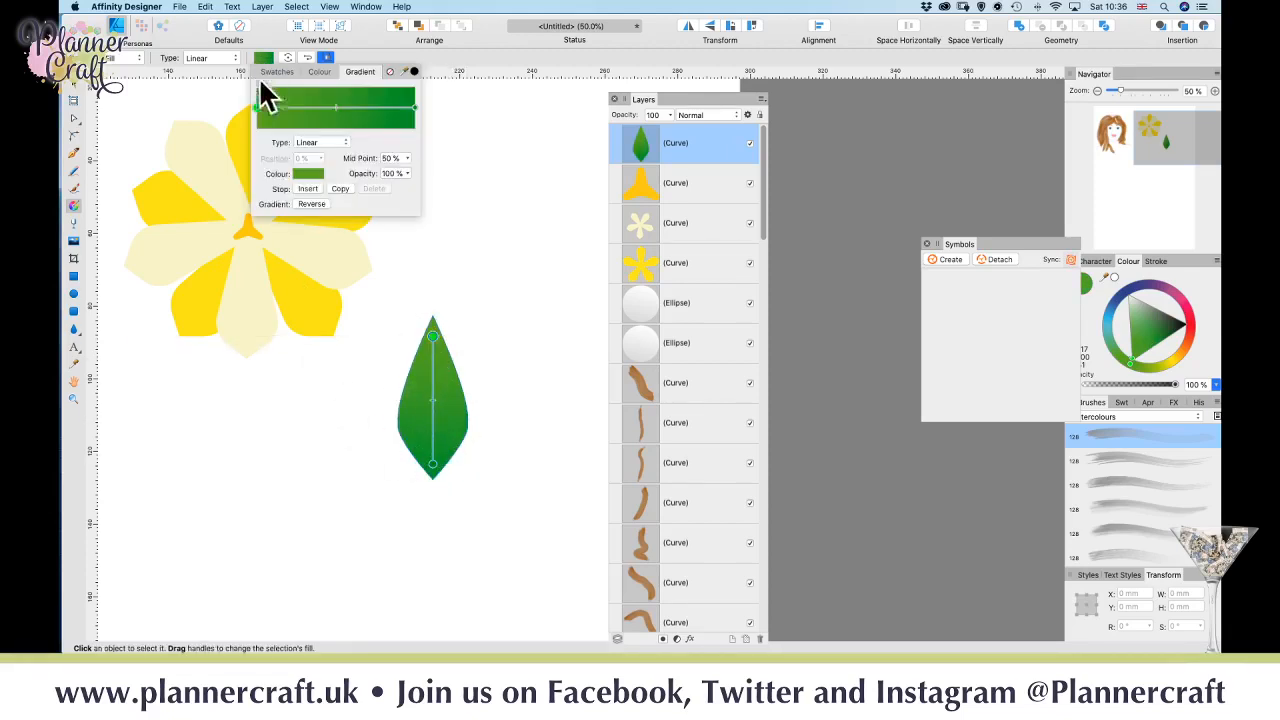
click(308, 174)
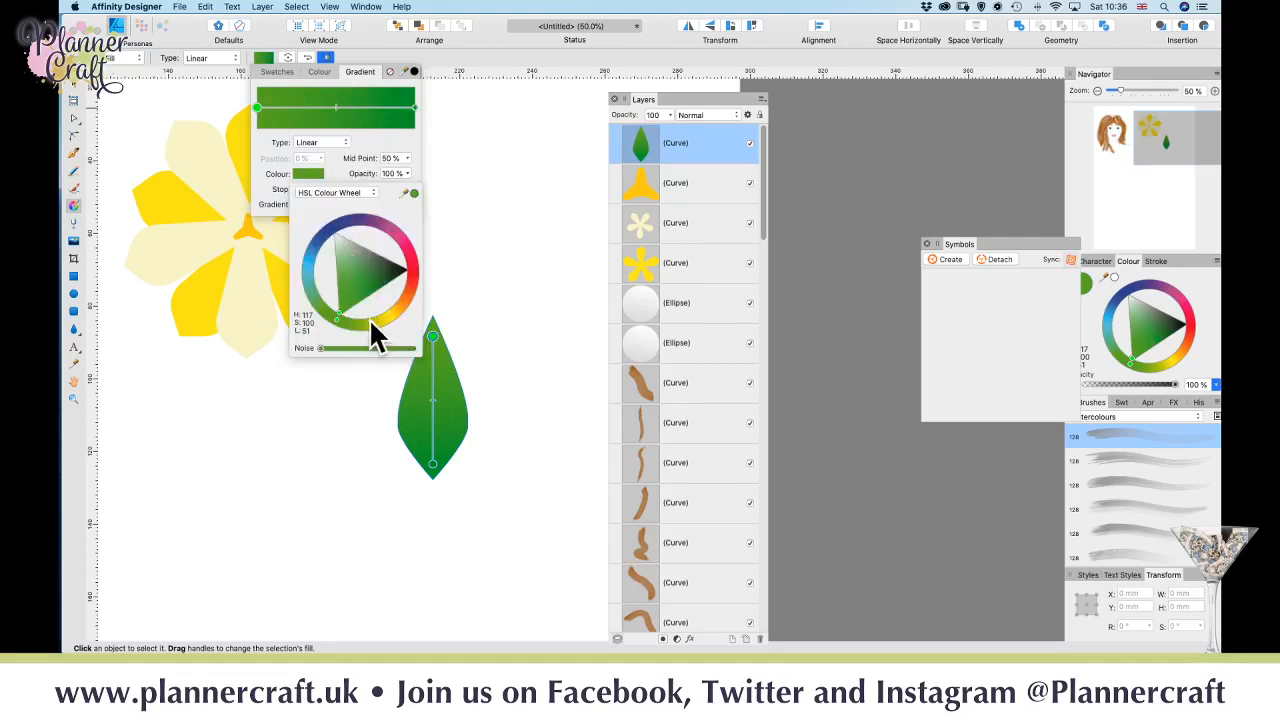
drag(336, 318, 378, 325)
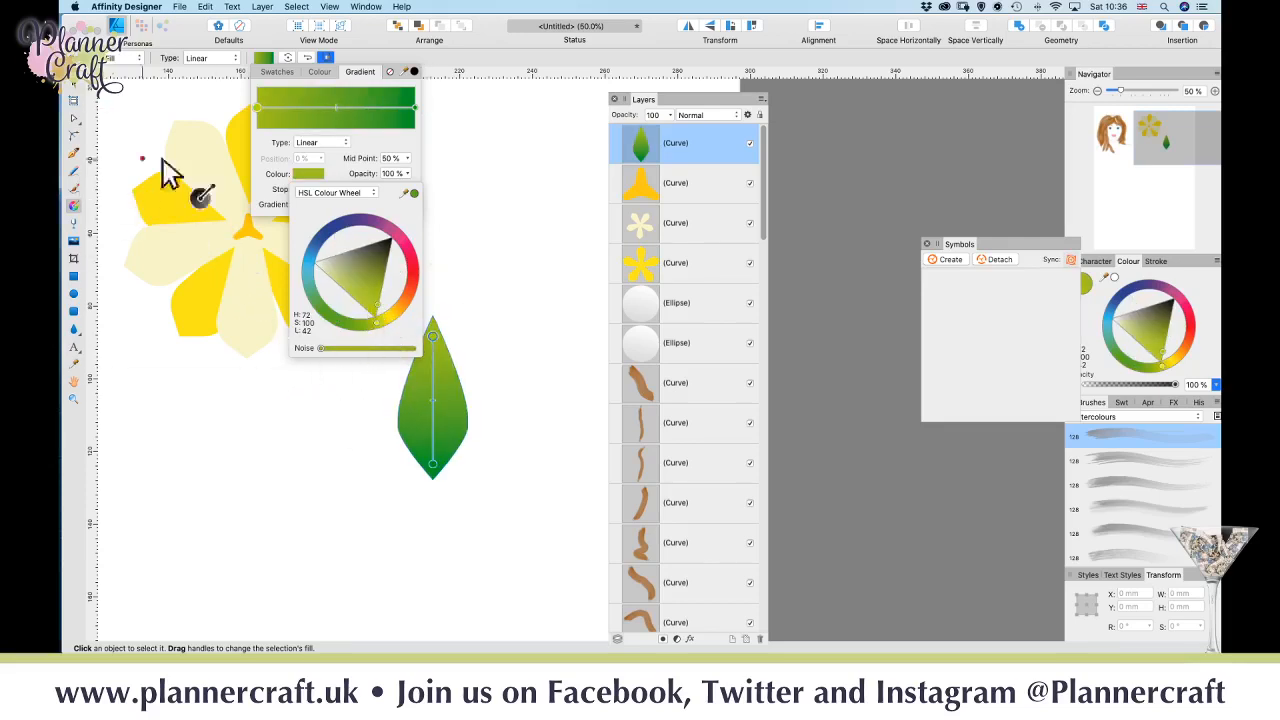
- Darken the gradient stop near the leaf's lower tip to a deep green at hue 117 and saturation 99
click(414, 107)
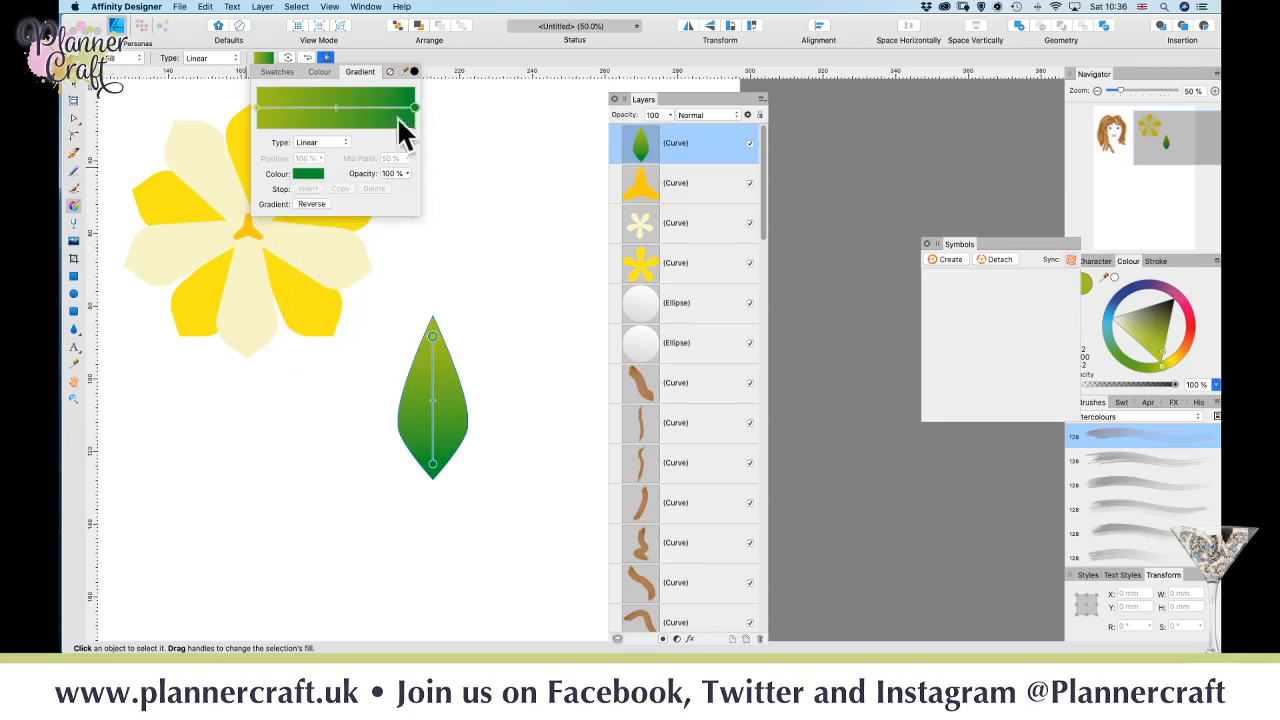
click(309, 178)
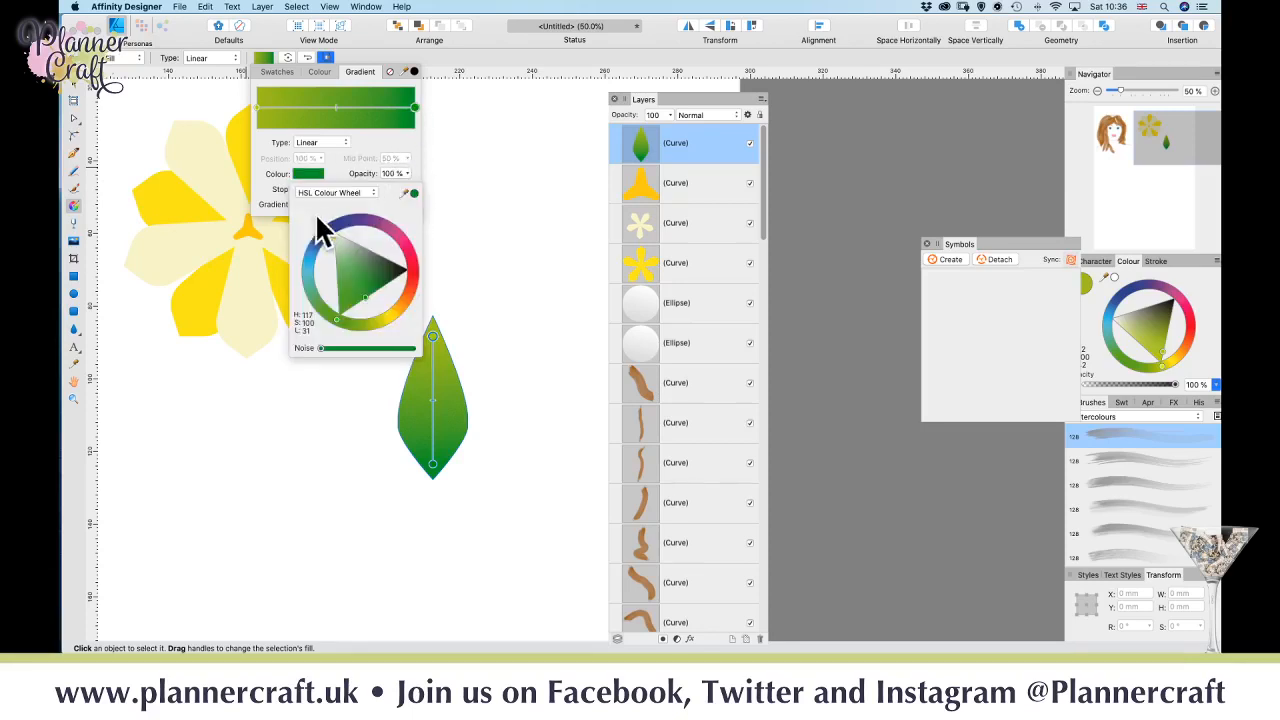
click(383, 284)
drag(382, 281, 378, 285)
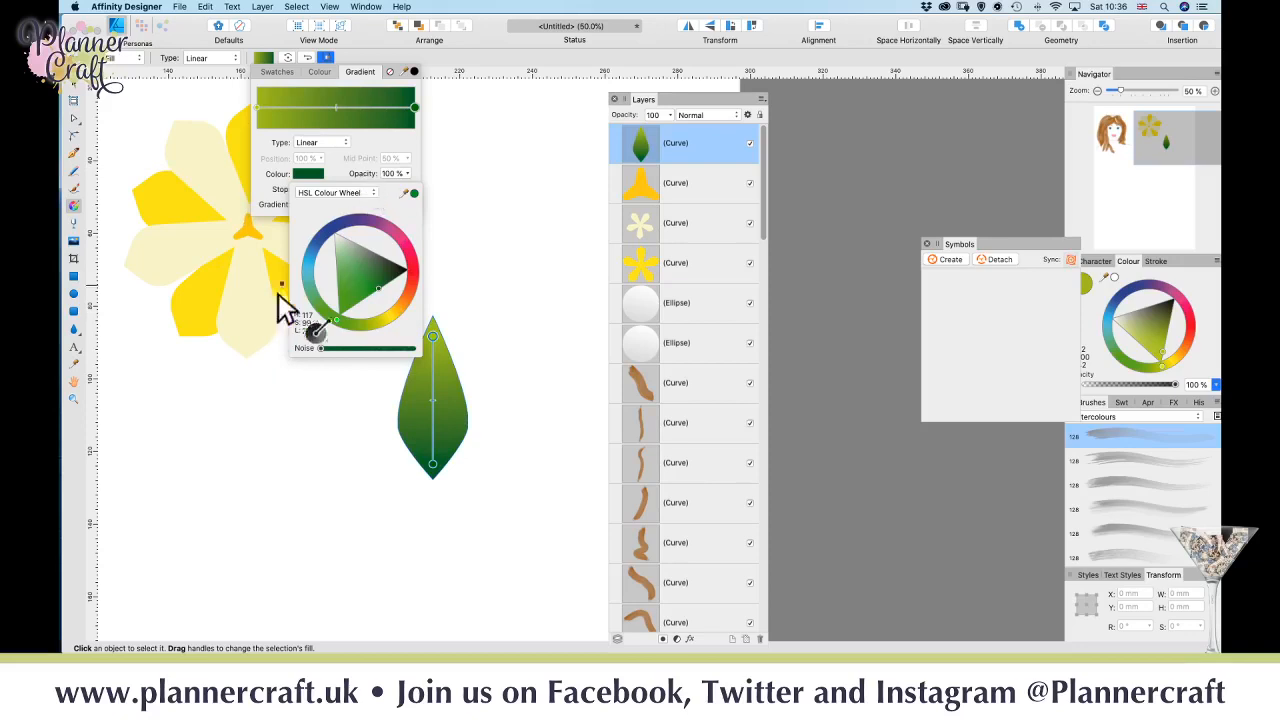
- Move the leaf to the flower's upper-right side and rotate it to about -44.7° so its tip points outward
click(73, 102)
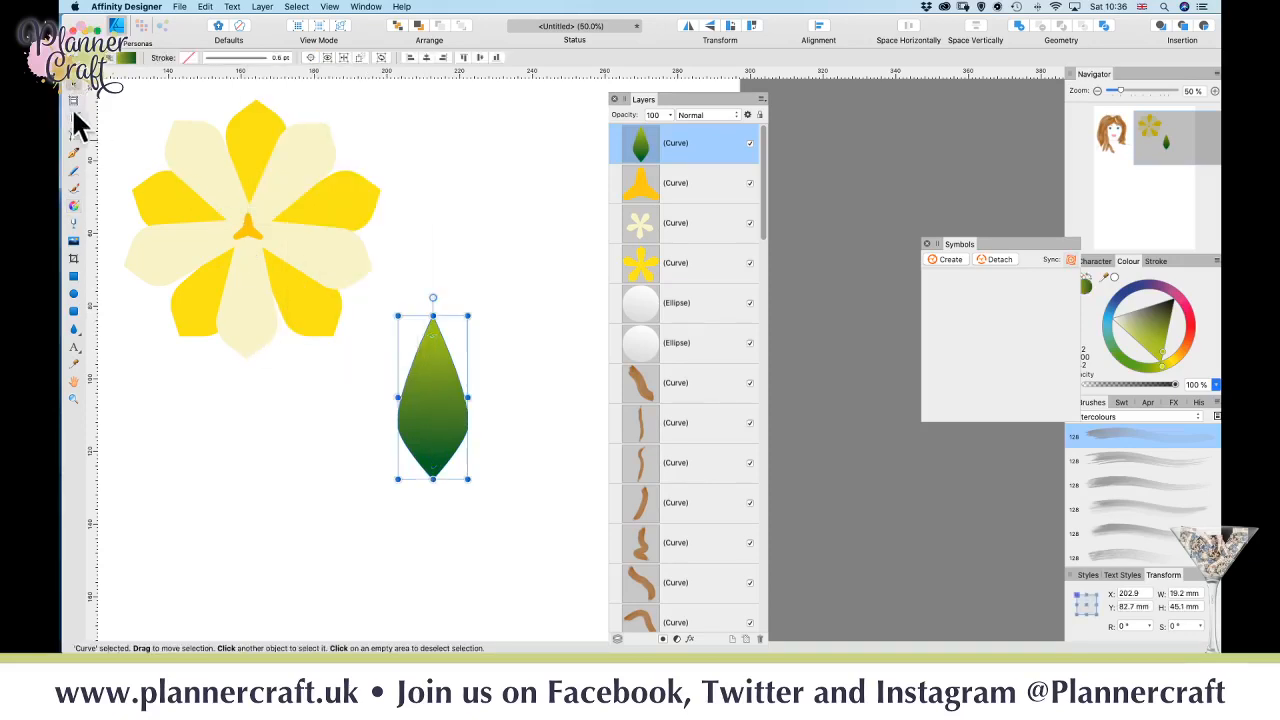
drag(434, 409, 365, 180)
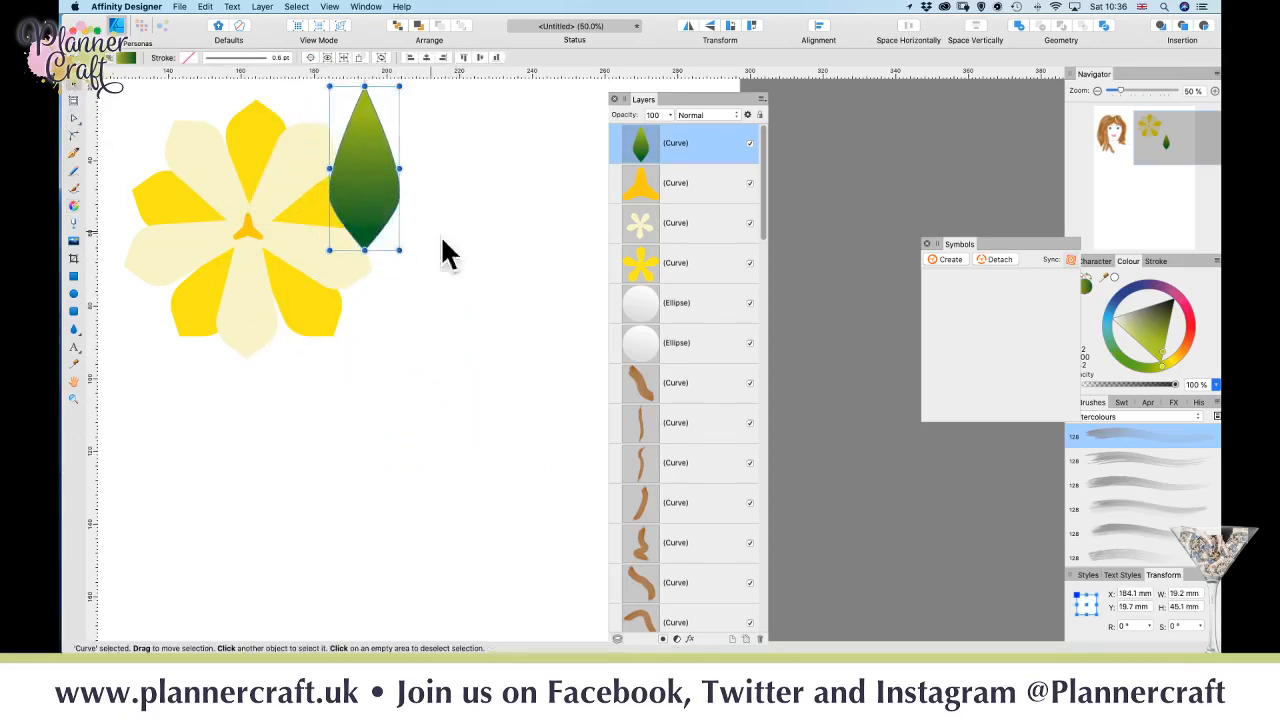
scroll(451, 314, up, 5)
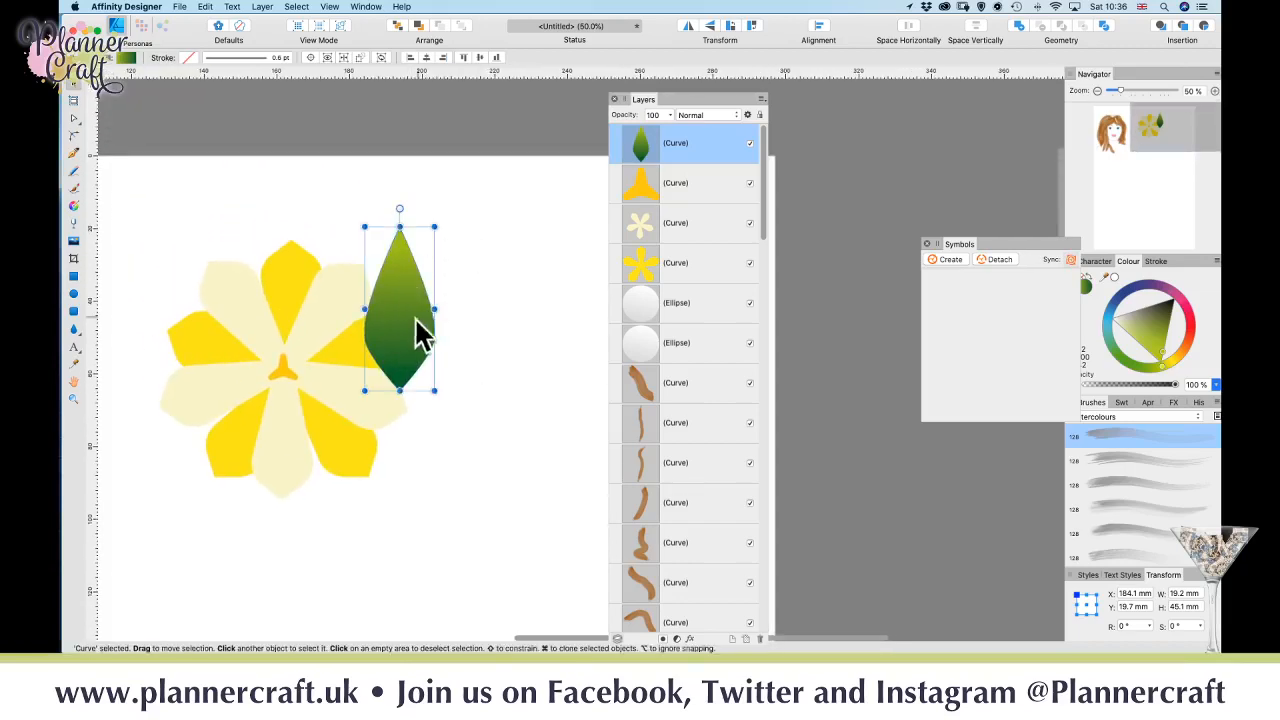
drag(393, 210, 475, 232)
drag(420, 306, 423, 266)
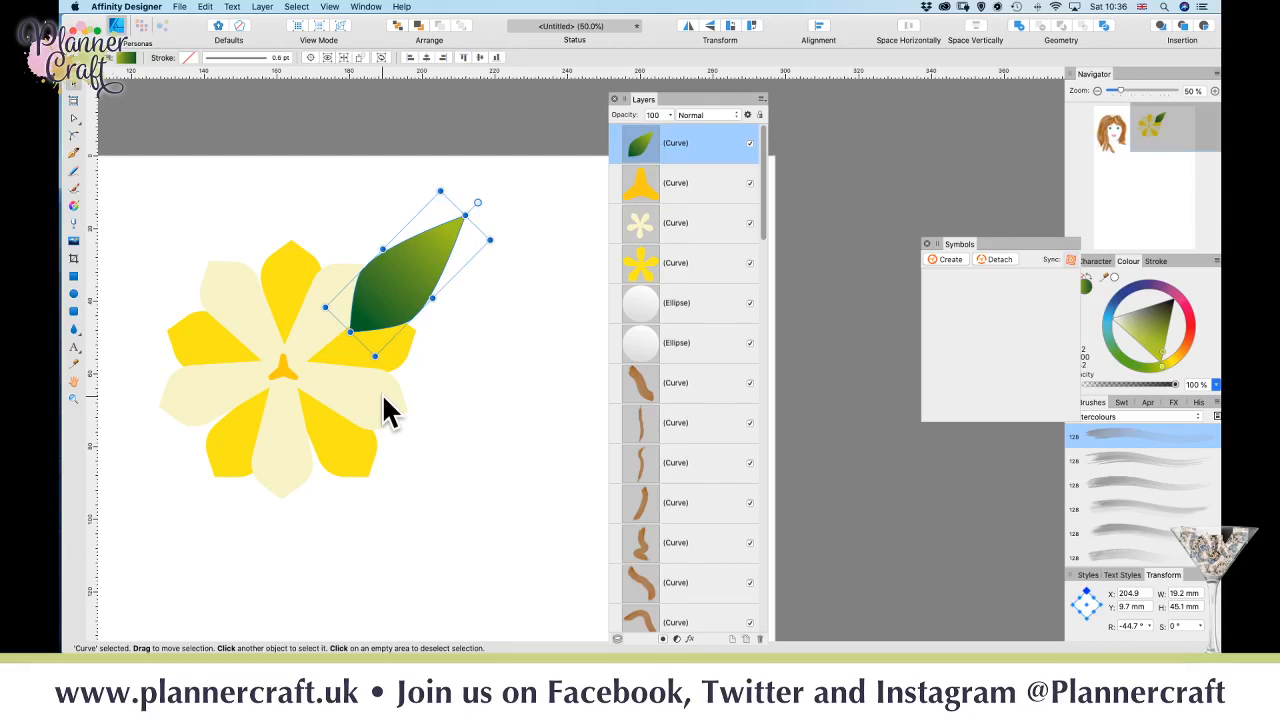
- Reorder the leaf so it sits directly behind the yellow petals in the layer stack, and deselect it
key(super+shift+bracketleft)
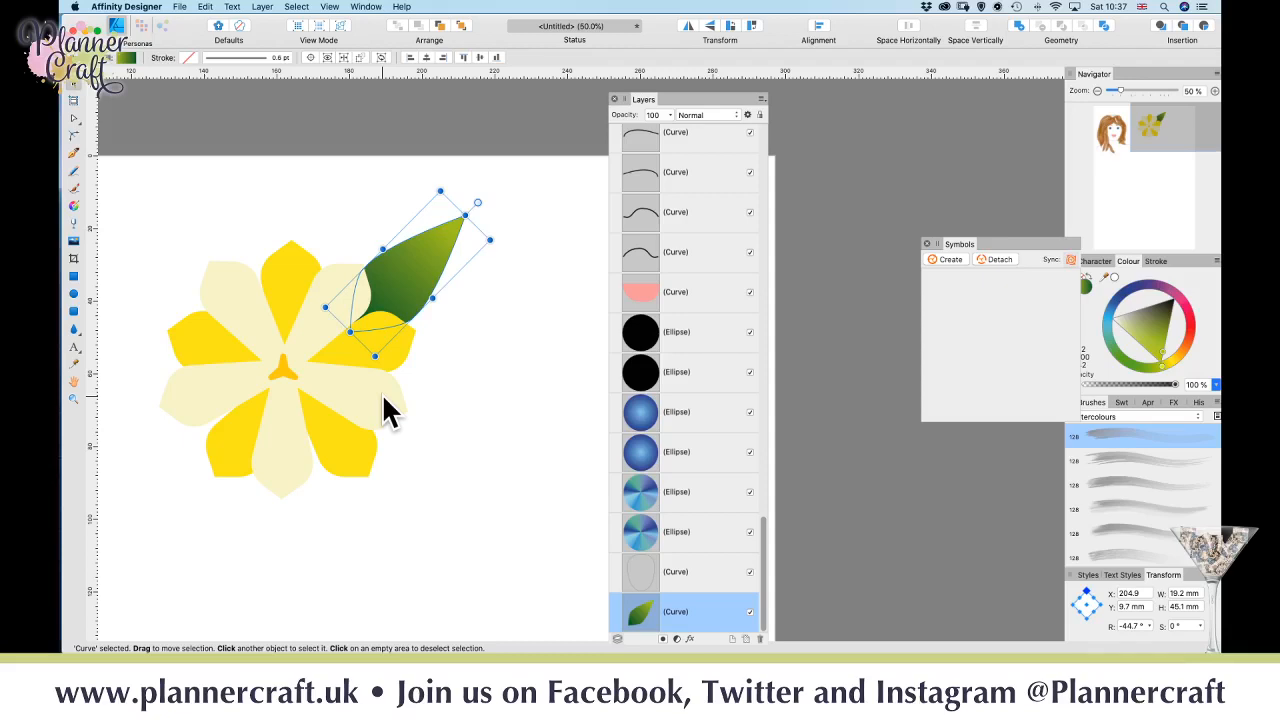
key(super+shift+bracketright)
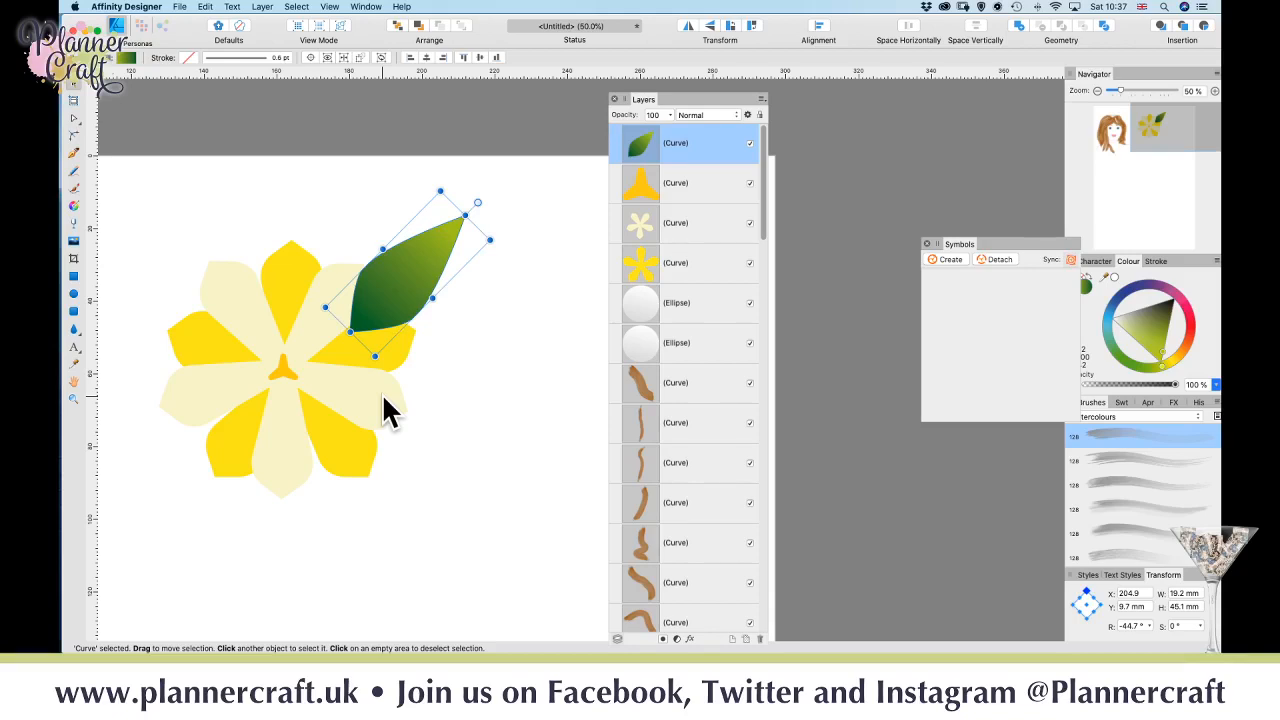
key(super+bracketleft)
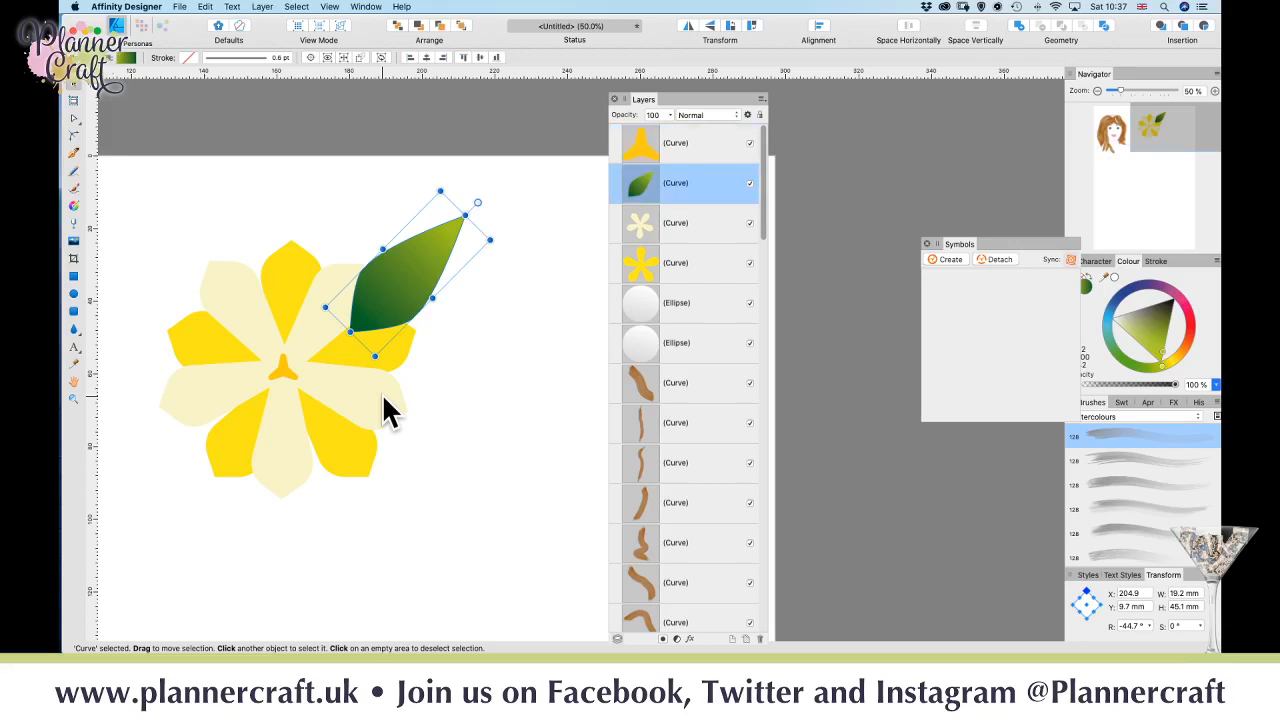
key(super+bracketleft)
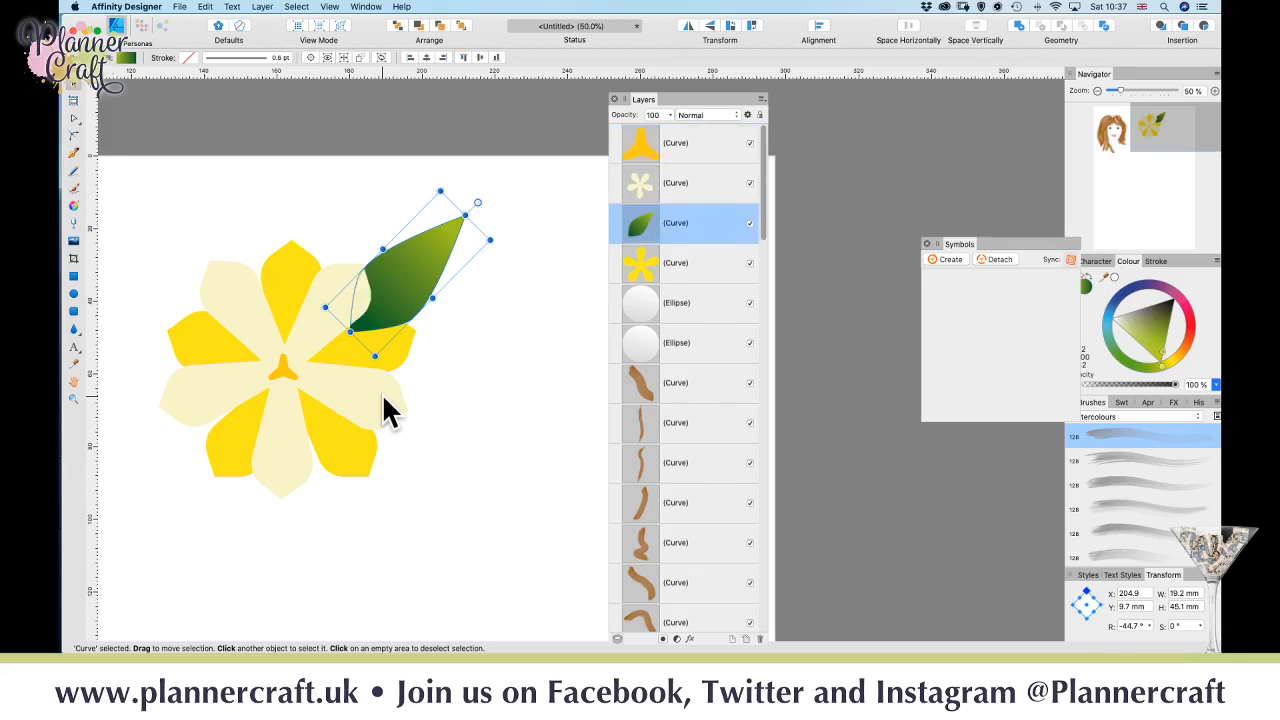
key(super+bracketleft)
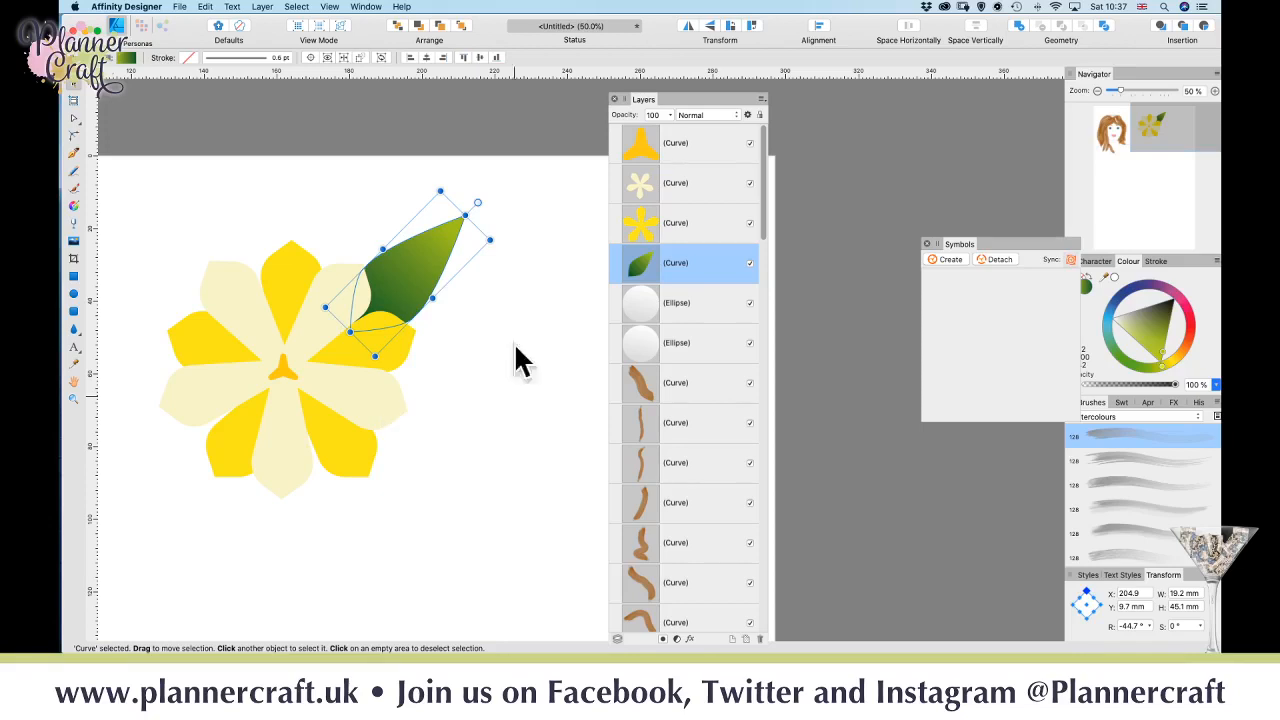
click(451, 417)
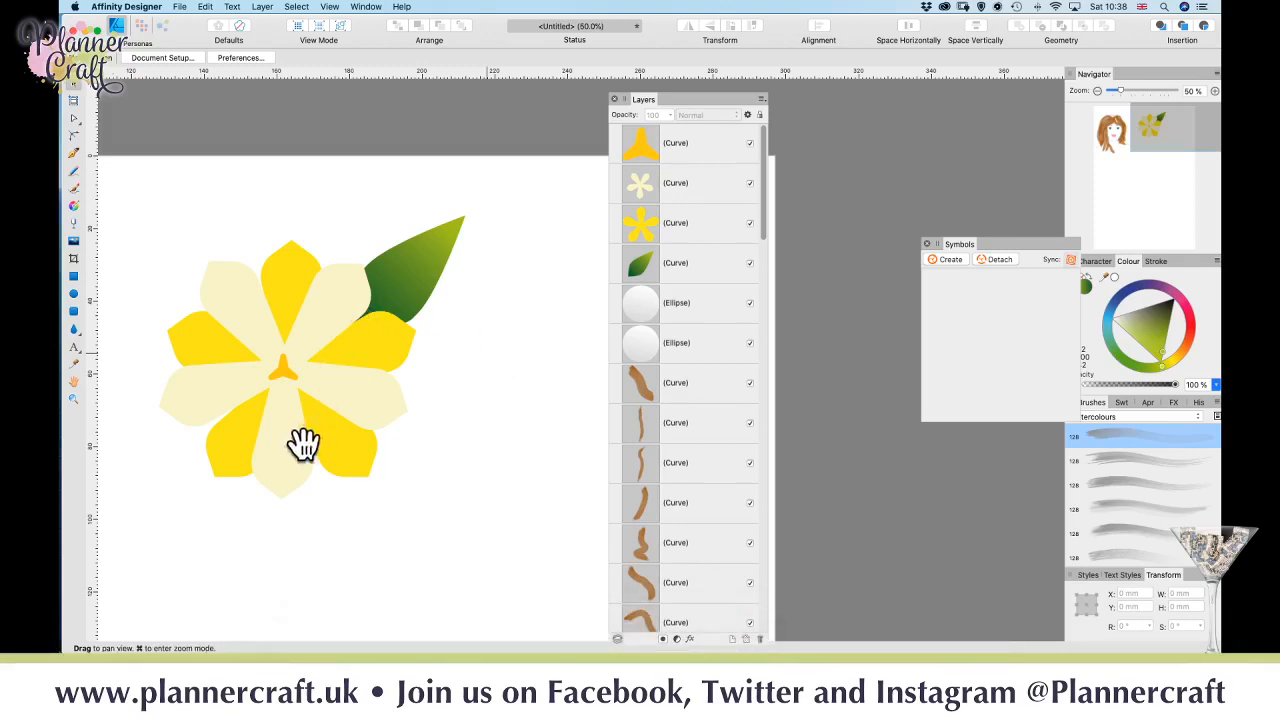
- Draw a freehand pencil vein along the upper-right cream petal and set its stroke to orange at hue 38, saturation 100, lightness 50
drag(300, 443, 410, 396)
key(super+1)
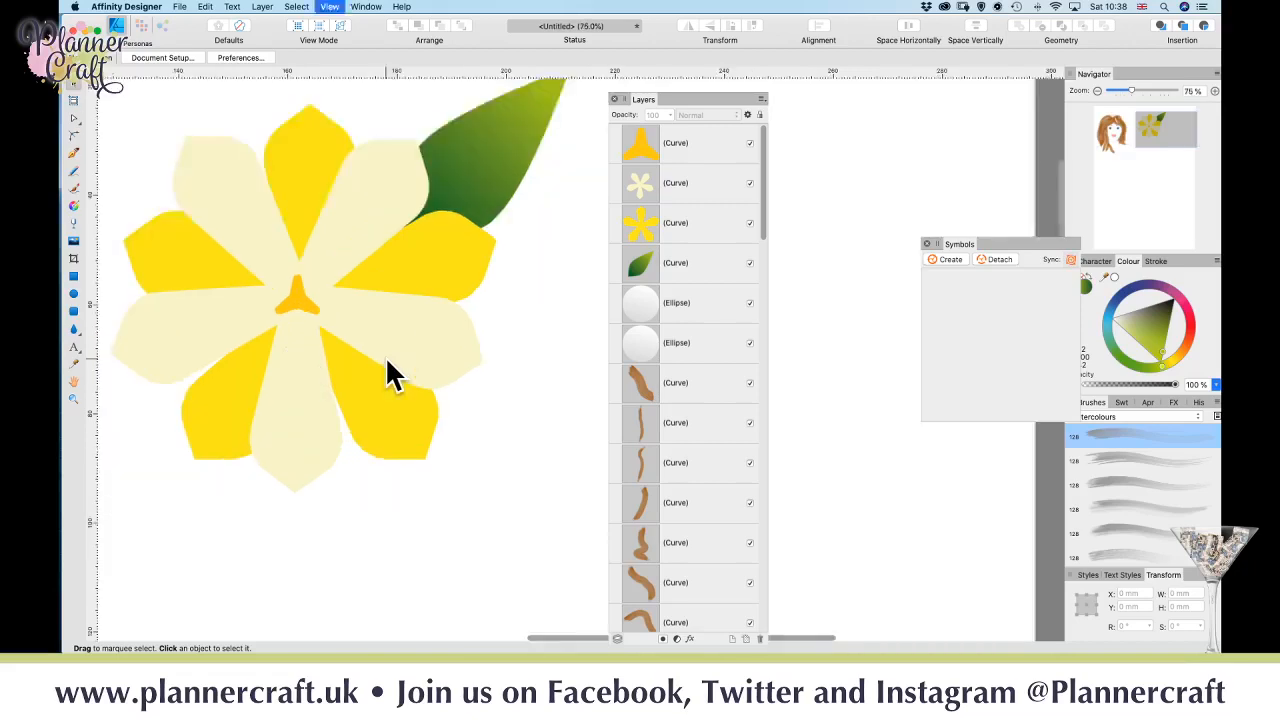
drag(409, 329, 485, 515)
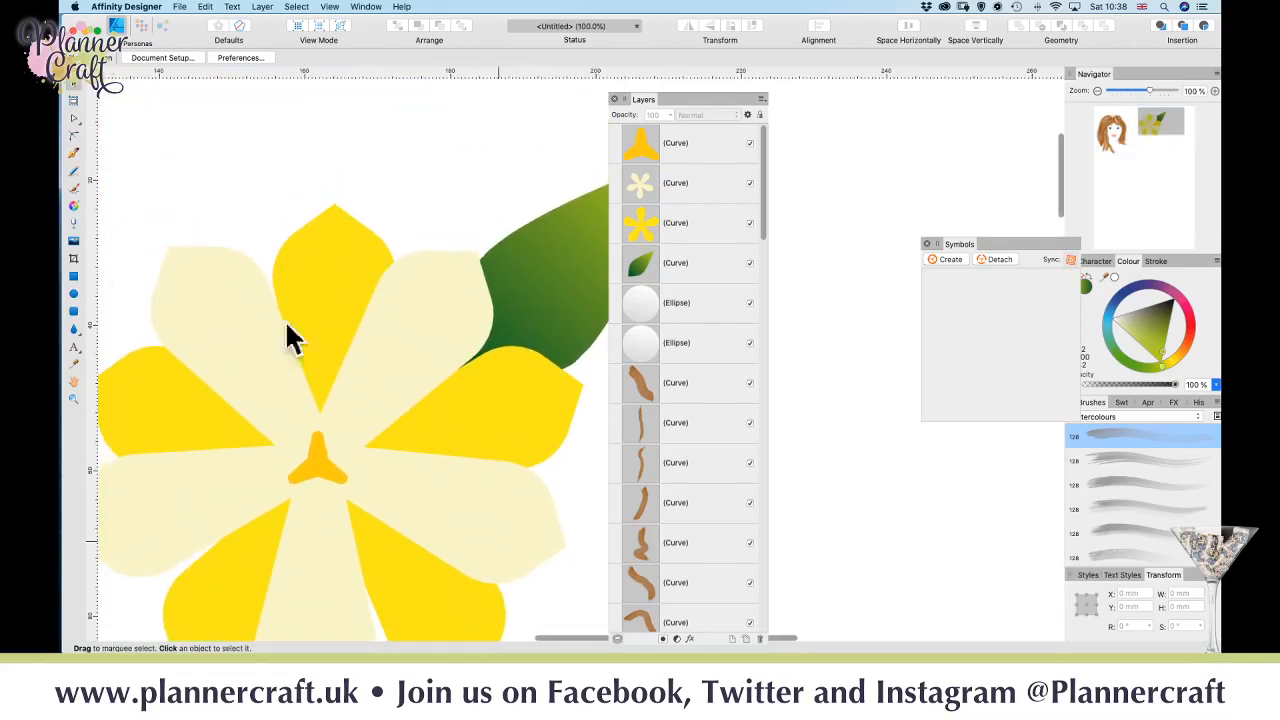
click(73, 171)
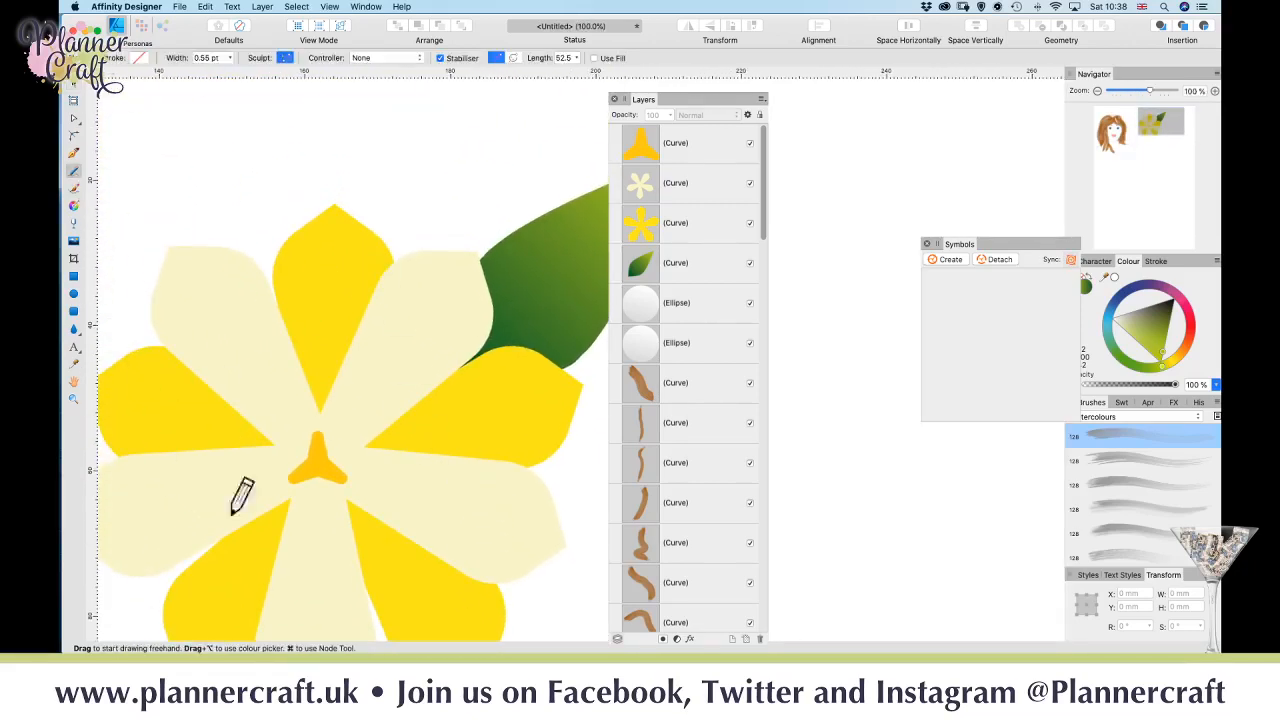
drag(361, 395, 379, 370)
drag(440, 310, 440, 312)
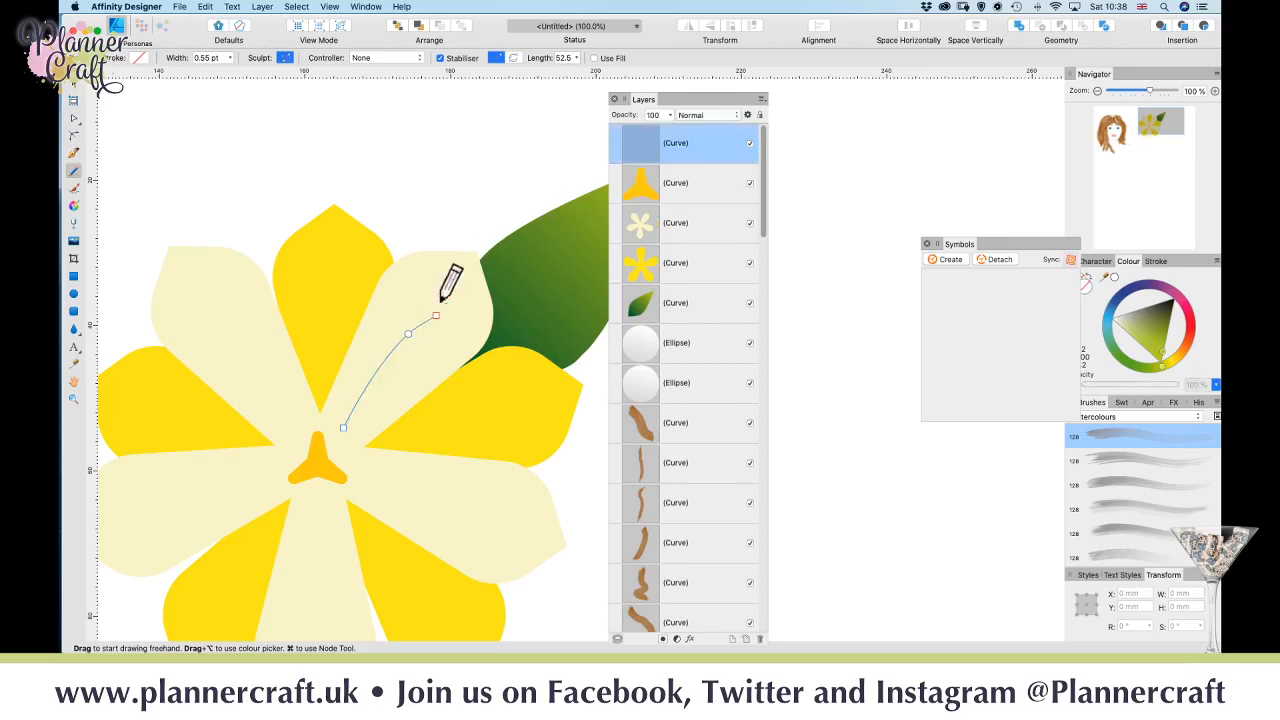
click(141, 59)
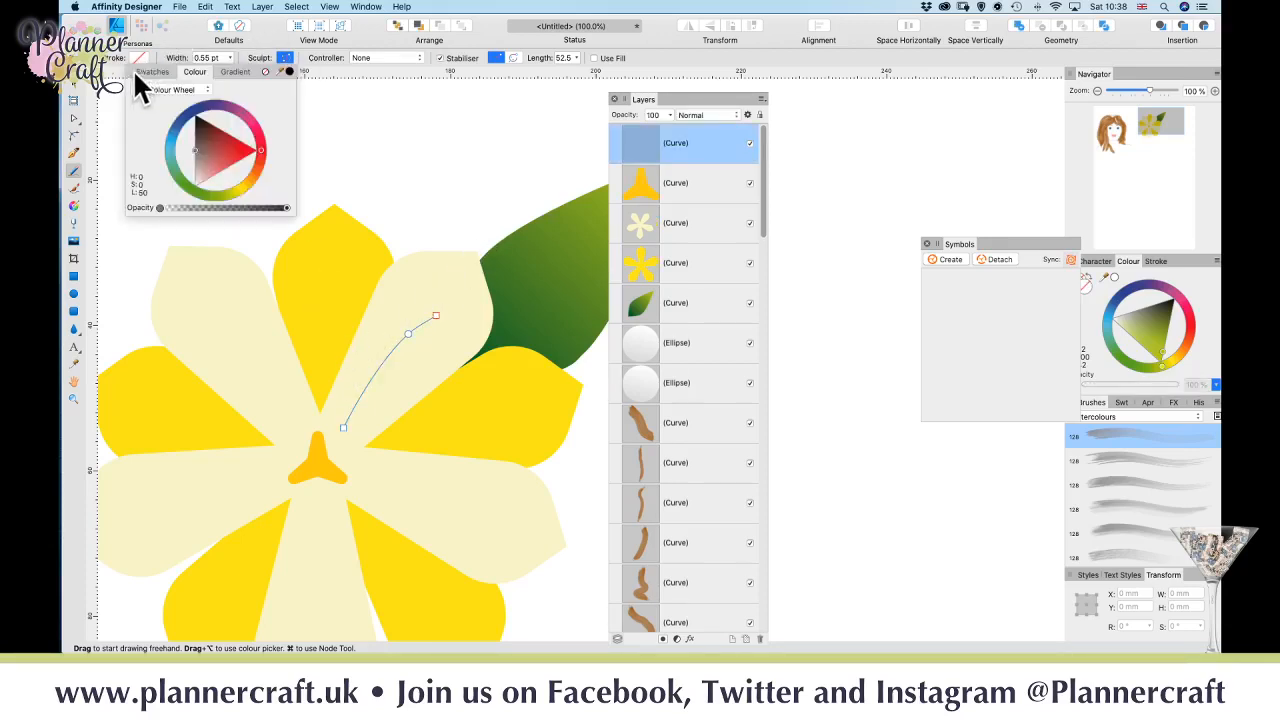
click(252, 177)
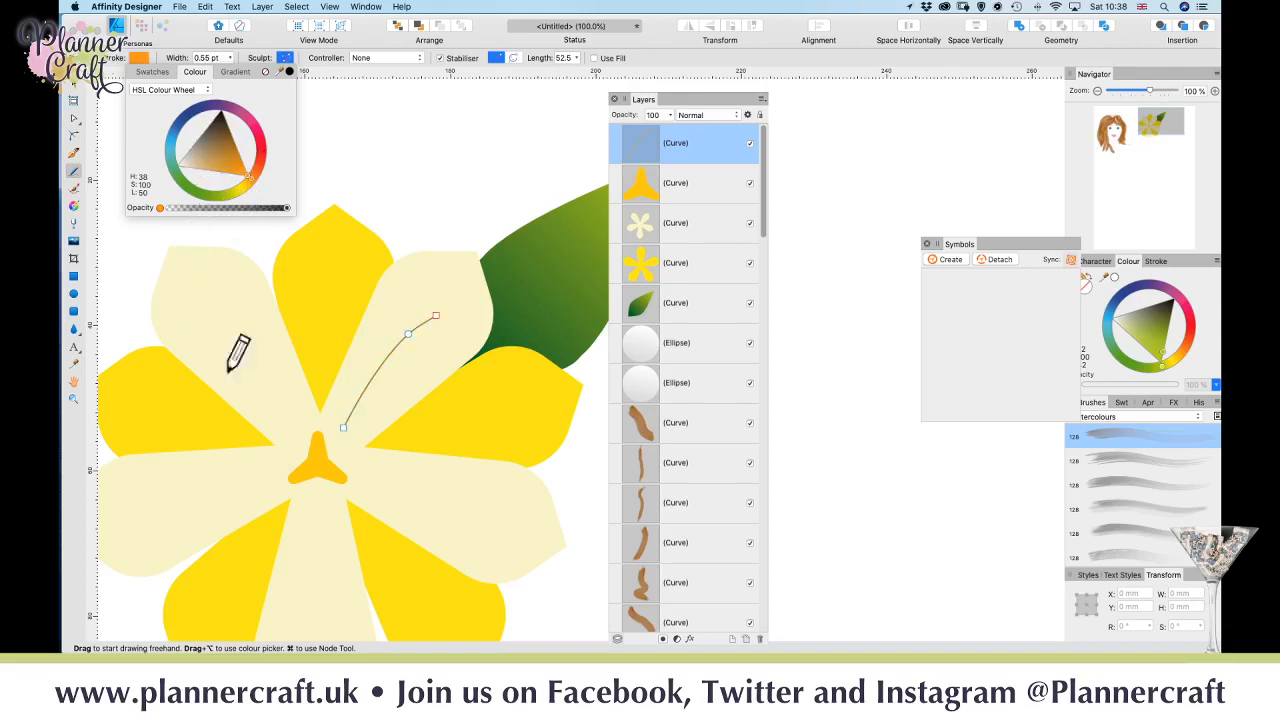
- Draw three orange pencil veins each on the right-hand and bottom cream petals, mixing short straight lines with wavy ones
mouse_move(362, 469)
mouse_down()
mouse_move(421, 477)
mouse_move(419, 509)
mouse_move(430, 491)
mouse_move(476, 497)
mouse_move(479, 530)
mouse_move(548, 546)
mouse_up()
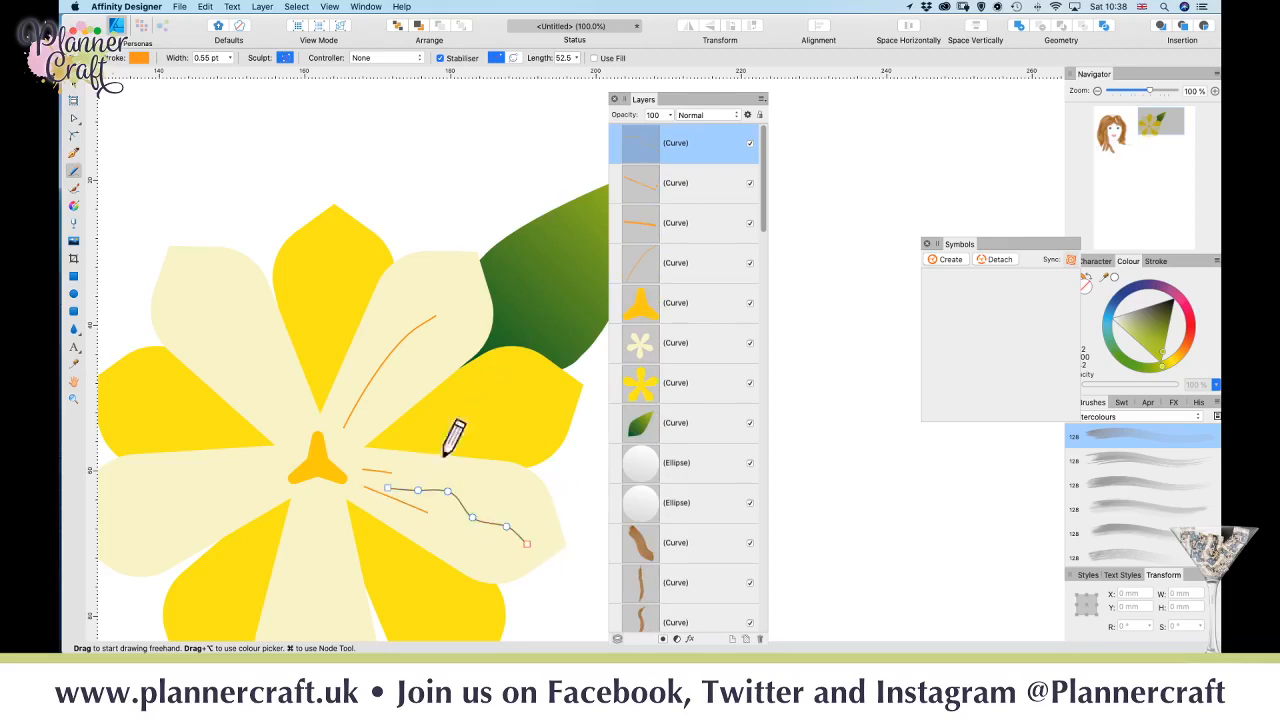
mouse_move(324, 547)
mouse_down()
mouse_move(380, 294)
mouse_move(370, 328)
mouse_move(405, 358)
mouse_up()
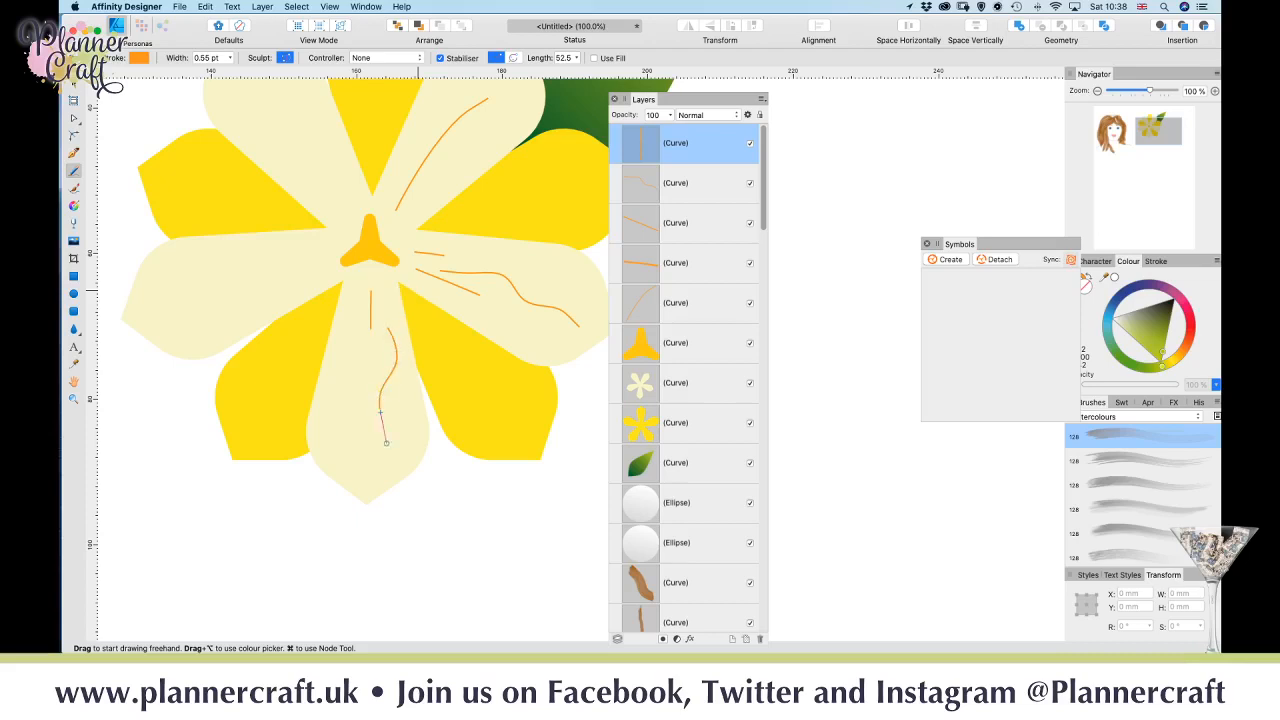
drag(385, 442, 384, 446)
drag(355, 322, 345, 378)
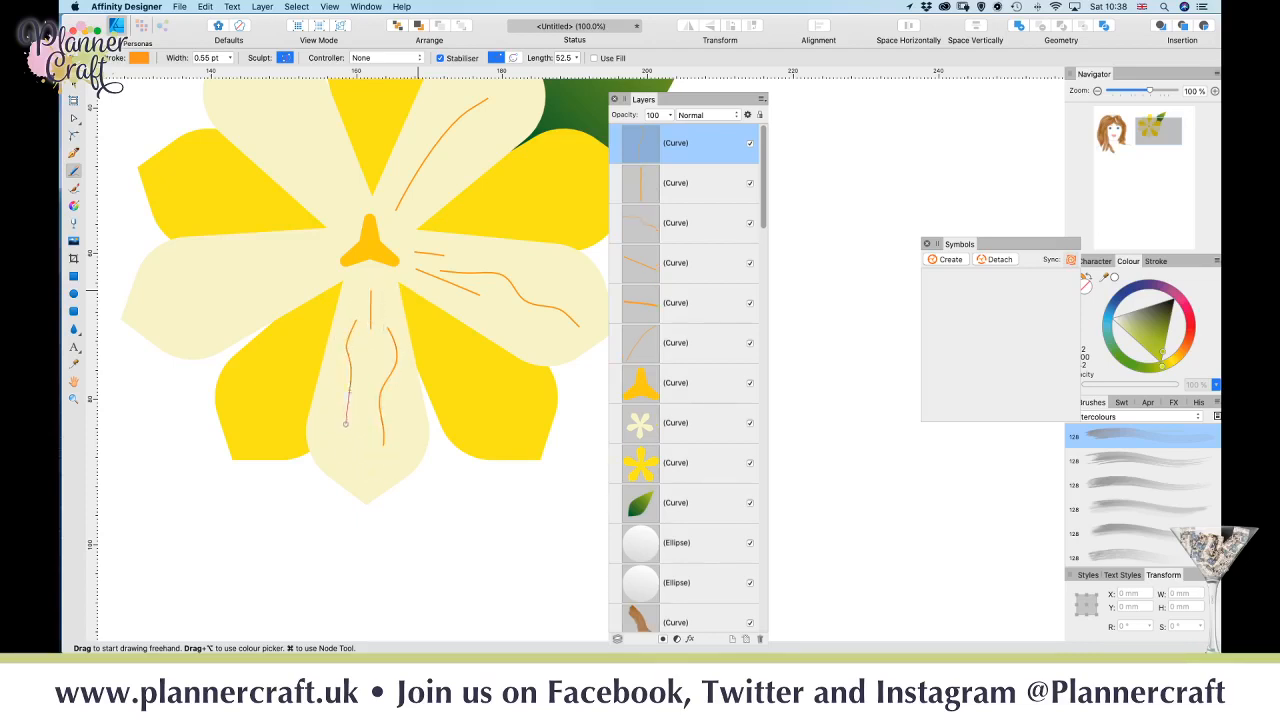
drag(345, 423, 345, 424)
- Draw three orange pencil veins on the left-hand cream petal and one wavy vein near the upper-left petal's tip
drag(316, 262, 284, 254)
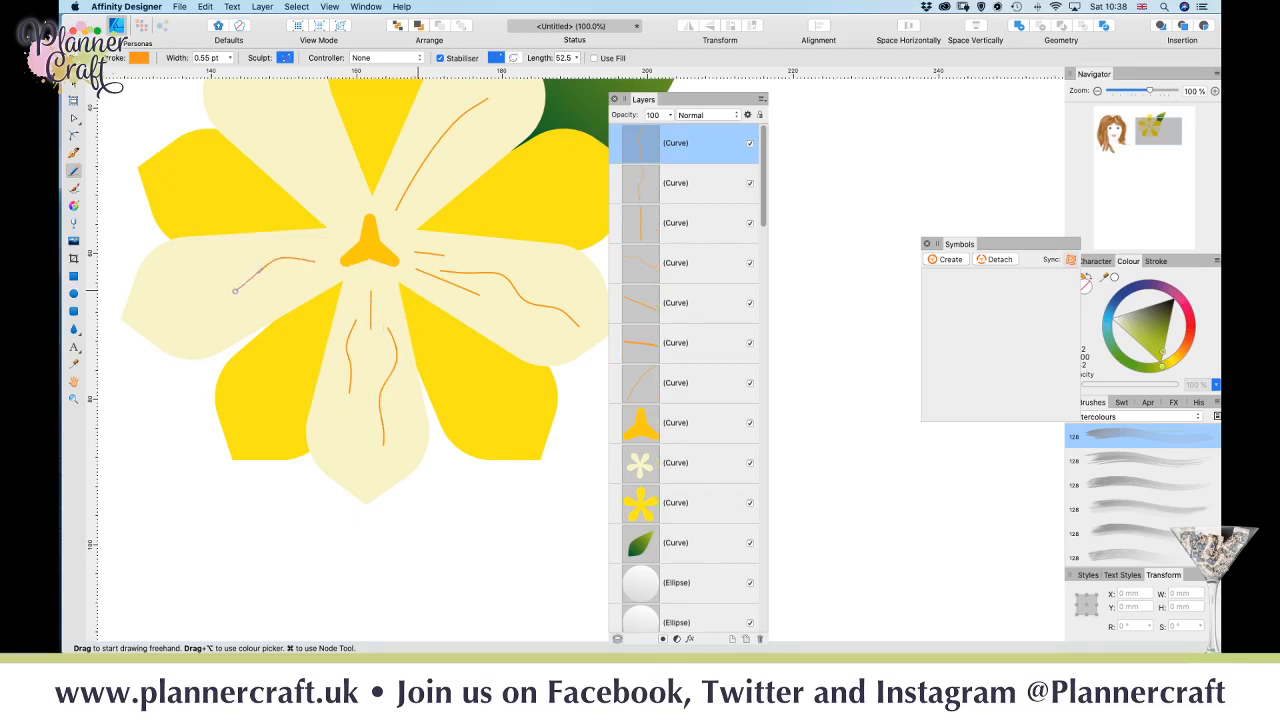
mouse_move(234, 290)
mouse_down()
mouse_move(212, 287)
mouse_move(240, 316)
mouse_move(196, 327)
mouse_move(137, 307)
mouse_up()
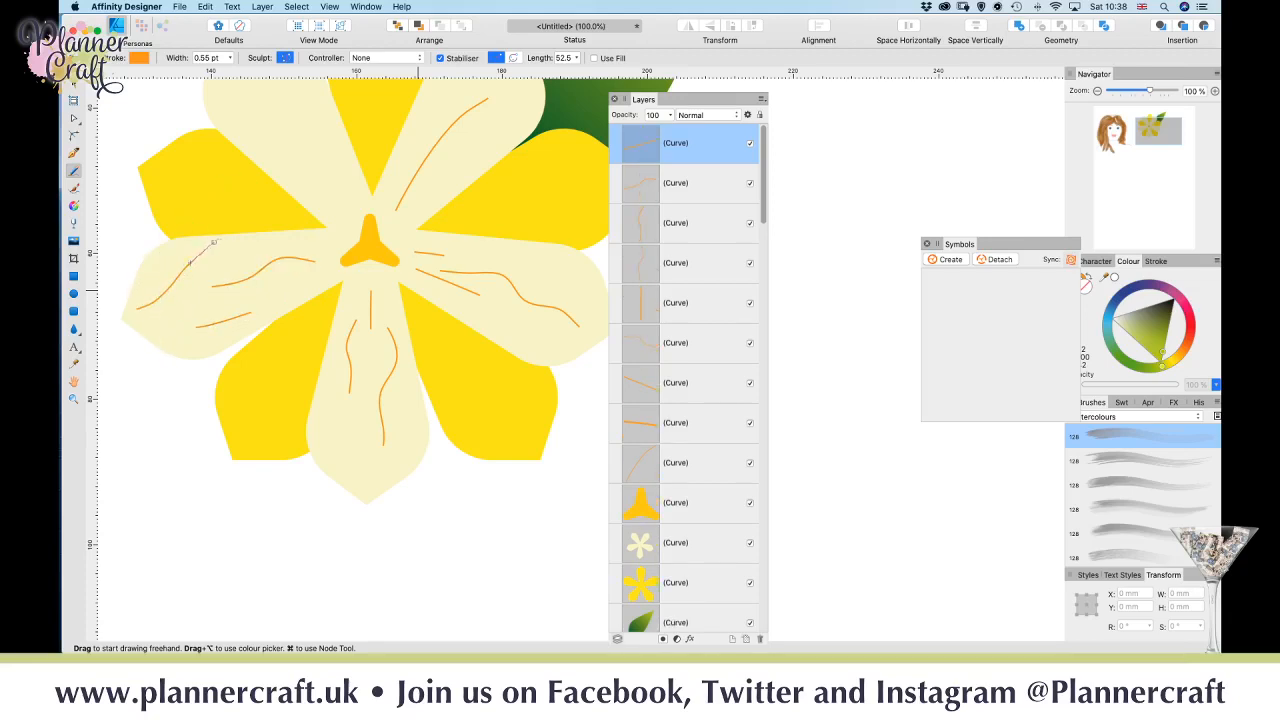
drag(272, 237, 294, 481)
key(space)
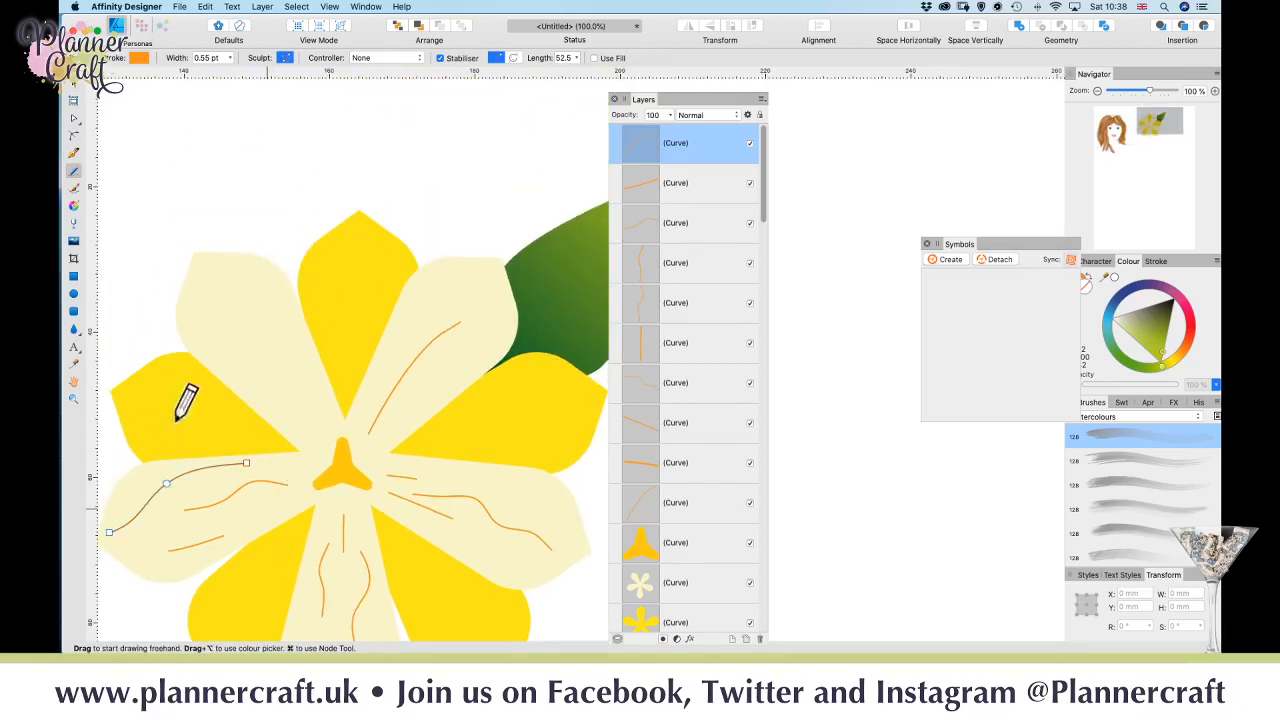
drag(205, 260, 240, 260)
drag(283, 312, 282, 310)
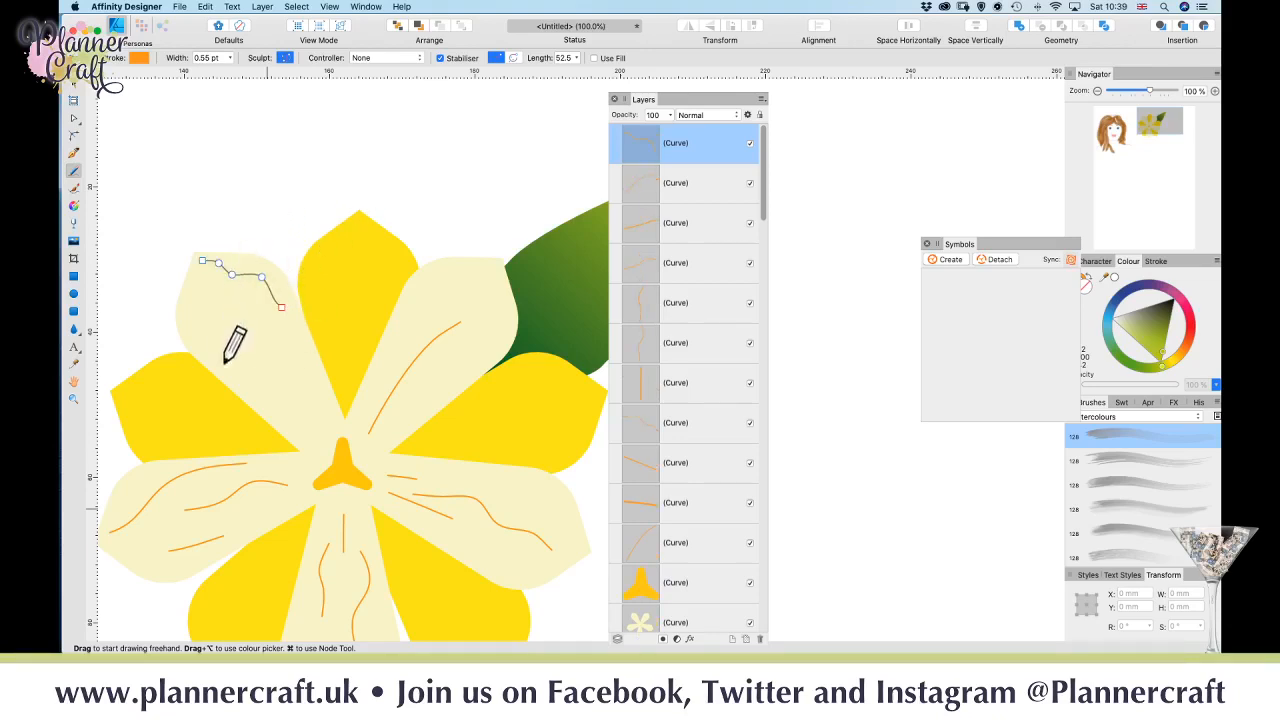
- Activate the Vector Brush tool and frame the flower and leaf for adding painted detail
key(super+minus)
key(super+minus)
key(super+minus)
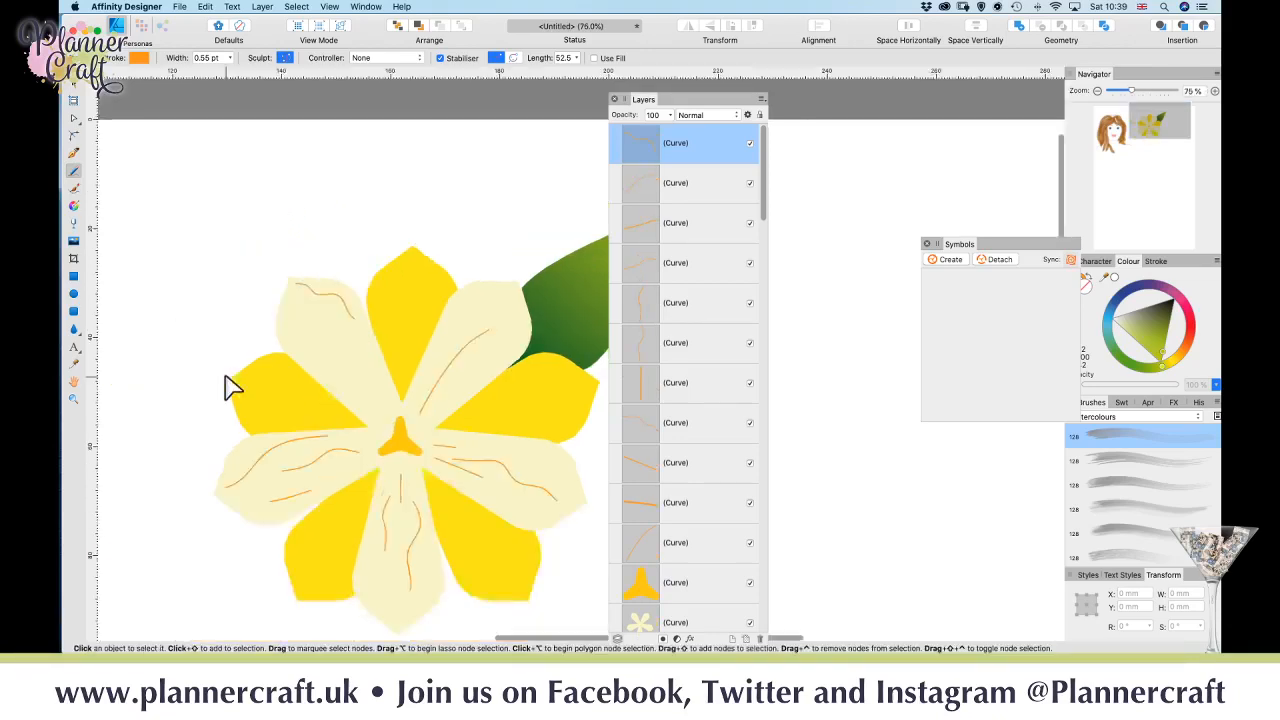
key(space)
drag(575, 400, 394, 446)
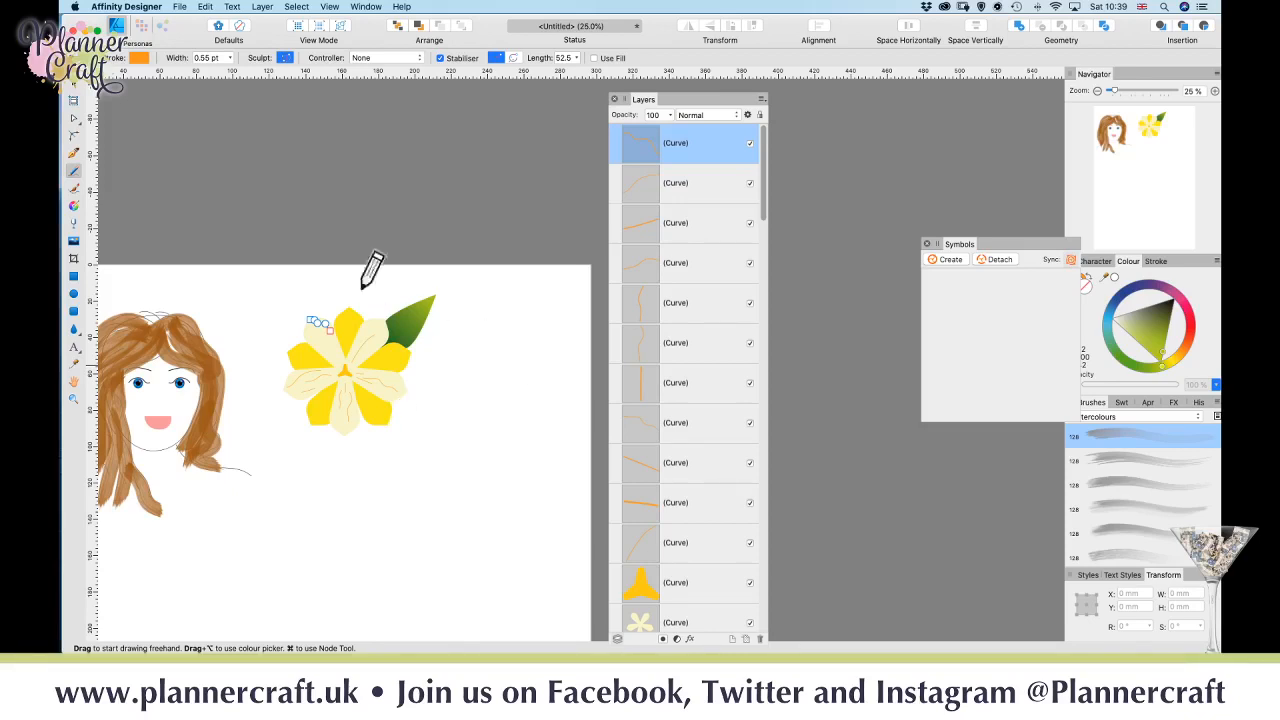
click(74, 188)
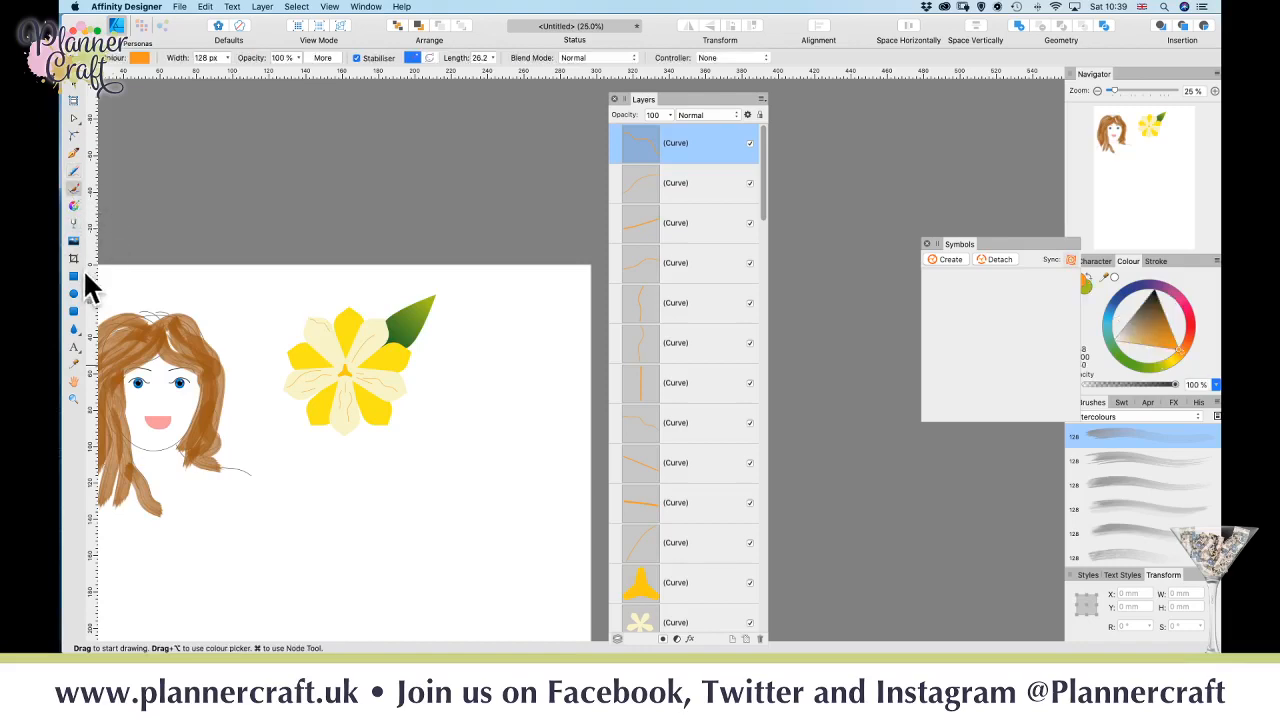
key(super+plus)
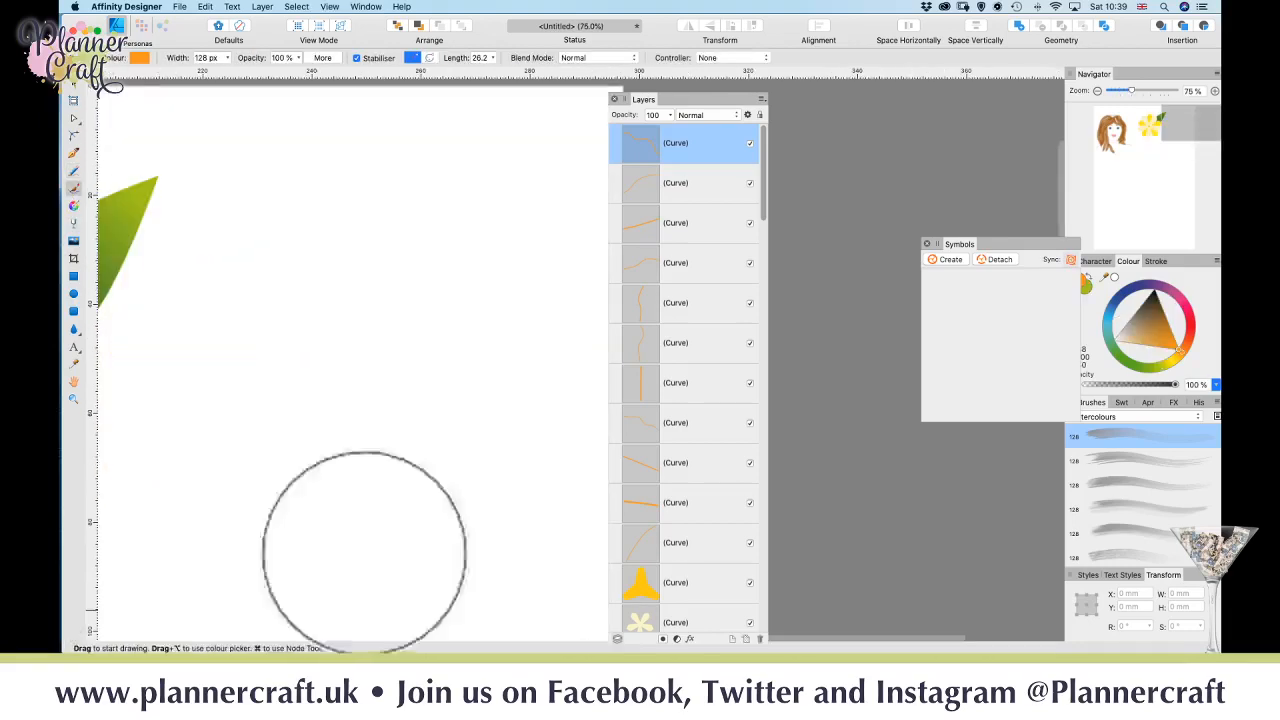
drag(266, 391, 385, 492)
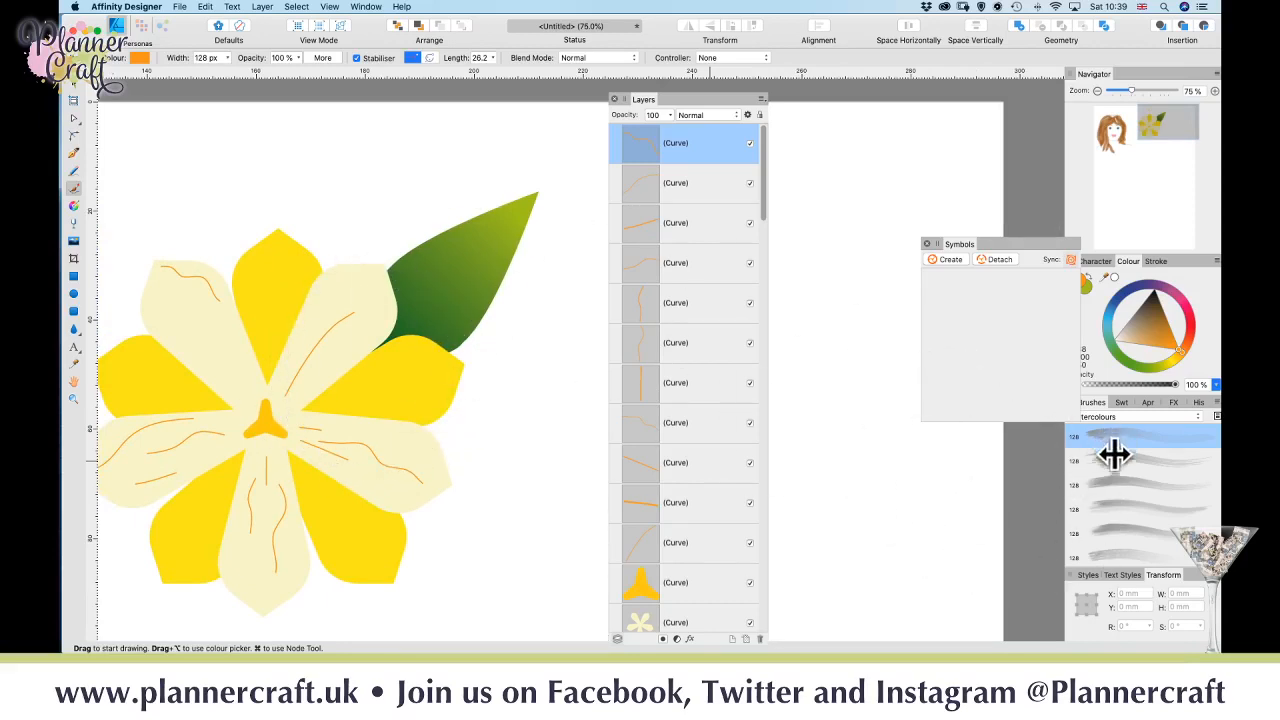
- Open the Markers brushes, reduce the brush width to 34.9 px and try an orange stroke along the upper-right cream petal's edge
click(1120, 418)
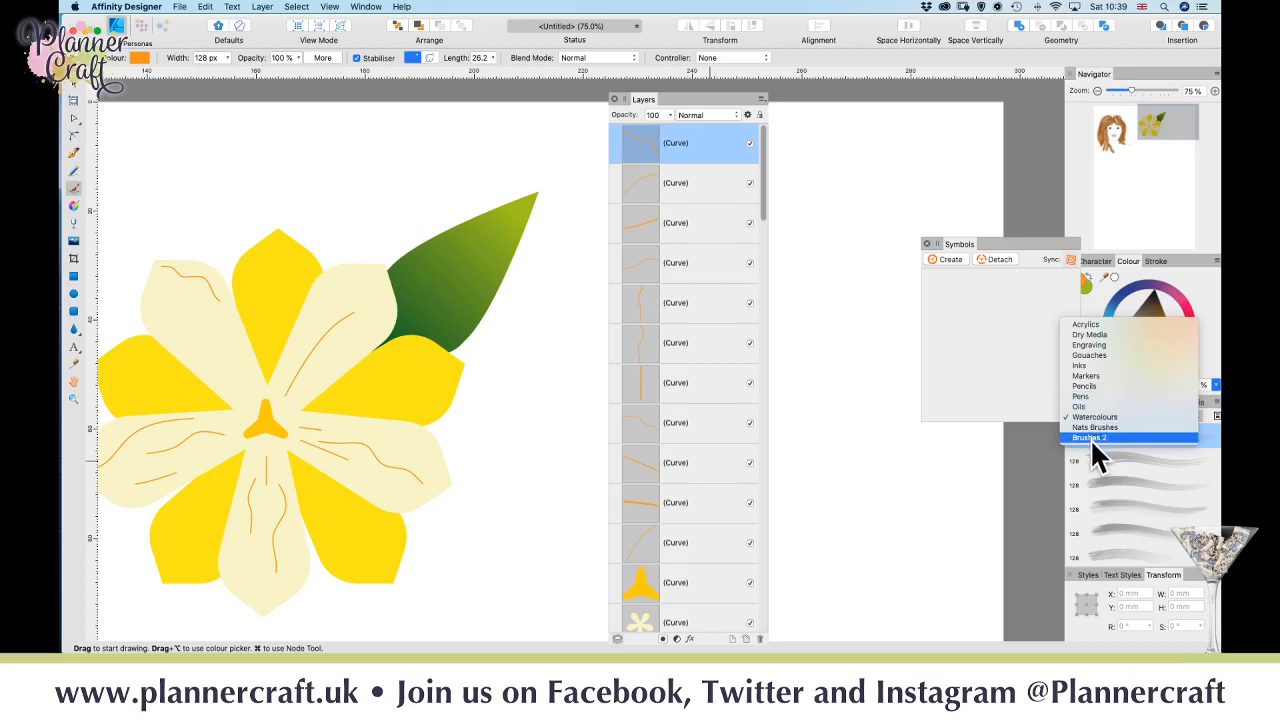
click(1091, 377)
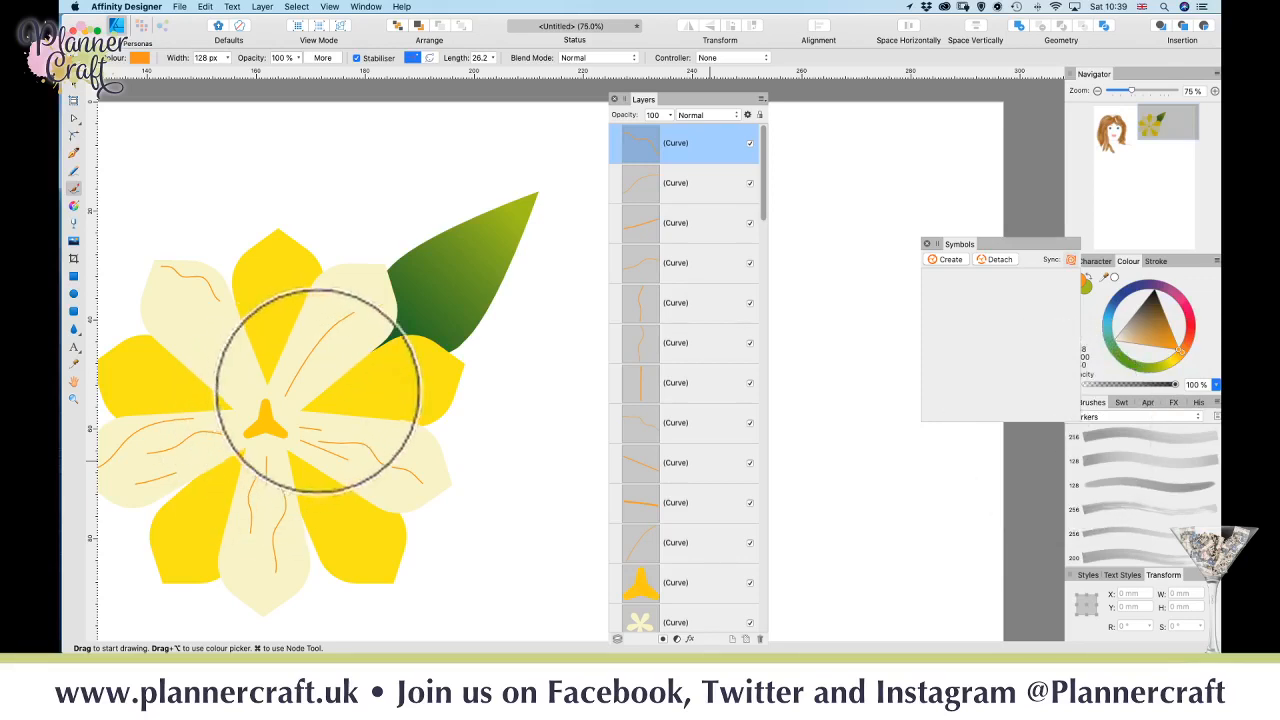
key(bracketleft)
key(bracketleft)
key(bracketleft)
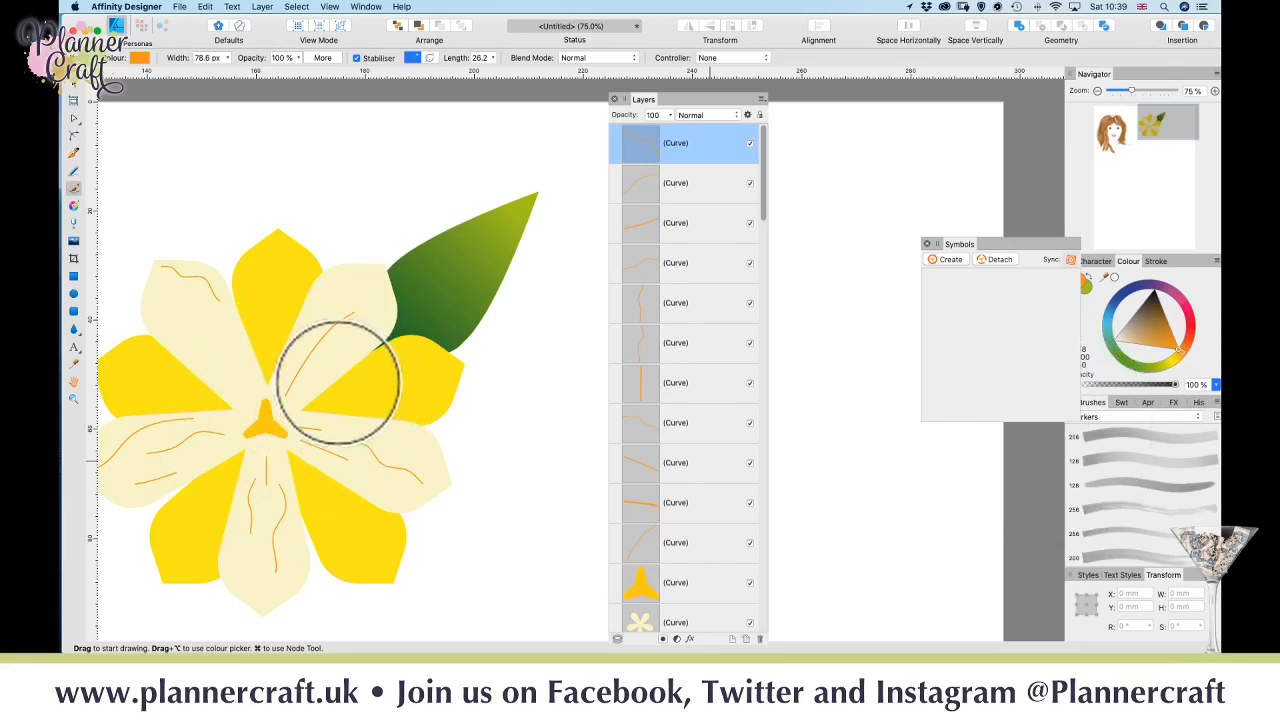
key(bracketleft)
key(bracketleft)
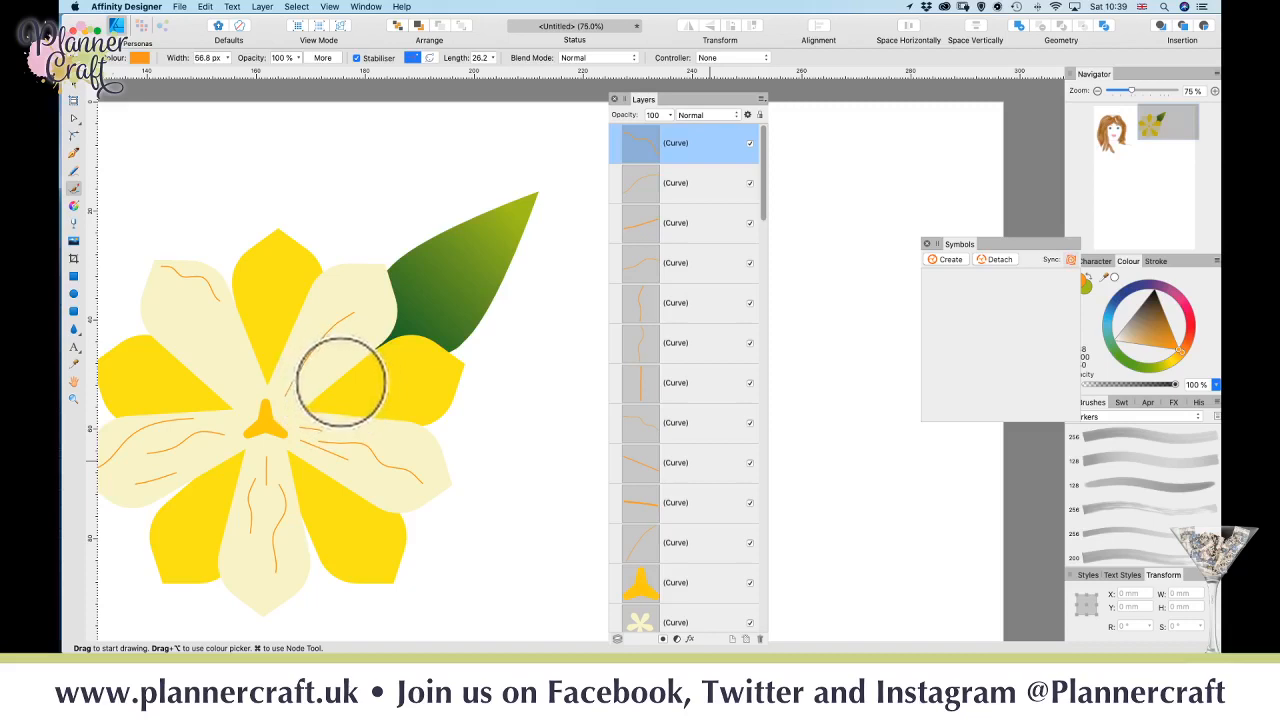
key(bracketleft)
key(bracketleft)
key(bracketleft)
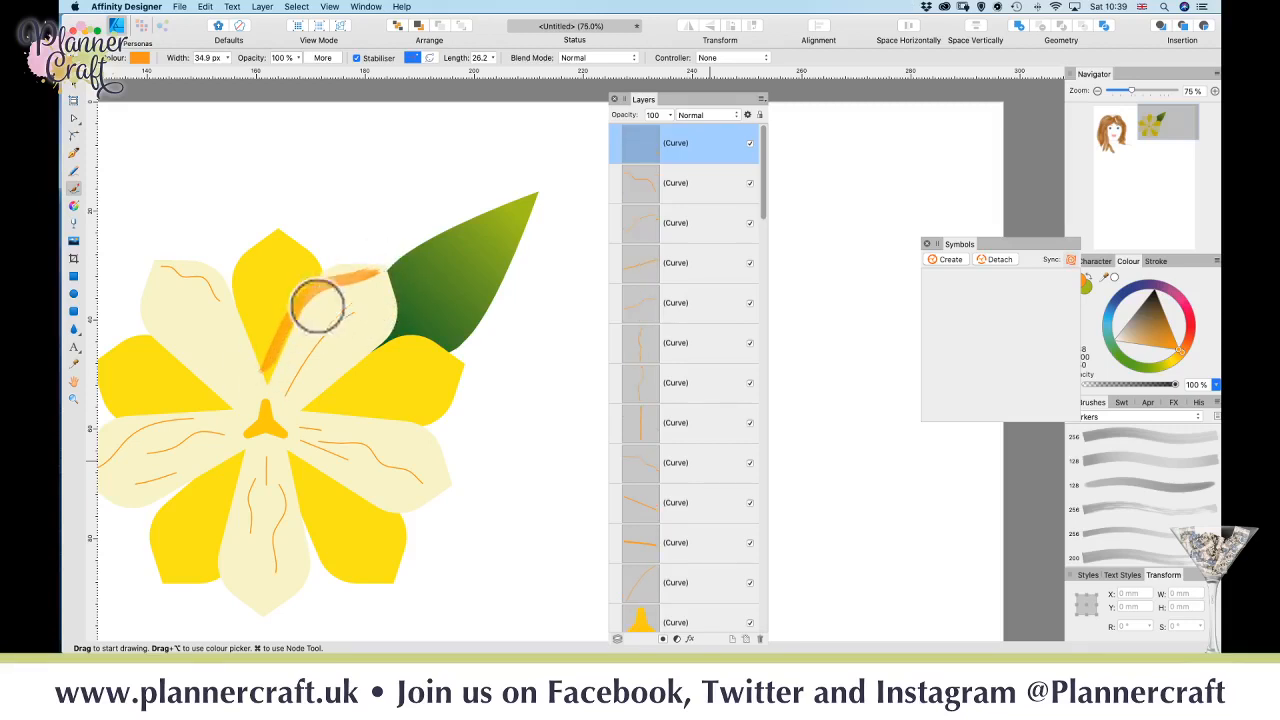
key(super+z)
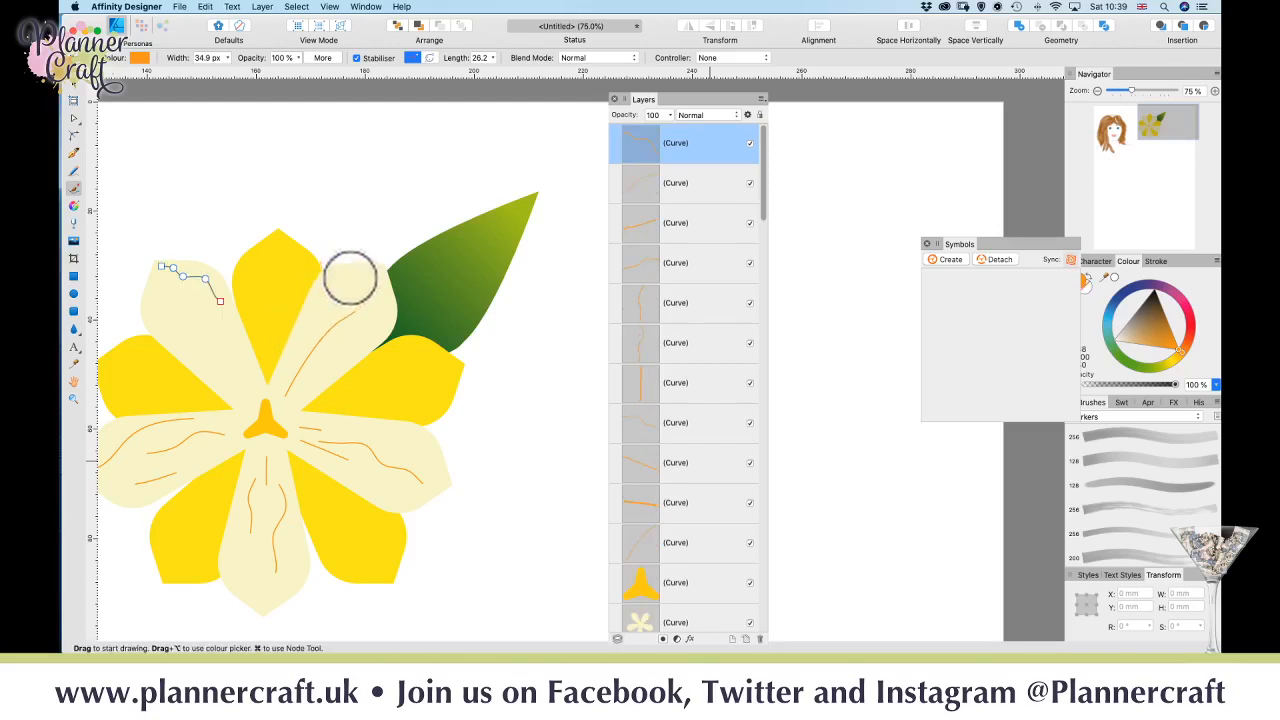
- Try a wider 46.1 px orange brush stroke along the inner edge of the upper-right cream petal
key(bracketright)
key(bracketright)
key(bracketright)
mouse_move(380, 260)
mouse_down()
mouse_move(309, 288)
mouse_move(260, 400)
mouse_up()
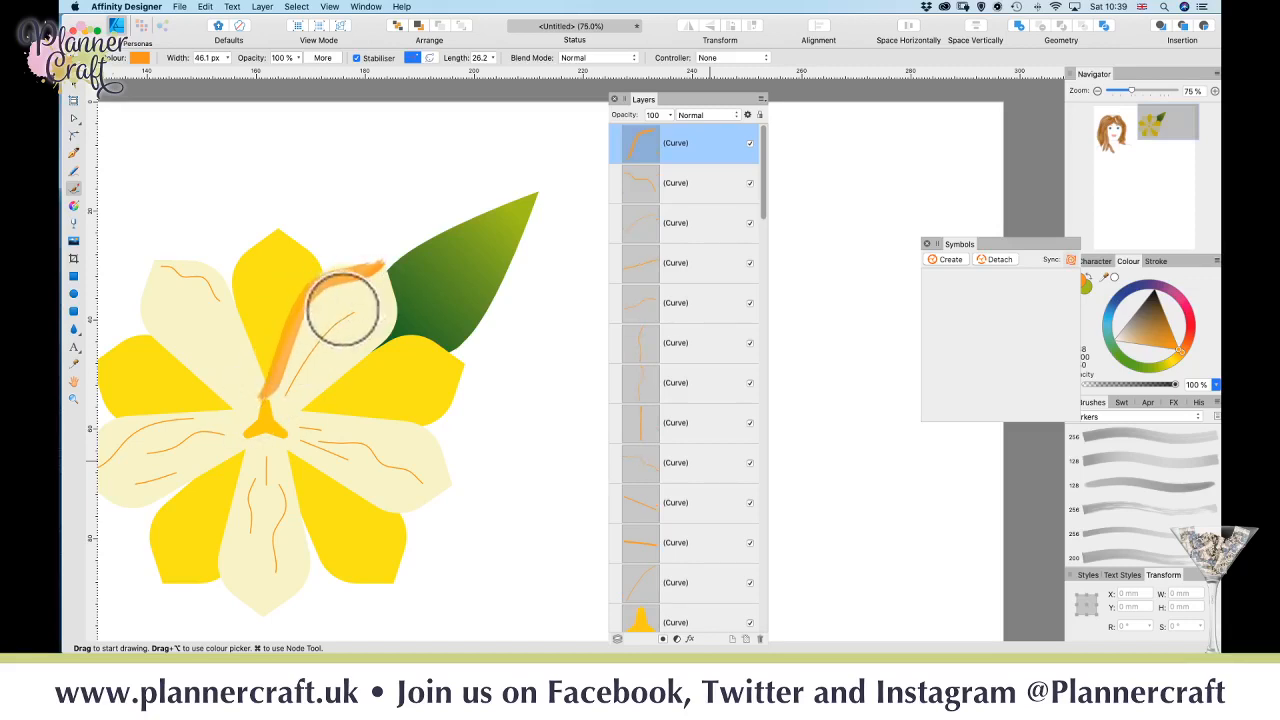
key(super+z)
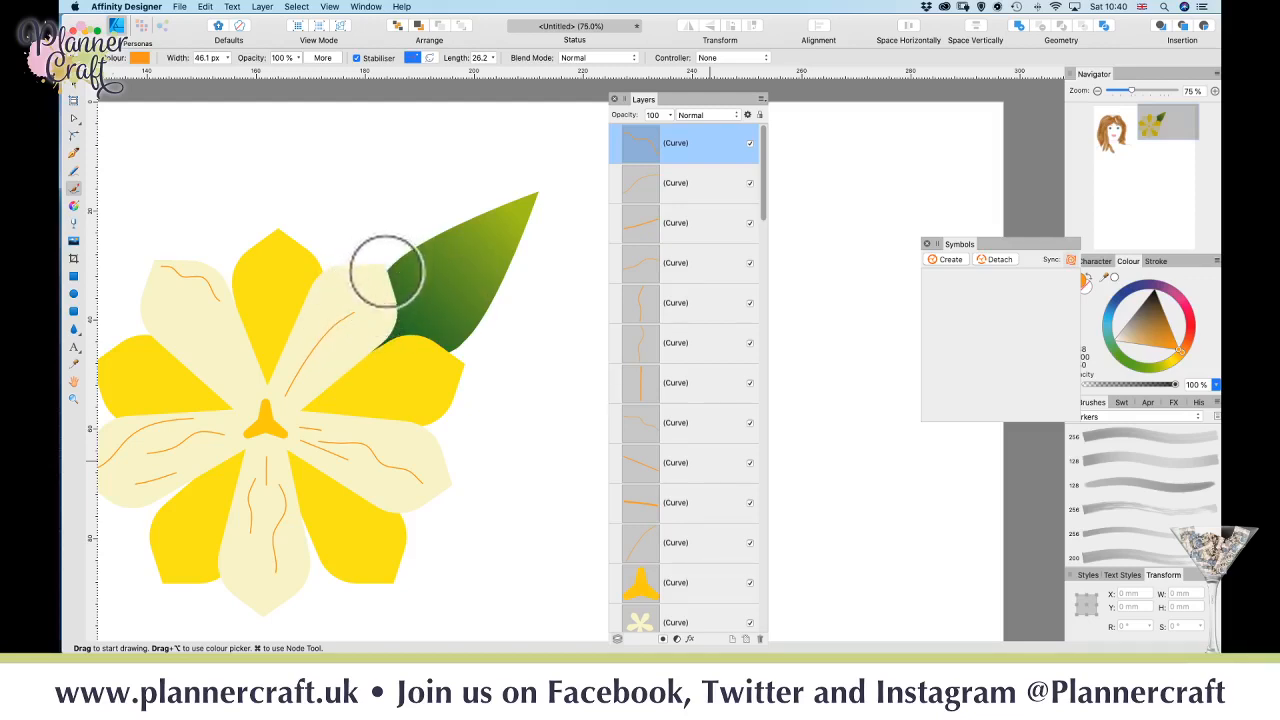
- Look through the Inks brushes, switch to Acrylics and try a 46.1 px orange stroke along the upper-right cream petal
click(1133, 418)
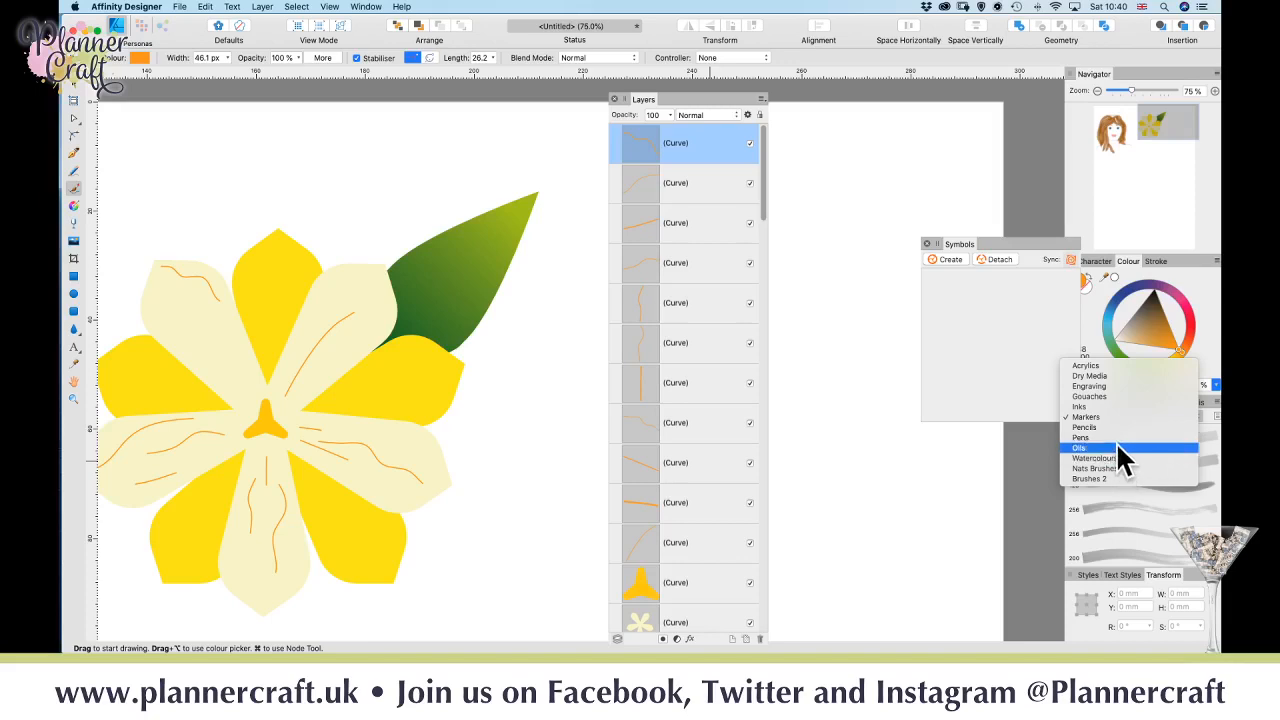
click(1121, 417)
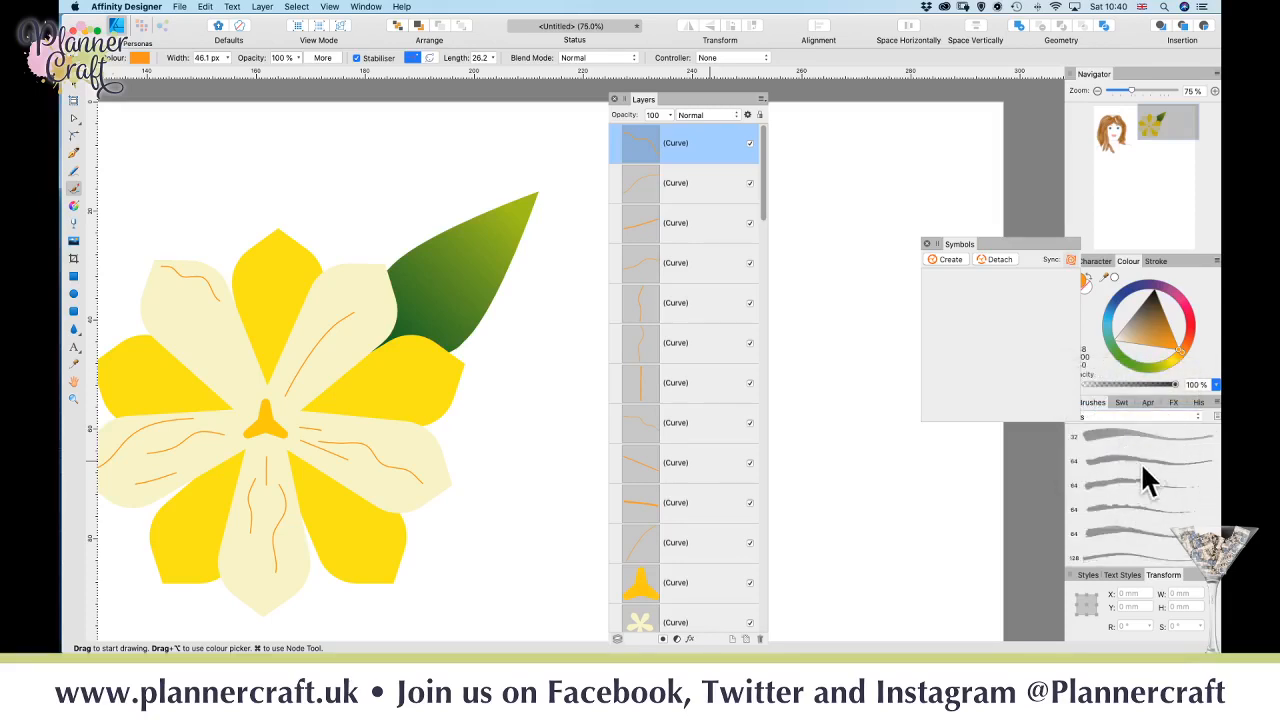
click(1137, 417)
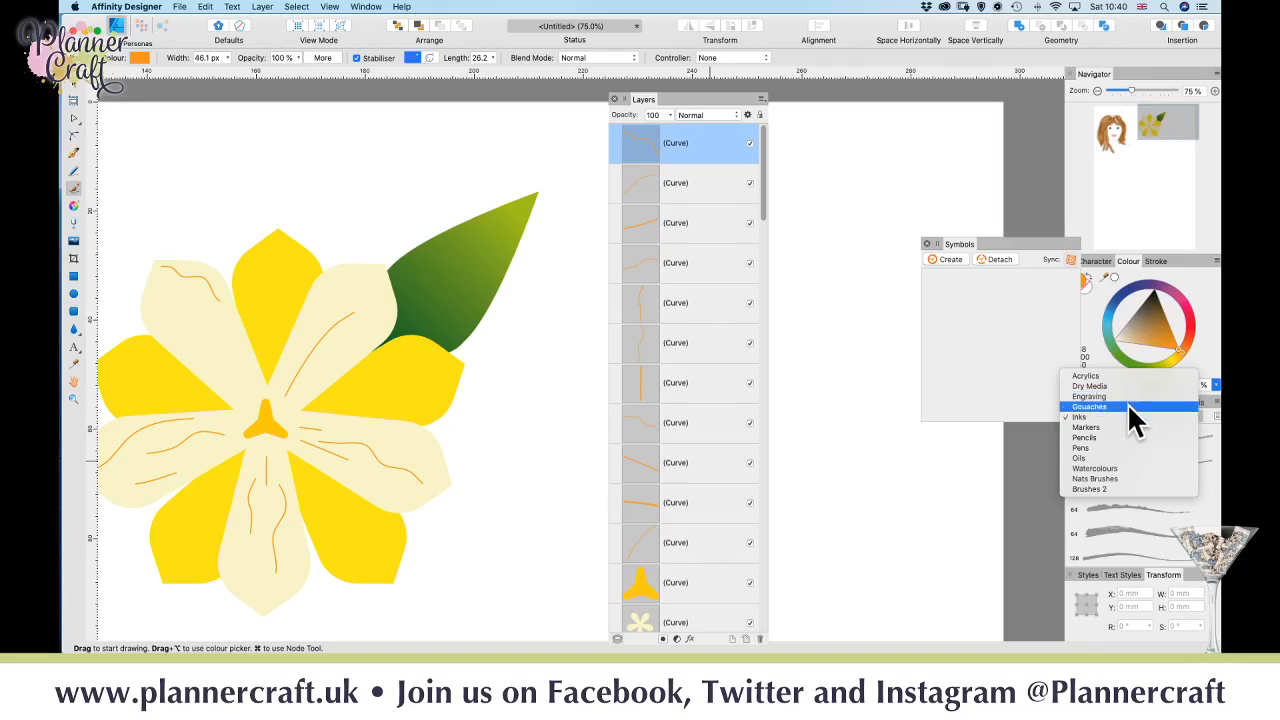
click(1127, 375)
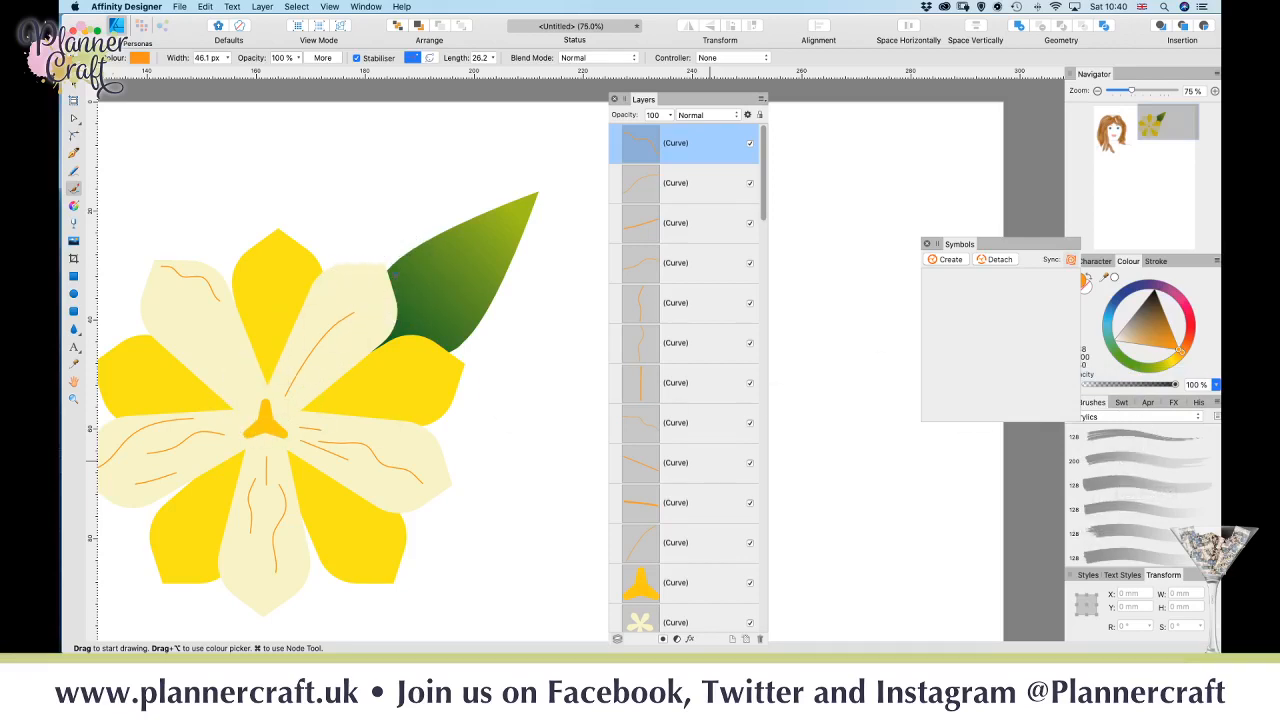
mouse_move(400, 272)
mouse_down()
mouse_move(338, 277)
mouse_move(283, 323)
mouse_move(270, 390)
mouse_up()
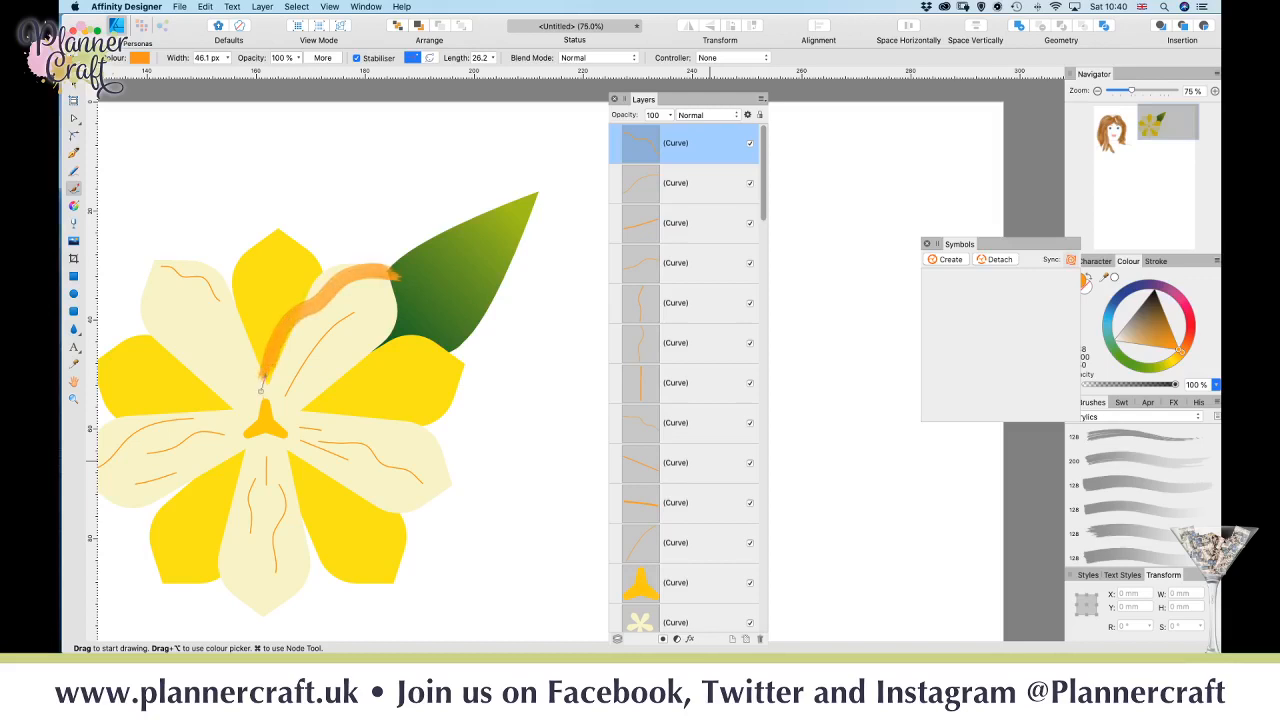
key(super+z)
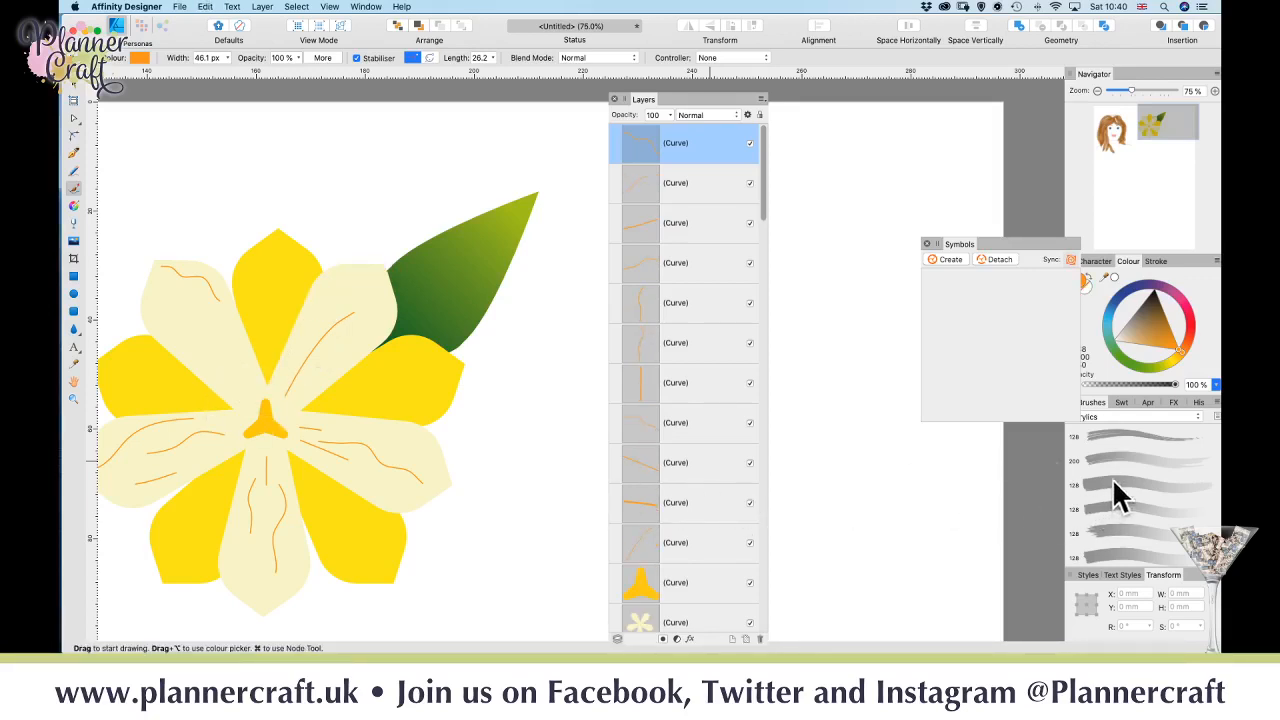
- Try the third Acrylics brush at 128 px with an orange stroke across the upper-right cream petal
click(1112, 484)
mouse_move(351, 281)
mouse_down()
mouse_move(320, 276)
mouse_move(292, 301)
mouse_move(262, 383)
mouse_move(234, 395)
mouse_up()
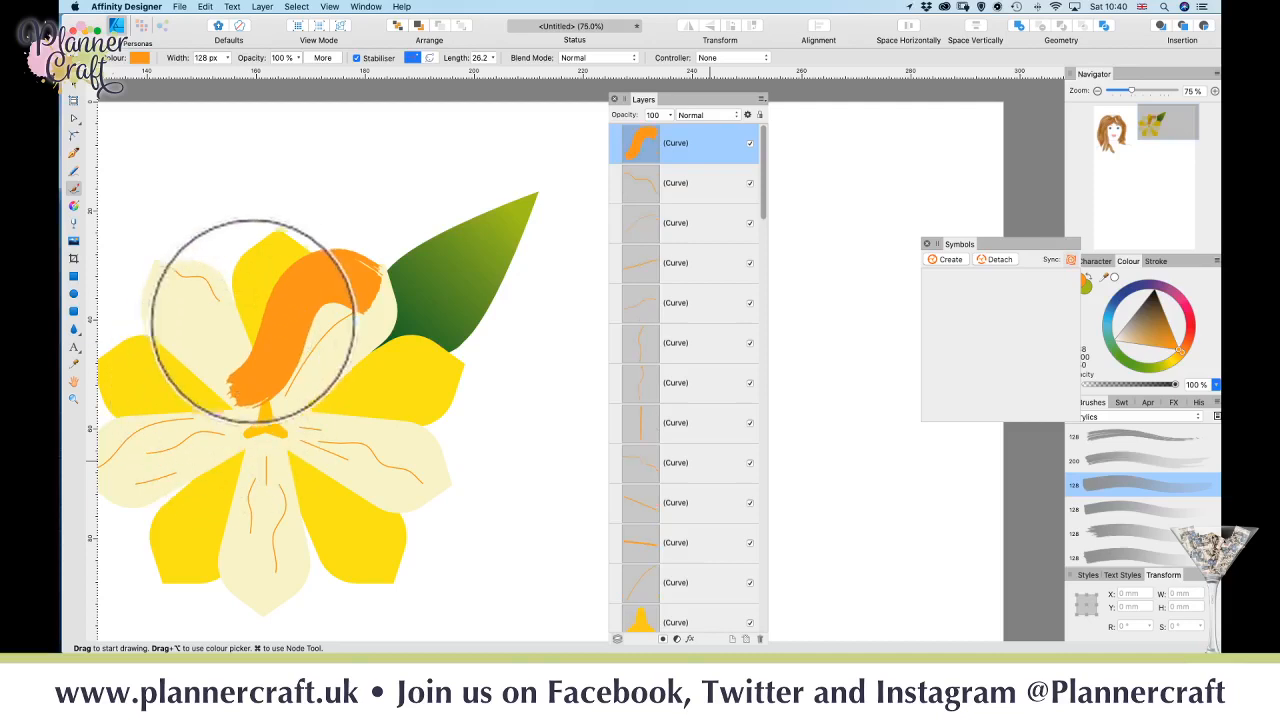
key(super+z)
- Switch to the Pens brushes and try the second one, 24 px wide, along the upper-right cream petal's edge
click(1096, 414)
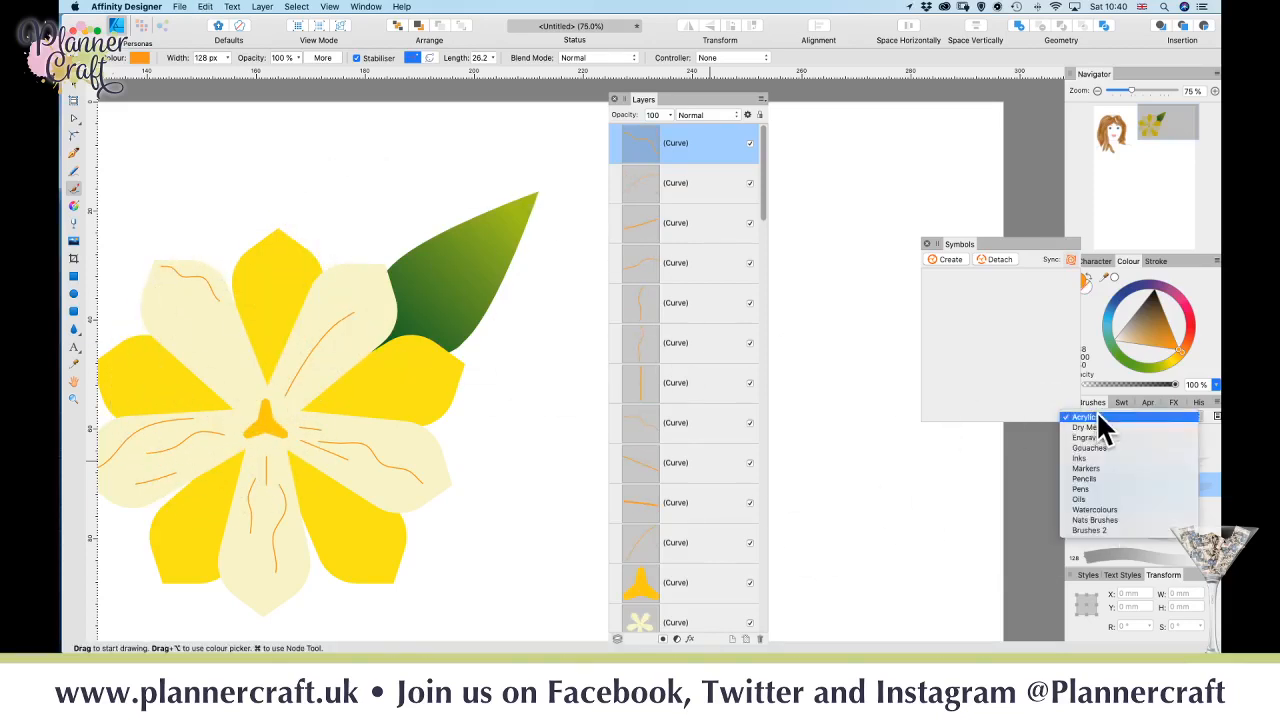
click(1105, 488)
click(1147, 462)
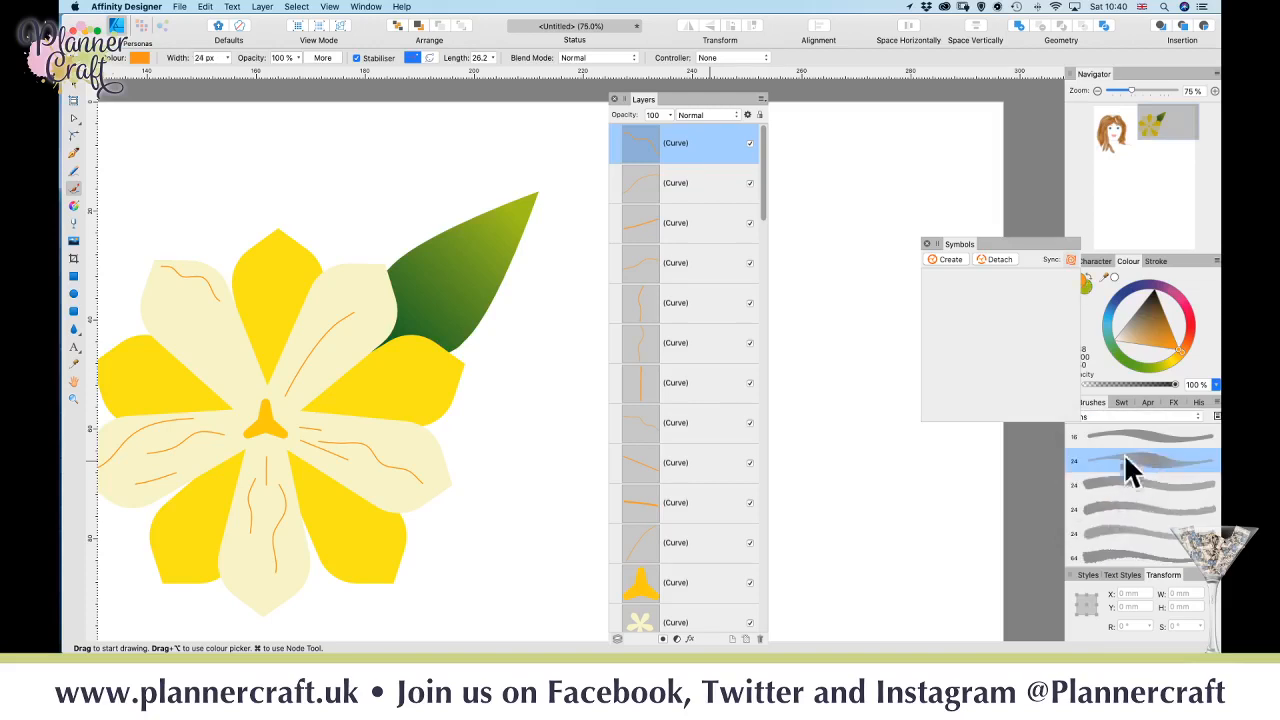
mouse_move(394, 260)
mouse_down()
mouse_move(350, 266)
mouse_move(312, 322)
mouse_up()
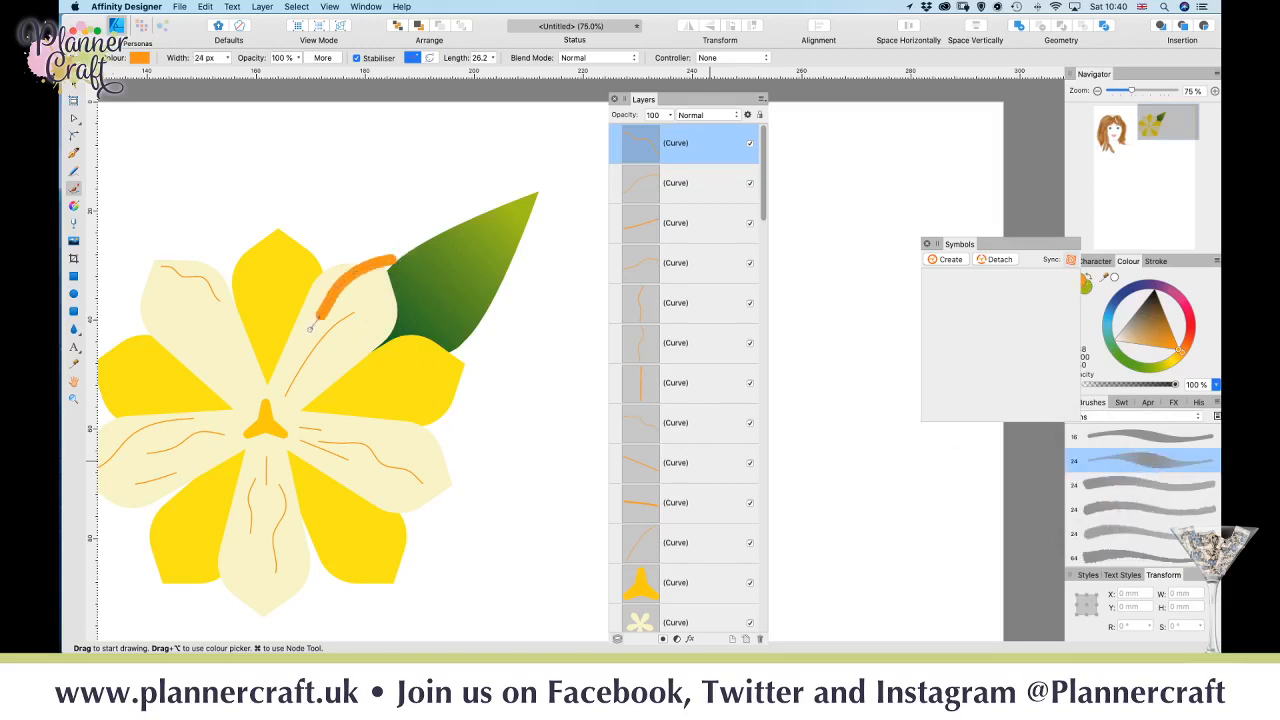
key(super+z)
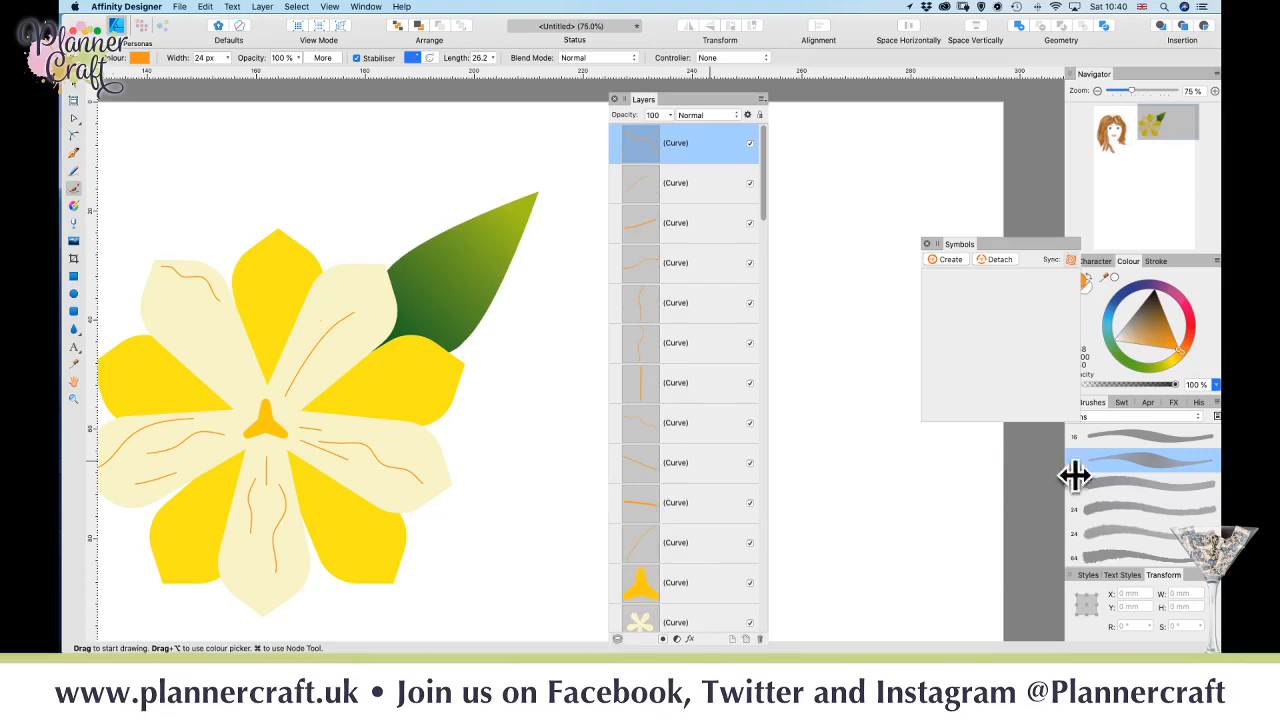
- Choose the fourth Pens brush, 24 px wide, and try a short orange stroke along the upper-right cream petal's tip
click(1117, 509)
scroll(450, 292, up, 1)
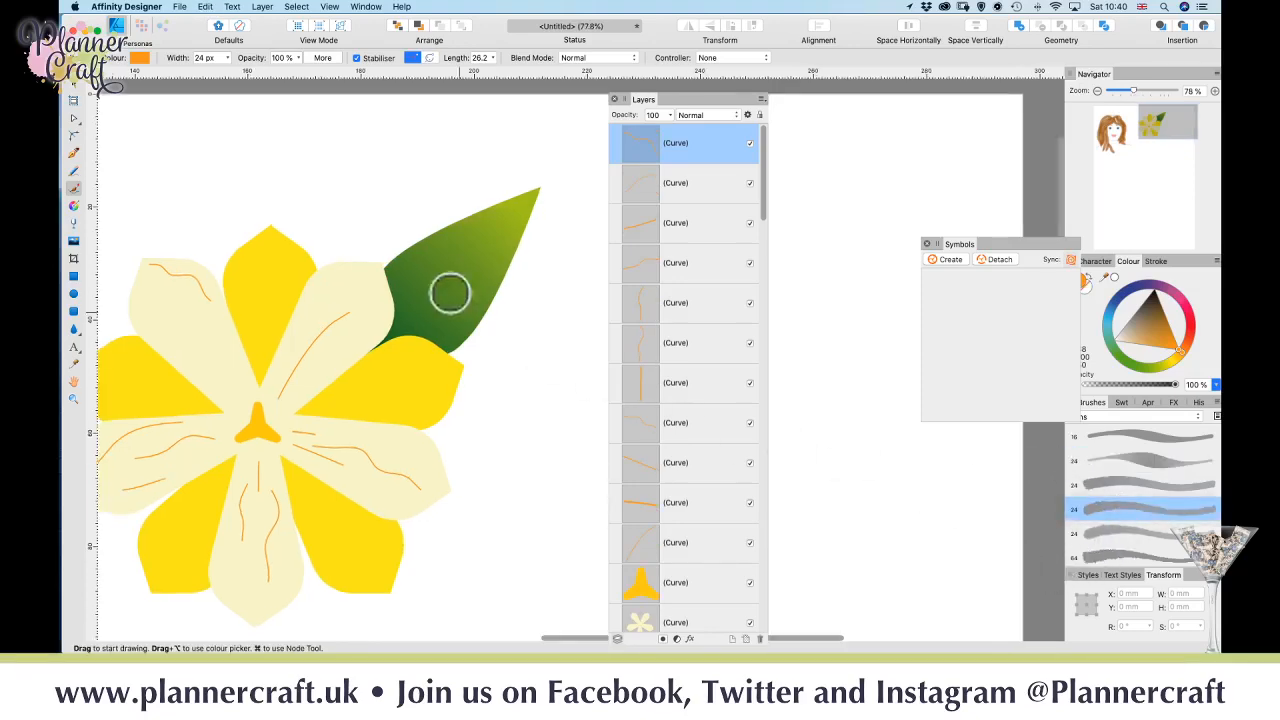
scroll(450, 293, down, 2)
scroll(309, 206, right, 6)
key(space)
drag(330, 400, 631, 620)
drag(454, 266, 555, 459)
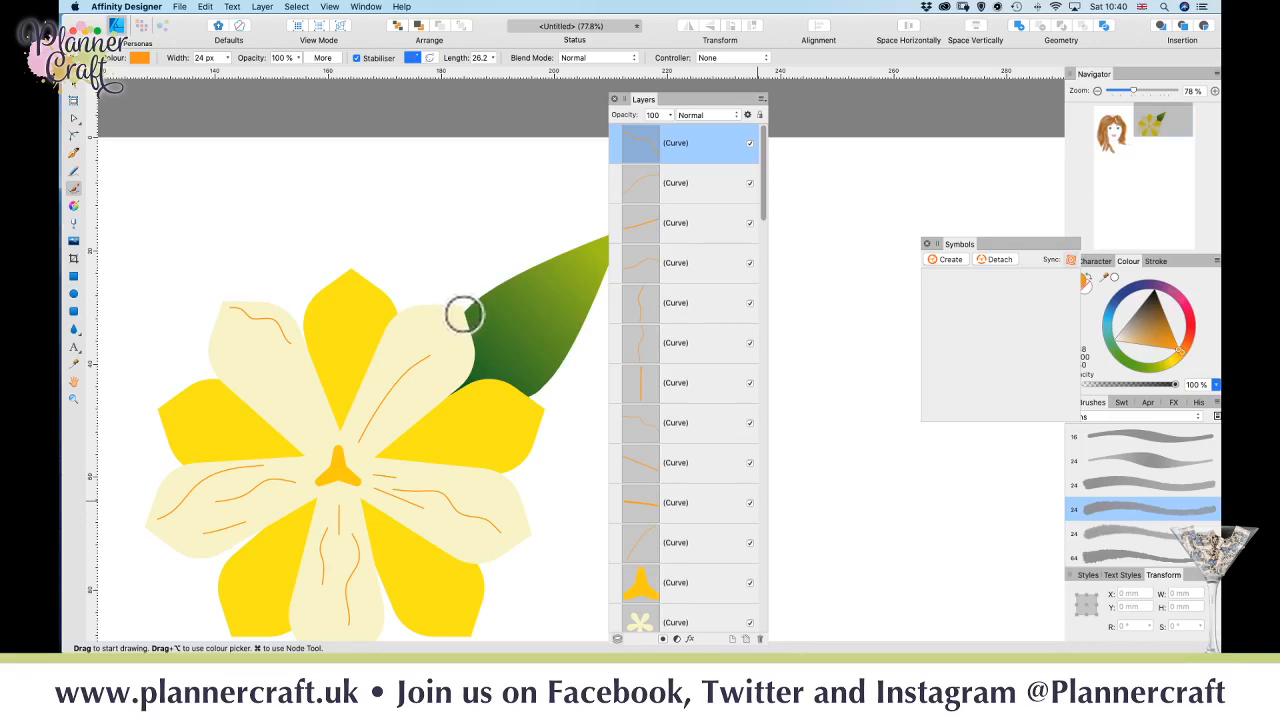
drag(465, 313, 428, 311)
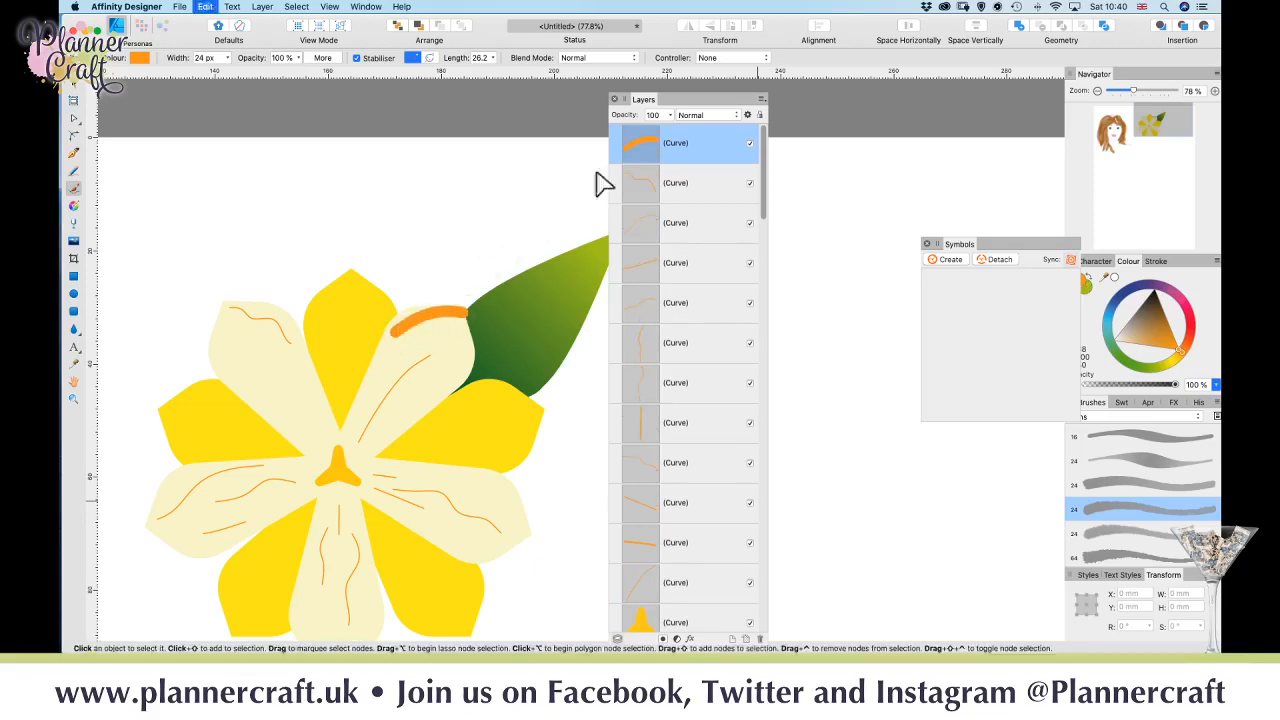
key(super+z)
- Set the brush controller to Pressure so the stroke width follows pen pressure
click(615, 57)
click(615, 57)
click(706, 57)
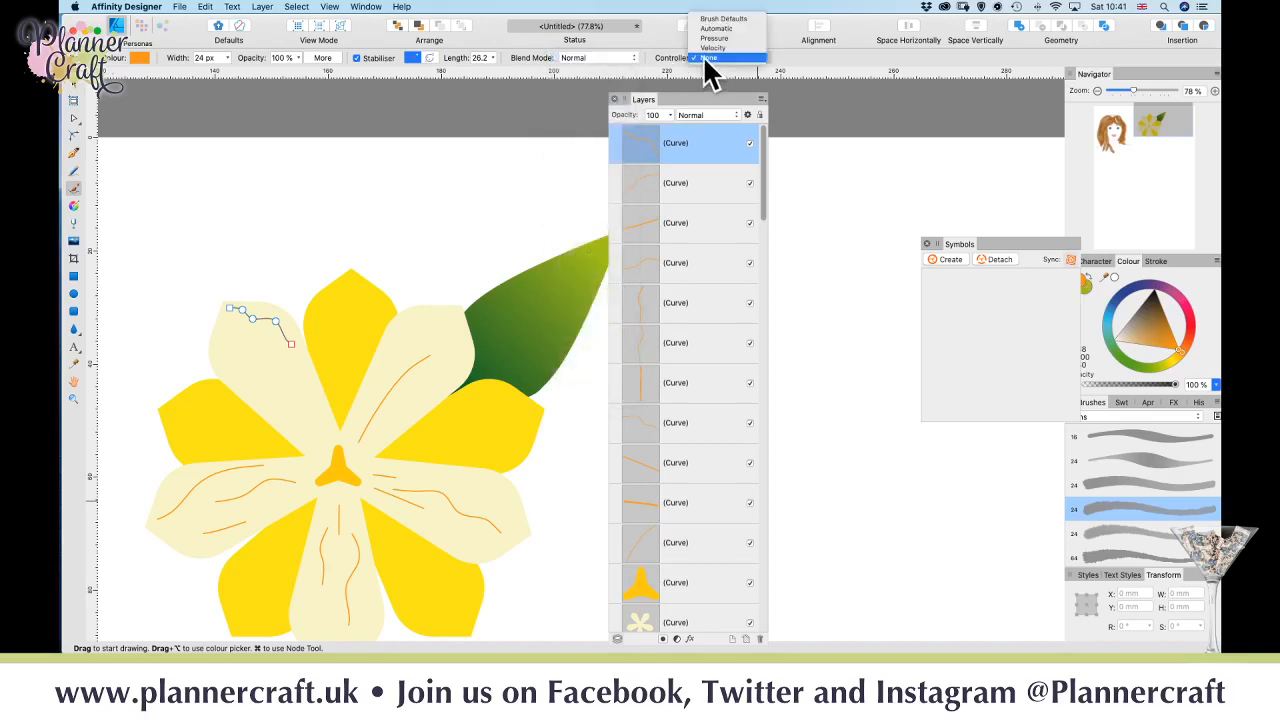
click(714, 39)
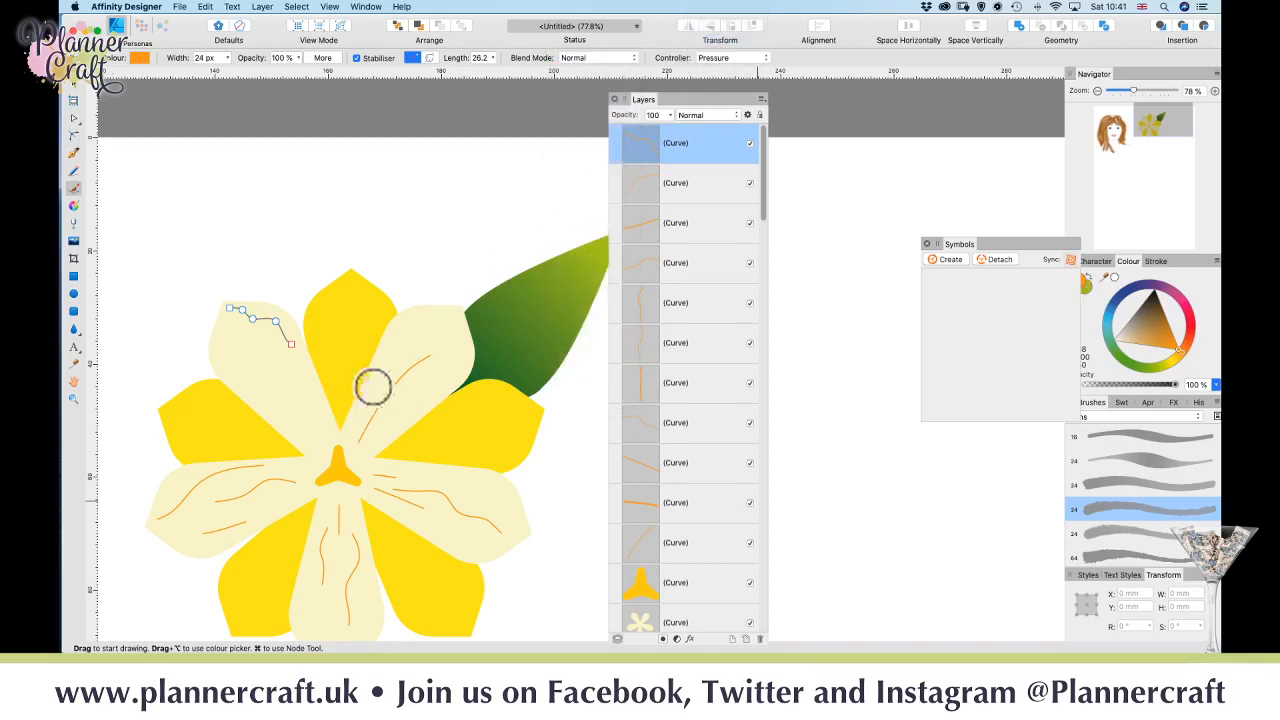
- Paint overlapping orange pressure-sensitive strokes along the inner edge of the upper-right cream petal, from its tip to the flower's centre
drag(475, 312, 469, 306)
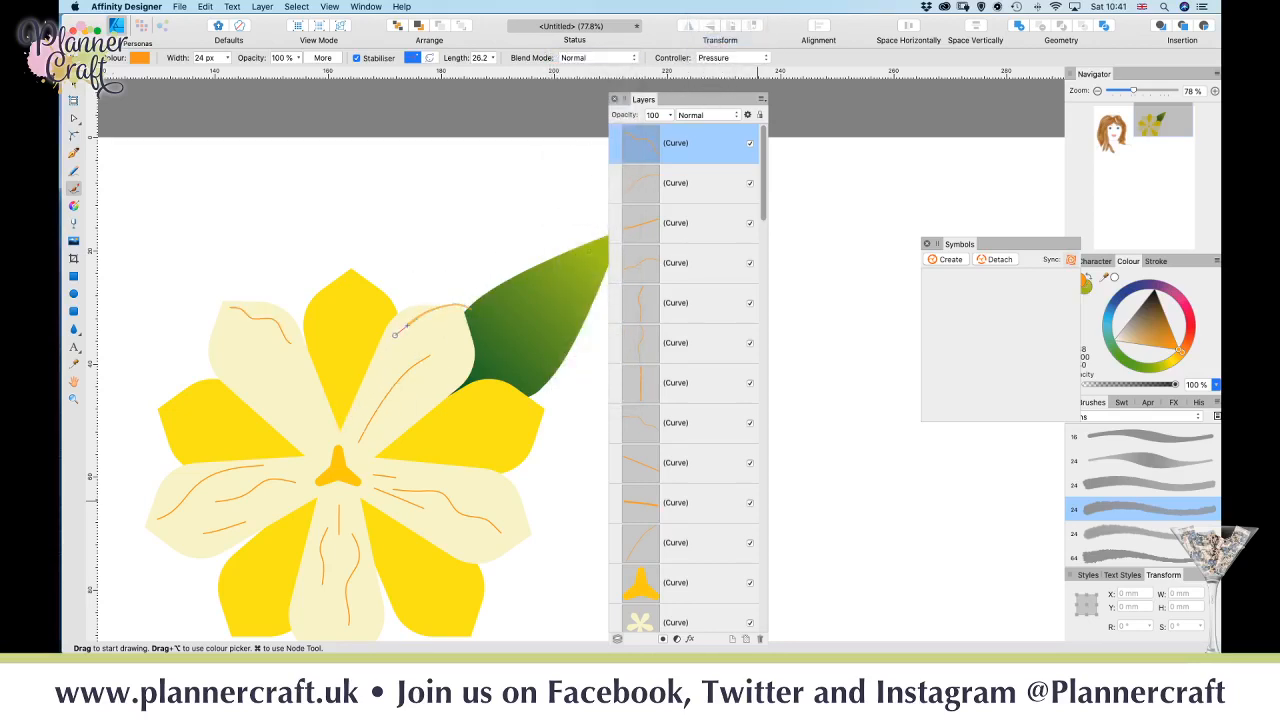
drag(338, 435, 325, 452)
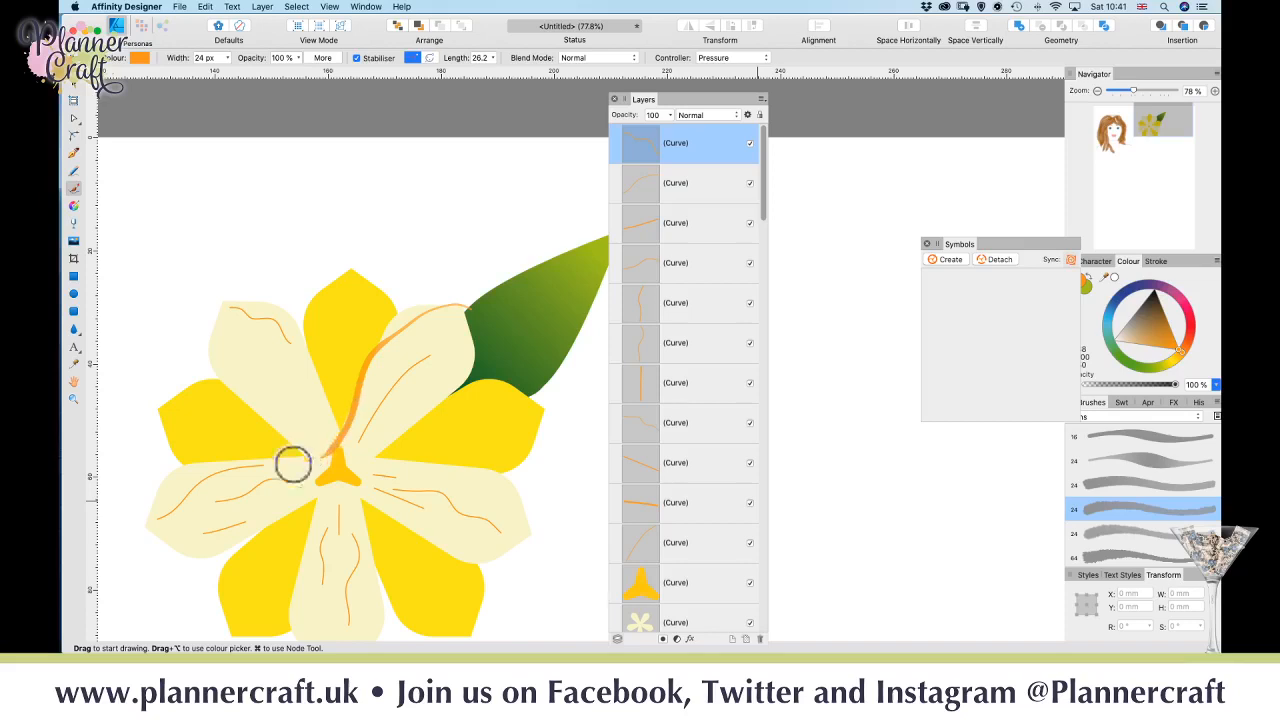
drag(451, 303, 425, 302)
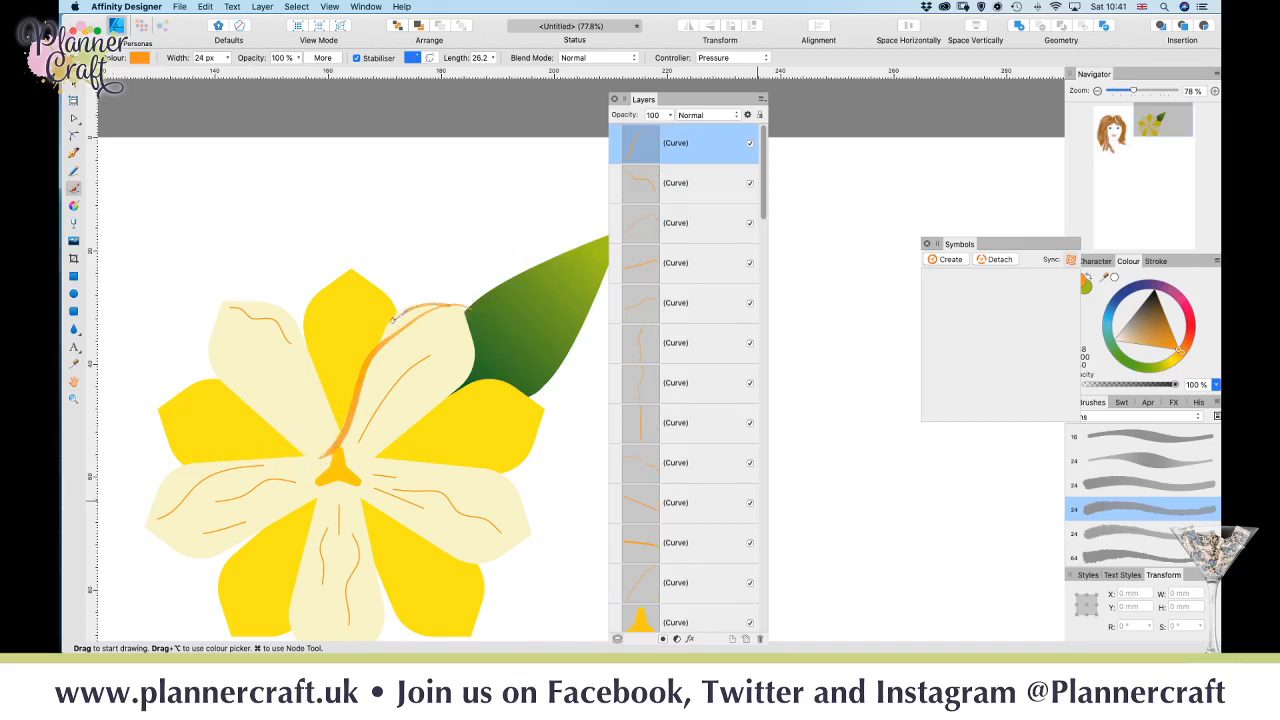
drag(352, 386, 346, 405)
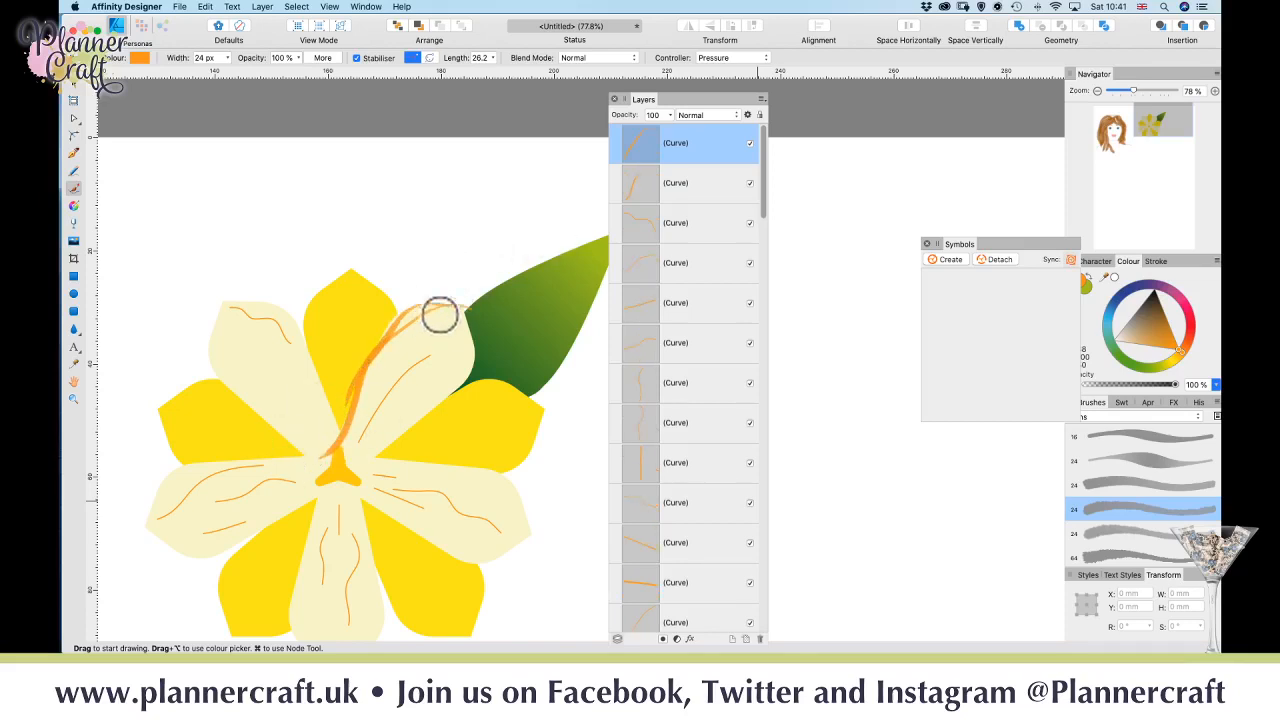
drag(437, 311, 416, 311)
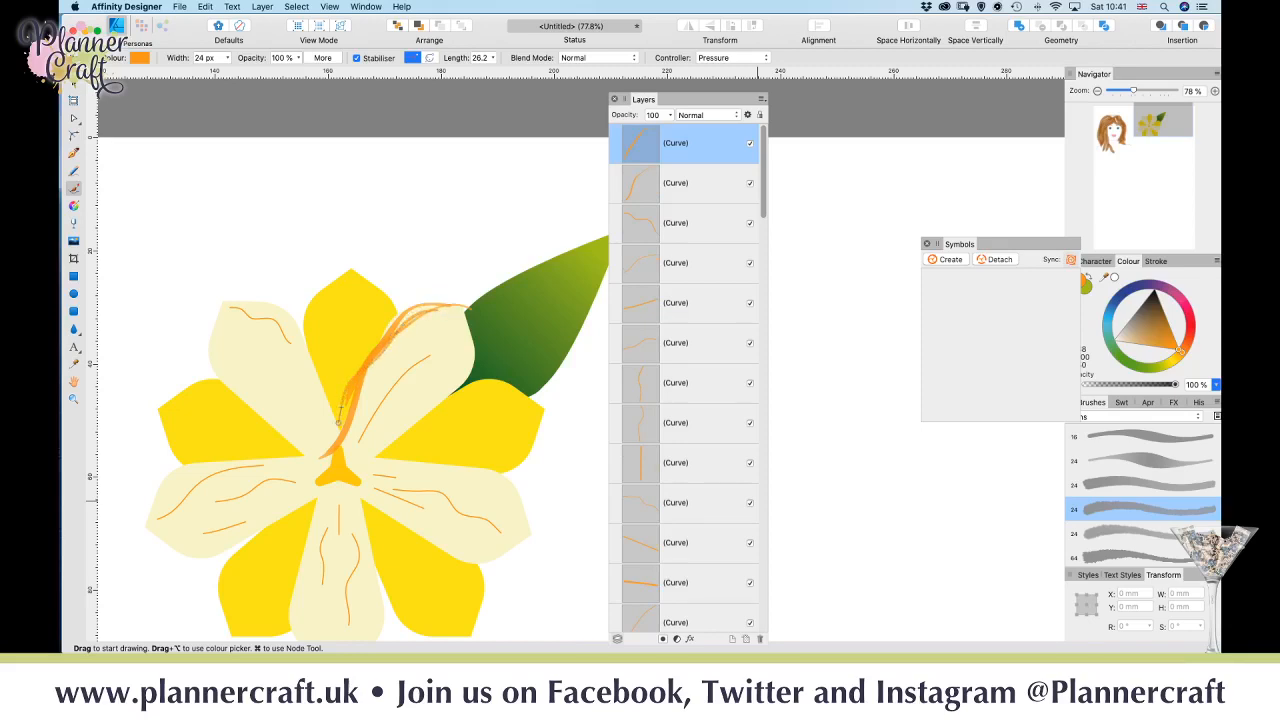
mouse_move(339, 421)
mouse_down()
mouse_move(446, 296)
mouse_move(389, 326)
mouse_move(349, 404)
mouse_up()
- Paint overlapping orange strokes along the leaf-side edge of the upper-right cream petal
drag(443, 306, 467, 344)
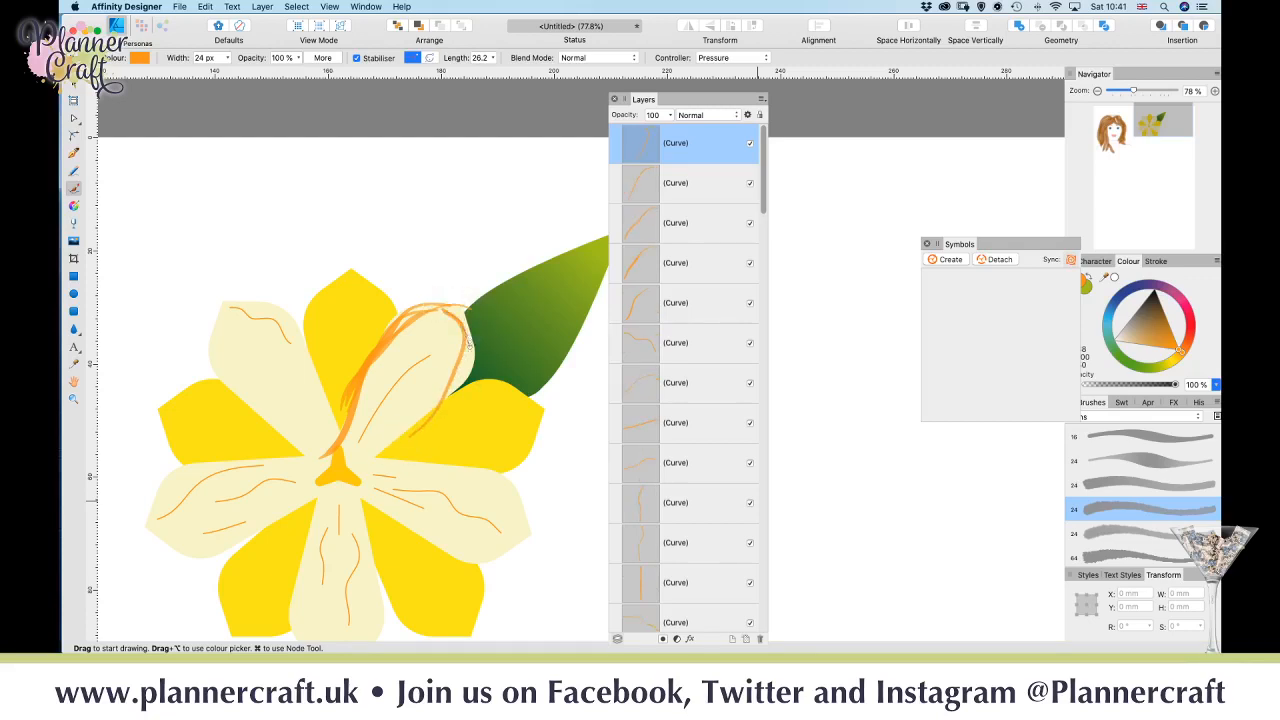
mouse_move(443, 396)
mouse_down()
mouse_move(471, 314)
mouse_move(446, 308)
mouse_up()
drag(443, 404, 480, 318)
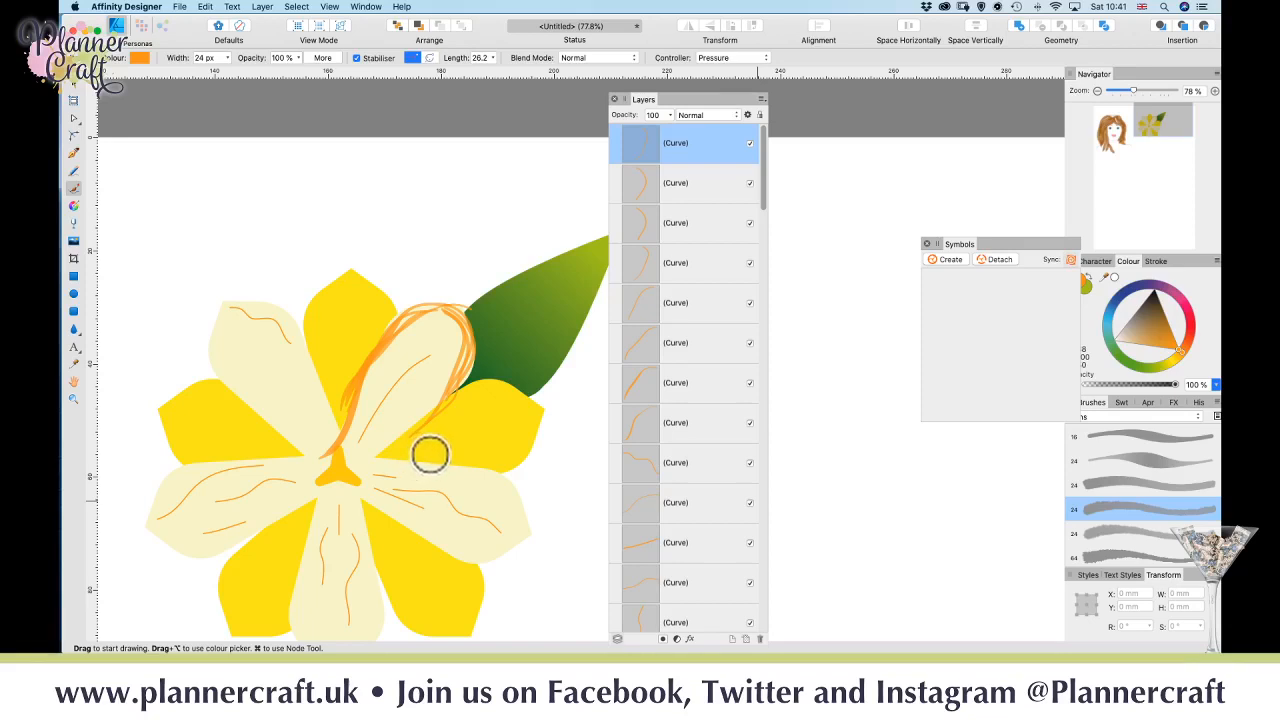
- Select the eight orange edge strokes of the upper-right cream petal and group them
key(v)
click(689, 421)
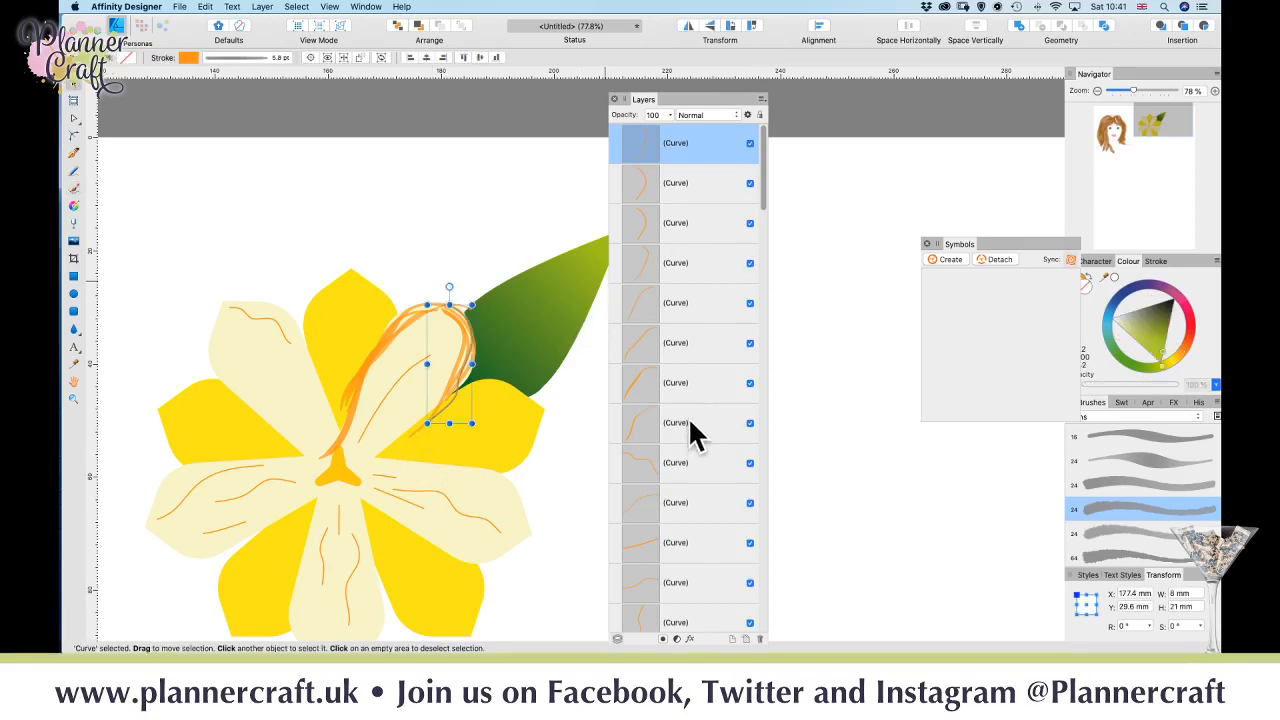
shift+click(693, 424)
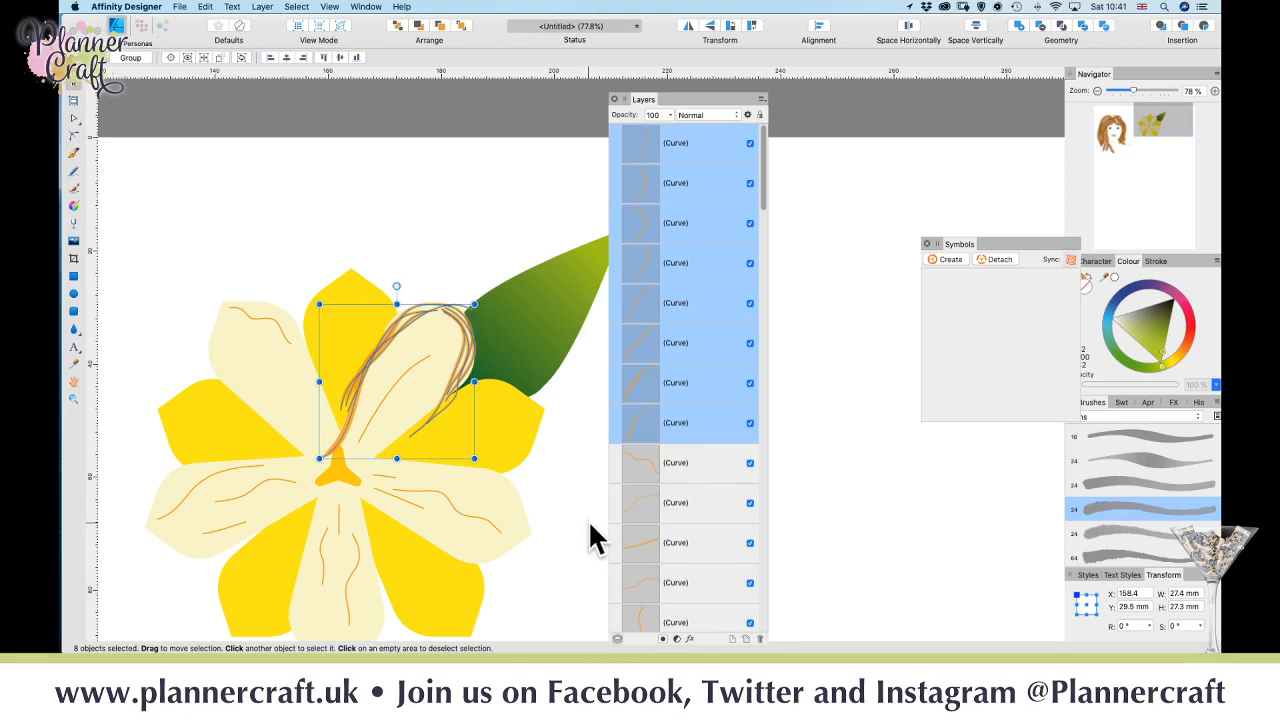
key(super+g)
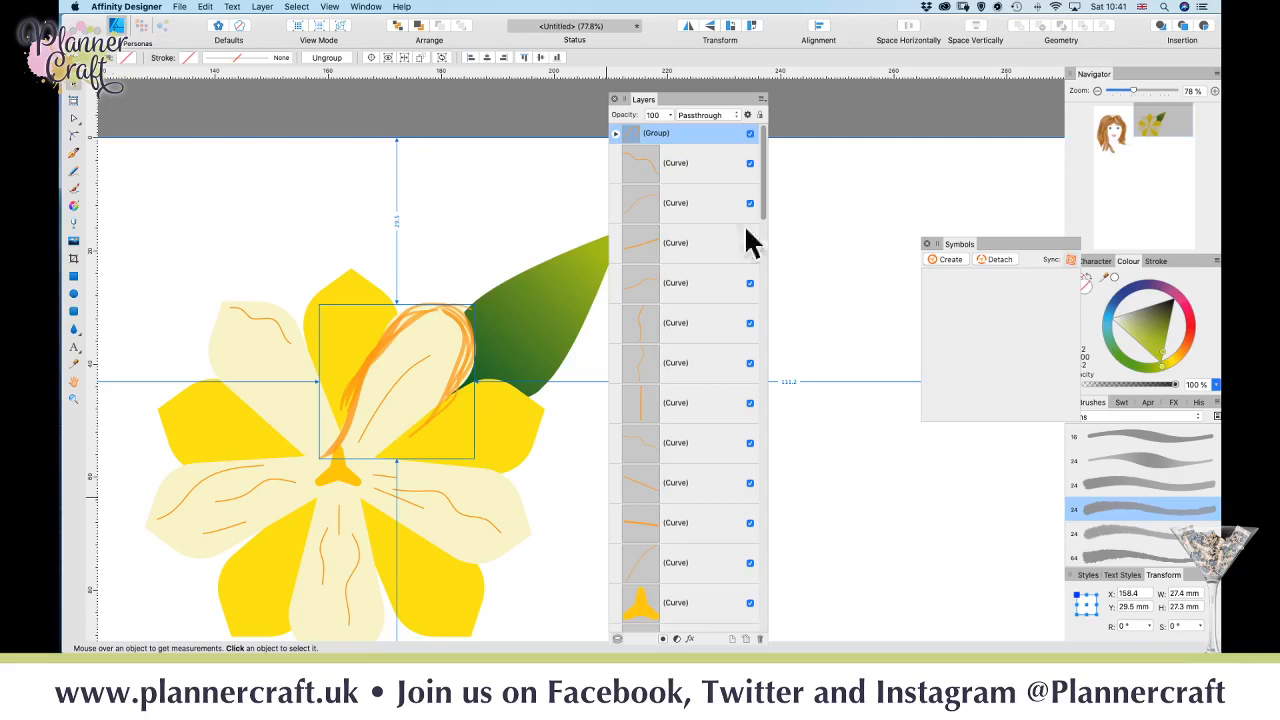
- Delete all the ungrouped orange vein and test strokes from the cream petals
click(688, 170)
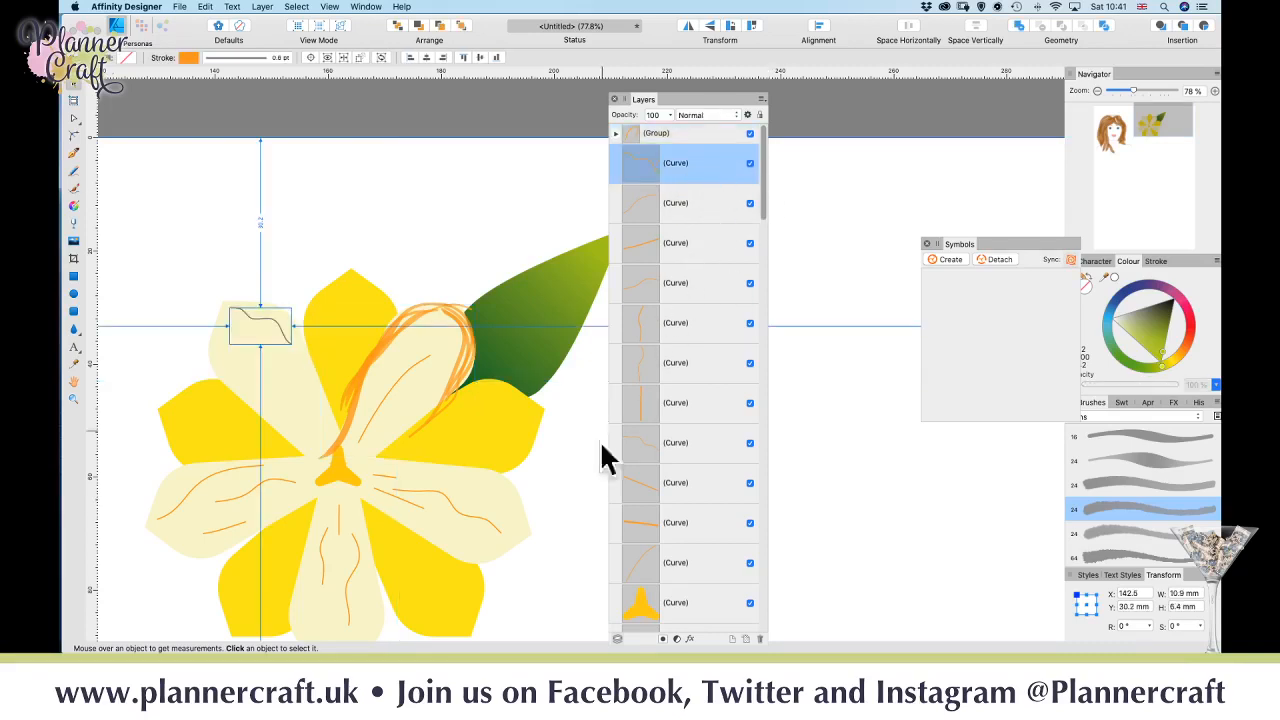
shift+click(675, 560)
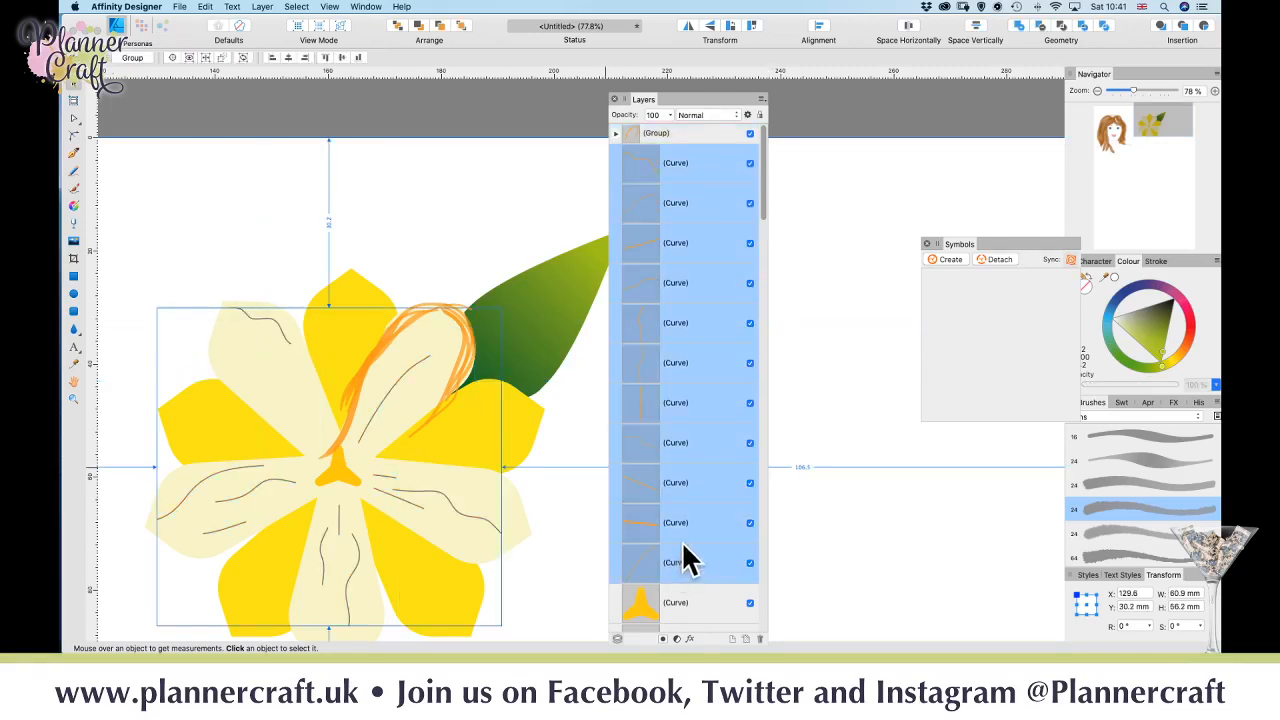
key(Delete)
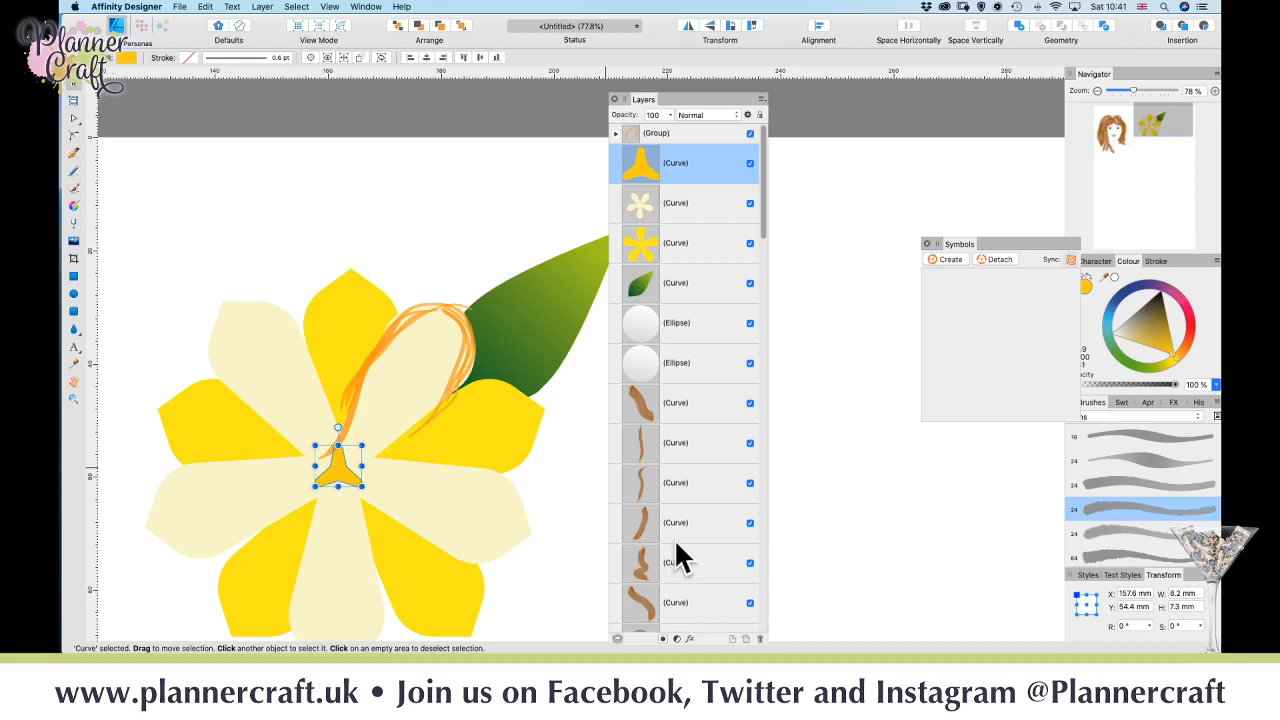
- Try nesting the grouped edge strokes in the cream flower as a mask, and undo it
mouse_move(686, 150)
mouse_down()
mouse_move(697, 210)
mouse_move(674, 195)
mouse_move(640, 210)
mouse_up()
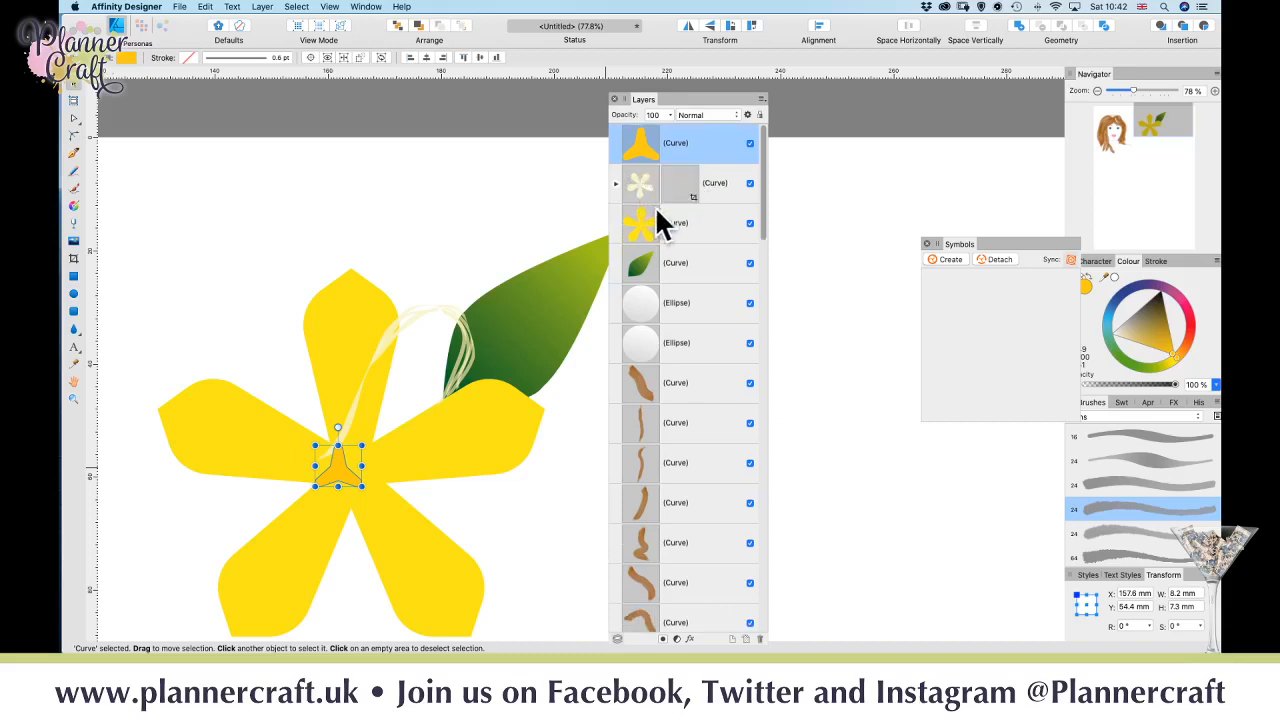
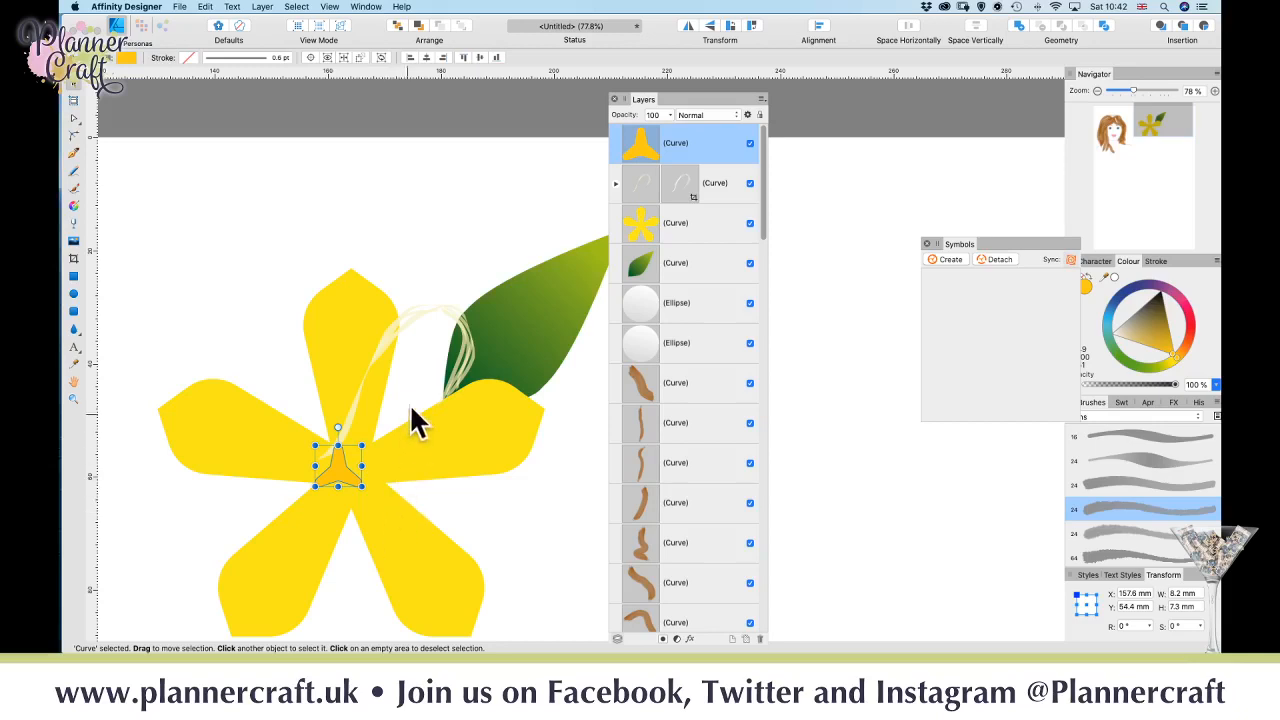
key(super+z)
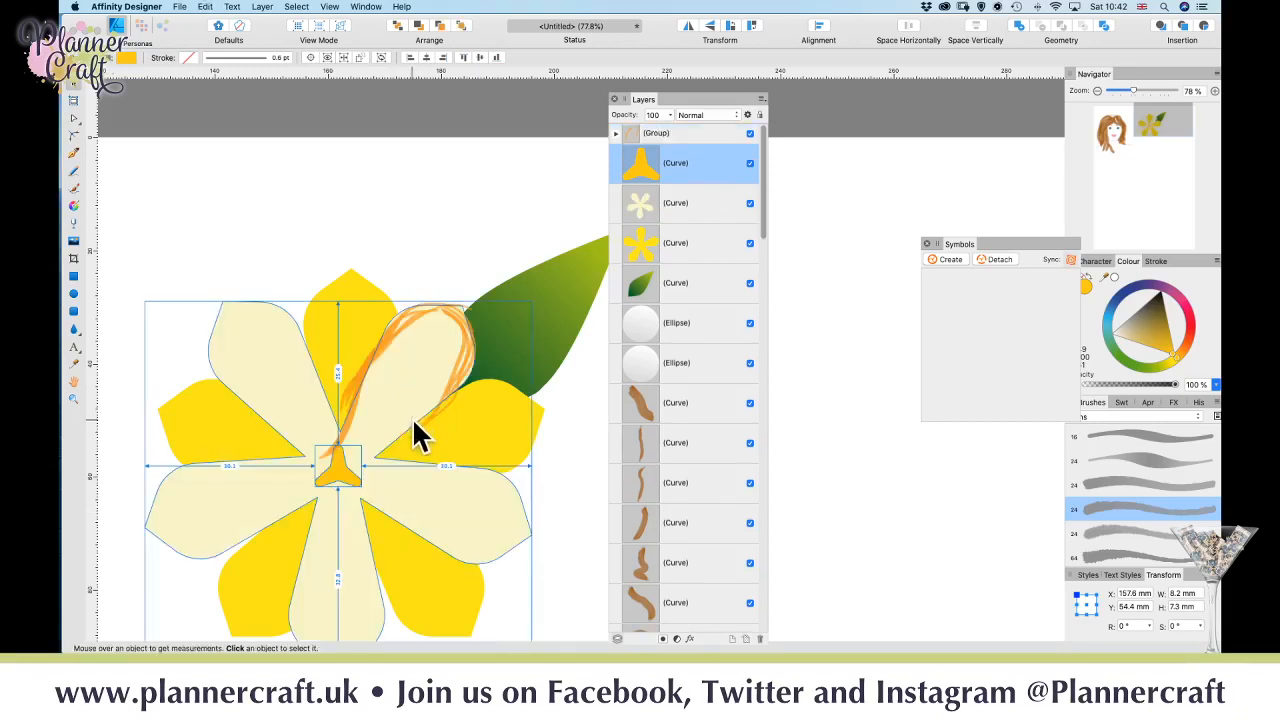
- Duplicate the cream flower, mask the copy with the grouped edge strokes and fill it light orange (H 42, S 100, L 76)
click(679, 205)
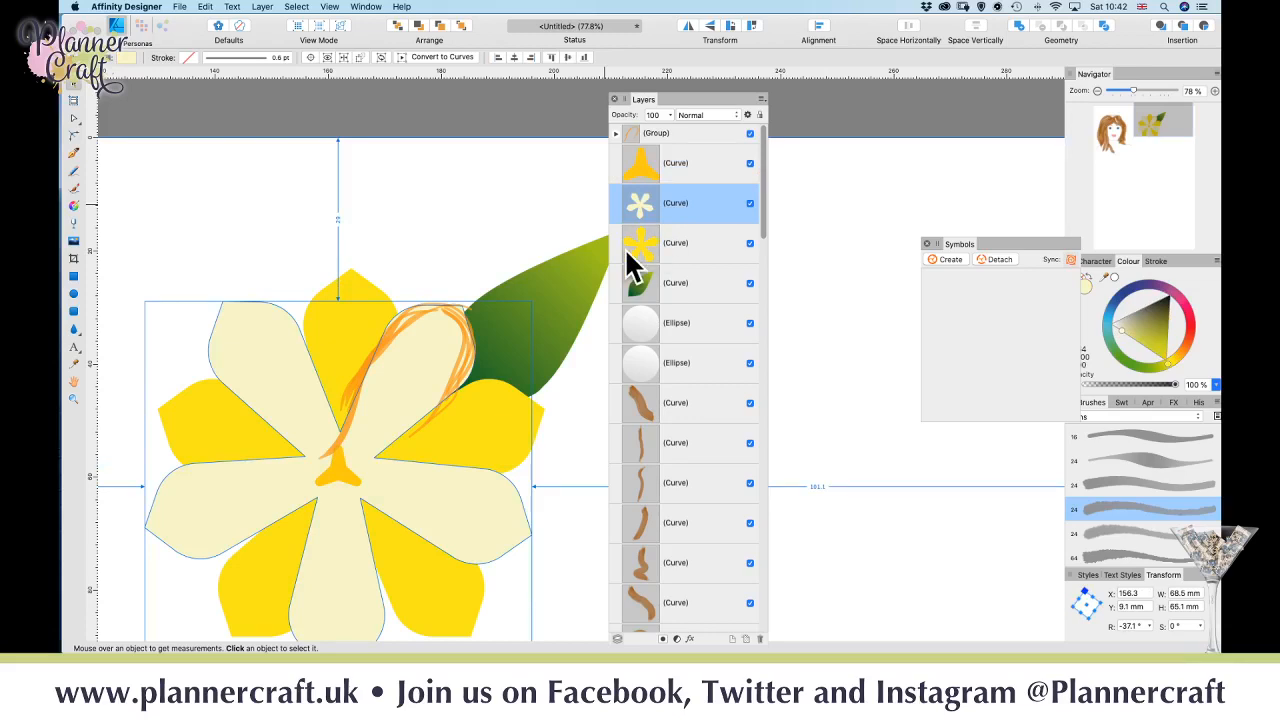
key(super+j)
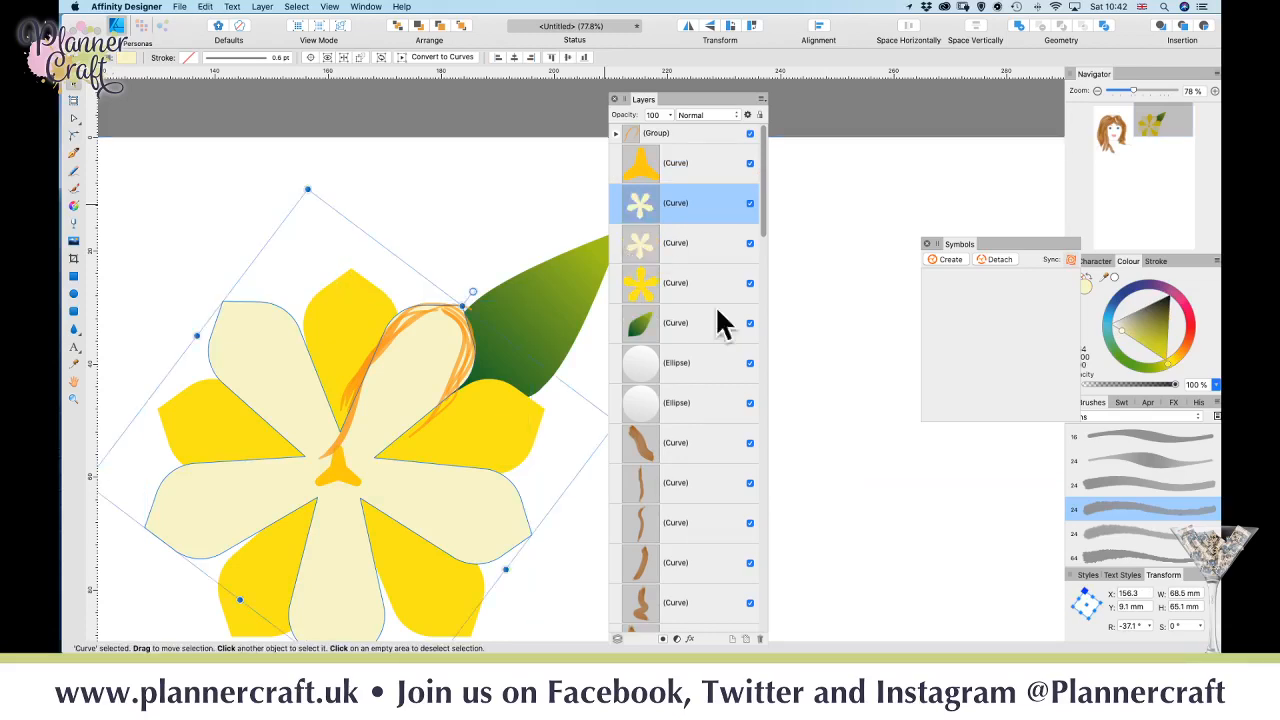
mouse_move(668, 132)
mouse_down()
mouse_move(663, 210)
mouse_move(666, 200)
mouse_move(644, 200)
mouse_up()
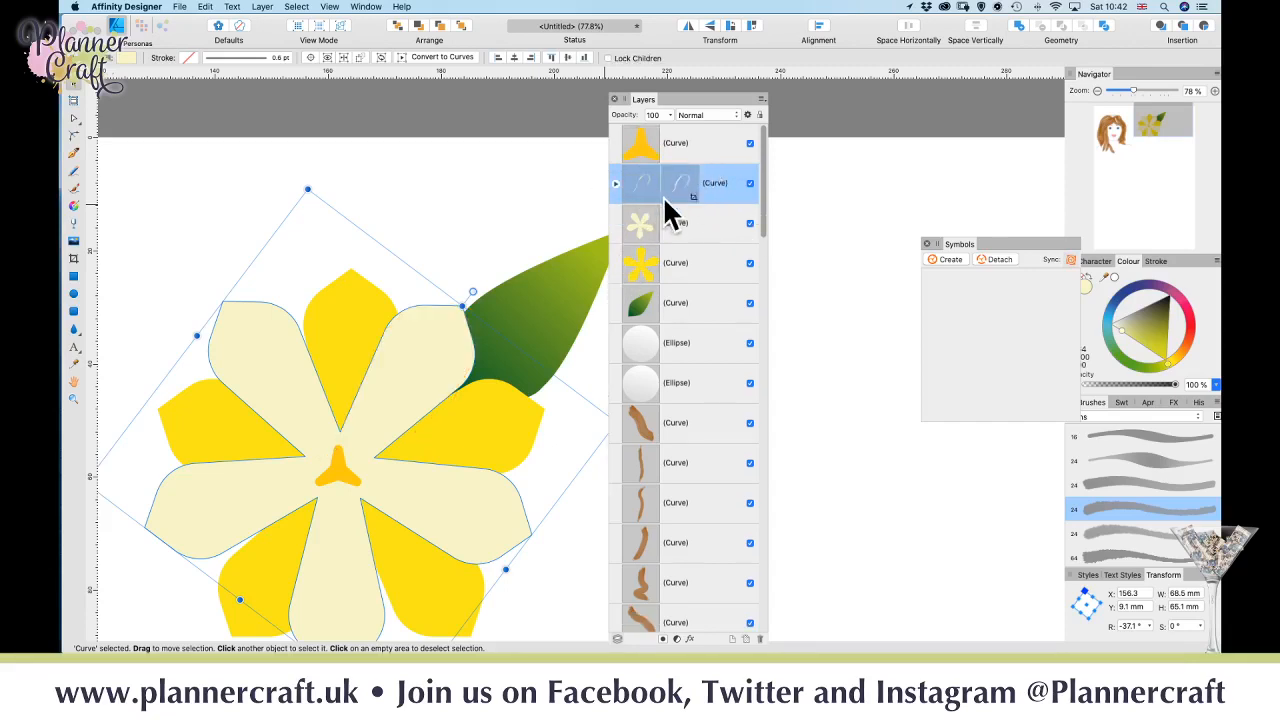
click(127, 58)
mouse_move(224, 172)
mouse_down()
mouse_move(240, 181)
mouse_move(253, 166)
mouse_move(241, 182)
mouse_move(182, 175)
mouse_move(196, 168)
mouse_up()
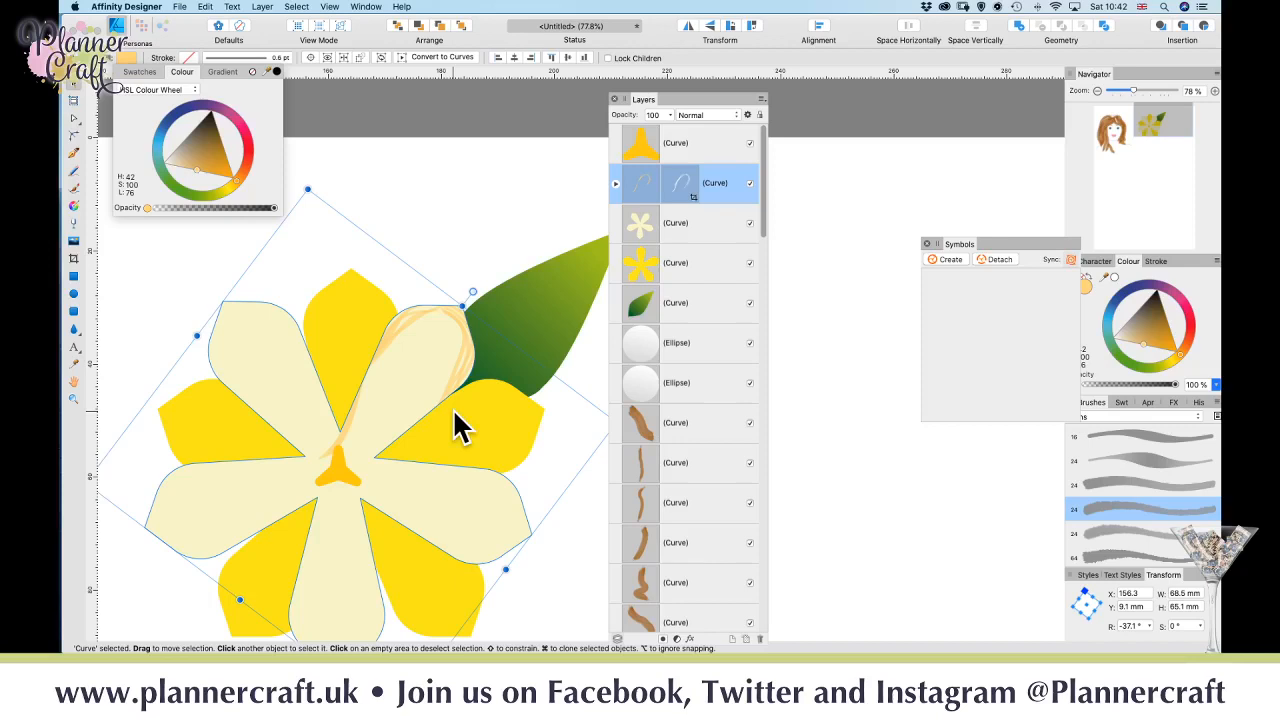
- Undo the recolouring, the stroke mask and the duplication of the cream flower
key(super+z)
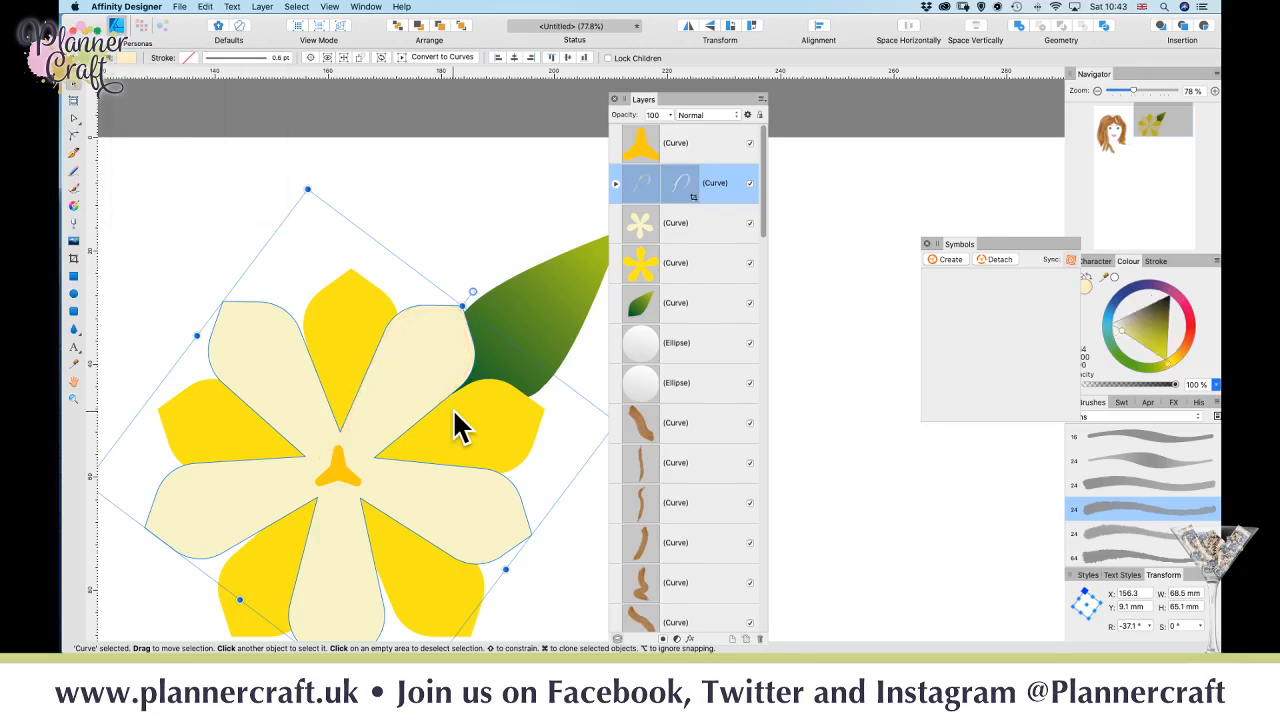
key(super+shift+z)
key(super+z)
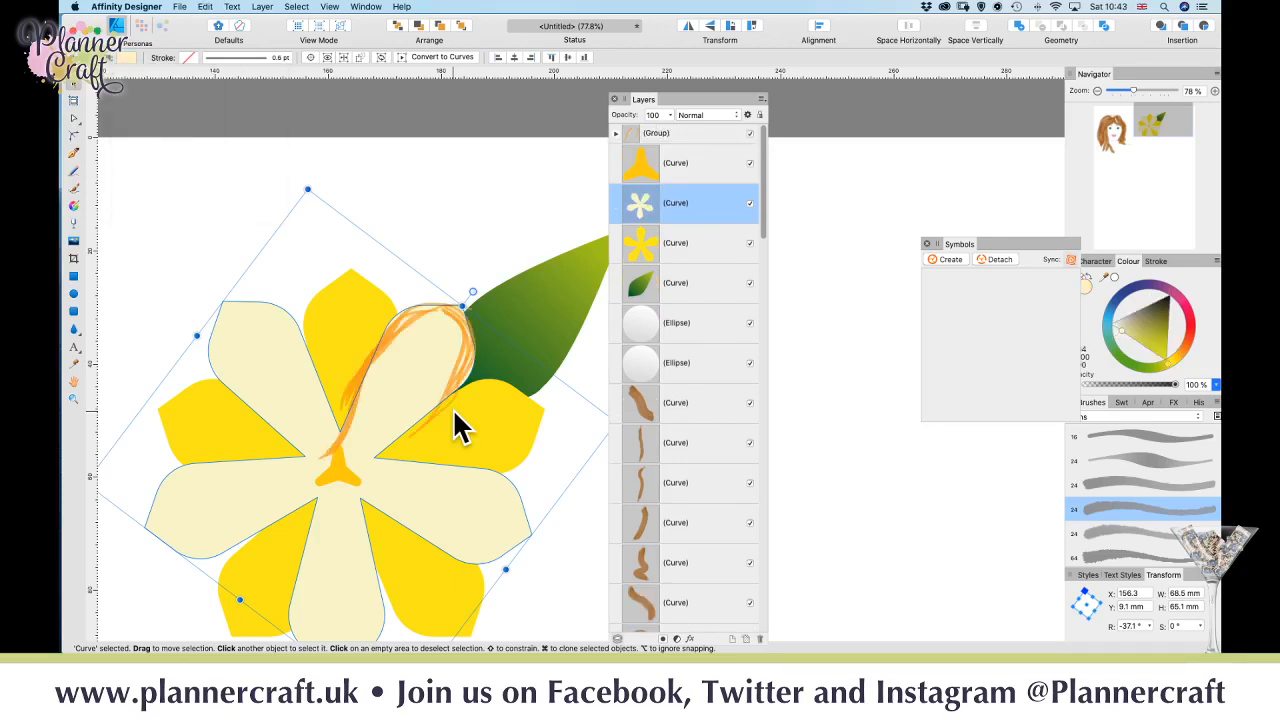
- Delete the group of orange edge strokes and clear the selection
click(678, 137)
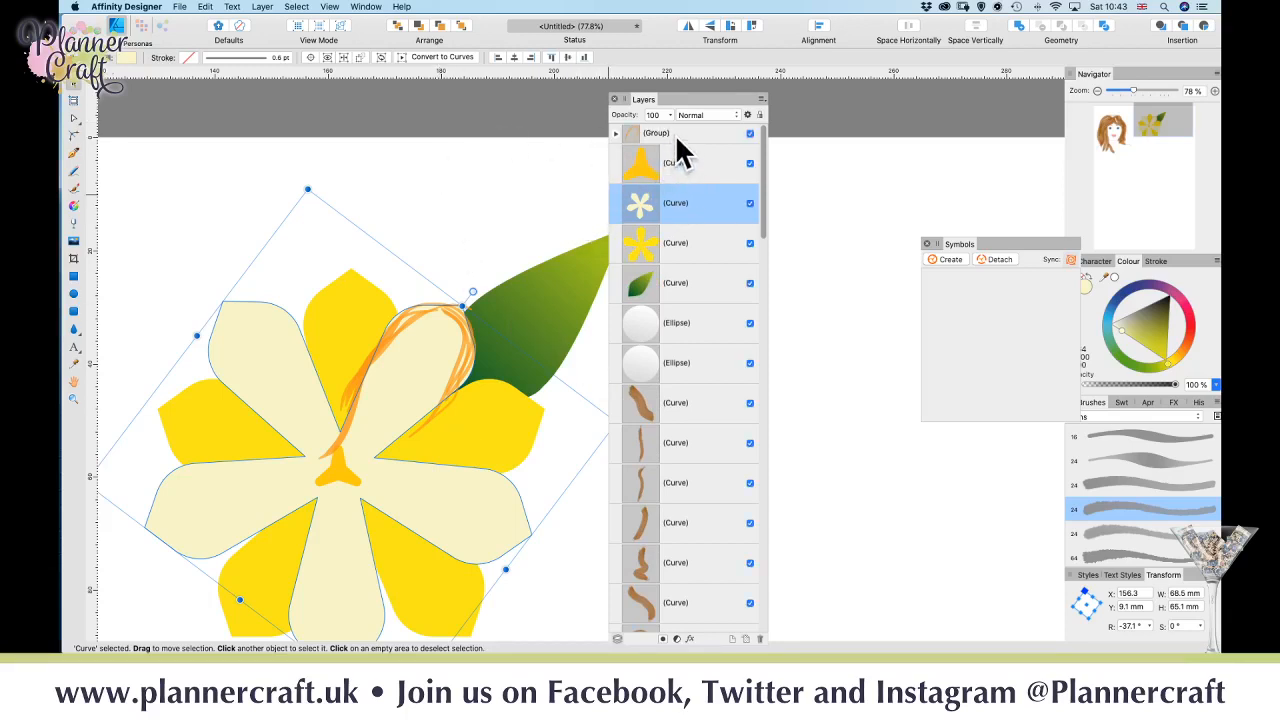
click(656, 134)
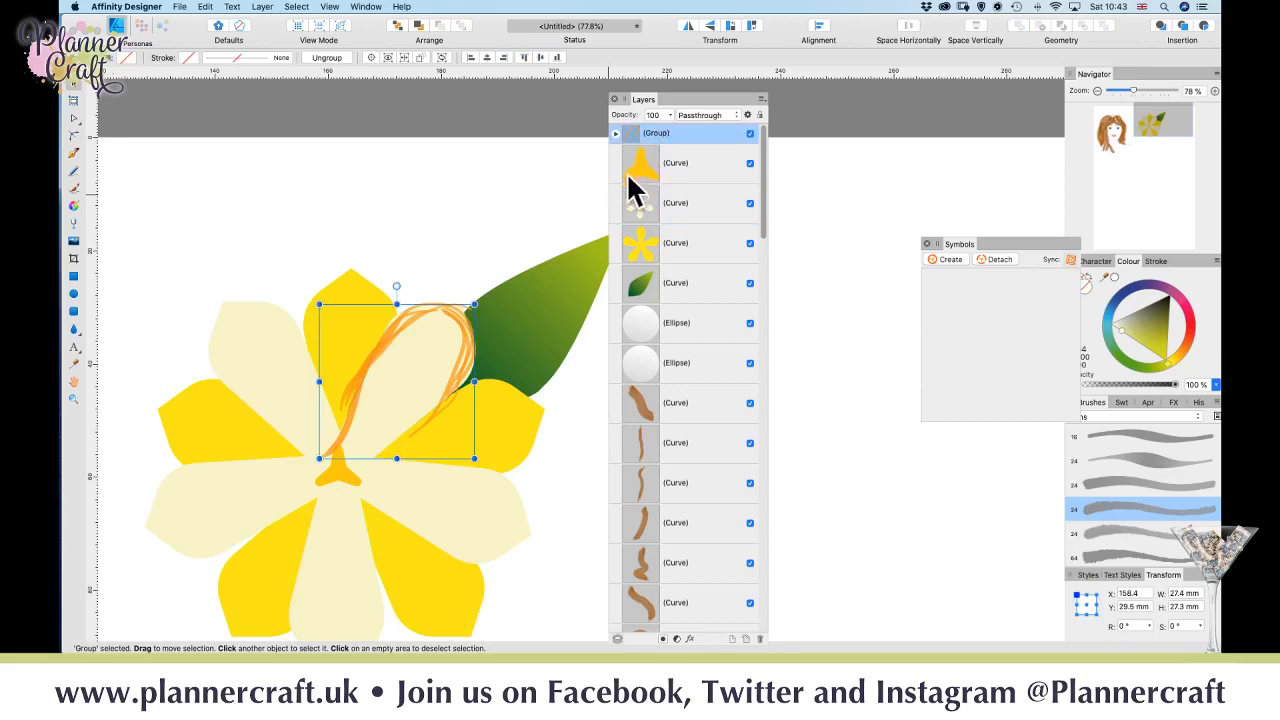
key(Delete)
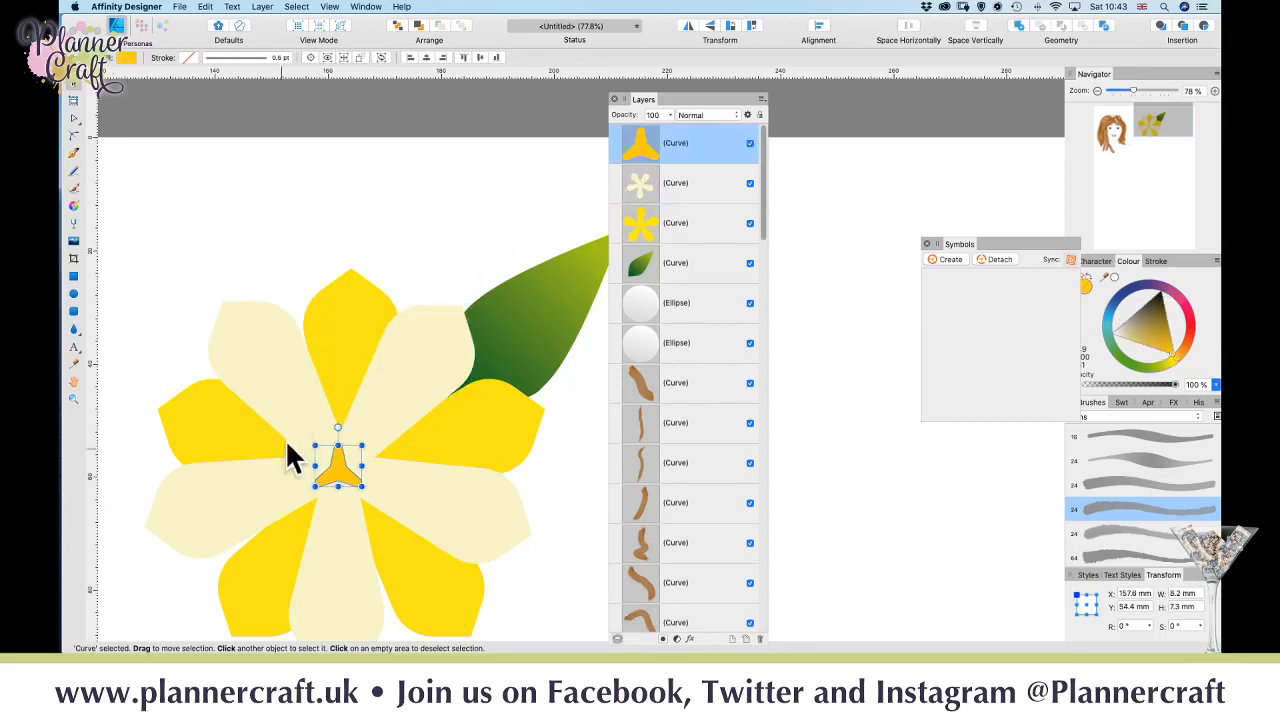
click(168, 310)
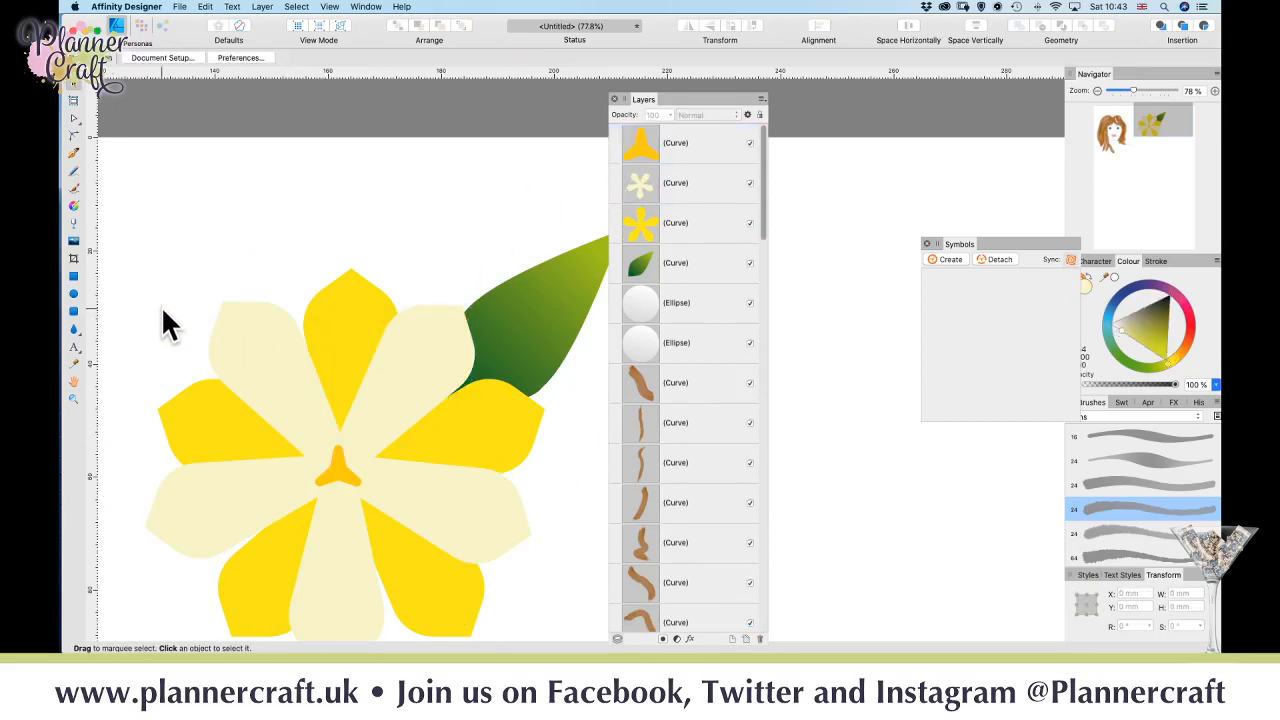
- Add the artistic text "jifjdjsjiojdsp" in the empty area below the flower
key(super+minus)
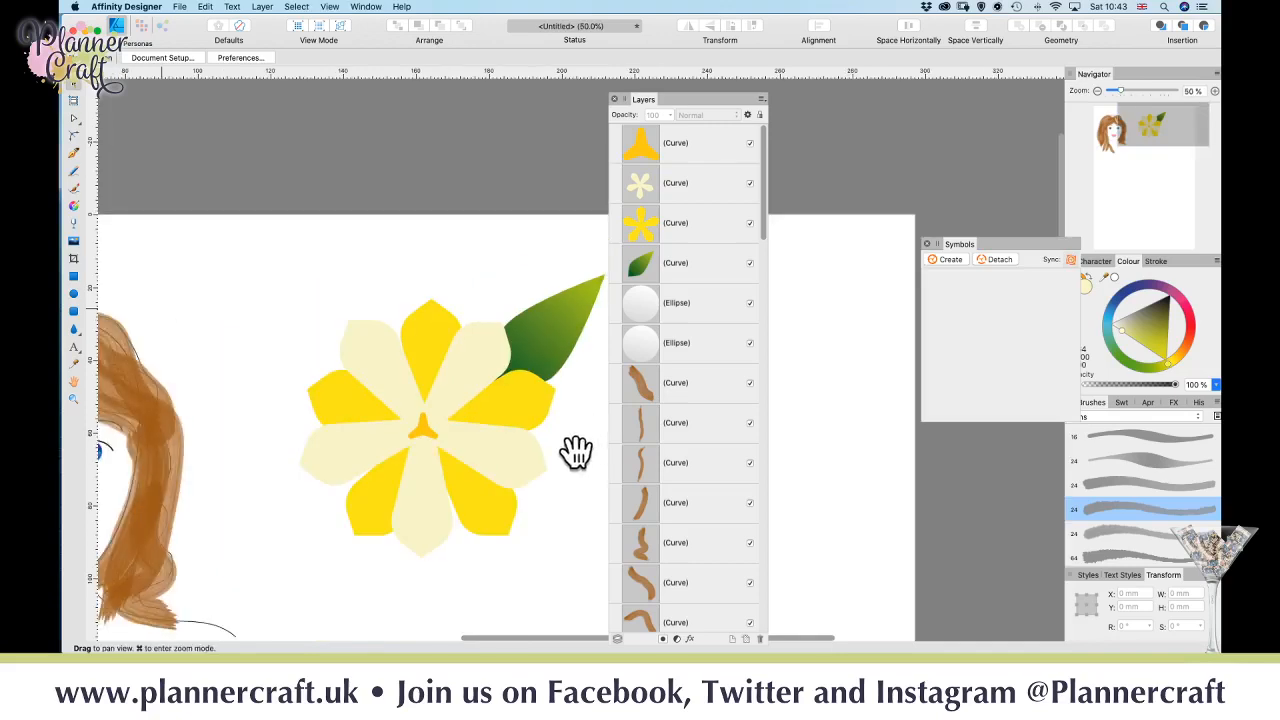
drag(576, 452, 423, 360)
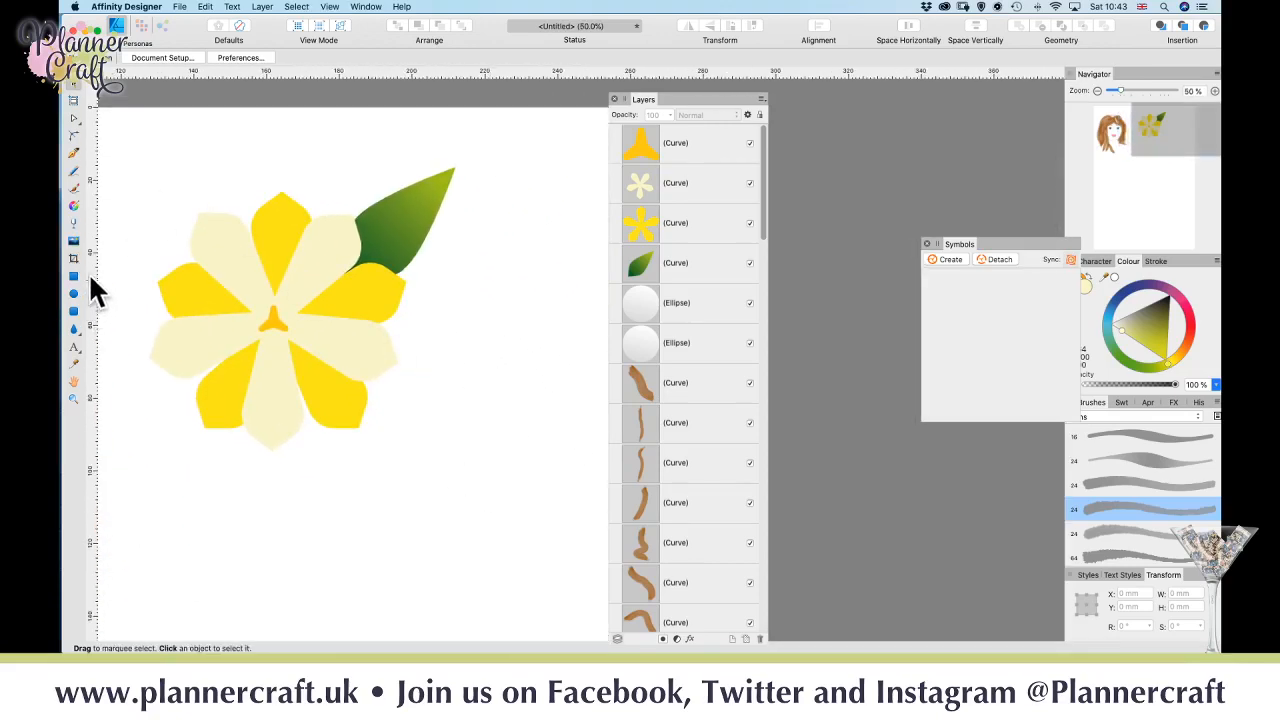
click(74, 350)
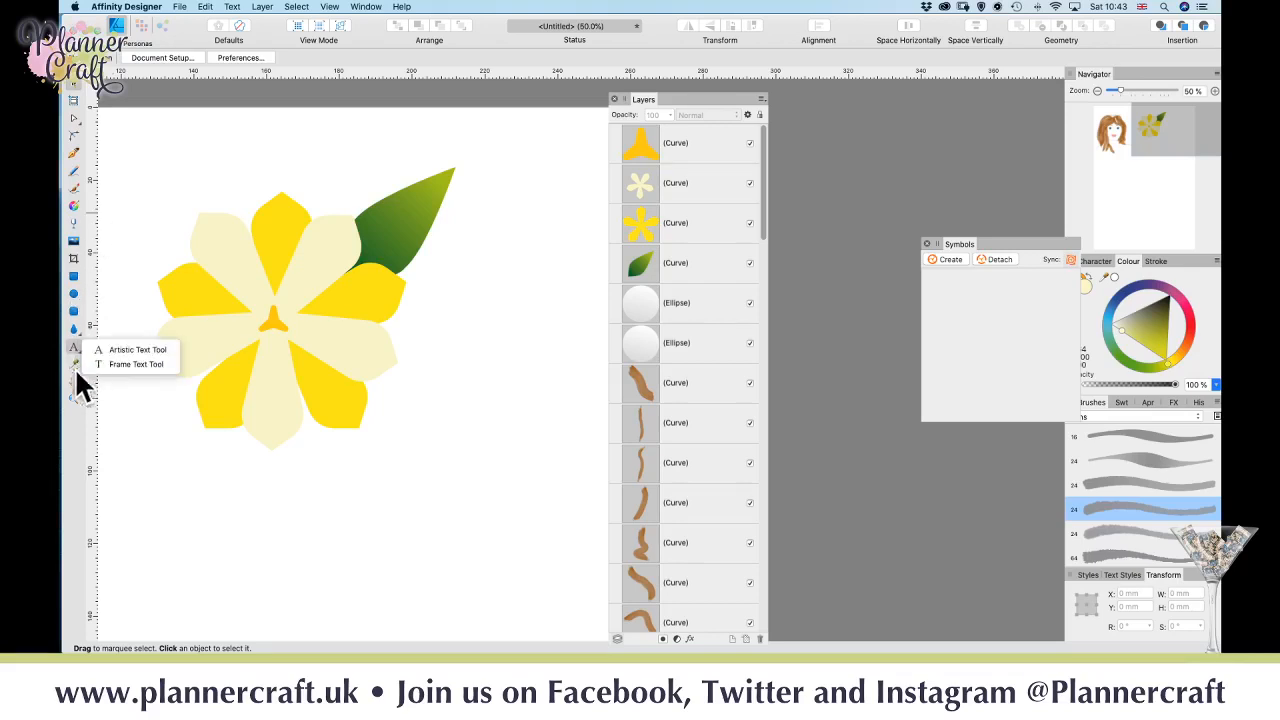
click(124, 350)
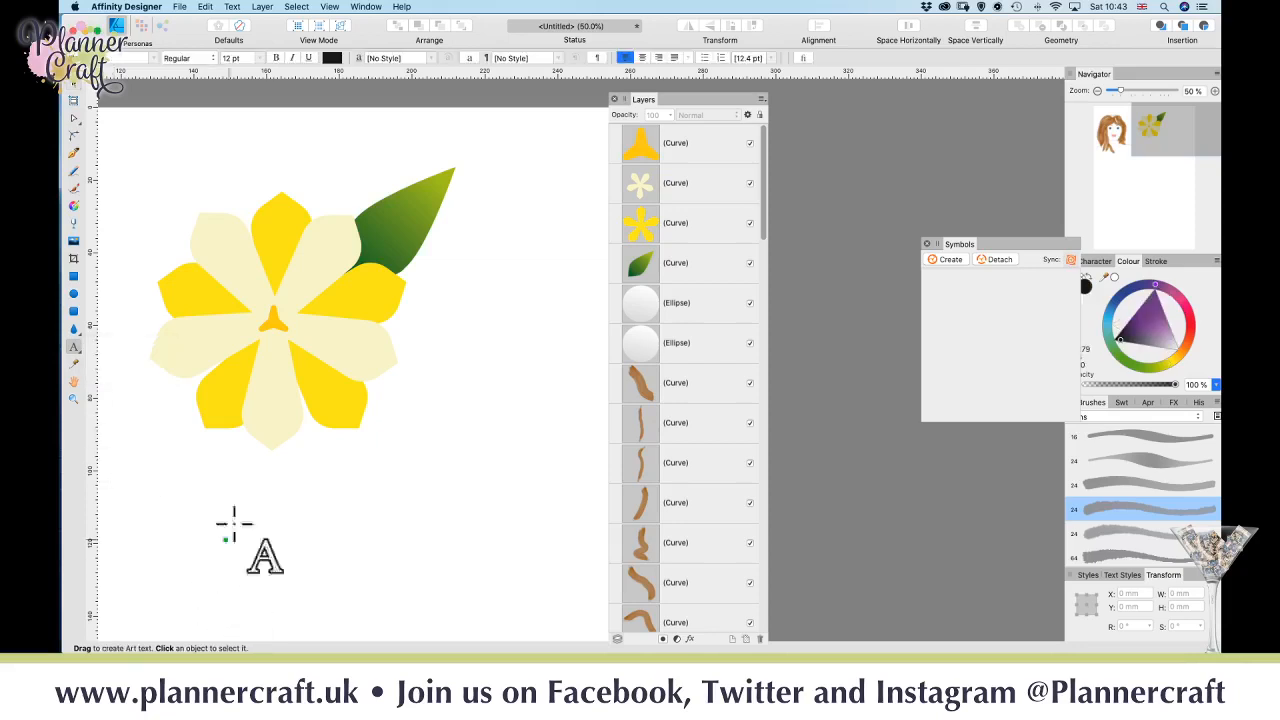
click(231, 535)
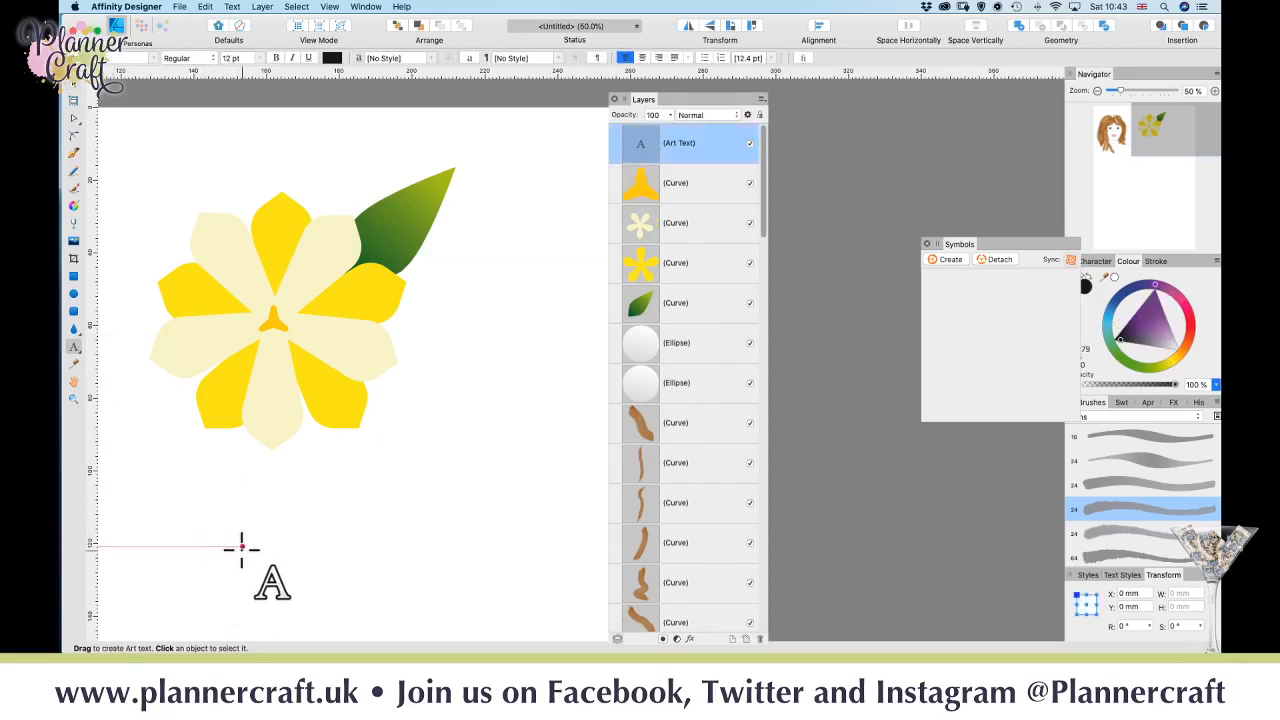
text(jifdjsjiojdsp)
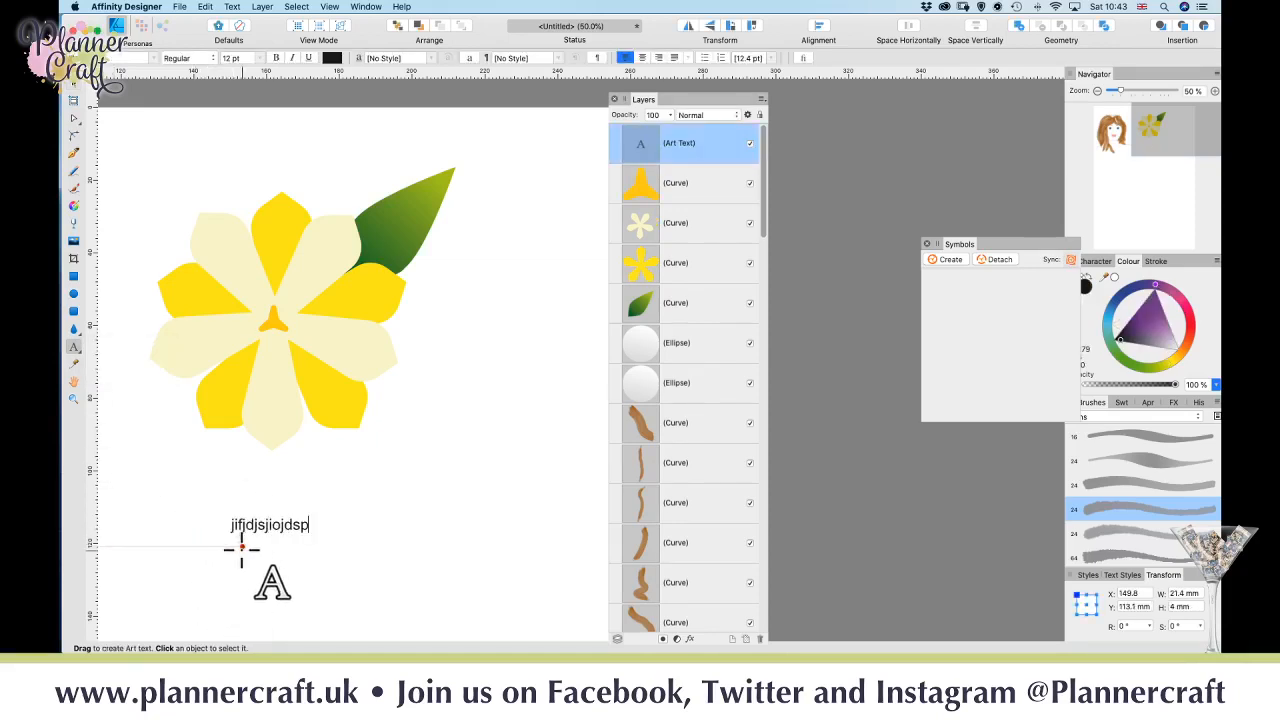
key(Escape)
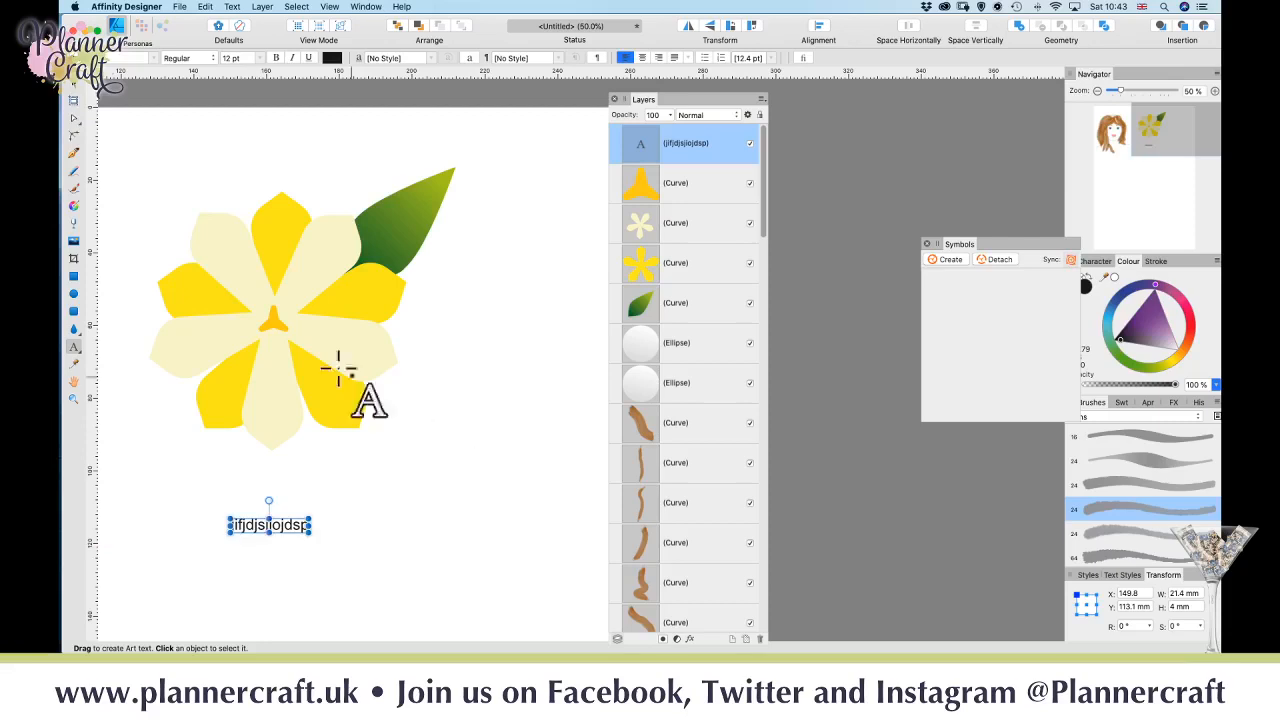
- Change the font of the text below the flower to a monospaced typeface
click(74, 100)
click(157, 60)
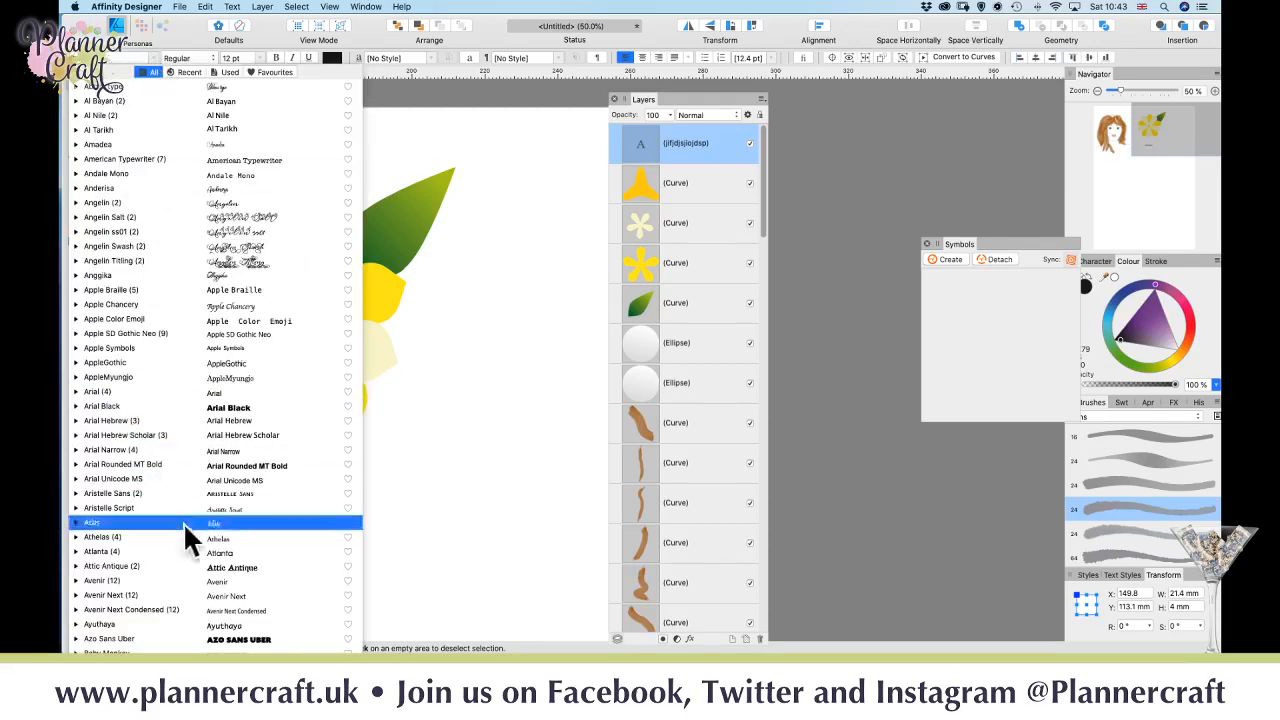
click(190, 635)
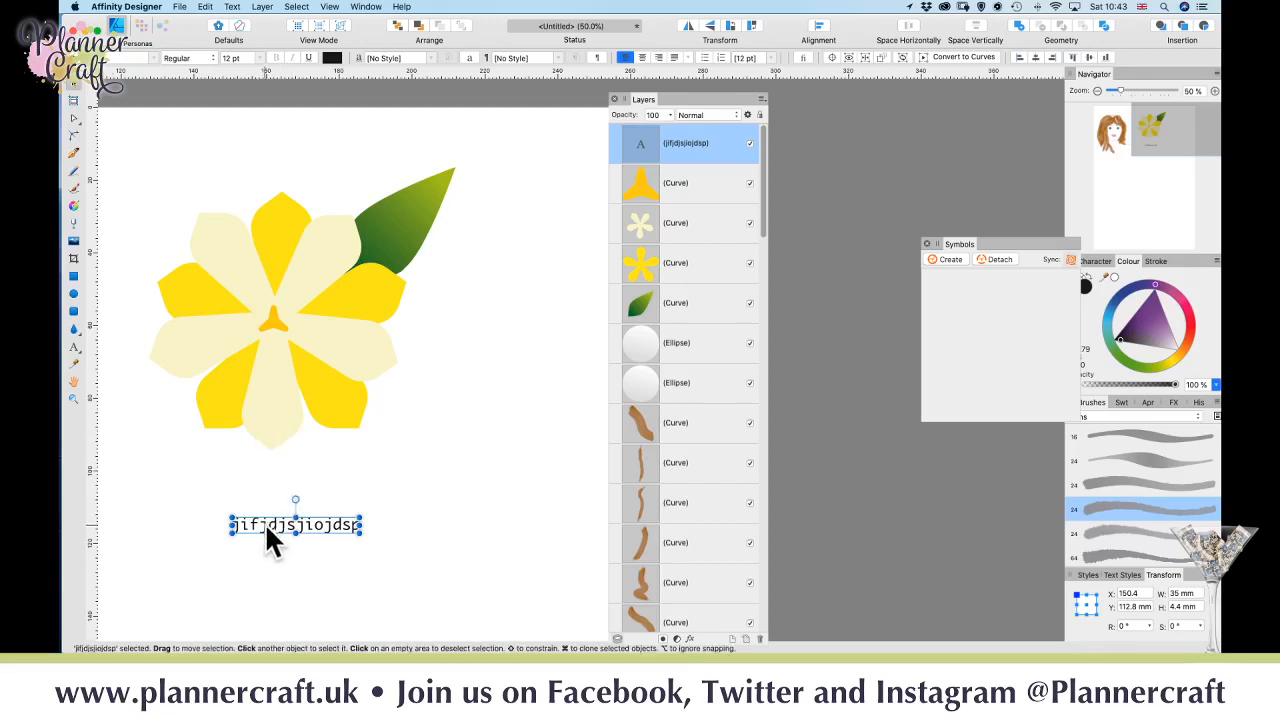
- Move the text to the space beside the flower and draw a wavy open curve about 80 mm wide below the flower with the Pen tool
drag(271, 535, 466, 337)
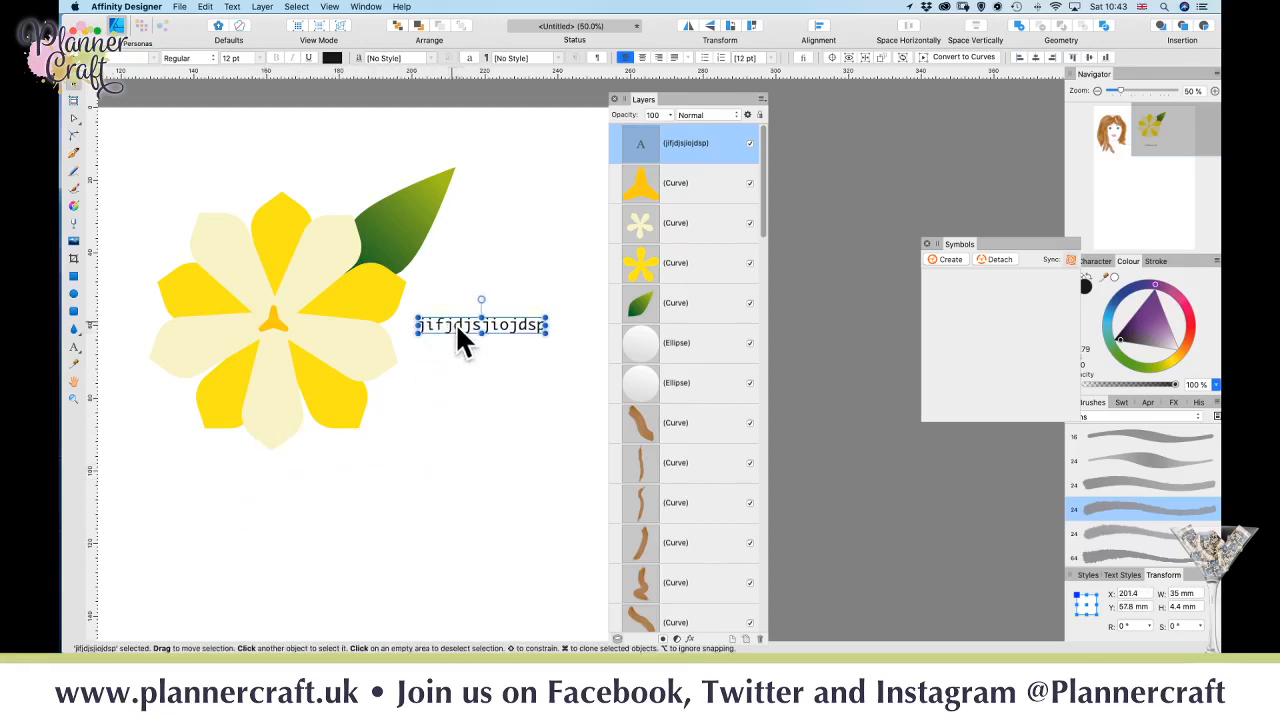
click(74, 153)
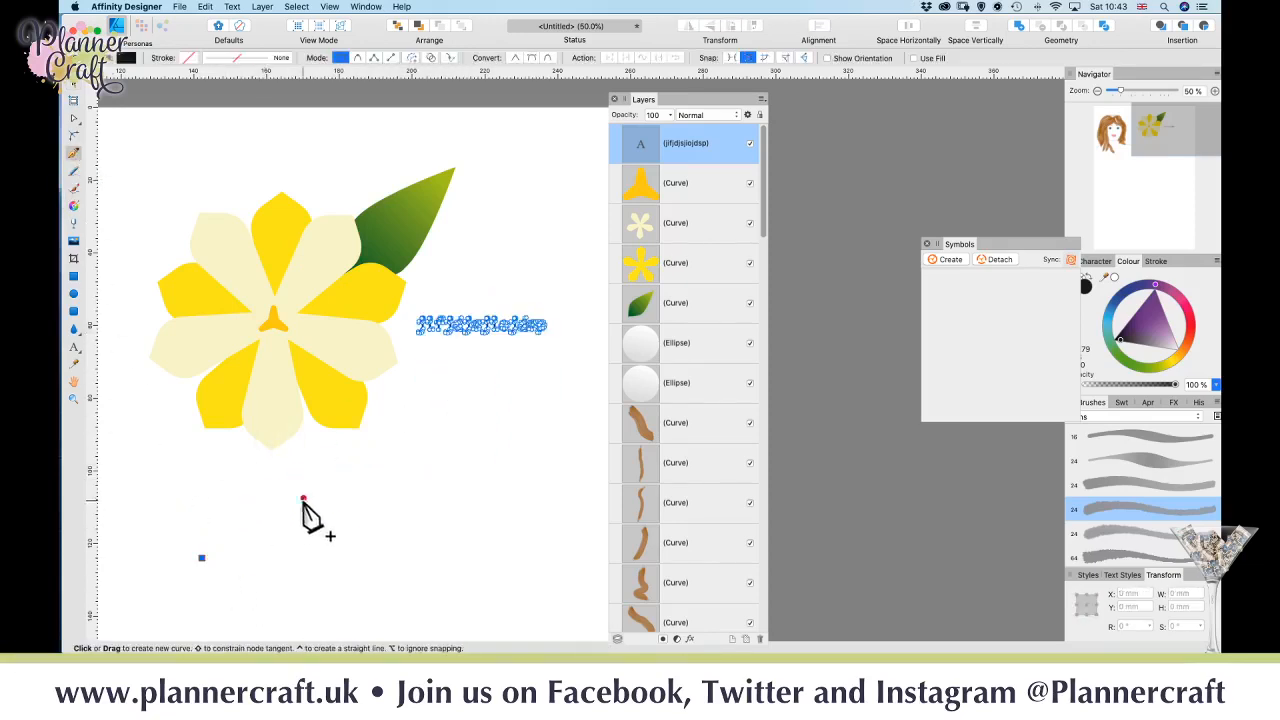
drag(307, 497, 399, 494)
drag(422, 565, 494, 561)
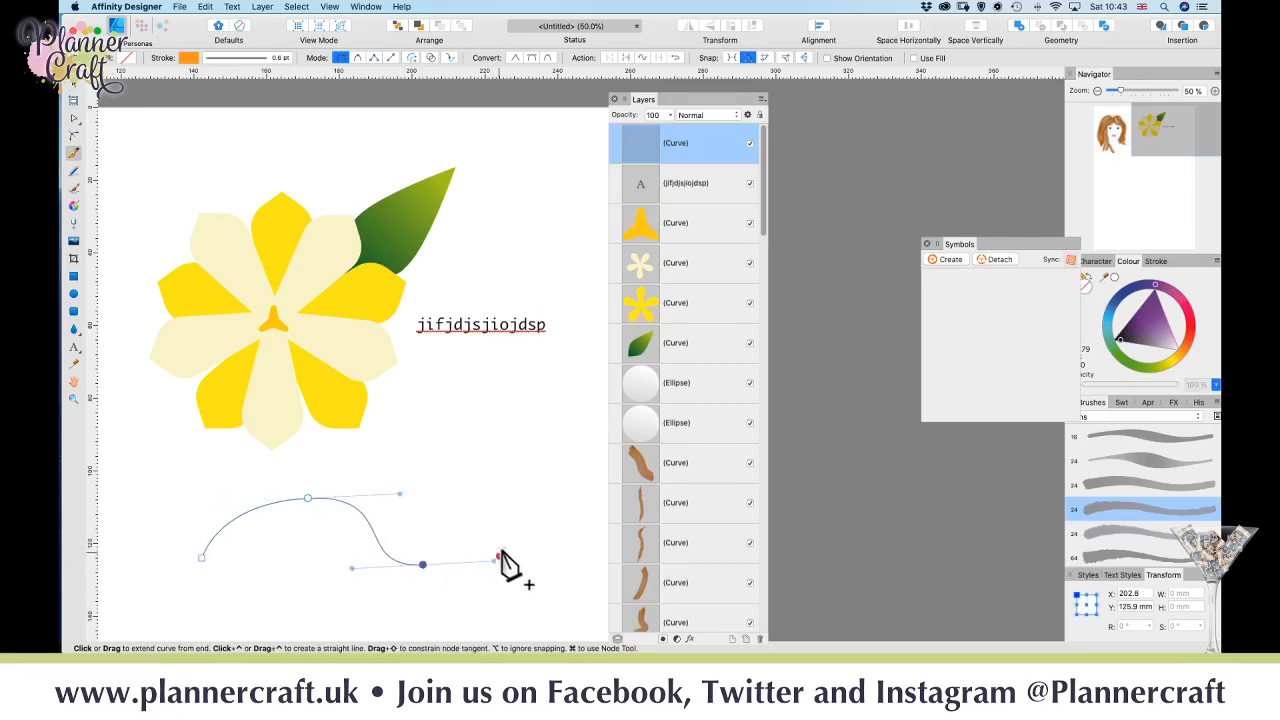
drag(492, 487, 530, 474)
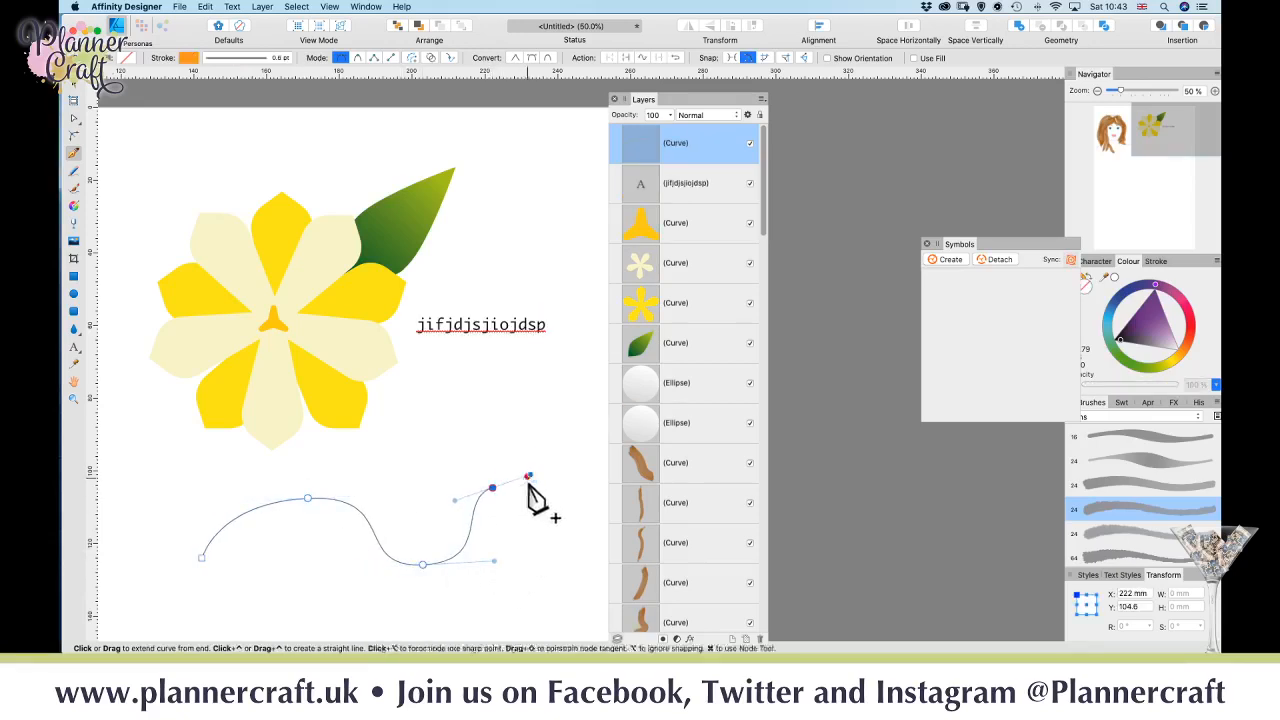
- Turn the wavy curve into a text path and enter "Merry Christmas" along it
click(73, 348)
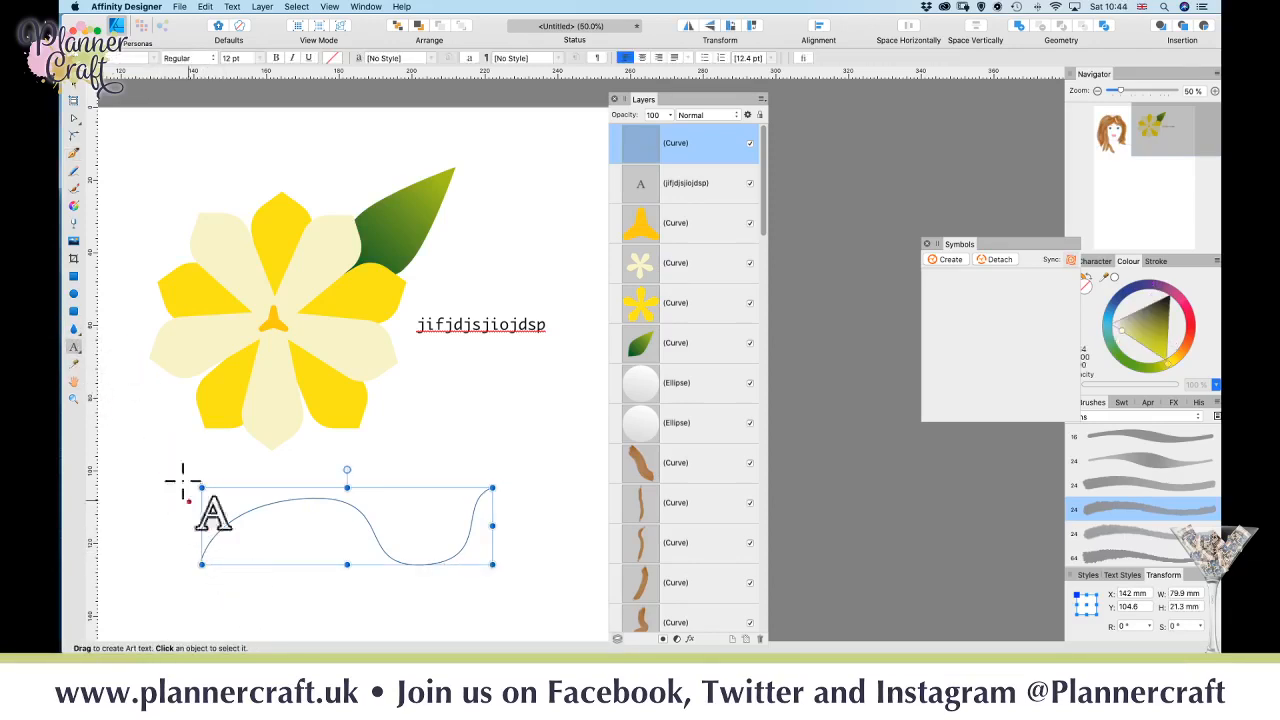
click(205, 545)
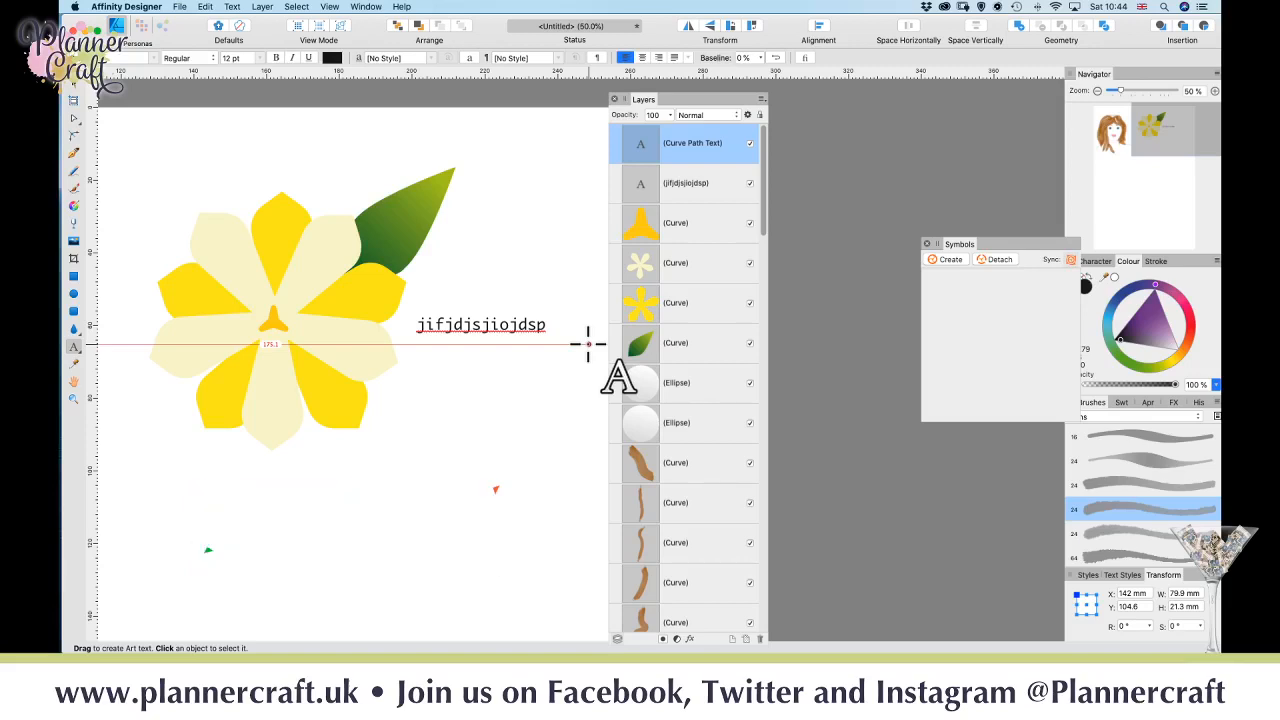
text(Merry C)
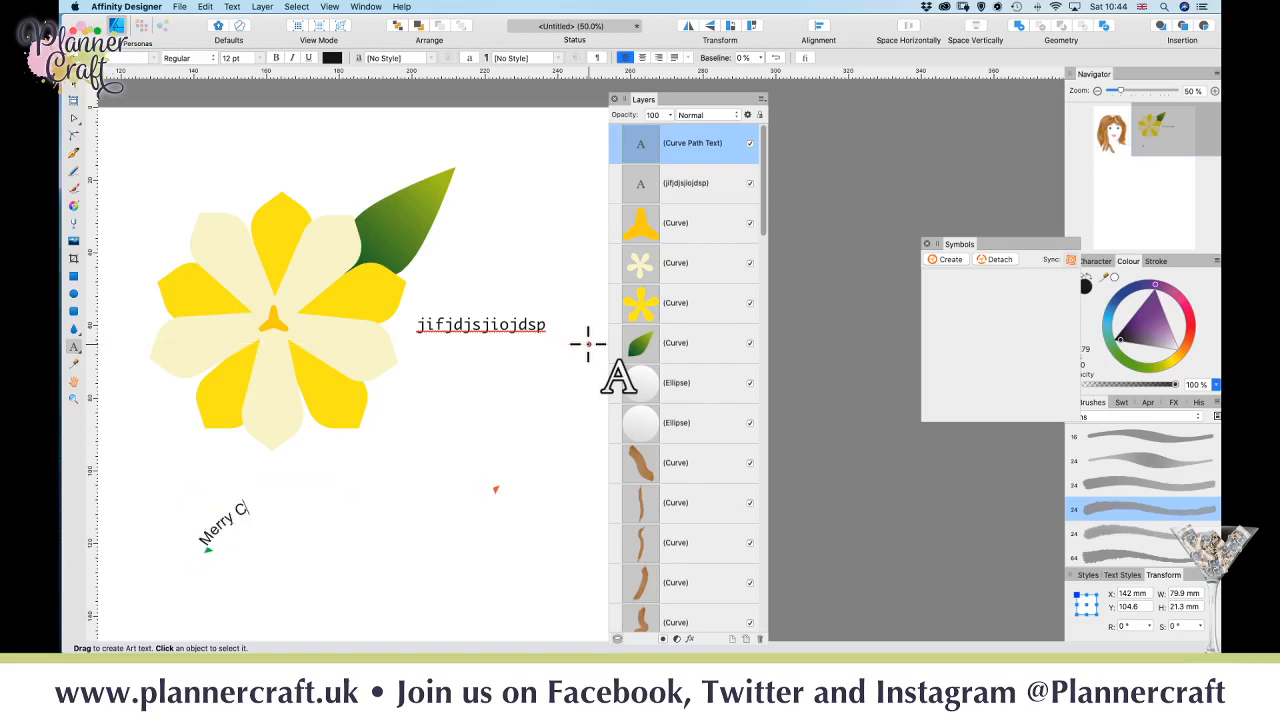
text(hristmas)
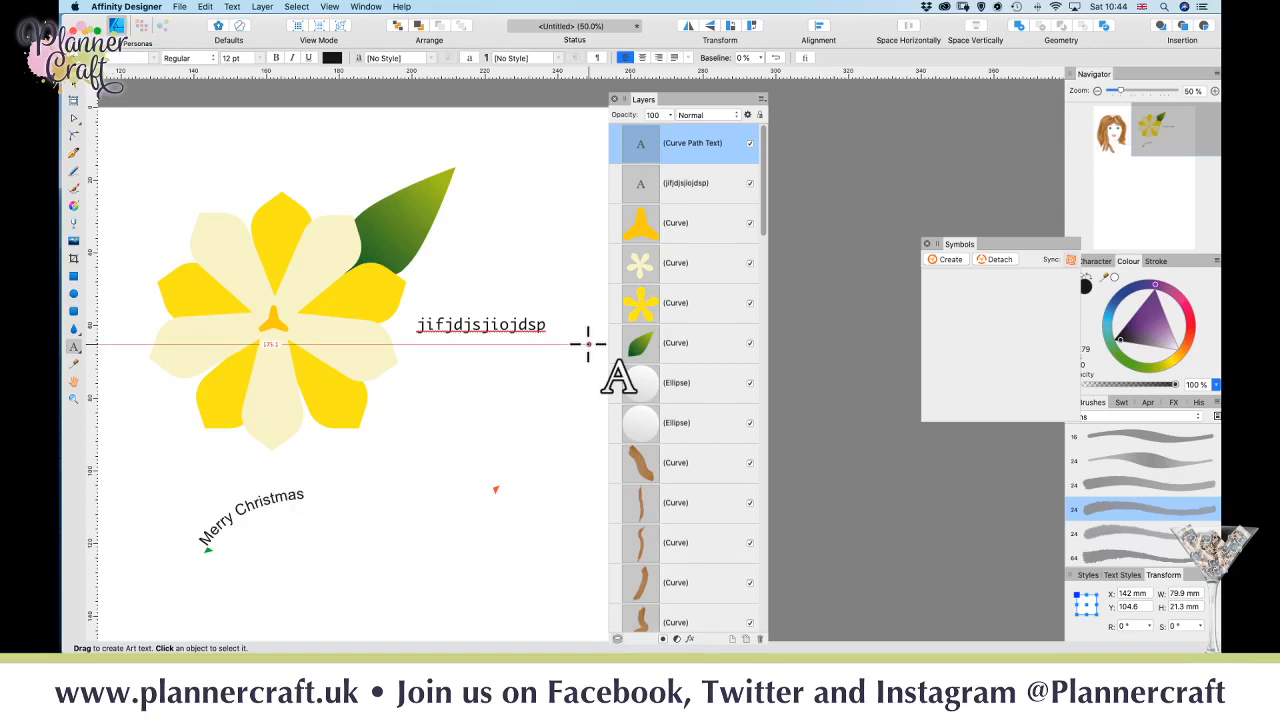
- Set all of the curved "Merry Christmas" text to the Anggika script font at 48 pt
key(super+a)
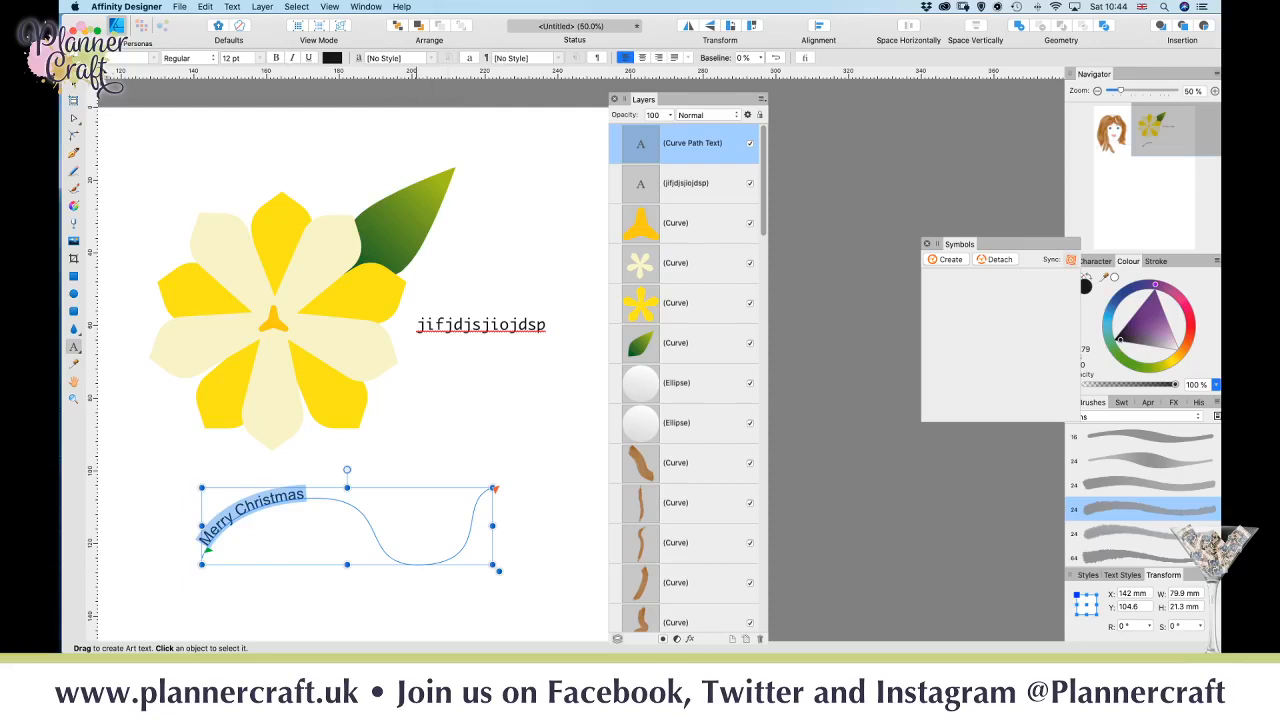
click(146, 58)
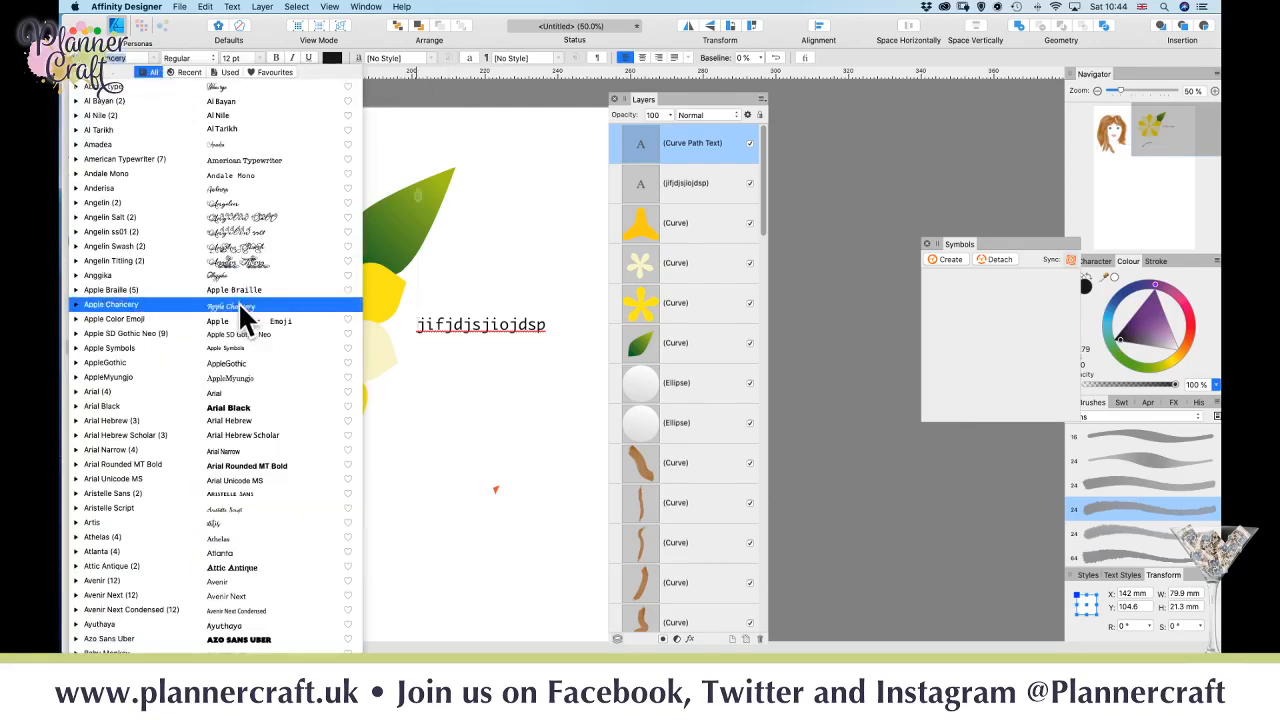
click(226, 271)
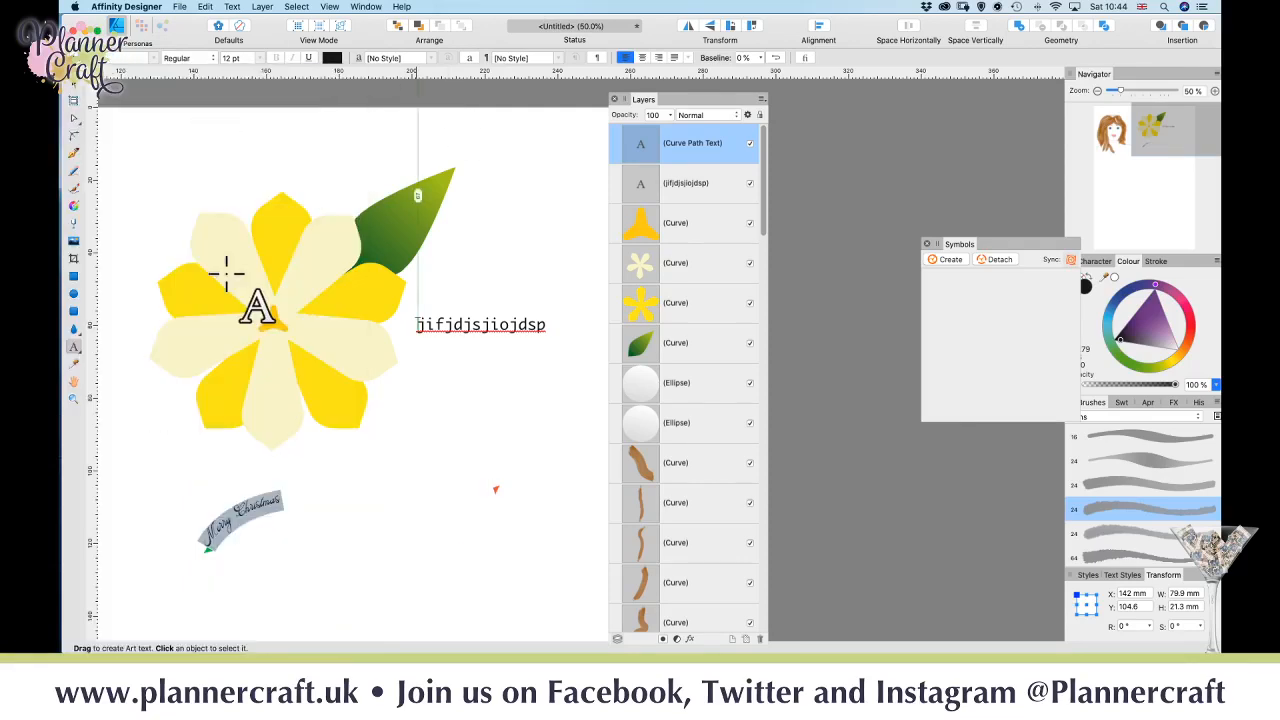
click(260, 56)
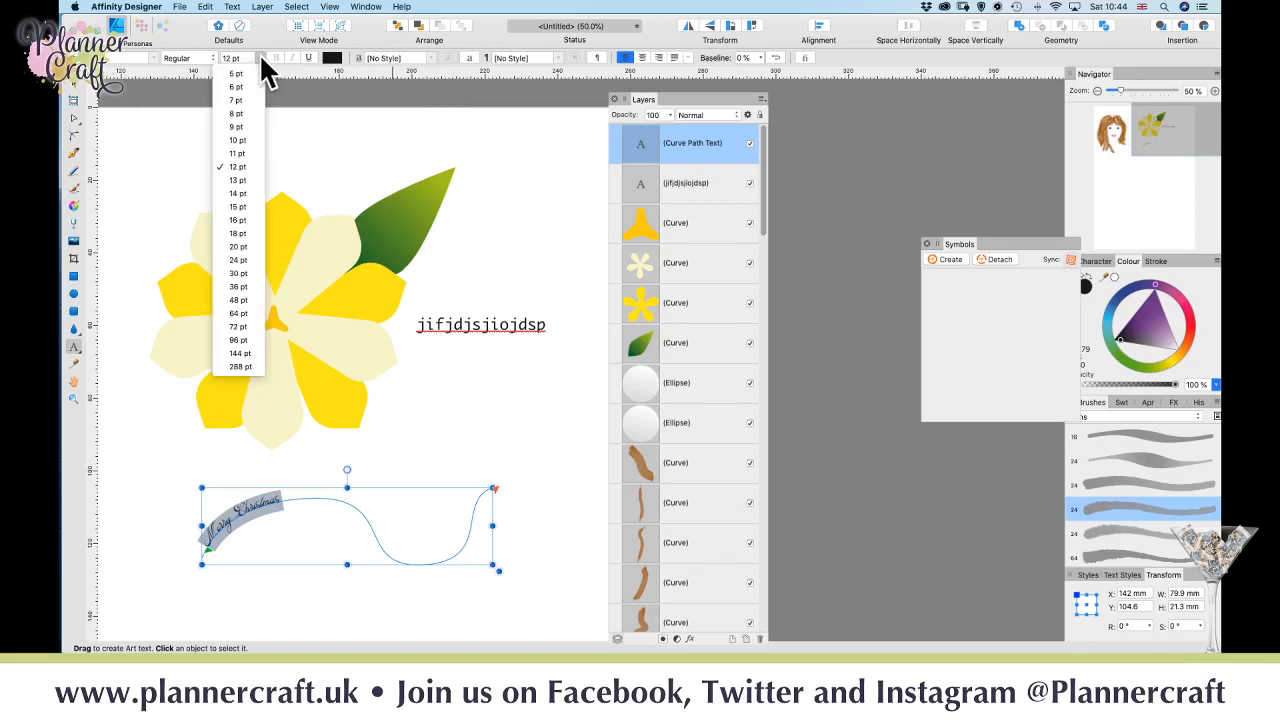
click(249, 292)
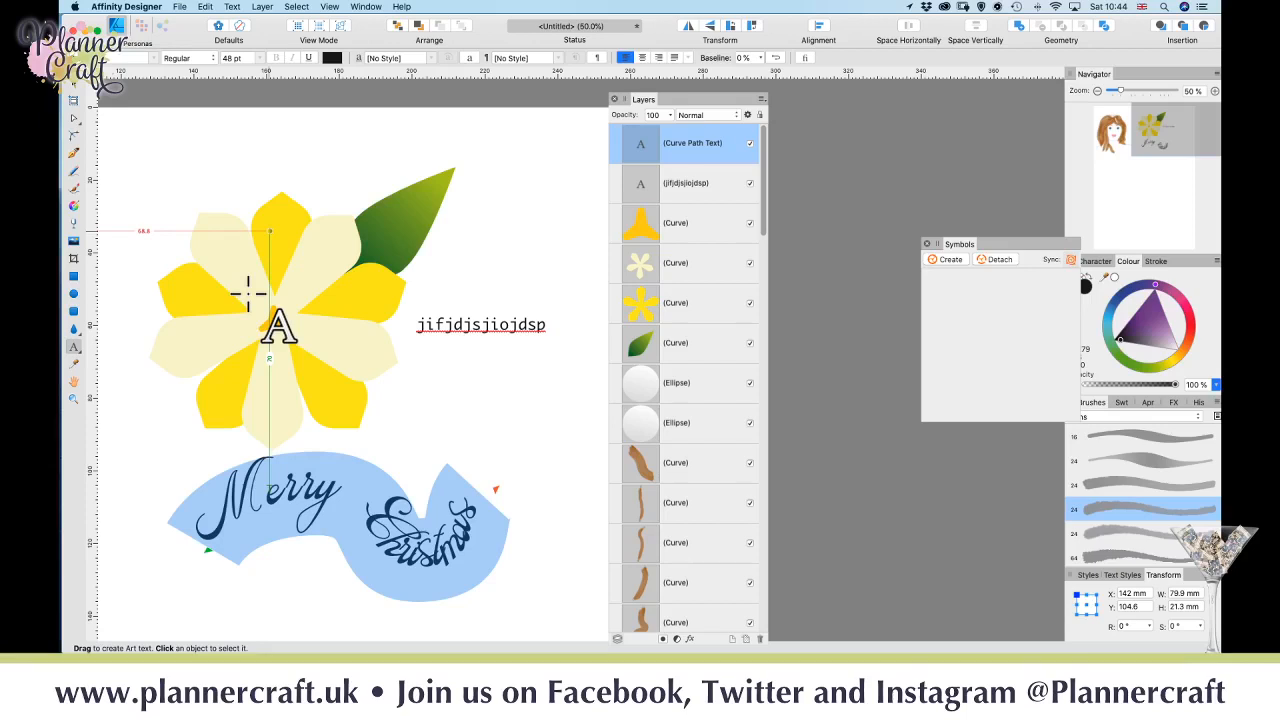
- Reshape the wavy text path by moving its crest, trough and end nodes, flattening the trough and widening the path to about 91 mm
click(72, 125)
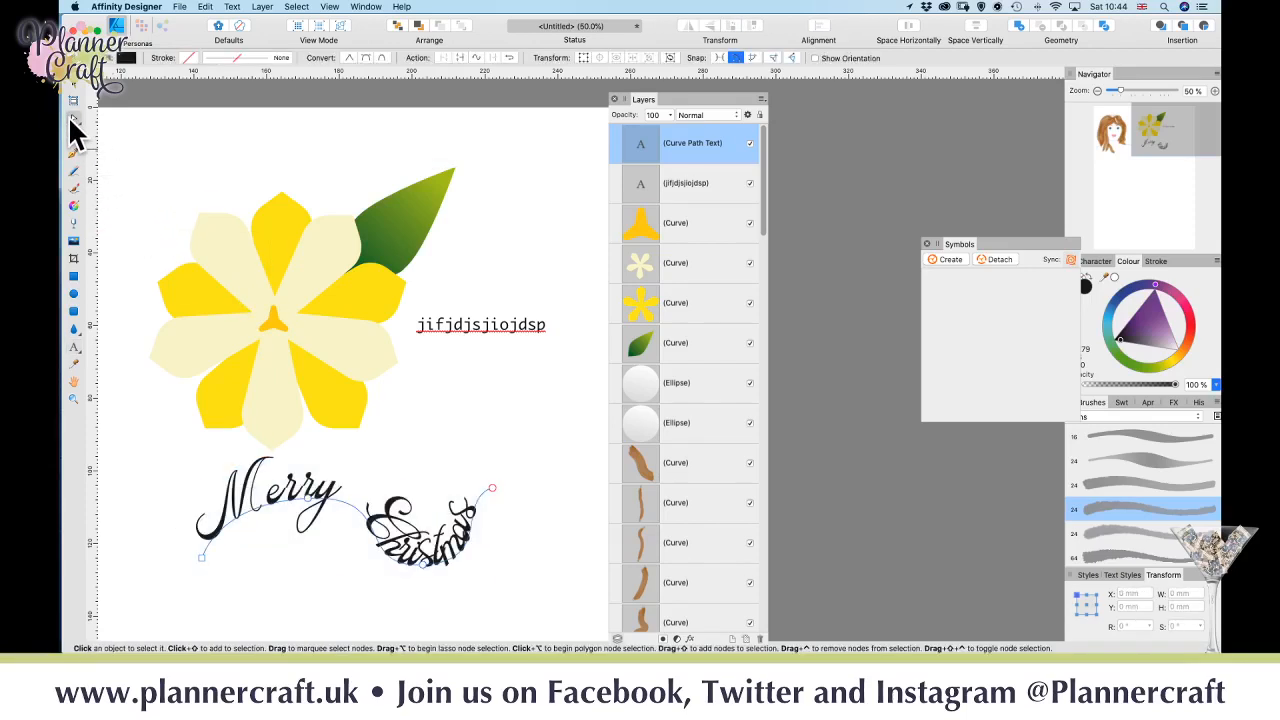
click(313, 508)
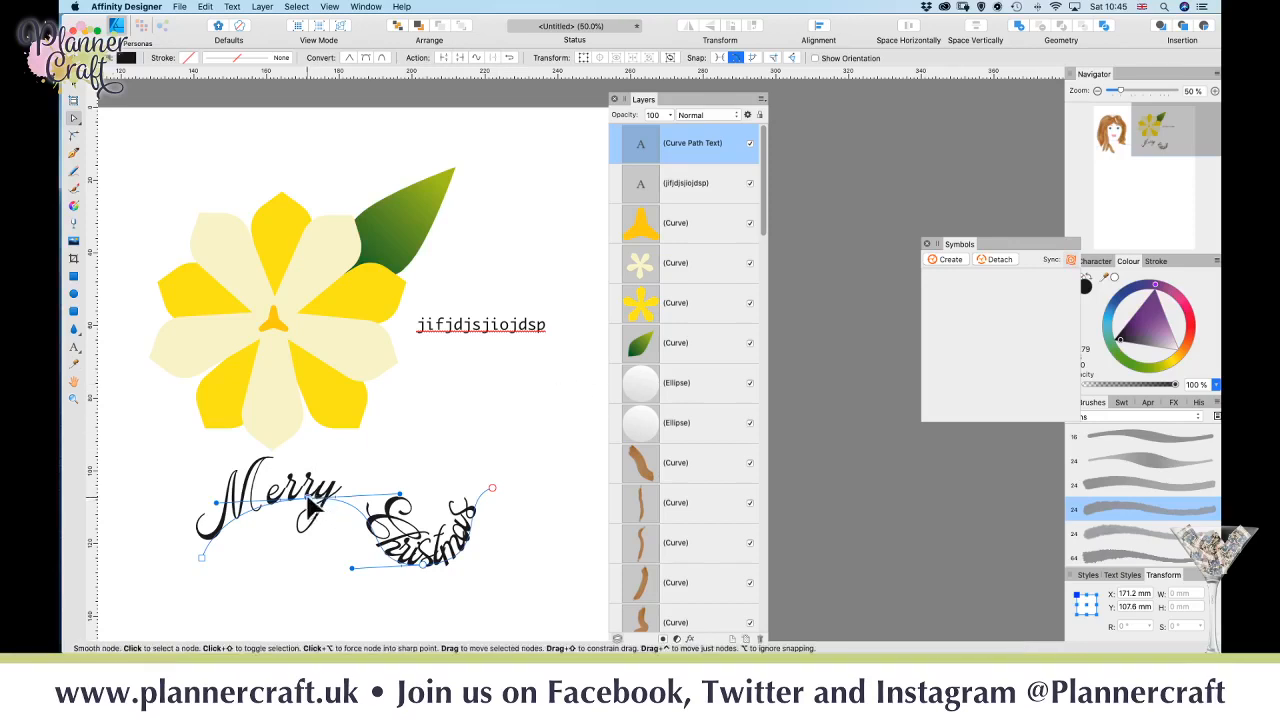
drag(307, 496, 290, 507)
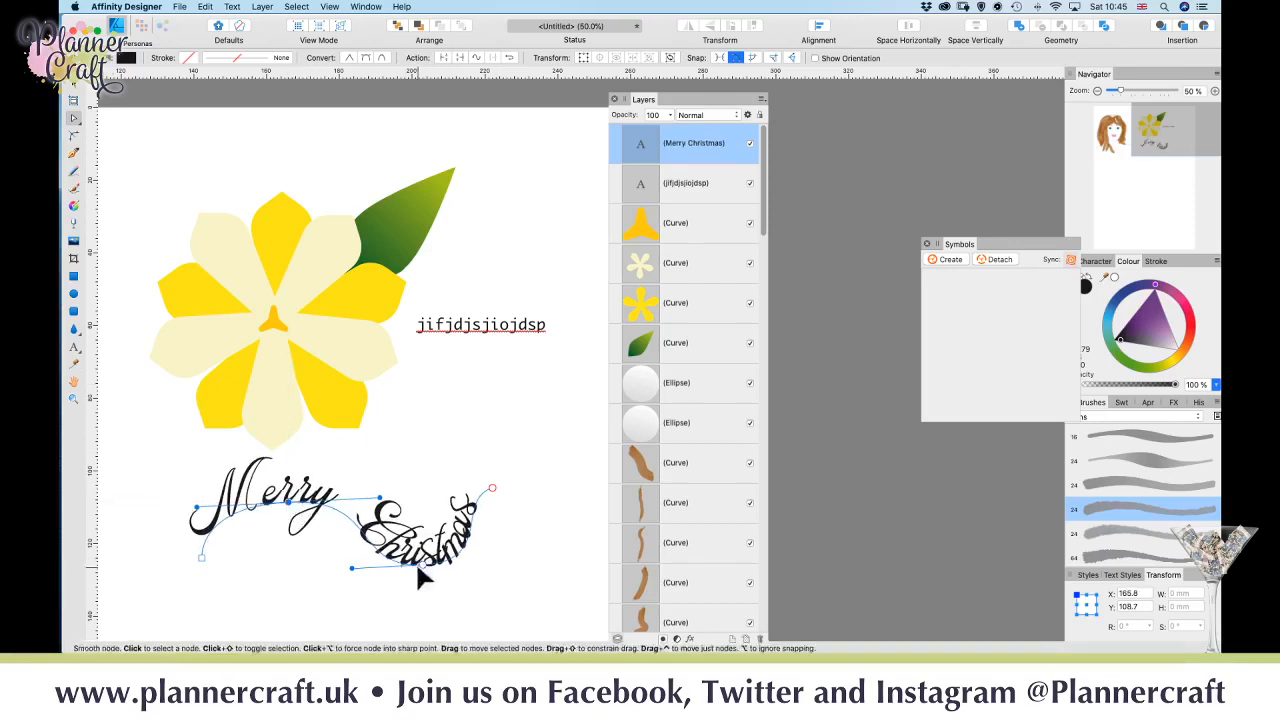
drag(492, 488, 554, 497)
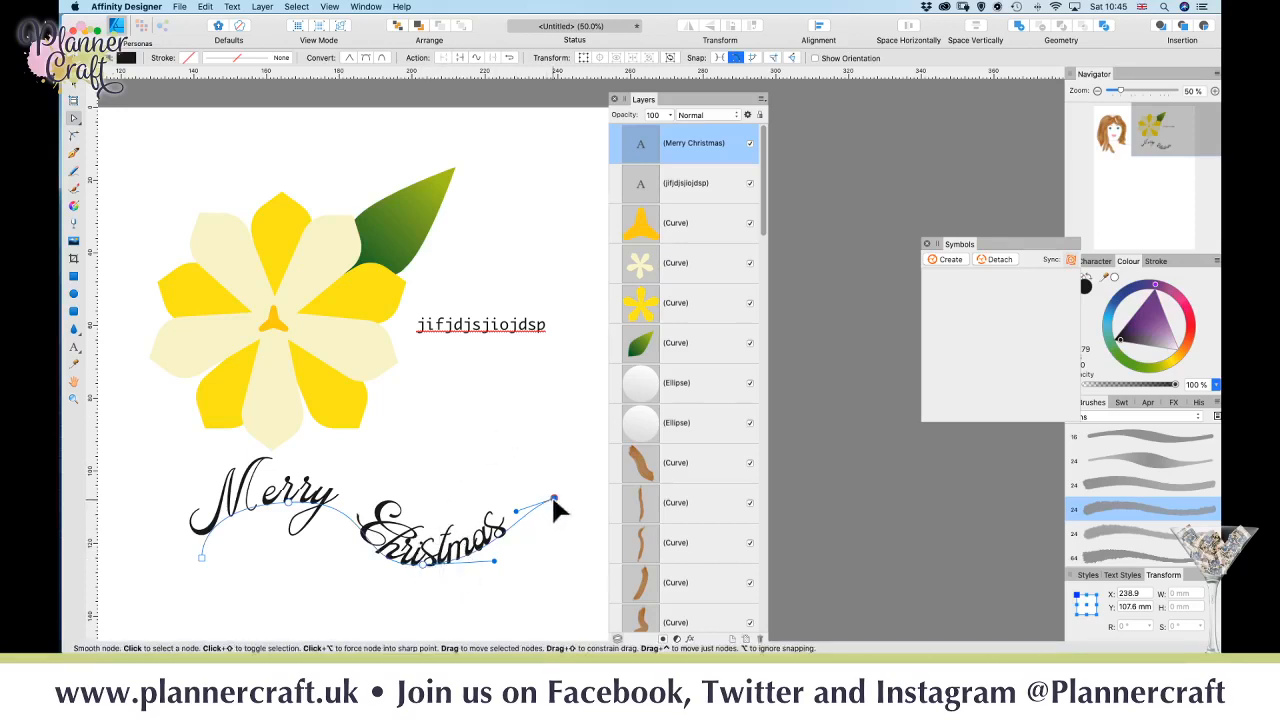
drag(553, 496, 532, 495)
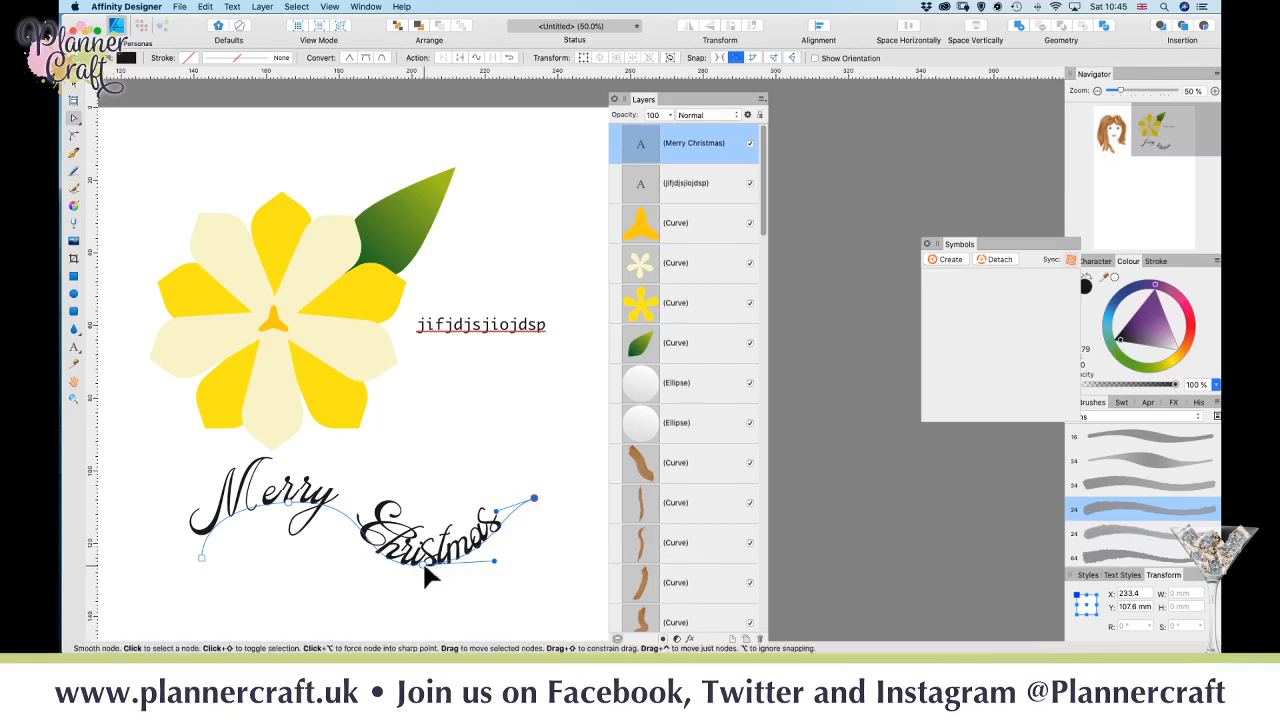
mouse_move(423, 565)
mouse_down()
mouse_move(465, 548)
mouse_move(499, 555)
mouse_move(451, 543)
mouse_move(414, 551)
mouse_move(526, 557)
mouse_move(330, 550)
mouse_move(503, 543)
mouse_move(333, 560)
mouse_move(368, 541)
mouse_move(463, 543)
mouse_move(368, 555)
mouse_move(438, 556)
mouse_up()
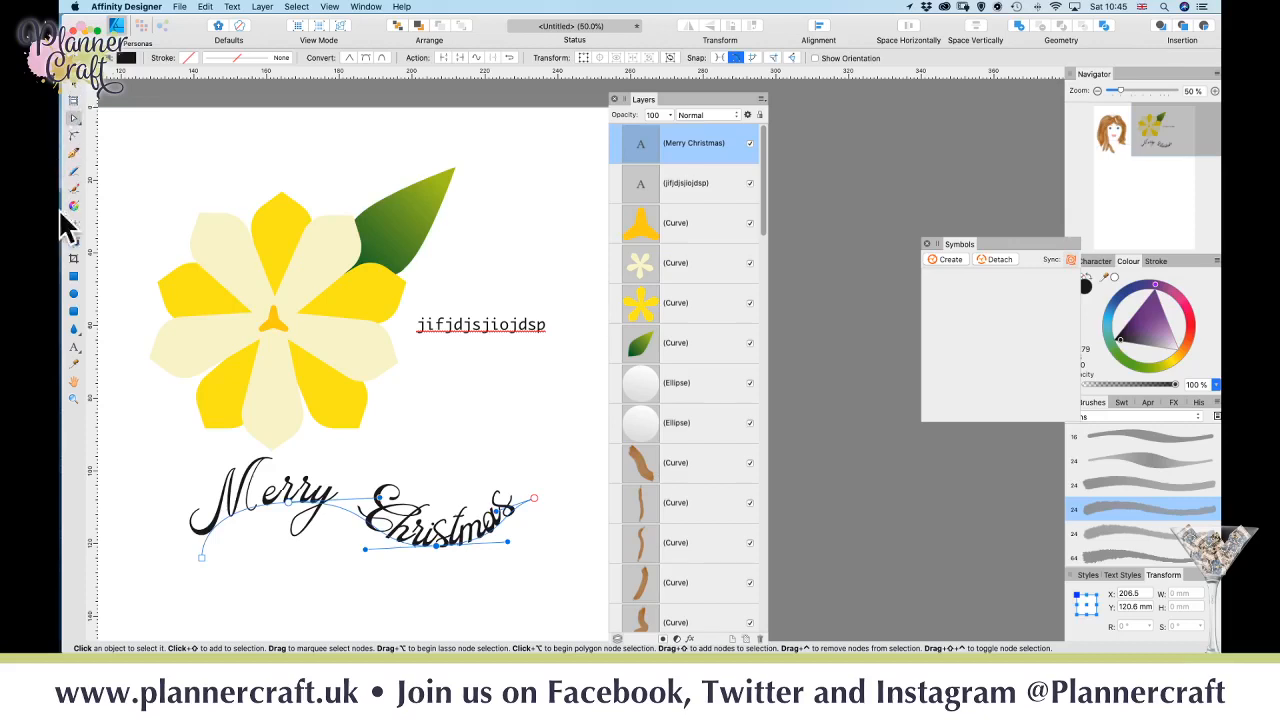
- Set the curved text's baseline to 17 %, and try reversing the text path before restoring its direction
click(74, 348)
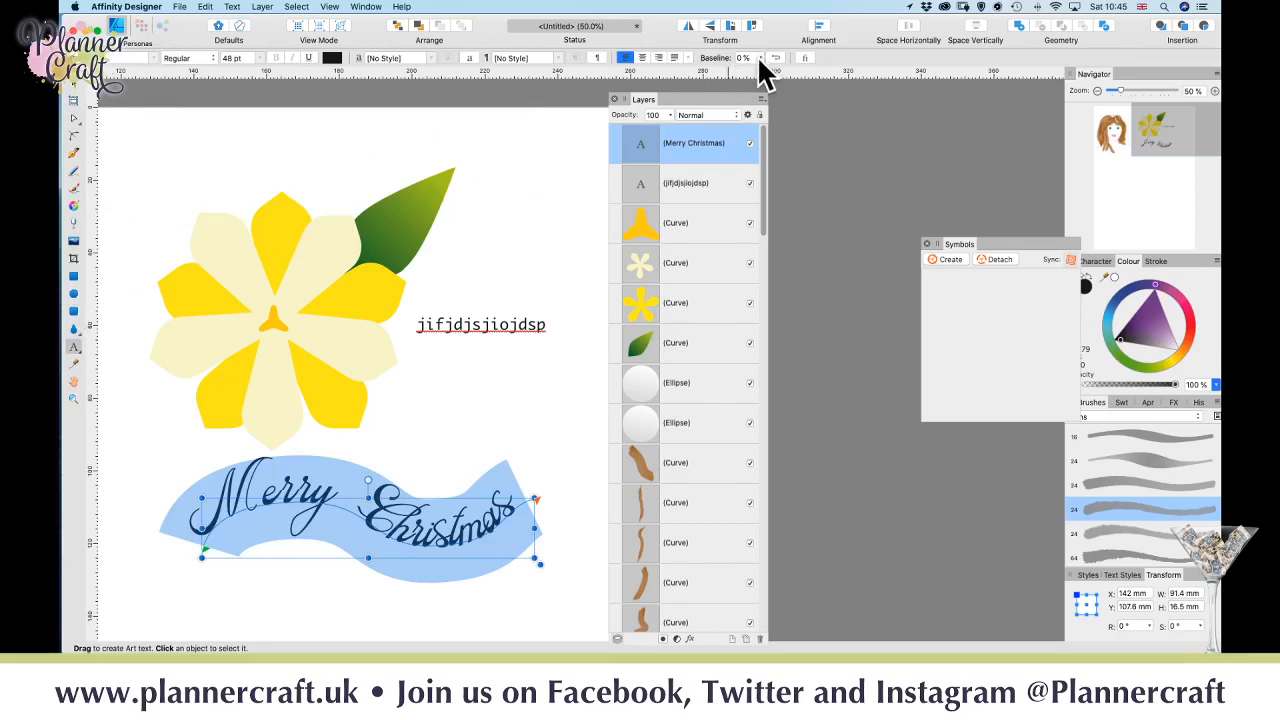
mouse_move(757, 72)
mouse_down()
mouse_move(734, 72)
mouse_move(769, 82)
mouse_up()
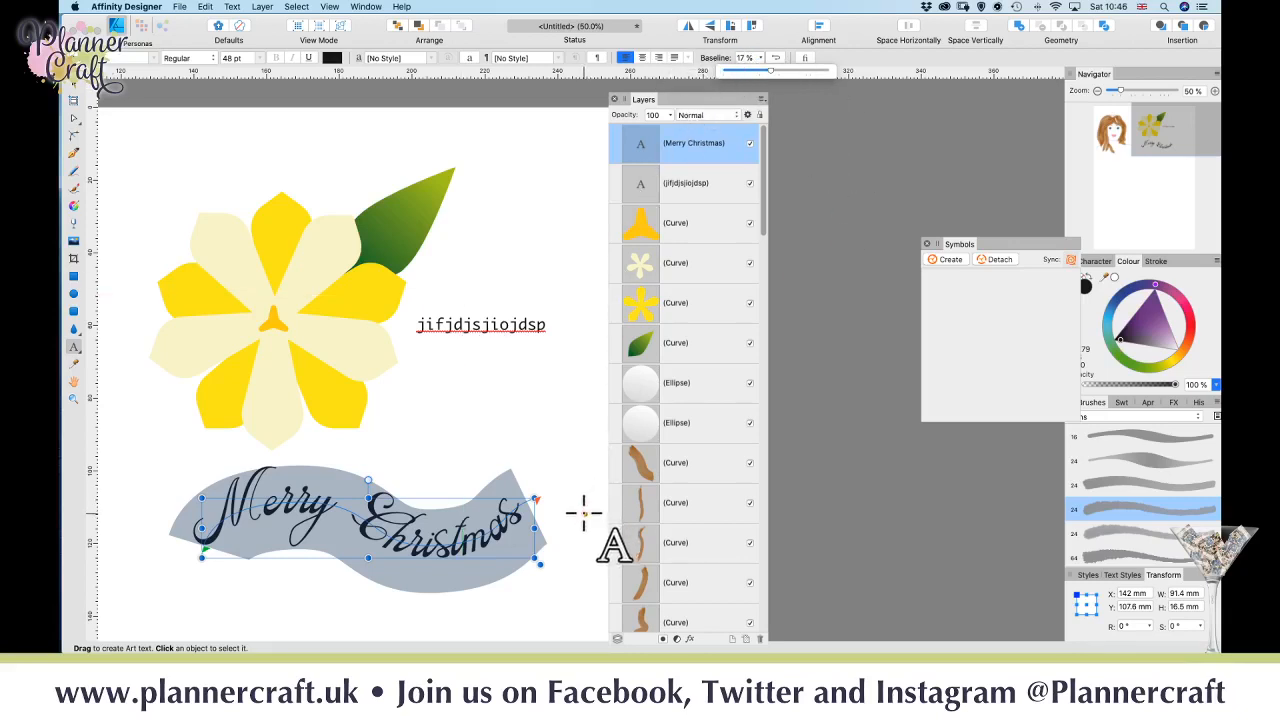
click(777, 58)
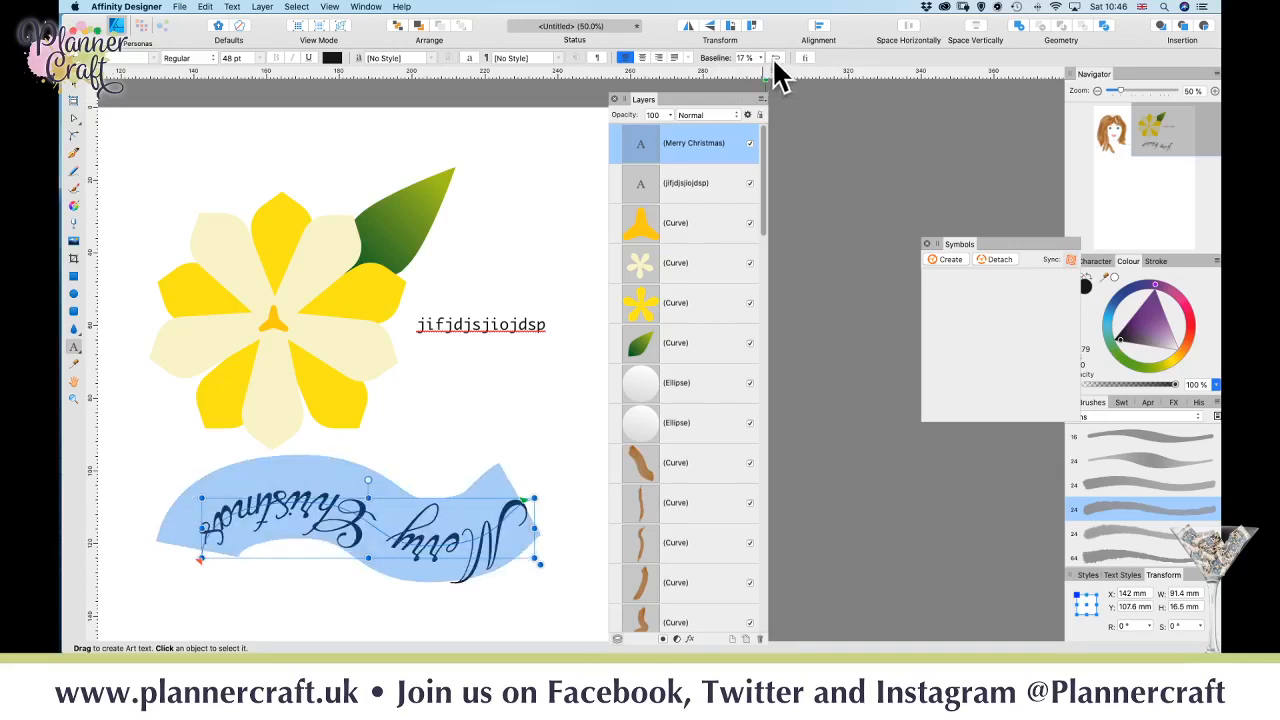
click(776, 59)
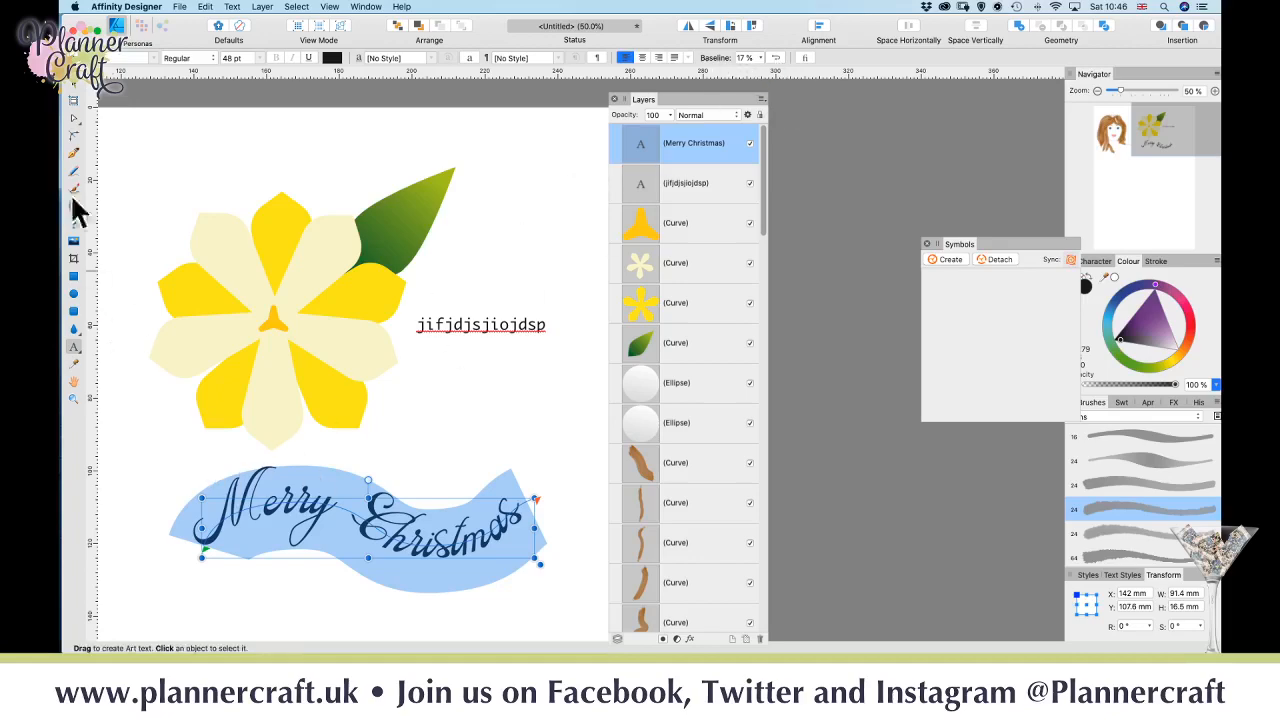
- Draw a circle about 96 mm in diameter in the empty area below the curved "Merry Christmas" text
click(74, 294)
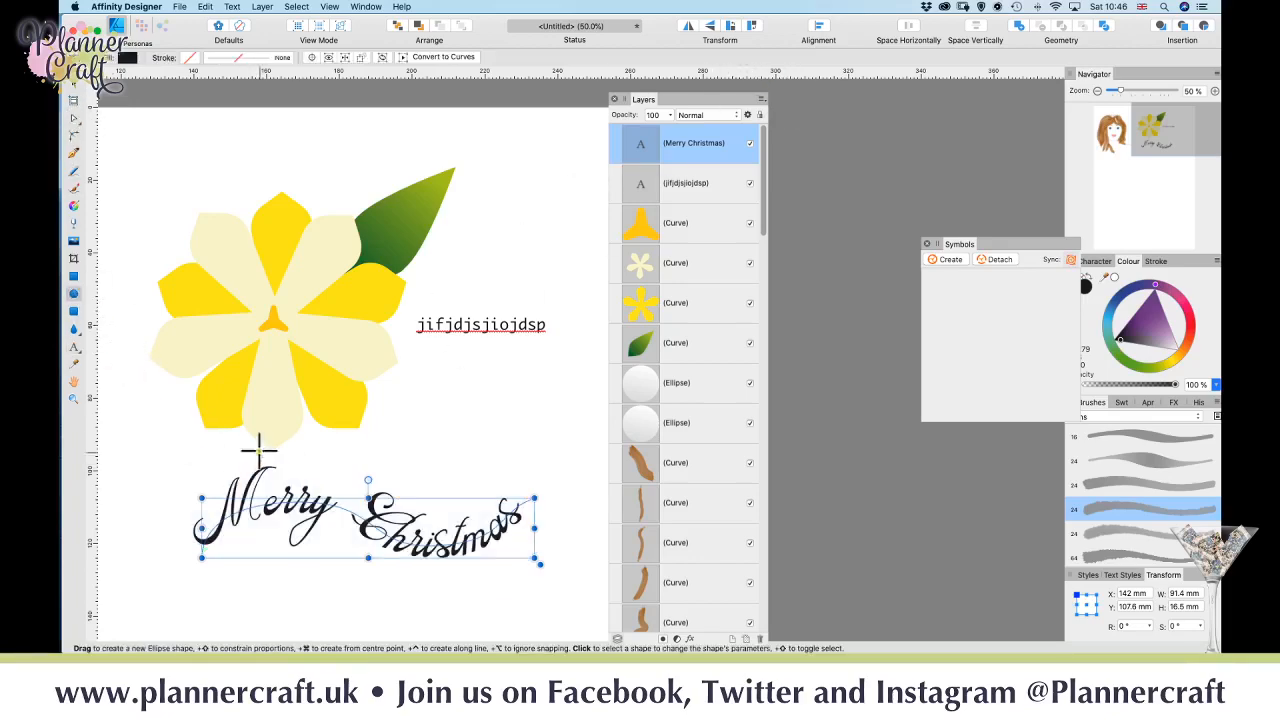
drag(143, 513, 380, 256)
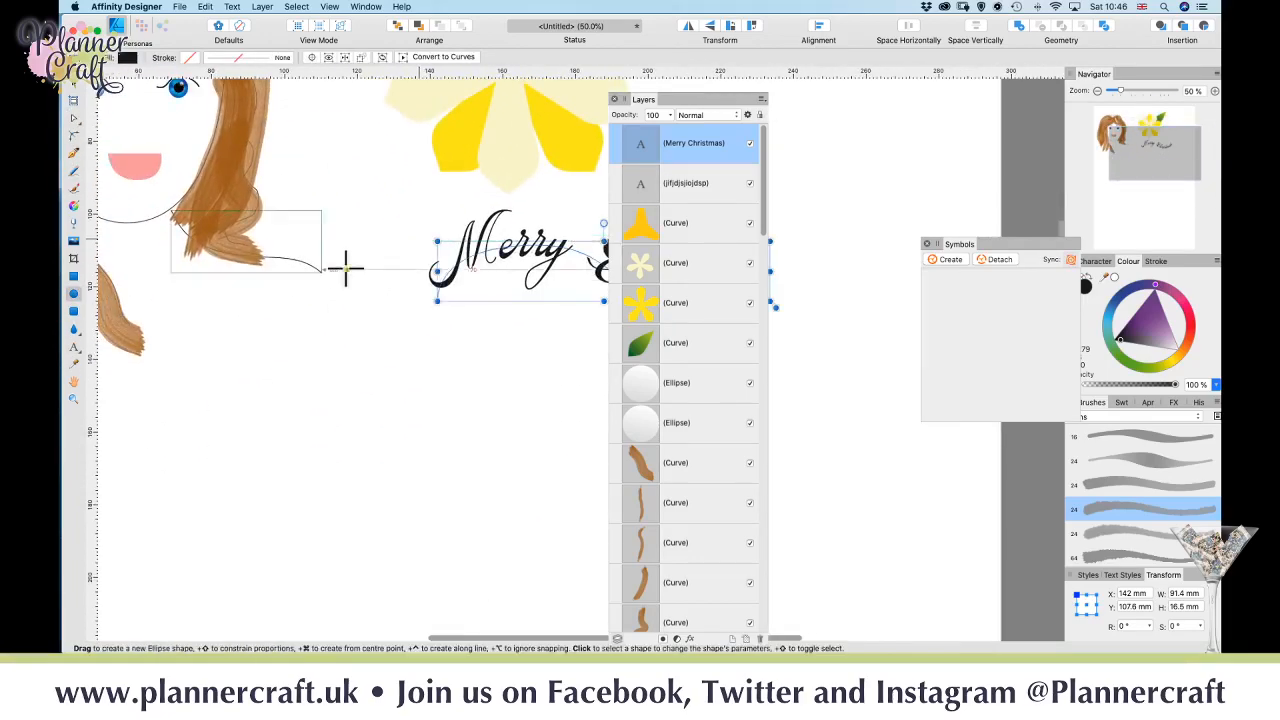
key(super+minus)
key(super+minus)
drag(519, 446, 322, 354)
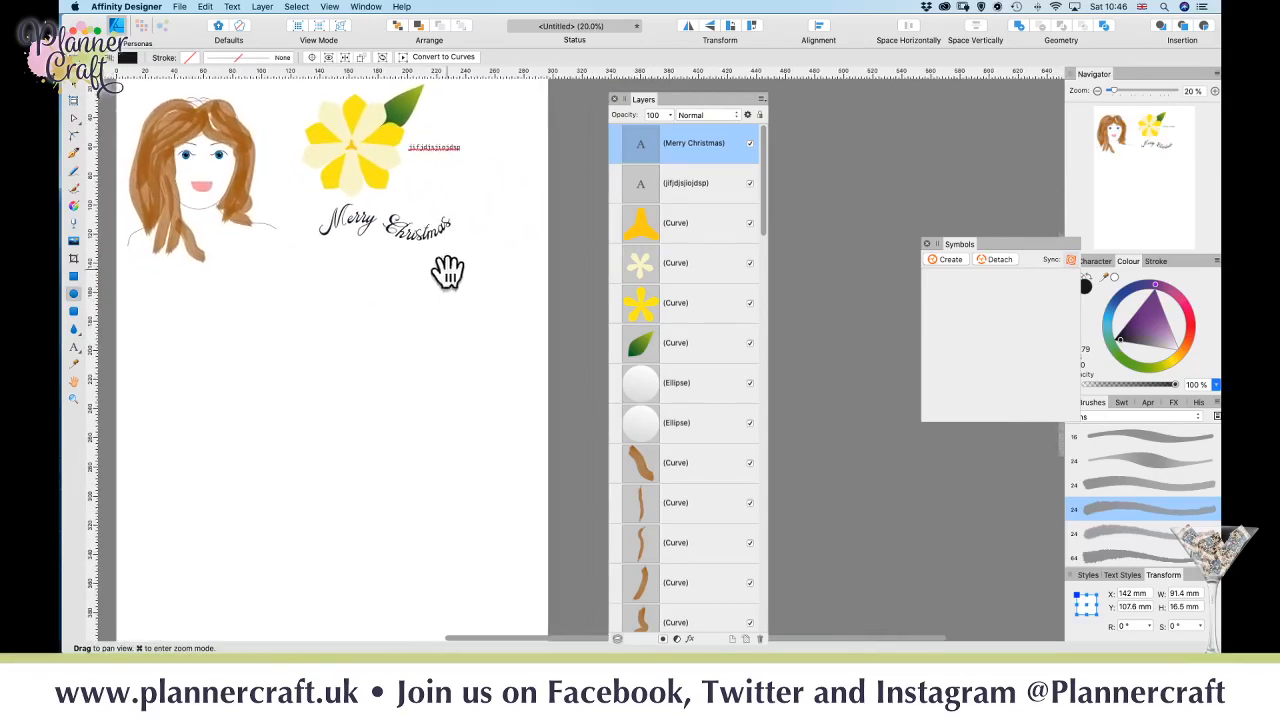
drag(355, 289, 495, 429)
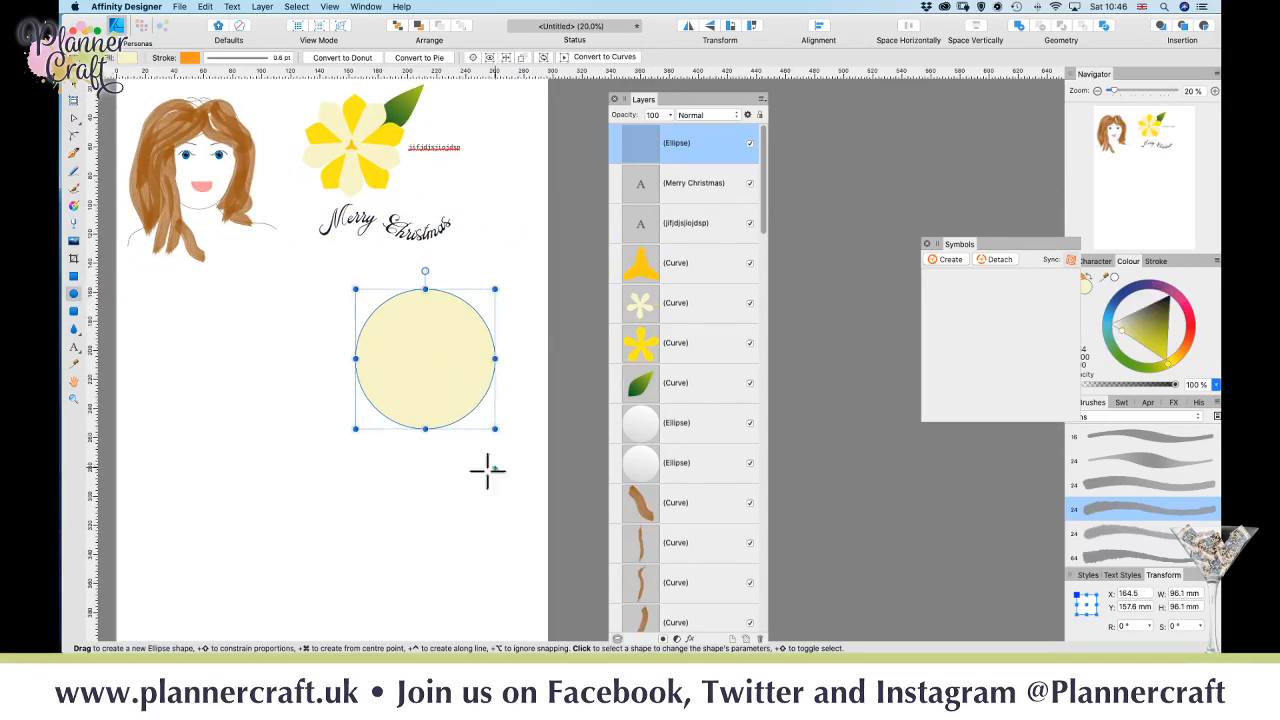
- Convert the circle into a text path and enter "Merry Christmas" starting on its left side
click(73, 347)
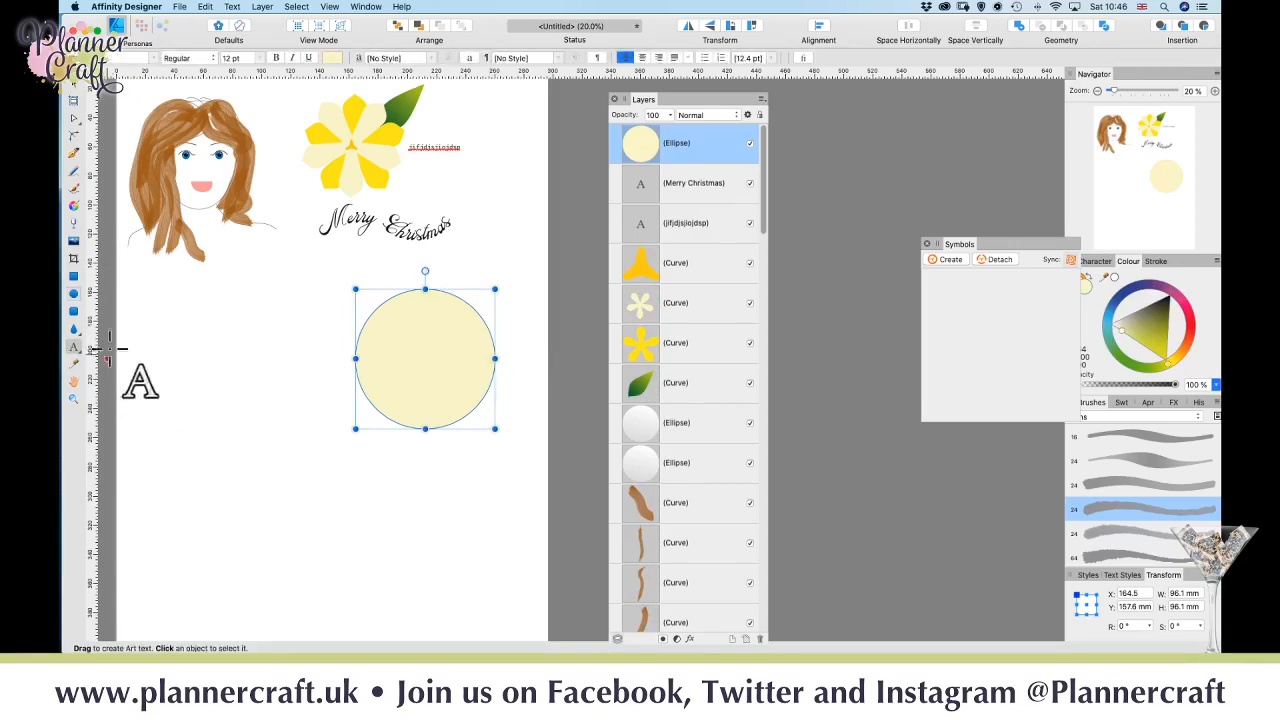
click(359, 332)
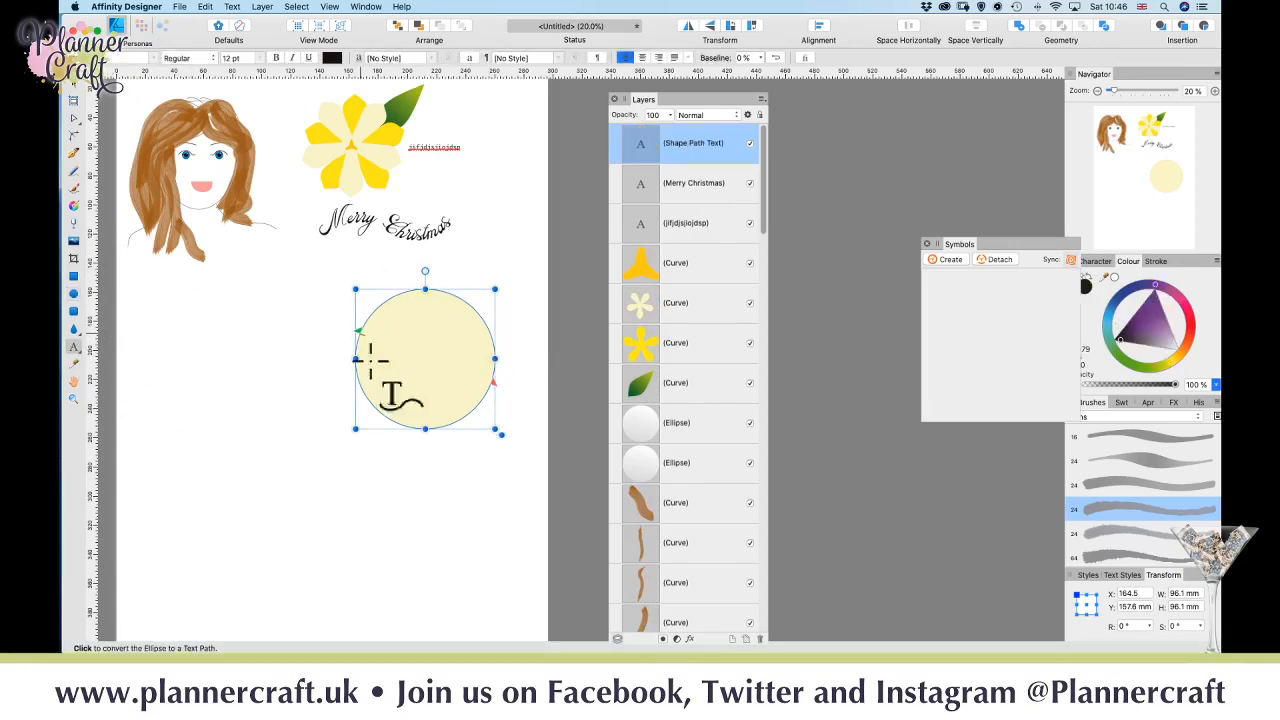
click(343, 440)
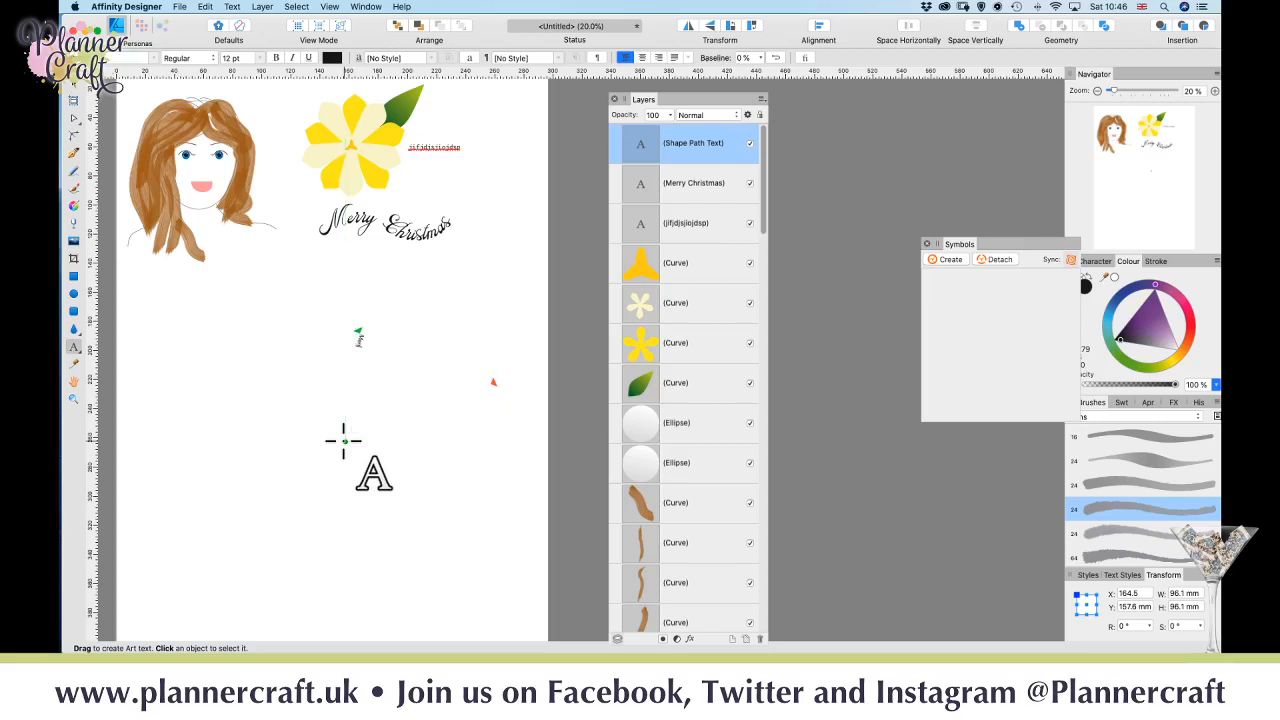
text(Merry Christmas)
key(Escape)
- Set the circle's path text to a handwritten script font at 24 pt and place the text cursor at its end
click(155, 58)
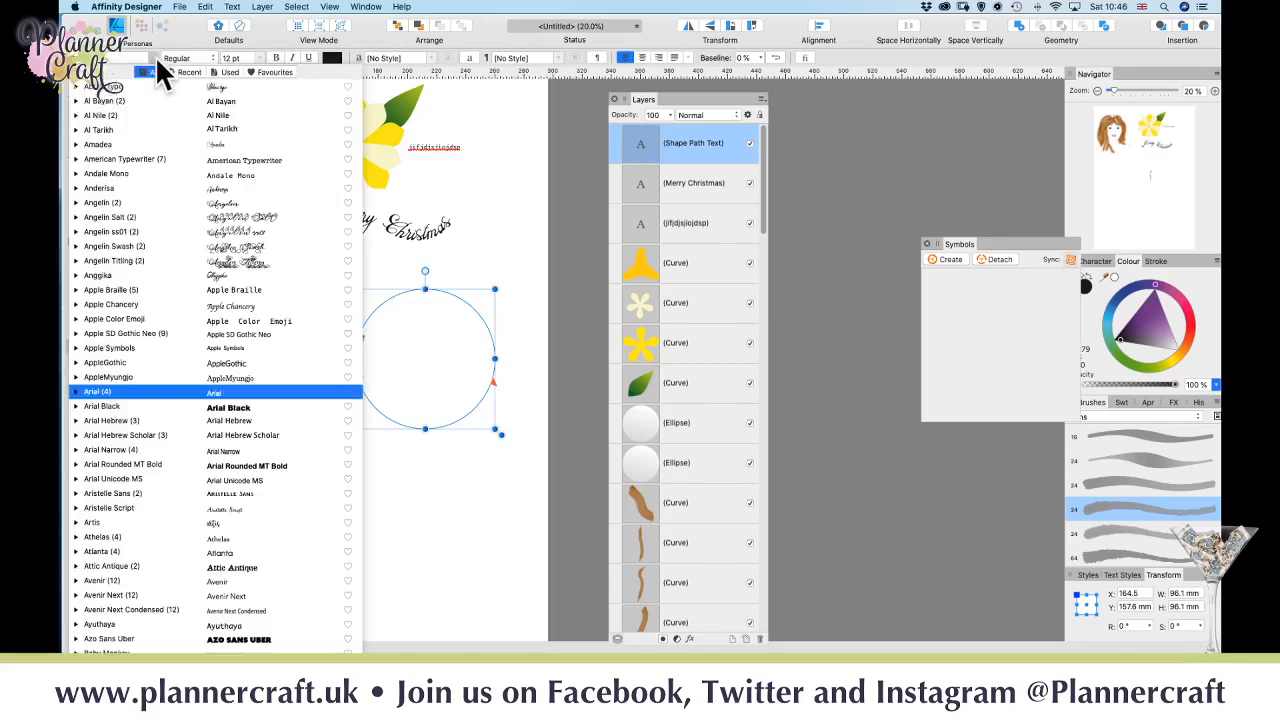
click(223, 522)
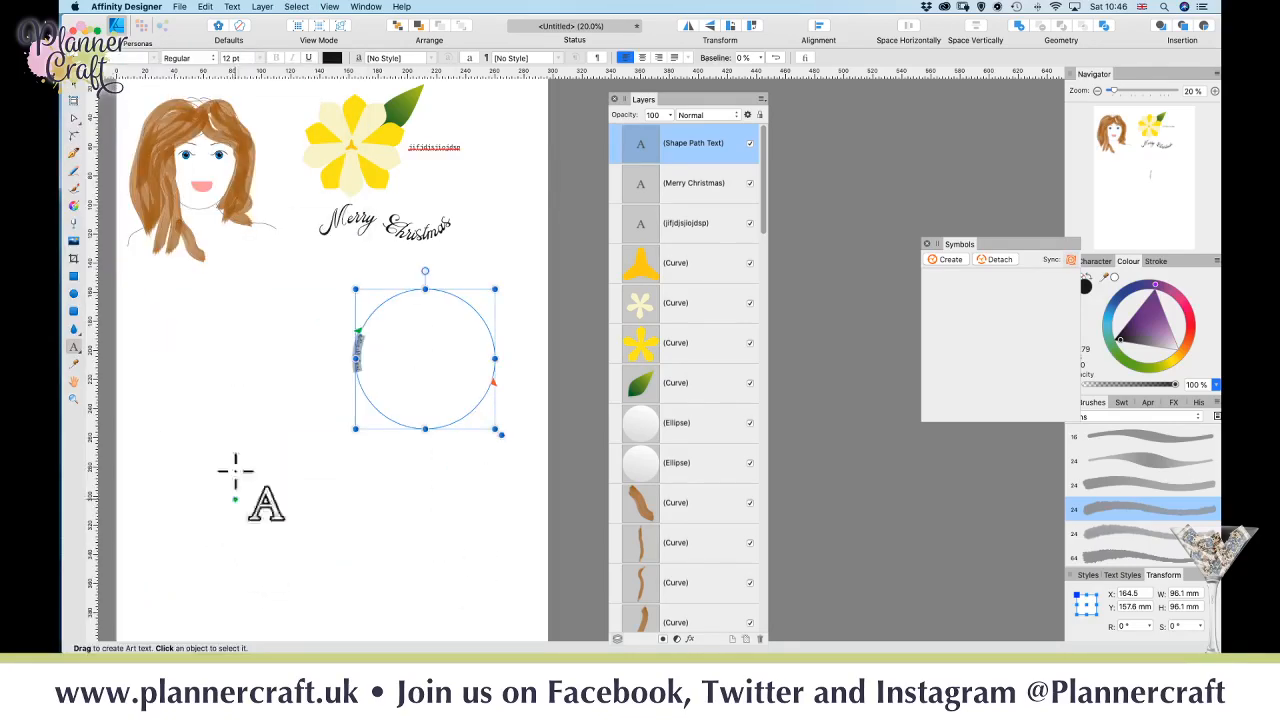
click(258, 60)
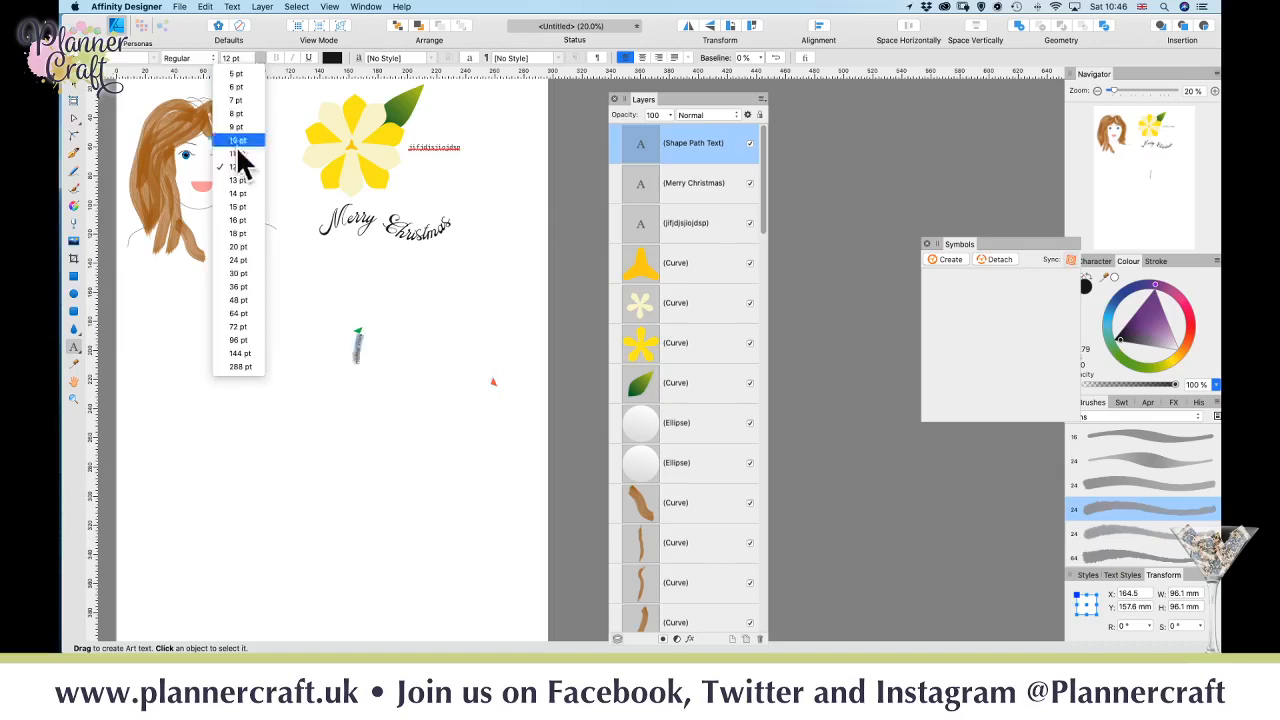
click(240, 260)
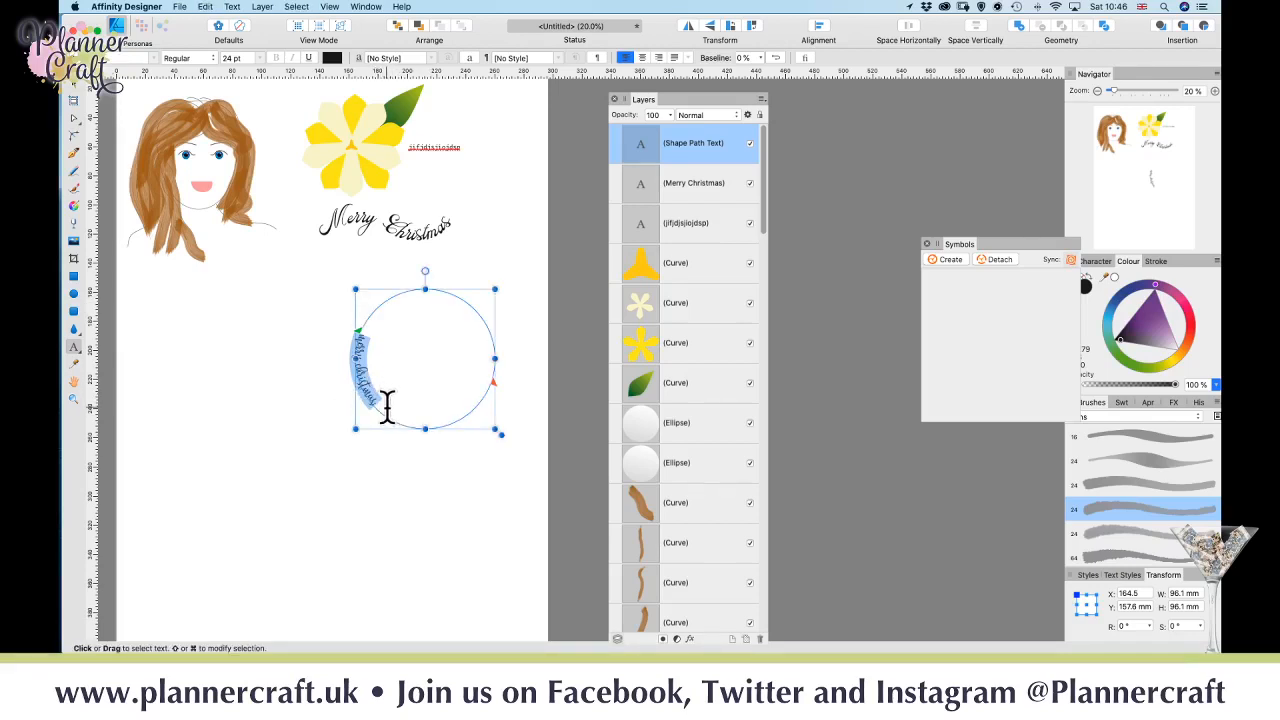
click(387, 405)
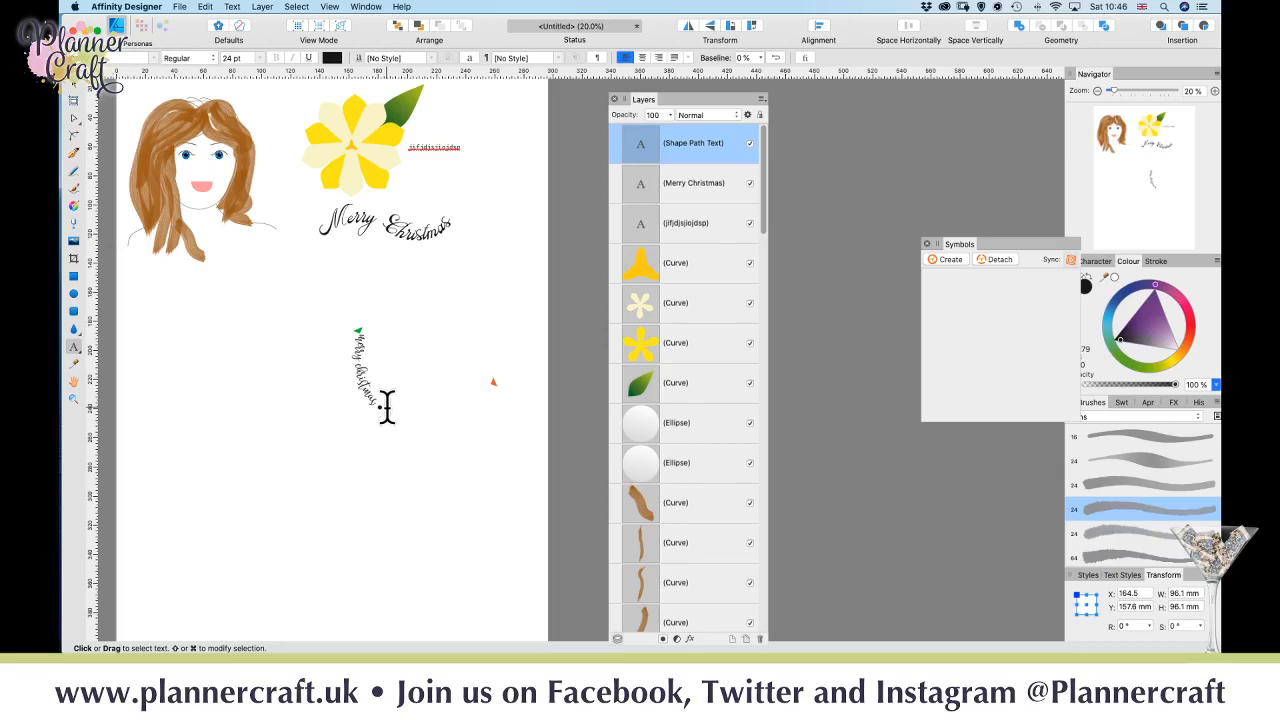
- Fill the rest of the circular path with the repeated text "merry christmas", separating the repetitions with bullets
text(Merry christmas)
text(merry christmas!)
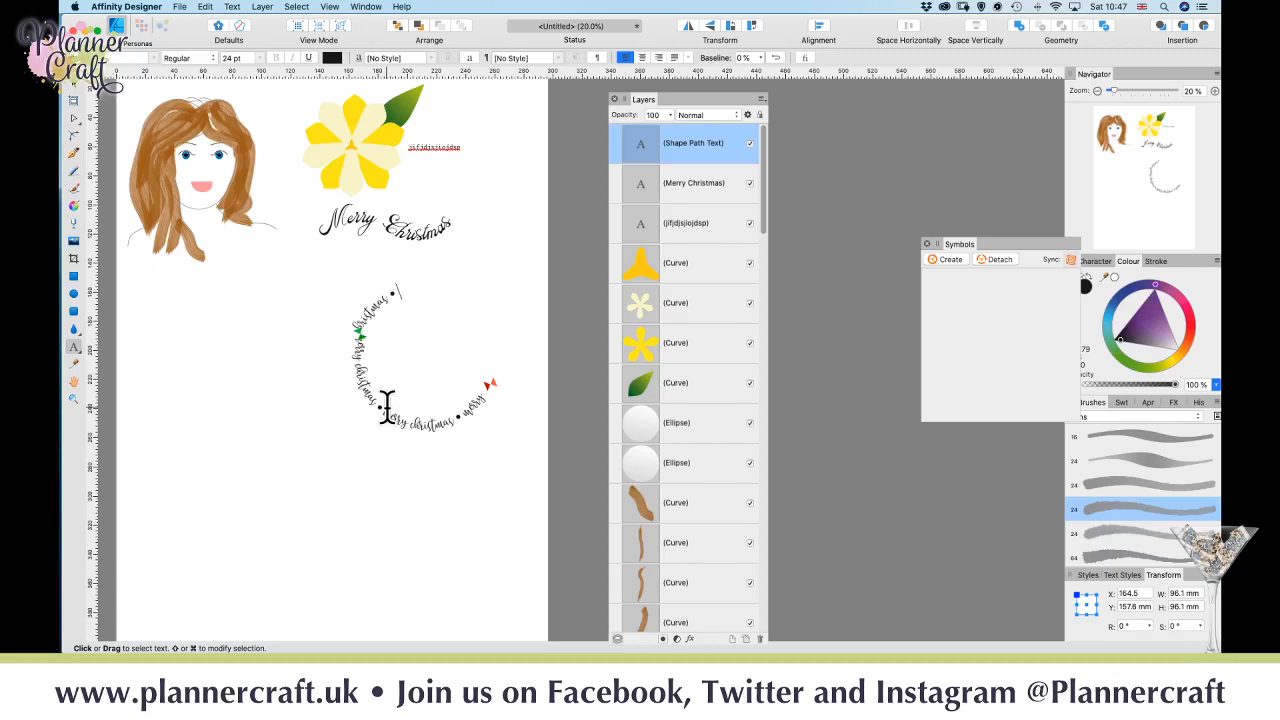
text(merry christmas)
text(merry christmas)
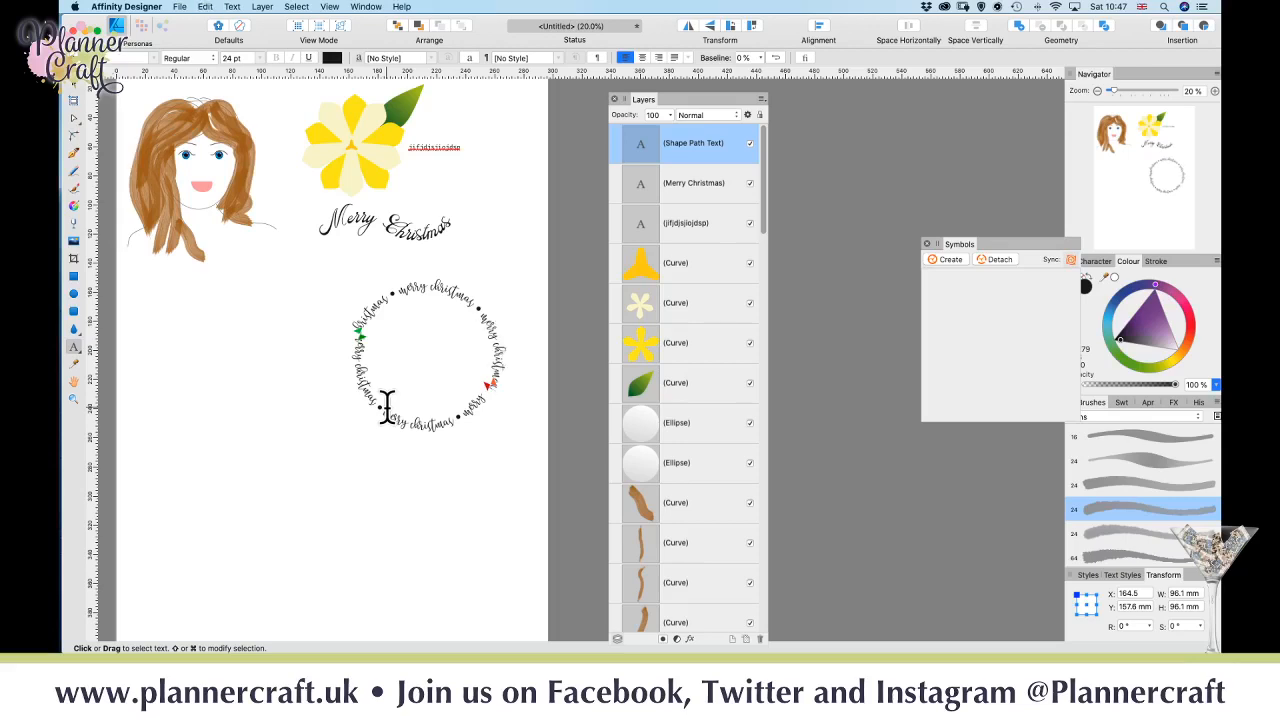
key(Escape)
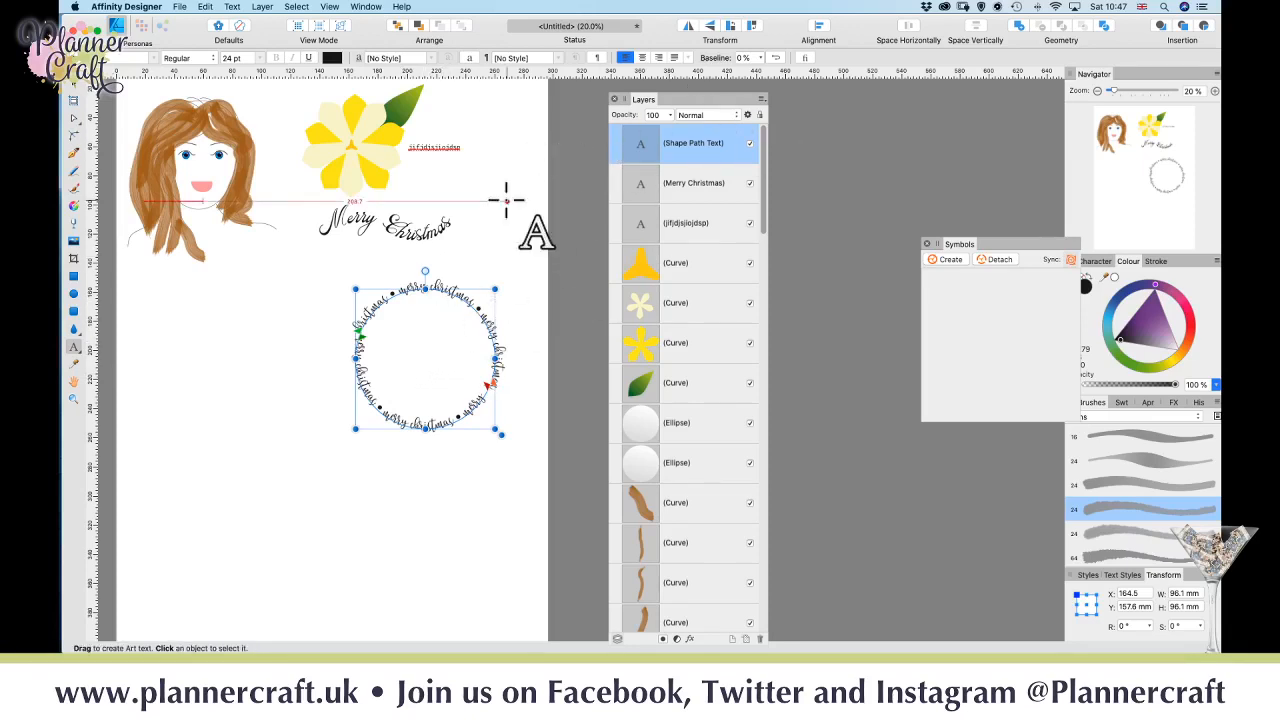
- Move the start of the circular text's second path section to the right side of the circle
scroll(508, 210, up, 5)
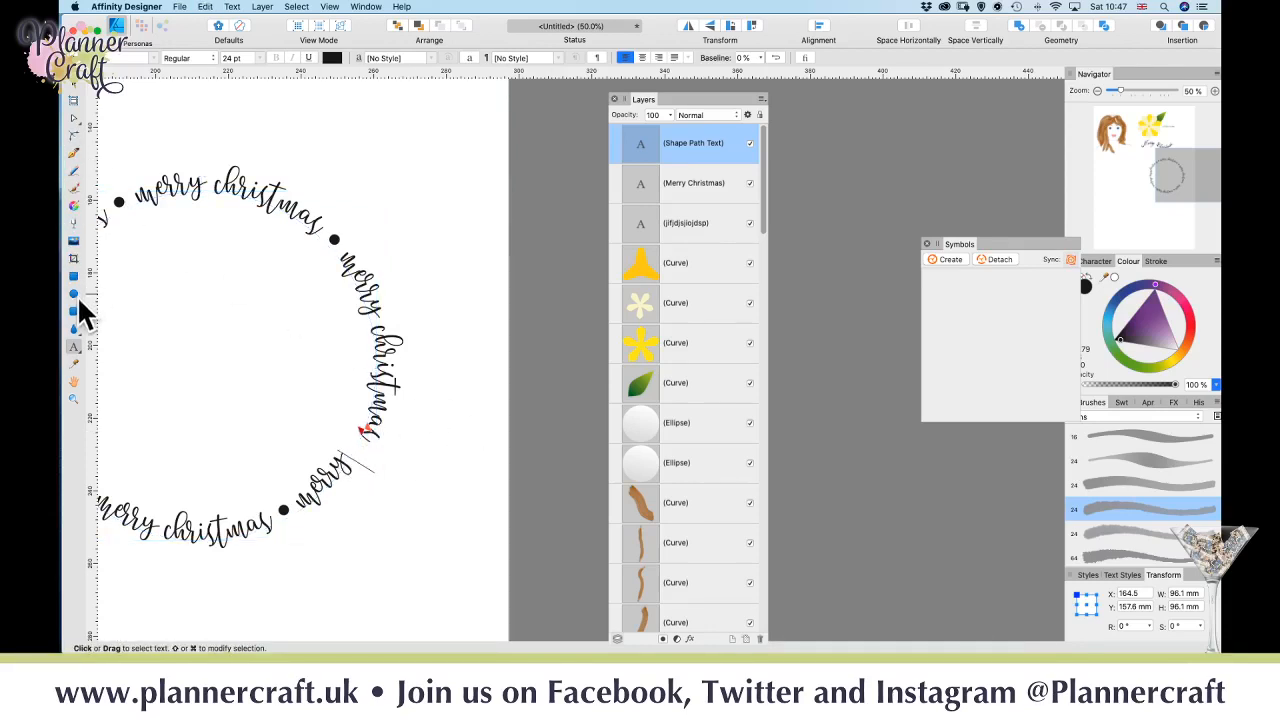
key(Escape)
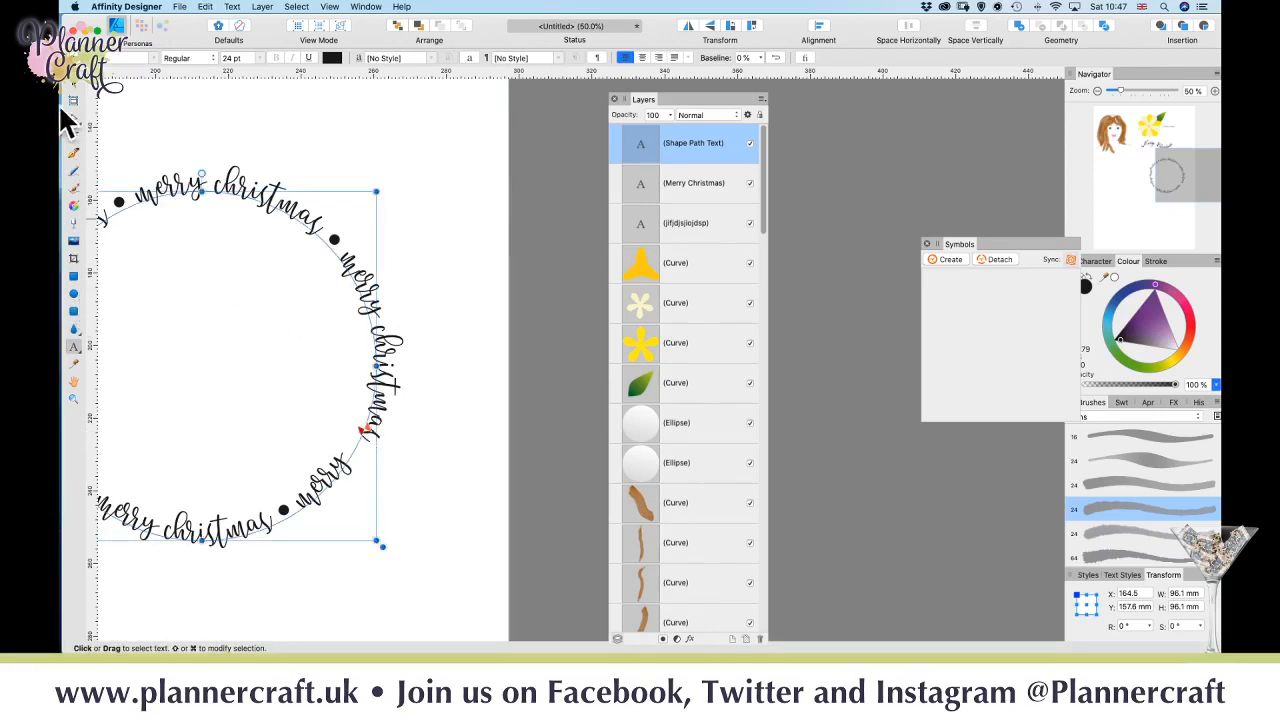
click(76, 101)
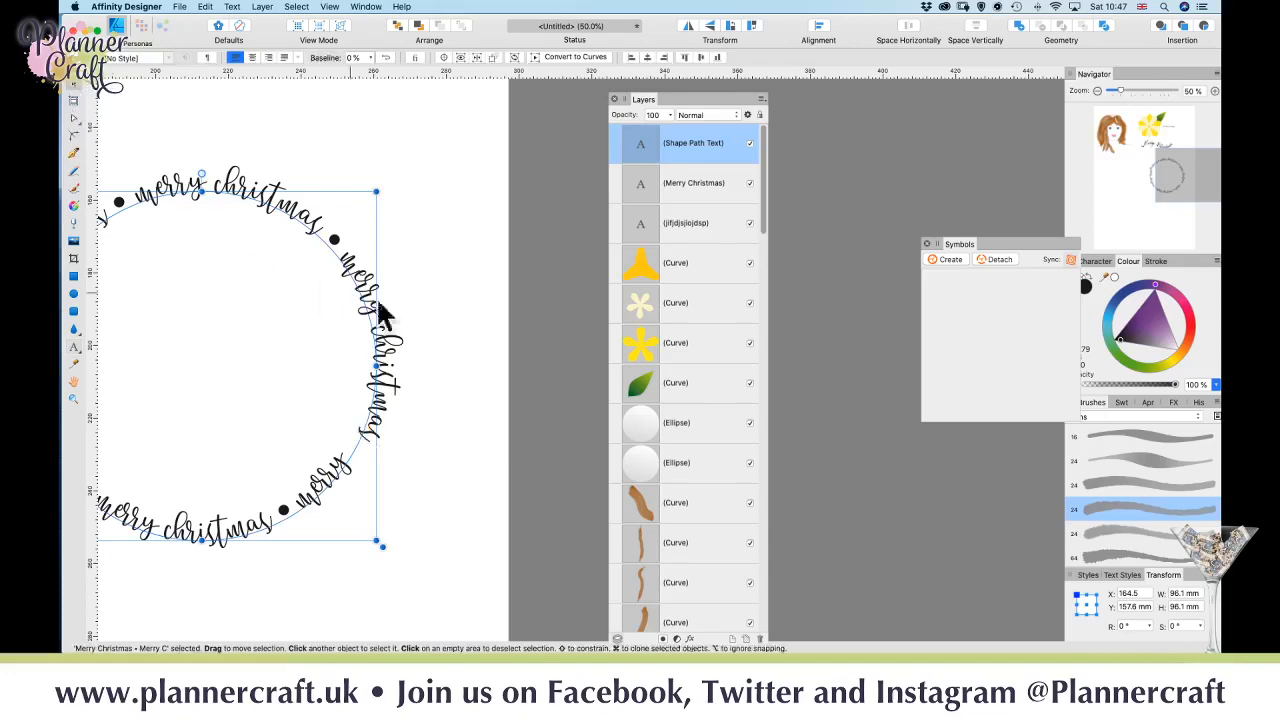
drag(443, 414, 622, 345)
drag(608, 366, 583, 391)
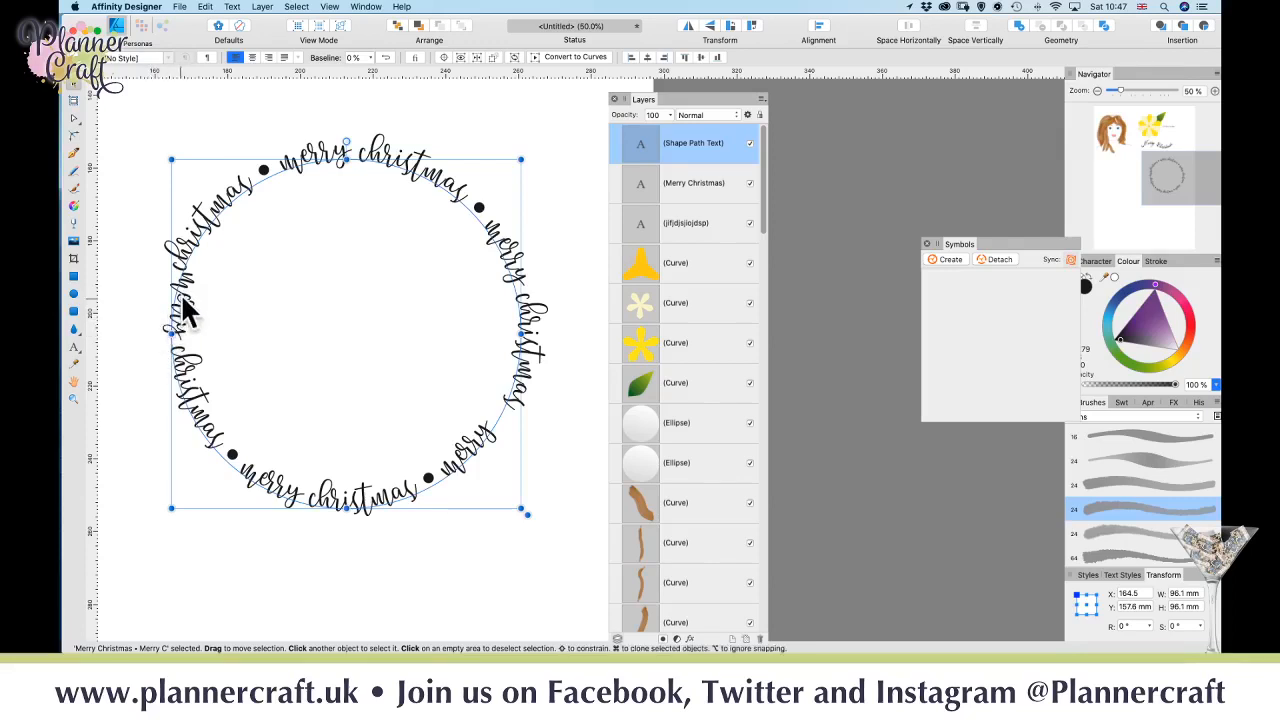
key(a)
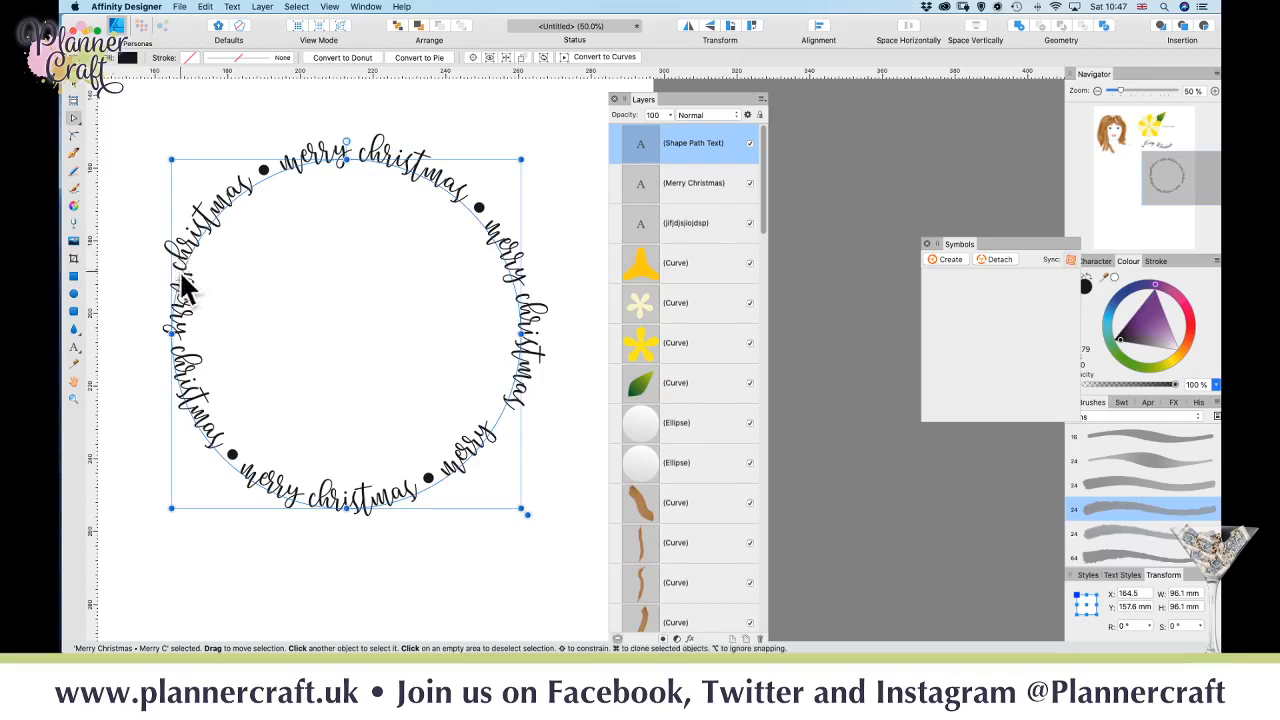
click(73, 347)
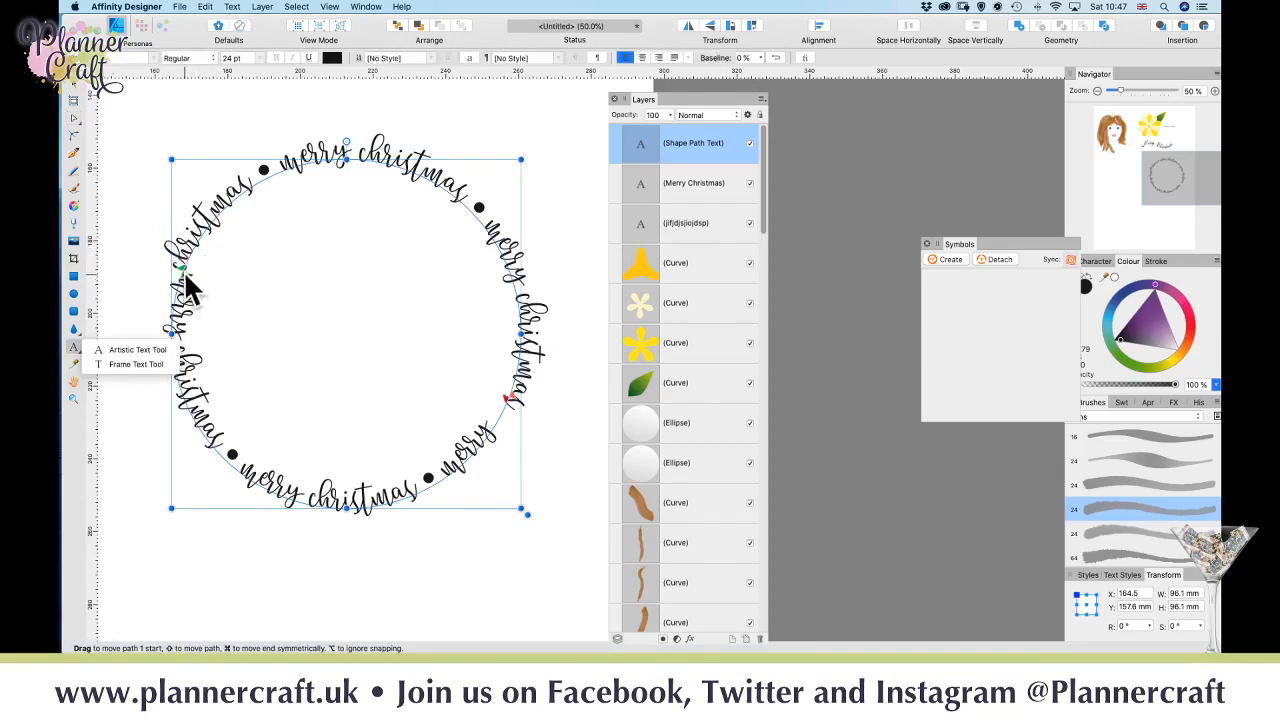
click(506, 398)
drag(504, 409, 518, 318)
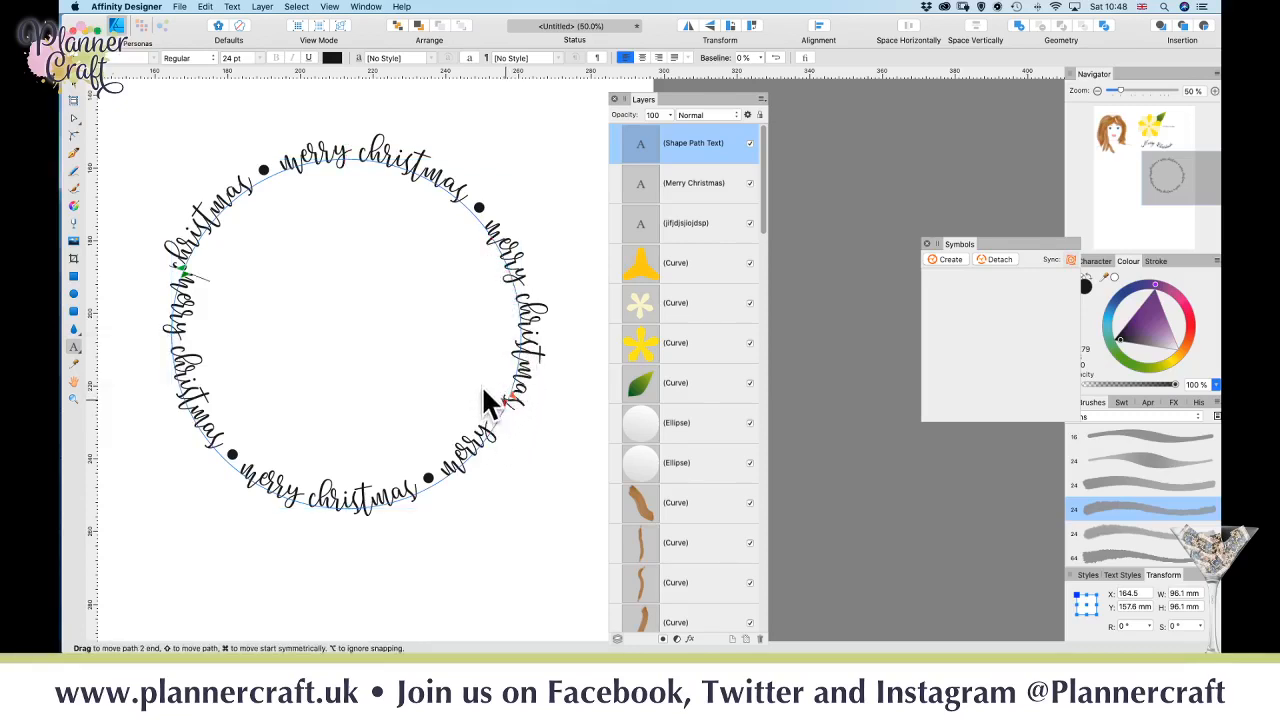
drag(482, 386, 481, 382)
drag(182, 269, 530, 350)
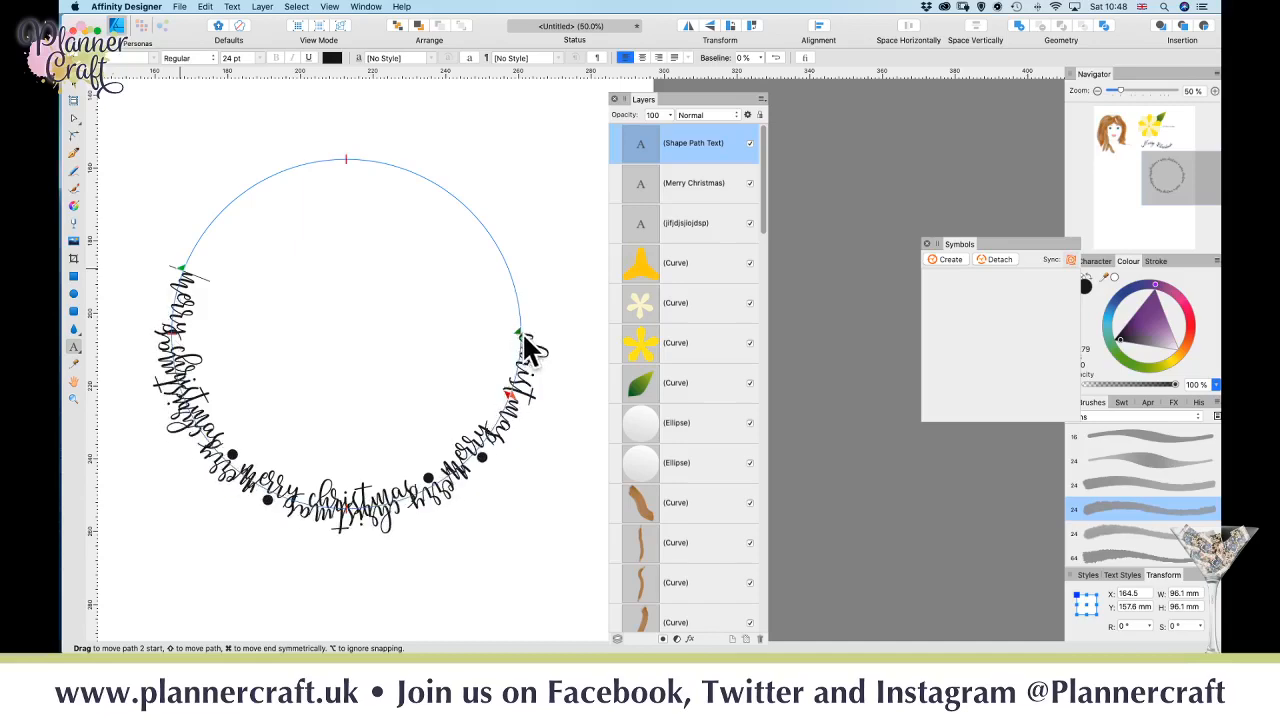
- Move the first path section's start near the circle's top, and bring each section's end round to meet its own start
drag(188, 278, 383, 179)
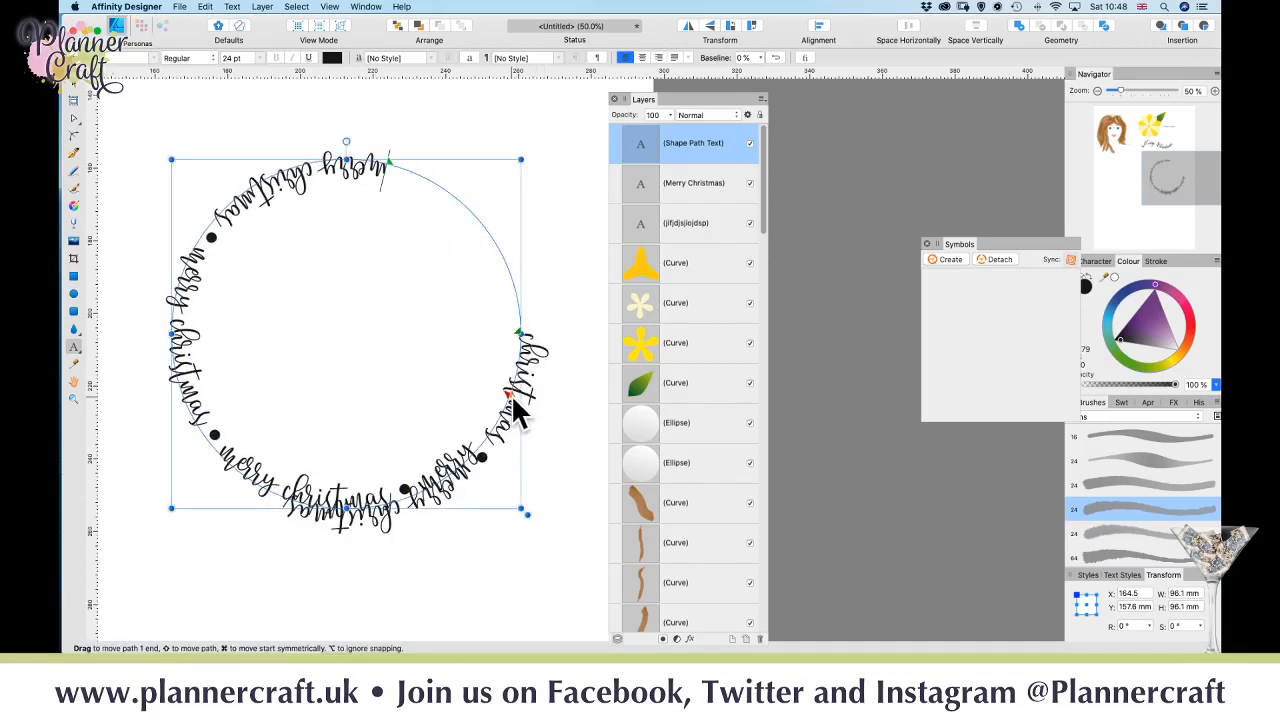
drag(508, 416, 316, 475)
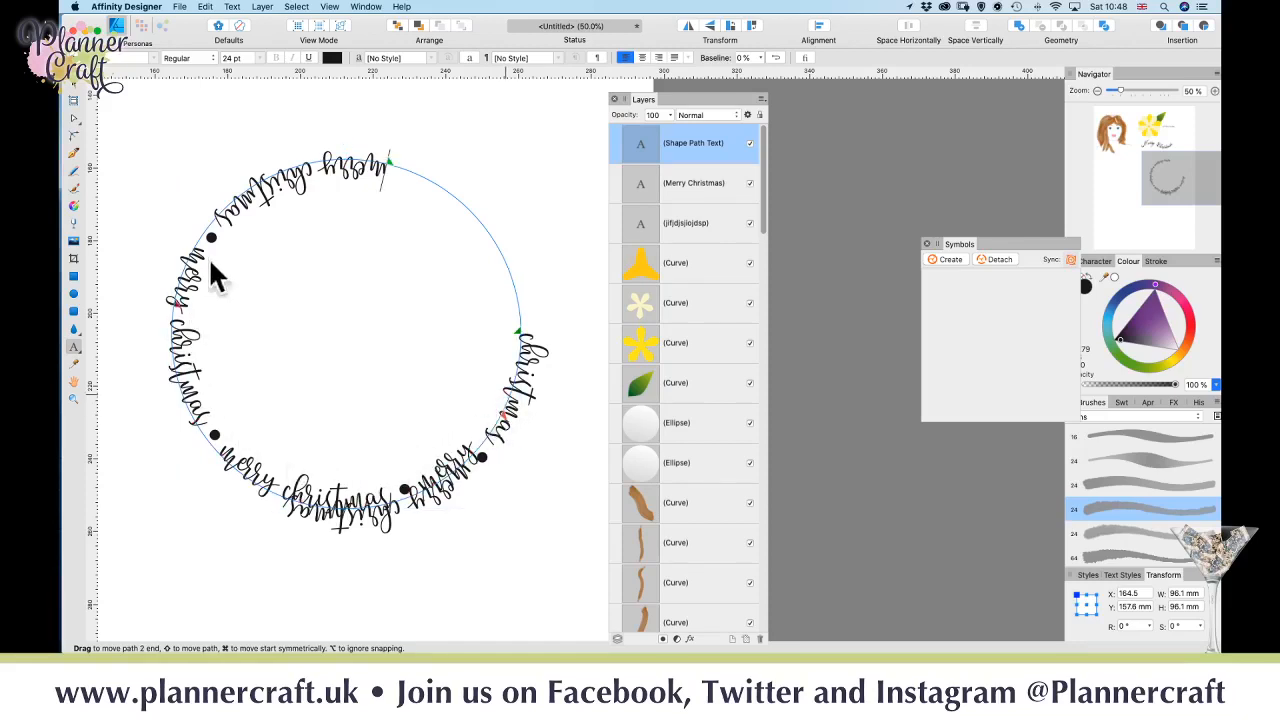
drag(492, 335, 510, 340)
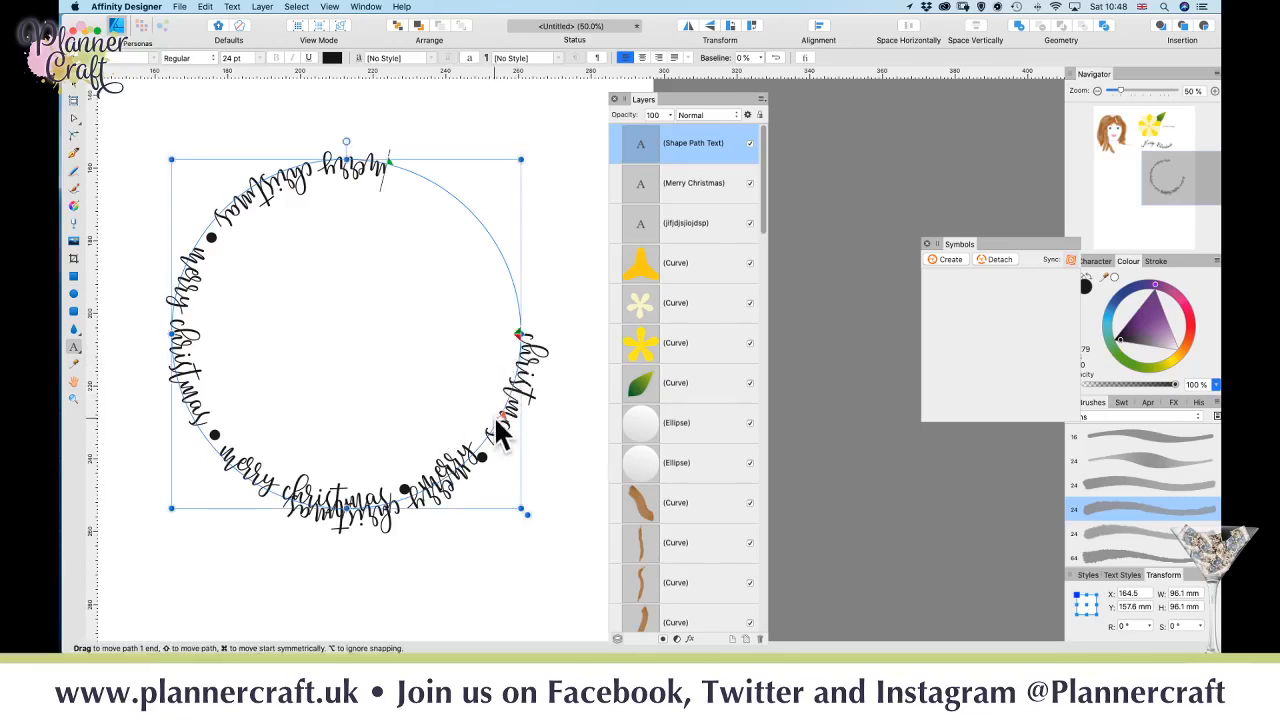
drag(504, 418, 456, 234)
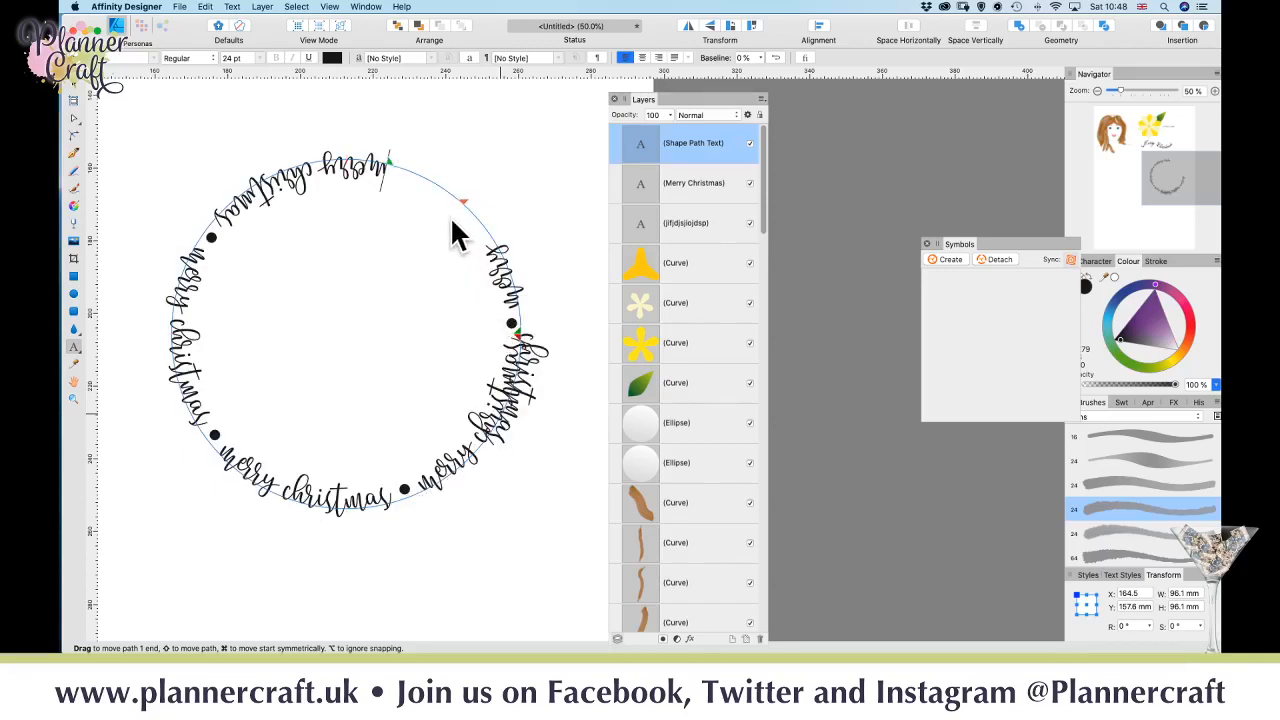
mouse_move(409, 185)
mouse_down()
mouse_move(461, 210)
mouse_move(510, 322)
mouse_move(465, 215)
mouse_move(392, 170)
mouse_up()
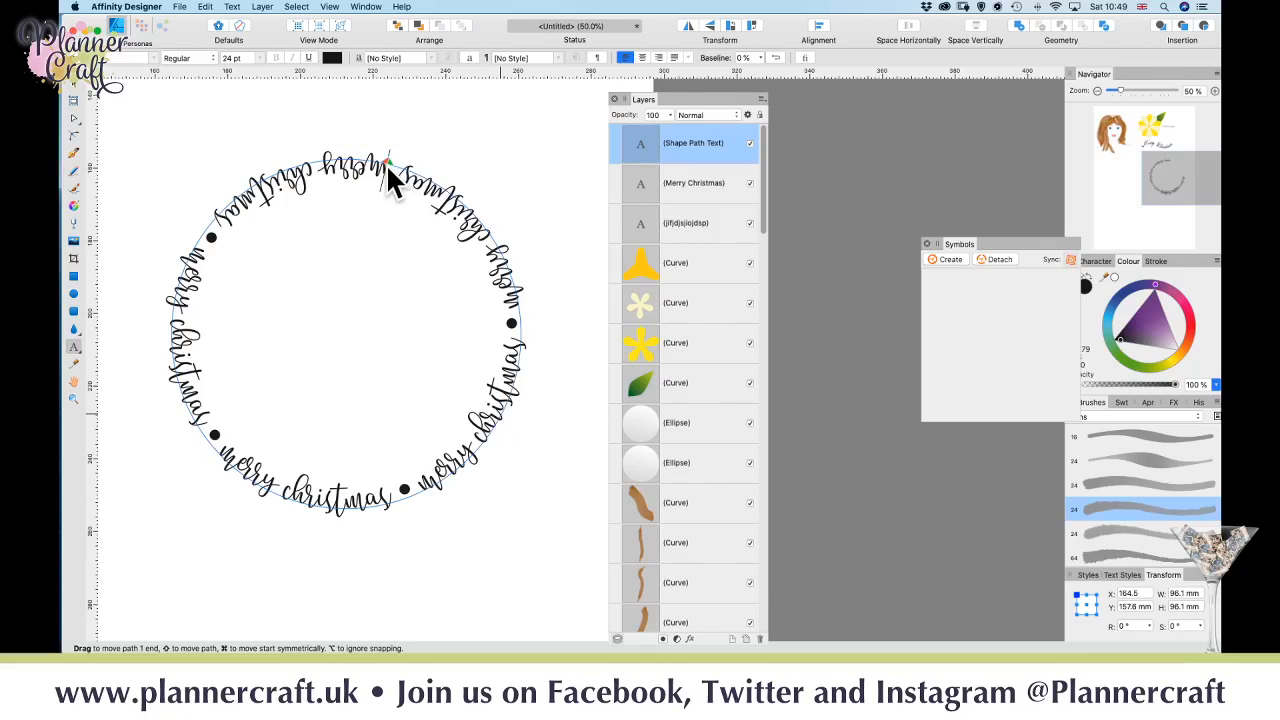
drag(386, 163, 387, 165)
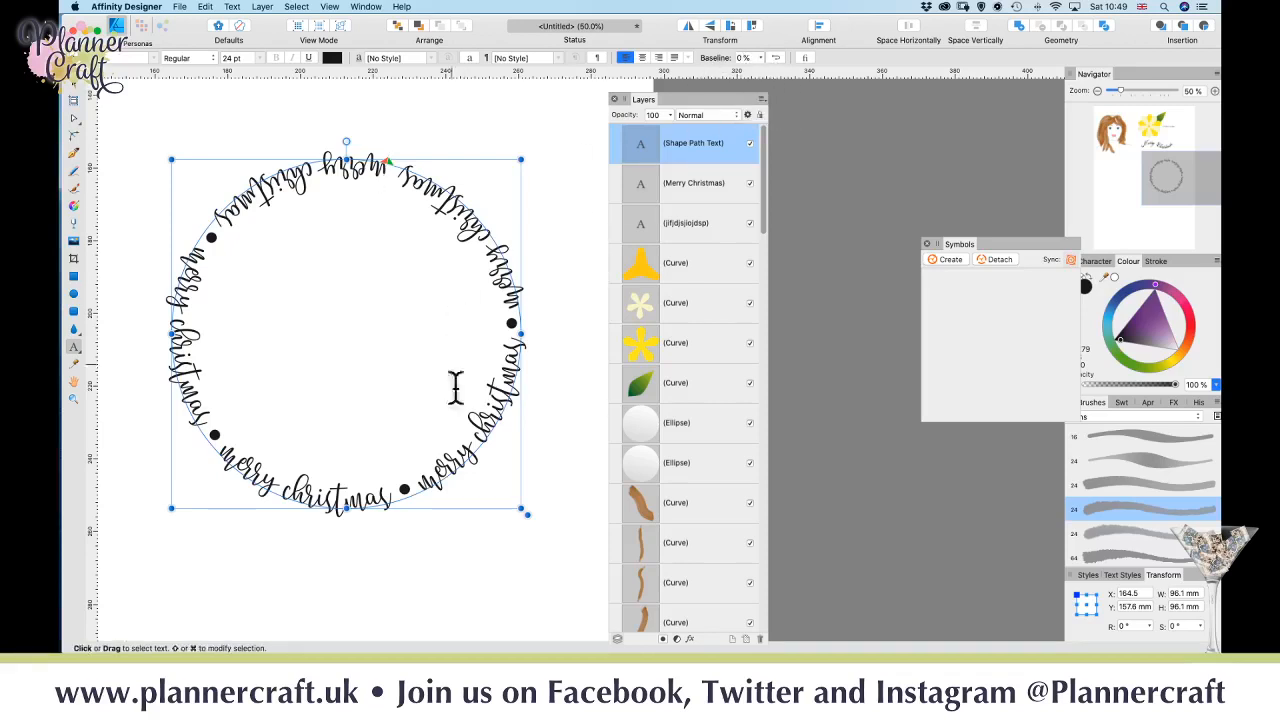
- Set the baseline of the circular text to 23%
click(760, 62)
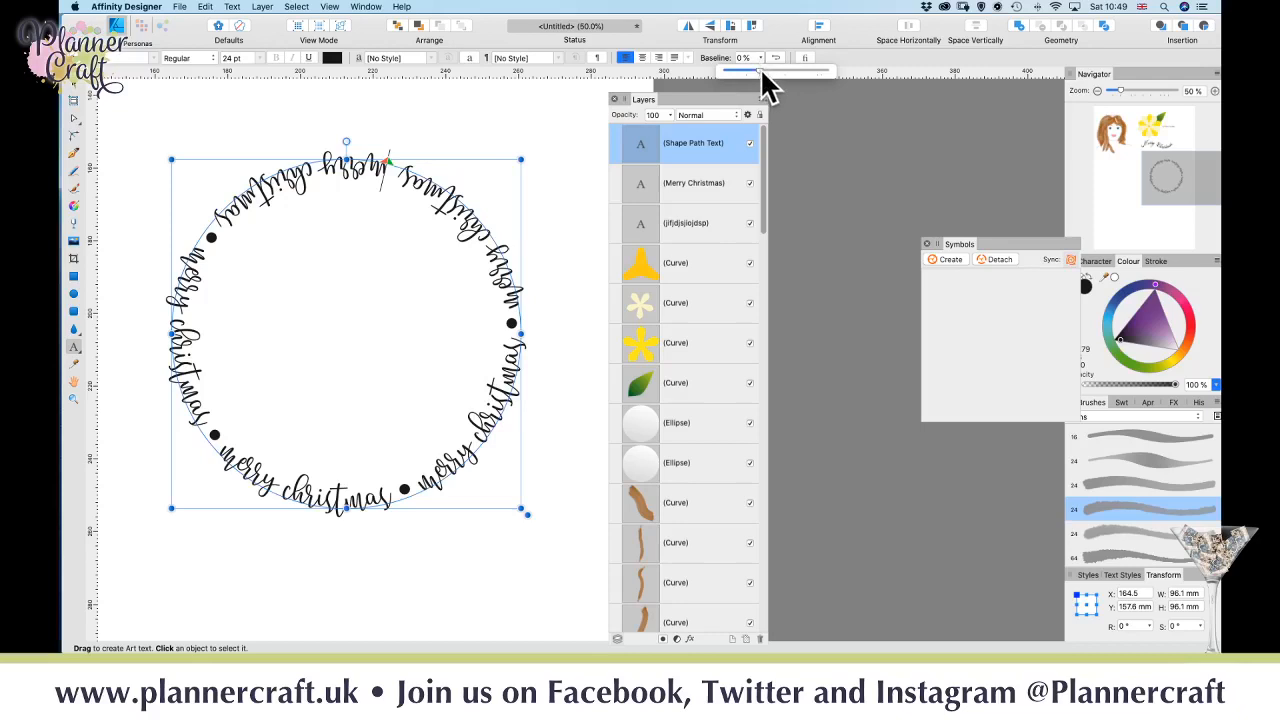
mouse_move(762, 70)
mouse_down()
mouse_move(749, 72)
mouse_move(775, 77)
mouse_up()
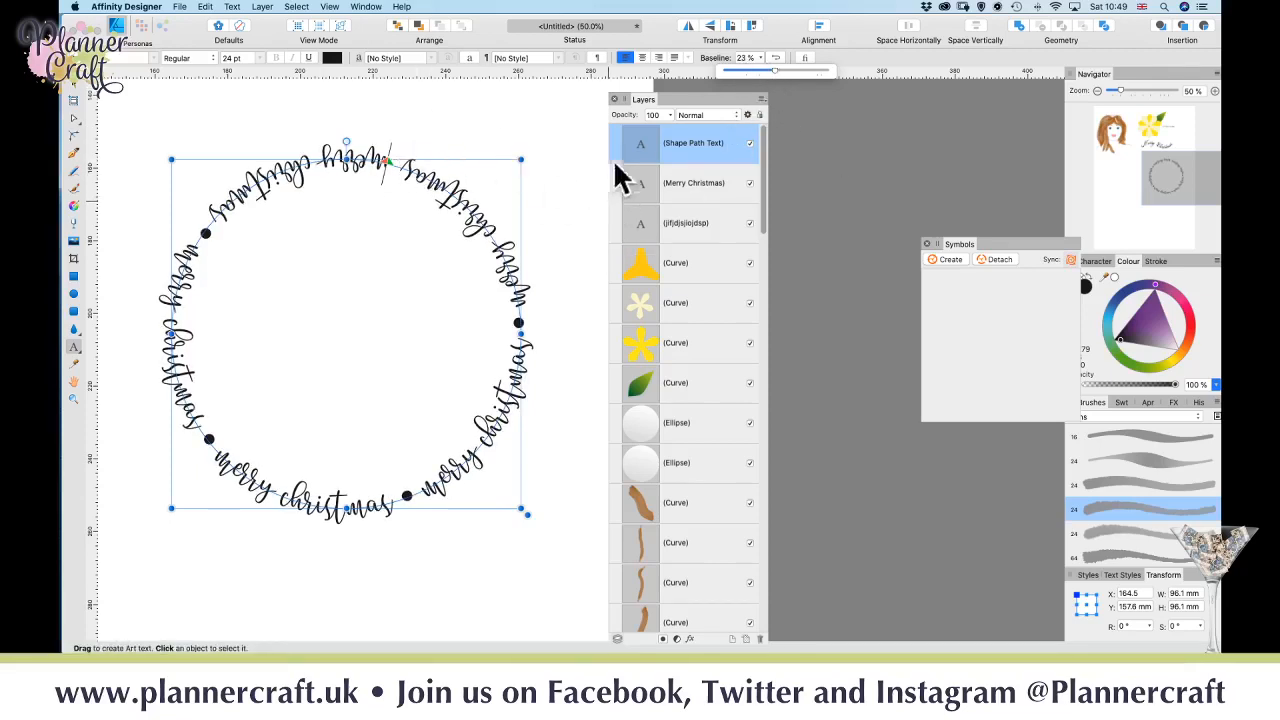
- Try font sizes of 20, 22 and 23 pt on the circular text
click(252, 58)
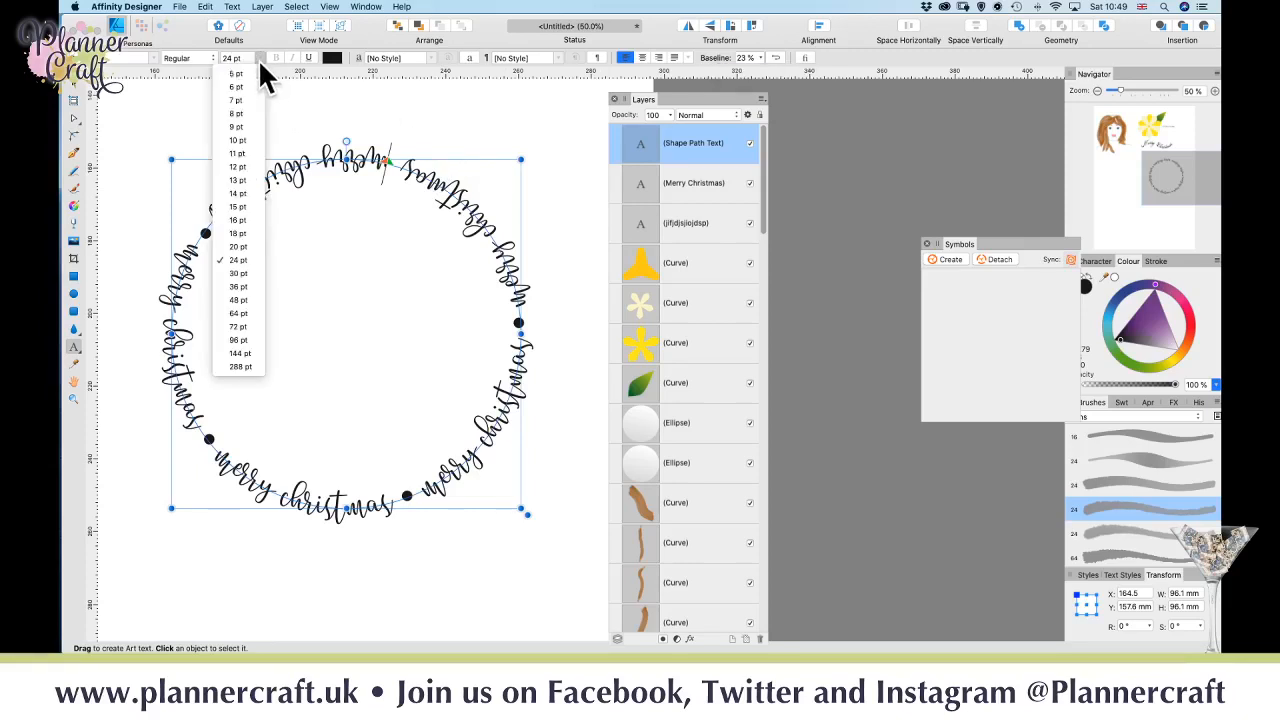
click(250, 248)
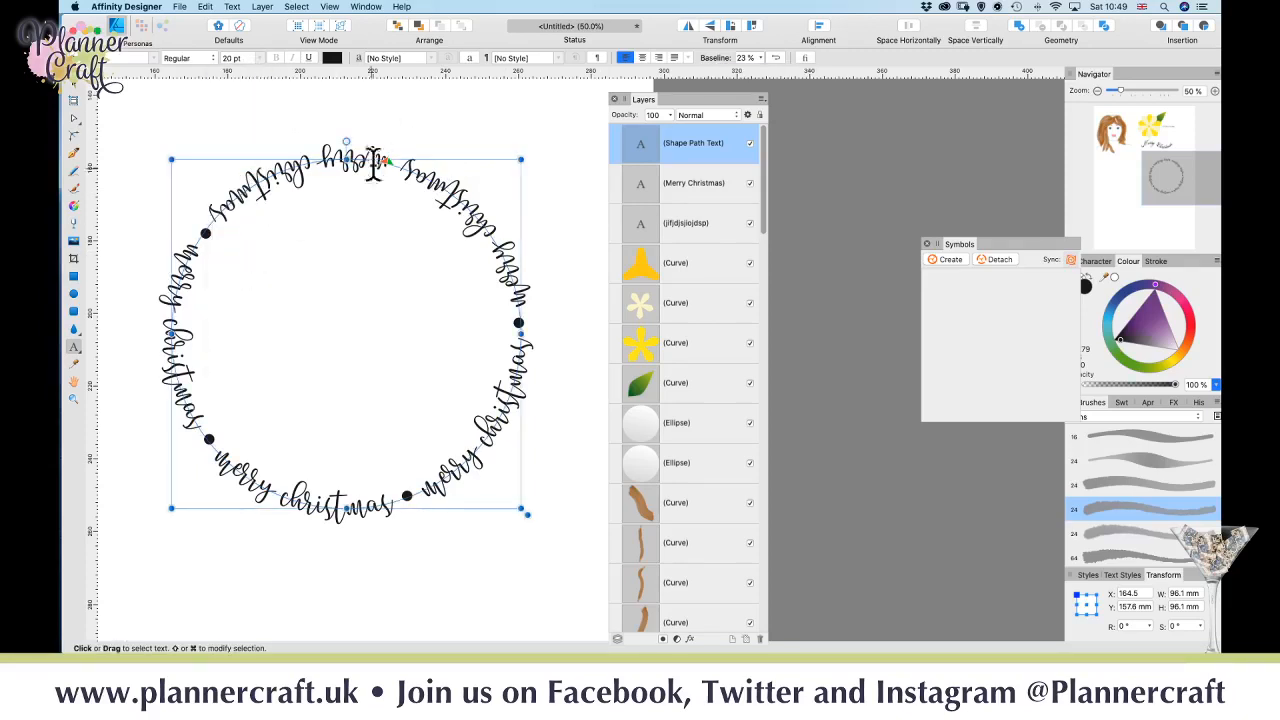
key(super+a)
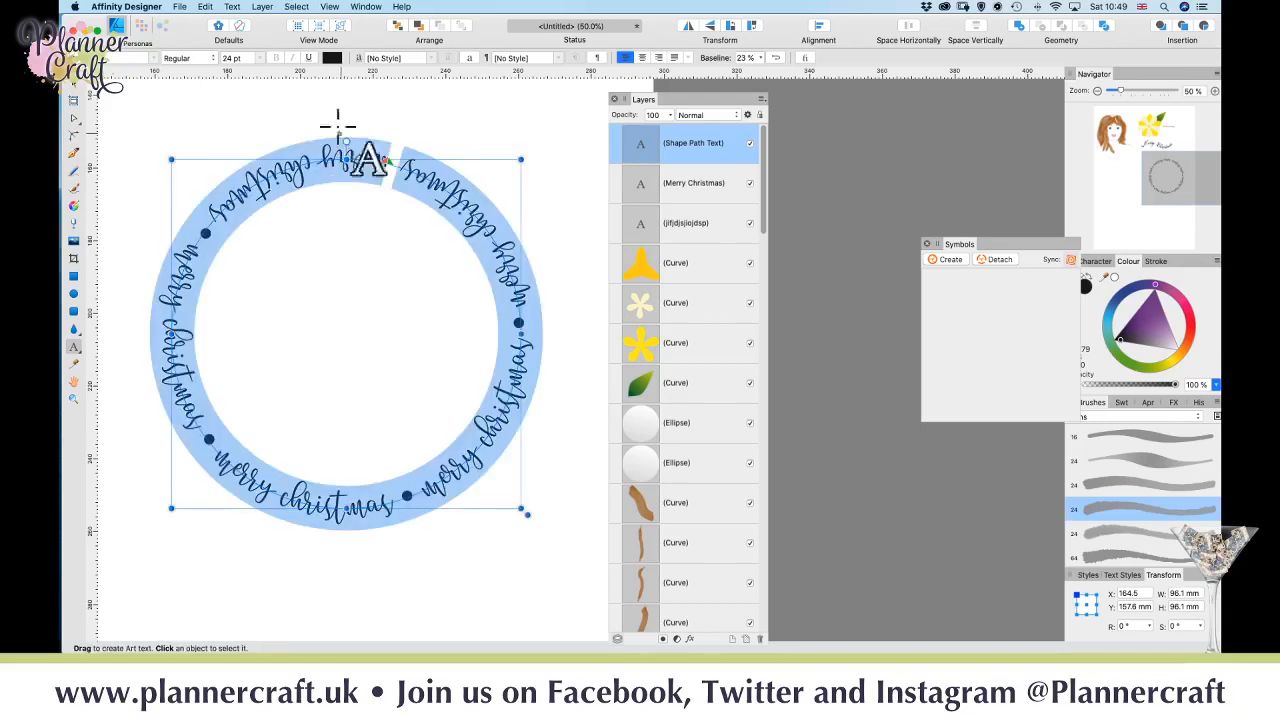
click(257, 58)
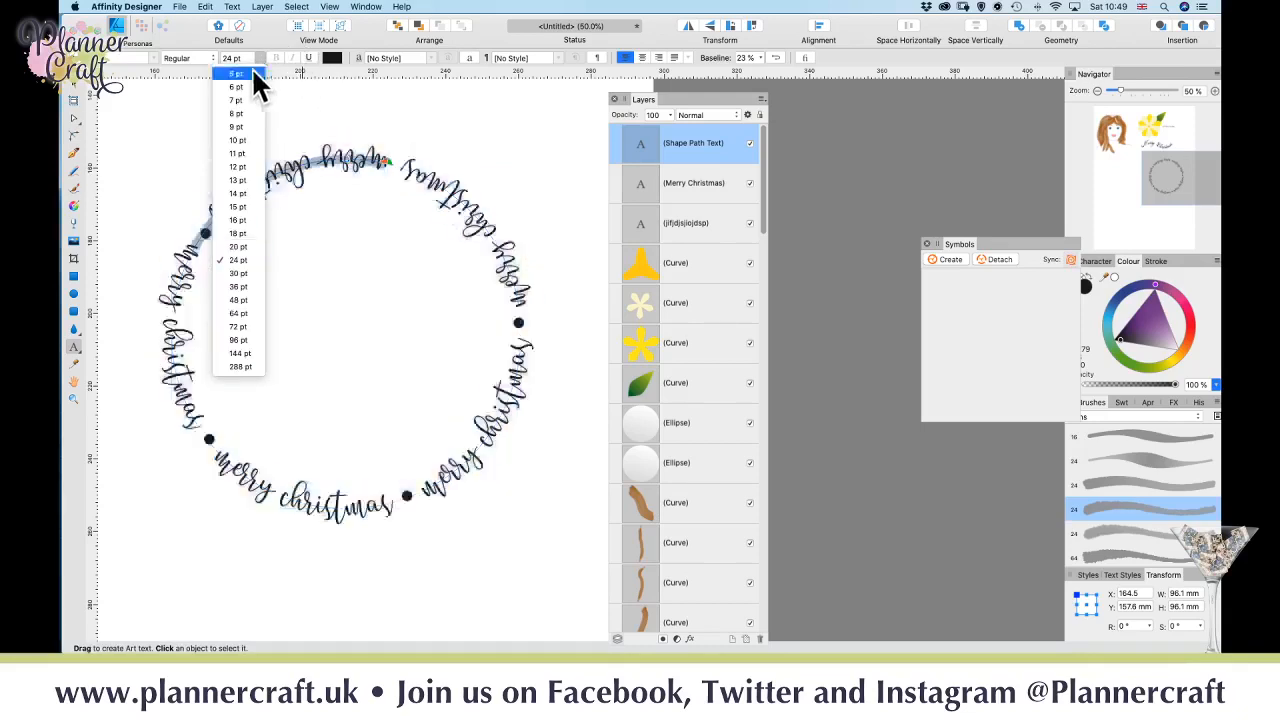
click(241, 257)
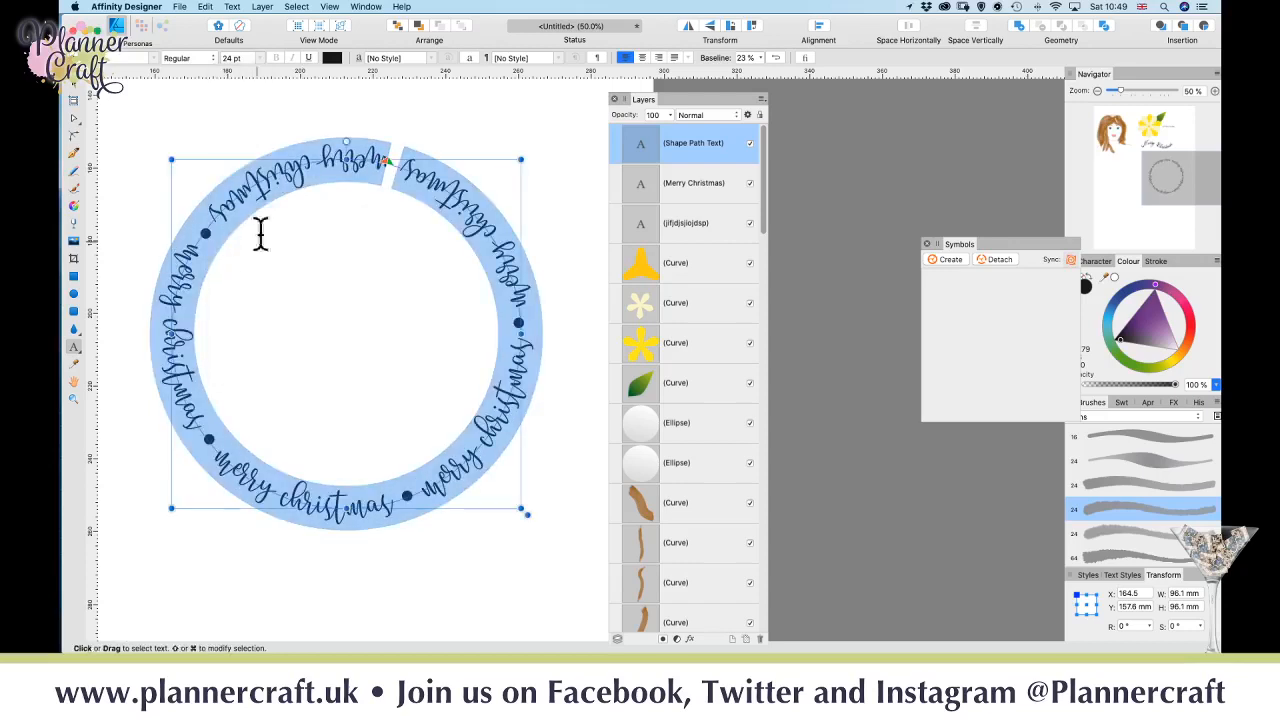
click(231, 58)
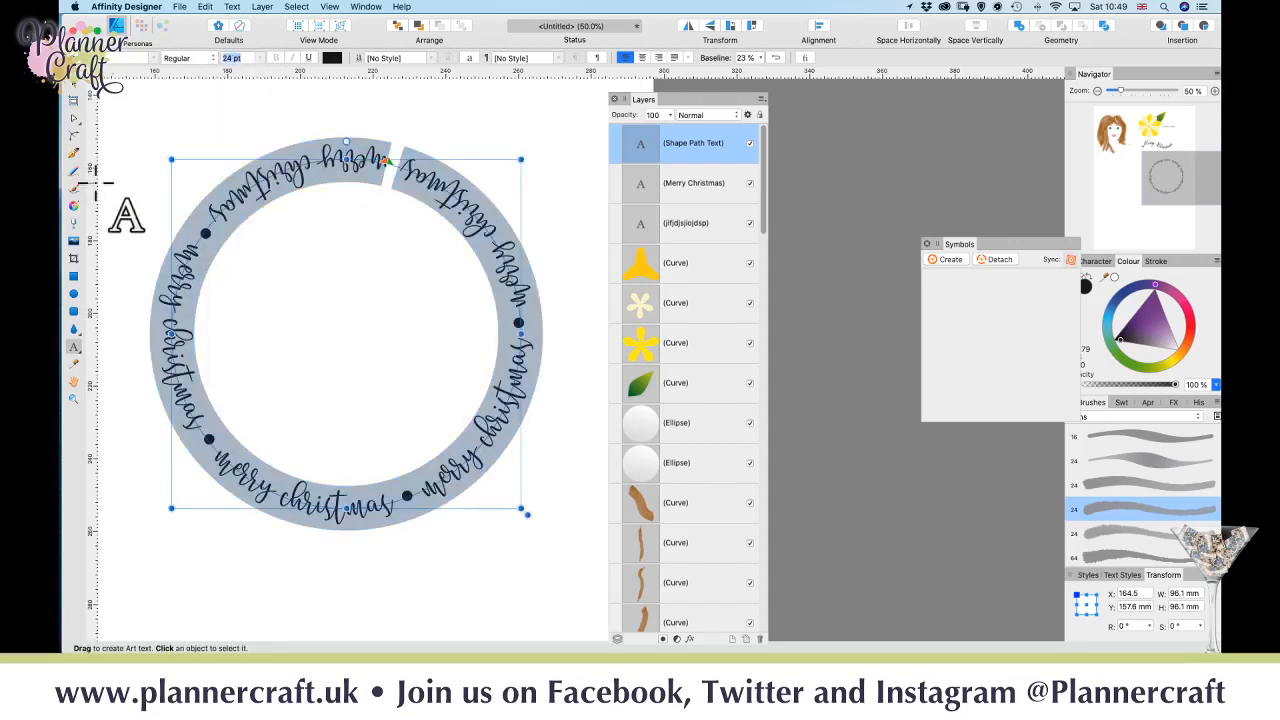
text(22)
key(Return)
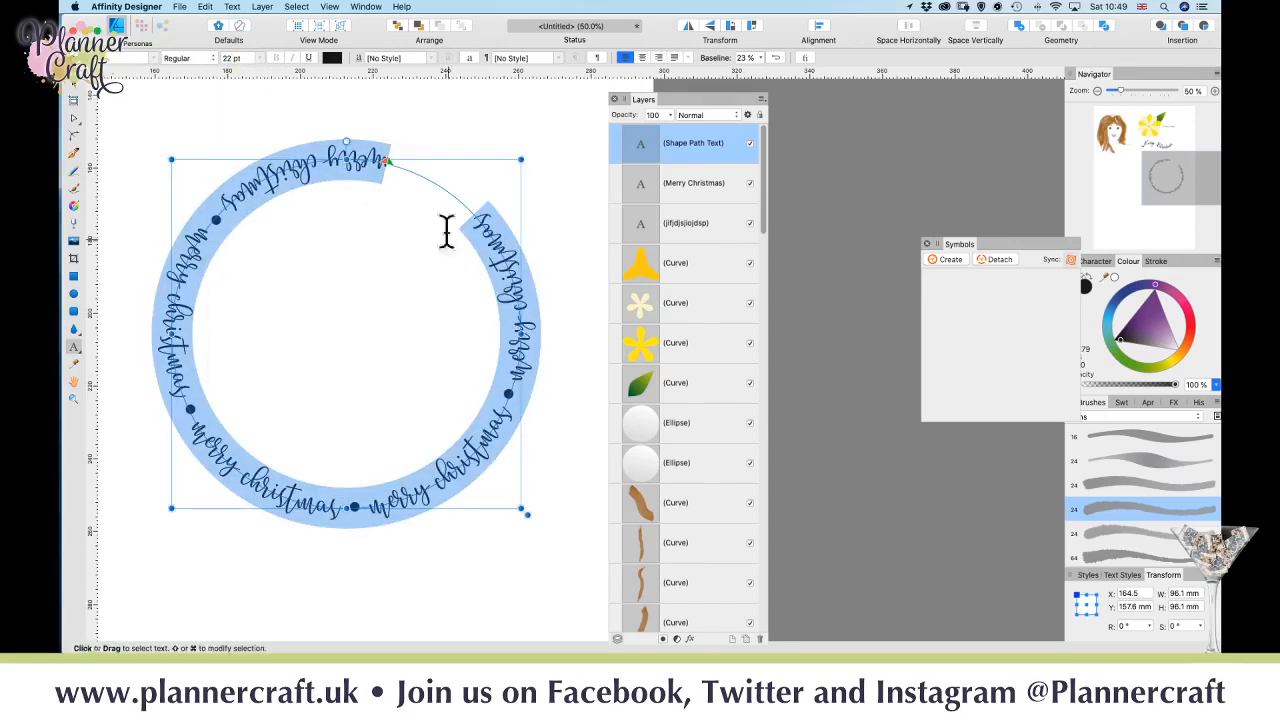
click(238, 57)
text(23)
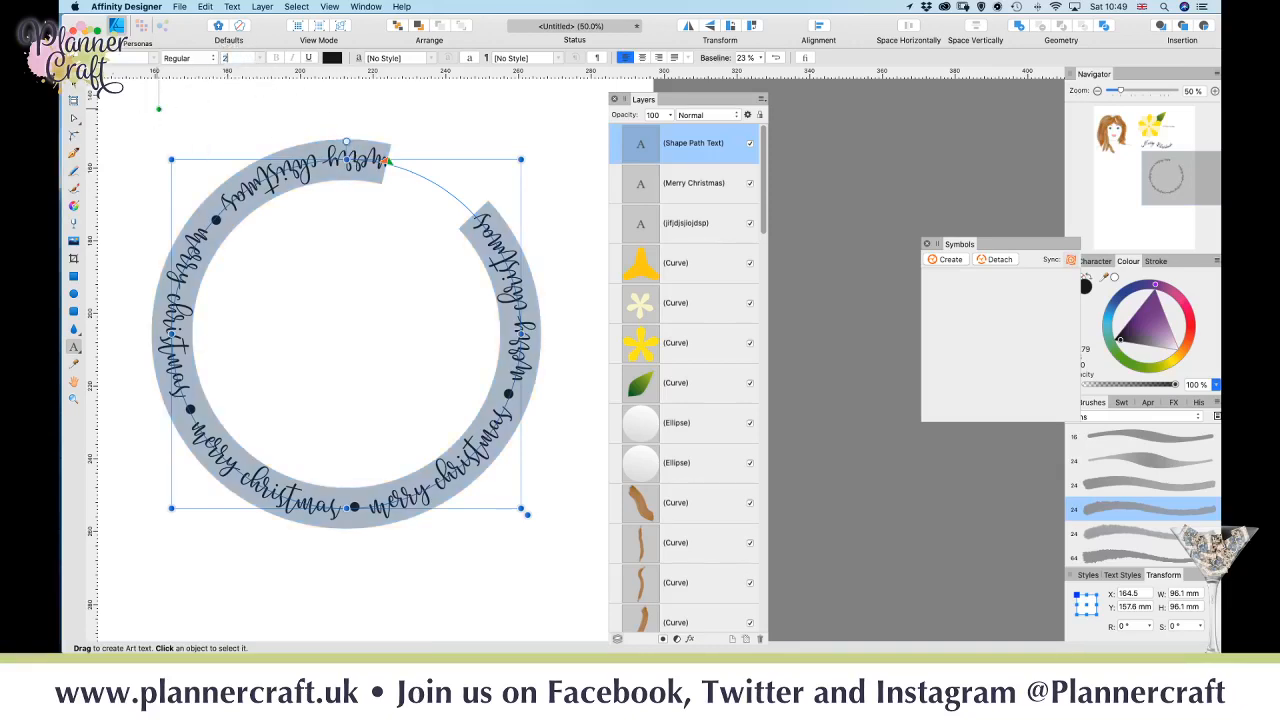
key(Return)
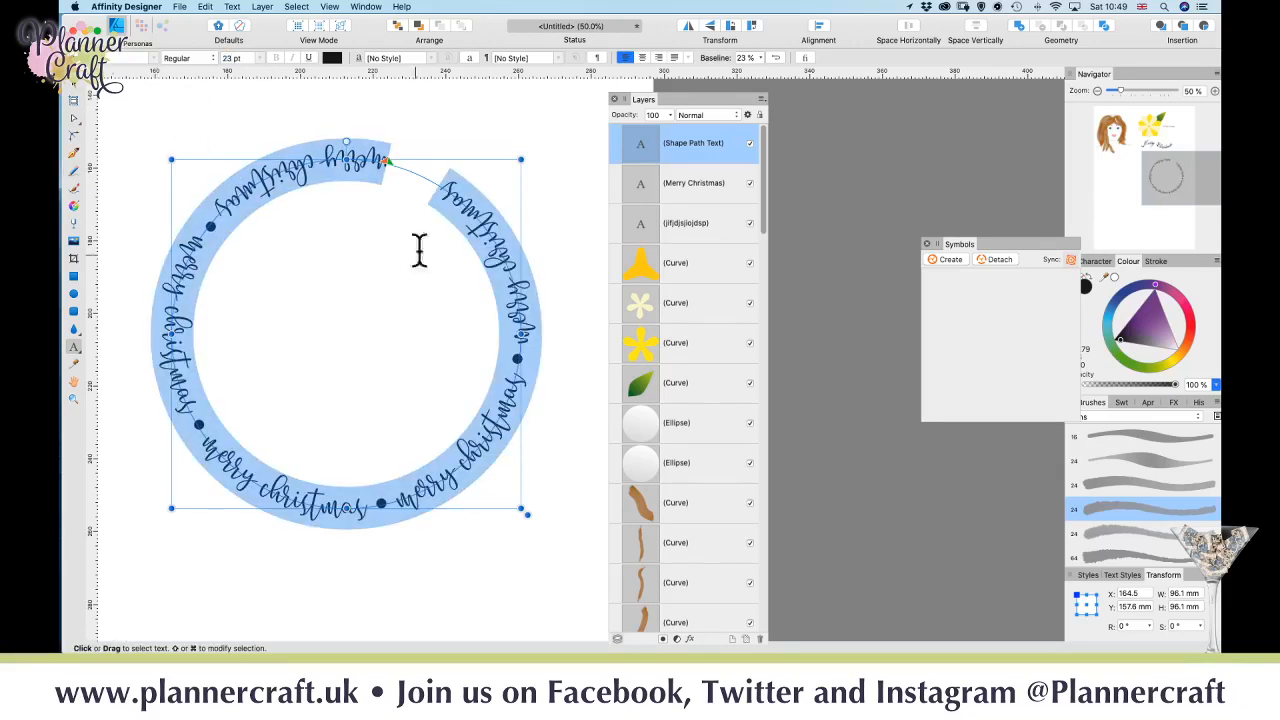
- Add a bullet at the end of the circular text and set the whole text's font size to 23.5 pt
click(441, 183)
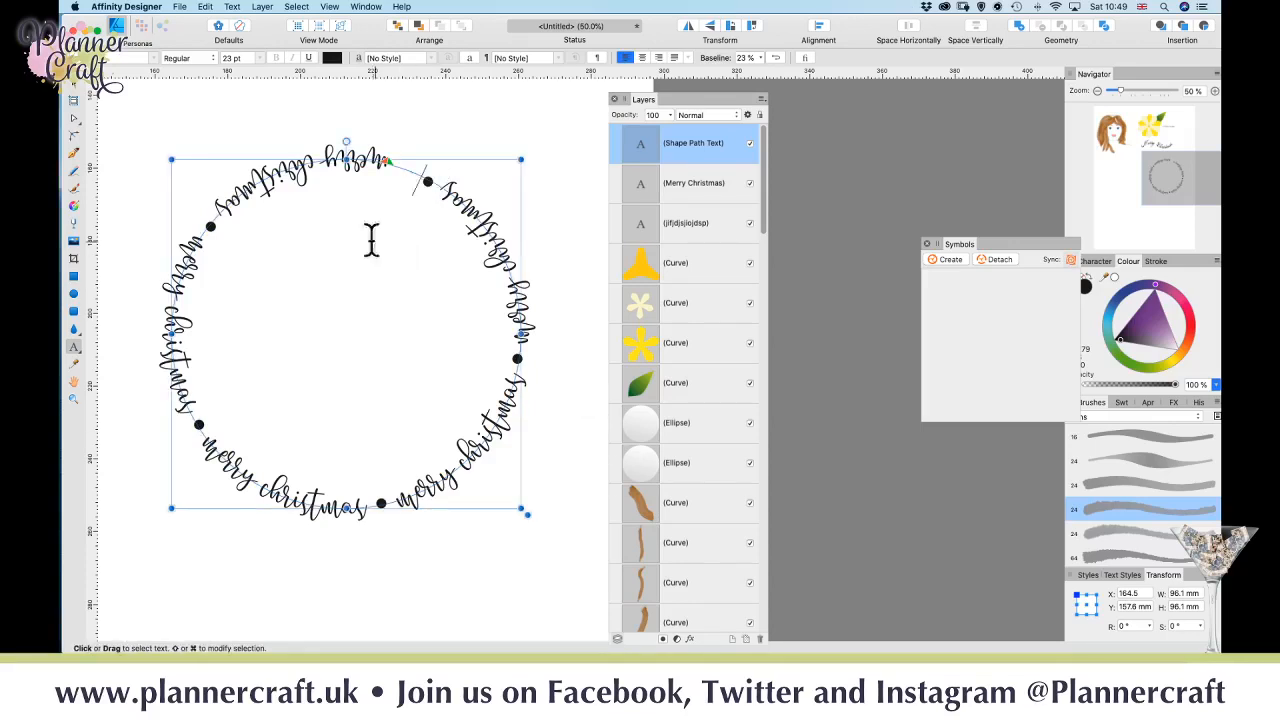
drag(414, 178, 386, 170)
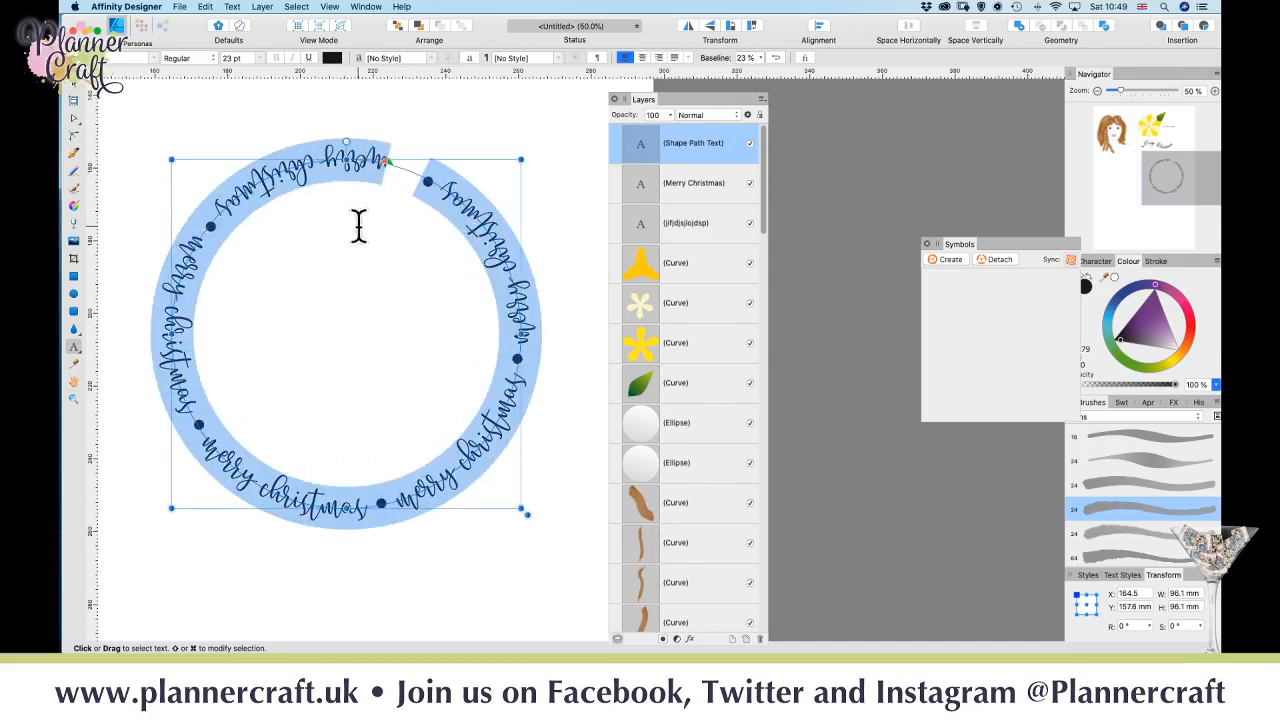
click(223, 62)
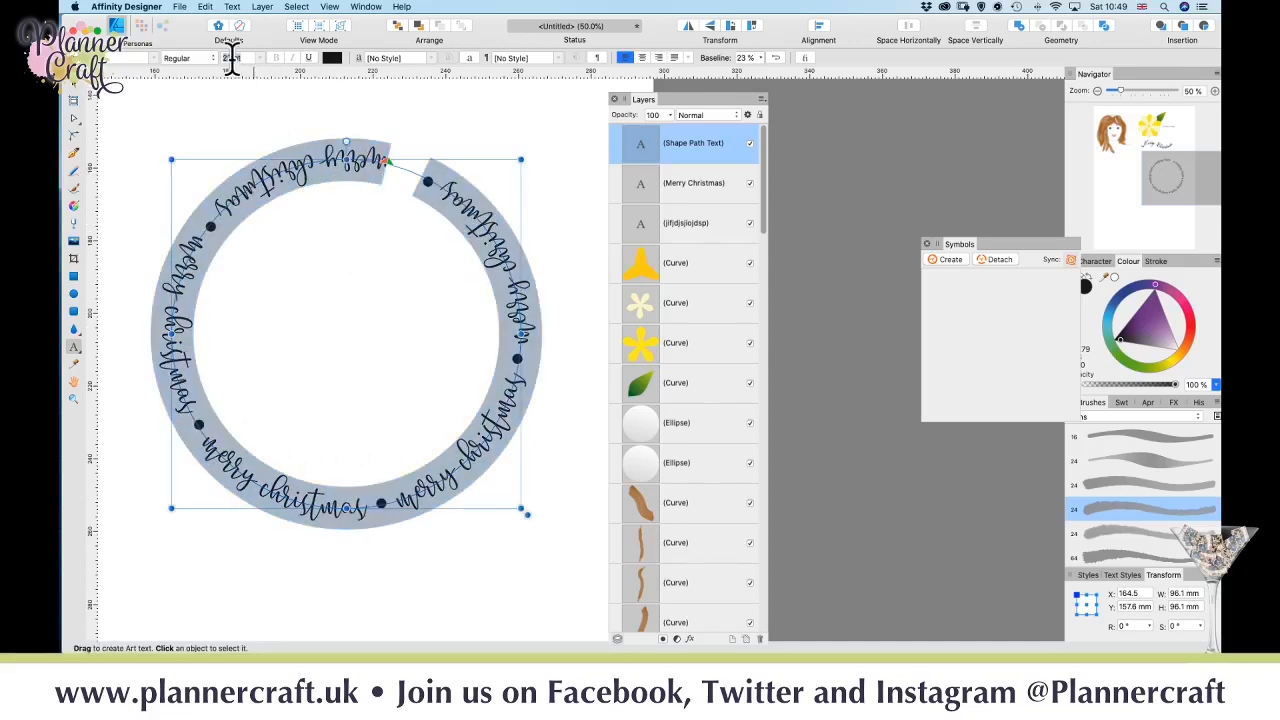
text(23.5)
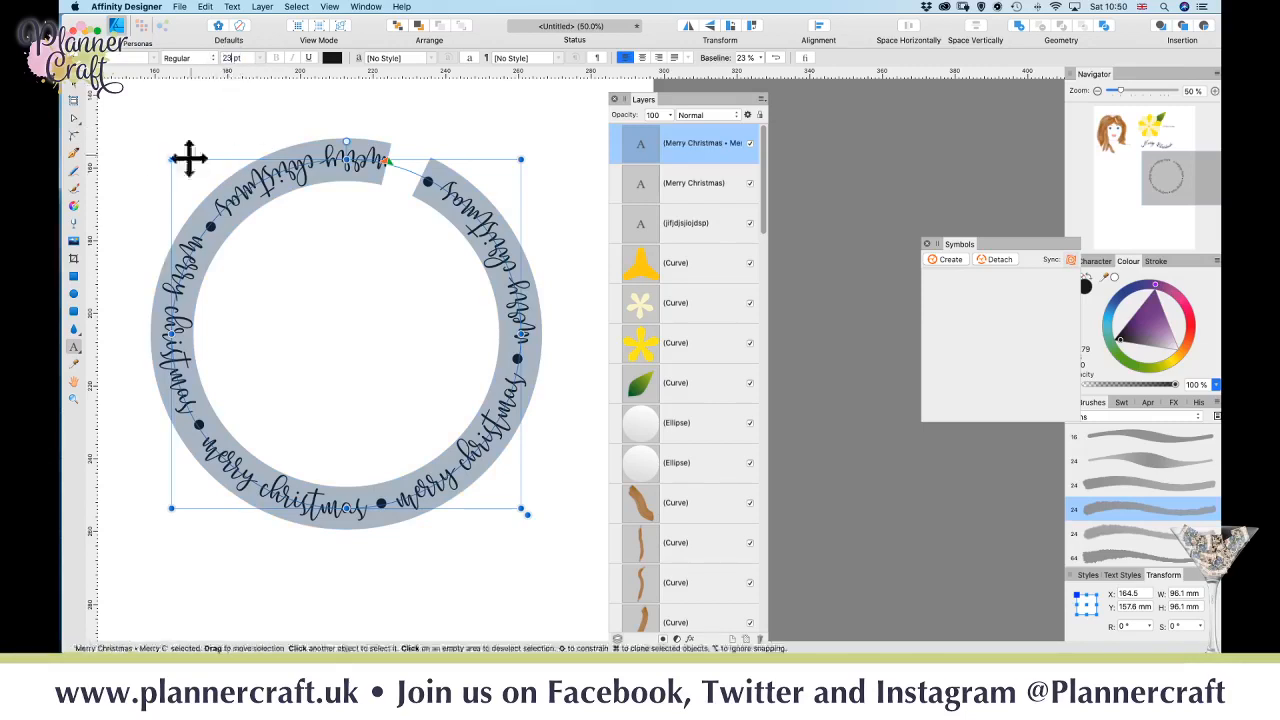
key(Return)
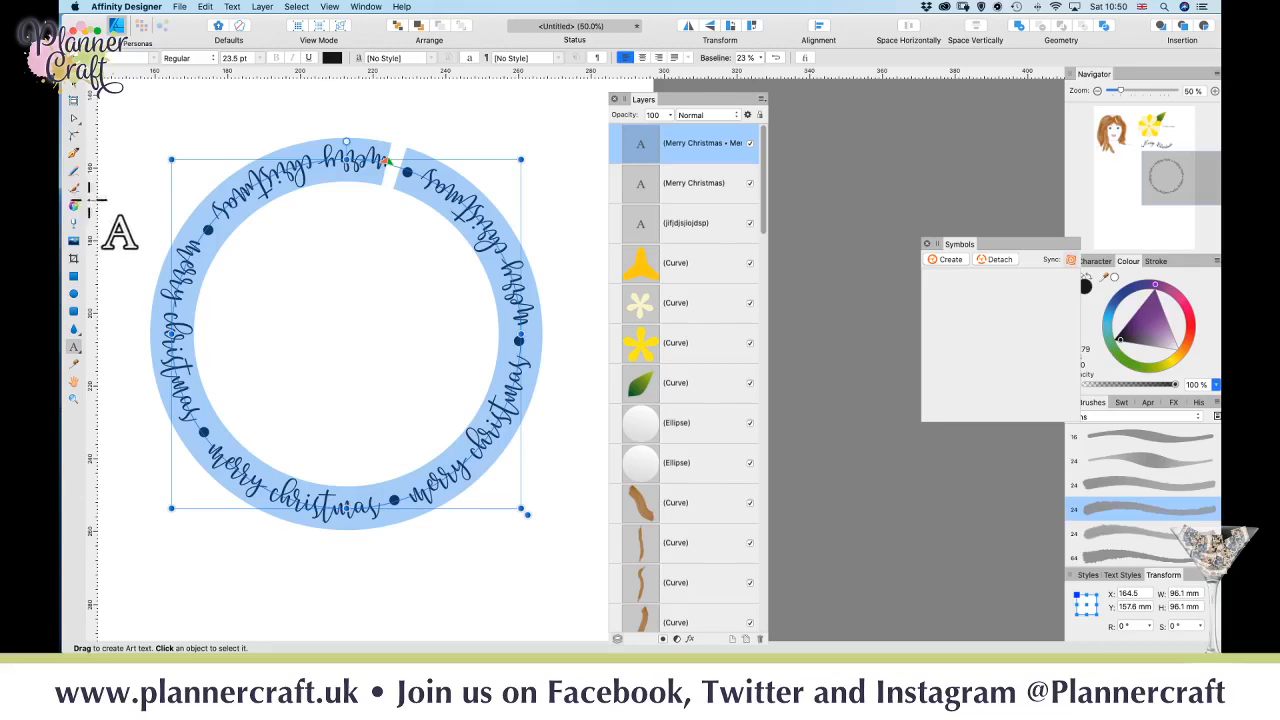
- Reverse the direction of the circular text path and switch it back again
click(776, 58)
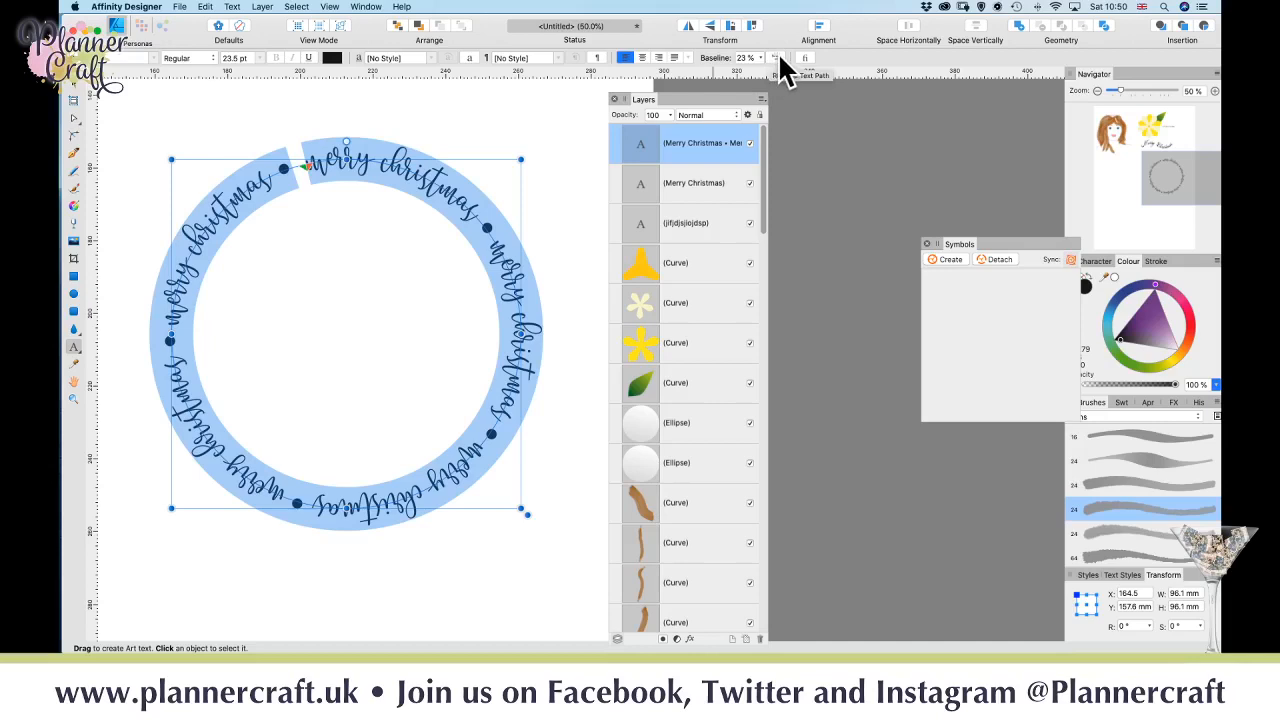
click(774, 58)
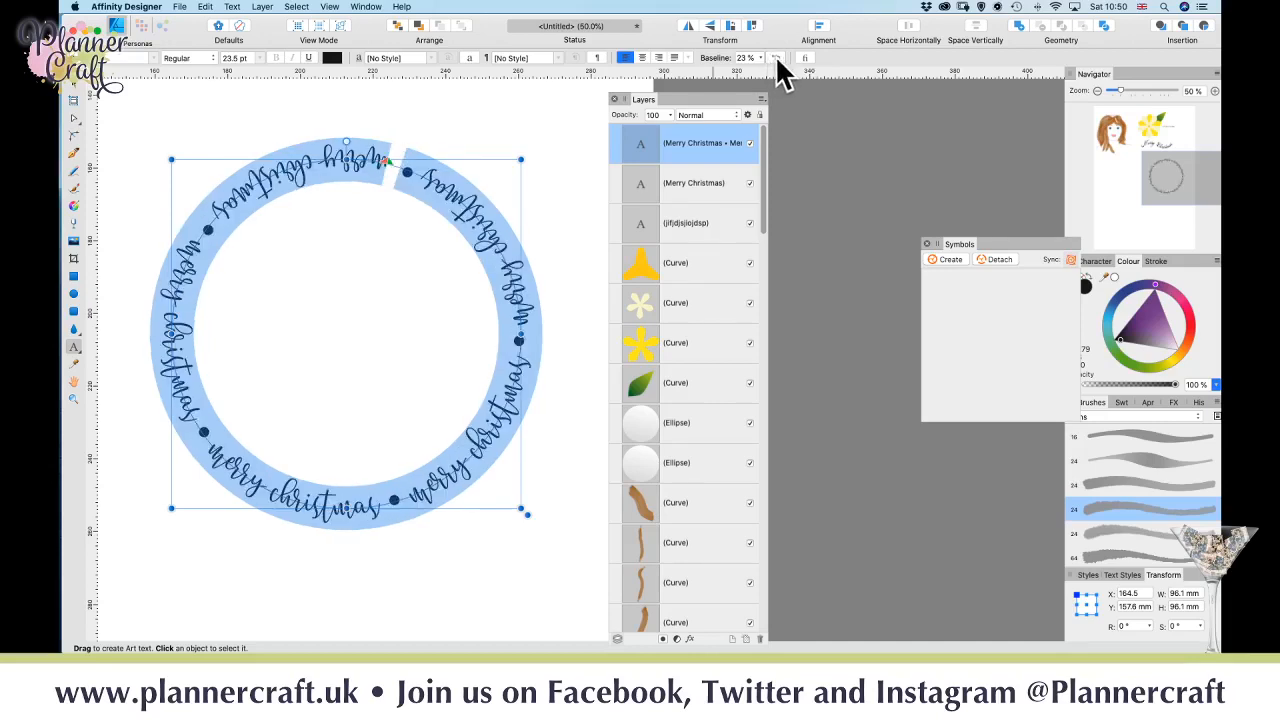
- Reverse the text direction on the circular path so the lettering runs clockwise around the outside, and deselect the finished ring
click(778, 58)
click(778, 60)
click(778, 60)
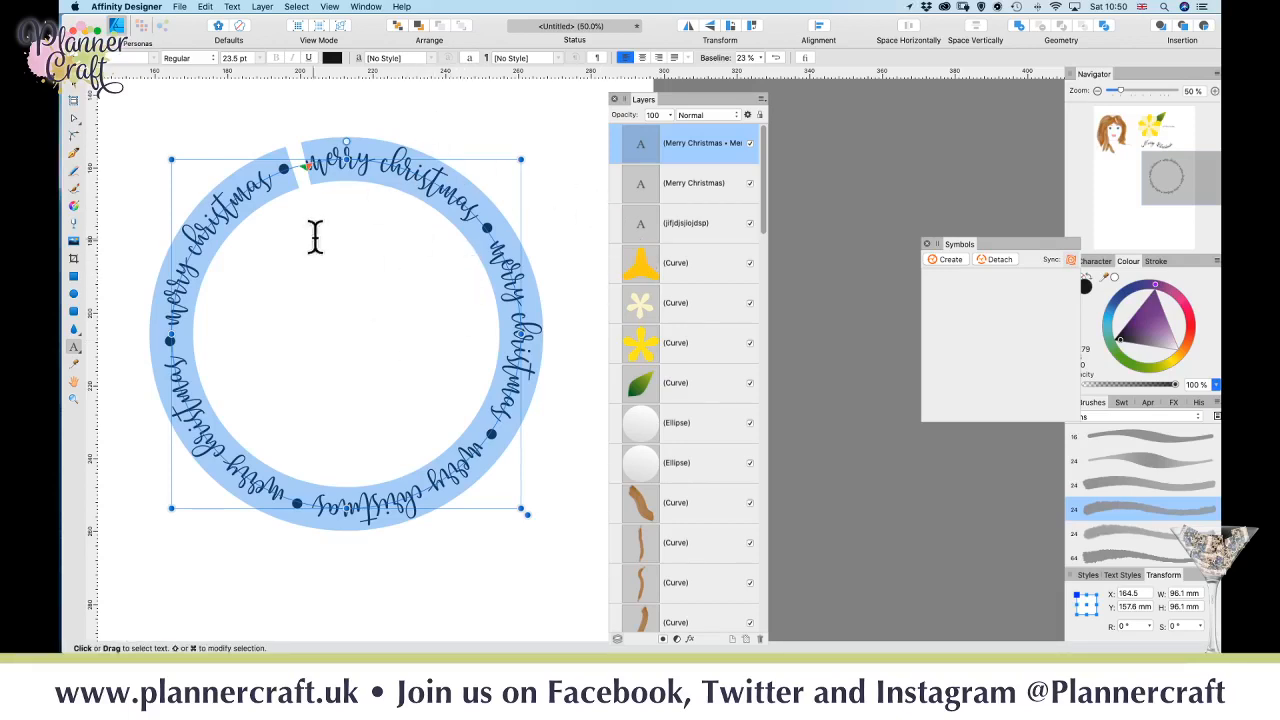
click(76, 100)
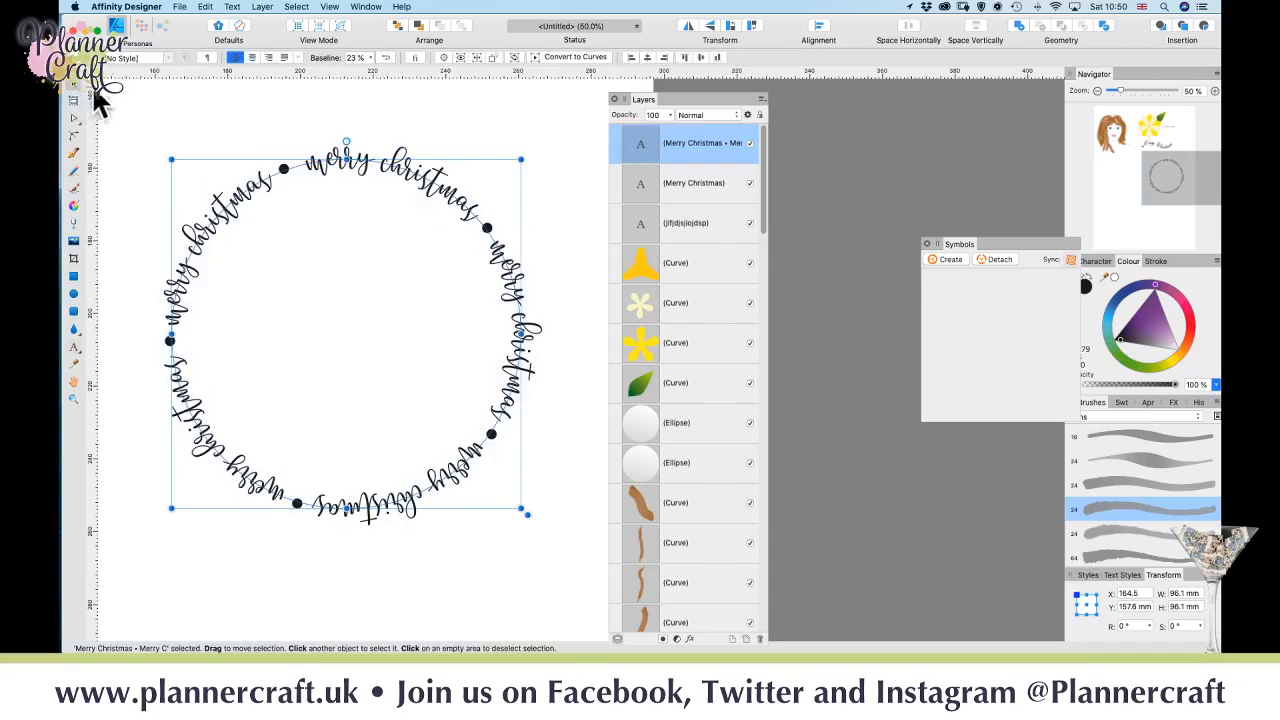
click(181, 145)
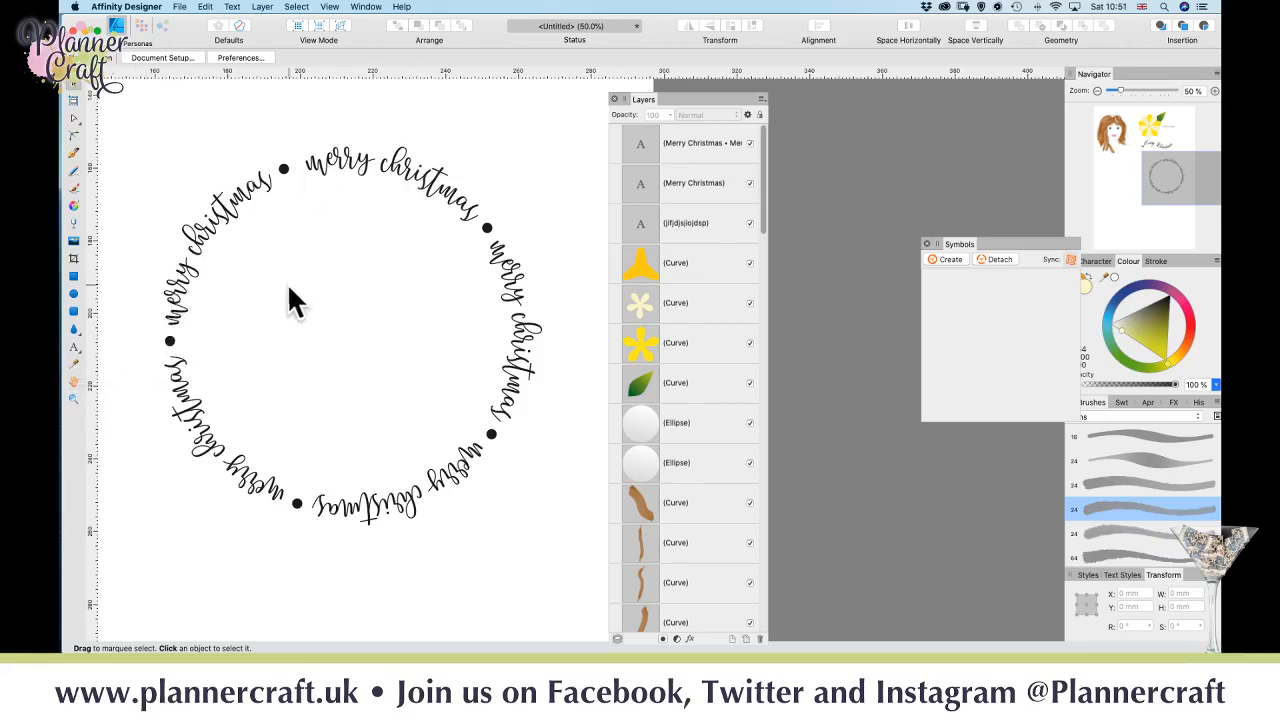
- Pan around the page with the View tool to look over the text ring and the artwork beside it
click(73, 384)
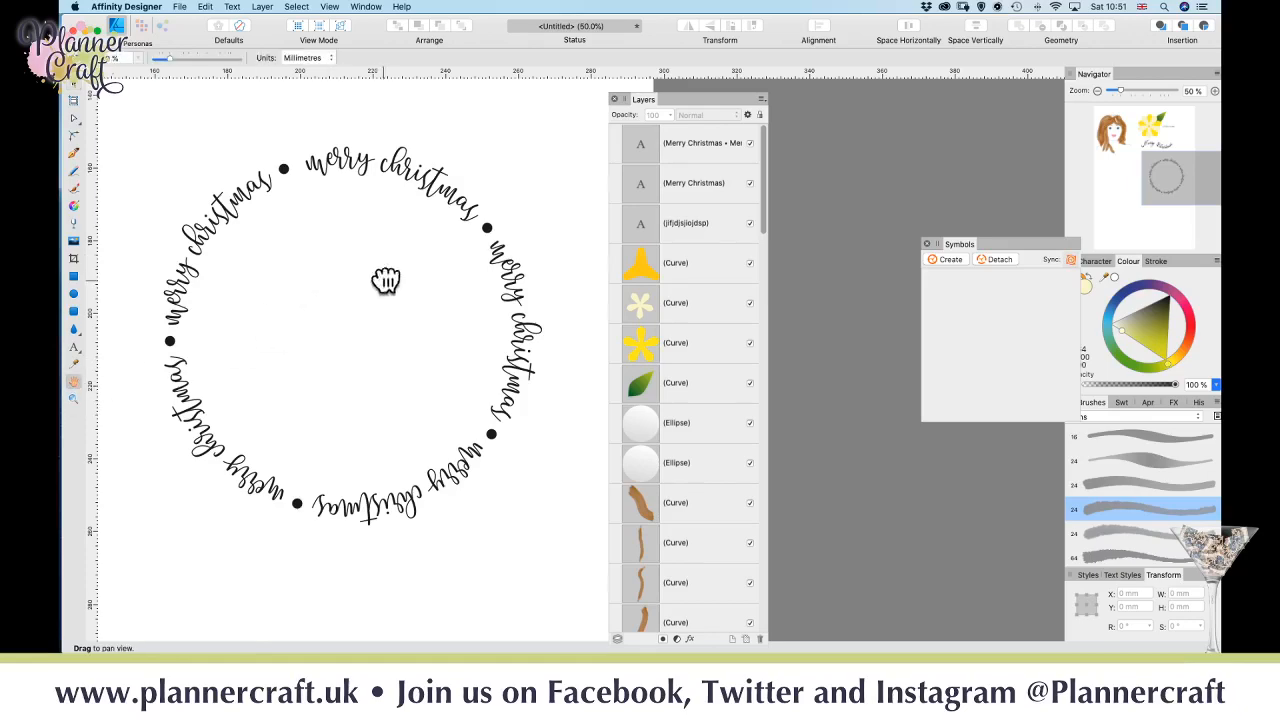
drag(380, 277, 763, 357)
drag(466, 275, 310, 280)
drag(466, 454, 140, 270)
drag(407, 238, 246, 491)
drag(334, 349, 912, 365)
drag(346, 503, 411, 191)
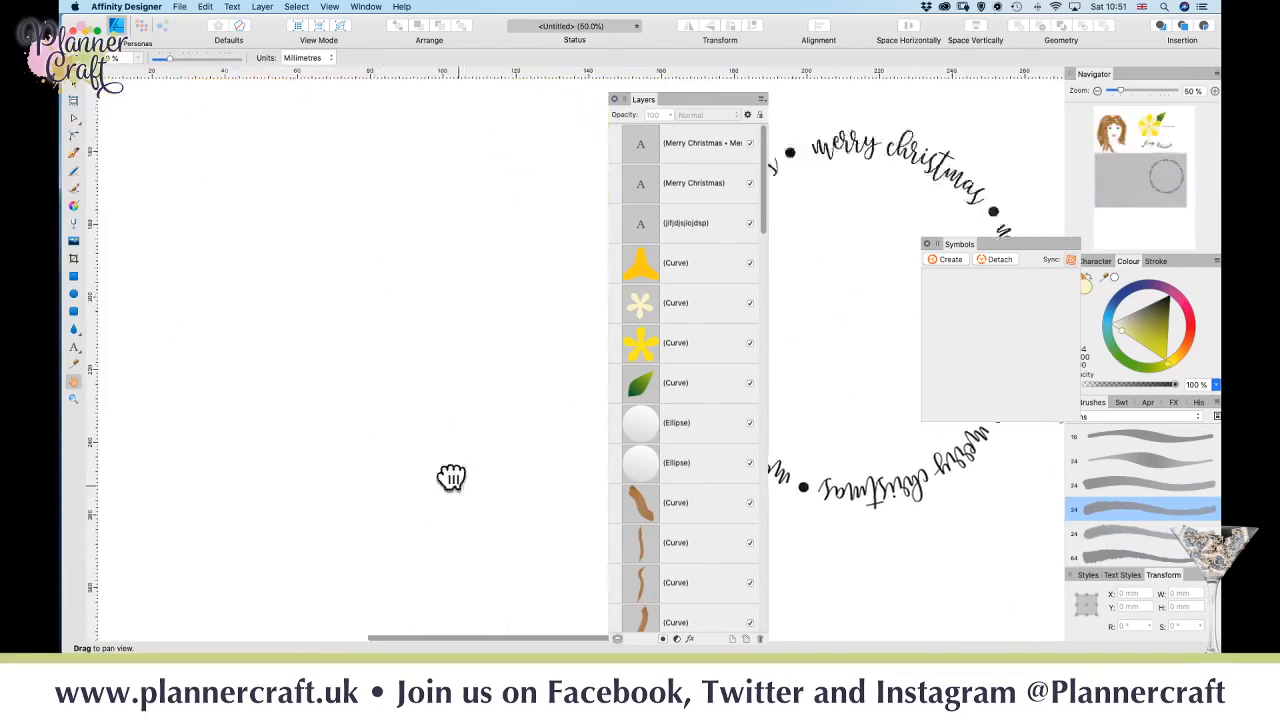
drag(449, 477, 83, 210)
drag(251, 463, 386, 634)
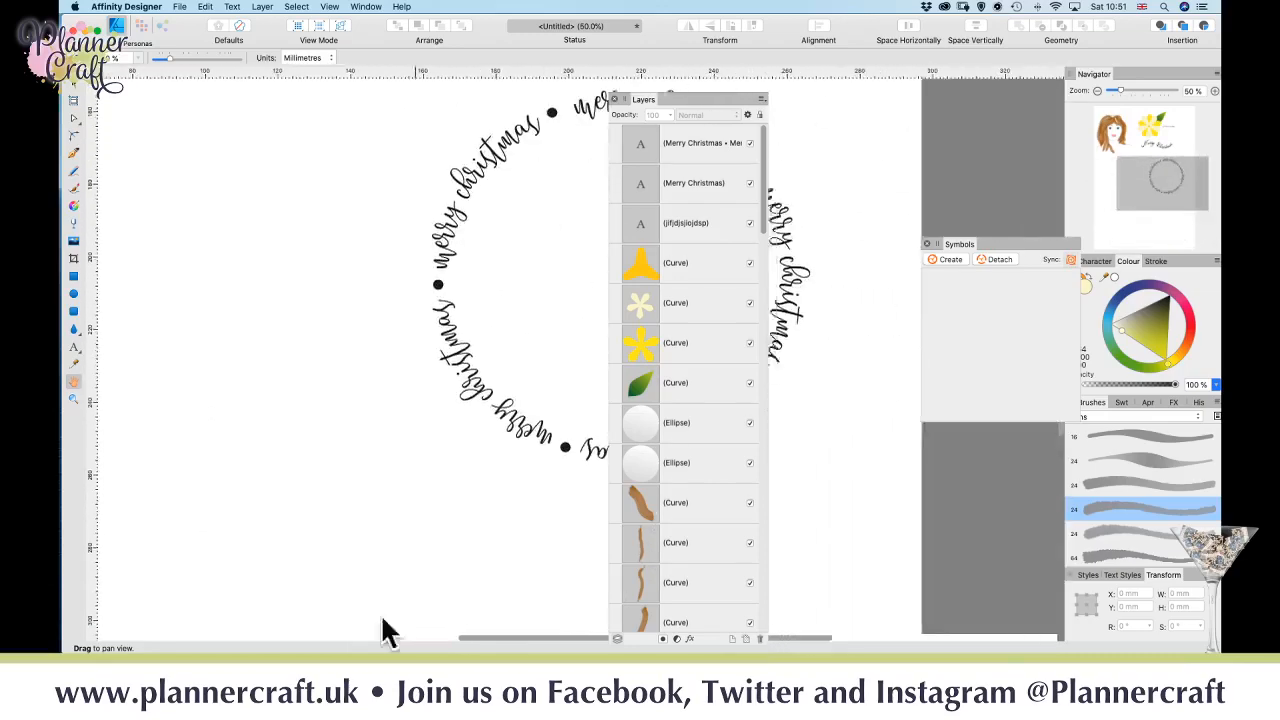
drag(297, 270, 274, 435)
drag(229, 314, 134, 386)
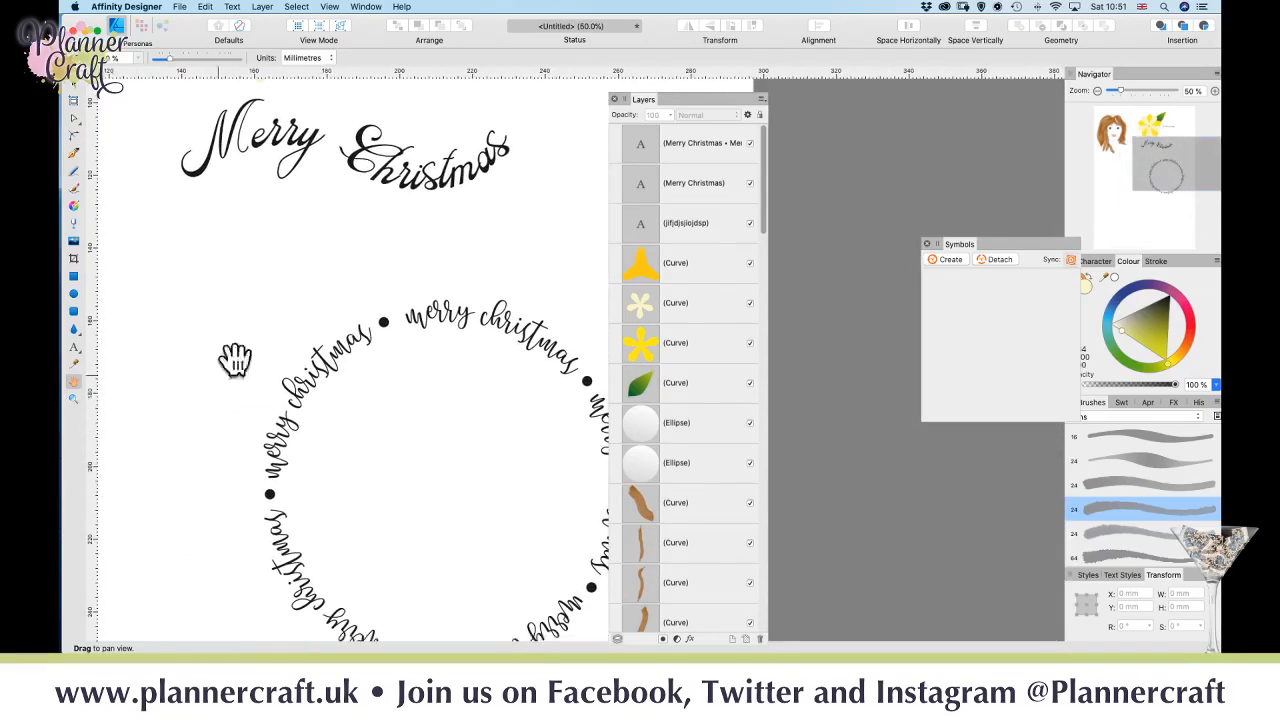
drag(196, 320, 371, 383)
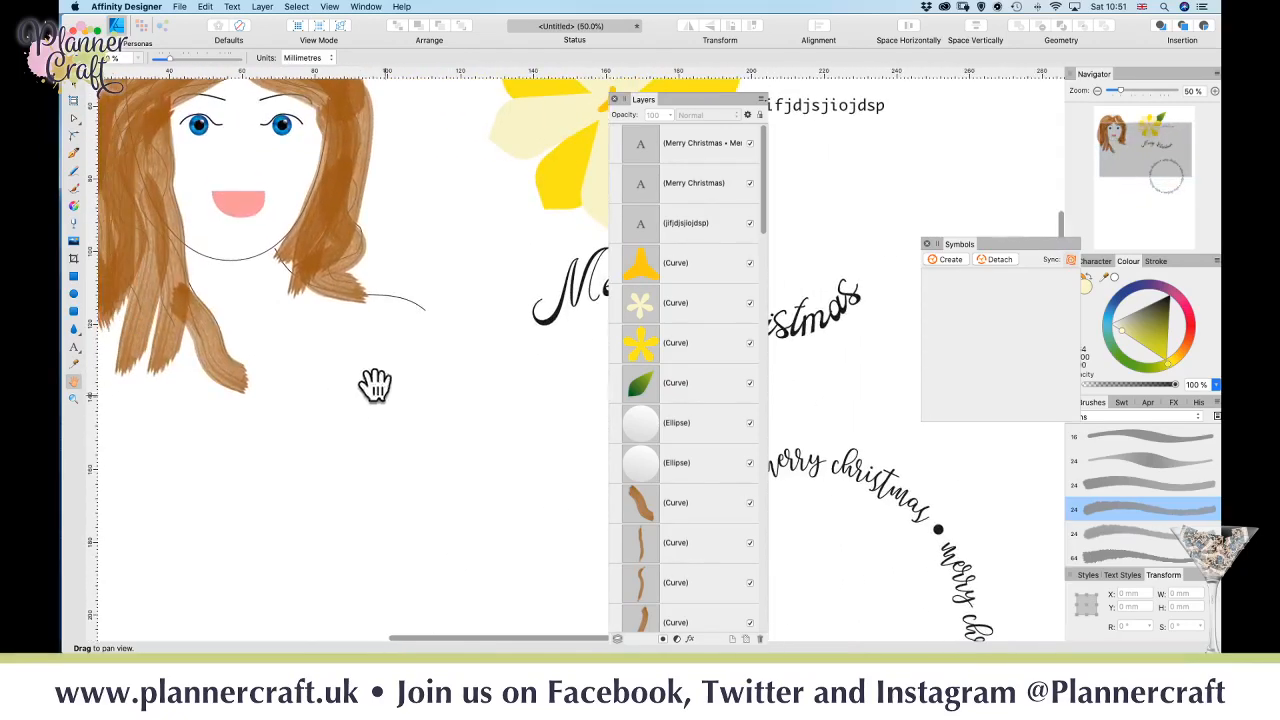
- Zoom out to examine the whole page, and return to a 25% view of the drawings and the text ring
scroll(320, 363, down, 5)
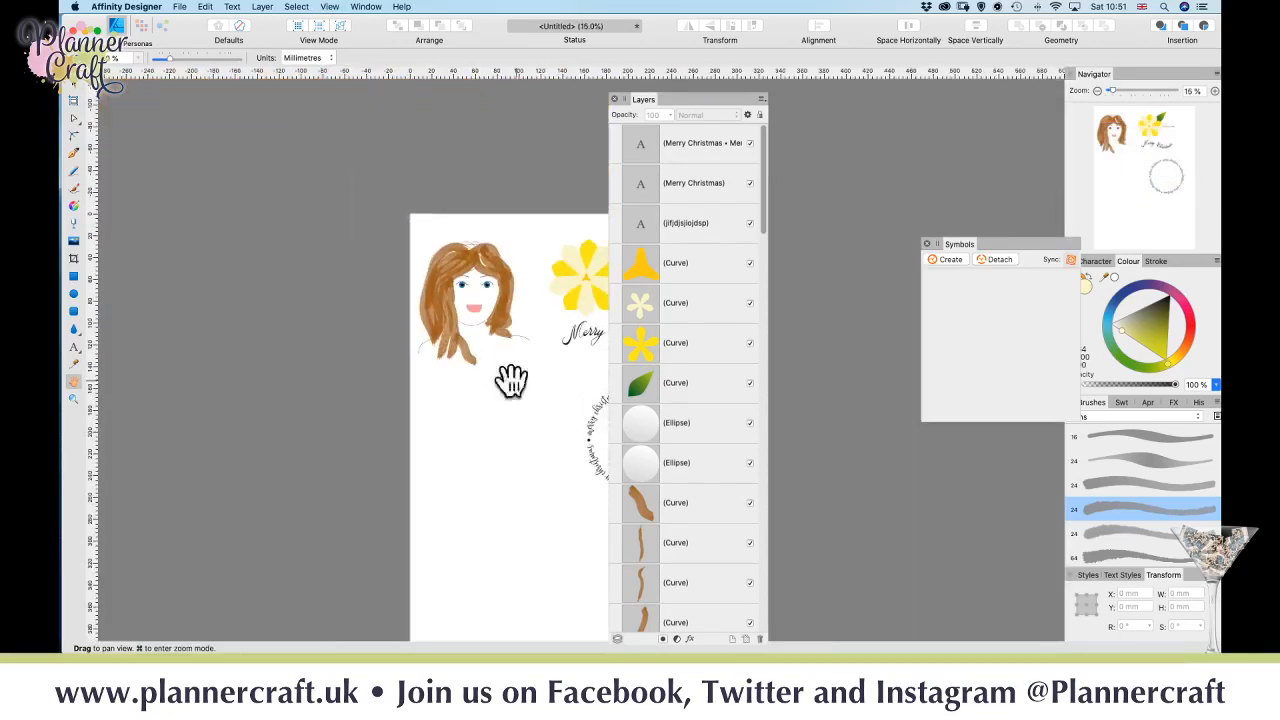
drag(498, 430, 327, 350)
scroll(327, 350, right, 3)
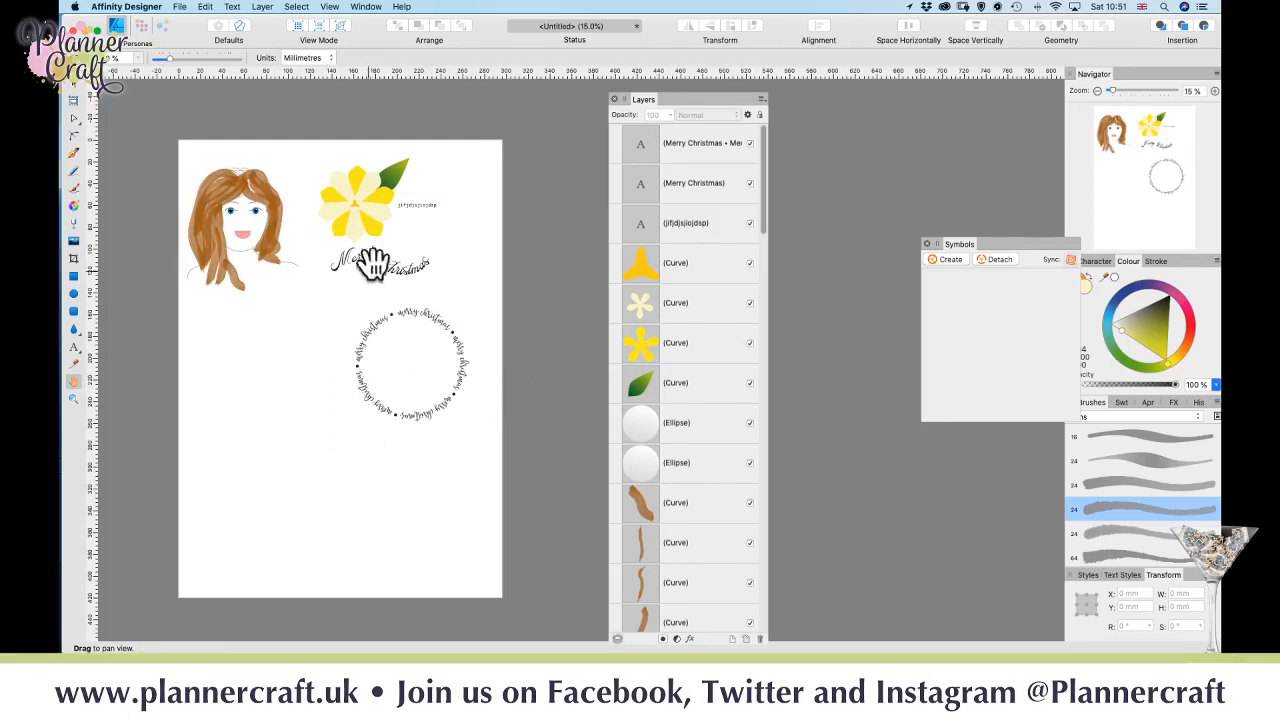
scroll(378, 238, up, 3)
scroll(378, 238, down, 3)
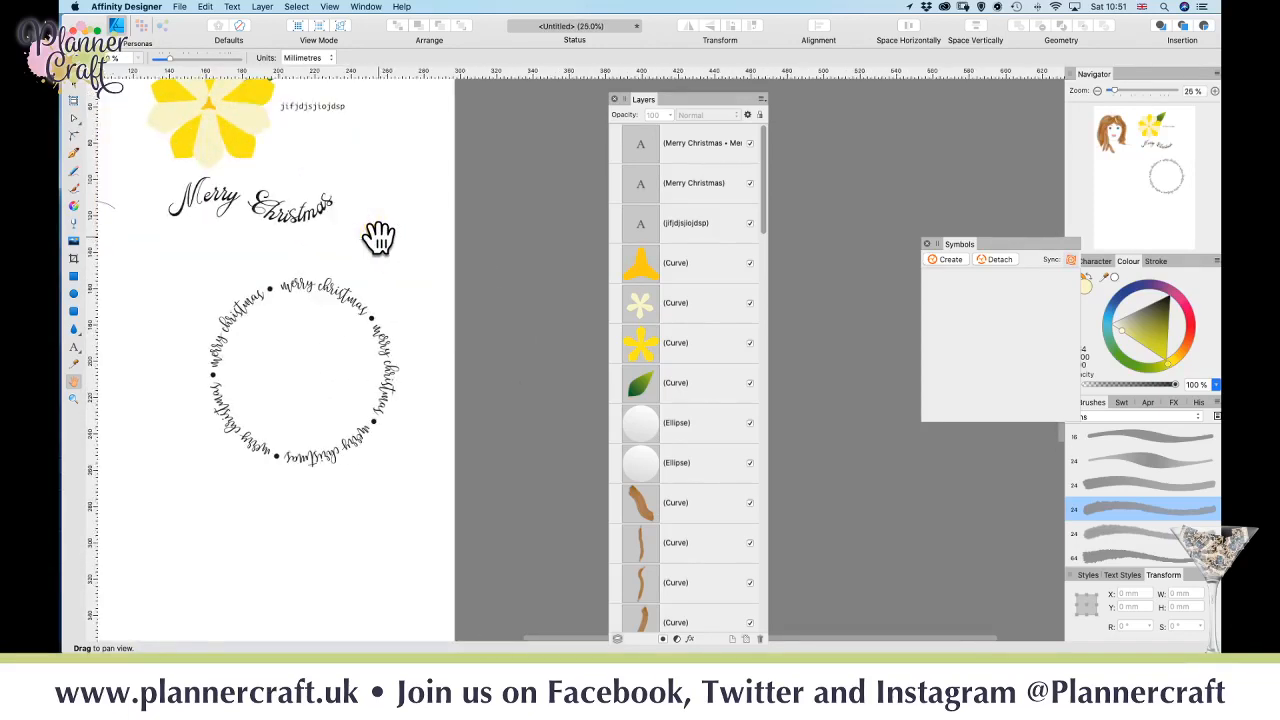
drag(337, 423, 590, 418)
scroll(286, 449, right, 3)
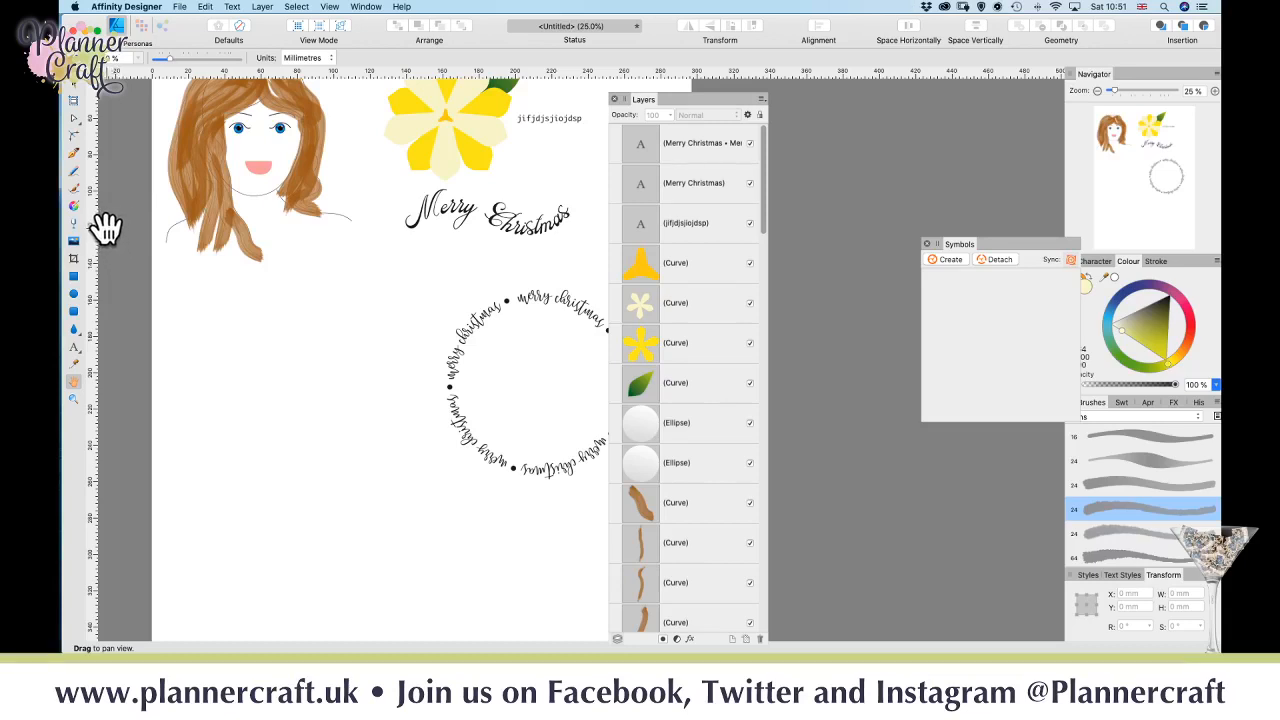
- Save the document under a file name made of the student's first name and "lesson", and close it
click(74, 99)
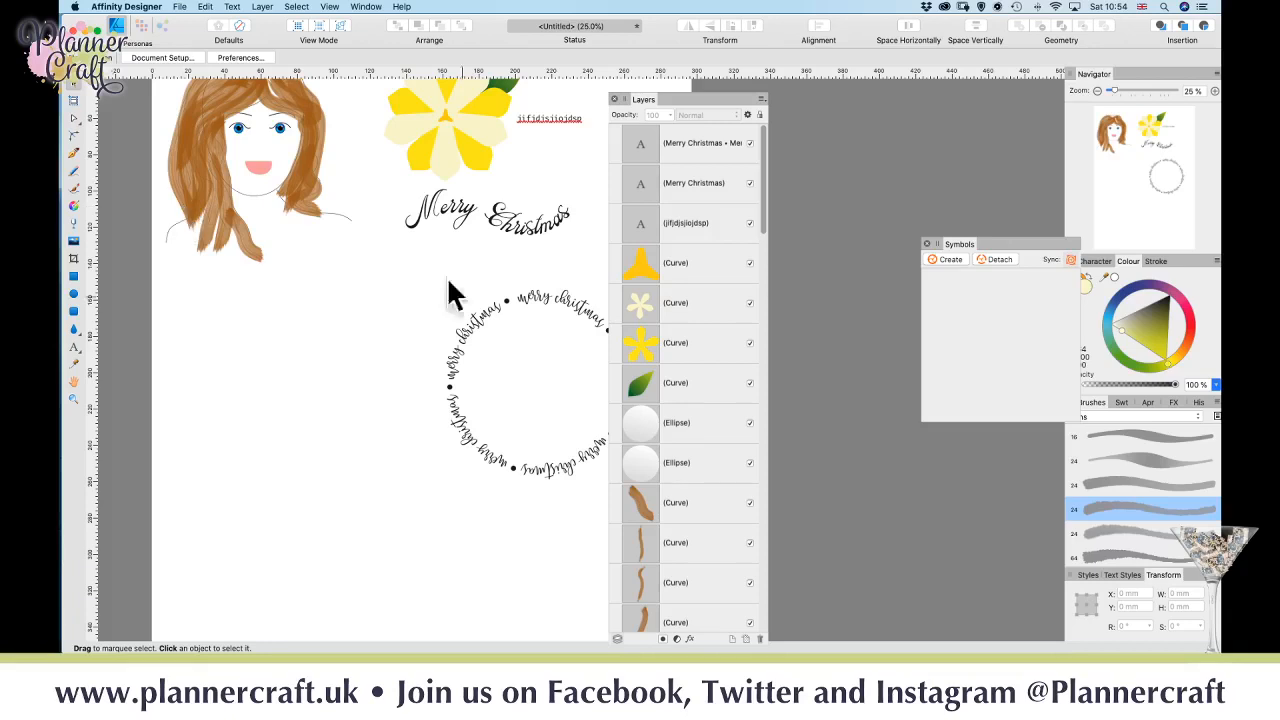
key(super+s)
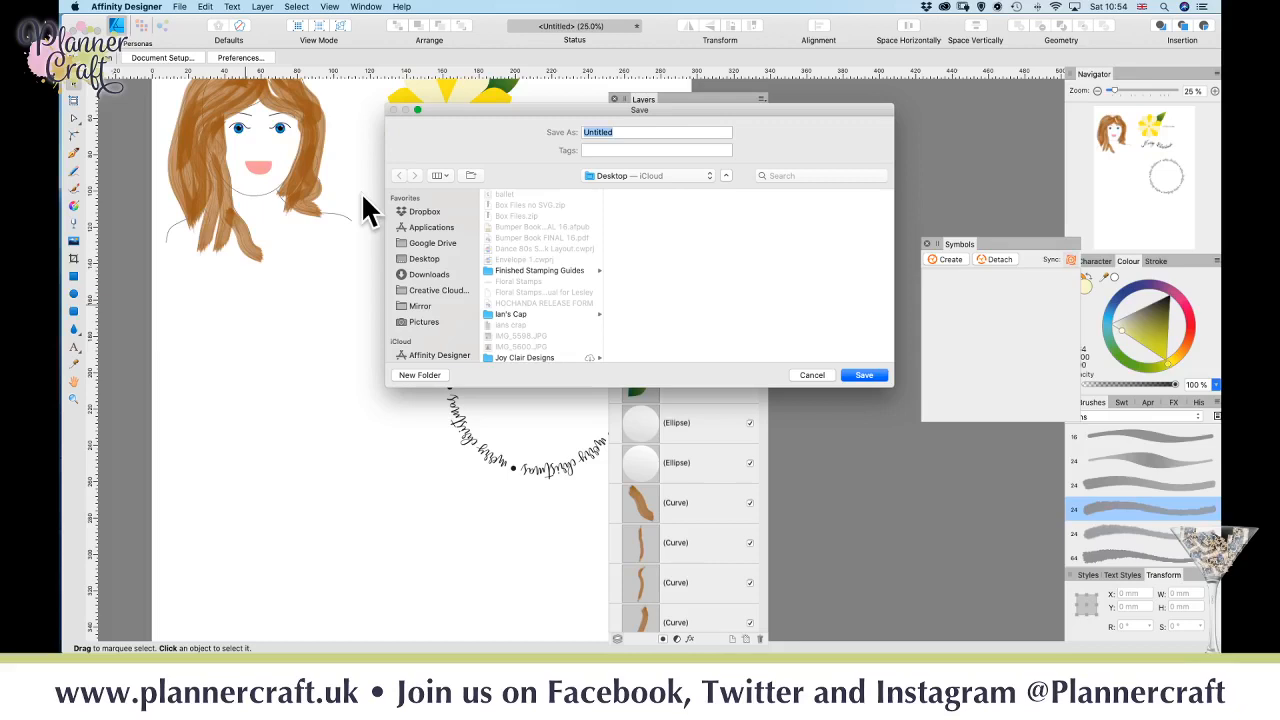
text(Trish lesson)
key(Return)
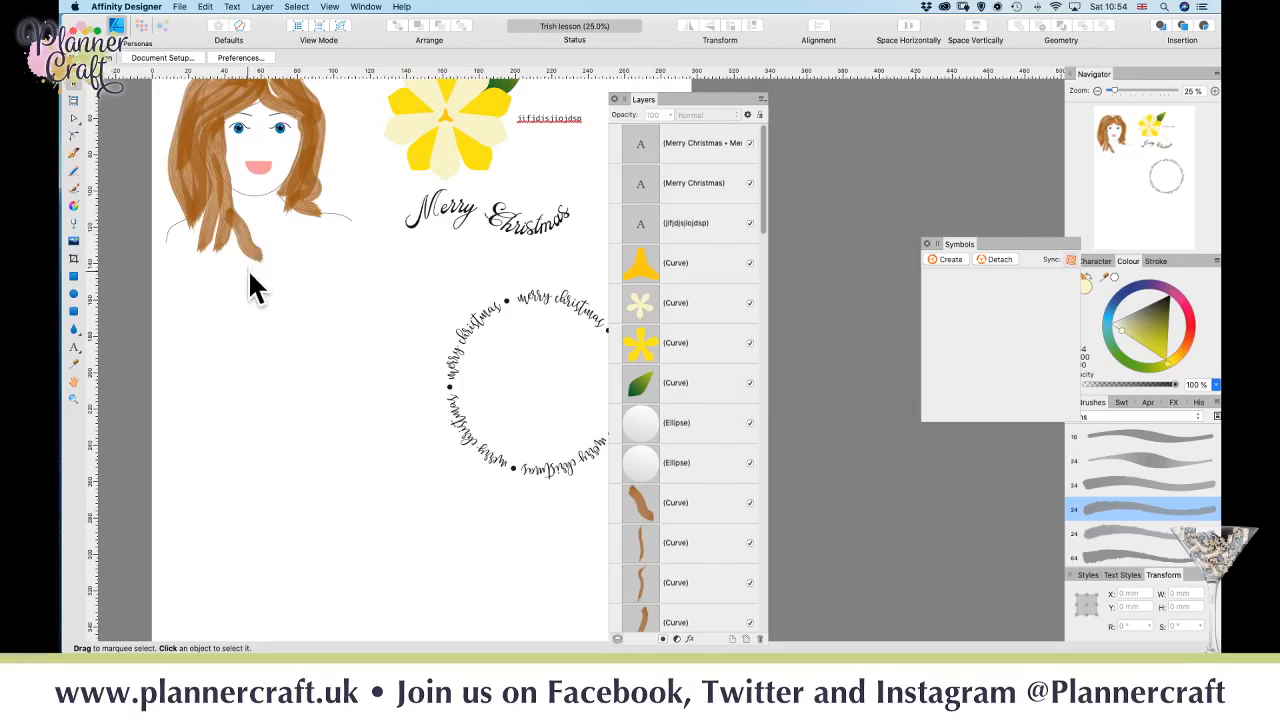
key(super+w)
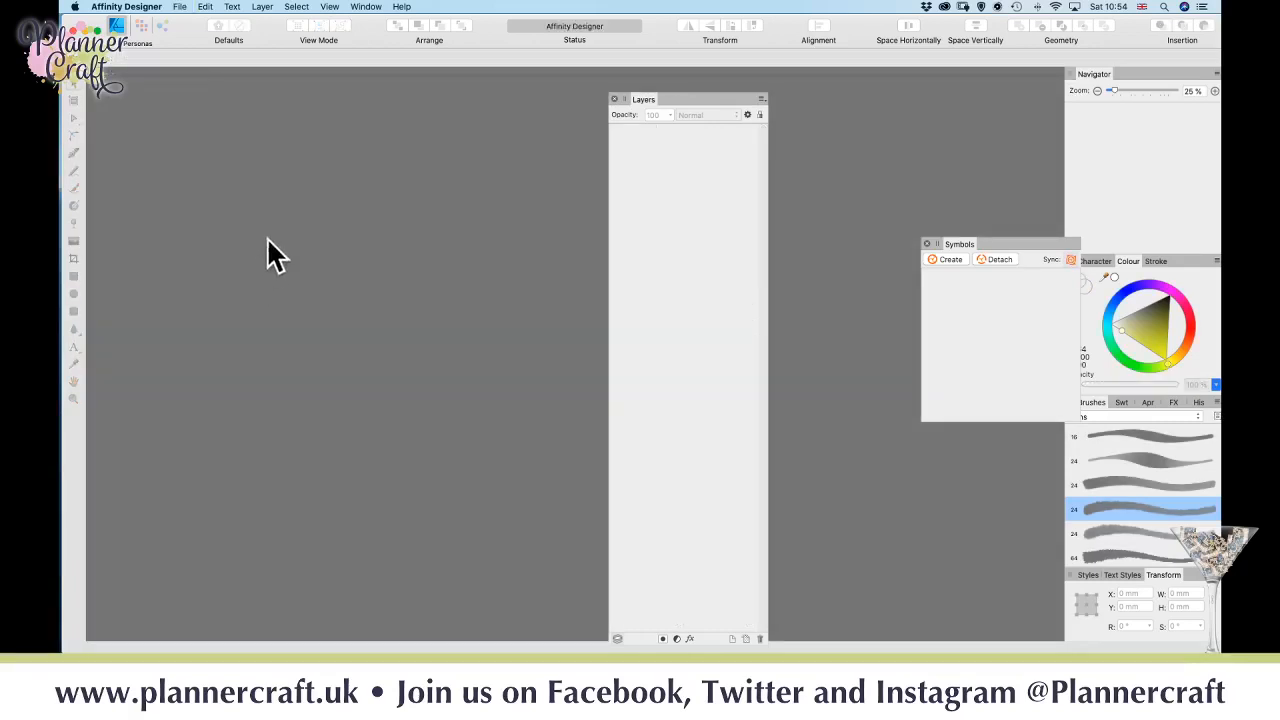
- Start a new document based on the personal preset ScanNCut 12x12 Mat Active Area, keeping the Layers panel clear of the settings
click(180, 7)
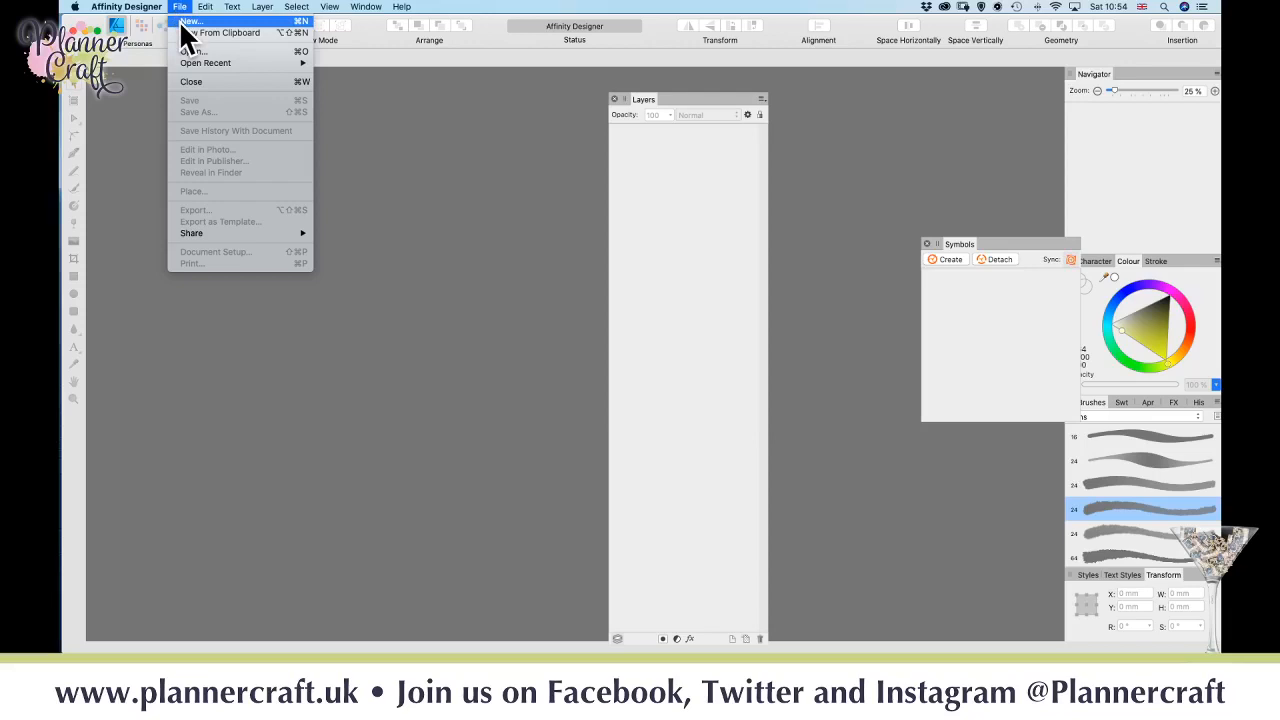
click(183, 24)
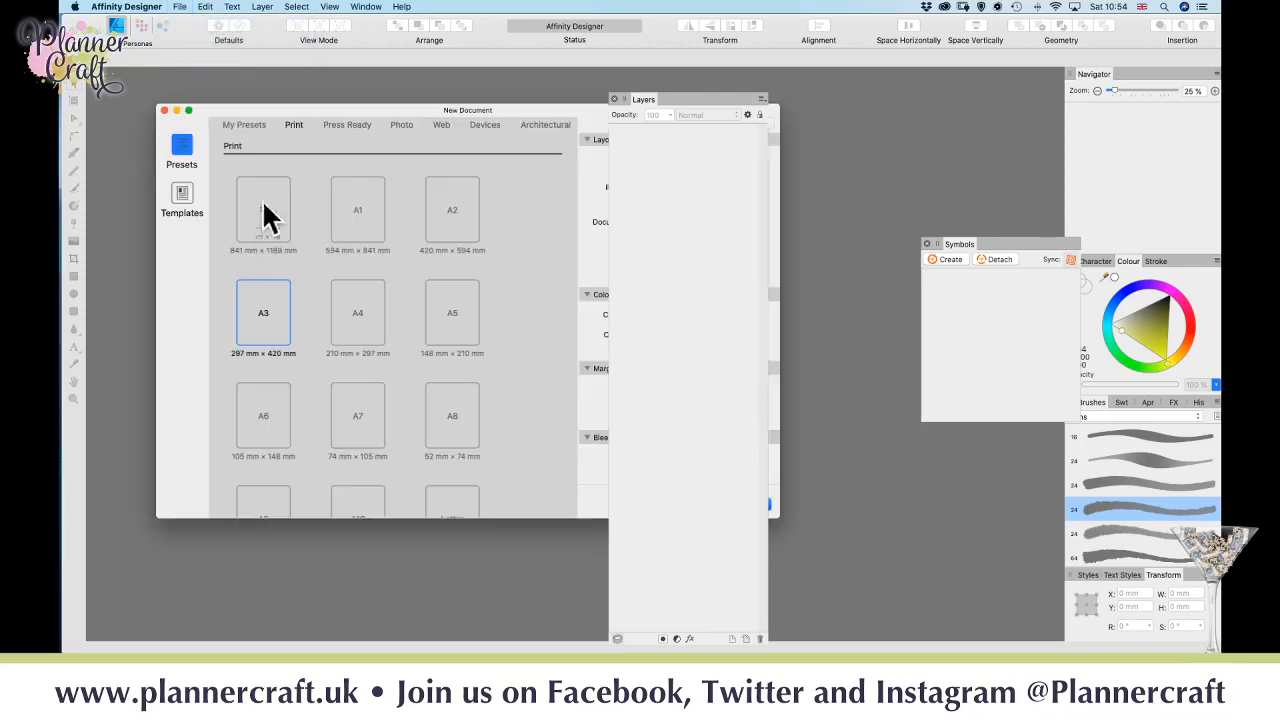
click(245, 125)
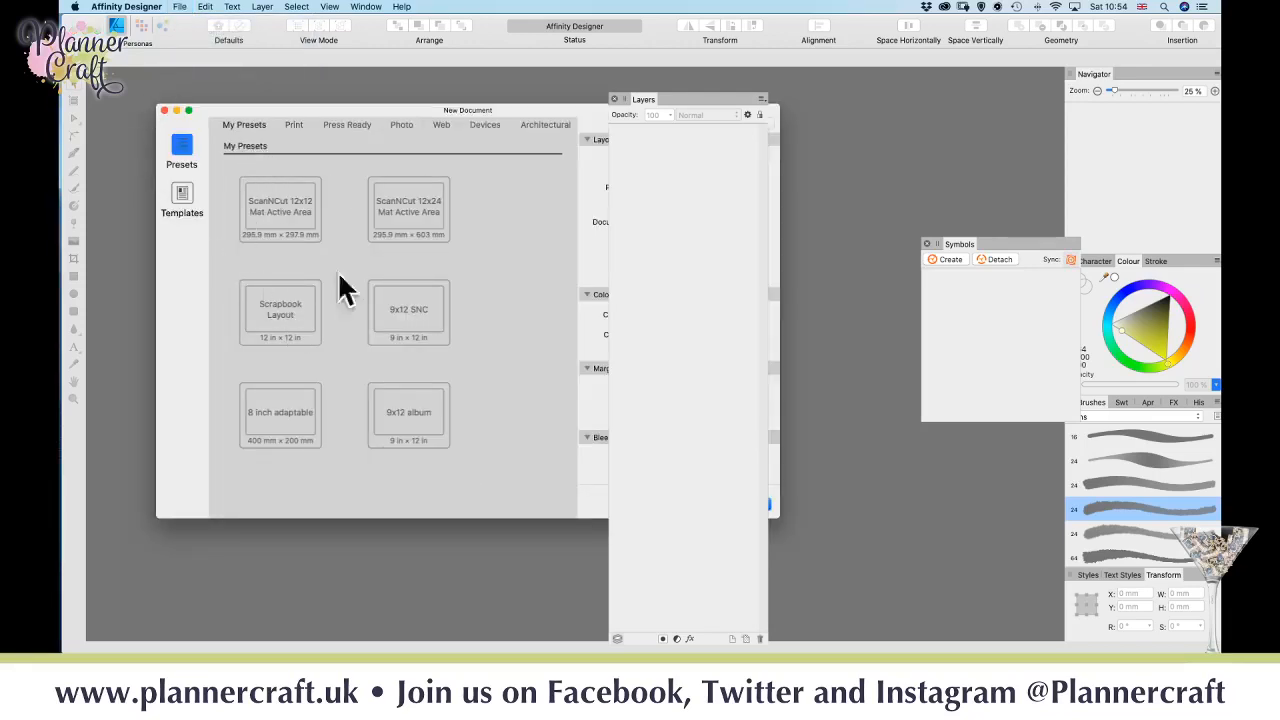
drag(696, 98, 944, 102)
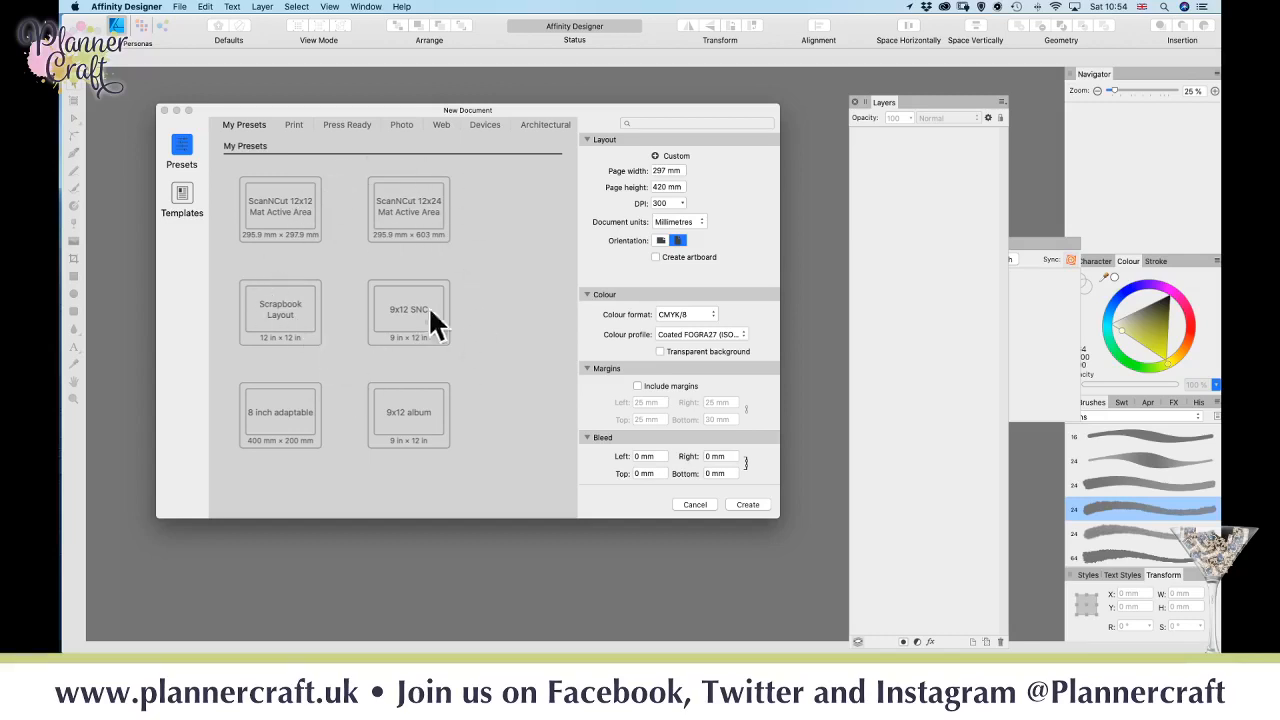
click(277, 208)
click(284, 210)
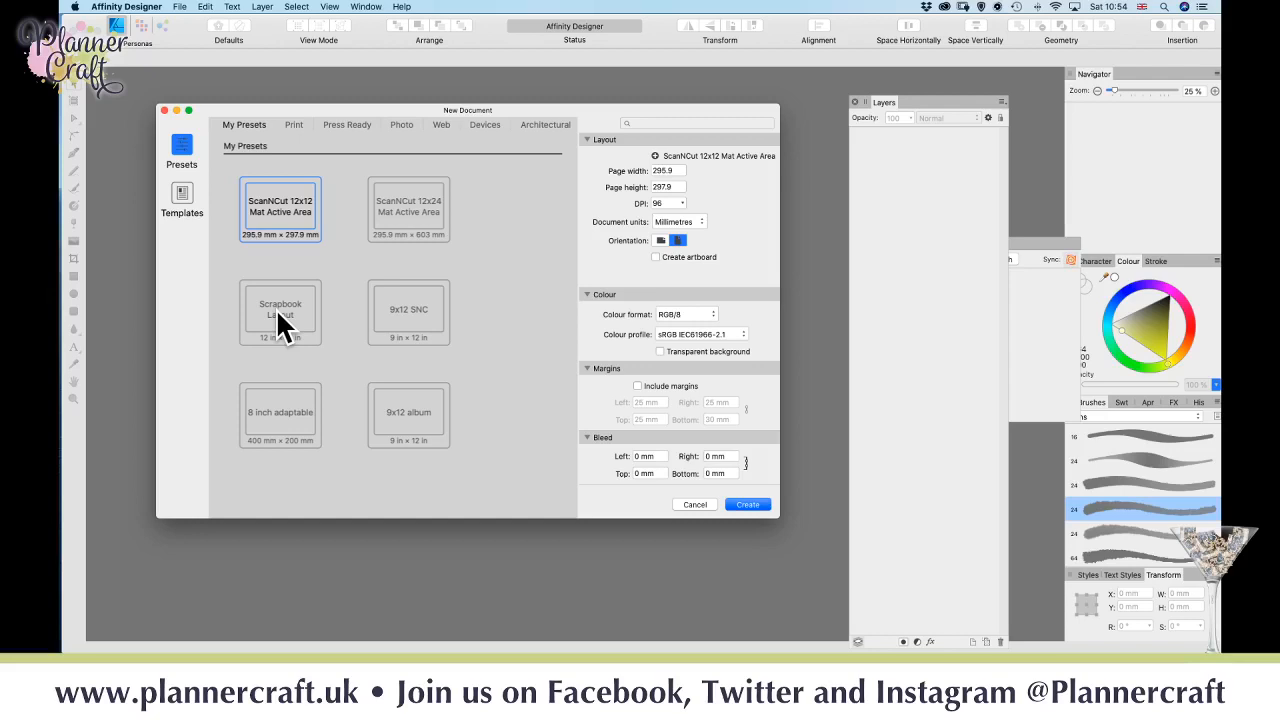
- Change the document units to inches and store the settings as a new personal preset
click(679, 221)
click(684, 185)
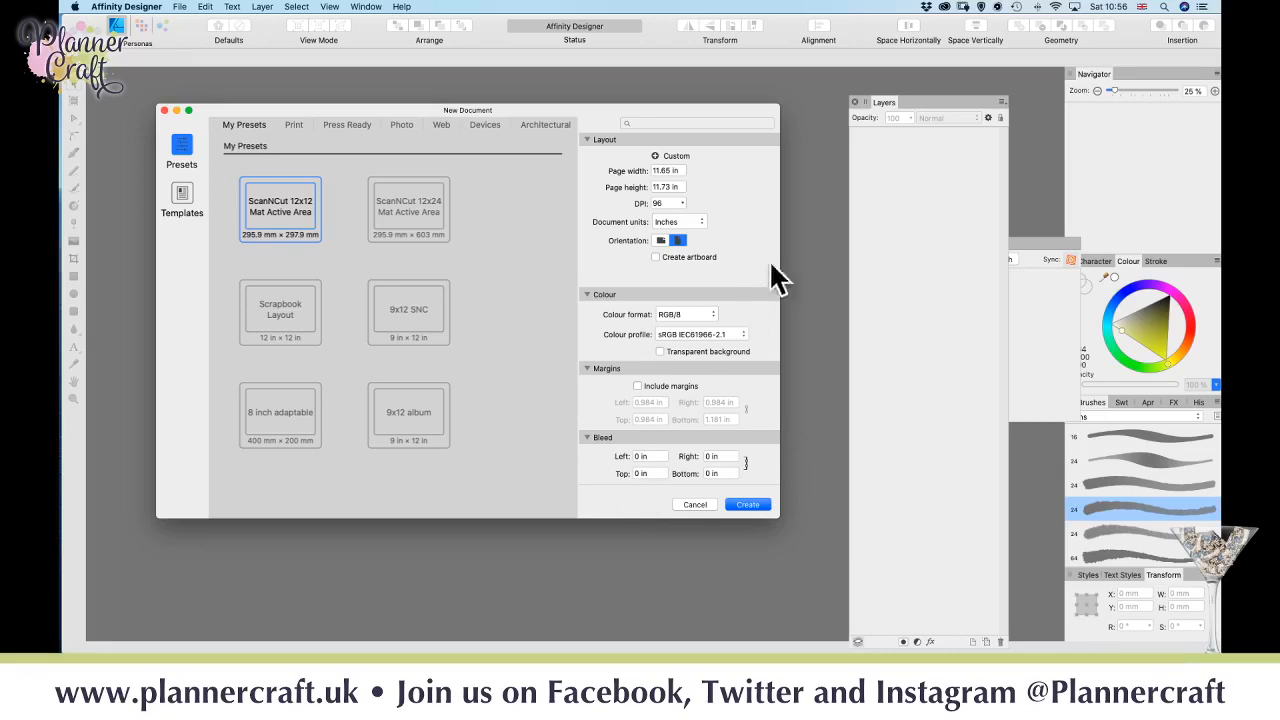
click(655, 157)
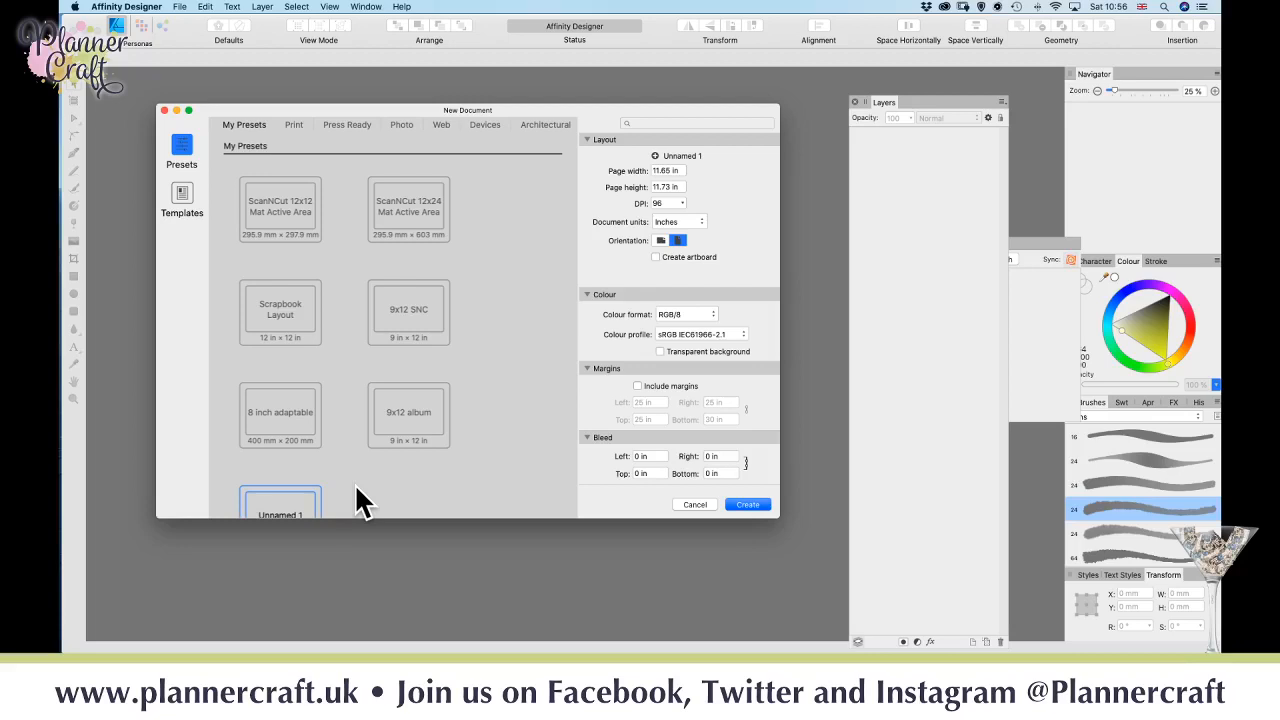
- Rename the new preset to "ScanNCut Active Area 12x12 INCHES" and create a document from it
scroll(360, 500, down, 3)
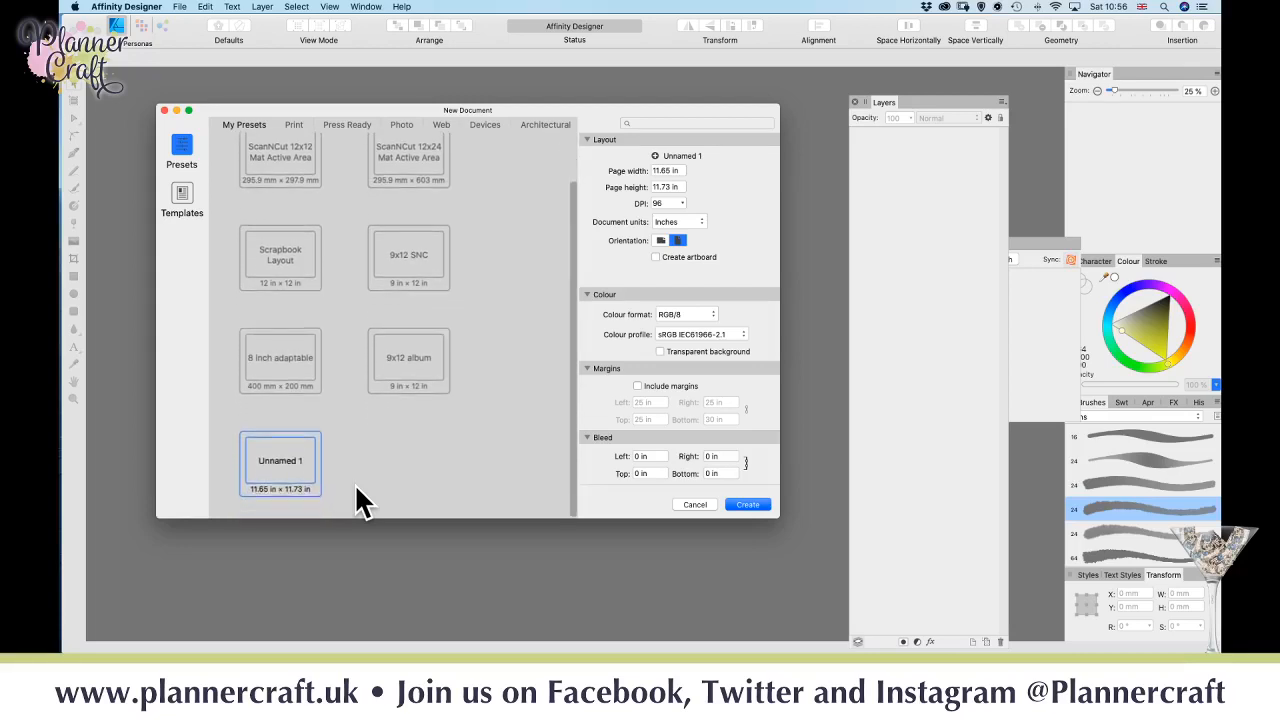
right_click(290, 465)
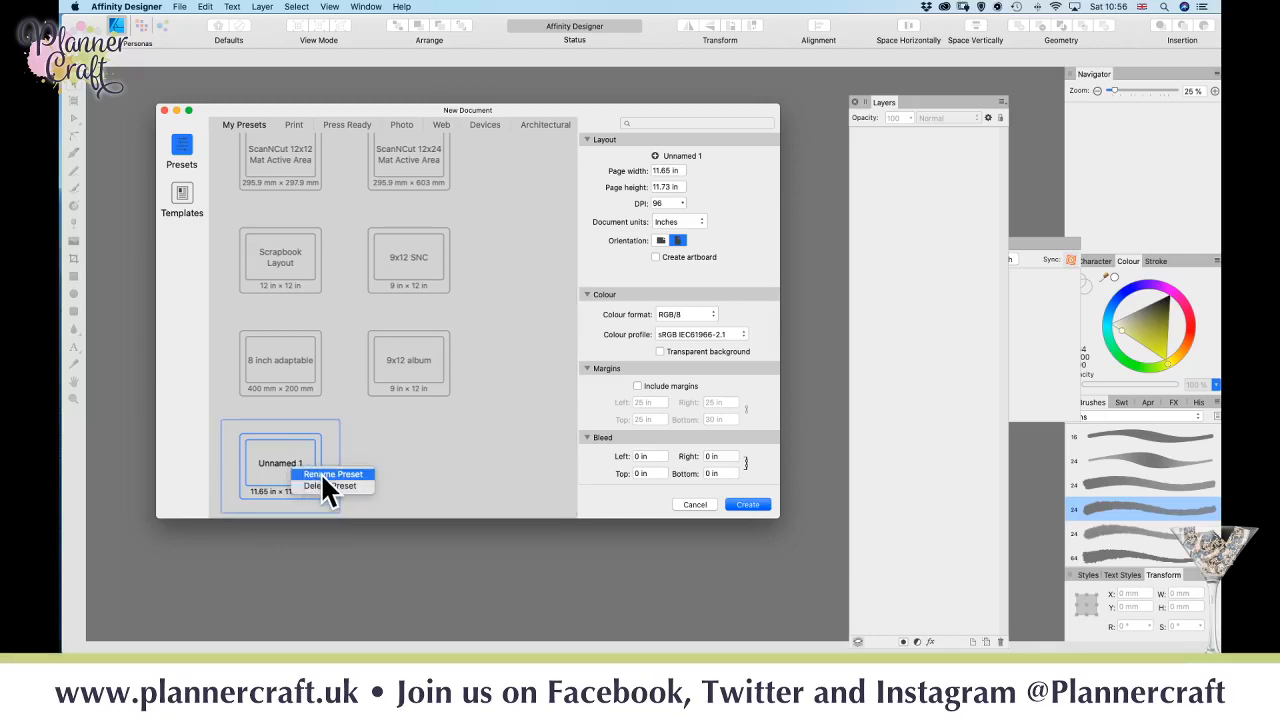
click(324, 476)
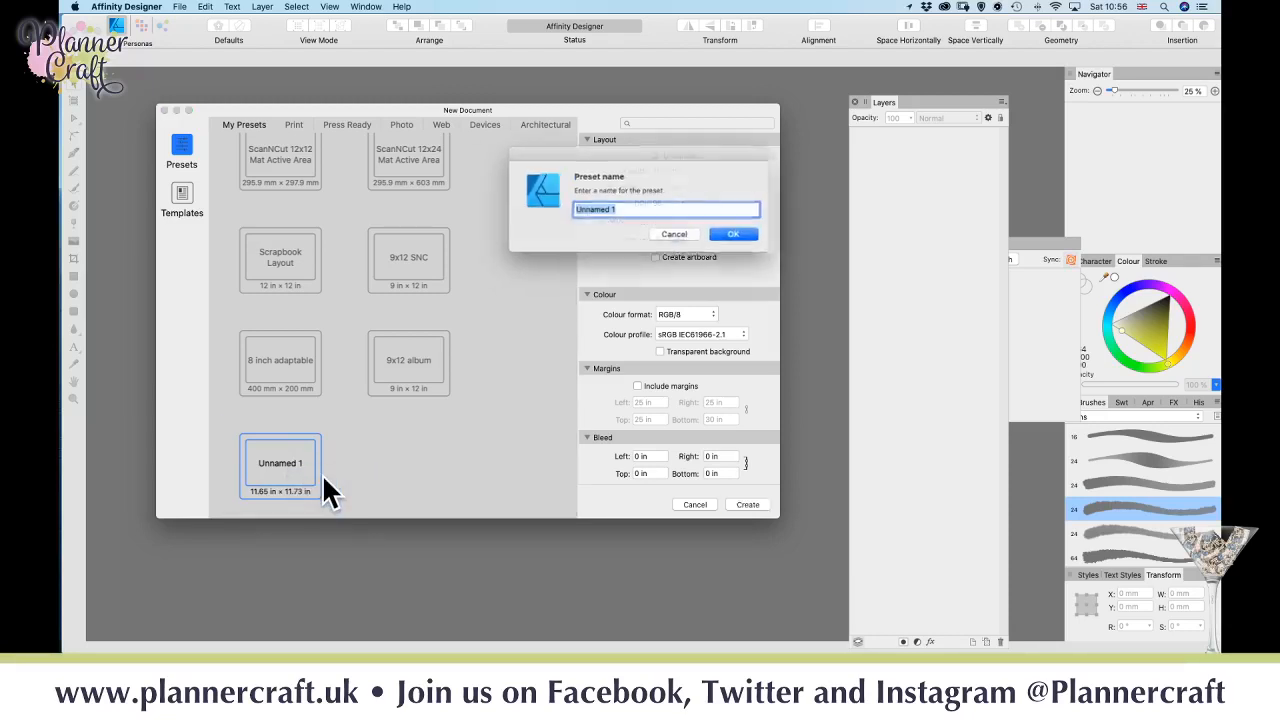
text(Cu)
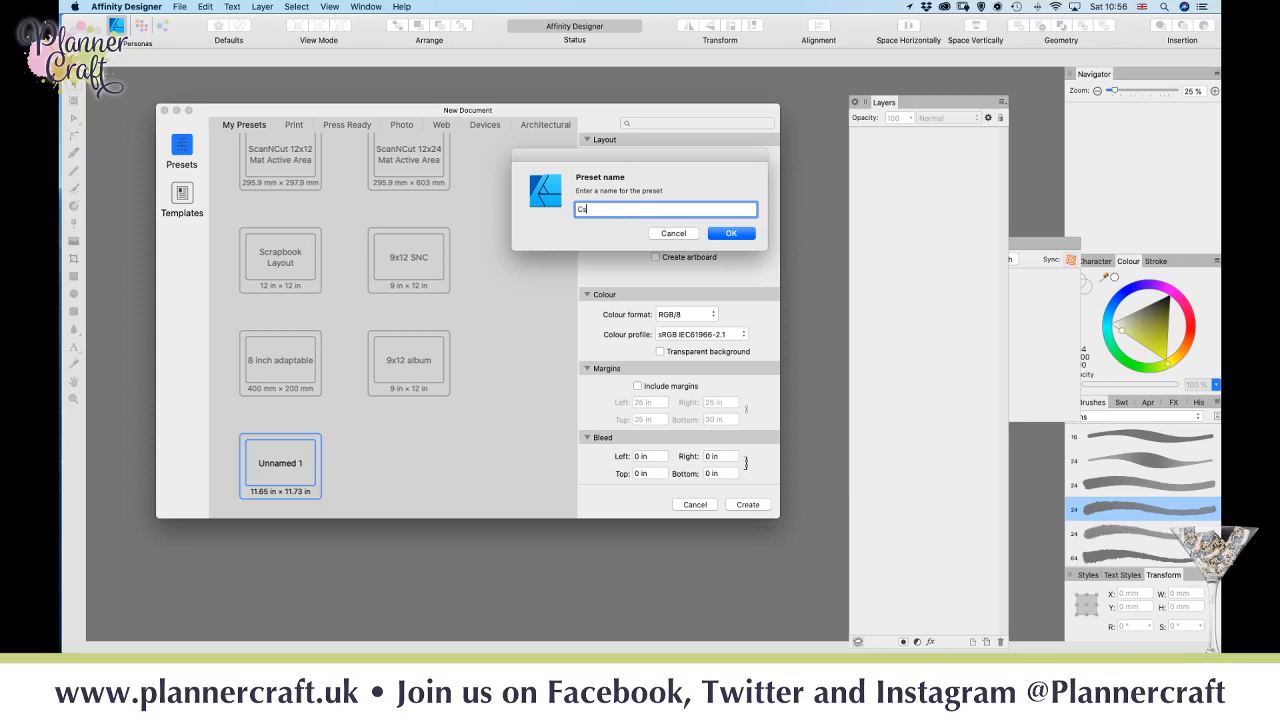
key(BackSpace)
key(BackSpace)
text(ScanNCut Active Area 12x12 INCHES)
key(Return)
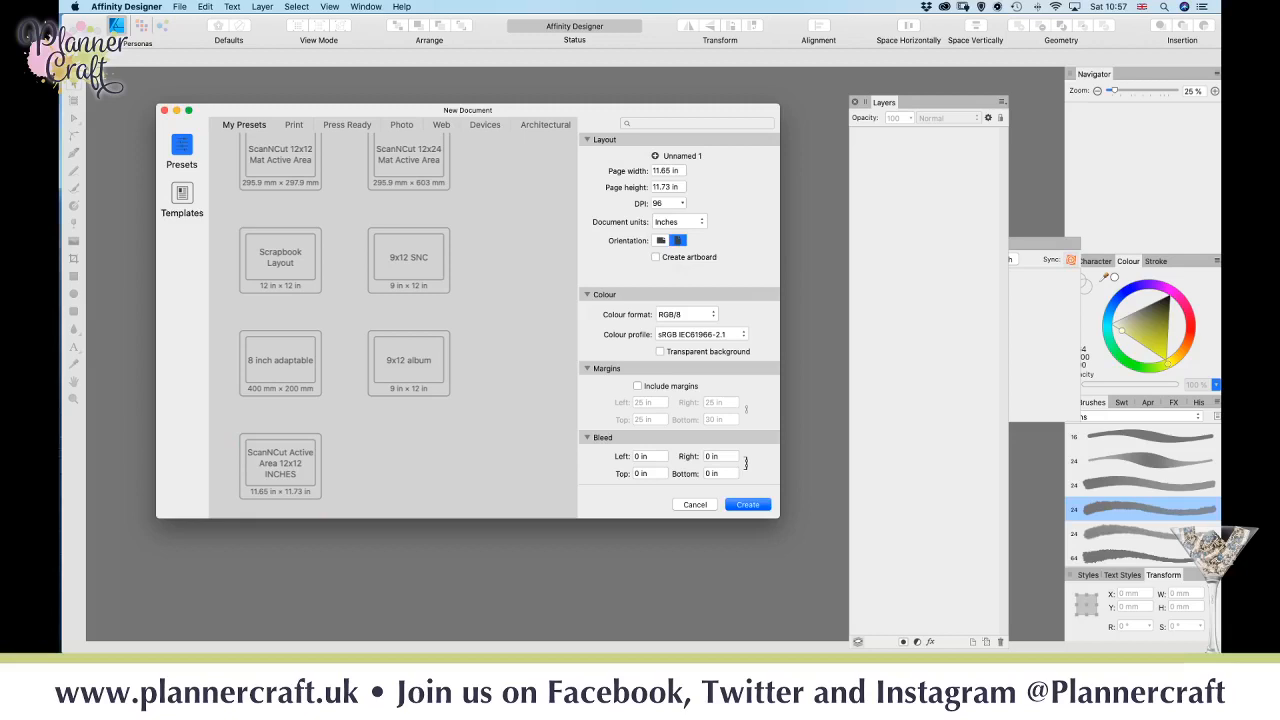
click(273, 469)
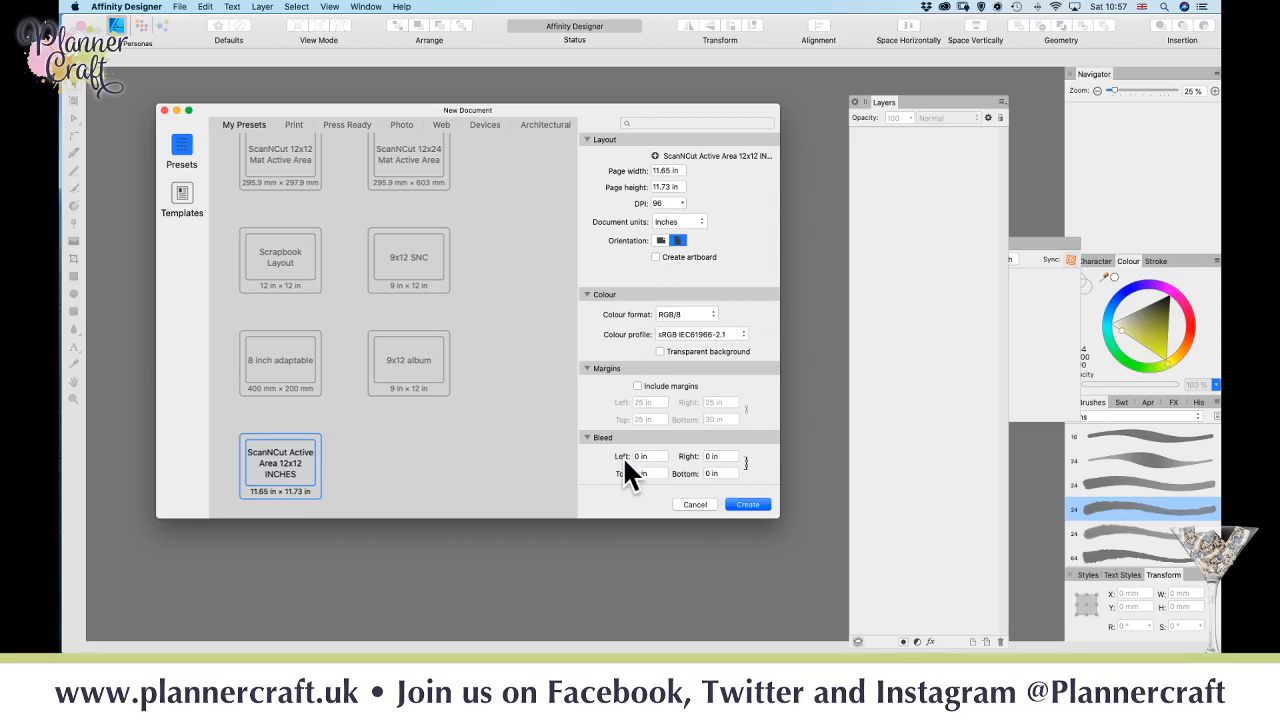
click(747, 508)
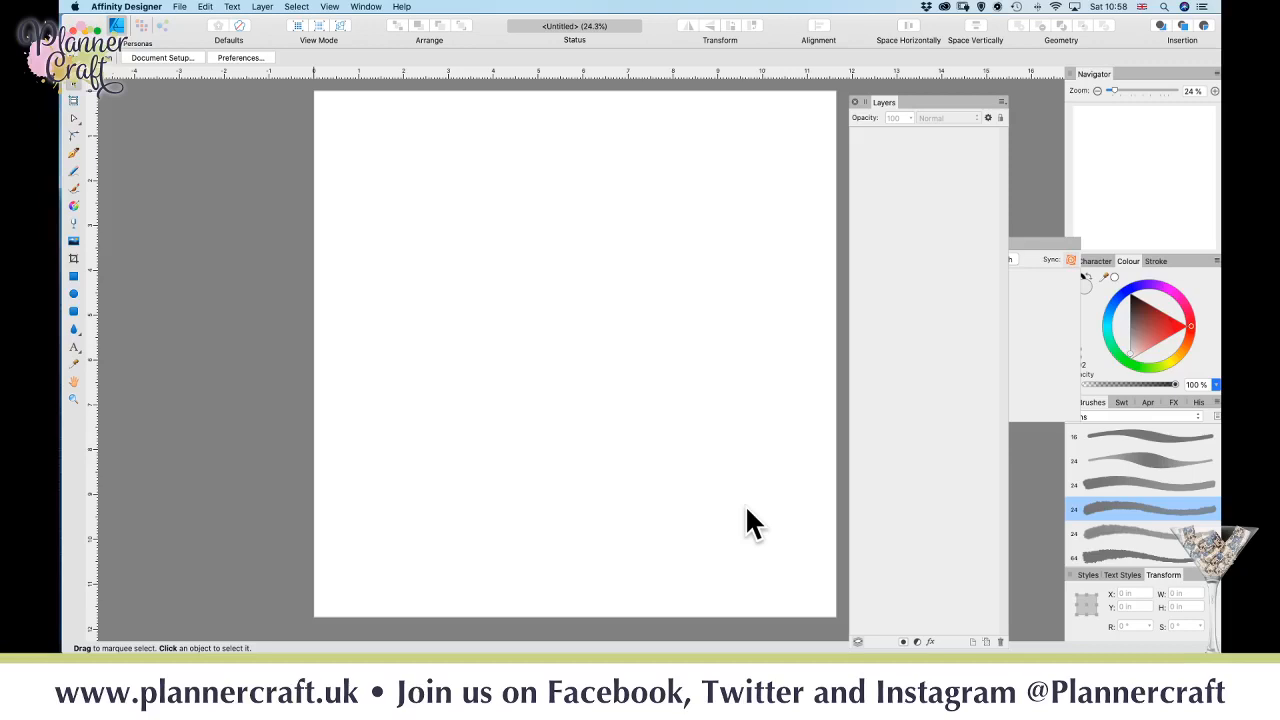
- Draw a square about 2.71 in wide in the page's upper left area and place an overlapping duplicate of it
click(73, 276)
drag(370, 146, 500, 297)
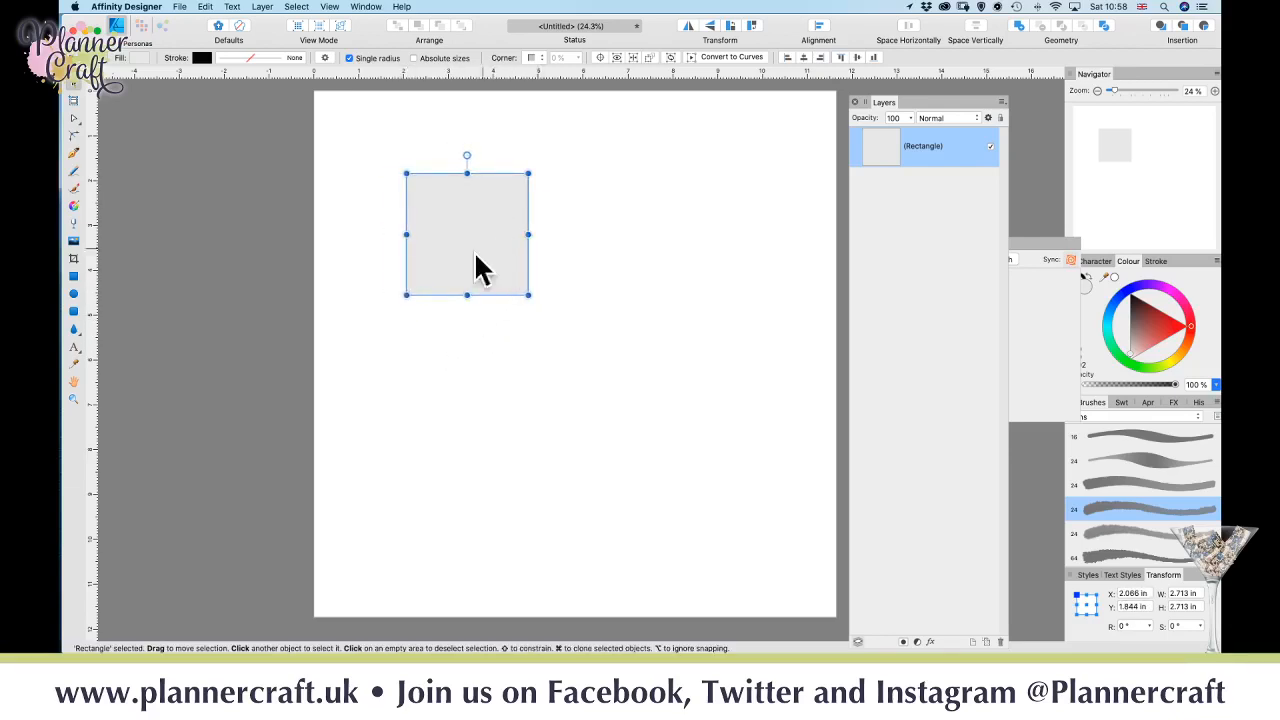
drag(486, 277, 518, 314)
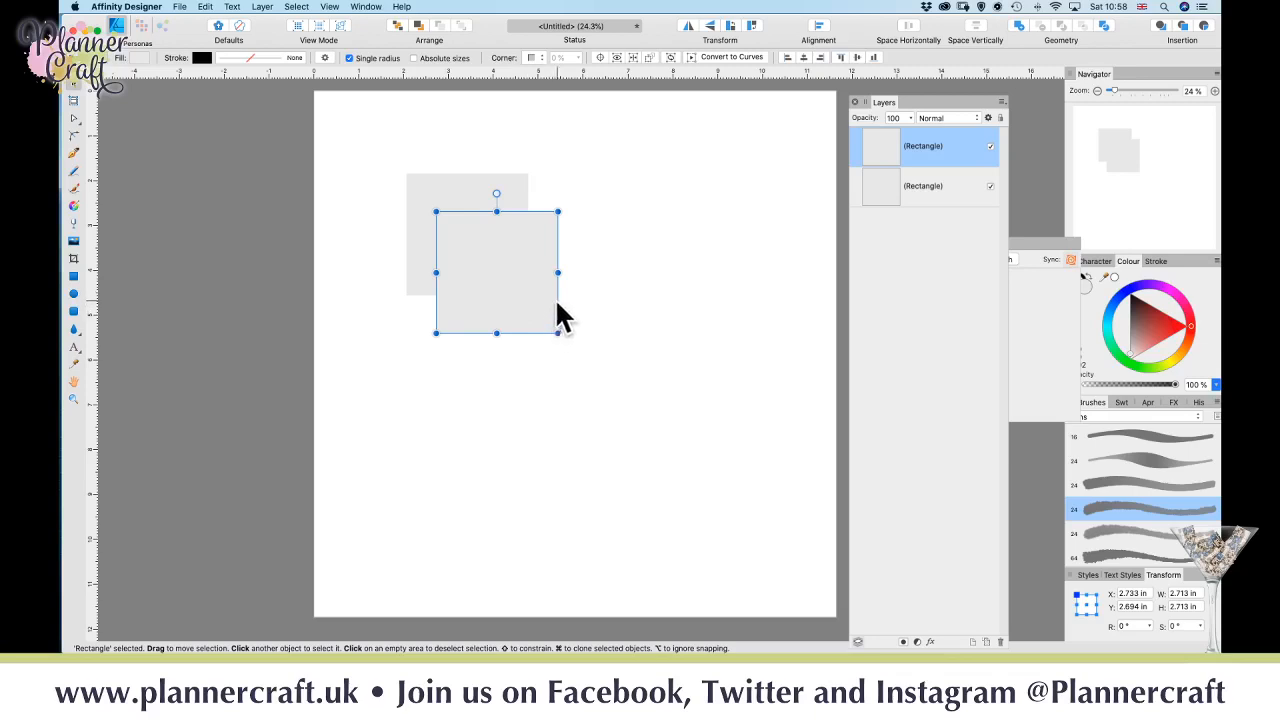
- Shrink the duplicate square to about 2.52 in over the original and move it to the page's lower right area
mouse_move(528, 289)
mouse_down()
mouse_move(489, 266)
mouse_move(522, 289)
mouse_up()
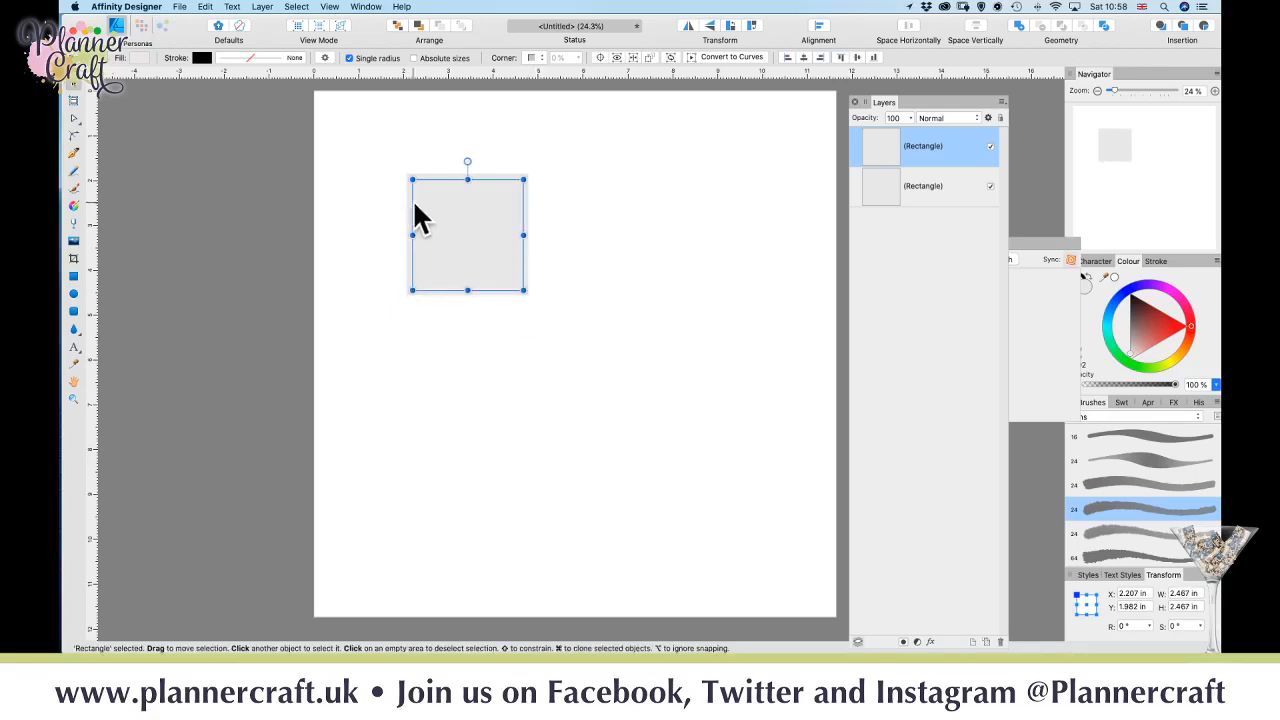
drag(411, 180, 409, 177)
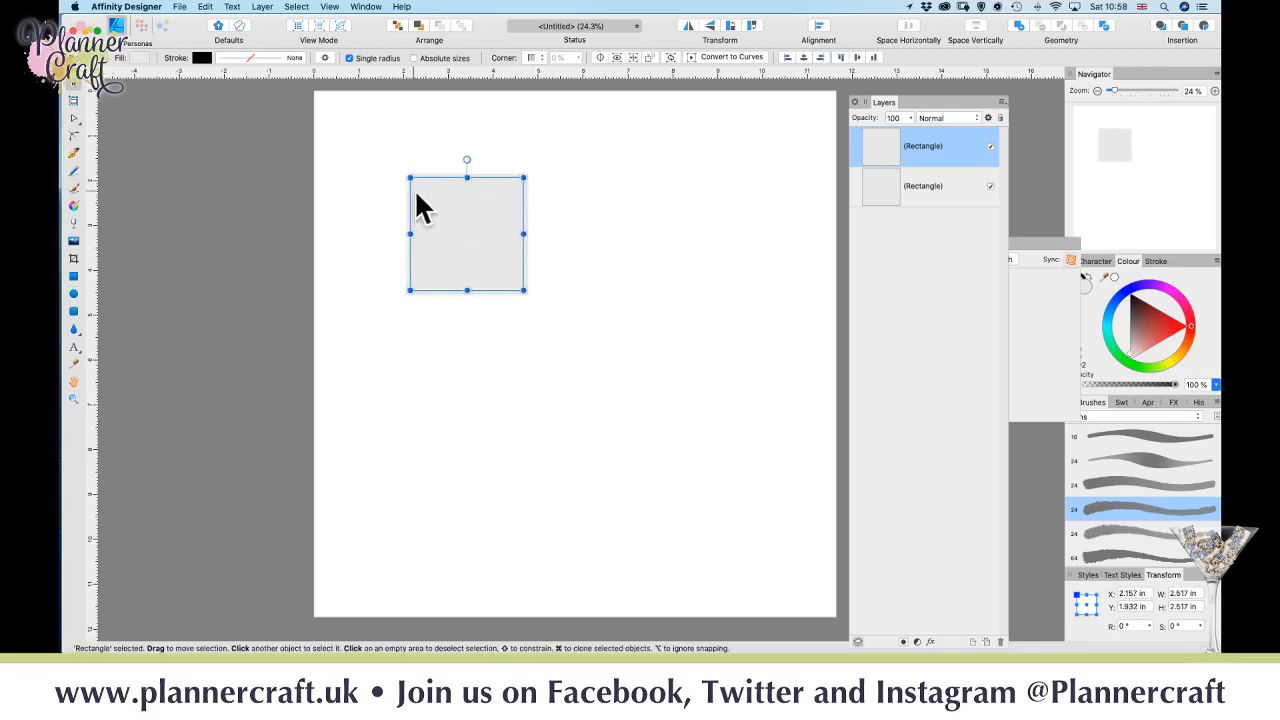
drag(483, 248, 672, 500)
click(476, 258)
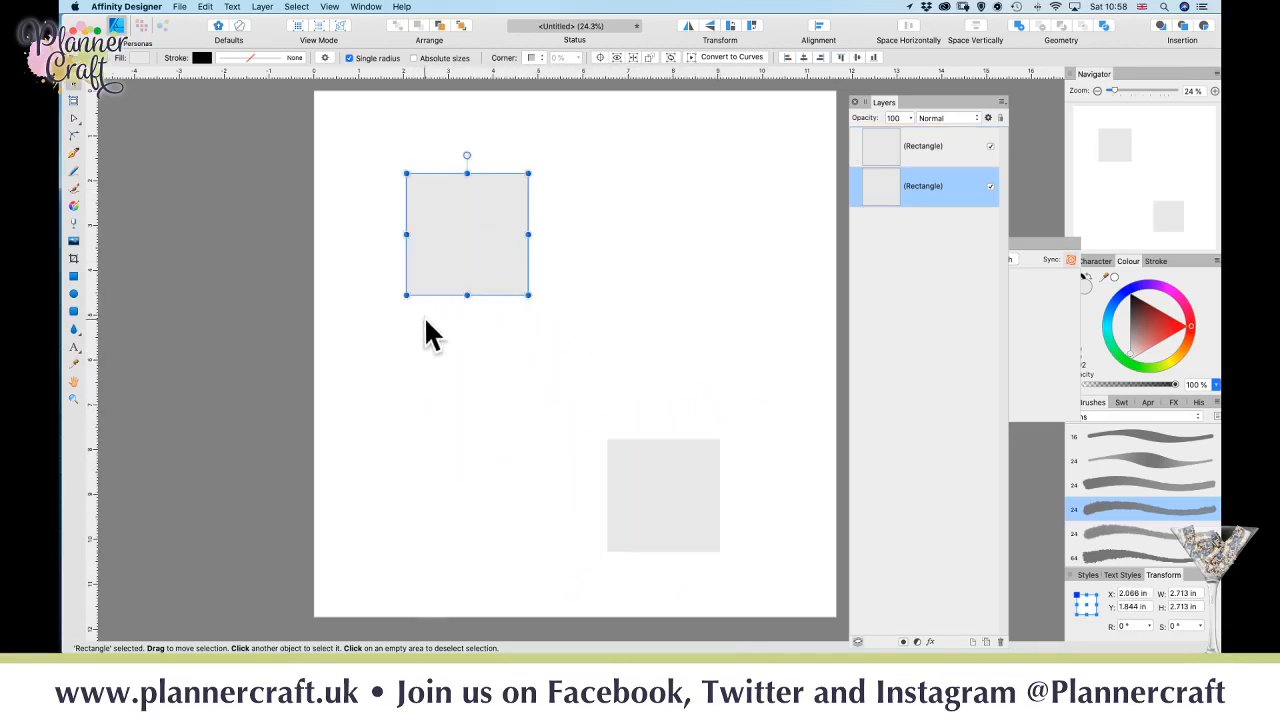
- Draw a strip about 2.71 by 0.55 in along the upper-left square's top edge and place copies along its other three edges, rotating the side ones 90°
click(73, 277)
drag(399, 143, 684, 265)
key(v)
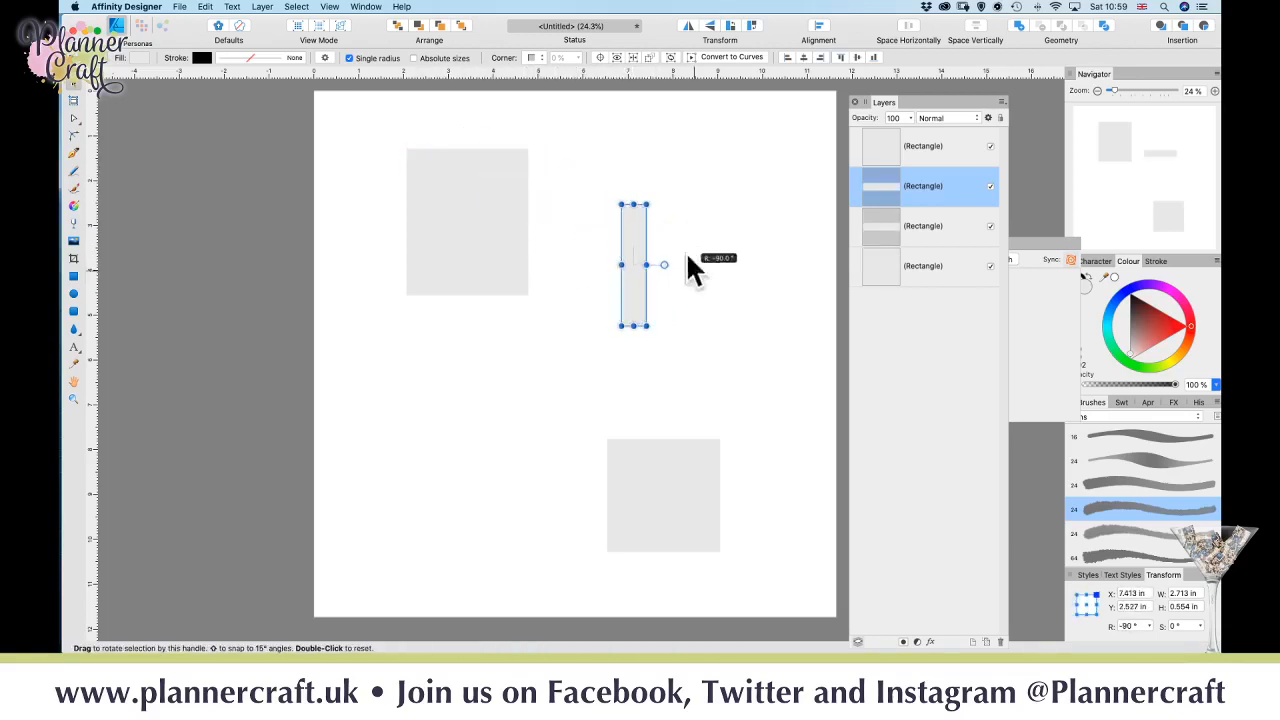
drag(634, 300, 391, 269)
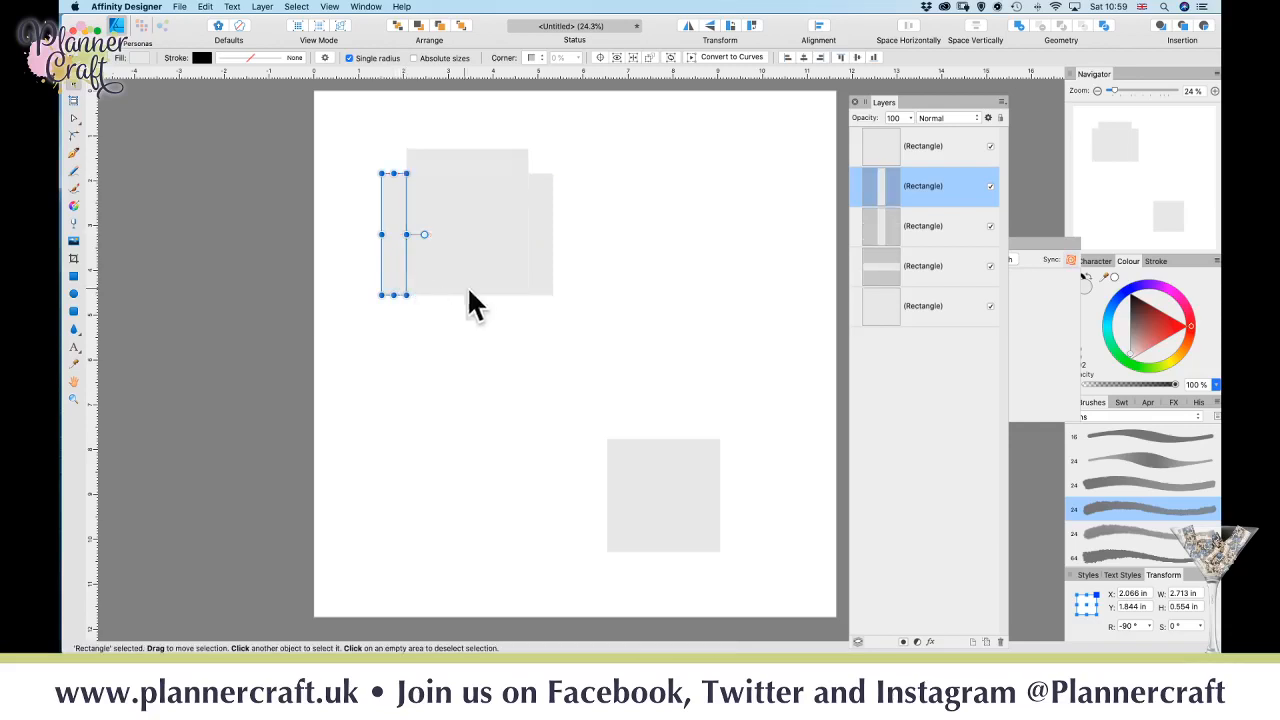
click(475, 166)
drag(476, 178, 484, 313)
click(447, 402)
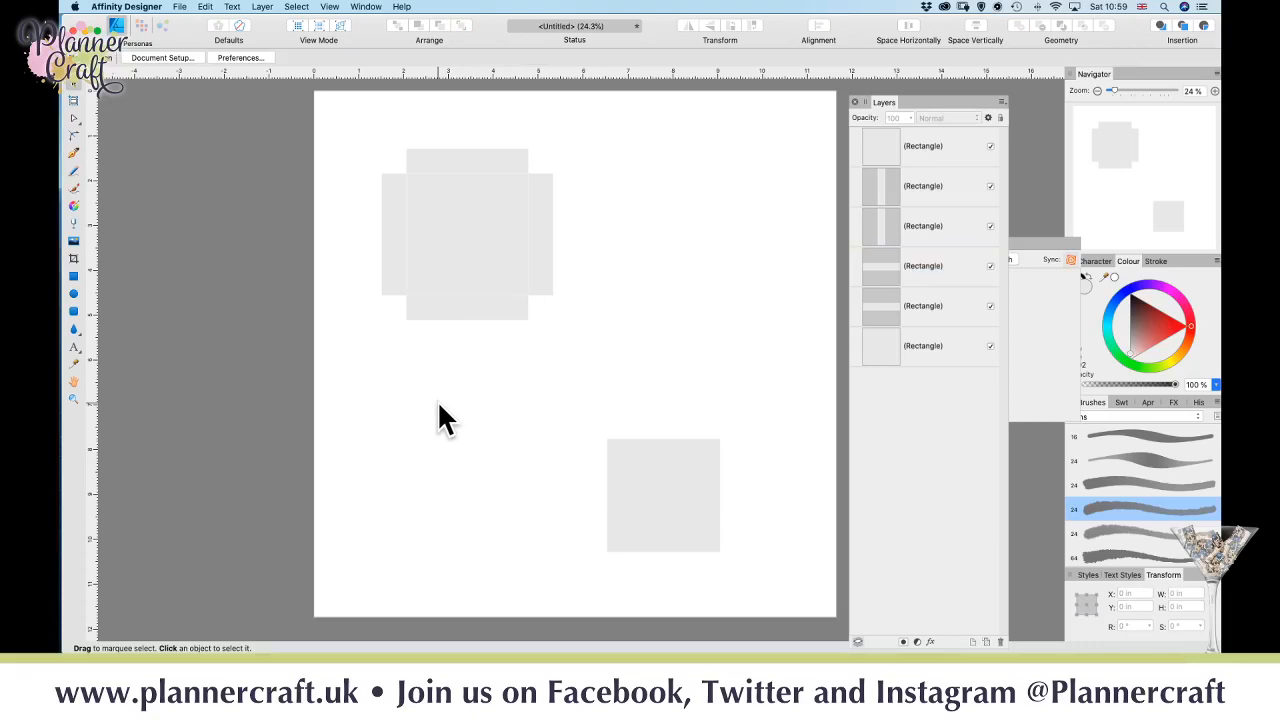
- Draw a trapezoid about 0.55 in wide and high in the upper right corner gap between the top and right strips
click(74, 328)
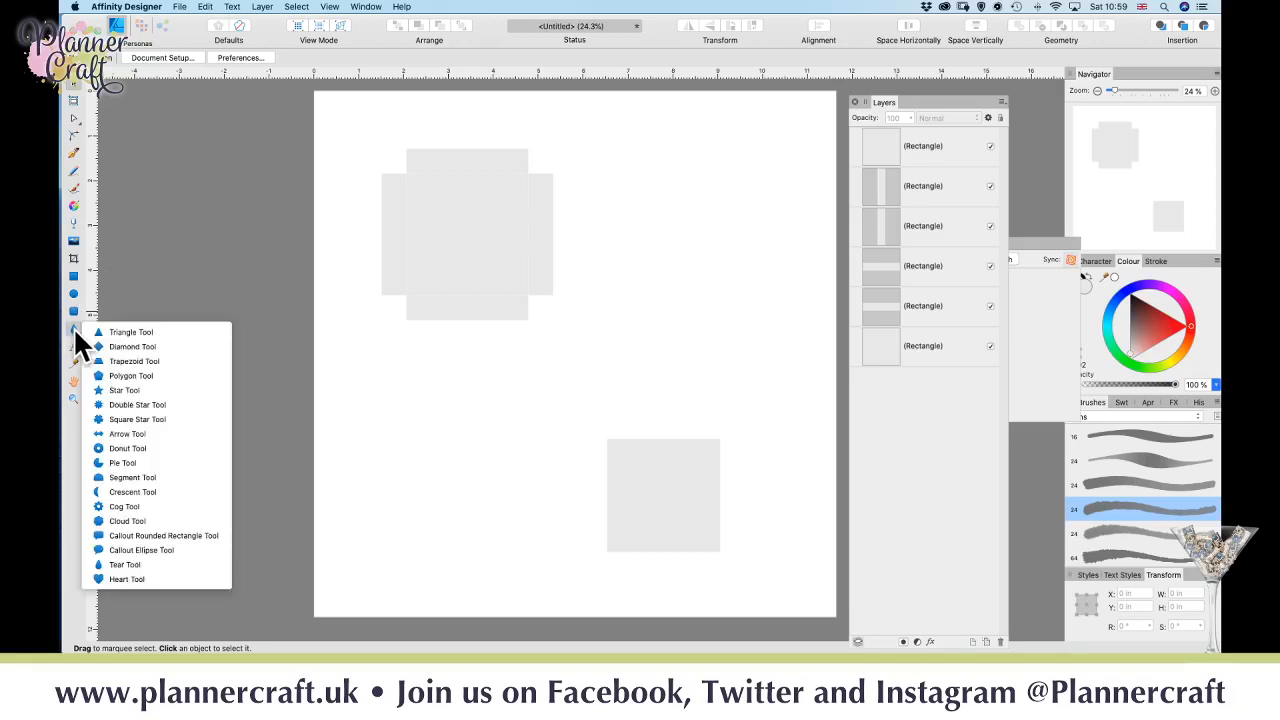
click(112, 361)
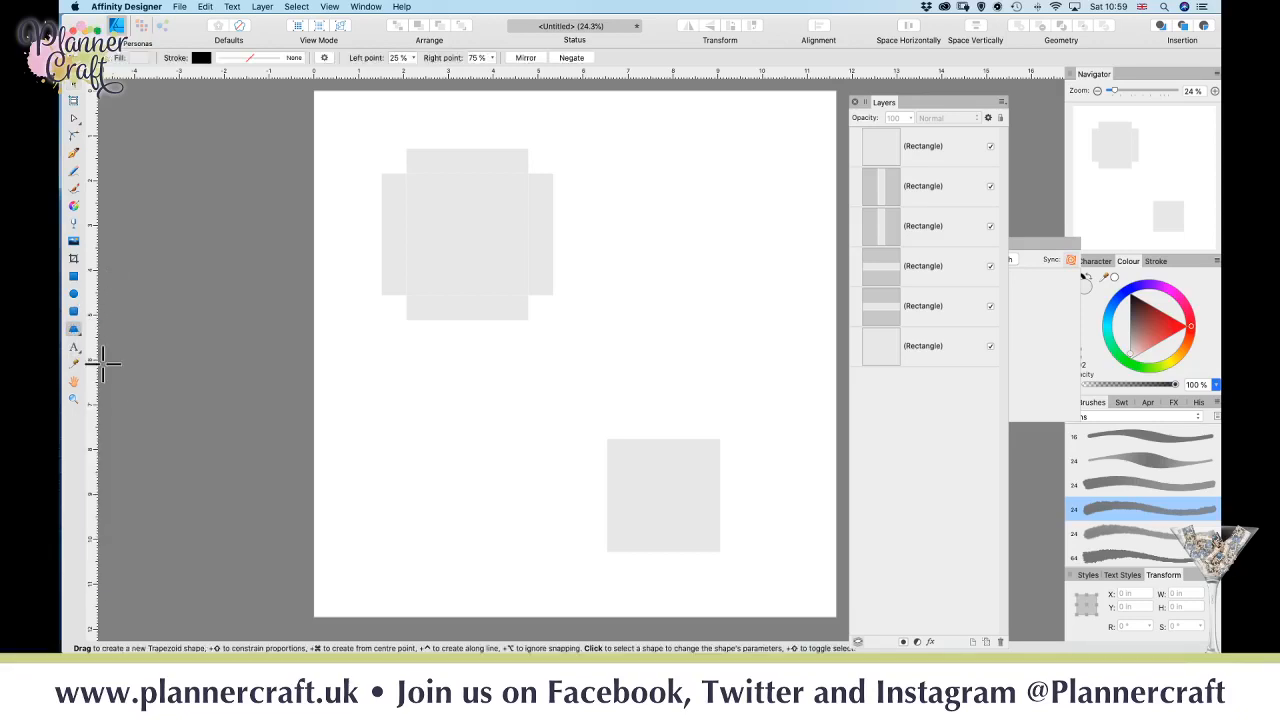
key(super+plus)
key(super+plus)
key(super+plus)
key(space)
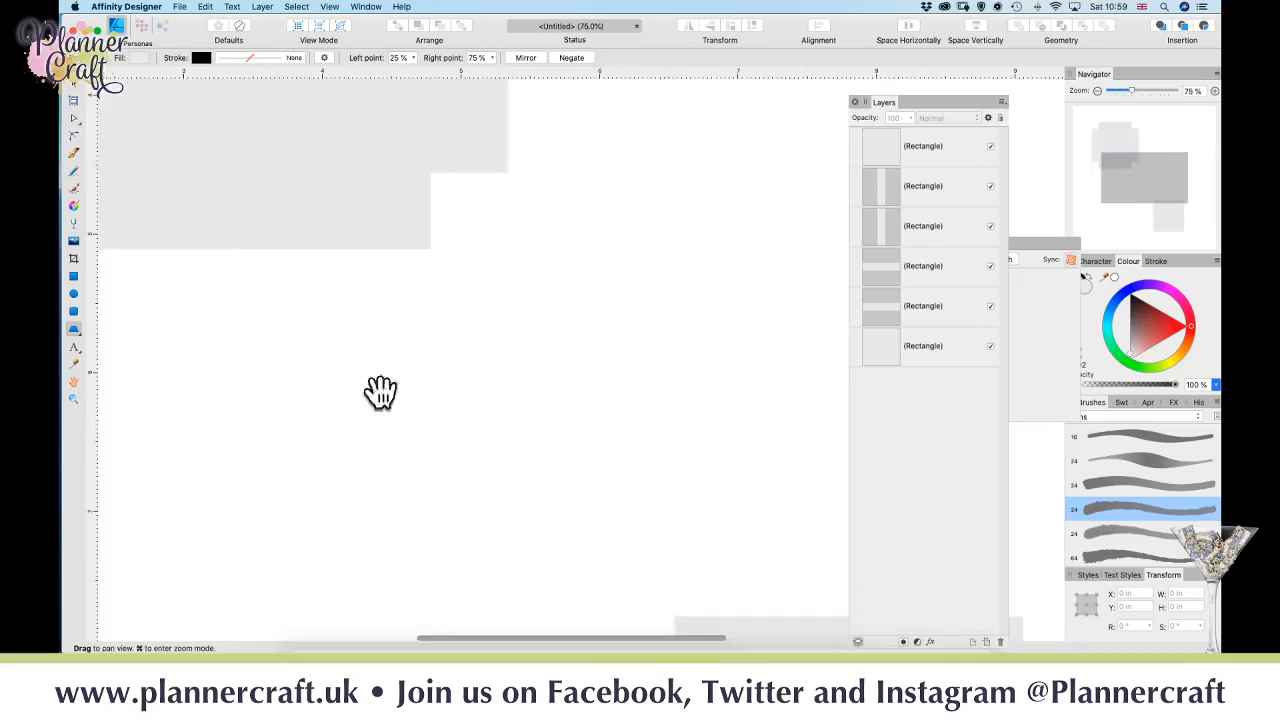
drag(451, 267, 359, 617)
scroll(361, 500, up, 6)
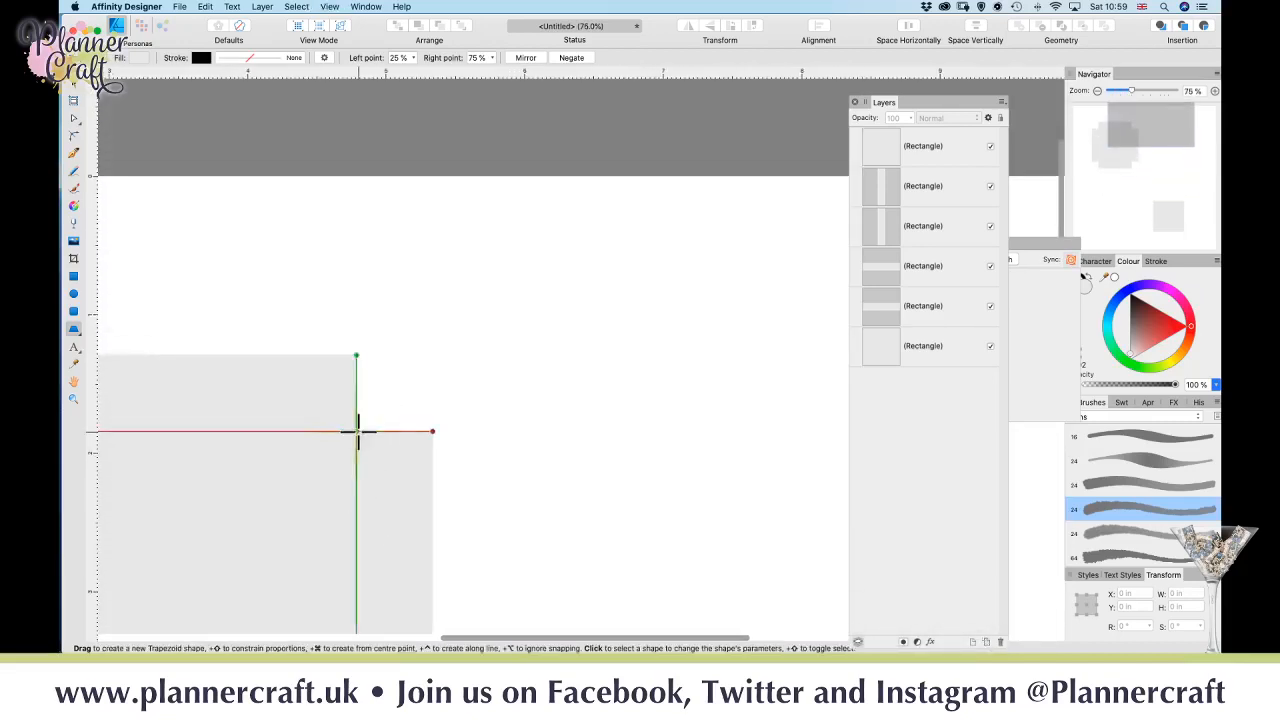
drag(357, 431, 433, 394)
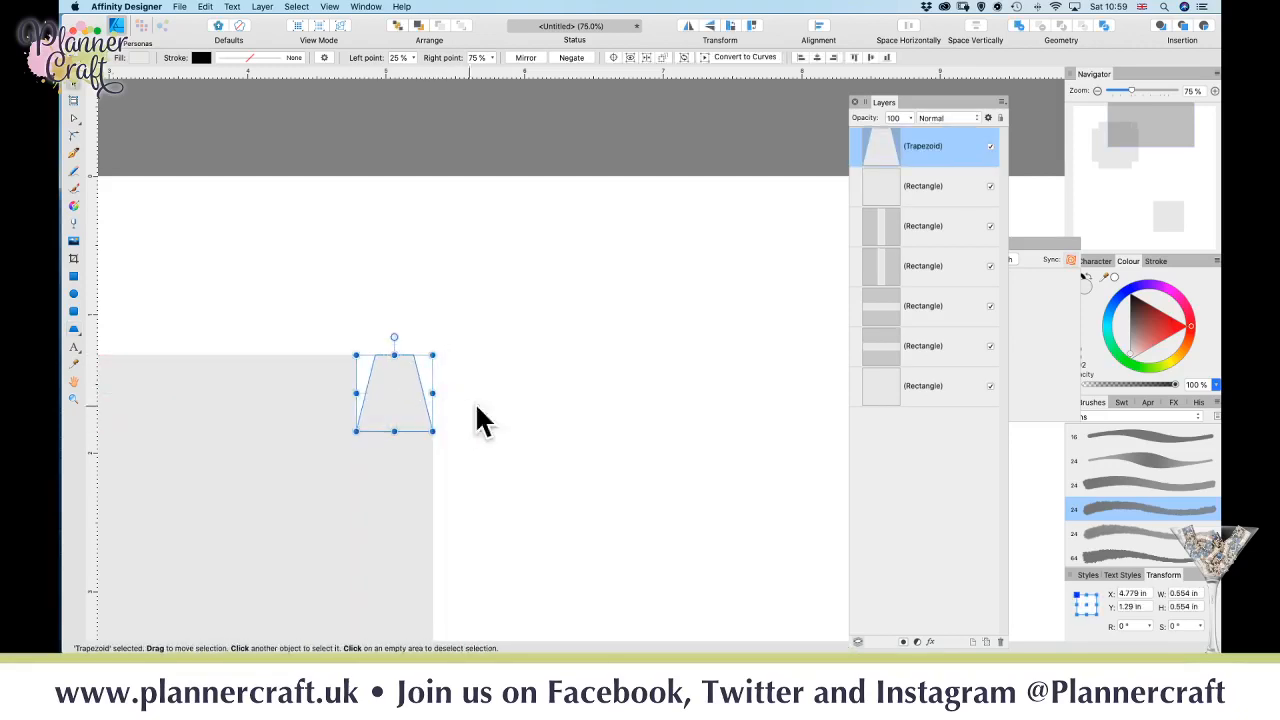
click(459, 424)
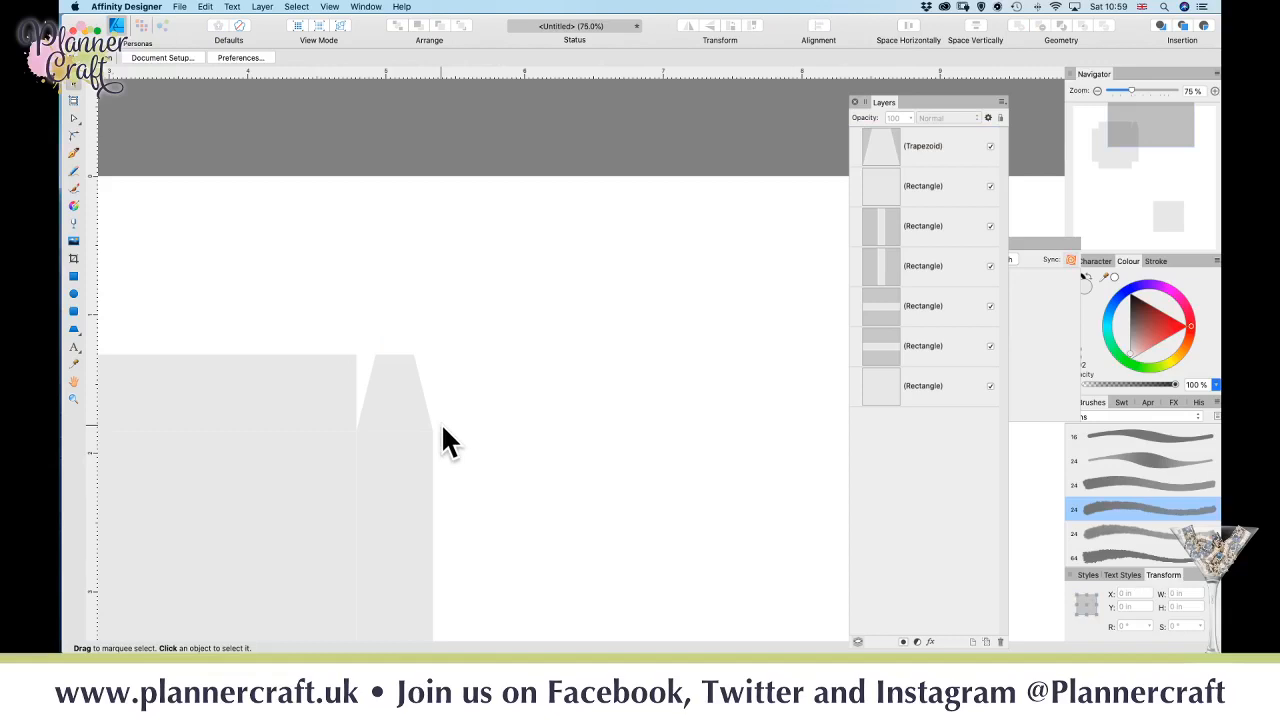
- Duplicate the trapezoid tab into the other three corner gaps of the box, rotating each copy to attach to its adjoining strip
key(super+minus)
key(super+minus)
key(super+minus)
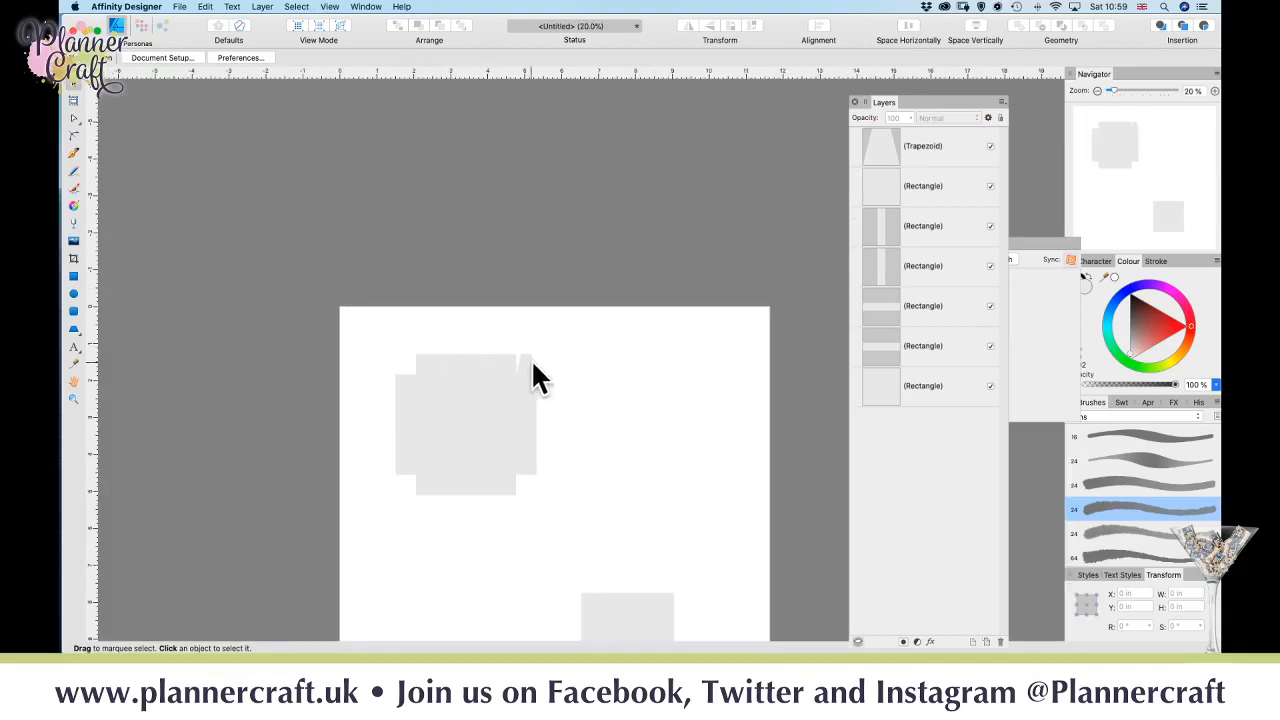
click(527, 362)
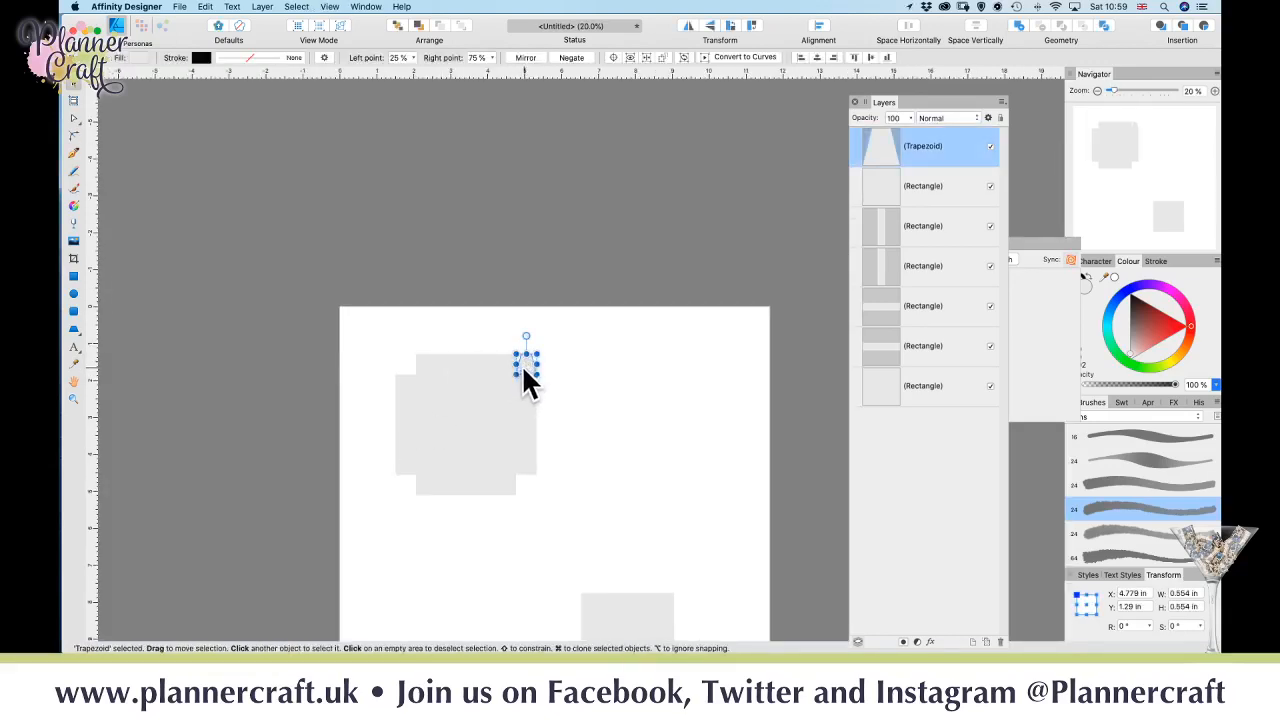
mouse_move(522, 364)
mouse_down()
mouse_move(391, 348)
mouse_move(389, 334)
mouse_move(340, 357)
mouse_move(345, 348)
mouse_move(416, 371)
mouse_move(409, 503)
mouse_move(371, 500)
mouse_move(391, 543)
mouse_move(417, 543)
mouse_move(405, 545)
mouse_up()
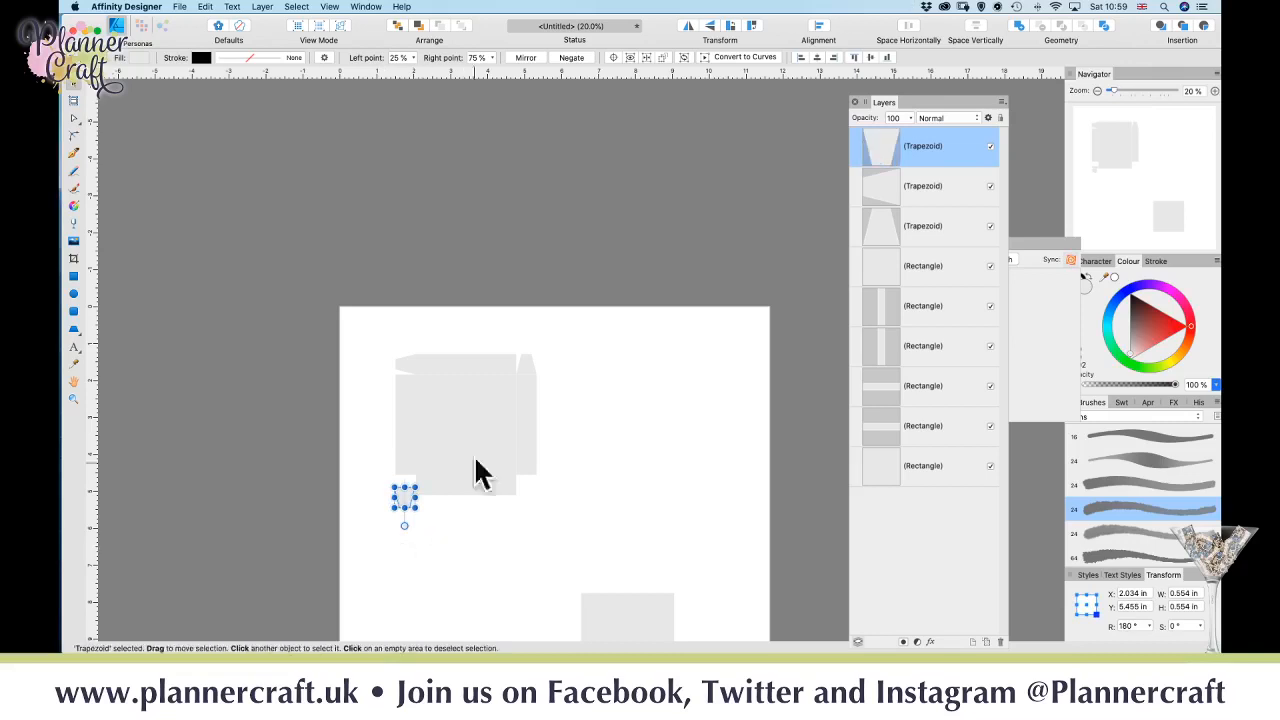
mouse_move(404, 498)
mouse_down()
mouse_move(614, 489)
mouse_move(526, 486)
mouse_up()
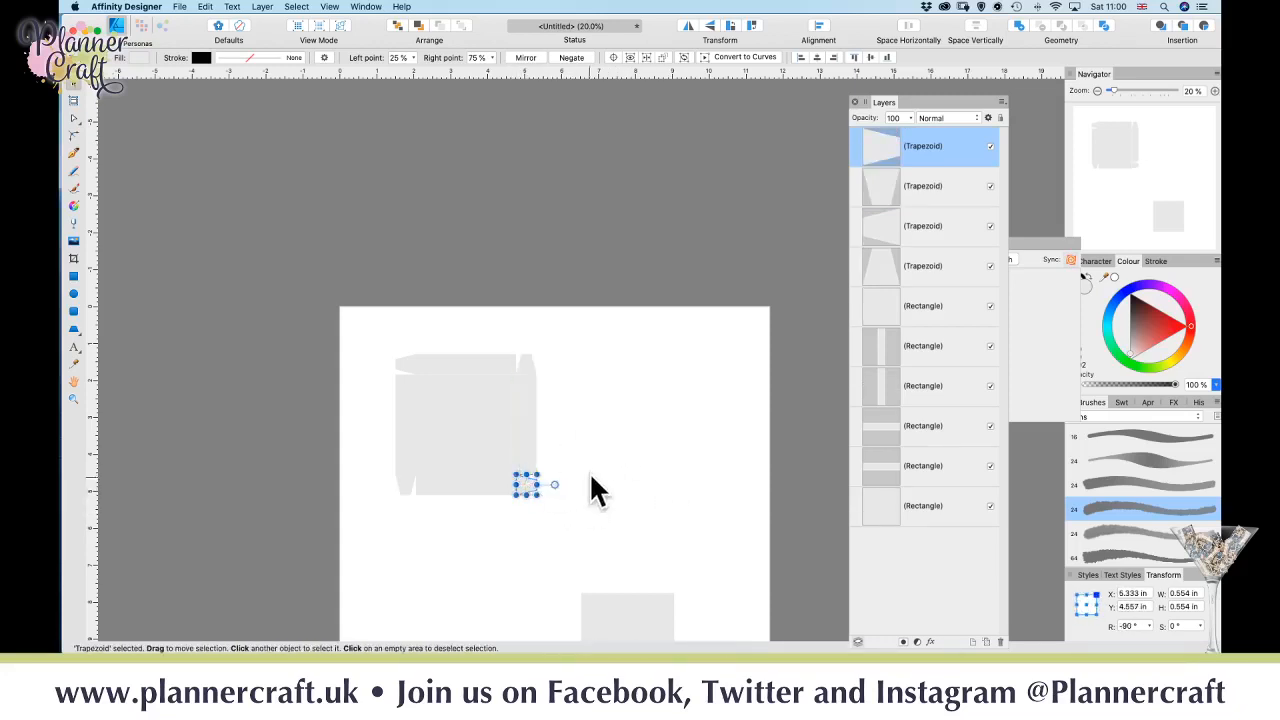
click(580, 499)
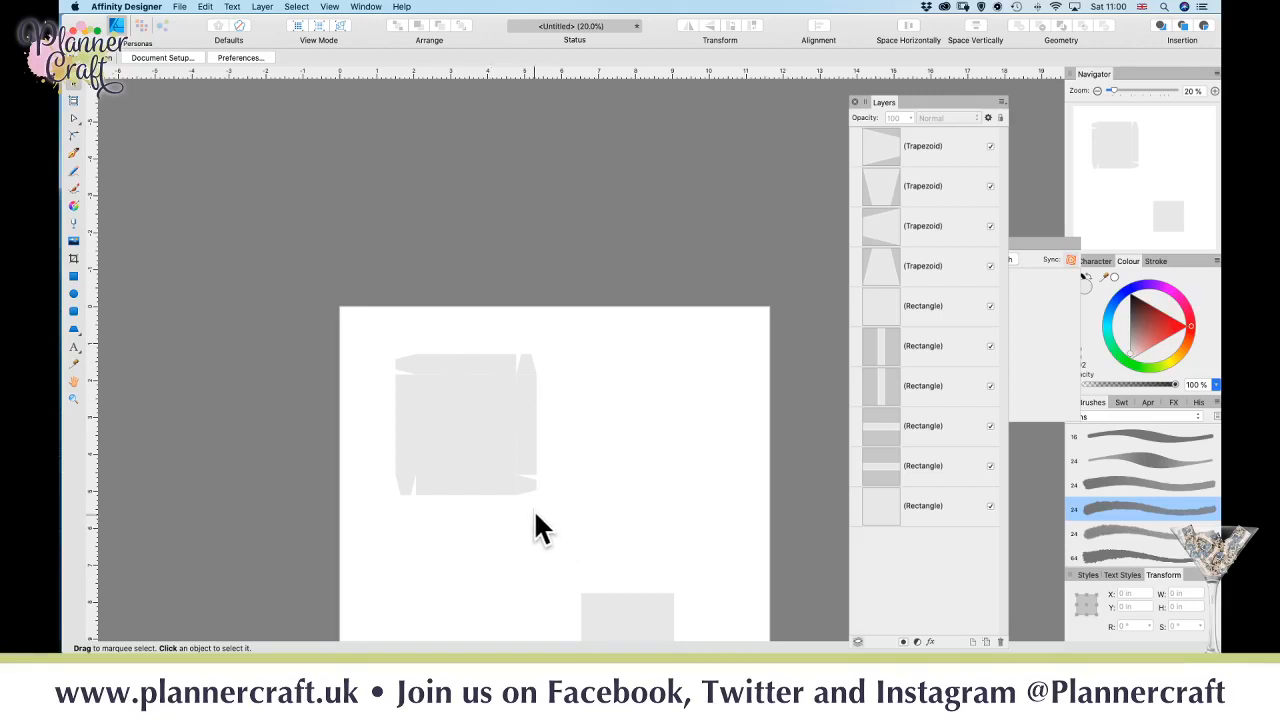
- Select all the box pieces around and including the central square and combine them into one shape with the Add operation
key(super+equal)
key(super+equal)
key(super+equal)
key(space)
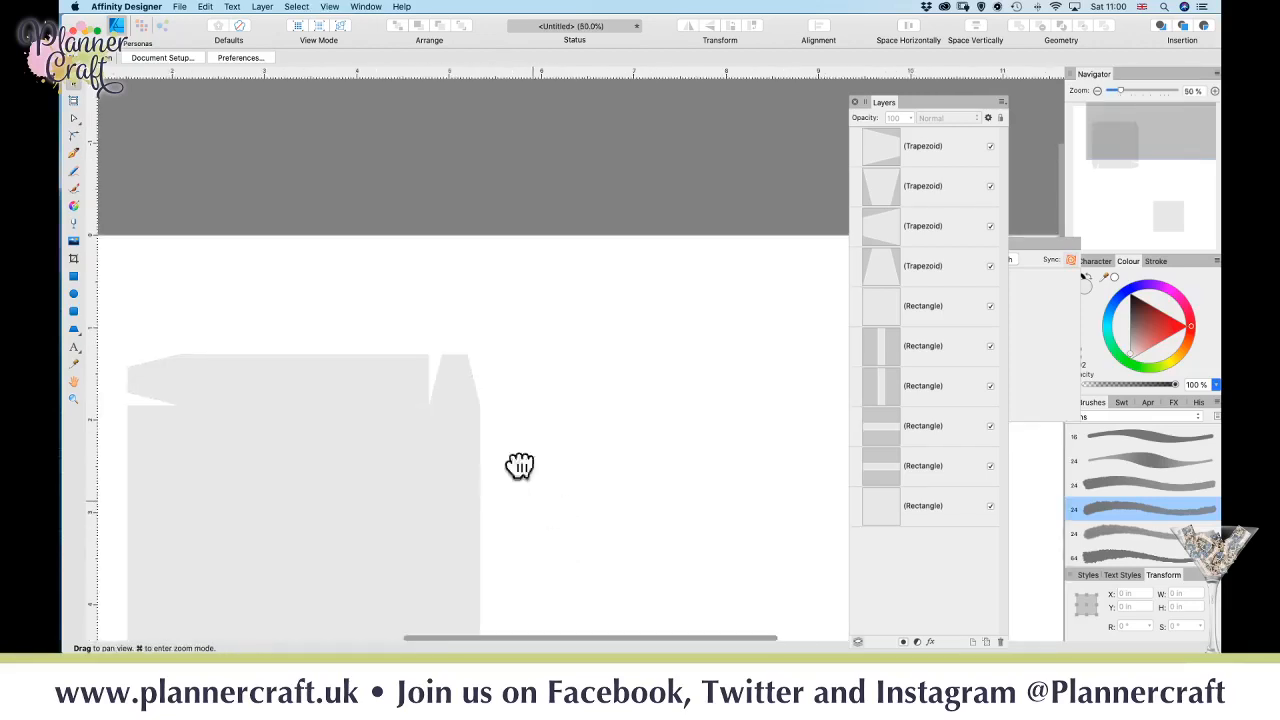
drag(520, 466, 692, 285)
drag(714, 571, 218, 140)
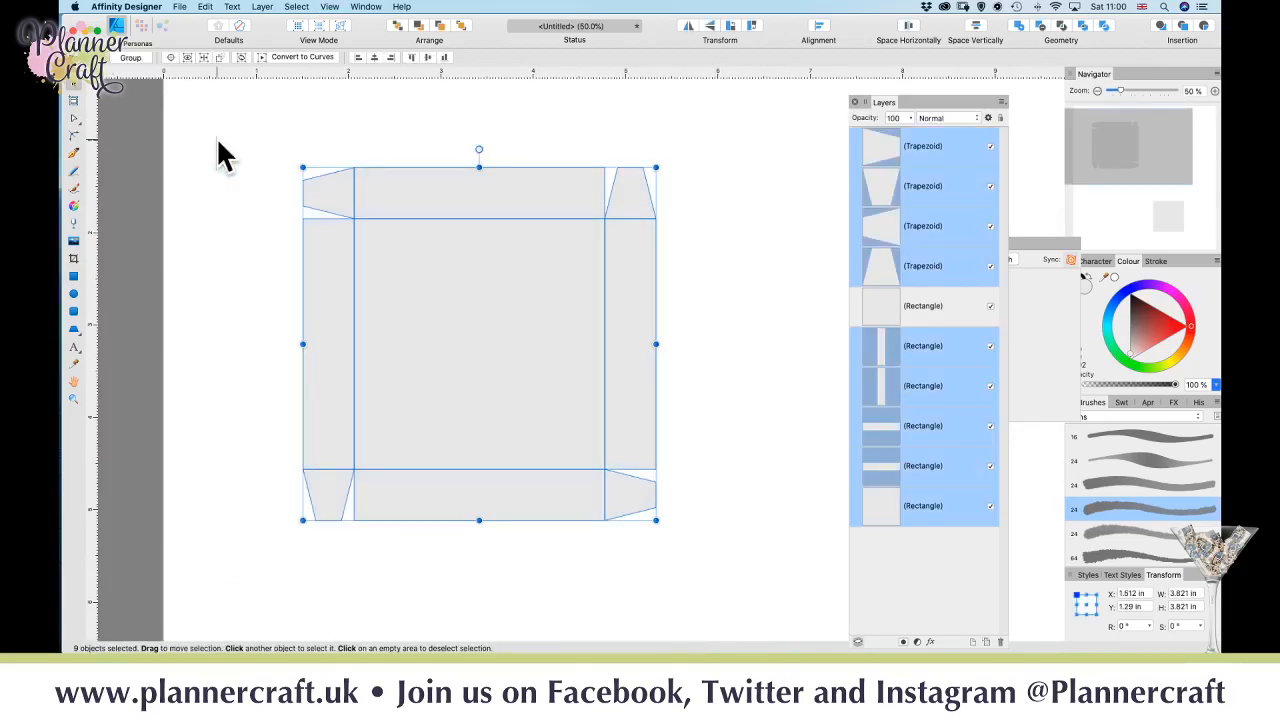
click(1016, 25)
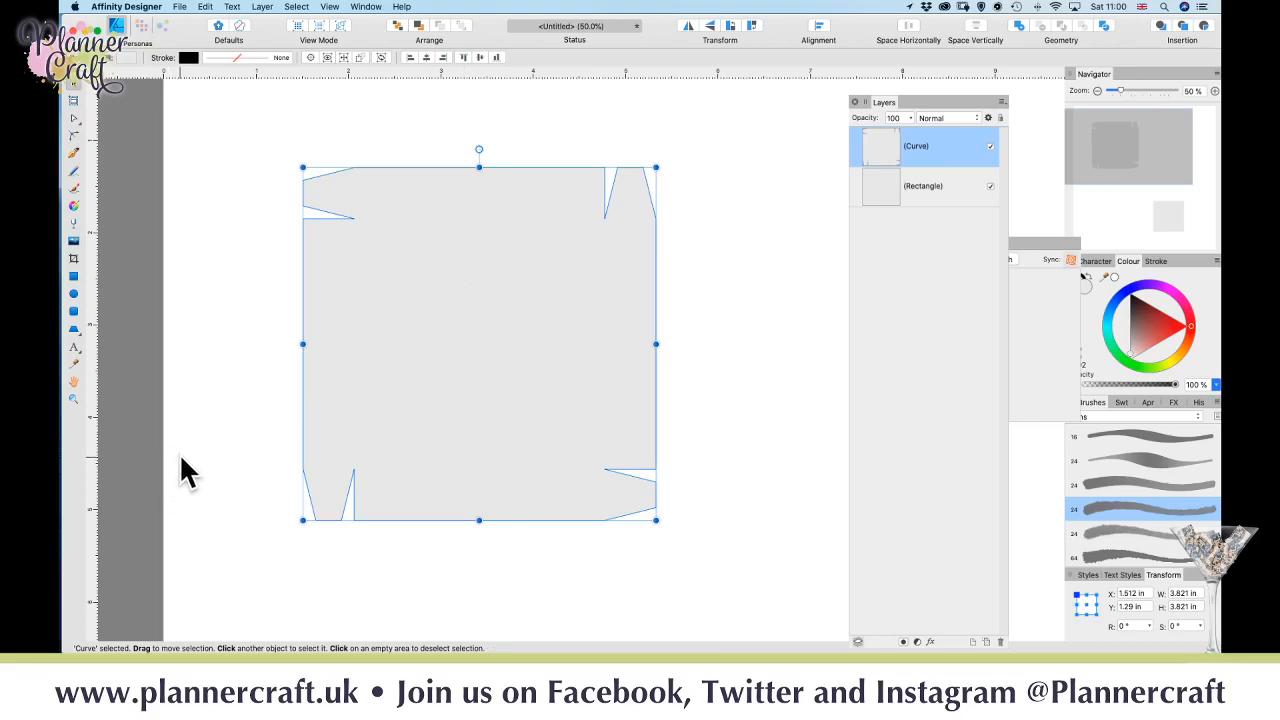
- Draw a square about 2.71 in wide over the box's central panel and give it a 0.8 pt dashed stroke with dash 1 and gap 6
click(73, 276)
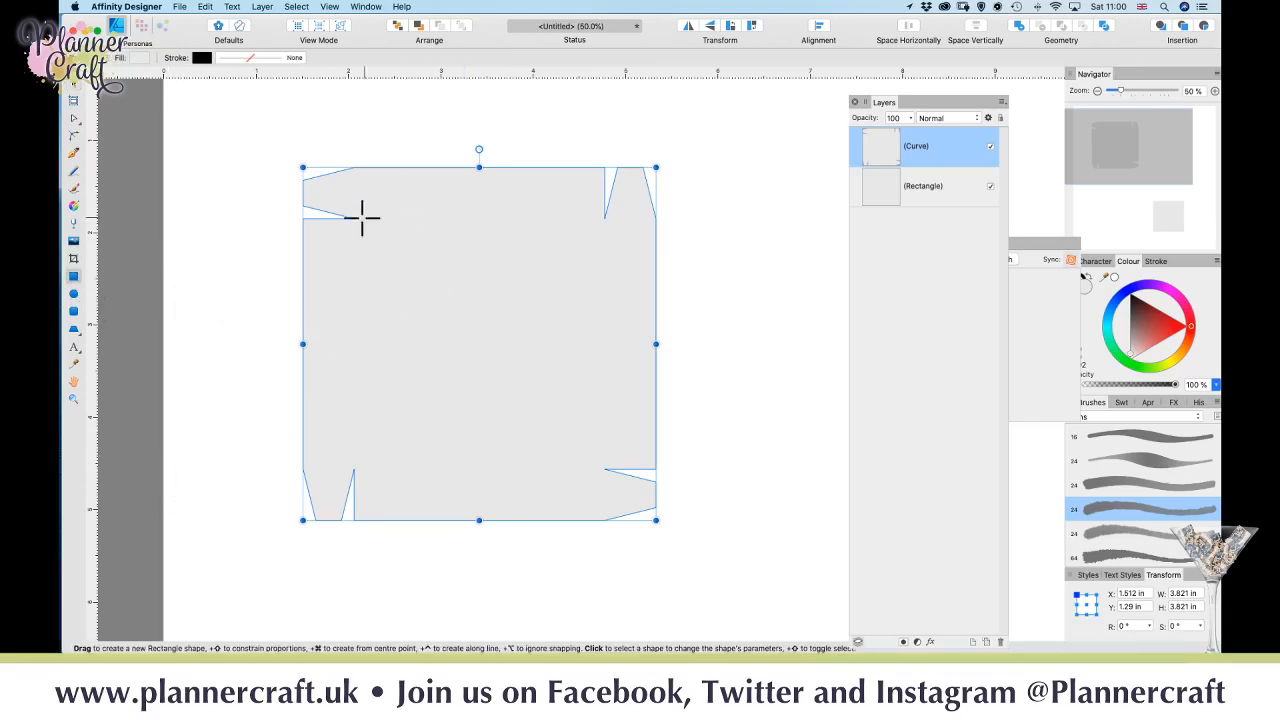
drag(354, 218, 606, 470)
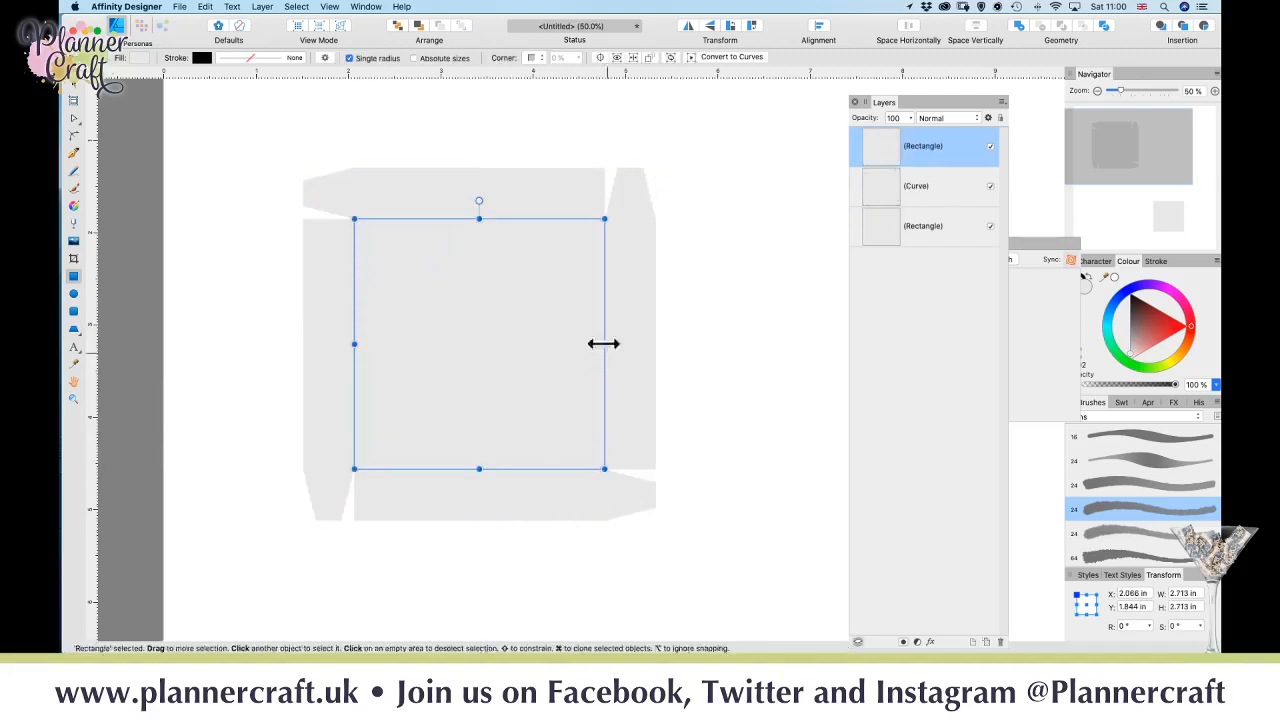
click(231, 58)
click(257, 78)
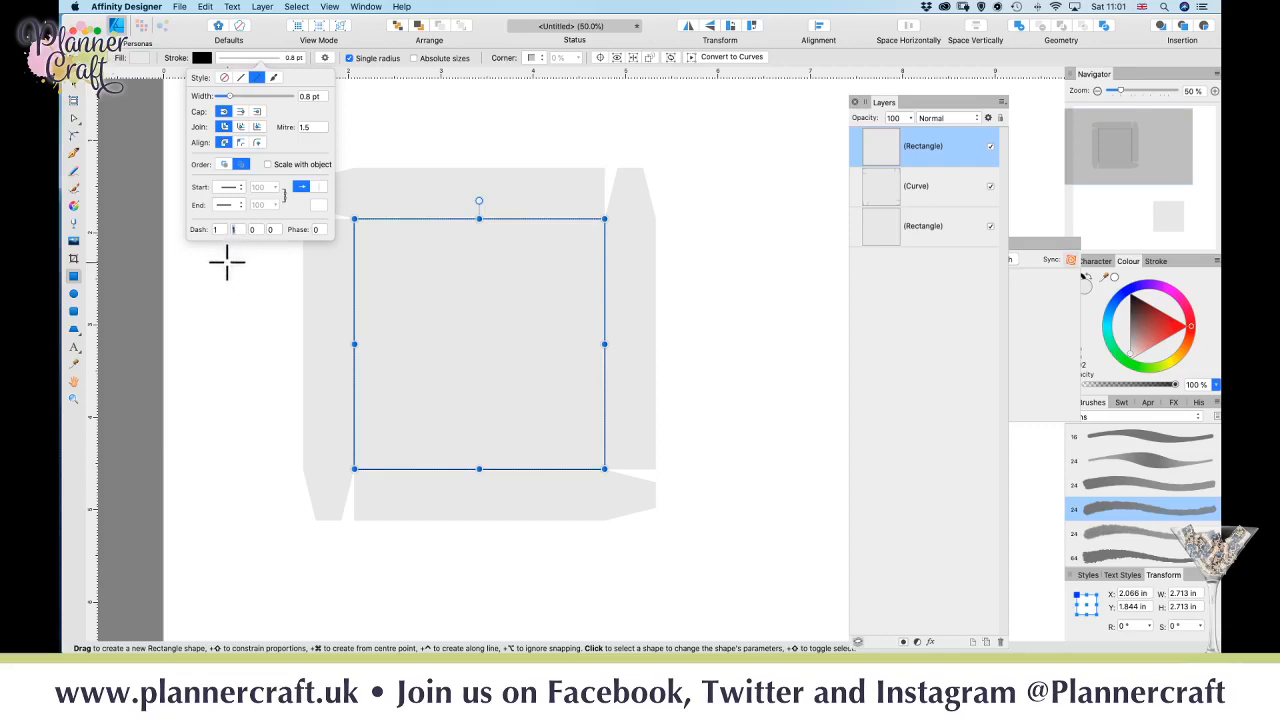
text(6)
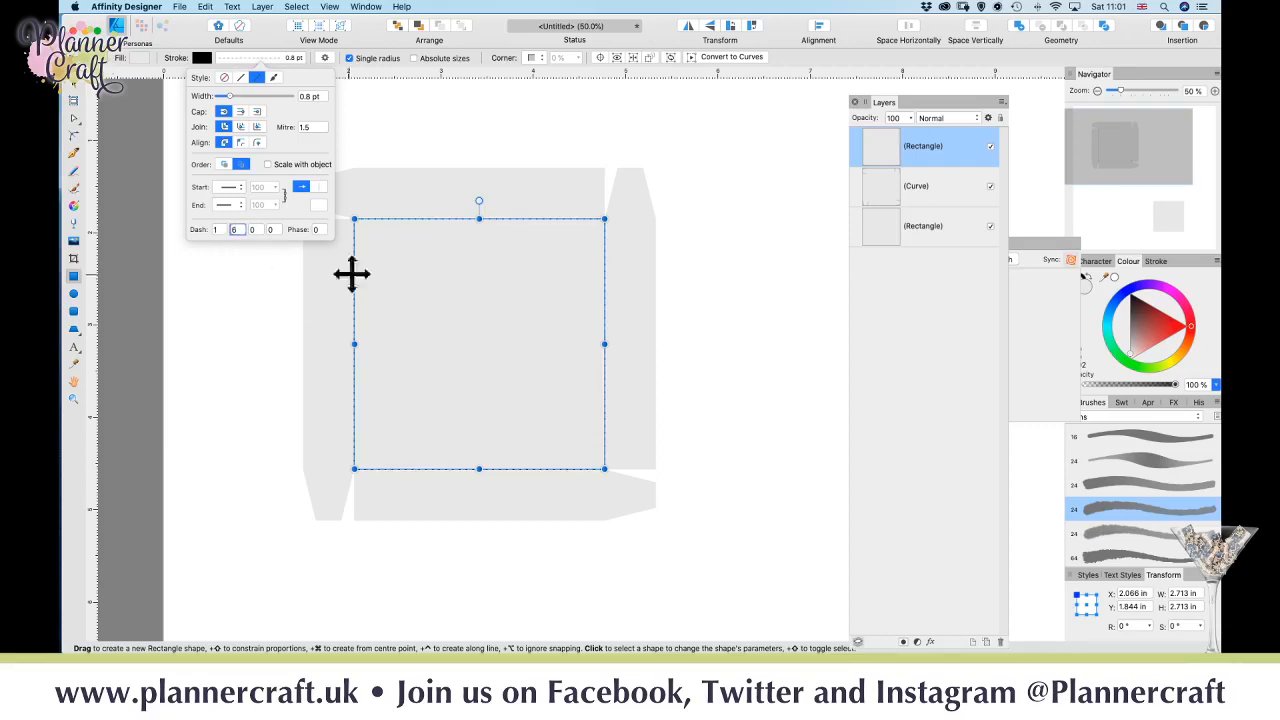
click(73, 100)
click(250, 397)
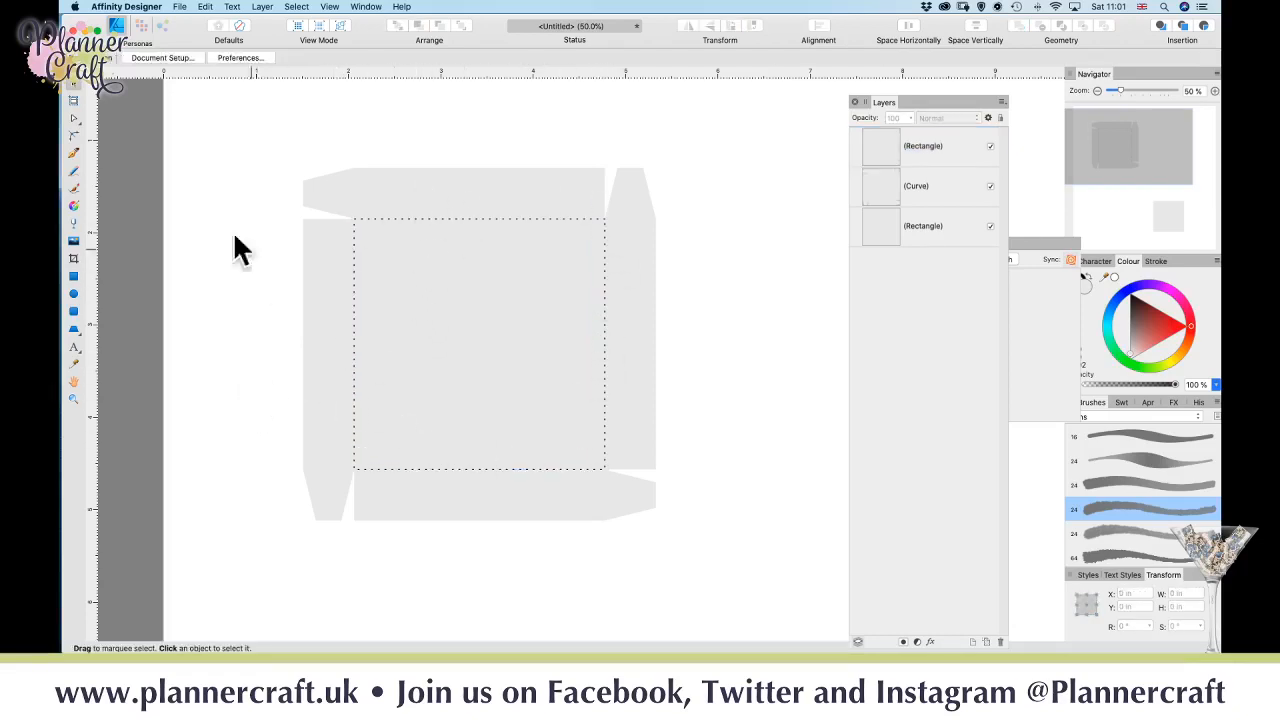
- With the Pen tool, draw separate dashed fold lines about 0.55 in long across the bases of the upper left and upper right tabs
click(75, 153)
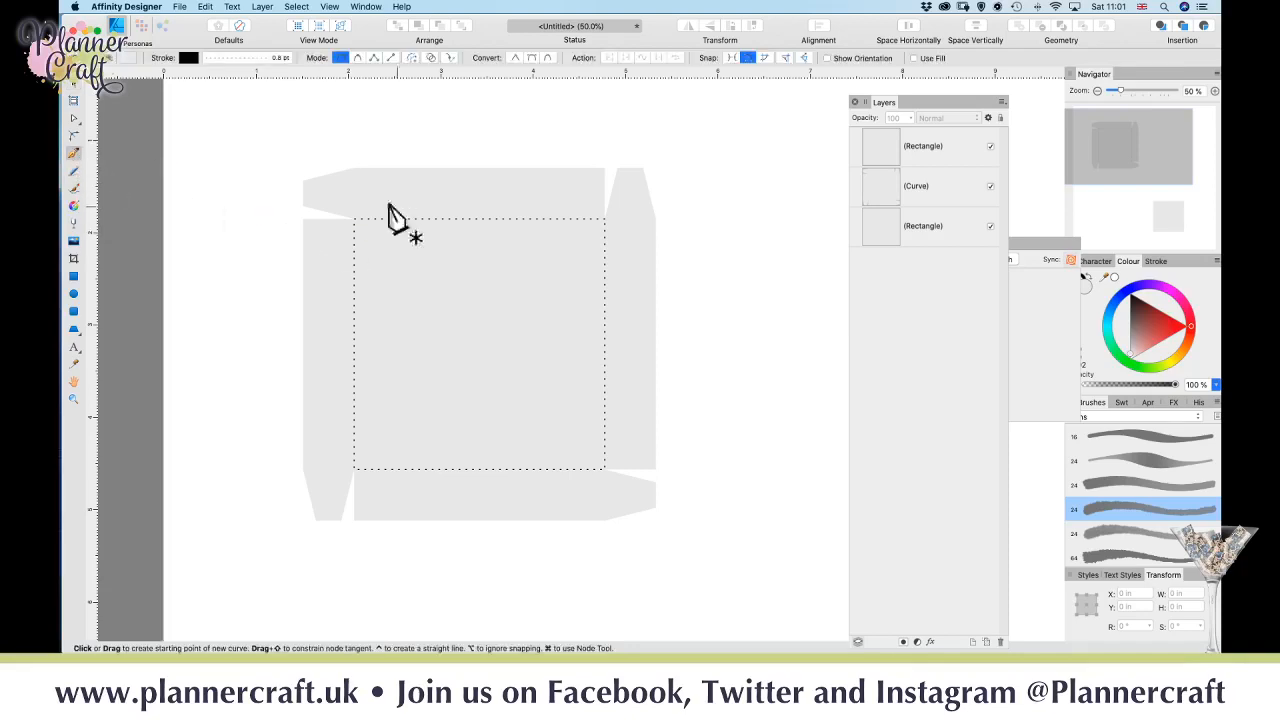
click(354, 167)
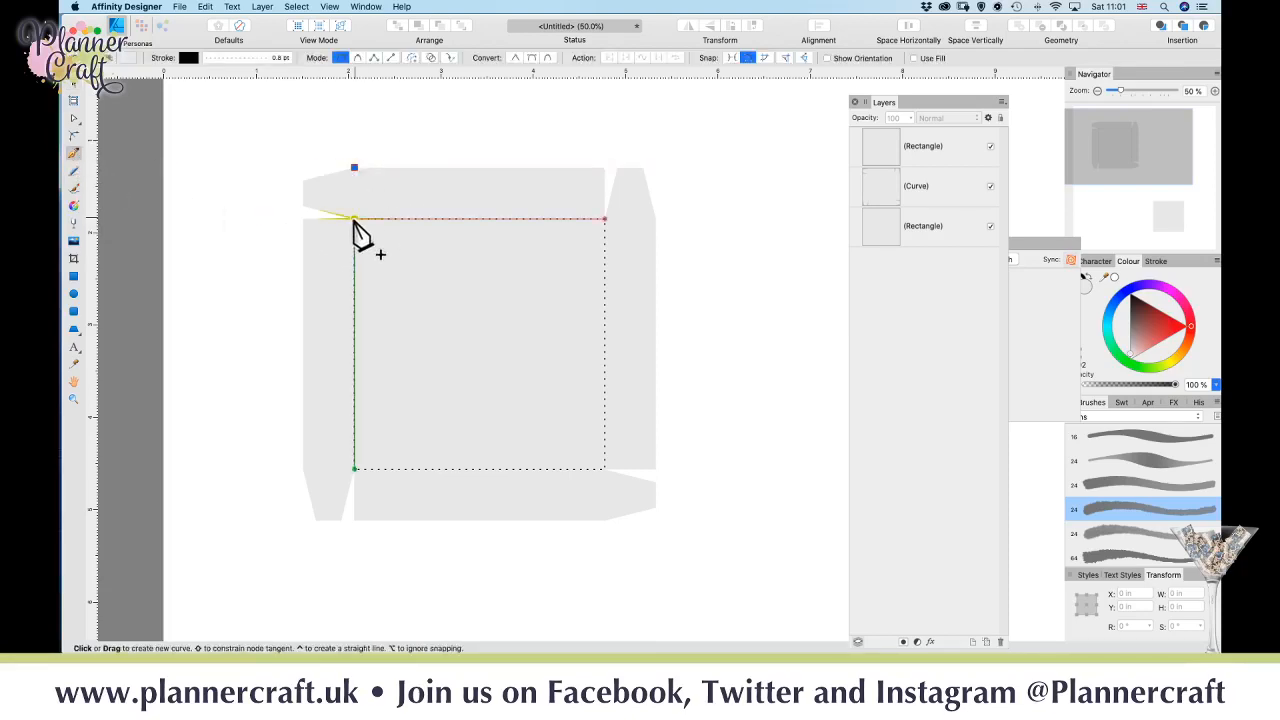
click(354, 218)
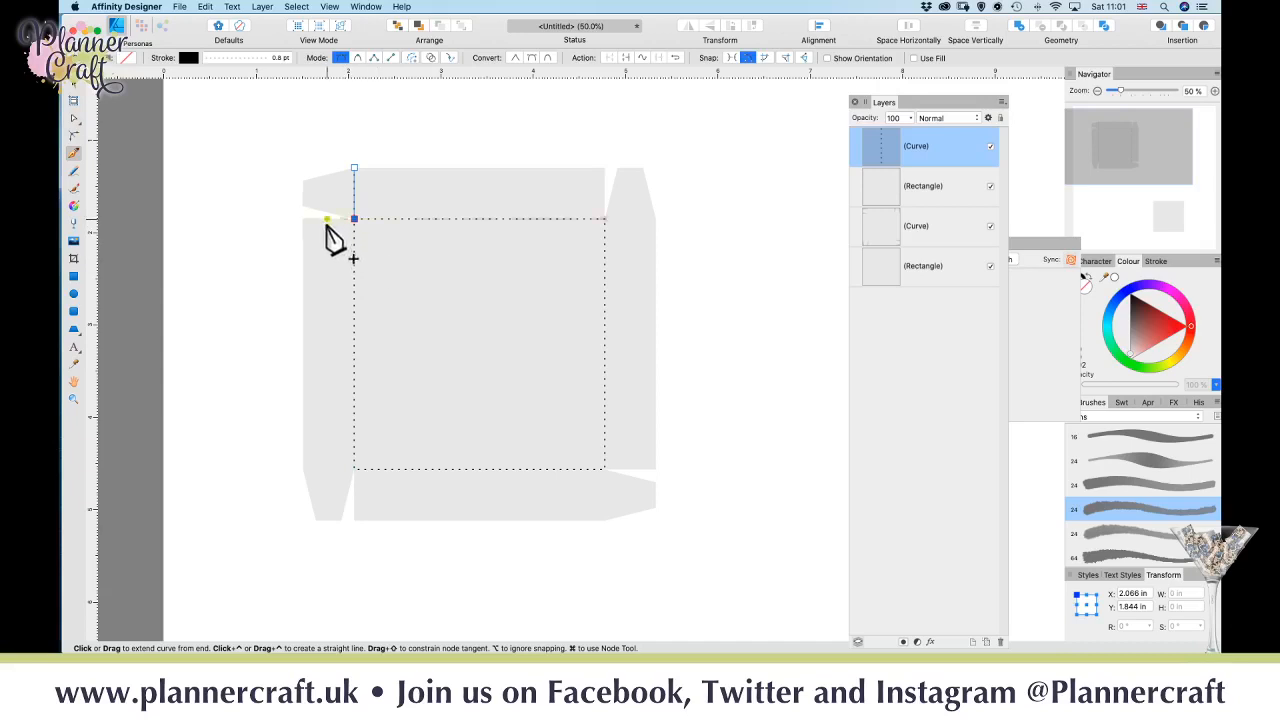
key(v)
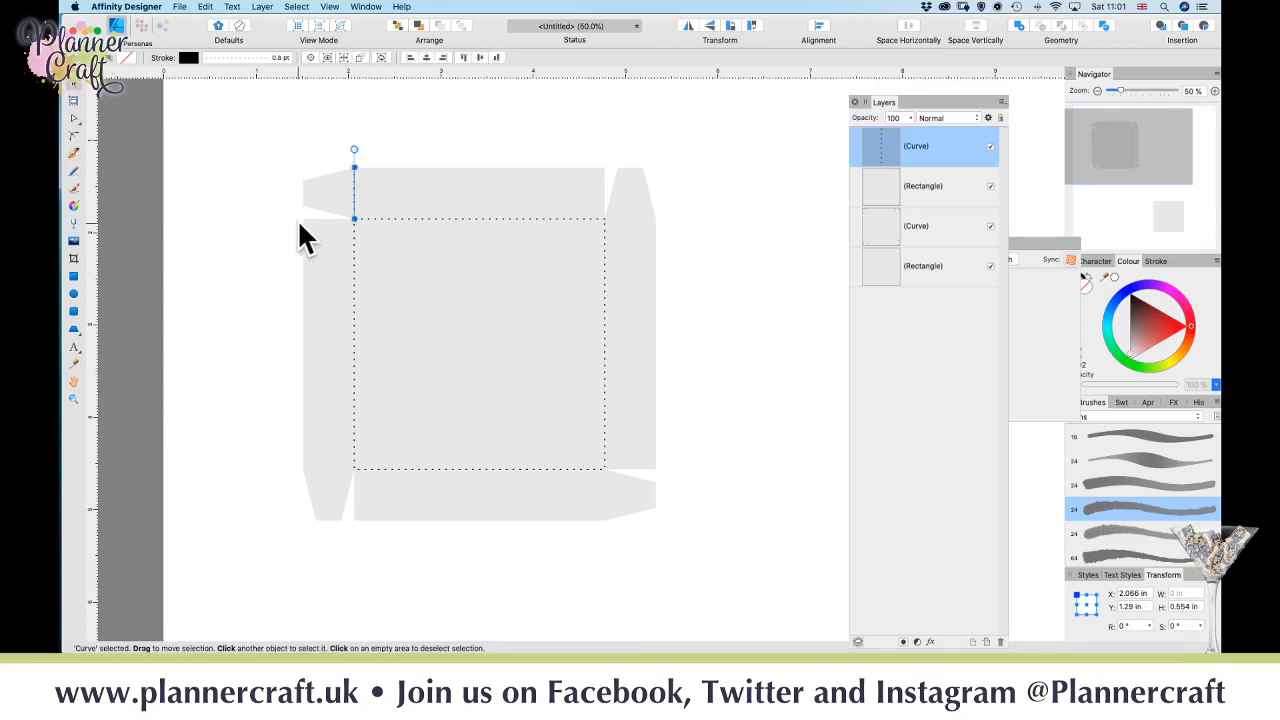
click(295, 284)
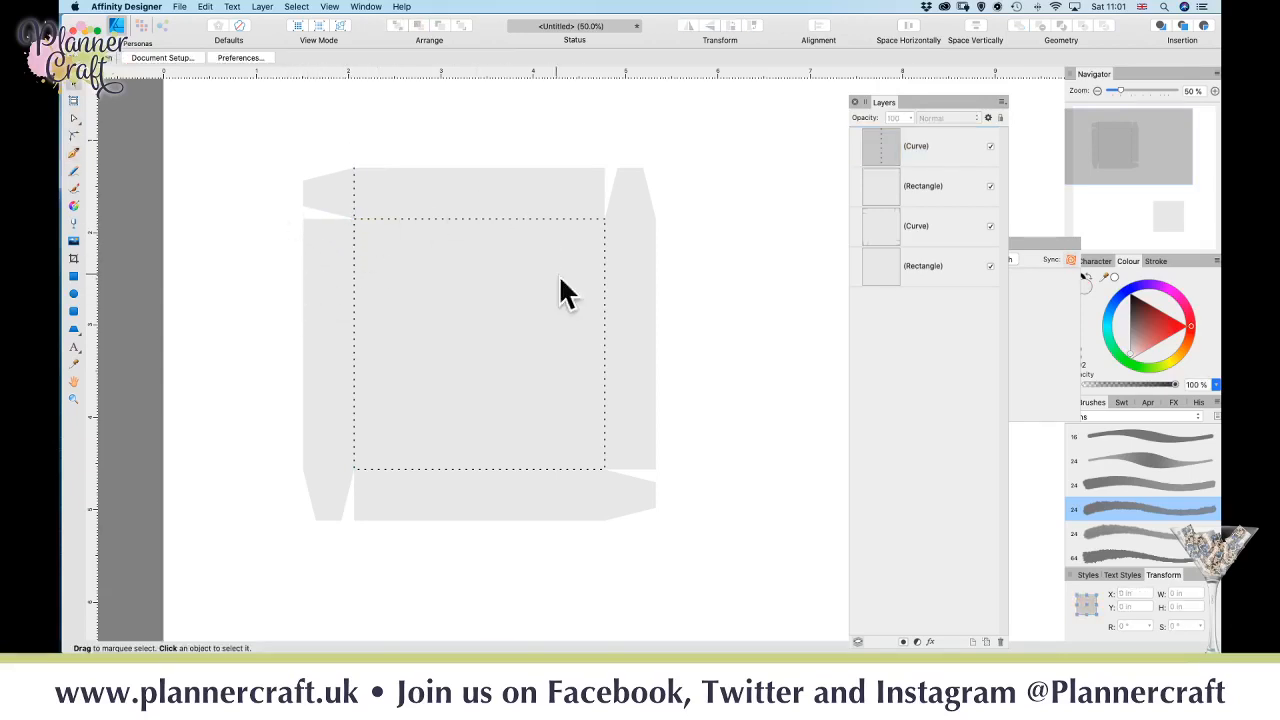
key(p)
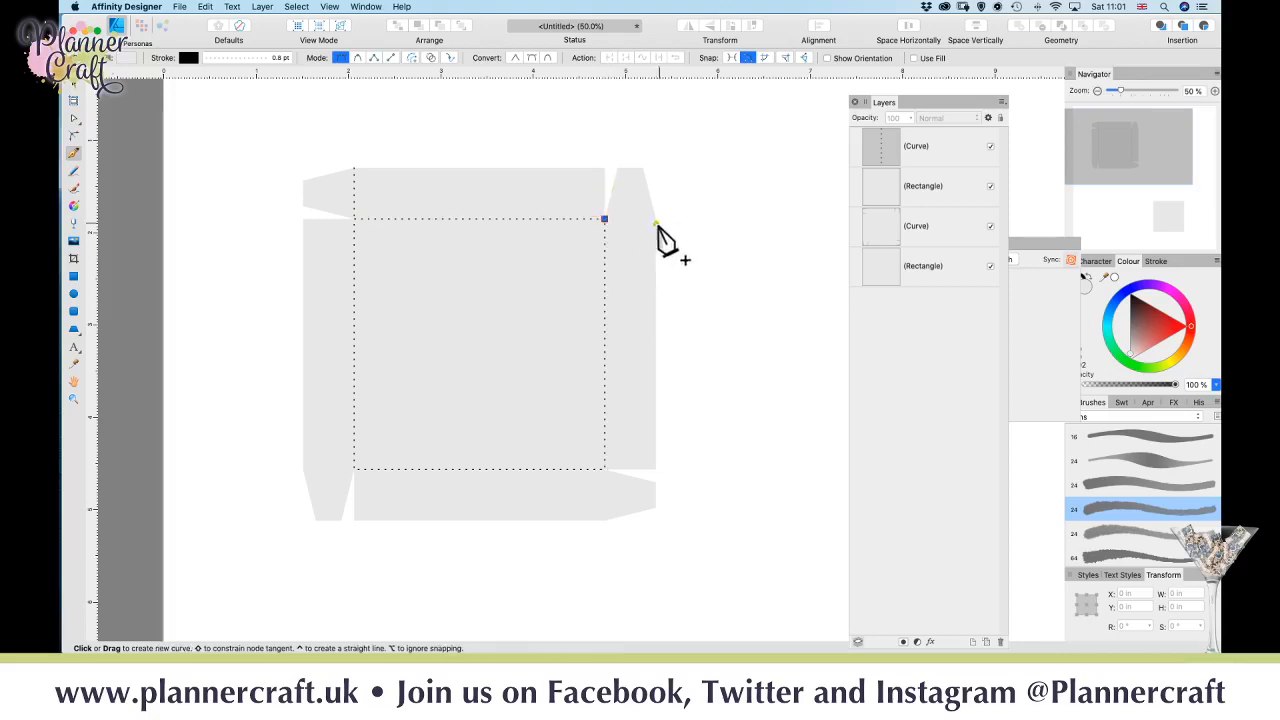
click(655, 219)
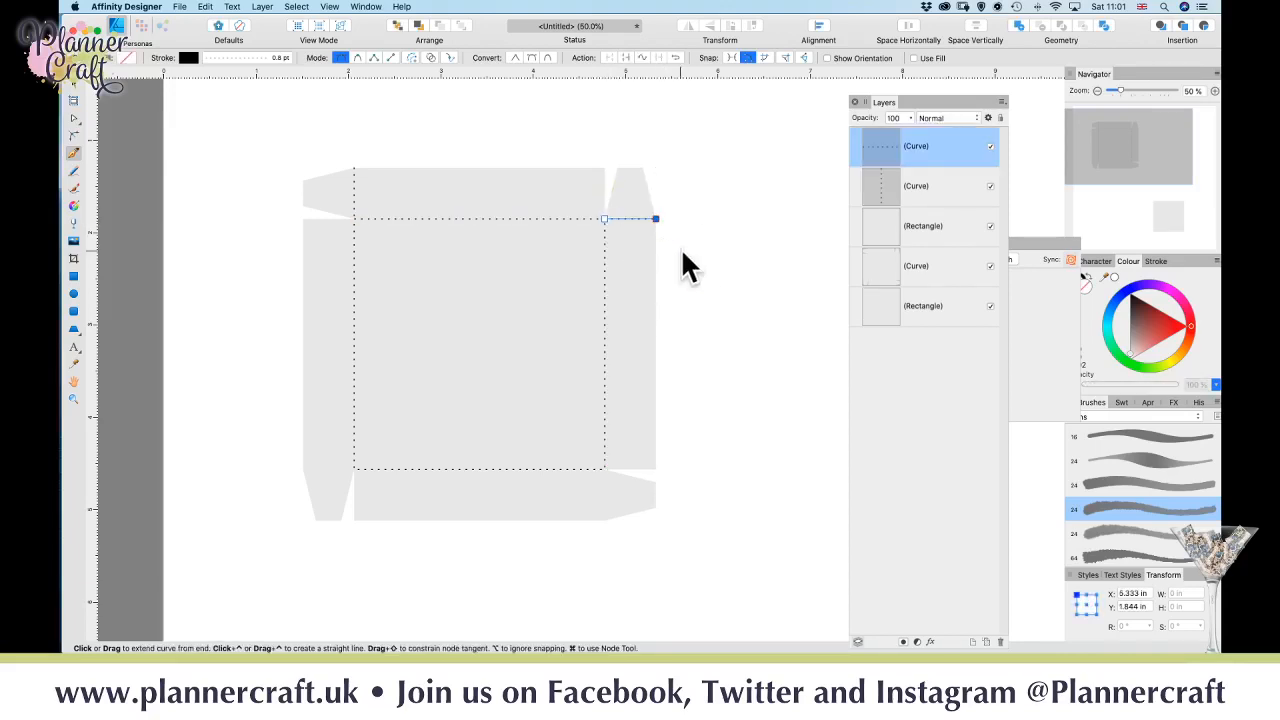
key(v)
key(Escape)
- Draw separate dashed fold lines about 0.55 in long across the bases of the lower right and lower left tabs with the Pen tool
key(p)
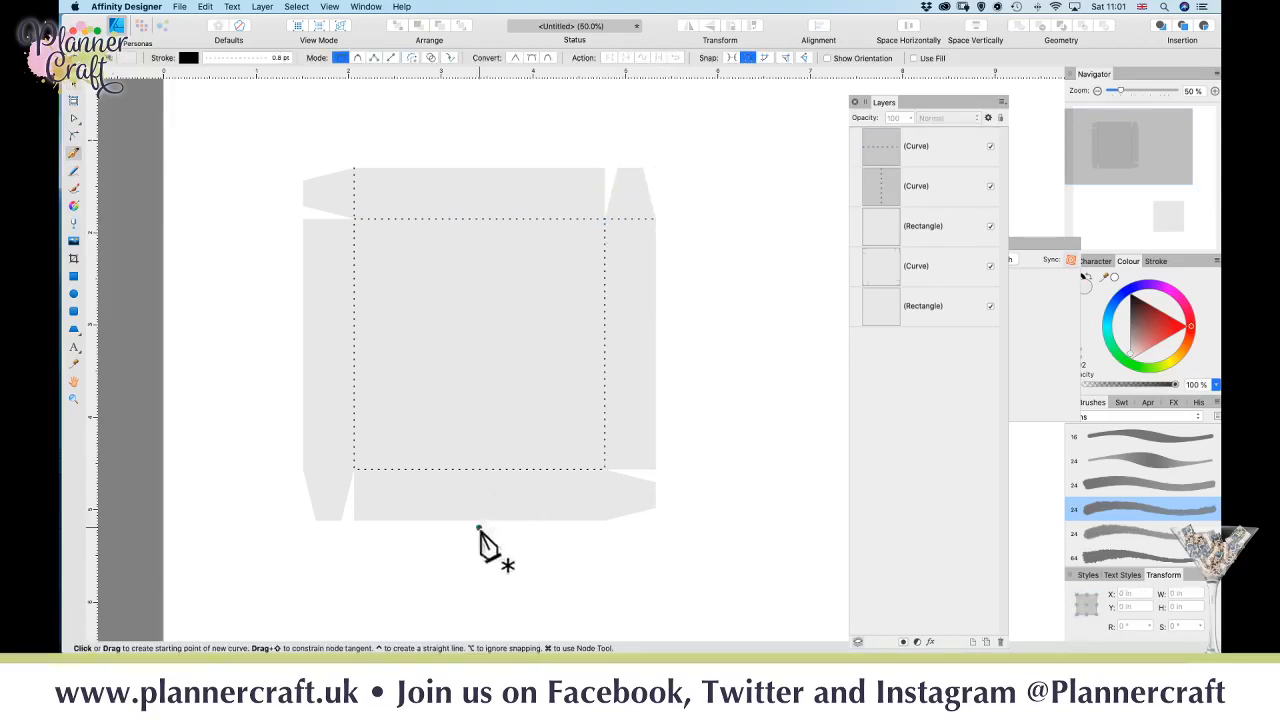
click(604, 520)
key(v)
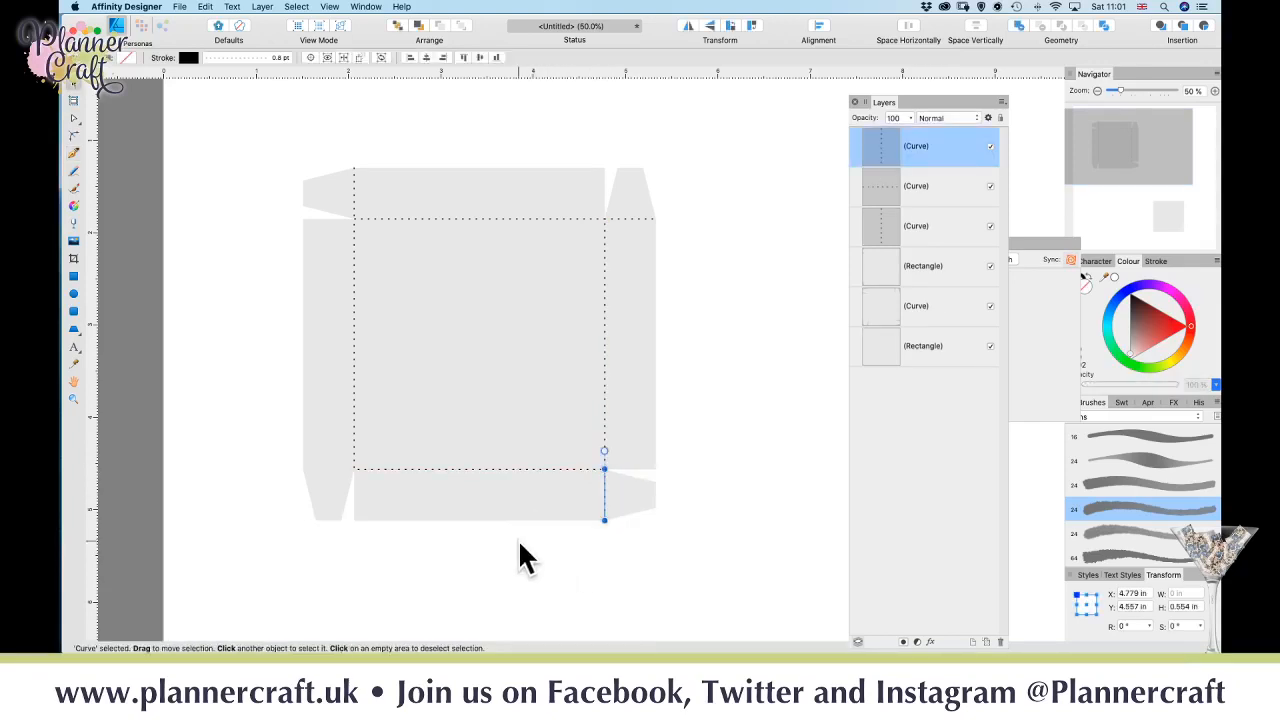
click(520, 548)
key(p)
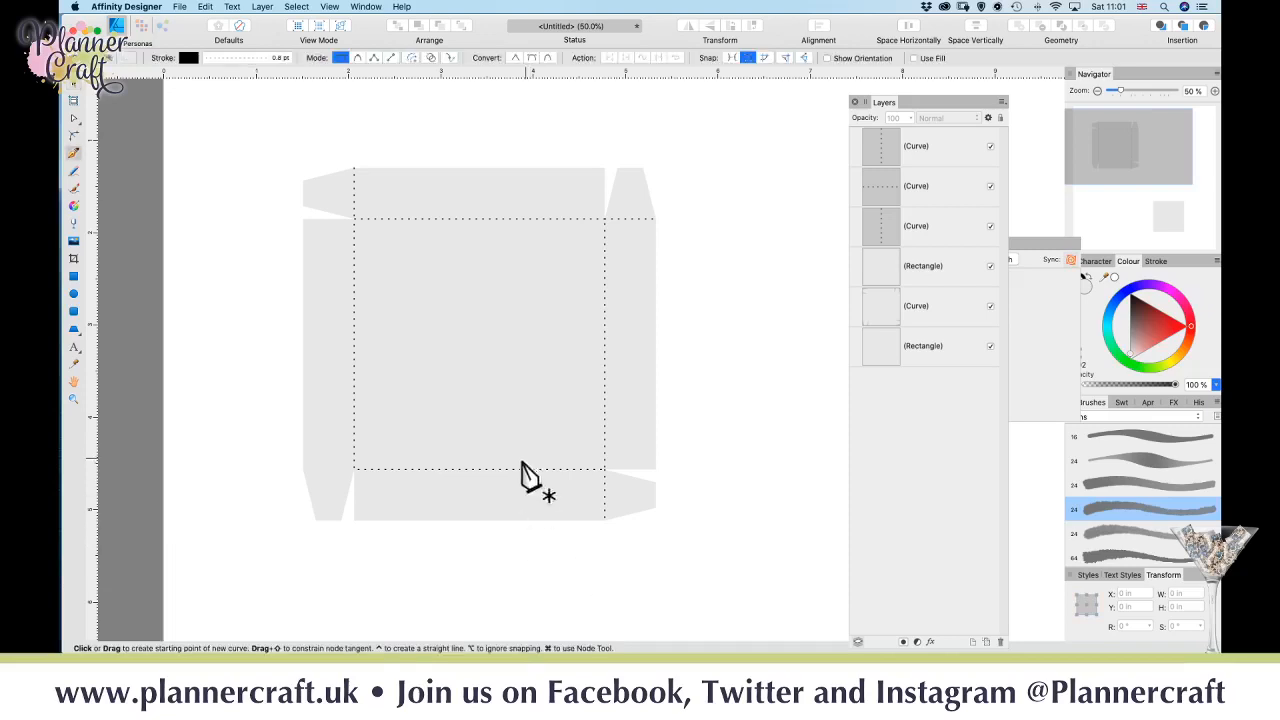
click(355, 470)
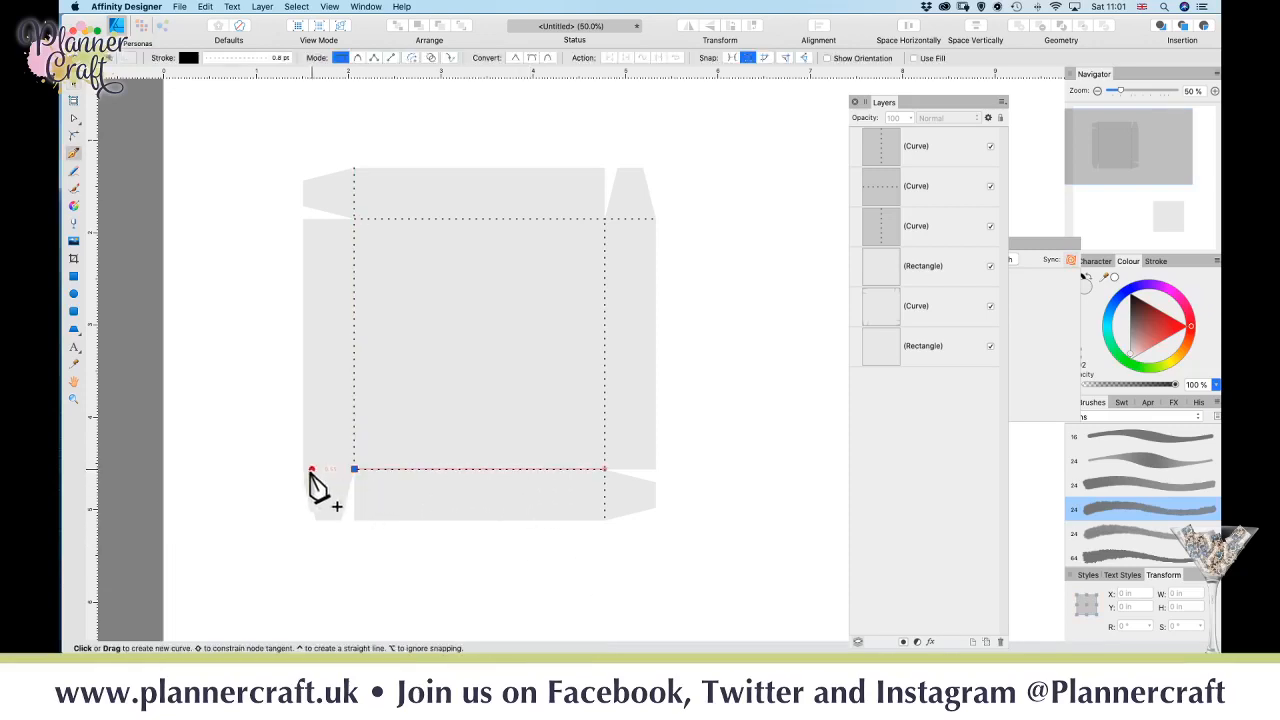
click(303, 469)
key(v)
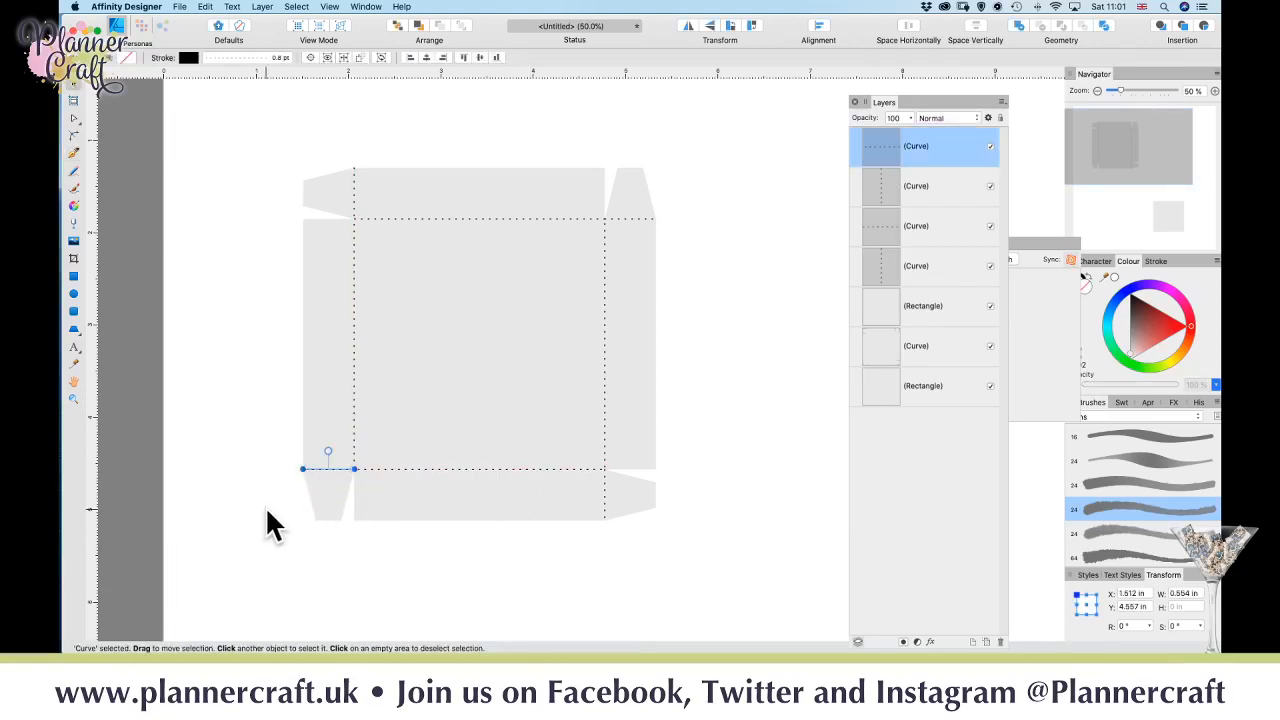
click(284, 518)
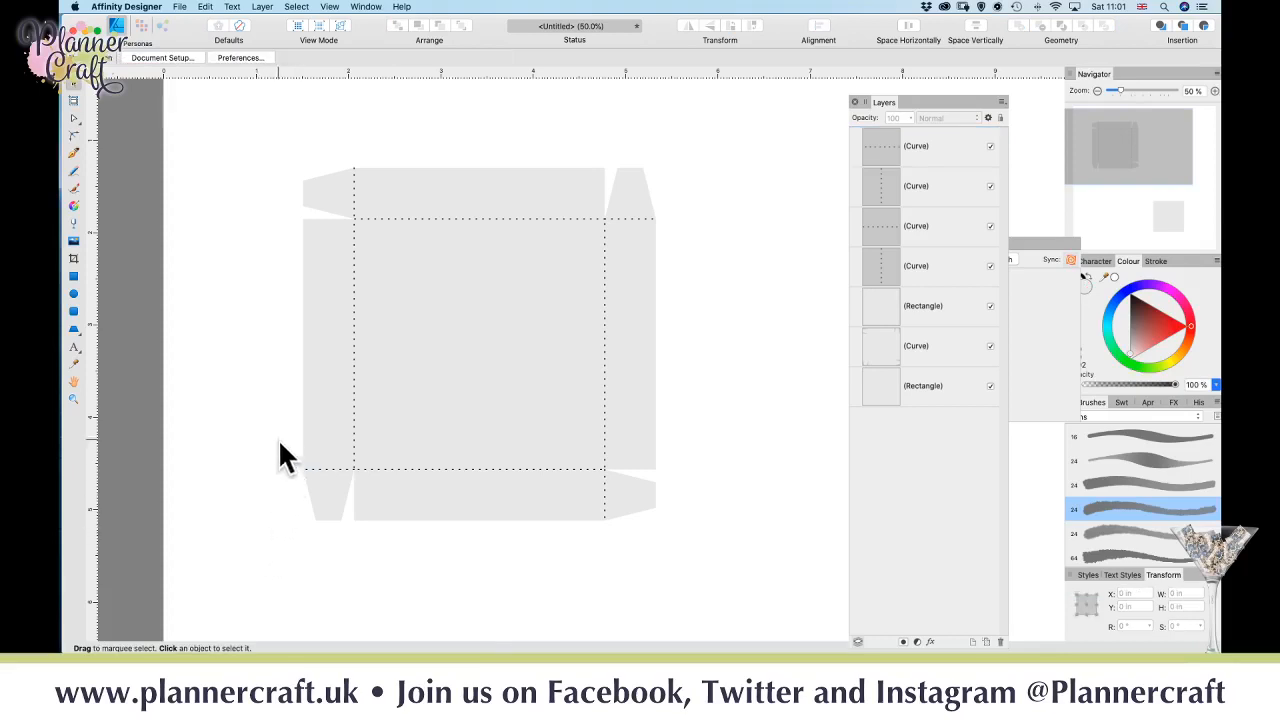
- Move the separate plain square in the page's lower right upward, leaving room for a flap beneath it
key(space)
drag(258, 295, 177, 277)
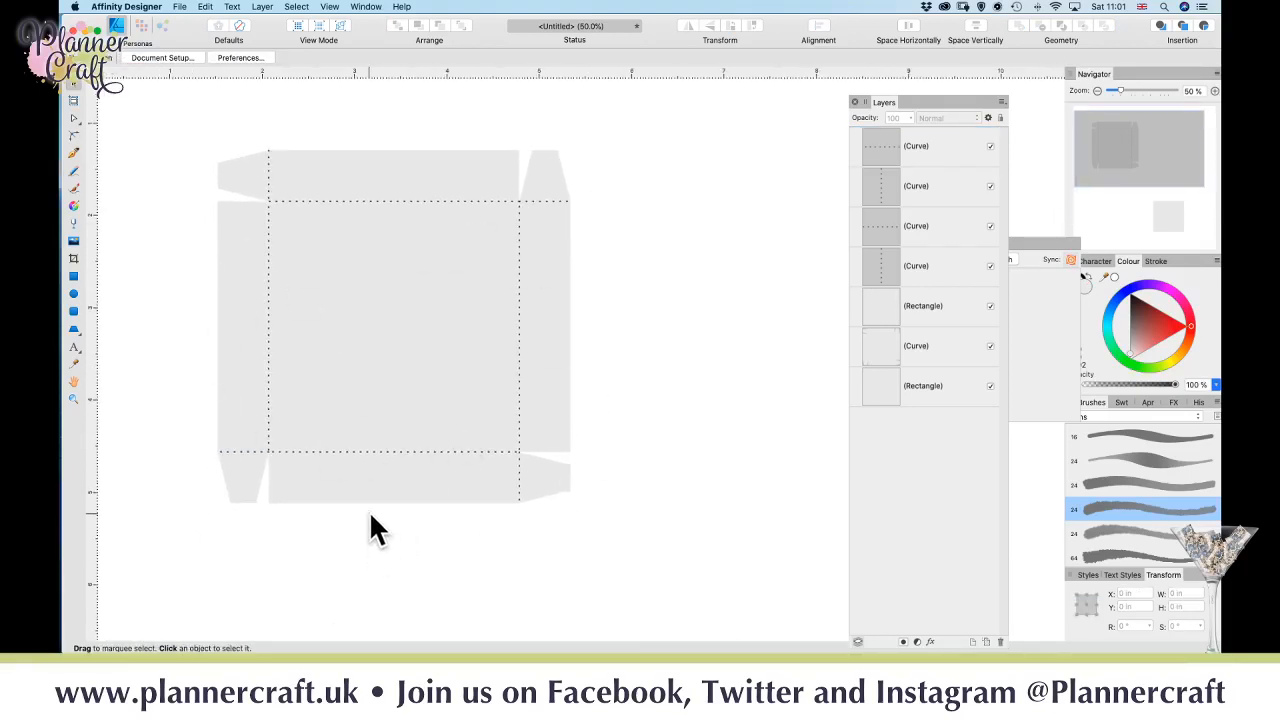
key(super+minus)
key(super+minus)
key(super+minus)
key(space)
drag(562, 460, 431, 379)
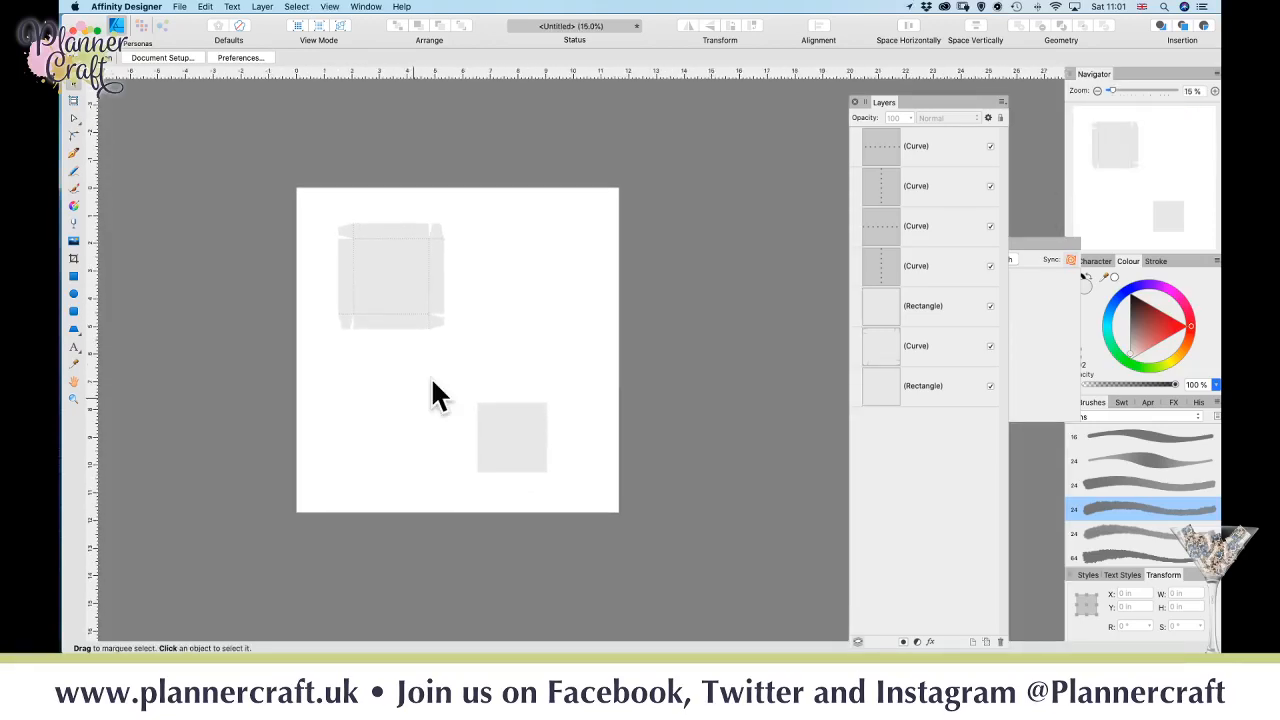
key(super+plus)
key(super+plus)
key(super+plus)
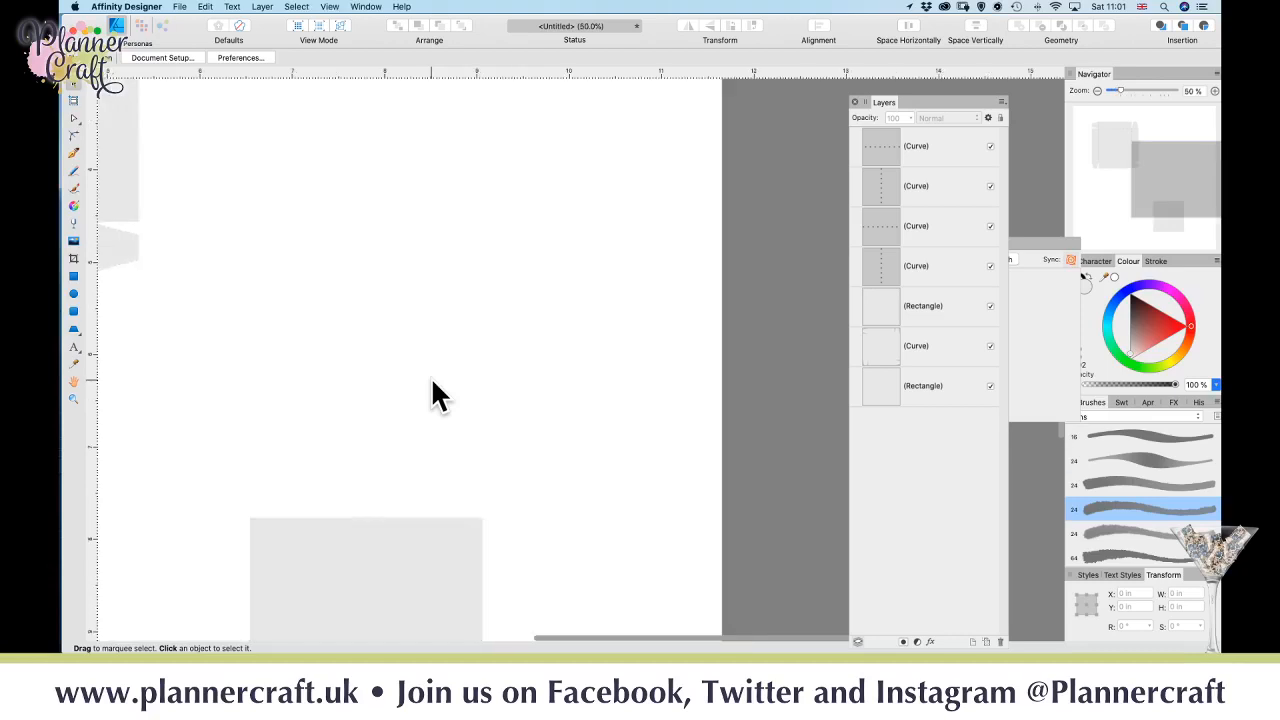
key(space)
drag(349, 557, 466, 329)
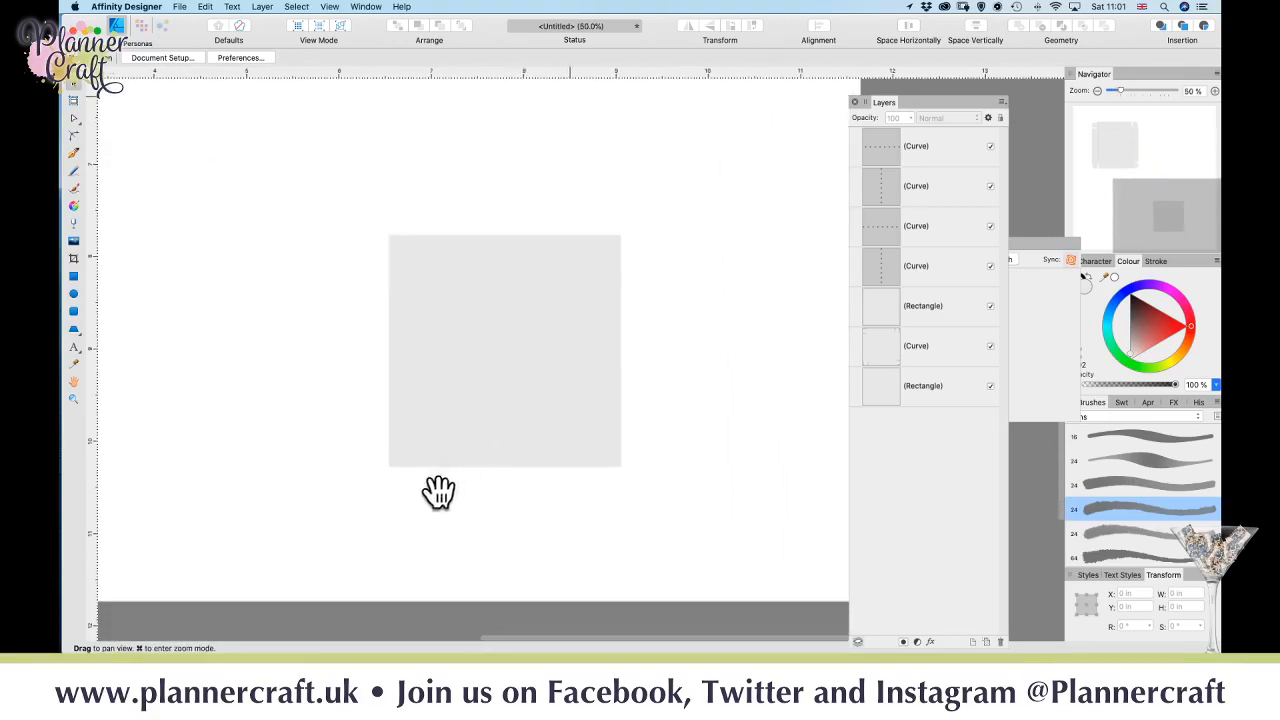
key(super+minus)
key(super+minus)
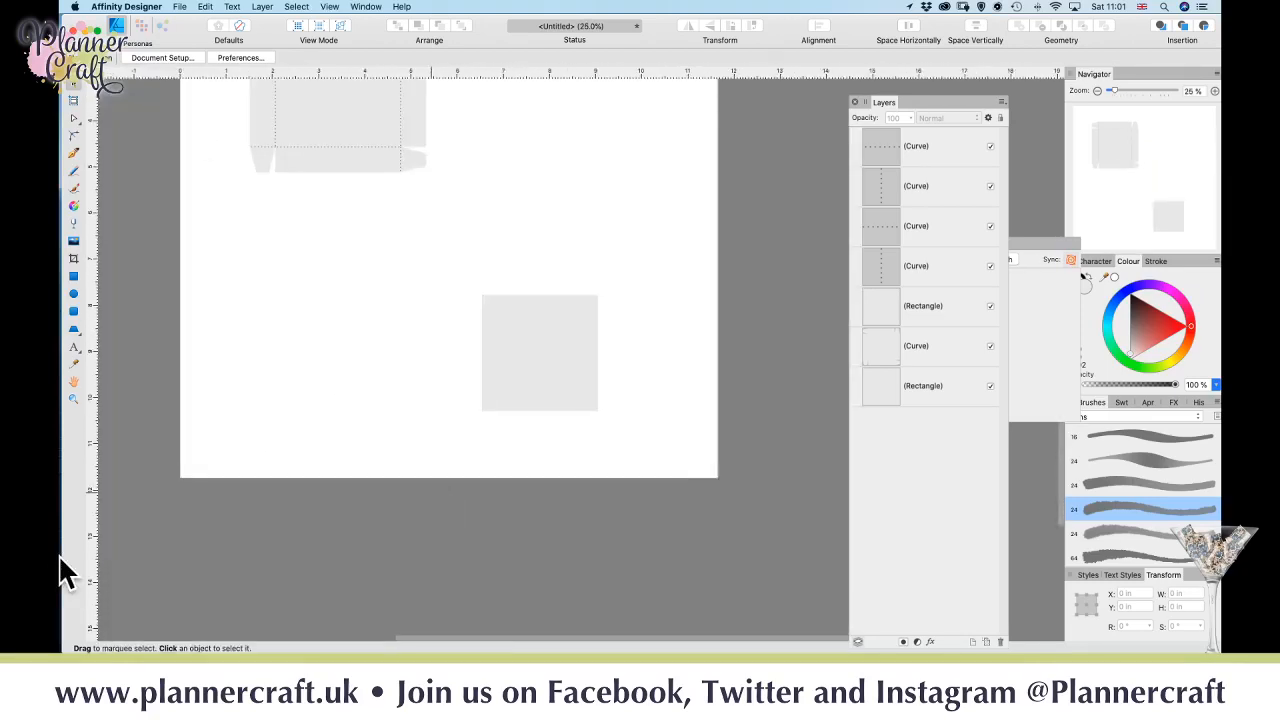
click(548, 398)
drag(551, 391, 557, 338)
click(498, 472)
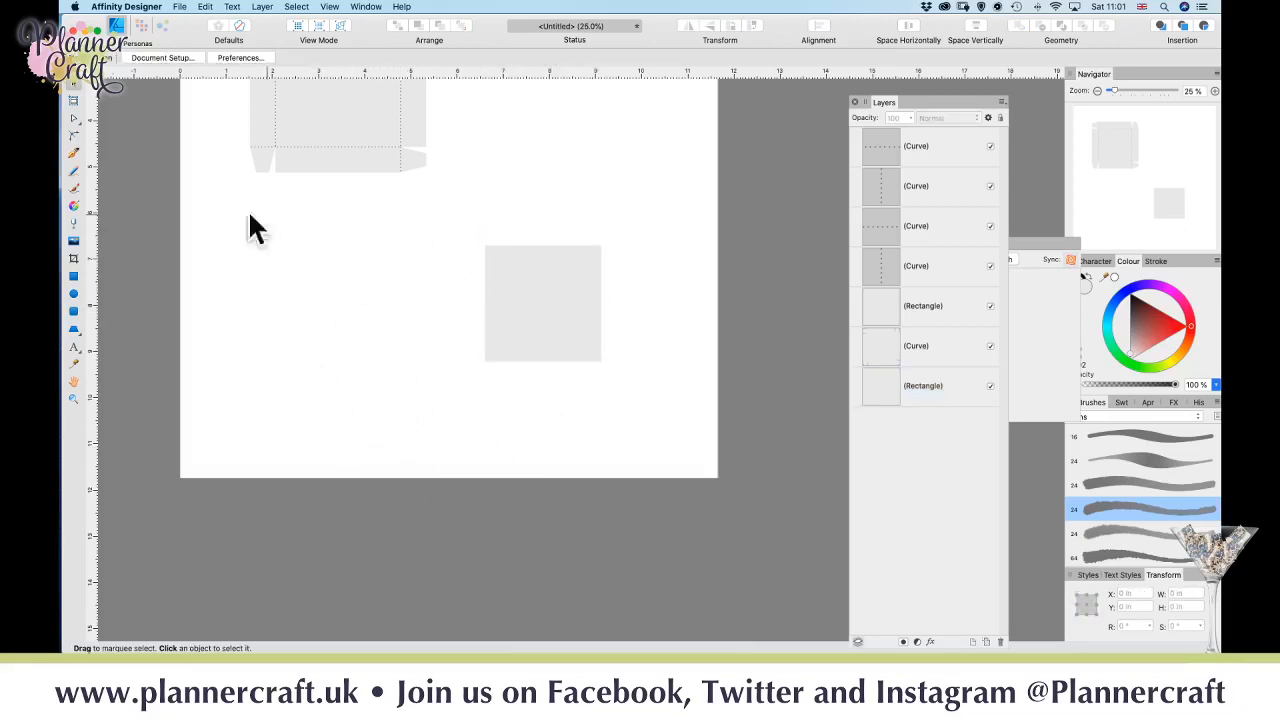
- Draw a rectangle about 2.52 by 2.19 in directly below the separate square and remove its stroke
click(73, 276)
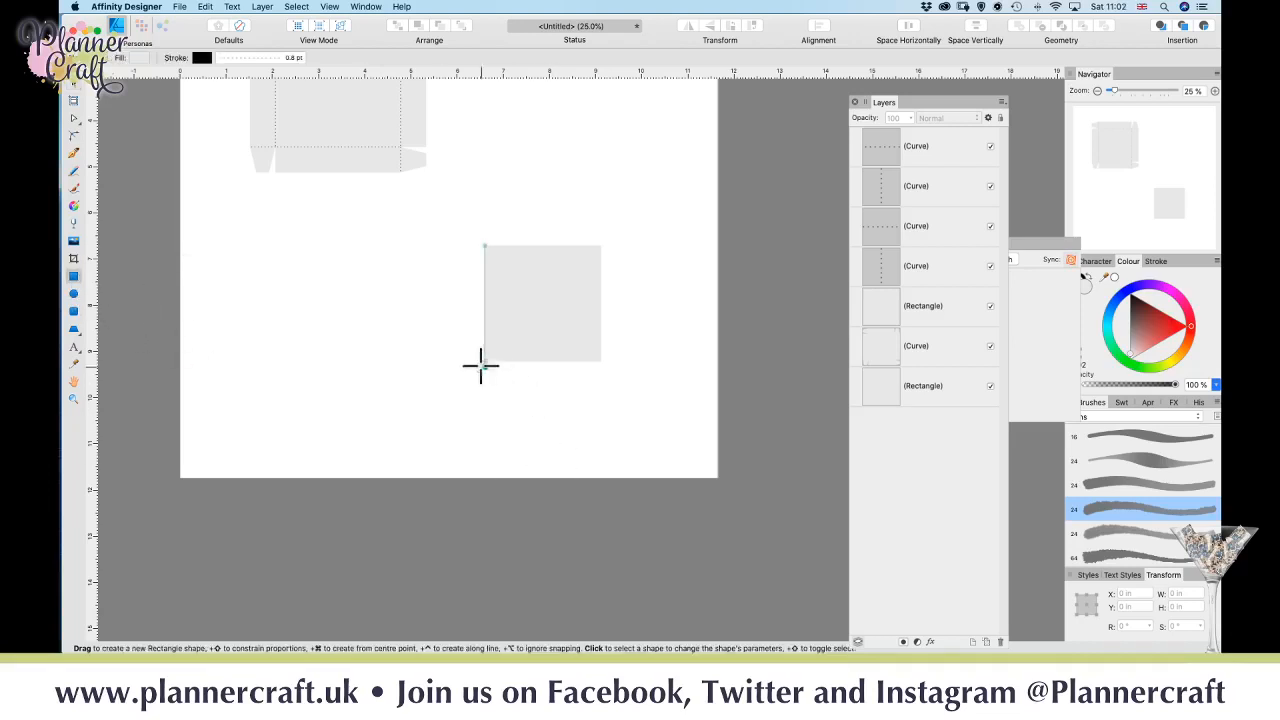
drag(482, 362, 601, 462)
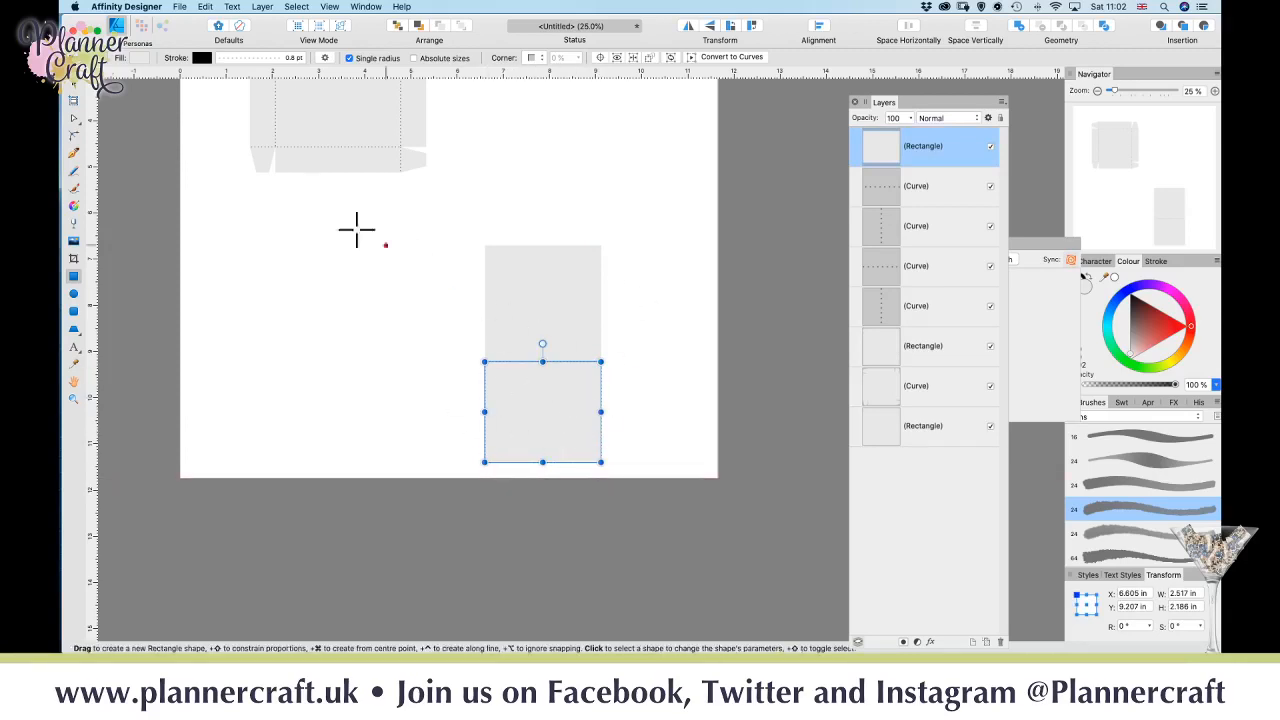
click(236, 57)
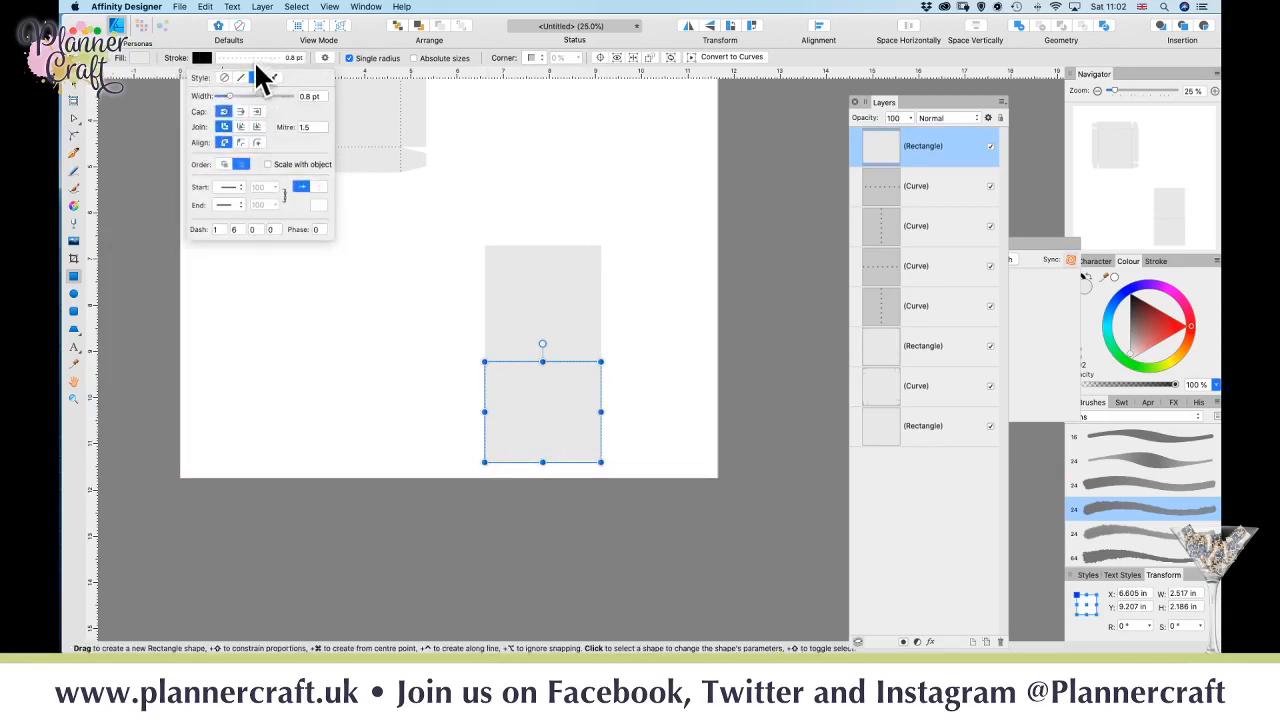
click(224, 77)
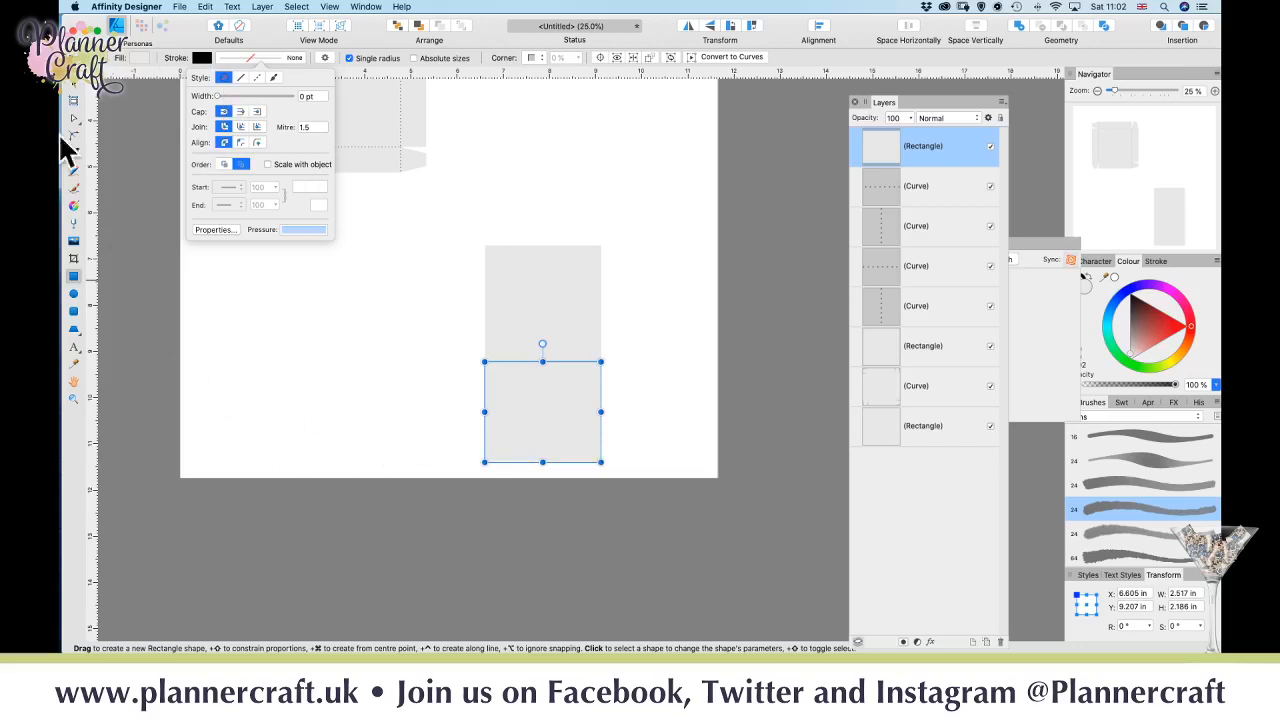
click(70, 84)
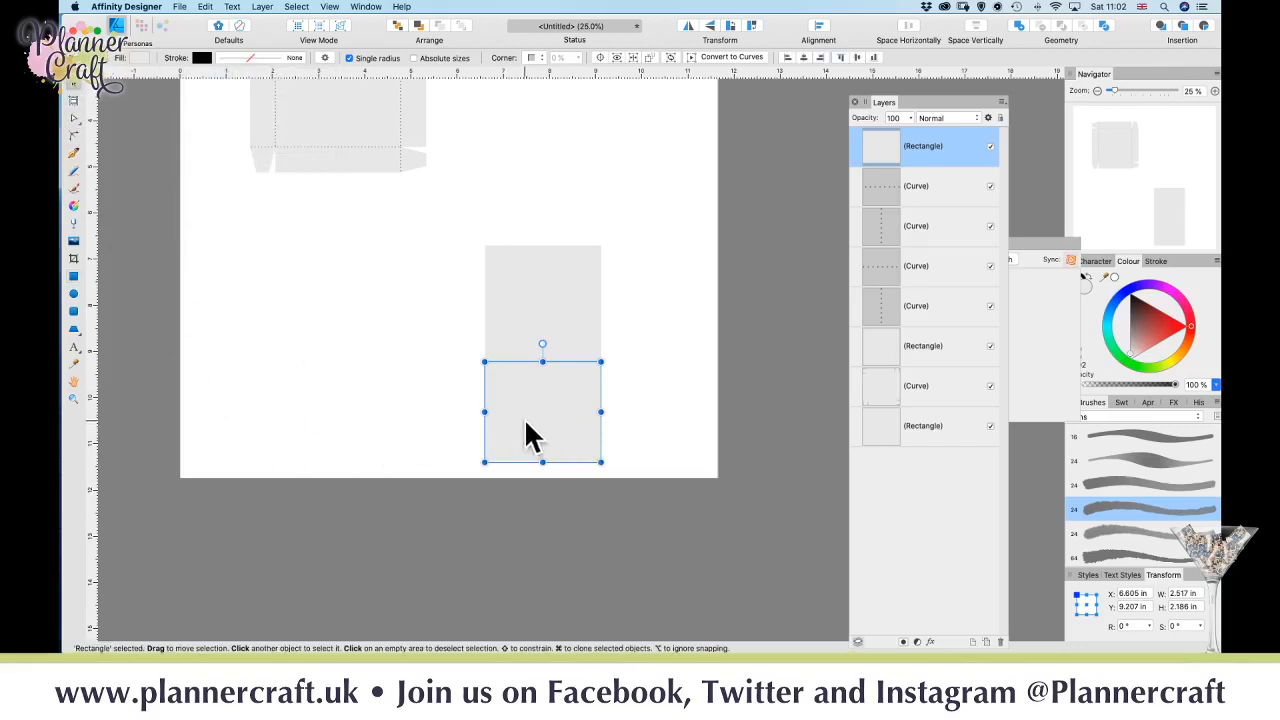
drag(542, 462, 543, 437)
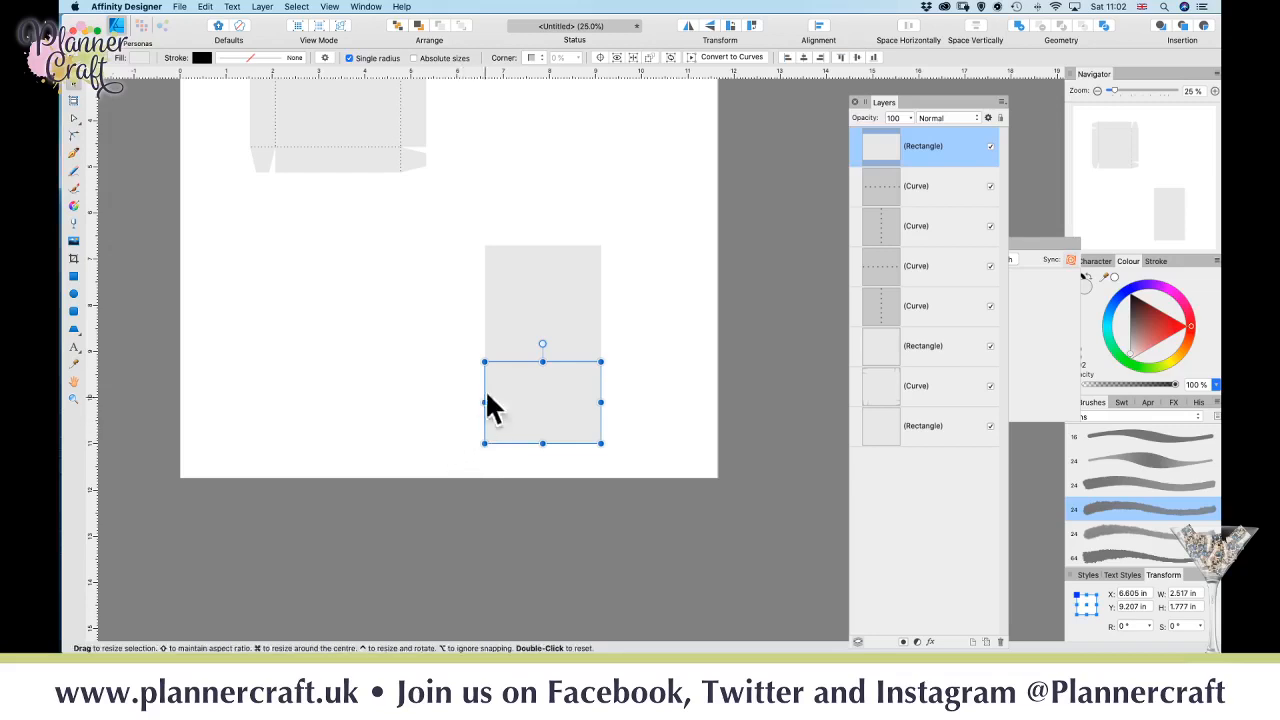
drag(574, 423, 443, 365)
key(super+z)
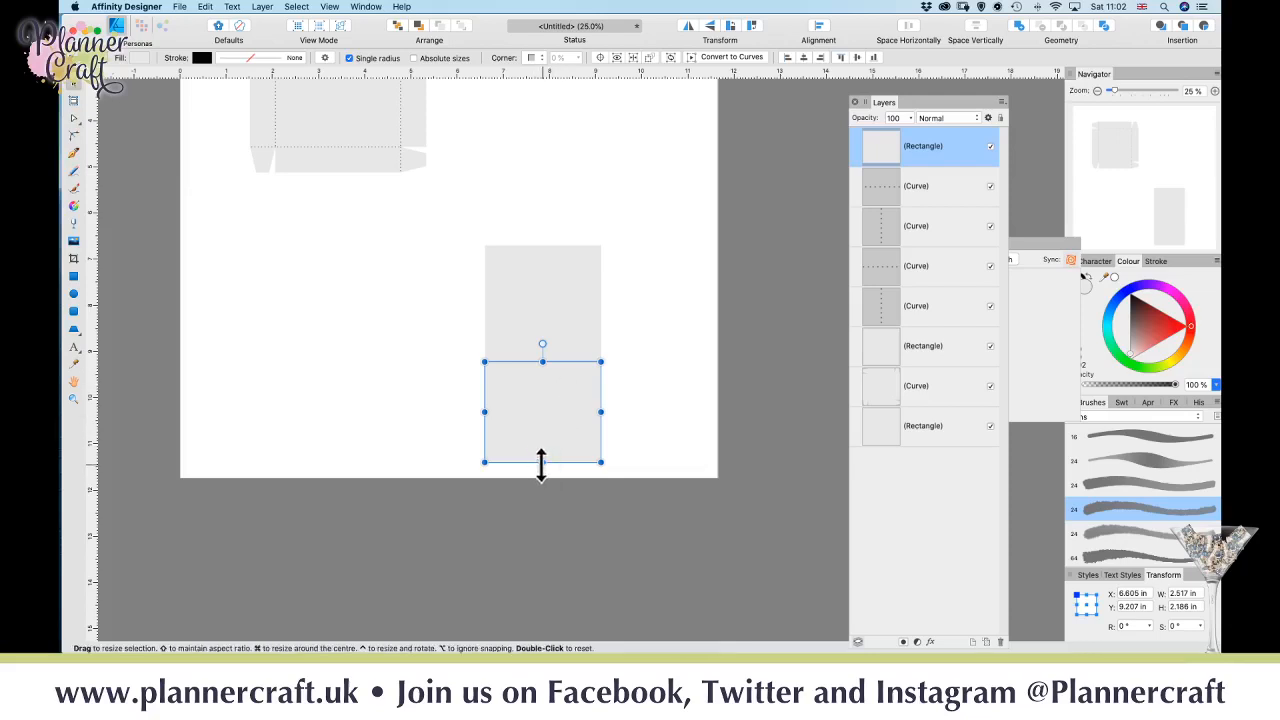
- Shorten the lower flap to about 1.71 in high and place copies rotated 90° against the square's left and right edges
mouse_move(542, 462)
mouse_down()
mouse_move(542, 440)
mouse_move(423, 386)
mouse_move(409, 323)
mouse_up()
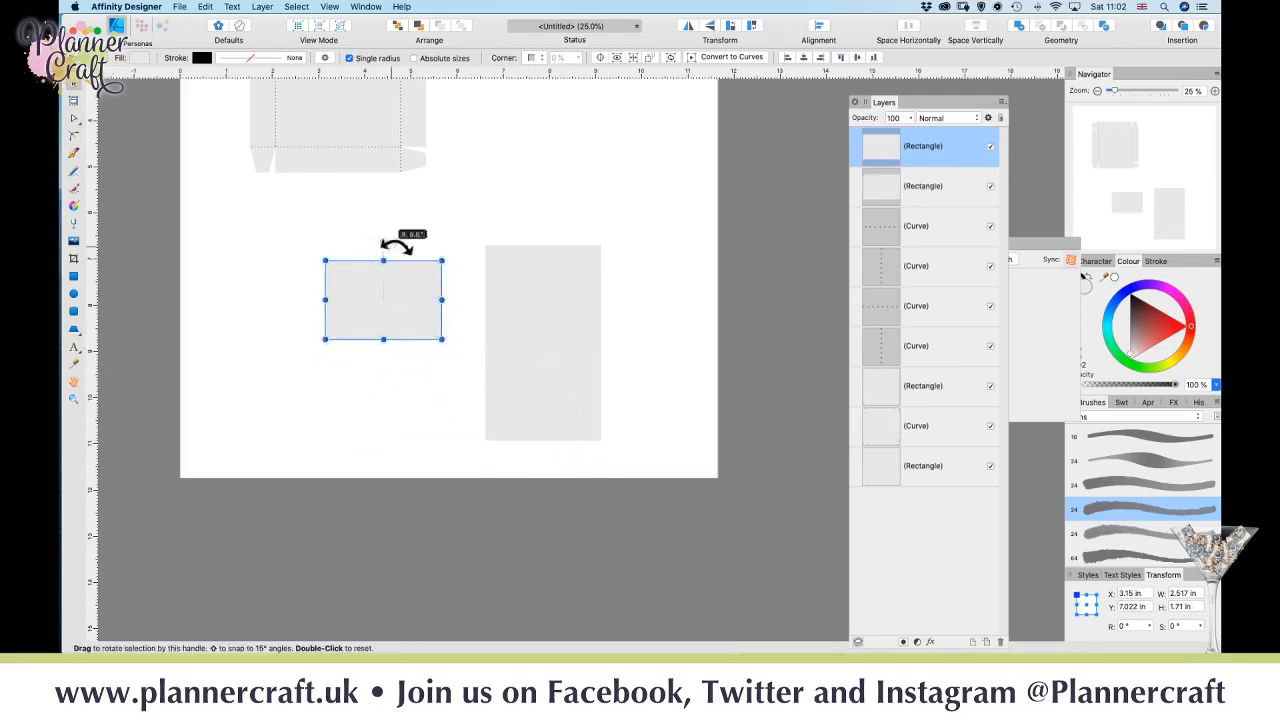
drag(396, 245, 474, 314)
drag(391, 337, 450, 334)
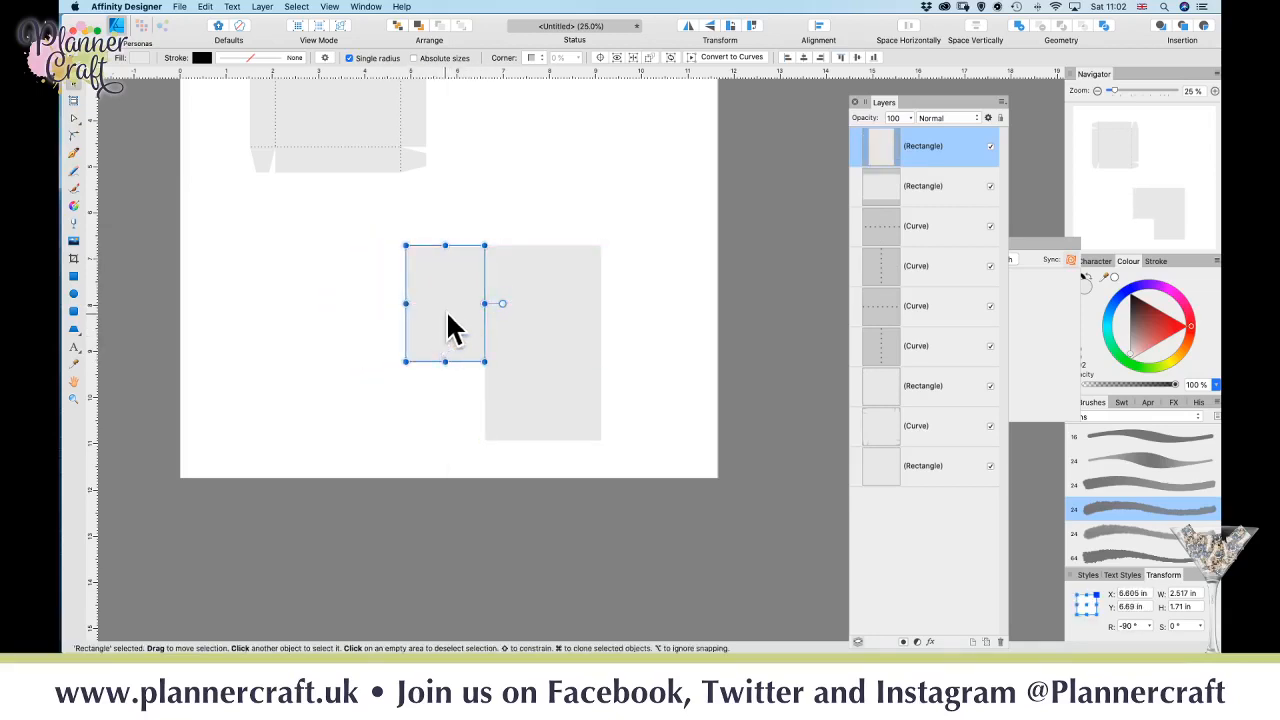
drag(440, 346, 631, 342)
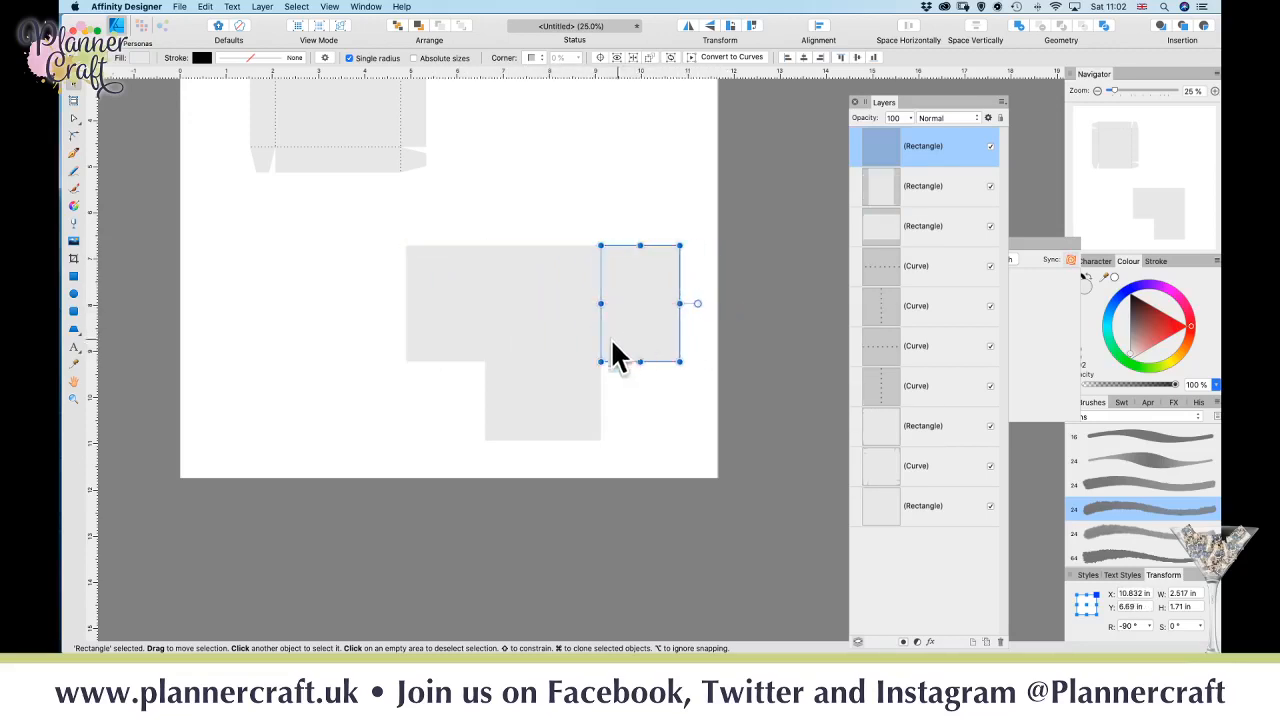
- Copy the lower flap onto the square's upper edge and merge the square and its four flaps with Add
click(540, 418)
drag(534, 426, 540, 237)
click(643, 228)
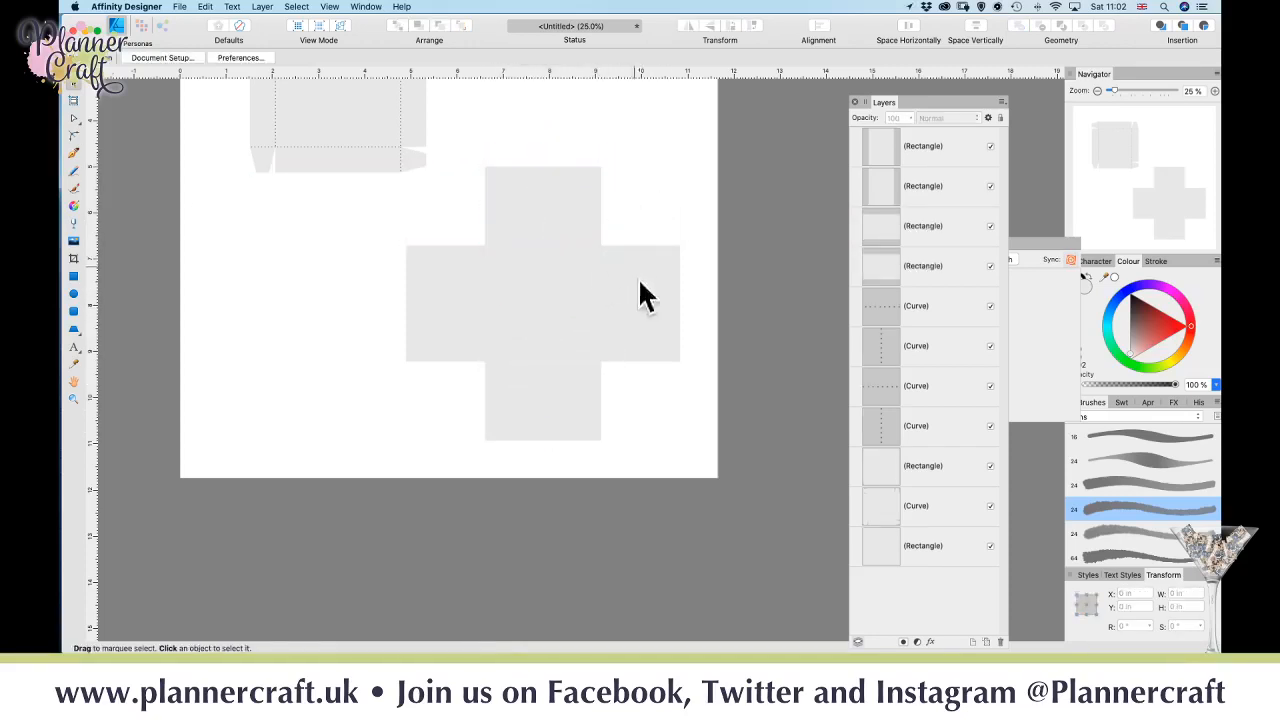
drag(721, 464, 358, 144)
click(1020, 26)
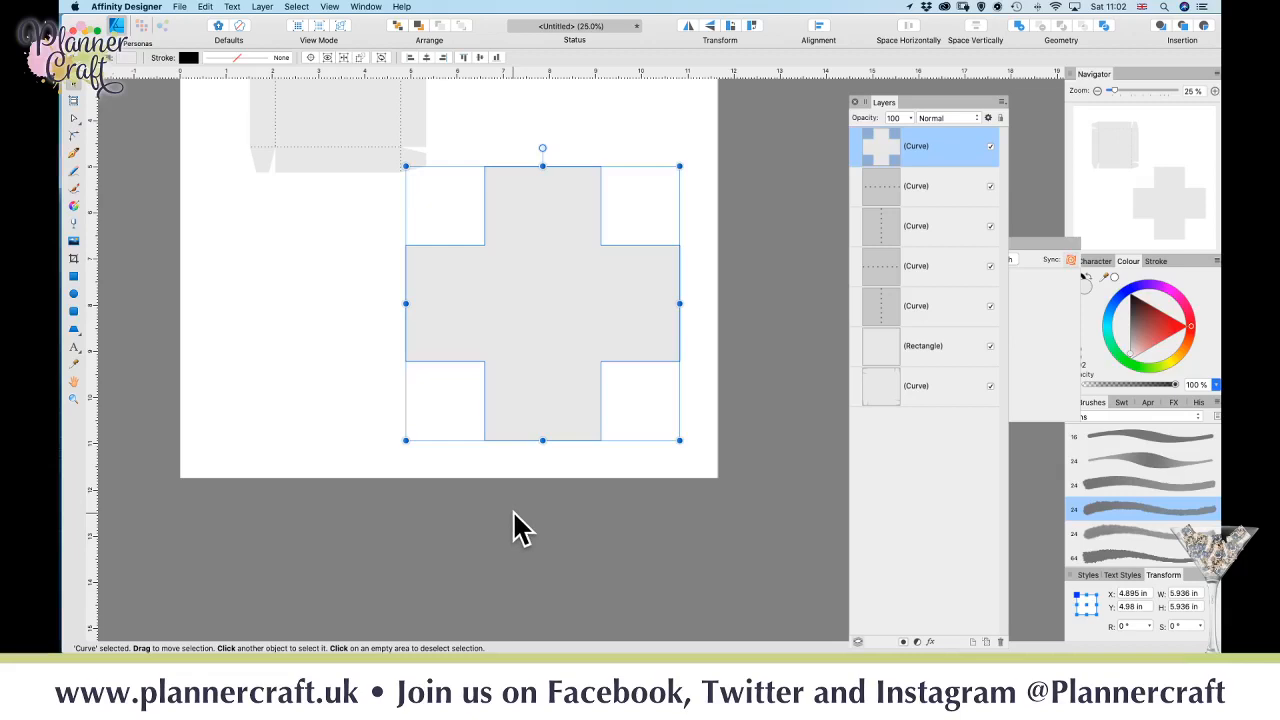
- Draw a trapezoid tab about 1.71 by 0.39 in along the upper edge of the cross's right flap
key(super+equal)
drag(674, 206, 591, 426)
click(567, 148)
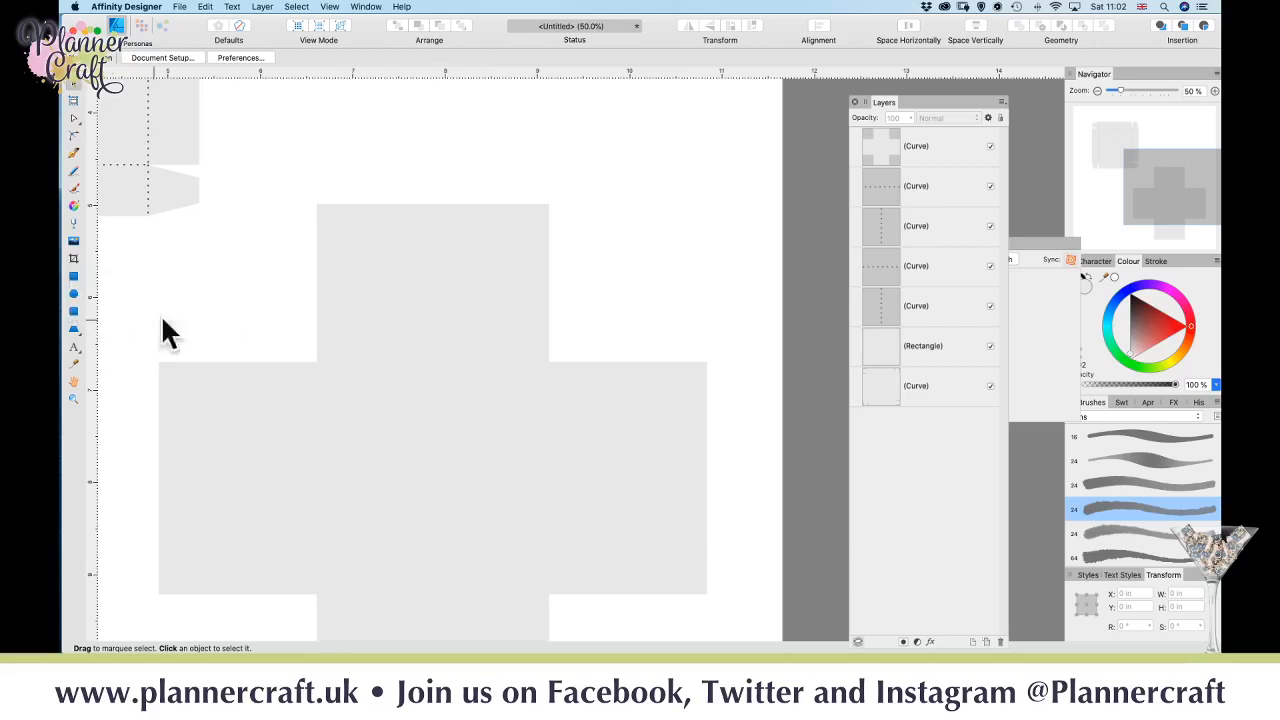
click(73, 328)
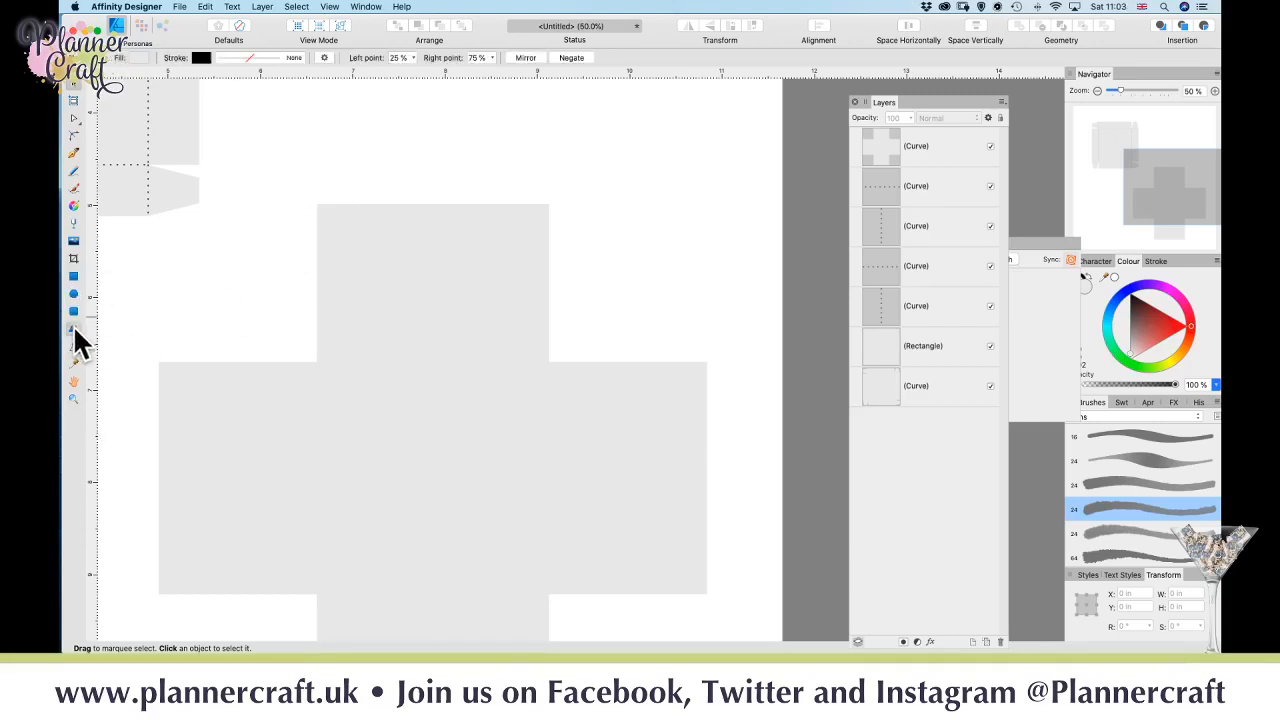
drag(546, 361, 706, 325)
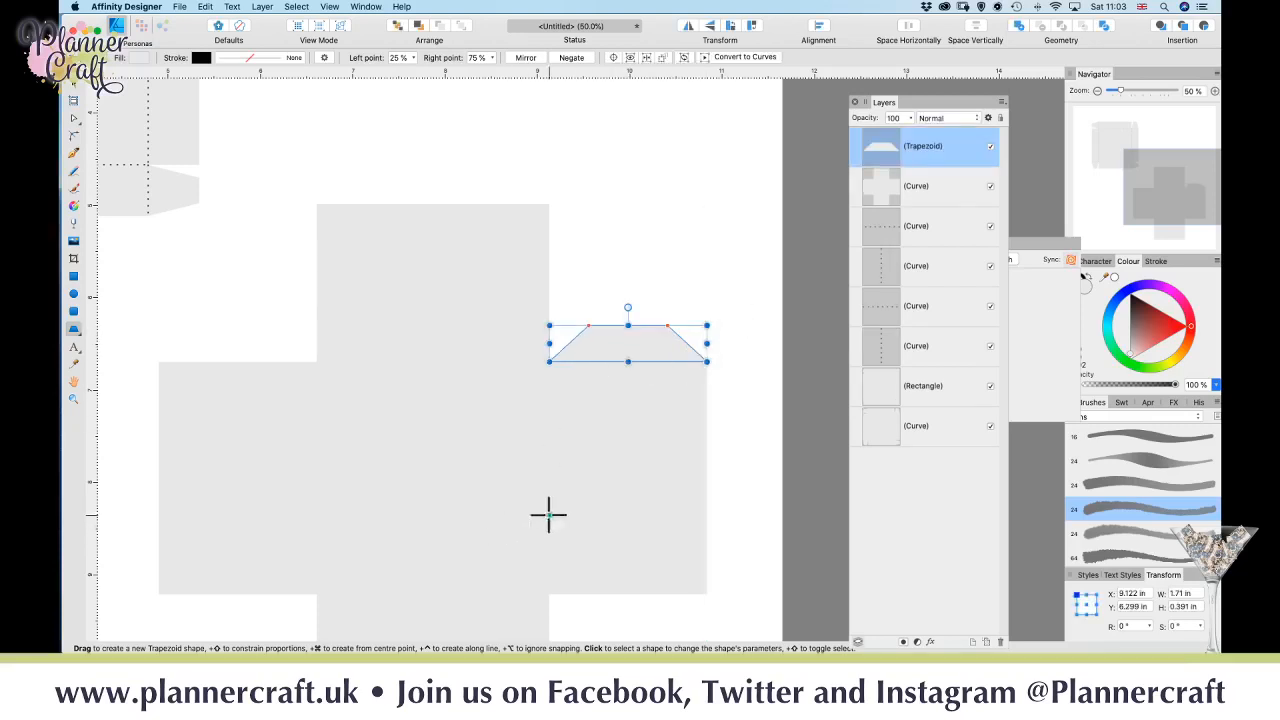
- Copy the trapezoid tab to the left flap's upper edge and, flipped vertically, to the lower edges of both side flaps
drag(566, 534, 586, 397)
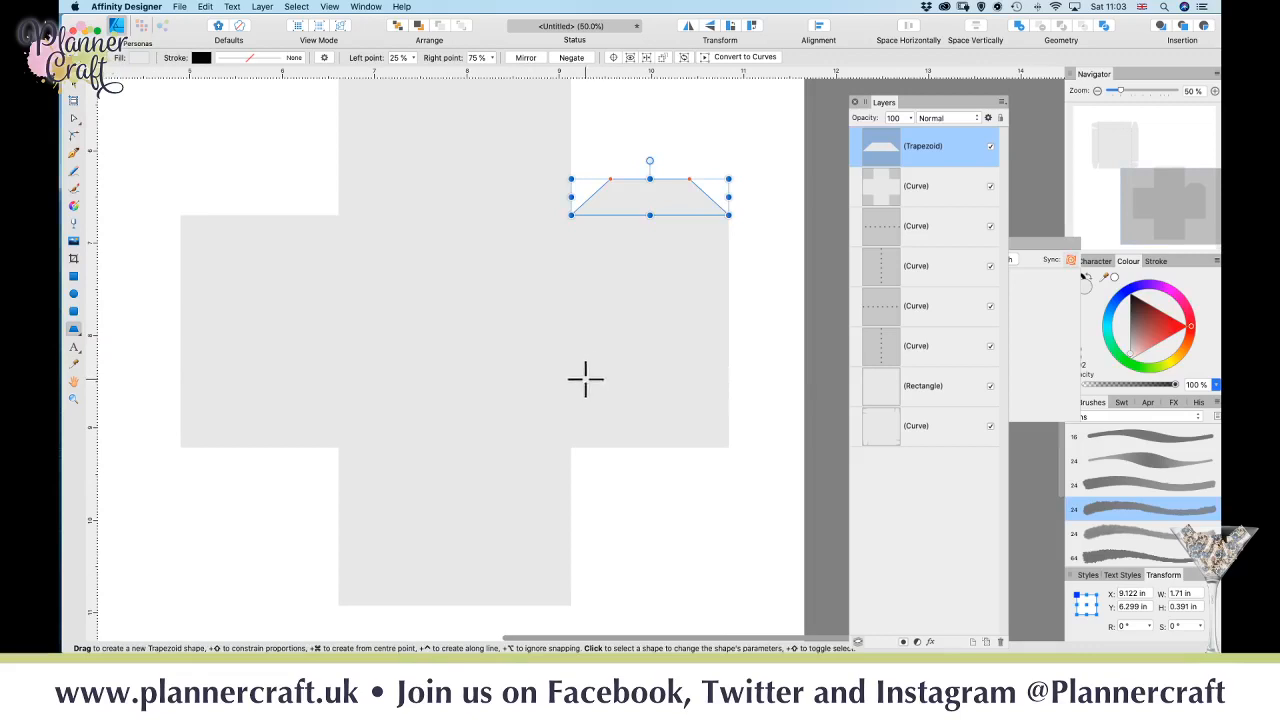
key(v)
mouse_move(643, 189)
mouse_down()
mouse_move(586, 217)
mouse_move(277, 206)
mouse_move(300, 500)
mouse_move(286, 497)
mouse_up()
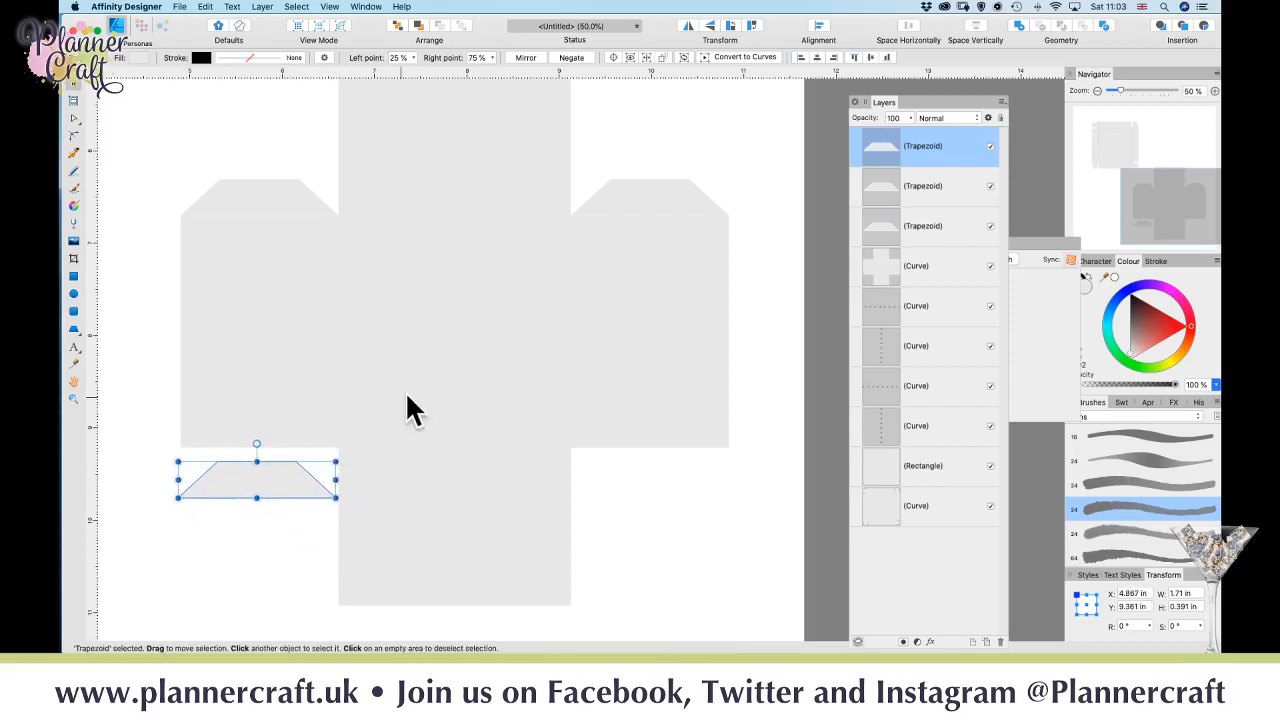
click(710, 26)
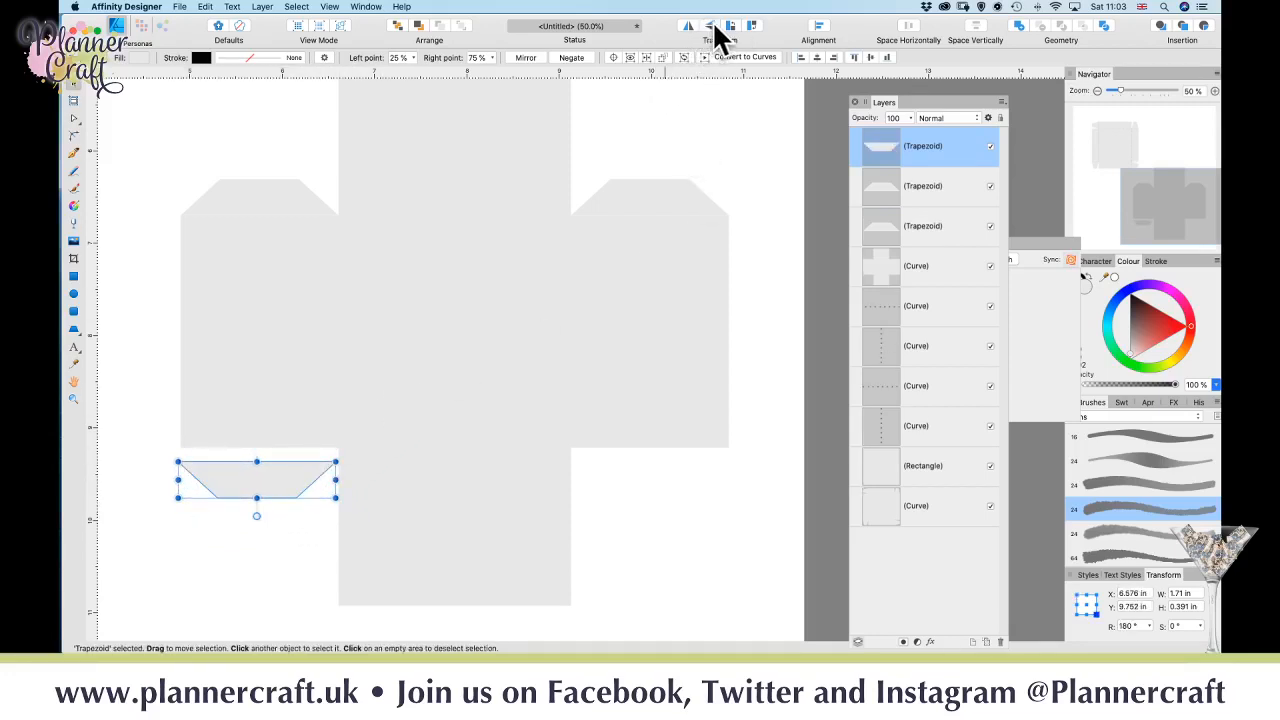
mouse_move(242, 478)
mouse_down()
mouse_move(280, 463)
mouse_move(648, 476)
mouse_move(666, 470)
mouse_move(662, 456)
mouse_move(708, 478)
mouse_move(676, 496)
mouse_move(726, 528)
mouse_move(705, 534)
mouse_move(633, 463)
mouse_up()
click(608, 546)
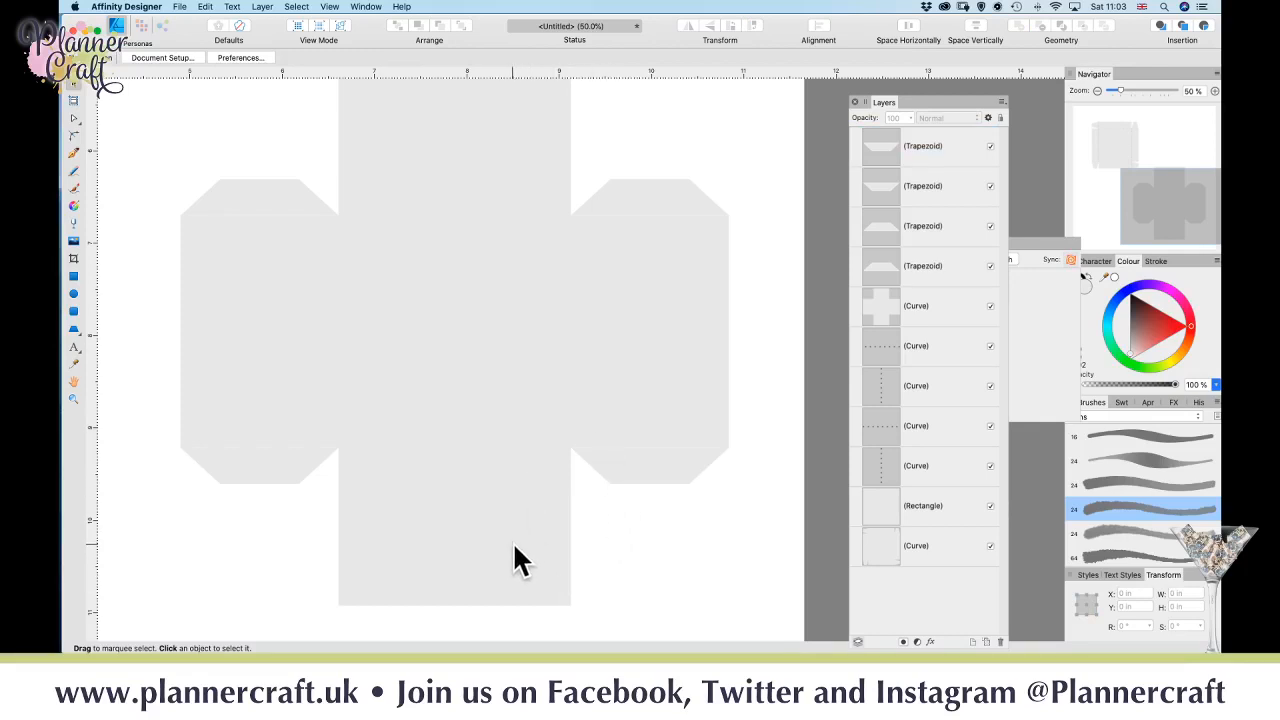
- Select the cross shape with its four trapezoid tabs and combine them with the Add operation
key(super+minus)
key(super+minus)
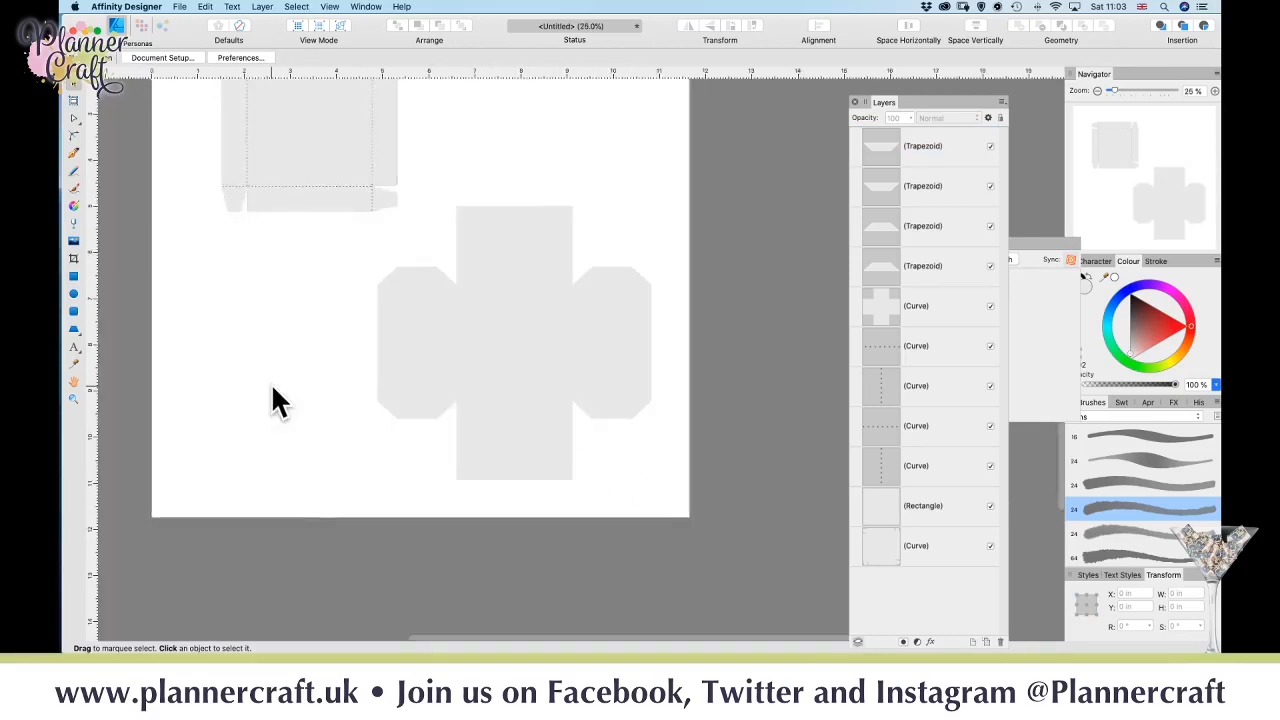
drag(698, 179, 415, 481)
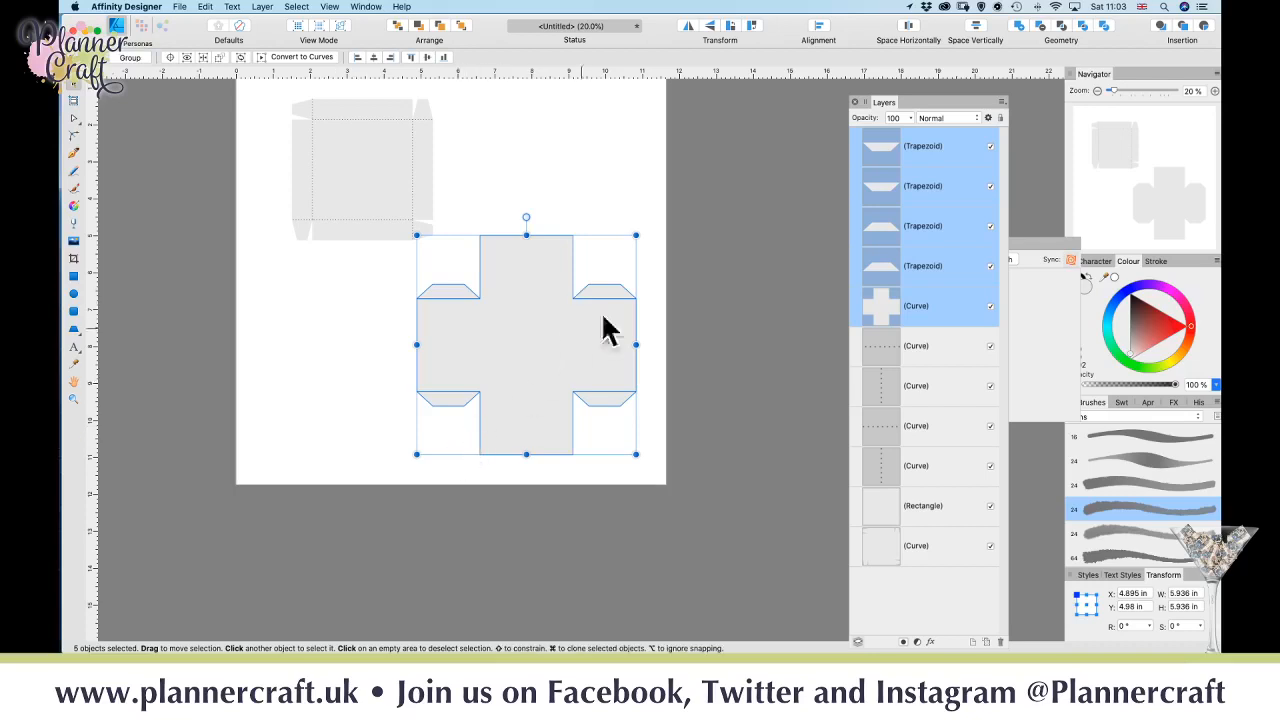
click(1016, 24)
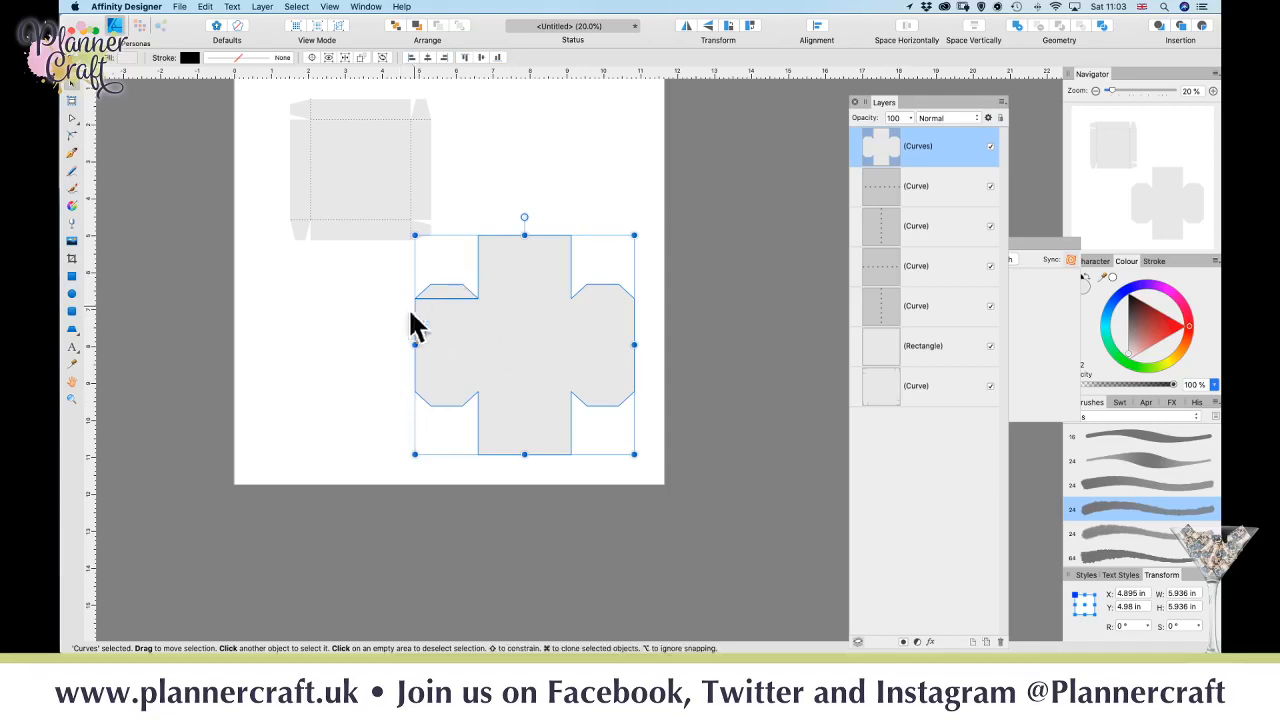
- Draw a rectangle about 0.88 by 0.72 in across the seam of the left flap's upper tab and merge it into the cross with Add
key(super+equal)
key(super+equal)
key(super+equal)
key(super+equal)
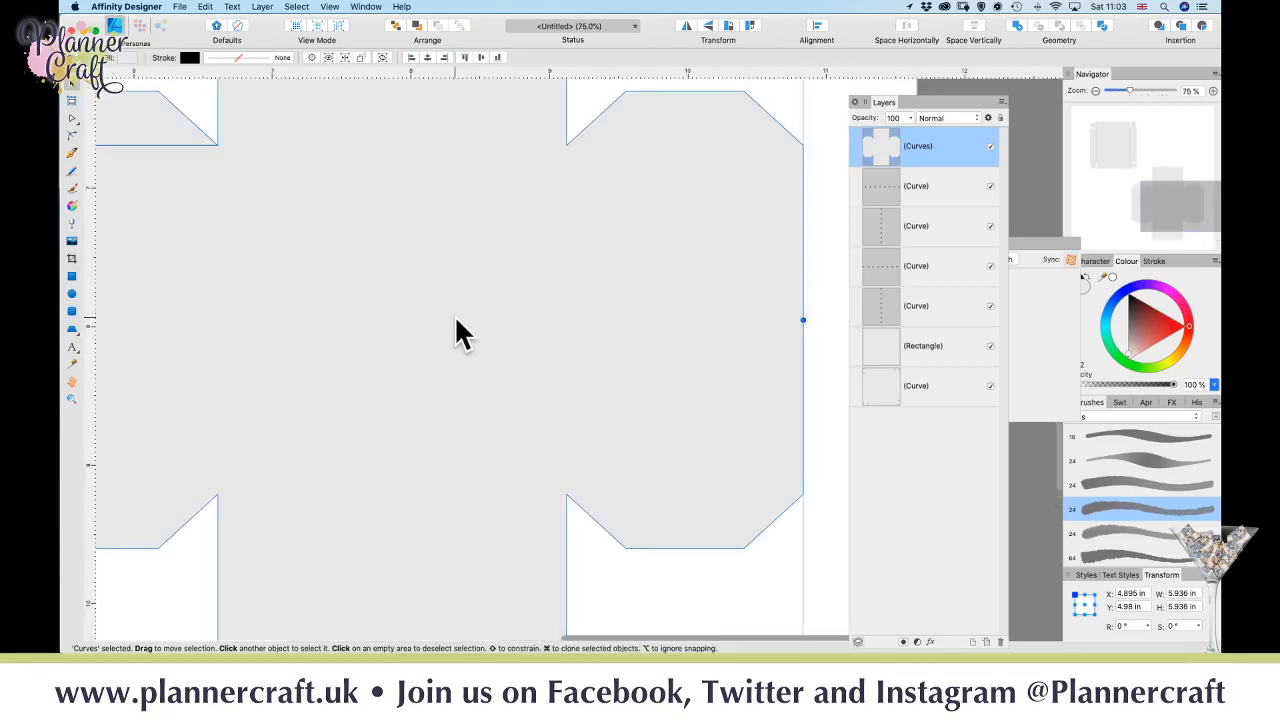
drag(349, 269, 594, 448)
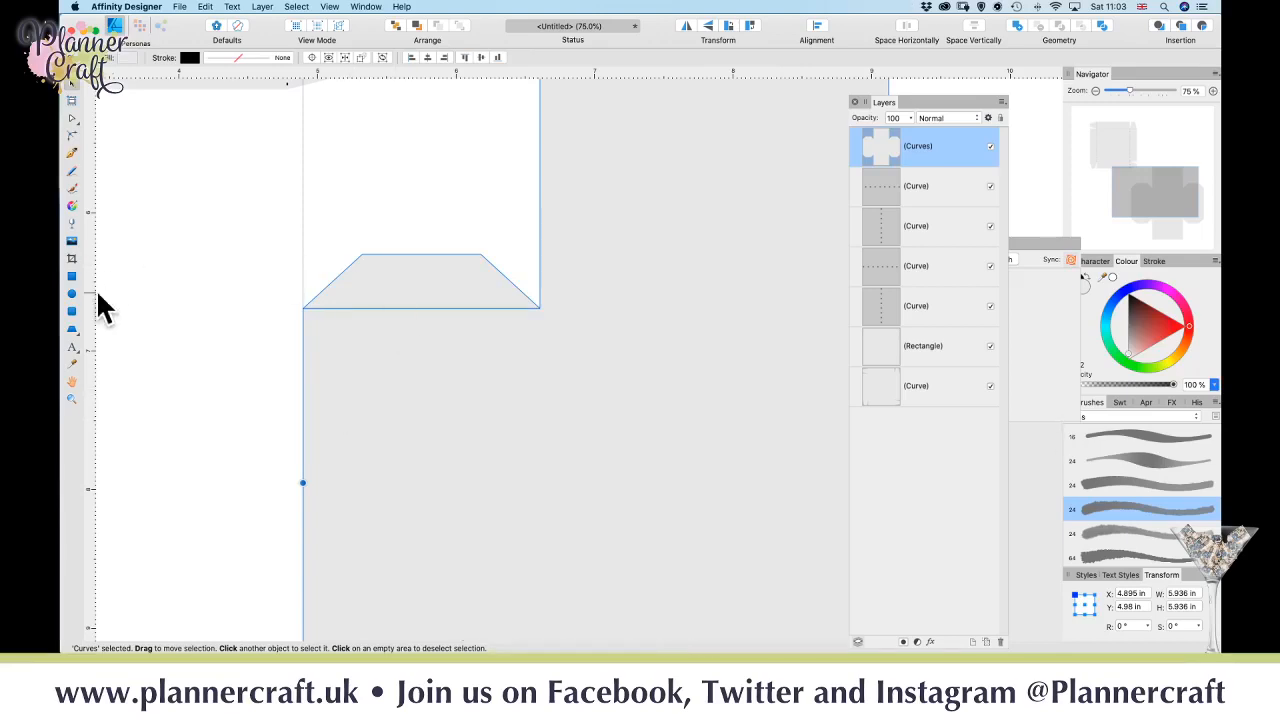
click(73, 278)
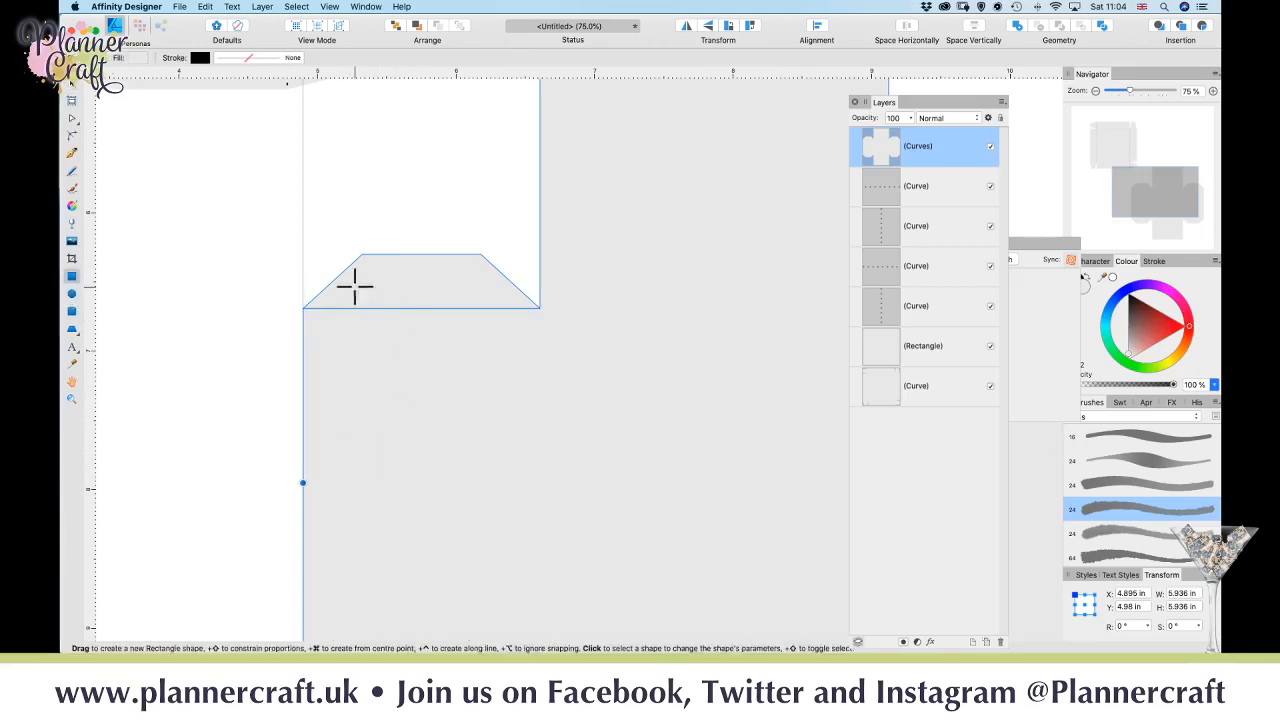
mouse_move(362, 284)
mouse_down()
mouse_move(463, 337)
mouse_move(497, 366)
mouse_move(487, 381)
mouse_up()
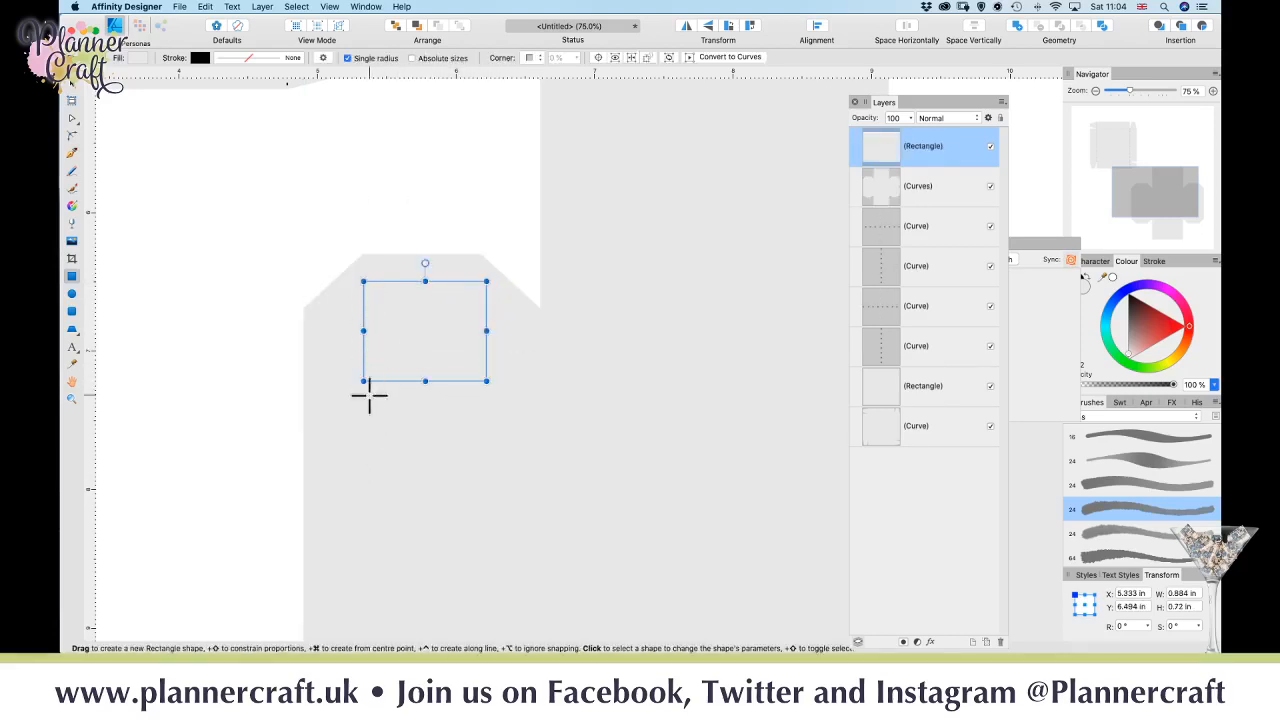
key(v)
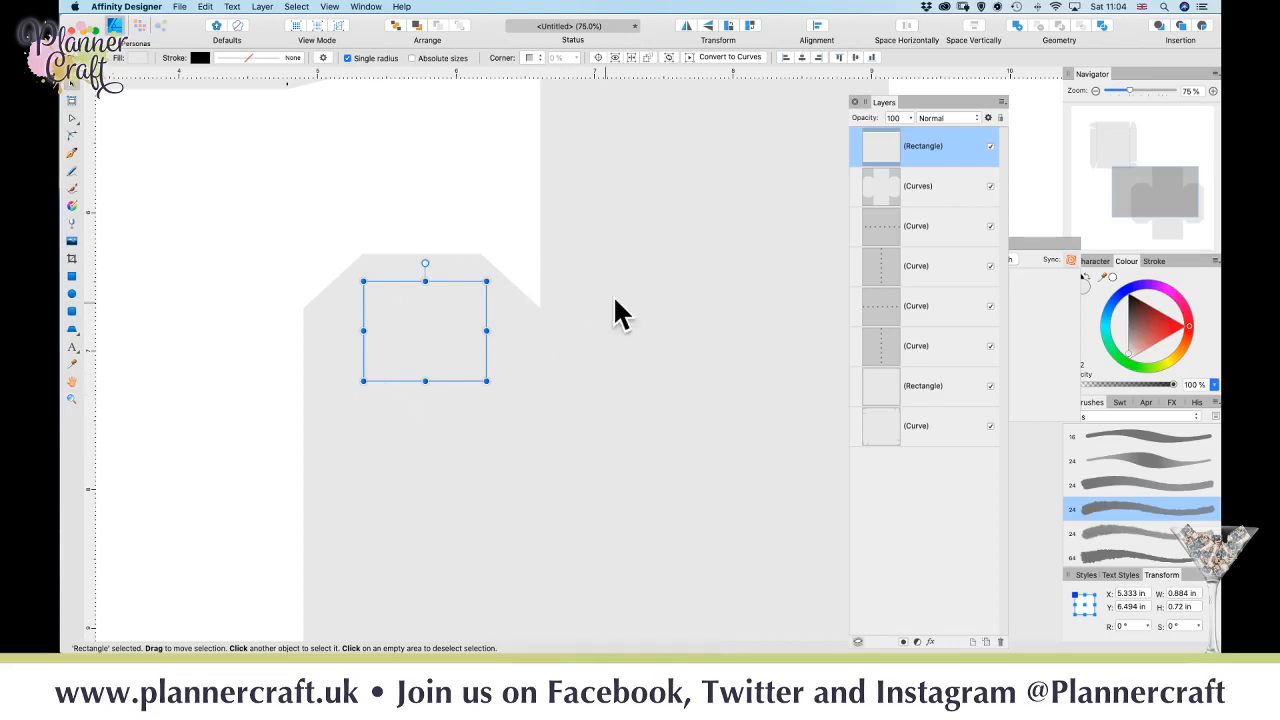
shift+click(530, 402)
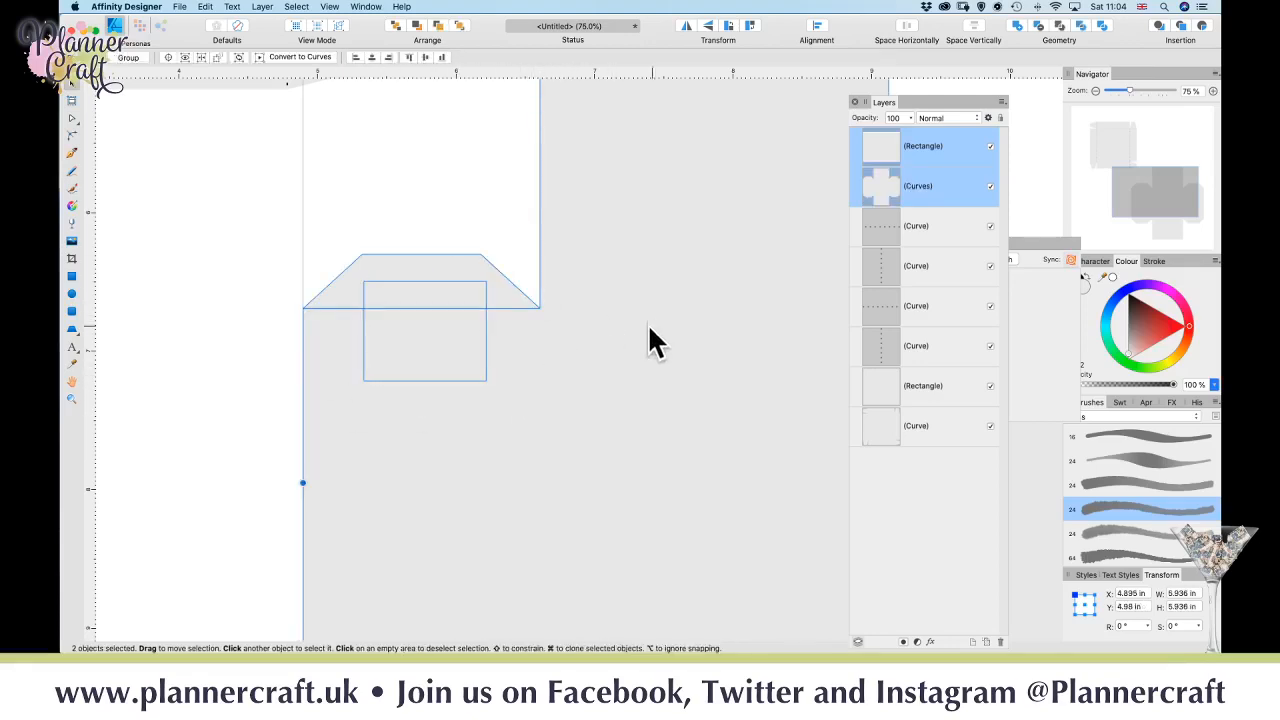
click(1017, 24)
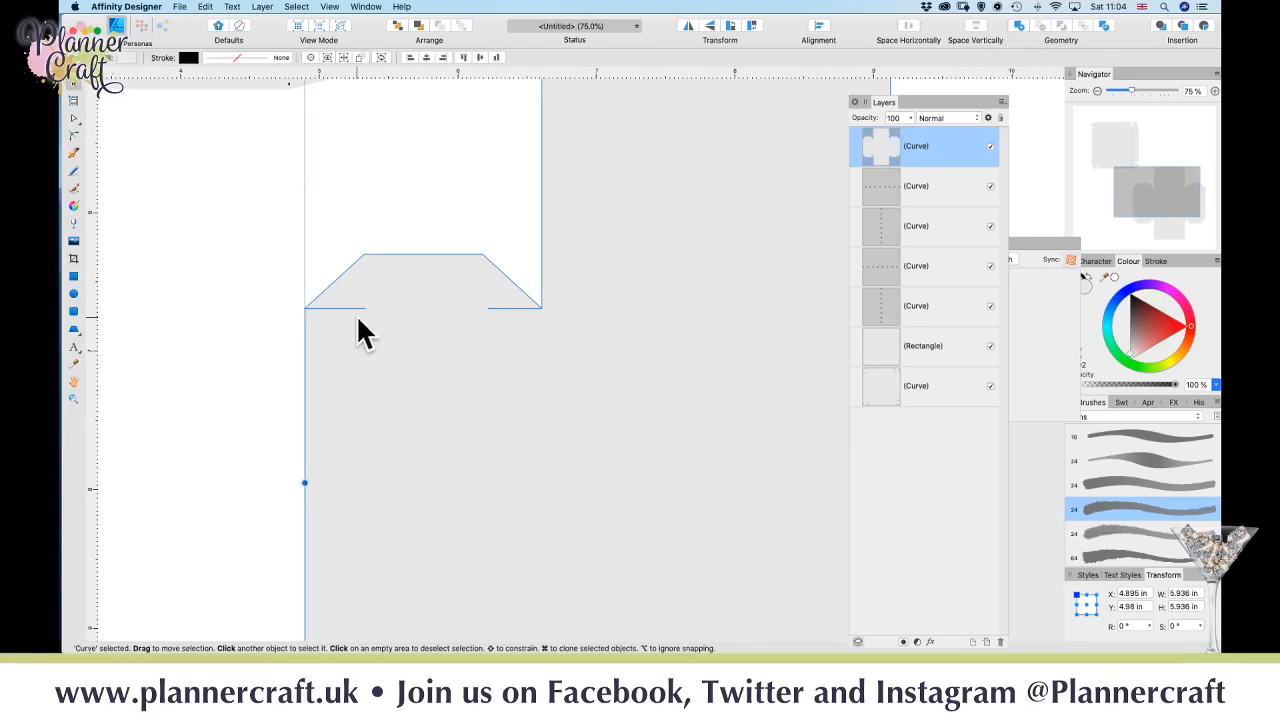
- Delete the leftover inner seam nodes at the base of the left flap's upper tab
key(a)
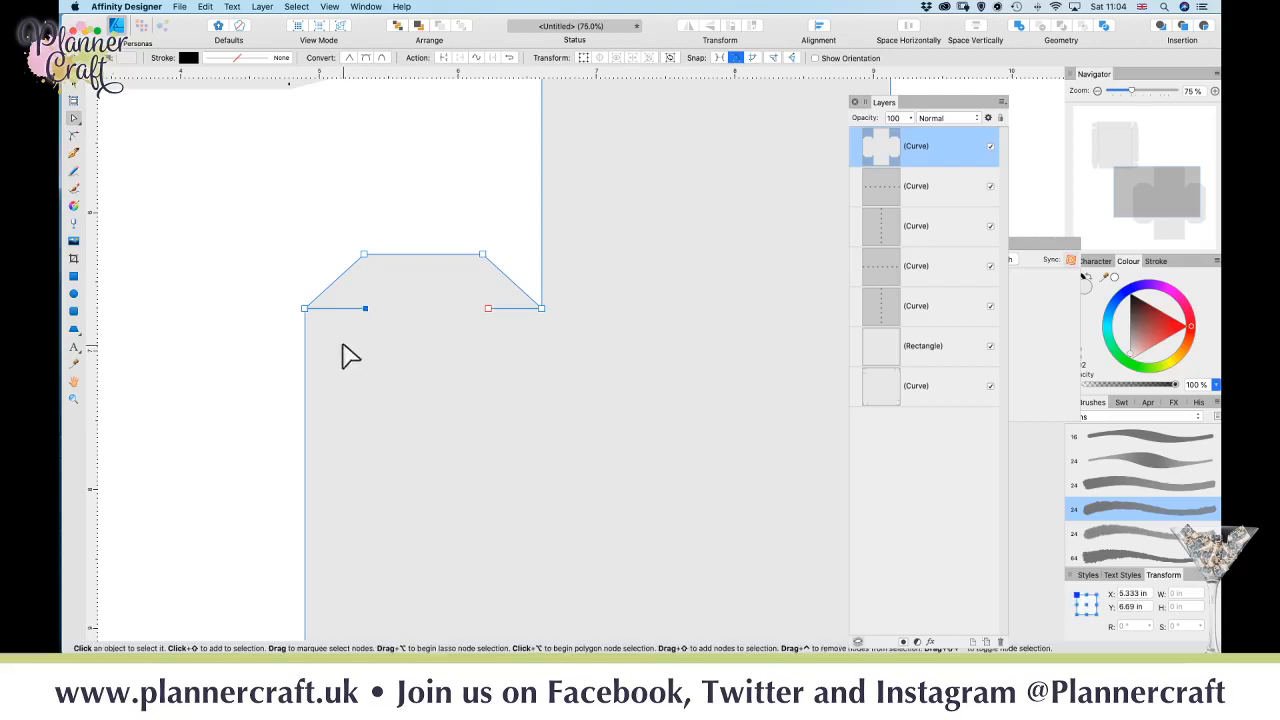
click(351, 354)
click(365, 308)
key(Delete)
key(Delete)
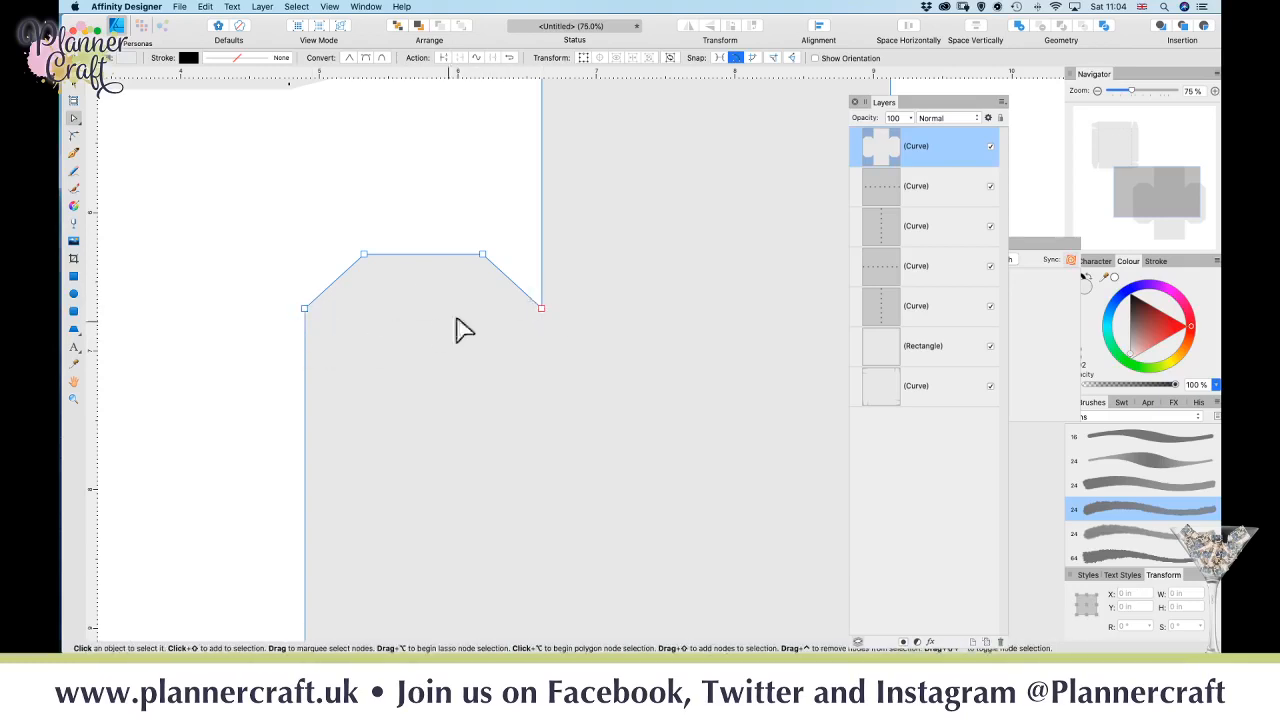
click(212, 437)
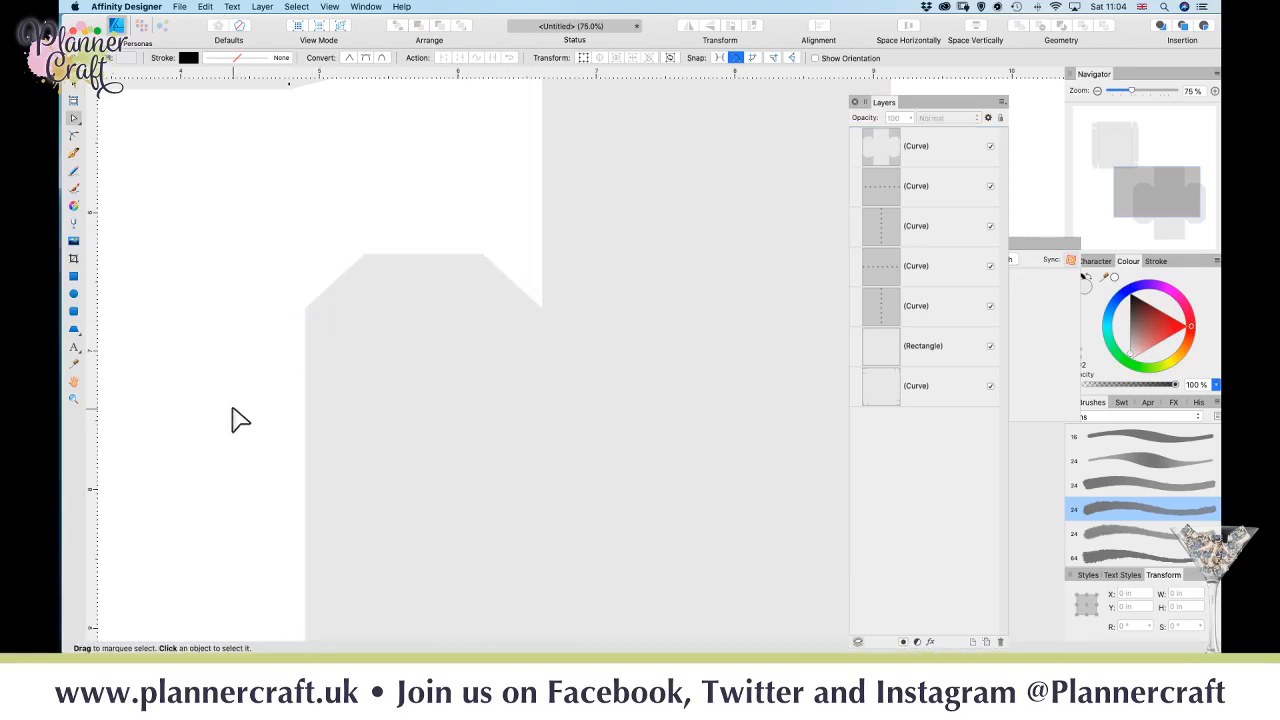
- Draw a square about 2.52 by 2.52 in over the cross's centre panel and give it a 0.8 pt dashed outline
key(super+minus)
key(super+minus)
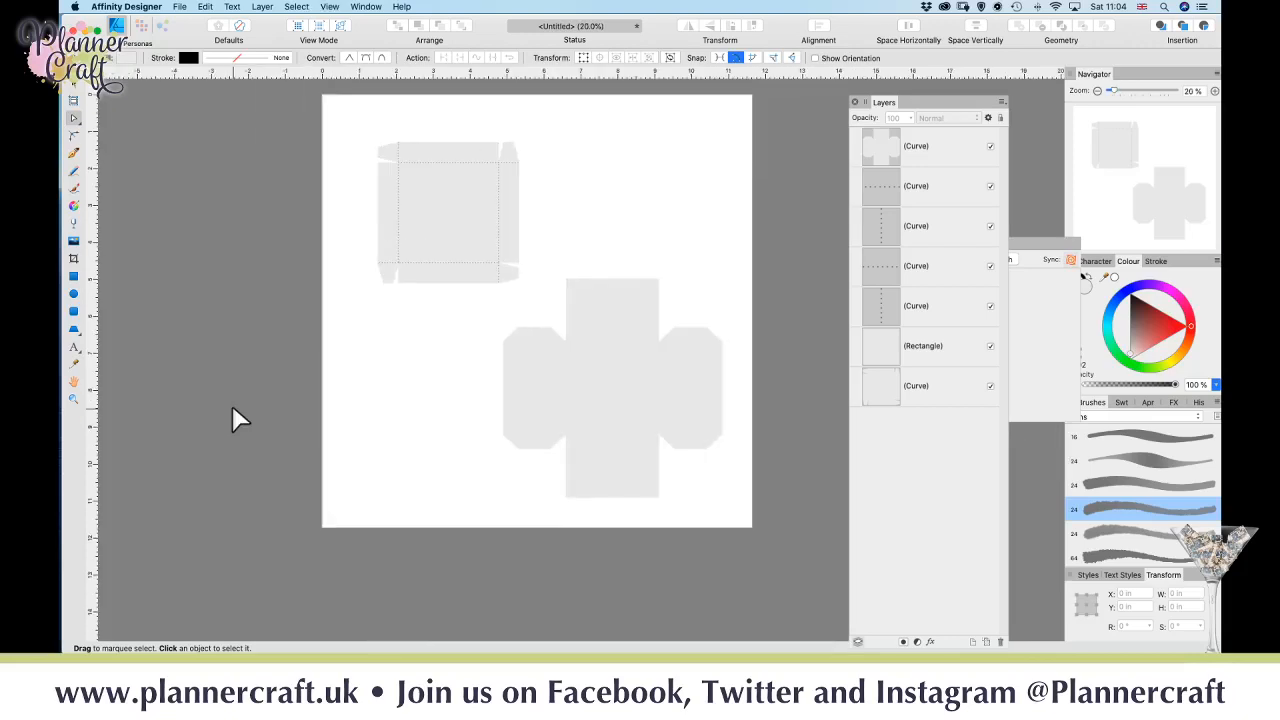
click(73, 278)
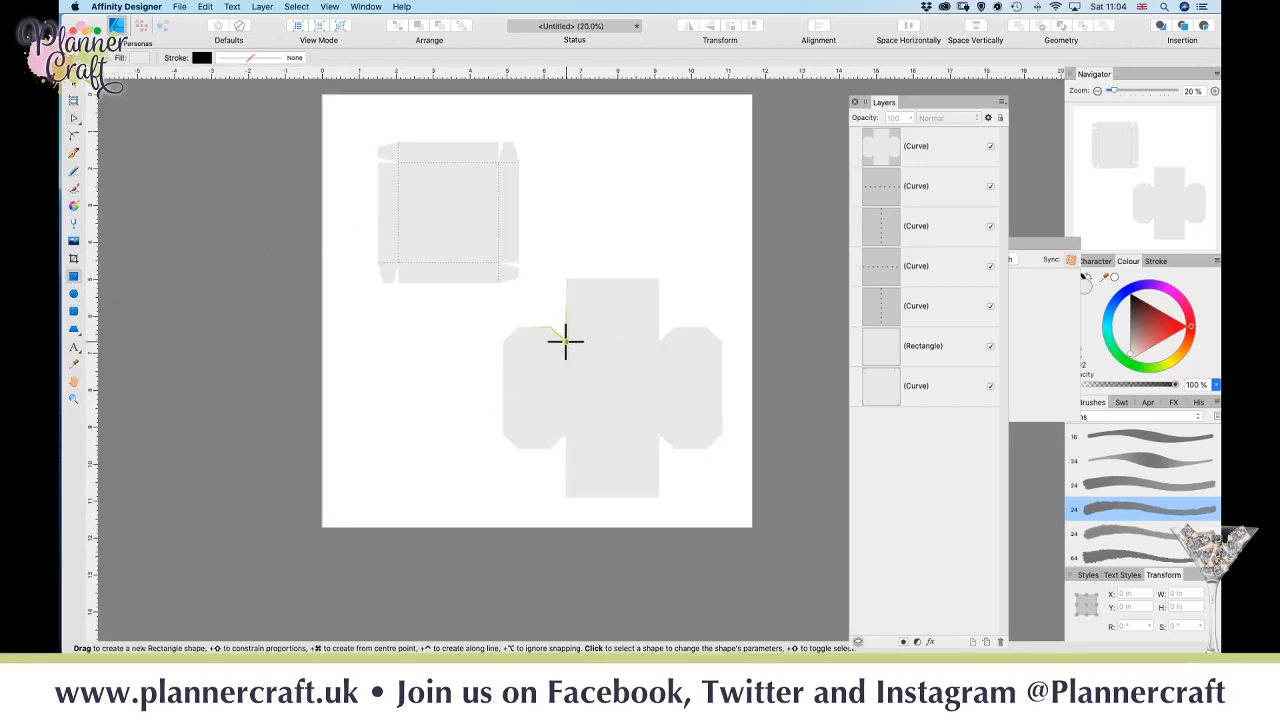
drag(565, 341, 658, 434)
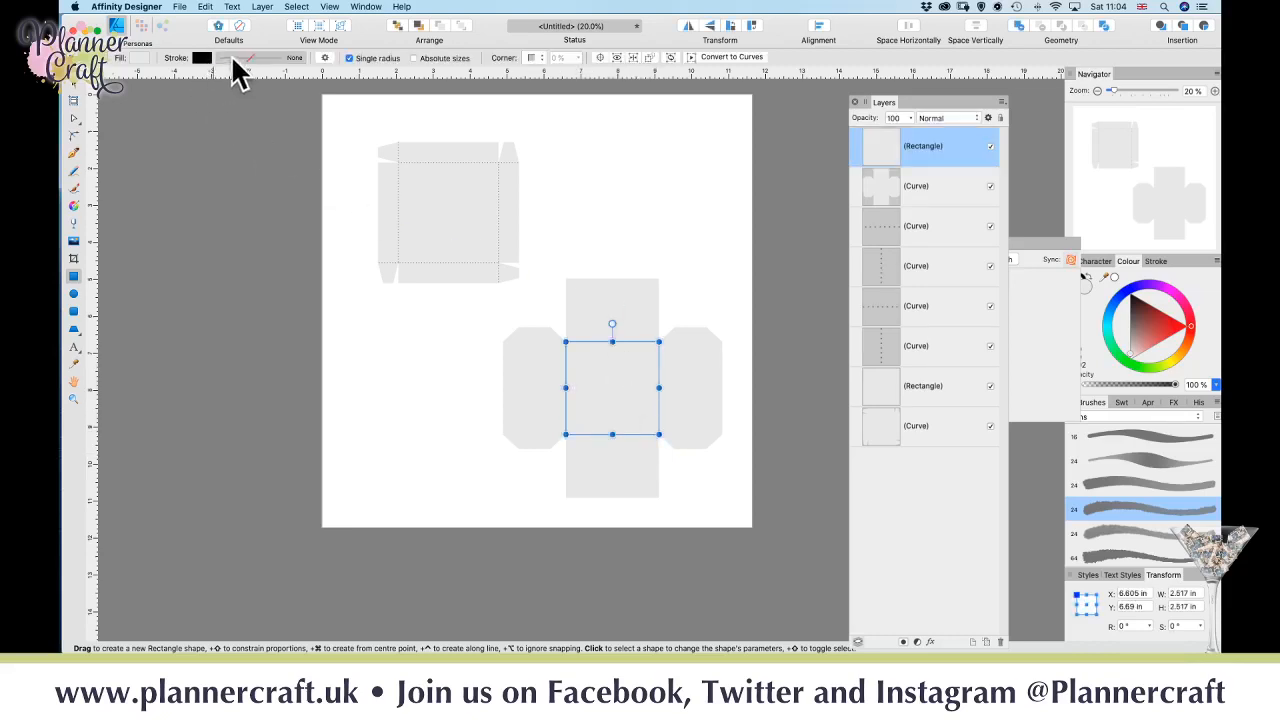
click(245, 58)
click(257, 78)
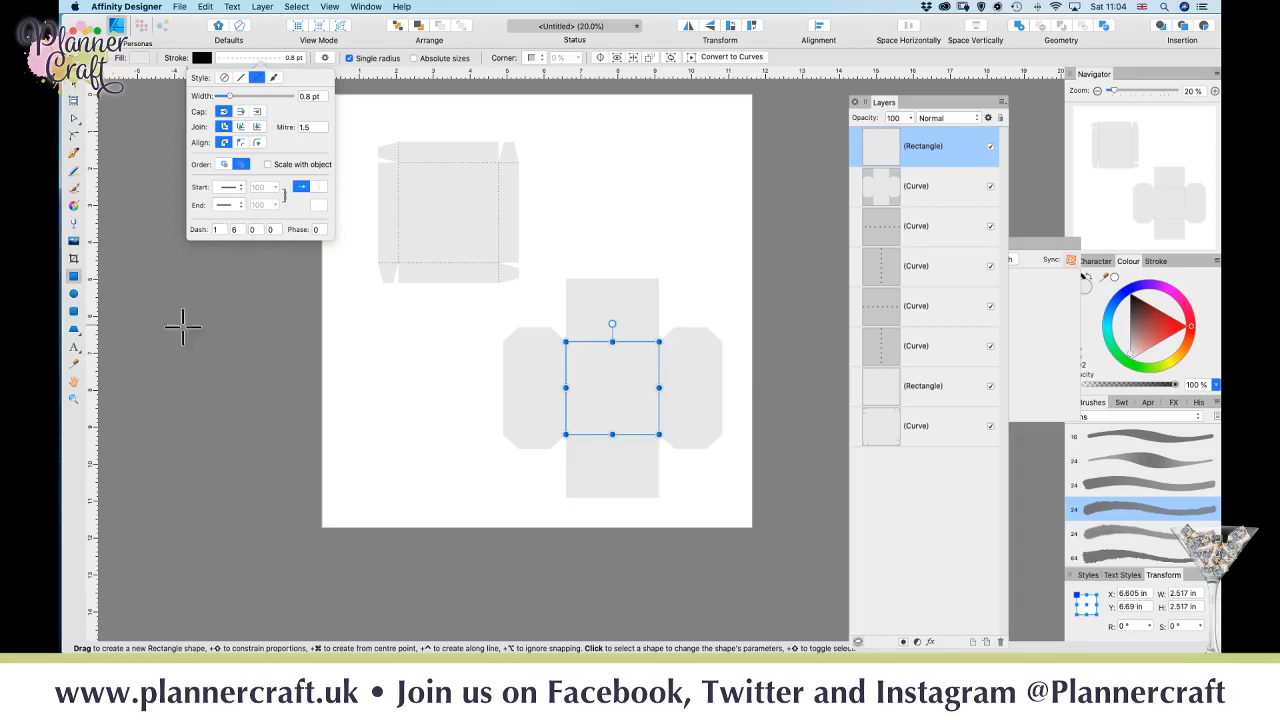
- Draw a straight dashed fold line with the Pen tool across the base of the left flap's upper tab
click(74, 153)
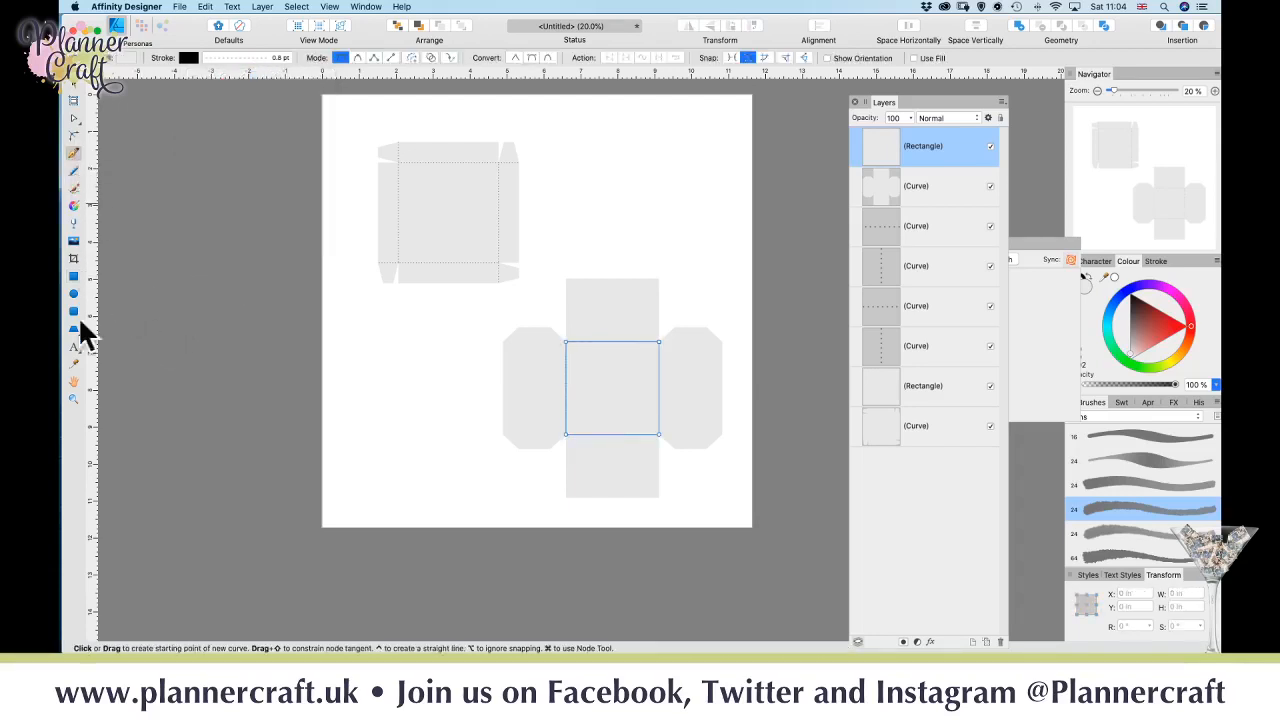
key(super+plus)
key(super+plus)
key(super+plus)
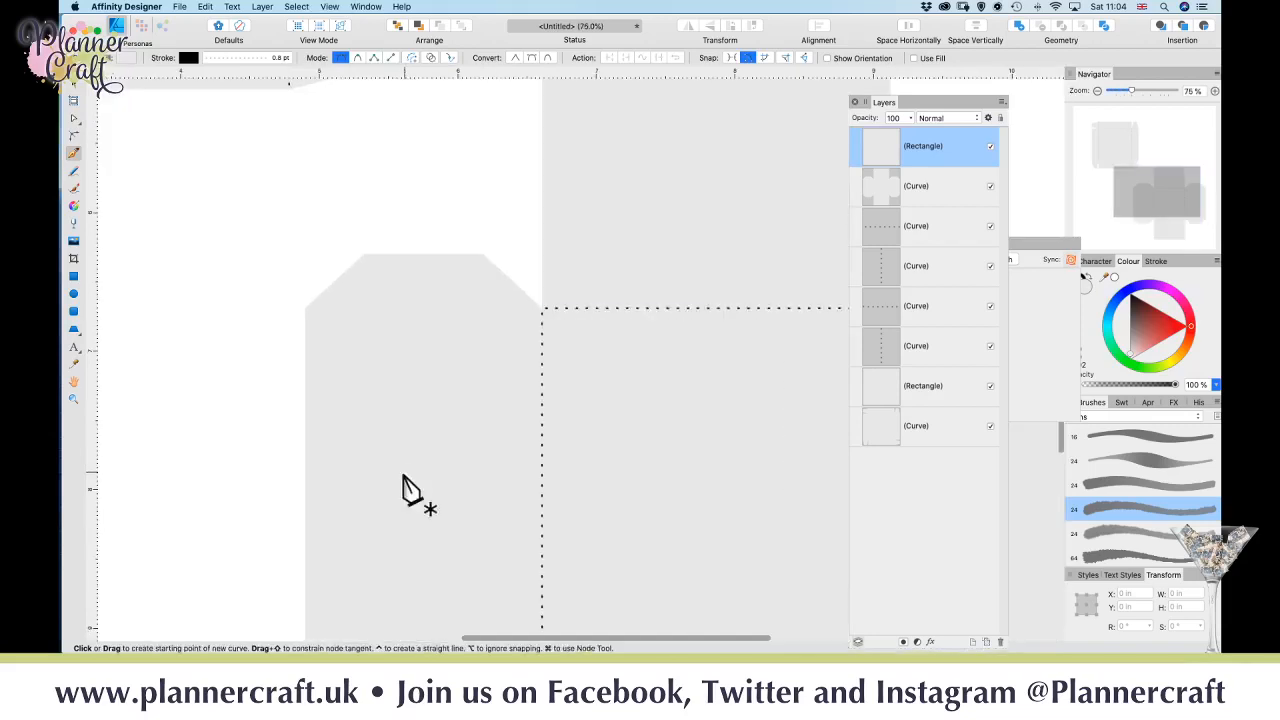
key(space)
drag(415, 432, 418, 322)
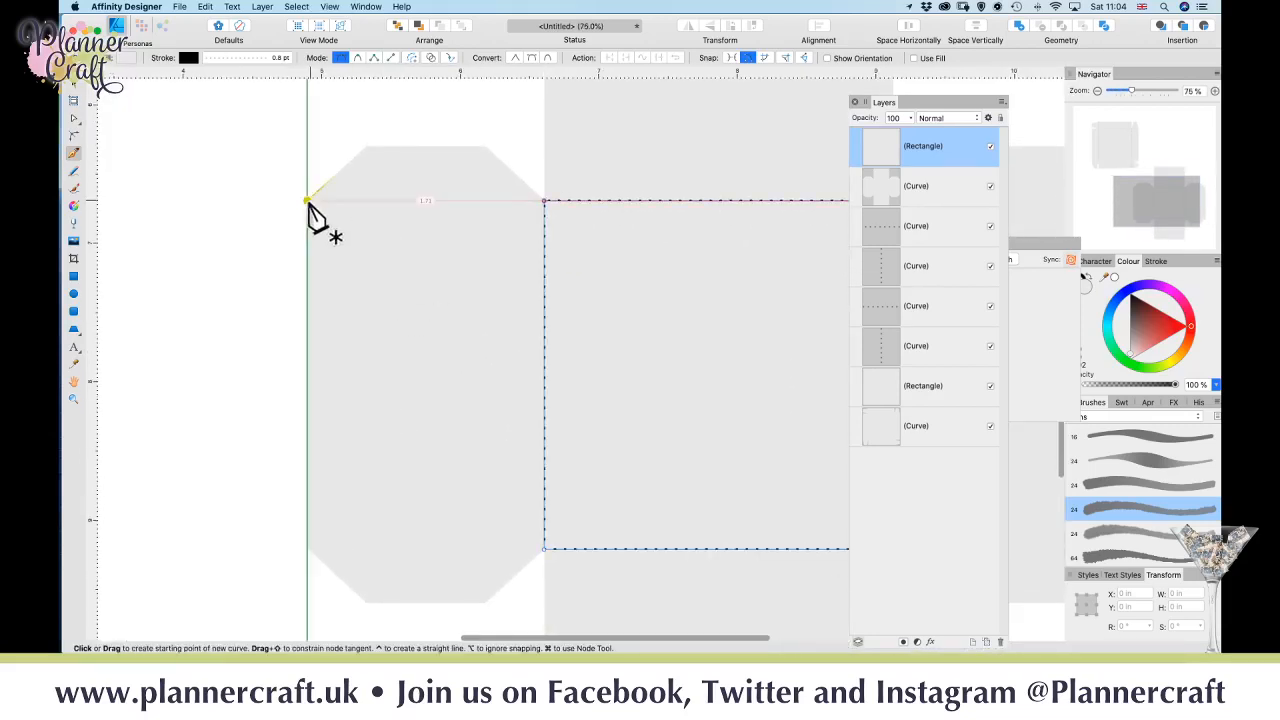
click(307, 200)
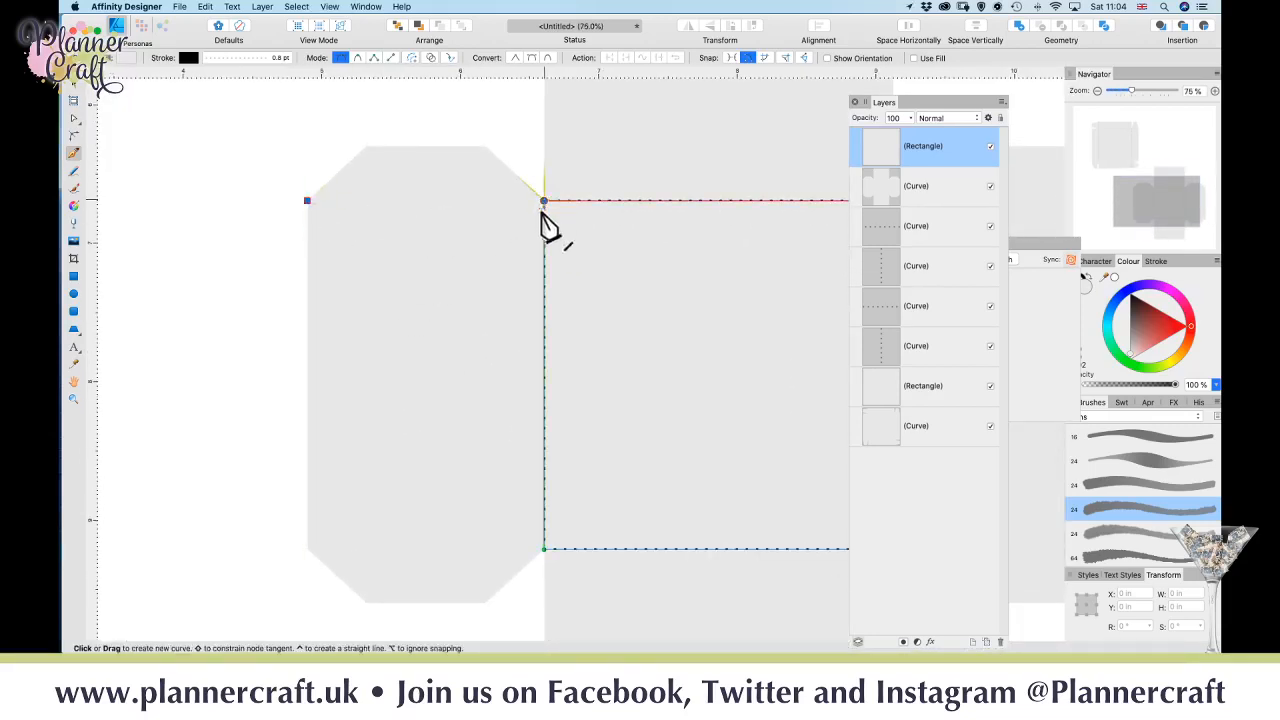
click(543, 200)
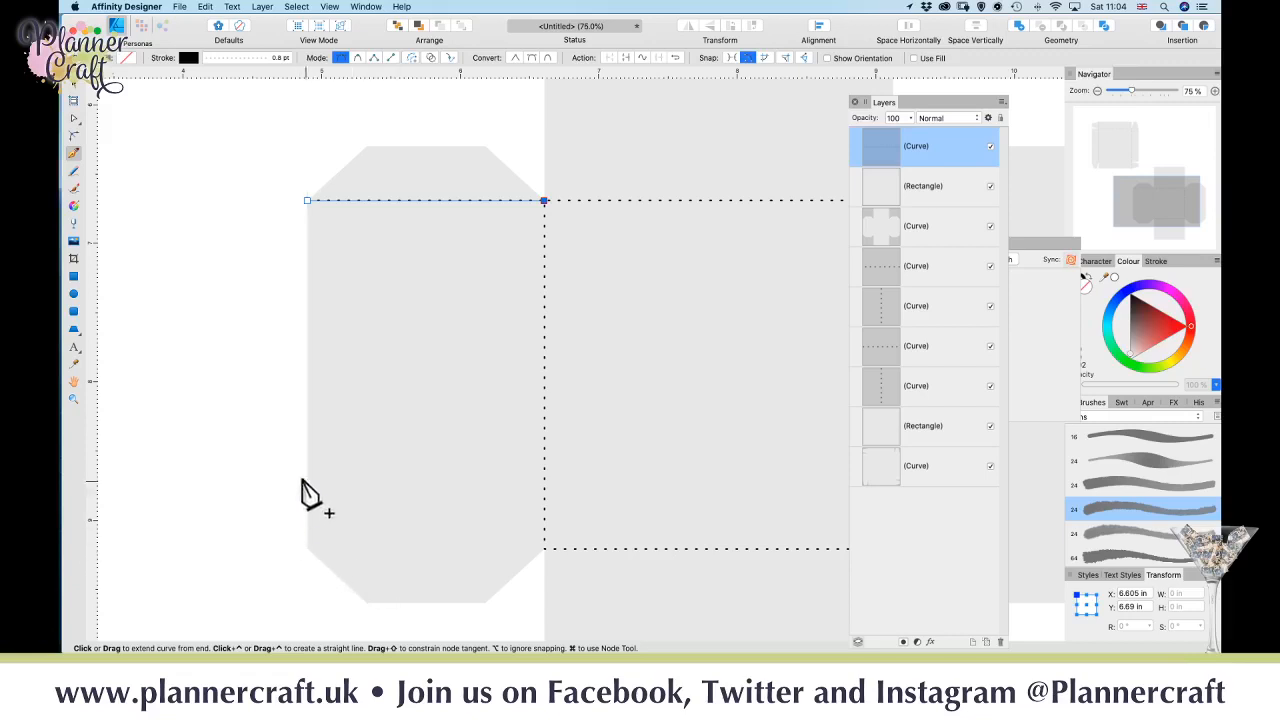
key(v)
click(263, 483)
- Draw a dashed fold line about 1.71 in long across the base of the left flap's lower tab
drag(381, 507, 275, 330)
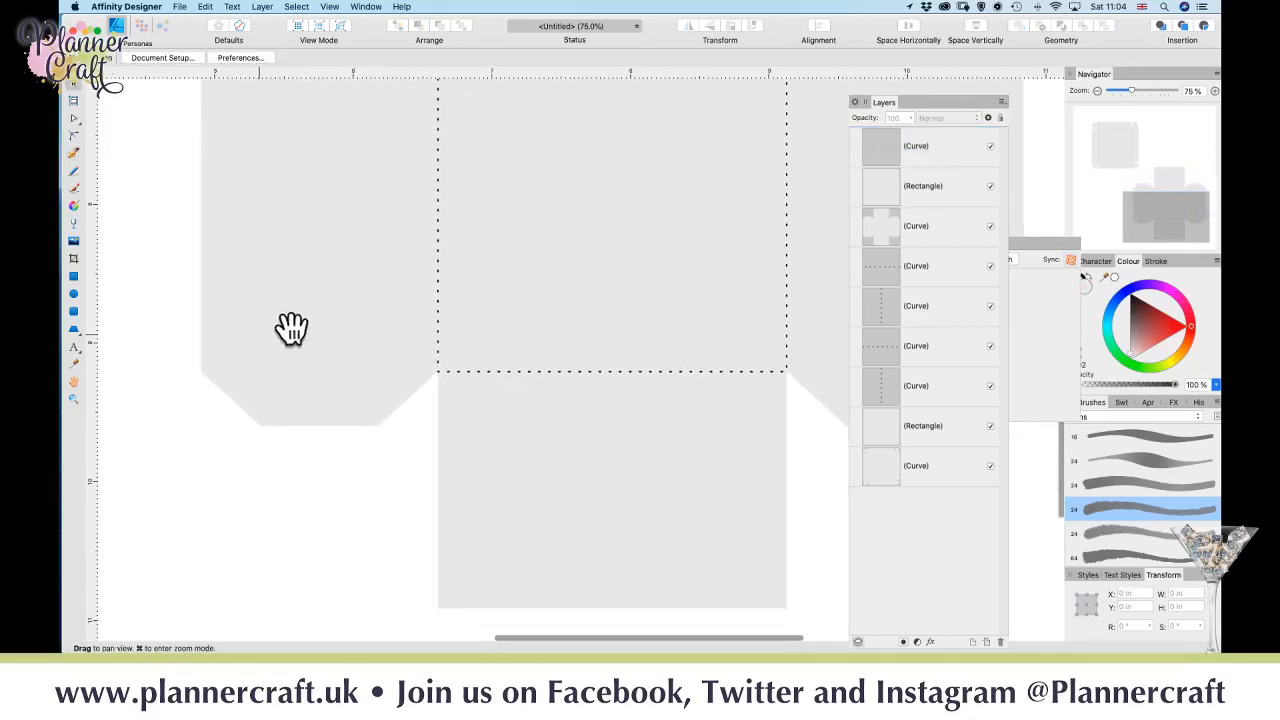
key(p)
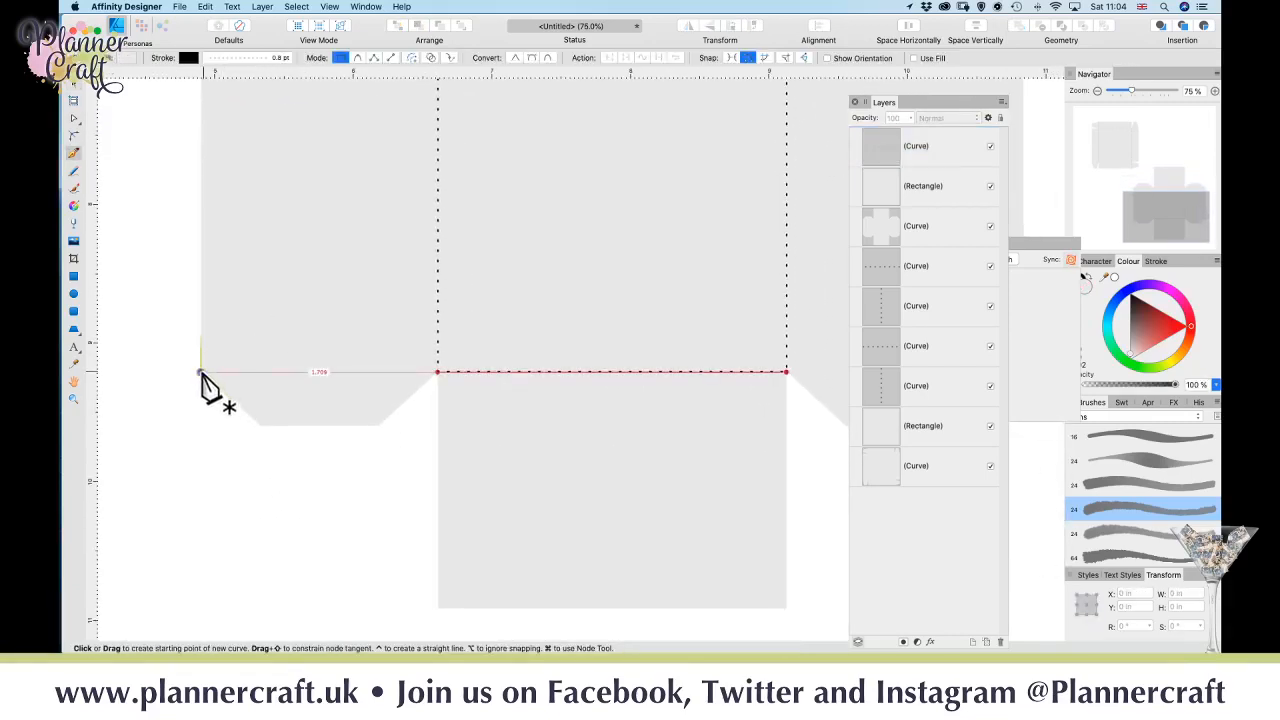
click(200, 372)
click(437, 372)
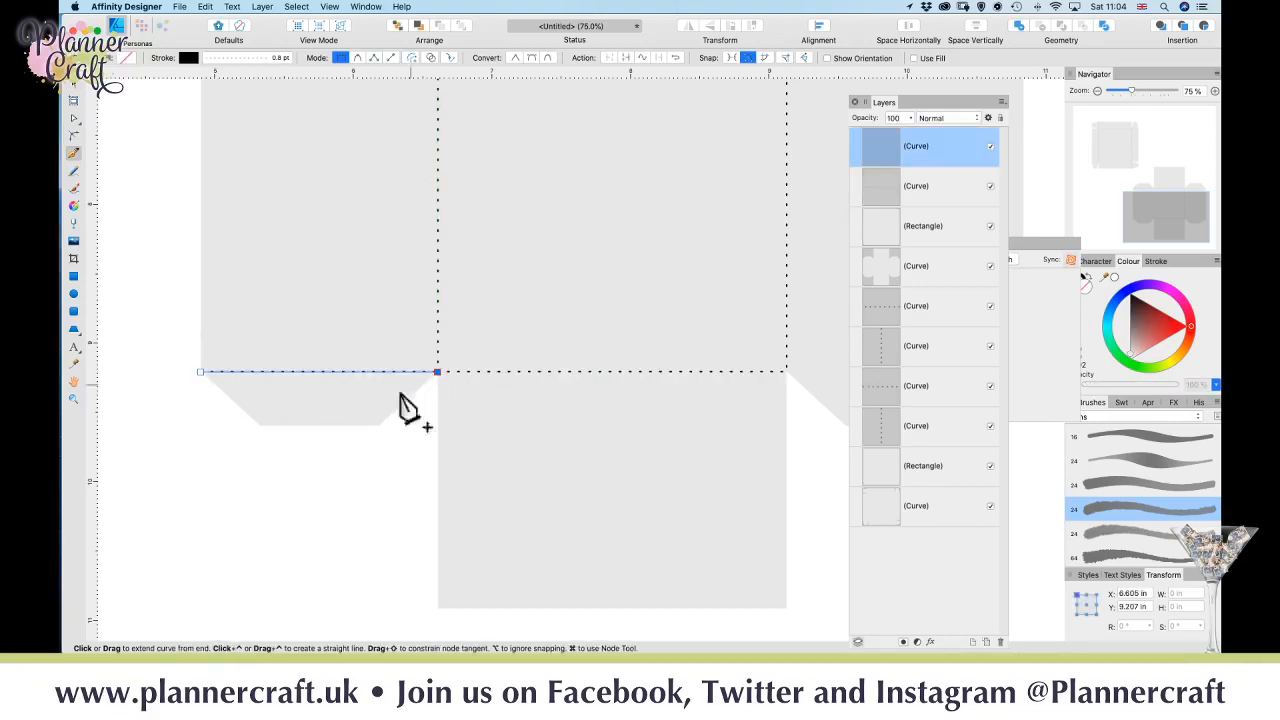
key(Escape)
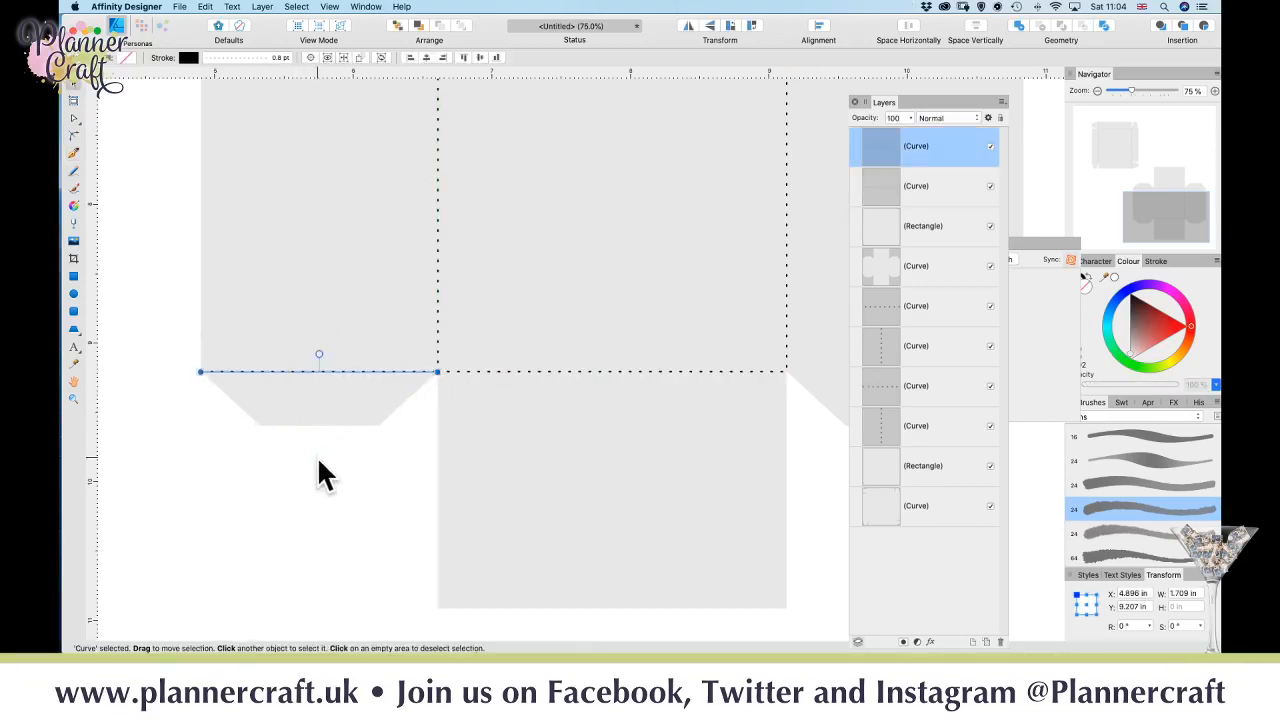
key(Escape)
- Draw a dashed fold line about 1.71 in long across the base of the right flap's lower tab
key(space)
drag(446, 448, 89, 446)
drag(483, 423, 332, 454)
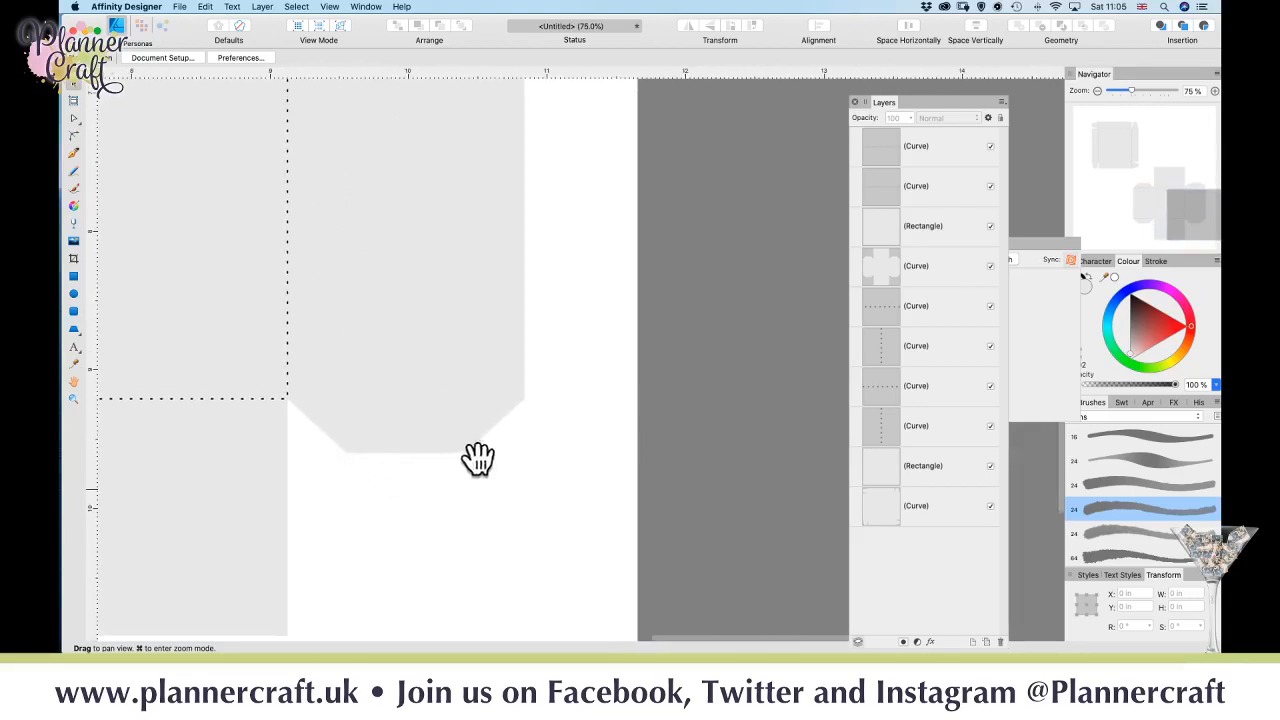
mouse_move(530, 464)
mouse_down()
mouse_move(334, 460)
mouse_move(577, 462)
mouse_move(383, 457)
mouse_move(540, 463)
mouse_up()
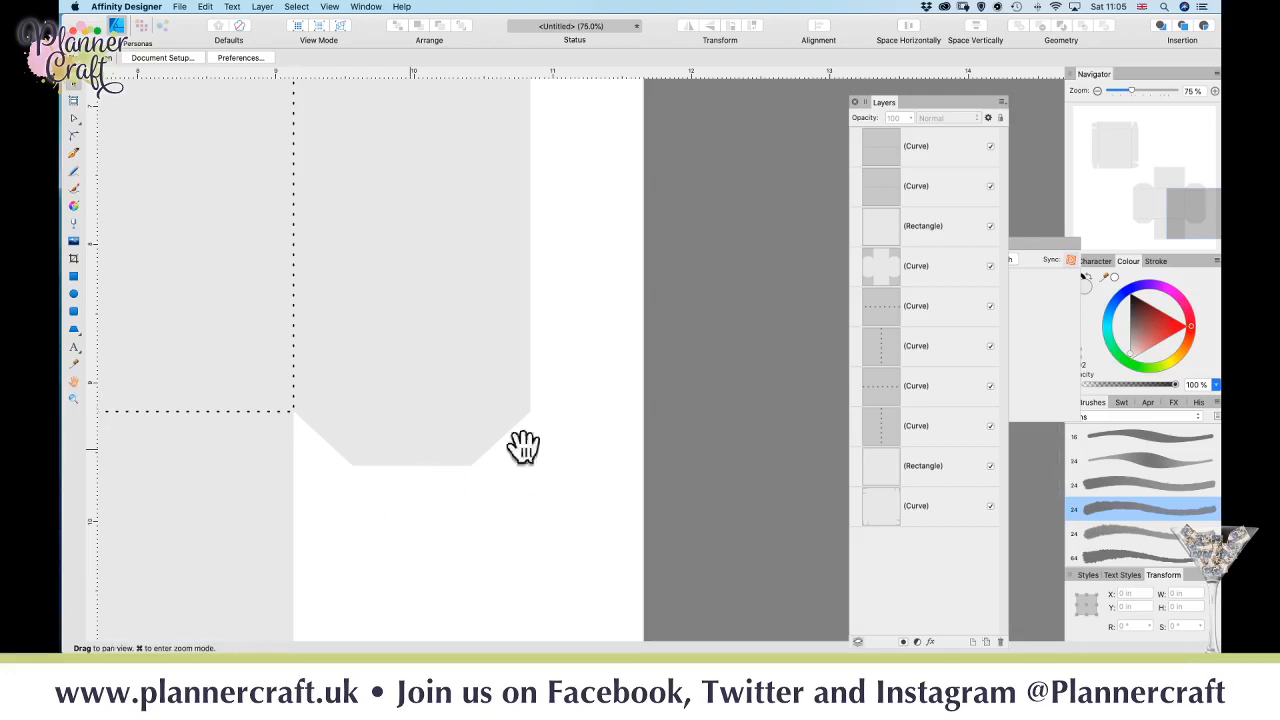
key(p)
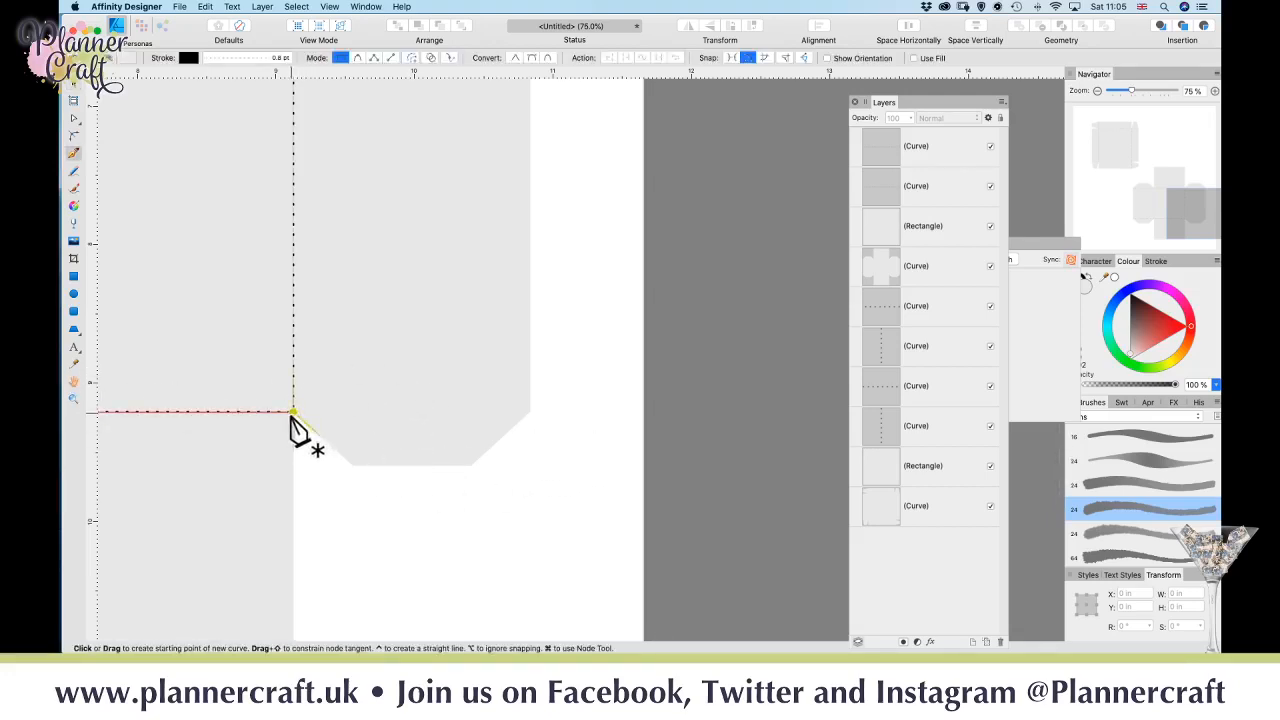
click(293, 410)
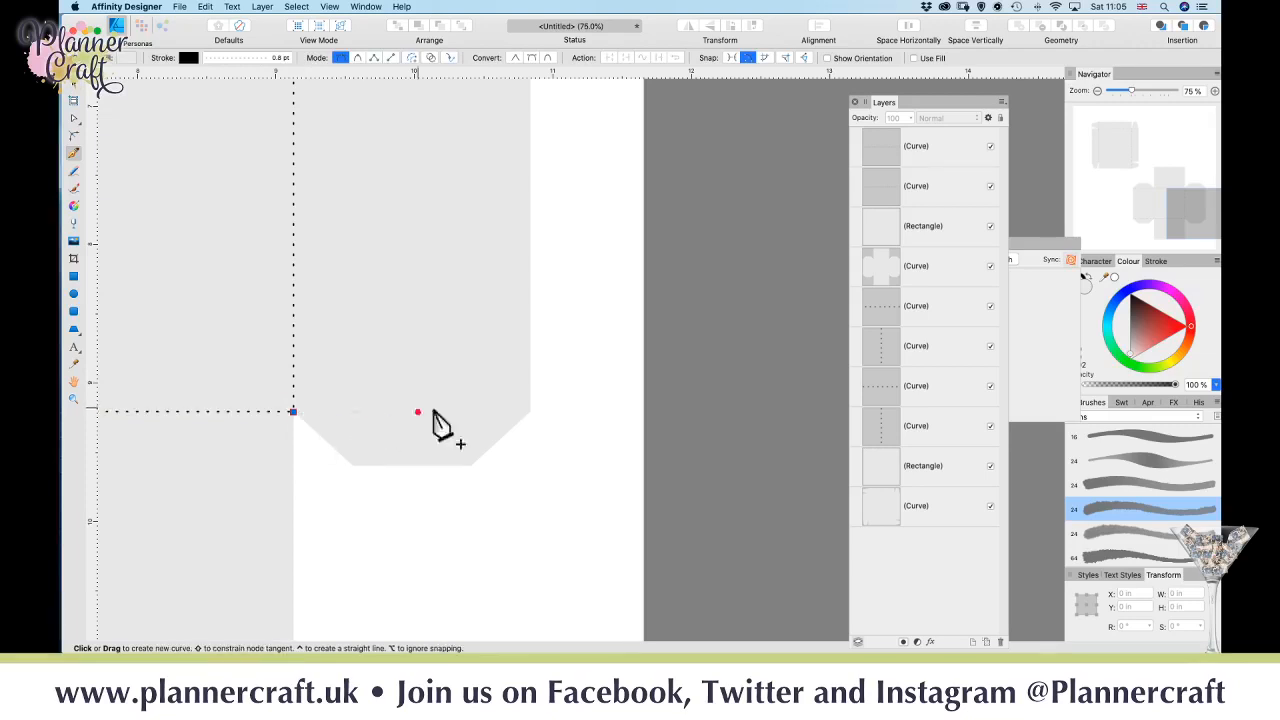
click(530, 411)
key(v)
click(526, 469)
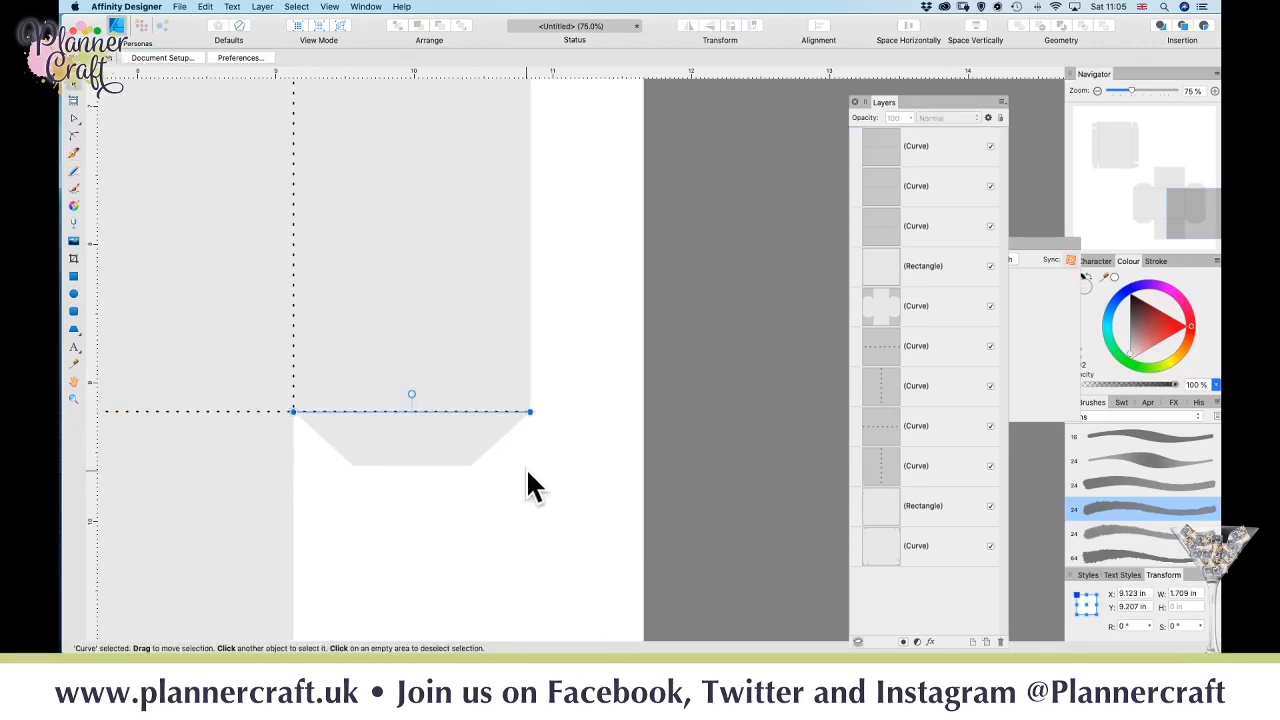
- Draw a dashed fold line about 1.71 in long across the base of the right flap's upper tab
key(space)
drag(466, 245, 475, 598)
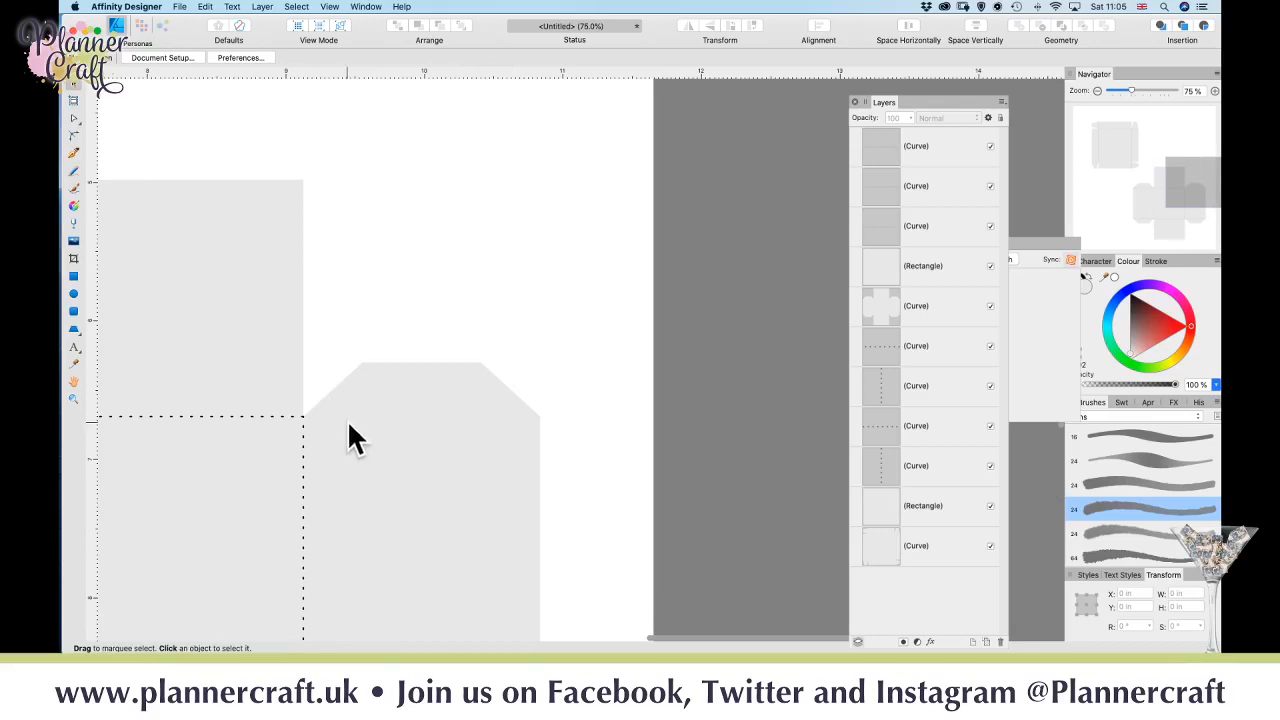
key(p)
click(303, 416)
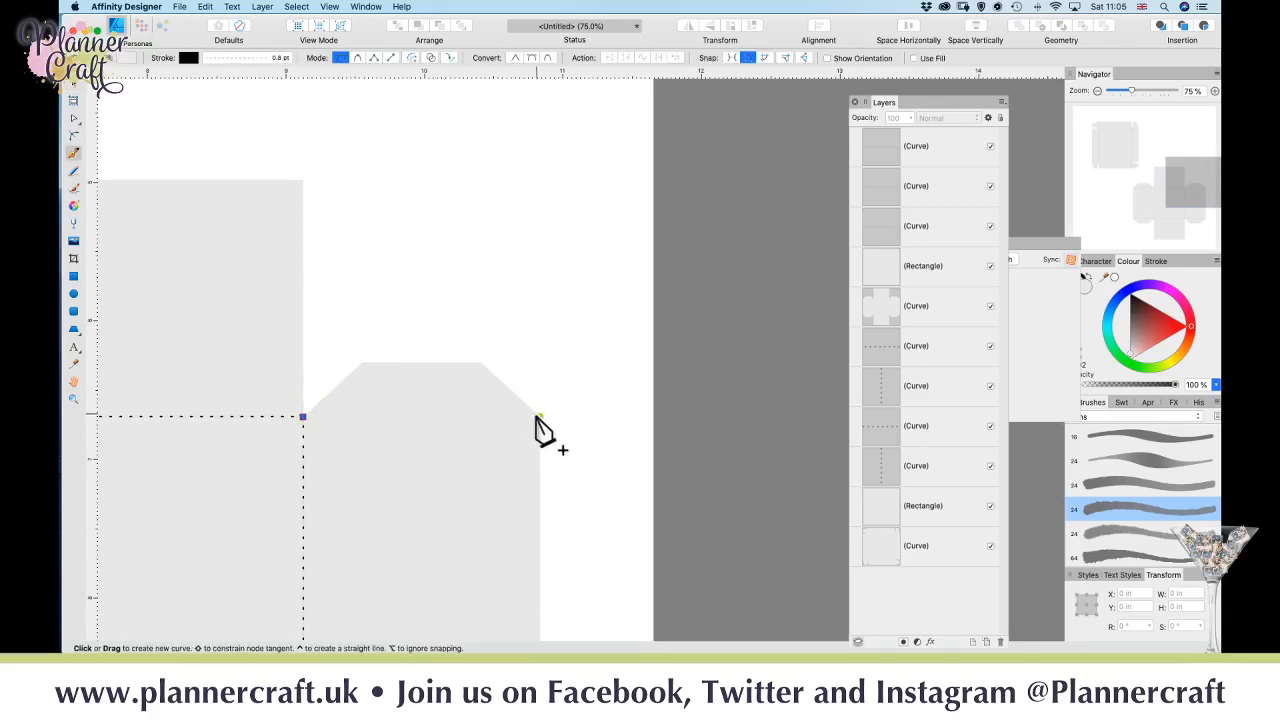
click(540, 418)
key(v)
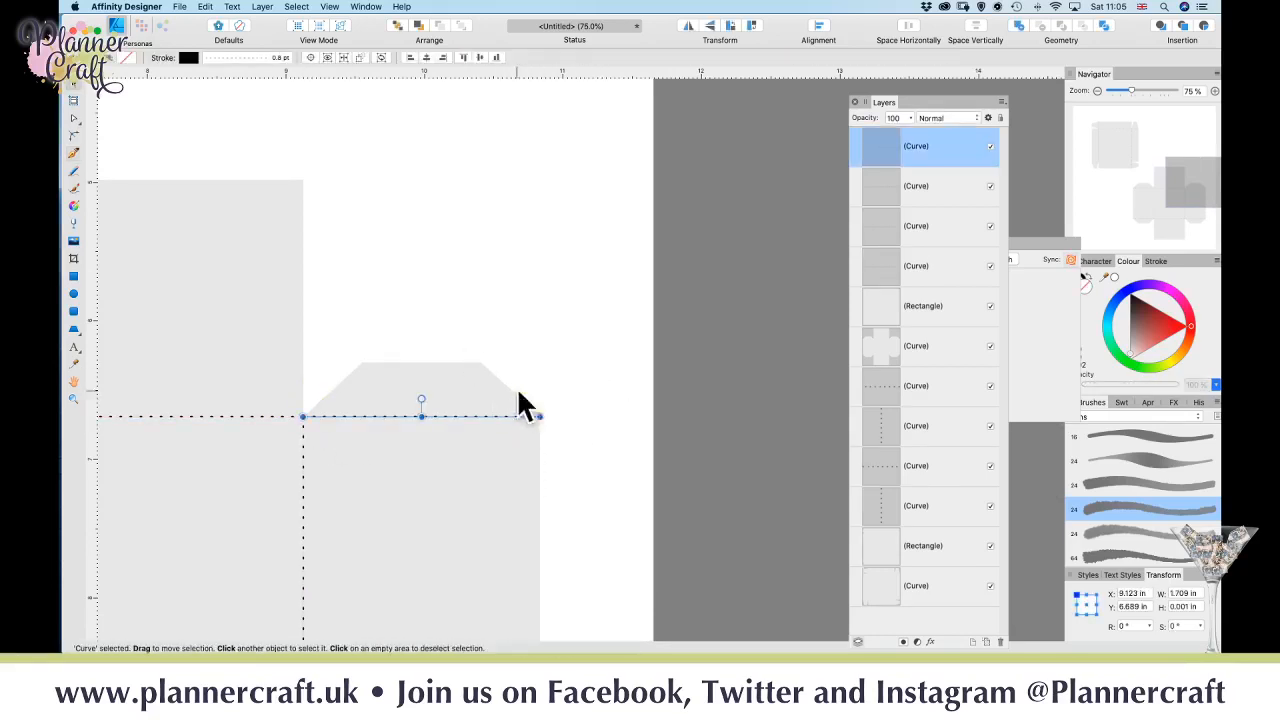
click(563, 350)
key(super+minus)
key(super+minus)
key(super+minus)
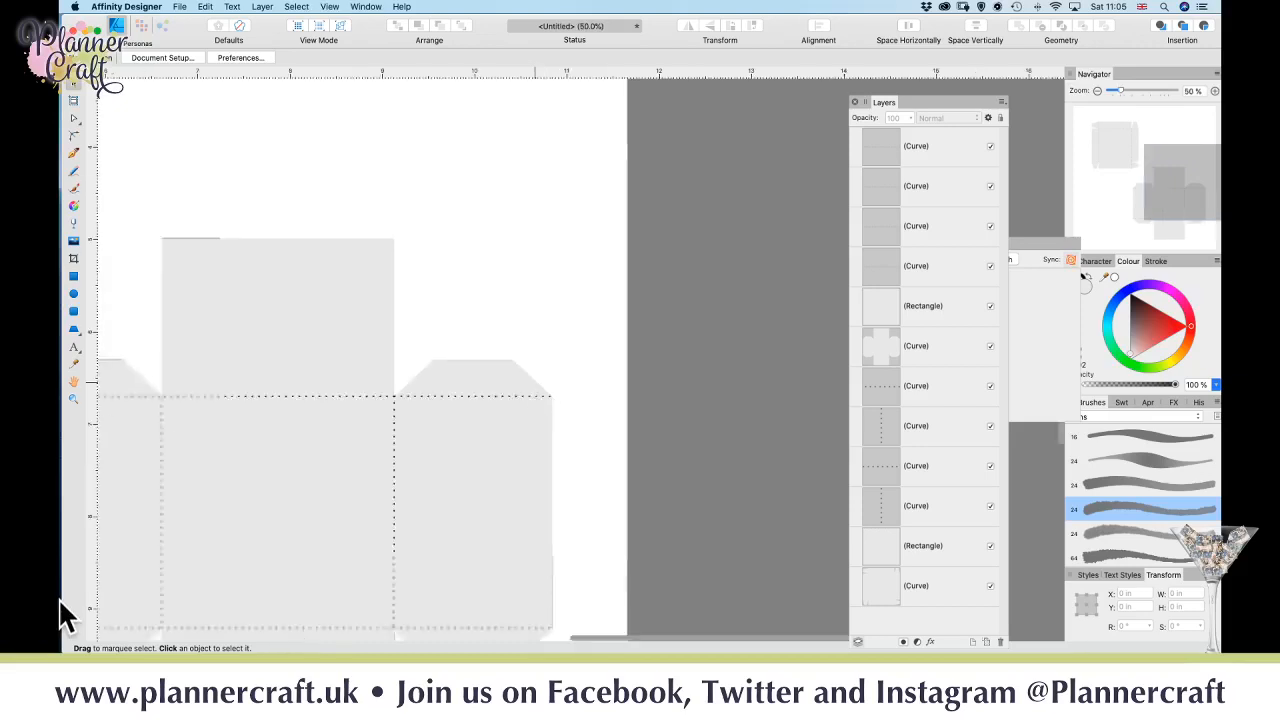
key(space)
drag(358, 465, 446, 395)
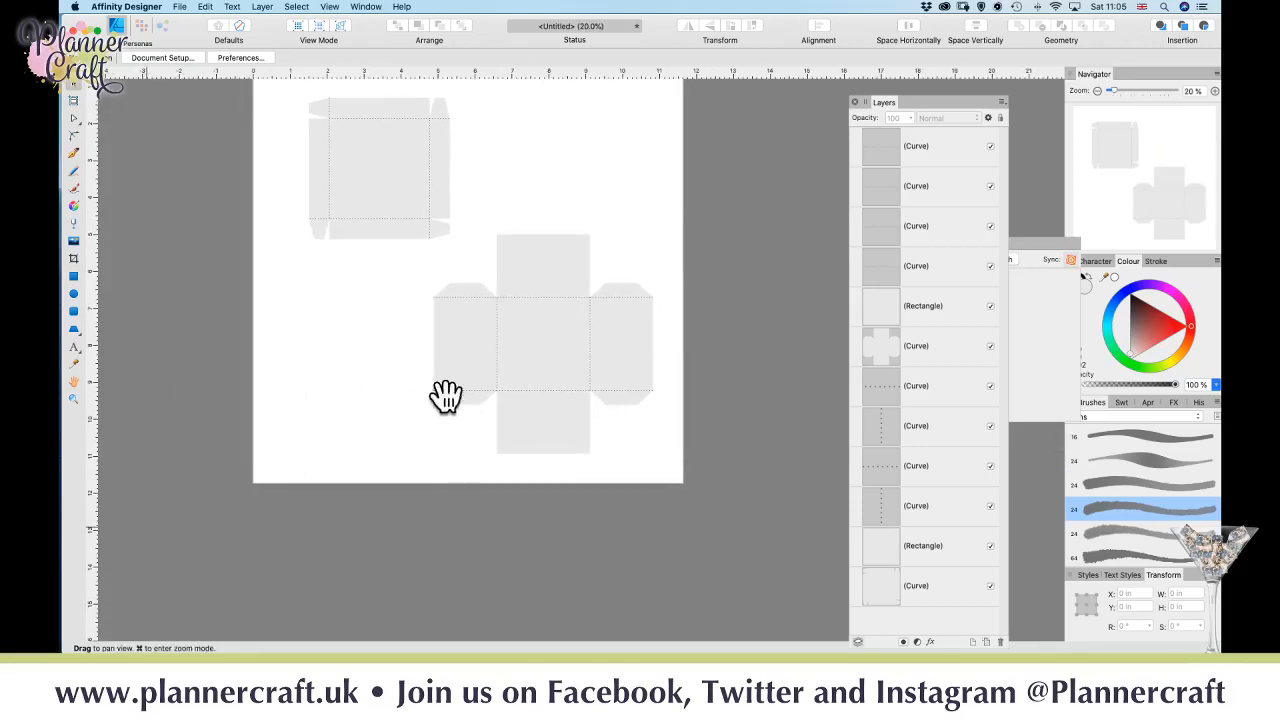
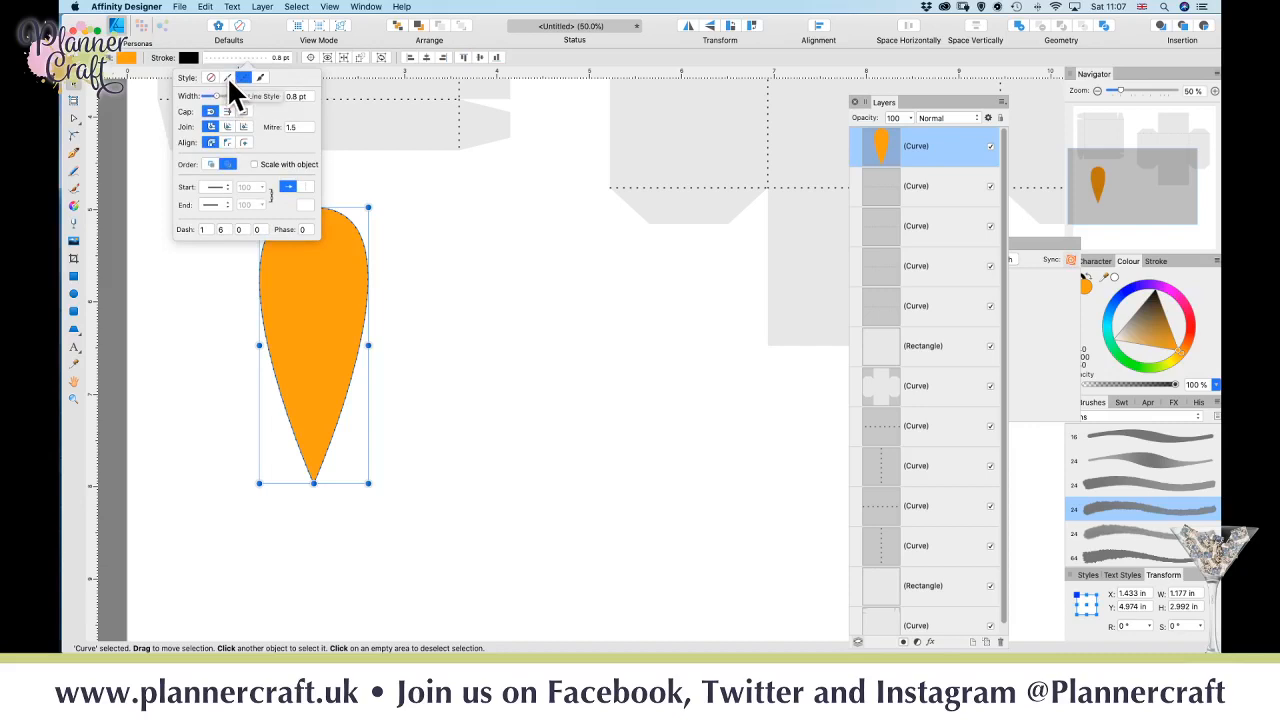
- Give the orange teardrop a solid outline with a width of 6 mm (17 pt)
click(227, 77)
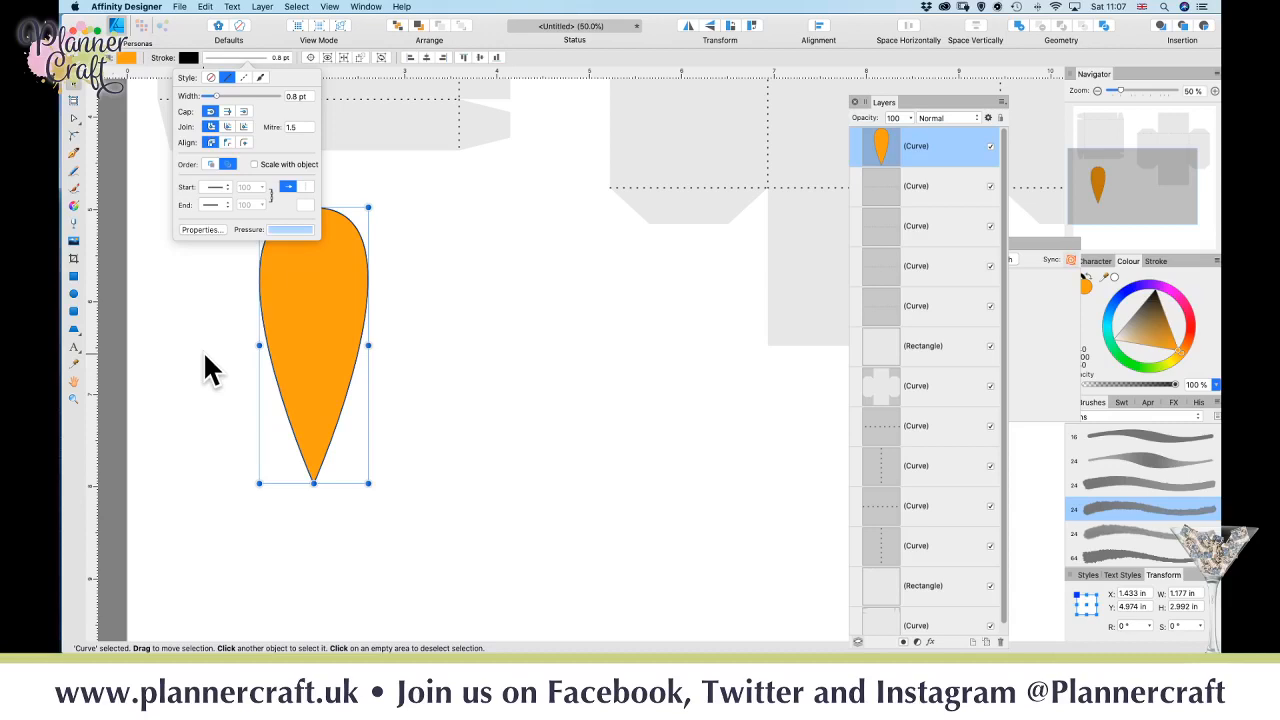
drag(232, 95, 229, 95)
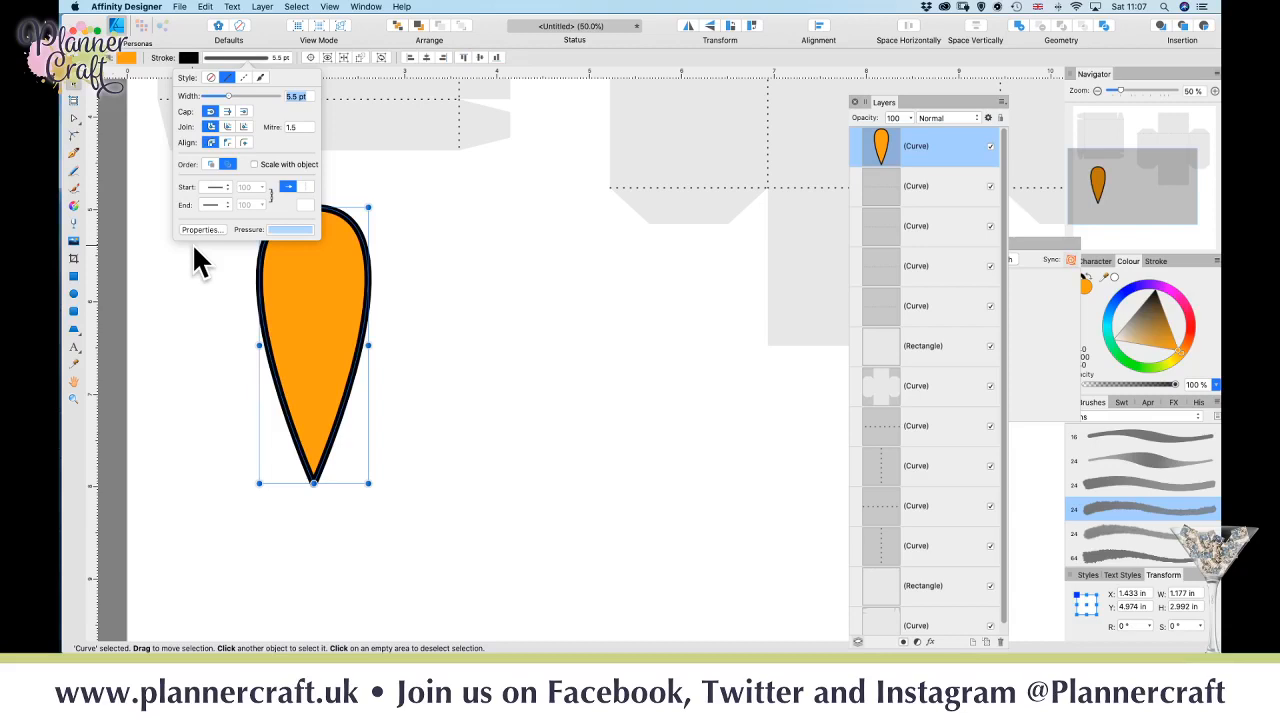
text(6mm)
key(Return)
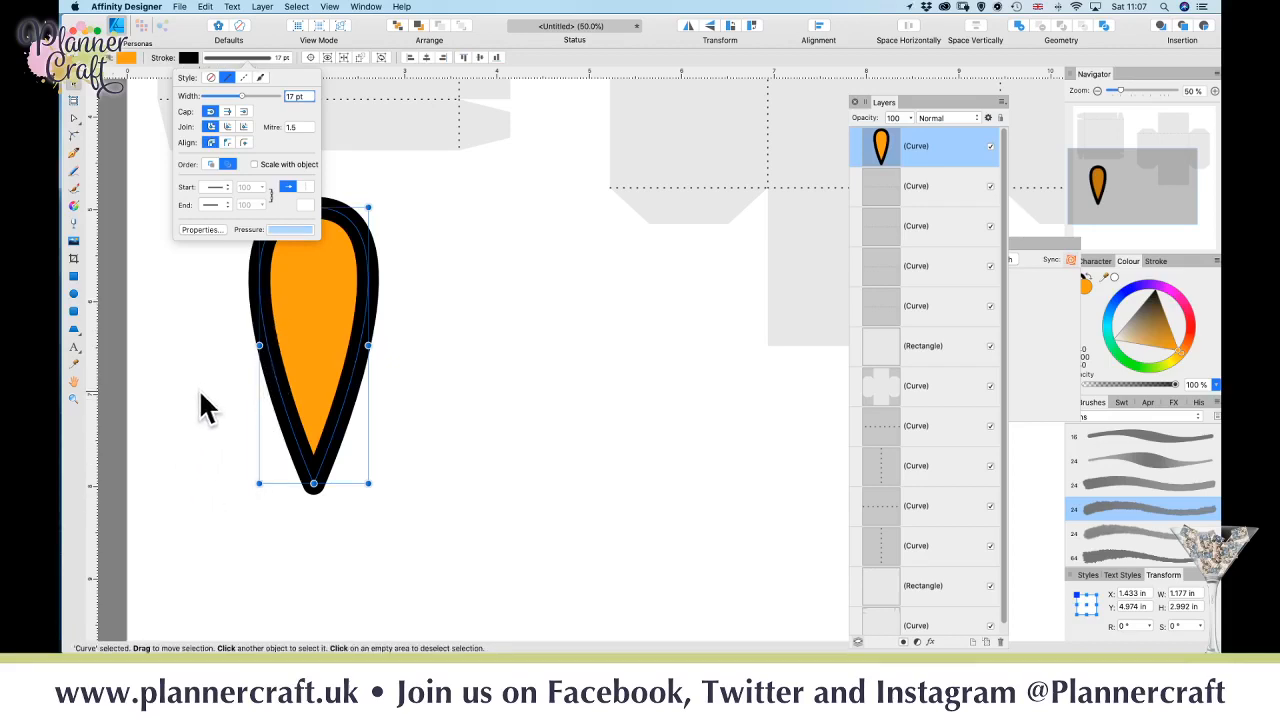
click(462, 295)
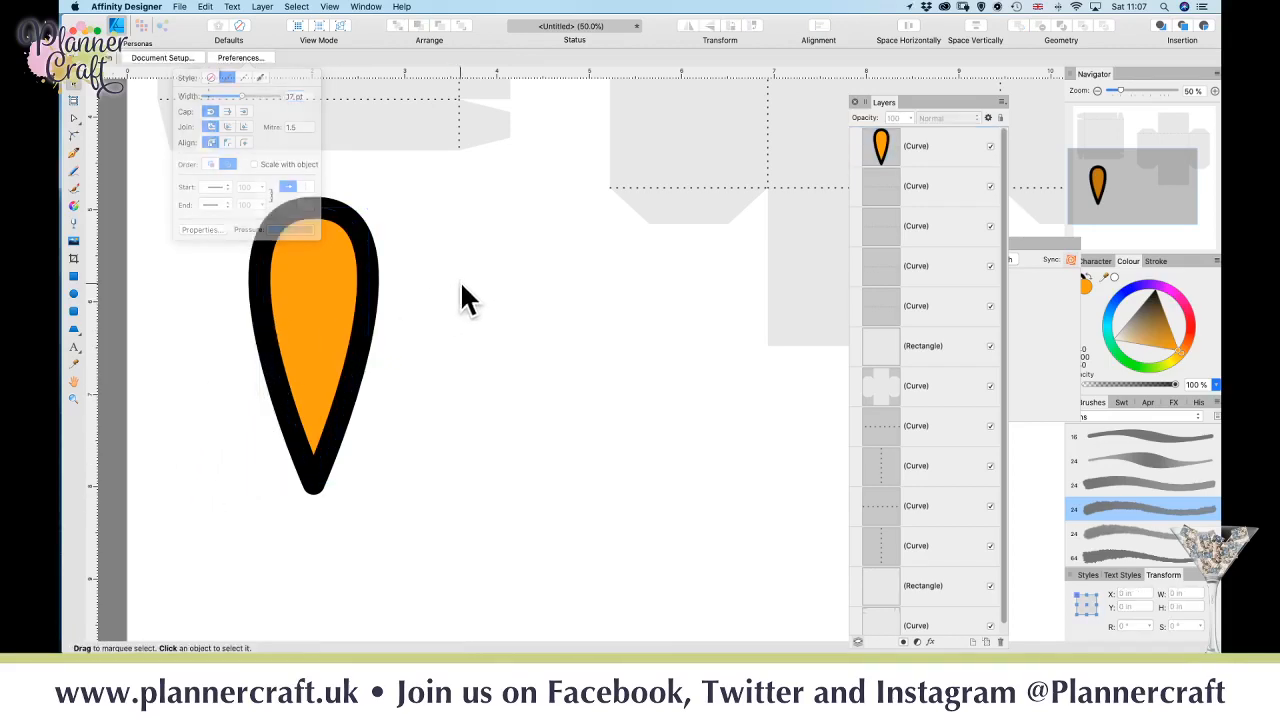
- Expand the teardrop's stroke into its own shape and move that outline about 2.5 in to the right of the orange teardrop
click(360, 362)
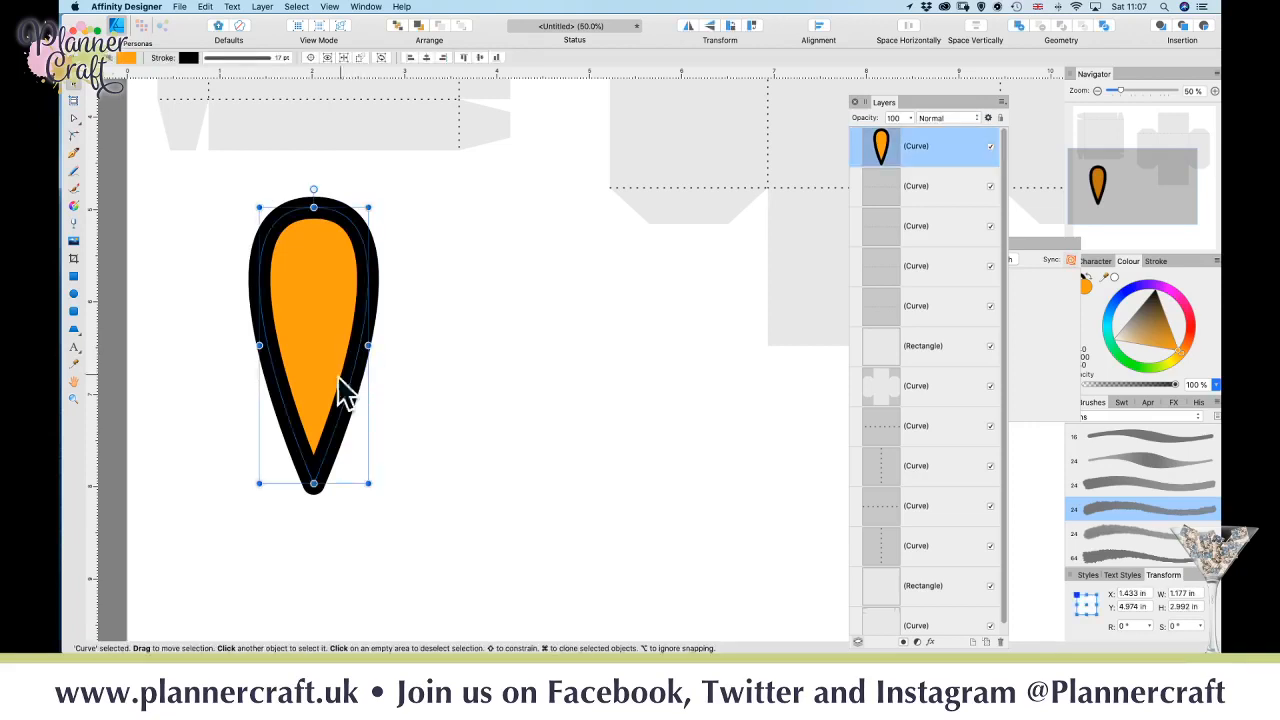
click(265, 7)
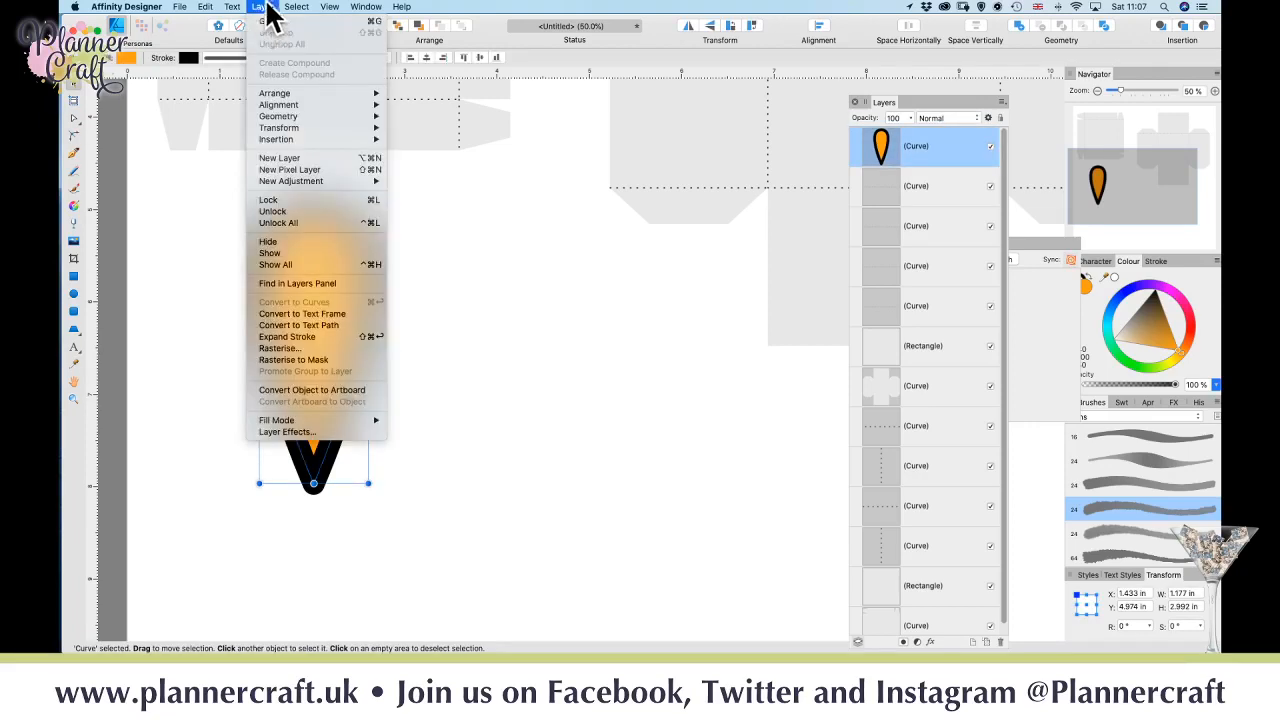
click(329, 336)
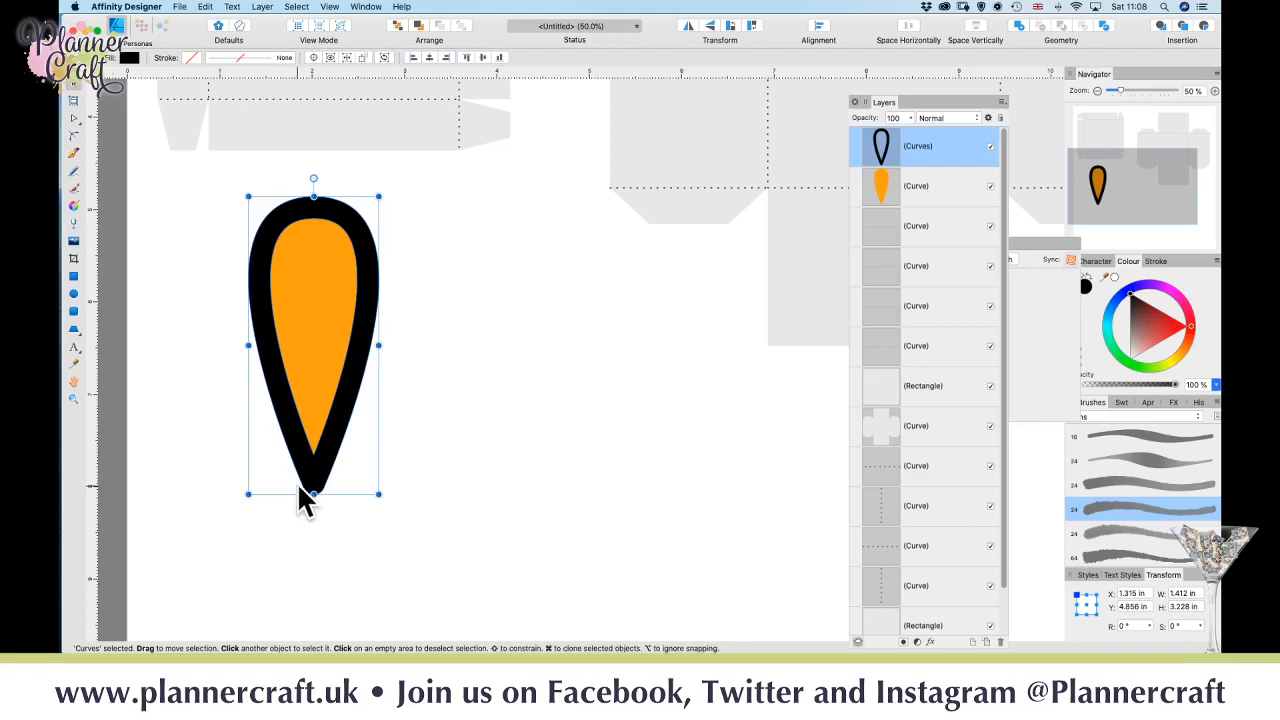
drag(320, 478, 548, 463)
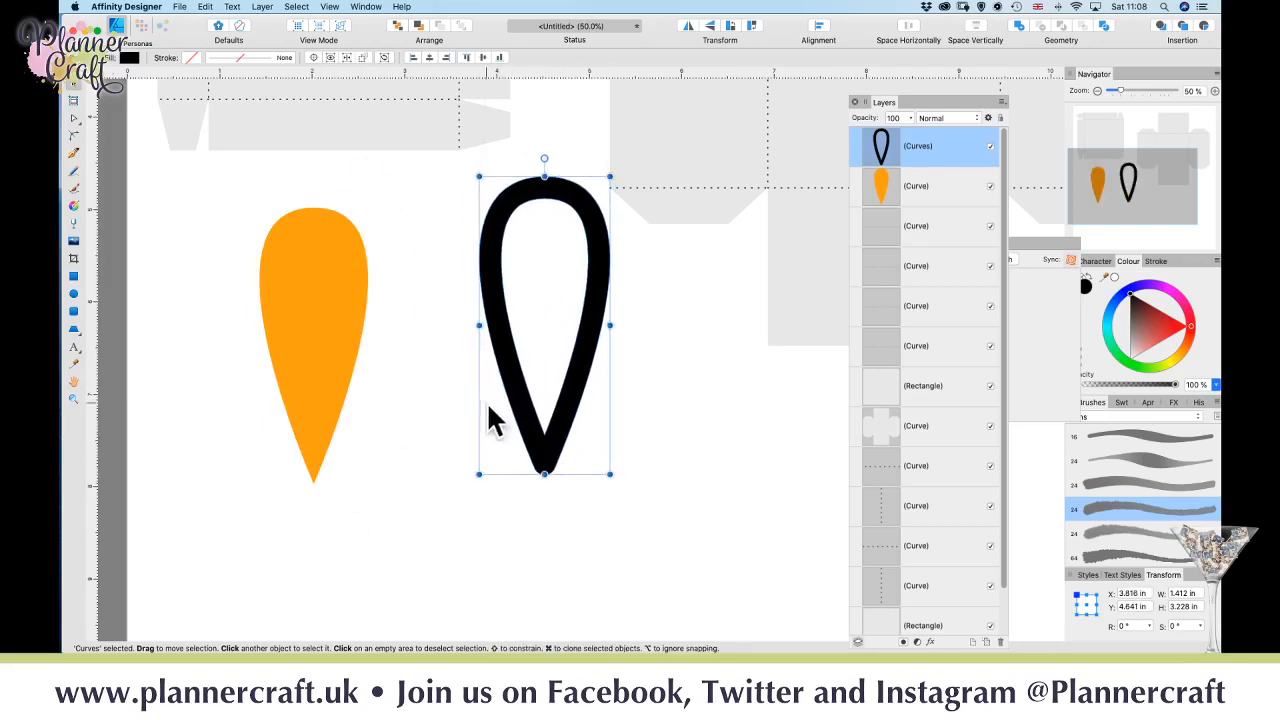
- Undo the black outline's move and delete its outer contour nodes, keeping only the inner teardrop
key(super+z)
key(super+z)
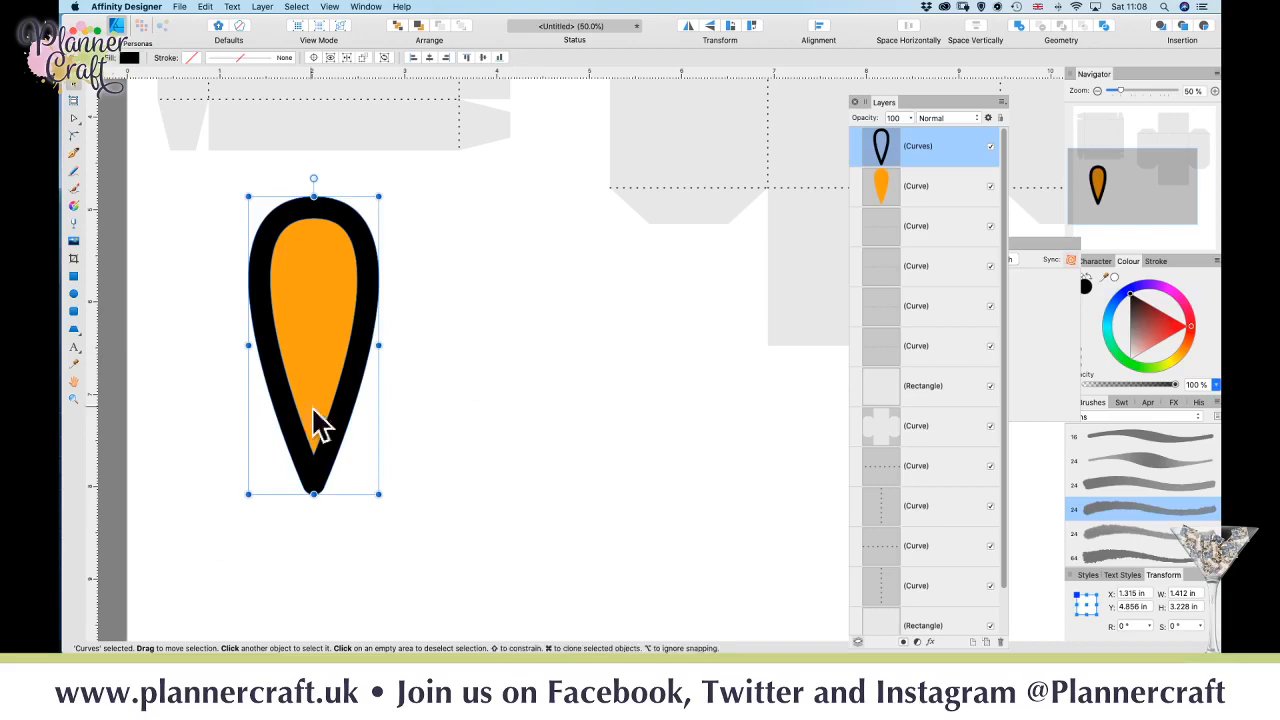
key(a)
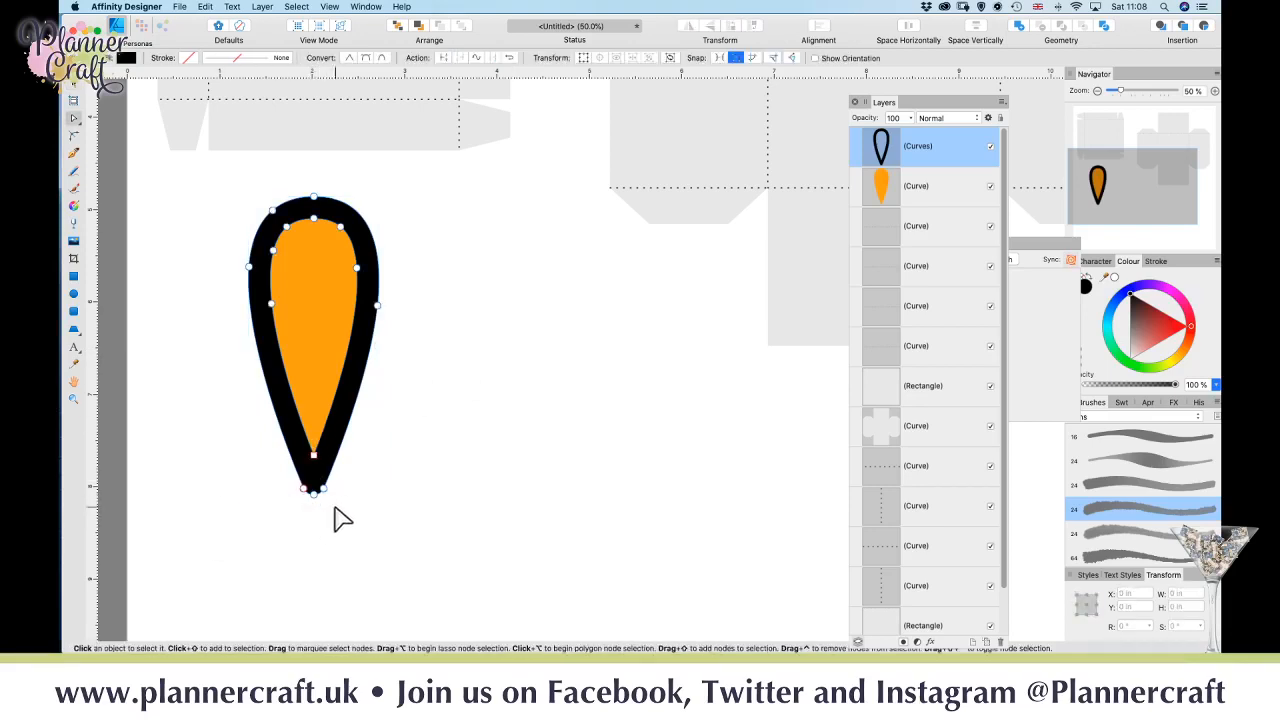
drag(391, 543, 258, 470)
key(Delete)
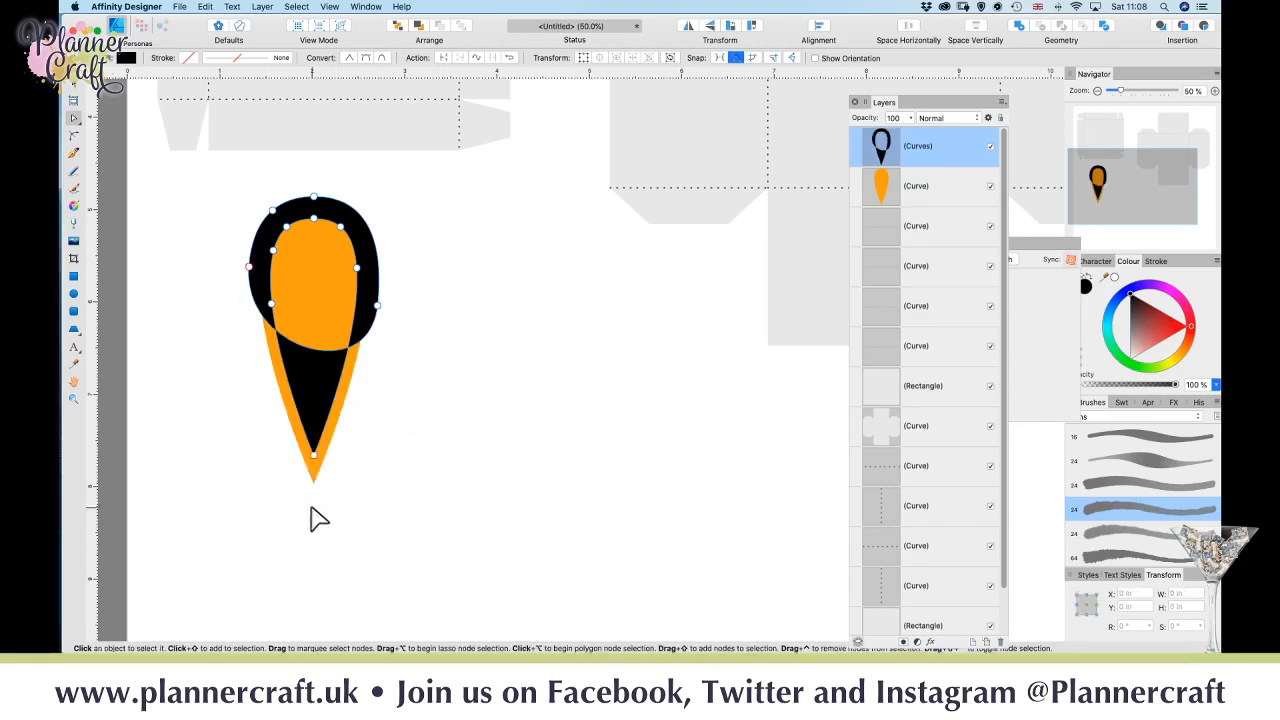
drag(450, 212, 360, 366)
key(Delete)
drag(236, 178, 362, 220)
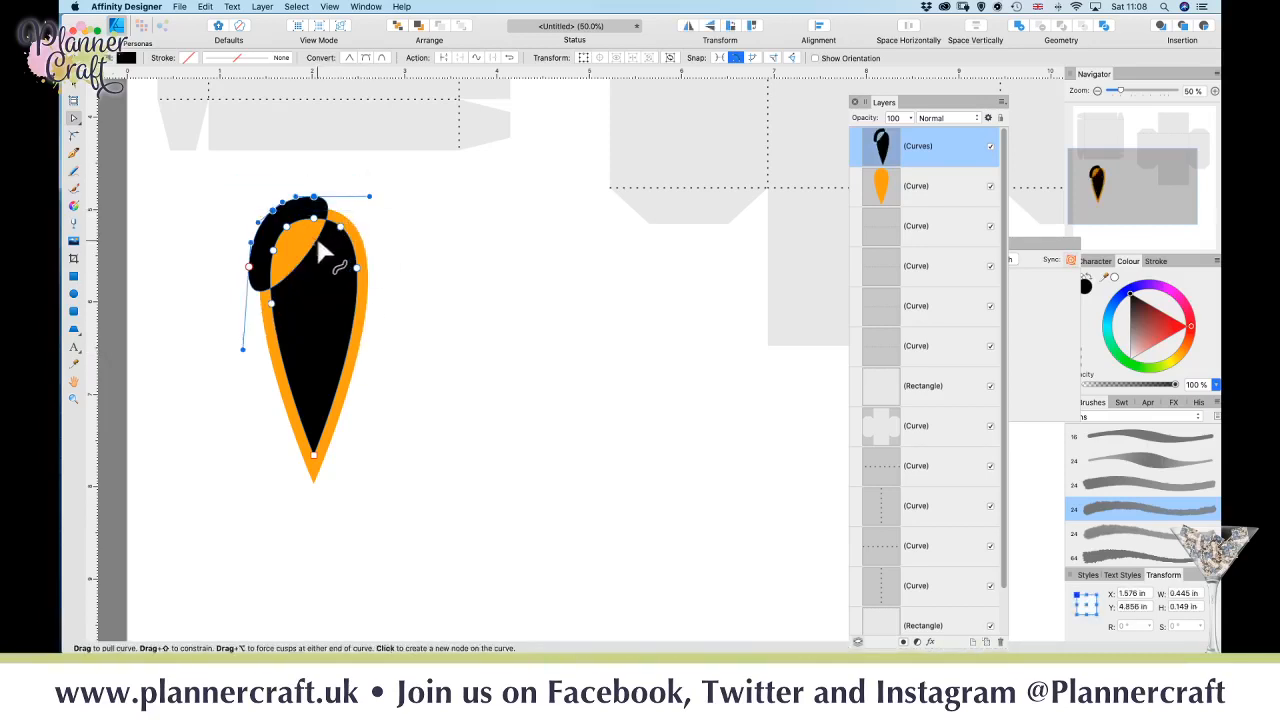
key(Delete)
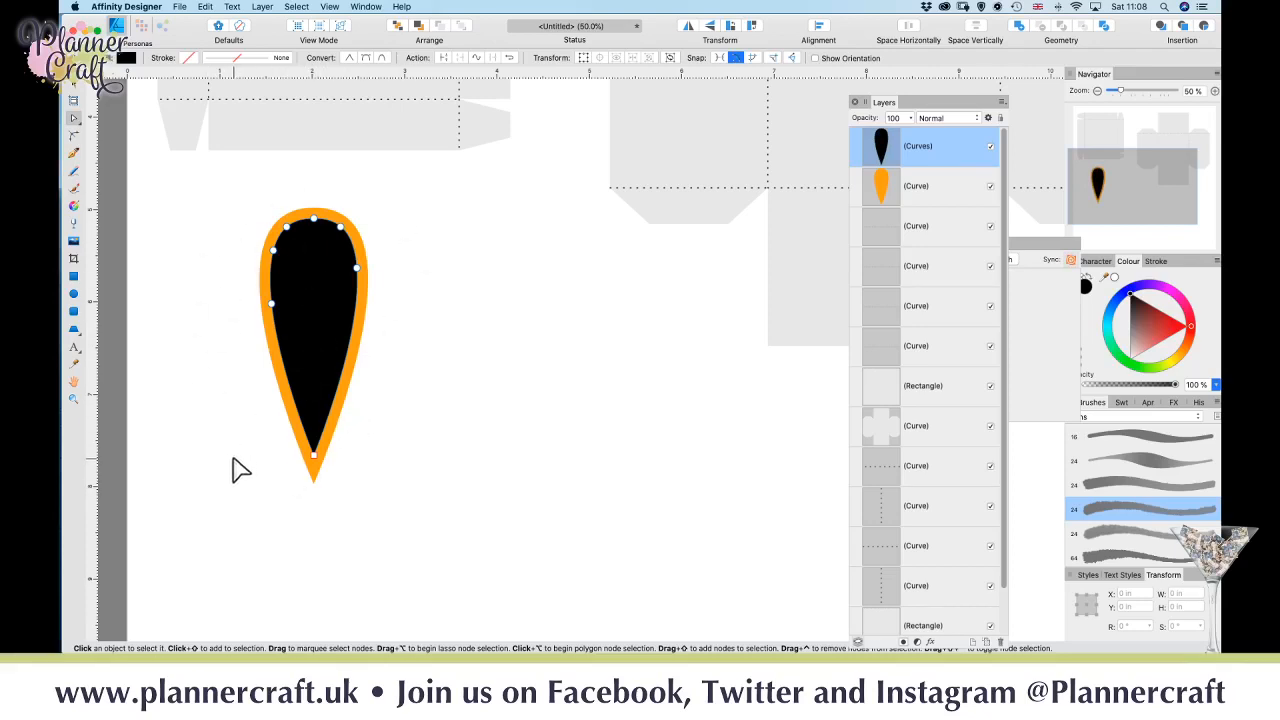
click(74, 84)
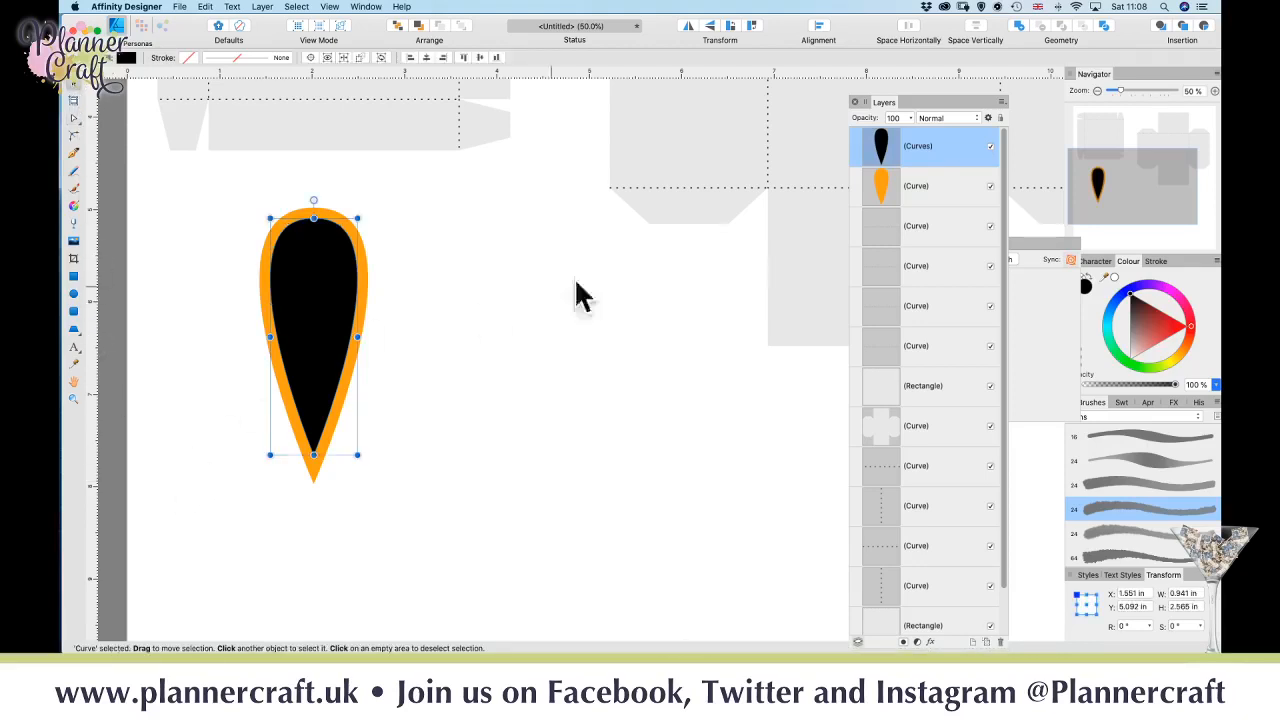
- Subtract the black inner teardrop from the orange one and move the resulting ring down about 0.35 in
shift+click(951, 200)
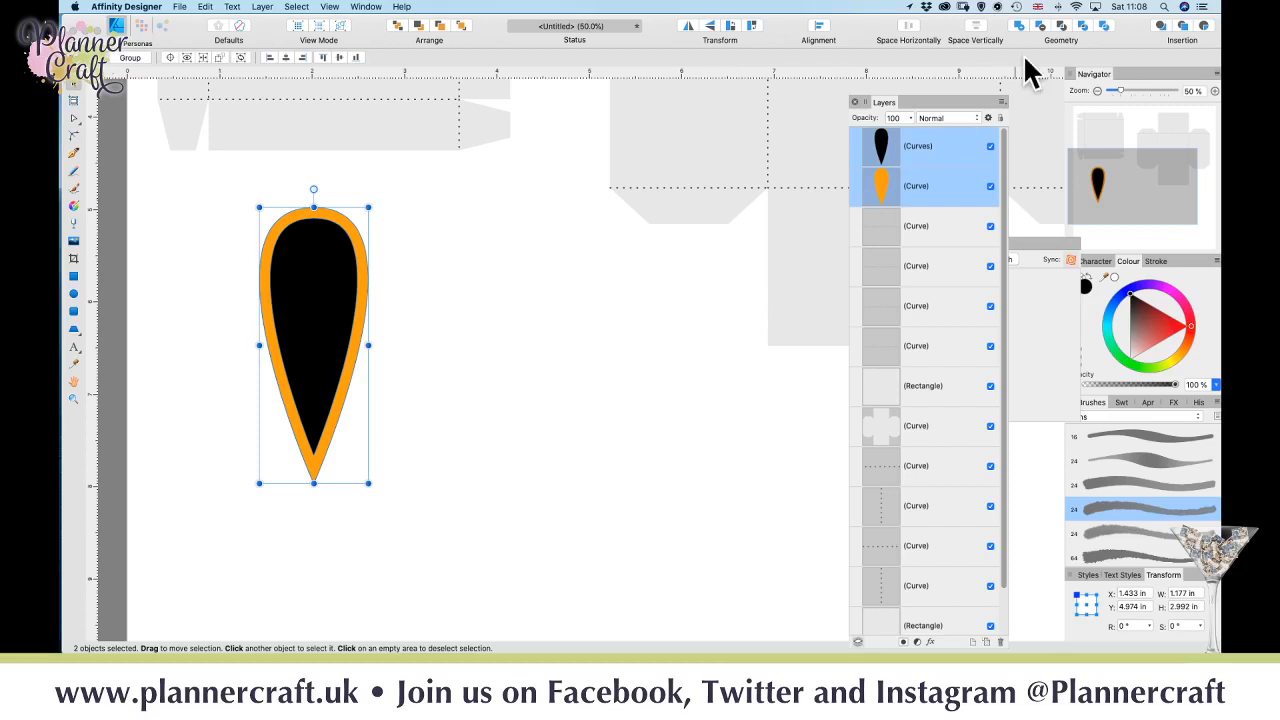
click(1041, 27)
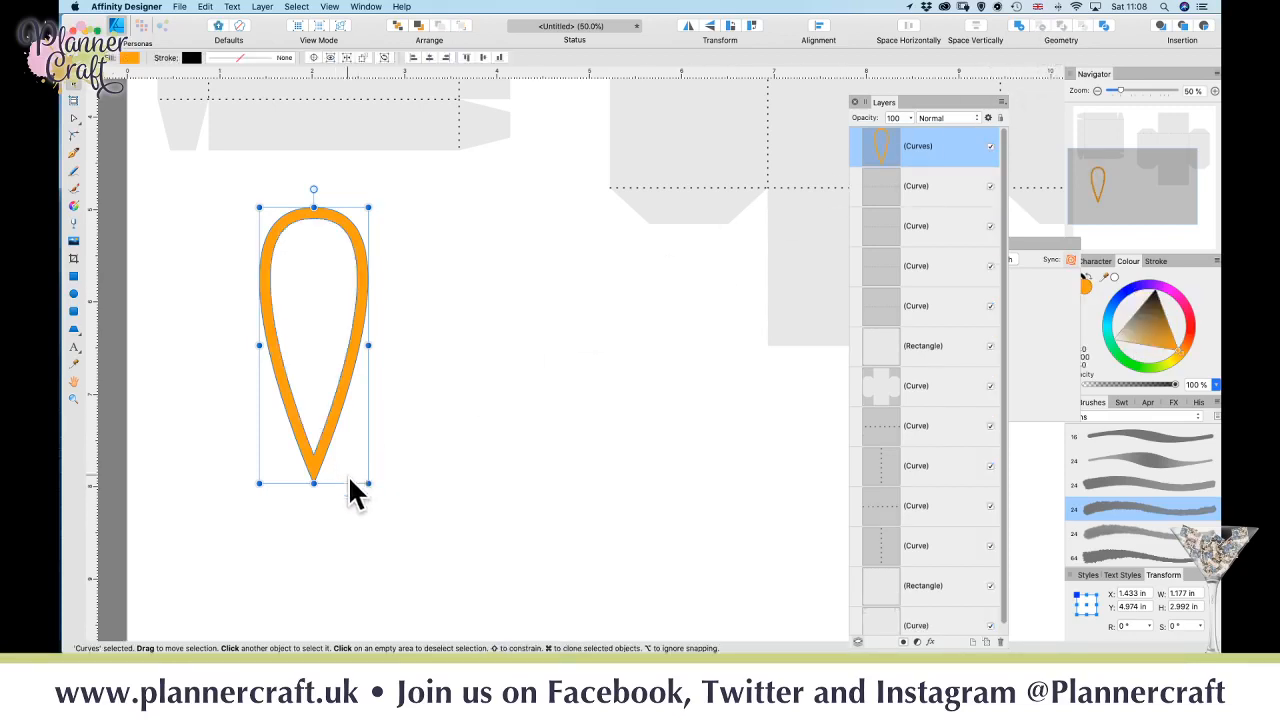
drag(322, 455, 319, 512)
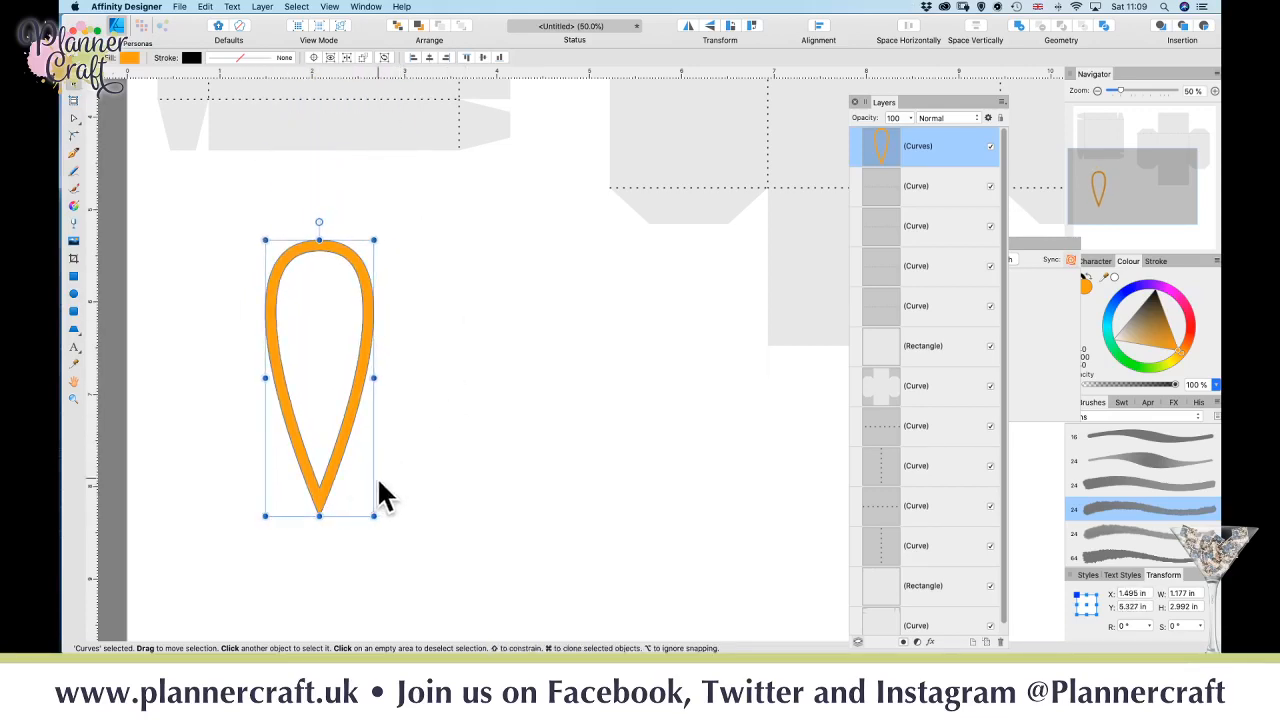
- Round the inner and outer tip nodes of the orange ring to a radius of about 0.078 in and convert it to curves
click(73, 118)
drag(348, 549, 297, 451)
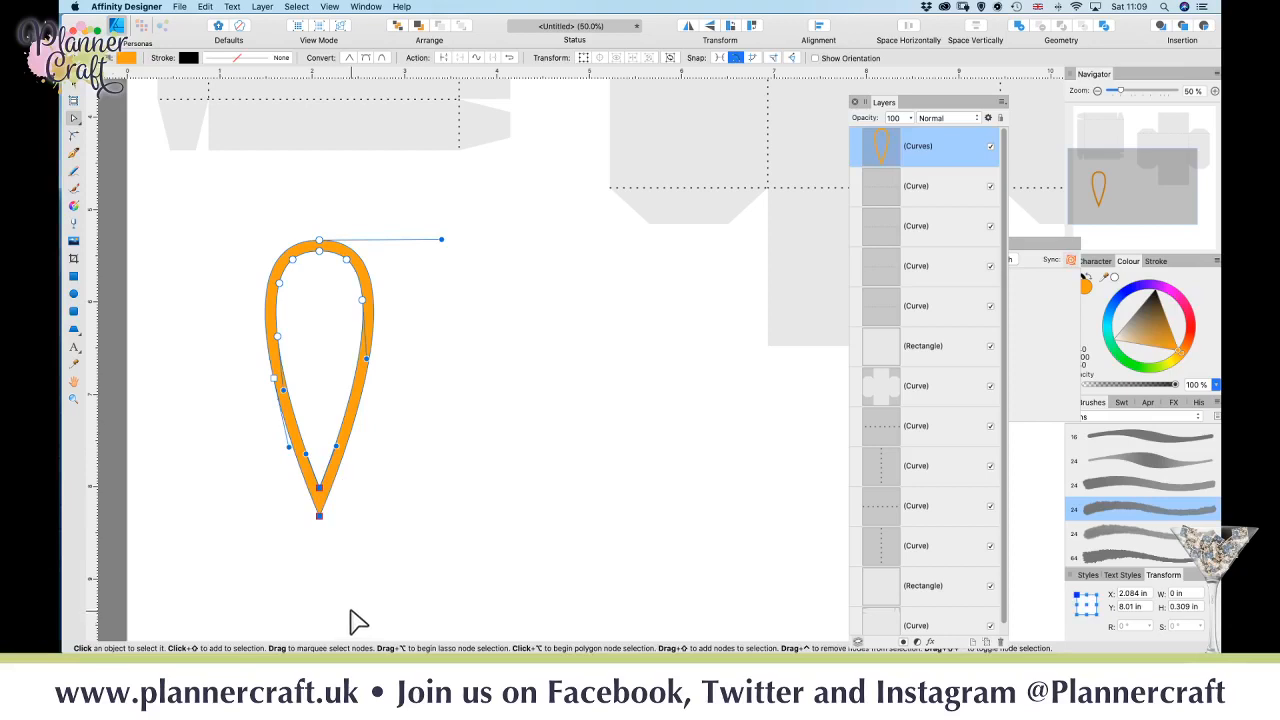
click(73, 135)
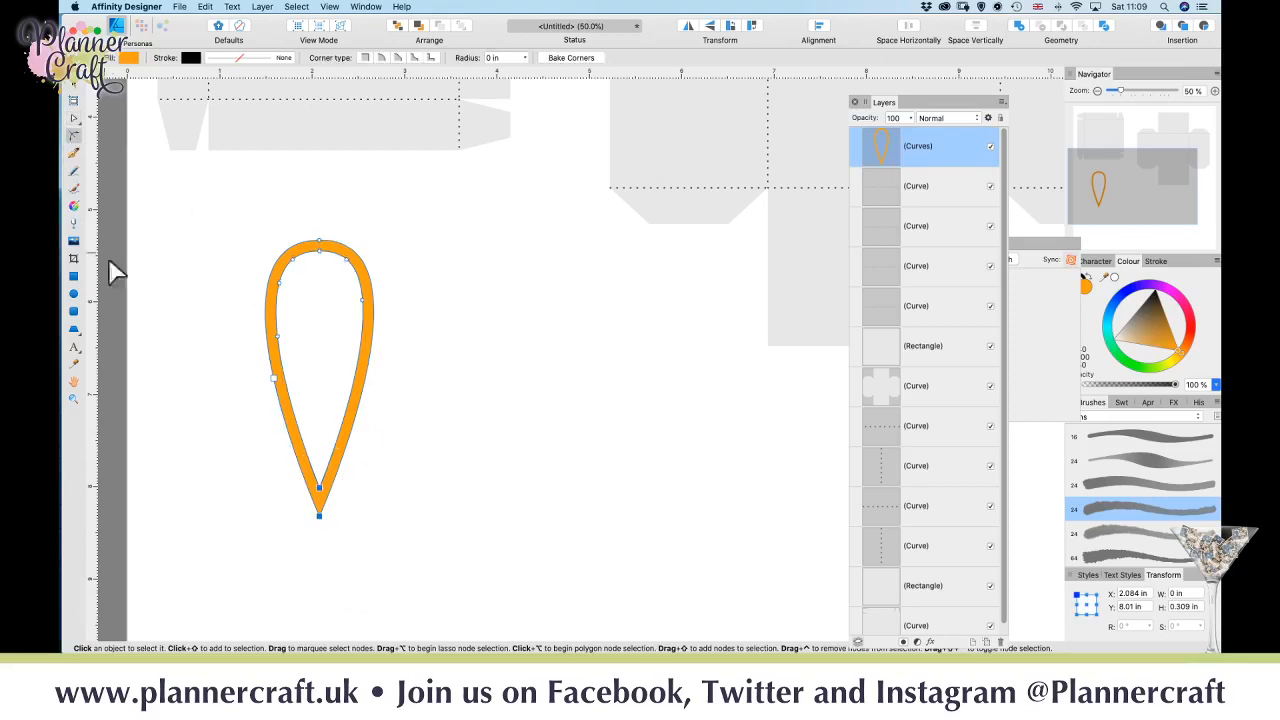
drag(318, 487, 320, 473)
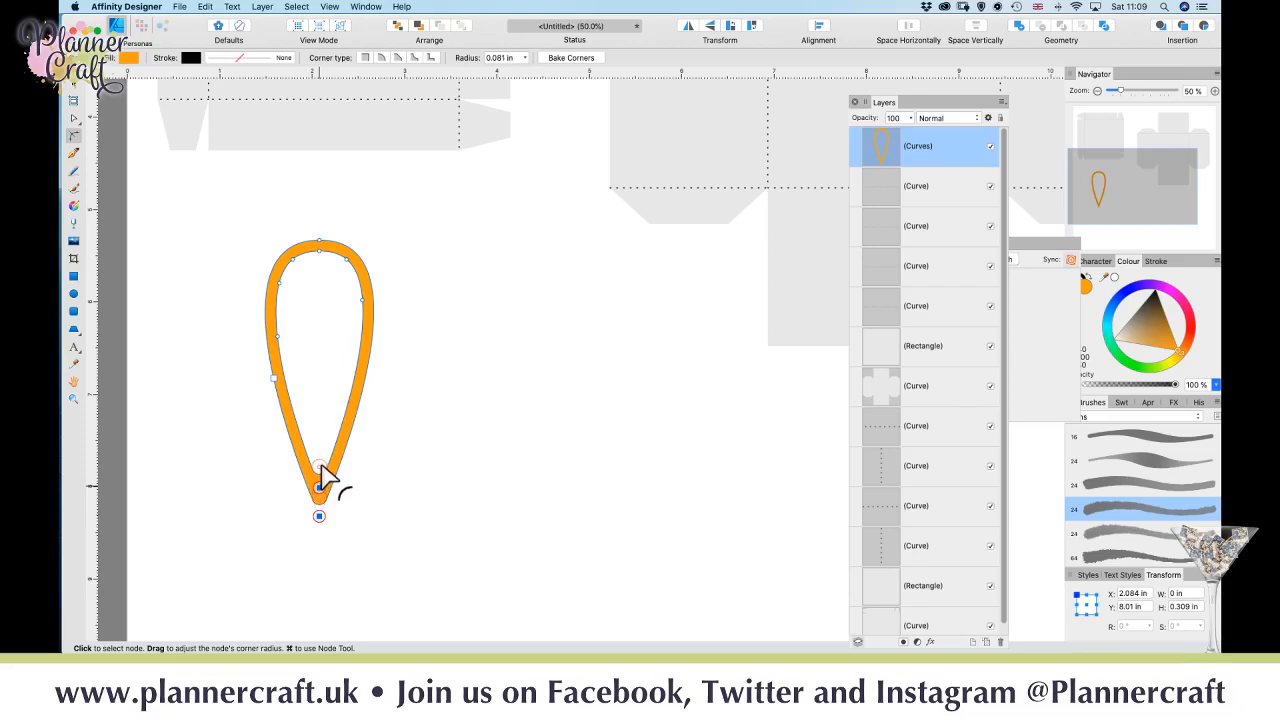
drag(322, 474, 329, 480)
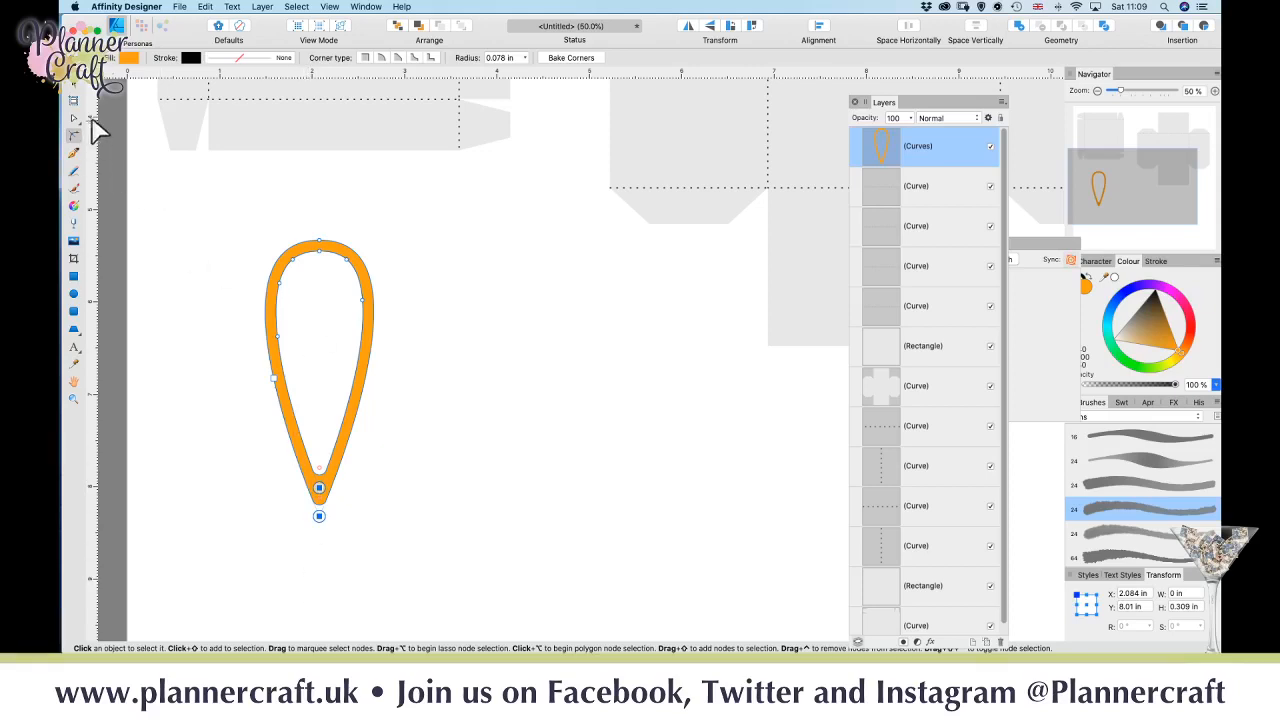
click(264, 8)
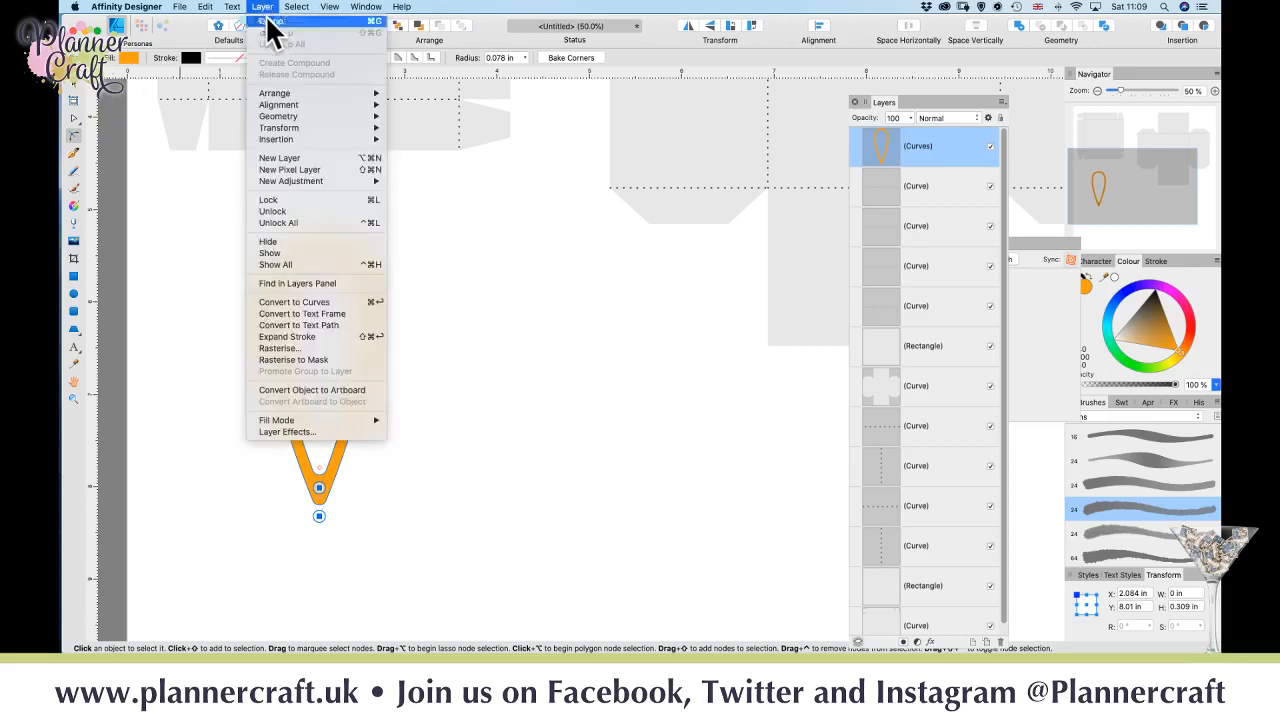
click(277, 302)
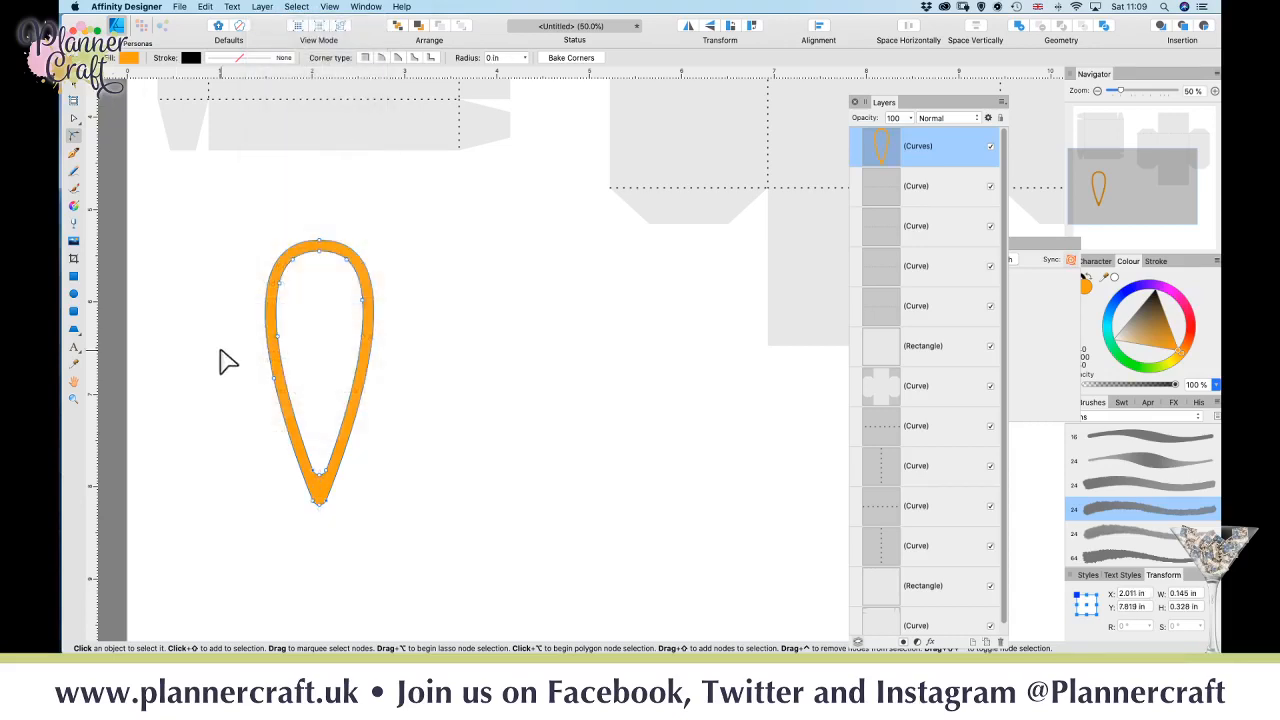
click(75, 100)
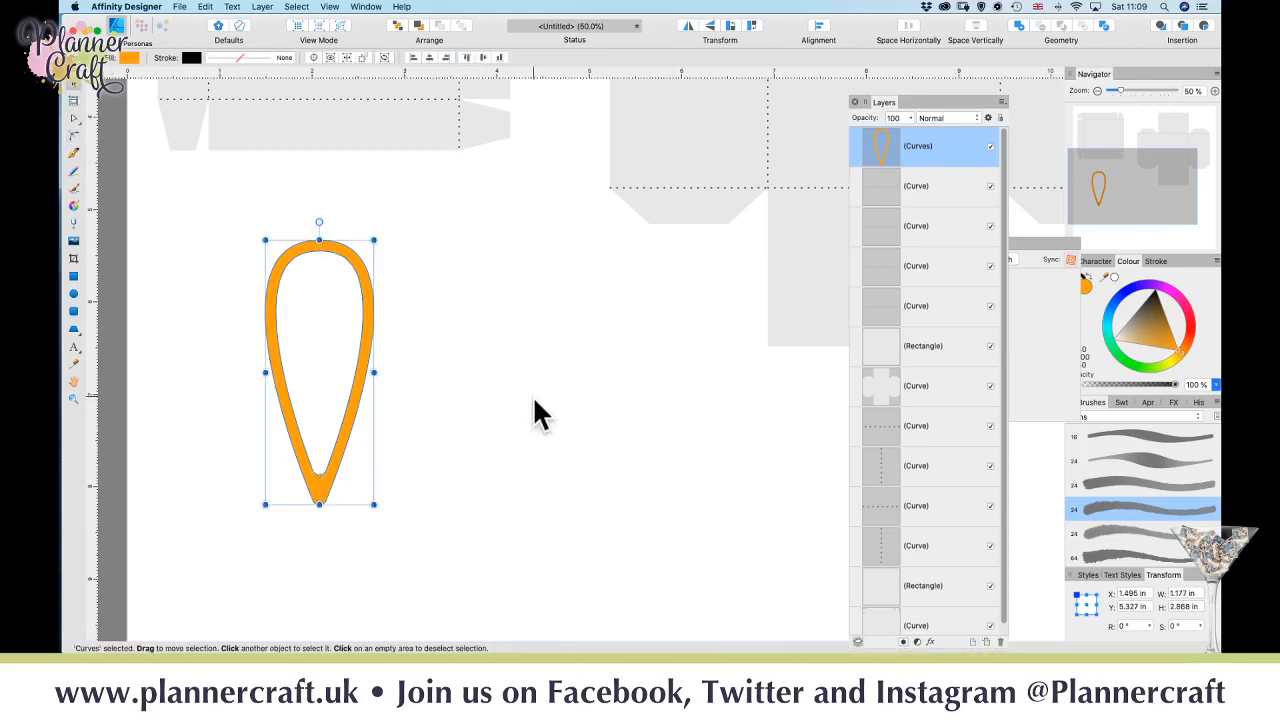
- Create a symbol from the orange teardrop ring
key(super+minus)
key(super+minus)
key(super+minus)
drag(514, 360, 387, 395)
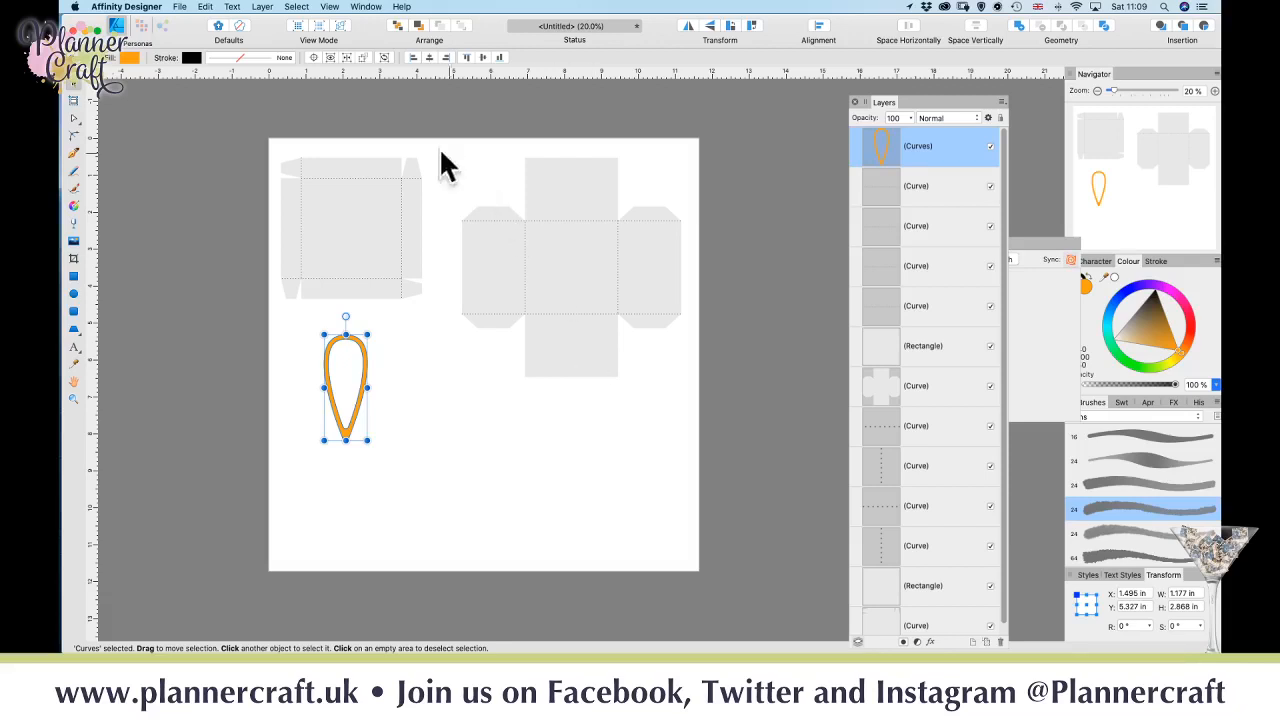
drag(1023, 242, 503, 396)
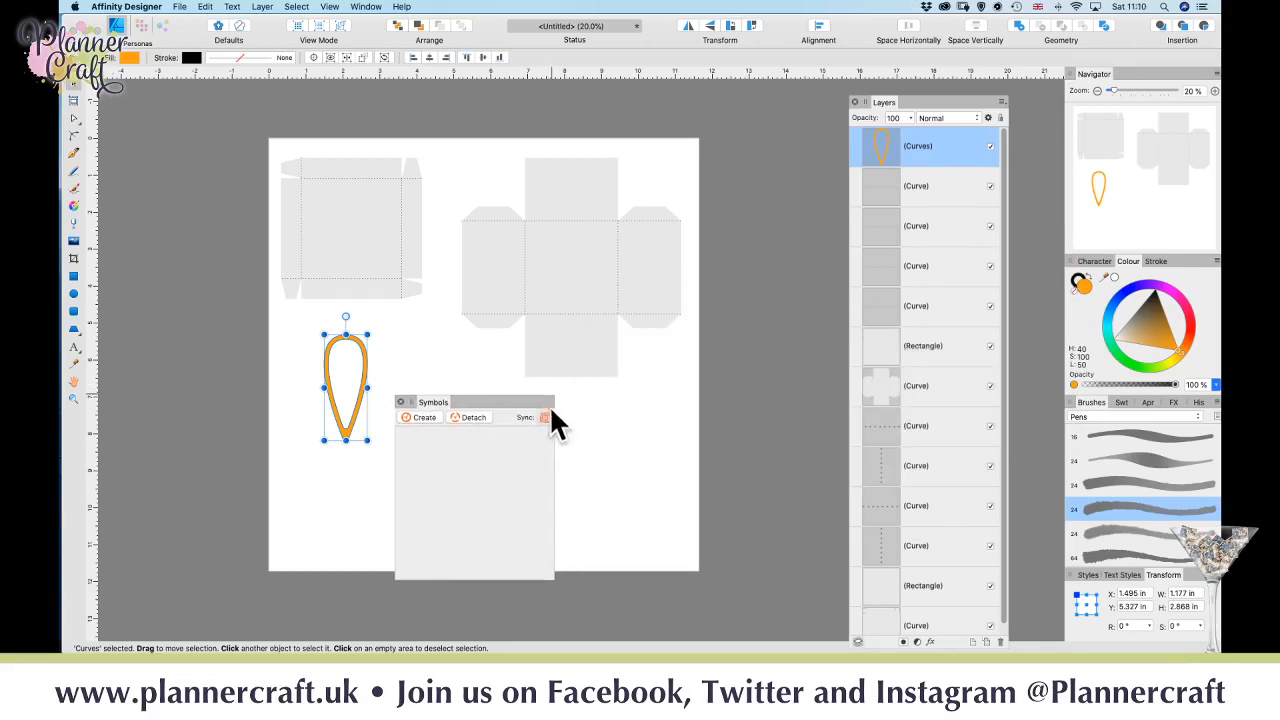
click(331, 7)
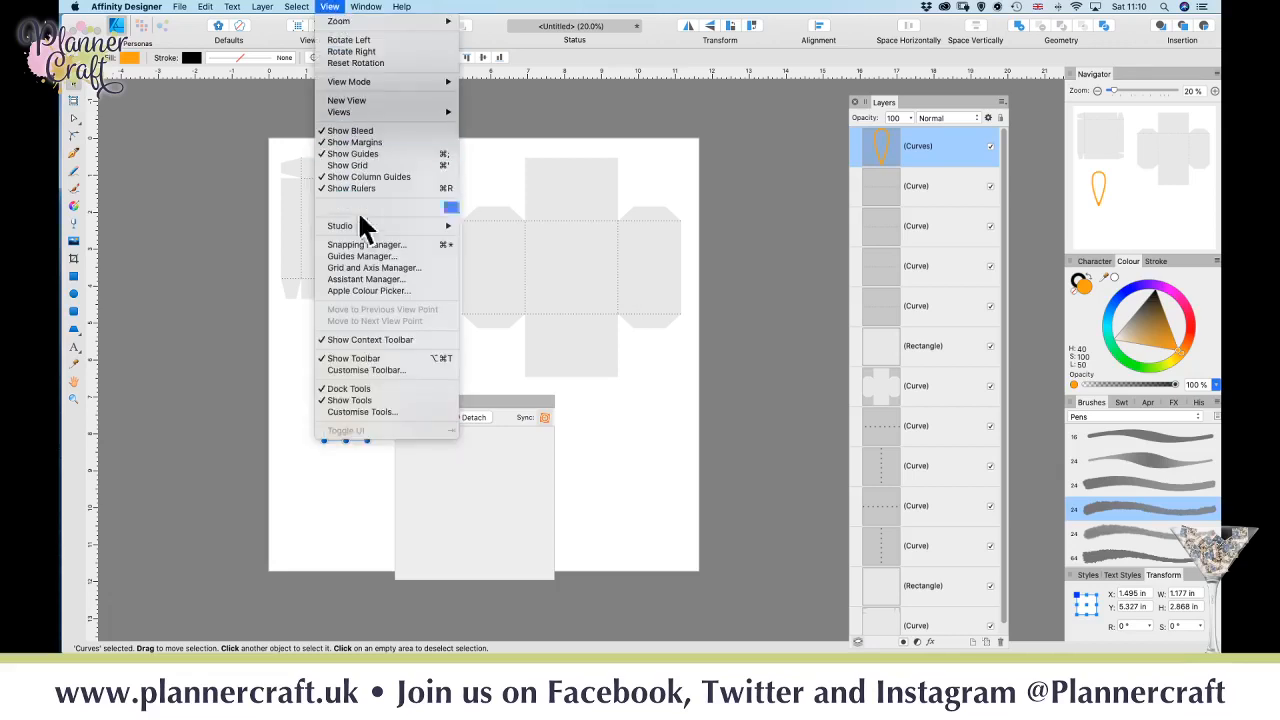
mouse_move(380, 222)
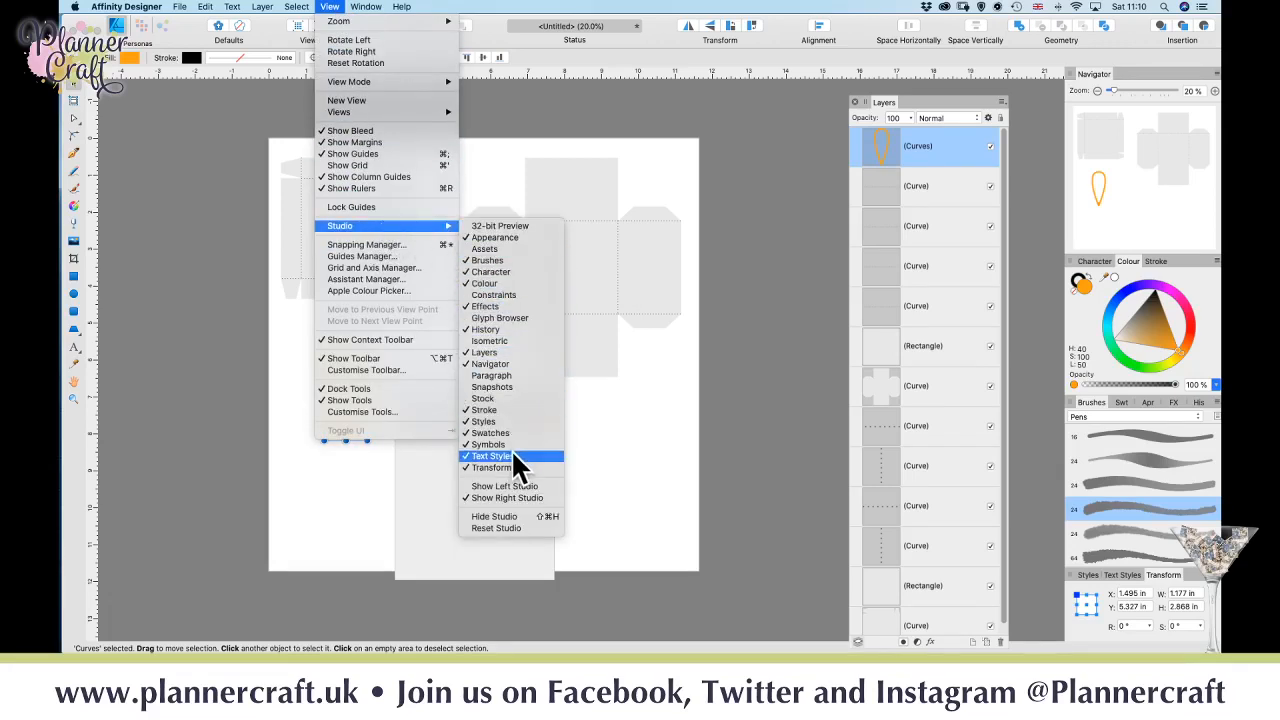
click(329, 8)
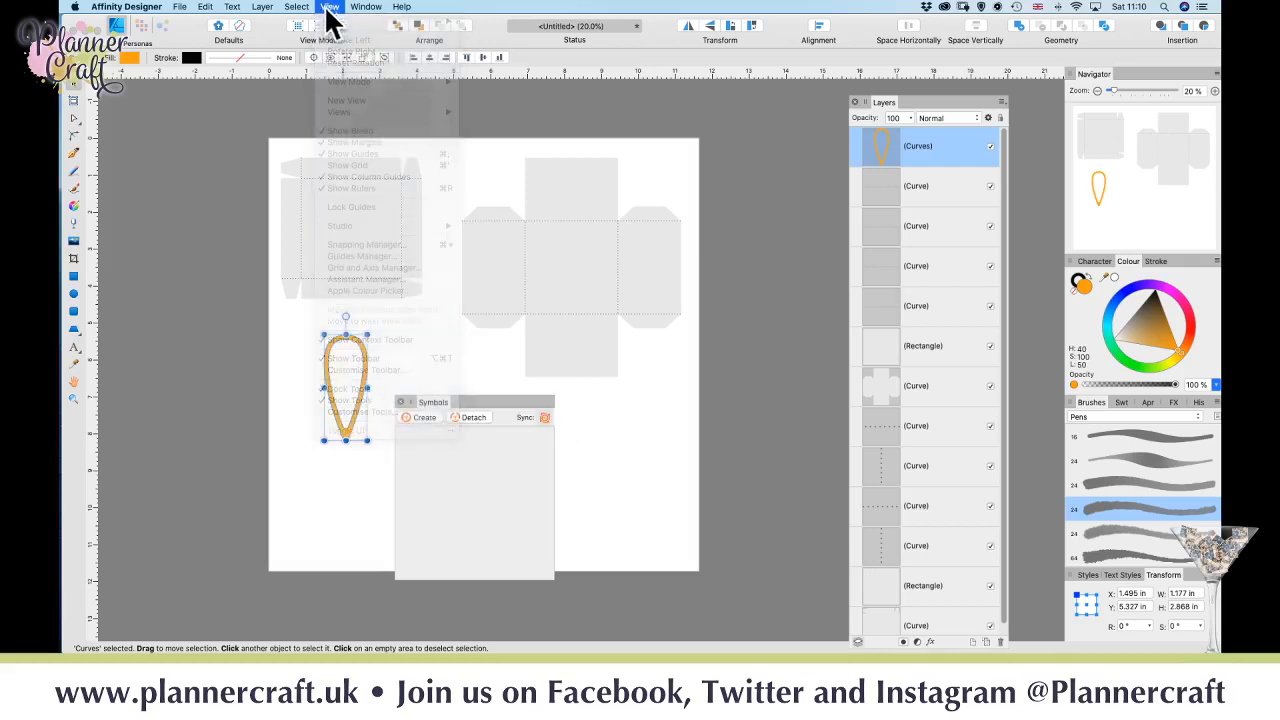
click(421, 416)
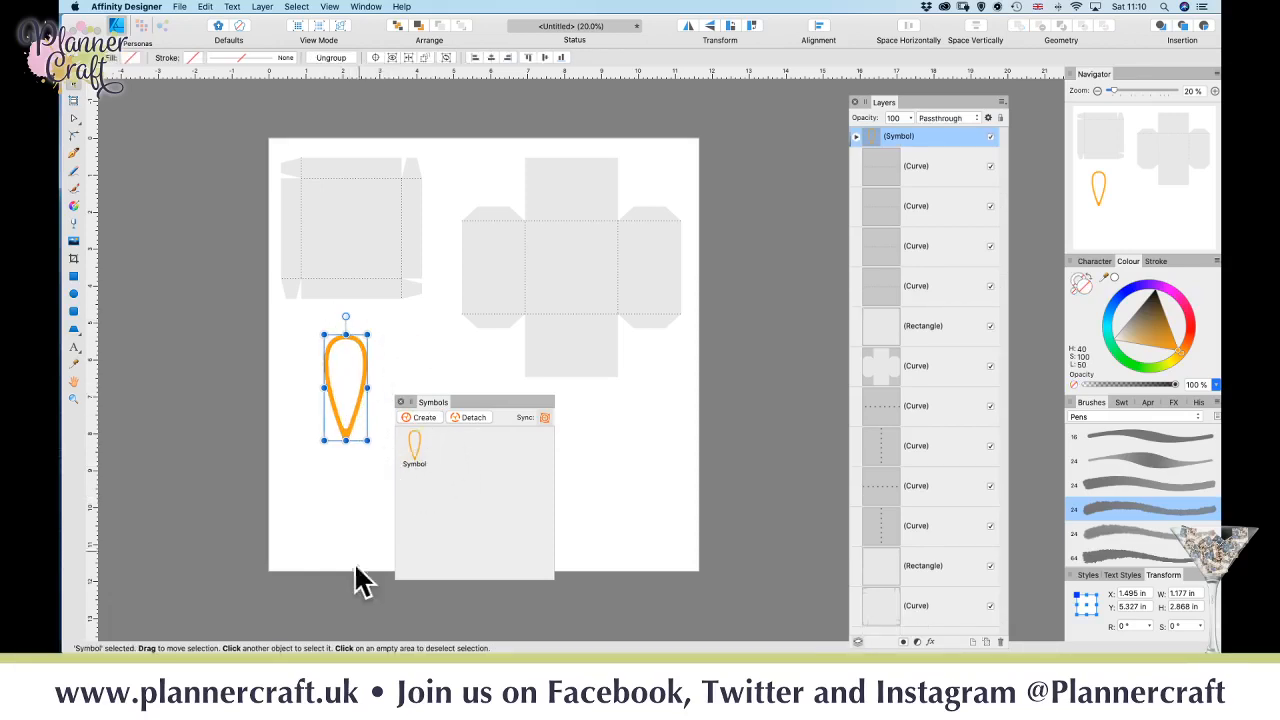
- Place a second teardrop symbol to the right of the first and rotate it to -30°
drag(492, 401, 686, 428)
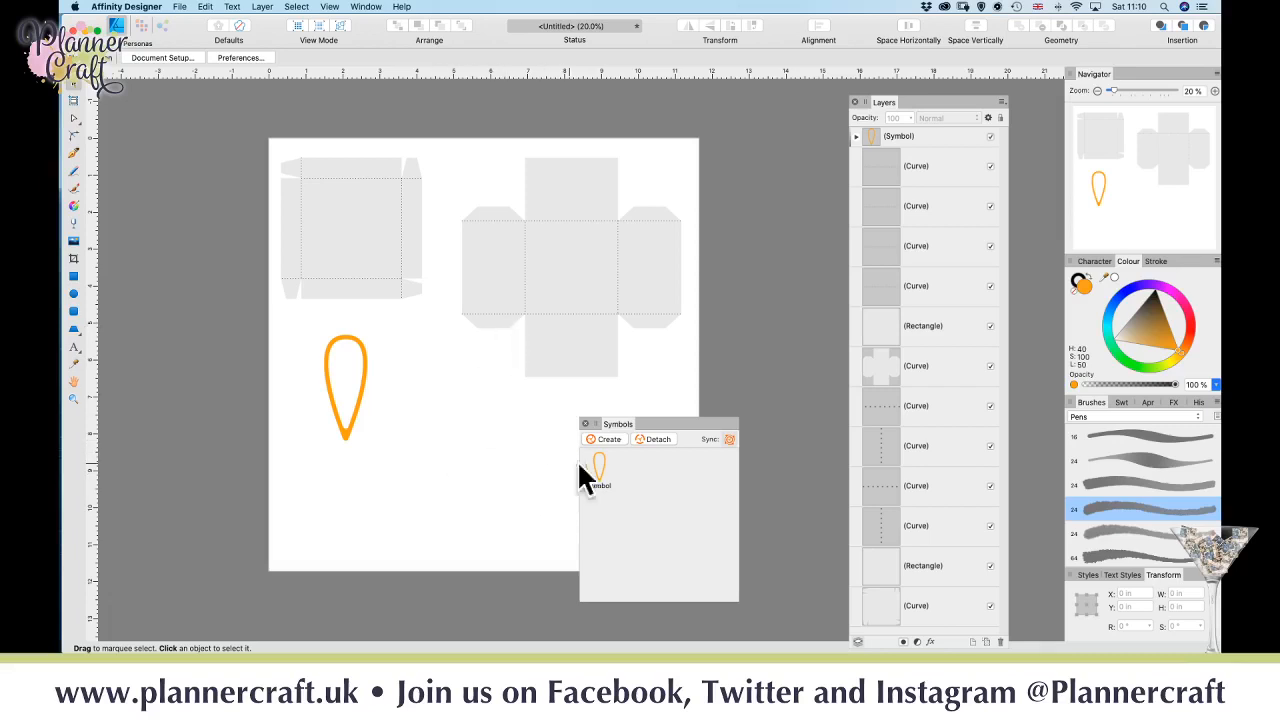
drag(599, 464, 378, 396)
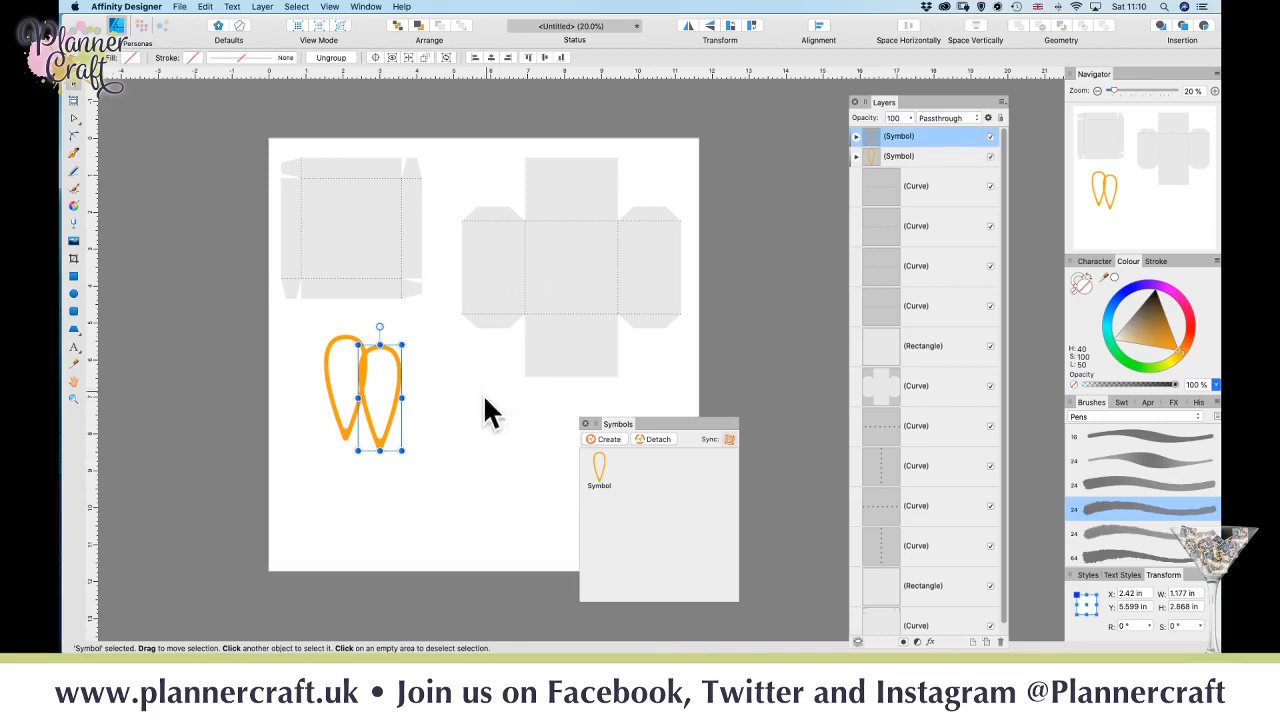
drag(380, 331, 420, 332)
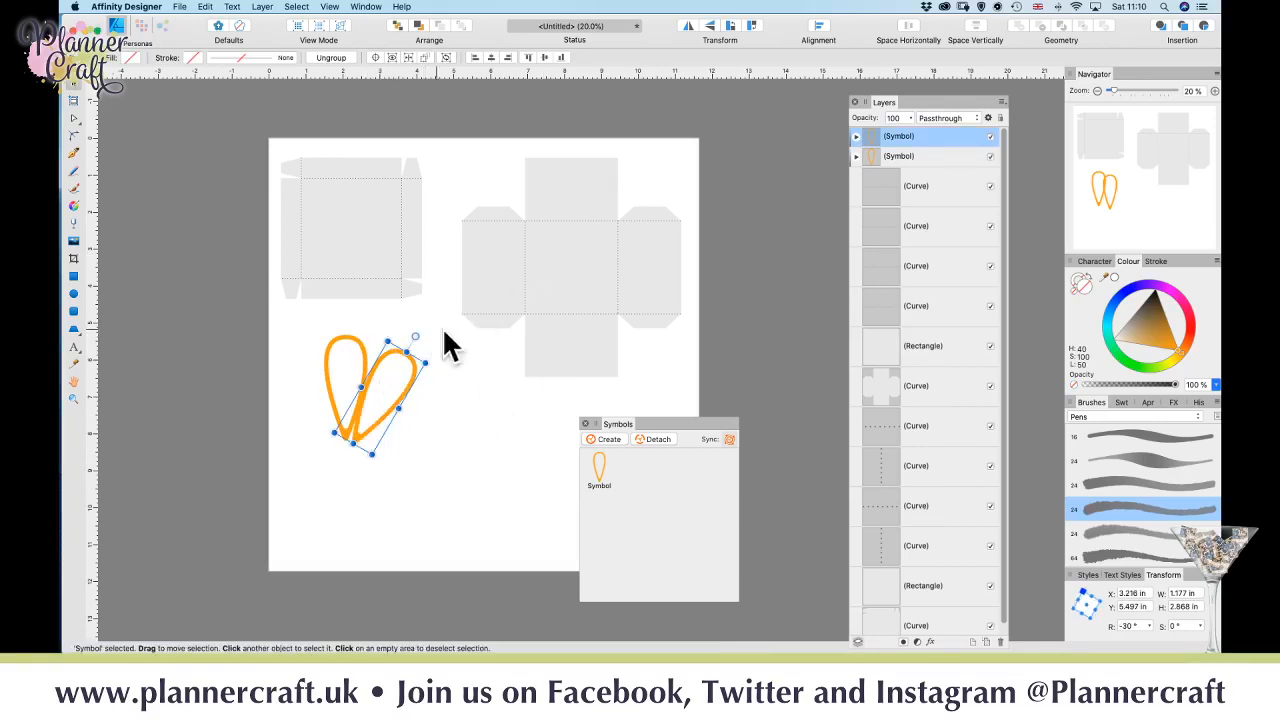
- Place a third teardrop symbol, rotate it to -60° and shift it left against the second petal
drag(601, 461, 417, 411)
drag(417, 348, 489, 374)
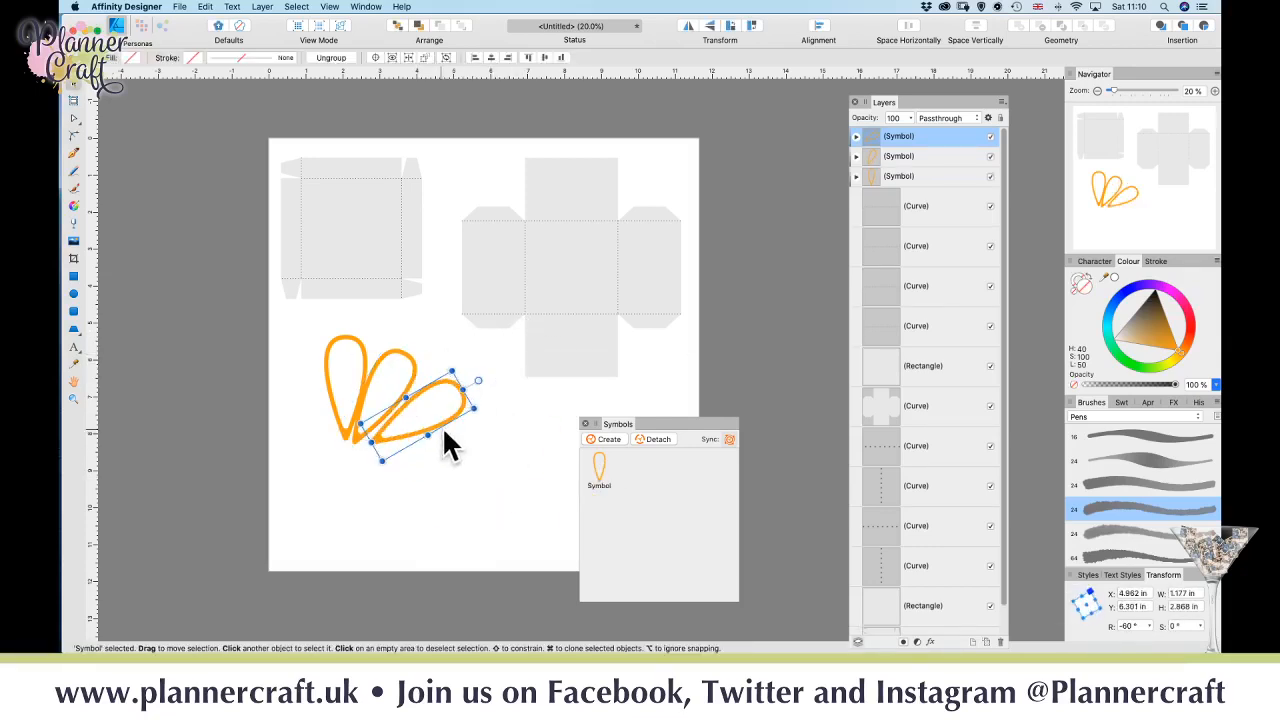
drag(440, 432, 429, 427)
key(shift+Left)
key(shift+Left)
key(shift+Left)
key(shift+Left)
key(shift+Left)
drag(599, 465, 449, 480)
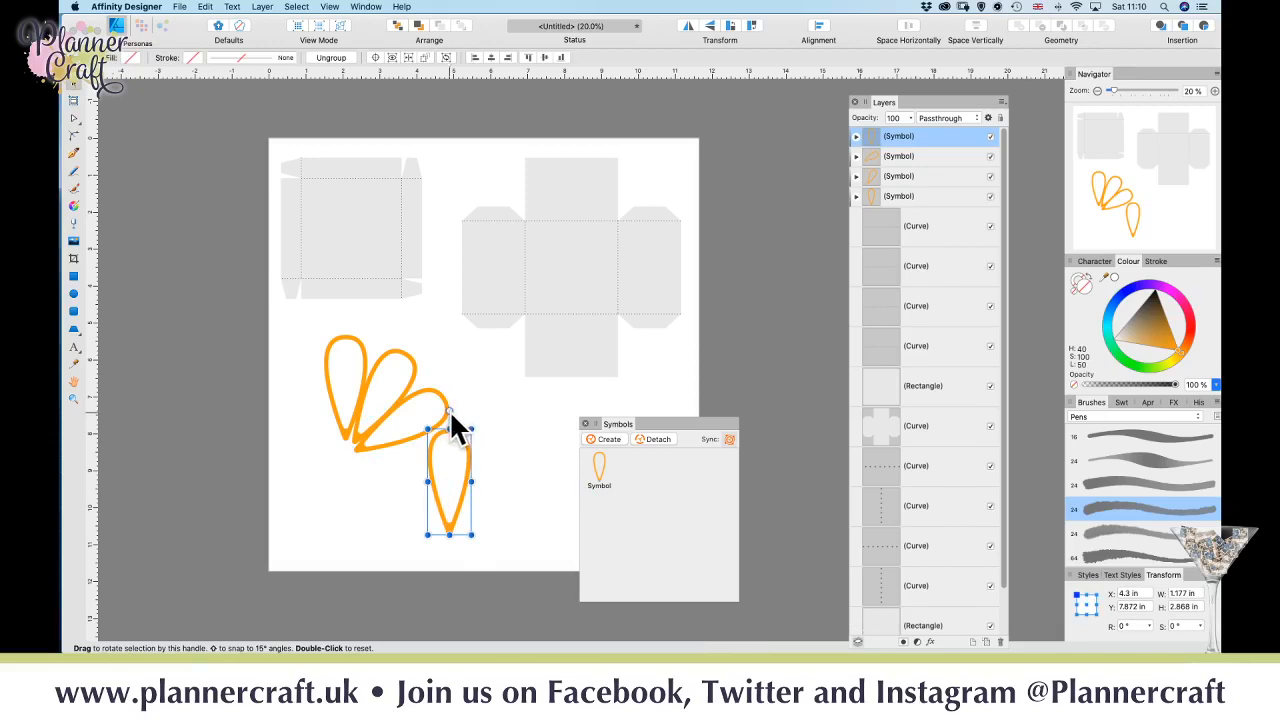
drag(449, 412, 520, 481)
key(super+z)
key(super+z)
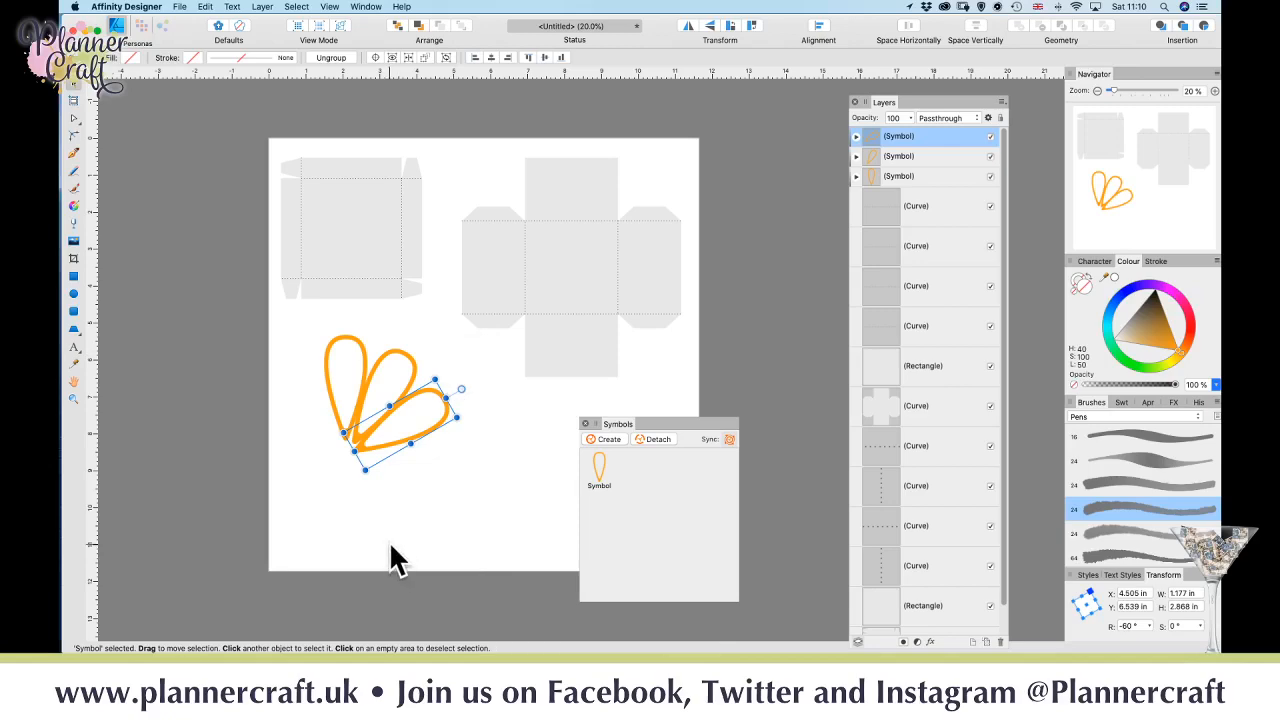
- Adjust the second and third petals so that the sides of neighbouring petals overlap, with the third at about X 4.559 in, Y 6.45 in
key(super+=)
key(super+=)
key(super+=)
key(space)
drag(329, 419, 501, 439)
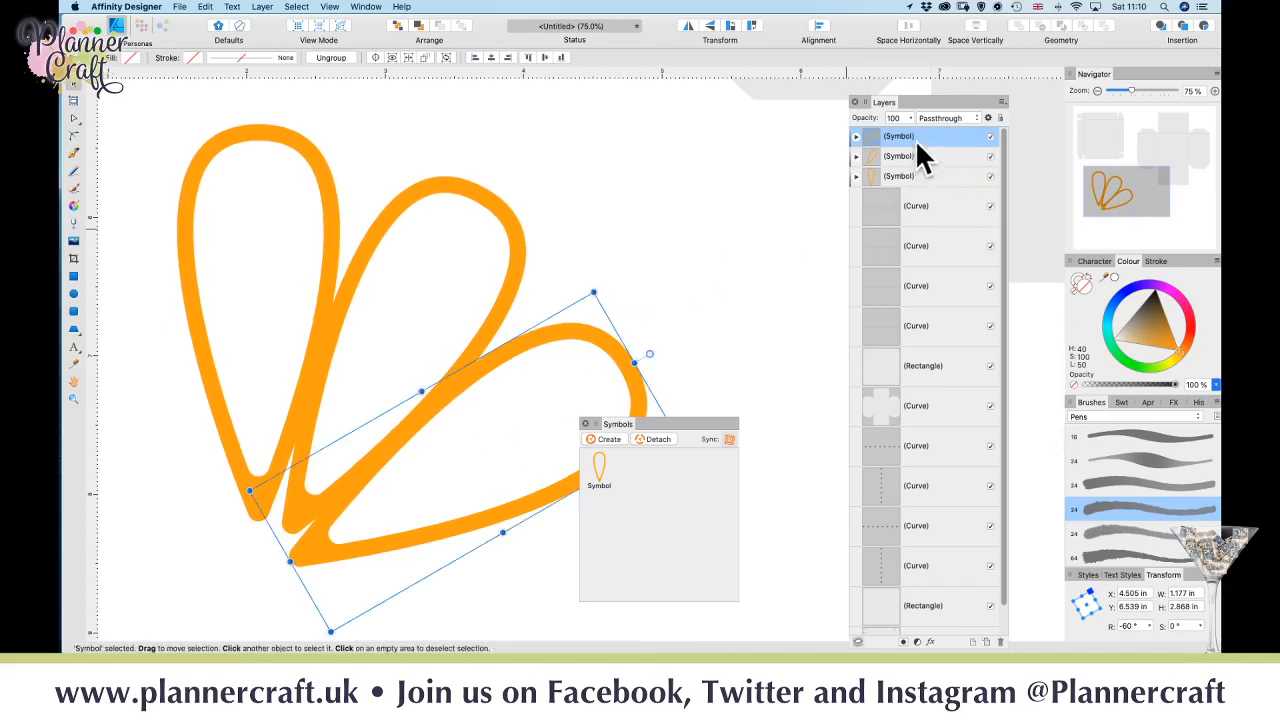
click(359, 258)
drag(350, 279, 350, 281)
drag(472, 355, 516, 333)
click(516, 350)
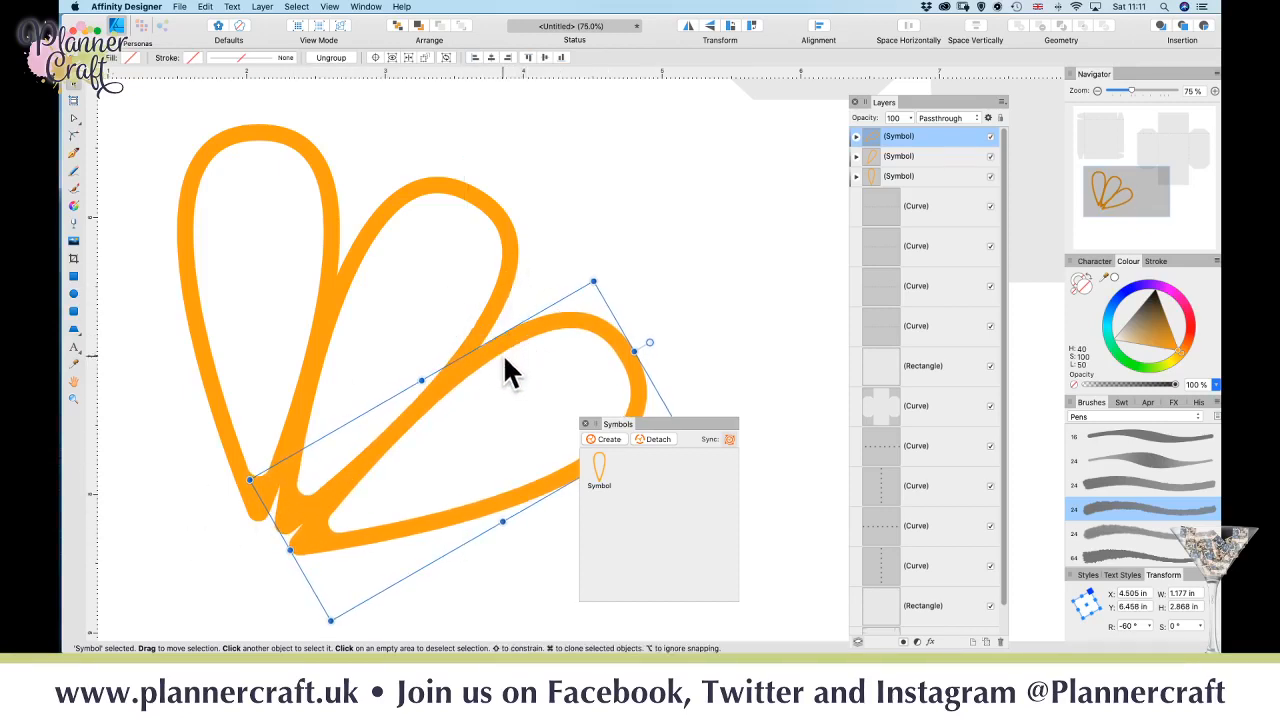
drag(491, 350, 498, 347)
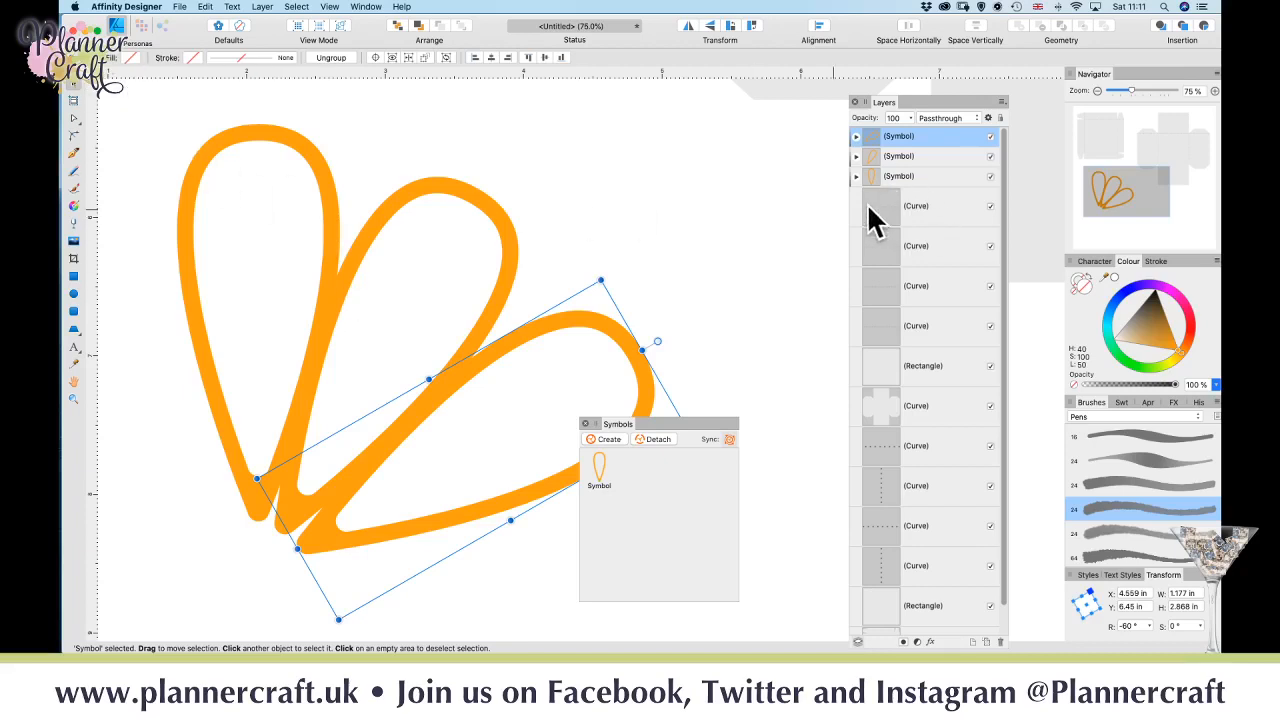
- Group the three teardrop symbols
shift+click(916, 177)
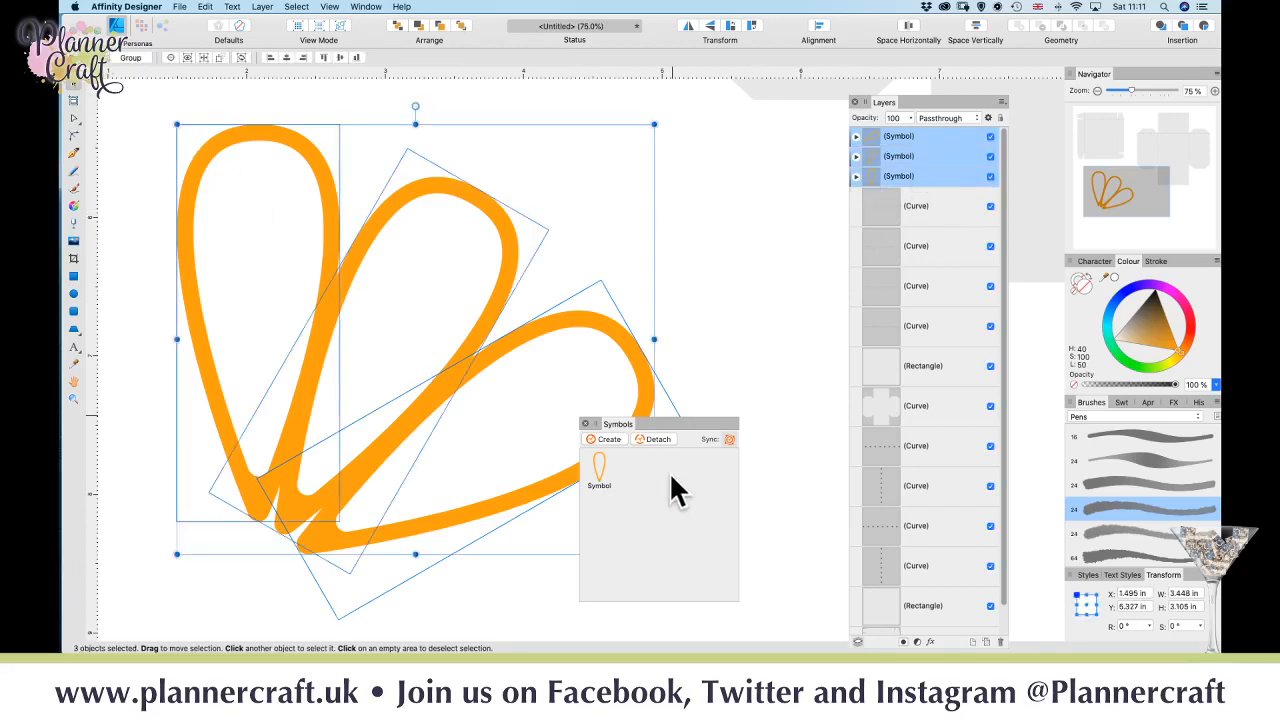
key(super+d)
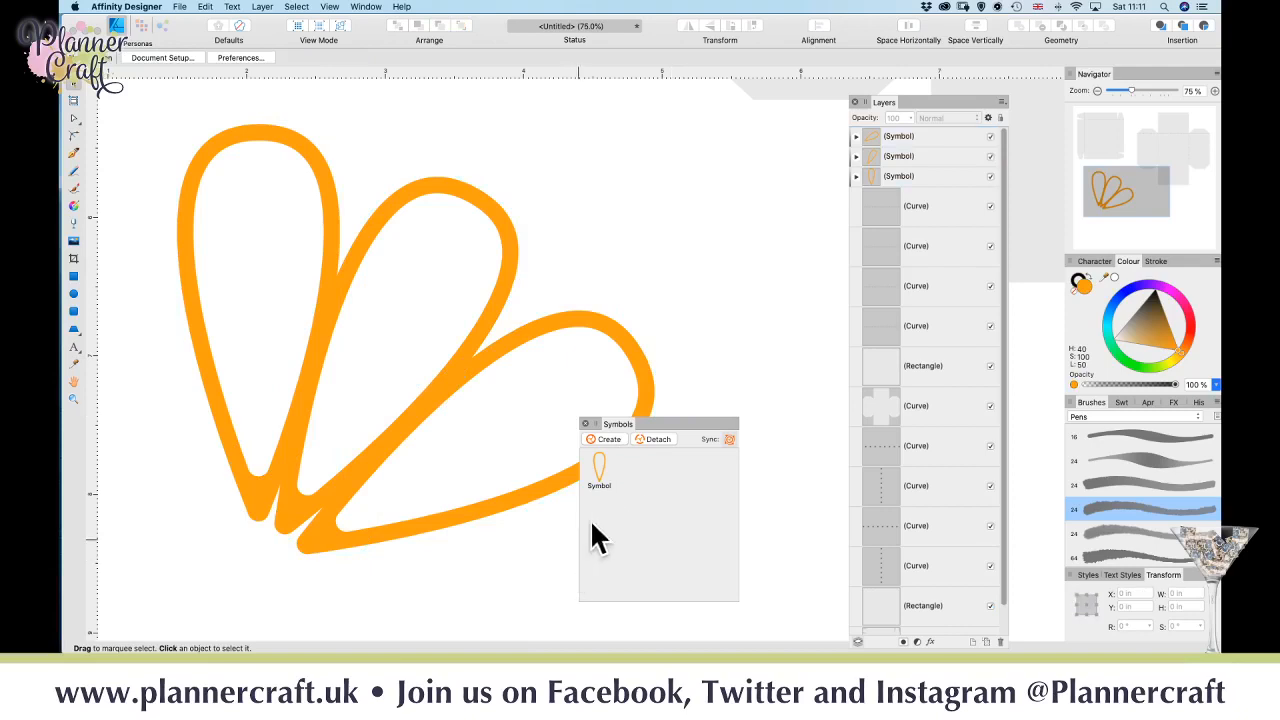
click(920, 136)
shift+click(910, 176)
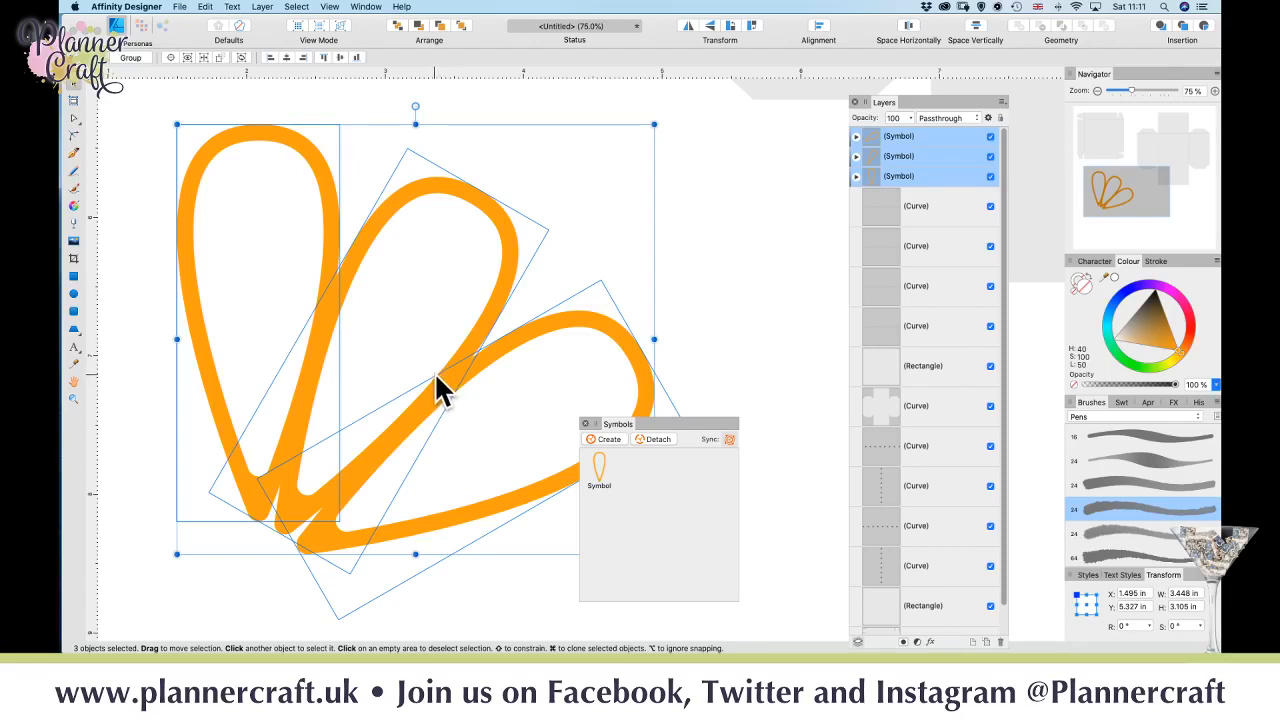
key(super+g)
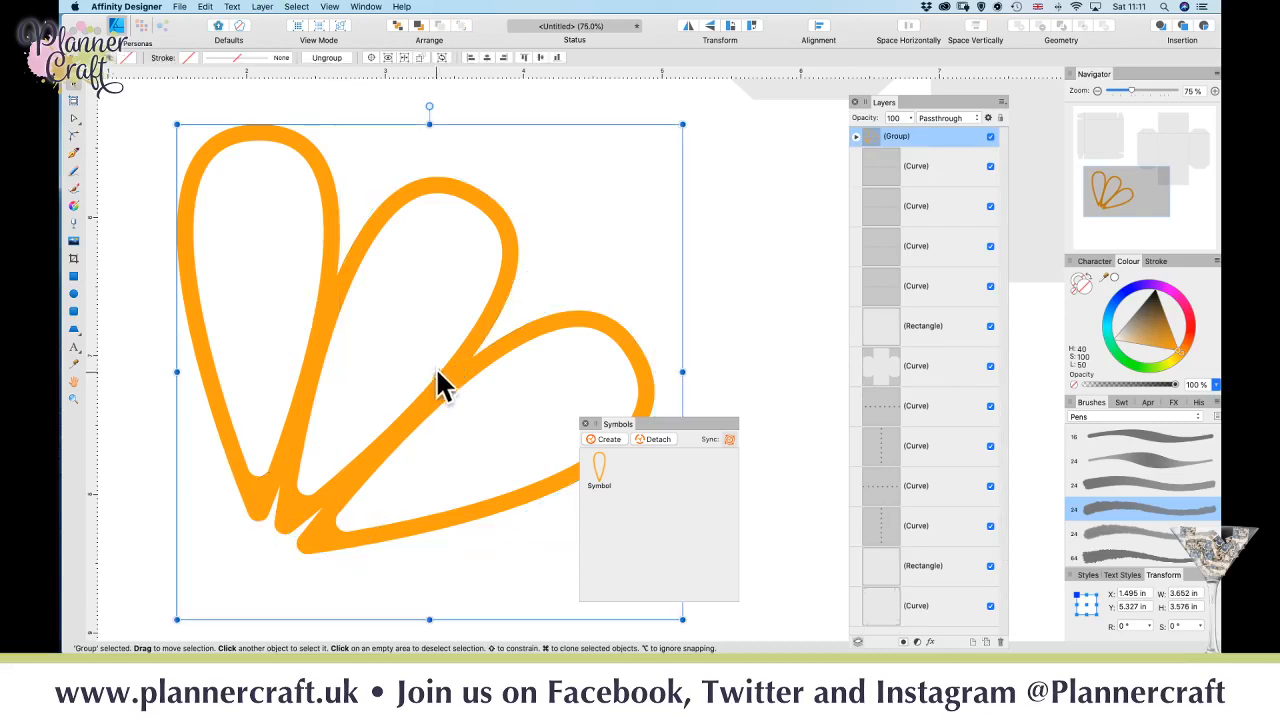
- Create a symbol from the three-petal group and select the teardrop curves nested inside its upright petal
click(609, 441)
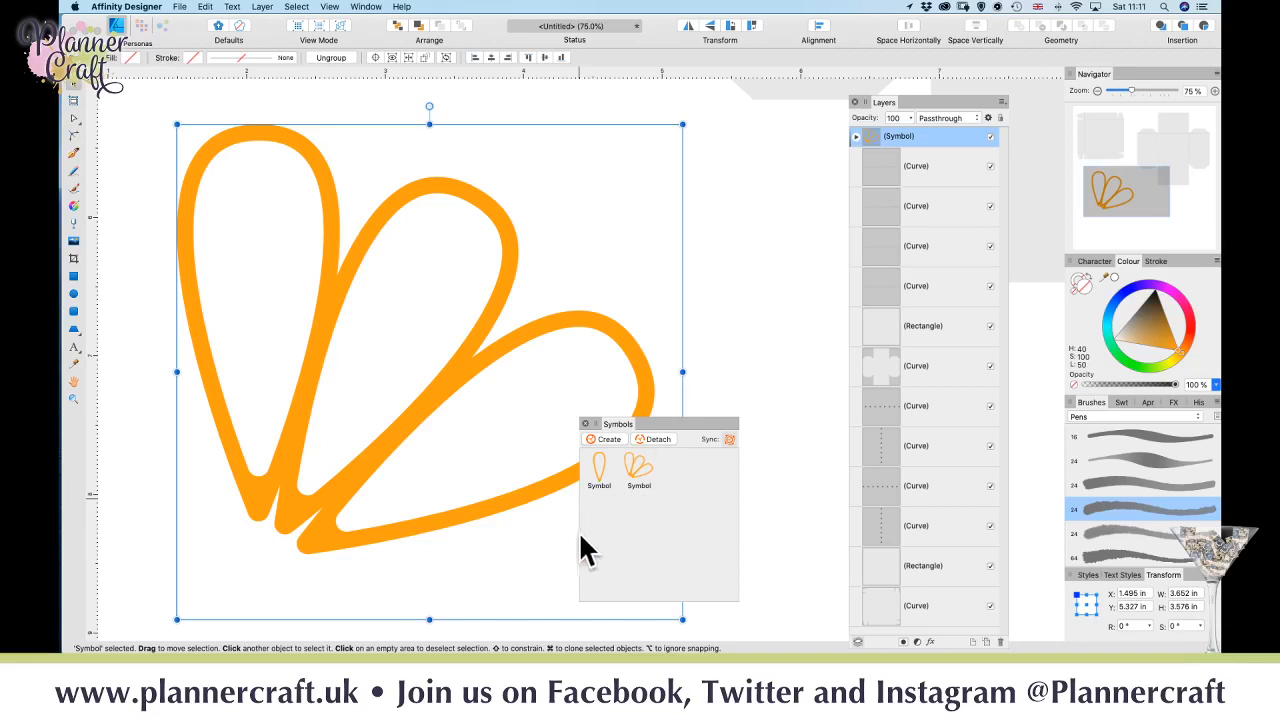
click(856, 137)
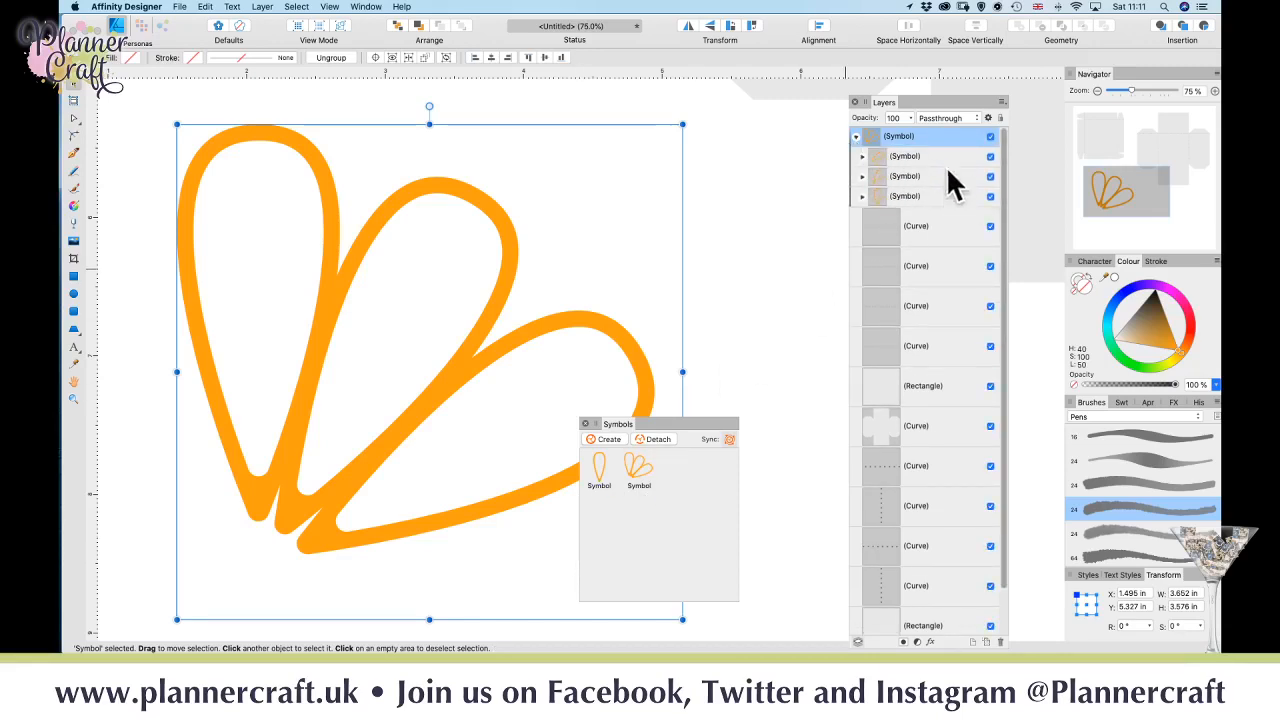
click(862, 197)
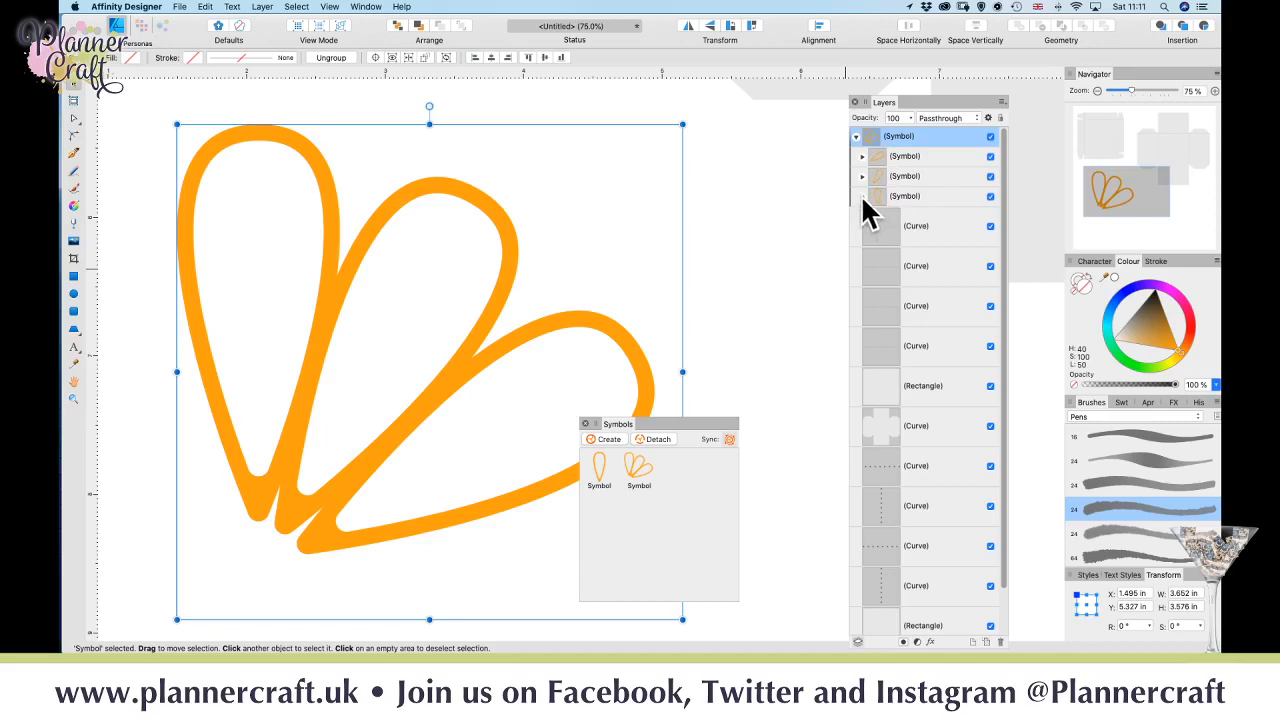
click(945, 230)
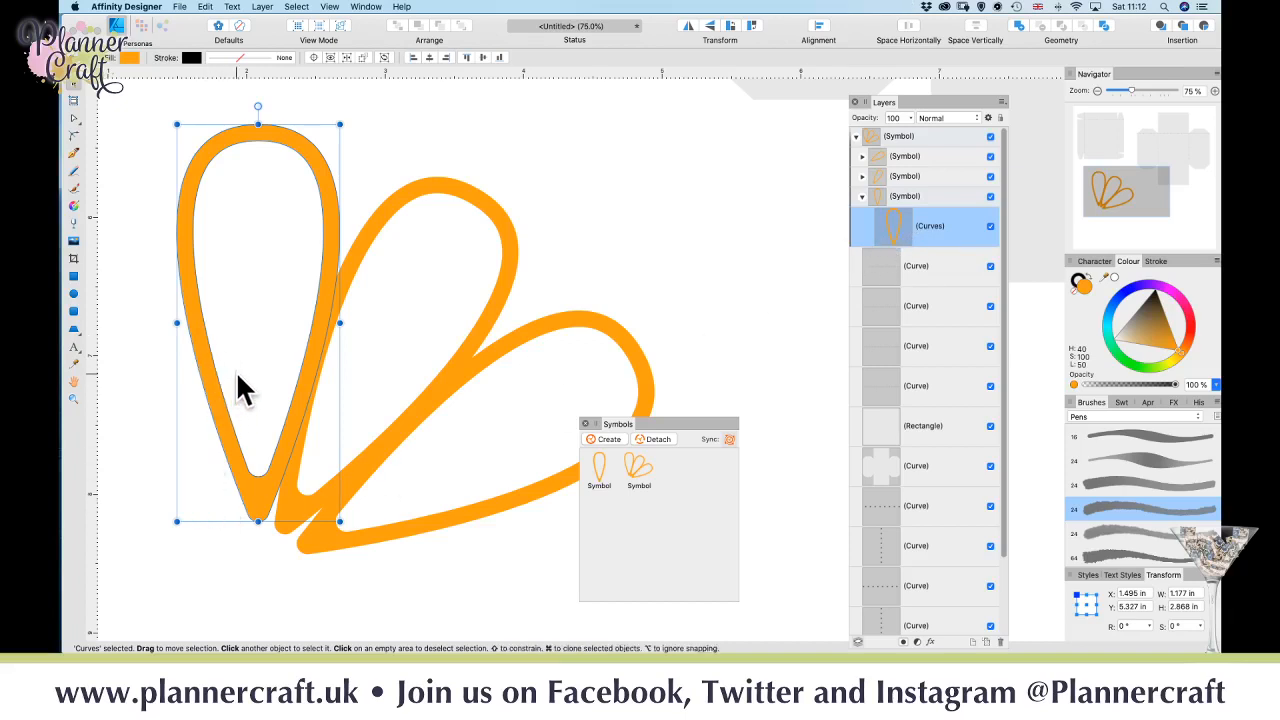
- Try an ellipse about 0.54 × 0.22 in inside the upright petal's symbol and delete it
click(74, 295)
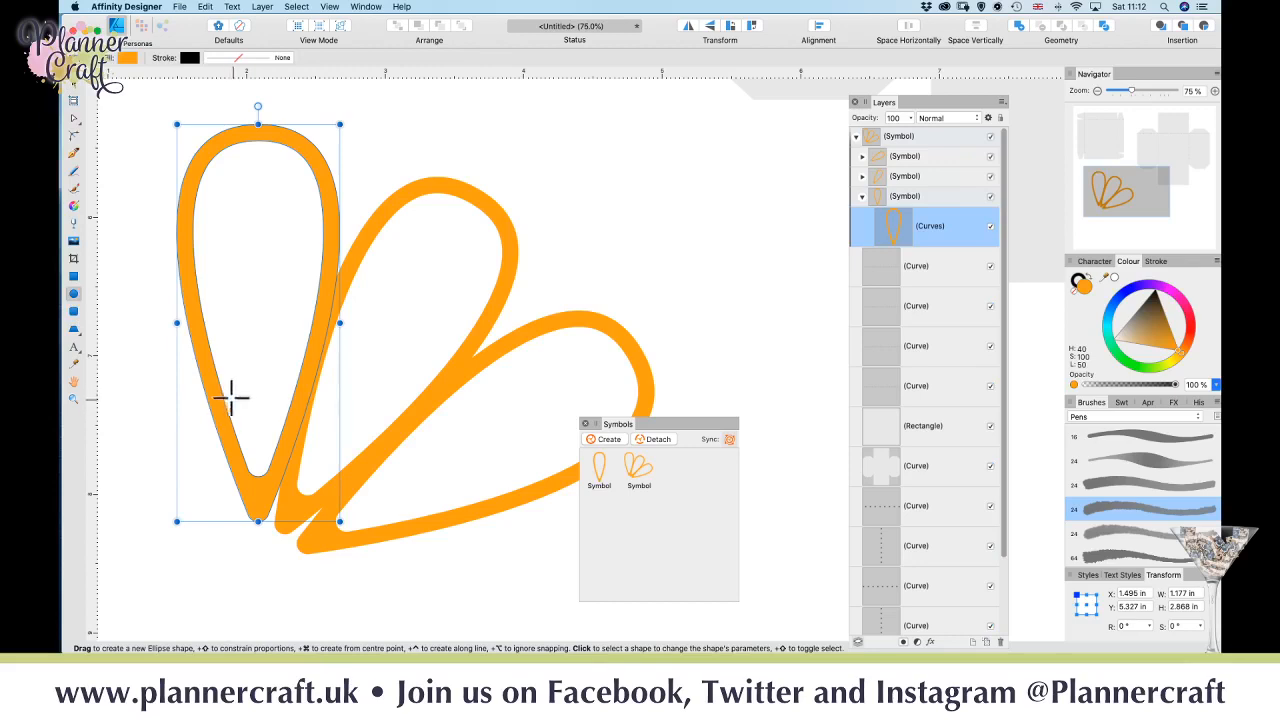
drag(215, 372, 291, 400)
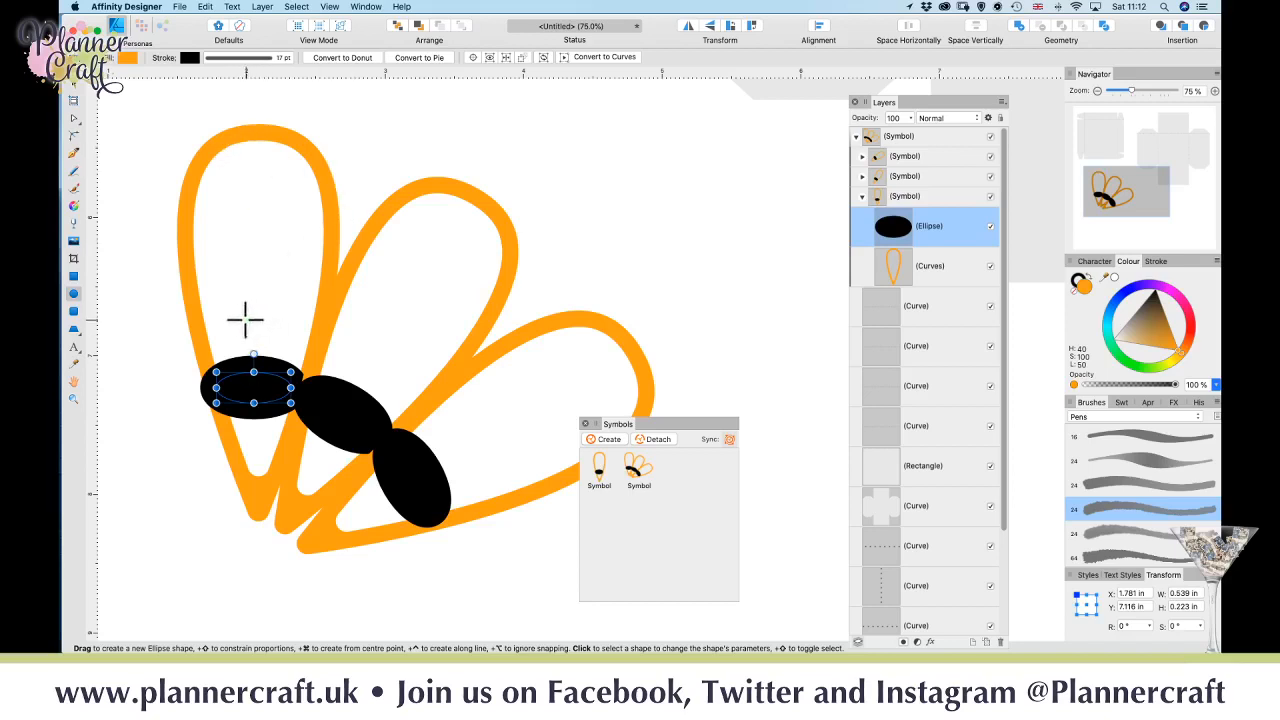
key(Delete)
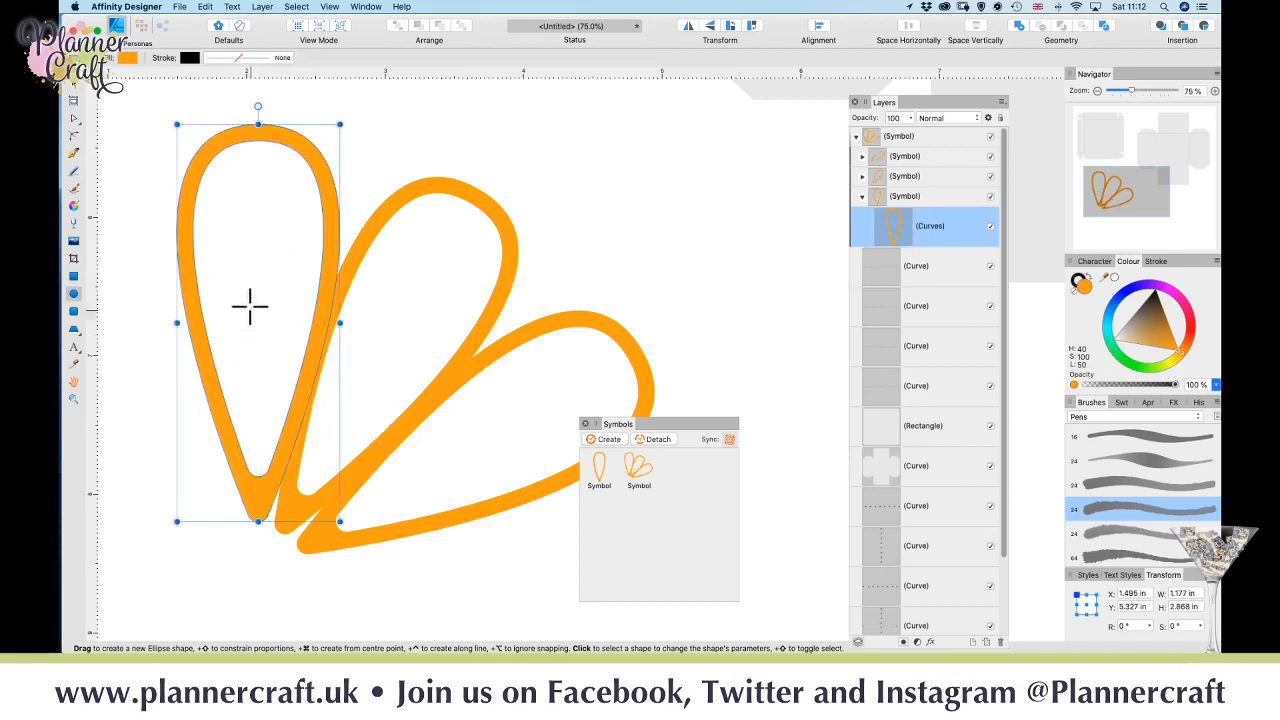
- Pull the node at the top of the upright petal's inner outline down to about X 2.067 in, Y 5.598 in
click(73, 118)
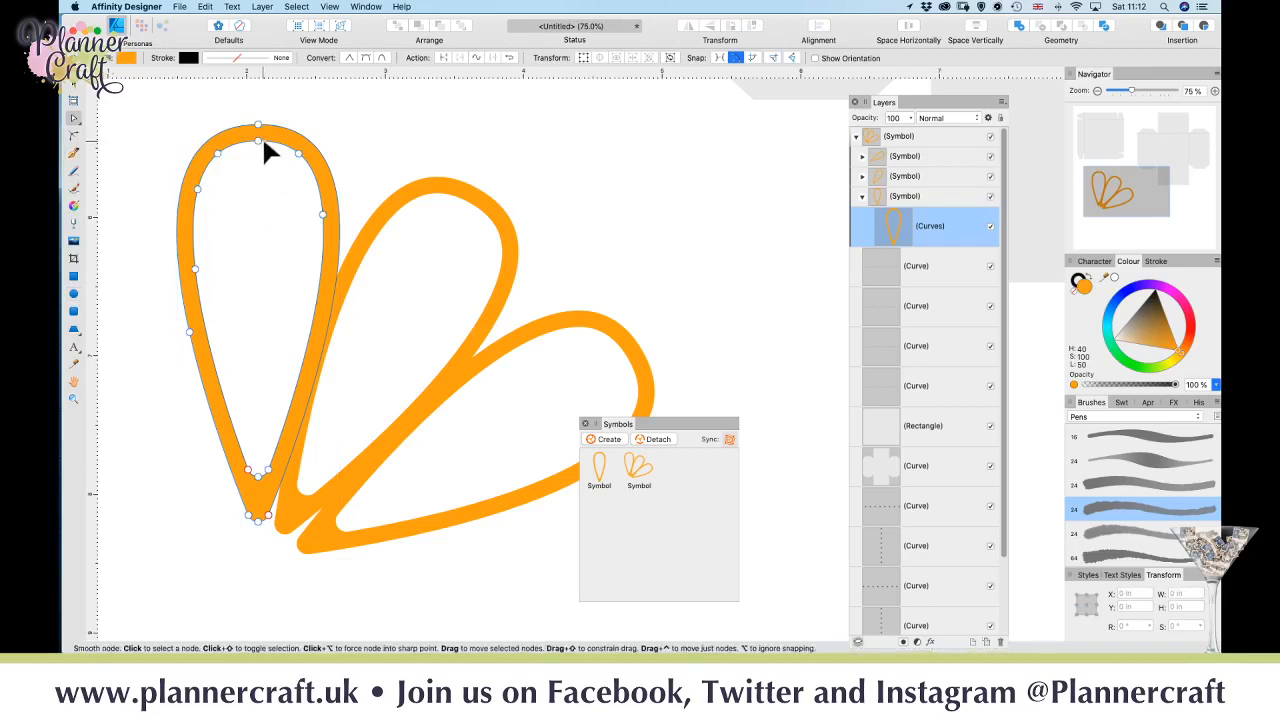
click(258, 140)
drag(257, 140, 255, 161)
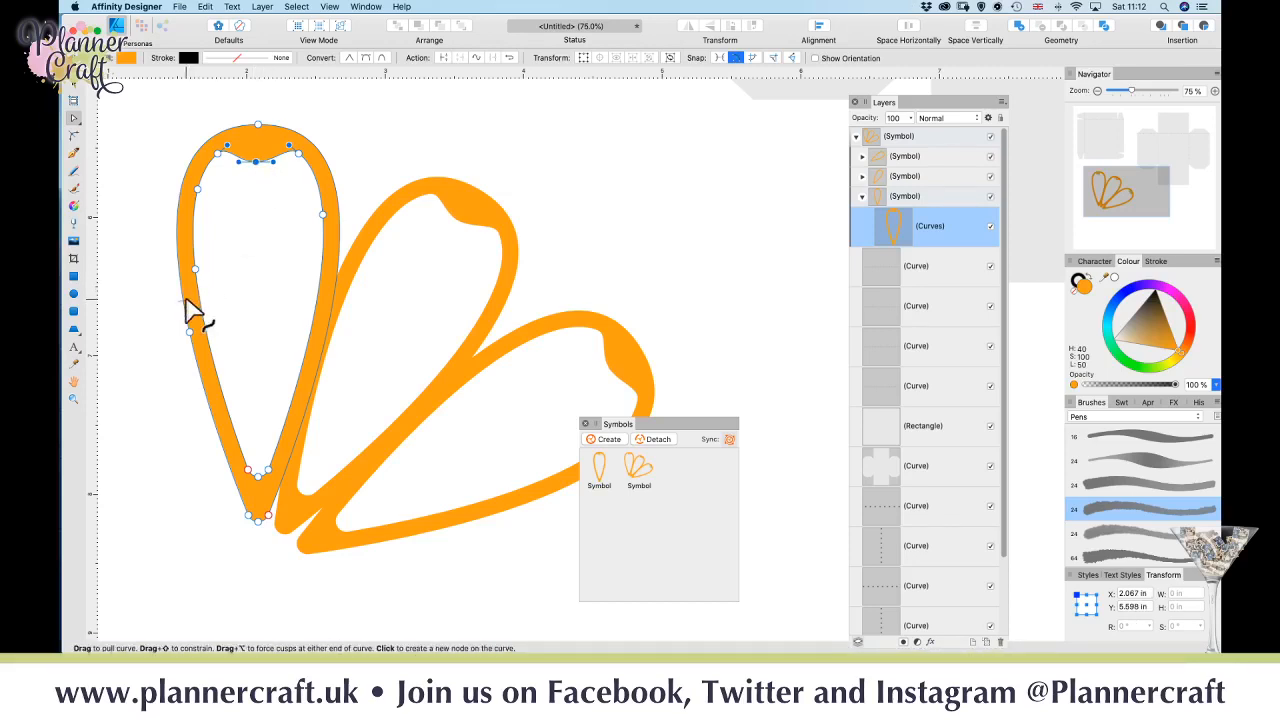
- Place a second three-petal symbol beneath the first and rotate it to -90° to continue the flower
key(super+minus)
key(super+minus)
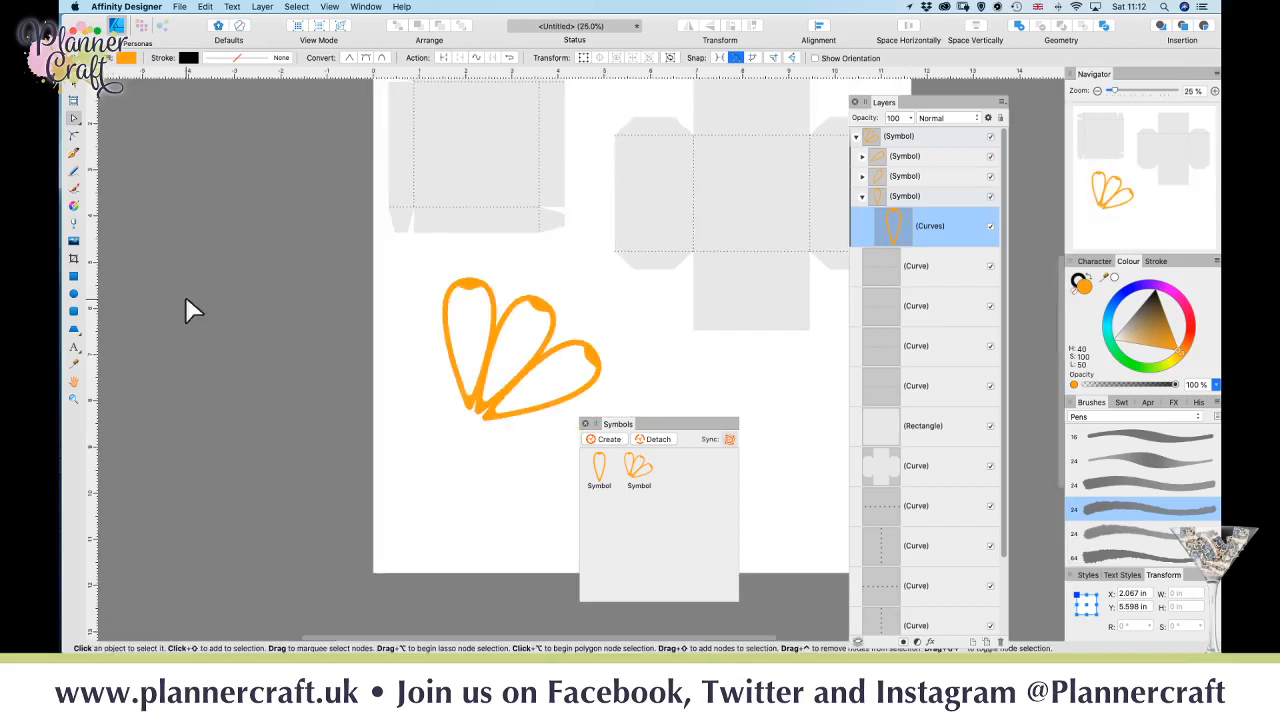
drag(500, 466, 337, 390)
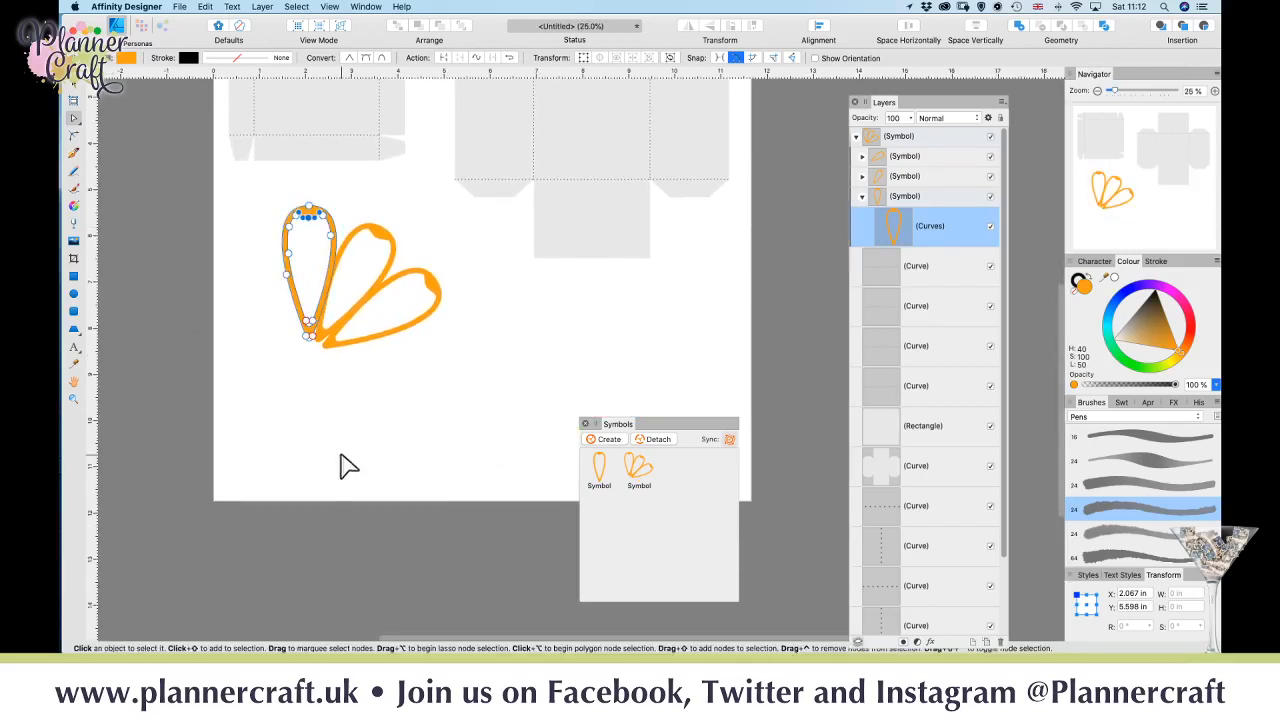
key(v)
click(614, 343)
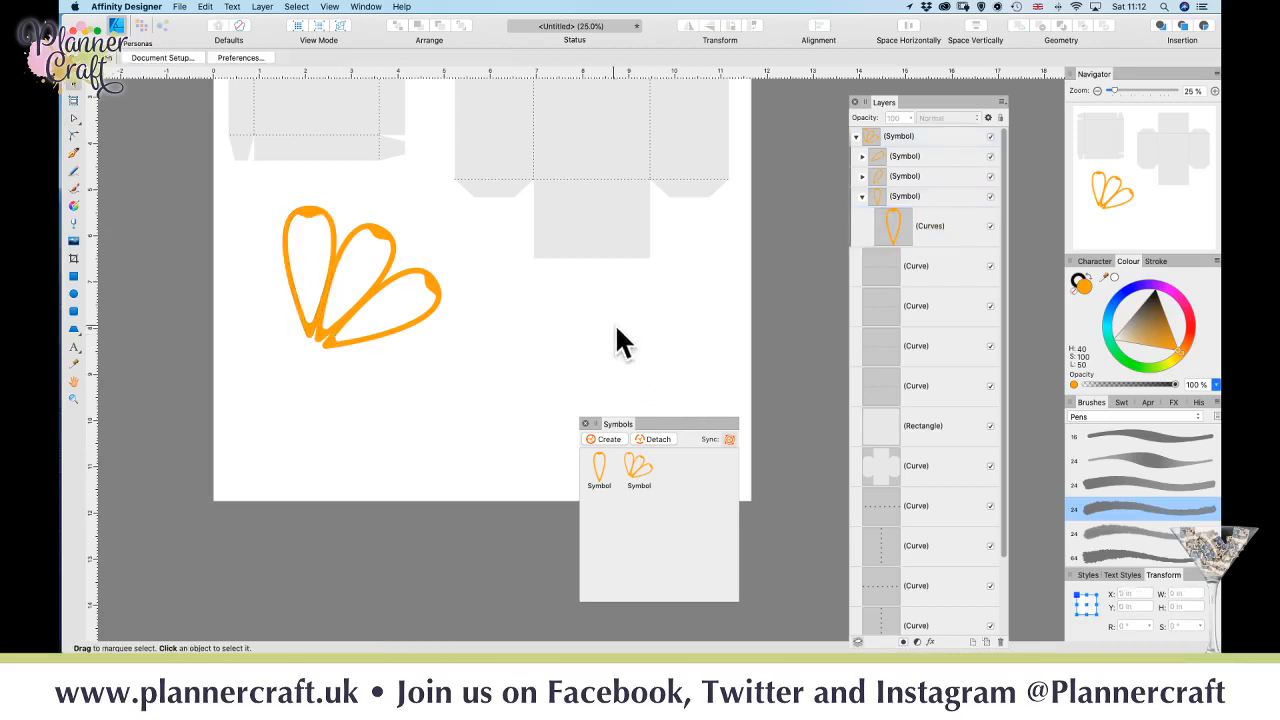
drag(620, 463, 420, 364)
drag(424, 285, 423, 375)
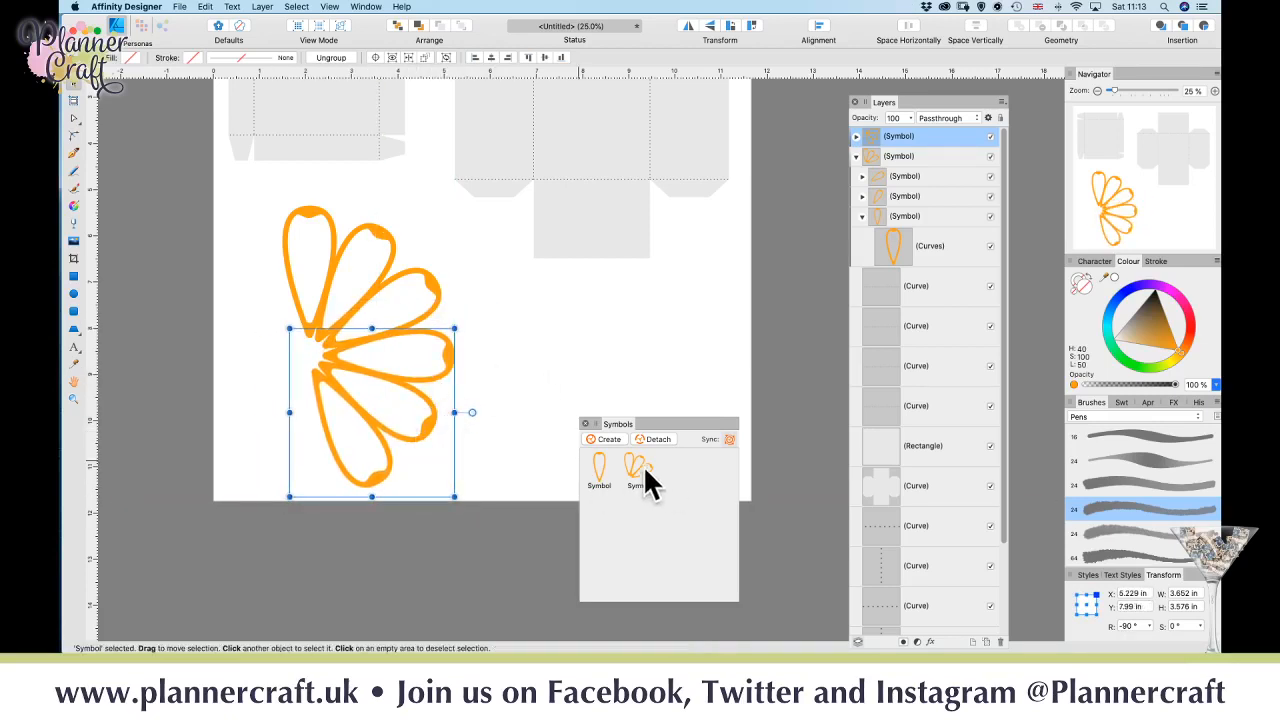
- Place two more three-petal symbols, rotated to 180° and 90°, to complete the flower's circle of petals
drag(643, 476, 296, 410)
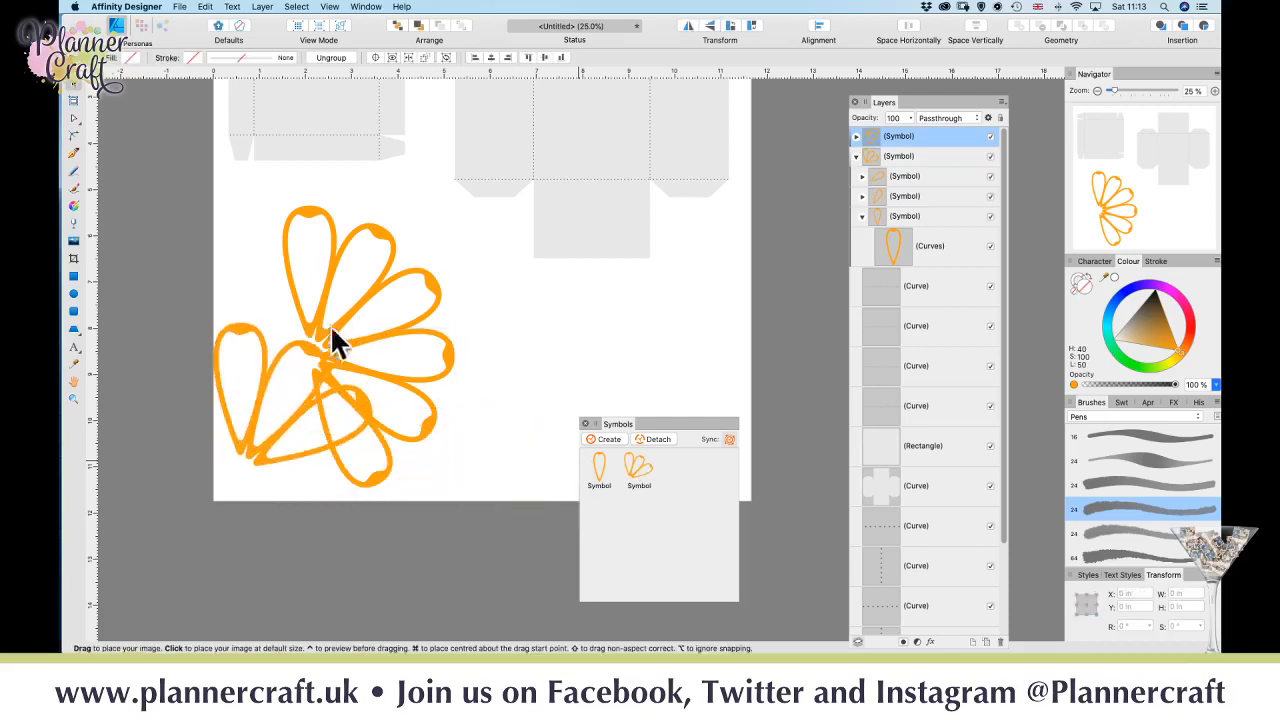
drag(294, 304, 325, 490)
drag(640, 485, 286, 286)
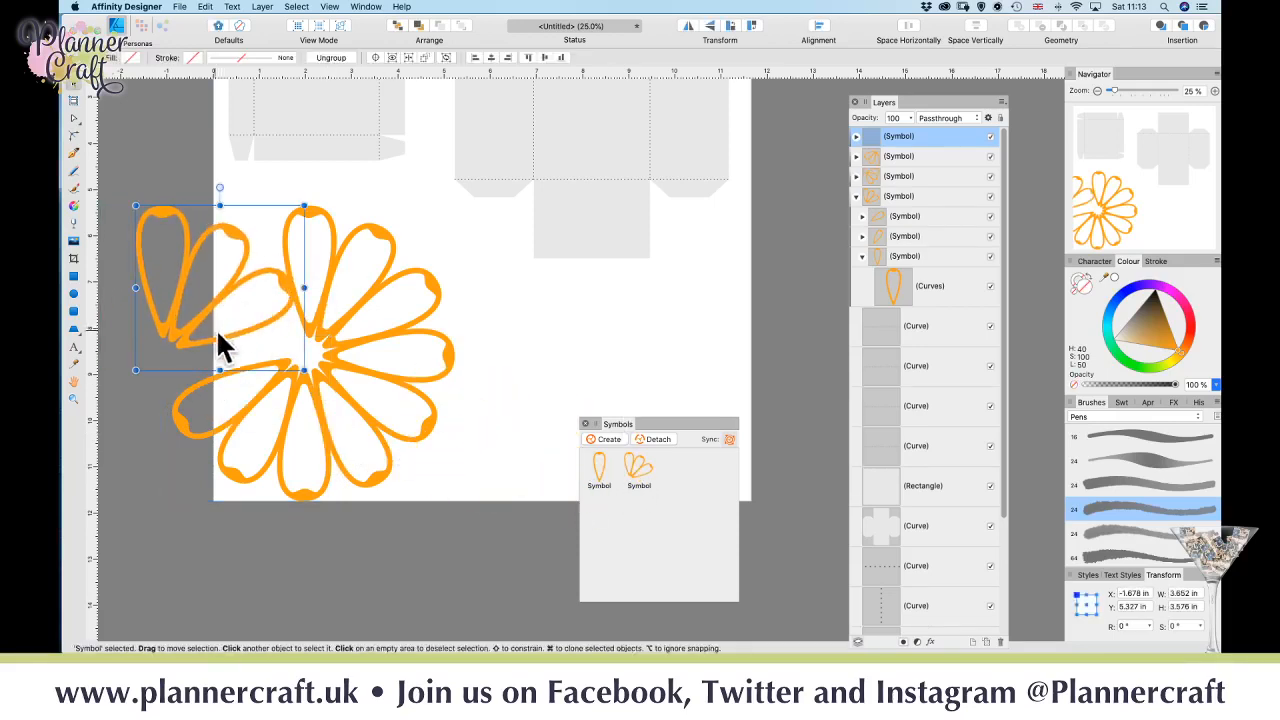
drag(219, 187, 66, 294)
drag(267, 313, 268, 311)
- Shift the 90° symbol to about X -1.16 in, Y 9.091 in and the 180° symbol to X 2.586 in, Y 11.73 in
key(super+equal)
drag(360, 379, 798, 347)
drag(417, 389, 294, 466)
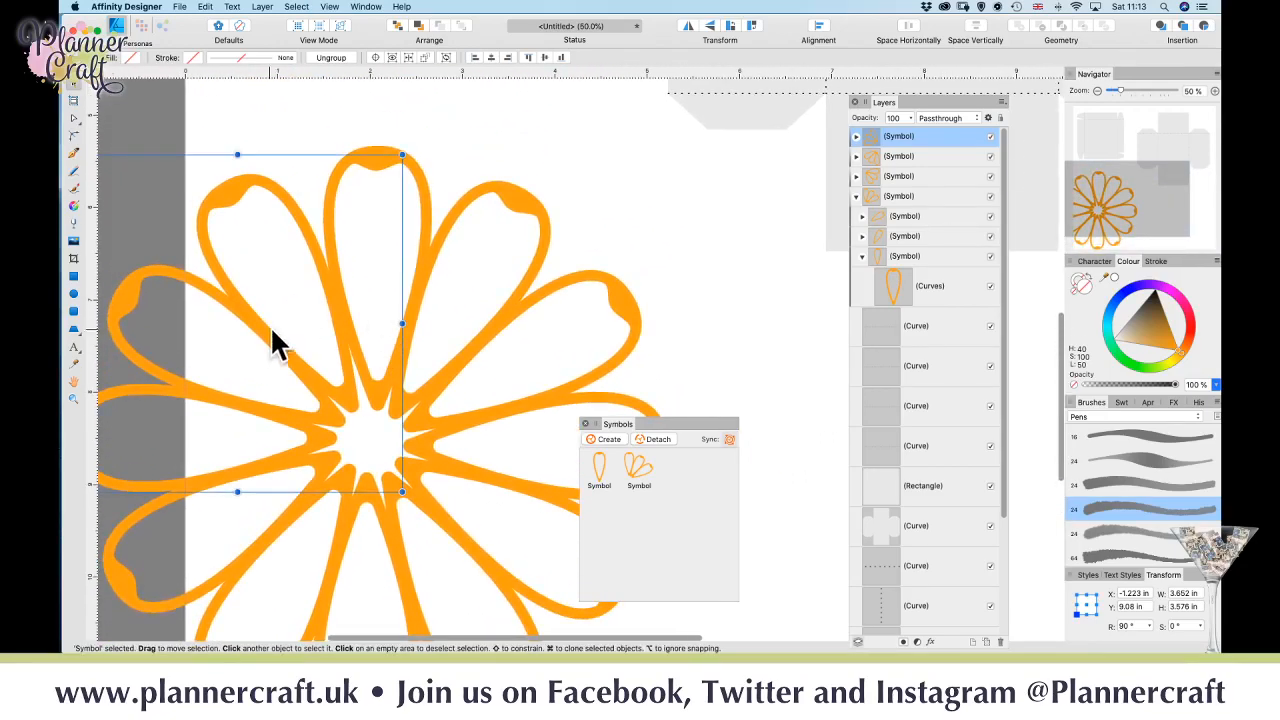
drag(267, 341, 262, 350)
click(379, 533)
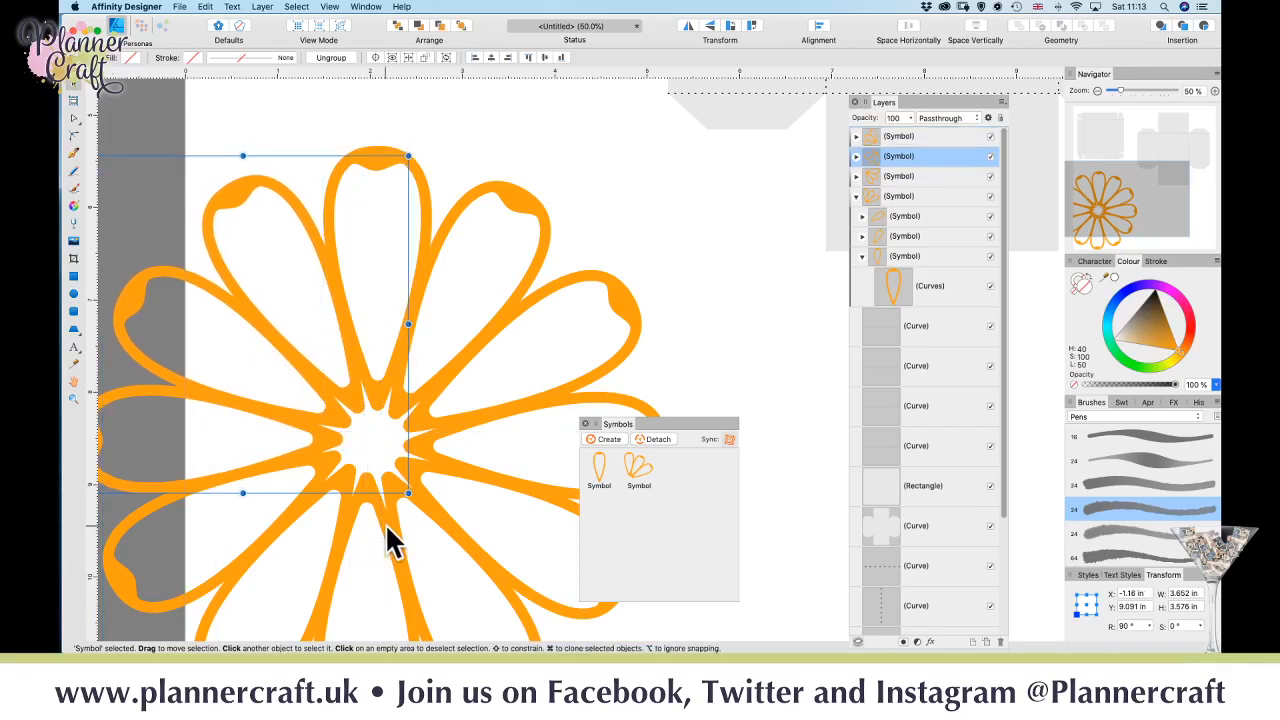
drag(359, 530, 367, 535)
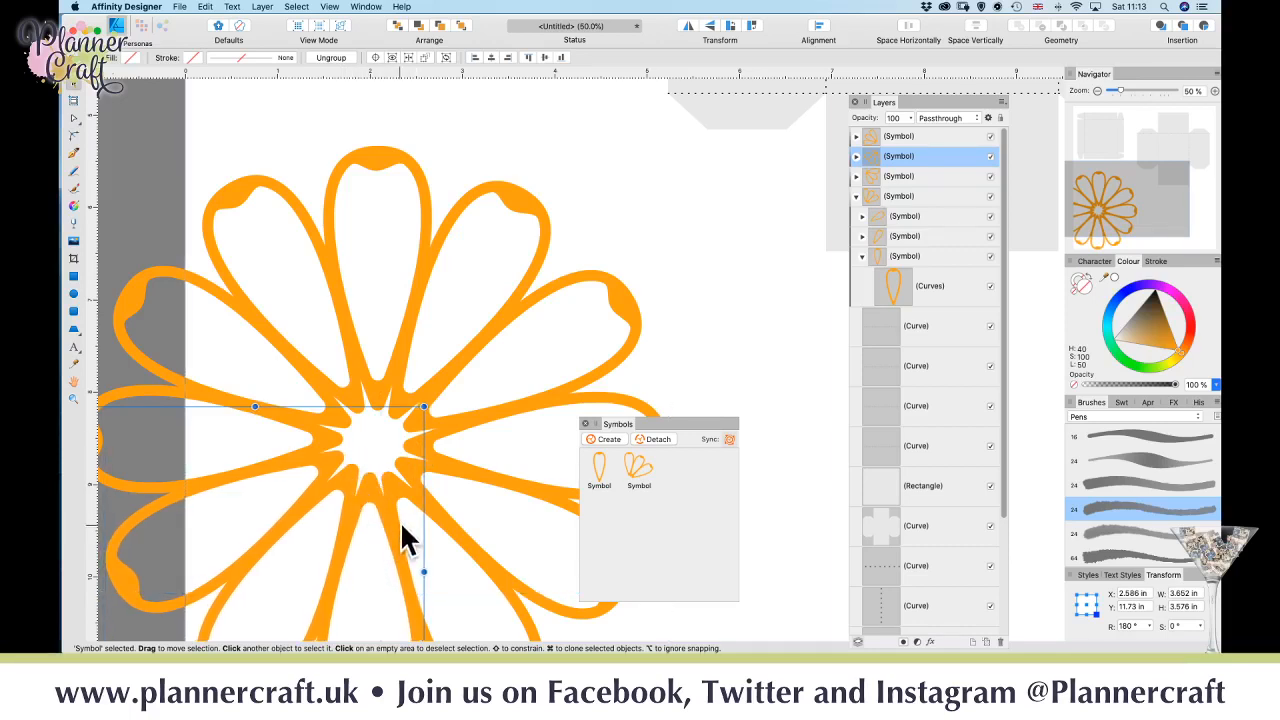
click(664, 355)
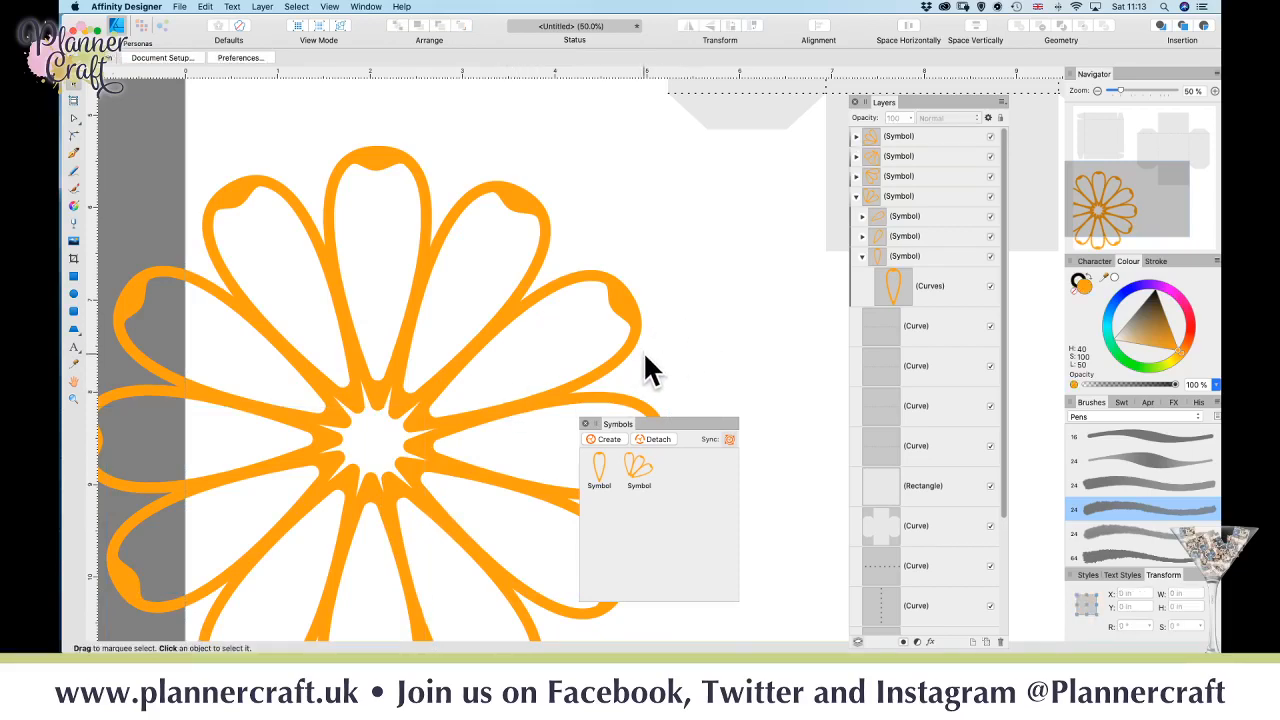
- Select all four three-petal symbols of the flower and detach them from their symbol definitions
key(super+minus)
key(space)
drag(430, 376, 244, 404)
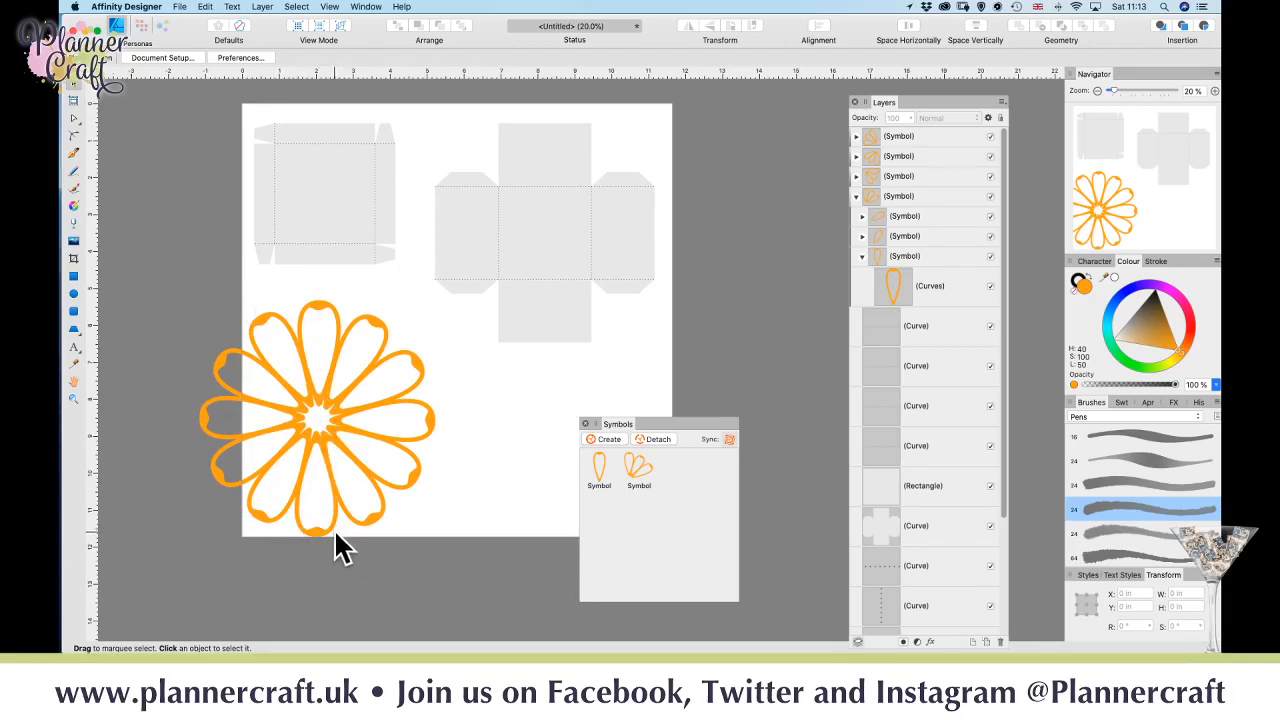
drag(143, 284, 477, 586)
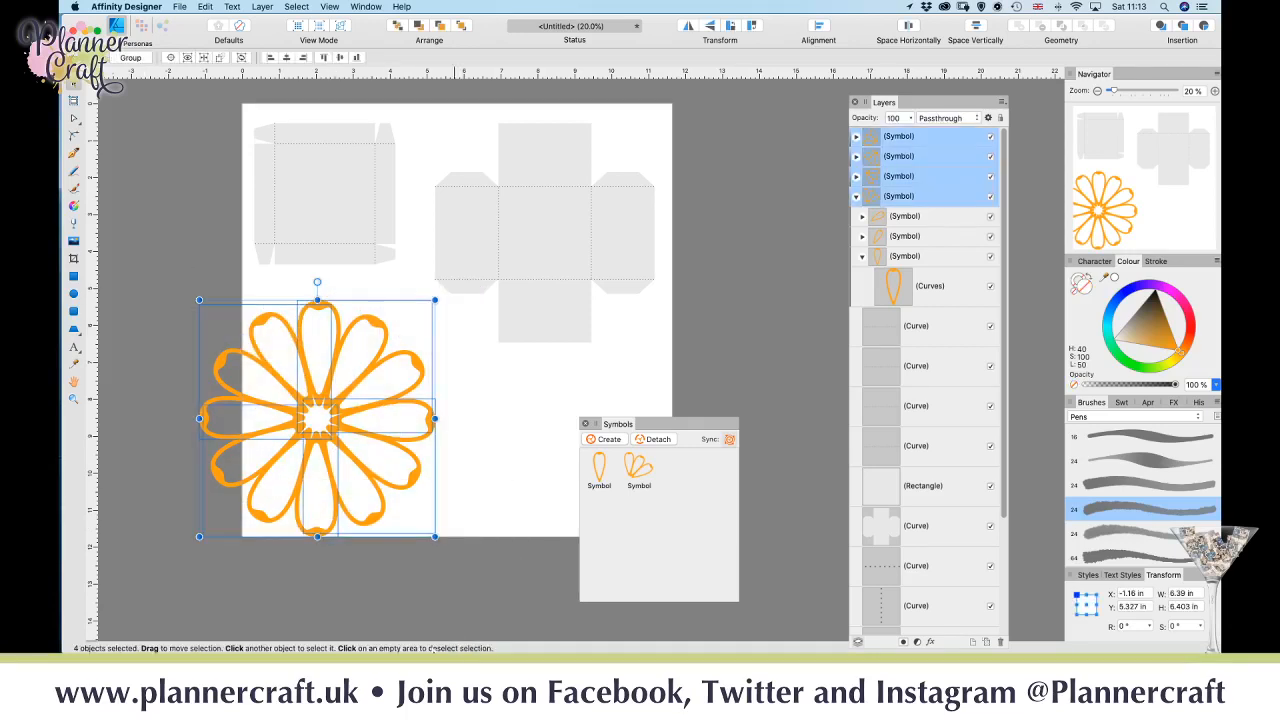
click(663, 442)
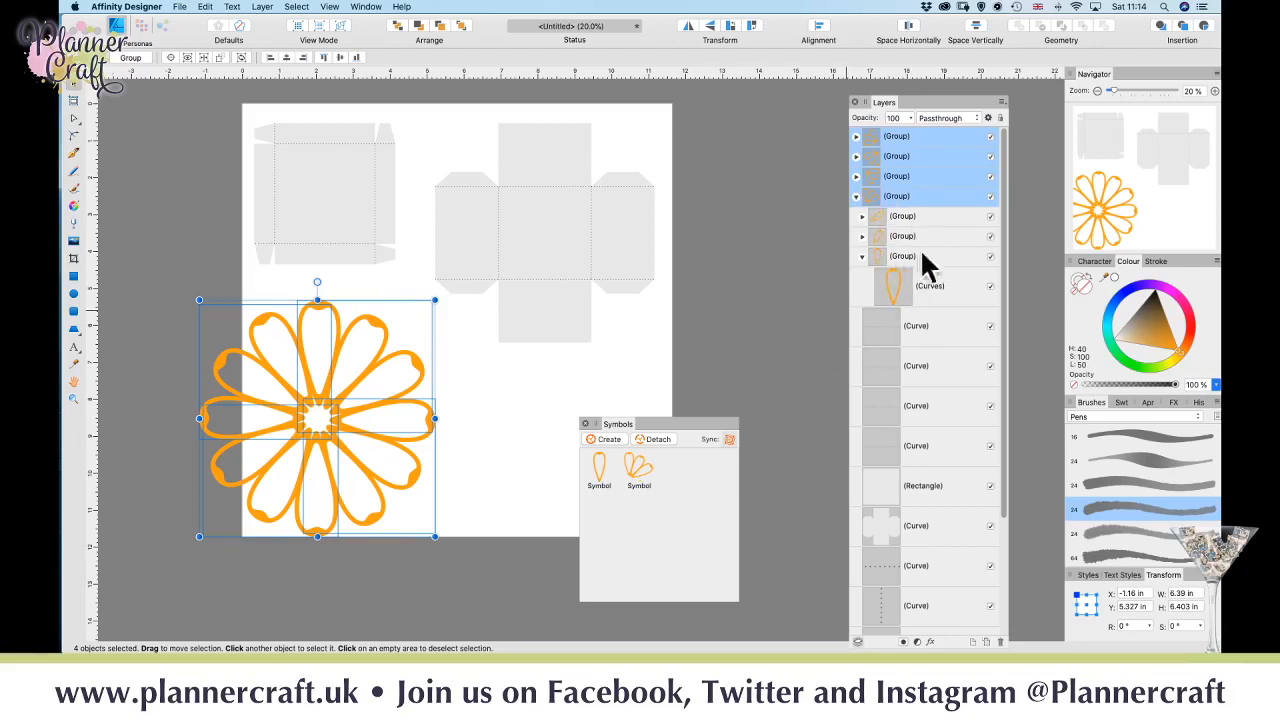
- Ungroup the petals down to individual curves and merge them into one flower shape with the Add operation
click(633, 488)
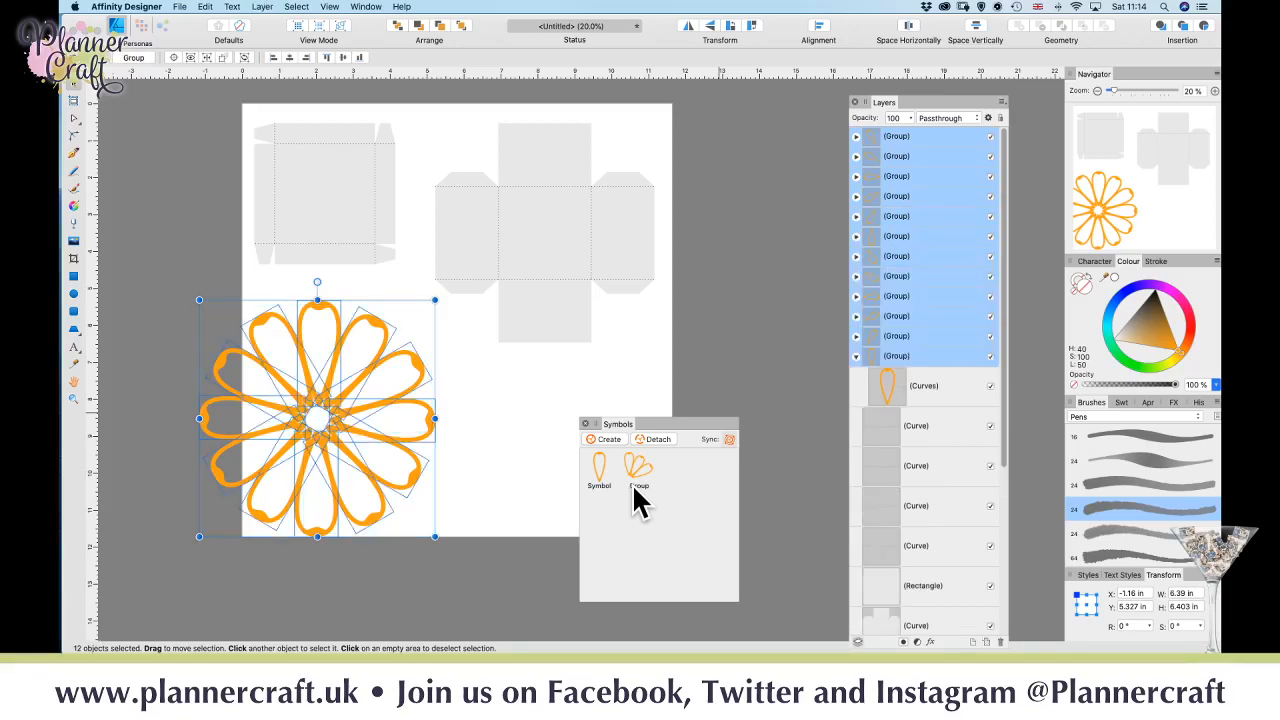
key(super+shift+g)
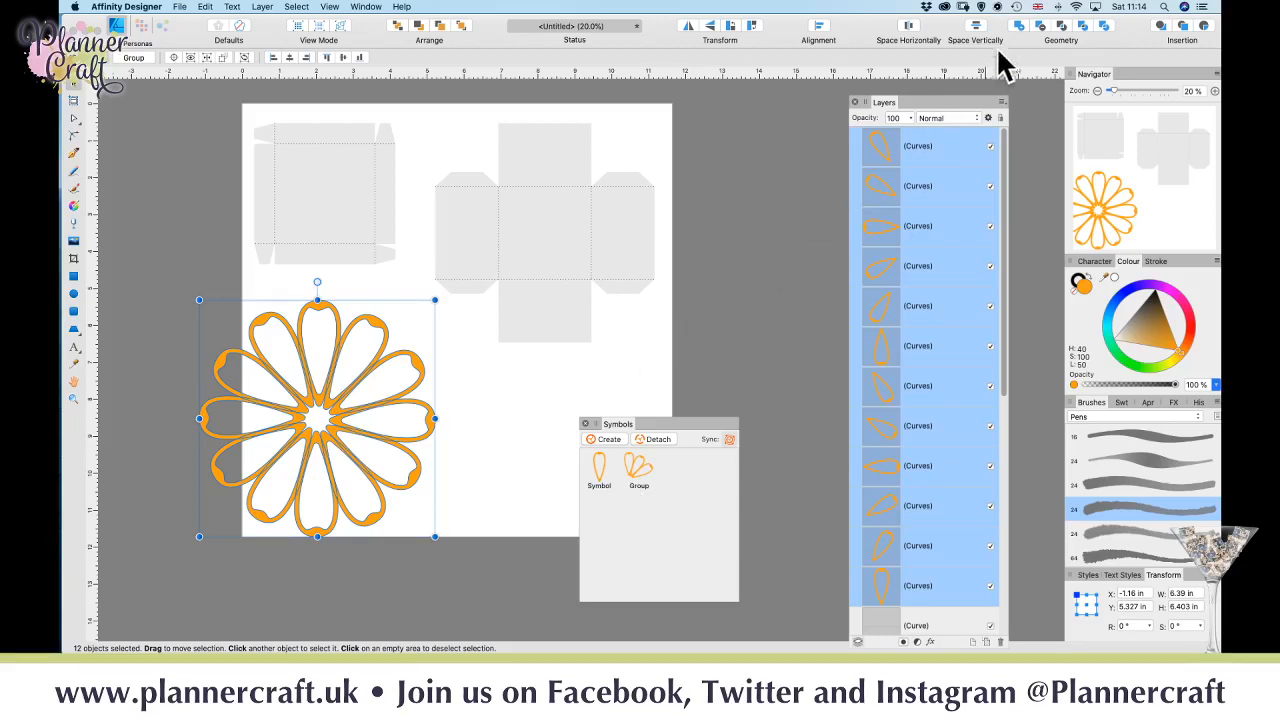
click(1020, 27)
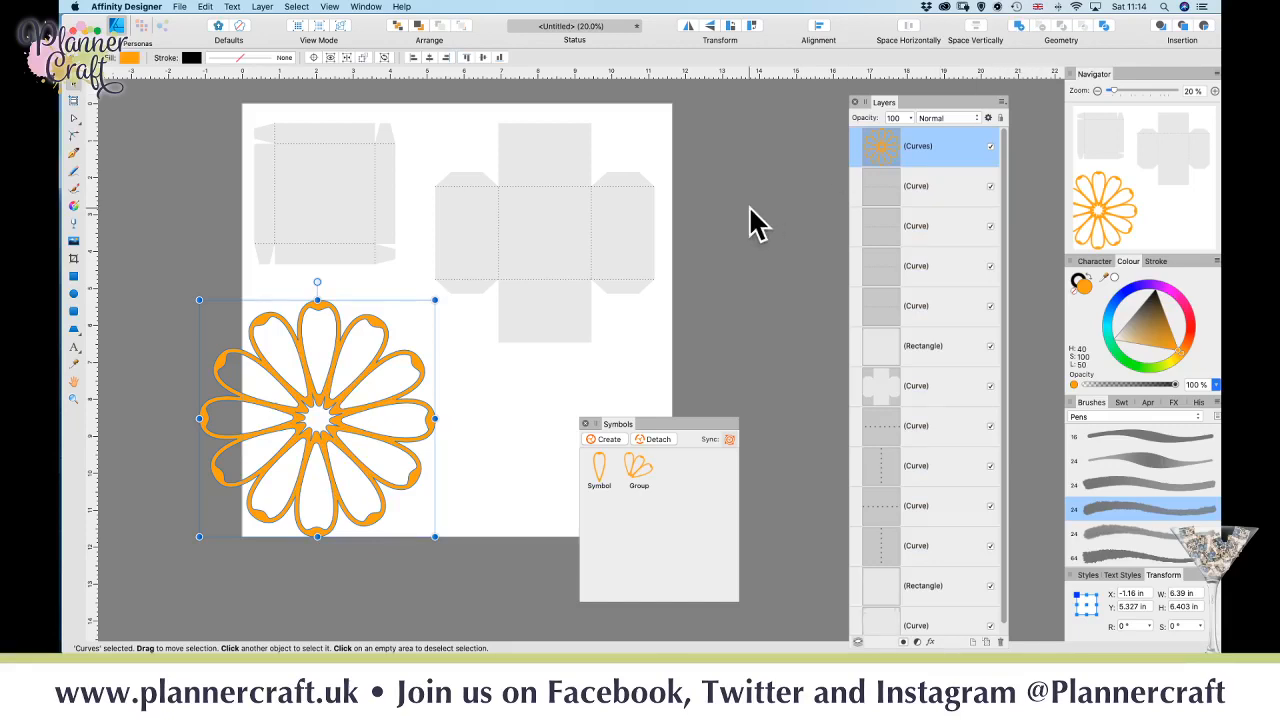
- Move the flower over the square box template and scale it down to about 4.493 × 4.502 in
key(super+plus)
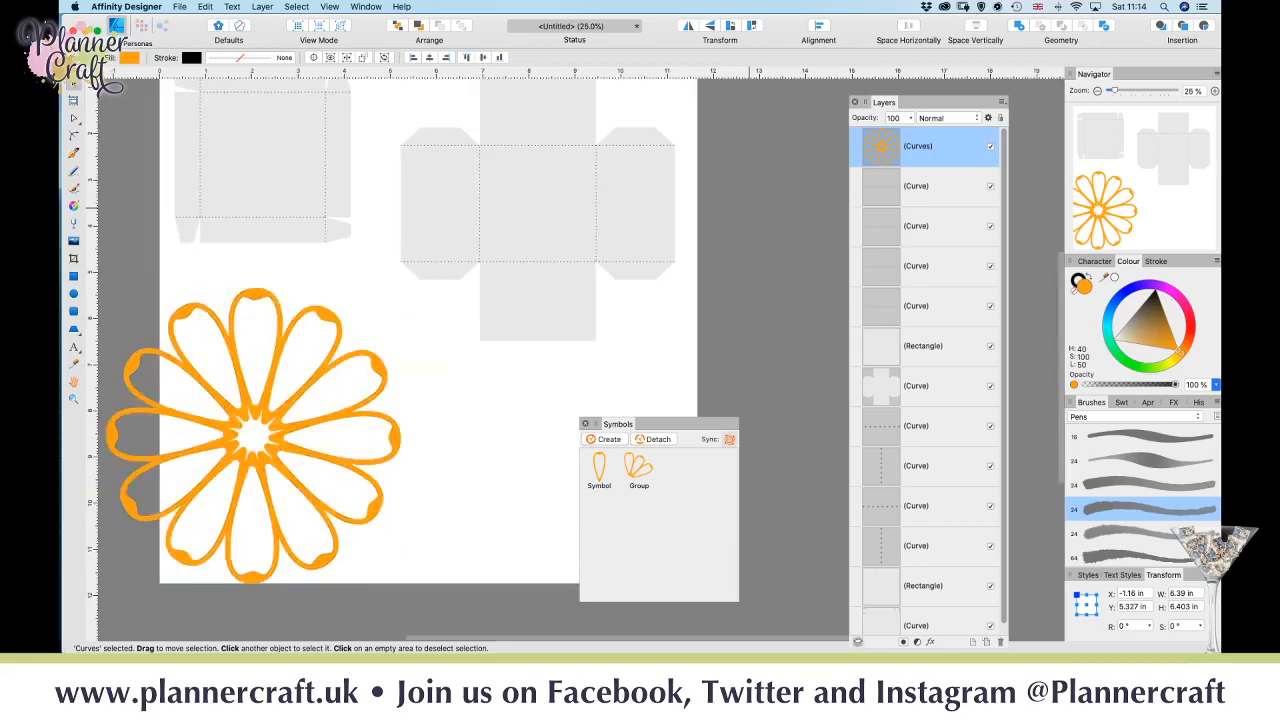
key(space)
drag(337, 437, 327, 176)
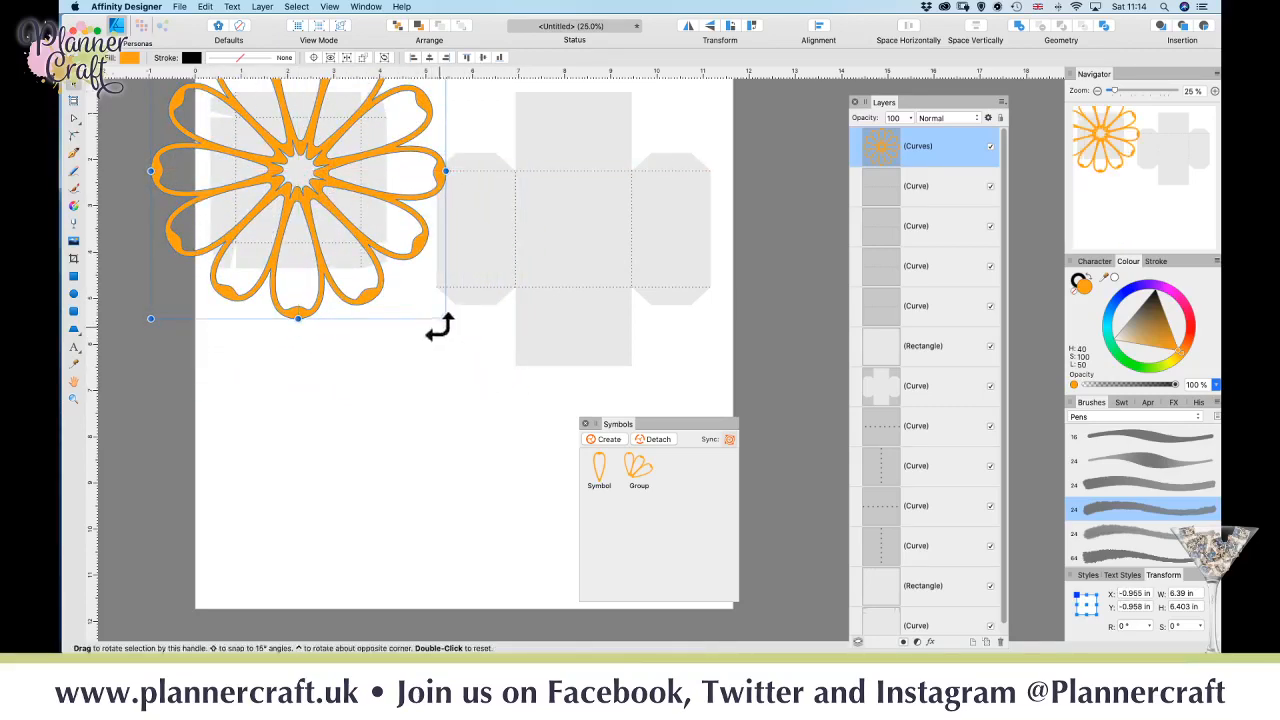
drag(446, 318, 389, 262)
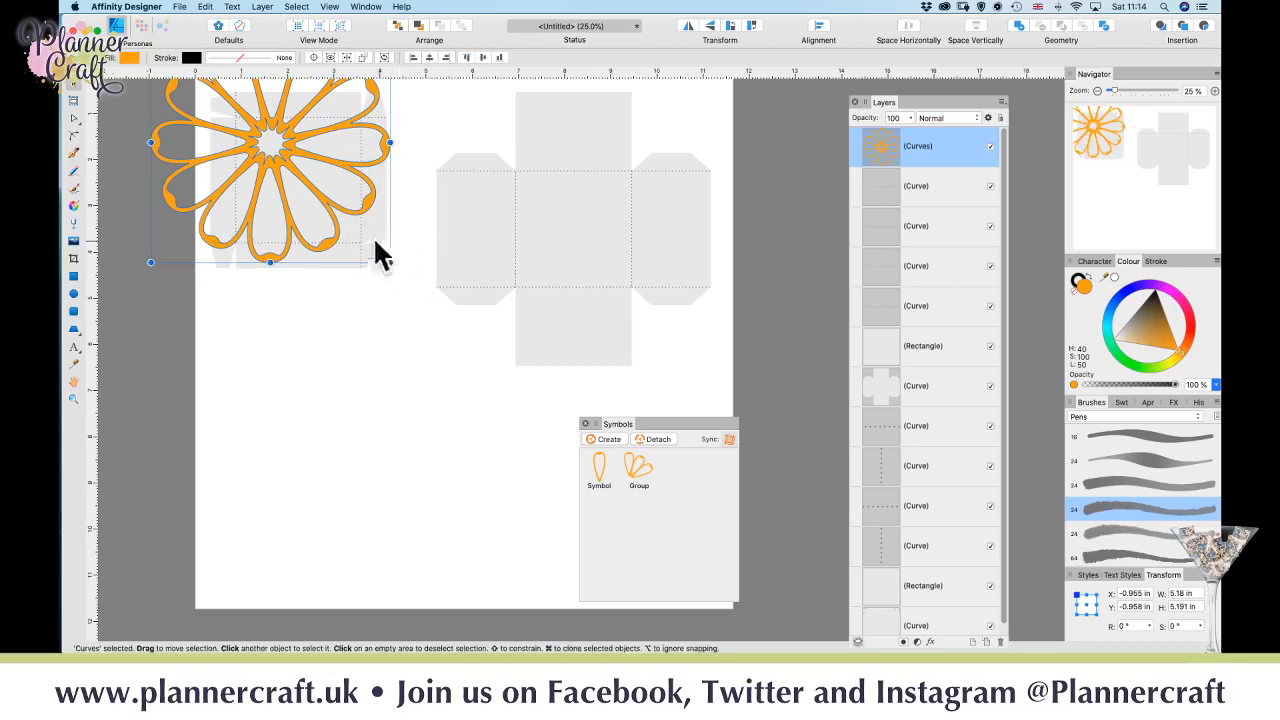
drag(284, 156, 351, 237)
drag(442, 322, 405, 297)
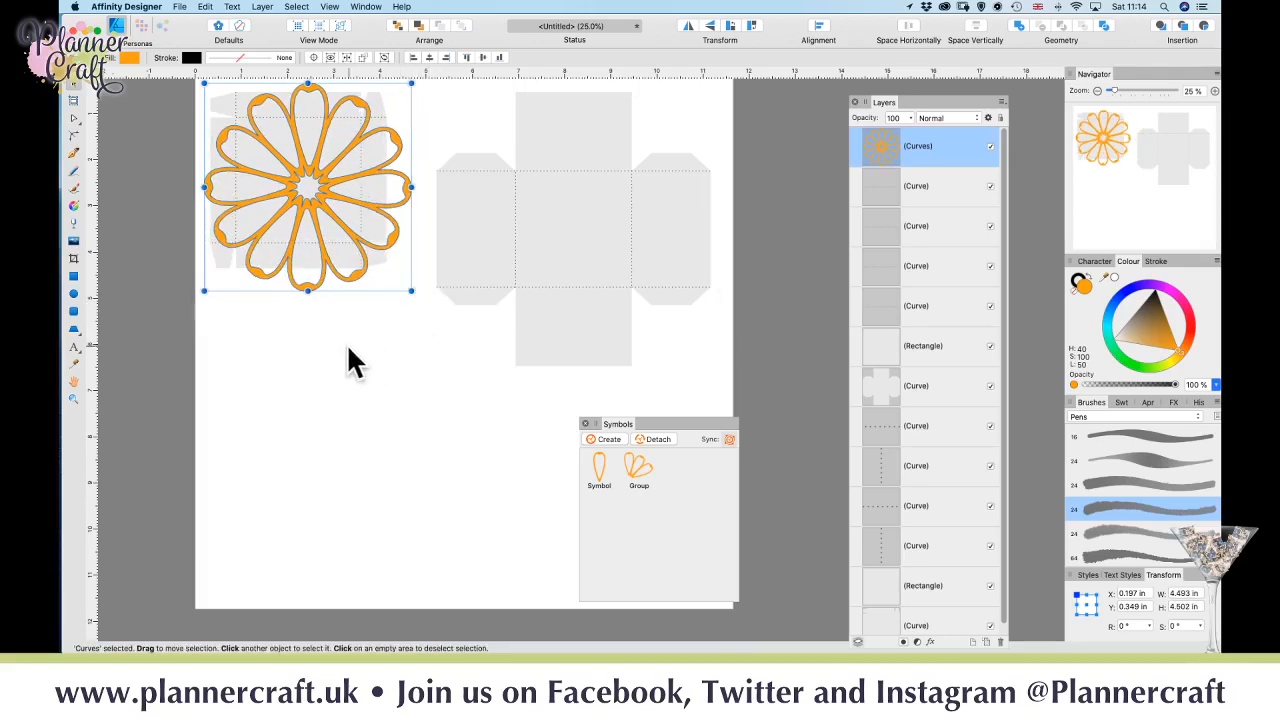
- Move the flower into the empty area below the square box template, to about X 1.034 in, Y 5.263 in
double_click(307, 203)
click(414, 331)
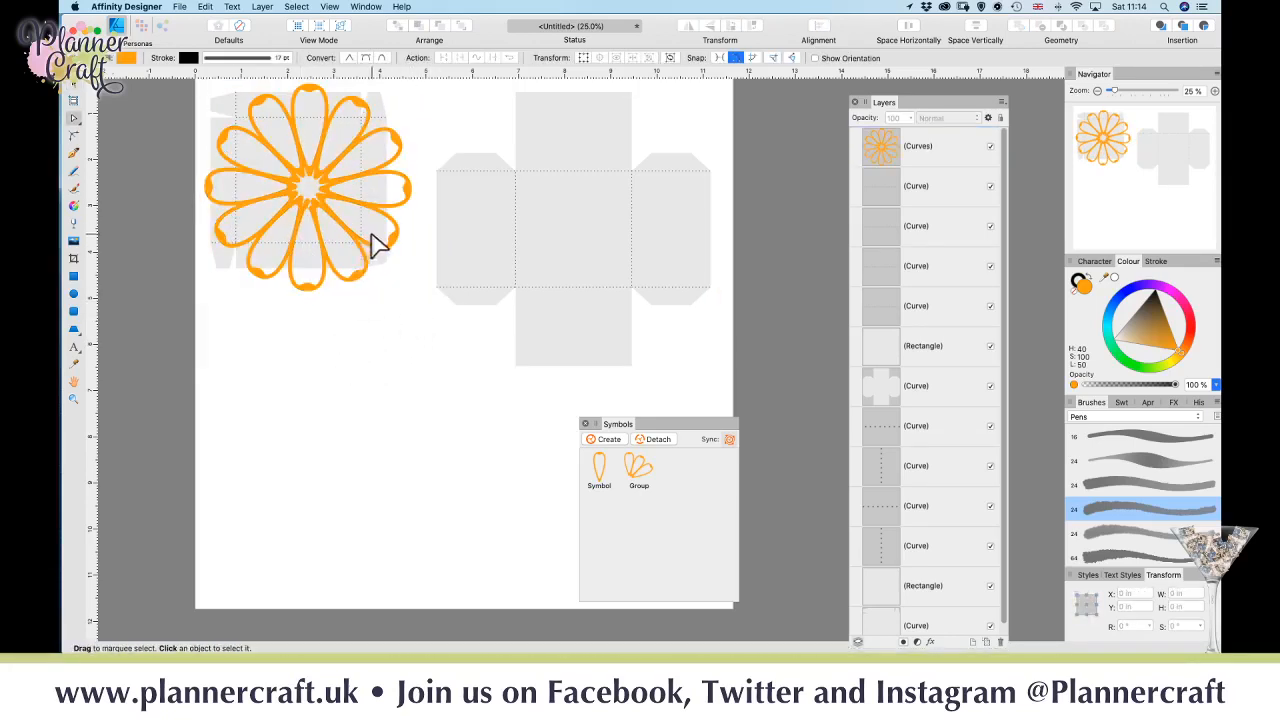
key(v)
drag(354, 284, 392, 500)
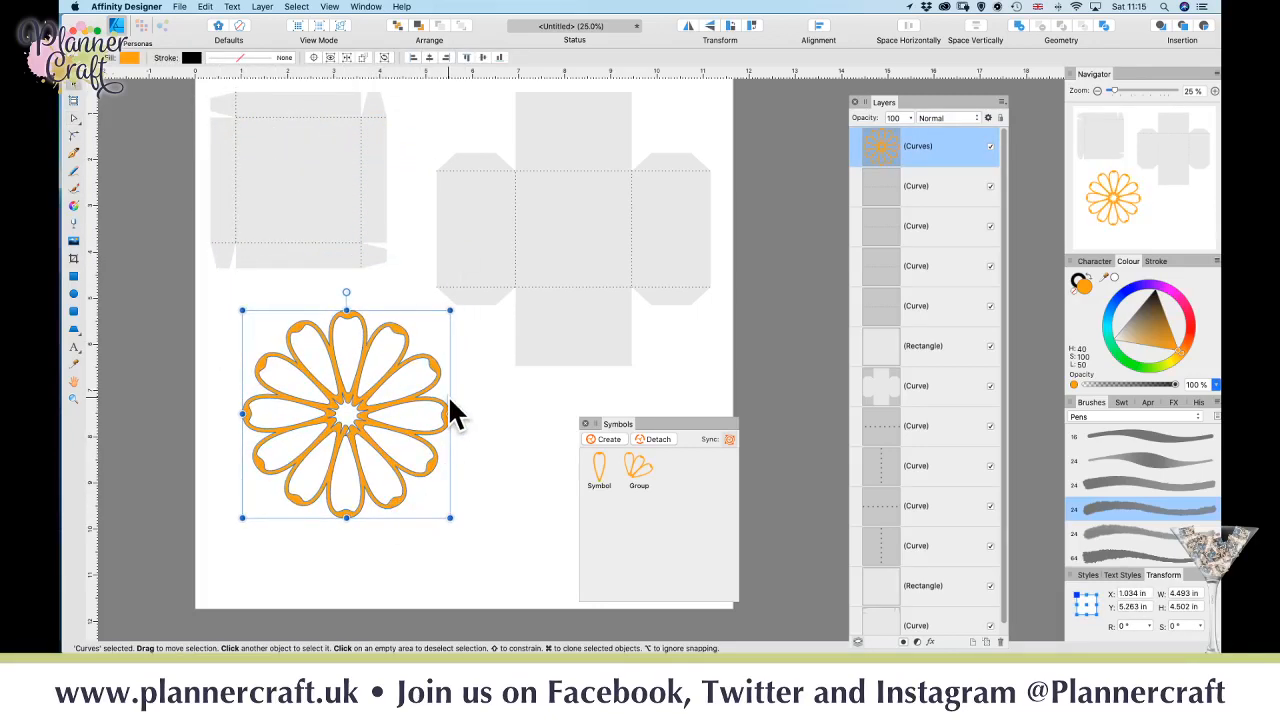
- Examine the centre of the merged flower and show its nodes for editing at the overlapping petal bases just below the centre
key(super+plus)
key(super+plus)
key(space)
drag(289, 505, 762, 308)
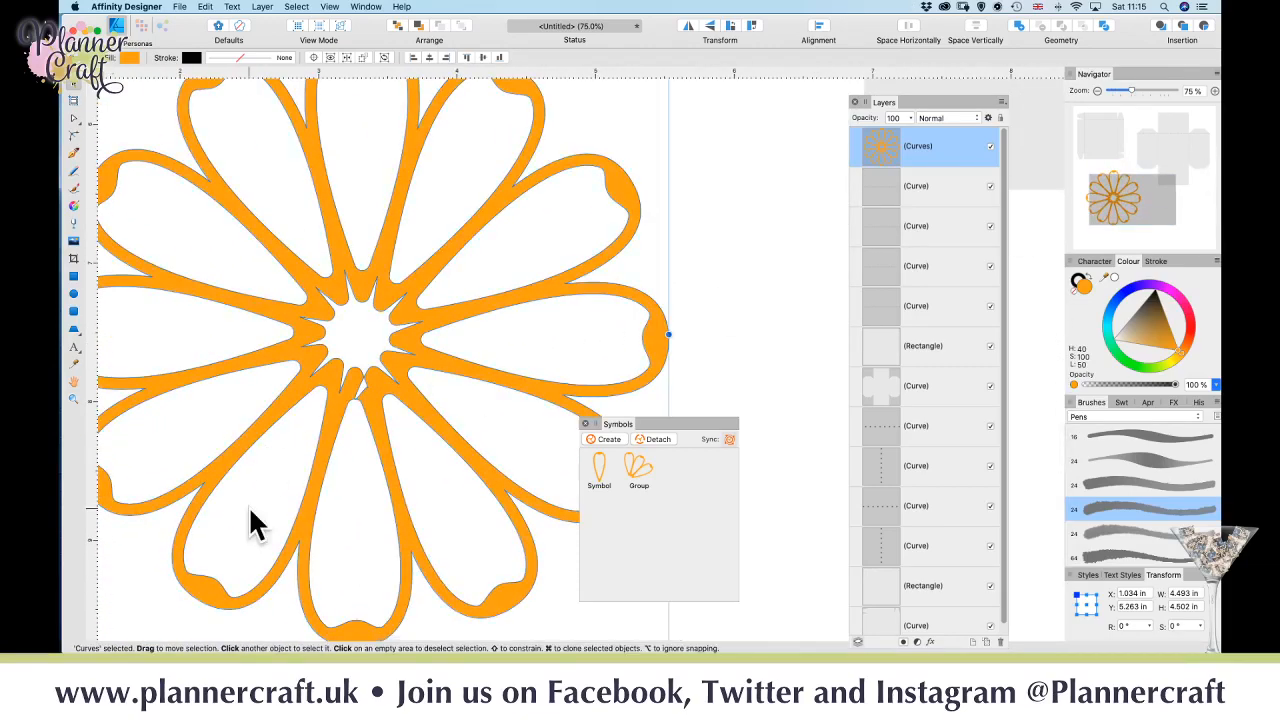
key(super+plus)
key(super+plus)
key(space)
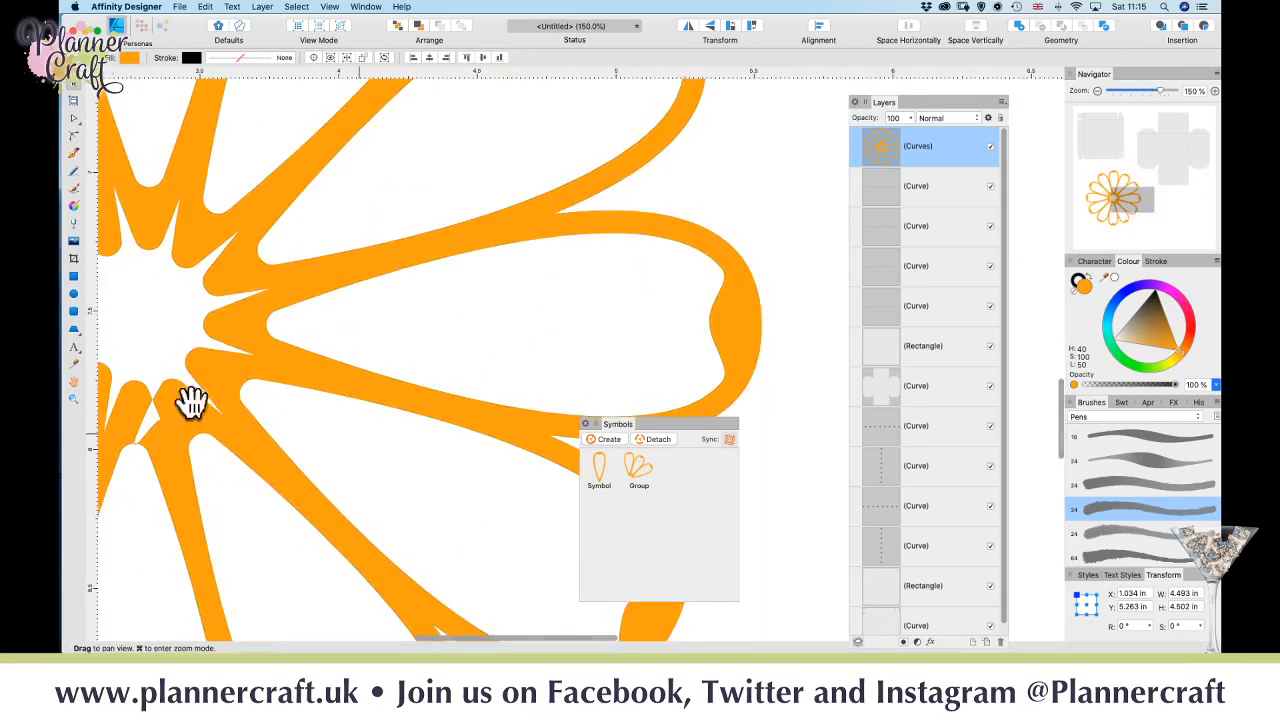
drag(200, 391, 451, 377)
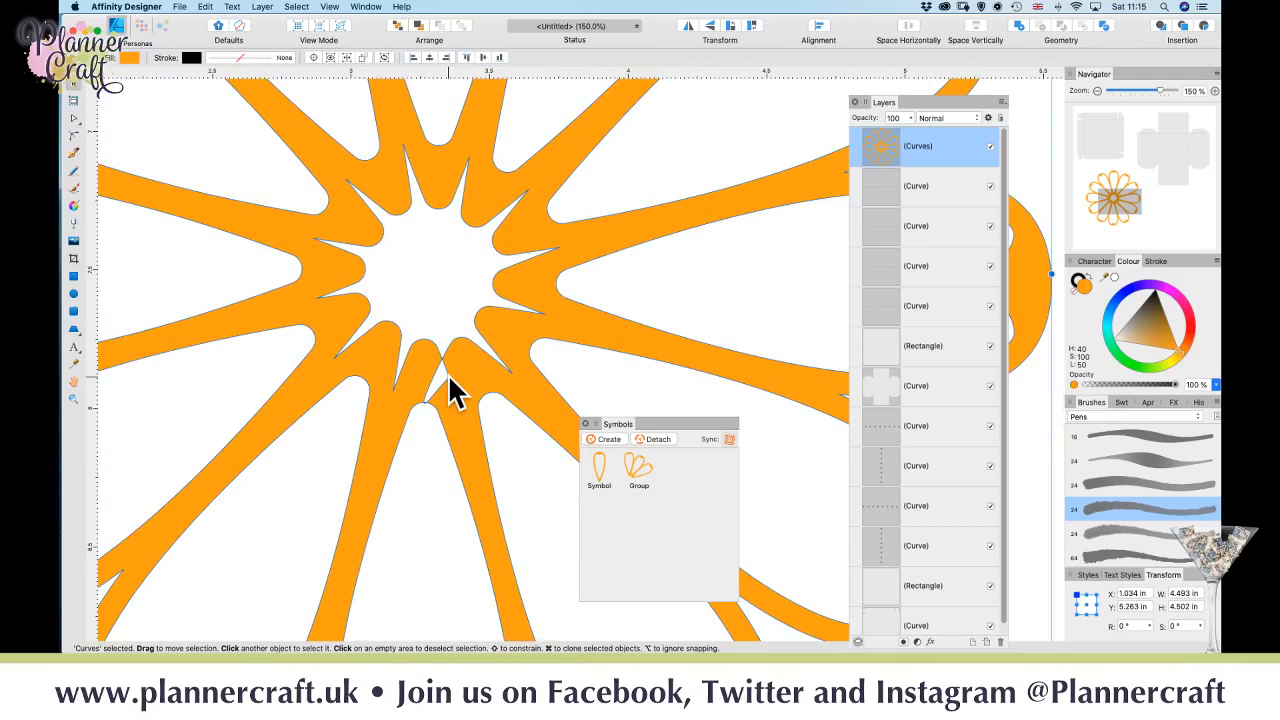
key(super+plus)
key(super+plus)
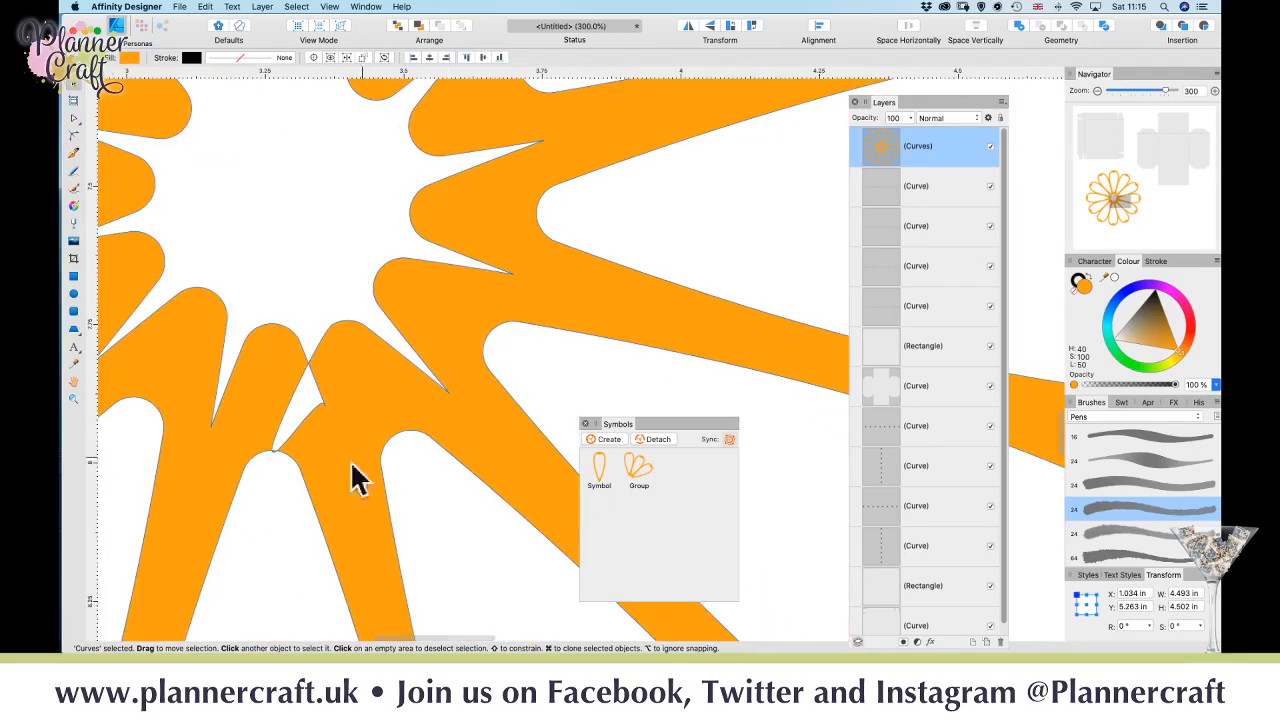
key(a)
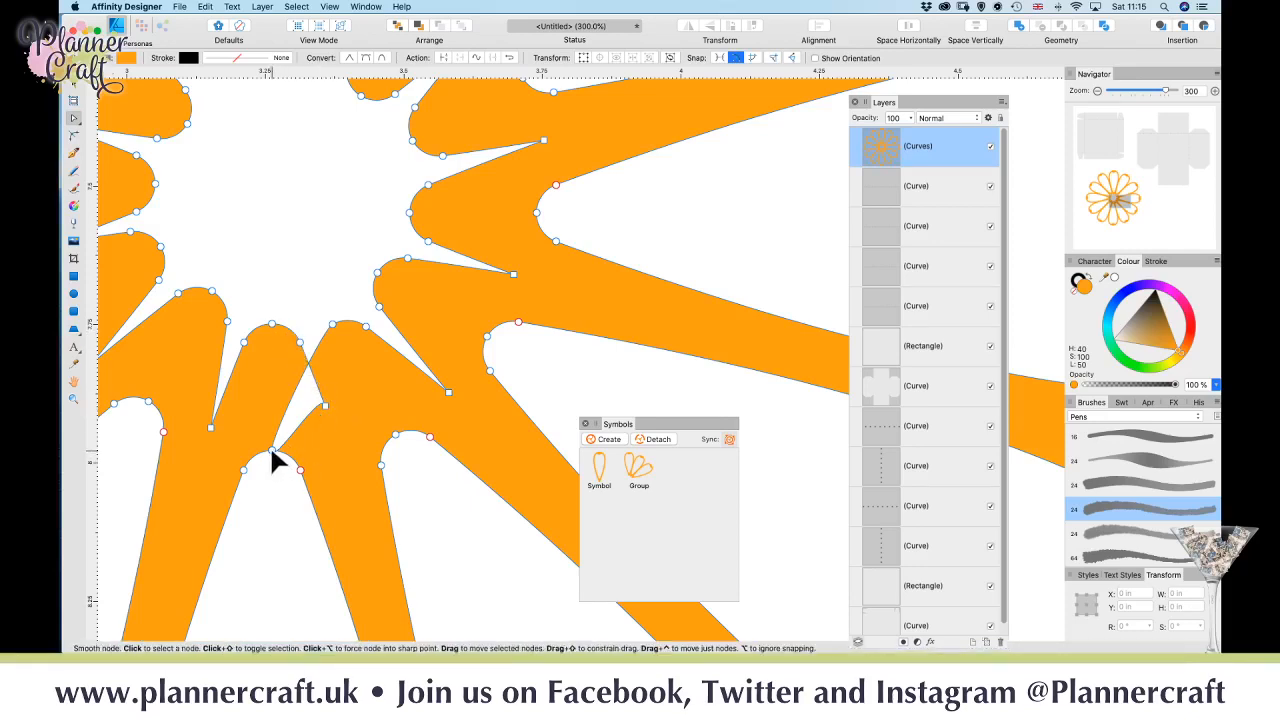
mouse_move(270, 449)
mouse_down()
mouse_move(287, 426)
mouse_move(273, 449)
mouse_up()
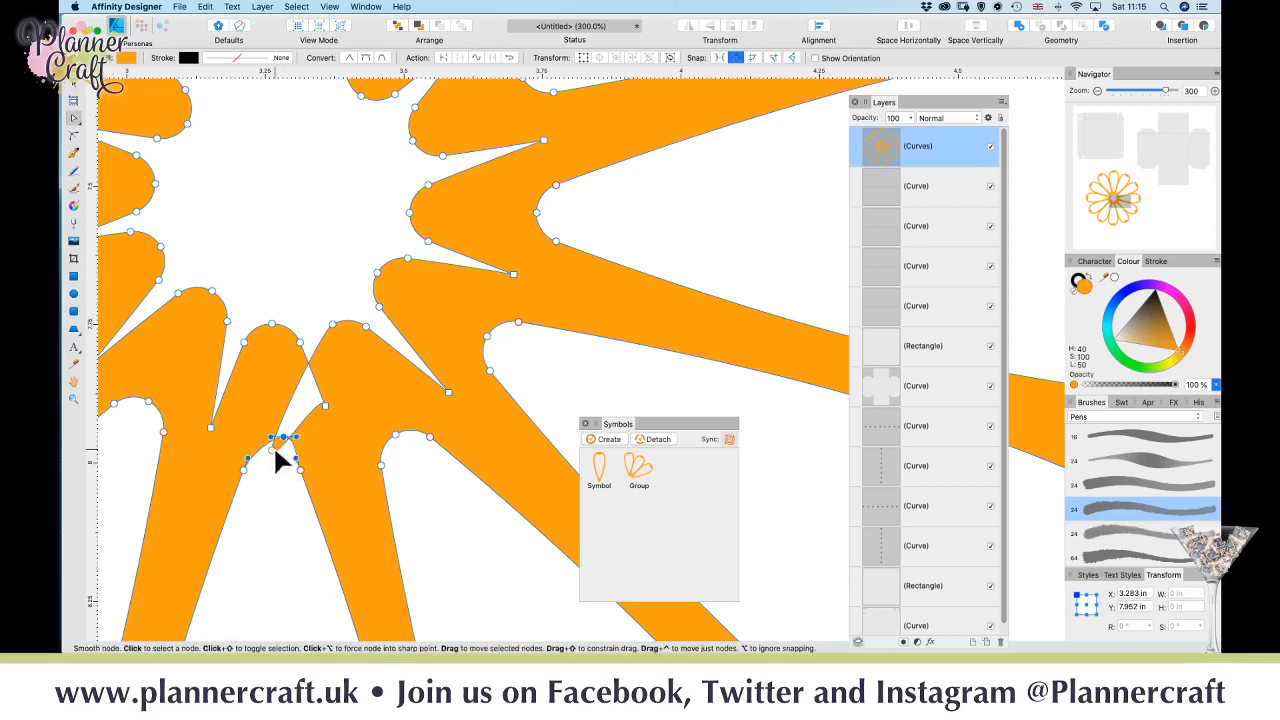
click(294, 431)
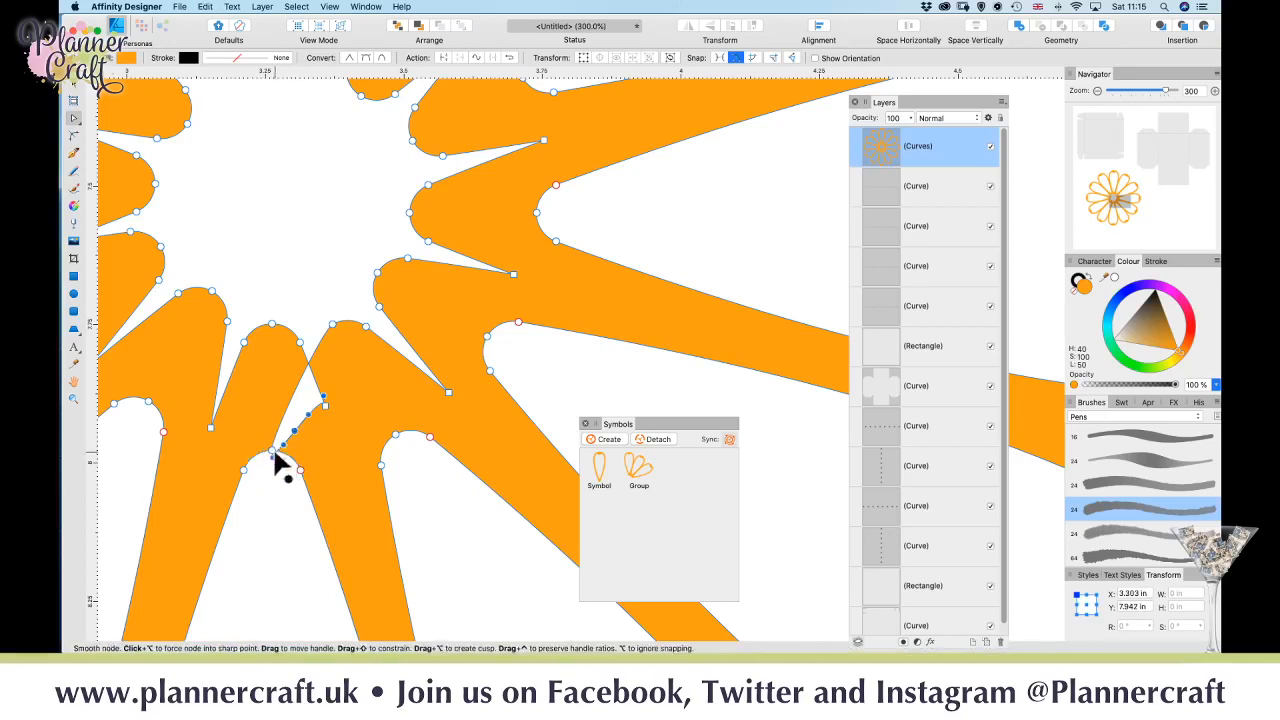
click(272, 449)
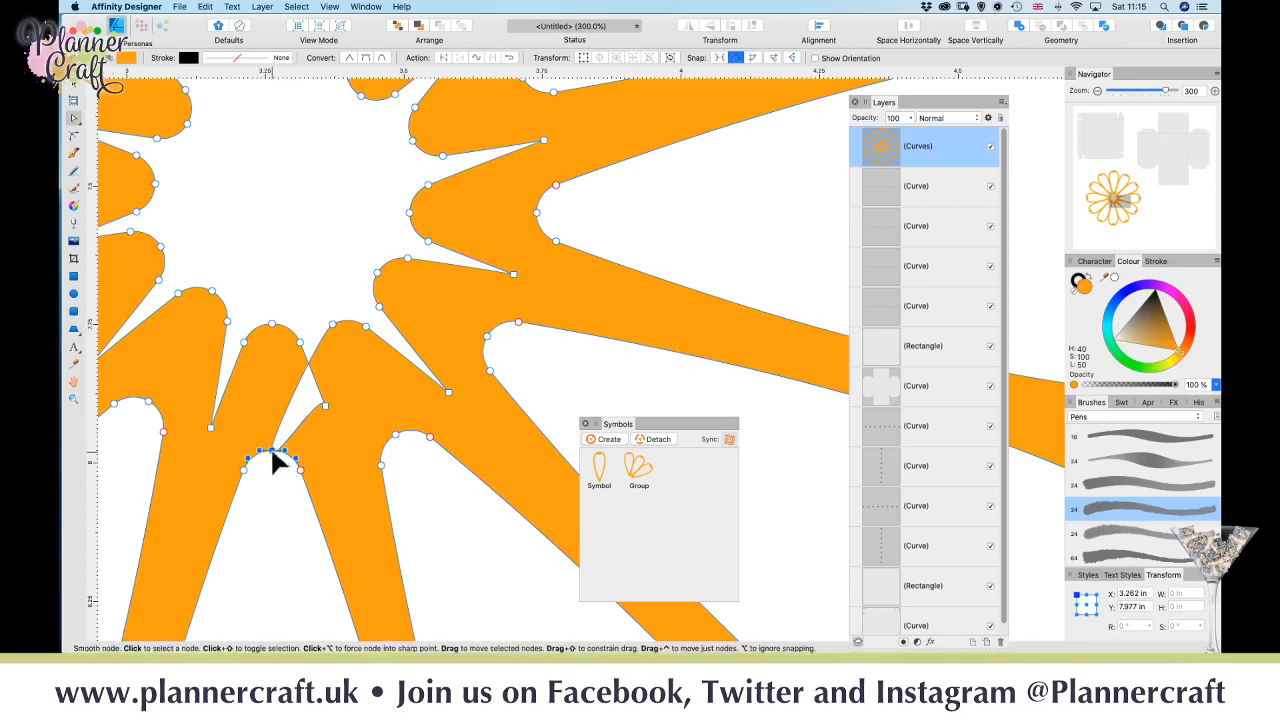
- Try to close the gap between the two overlapping petal bases by moving its lower node onto the neighbouring corner node
scroll(270, 452, up, 2)
drag(257, 444, 600, 354)
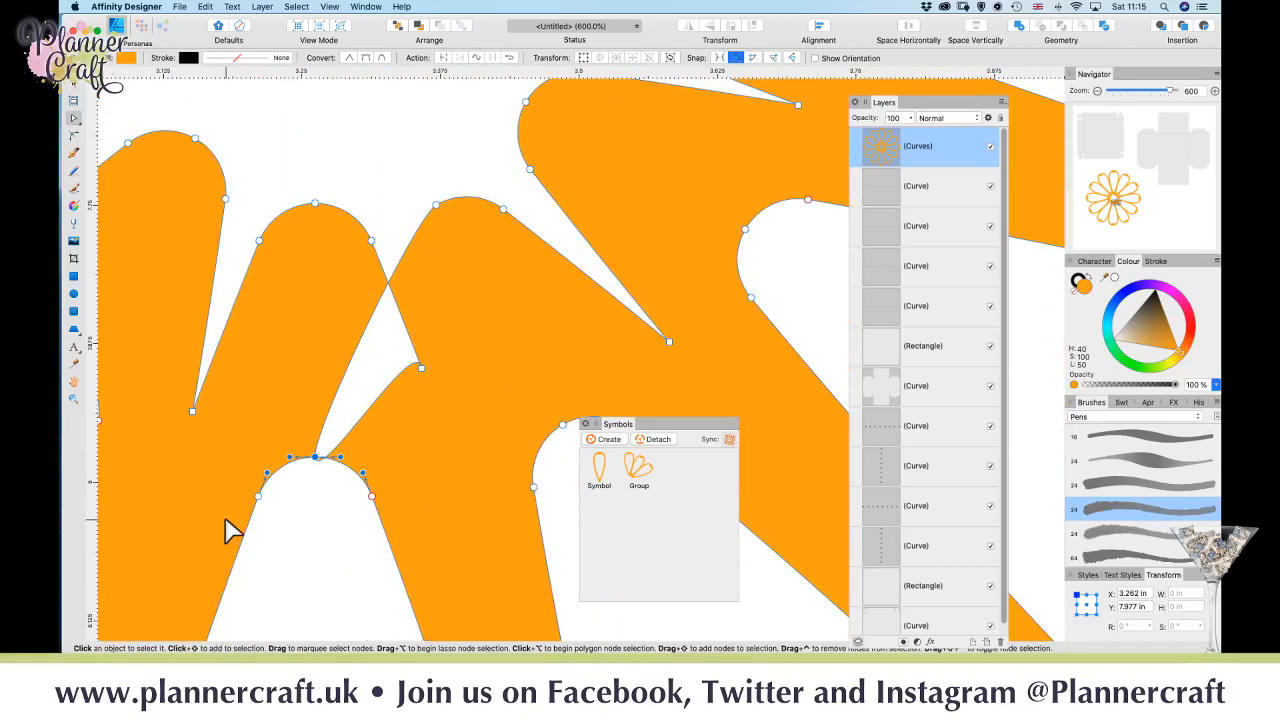
scroll(228, 530, up, 2)
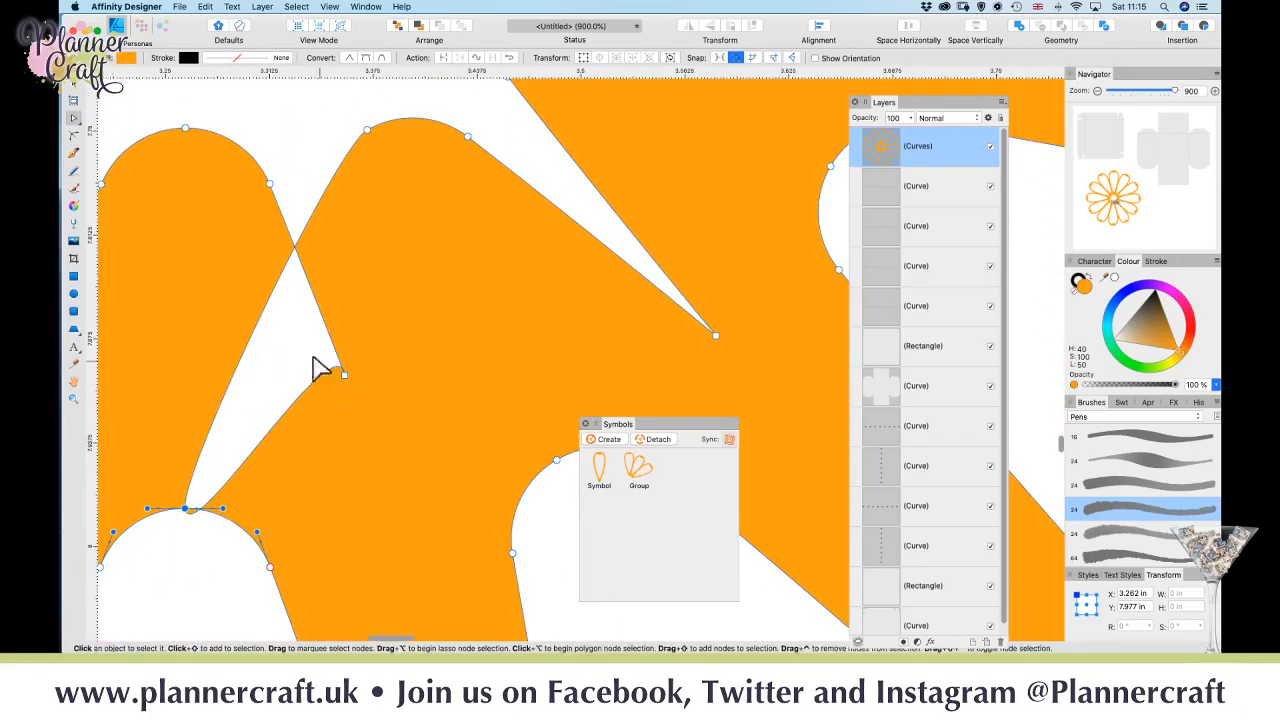
click(306, 390)
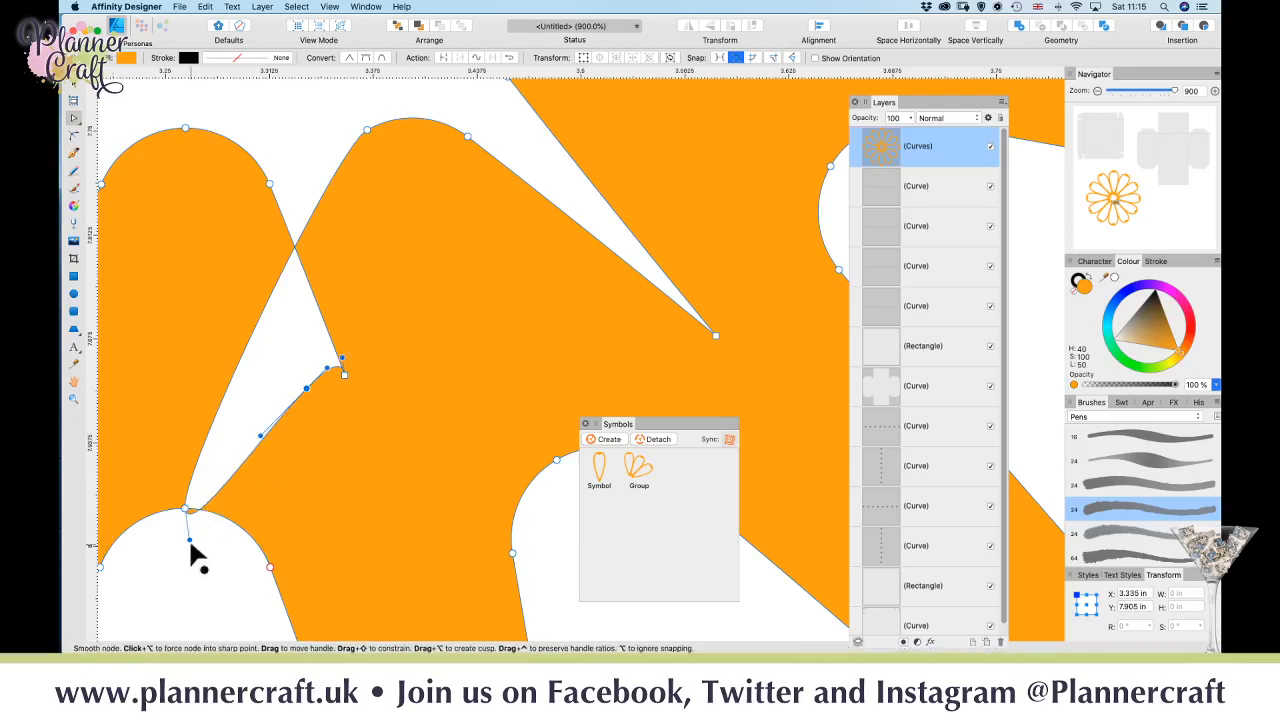
drag(190, 540, 348, 376)
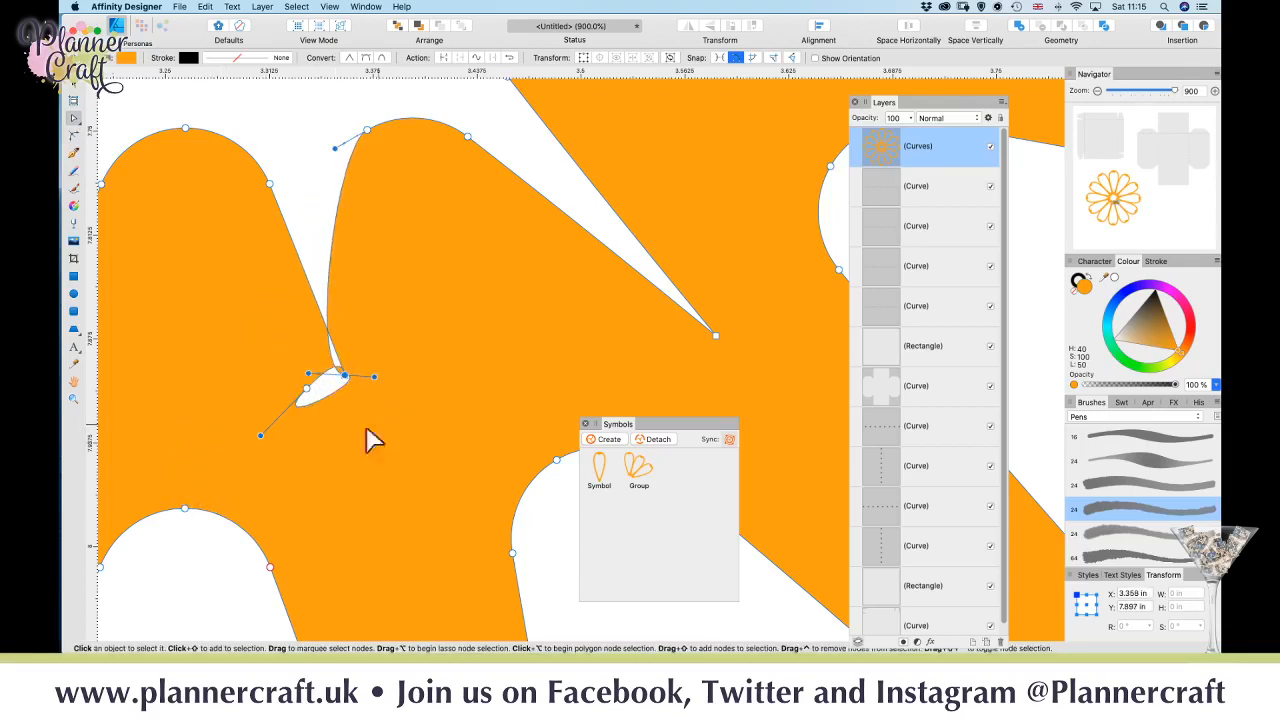
drag(314, 380, 351, 341)
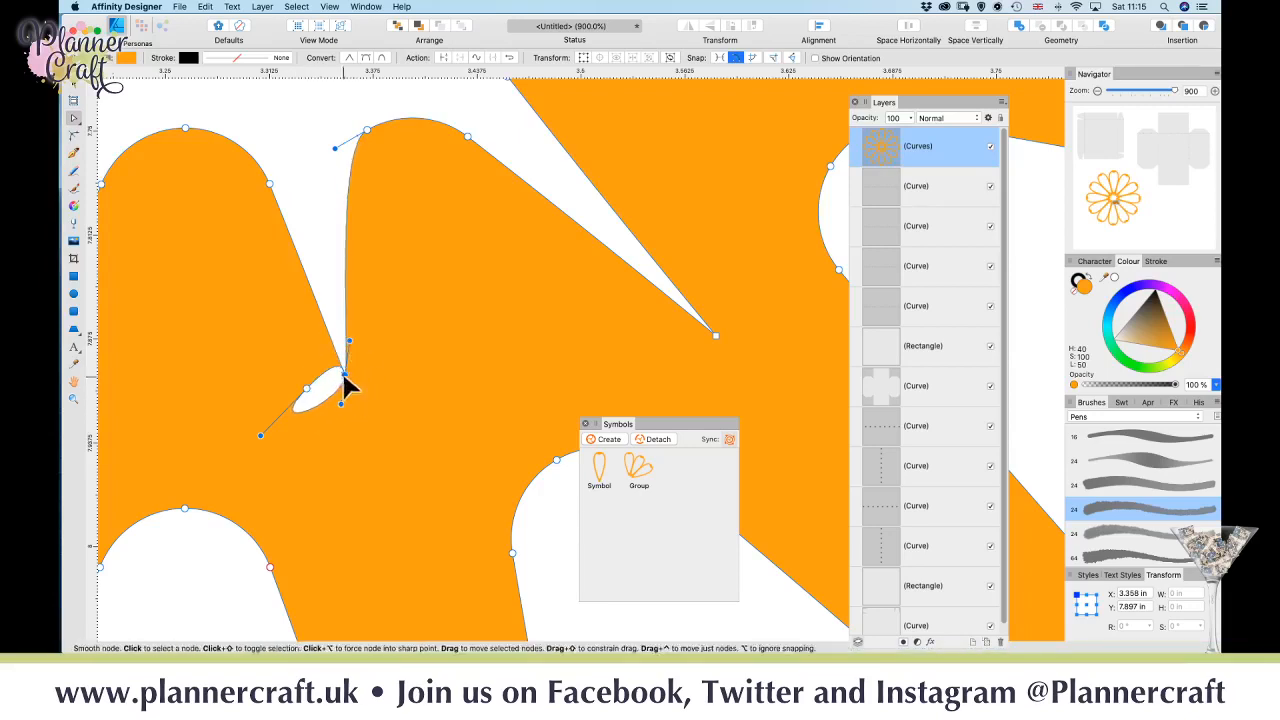
- Delete the two stray nodes between the overlapping petal bases and adjust the curve at the adjacent rounded tip
key(Delete)
click(307, 389)
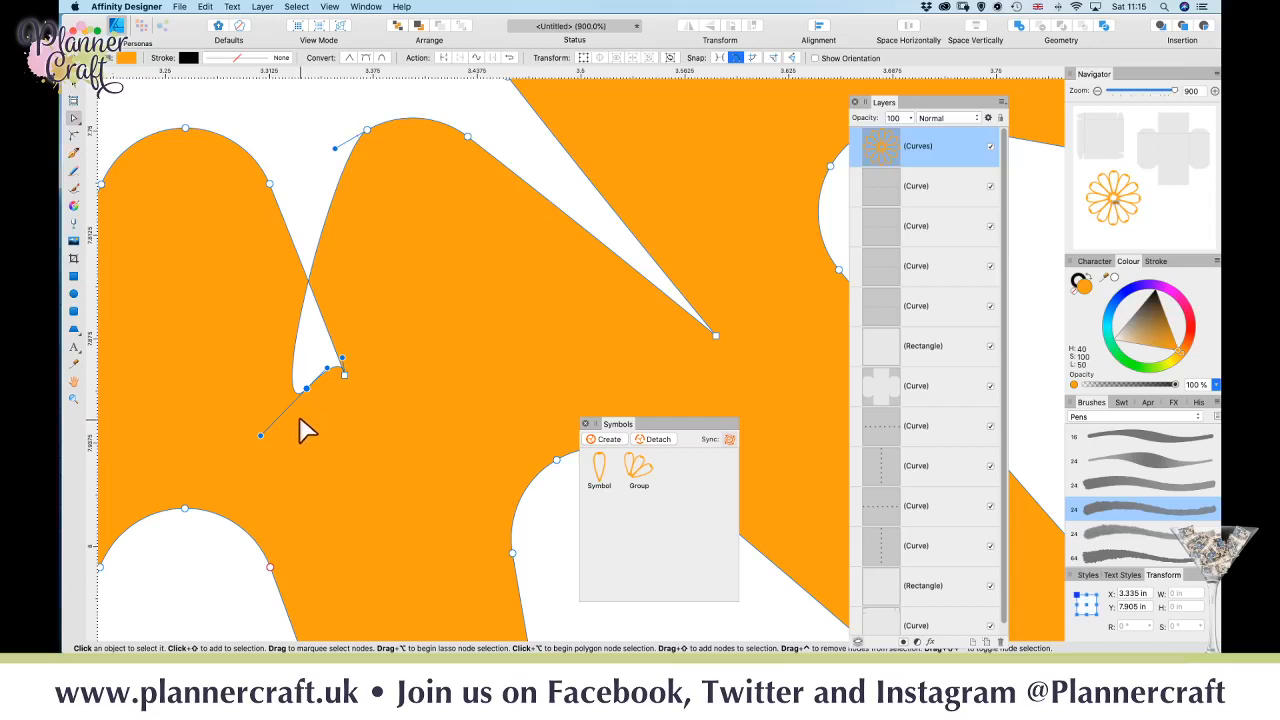
key(Delete)
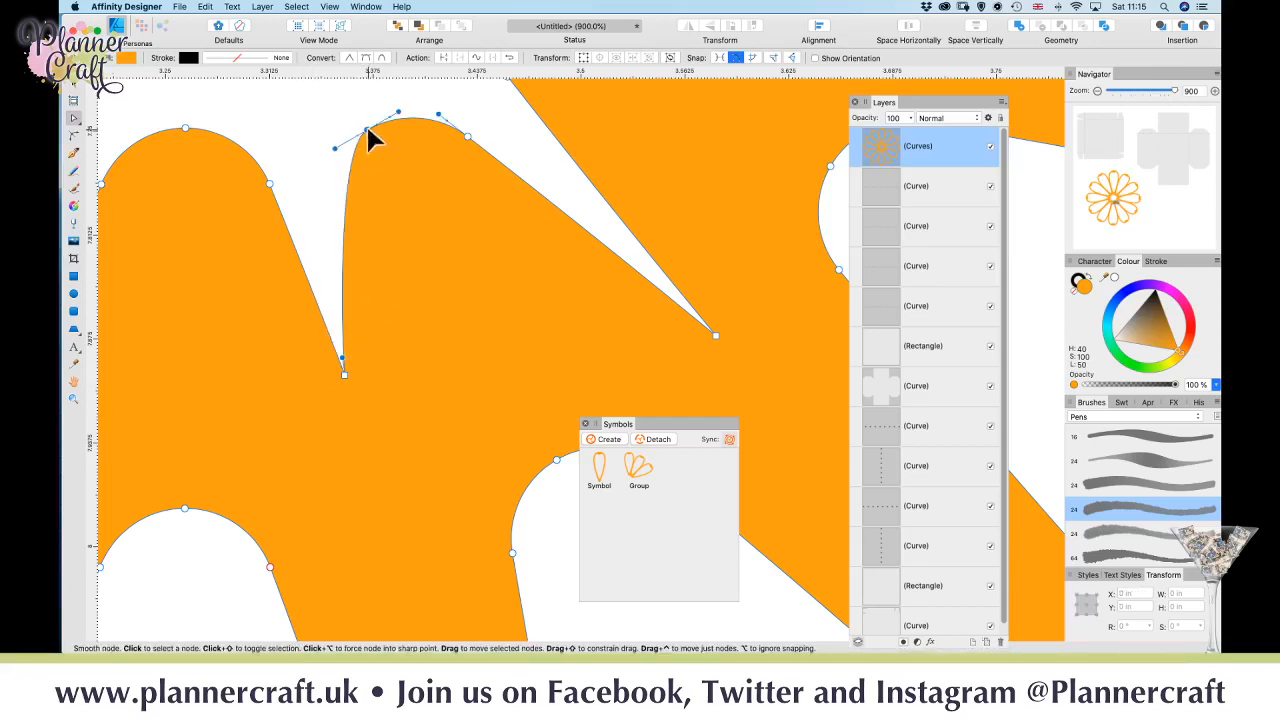
click(343, 163)
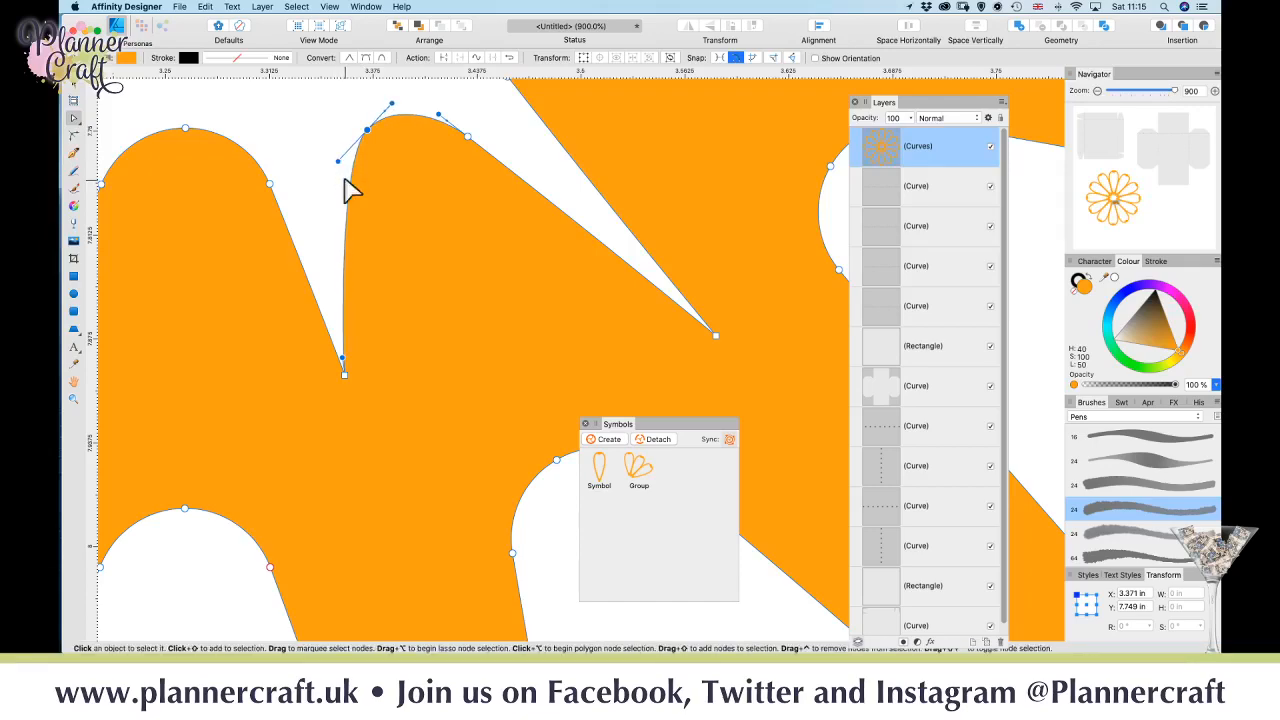
scroll(344, 190, down, 10)
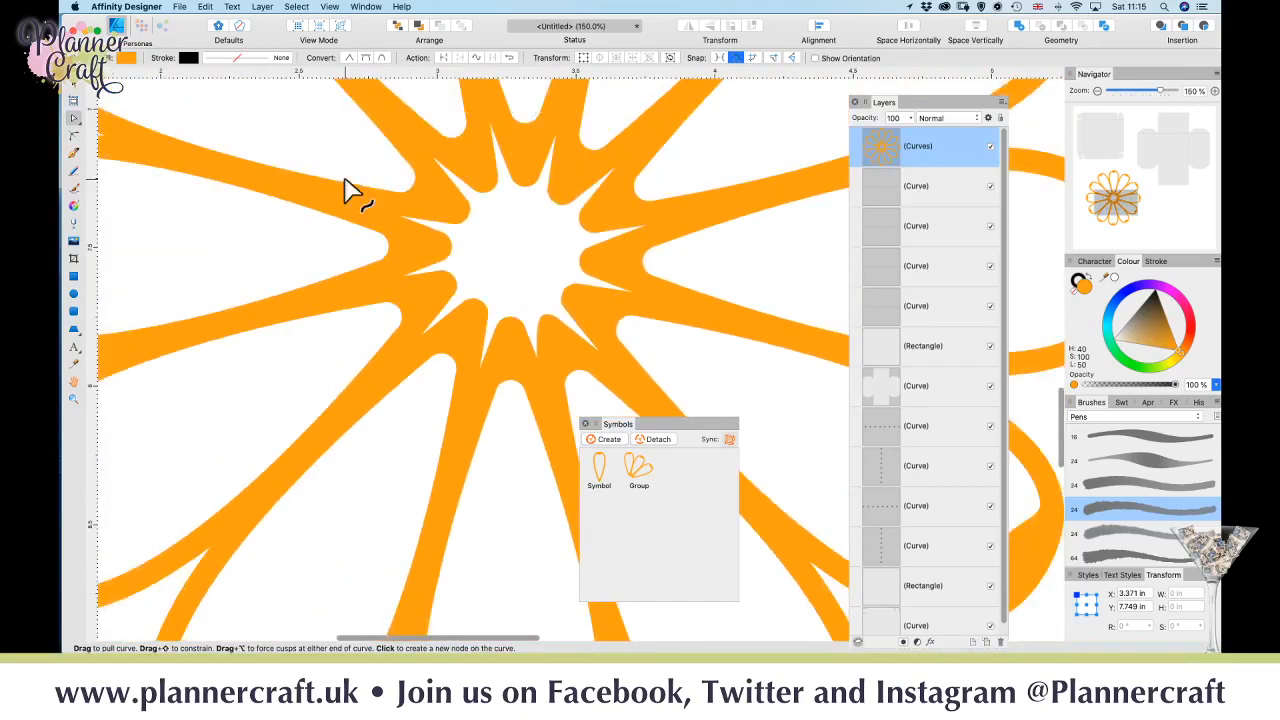
drag(515, 258, 471, 466)
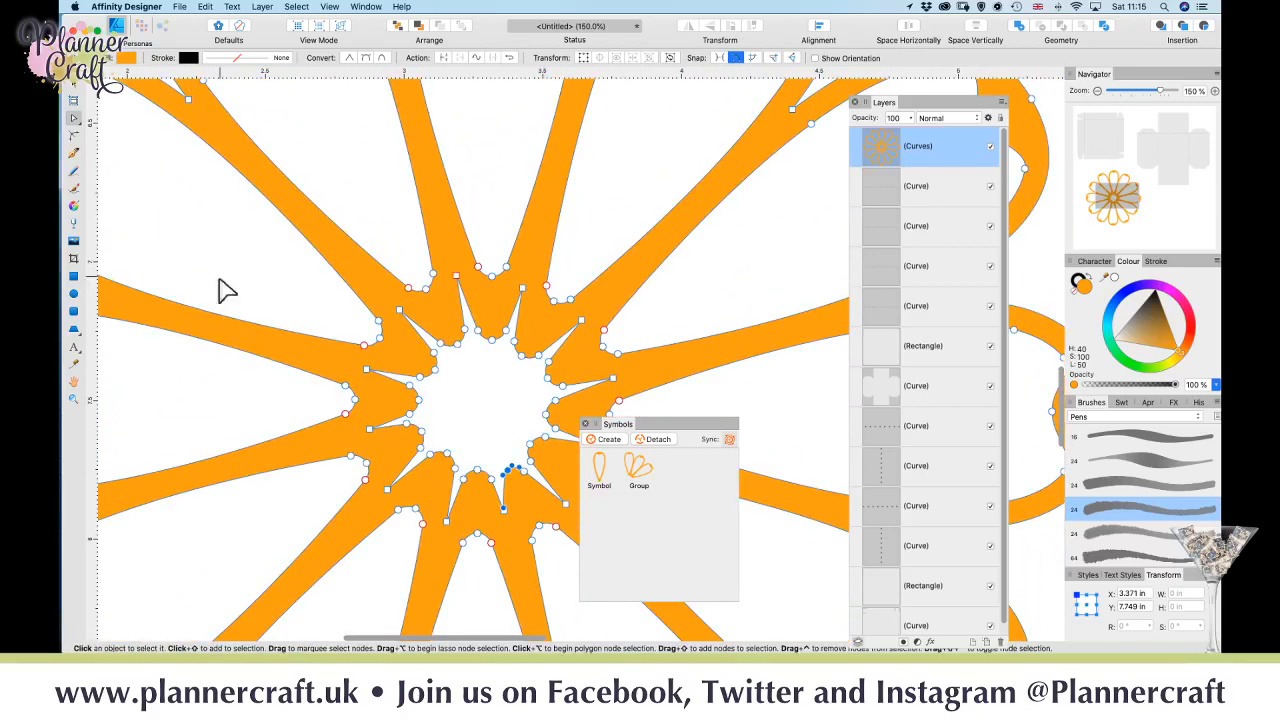
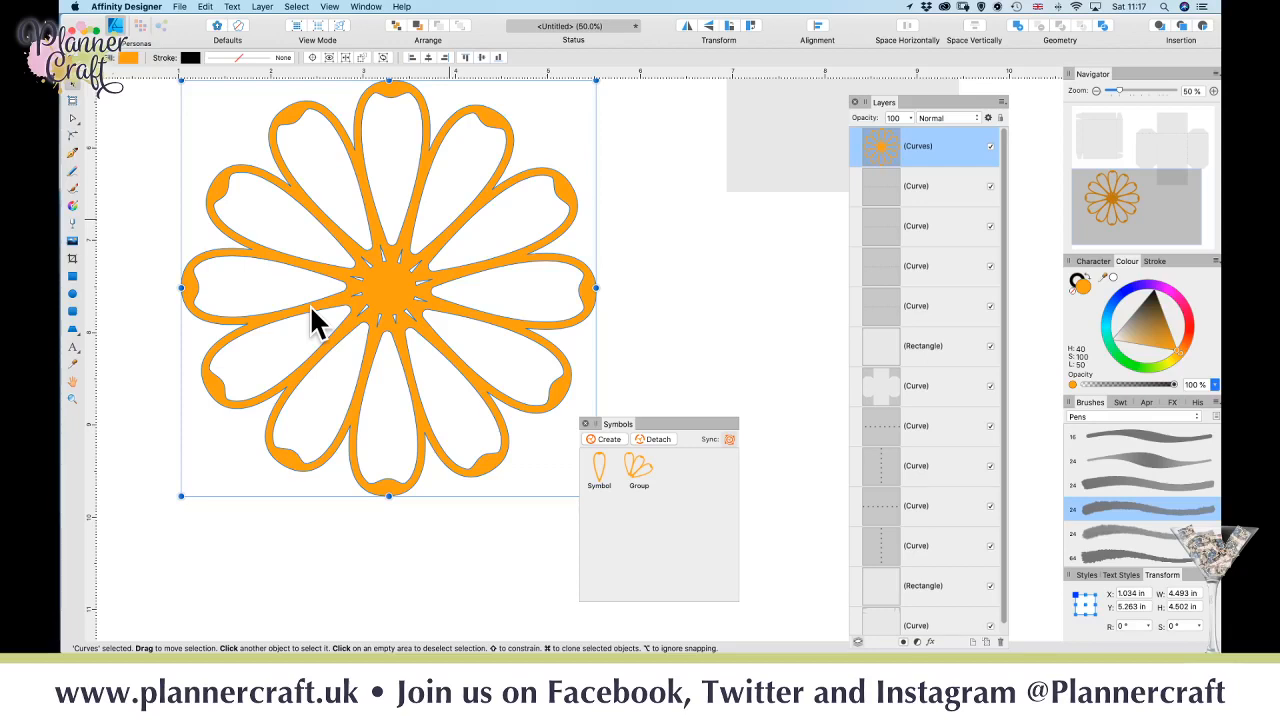
- Duplicate the flower and place the copy beside the original at about X 5.689 in, Y 6.716 in
key(super+minus)
key(super+minus)
key(space)
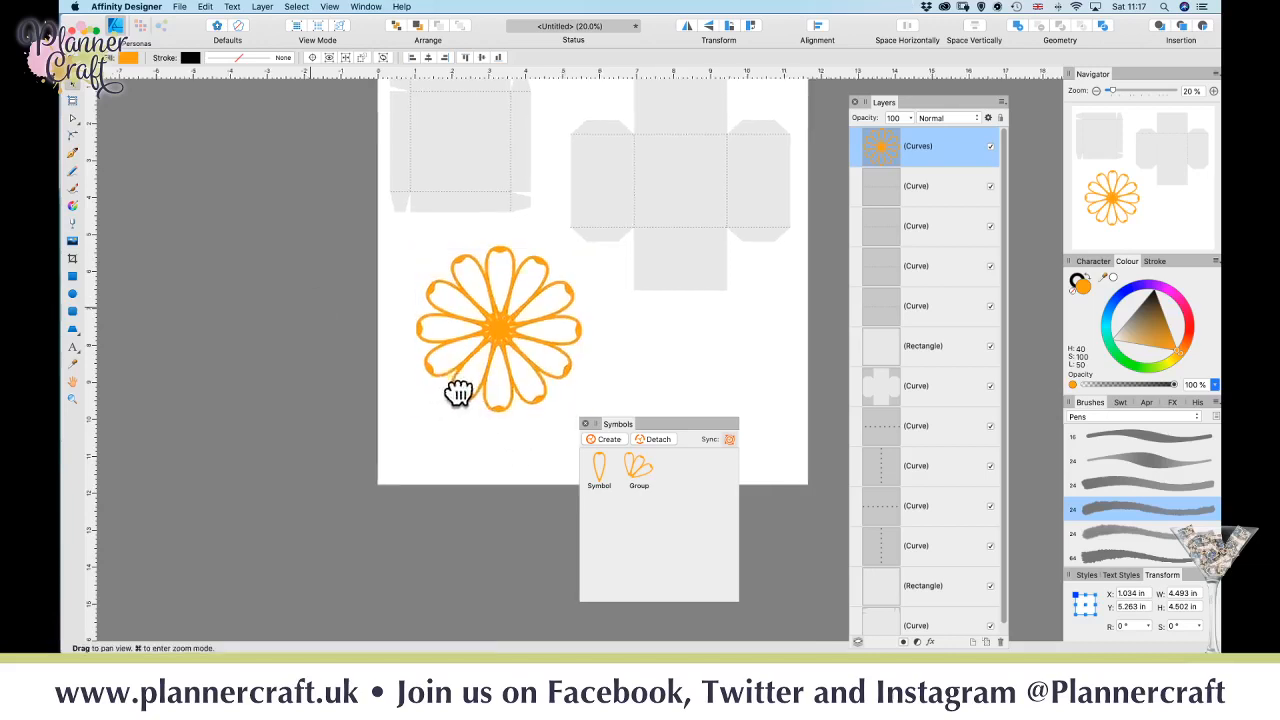
drag(458, 392, 241, 417)
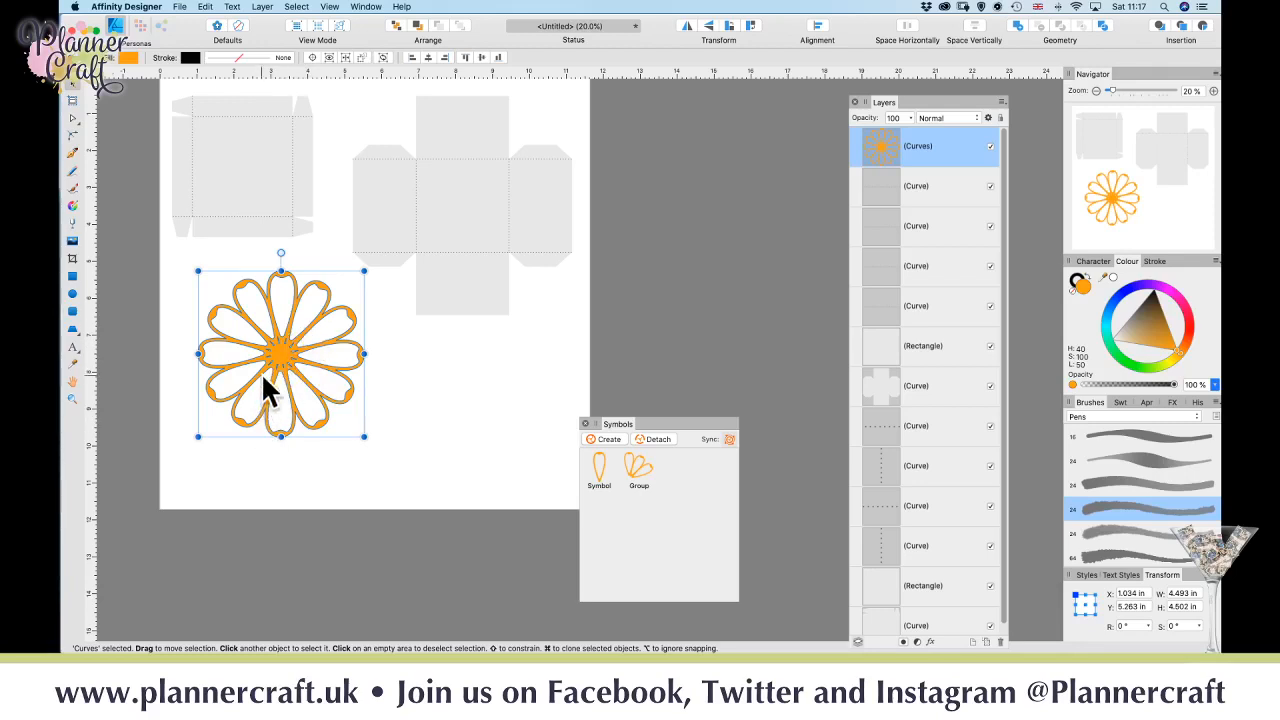
mouse_move(282, 351)
mouse_down()
mouse_move(523, 400)
mouse_move(453, 405)
mouse_up()
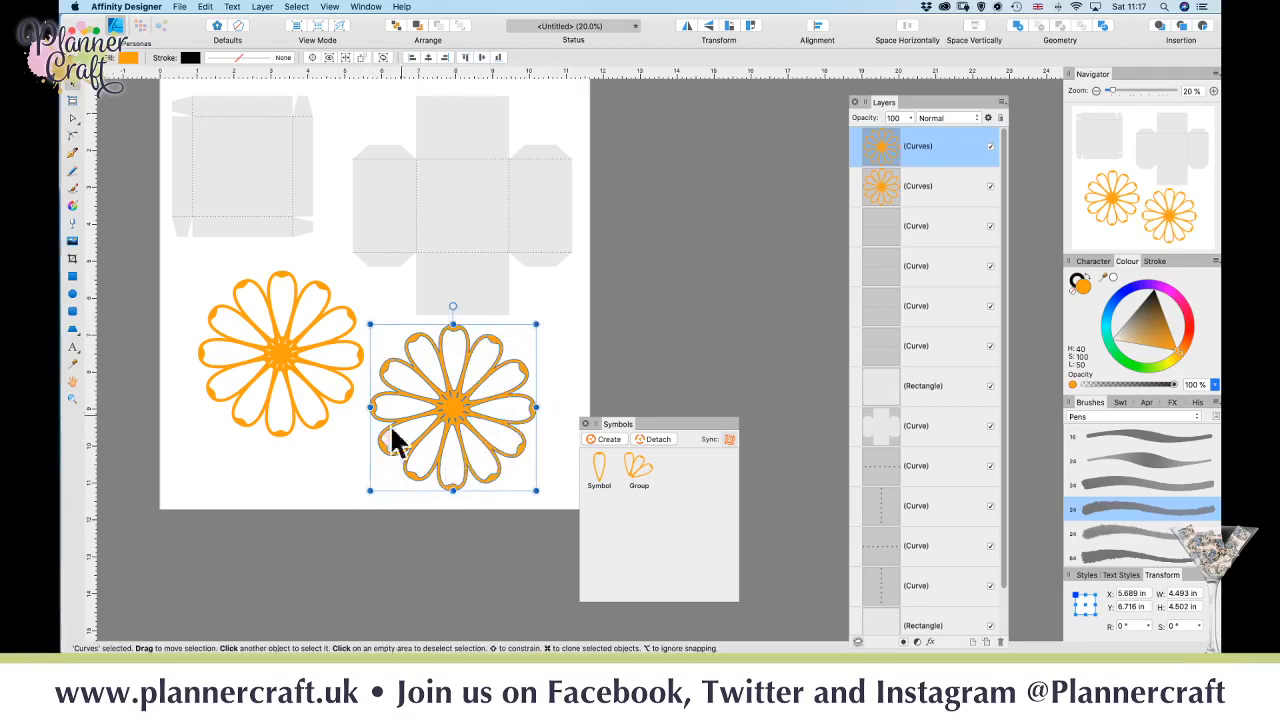
- Delete the inner outline nodes in the top petal of the flower copy to fill most of its opening
scroll(361, 455, up, 5)
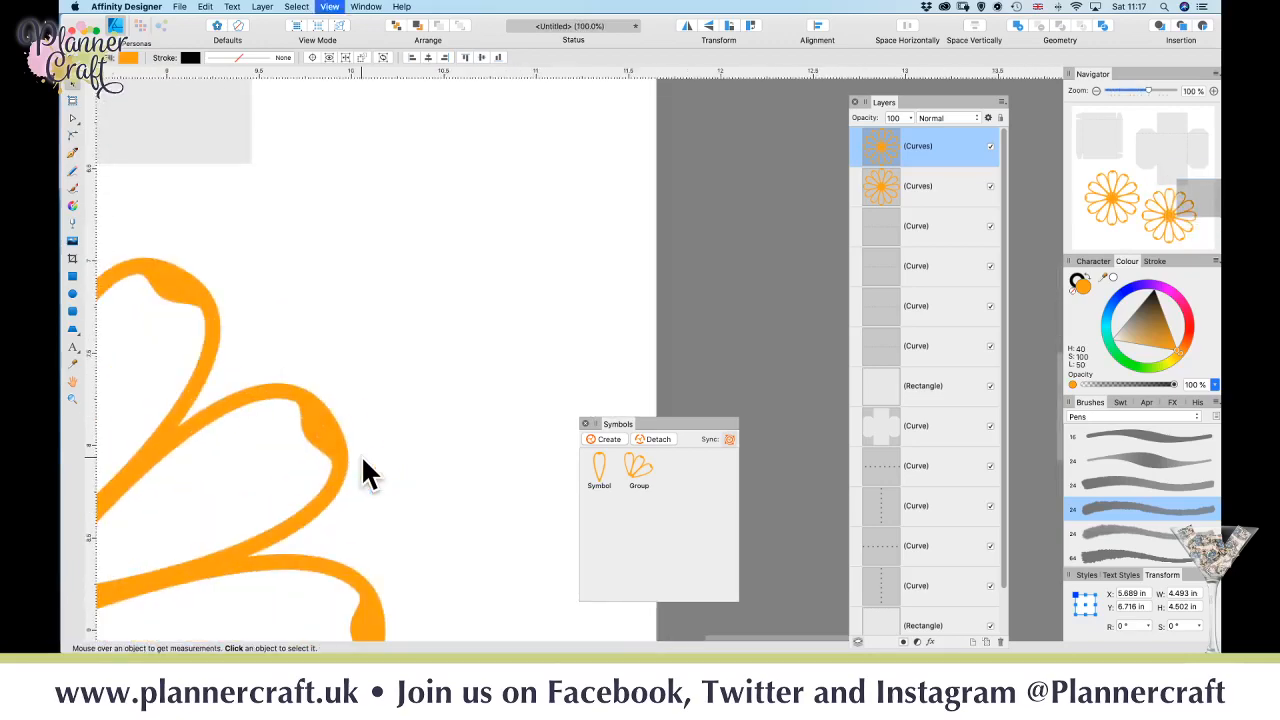
scroll(439, 381, down, 2)
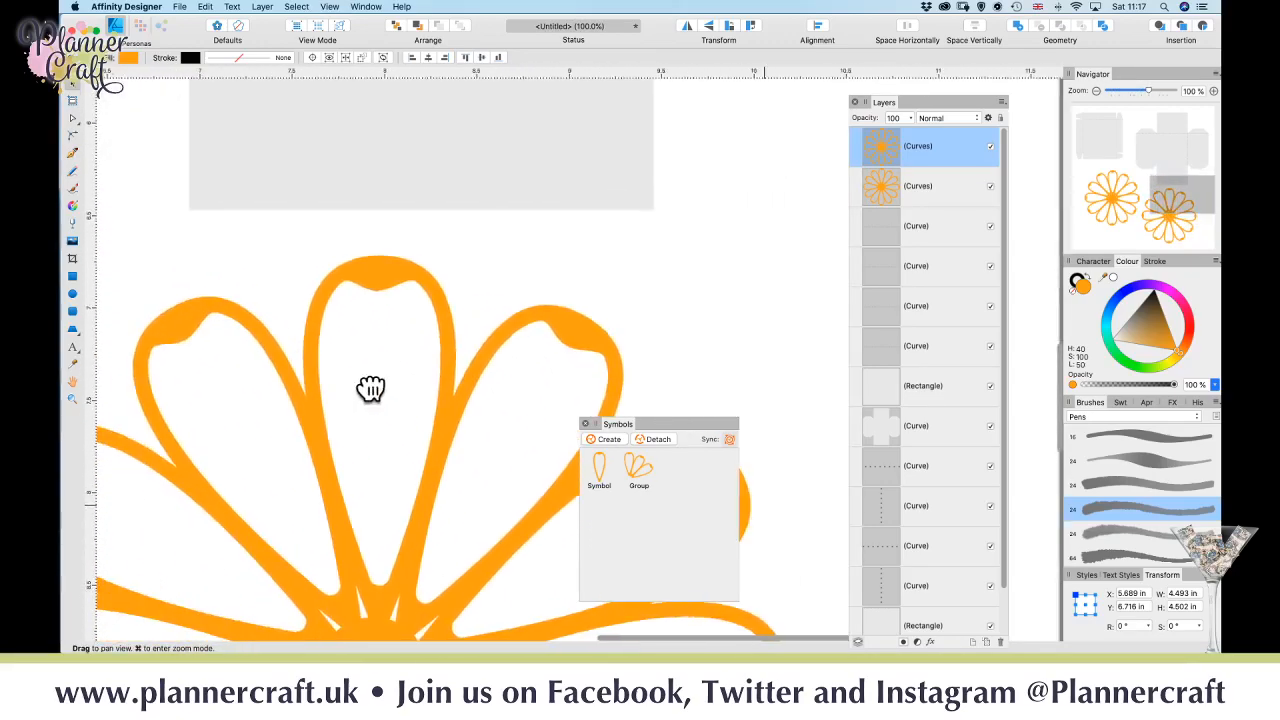
key(a)
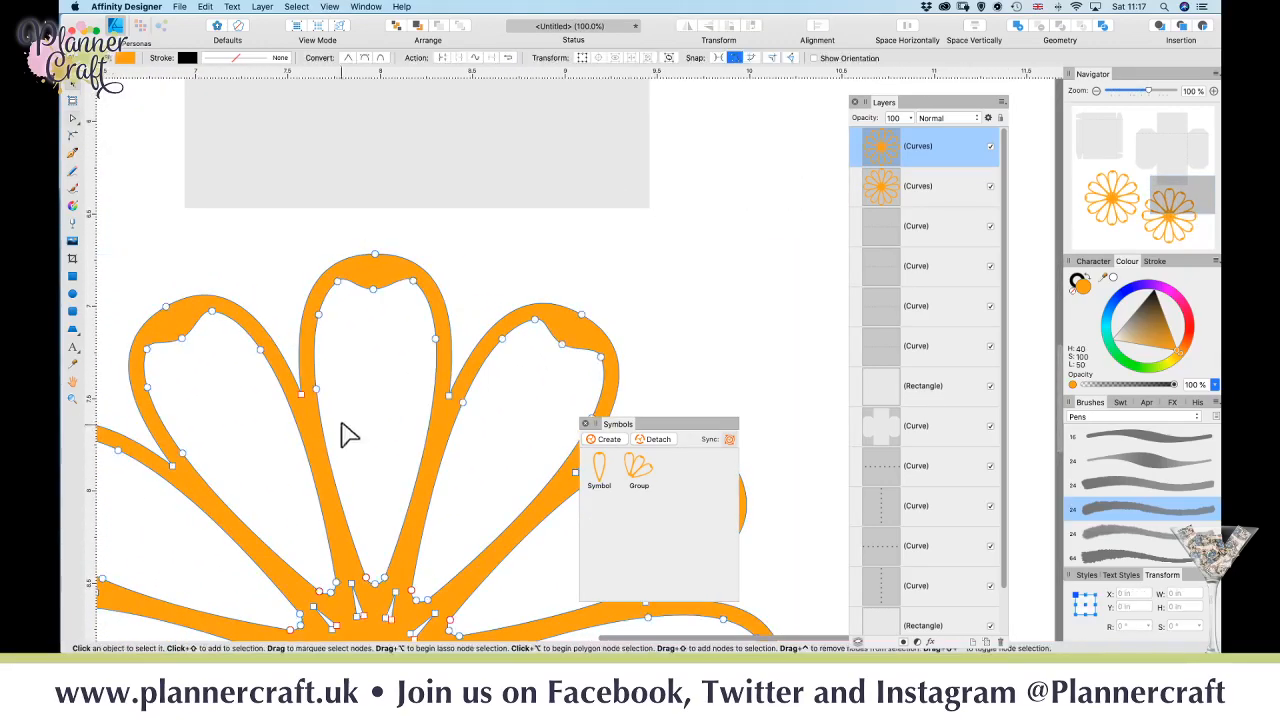
click(337, 281)
drag(286, 274, 460, 376)
key(Delete)
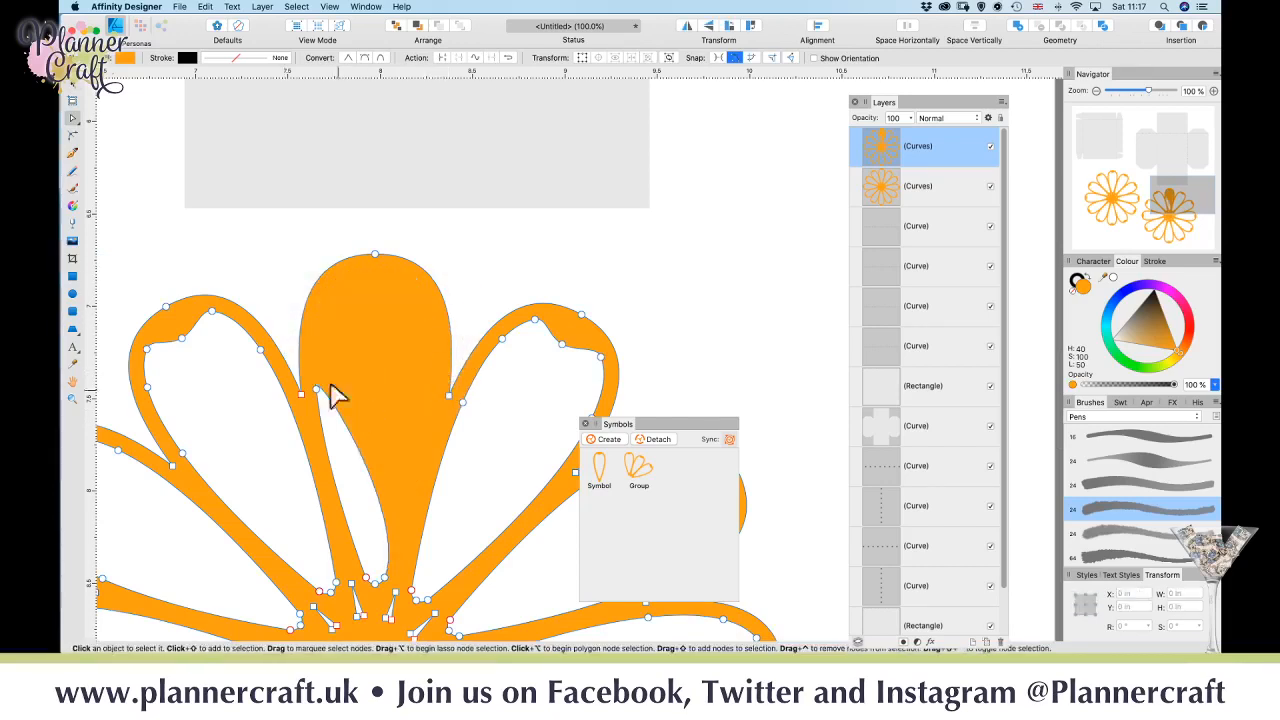
key(Delete)
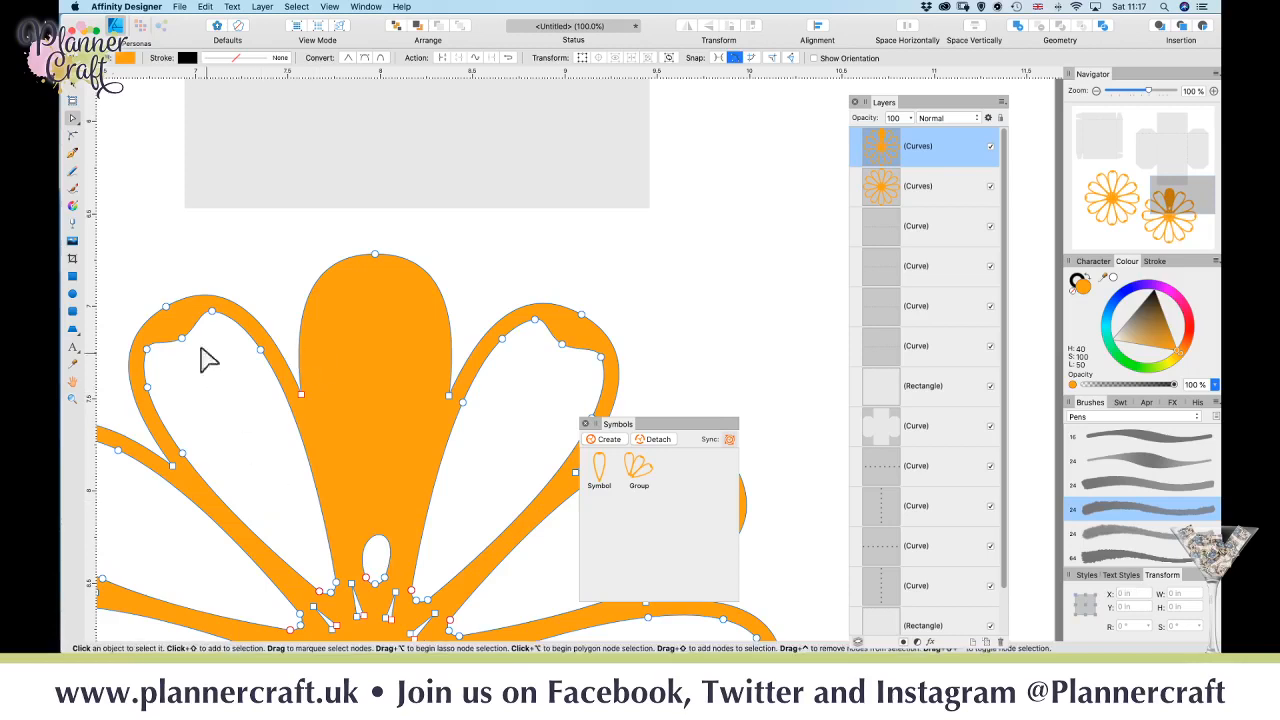
- Delete the upper inner outline nodes of the copy's eleven o'clock petal to fill its outer part
drag(122, 305, 160, 415)
key(Delete)
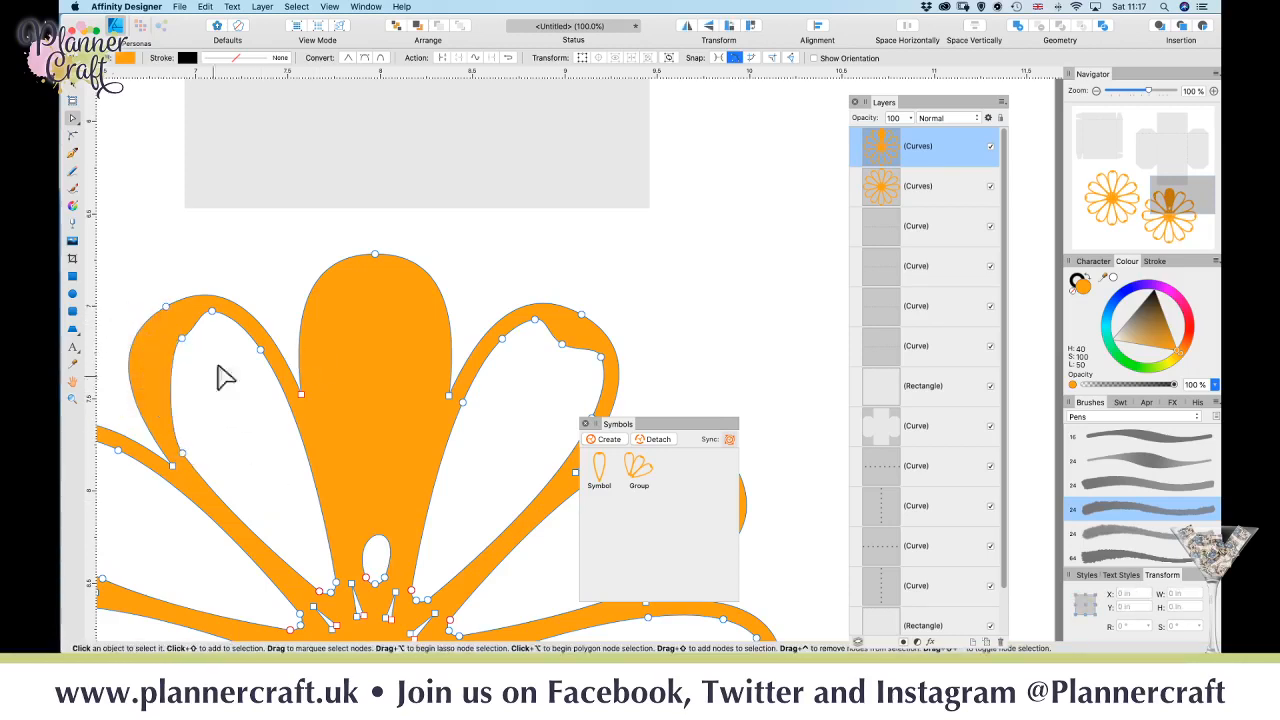
drag(228, 272, 171, 434)
key(Delete)
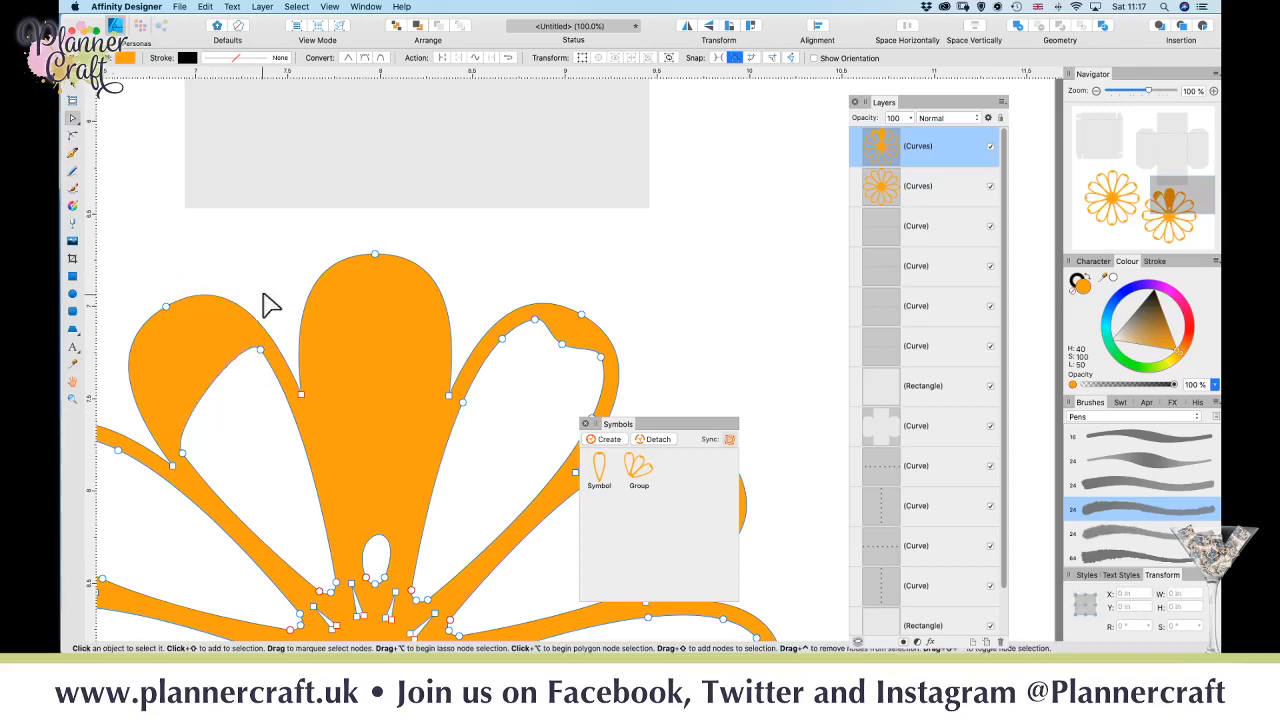
drag(266, 300, 236, 420)
key(Delete)
- Select all the nodes around the centre of the flower copy and delete them to make the middle solid
key(space)
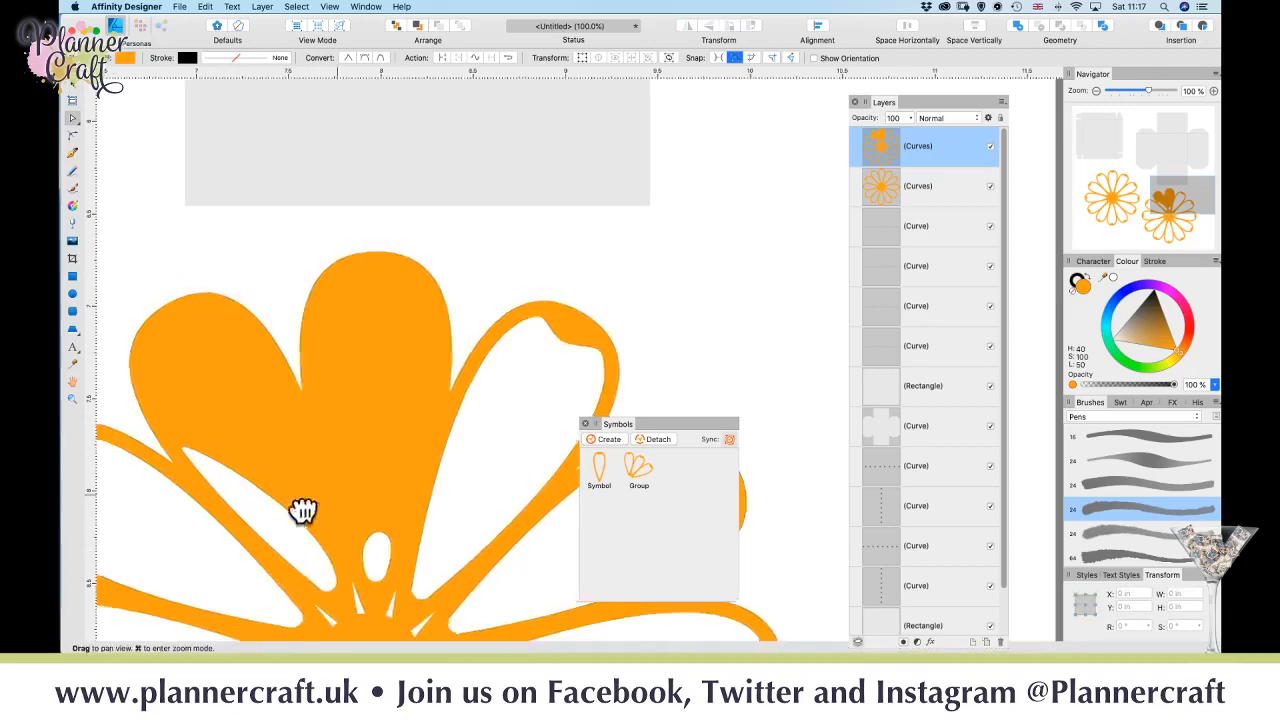
drag(297, 514, 449, 286)
drag(234, 183, 636, 607)
key(Delete)
key(Delete)
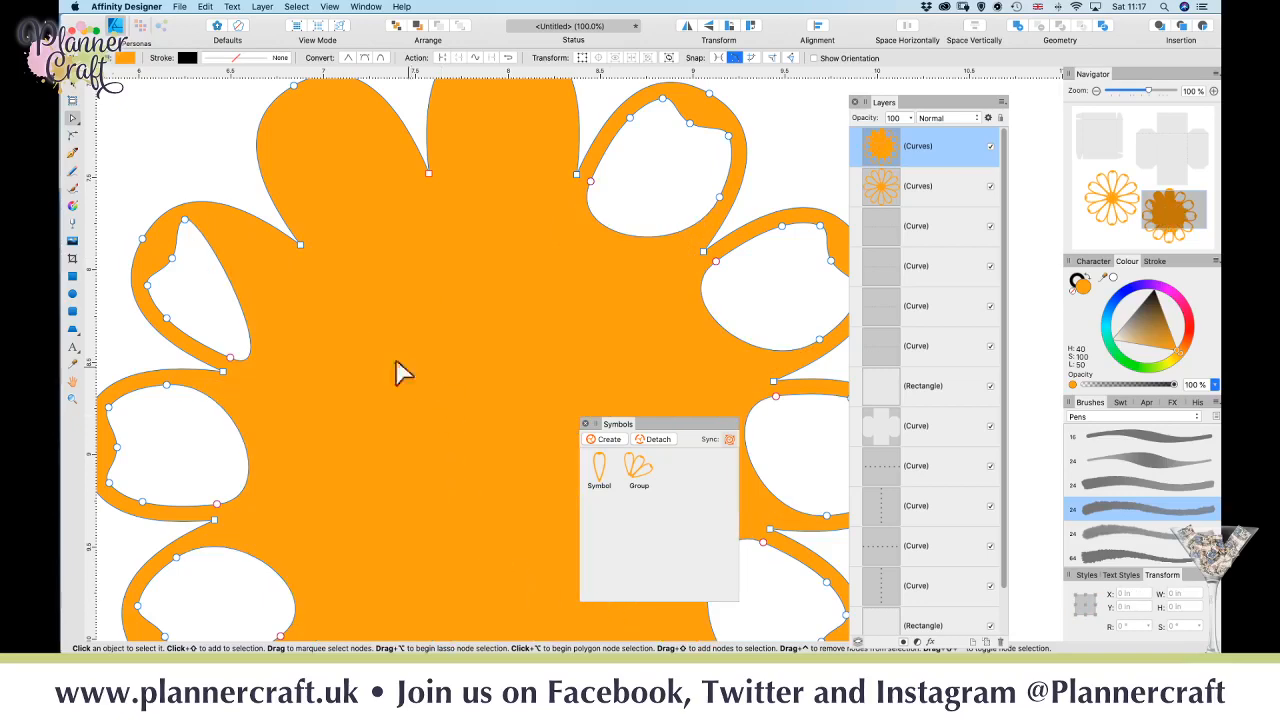
- Delete the remaining inner outline nodes of the copy's ten o'clock petal so it is solid
drag(179, 177, 251, 340)
key(Delete)
drag(124, 255, 317, 363)
key(Delete)
- Delete the remaining inner outline nodes of the copy's one o'clock petal so it is solid
drag(771, 118, 605, 254)
key(Delete)
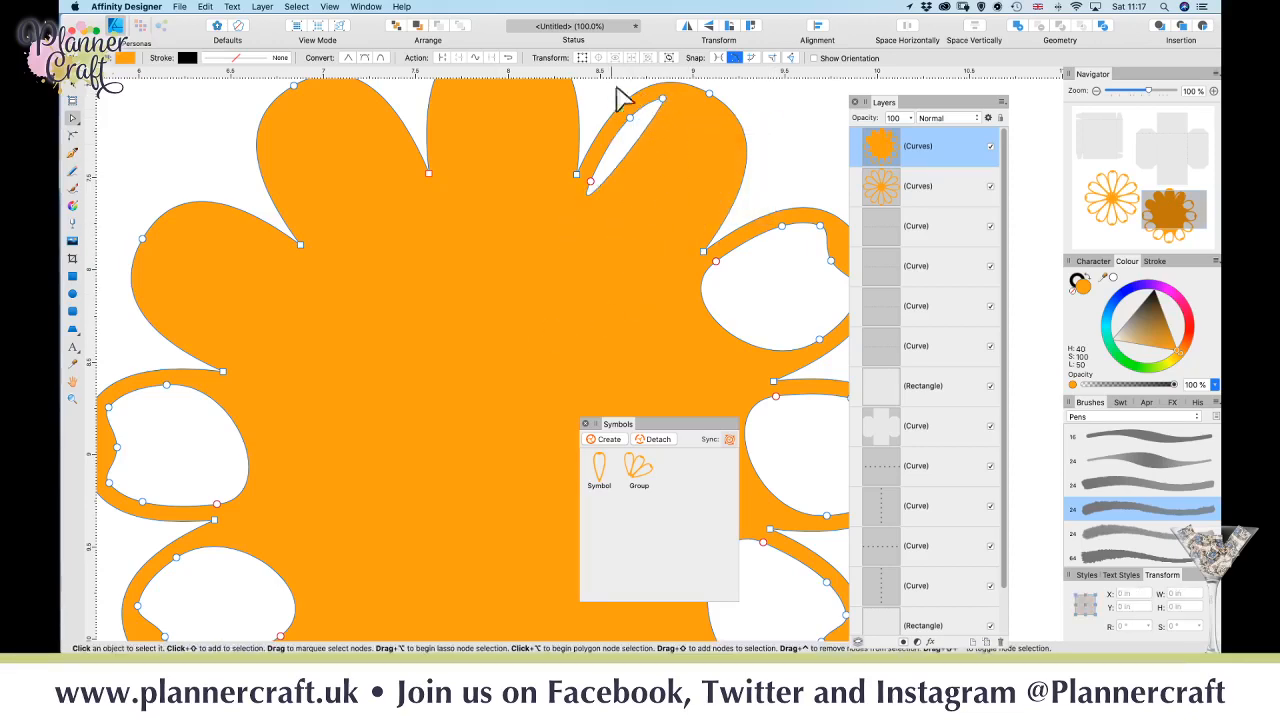
drag(608, 86, 698, 200)
key(Delete)
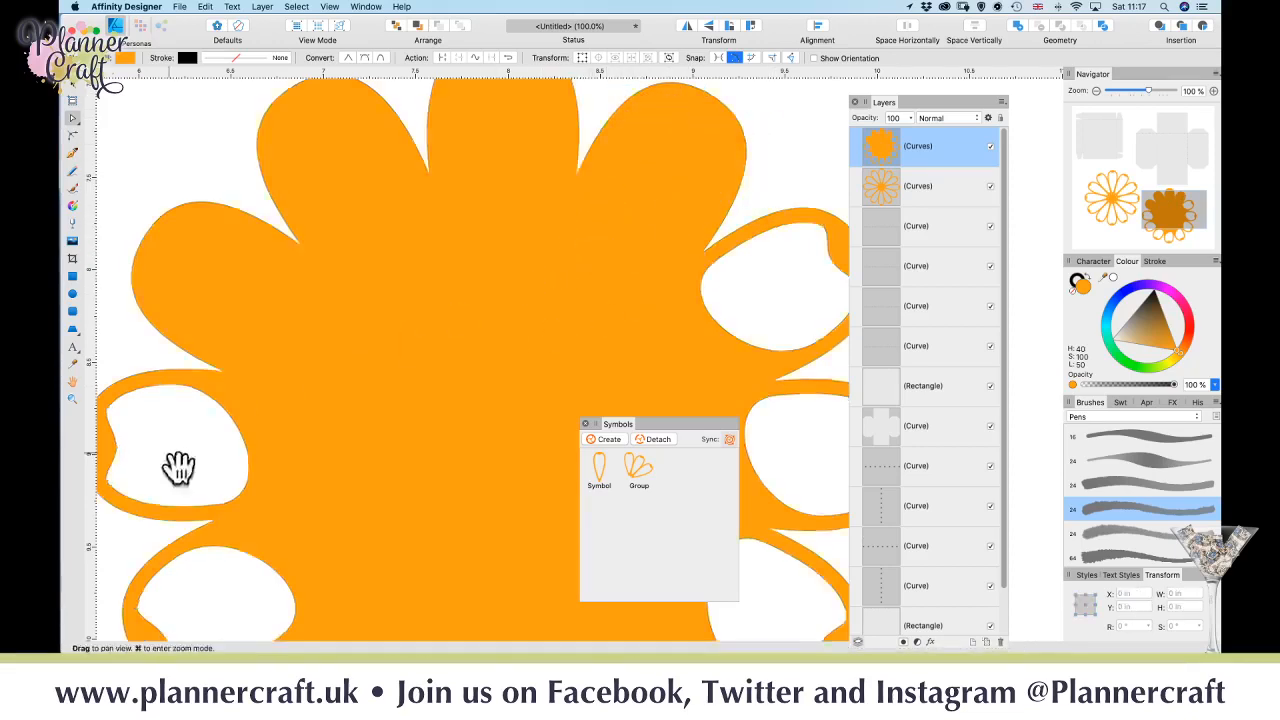
- Delete the inner outline nodes of the flower copy's nine o'clock and eight o'clock petals so both are solid
drag(178, 467, 319, 308)
drag(222, 199, 348, 374)
key(Delete)
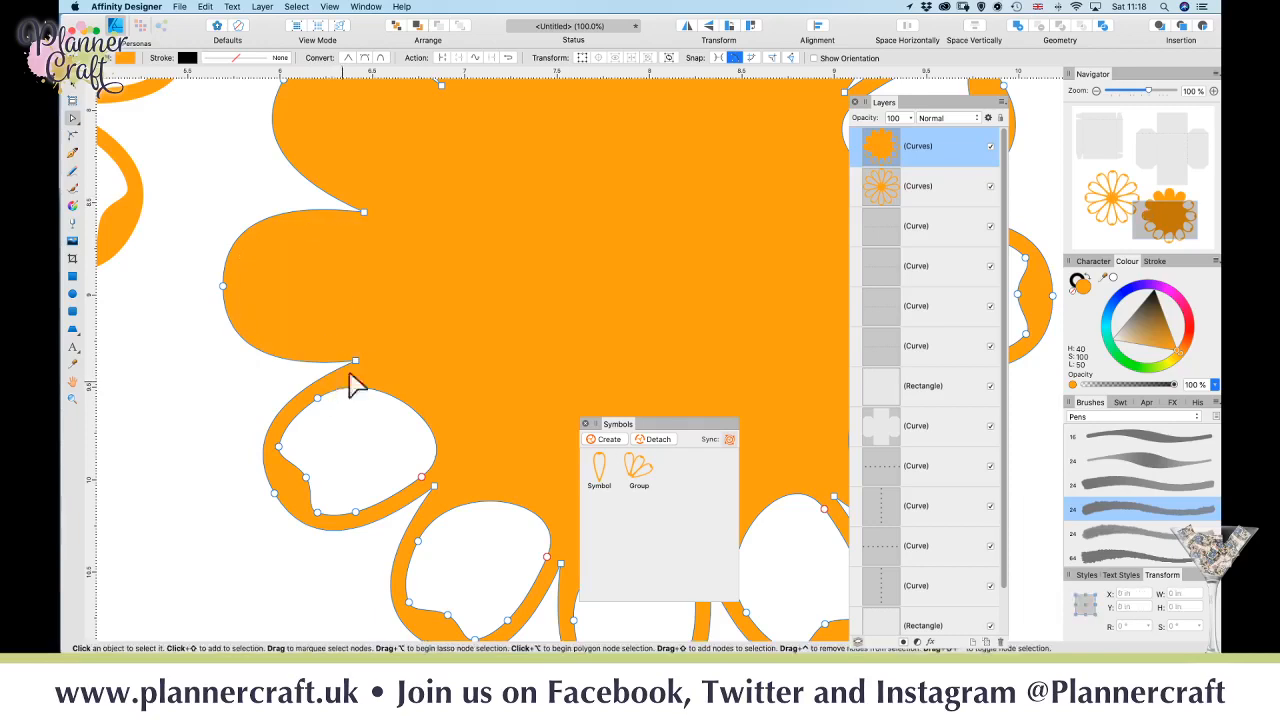
drag(252, 372, 382, 493)
key(Delete)
- Delete the inner outline nodes of the copy's seven o'clock and six o'clock petals to fill them
drag(278, 575, 277, 346)
key(Delete)
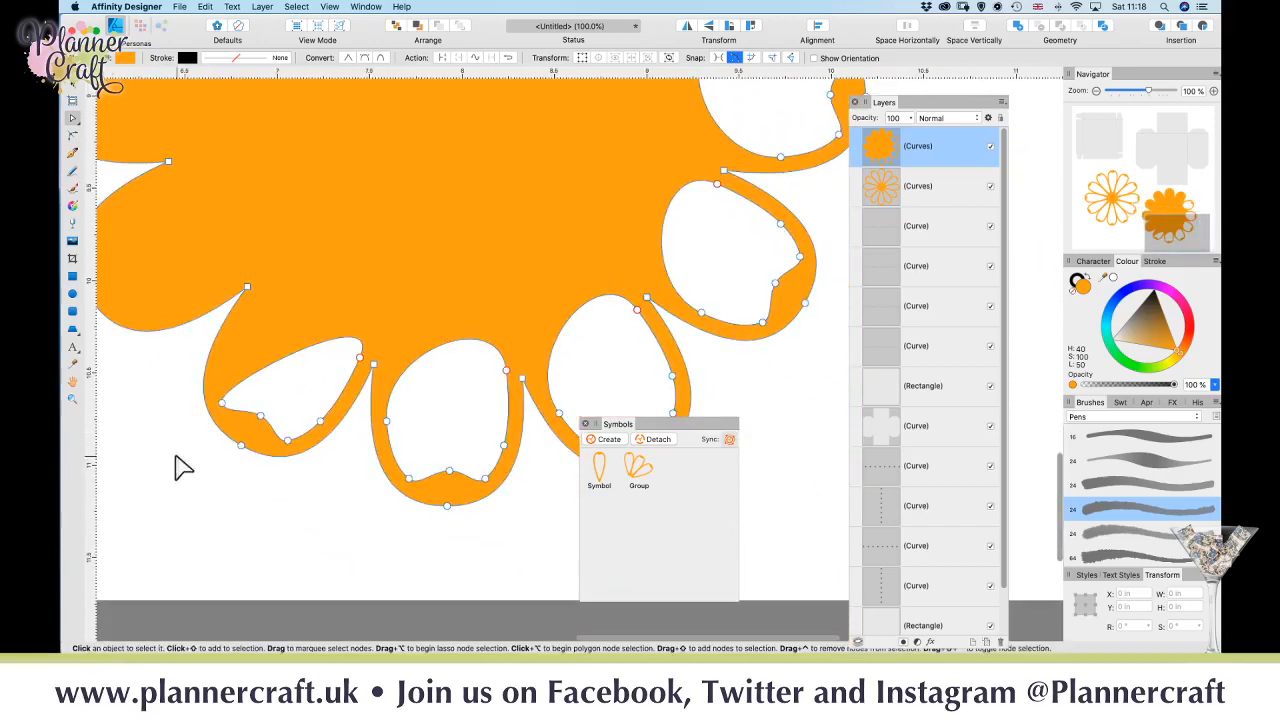
drag(163, 464, 356, 370)
key(Delete)
drag(350, 485, 268, 399)
key(Delete)
drag(349, 497, 312, 426)
key(Delete)
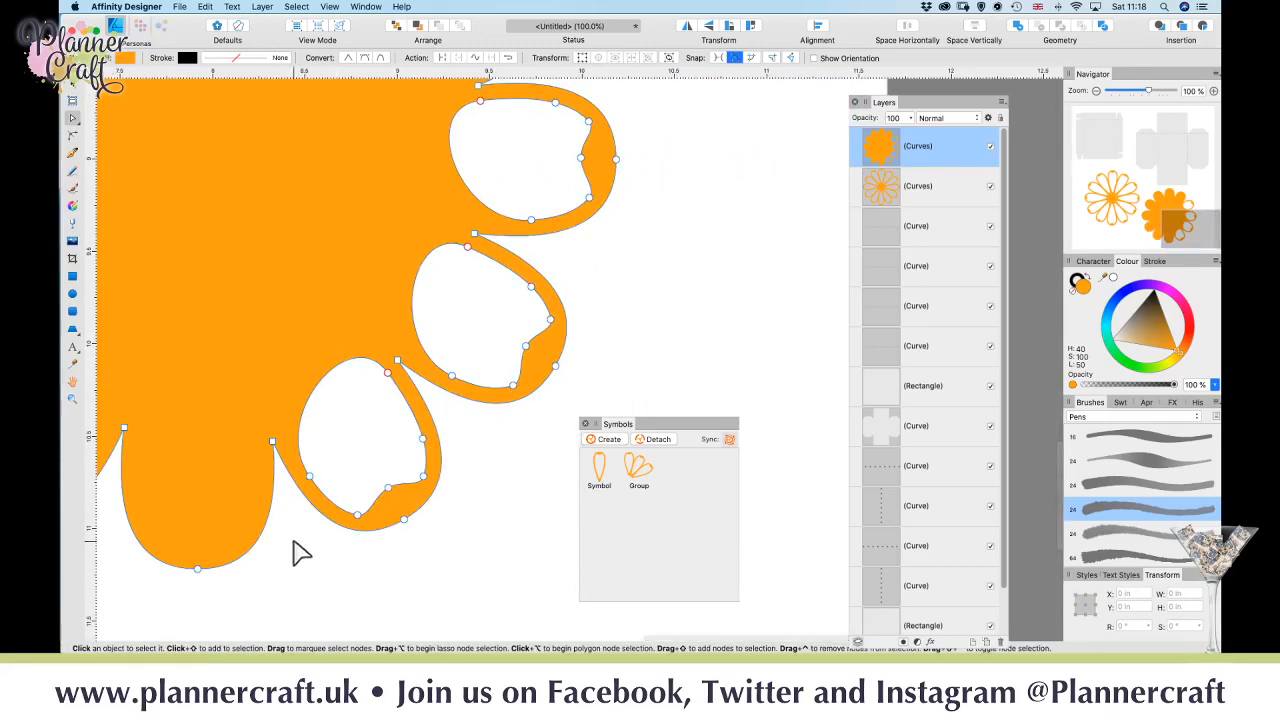
- Delete all the inner outline nodes of the copy's five o'clock petal so it is solid
drag(293, 543, 396, 432)
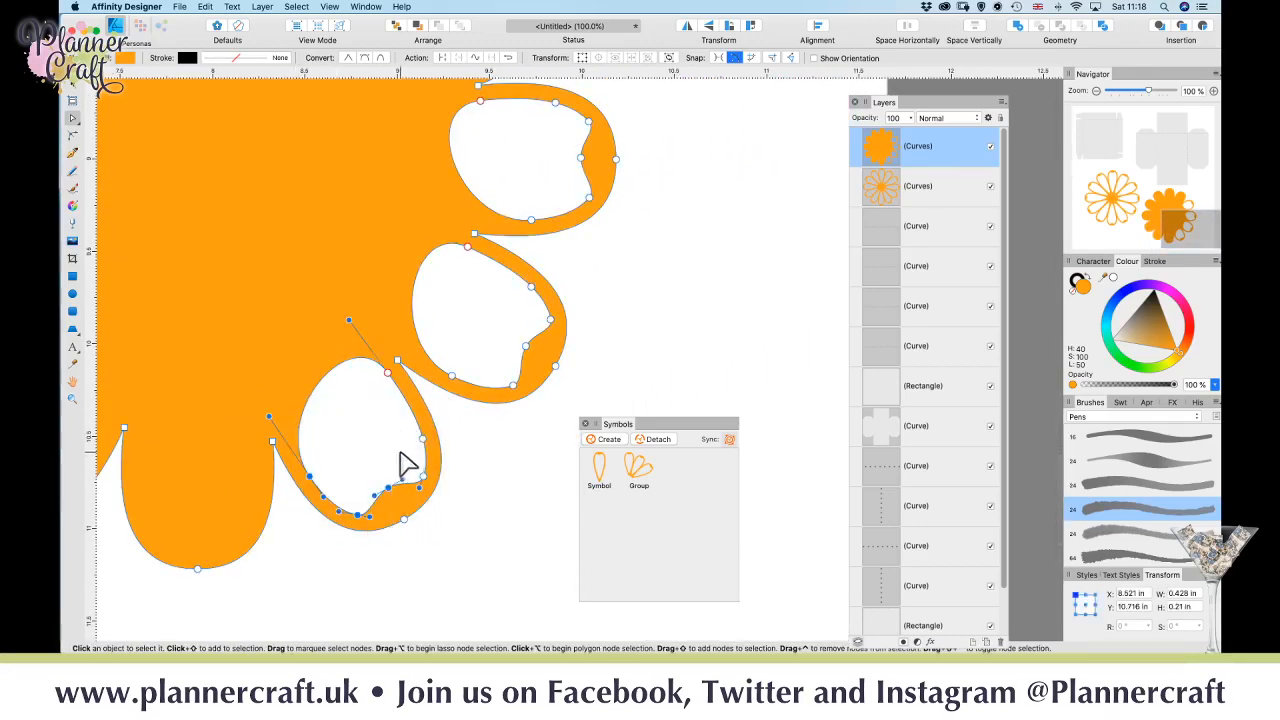
key(Delete)
drag(479, 490, 323, 368)
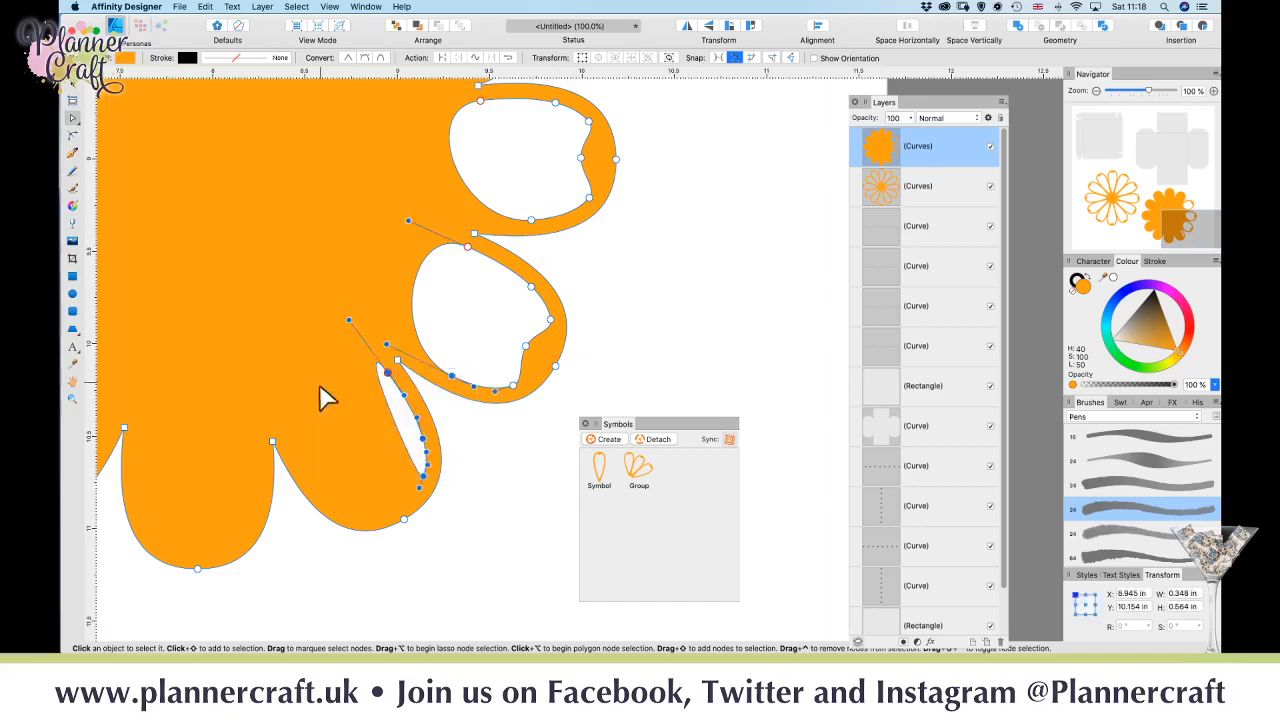
key(Delete)
- Delete the inner outline nodes of the copy's four o'clock and three o'clock petals to make them solid
drag(445, 365, 314, 426)
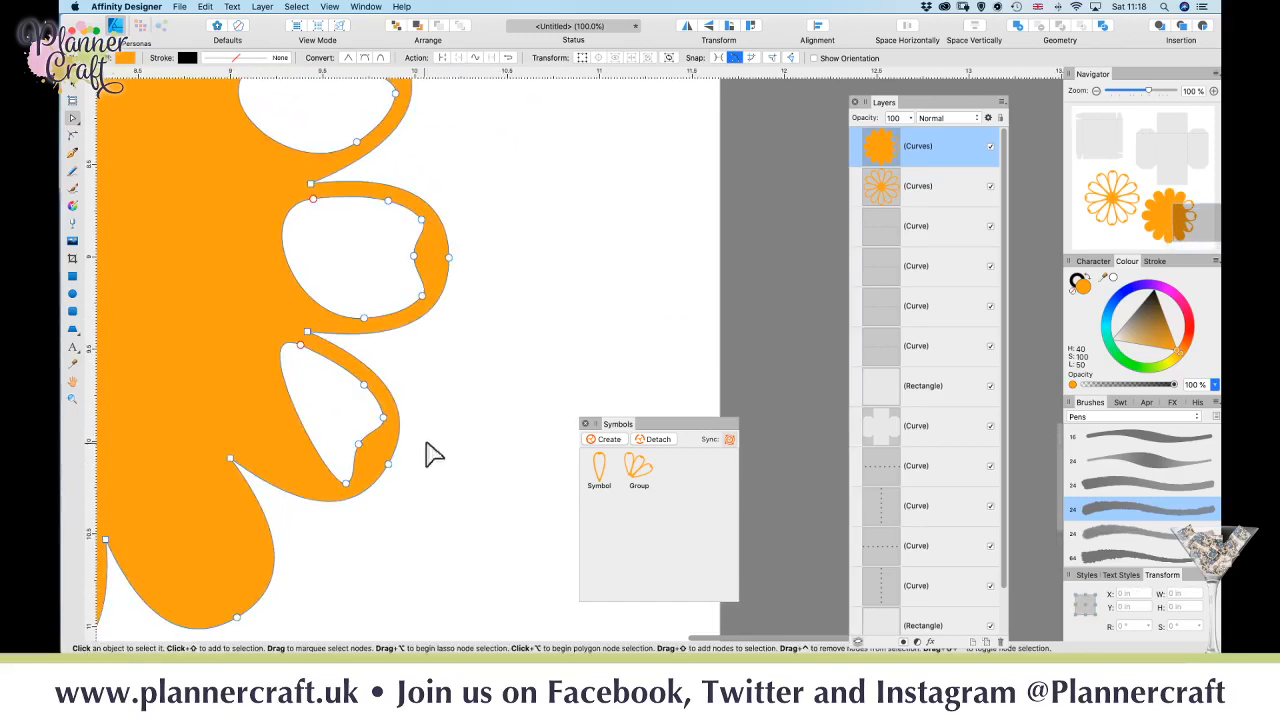
click(466, 489)
click(323, 466)
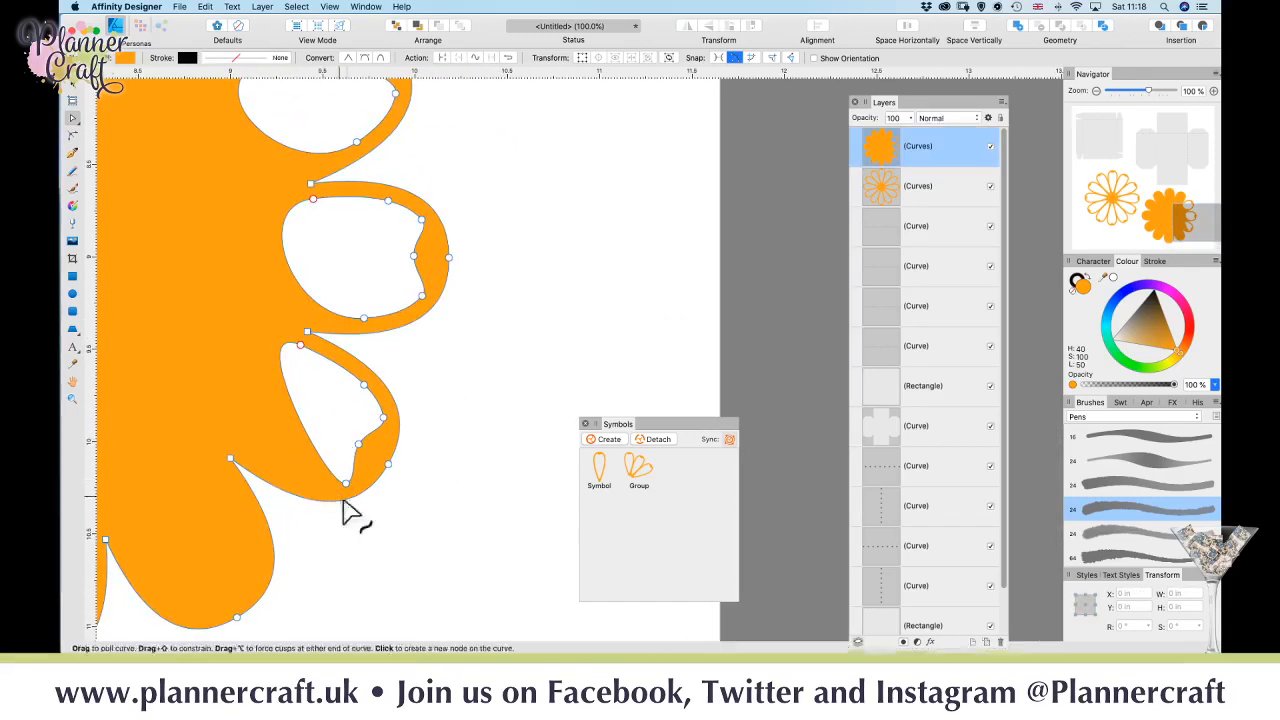
drag(385, 524, 266, 340)
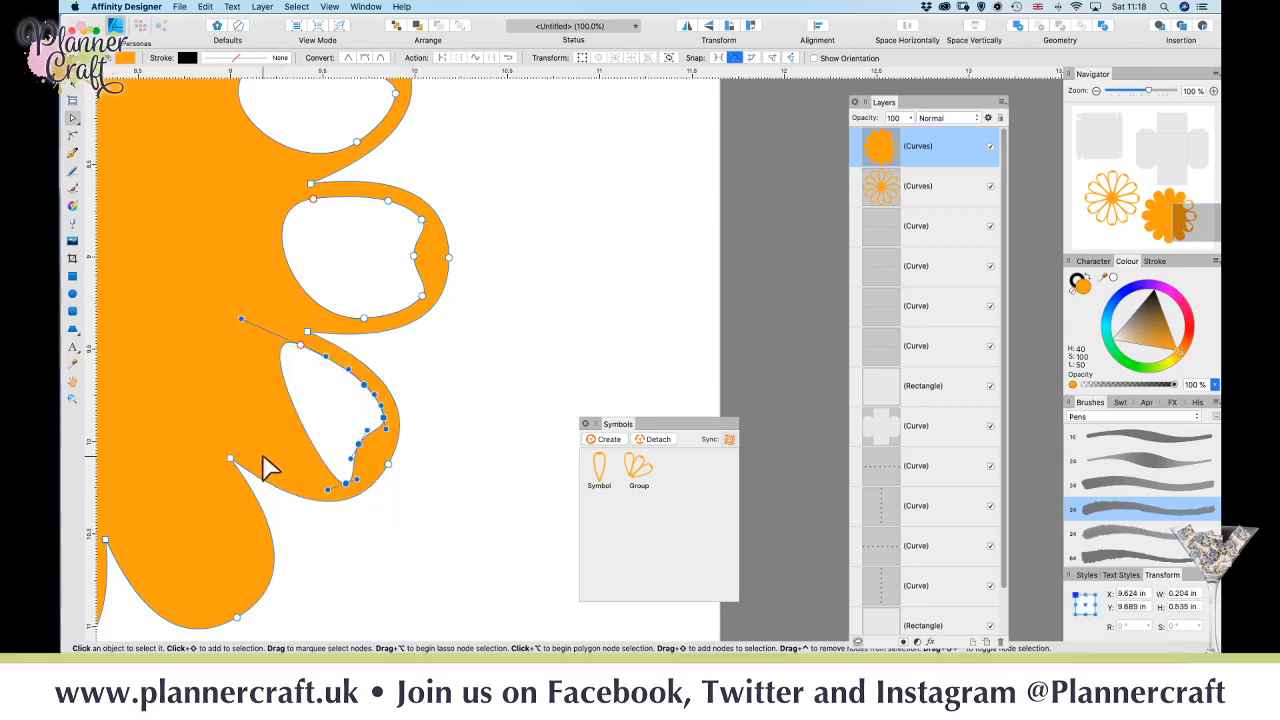
key(Delete)
drag(387, 338, 358, 418)
key(Delete)
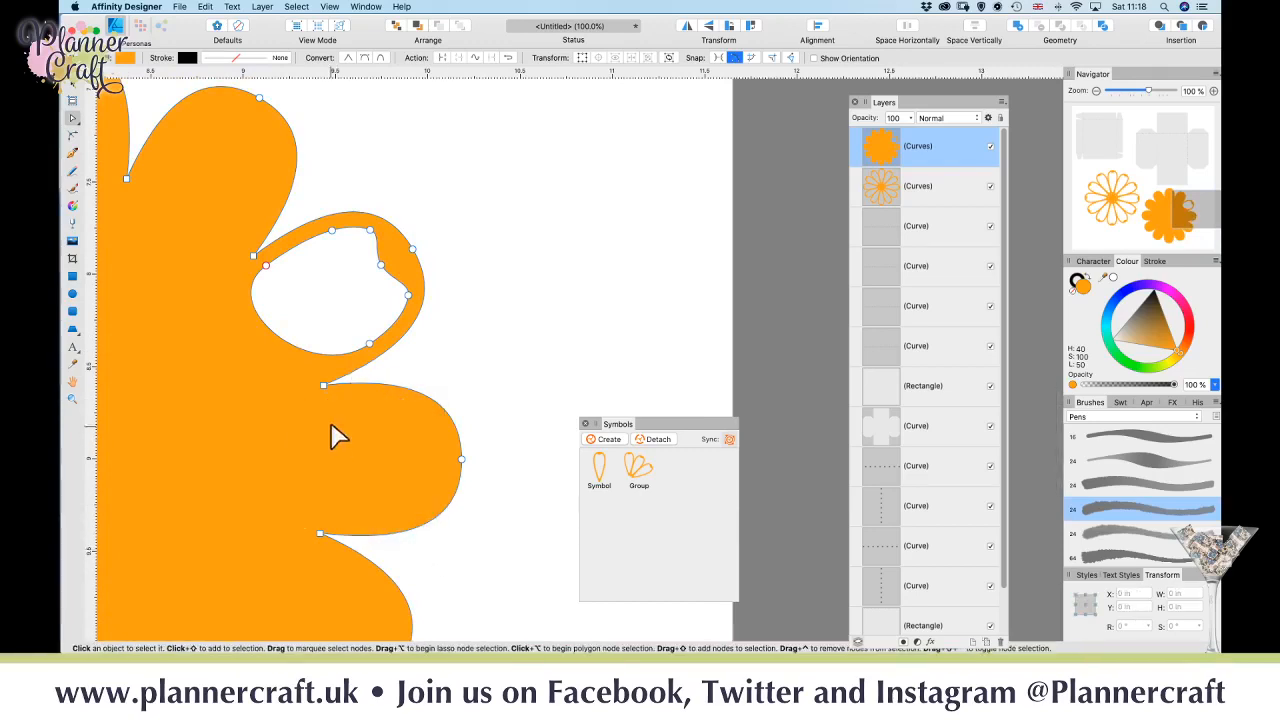
- Delete the inner outline nodes of the copy's two o'clock petal to finish the solid flower
drag(380, 271, 420, 475)
drag(488, 518, 366, 446)
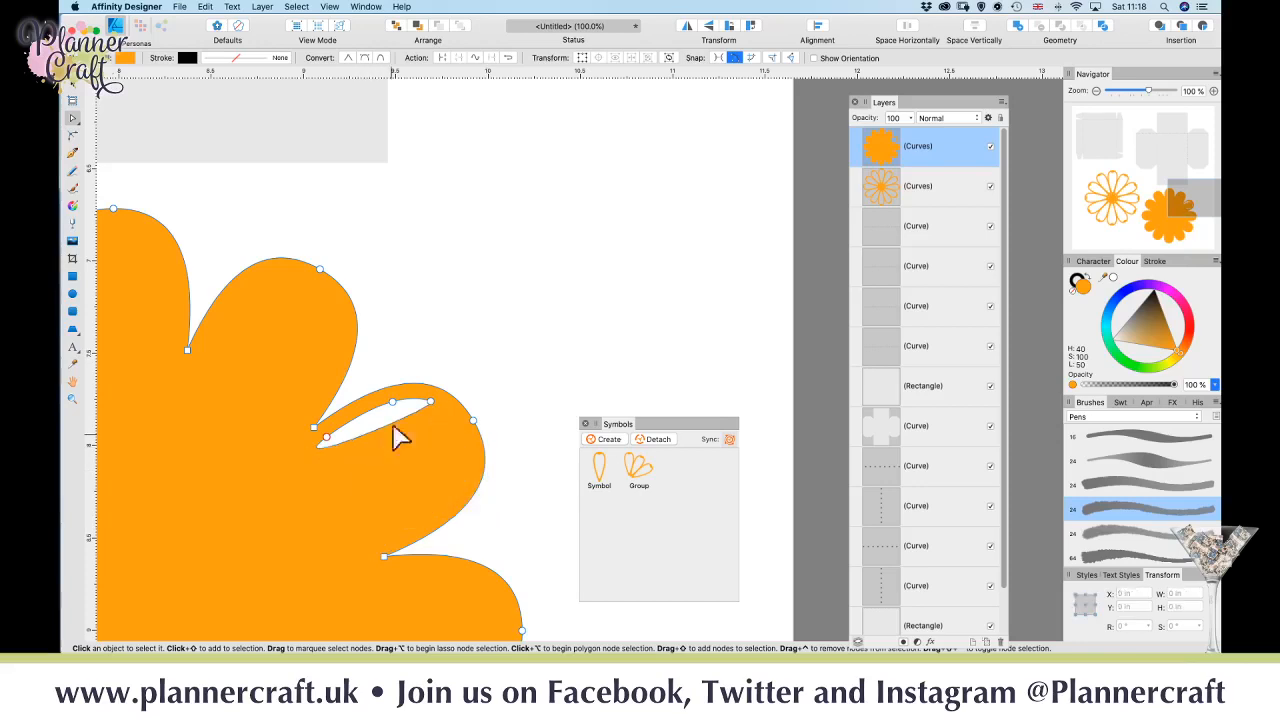
key(Delete)
drag(466, 367, 326, 466)
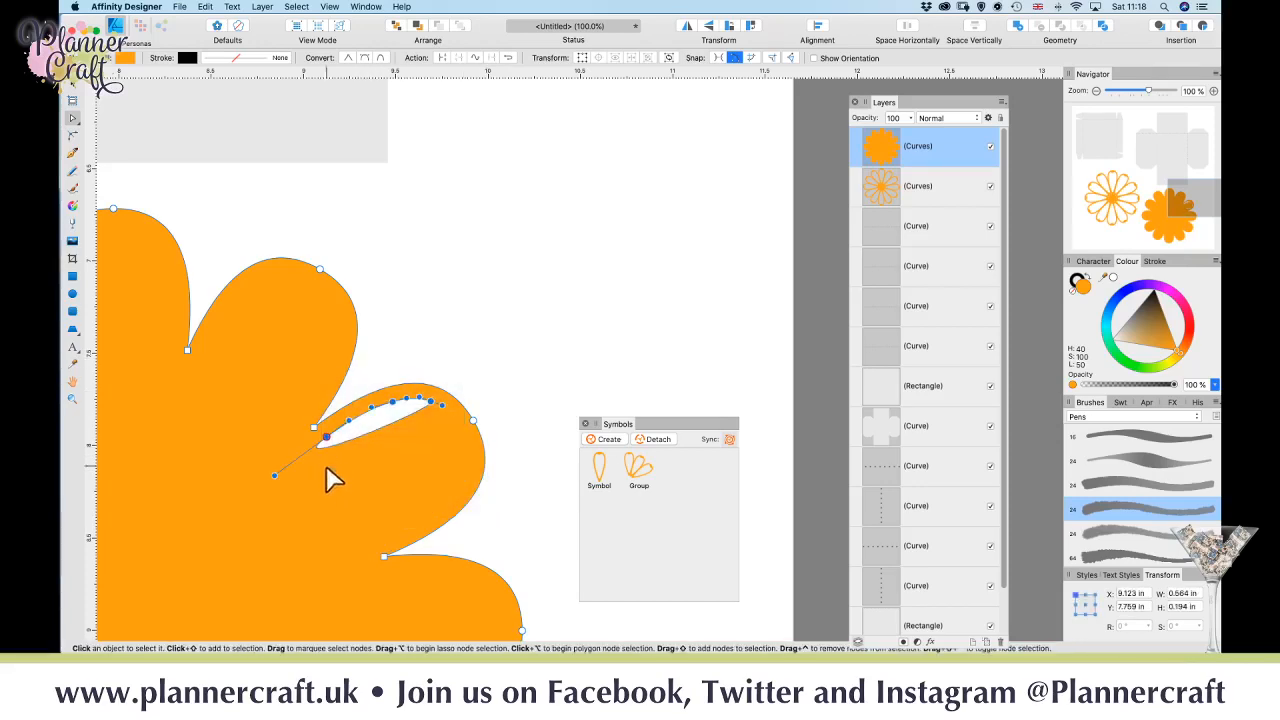
key(Delete)
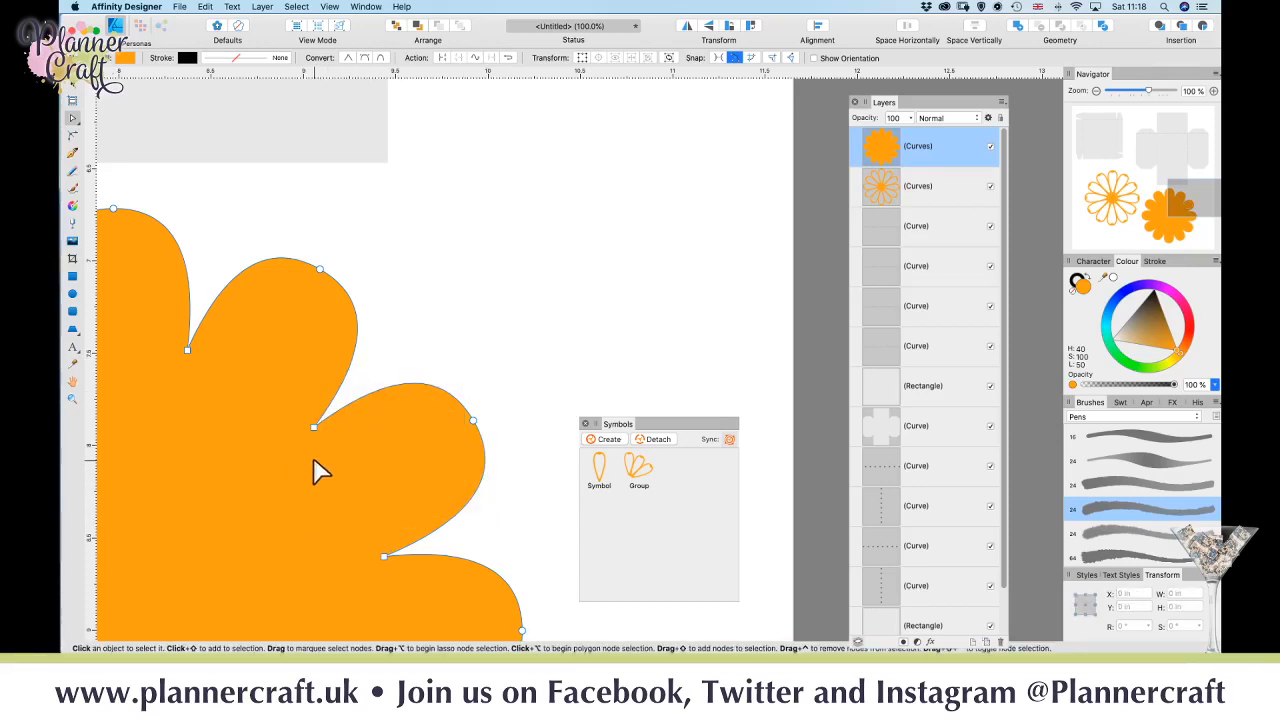
- Select the solid flower as an object and change its fill to yellow with H 51, S 100, L 50
key(super+0)
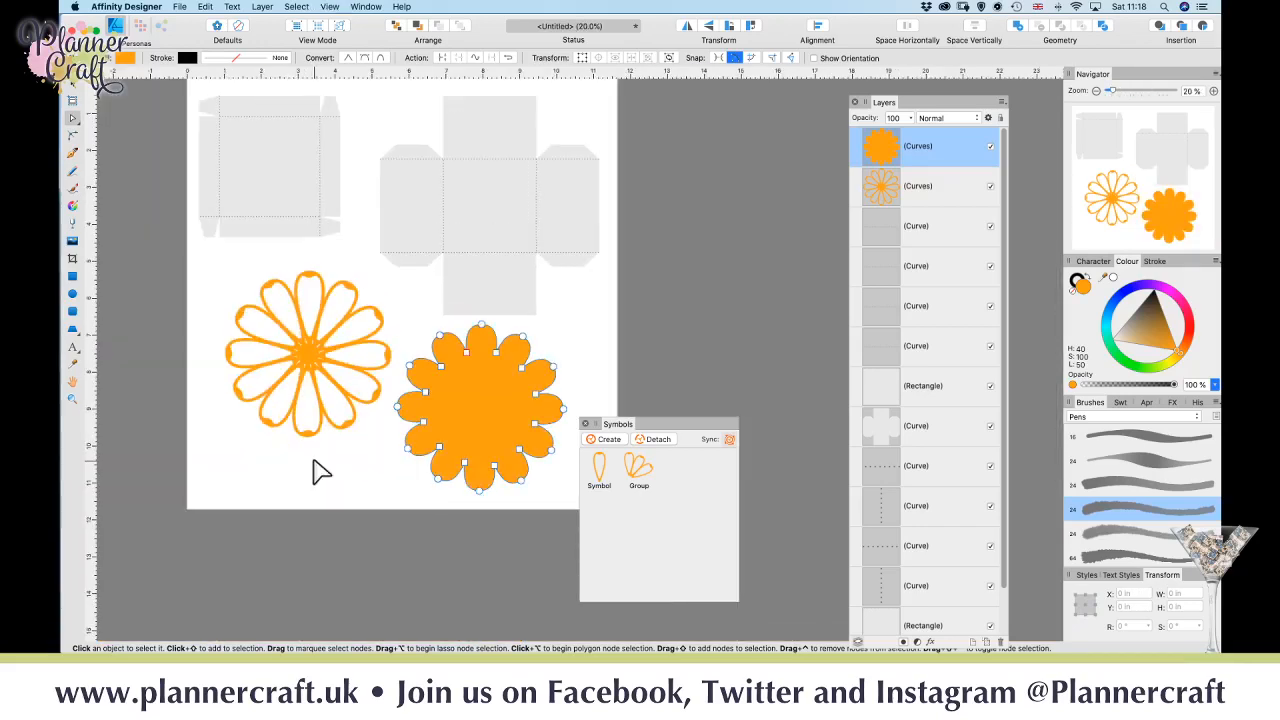
key(v)
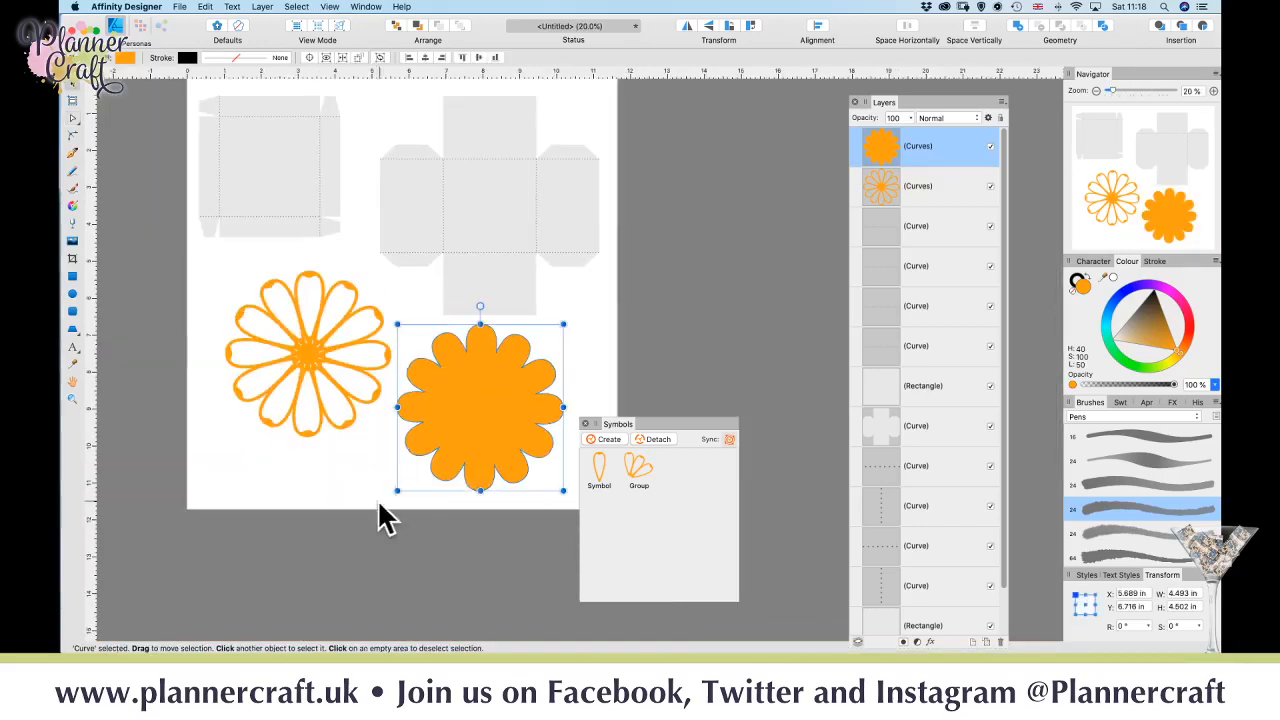
click(126, 57)
drag(231, 183, 231, 184)
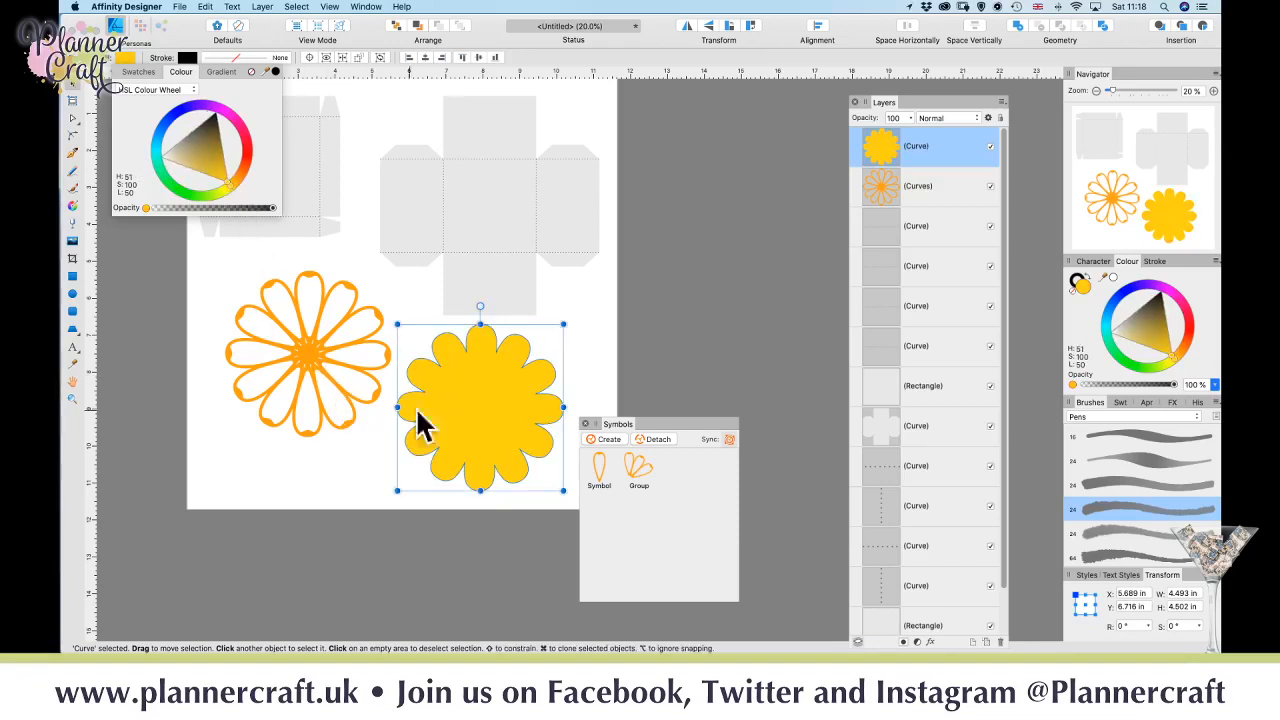
- Order the yellow flower below the outline flower and position it directly behind the outline flower on the page
drag(938, 186, 911, 228)
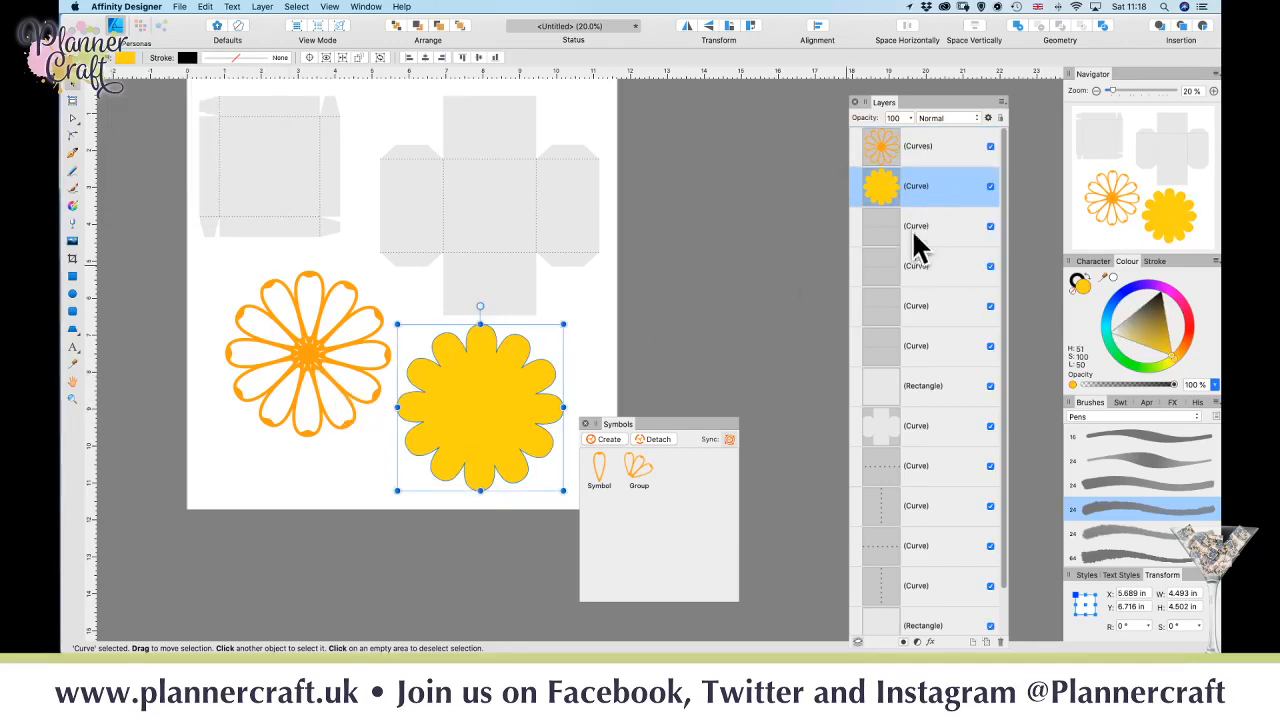
drag(451, 405, 317, 357)
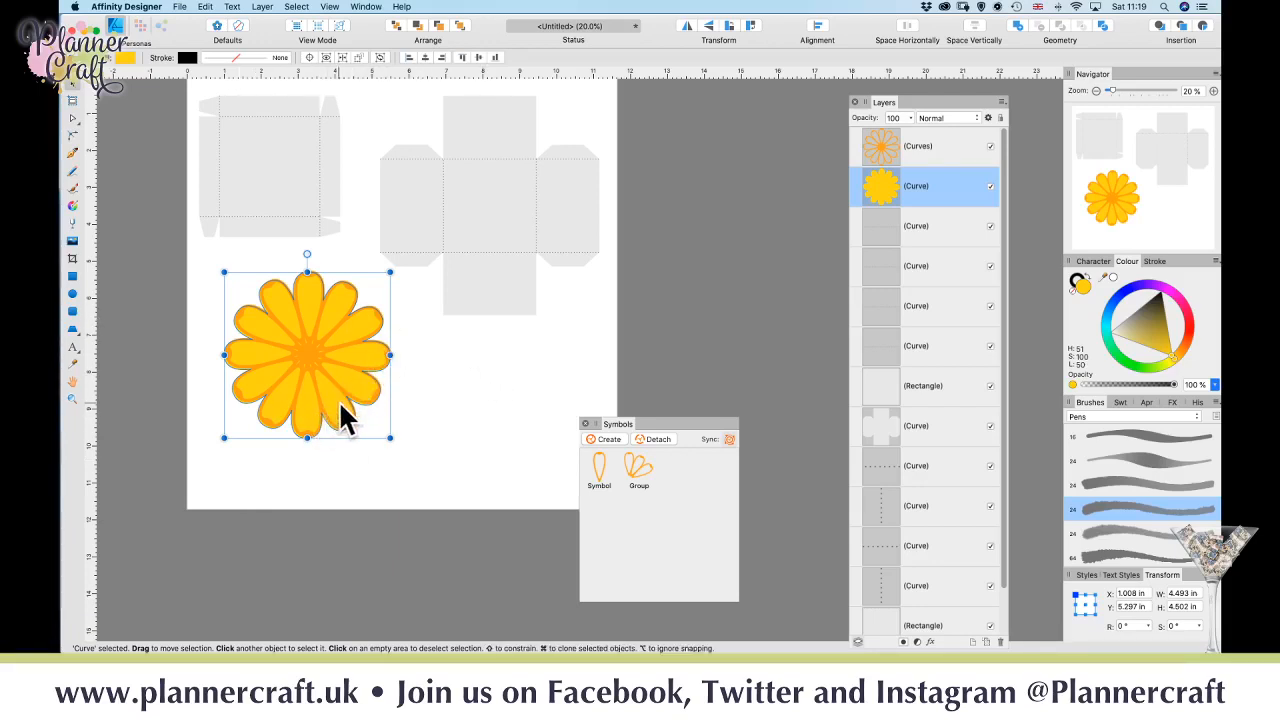
- Move the yellow backing flower off the outline flower into the empty area beside it and deselect it
drag(343, 414, 523, 466)
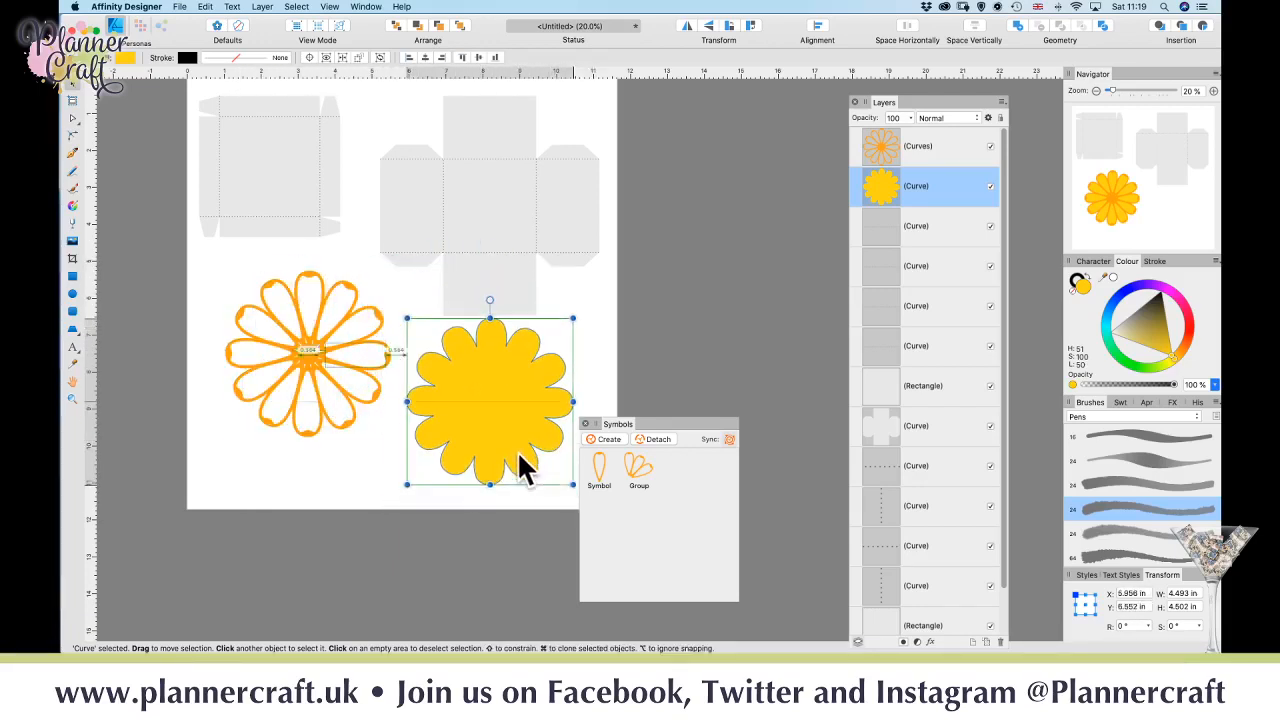
click(298, 525)
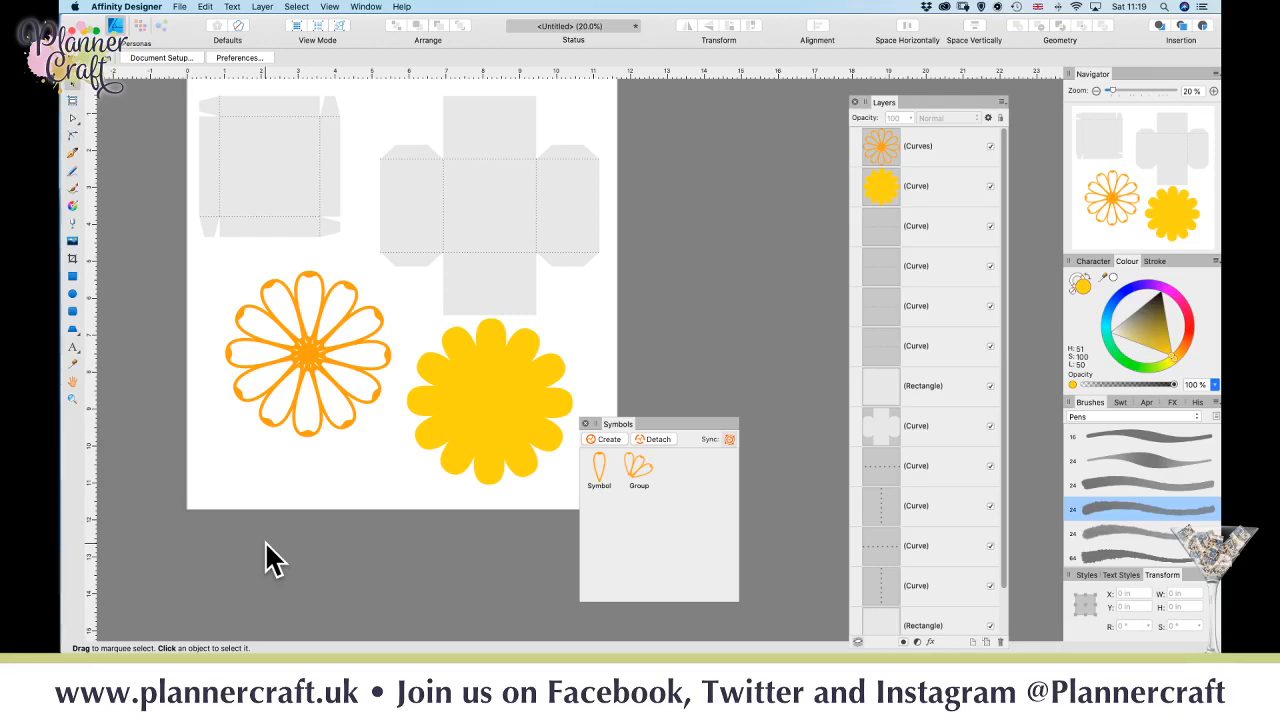
key(super+equal)
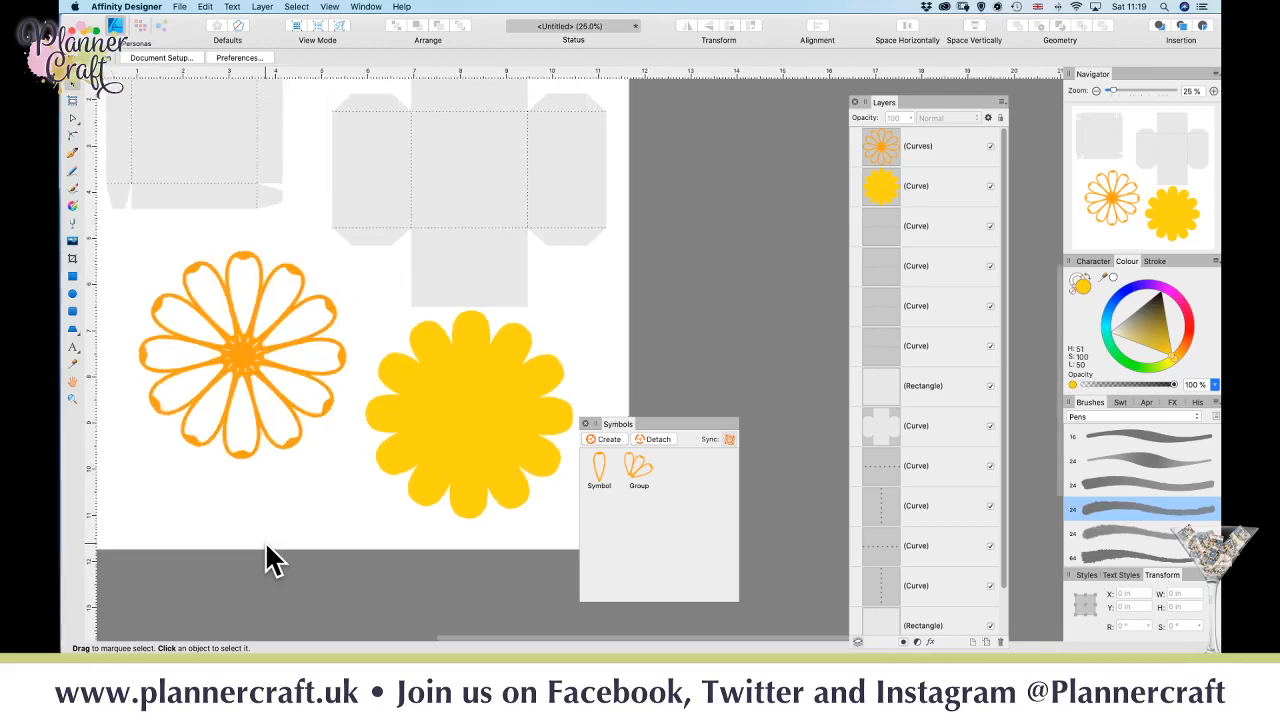
- Save the document with the box templates and flowers as "trish lesson 2"
key(super+minus)
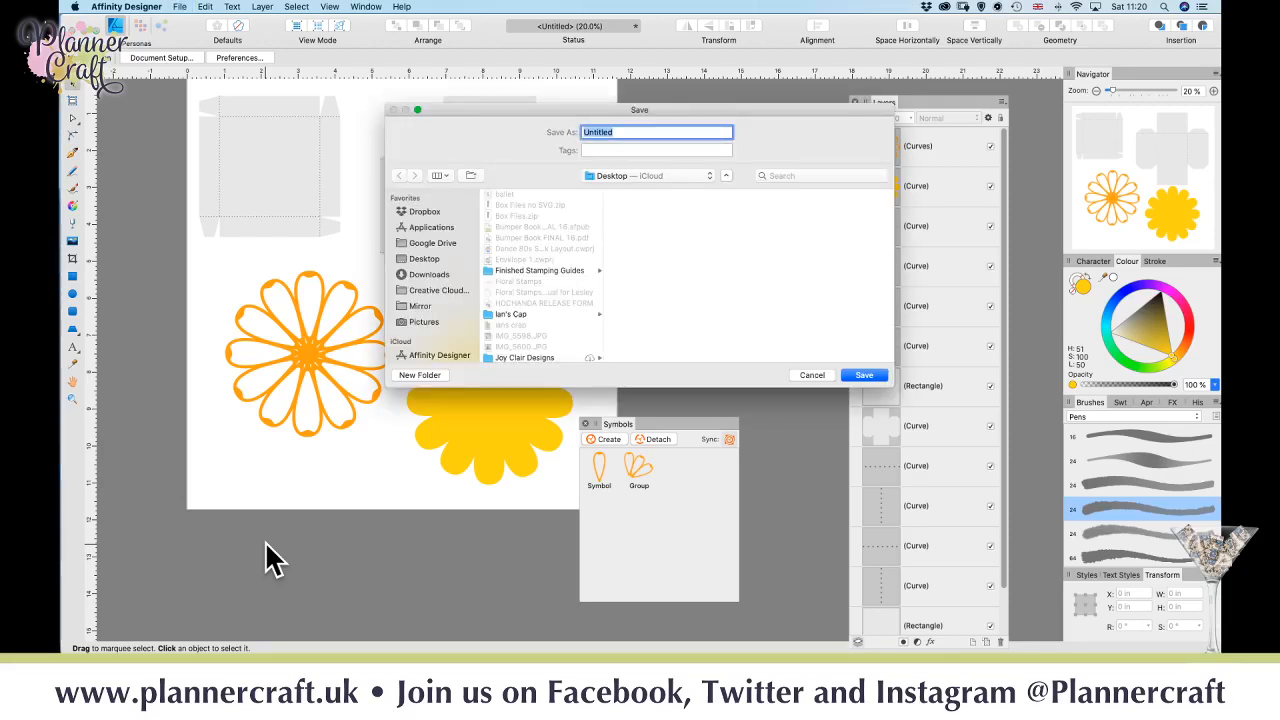
text(trish lesson 2)
key(Return)
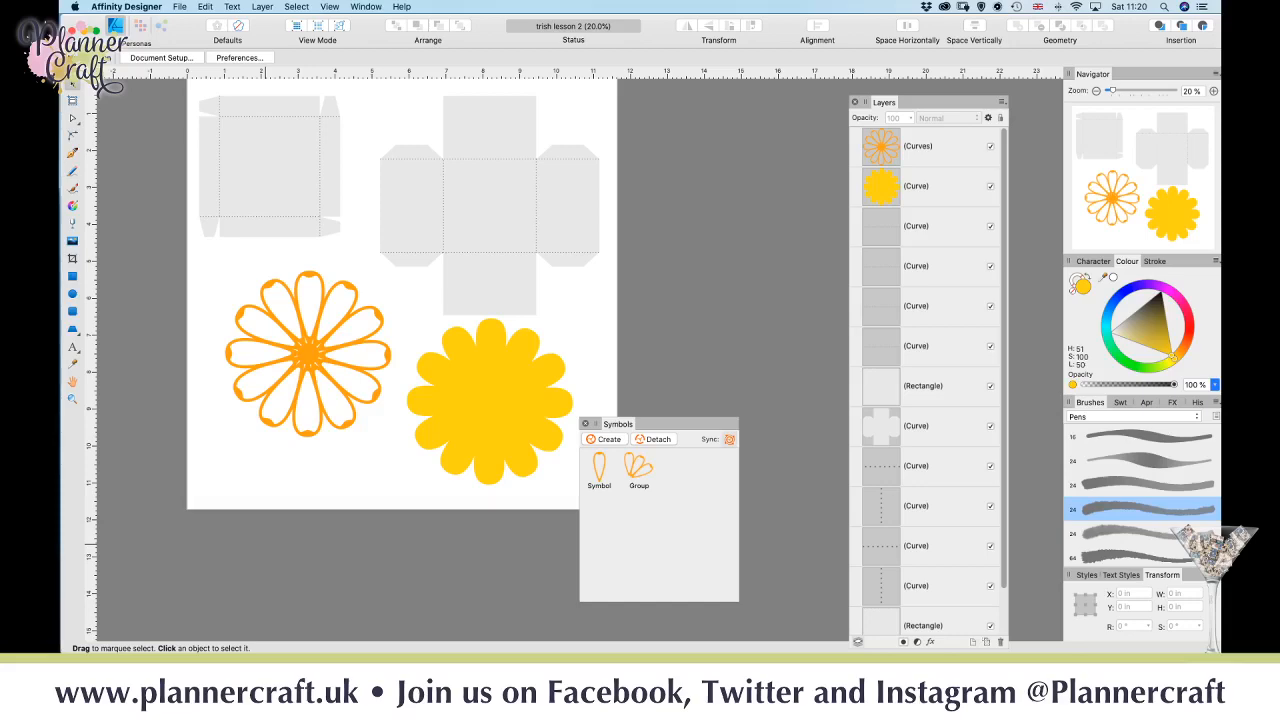
- Create a new document from the ScanNCut Active Area 12x12 INCHES preset and move the Symbols panel clear of the drawing area
key(super+n)
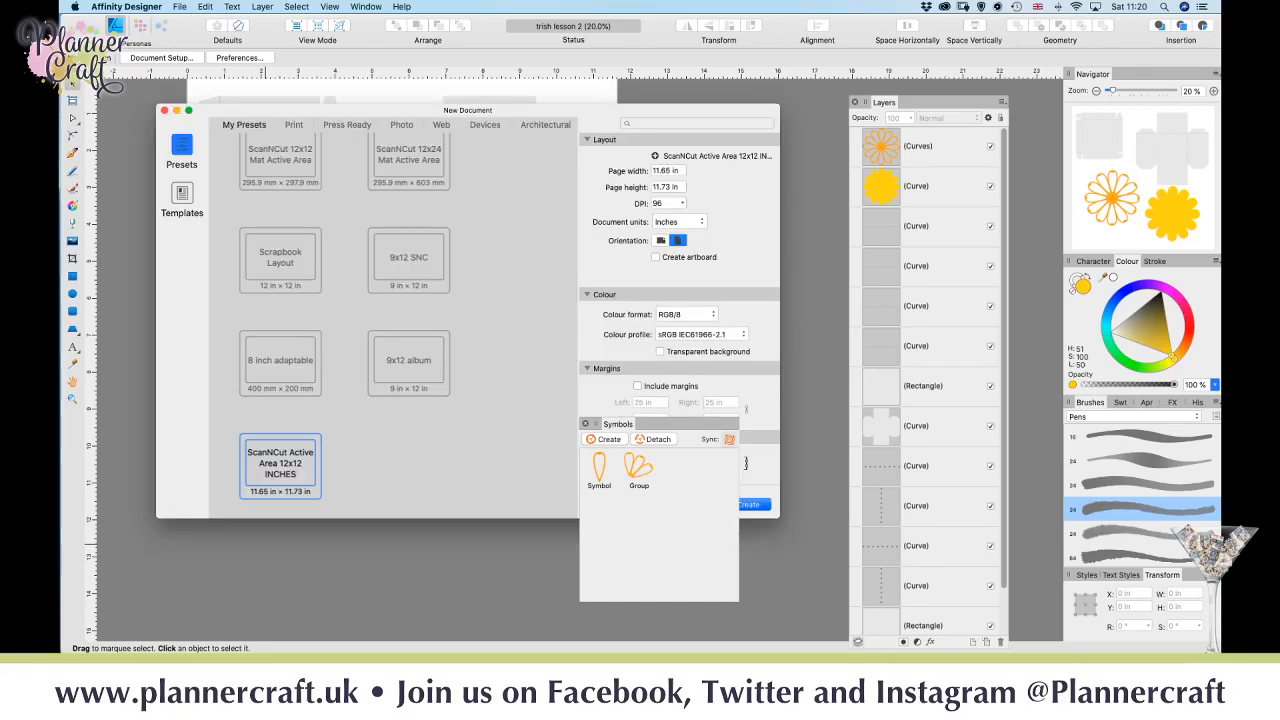
key(Return)
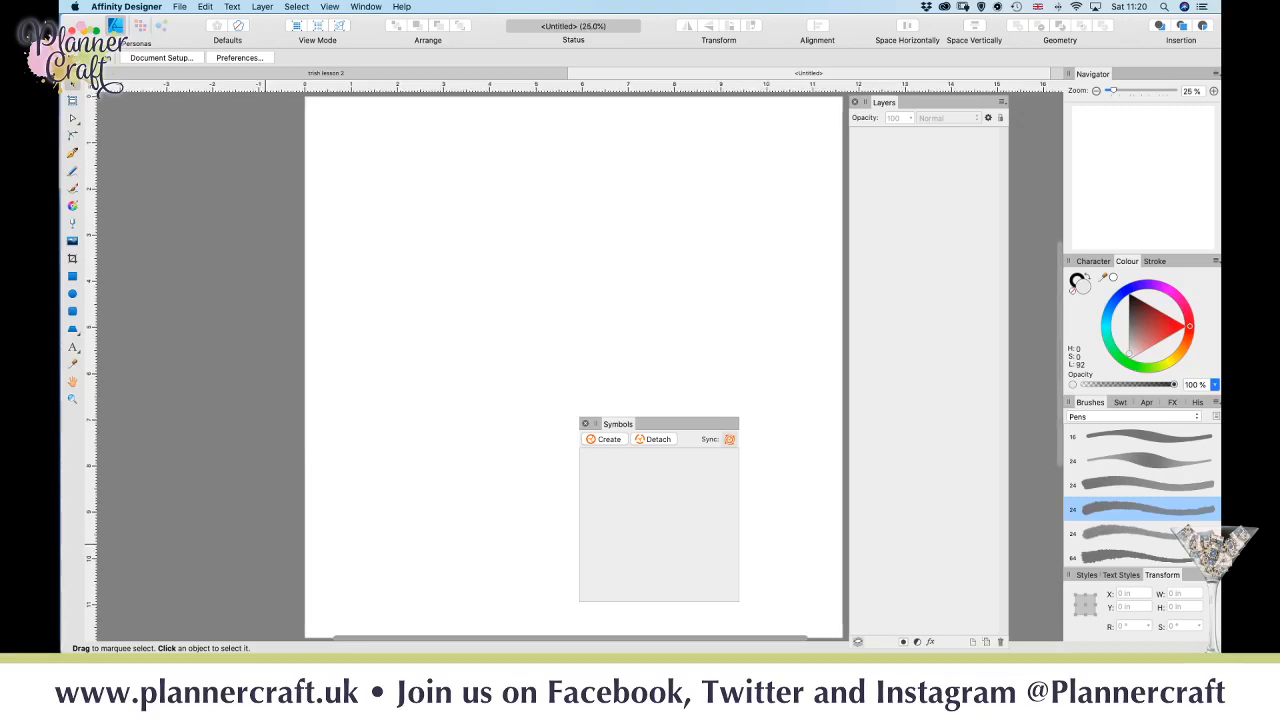
drag(391, 269, 251, 449)
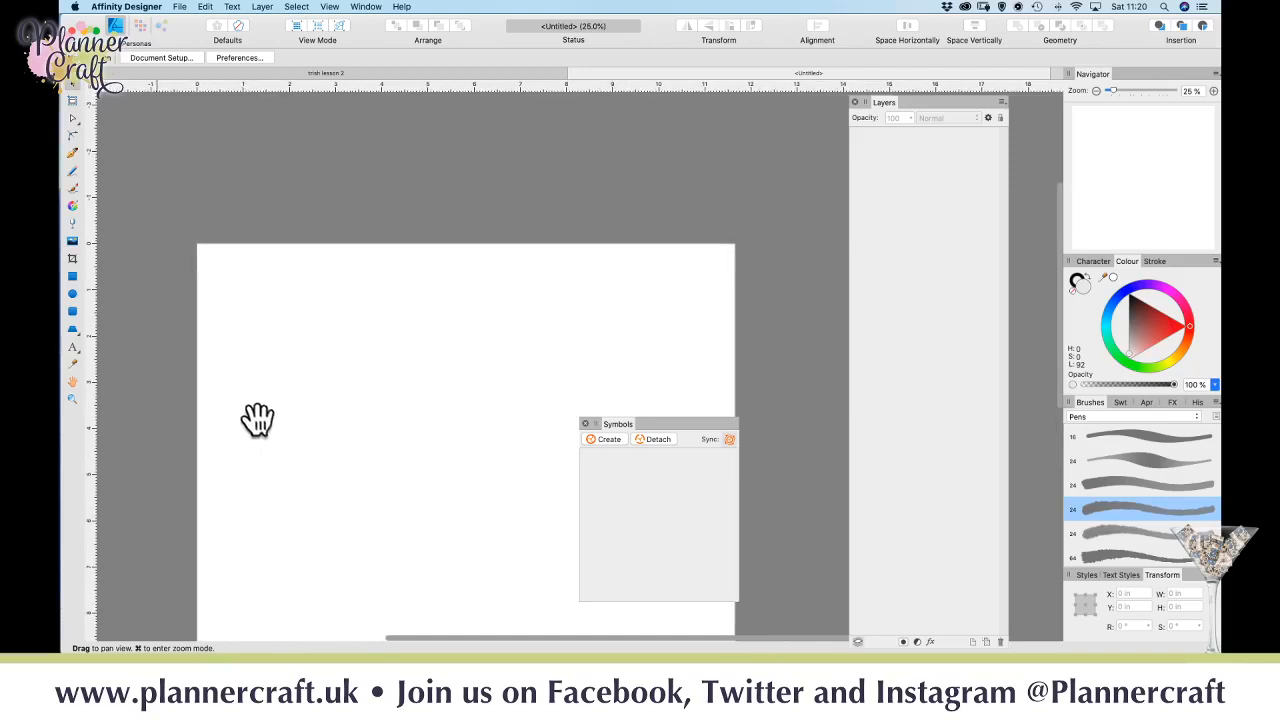
key(super+plus)
key(space)
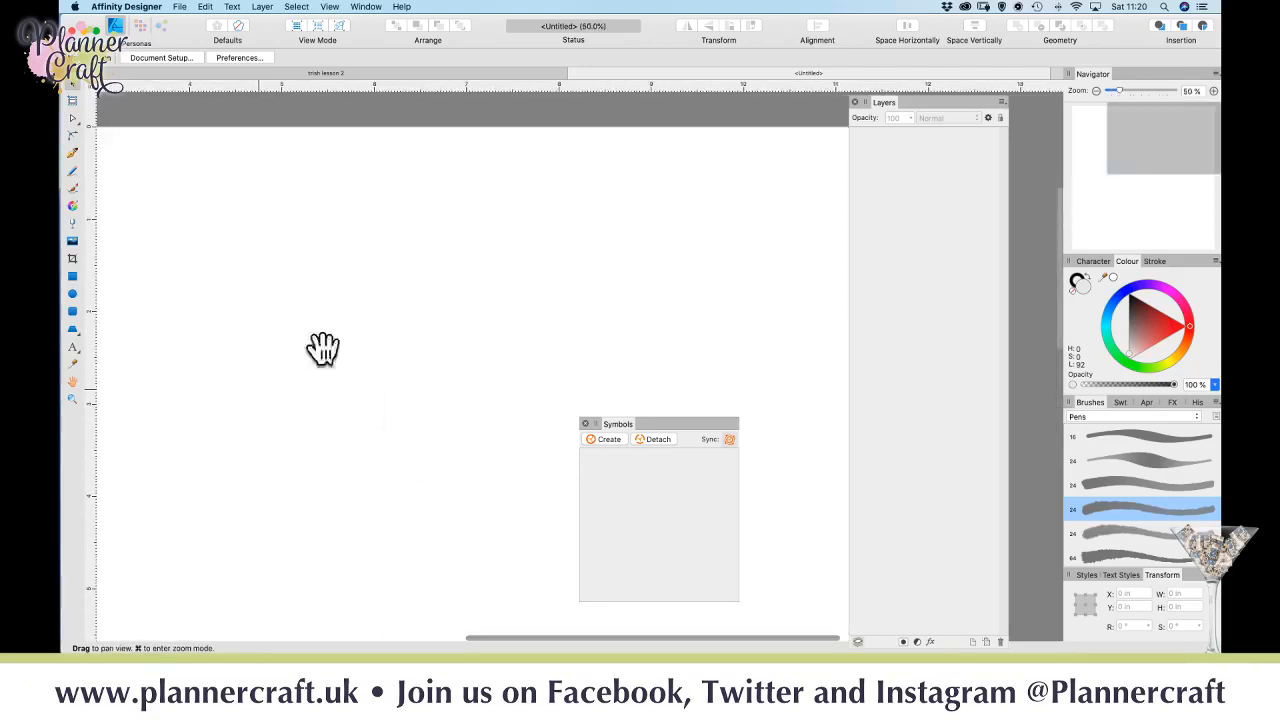
drag(250, 372, 566, 352)
drag(287, 396, 292, 417)
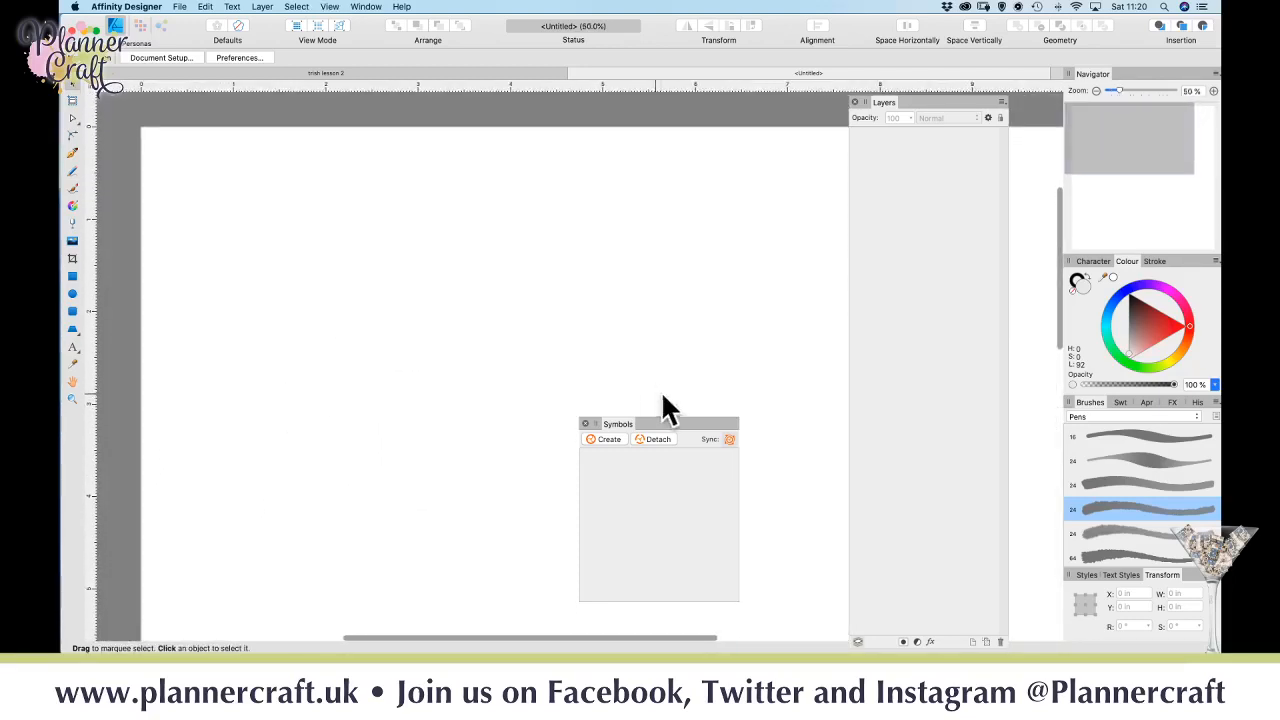
drag(659, 424, 958, 241)
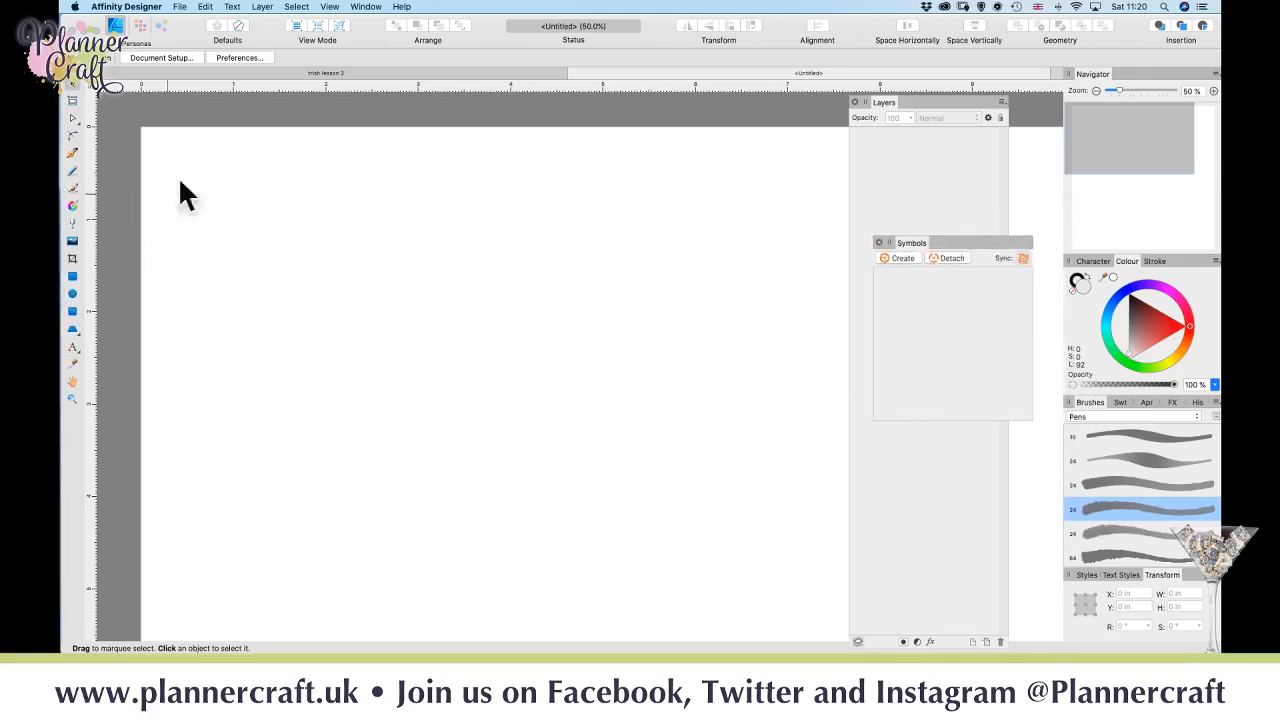
- Draw a rectangle about 2.58 in wide and 2.49 in high near the page's upper-left corner
click(262, 7)
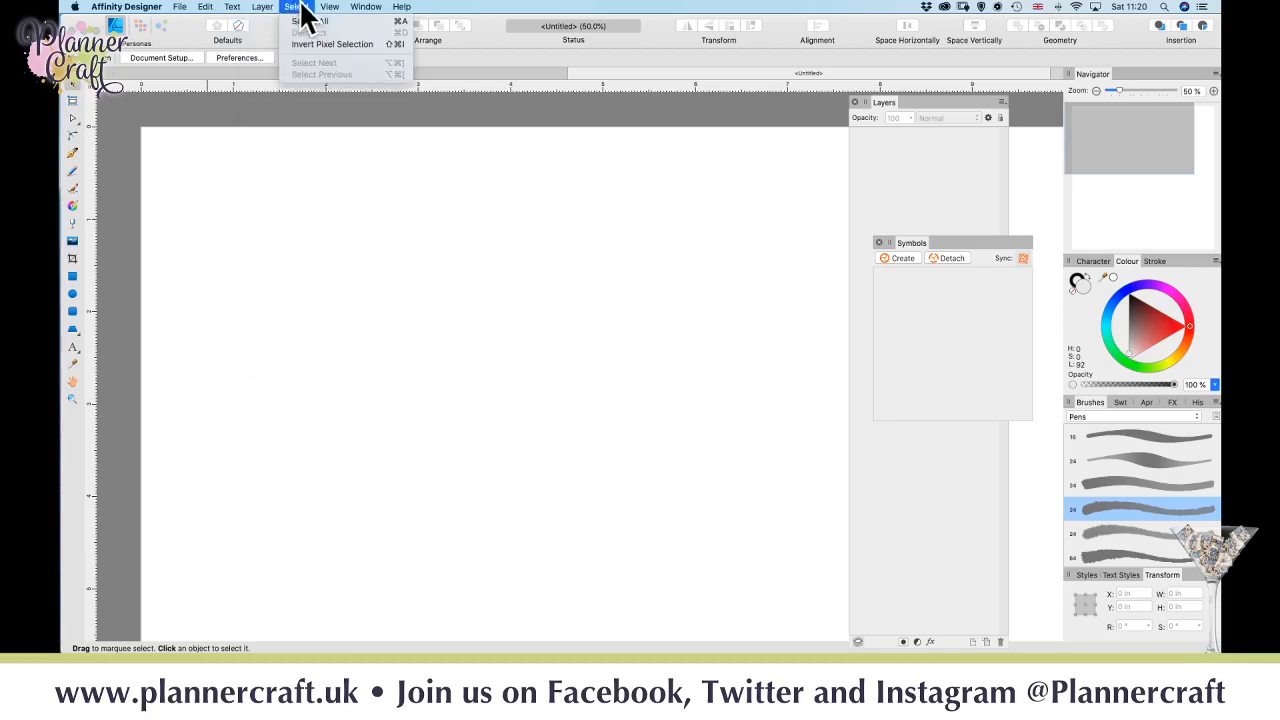
click(335, 8)
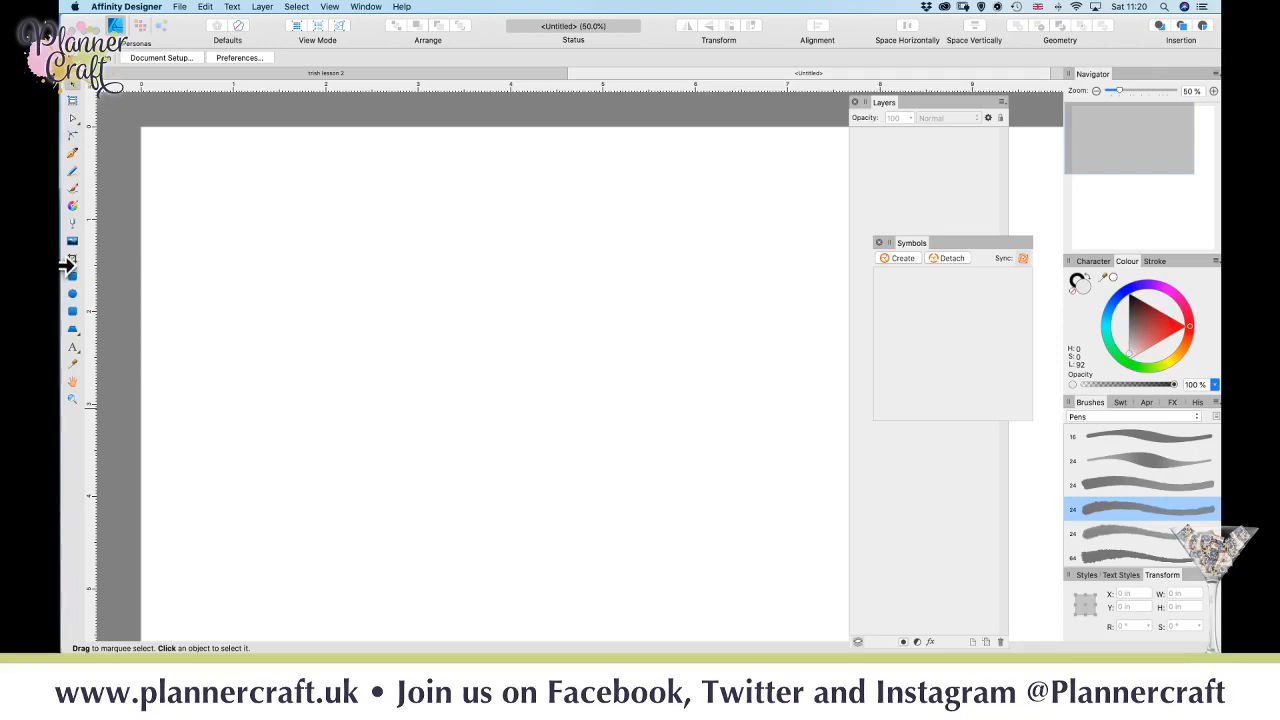
click(75, 279)
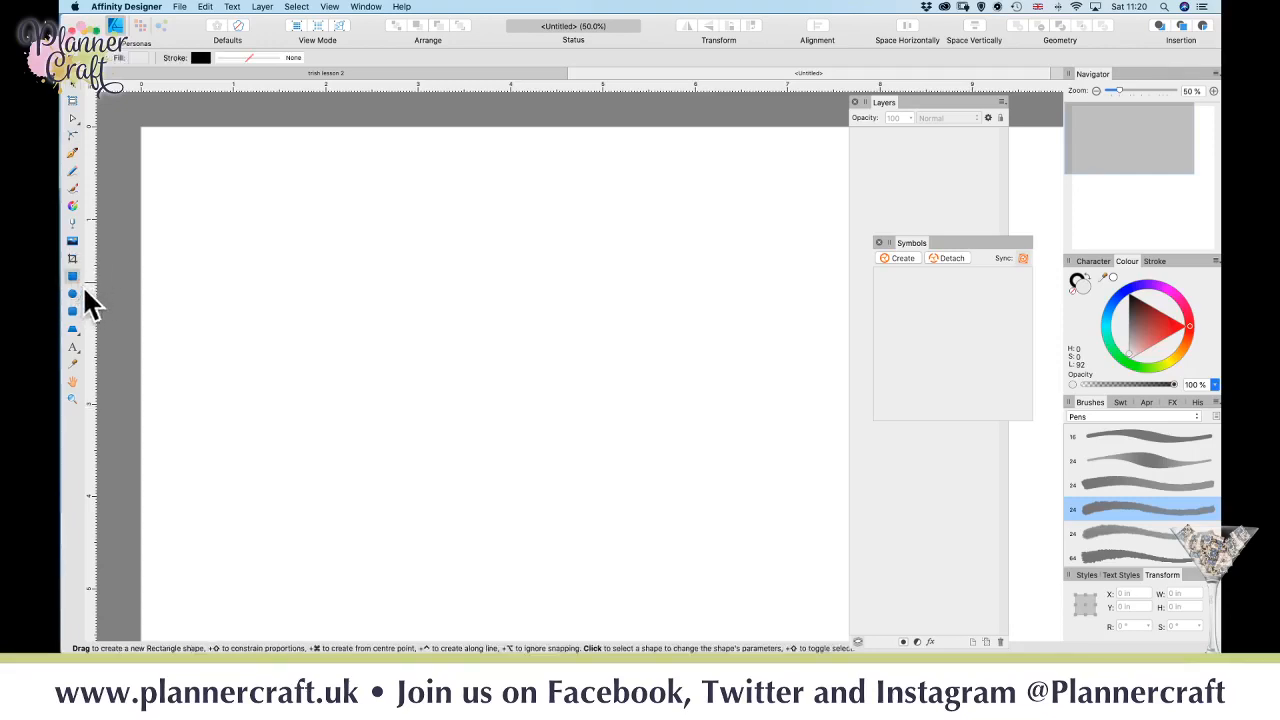
drag(224, 217, 464, 447)
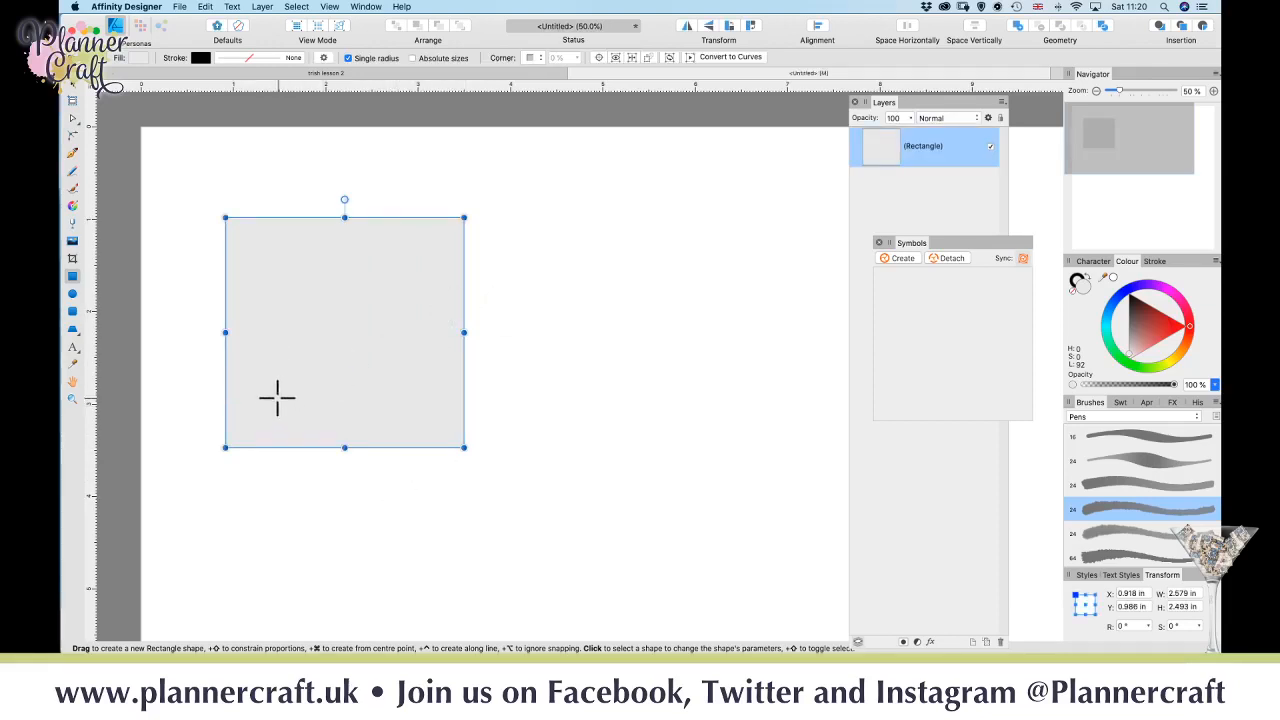
key(v)
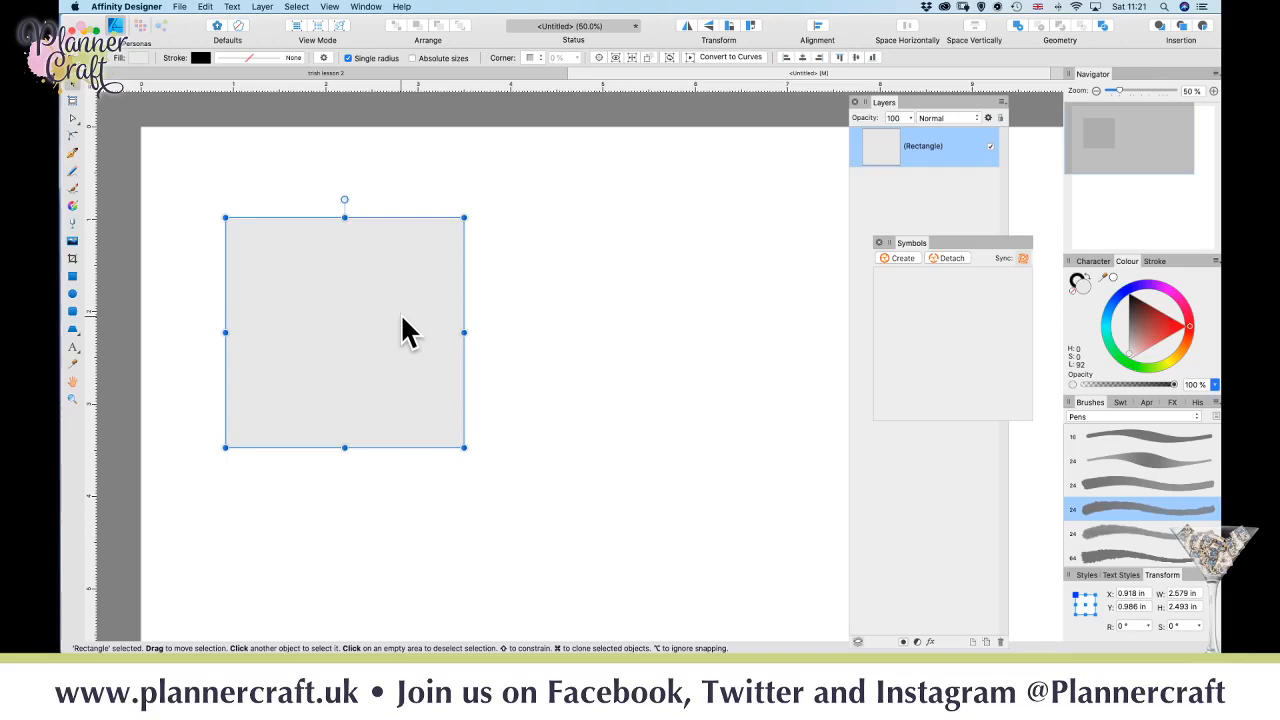
- Switch to the "trish lesson 2" document and add the art text "Love" in the lower-left area of the page
click(179, 7)
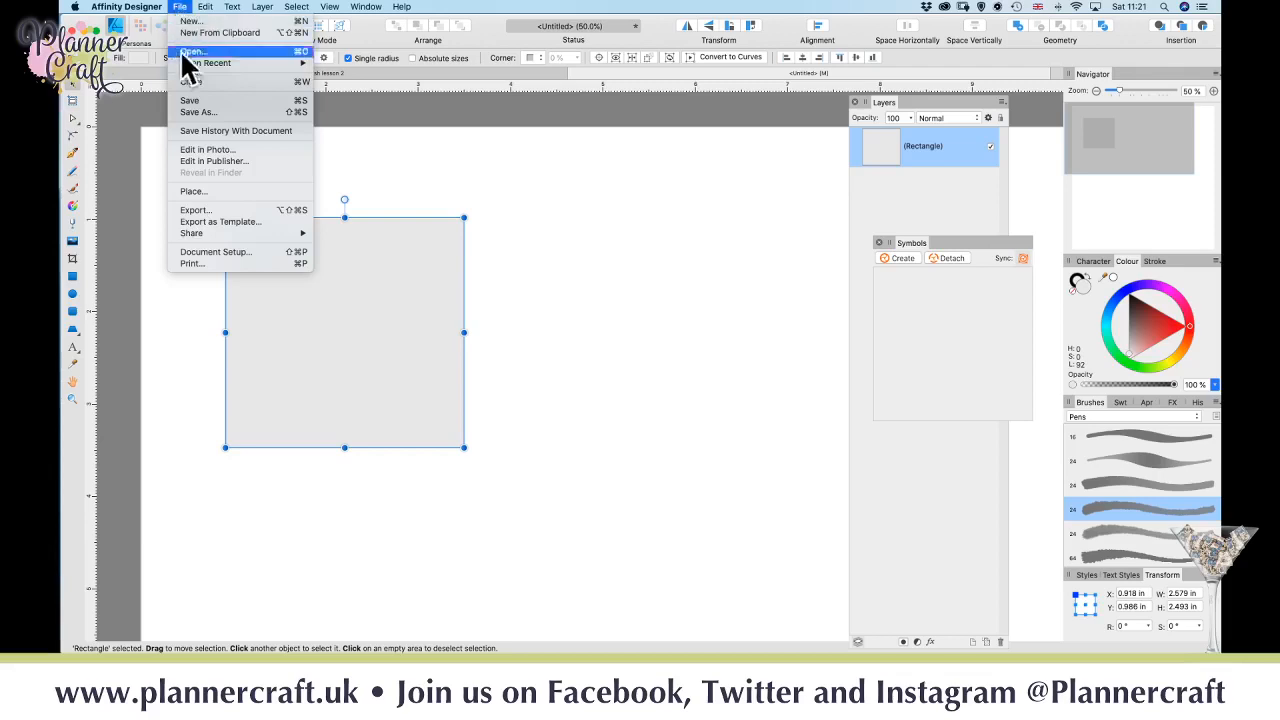
mouse_move(208, 62)
click(372, 62)
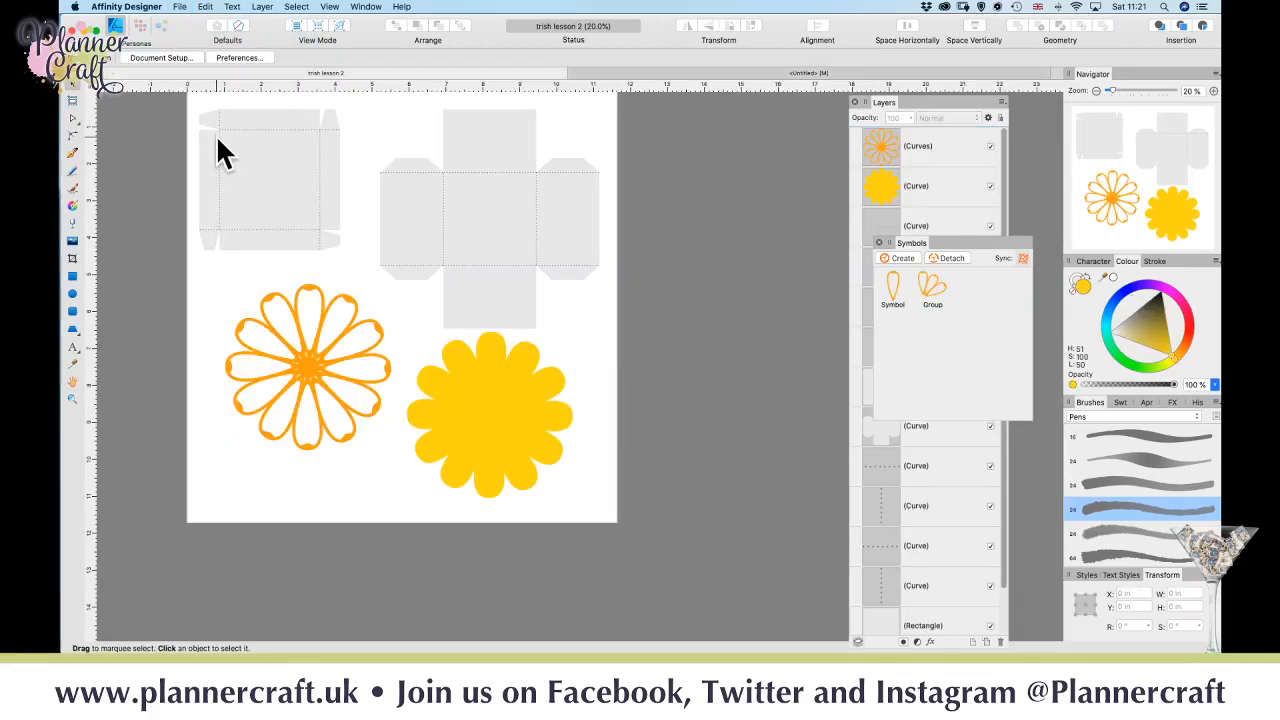
key(space)
drag(184, 260, 199, 318)
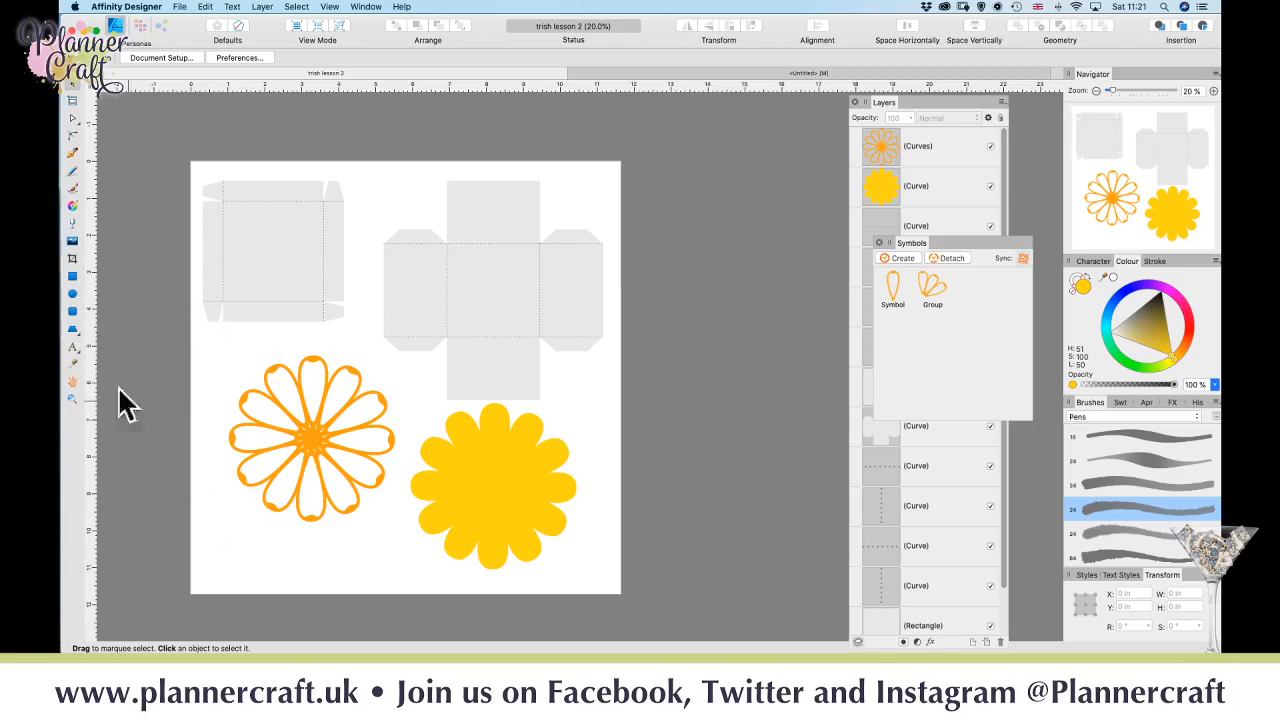
click(72, 347)
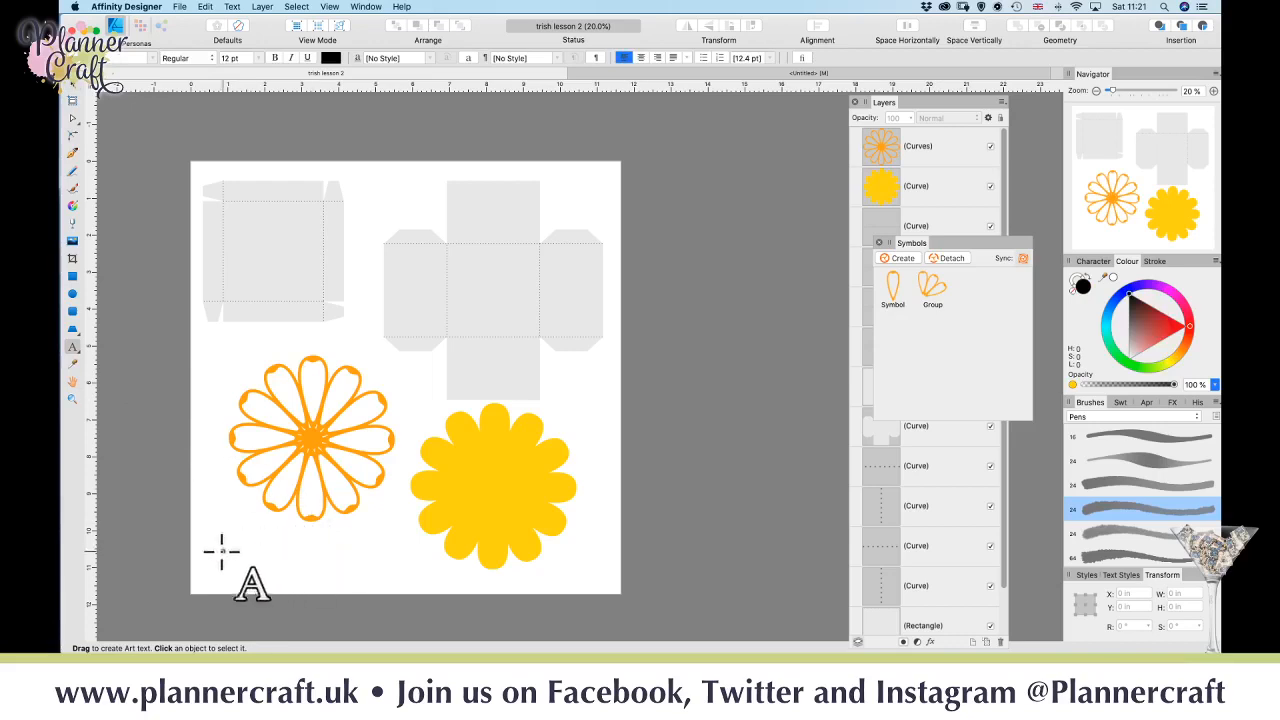
click(257, 640)
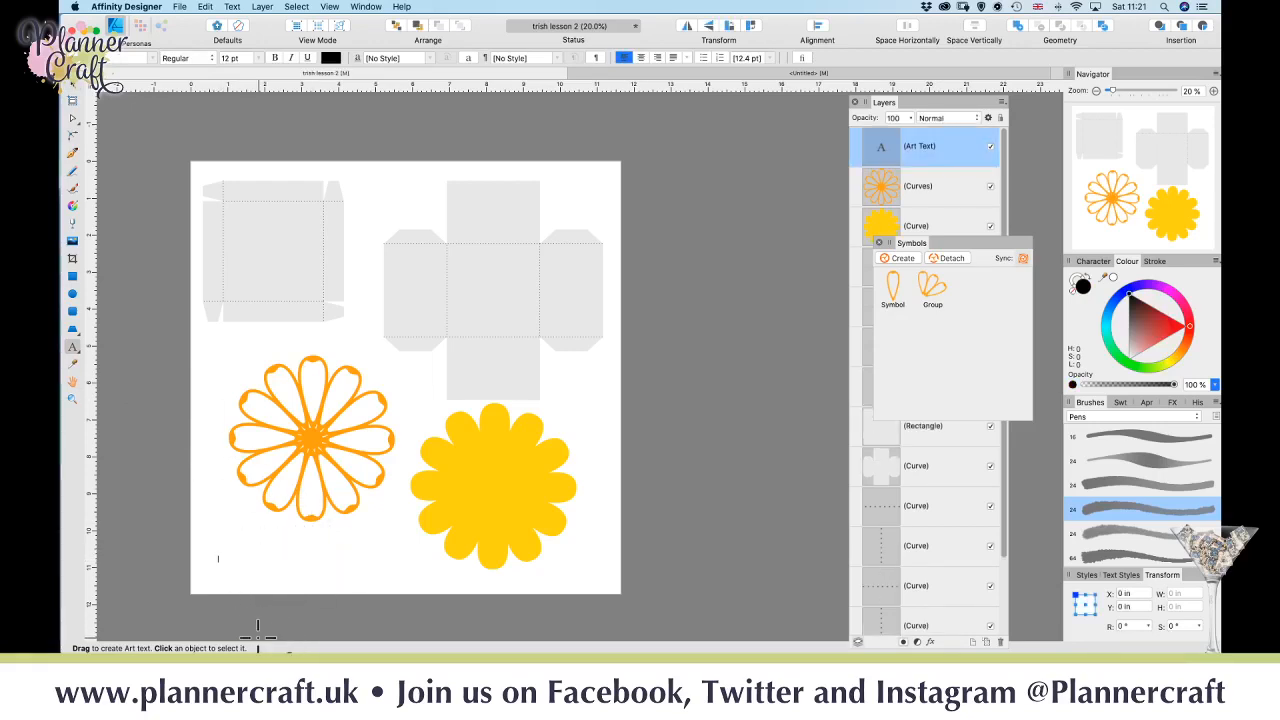
text(Love)
key(super+a)
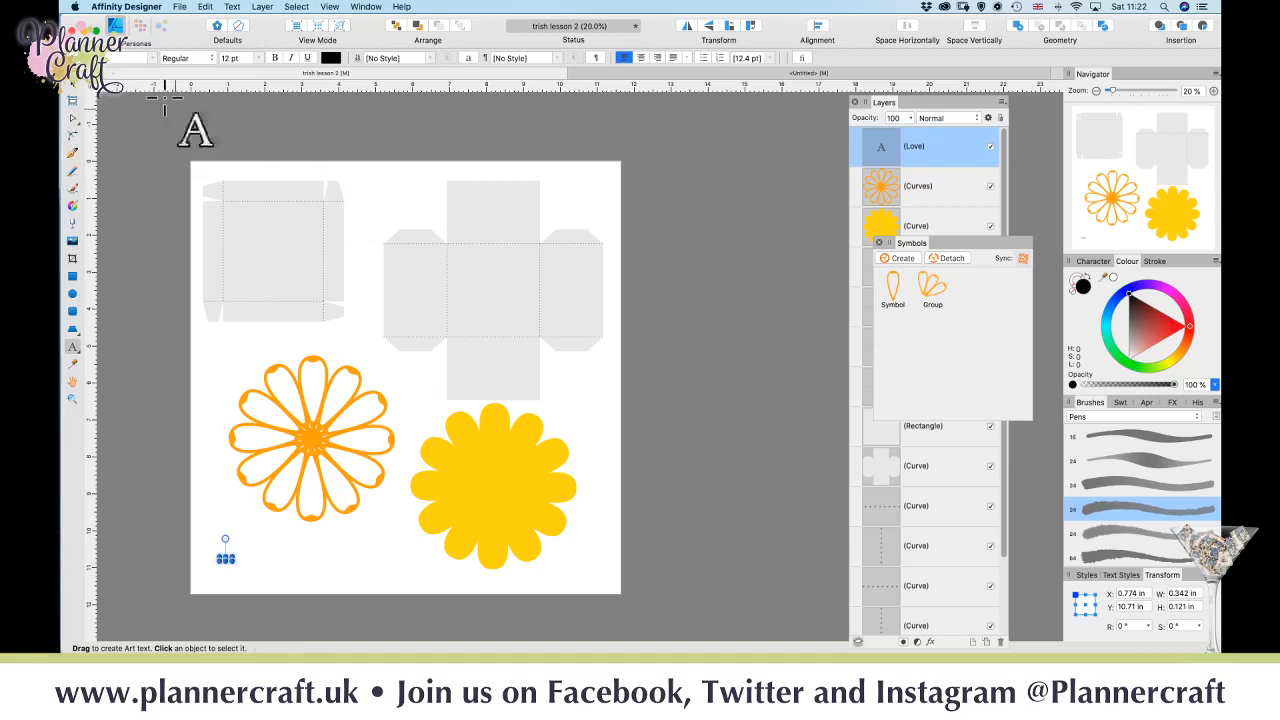
- Set the "Love" text to the Aristelle Script font at 72 pt
click(150, 57)
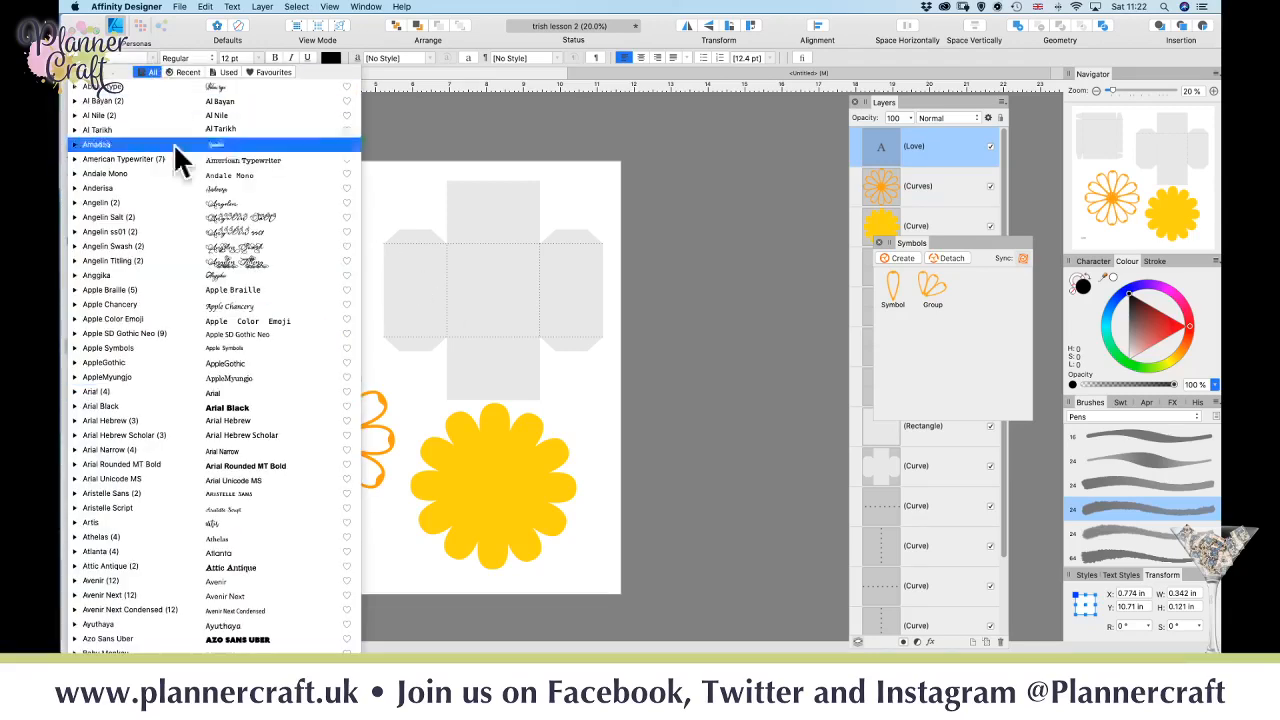
click(170, 507)
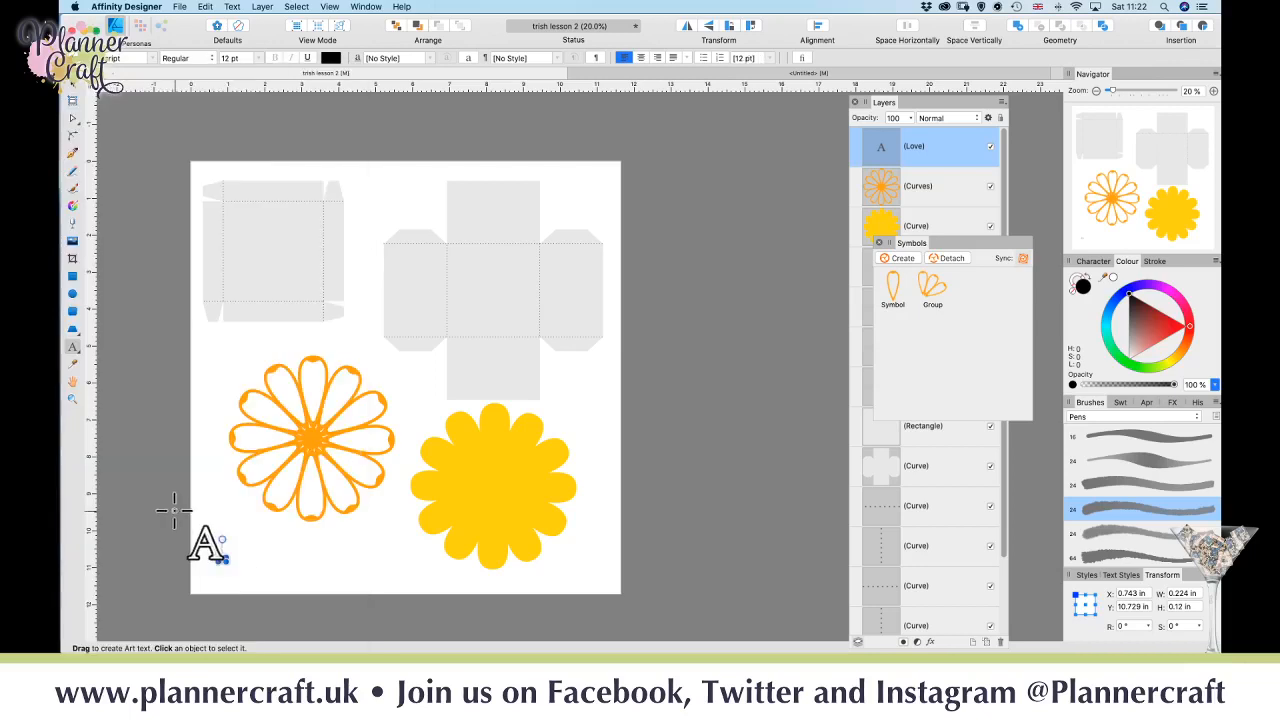
click(259, 57)
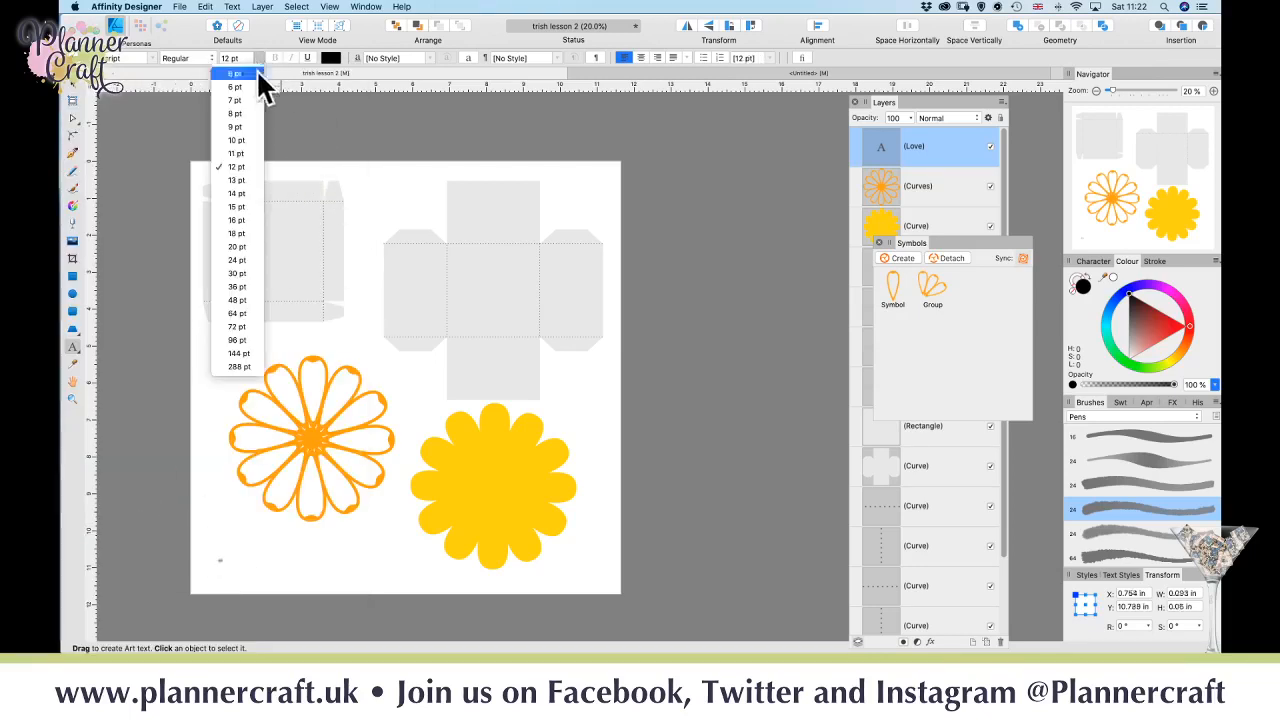
click(243, 326)
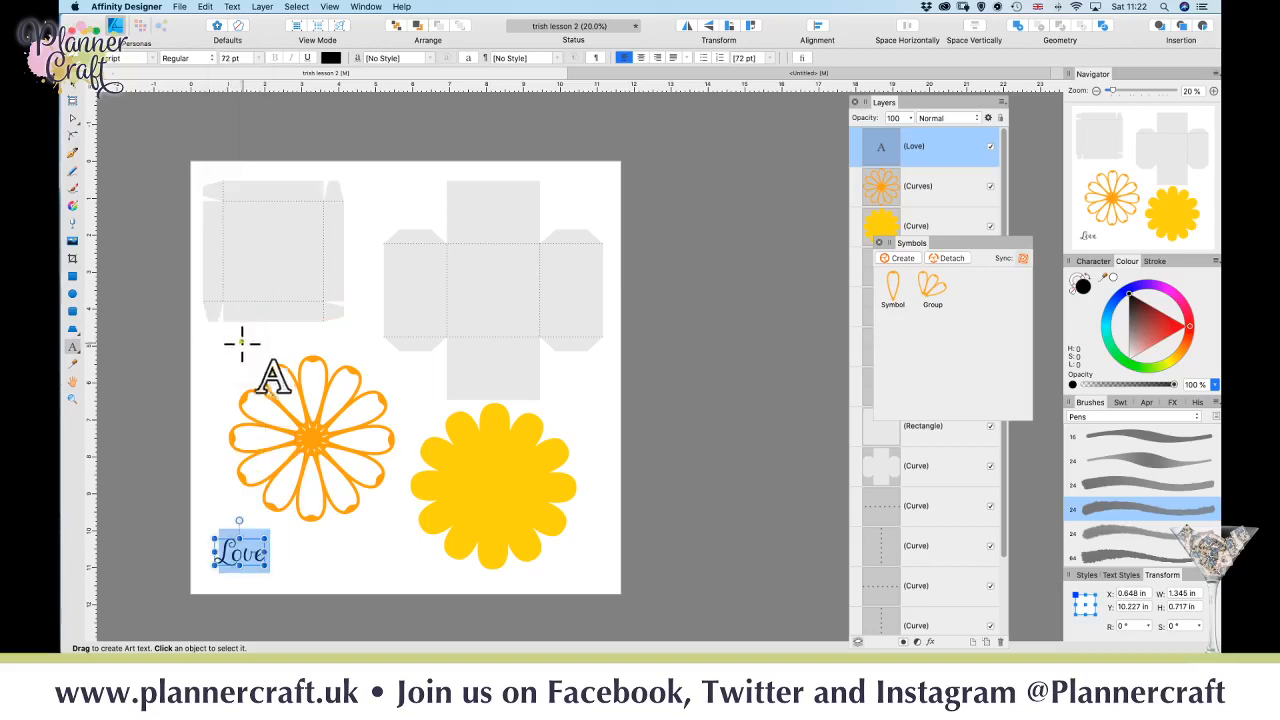
- Enlarge the "Love" text to about 5.4 in wide and place it over the lower part of the orange flower
click(73, 100)
drag(245, 557, 417, 423)
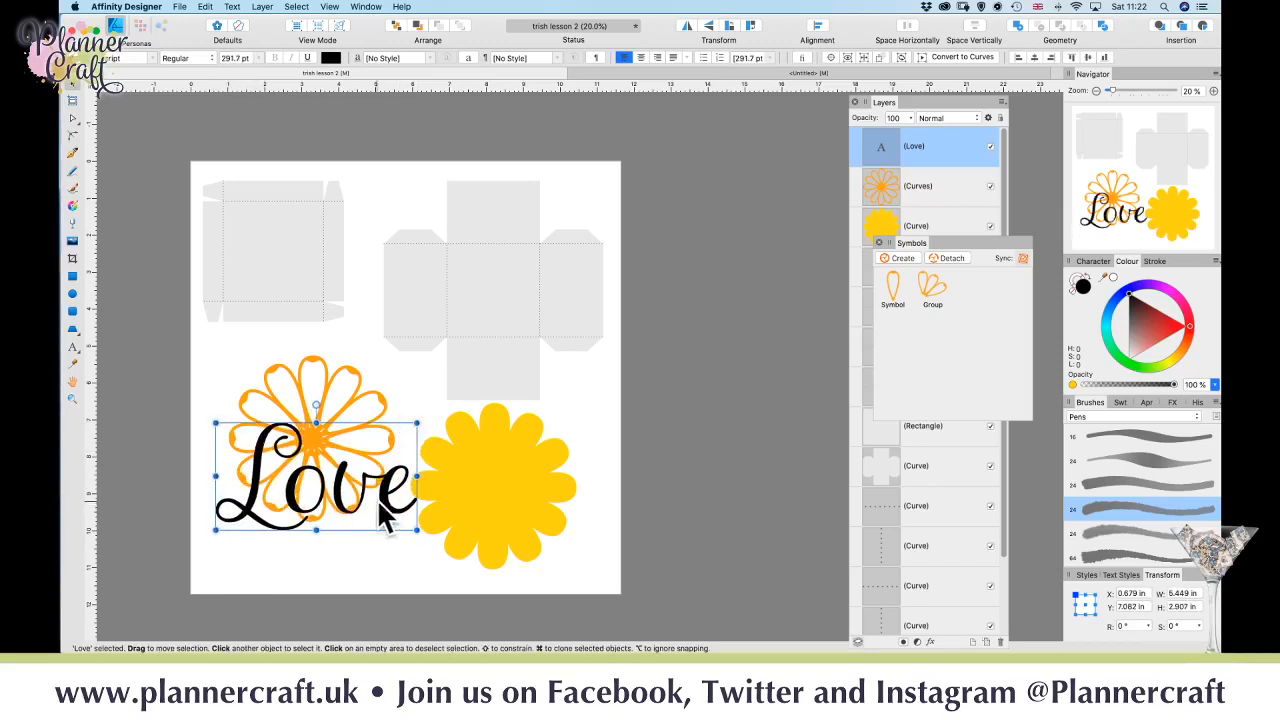
drag(381, 507, 380, 551)
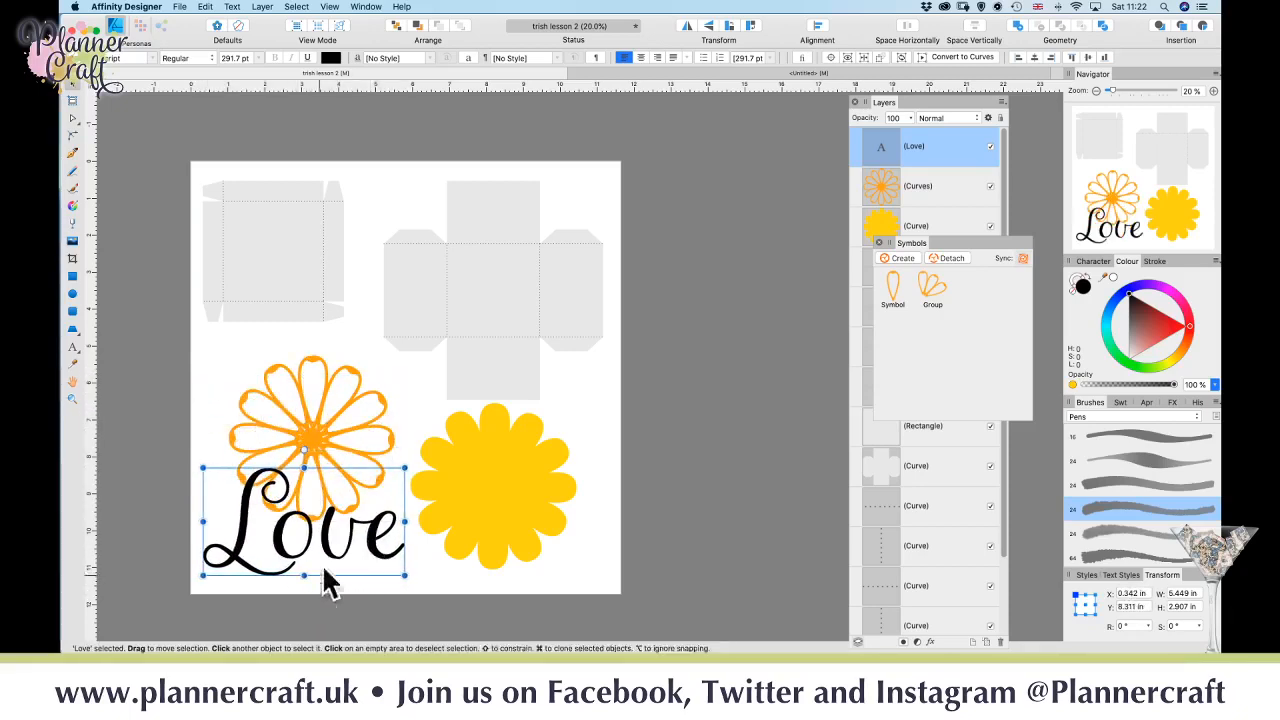
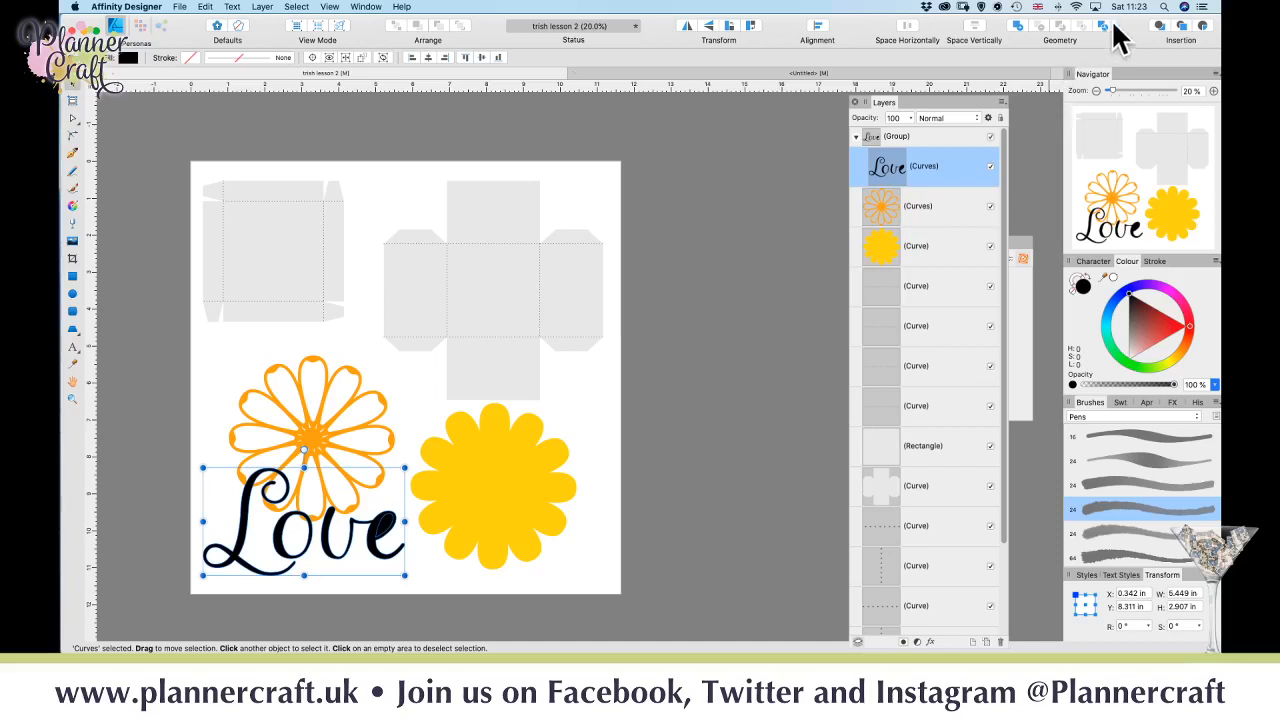
- Divide the "Love" lettering into separate curves and subtract the small loop shape from the letter L
click(1103, 25)
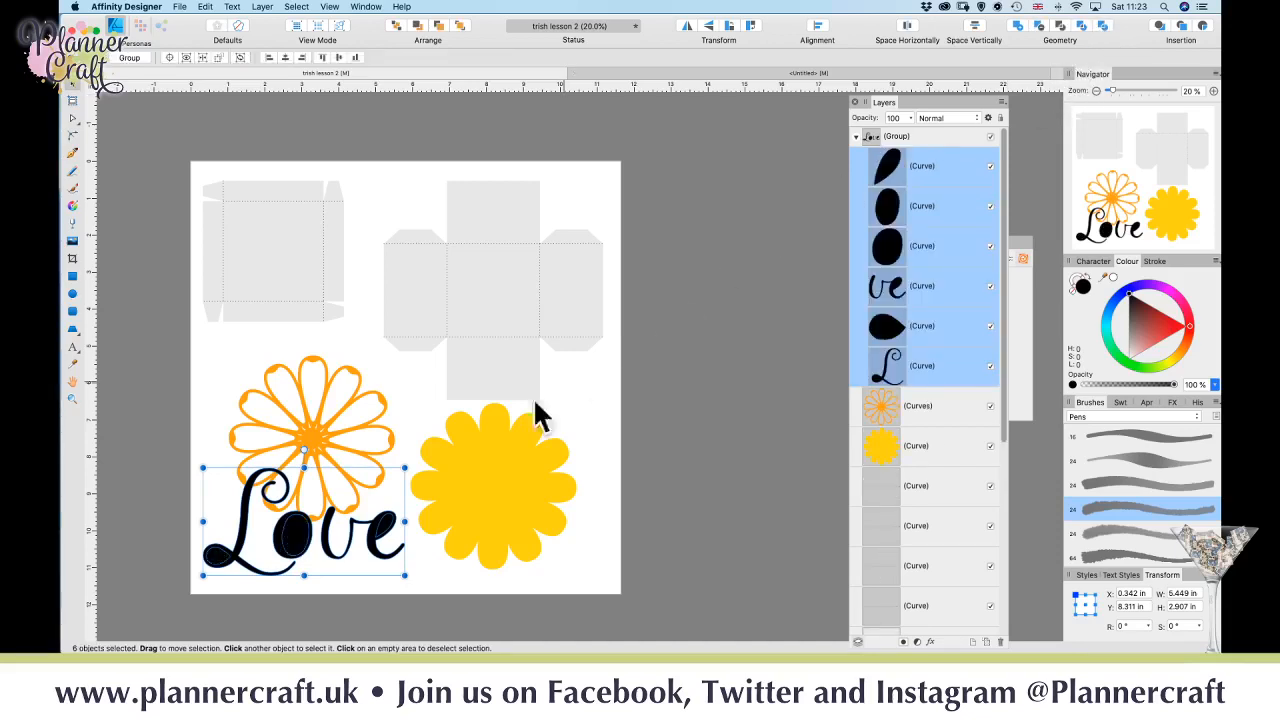
click(1038, 28)
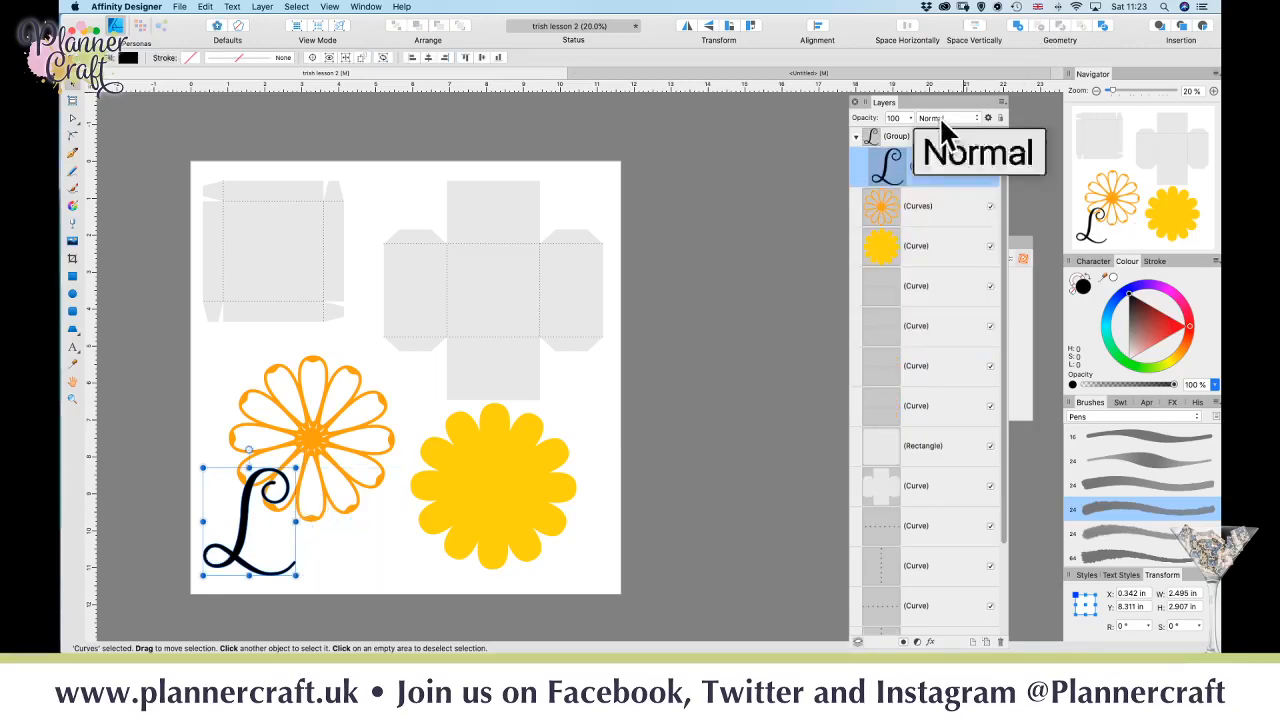
key(super+z)
click(926, 327)
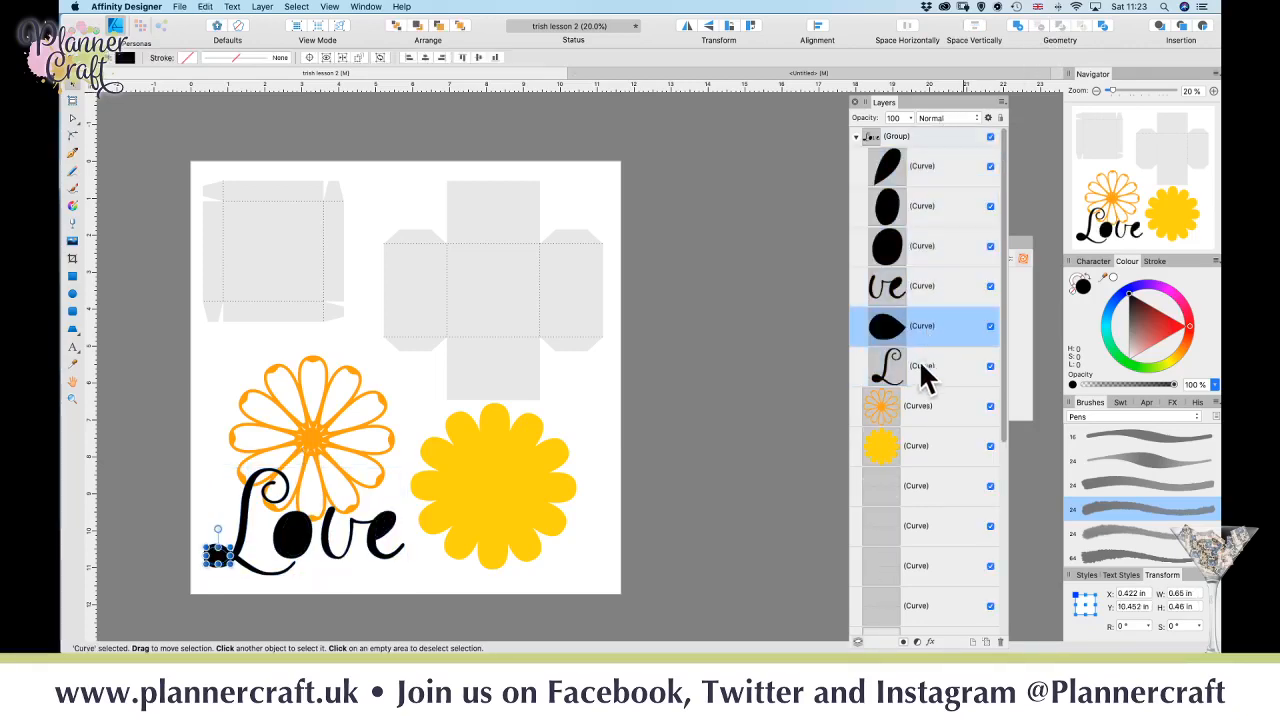
shift+click(919, 359)
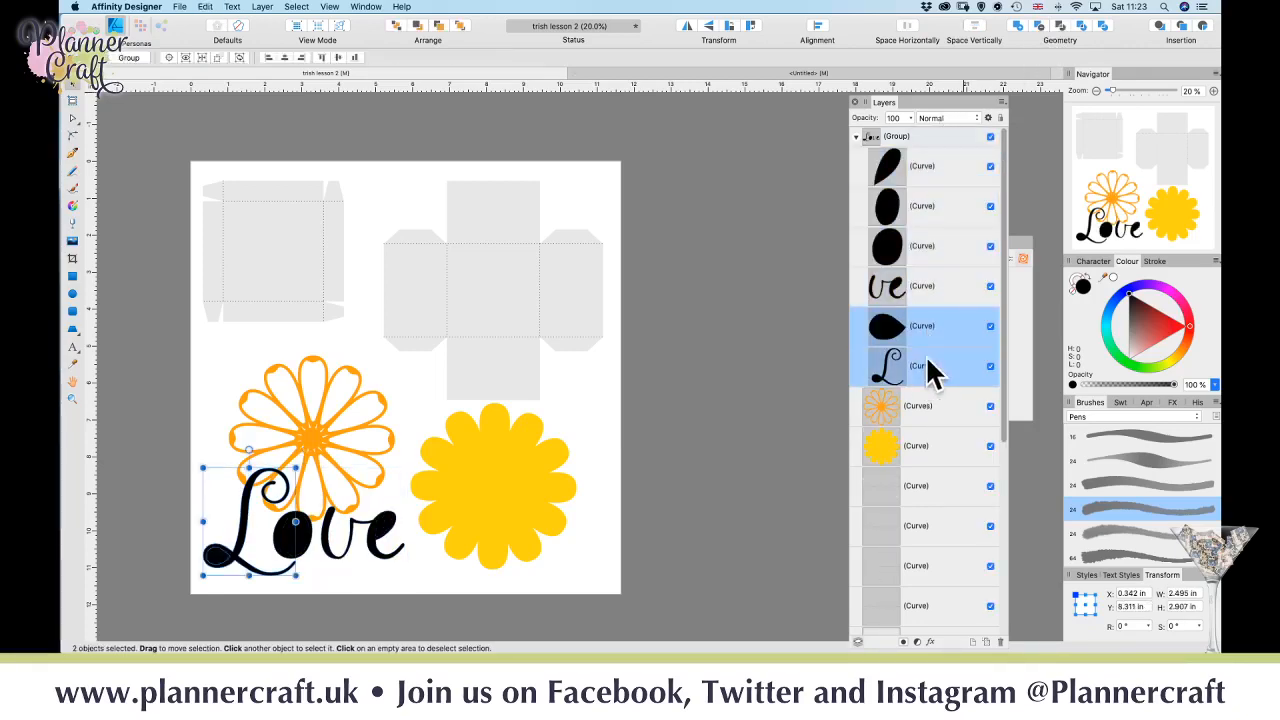
click(1038, 28)
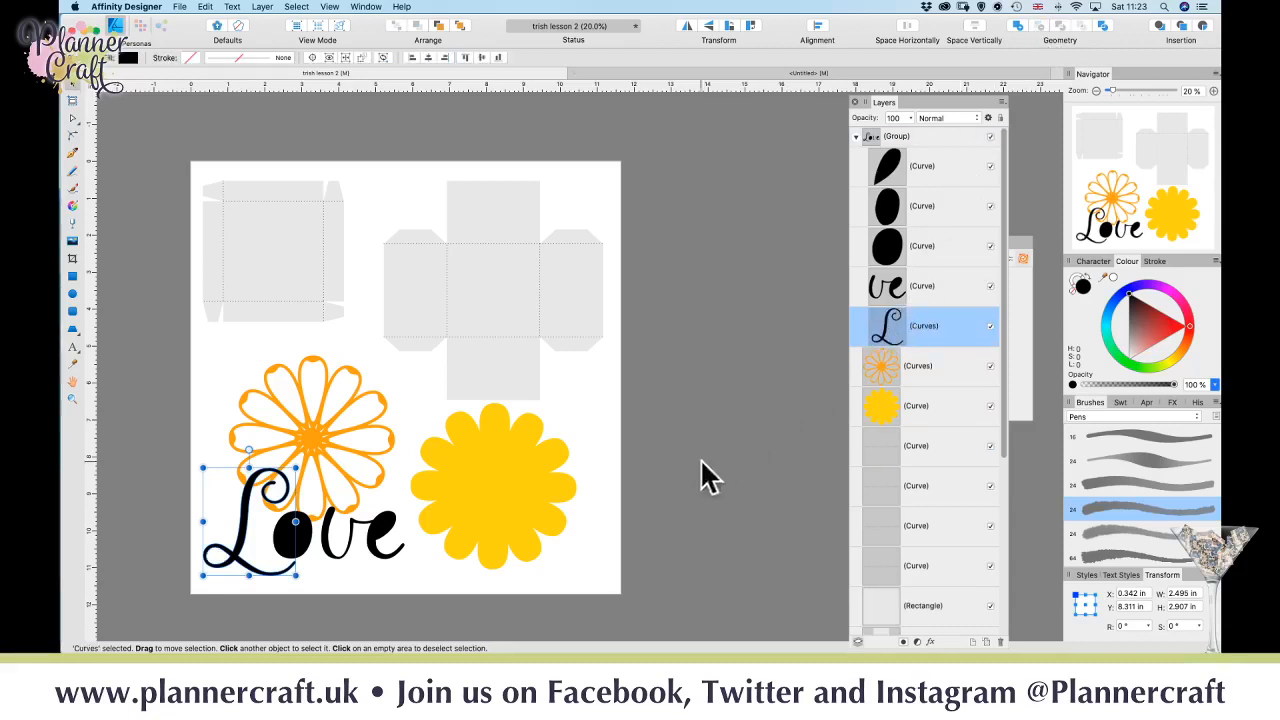
- Subtract the inner shape of the letter e from the joined "ve" curve
click(920, 286)
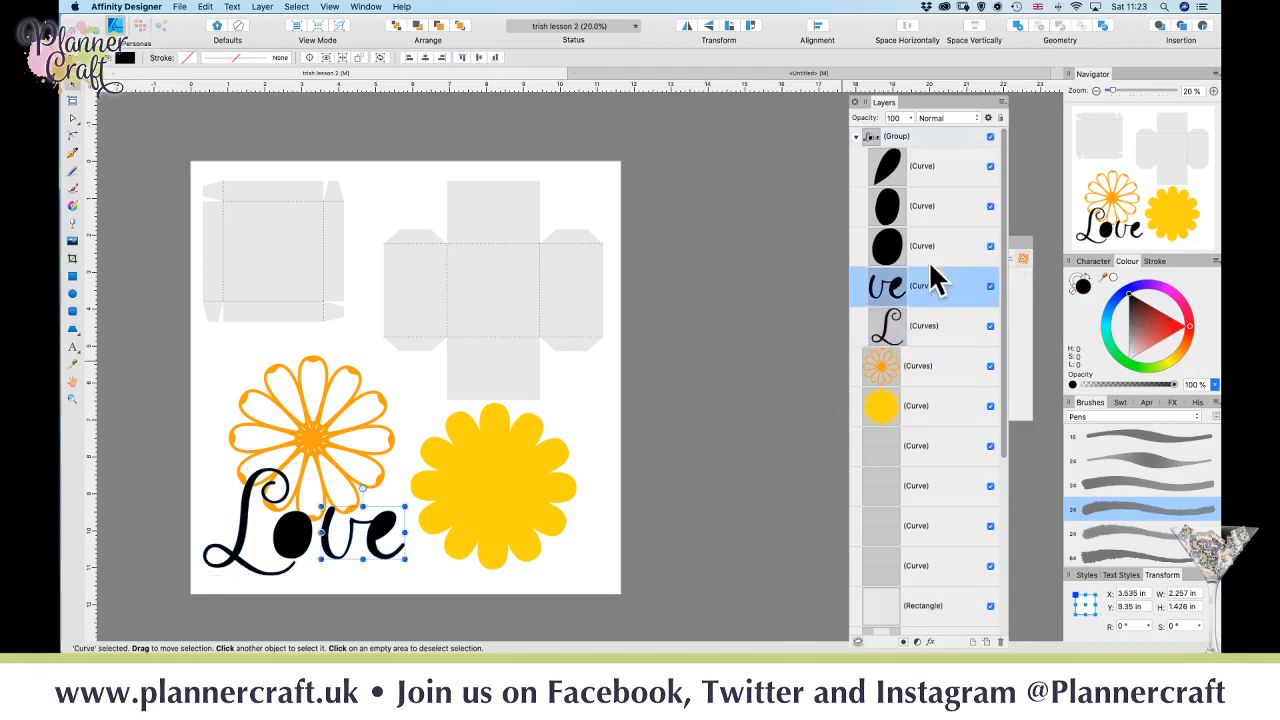
super+click(926, 172)
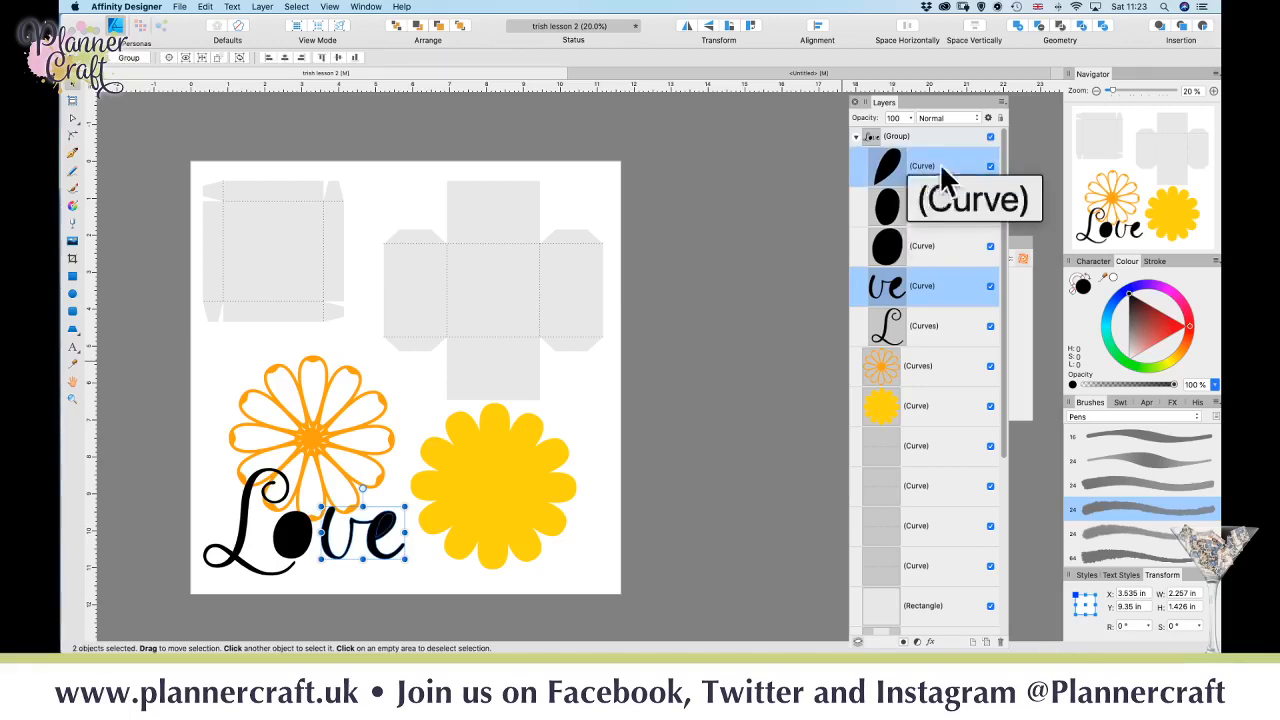
click(1042, 28)
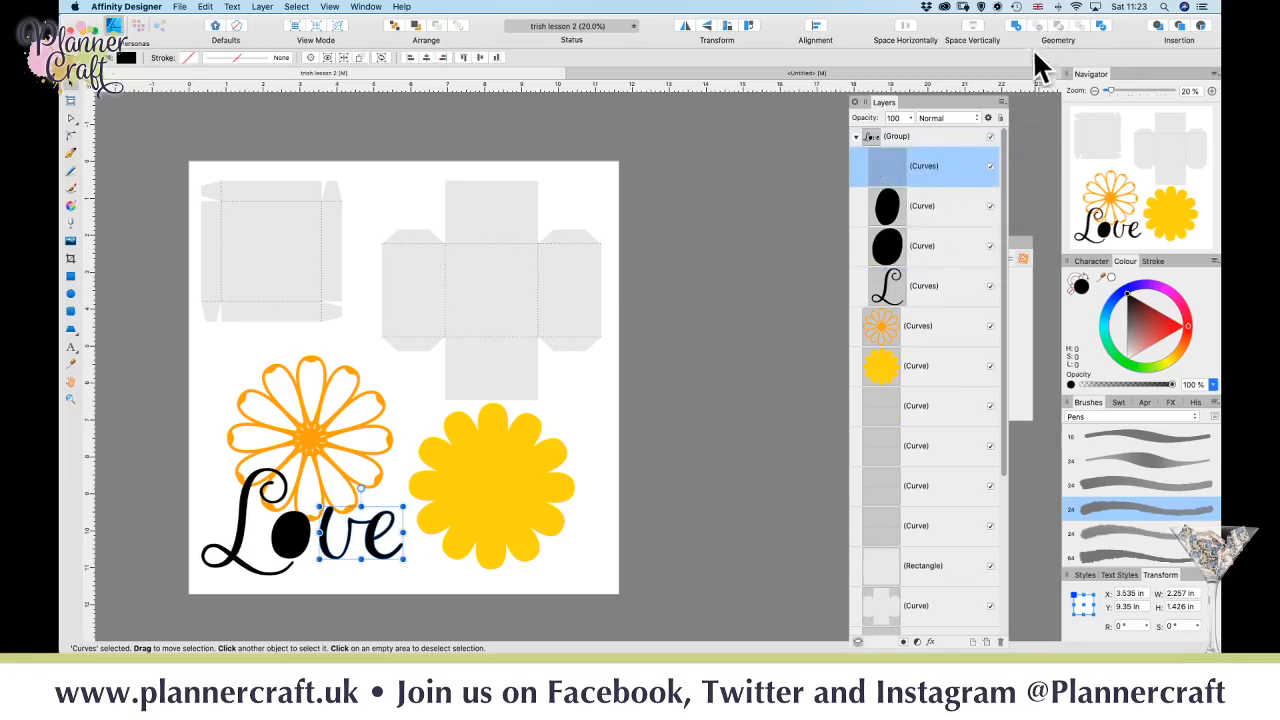
- Subtract the inner oval from the outer shape of the letter o in the "Love" lettering
click(930, 244)
super+click(936, 209)
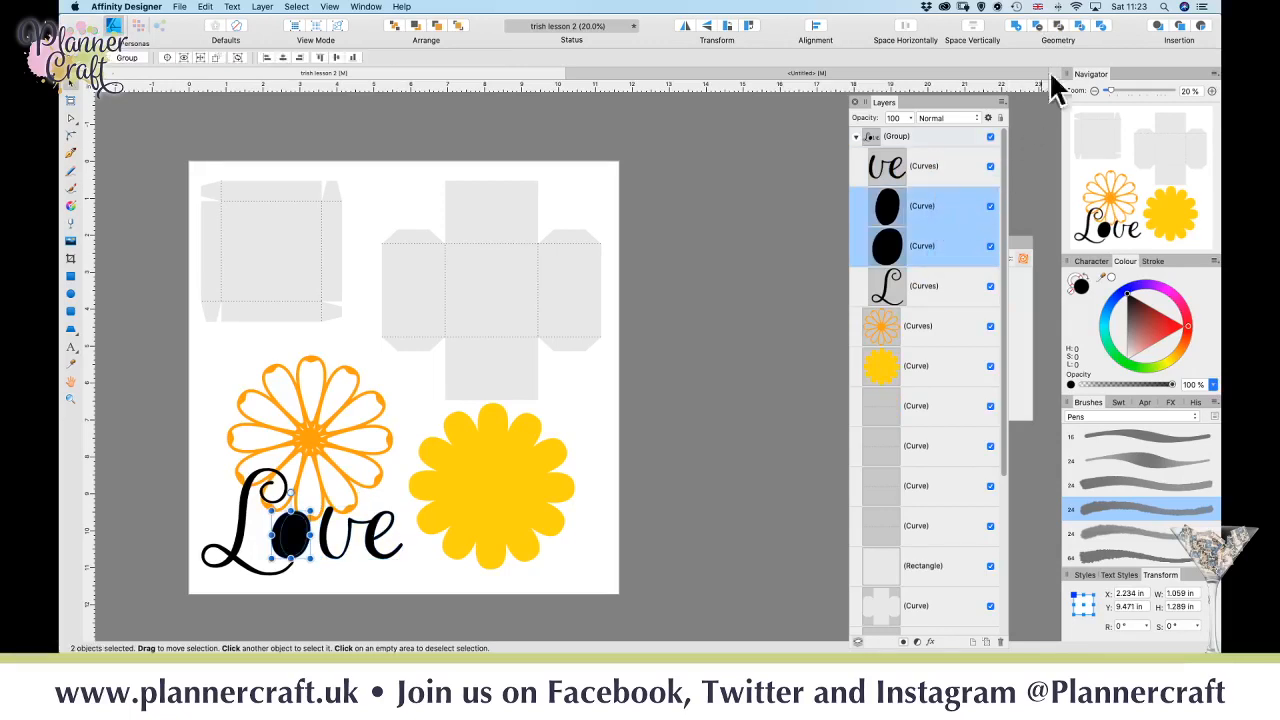
click(1038, 27)
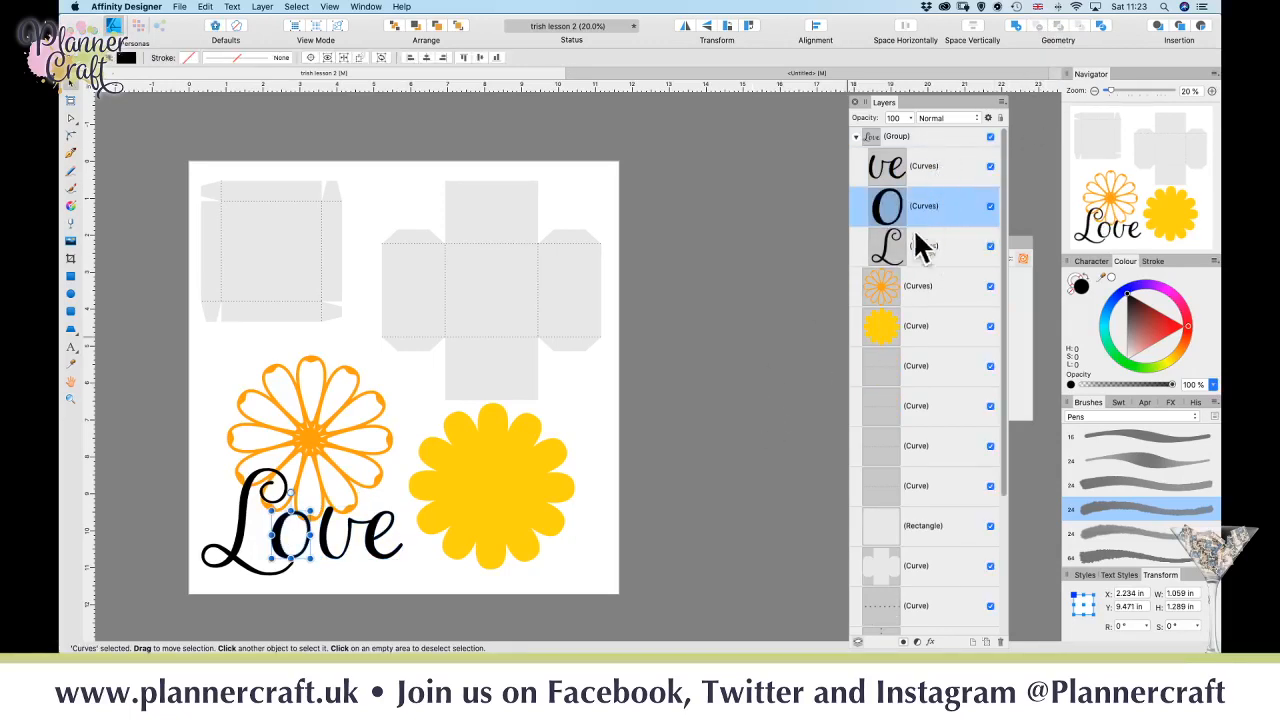
- Merge the L, o and "ve" curves into a single "Love" shape with the Add operation
click(923, 230)
shift+click(933, 162)
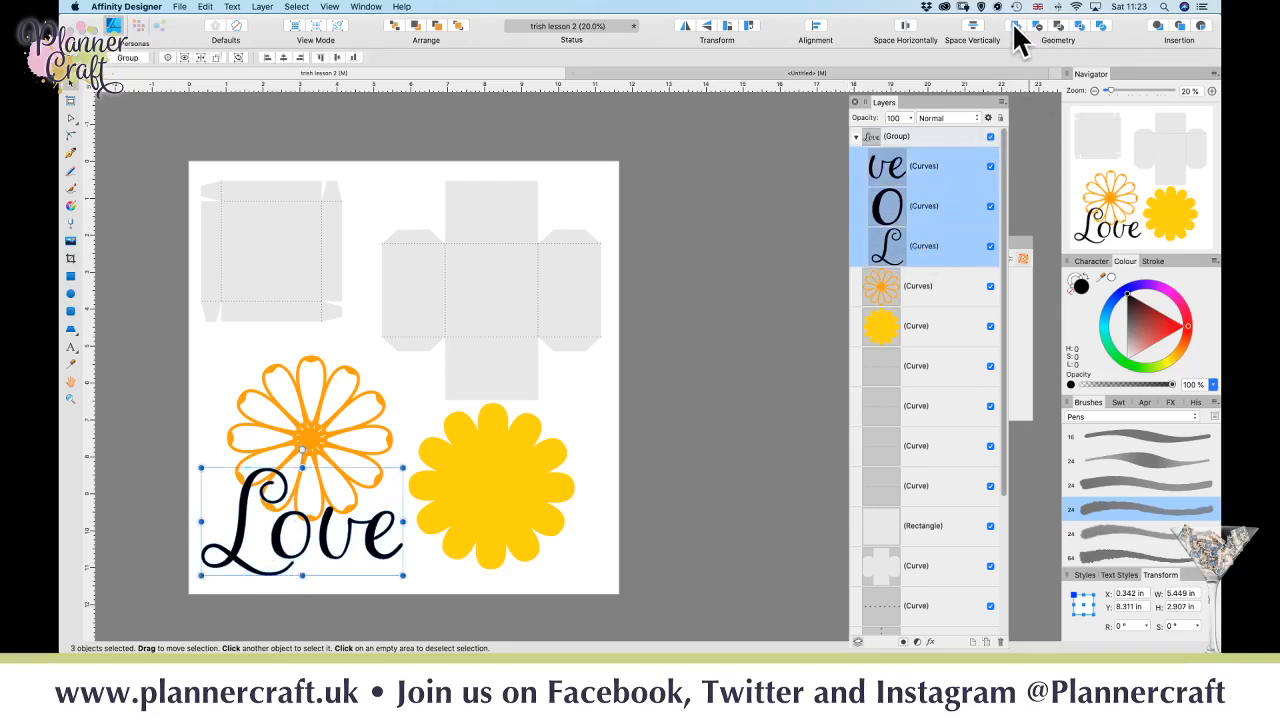
click(1016, 28)
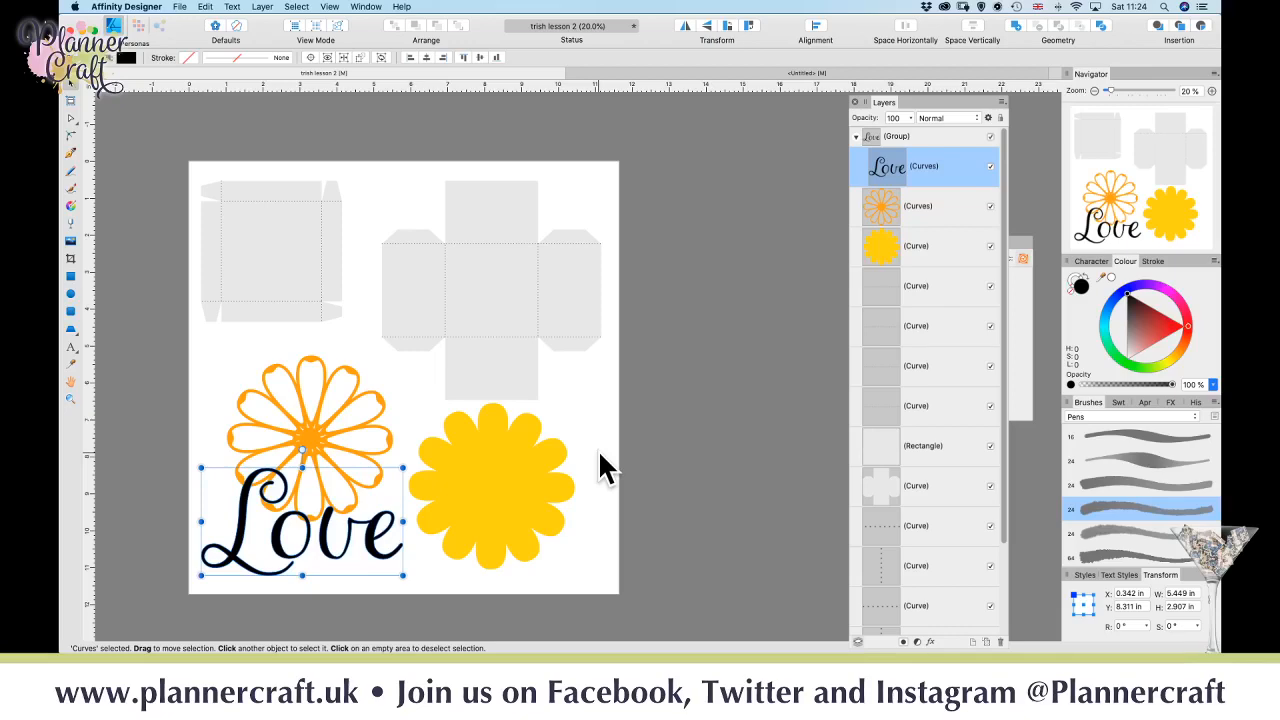
- Examine the merged "Love" lettering up close, checking its letter openings and how it sits on the page
key(super+plus)
key(super+plus)
key(super+plus)
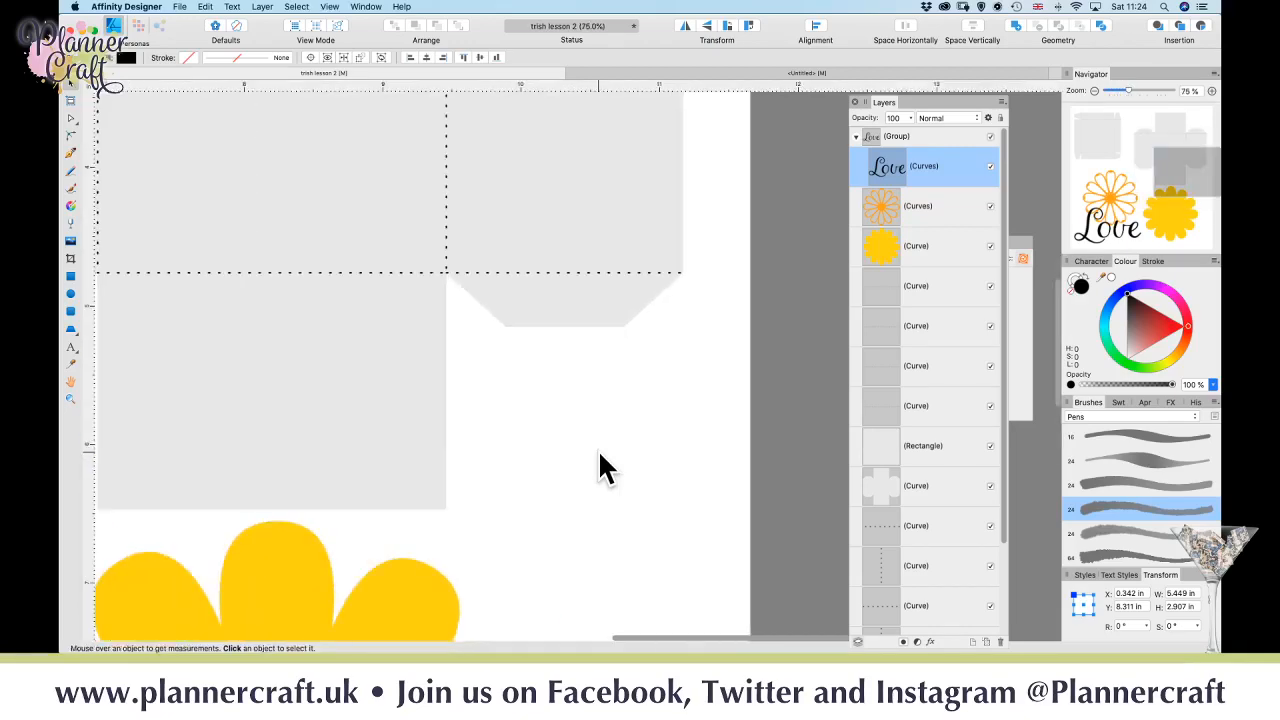
key(space)
mouse_move(371, 467)
mouse_down()
mouse_move(642, 361)
mouse_move(812, 362)
mouse_up()
drag(334, 474, 591, 354)
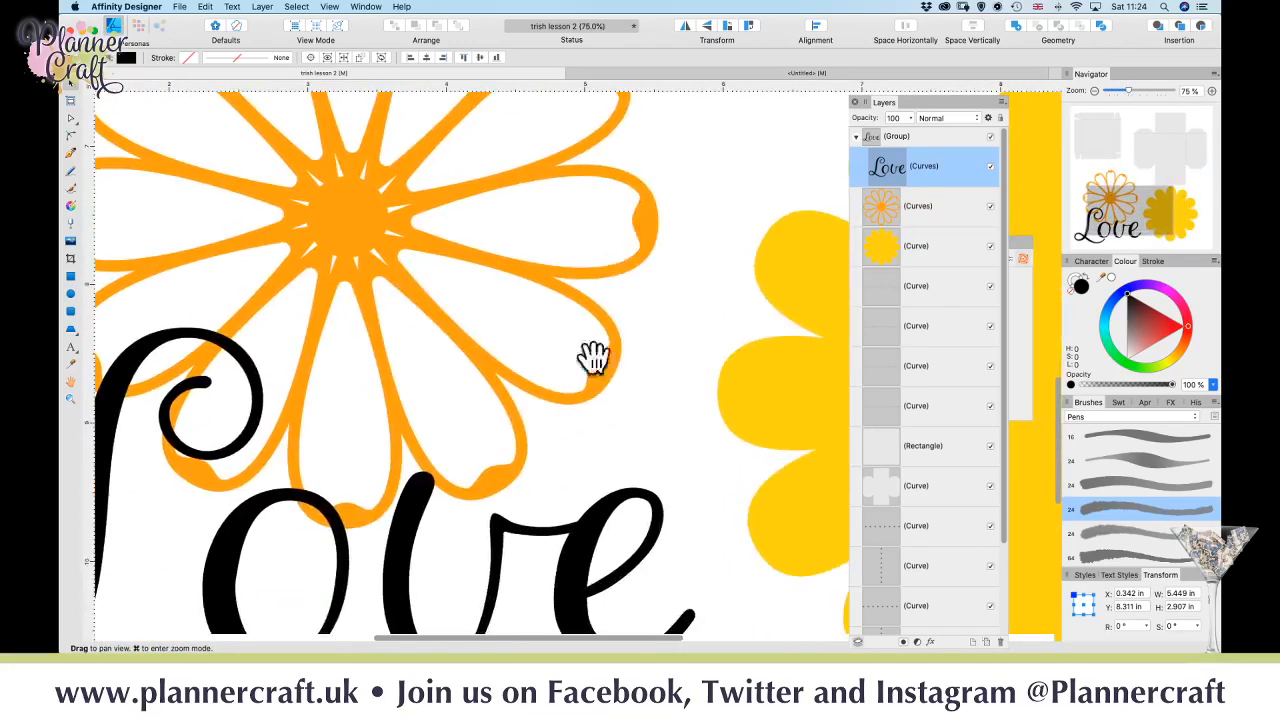
mouse_move(384, 510)
mouse_down()
mouse_move(657, 286)
mouse_move(468, 393)
mouse_up()
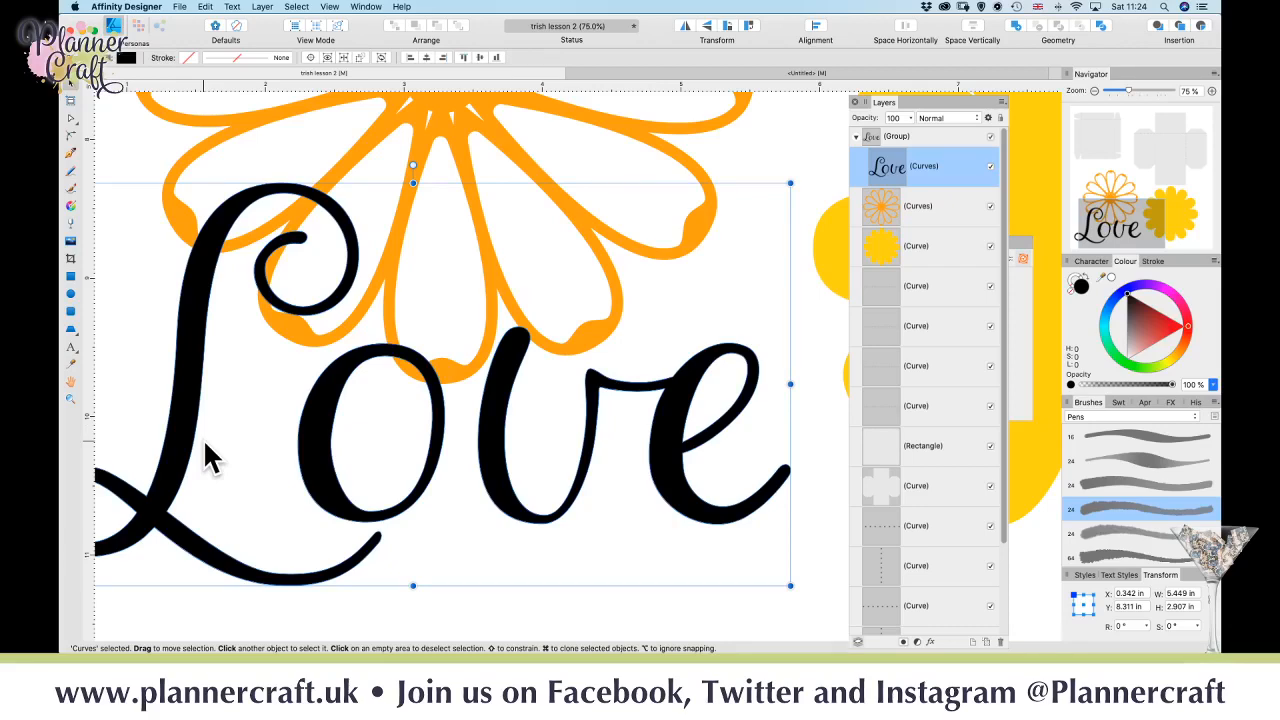
key(super+minus)
key(super+minus)
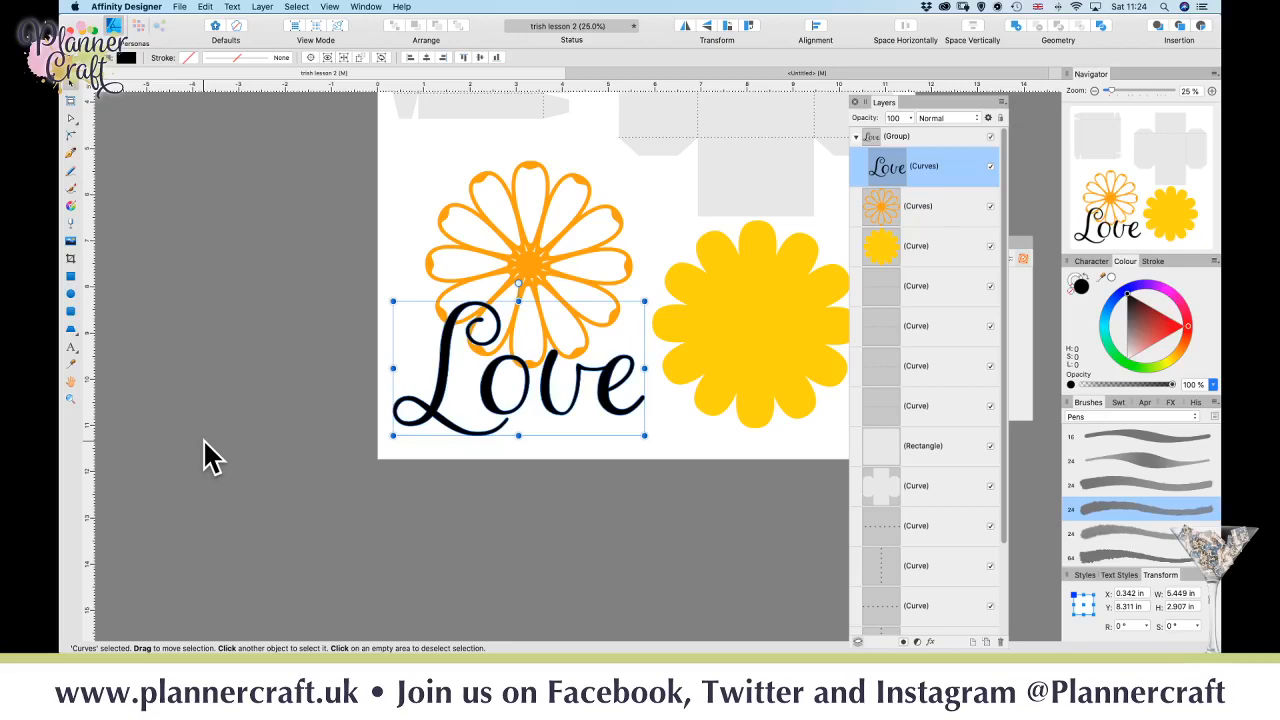
key(super+plus)
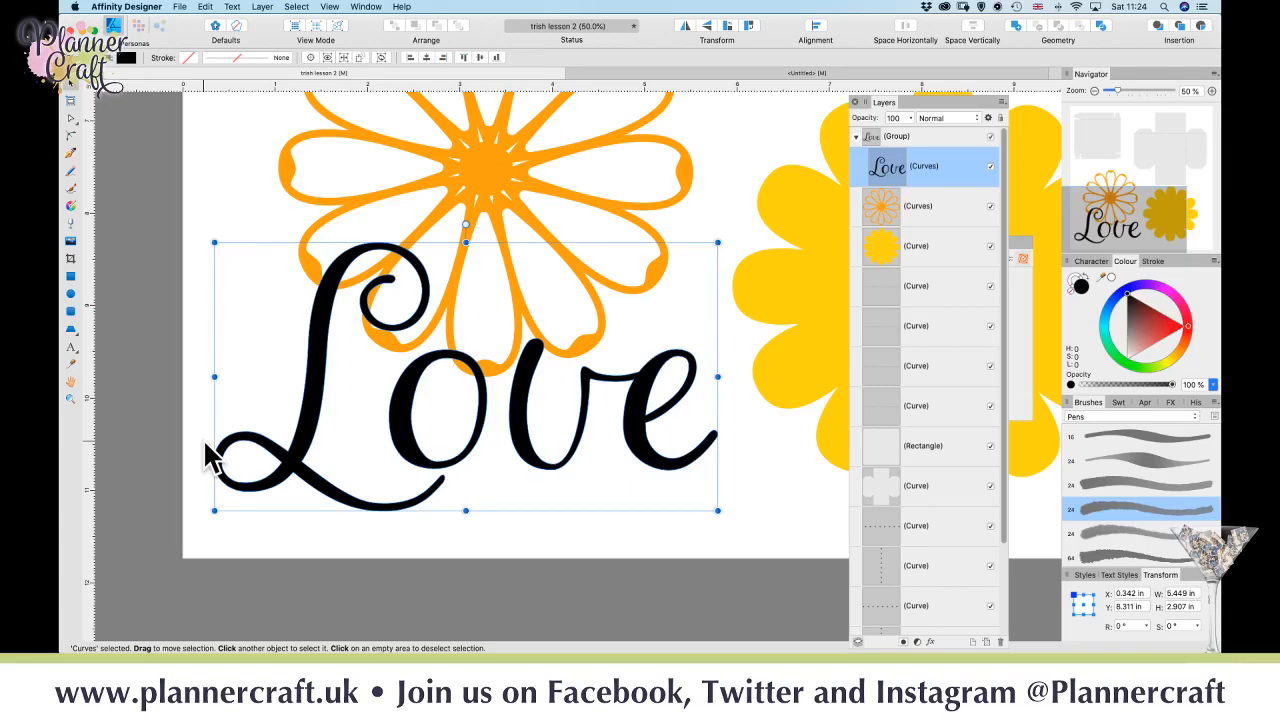
key(super+minus)
key(super+minus)
key(super+minus)
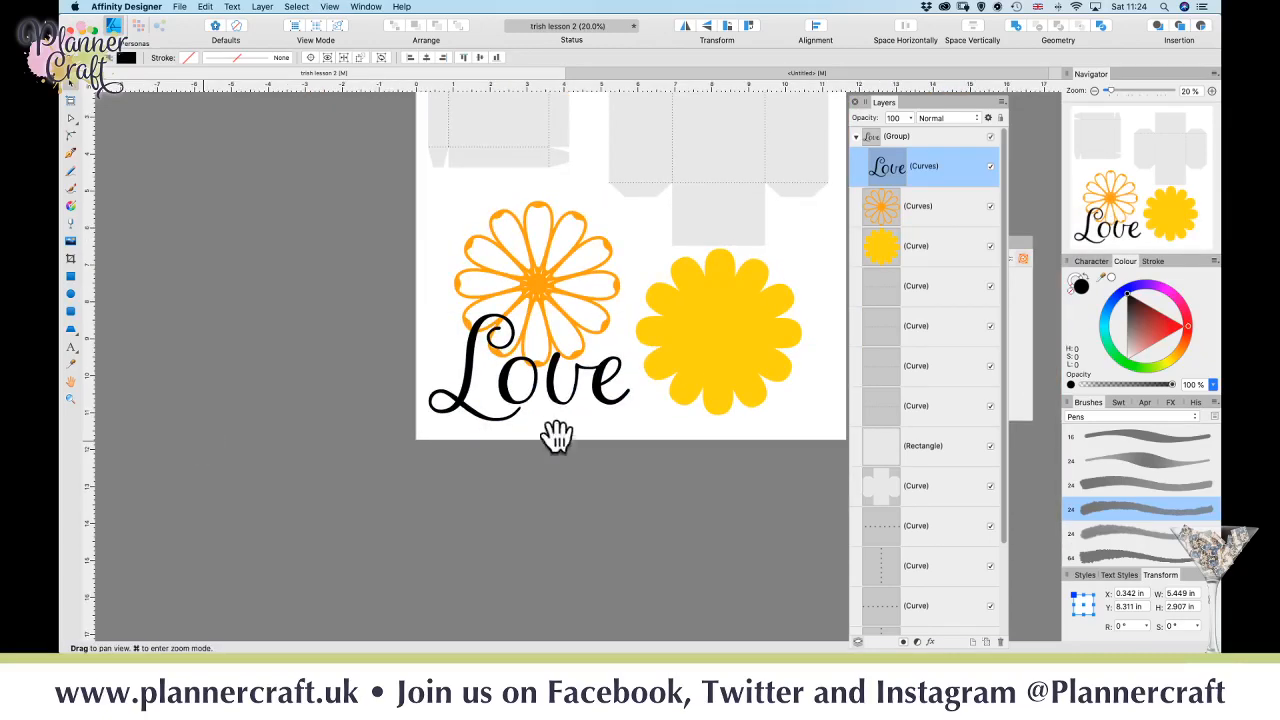
drag(557, 434, 351, 554)
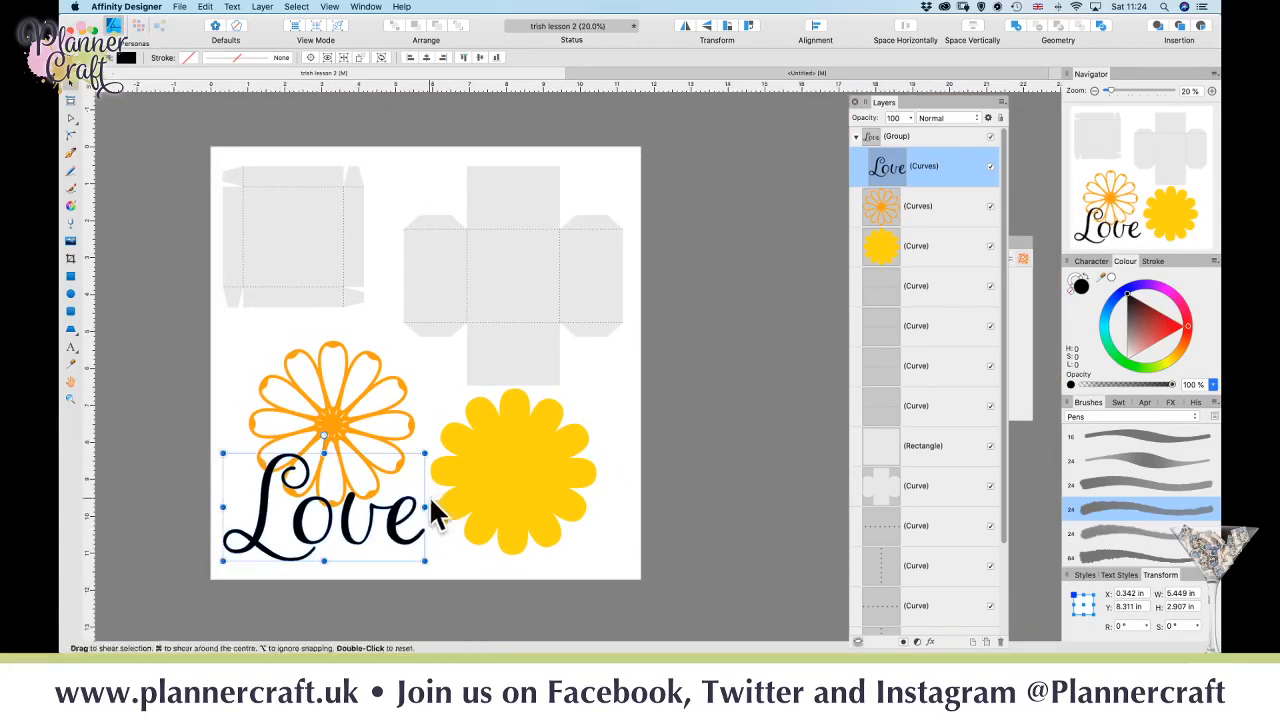
- Move the orange flower up and to the right, clear of the "Love" lettering, and deselect it
drag(331, 417, 360, 400)
click(262, 440)
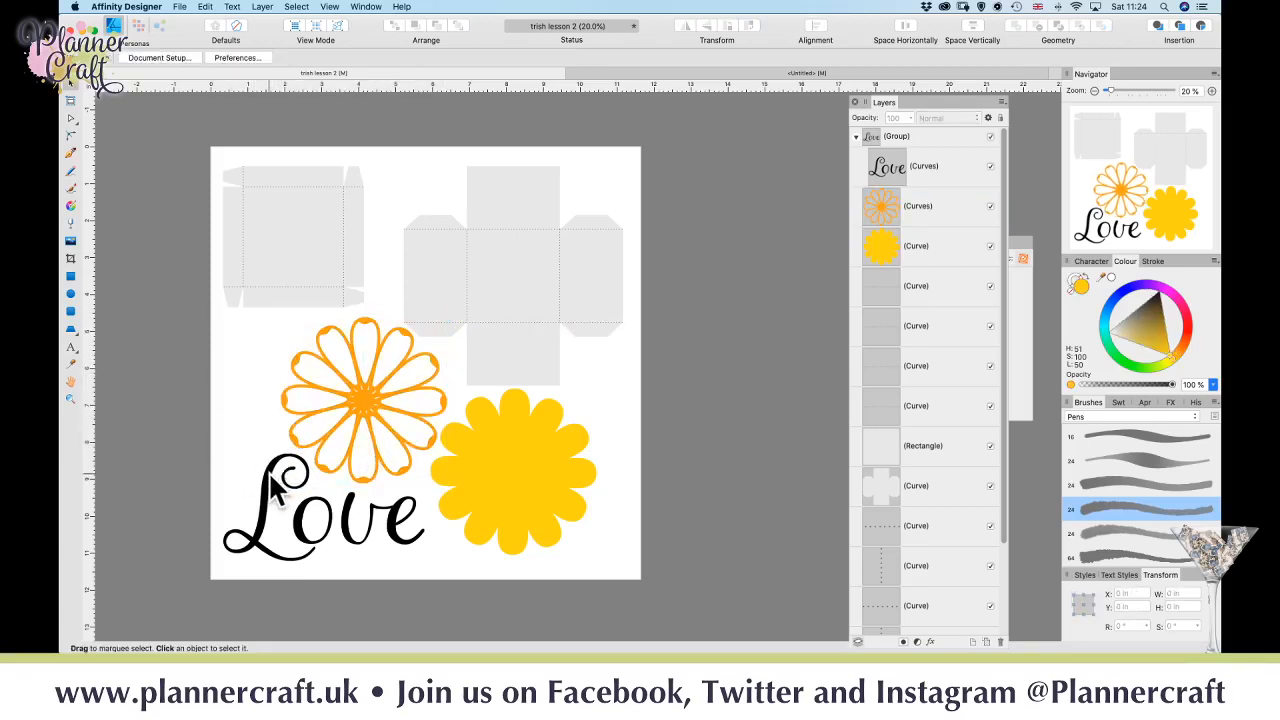
- Review the document's advanced SVG export options with the ScanNCut preset, keeping text exported as curves
click(180, 8)
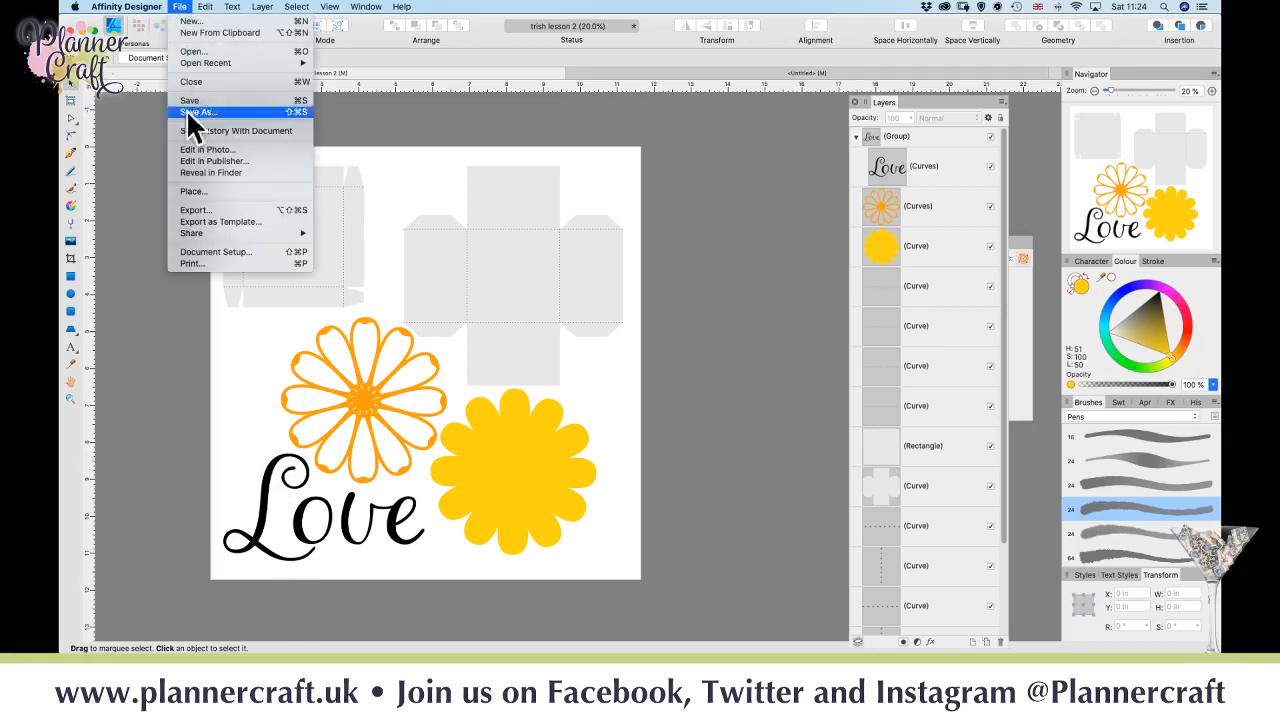
click(192, 212)
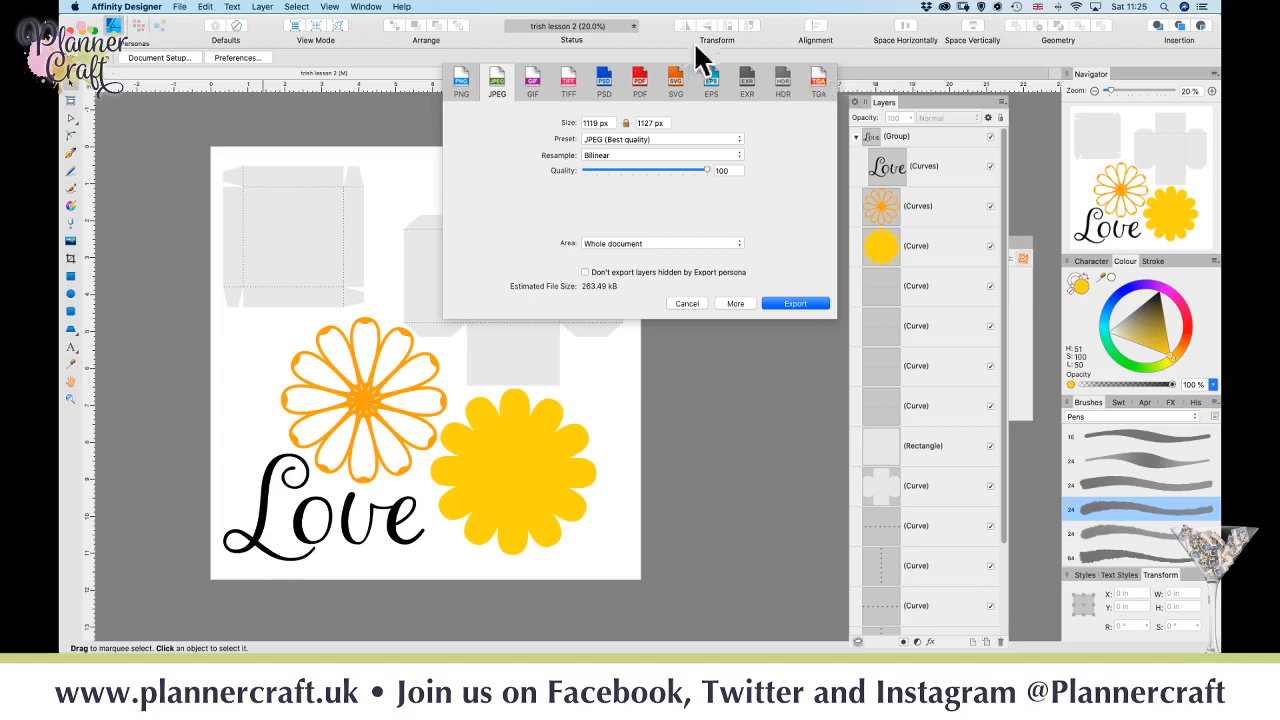
click(675, 84)
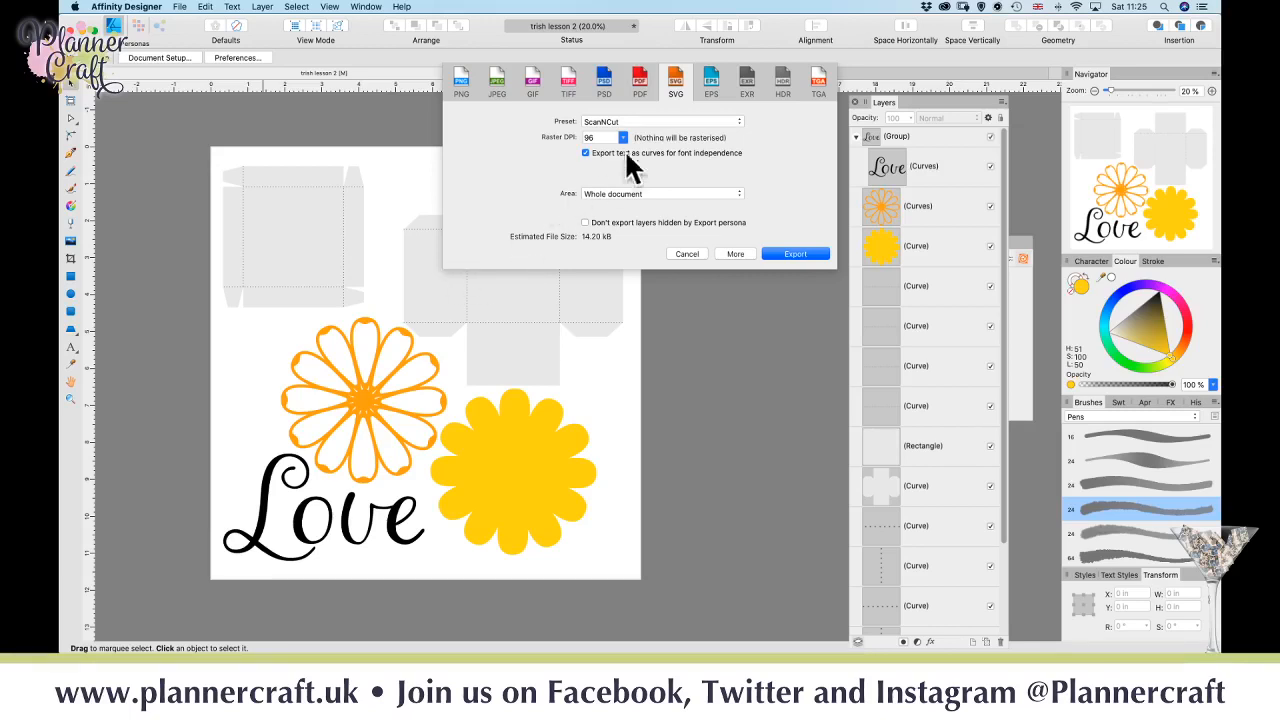
click(733, 256)
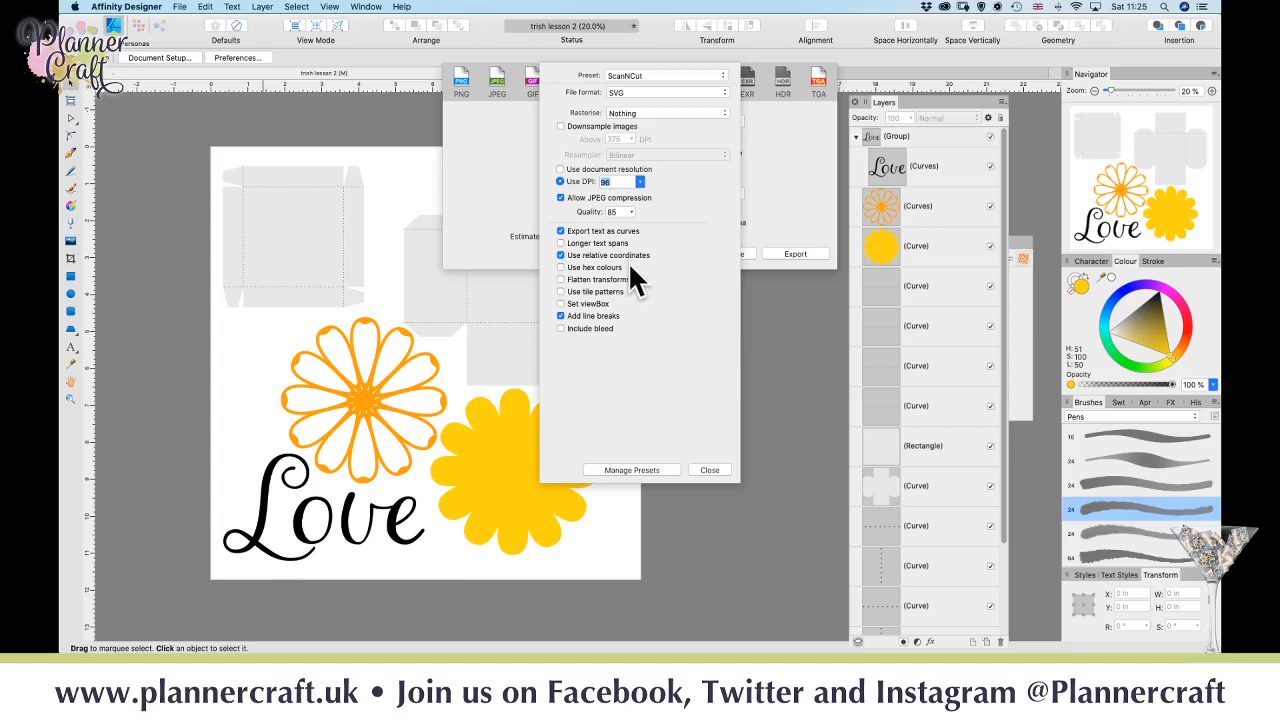
click(703, 76)
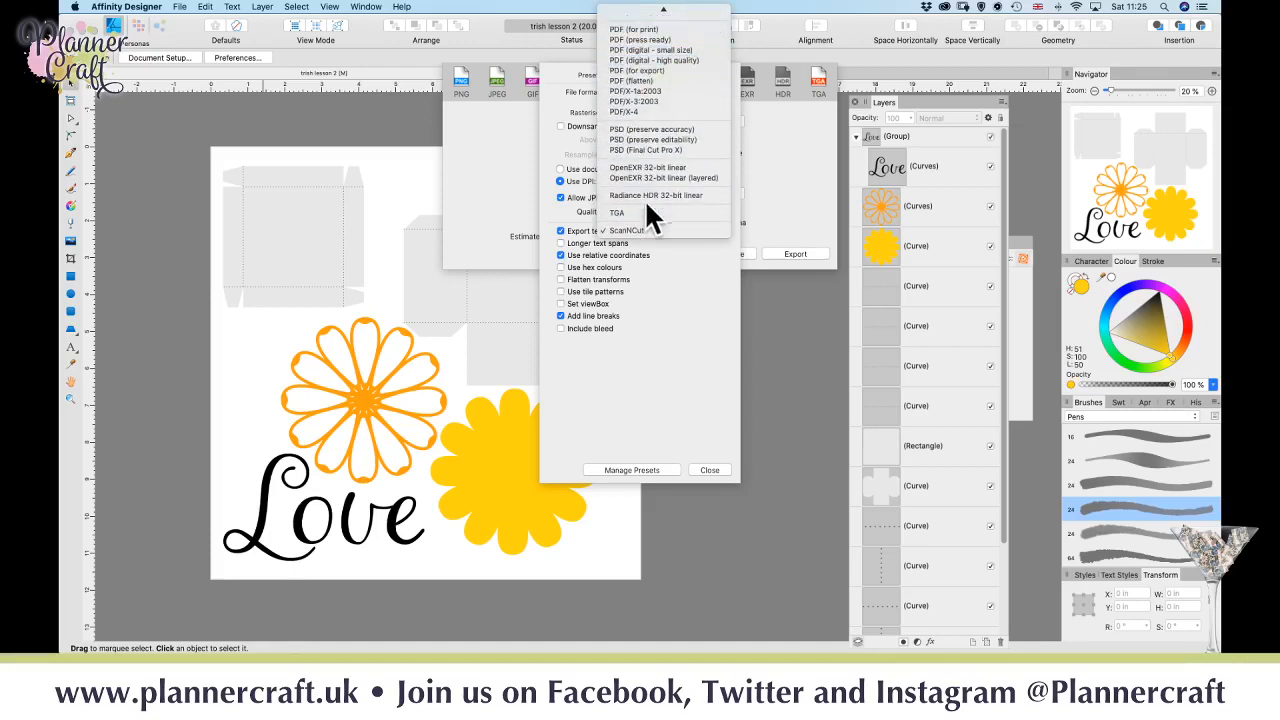
click(641, 230)
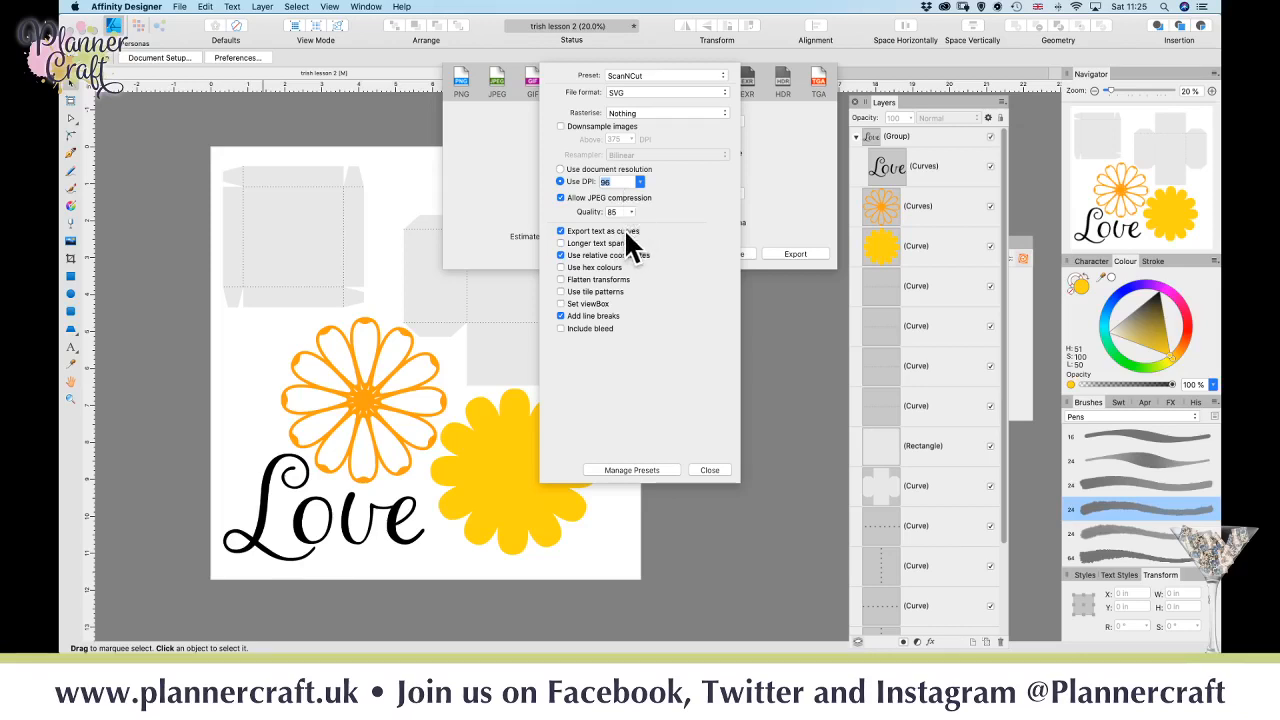
click(566, 231)
click(615, 231)
click(561, 231)
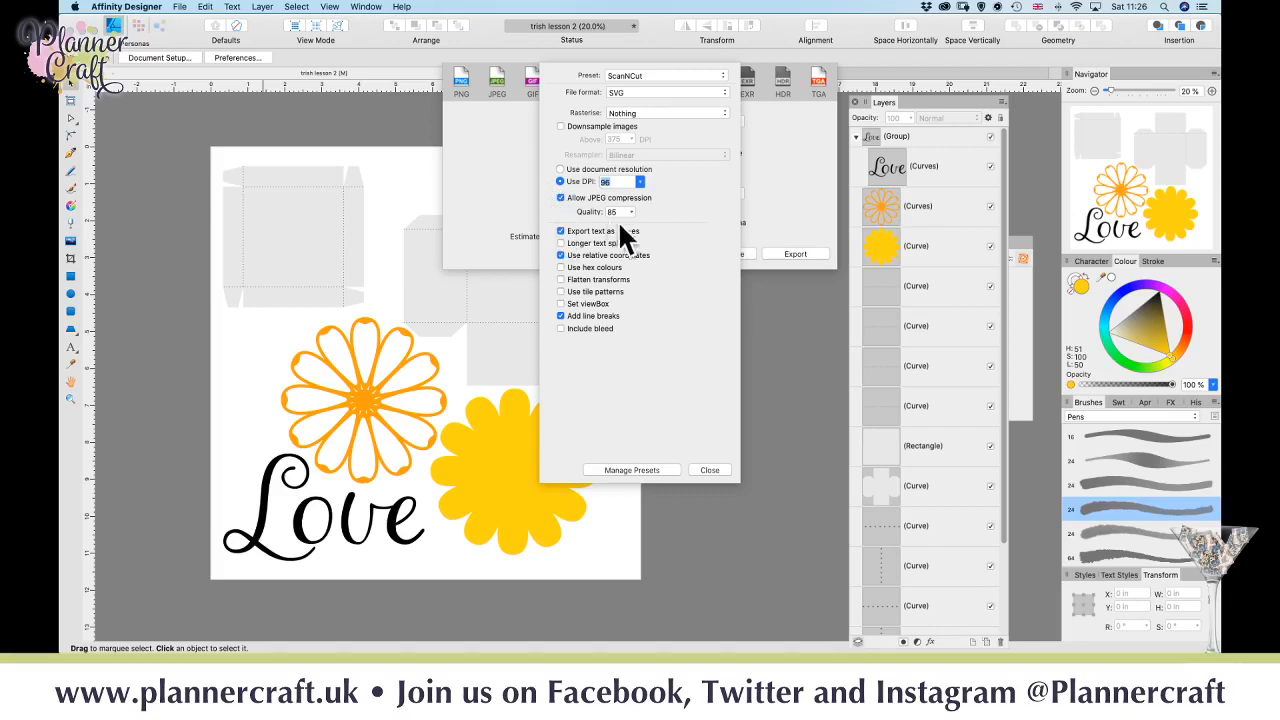
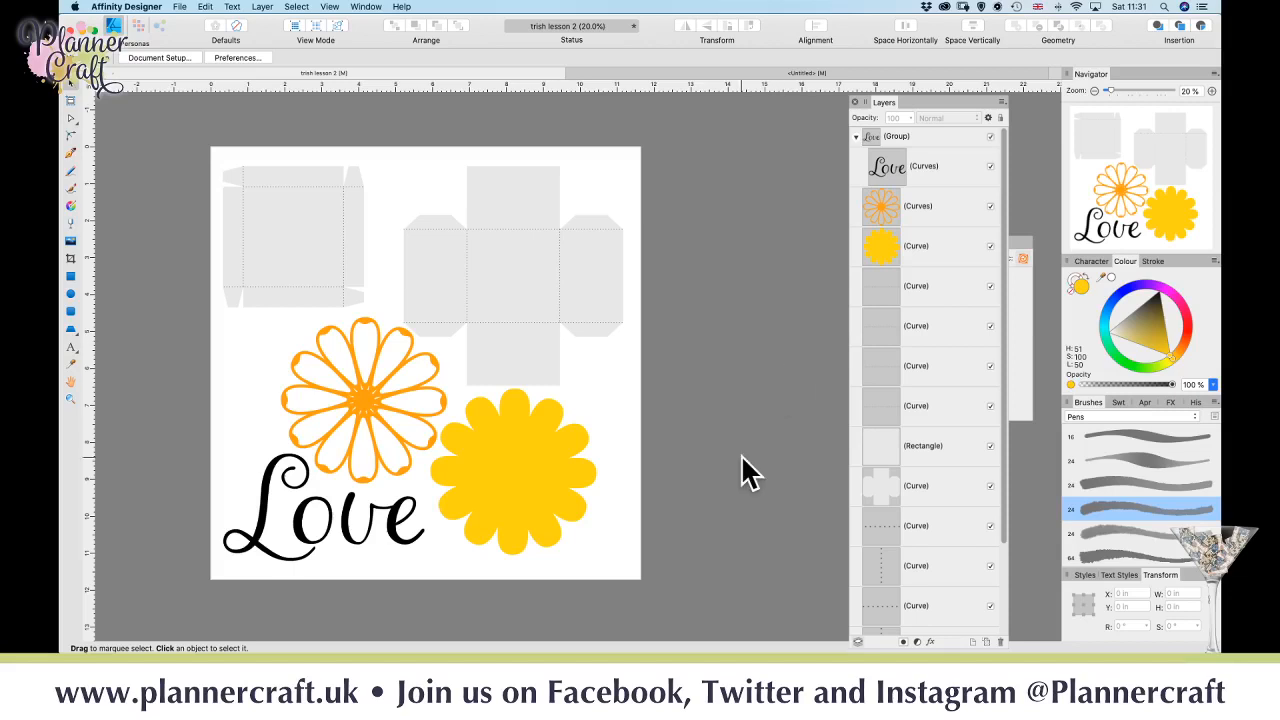
- Give the grey rectangle in the untitled document a solid black stroke 6 mm wide
mouse_move(518, 628)
click(764, 72)
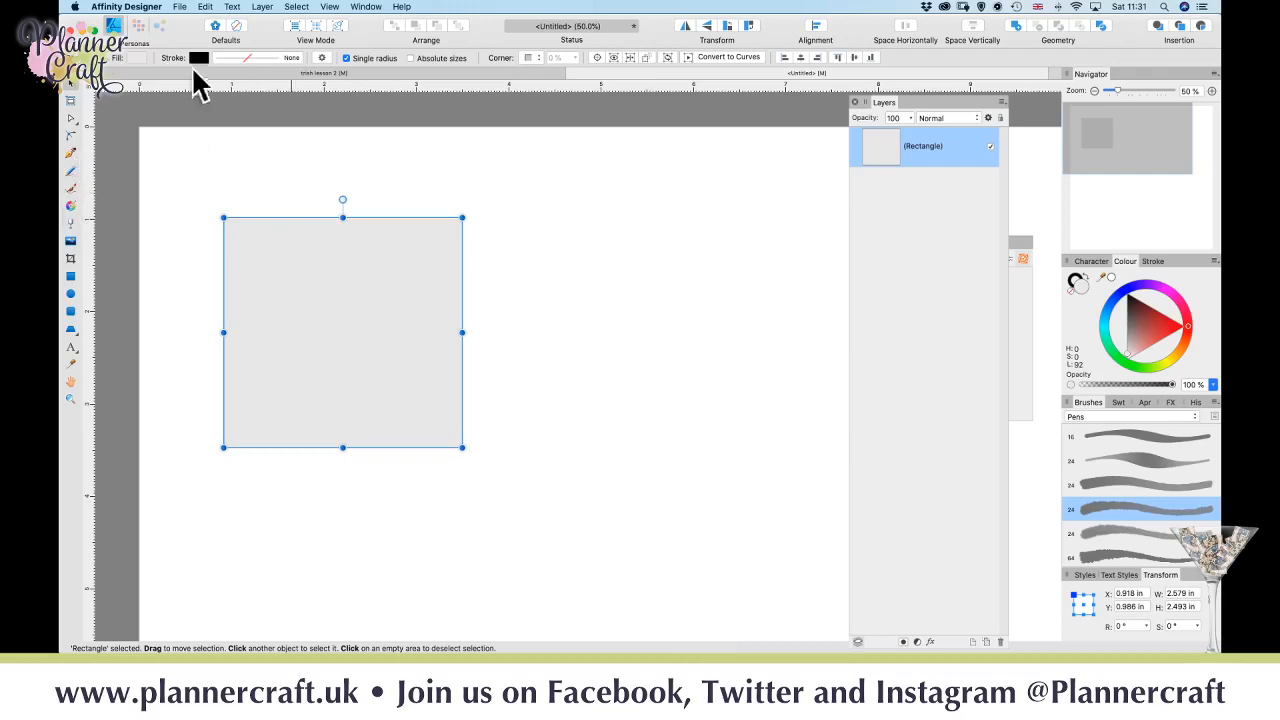
click(234, 60)
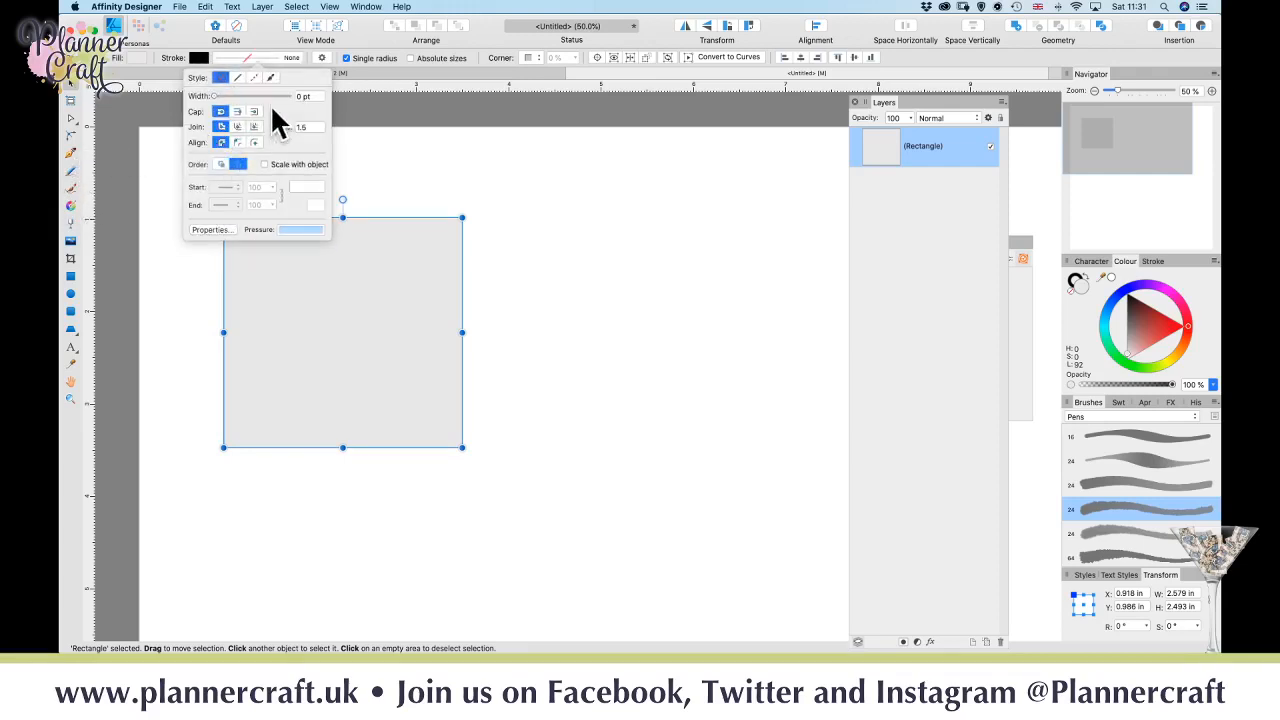
click(238, 78)
click(240, 95)
drag(240, 95, 246, 96)
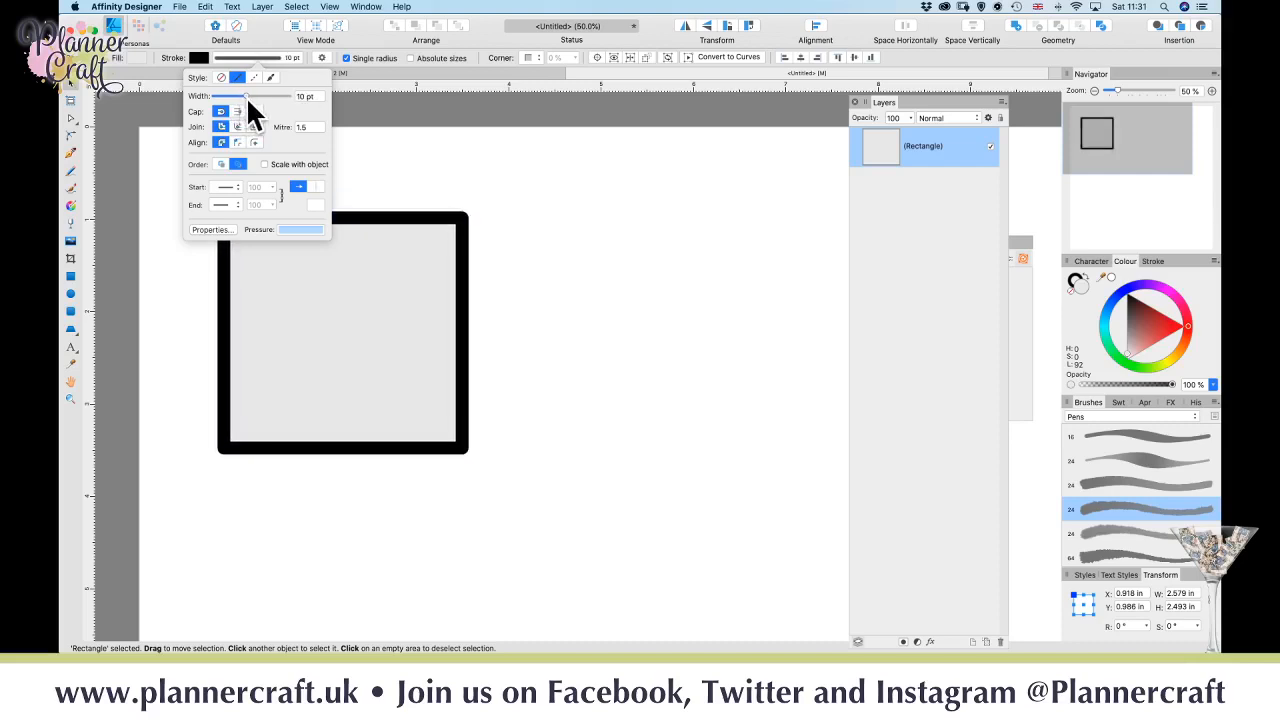
click(316, 97)
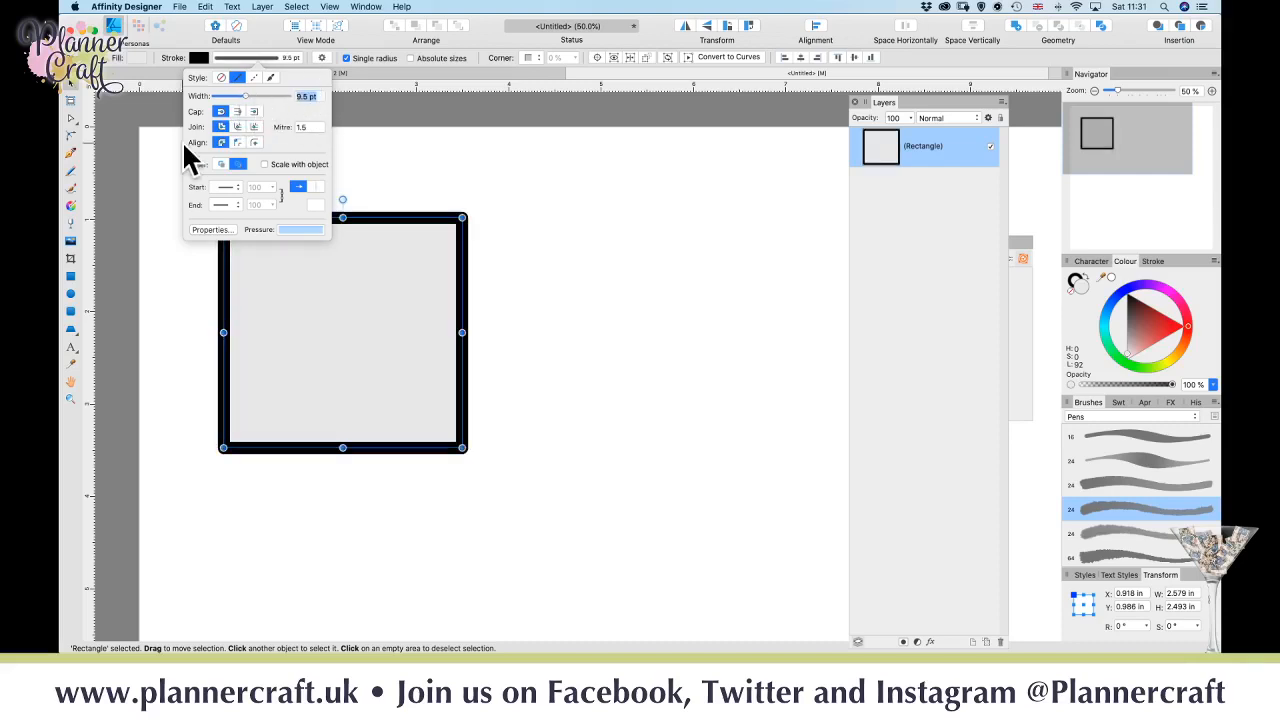
text(6mm)
key(Return)
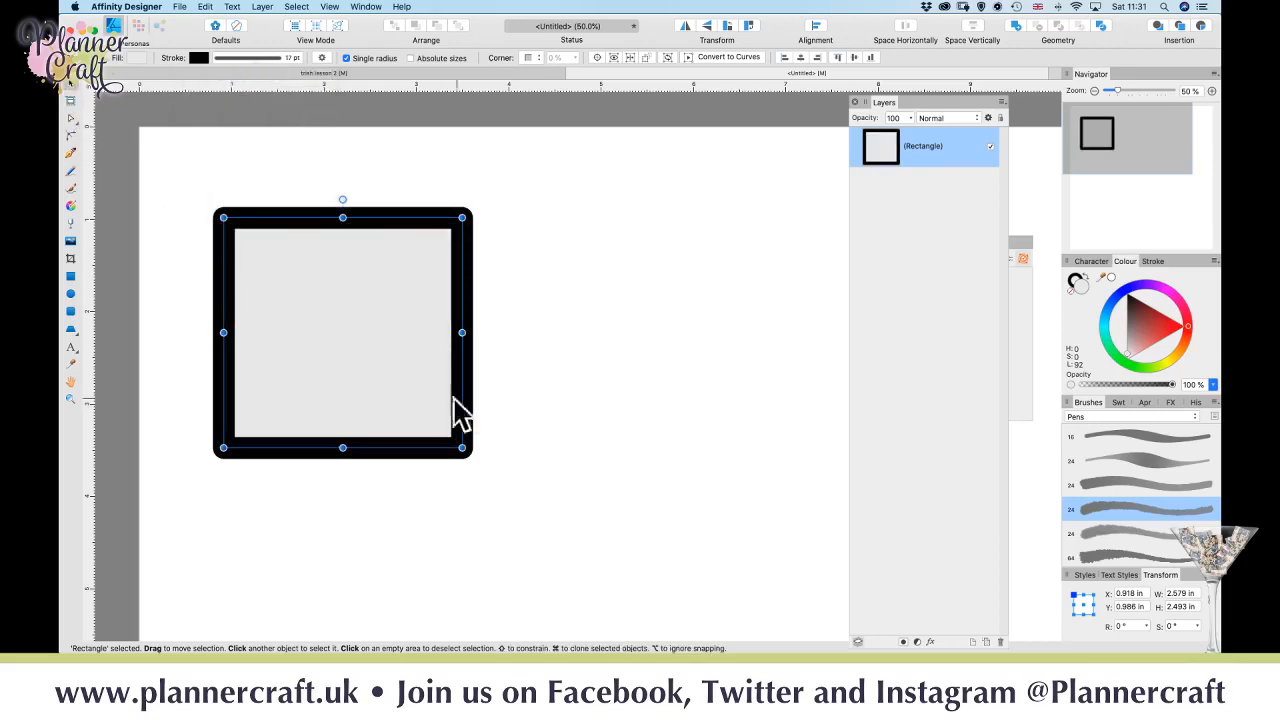
- Shrink the outlined rectangle to about 1.4 in square and place a duplicate of it directly to its right
key(super+minus)
drag(603, 366, 403, 342)
click(283, 378)
mouse_move(320, 398)
mouse_down()
mouse_move(291, 354)
mouse_move(263, 348)
mouse_move(337, 334)
mouse_move(317, 337)
mouse_move(304, 317)
mouse_up()
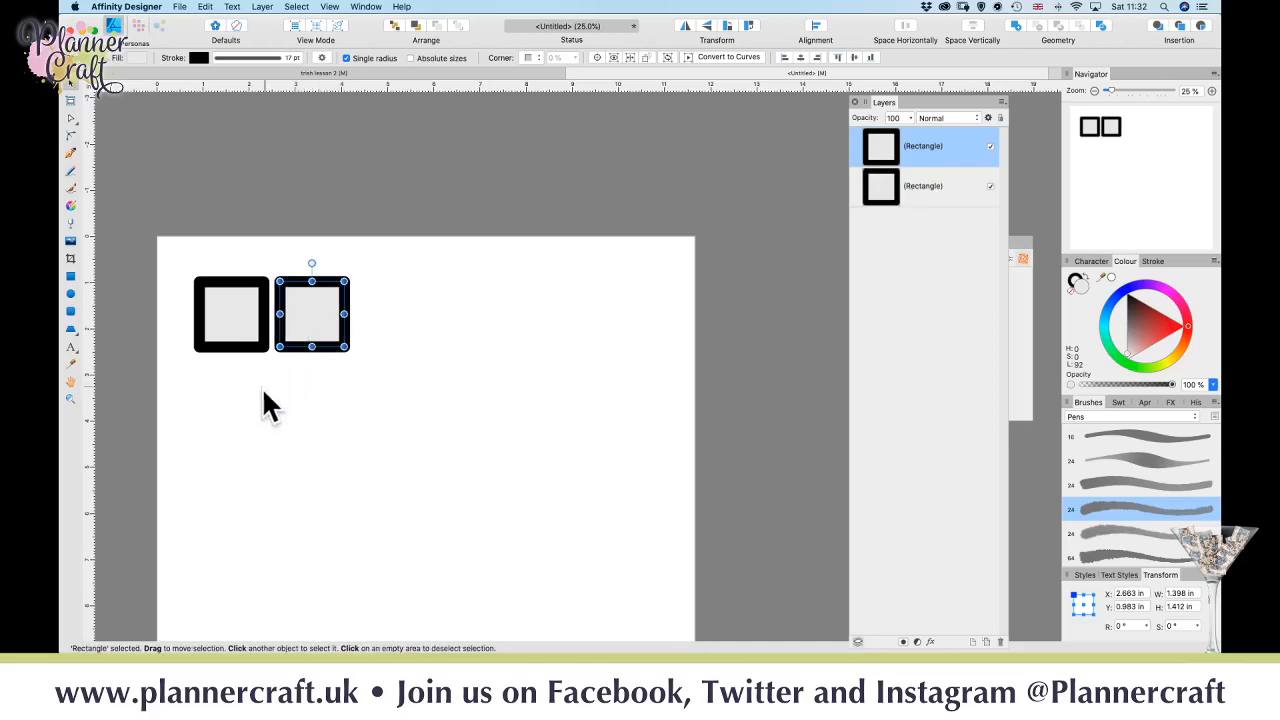
- Convert the duplicate rectangle to curves and expand its stroke into a separate shape
click(296, 7)
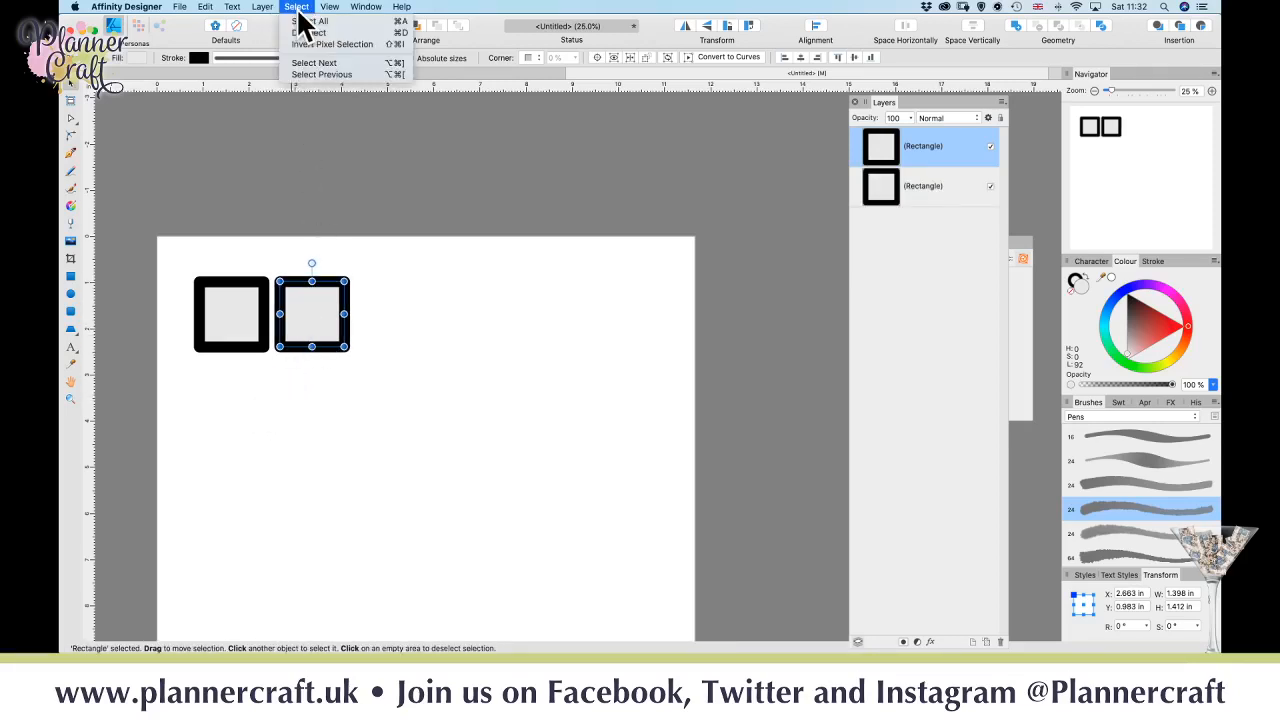
mouse_move(266, 9)
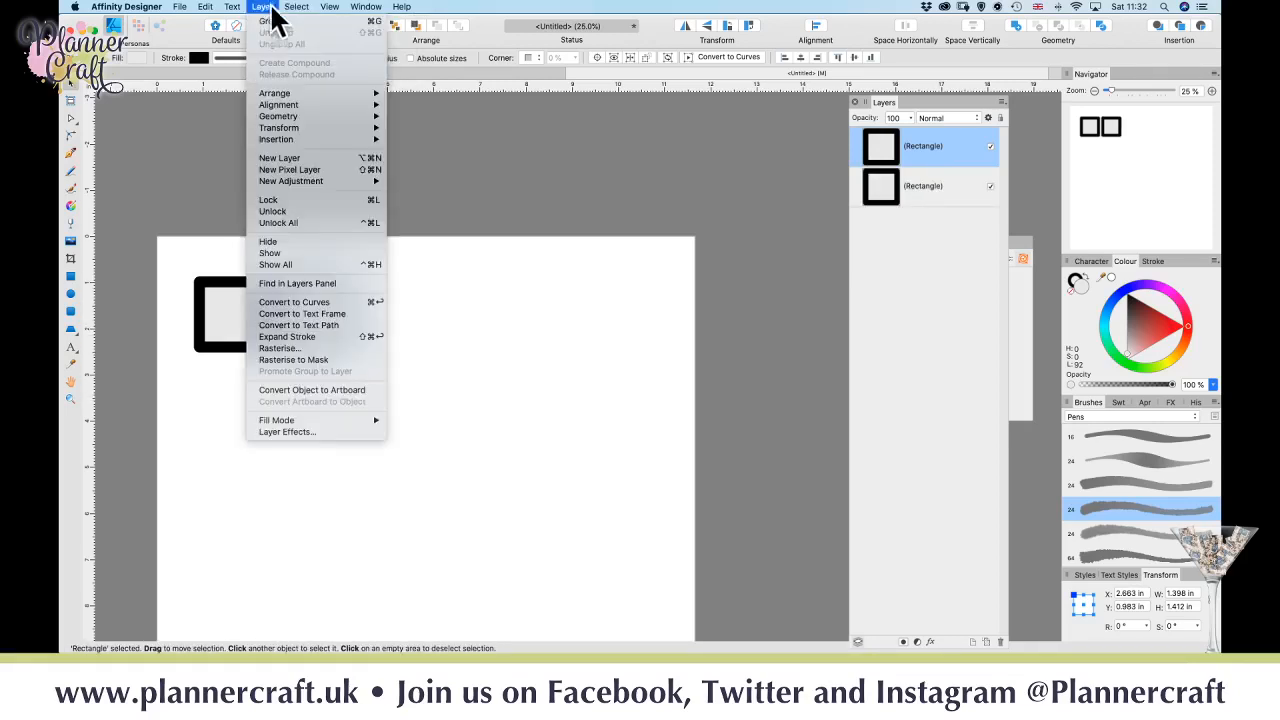
click(287, 301)
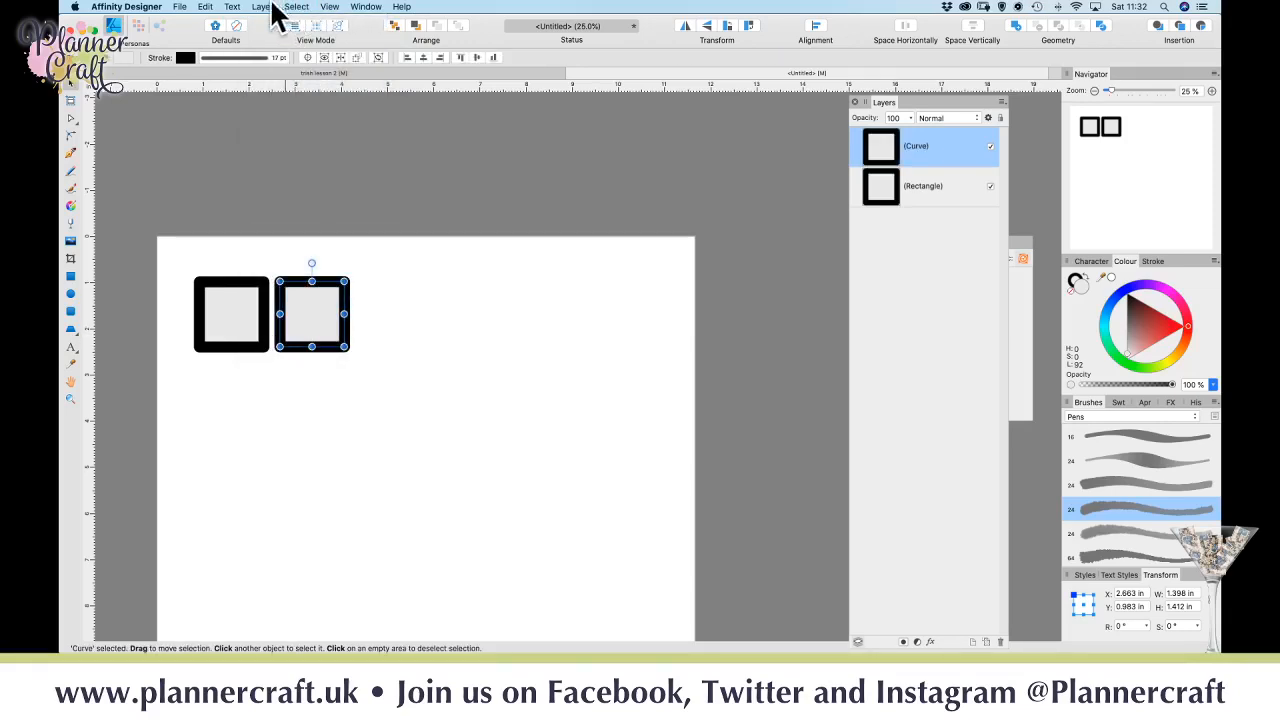
click(268, 8)
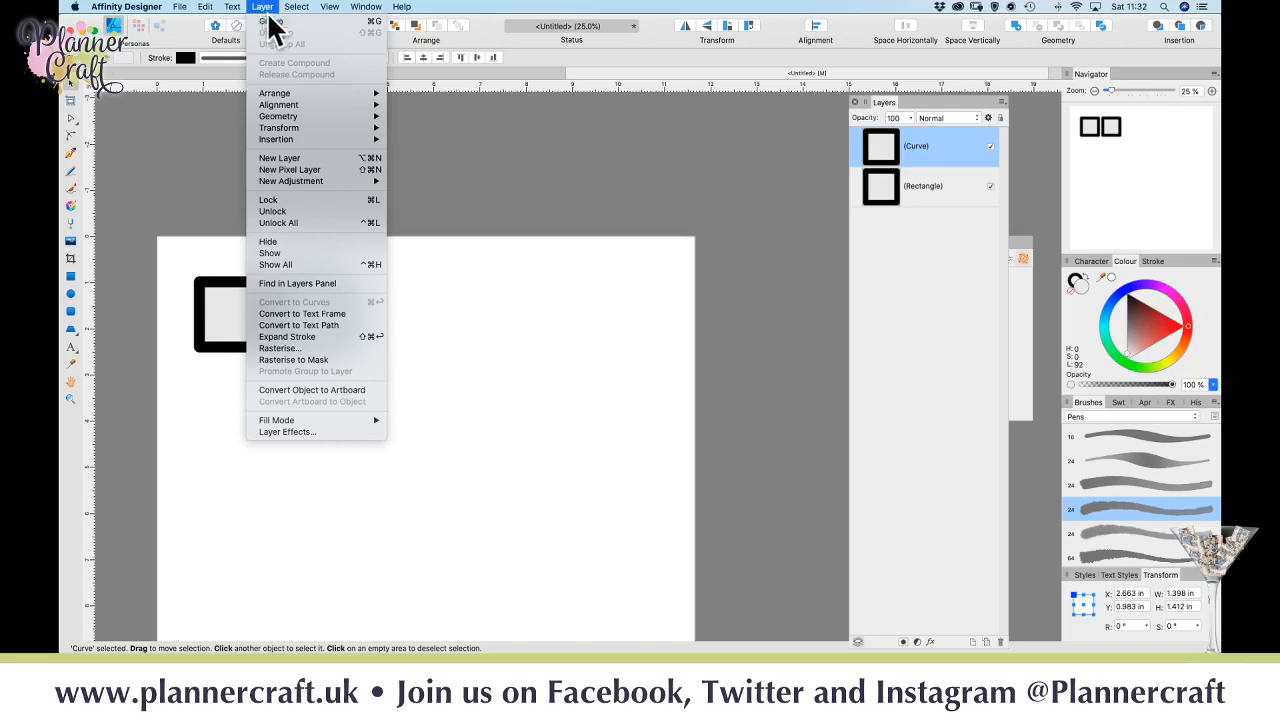
click(290, 337)
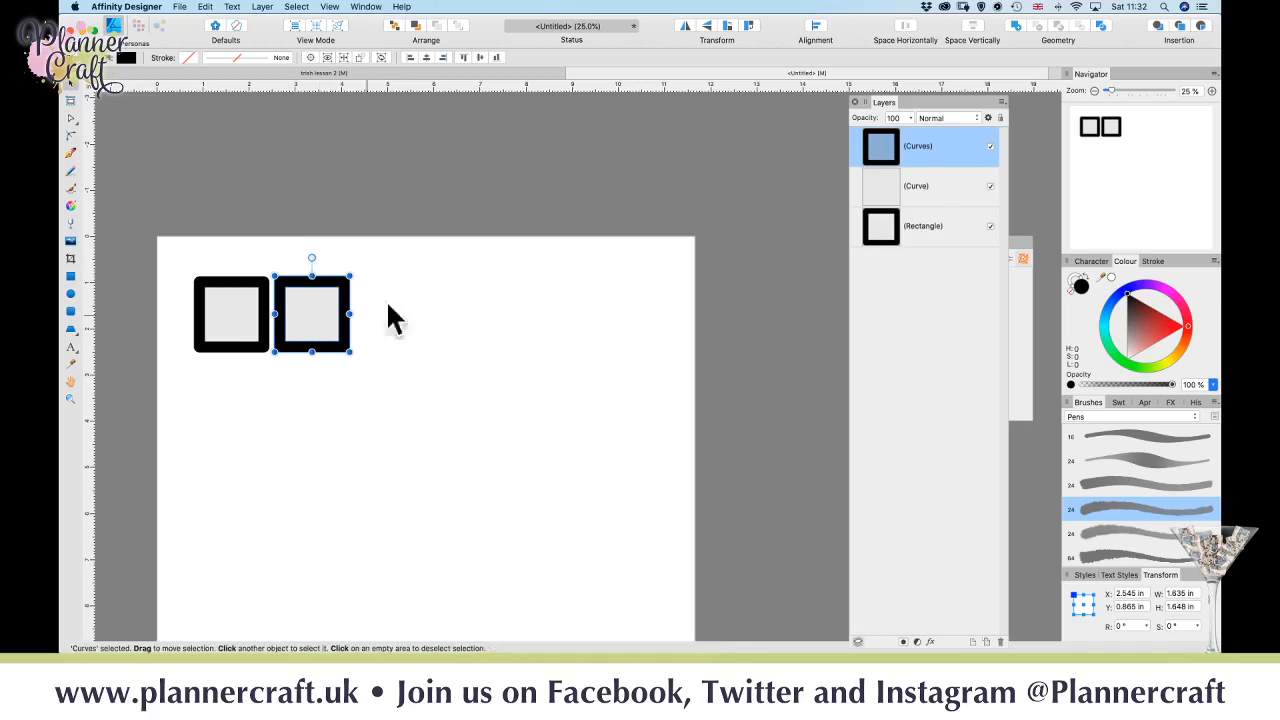
- Duplicate the expanded frame and its grey fill to the right, then subtract the frame from the duplicate's fill
drag(401, 405, 277, 265)
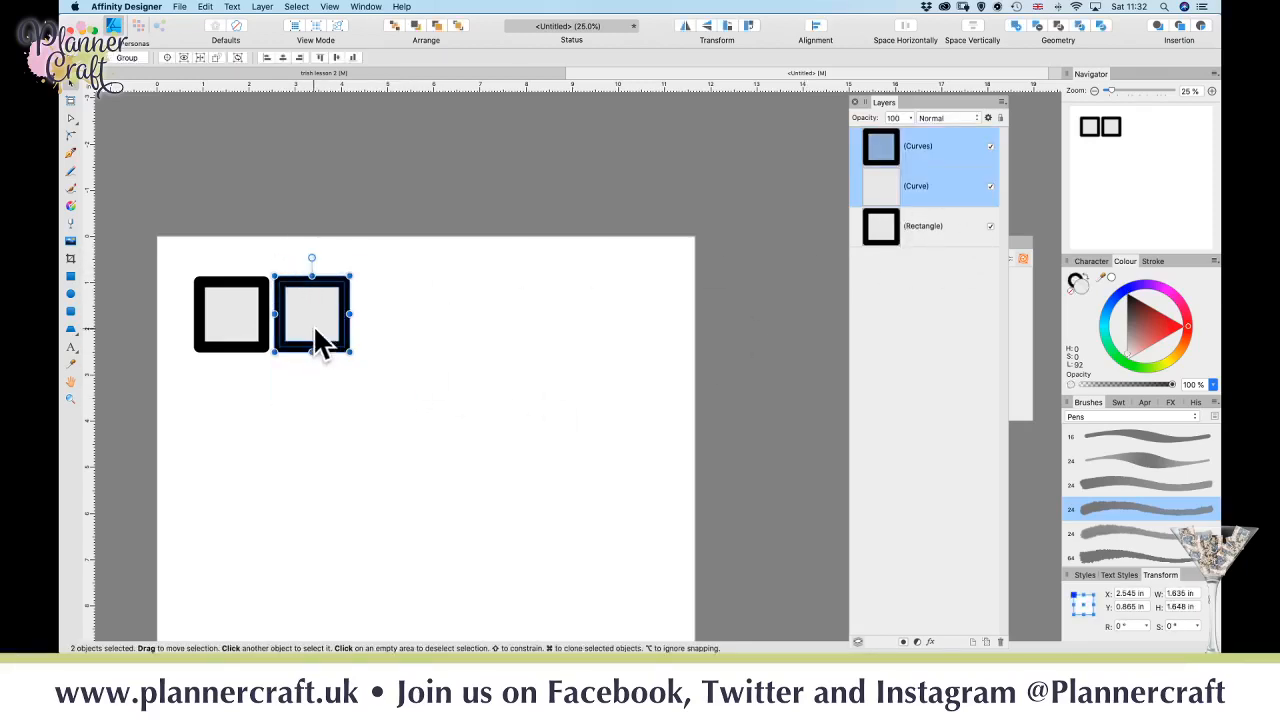
mouse_move(308, 330)
mouse_down()
mouse_move(443, 334)
mouse_move(386, 337)
mouse_up()
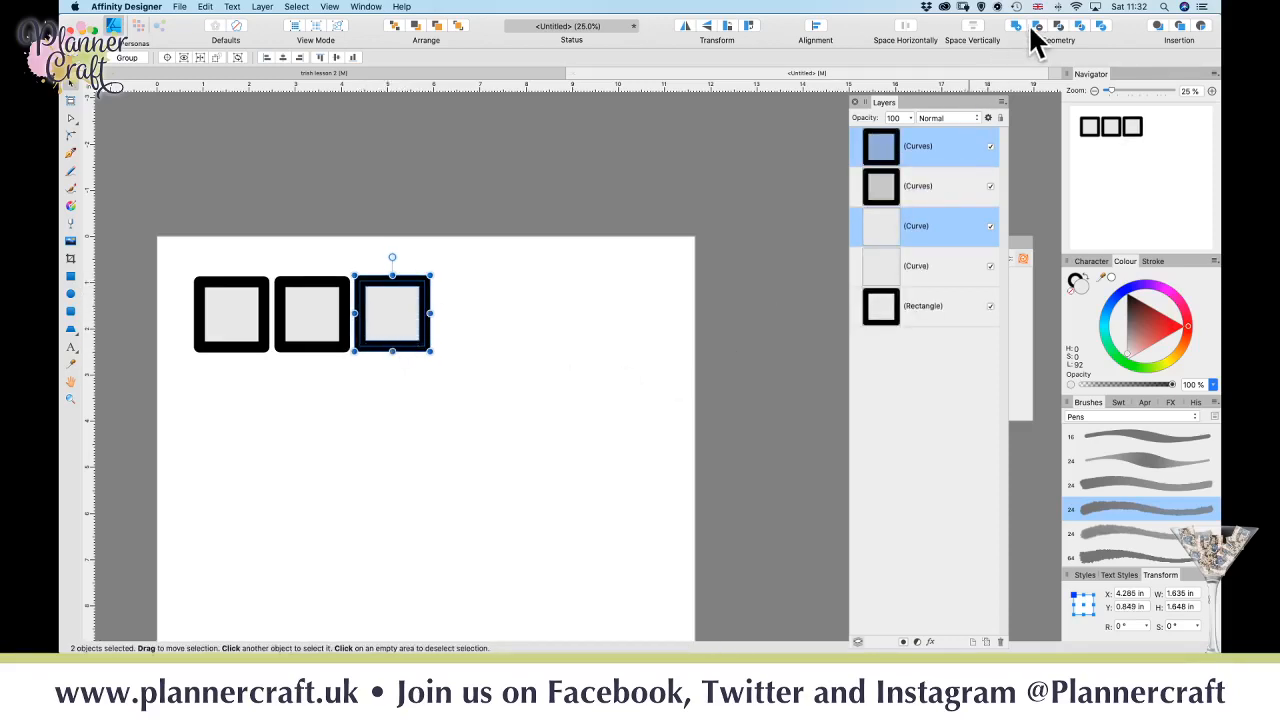
click(1038, 25)
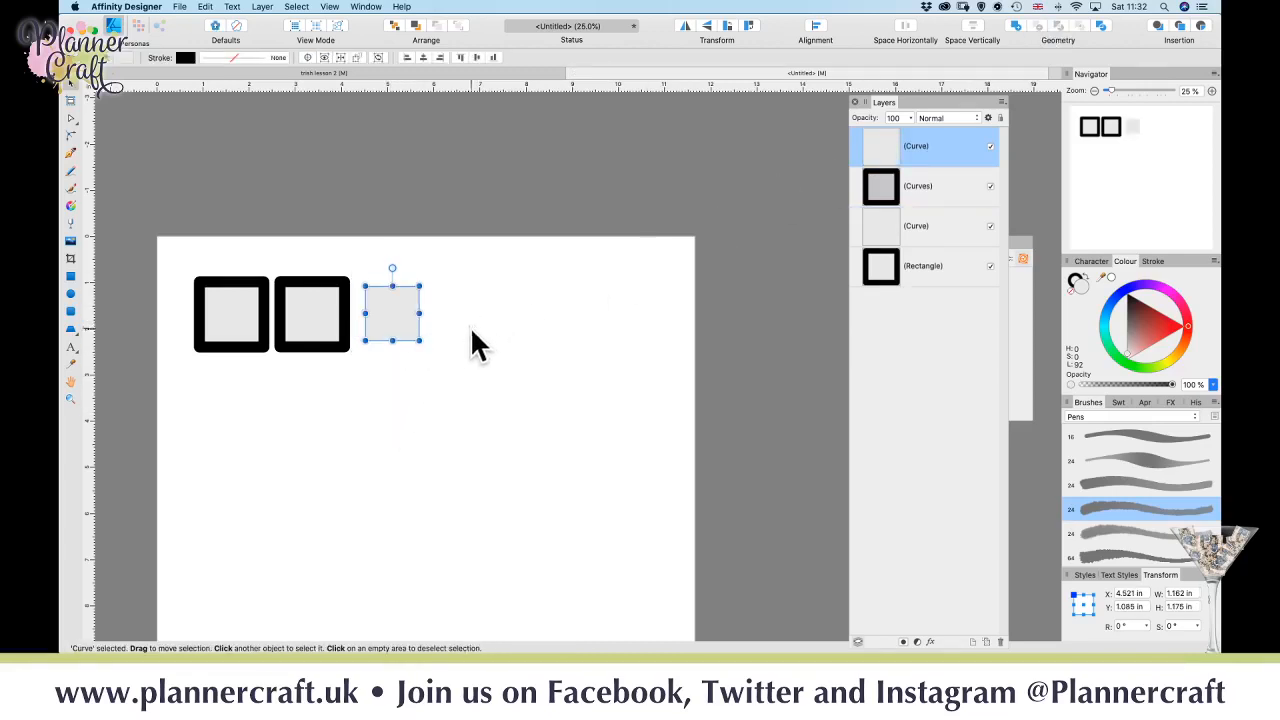
- Add the text label "Offset inwards using subtract" beside the first row of squares
click(458, 392)
key(t)
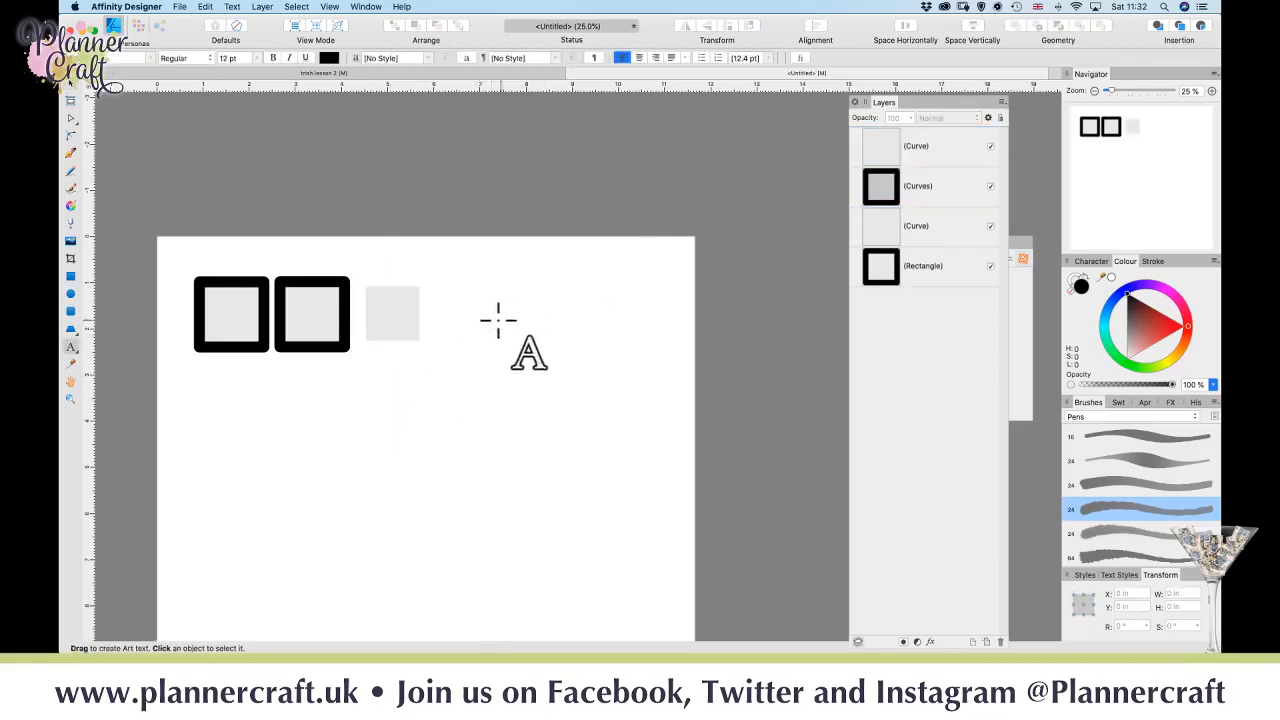
click(486, 314)
text(a)
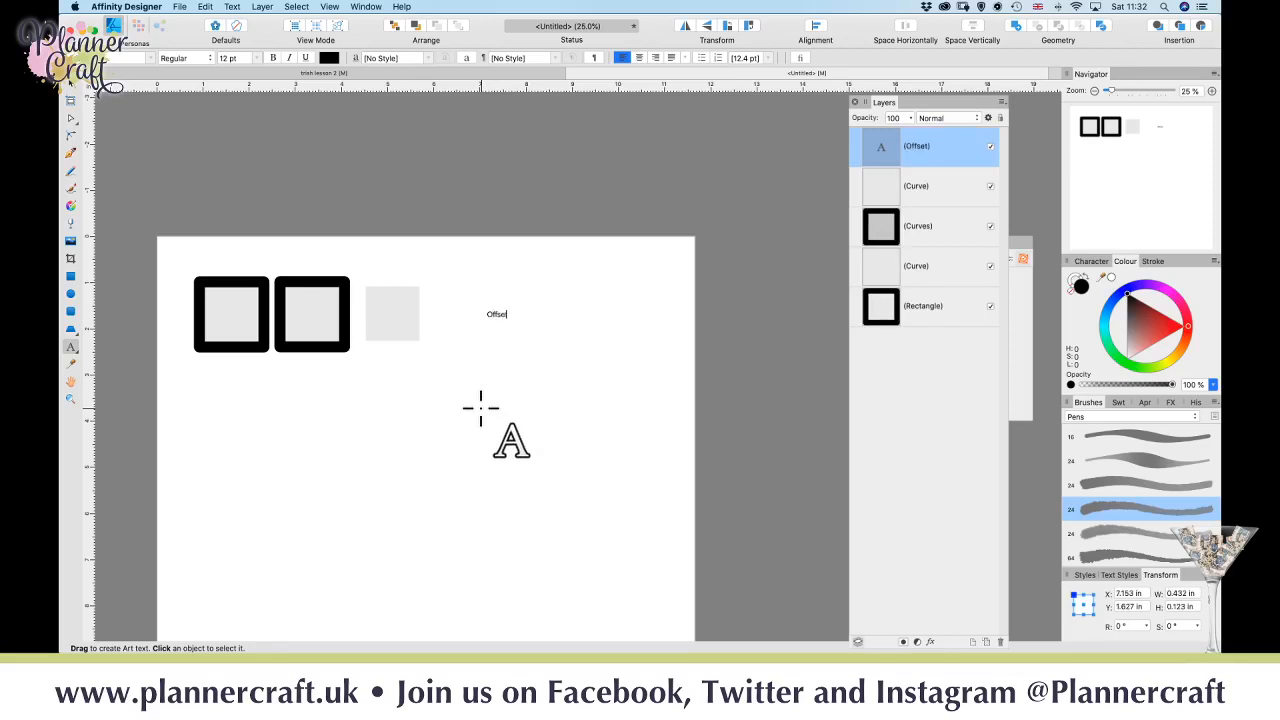
text(ffset inwards using subtract)
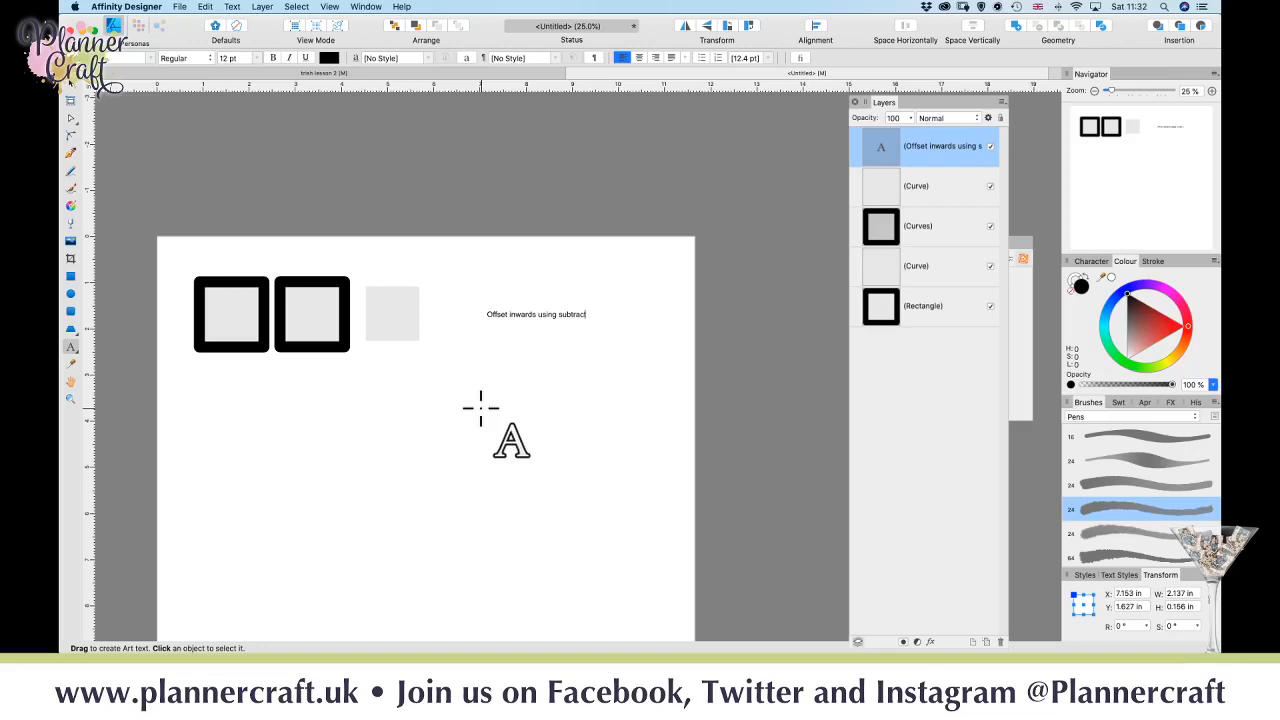
key(Escape)
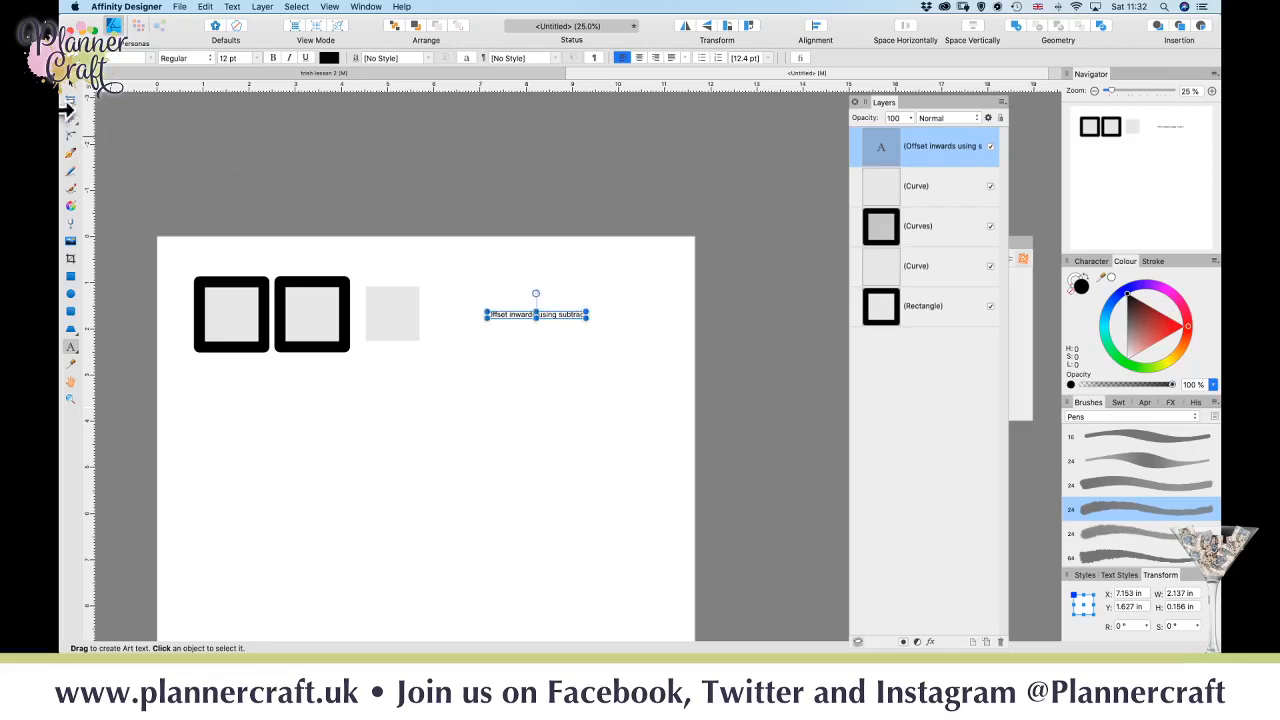
- Place a duplicate of the first outlined rectangle directly below it to start a second row
click(258, 338)
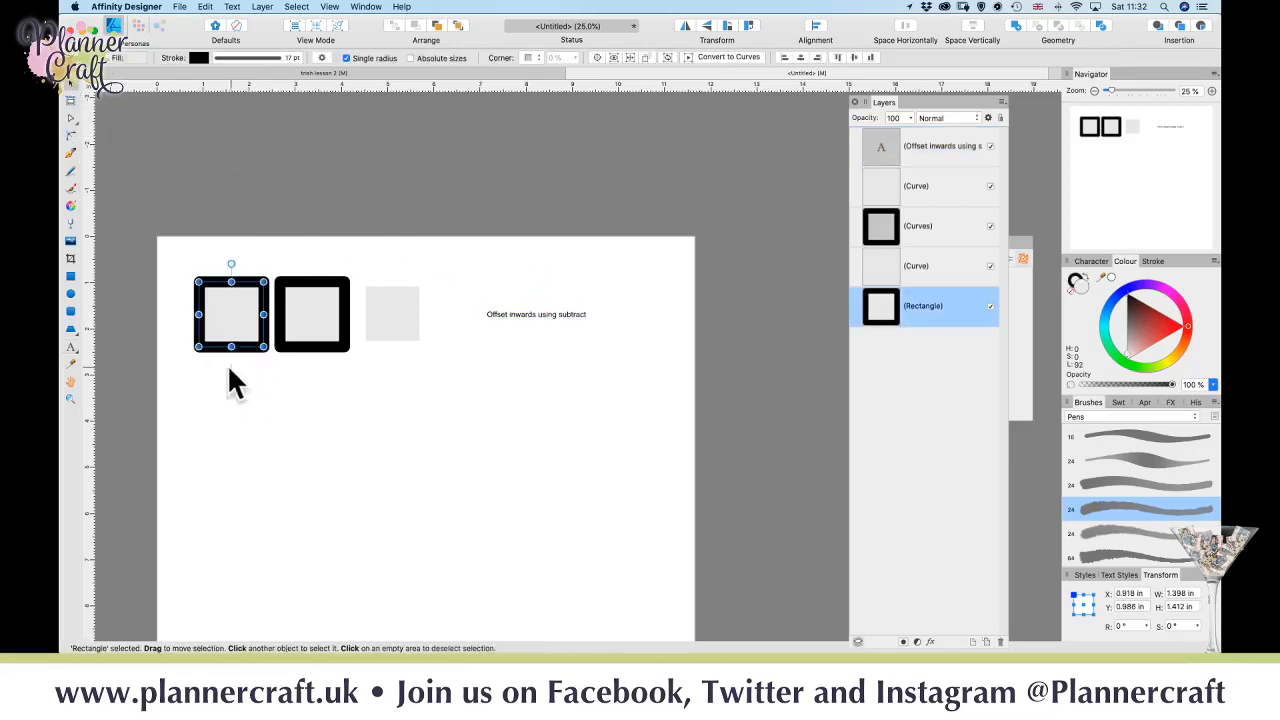
mouse_move(229, 296)
mouse_down()
mouse_move(221, 415)
mouse_move(234, 398)
mouse_up()
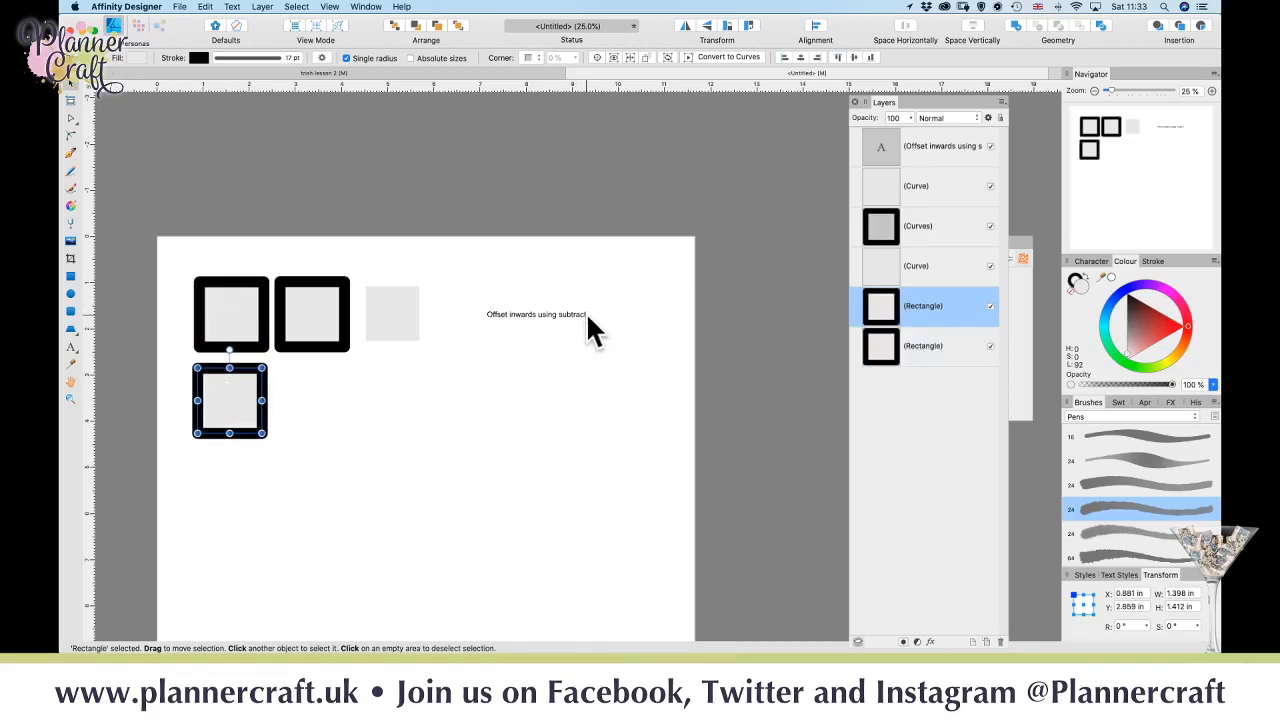
- Add a second line reading "6mm border for 3mm offset" to the text label
click(586, 314)
double_click(566, 314)
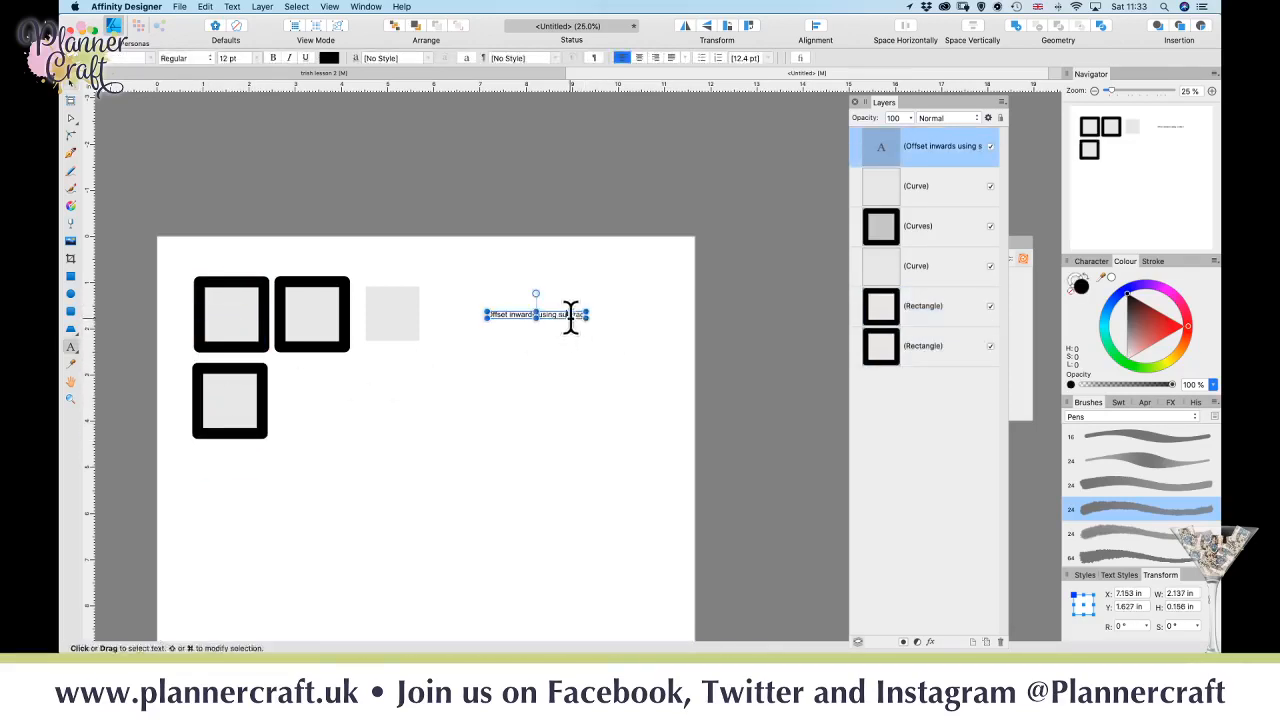
key(Right)
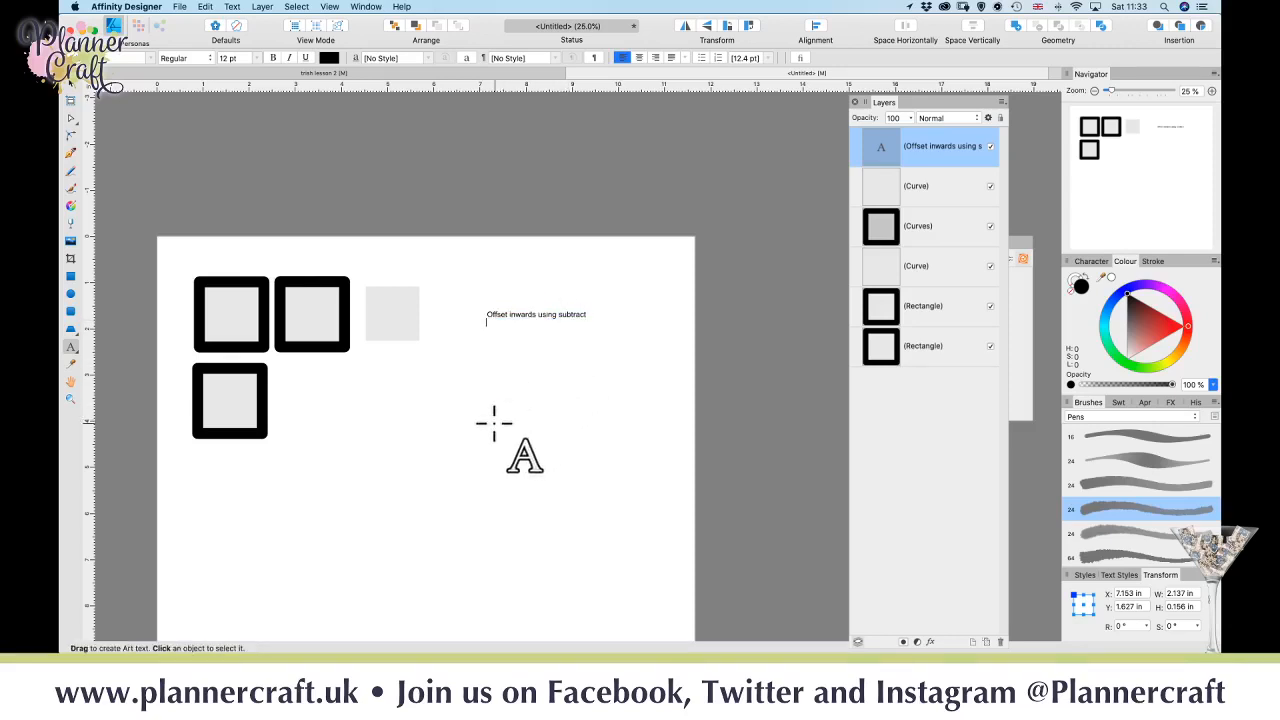
key(Return)
text(6mm border for 3mm offset)
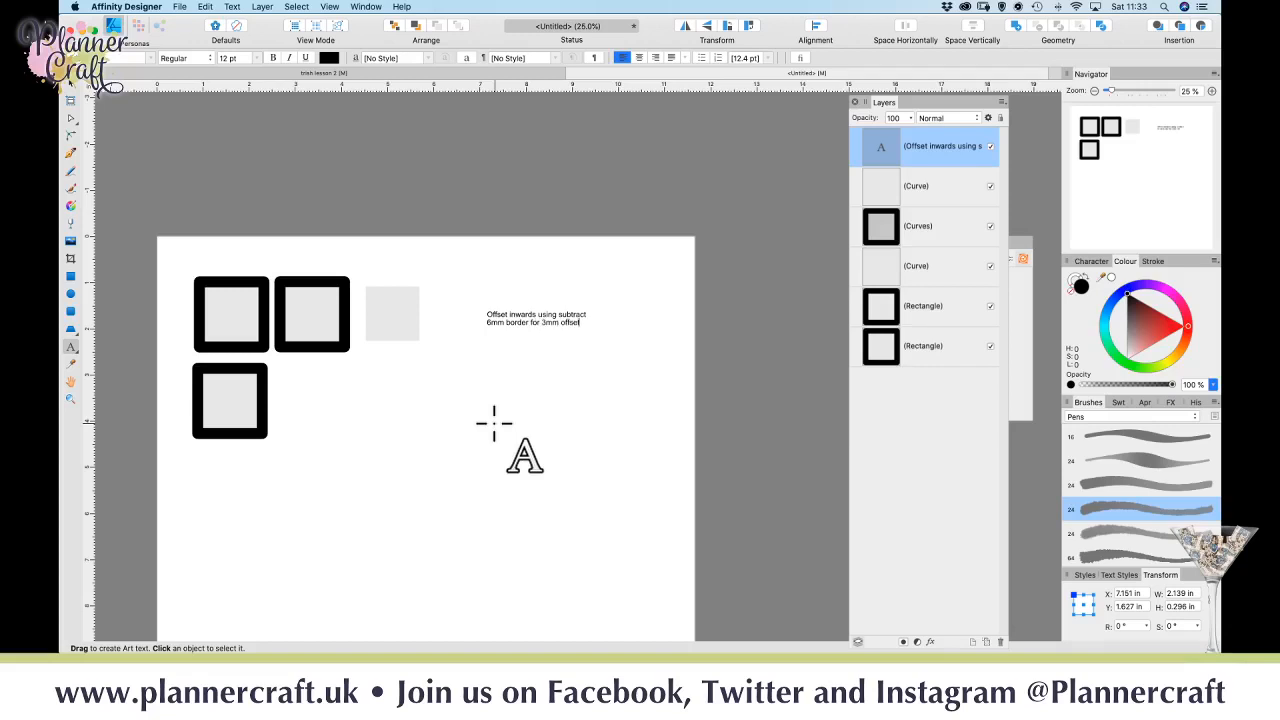
key(Escape)
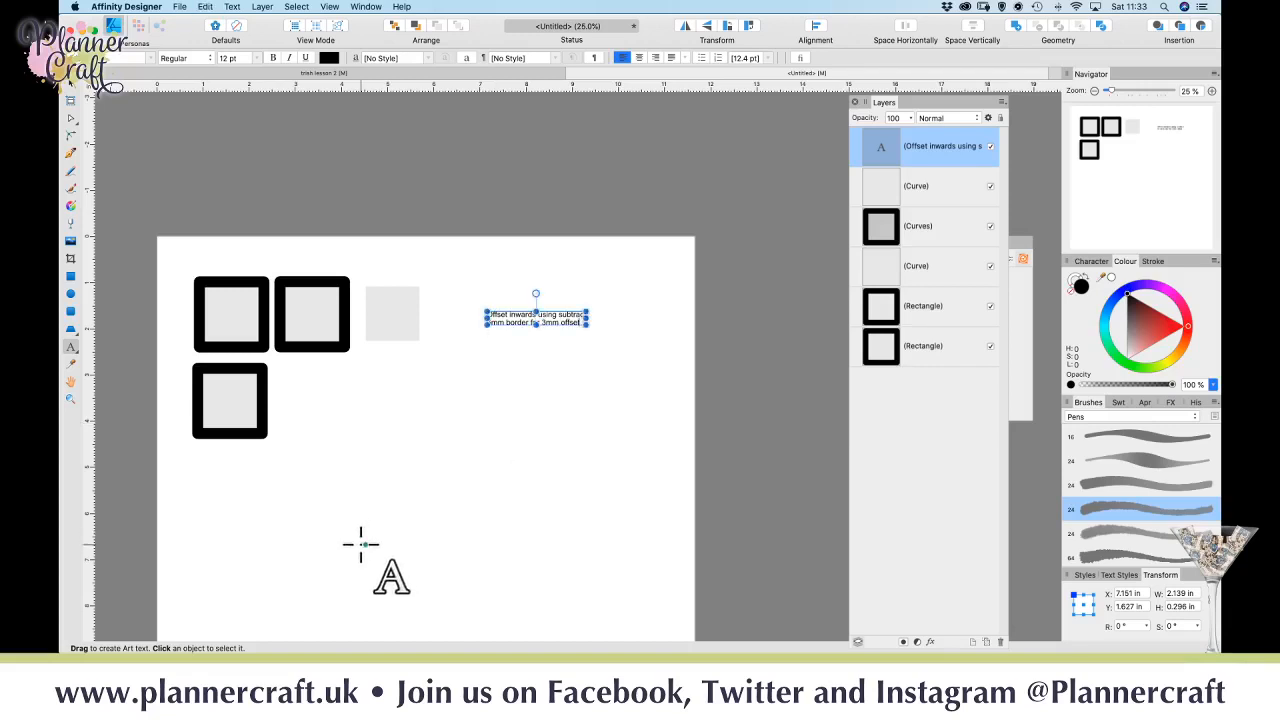
- Duplicate the second row's outlined rectangle to its right and expand the duplicate's stroke into a separate shape
click(72, 101)
click(230, 422)
mouse_move(229, 414)
mouse_down()
mouse_move(305, 425)
mouse_move(314, 397)
mouse_move(312, 409)
mouse_up()
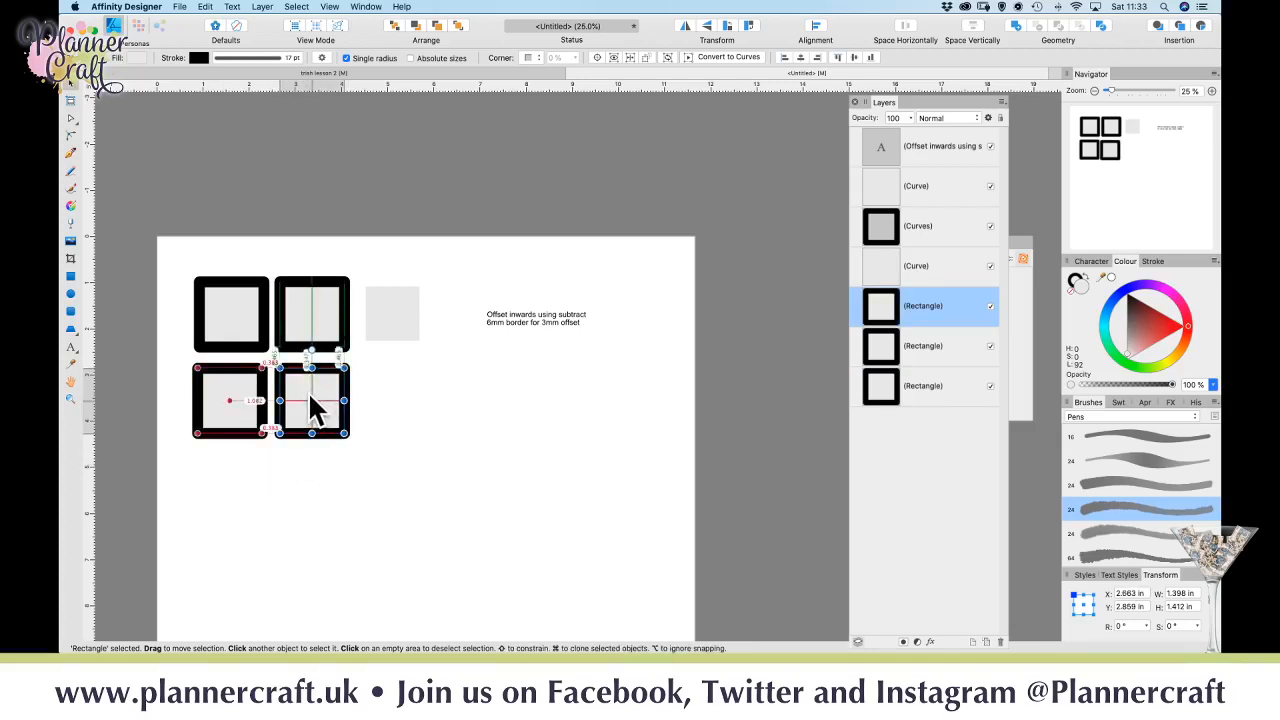
click(266, 8)
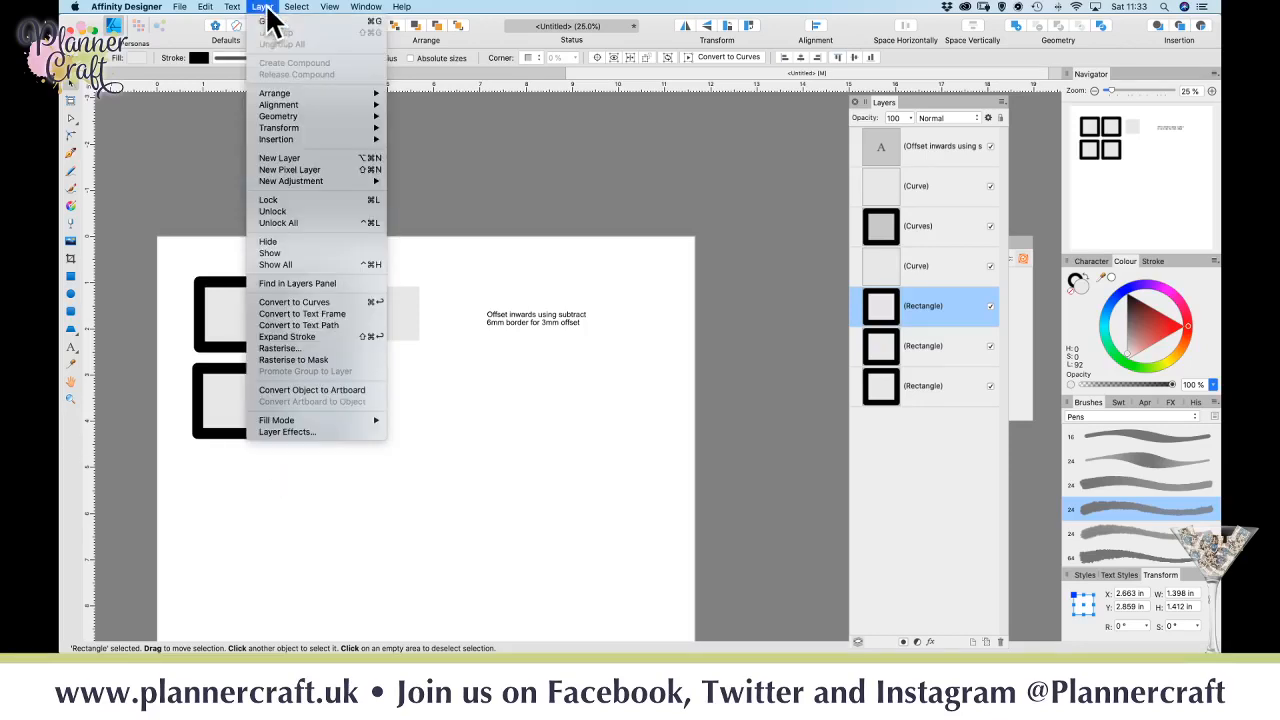
click(302, 337)
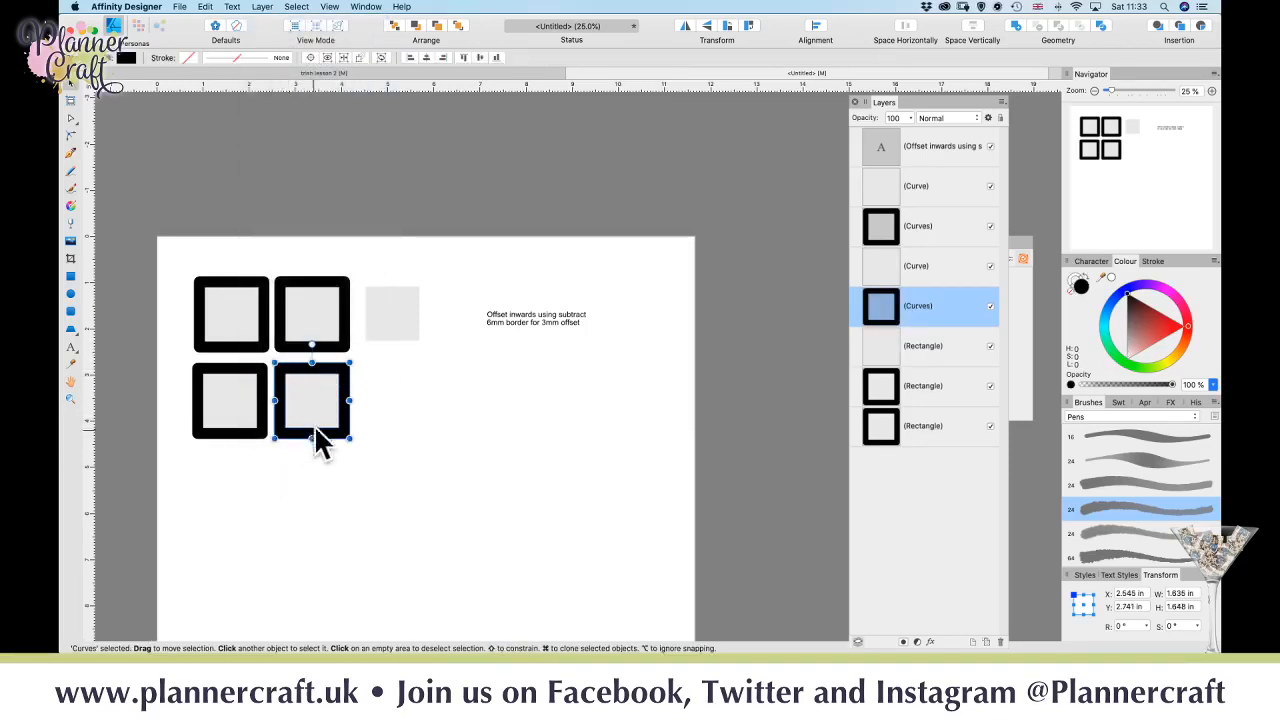
- Duplicate the second row's expanded frame and grey fill to the right, then weld the duplicated pair into one shape
shift+click(940, 348)
mouse_move(309, 420)
mouse_down()
mouse_move(386, 398)
mouse_move(397, 428)
mouse_up()
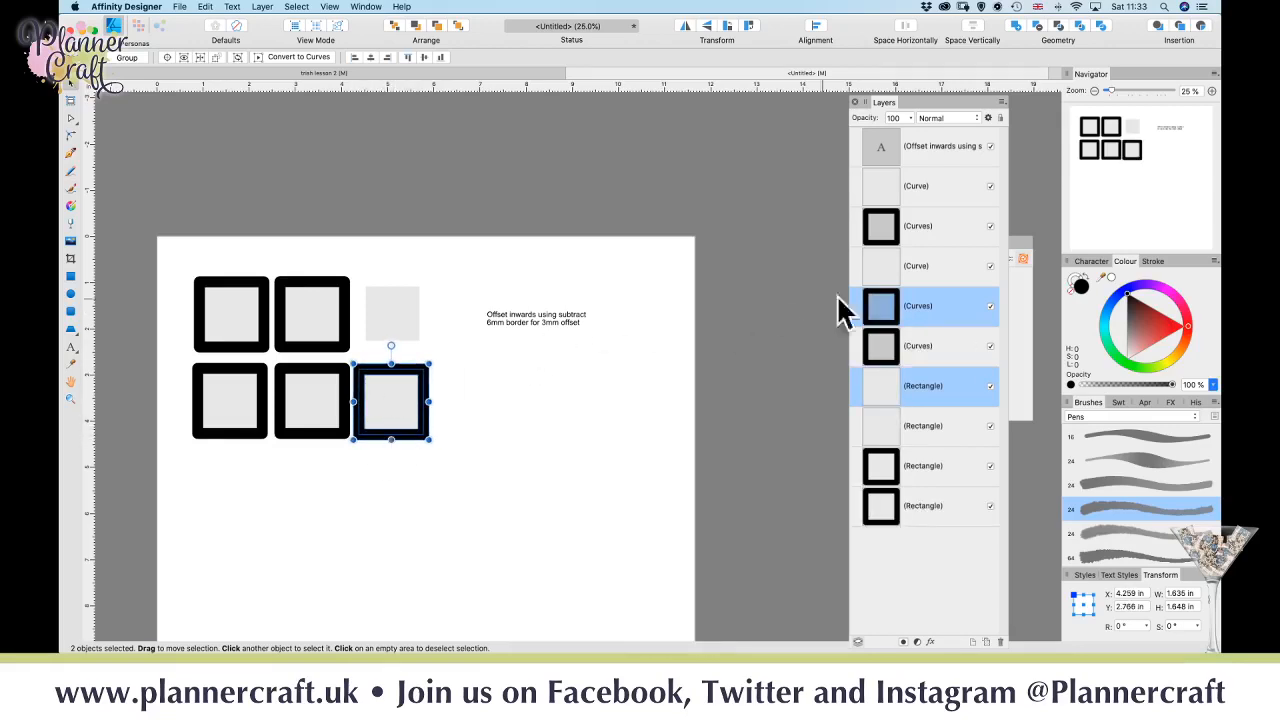
scroll(780, 314, down, 5)
click(1013, 27)
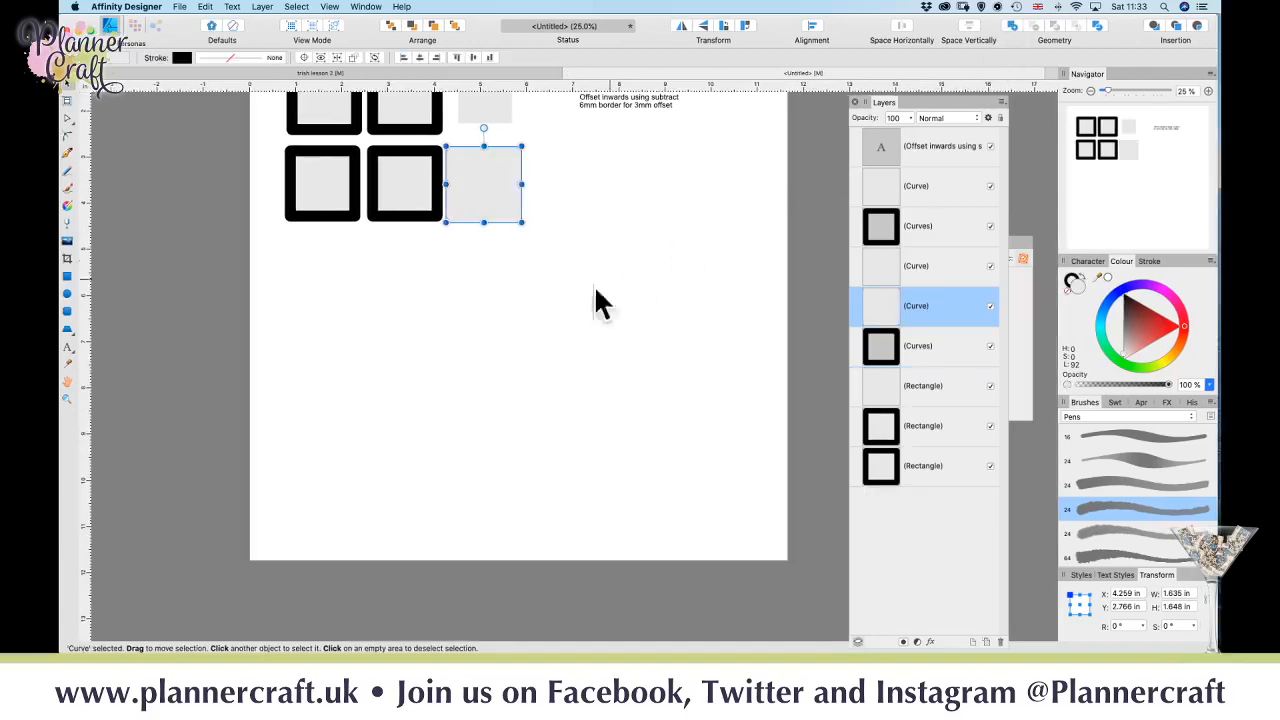
drag(557, 209, 415, 437)
click(437, 449)
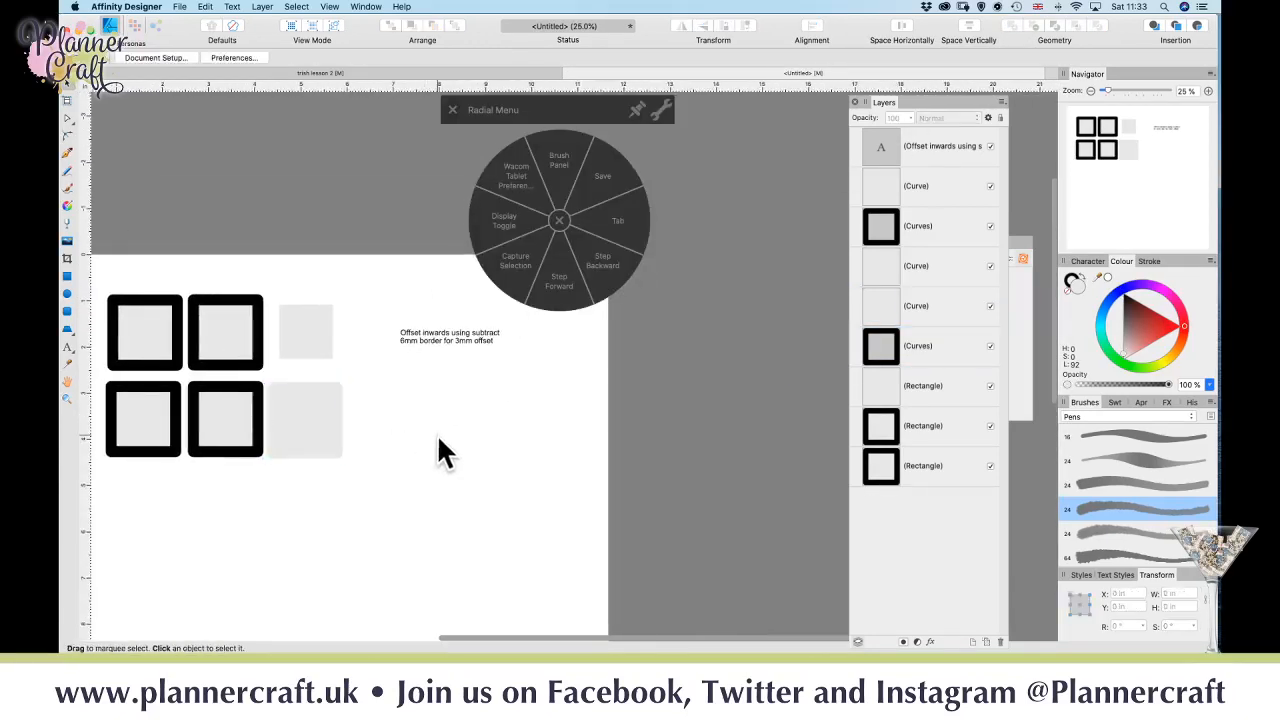
- Place a duplicate of the two-line text label beside the second row of squares
click(443, 340)
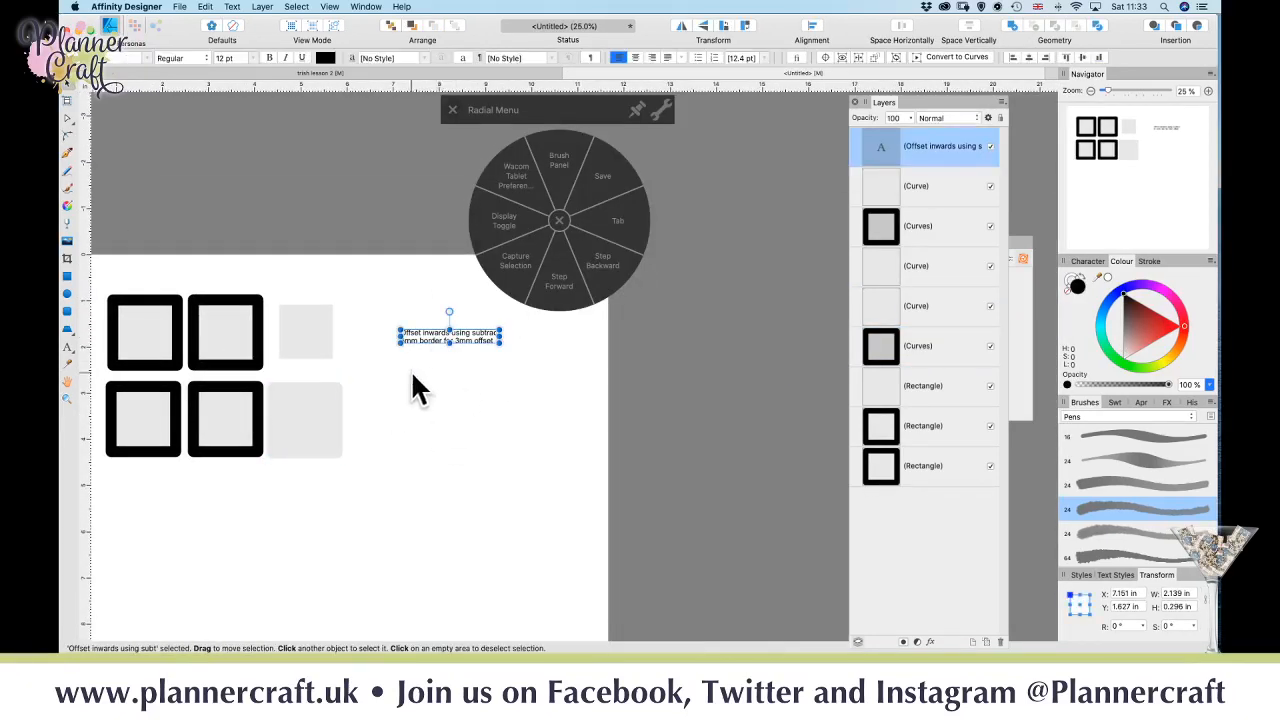
click(559, 221)
drag(423, 336, 421, 415)
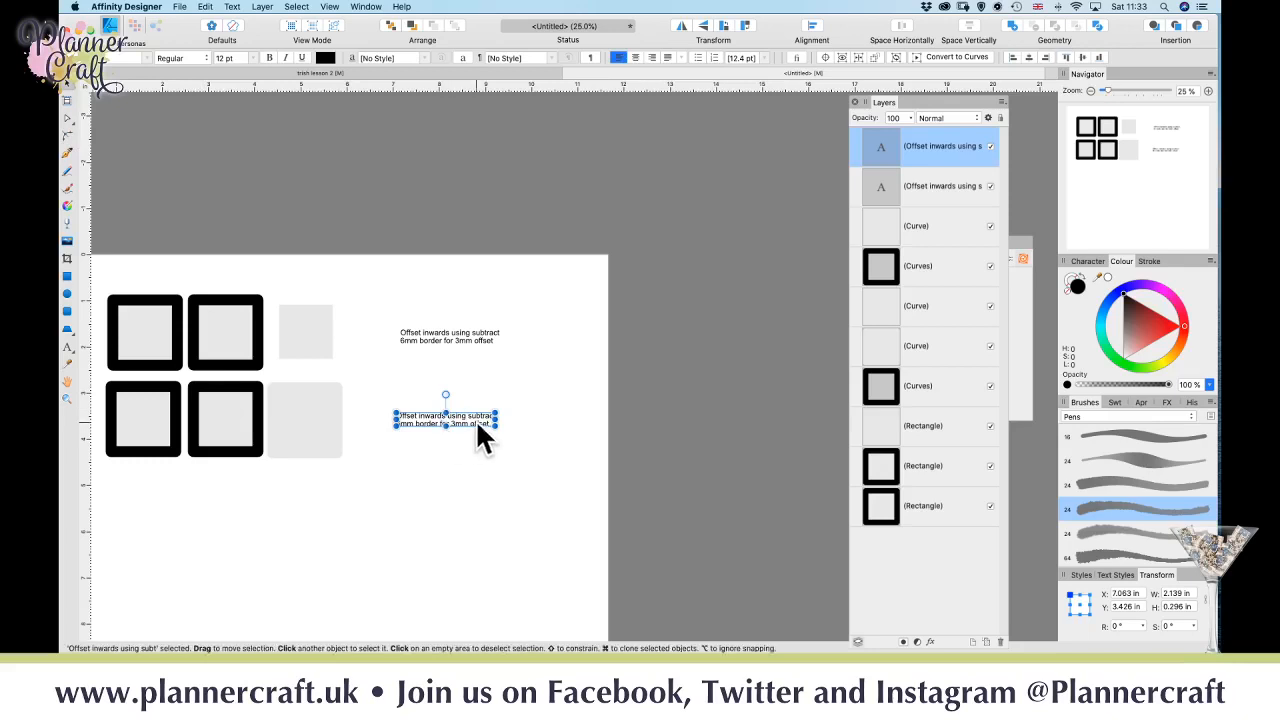
- Change the first line of the duplicated label to "Offset outwards using weld"
double_click(431, 418)
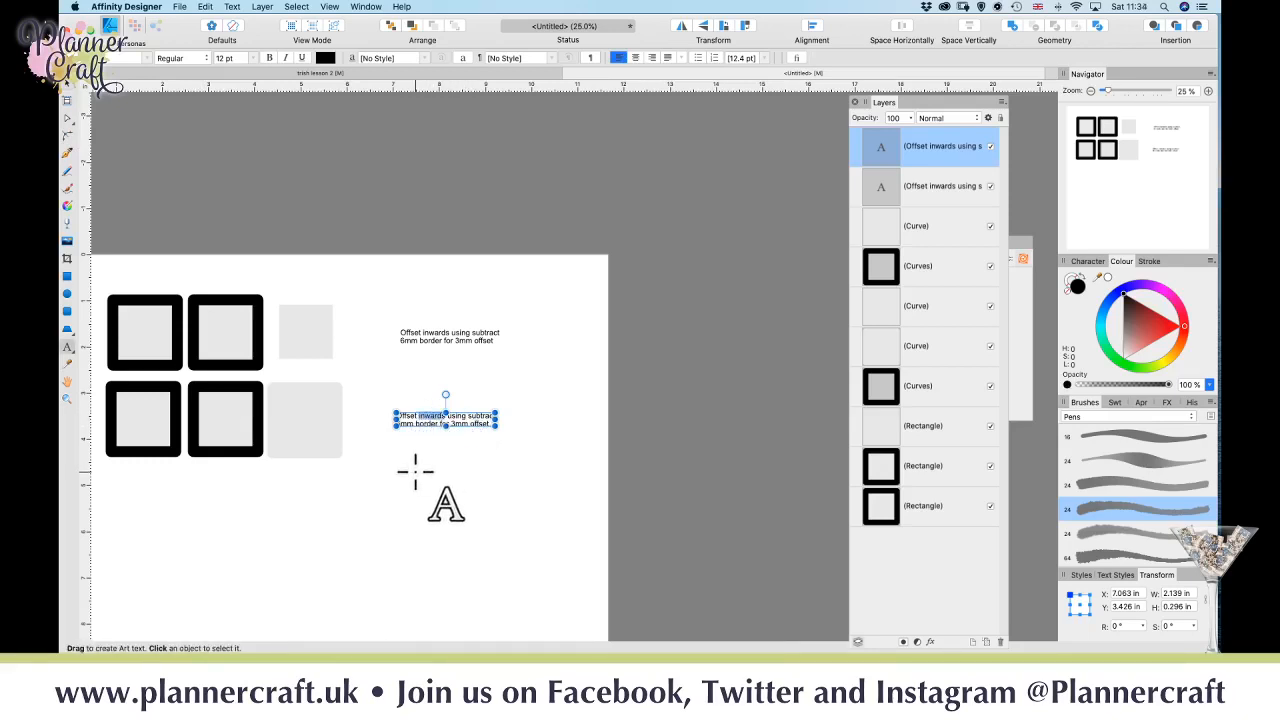
text(ou)
text(twards)
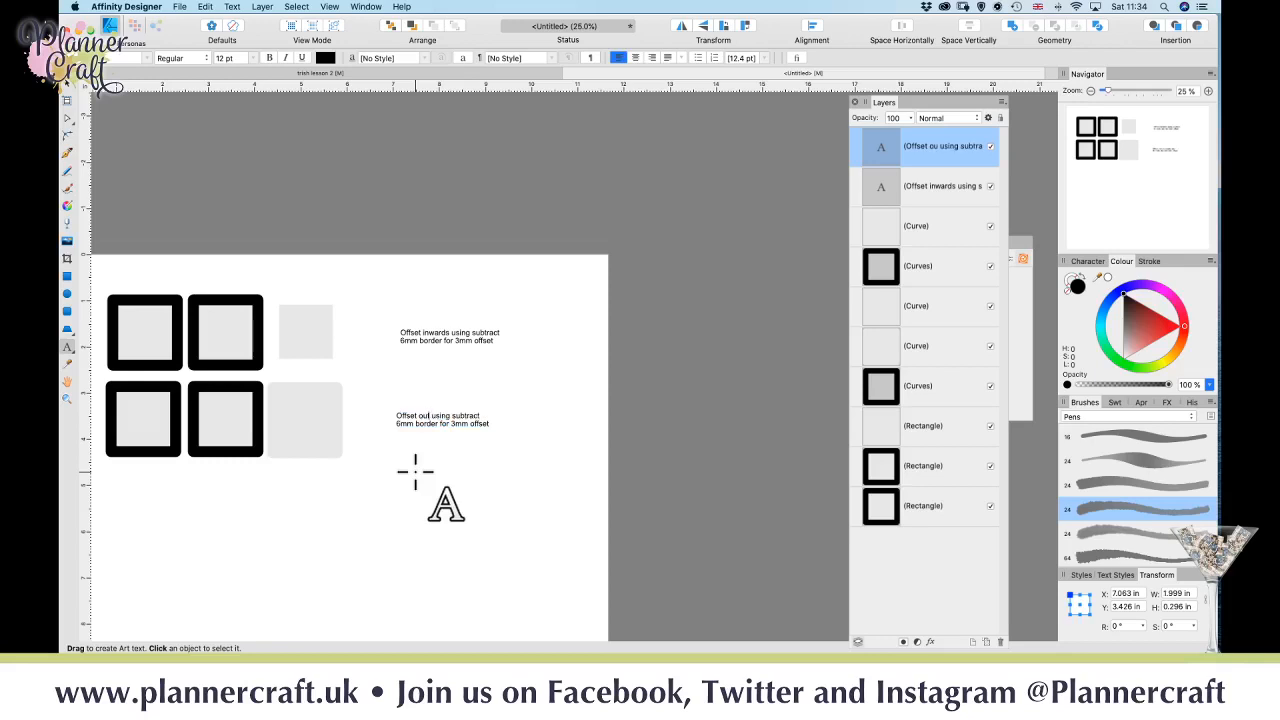
key(Escape)
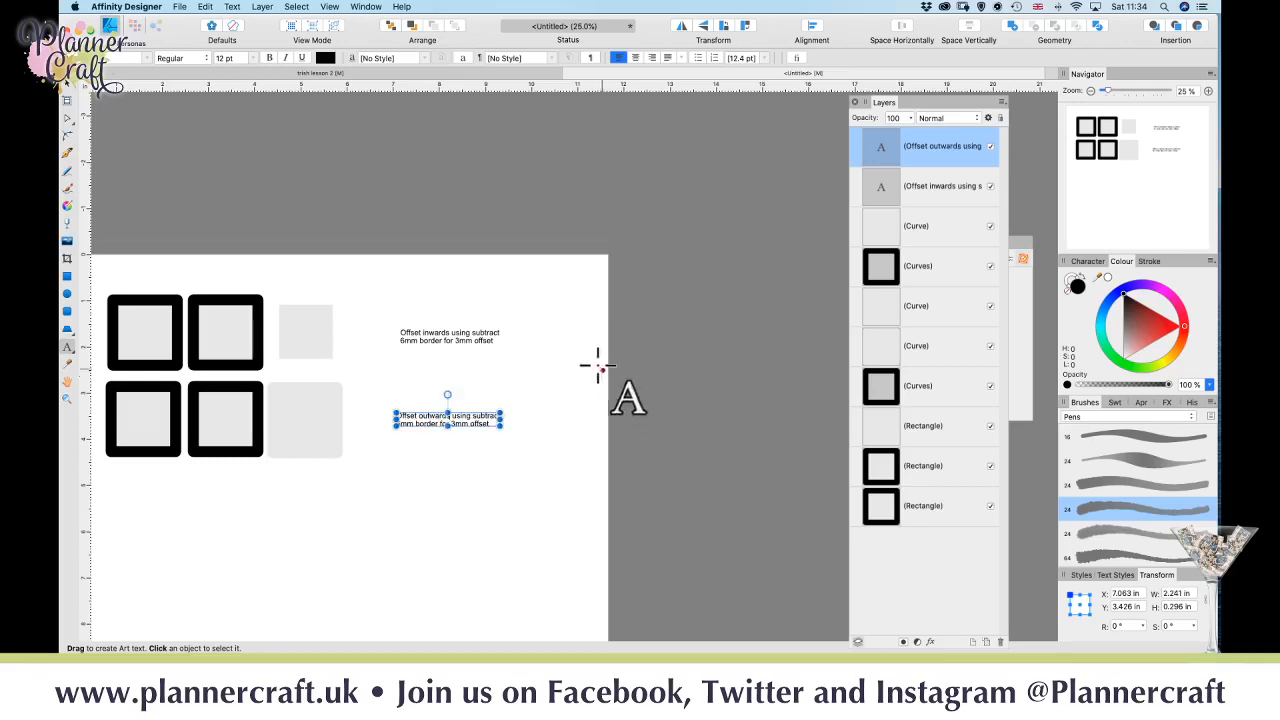
double_click(487, 415)
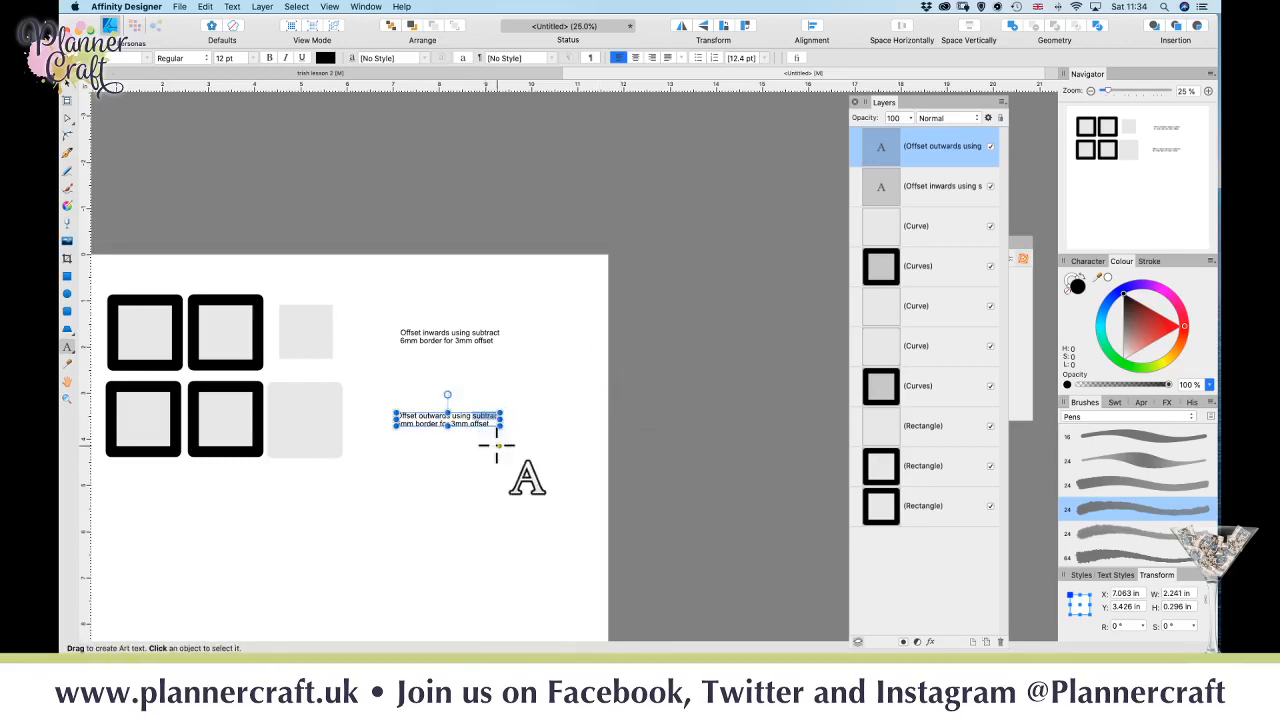
text(wa)
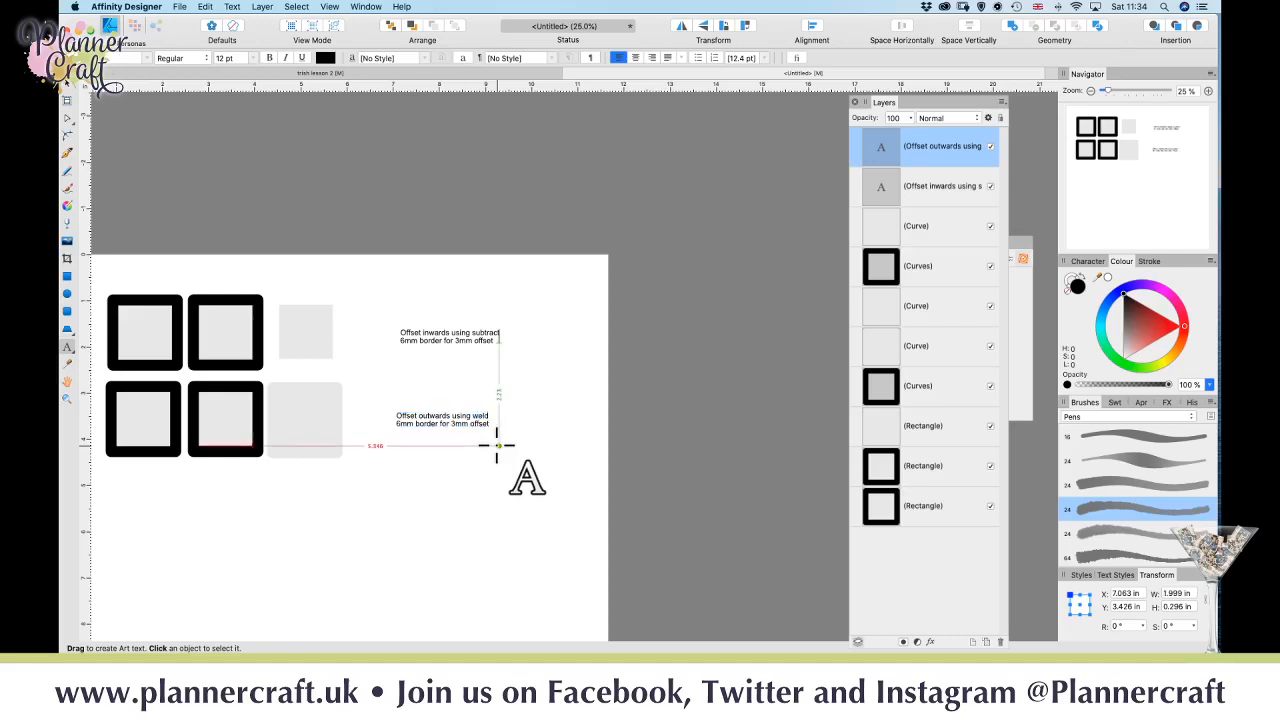
key(Escape)
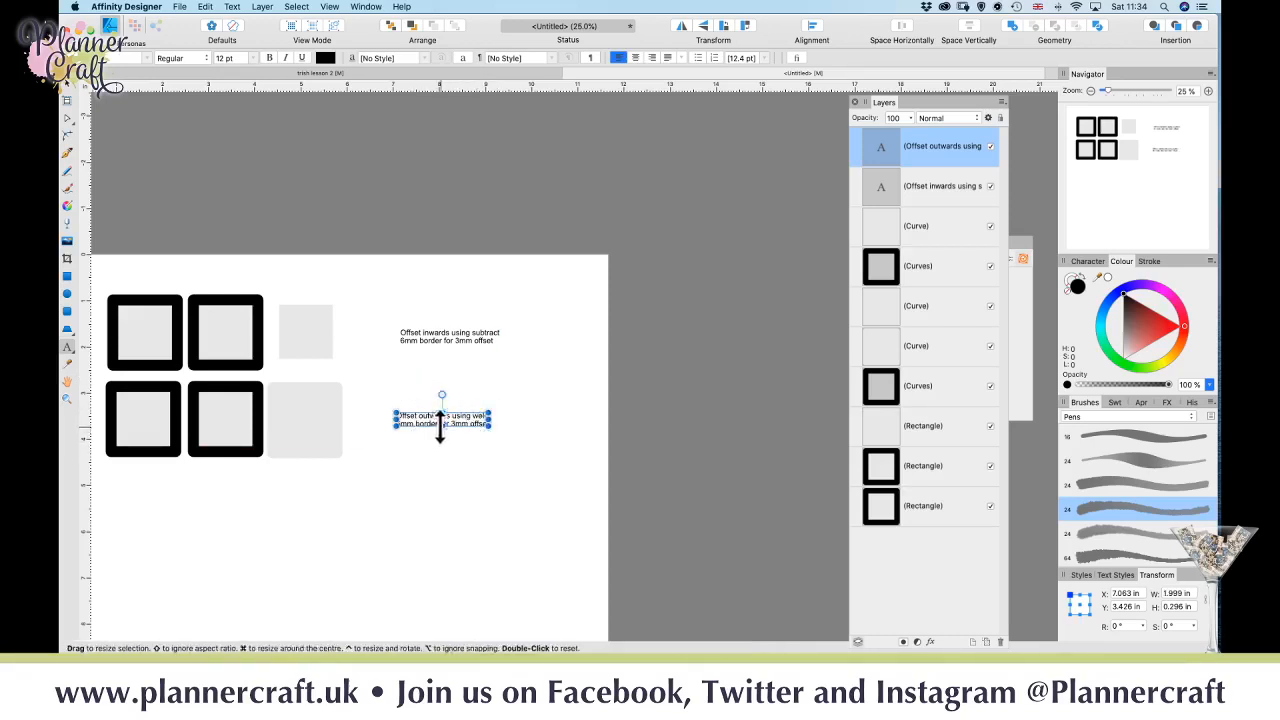
- Add a third line reading "with rounded corners" to the second row's label
click(458, 475)
text(with rounded corners)
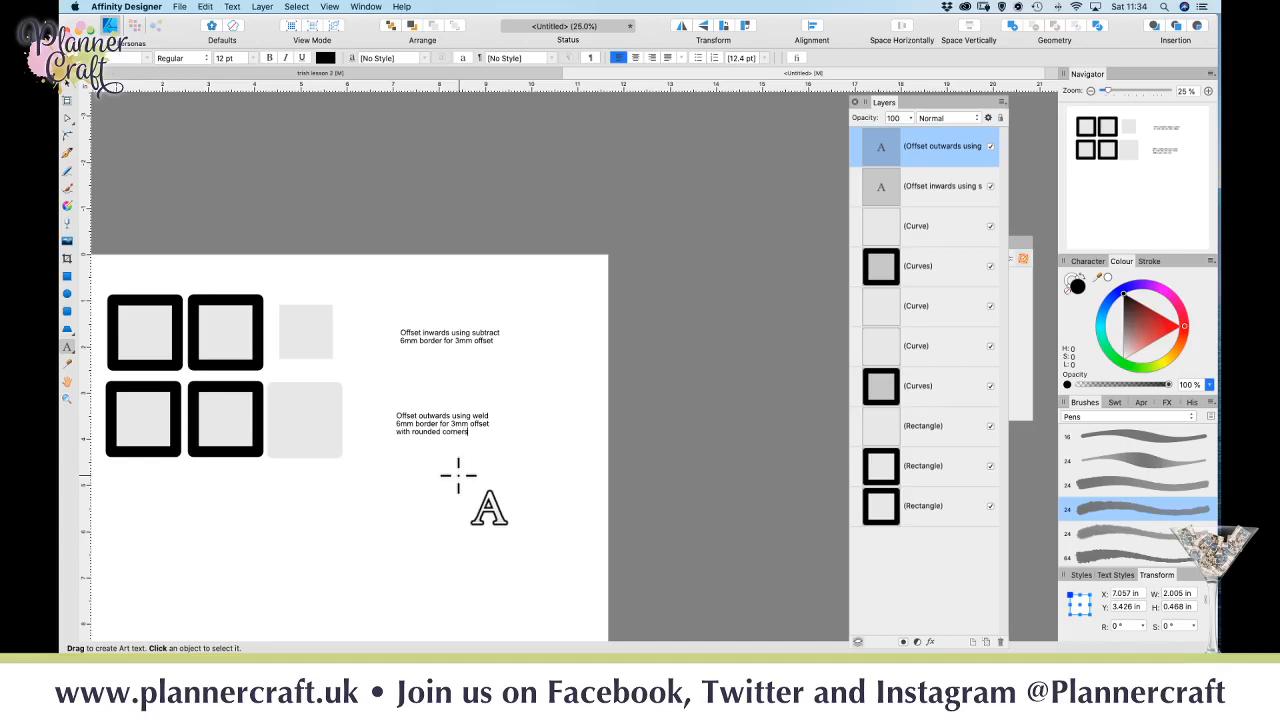
click(67, 84)
- Place a duplicate of the second row's outlined rectangle directly below it to start a third row
key(space)
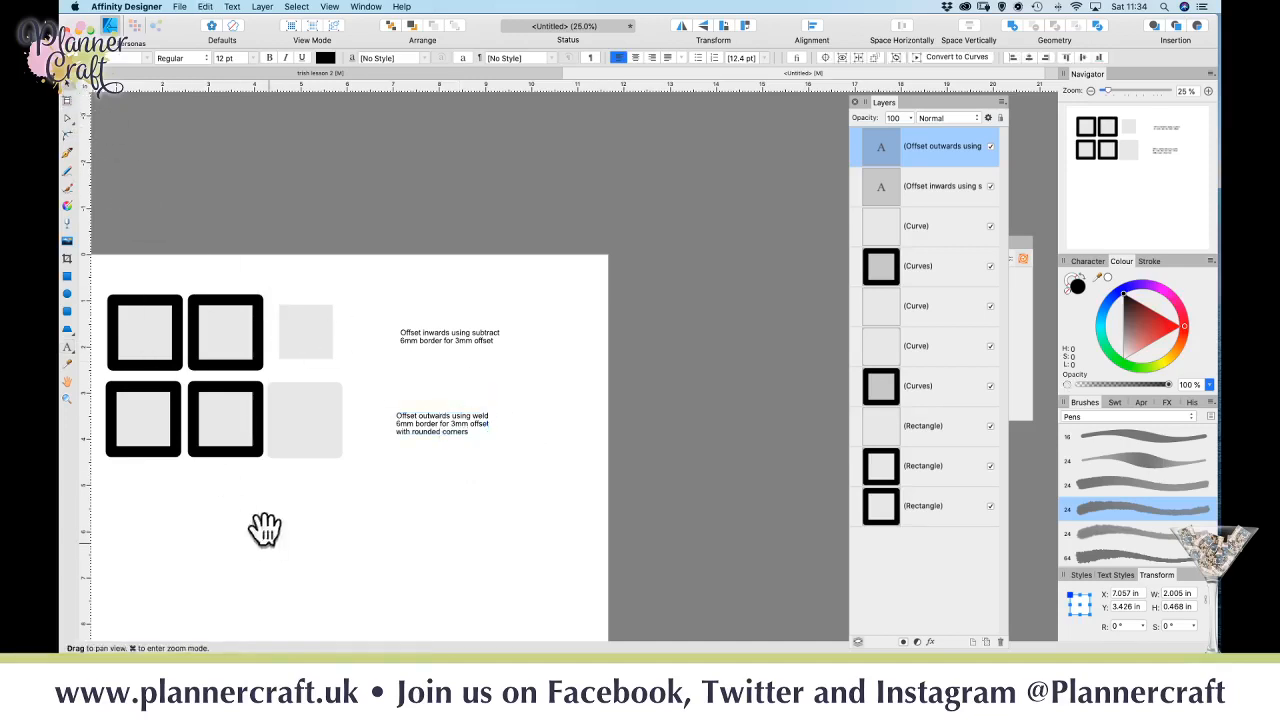
drag(266, 540, 388, 466)
drag(228, 452, 350, 340)
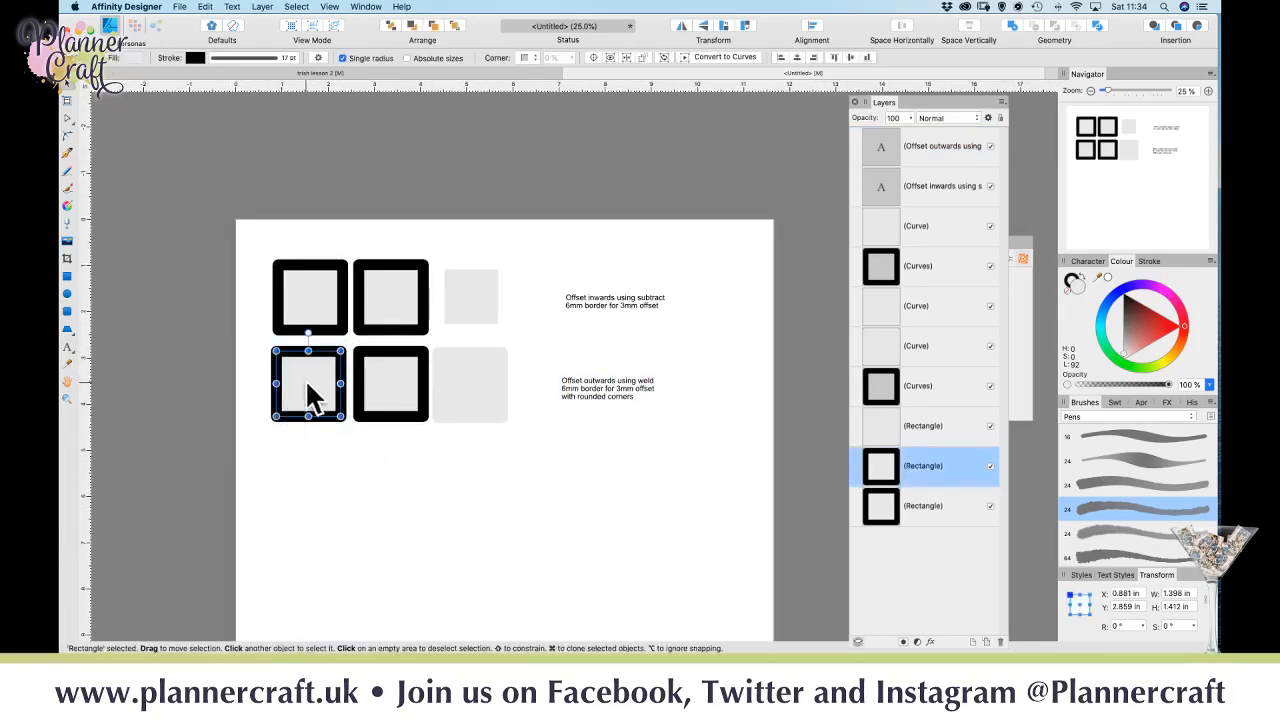
drag(307, 385, 306, 456)
key(super+z)
drag(322, 399, 318, 476)
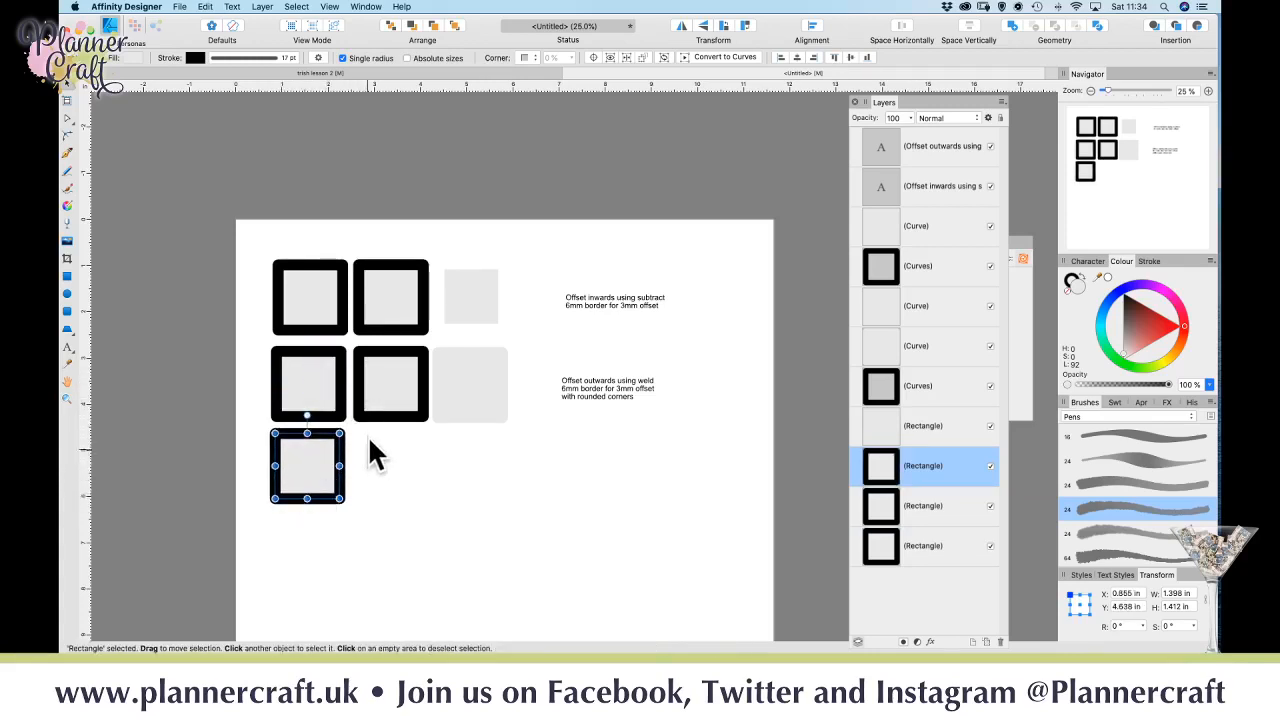
- Set the third-row rectangle's stroke join to mitre for square outer corners
click(249, 57)
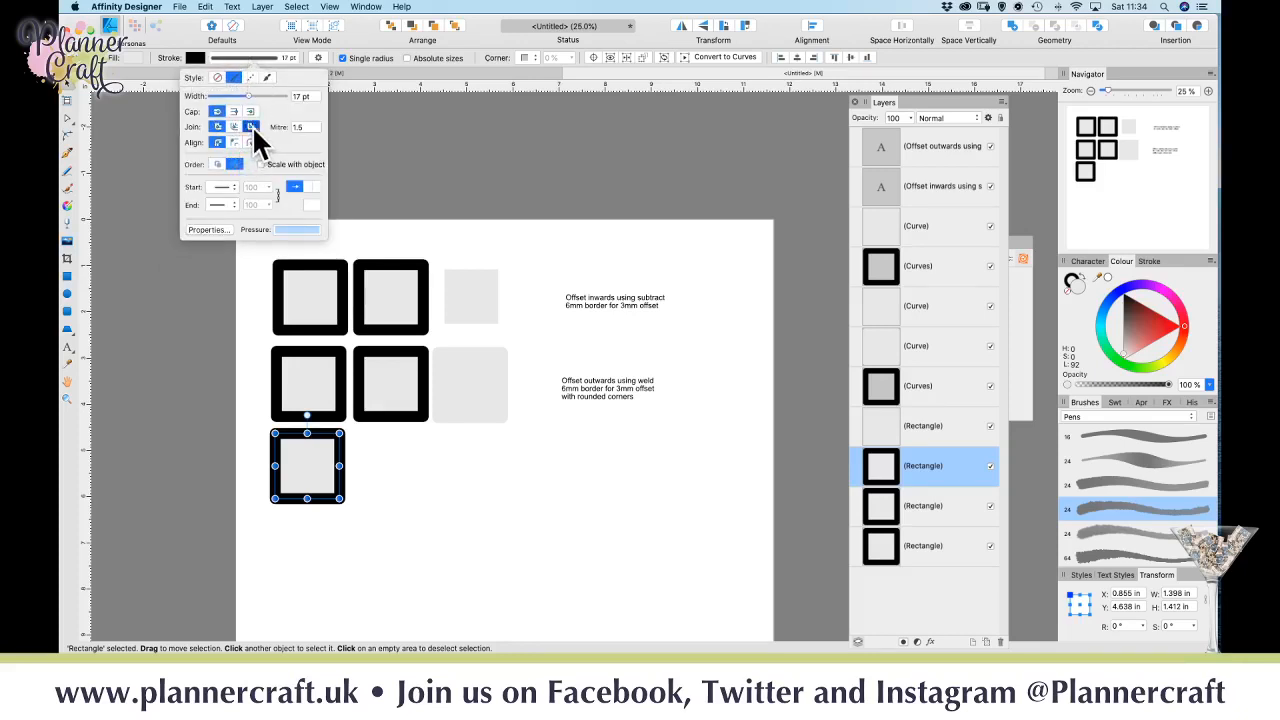
click(251, 126)
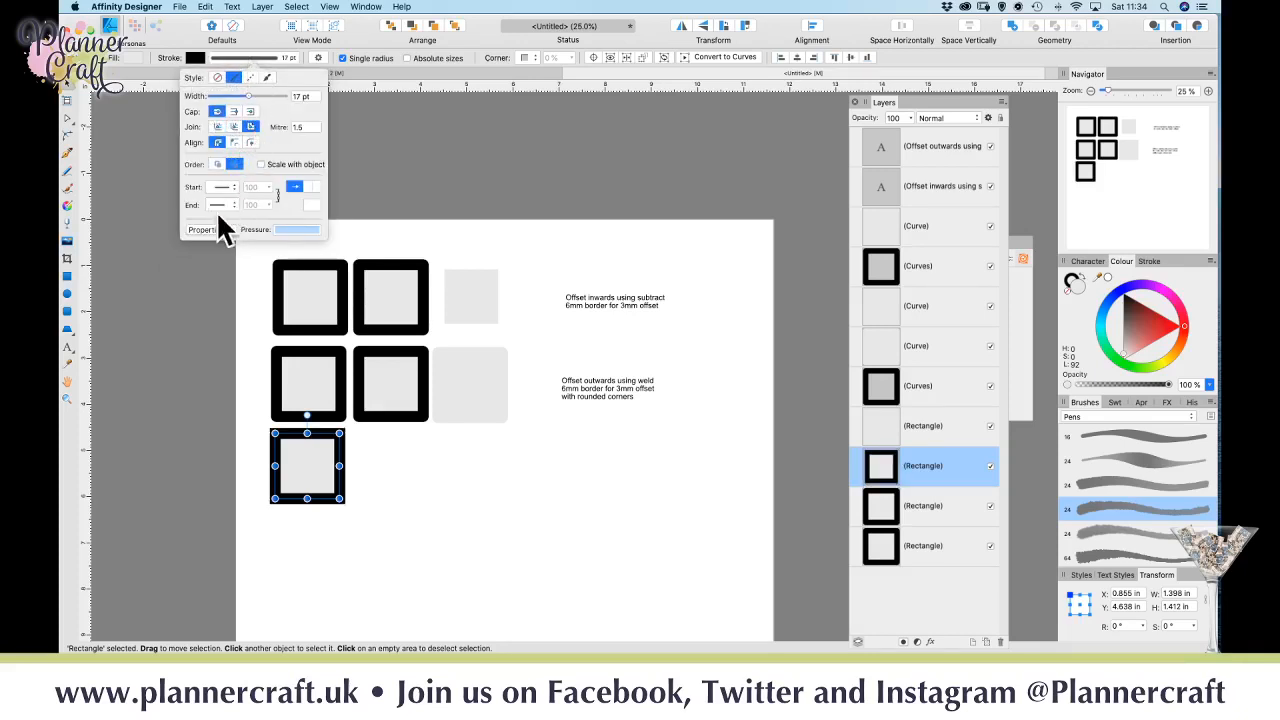
click(230, 518)
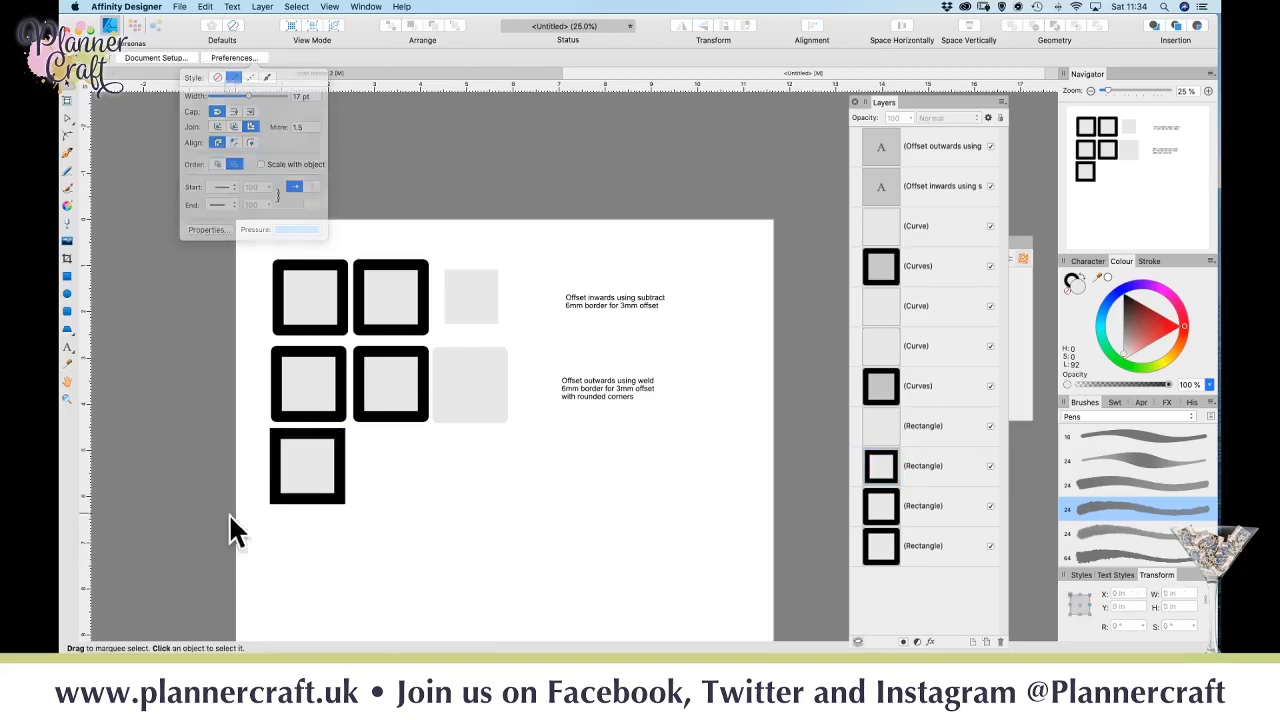
- Duplicate the square-cornered rectangle to its right and expand the duplicate's stroke into a separate shape
click(309, 490)
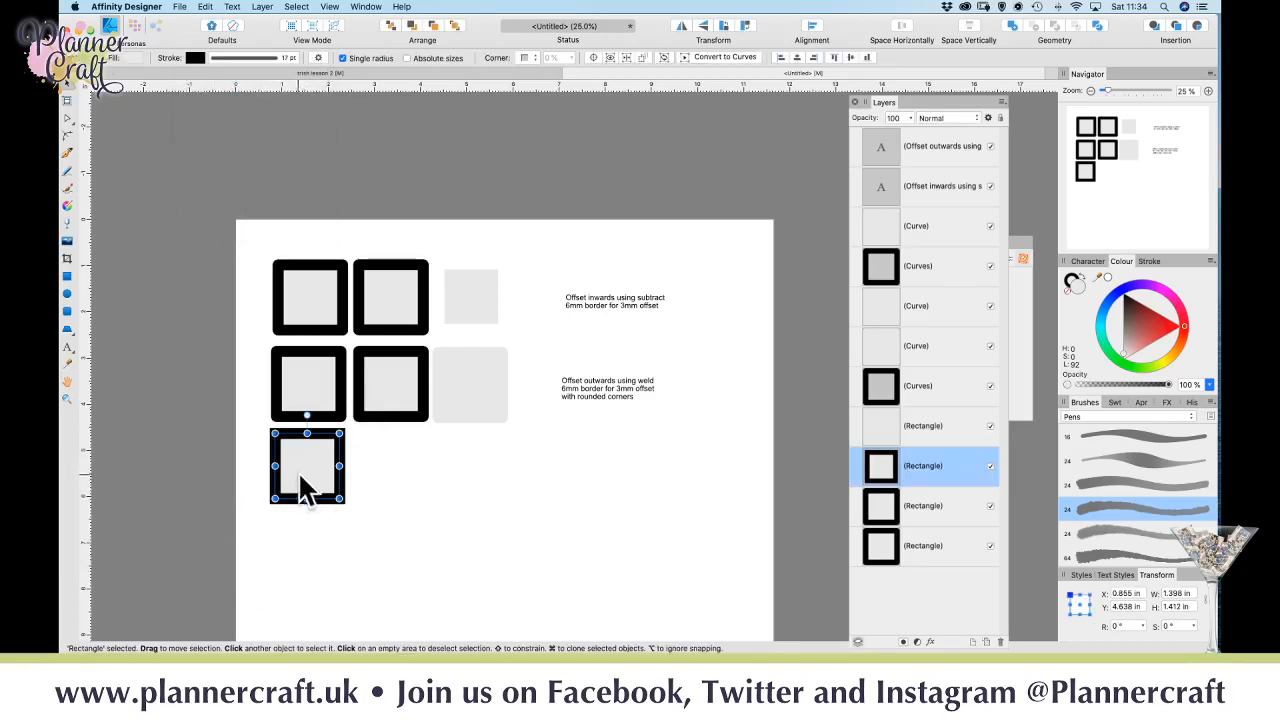
mouse_move(314, 464)
mouse_down()
mouse_move(406, 469)
mouse_move(392, 462)
mouse_up()
click(263, 7)
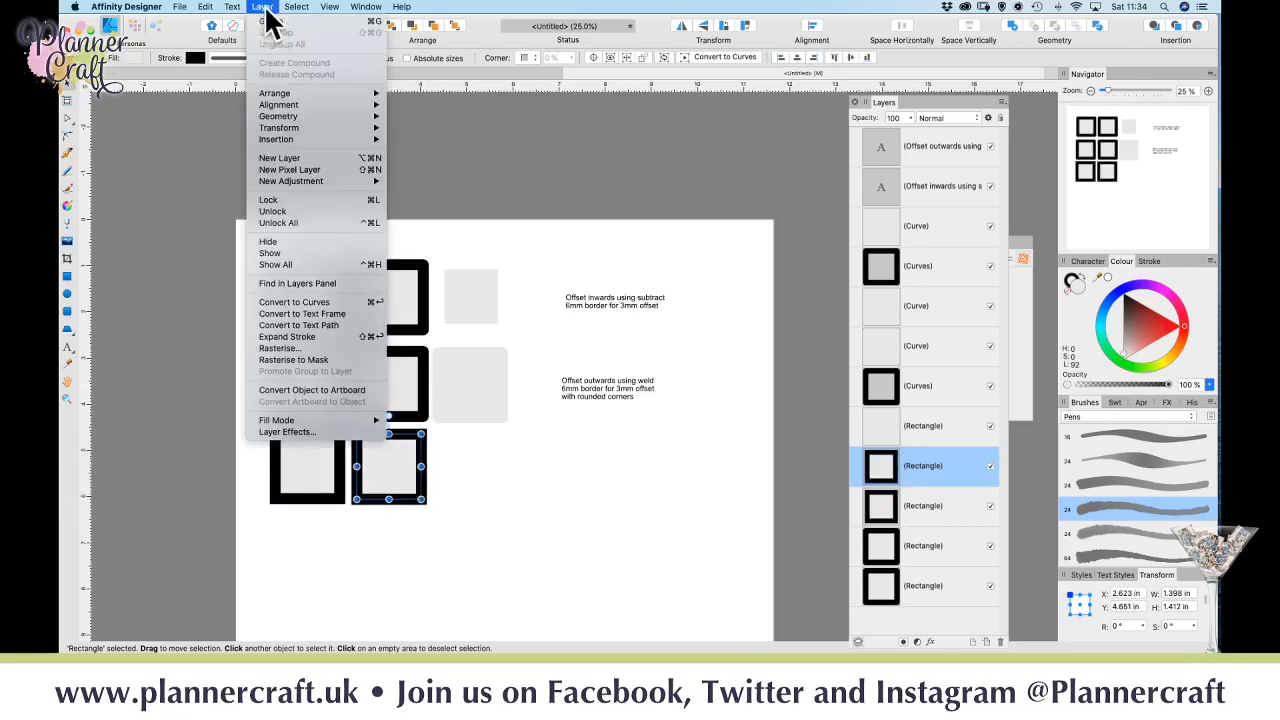
click(303, 338)
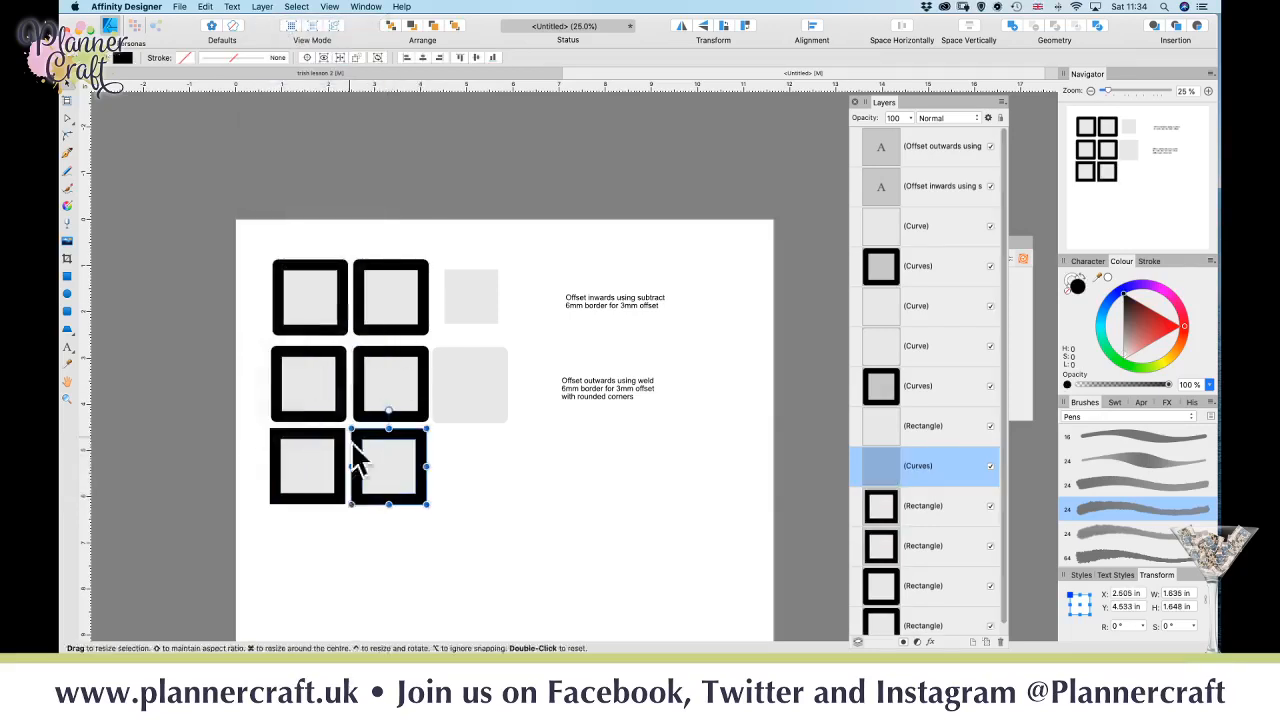
- Duplicate the third row's plain rectangle and expanded stroke to their right and weld the duplicates into one square-cornered shape with Add
shift+click(950, 508)
drag(400, 471, 469, 458)
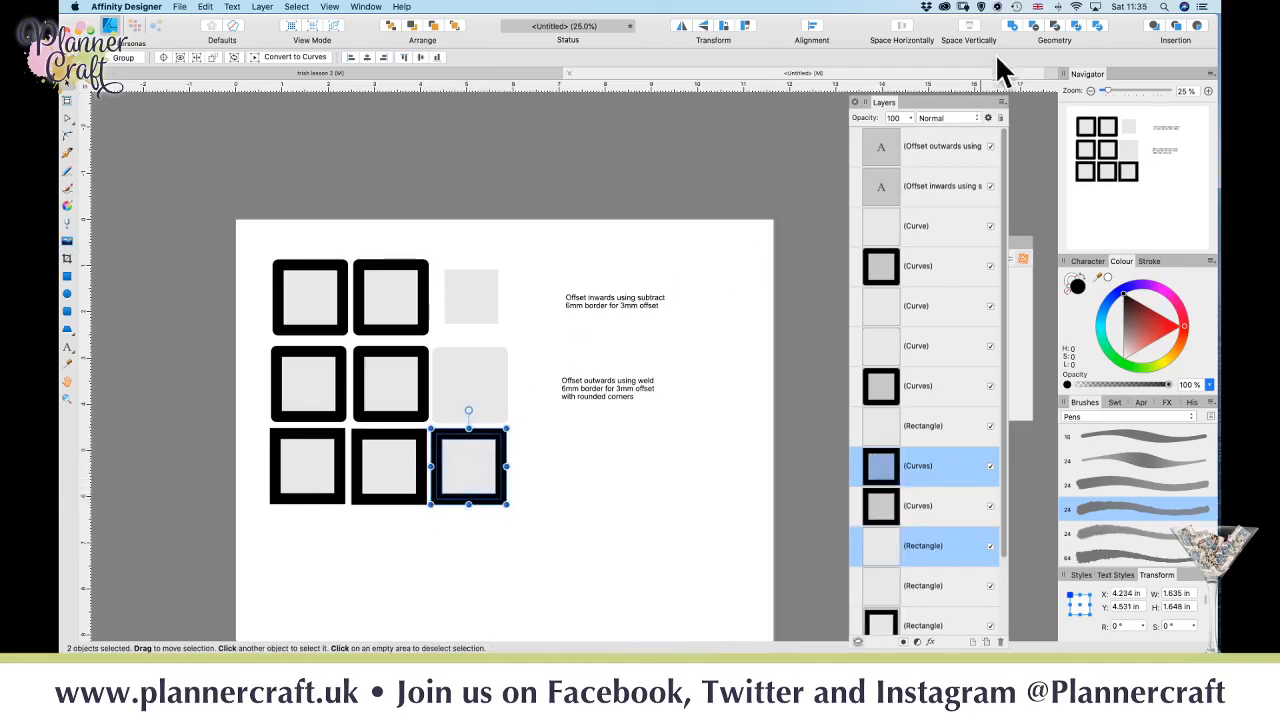
click(1012, 27)
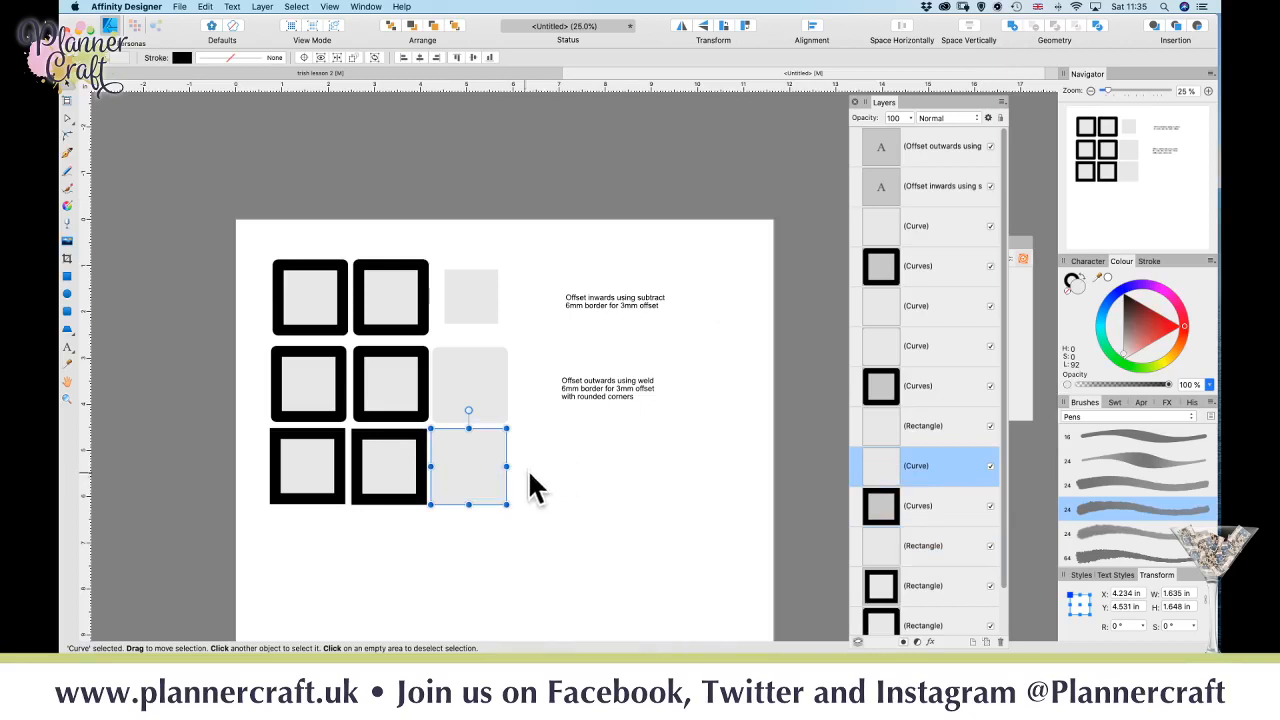
click(542, 500)
- Duplicate the second row's label beside the third row and change its last line to "with mitre join"
click(612, 393)
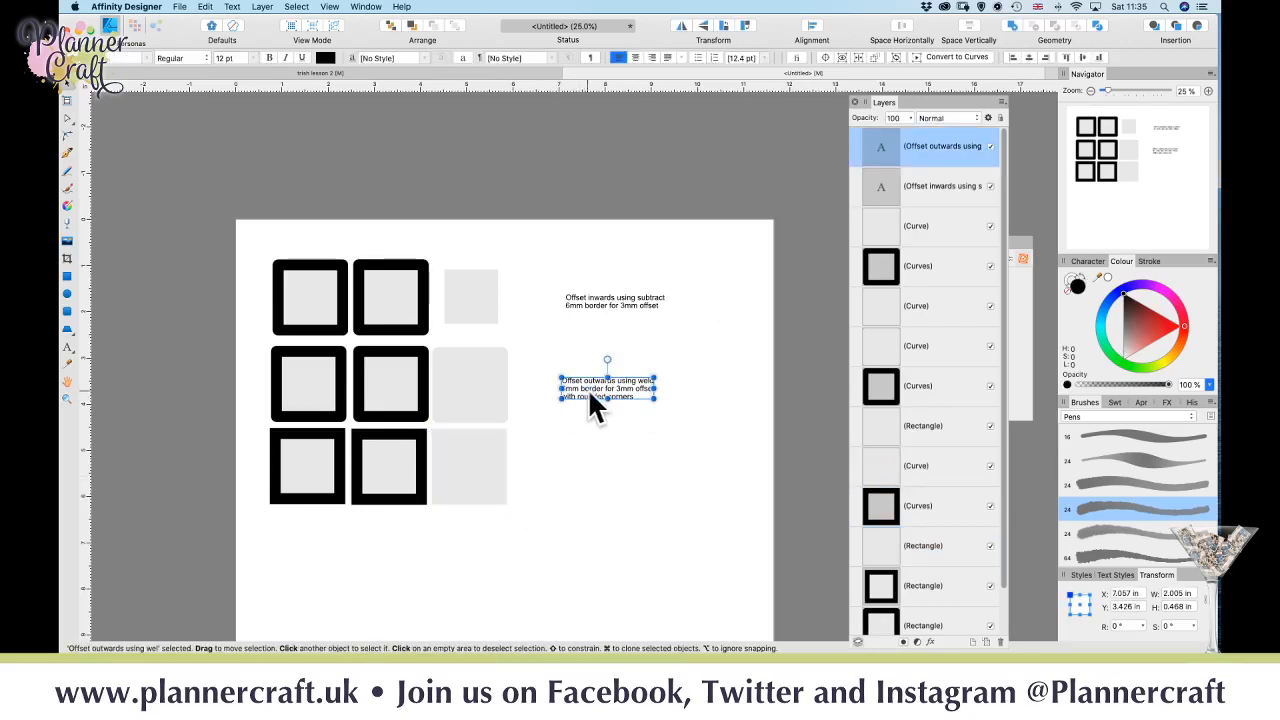
drag(589, 391, 593, 466)
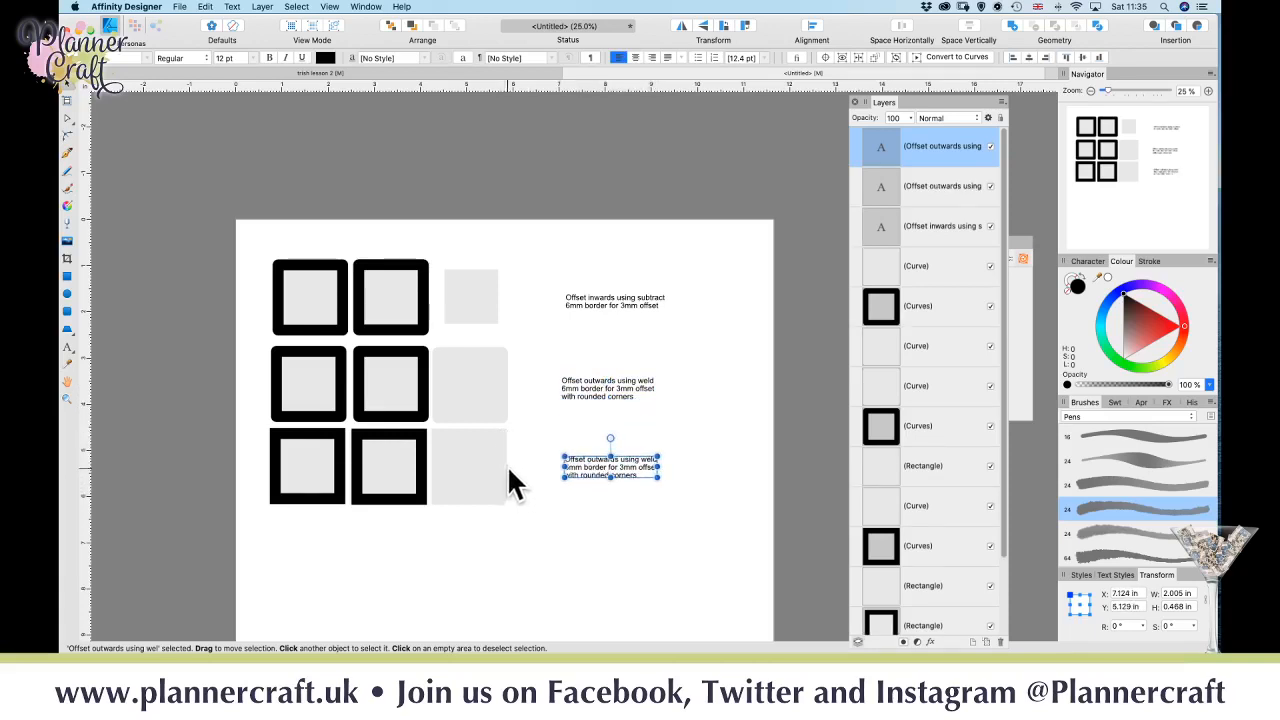
click(296, 436)
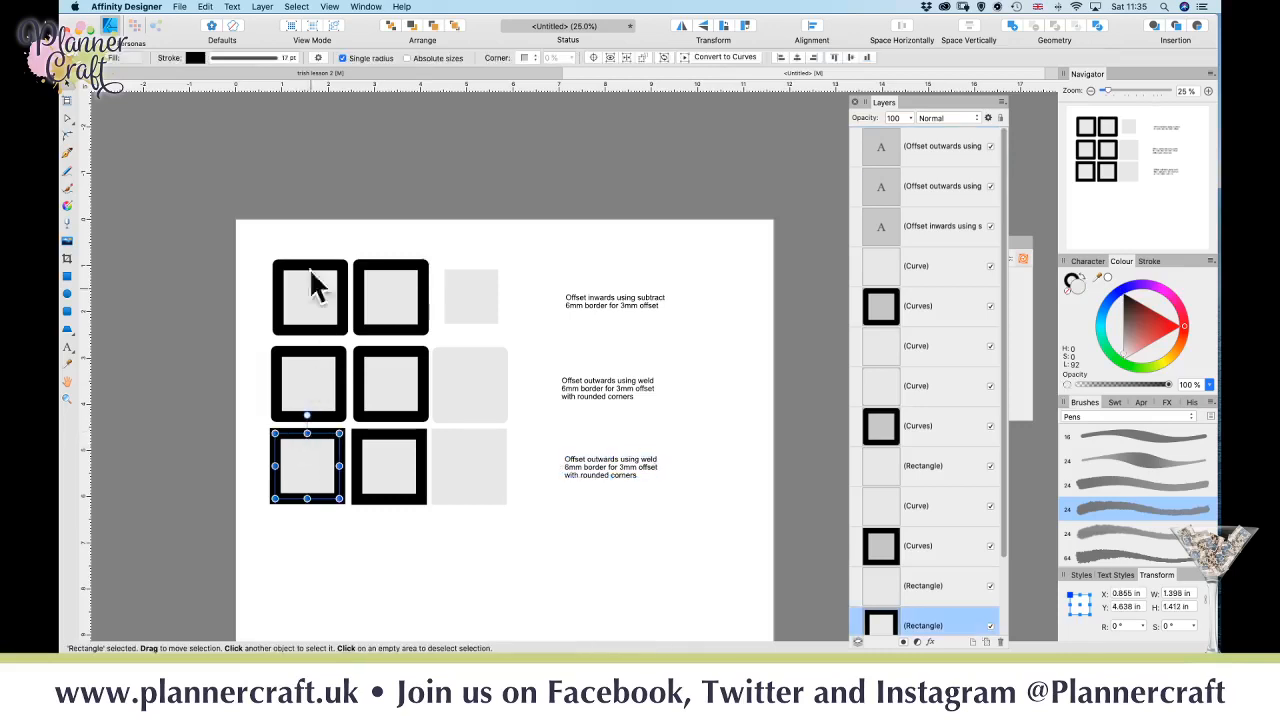
click(239, 56)
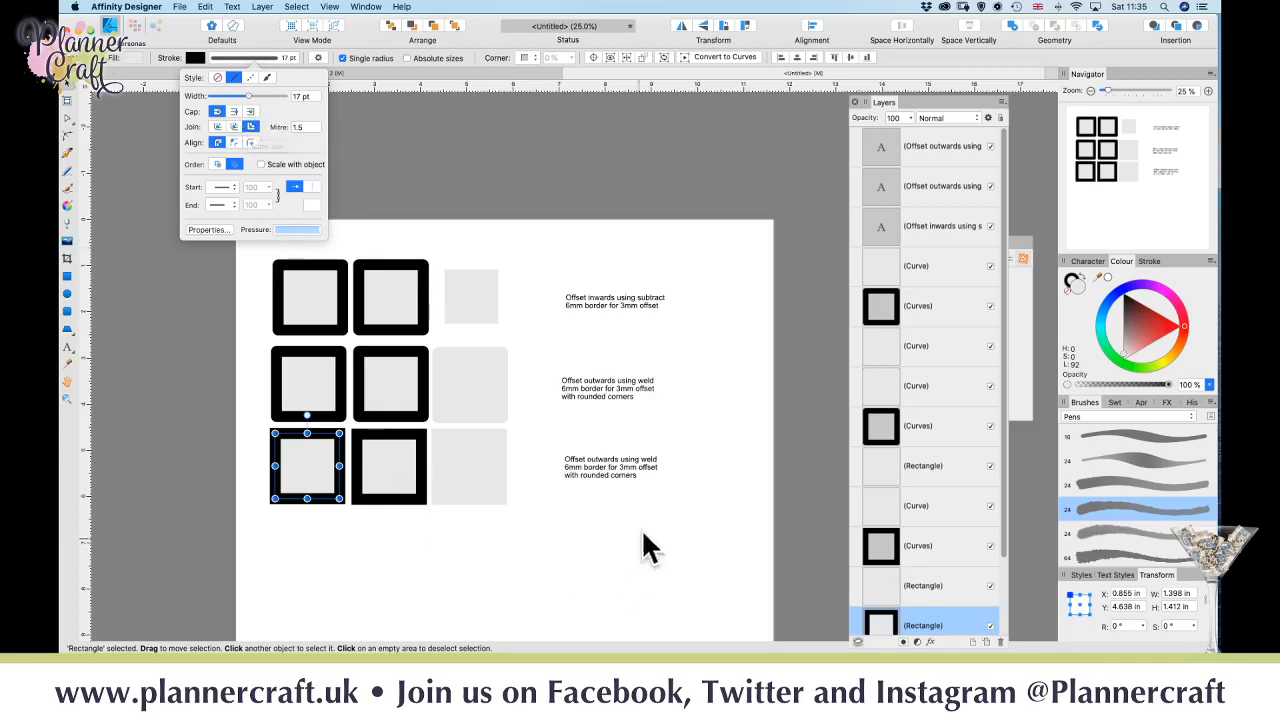
click(602, 472)
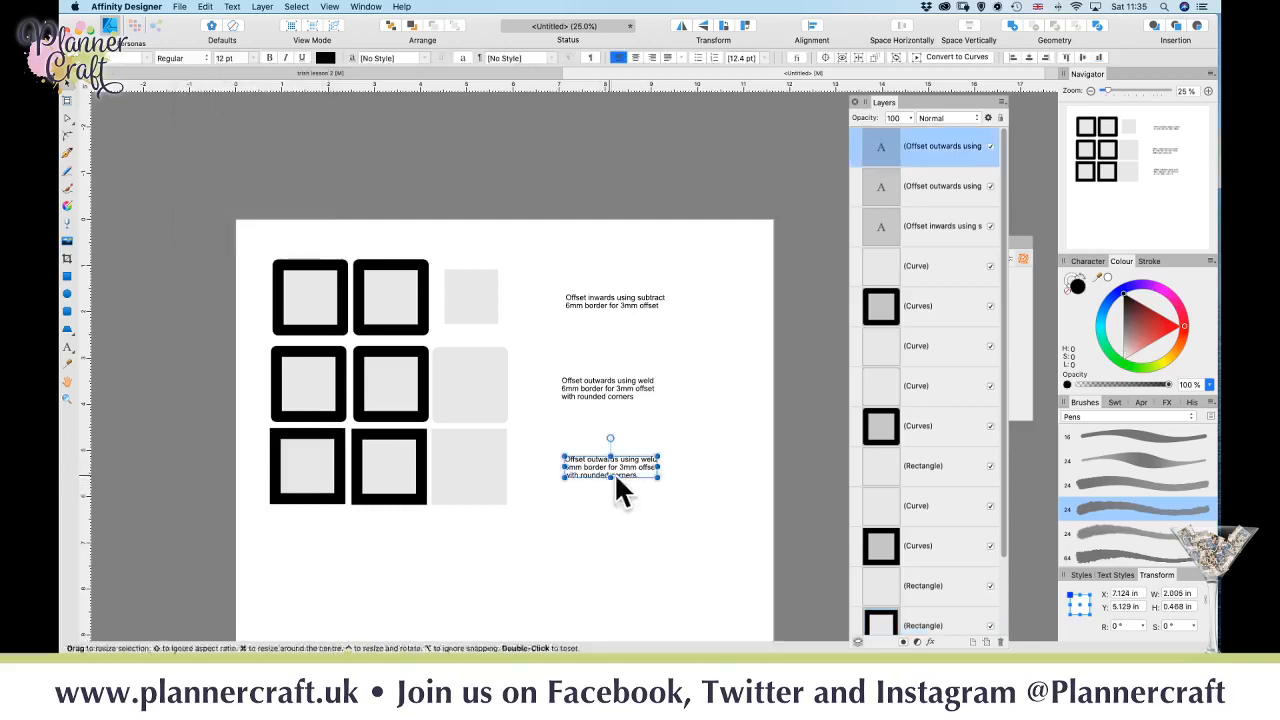
double_click(592, 473)
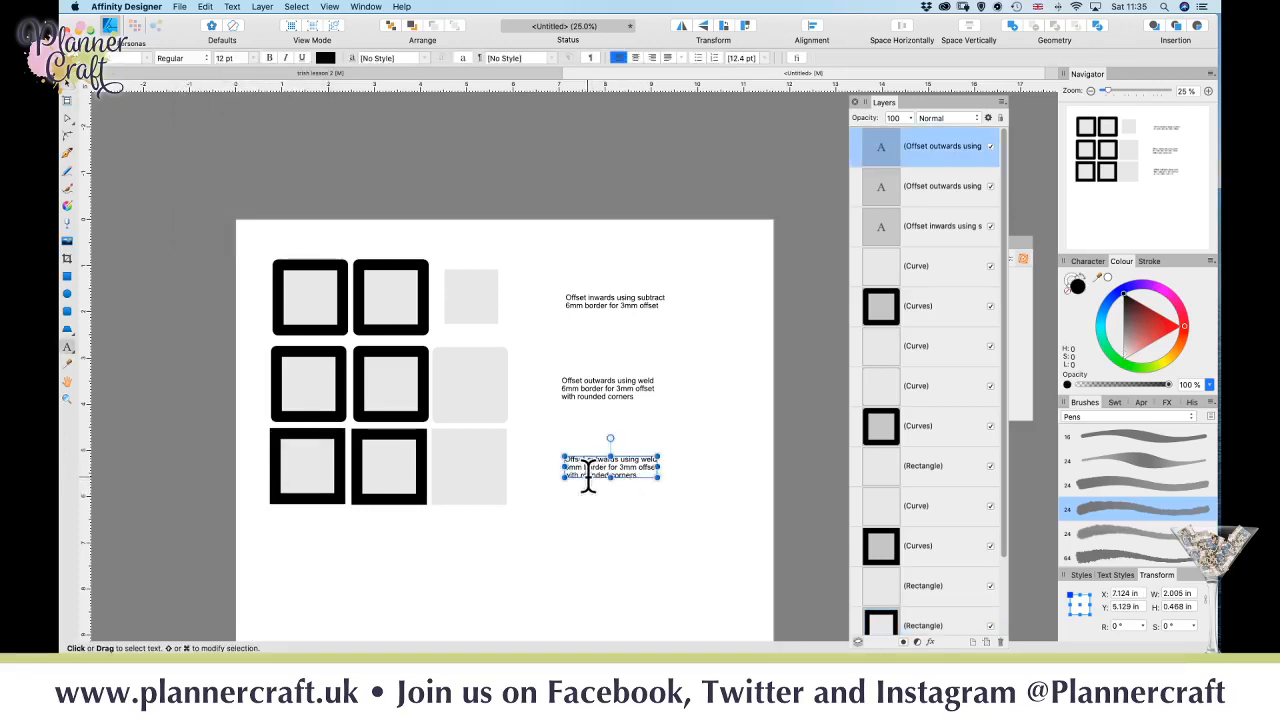
drag(640, 478, 580, 477)
text(mitre join)
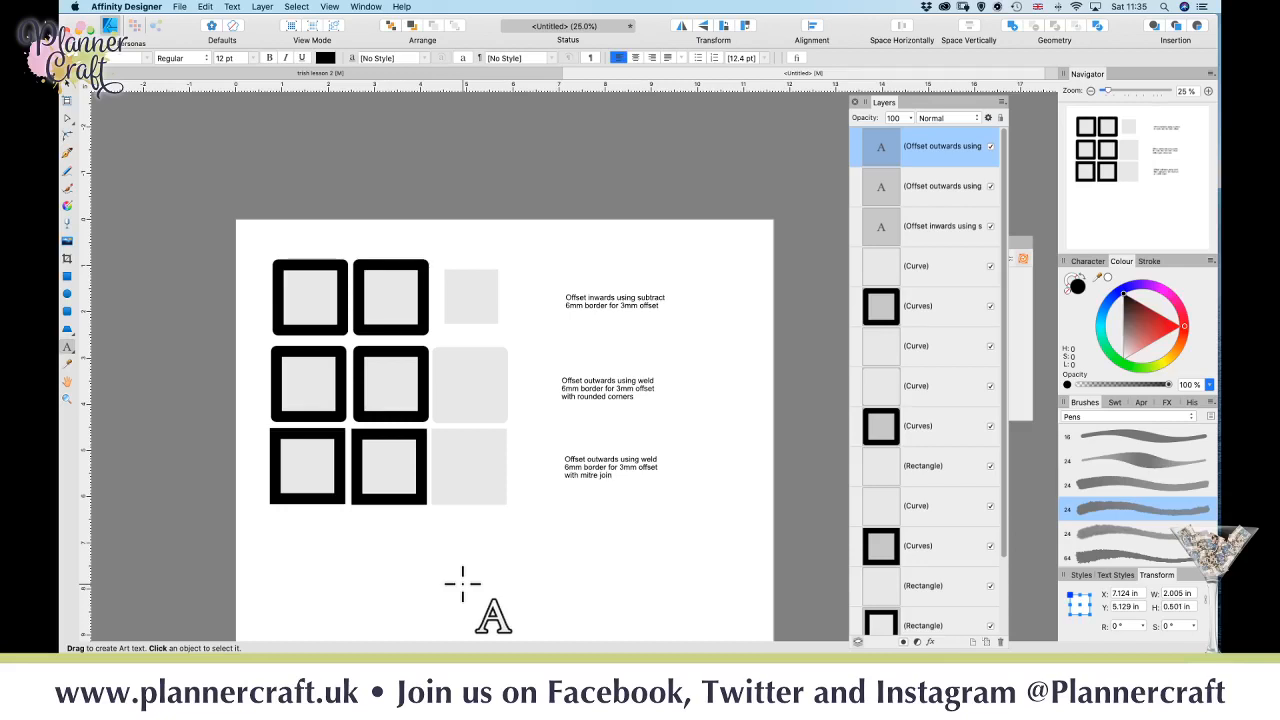
key(Escape)
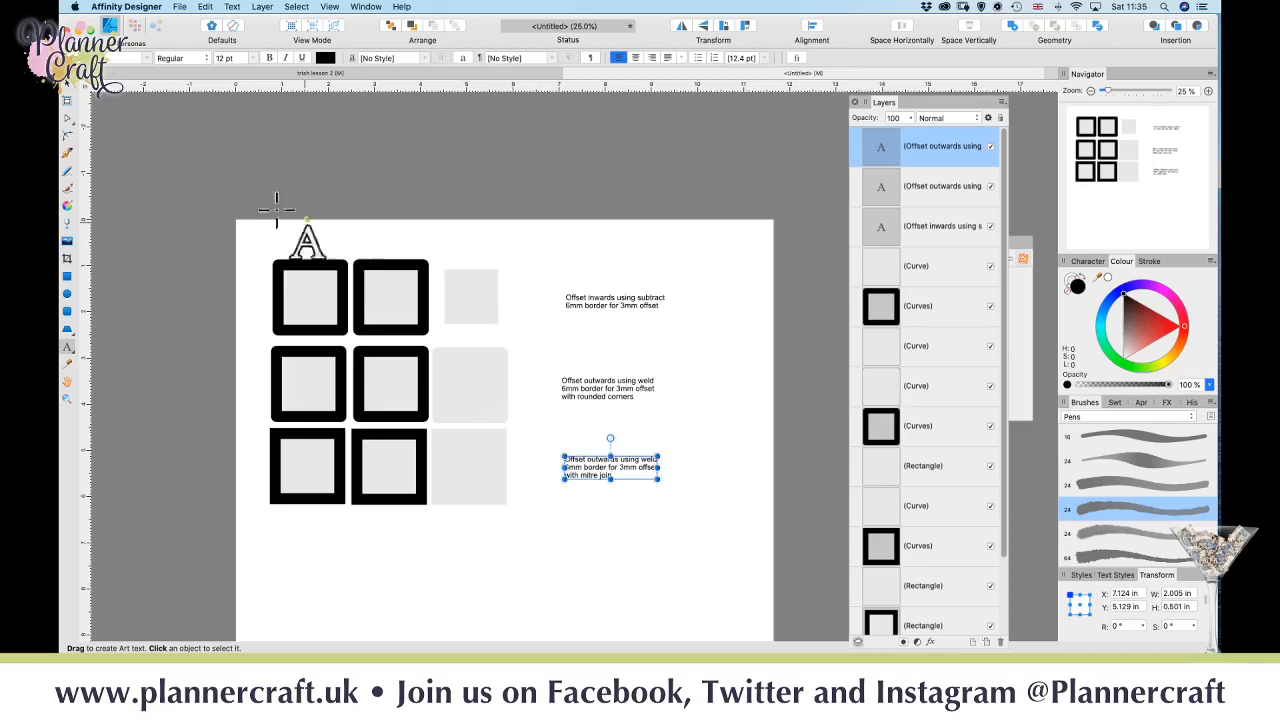
- Nudge all the second row's shapes up to about Y 2.67 in, closer to the first row
click(67, 99)
drag(228, 422, 518, 345)
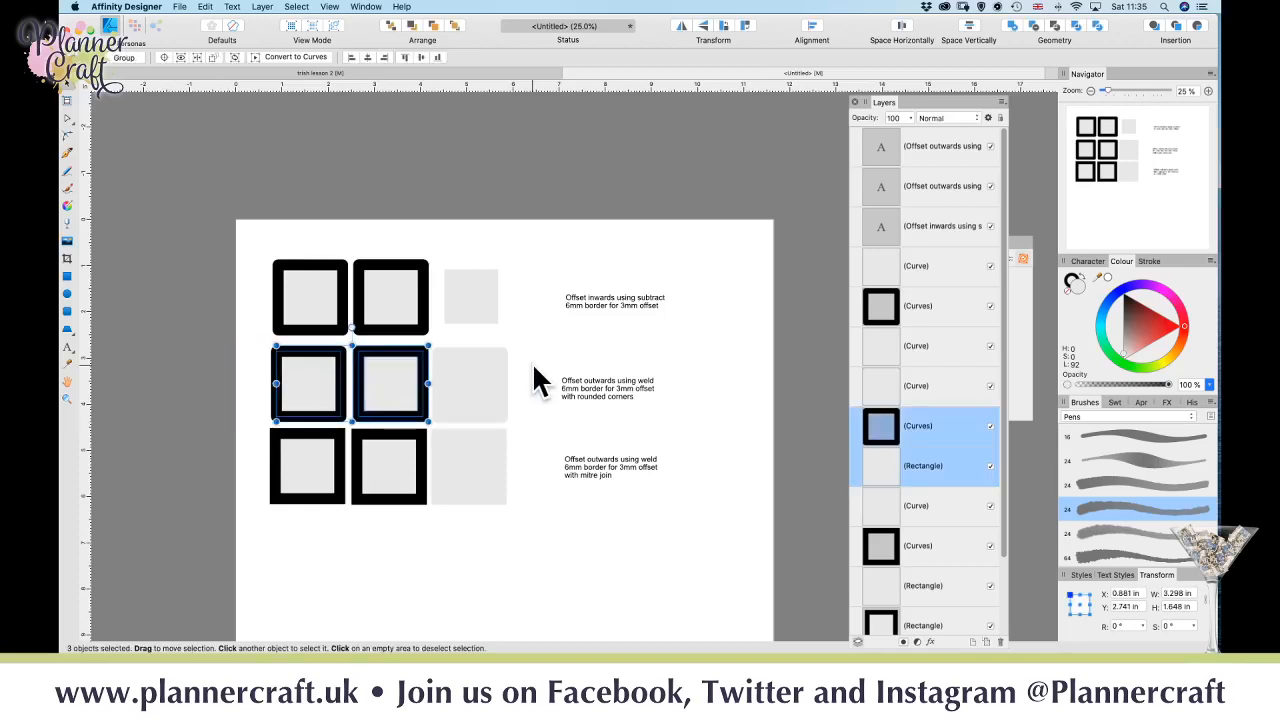
drag(246, 433, 532, 344)
key(Up)
key(Up)
key(Up)
key(Up)
key(Up)
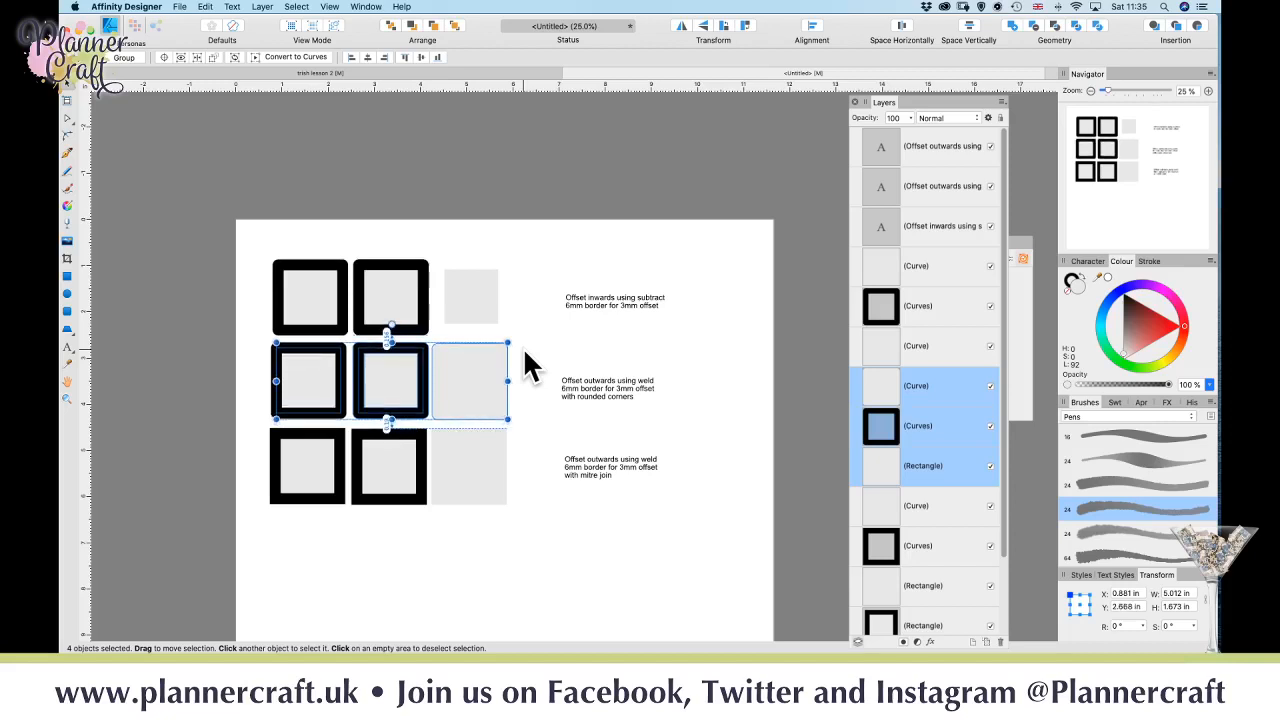
click(238, 315)
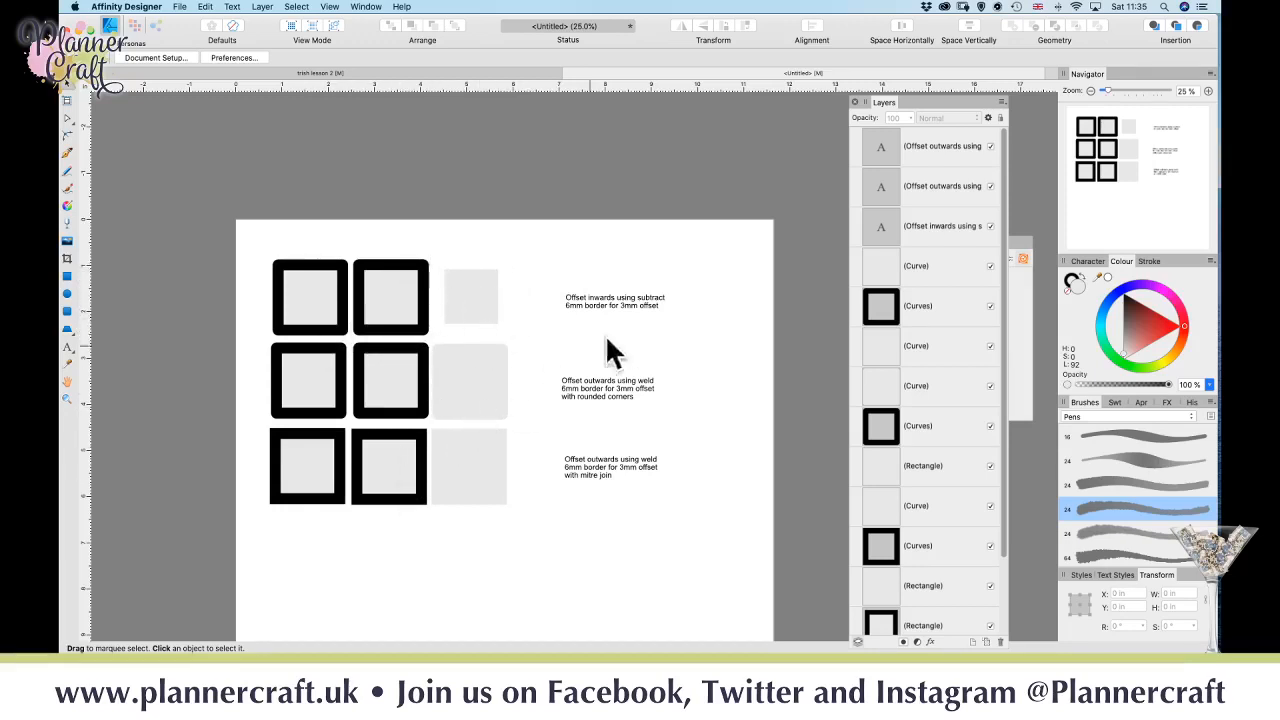
- Duplicate the third row's outlined rectangle below it to start a fourth row and set the duplicate's stroke join to bevel
drag(386, 546, 412, 423)
drag(263, 432, 454, 298)
click(266, 414)
drag(267, 396, 324, 416)
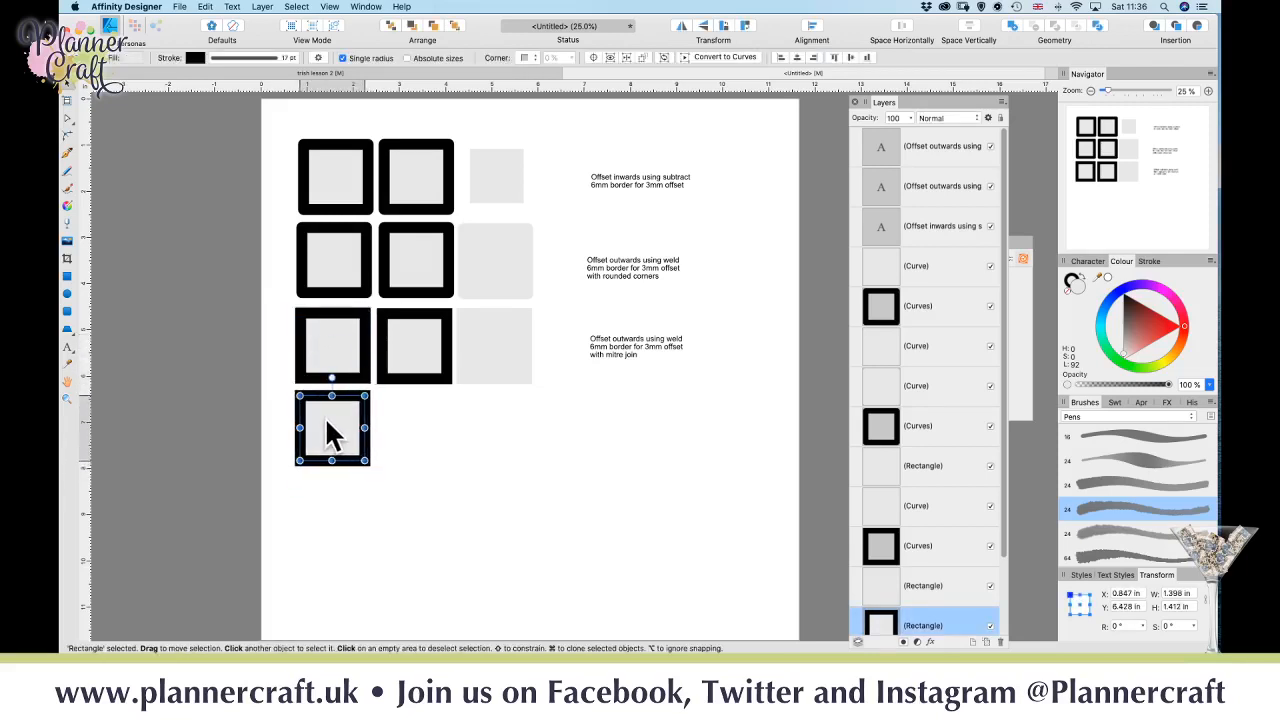
click(236, 58)
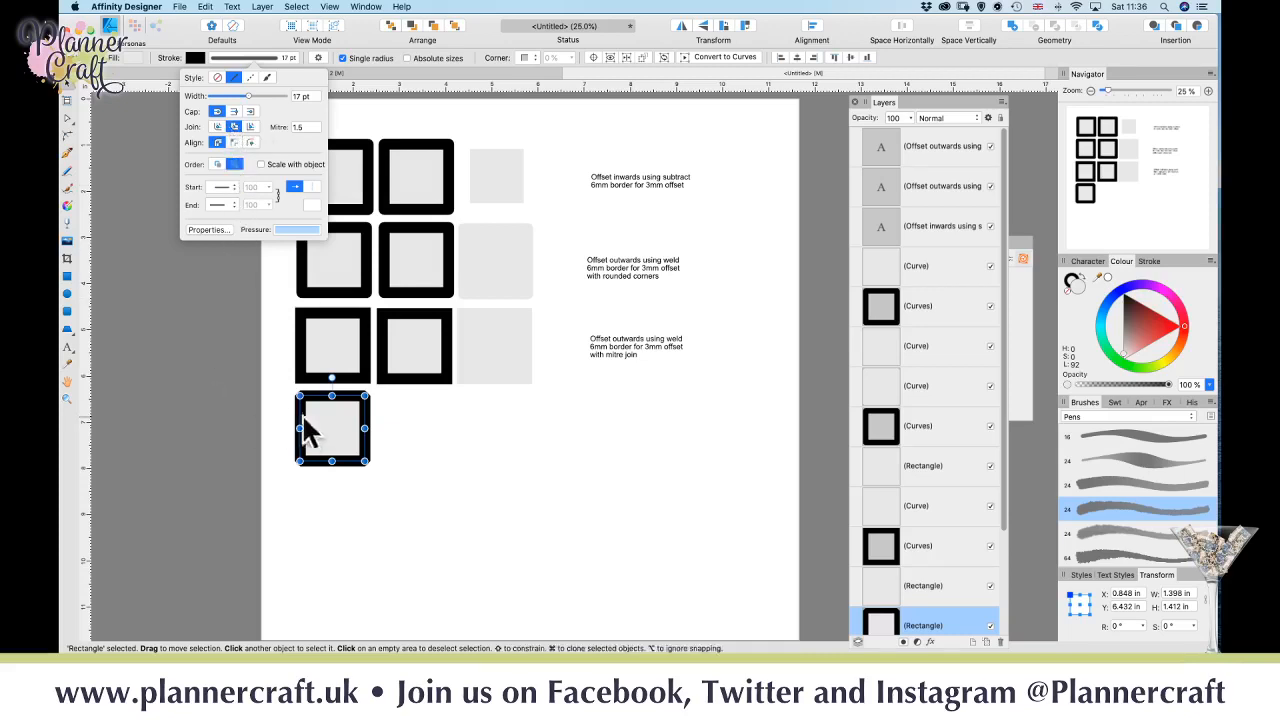
click(406, 405)
- Duplicate the bevel-cornered rectangle to its right and expand the duplicate's stroke into a separate shape
click(340, 442)
mouse_move(322, 428)
mouse_down()
mouse_move(424, 425)
mouse_move(403, 425)
mouse_up()
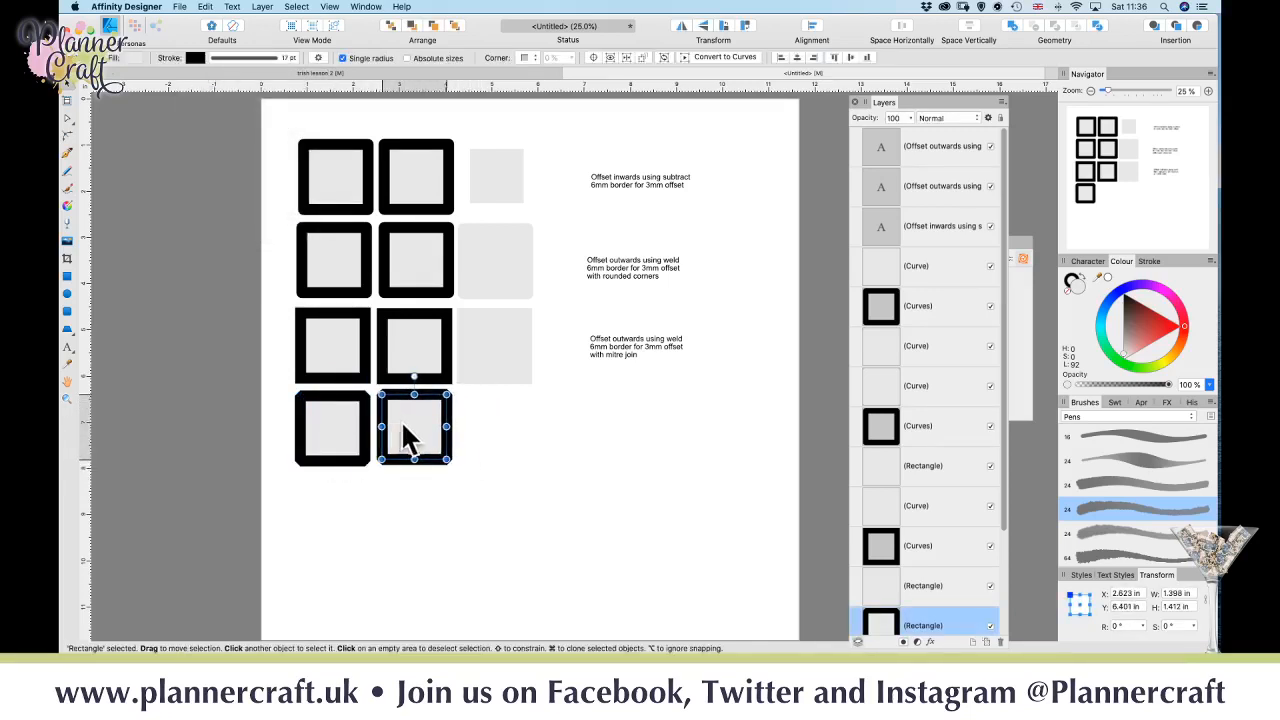
click(263, 7)
click(319, 338)
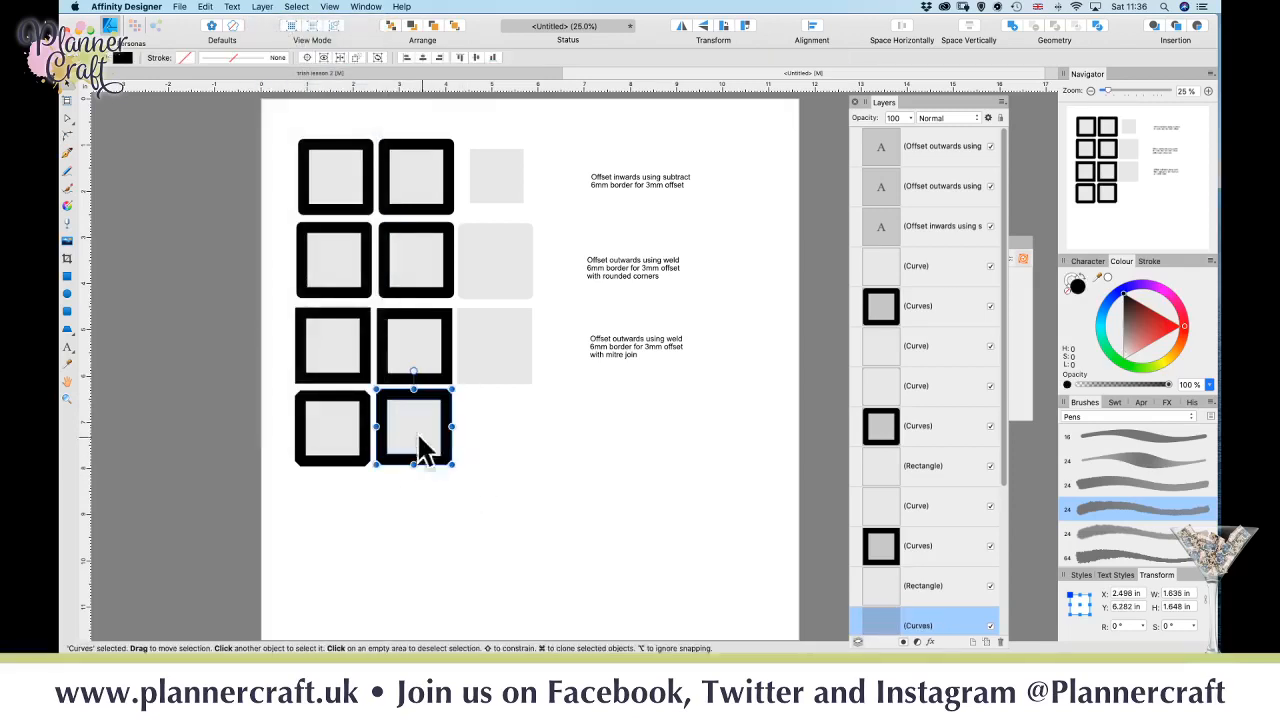
- Duplicate the fourth row's plain rectangle and expanded stroke to their right and weld the duplicates into one bevel-cornered shape with Add
drag(501, 505, 374, 358)
drag(406, 447, 491, 448)
click(1014, 26)
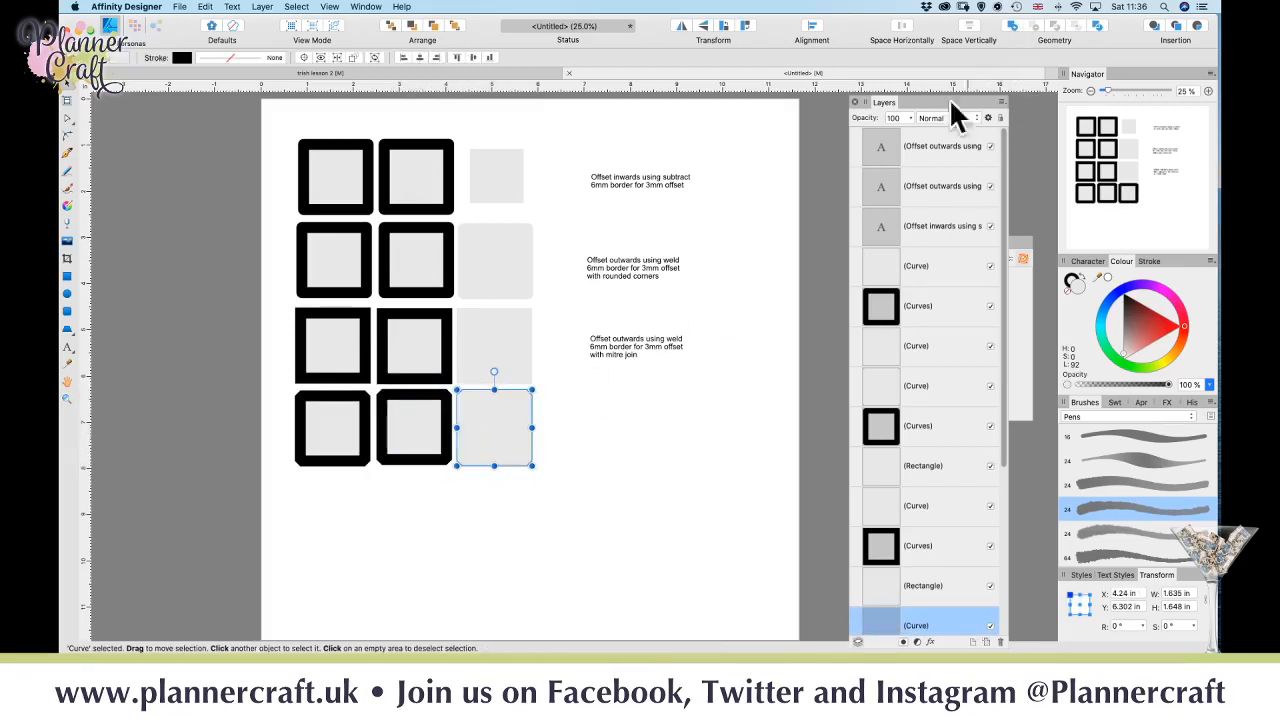
click(542, 424)
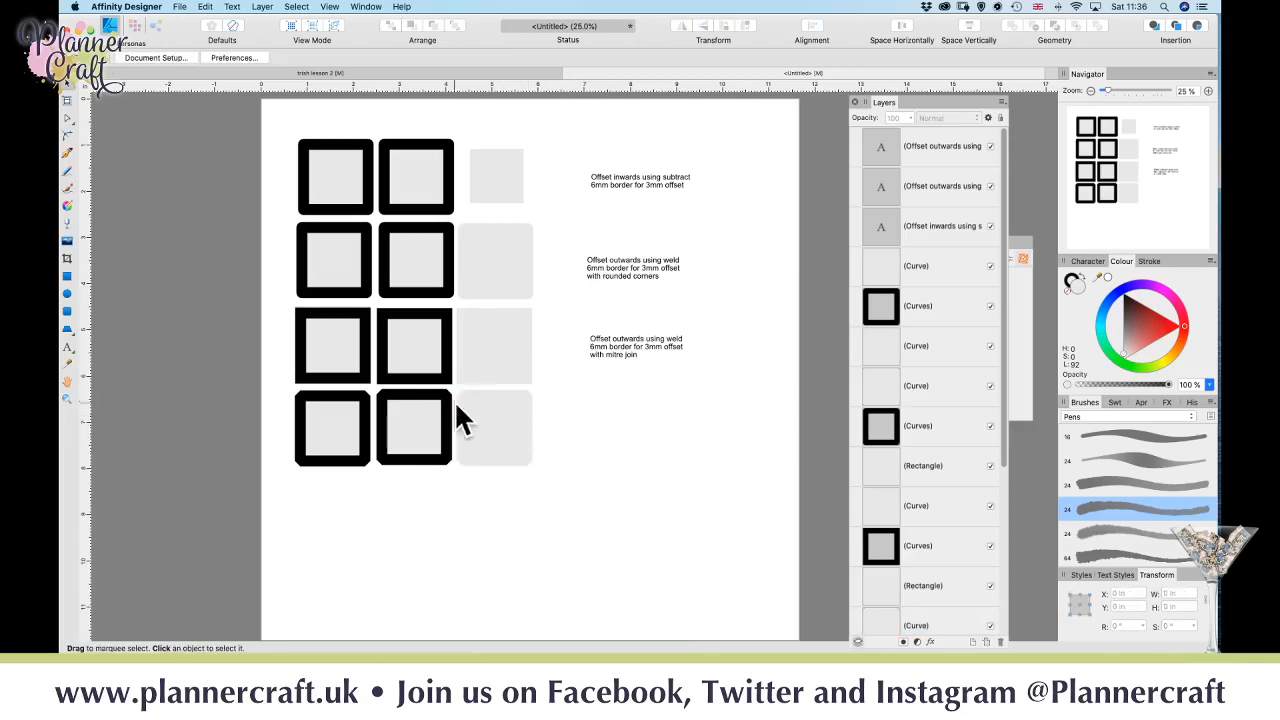
- Duplicate the third row's label beside the fourth row and change its last line to "with bevel corners"
click(633, 348)
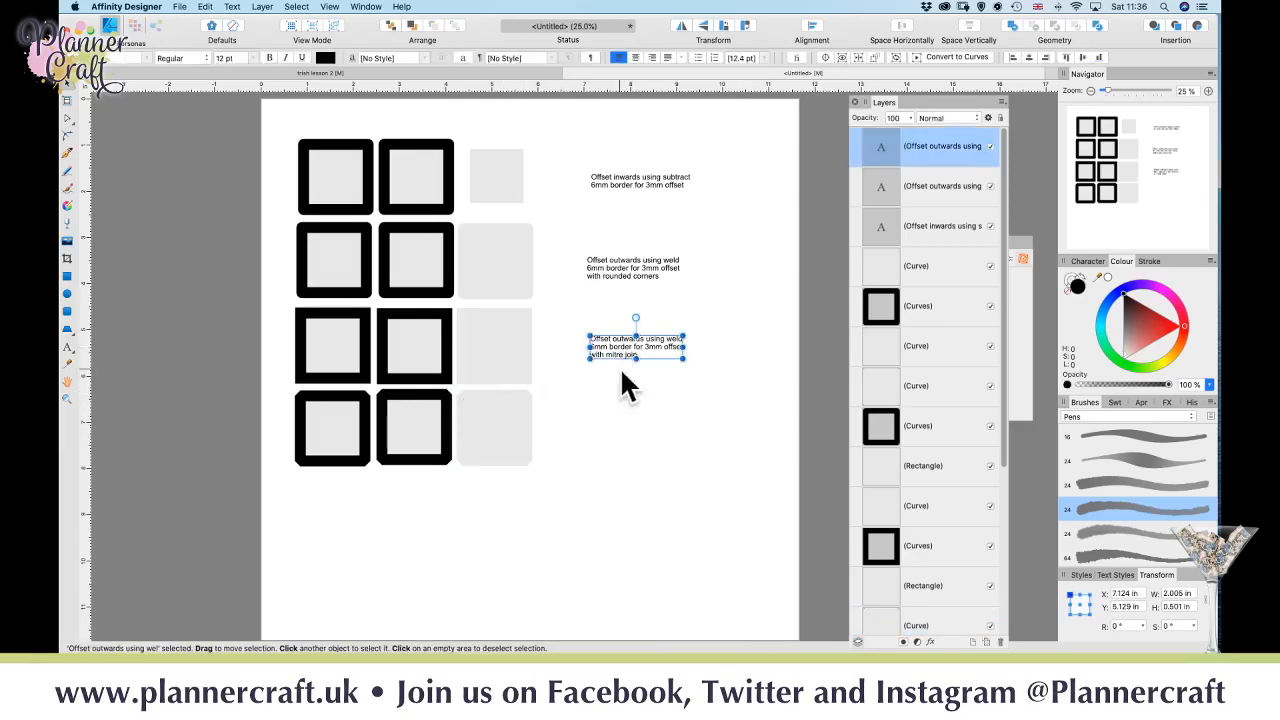
mouse_move(618, 350)
mouse_down()
mouse_move(617, 429)
mouse_move(606, 430)
mouse_up()
double_click(618, 424)
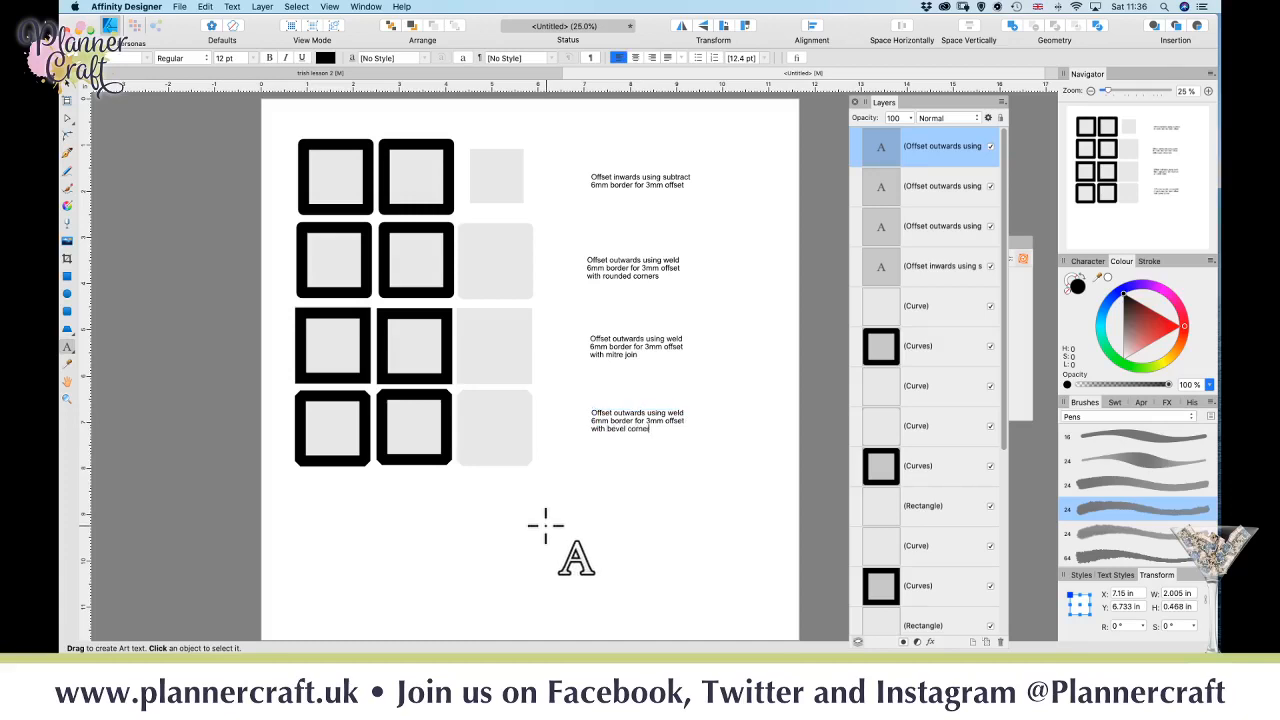
text(bevel corners)
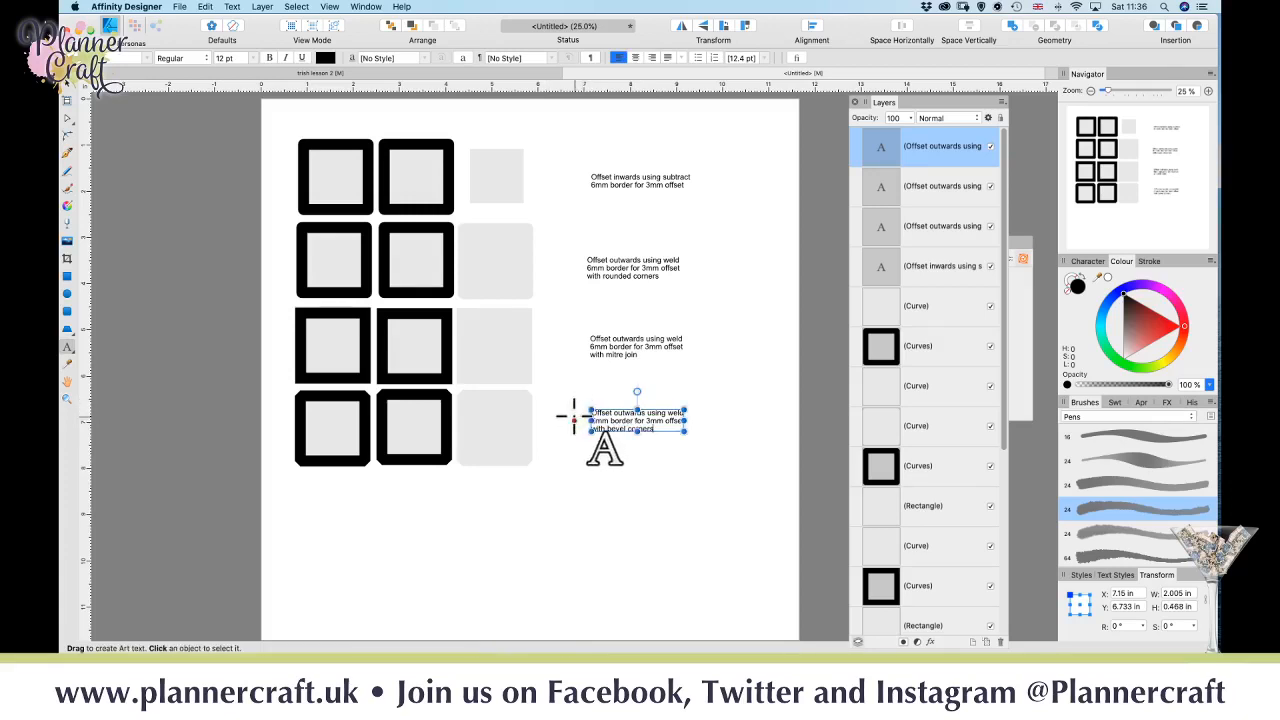
click(67, 85)
click(206, 471)
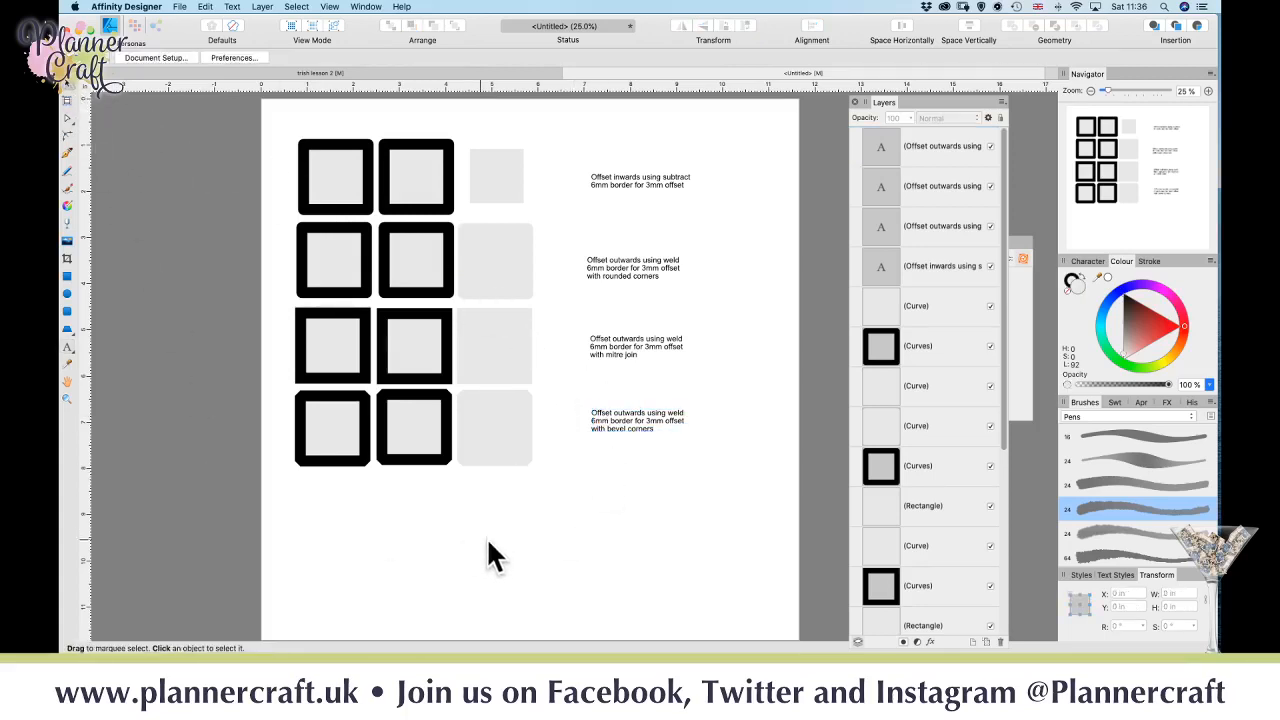
- Nudge all the third row's shapes up to Y 4.49 in to even out the row spacing
key(space)
drag(529, 549, 486, 556)
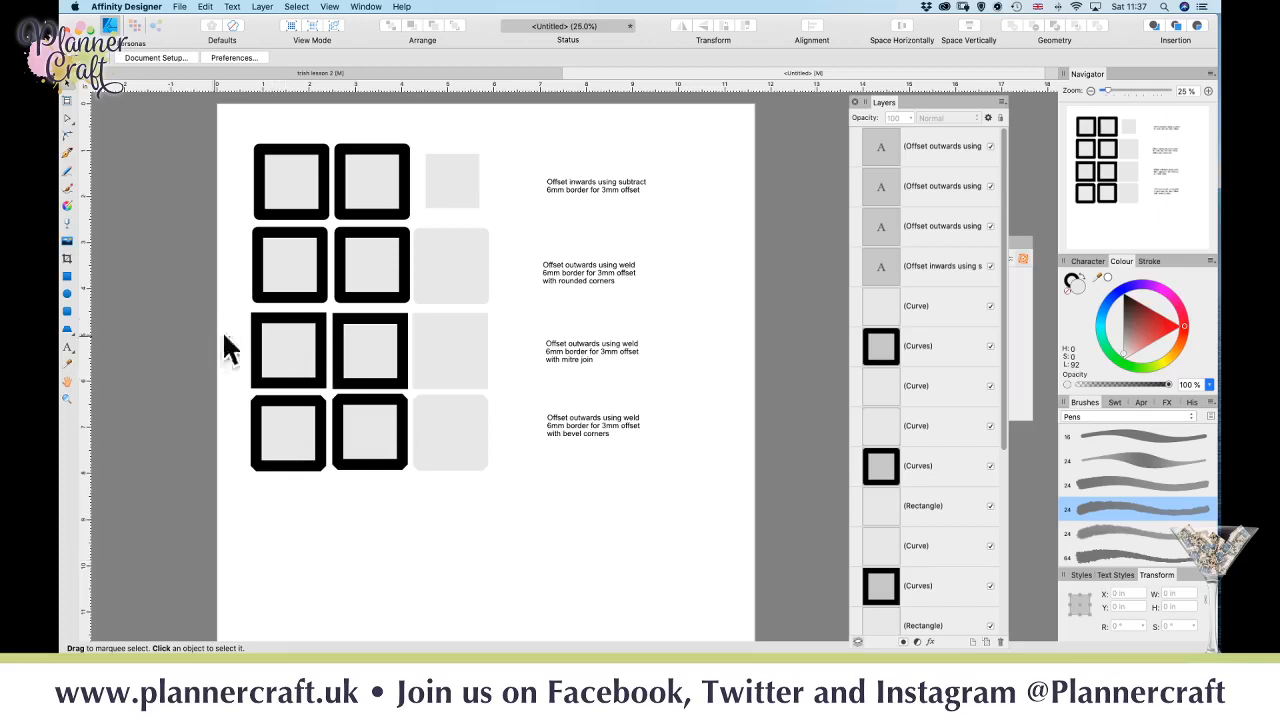
drag(226, 304, 500, 414)
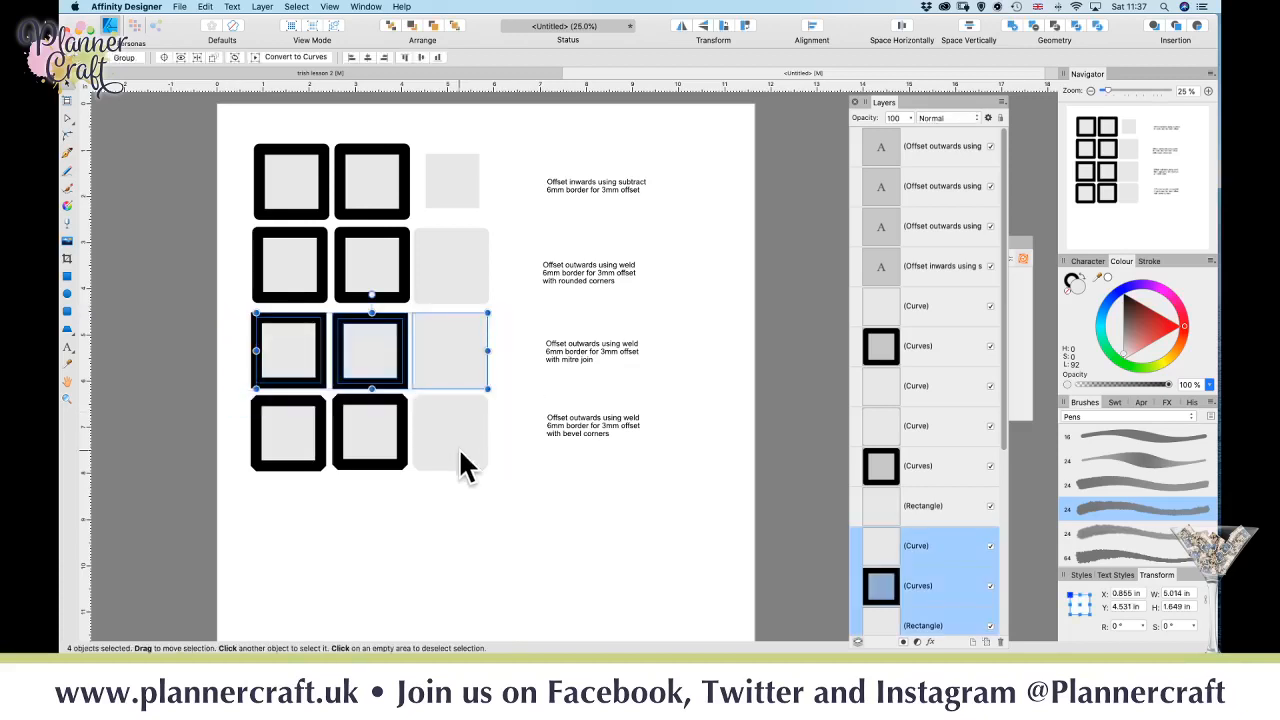
key(Up)
key(Up)
key(Up)
key(Up)
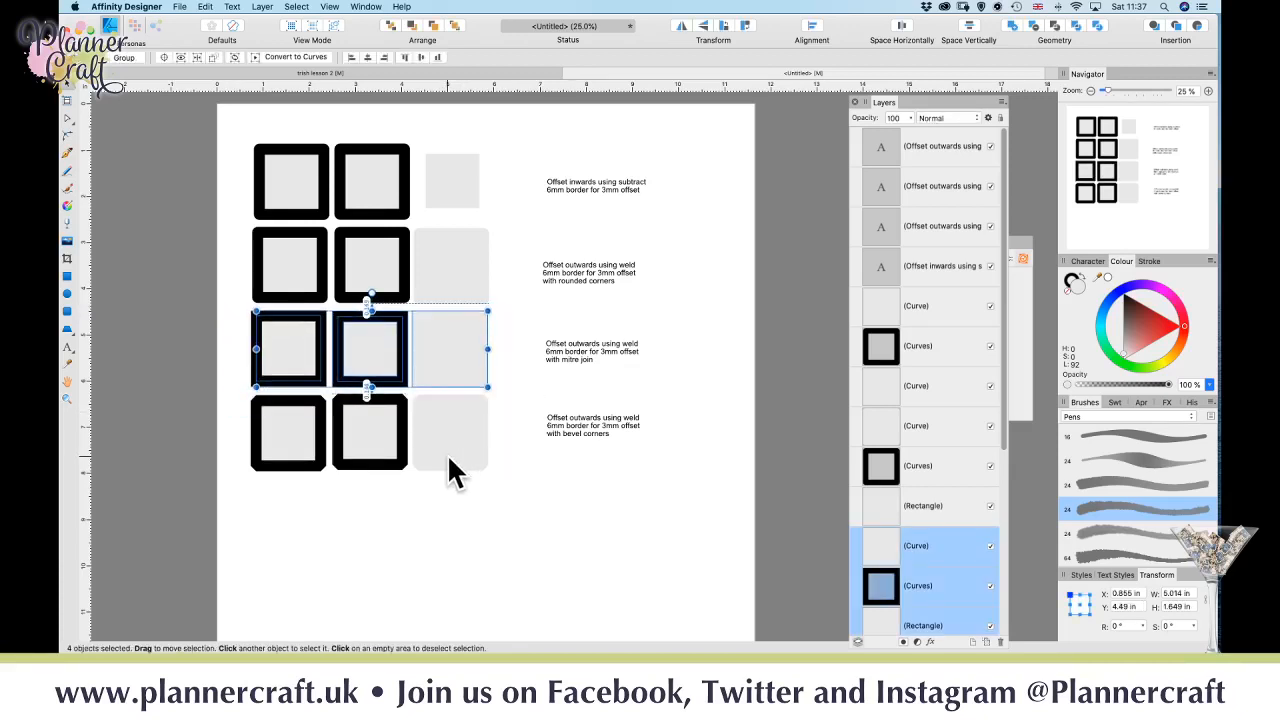
click(290, 550)
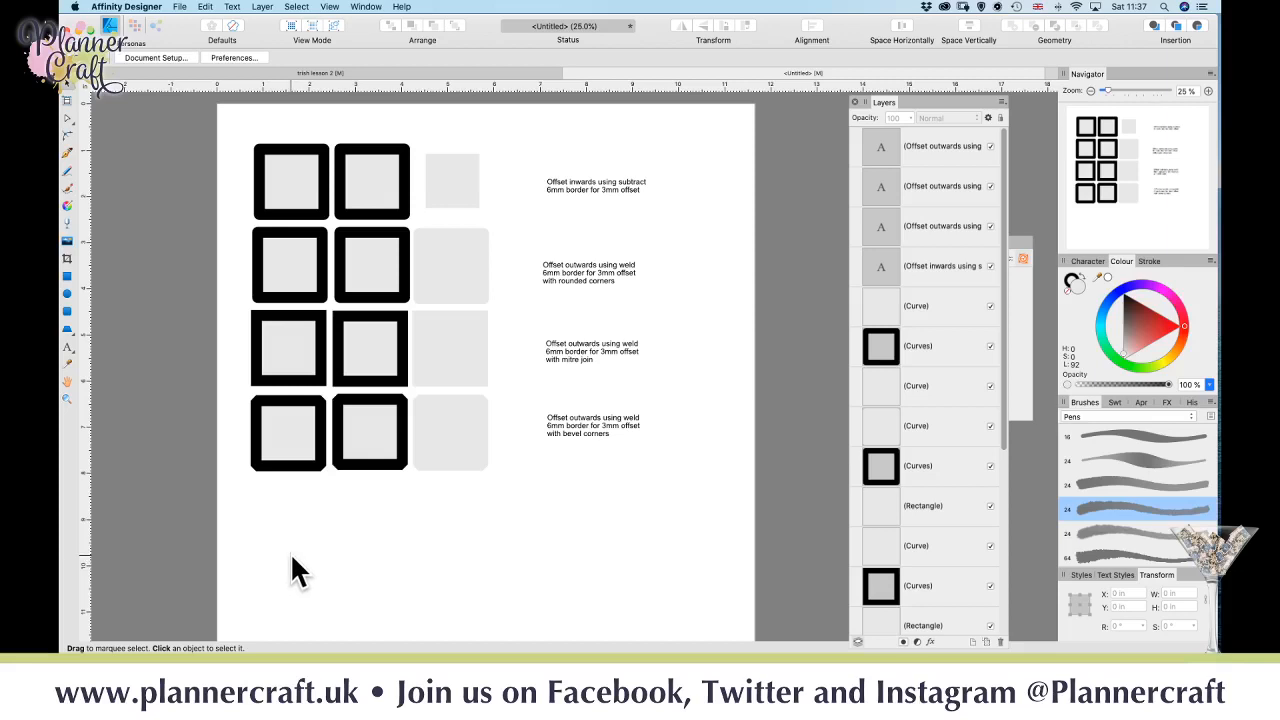
- Shift the three welded shapes in rows two to four right to about X 4.44 in, away from the outlined shapes
key(super+minus)
drag(580, 480, 379, 284)
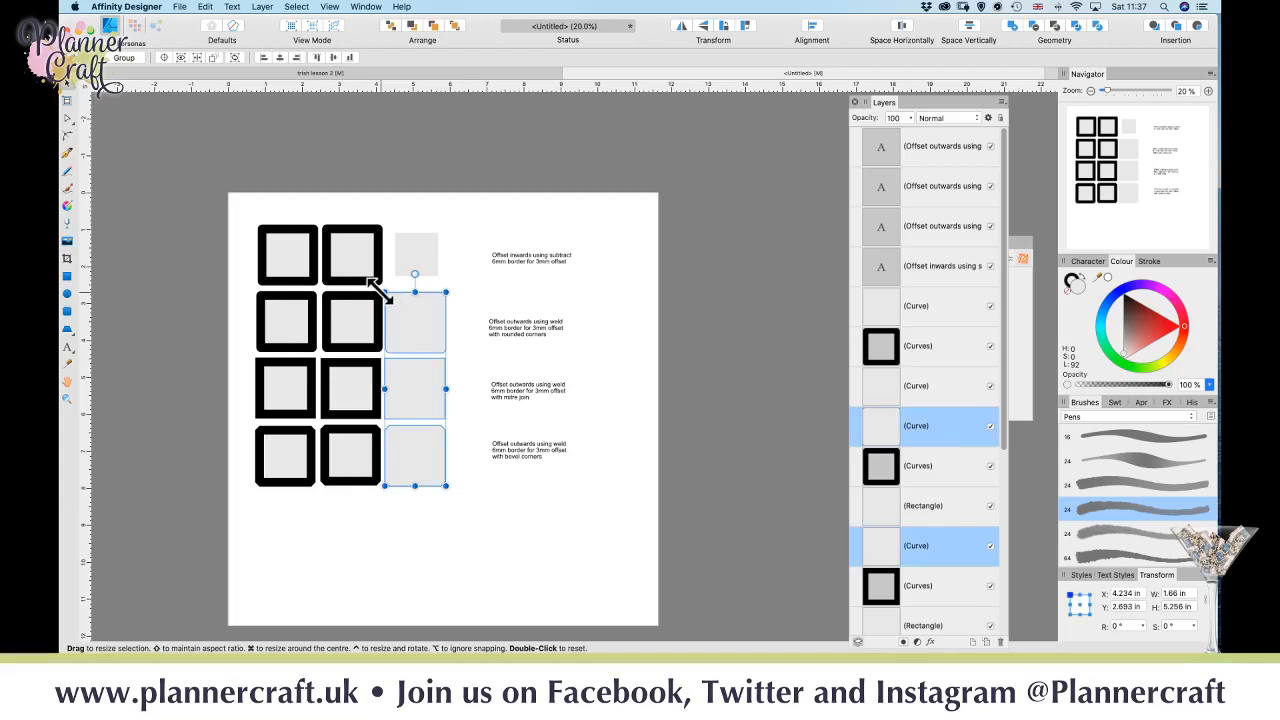
key(shift+Right)
key(shift+Right)
key(shift+Right)
key(shift+Right)
key(shift+Right)
key(shift+Right)
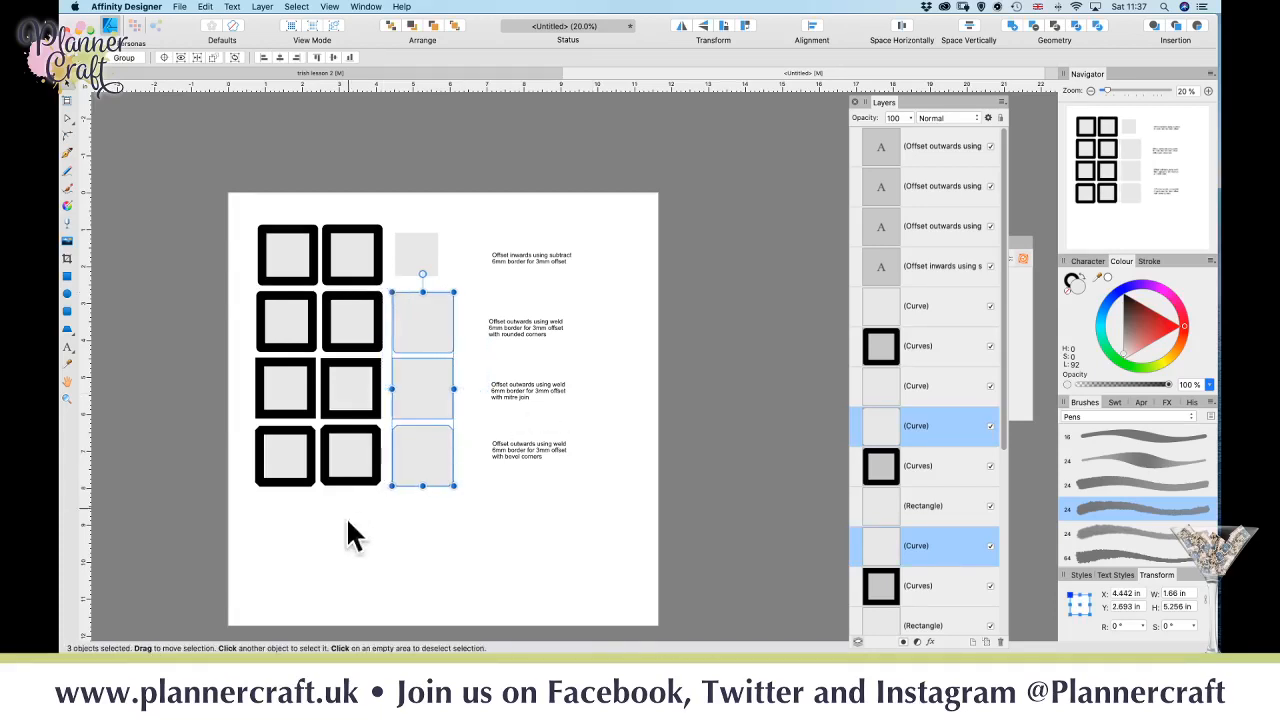
click(371, 556)
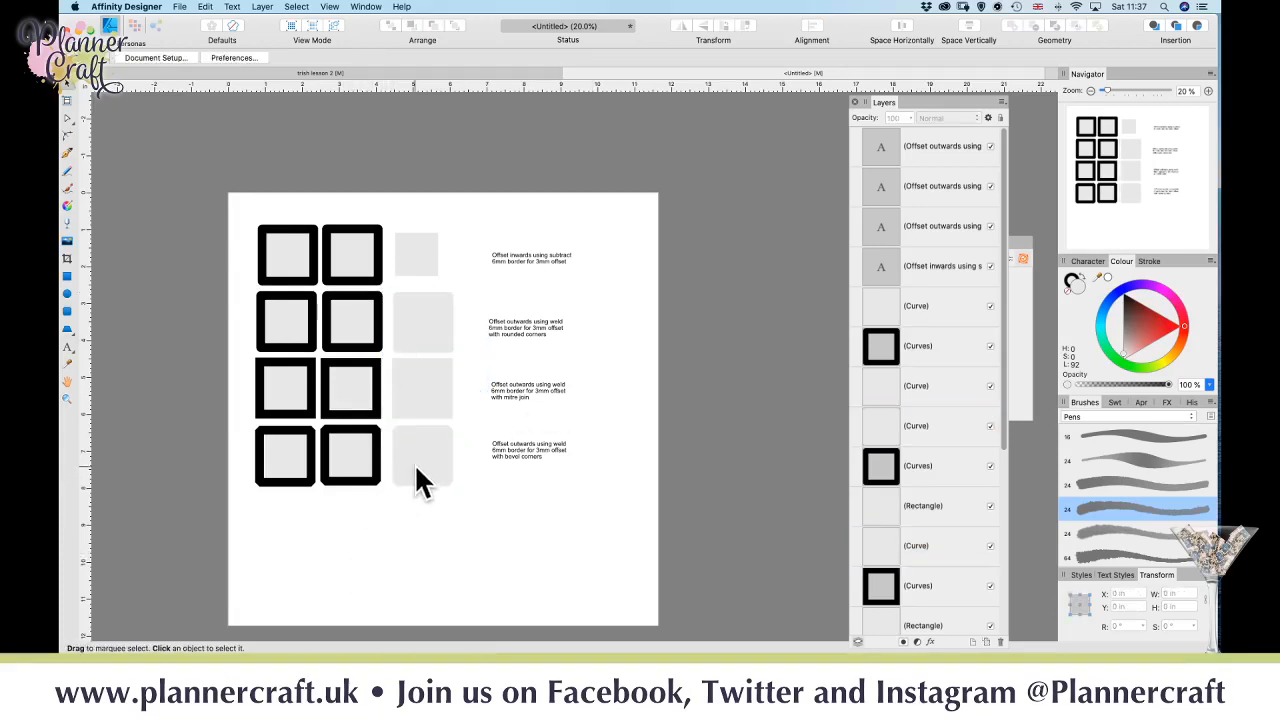
- Fill the four finished offset shapes in the third column with red (H 0, S 75, L 60)
drag(462, 506, 384, 203)
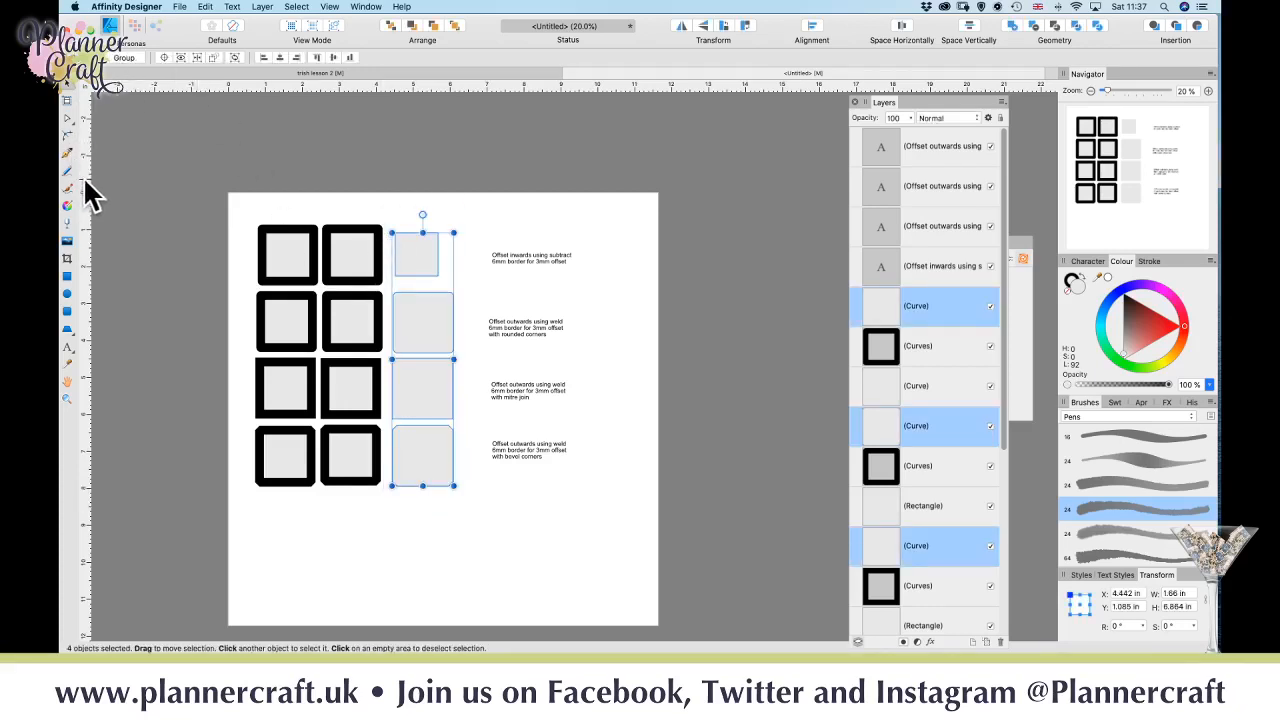
drag(1126, 337, 1158, 332)
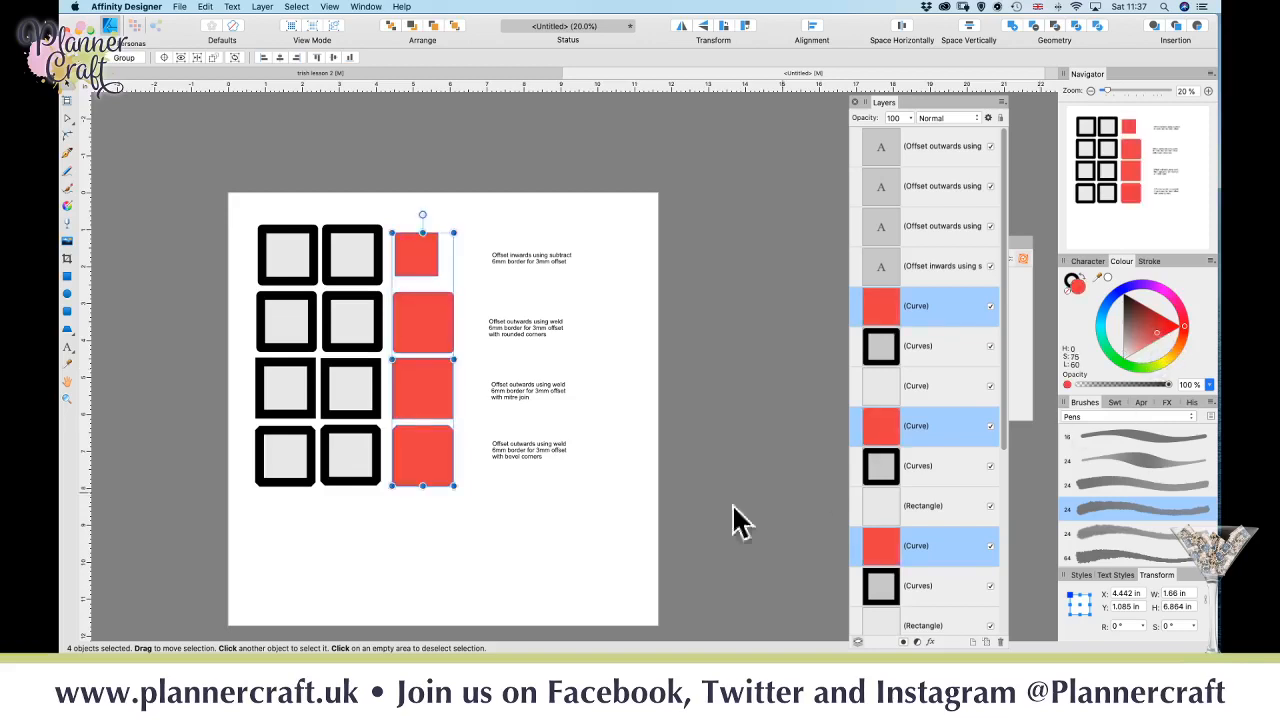
click(457, 543)
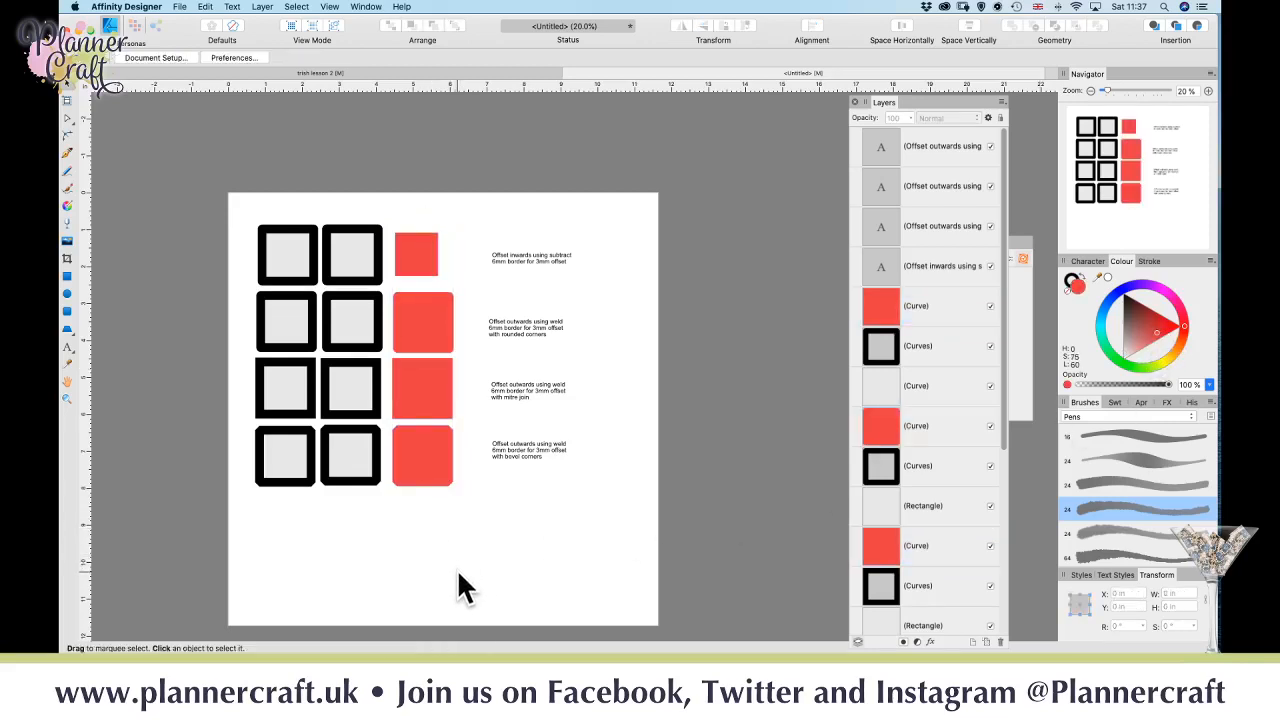
- Convert the page with the offset examples into an artboard and insert a second blank artboard beside it
key(space)
drag(486, 531, 373, 472)
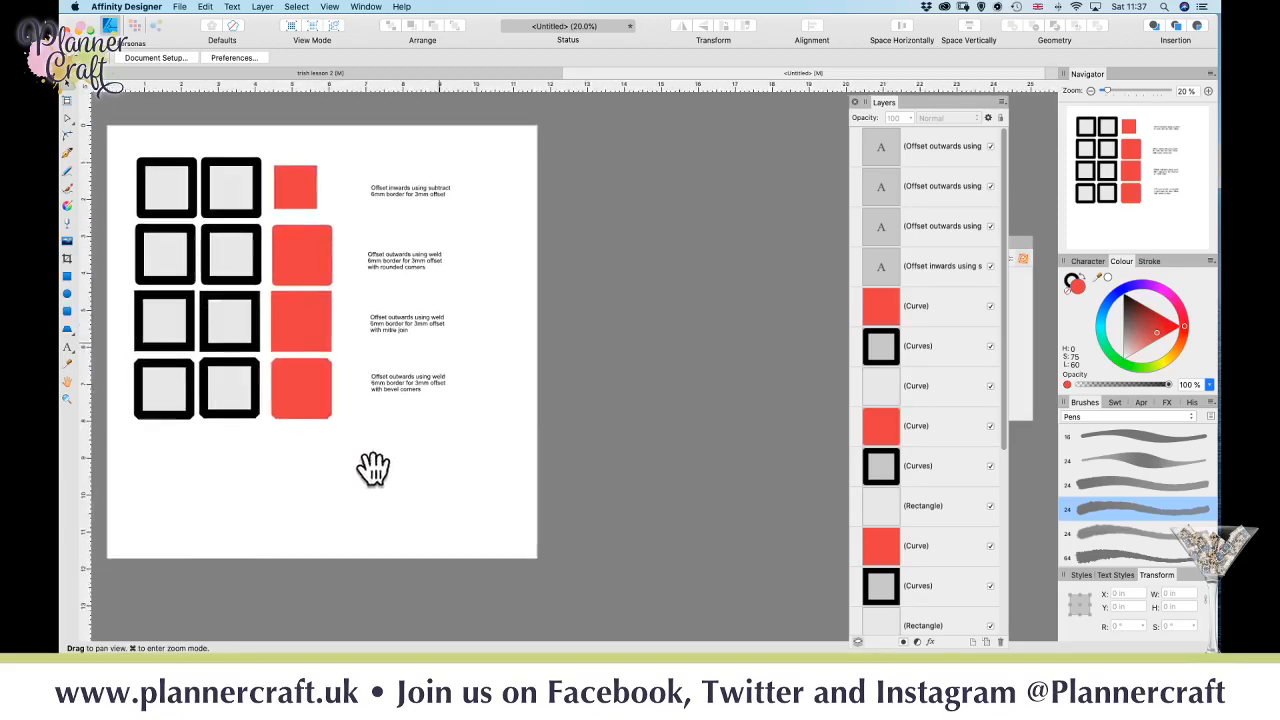
click(69, 104)
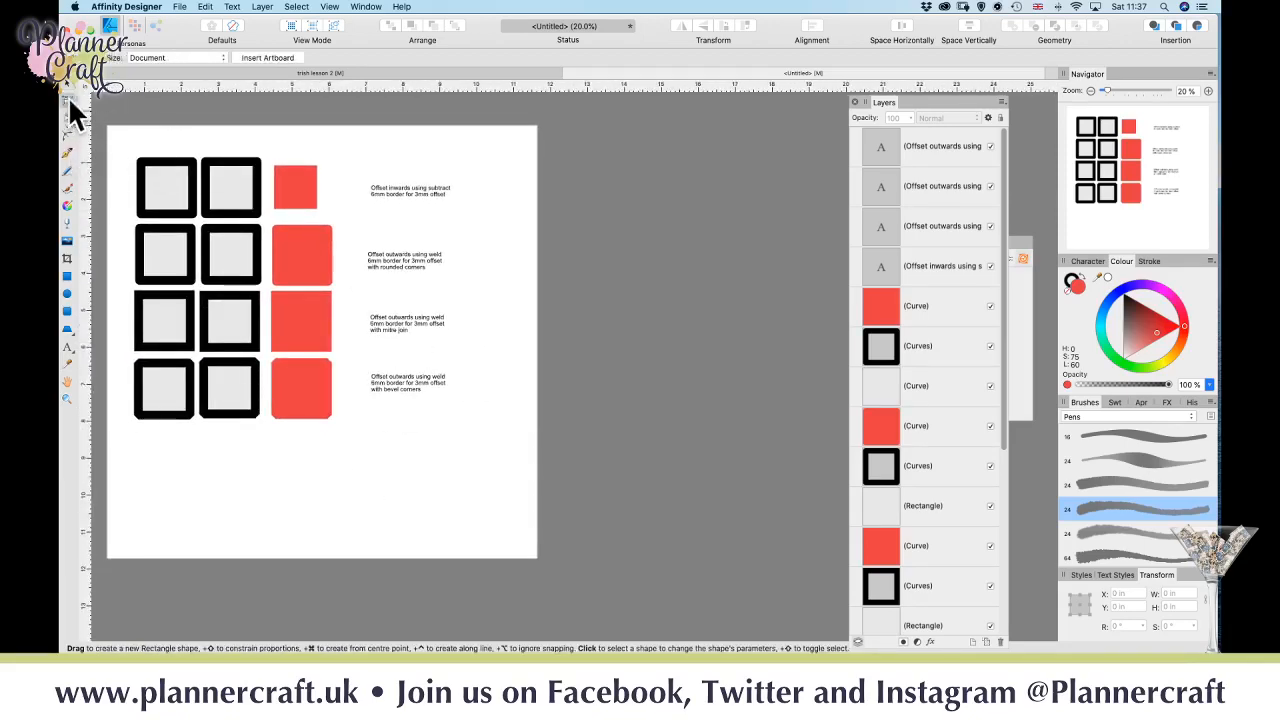
click(260, 58)
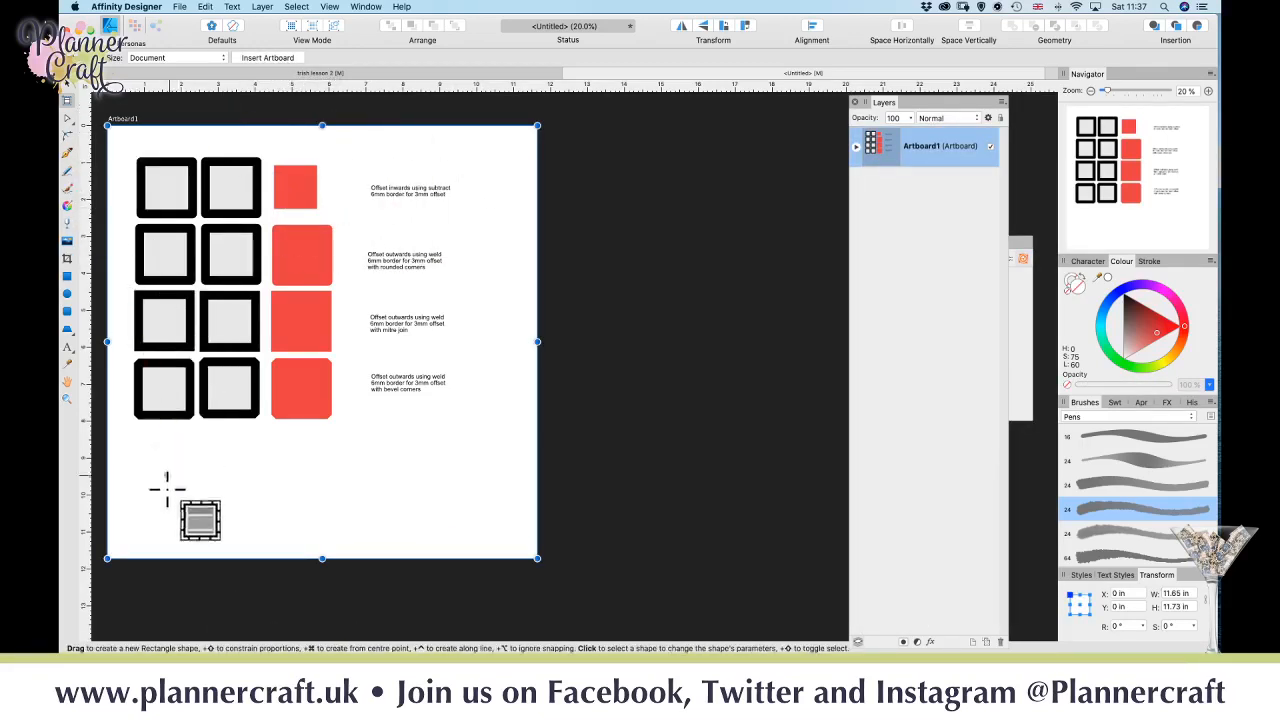
click(267, 58)
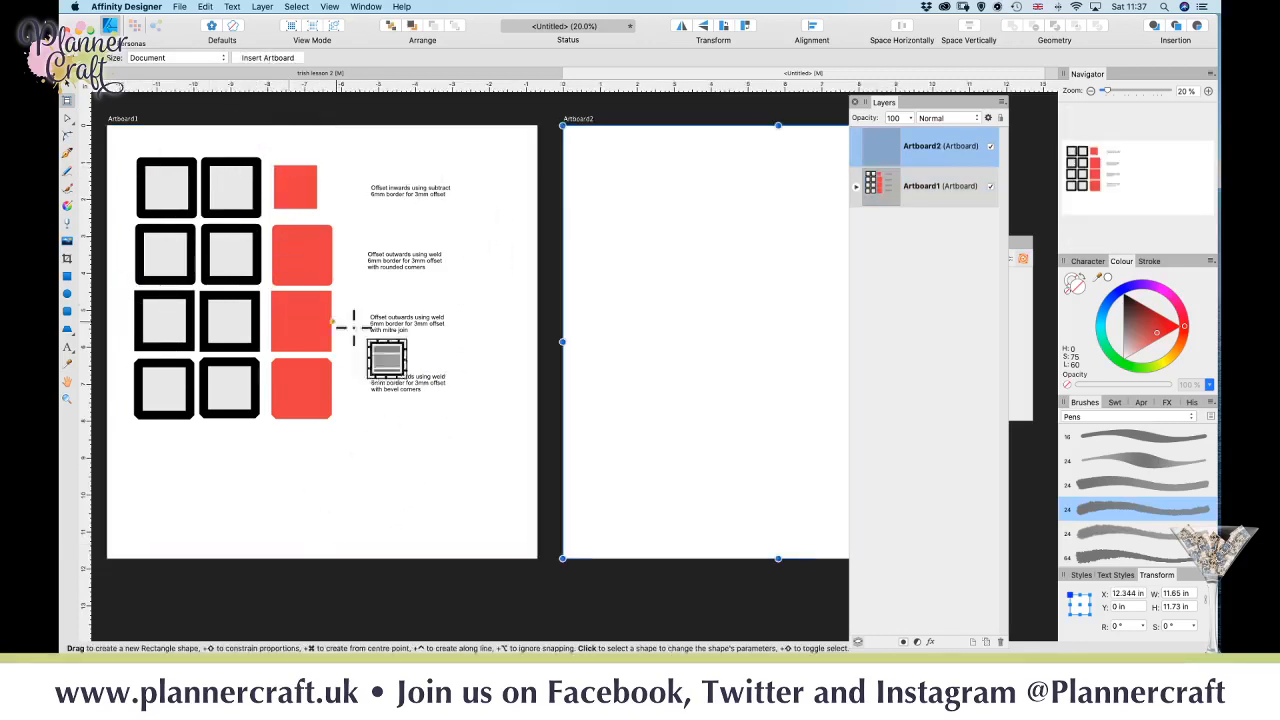
- Draw a circle about 1.9 in across near the upper-left corner of the new artboard
click(68, 84)
key(space)
drag(663, 230, 366, 257)
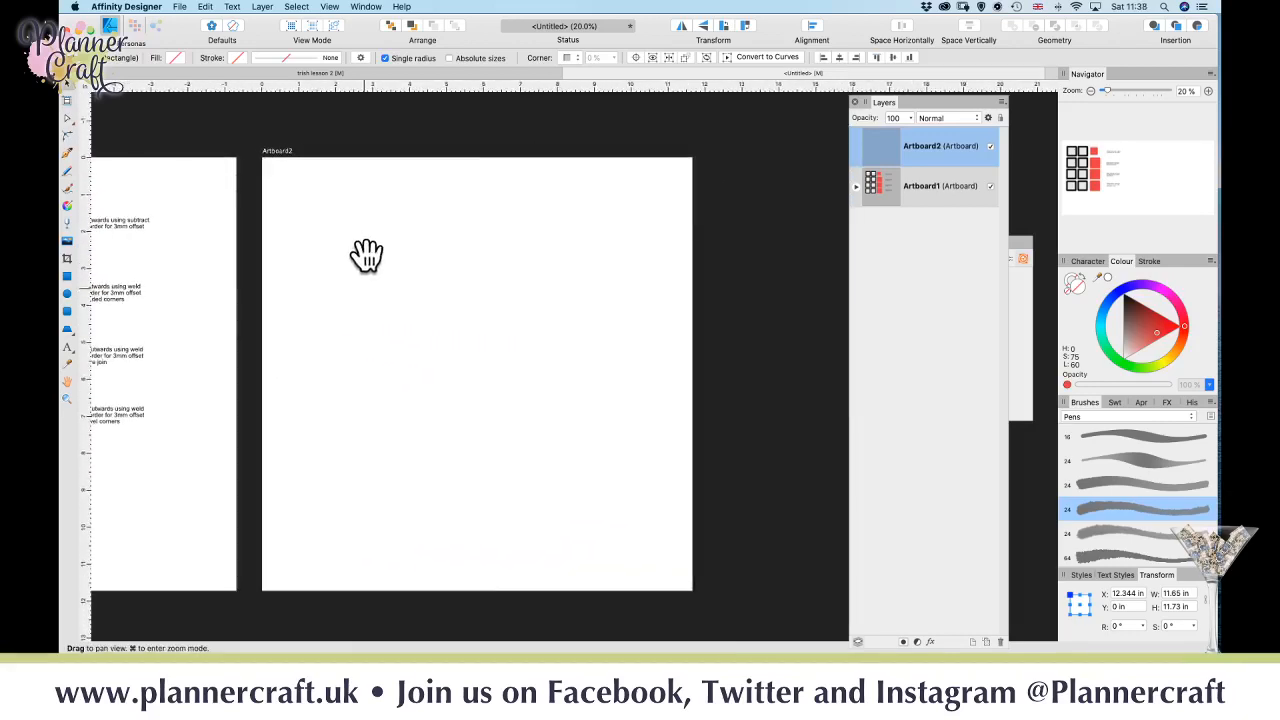
click(67, 293)
drag(307, 186, 384, 260)
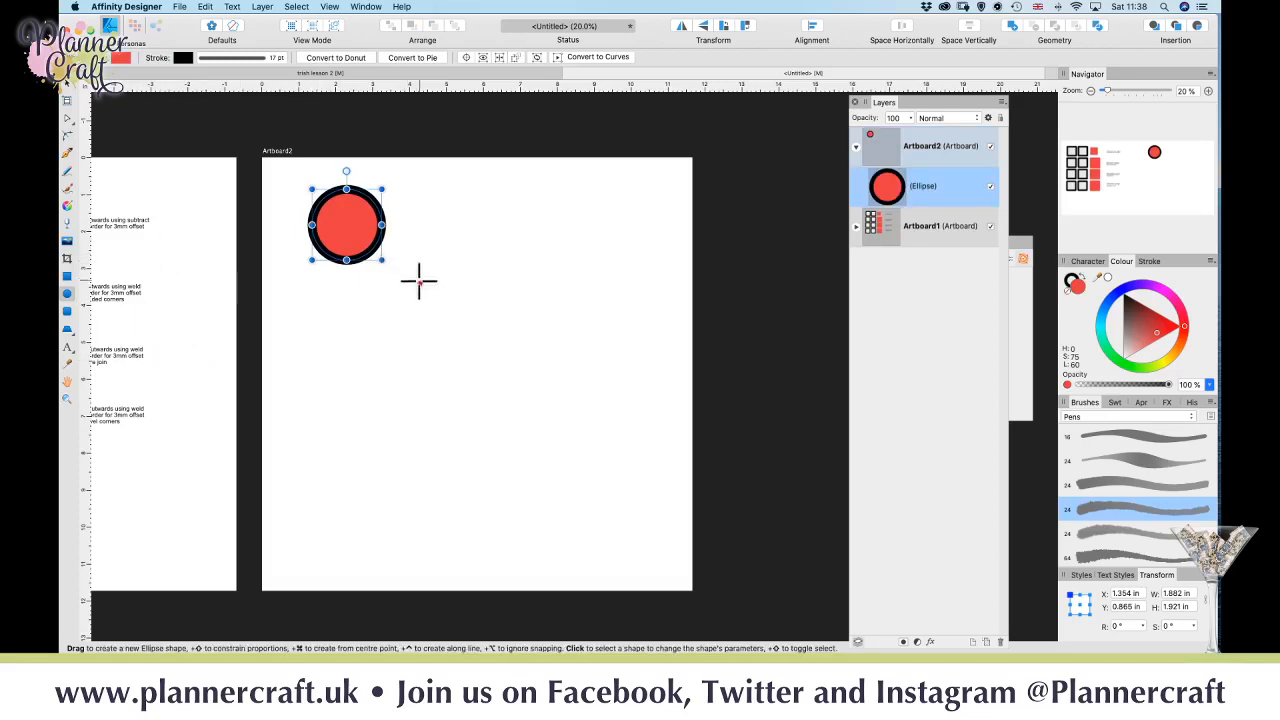
- Draw a square about 1.5 in wide and a triangle about 1.66 by 1.47 in, both overlapping the circle's lower part
click(68, 275)
drag(399, 284, 345, 228)
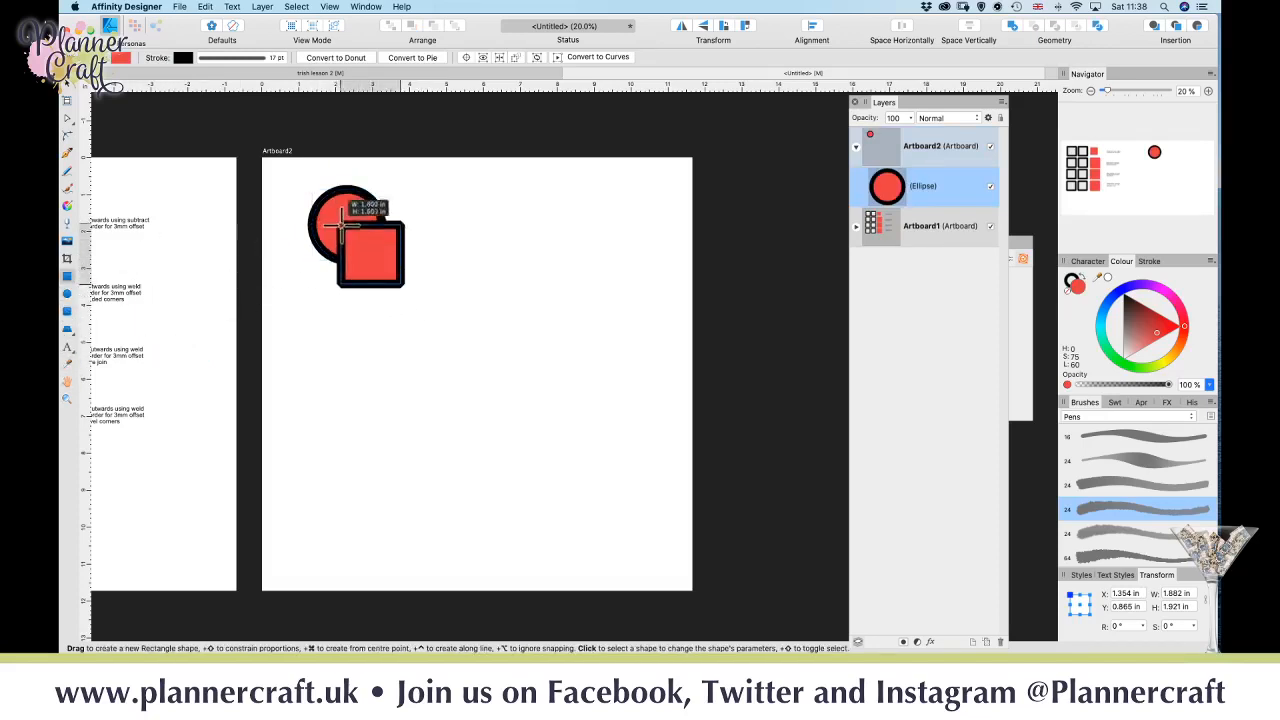
click(68, 330)
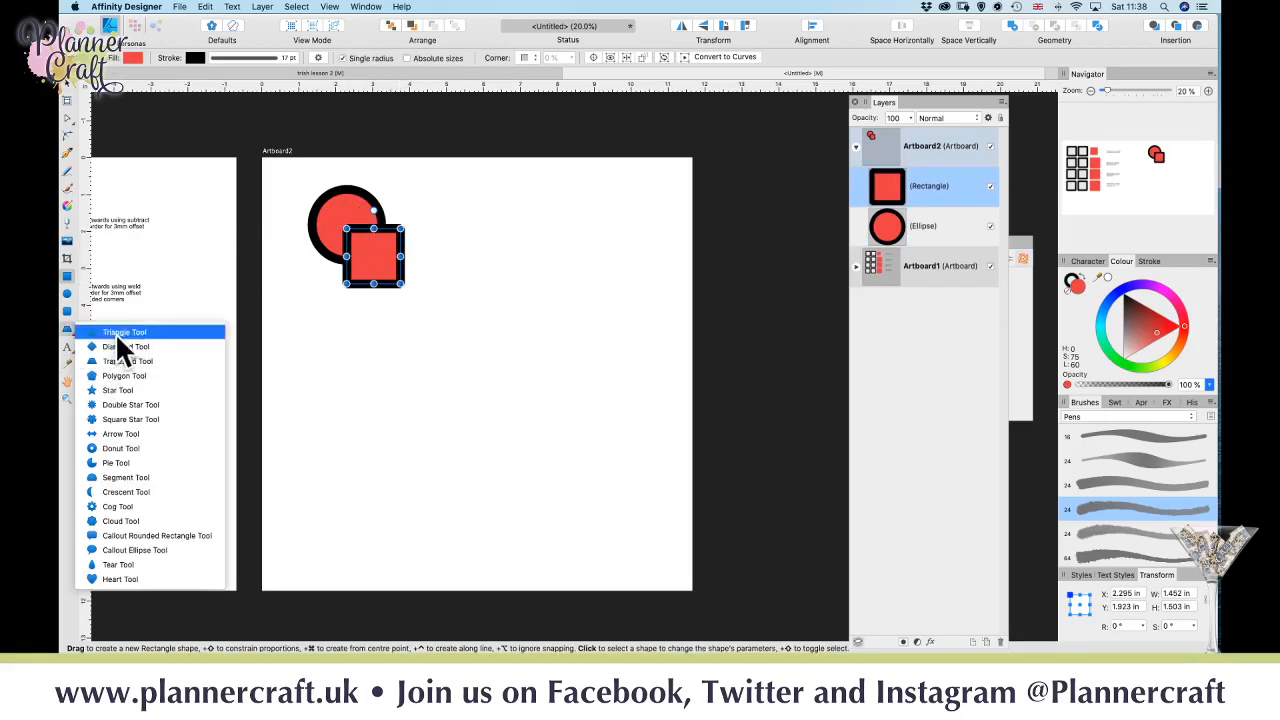
click(115, 332)
drag(302, 270, 362, 217)
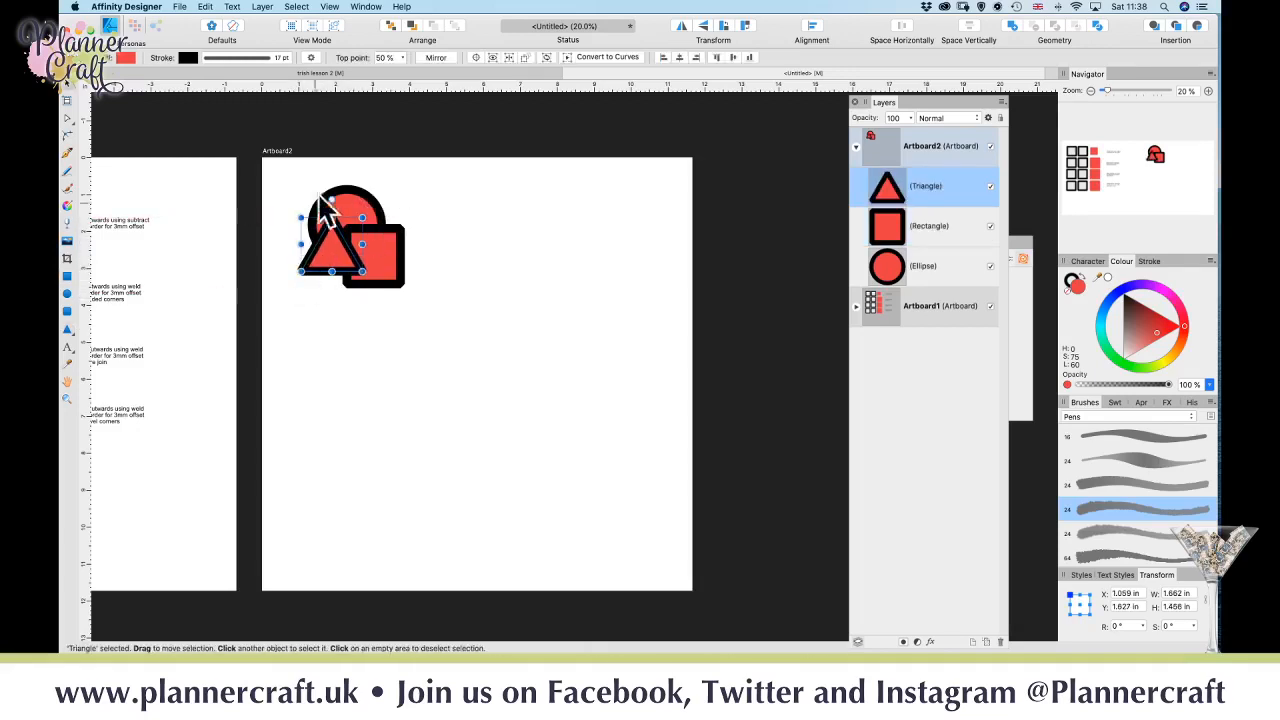
- Fill the triangle with orange (H 31, S 94, L 51) and the square with yellow (H 46, S 100, L 50)
click(125, 58)
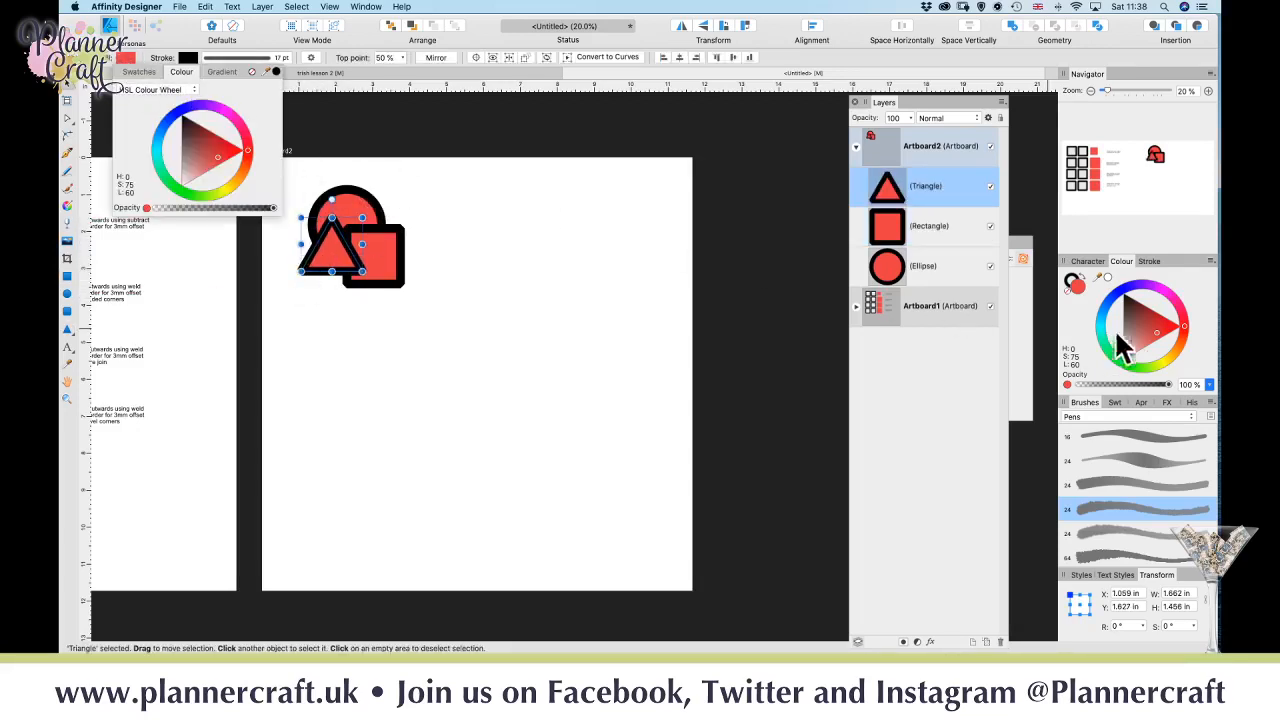
click(1174, 349)
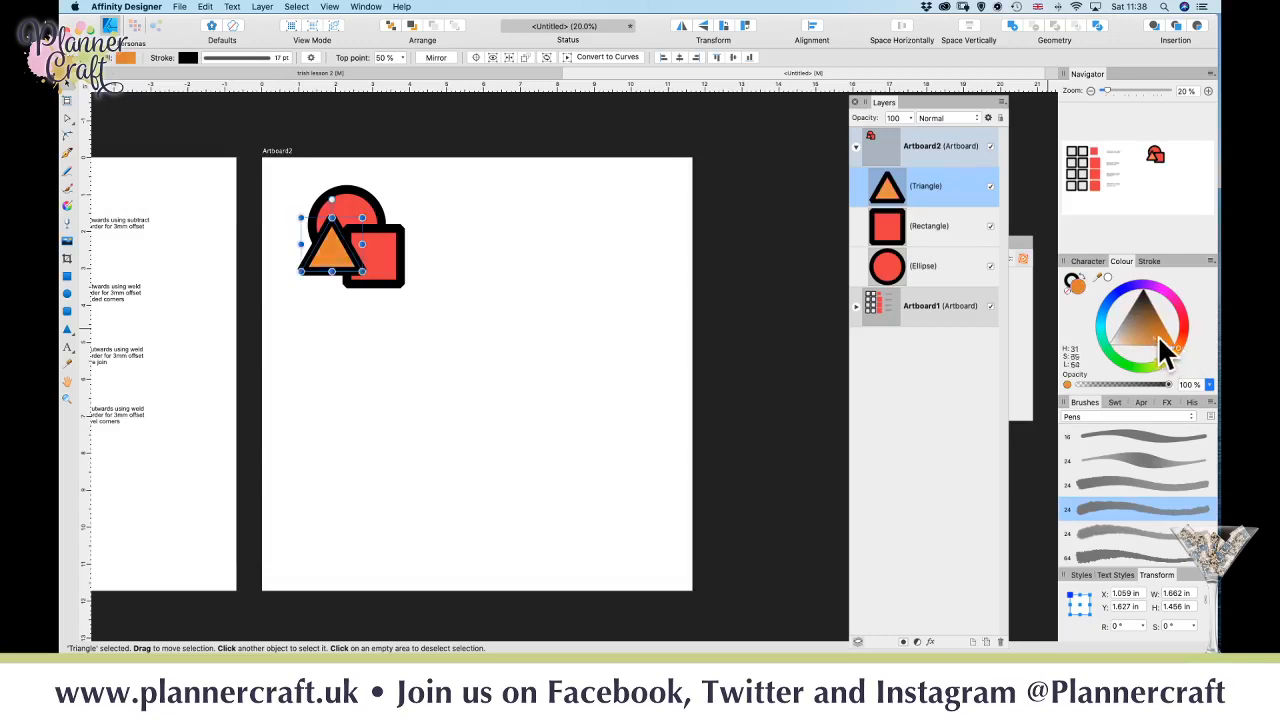
click(386, 268)
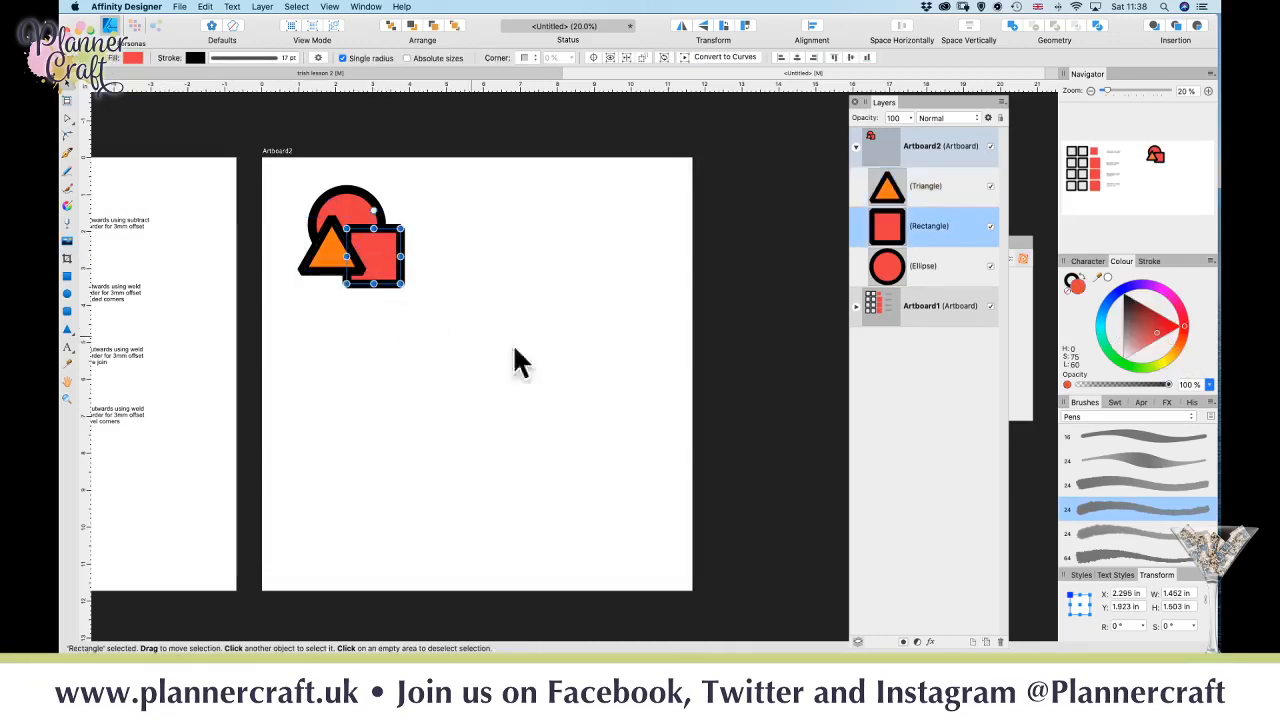
click(1170, 356)
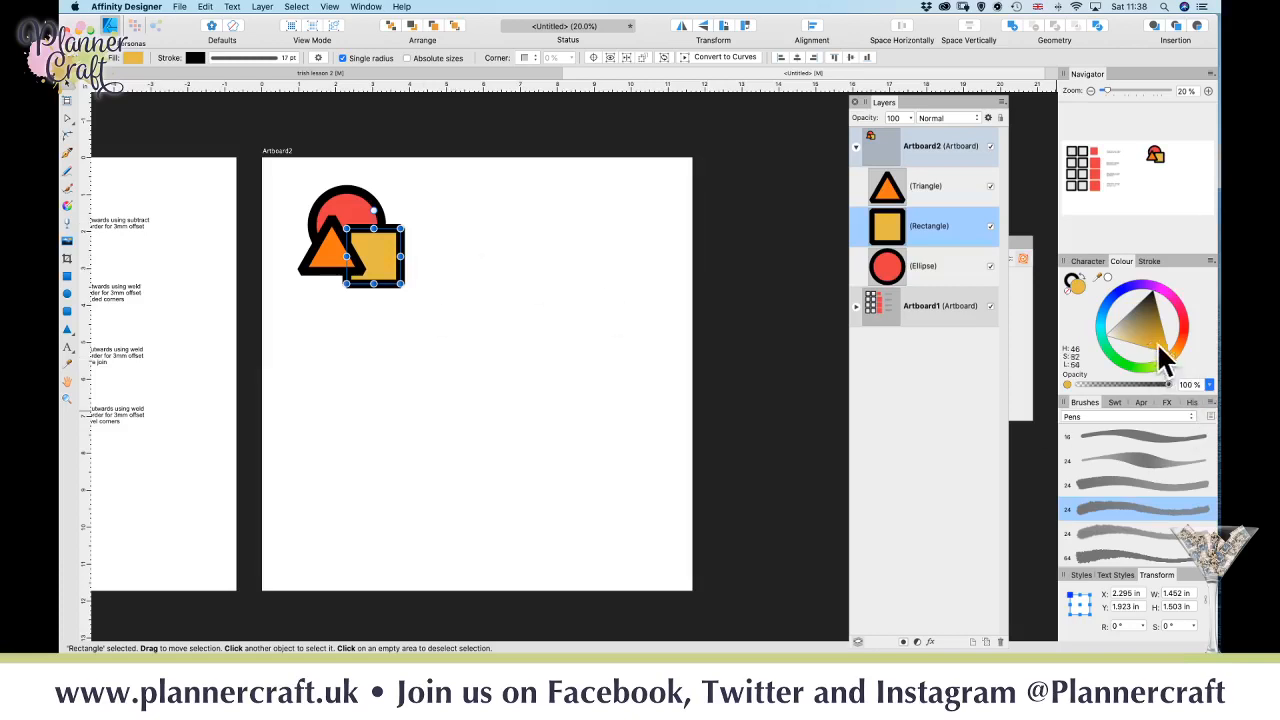
click(426, 264)
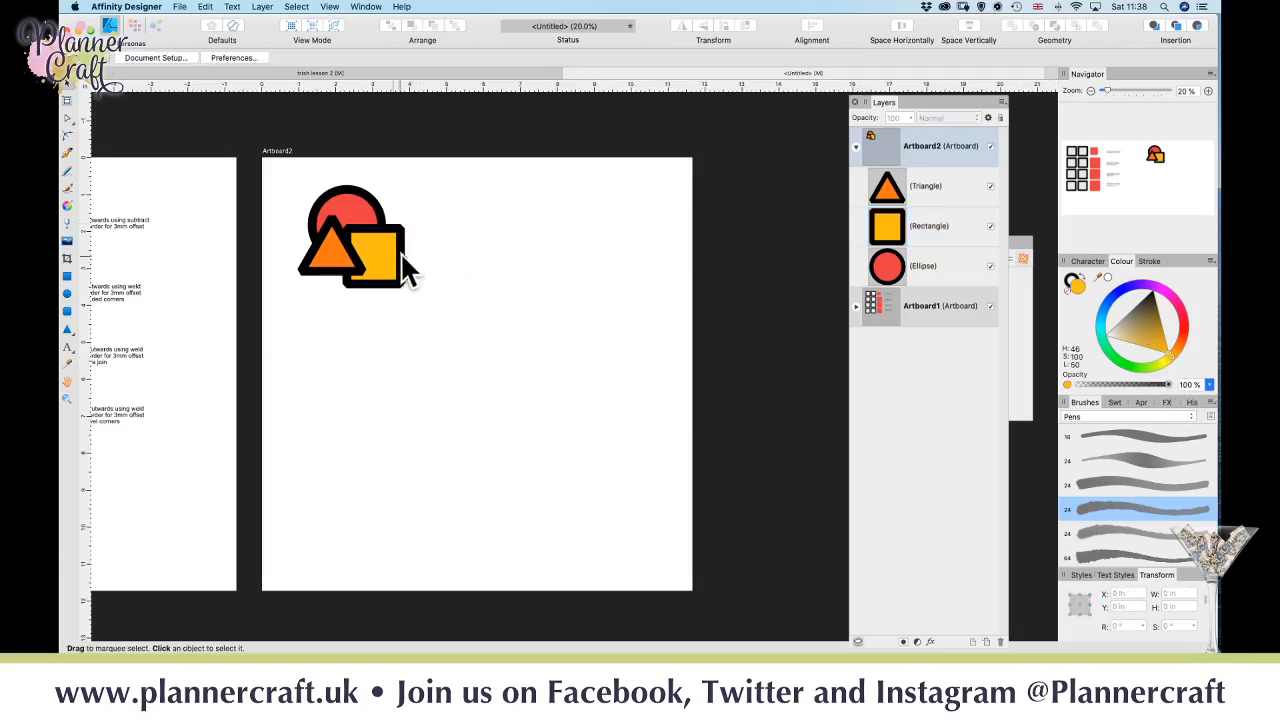
- Nudge the square and triangle slightly outwards and duplicate the three-shape cluster into two columns of three on the artboard
drag(393, 280, 400, 287)
drag(326, 256, 324, 266)
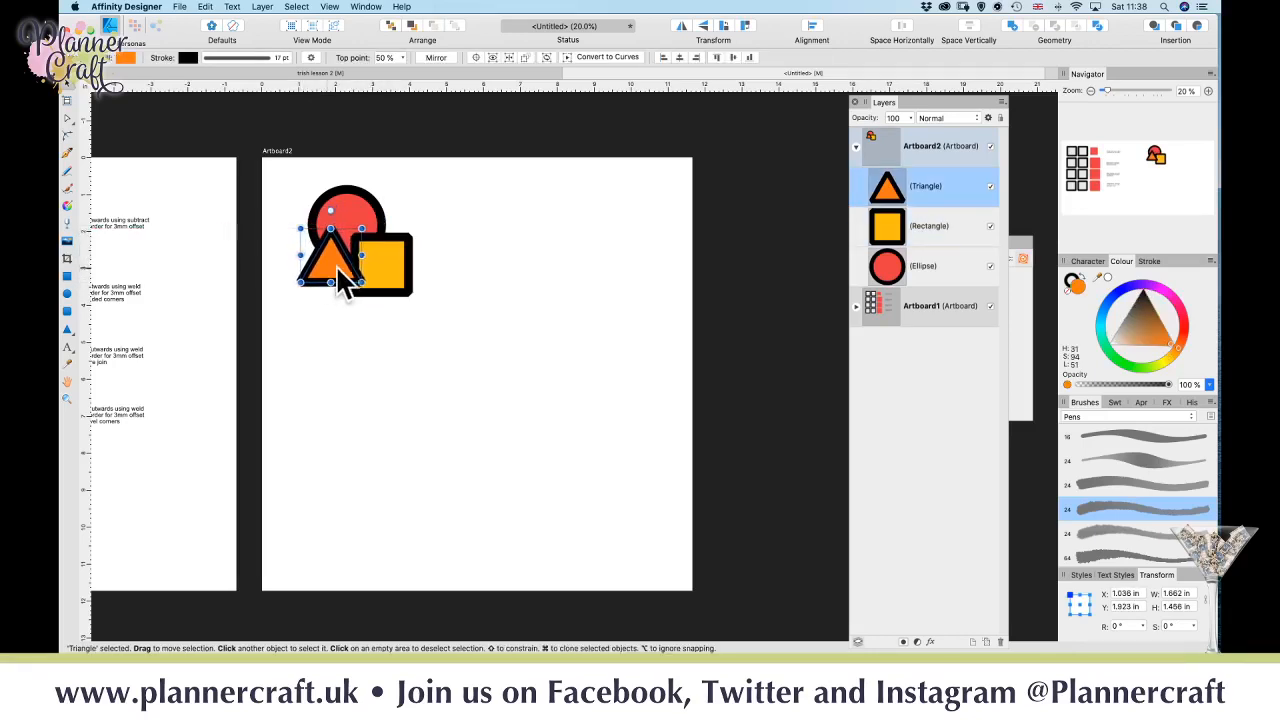
drag(477, 353, 262, 160)
drag(359, 214, 538, 462)
click(414, 264)
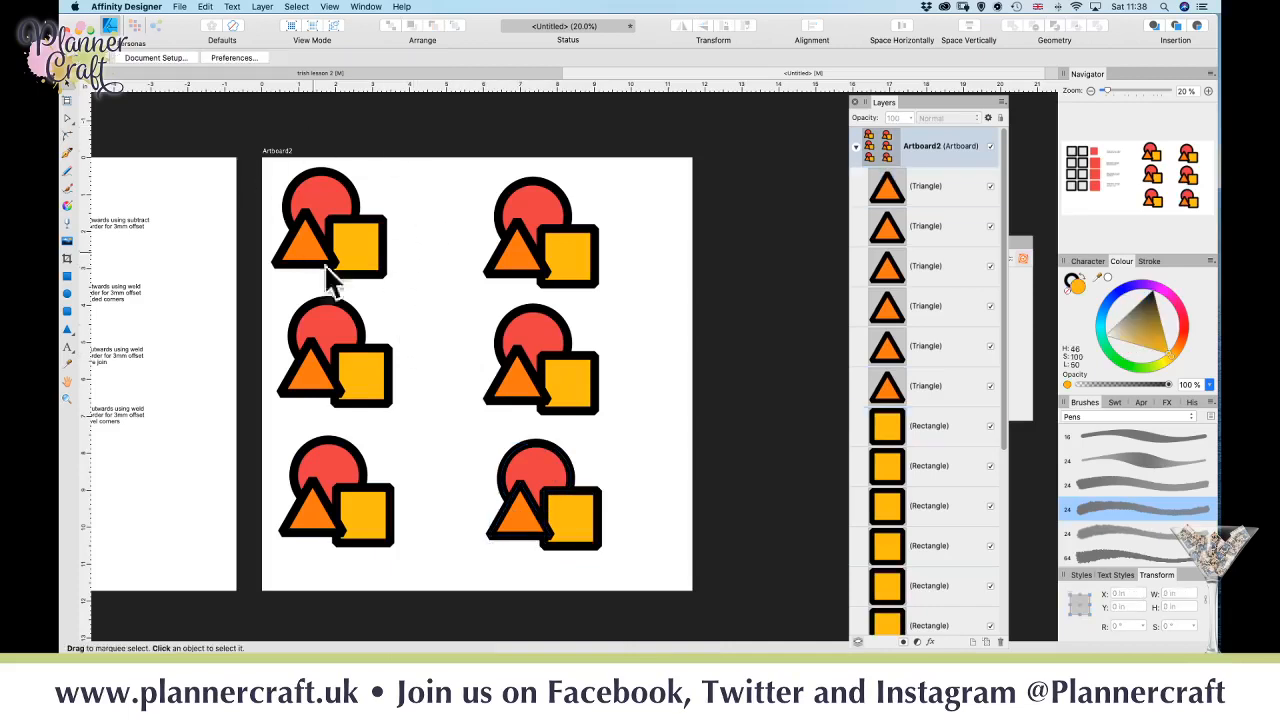
- Add the text label "3 shapes" beside the top cluster in the first column
key(t)
click(410, 231)
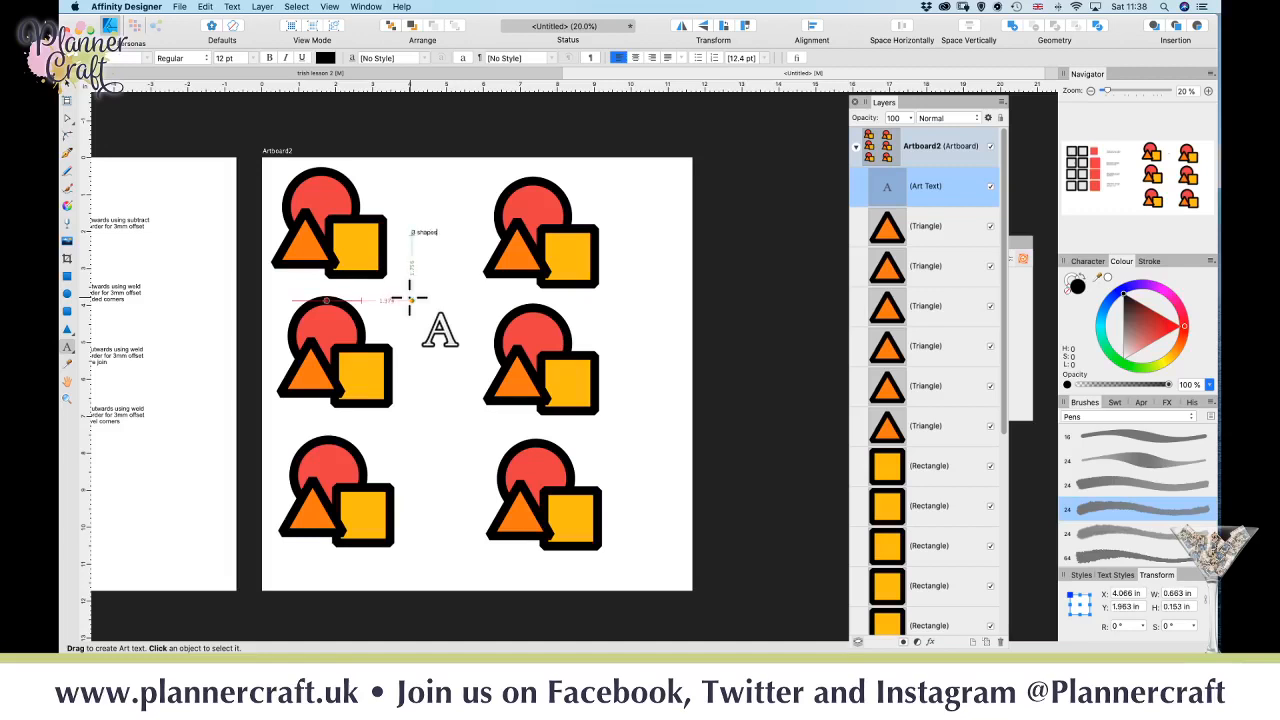
click(68, 104)
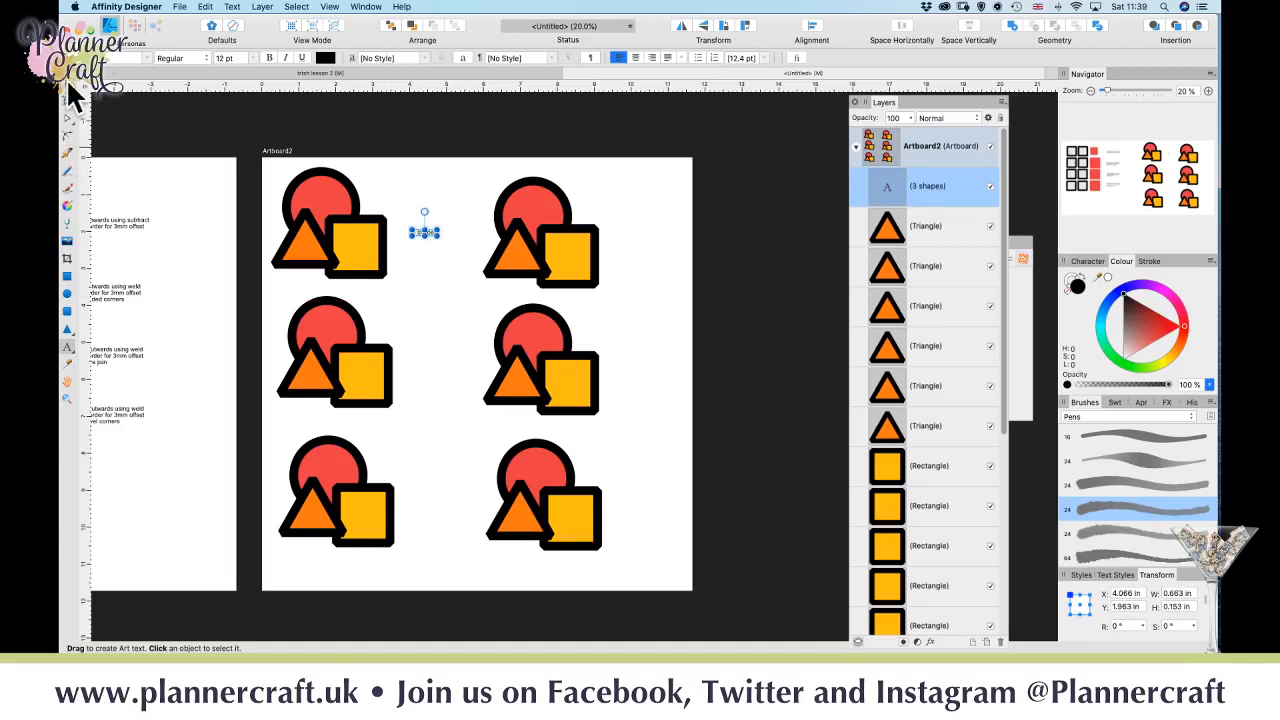
click(394, 353)
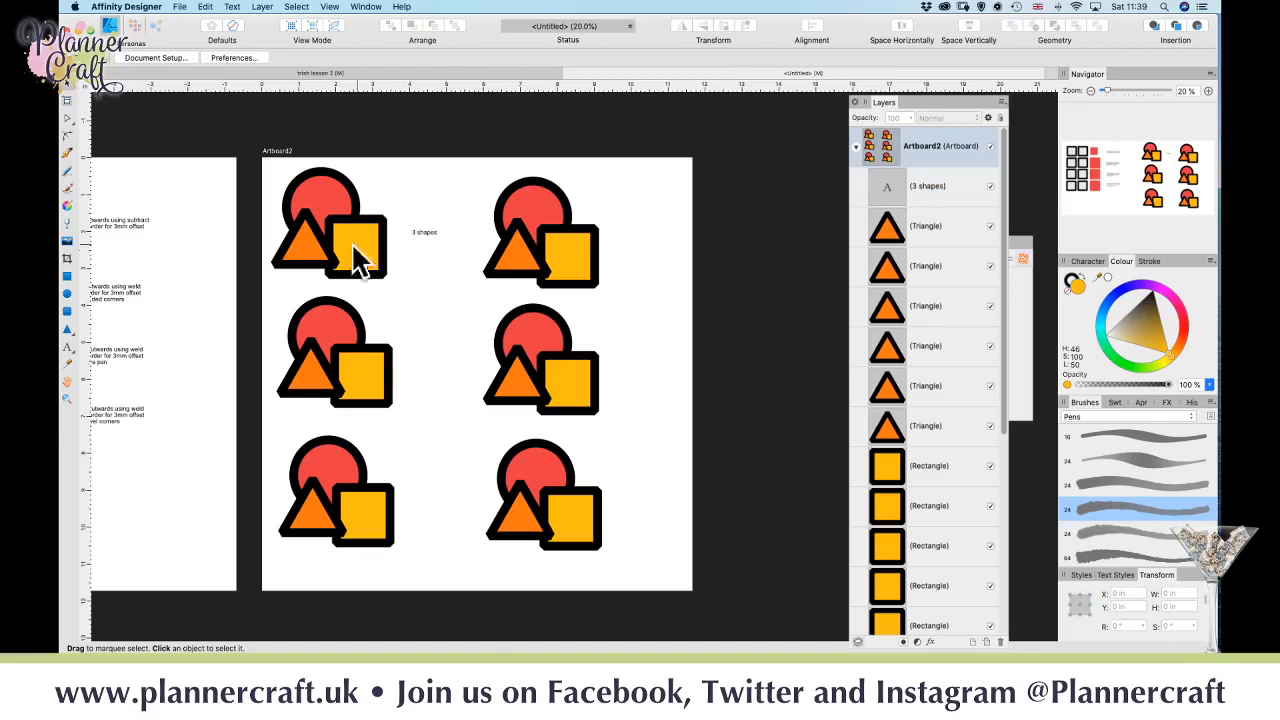
- Weld the circle, triangle and square of the first column's middle cluster into a single shape with Add
drag(420, 425, 258, 287)
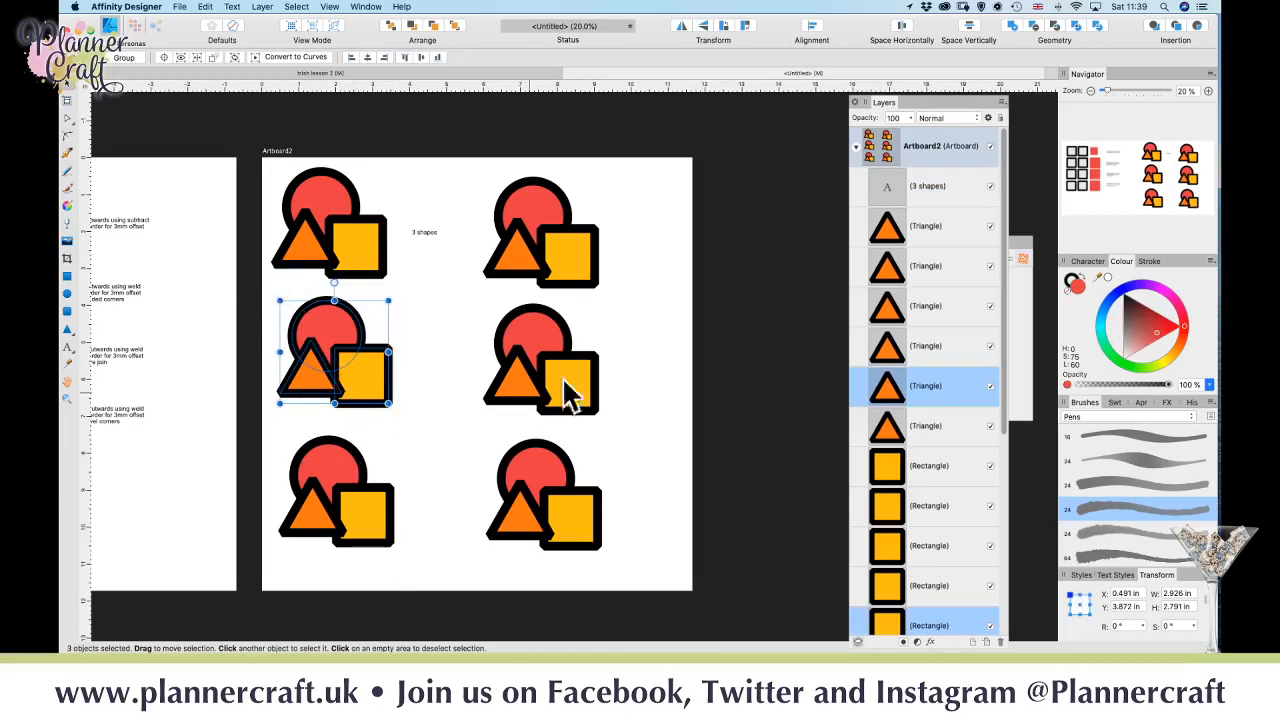
click(1012, 30)
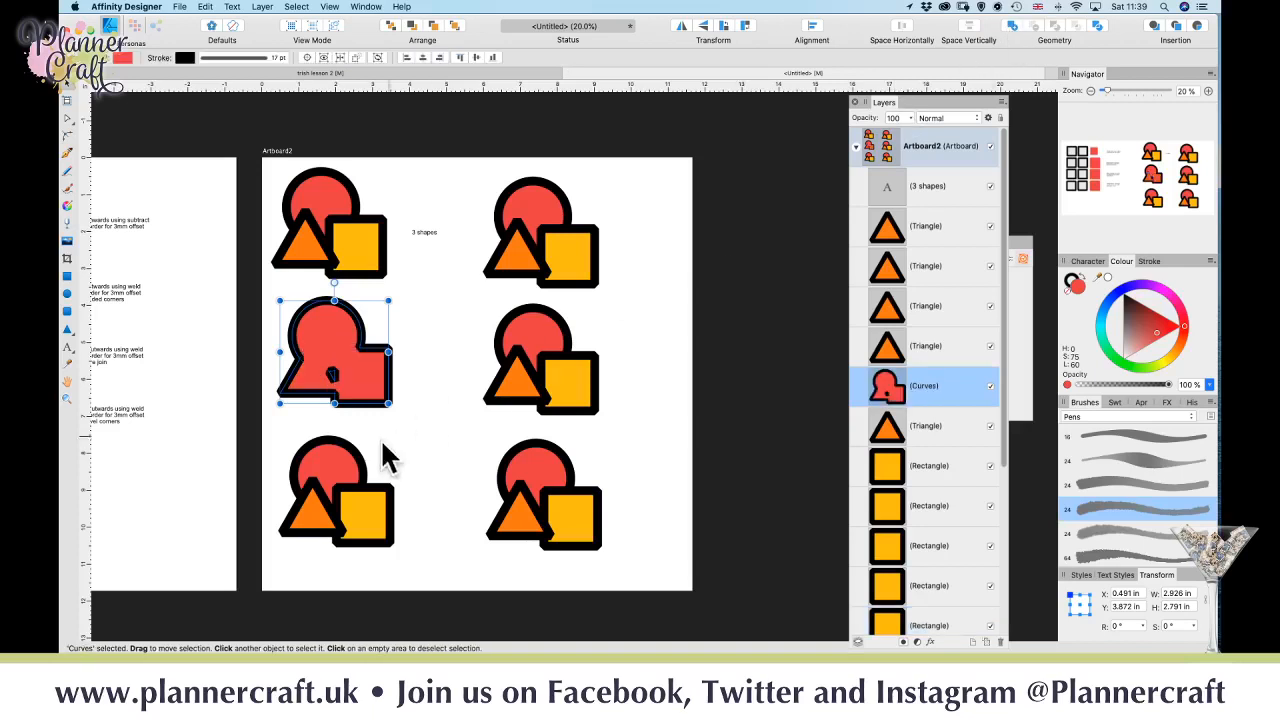
click(424, 450)
- Label the welded shape with two lines of text, "weld" above "1 shape"
key(t)
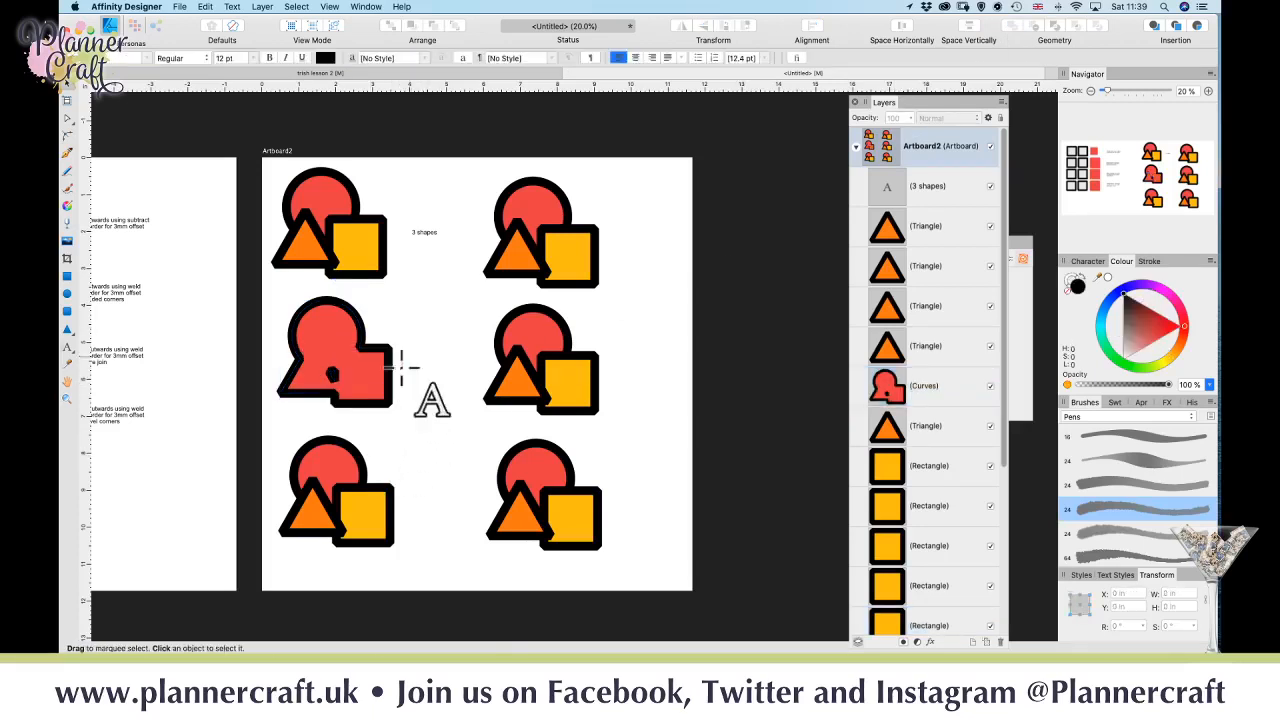
click(413, 355)
text(1 shape)
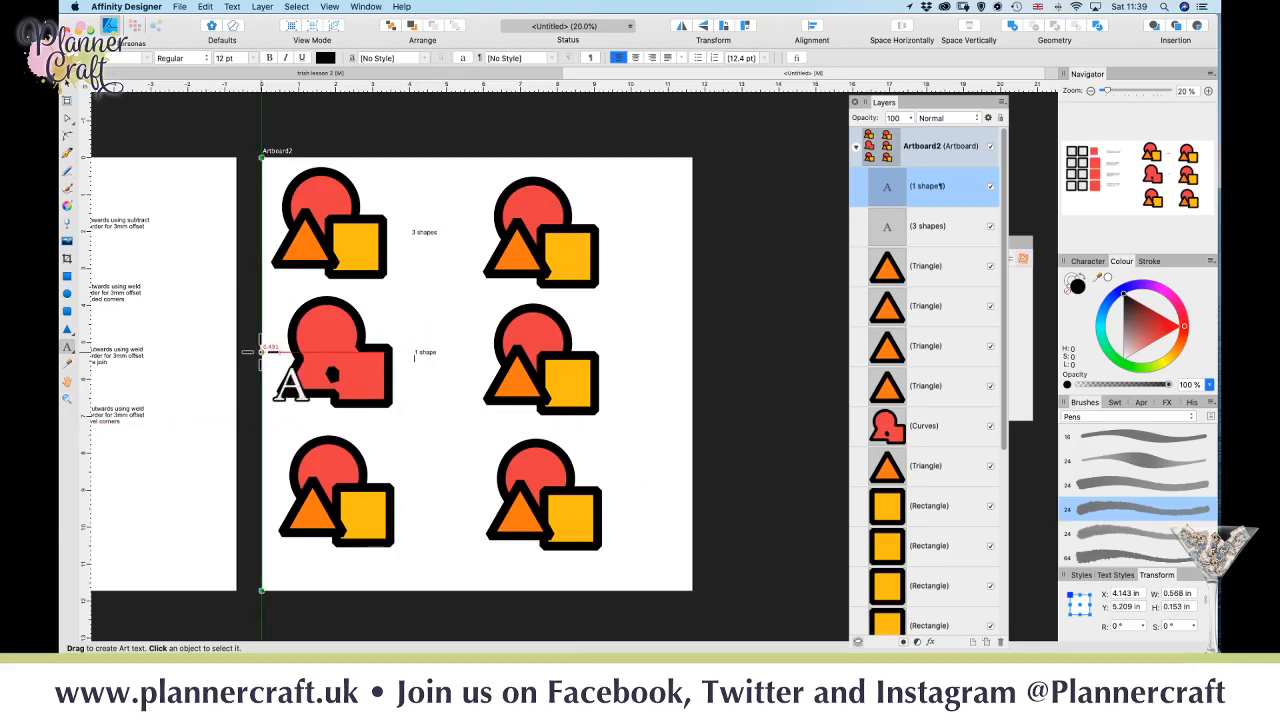
key(BackSpace)
text(weld)
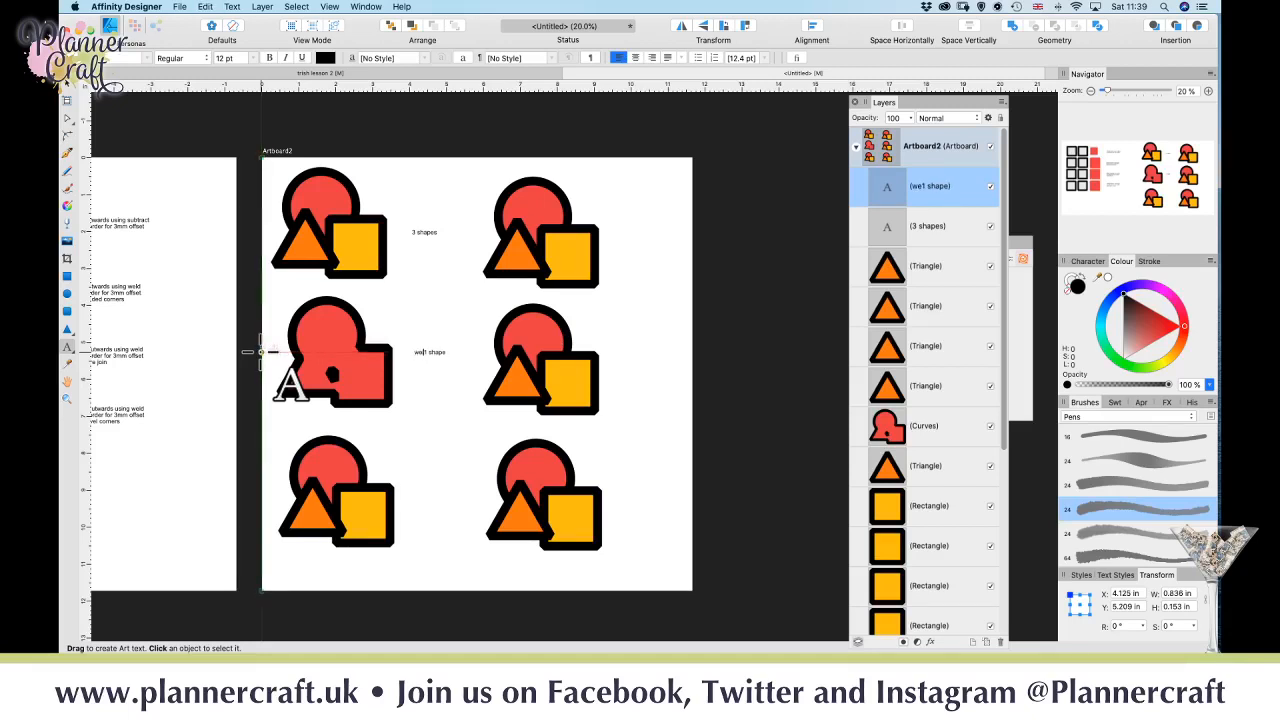
key(Return)
key(Escape)
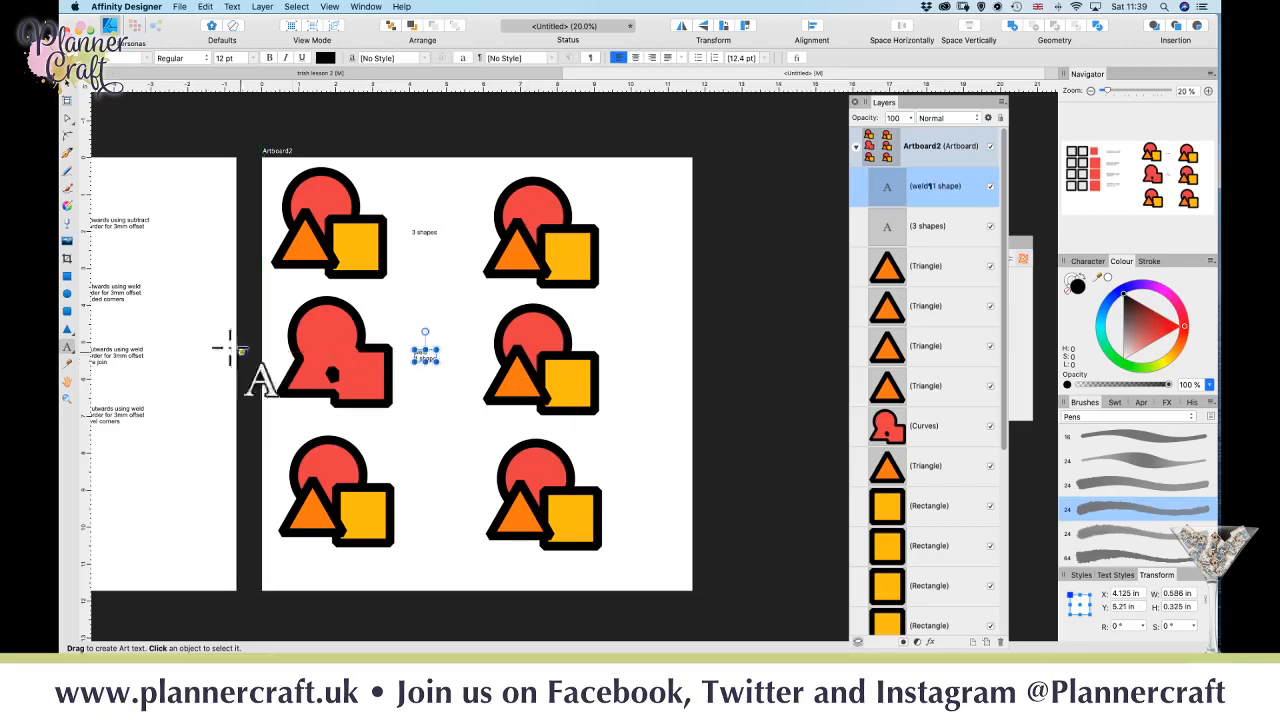
click(67, 100)
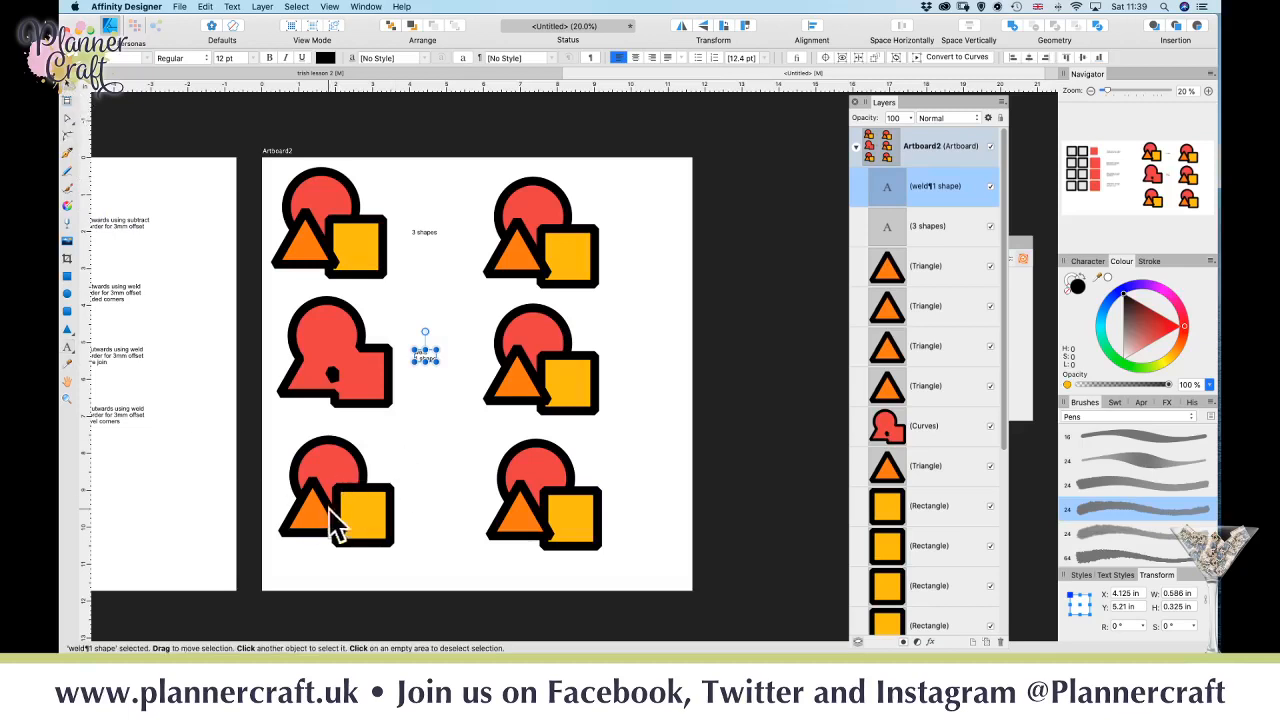
- Subtract the triangle and square from the circle in the first column's bottom cluster
drag(267, 423, 407, 578)
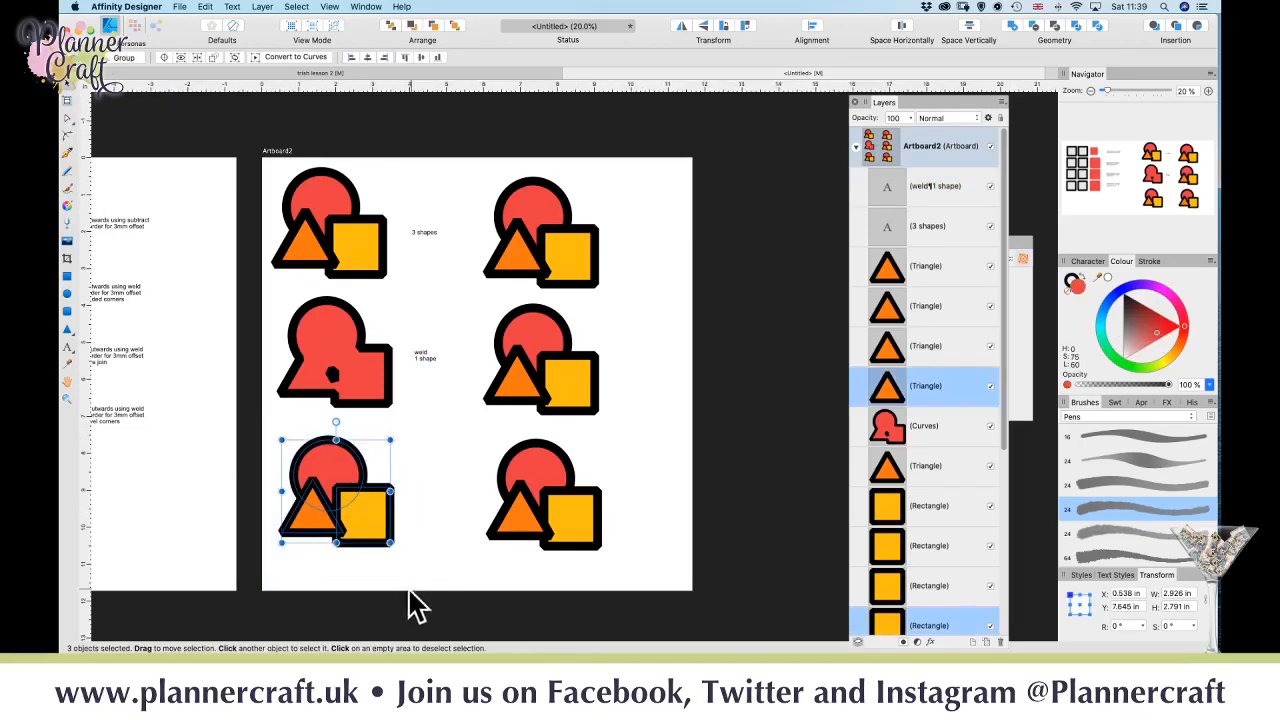
click(1033, 26)
click(408, 492)
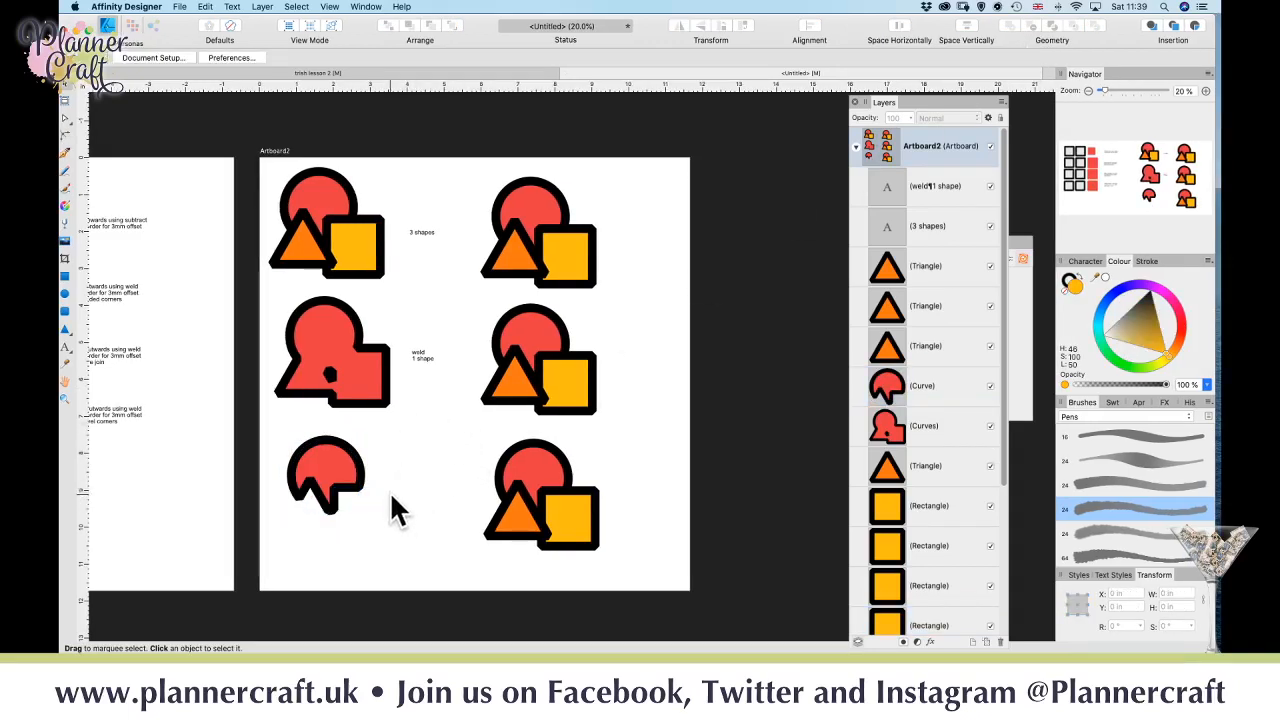
- Label the subtracted shape with two lines of text, "subtract" above "1 shape"
key(t)
click(394, 484)
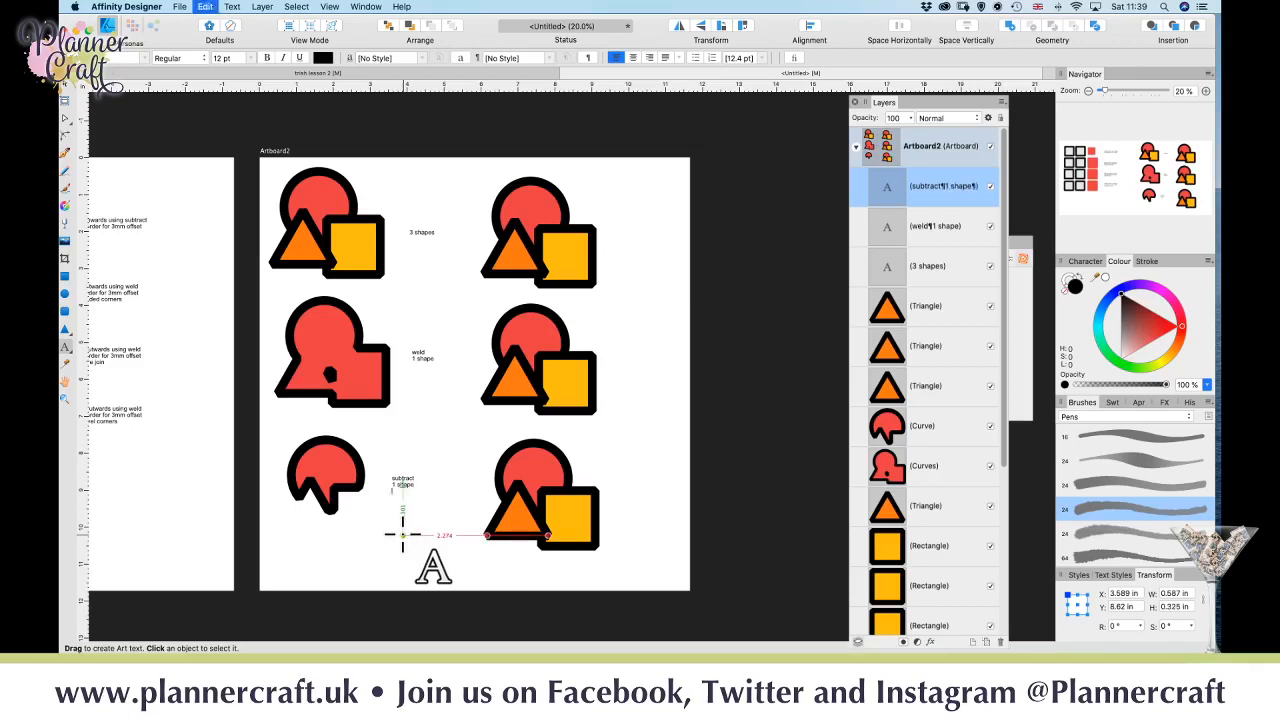
key(Escape)
key(v)
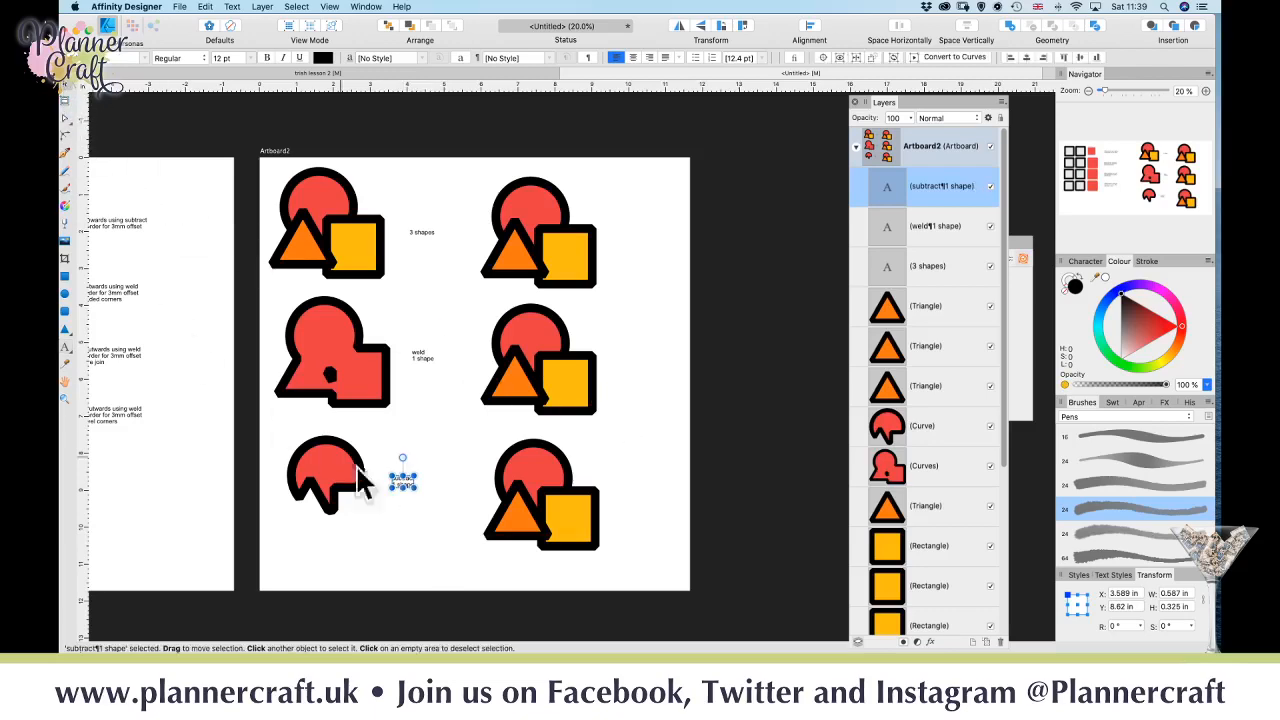
- Try to intersect all three shapes of the second column's top cluster, and undo the operation
click(436, 361)
drag(440, 363, 354, 364)
click(386, 209)
drag(386, 209, 542, 349)
click(429, 195)
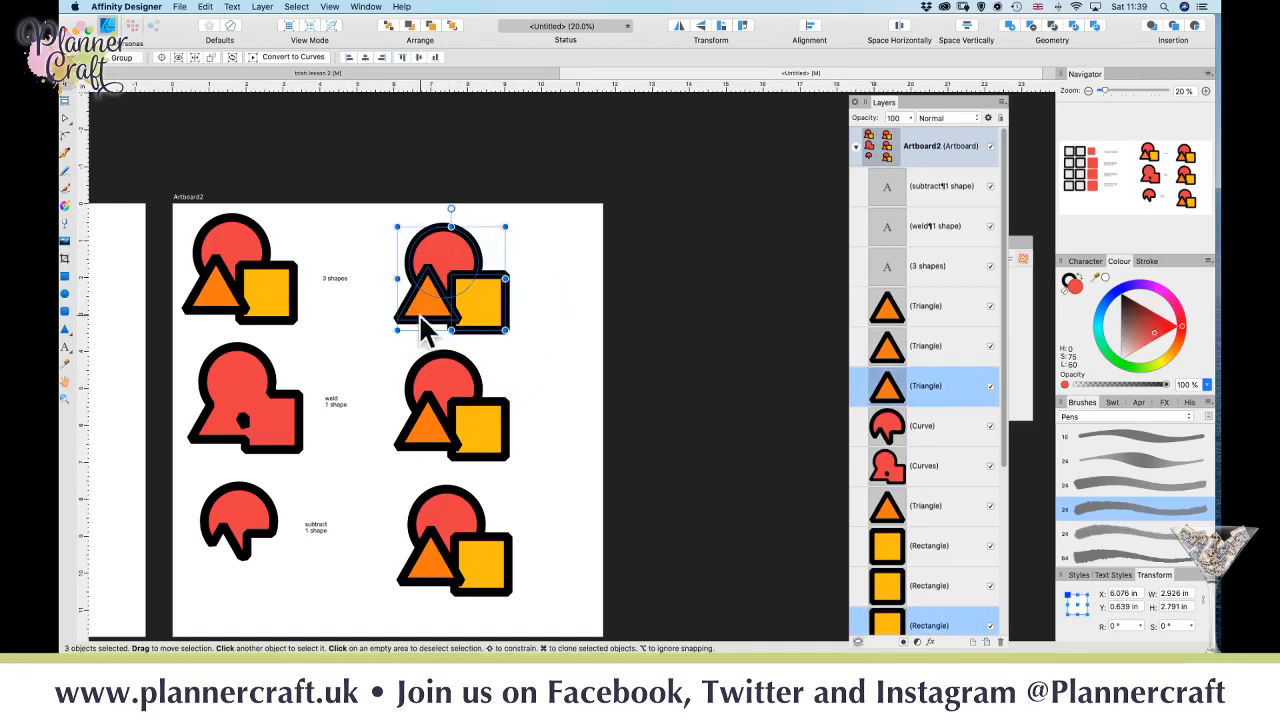
click(1051, 26)
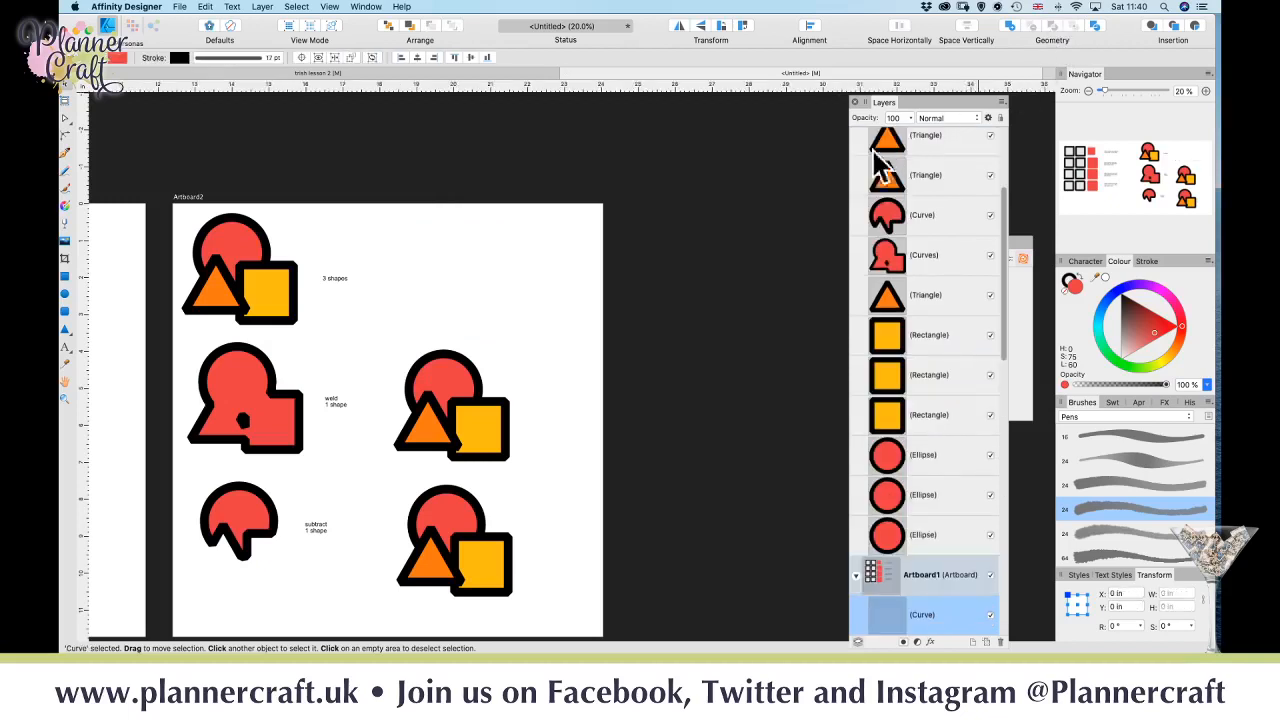
key(super+z)
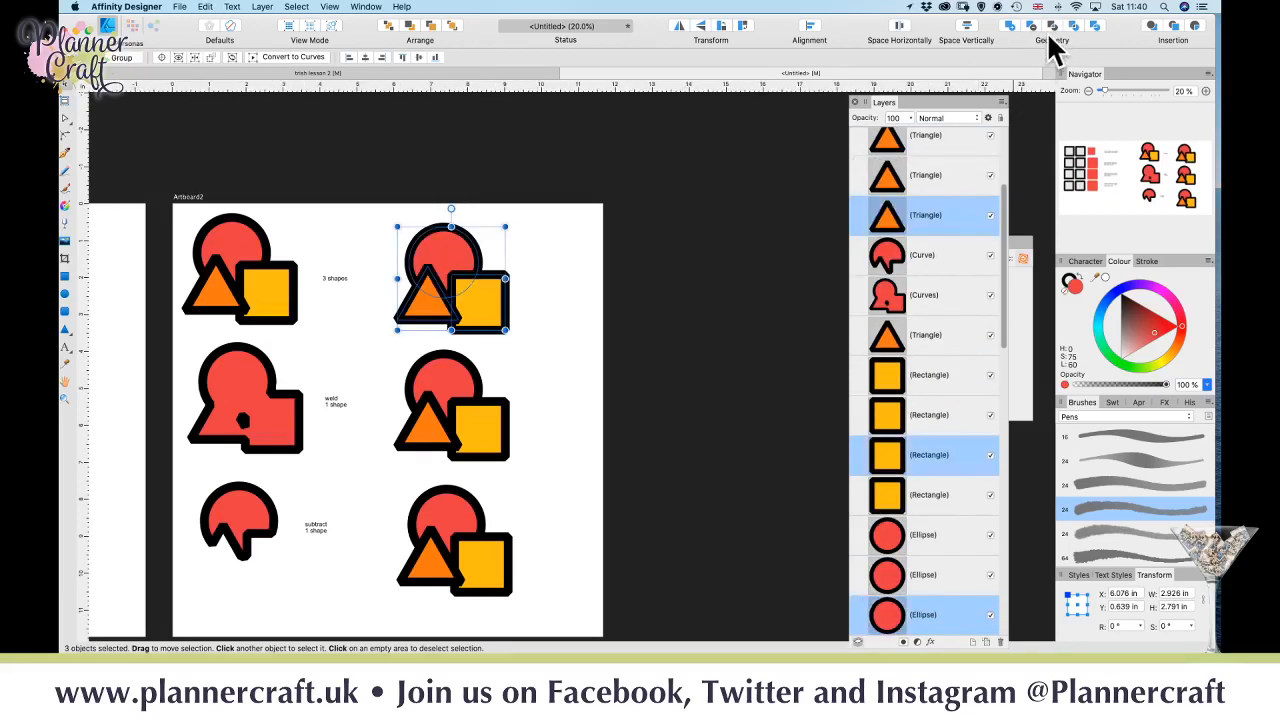
click(553, 362)
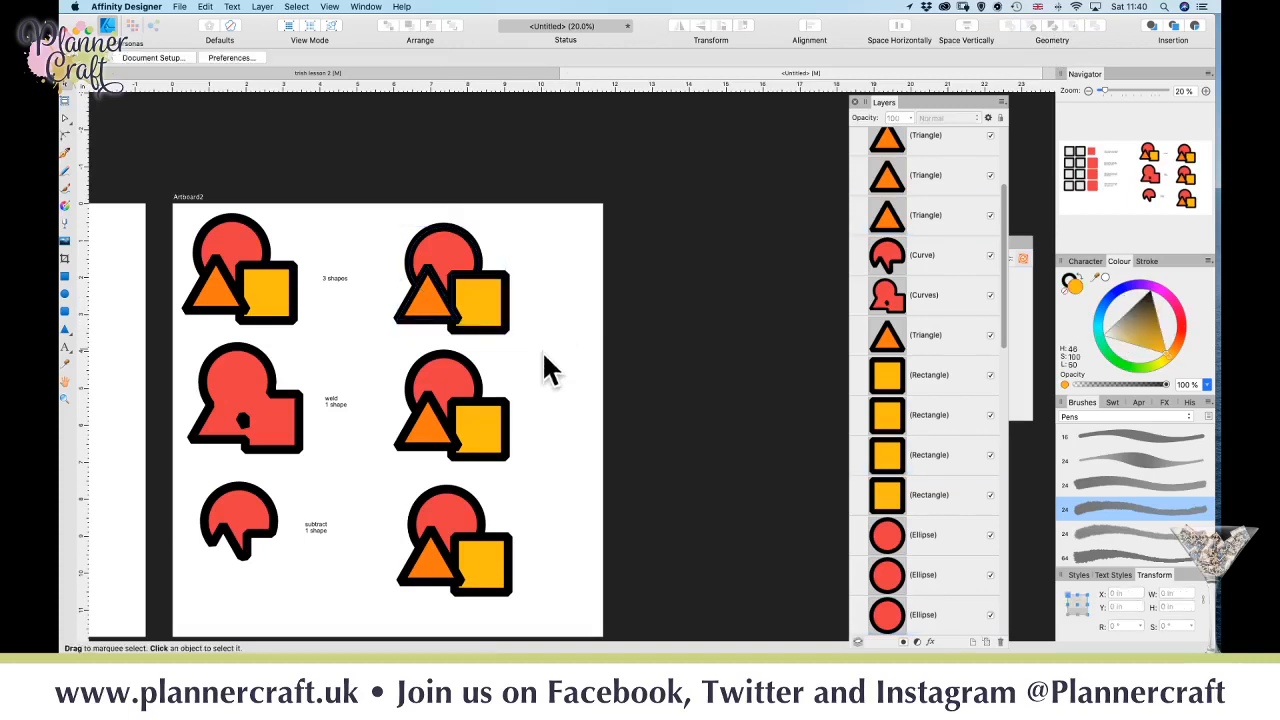
- Reduce the second column's top cluster to two shapes by centring the triangle over the circle's lower part and deleting the square
click(446, 311)
mouse_move(446, 311)
mouse_down()
mouse_move(432, 324)
mouse_move(455, 318)
mouse_move(446, 304)
mouse_up()
click(486, 301)
key(Delete)
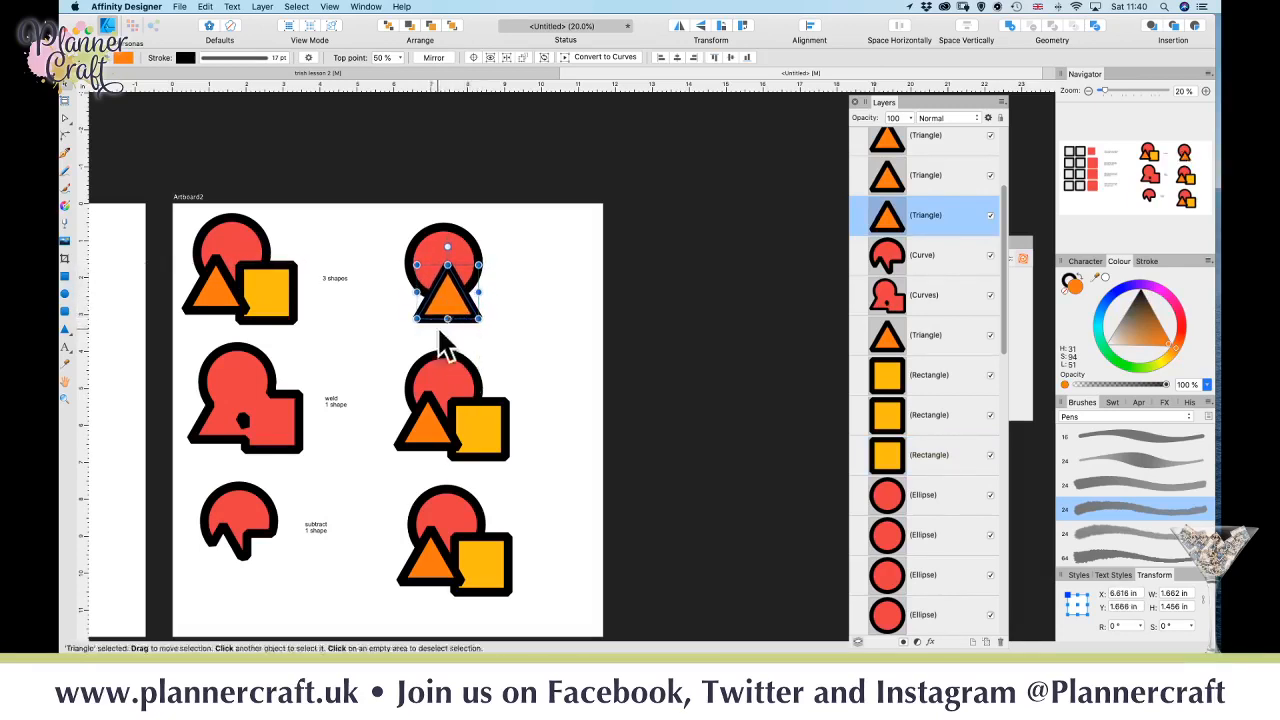
- Duplicate the circle and triangle of the second column's top cluster beside the originals and intersect the copies
shift+click(460, 272)
mouse_move(459, 257)
mouse_down()
mouse_move(427, 258)
mouse_move(506, 257)
mouse_move(517, 294)
mouse_move(505, 297)
mouse_up()
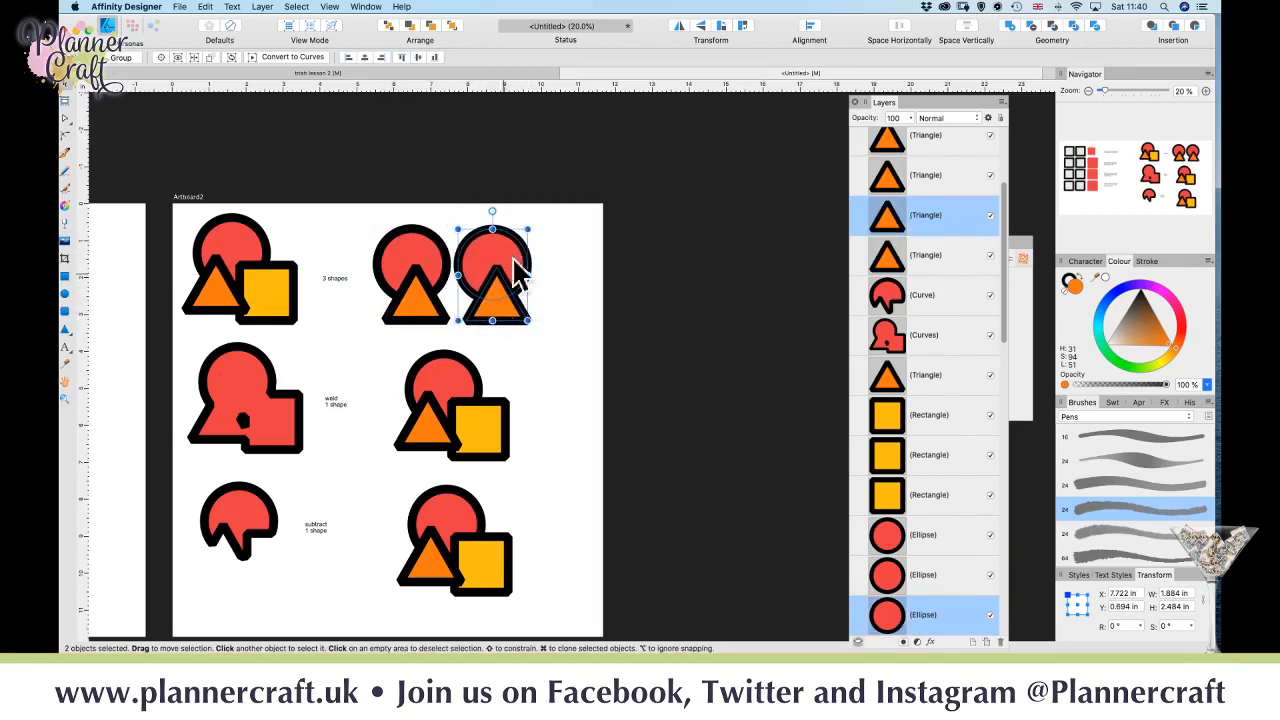
click(1050, 36)
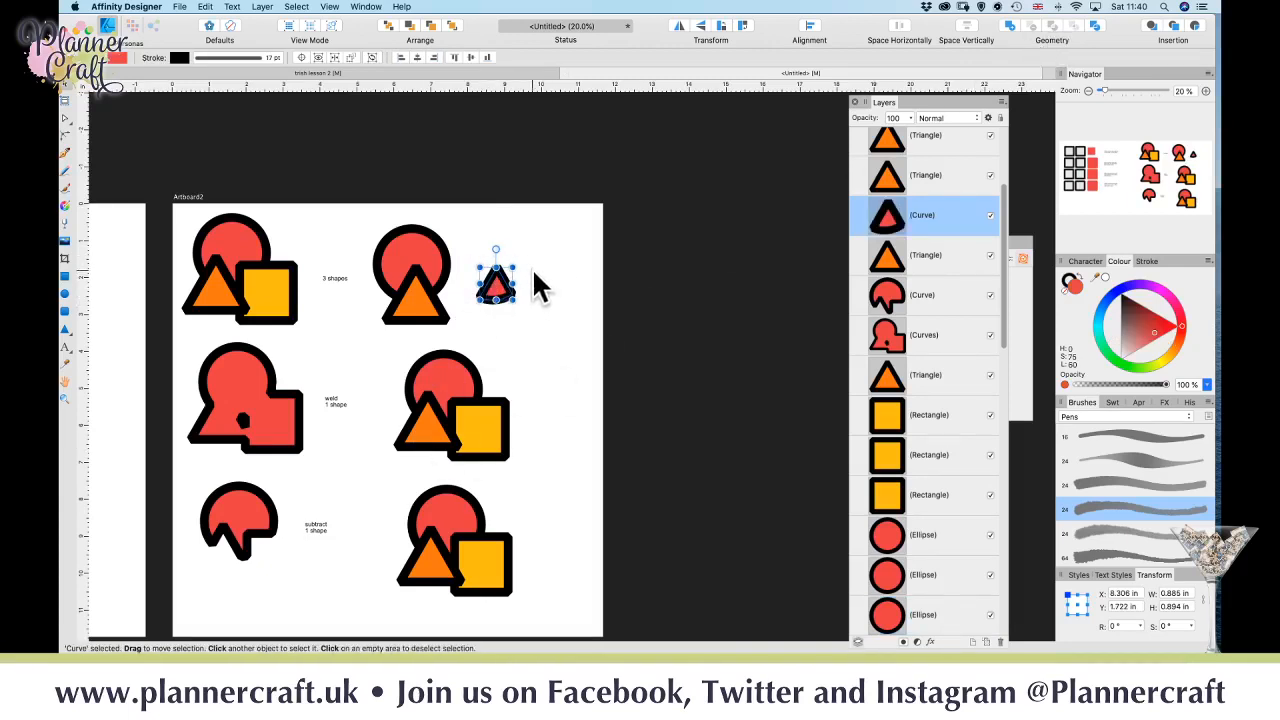
- Copy the "subtract" label beside the intersected shape and reword the copy to read "intersect" above "1 shape"
click(315, 528)
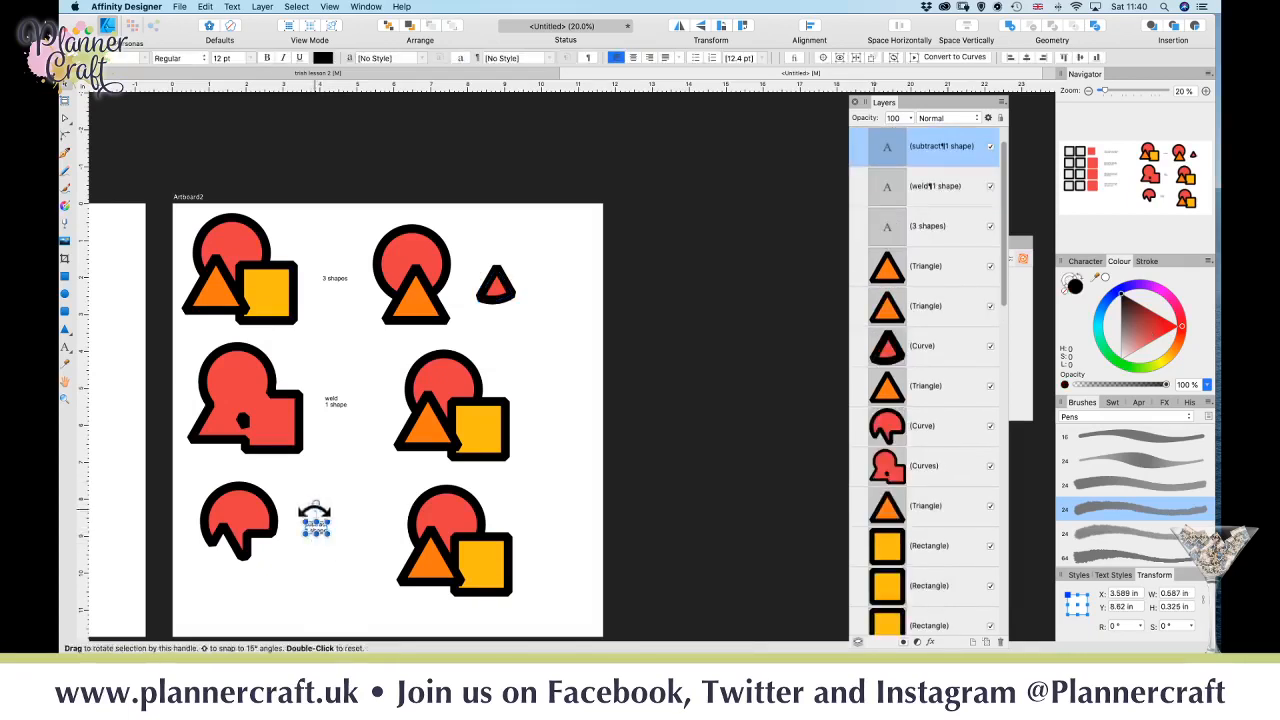
drag(313, 528, 545, 272)
key(t)
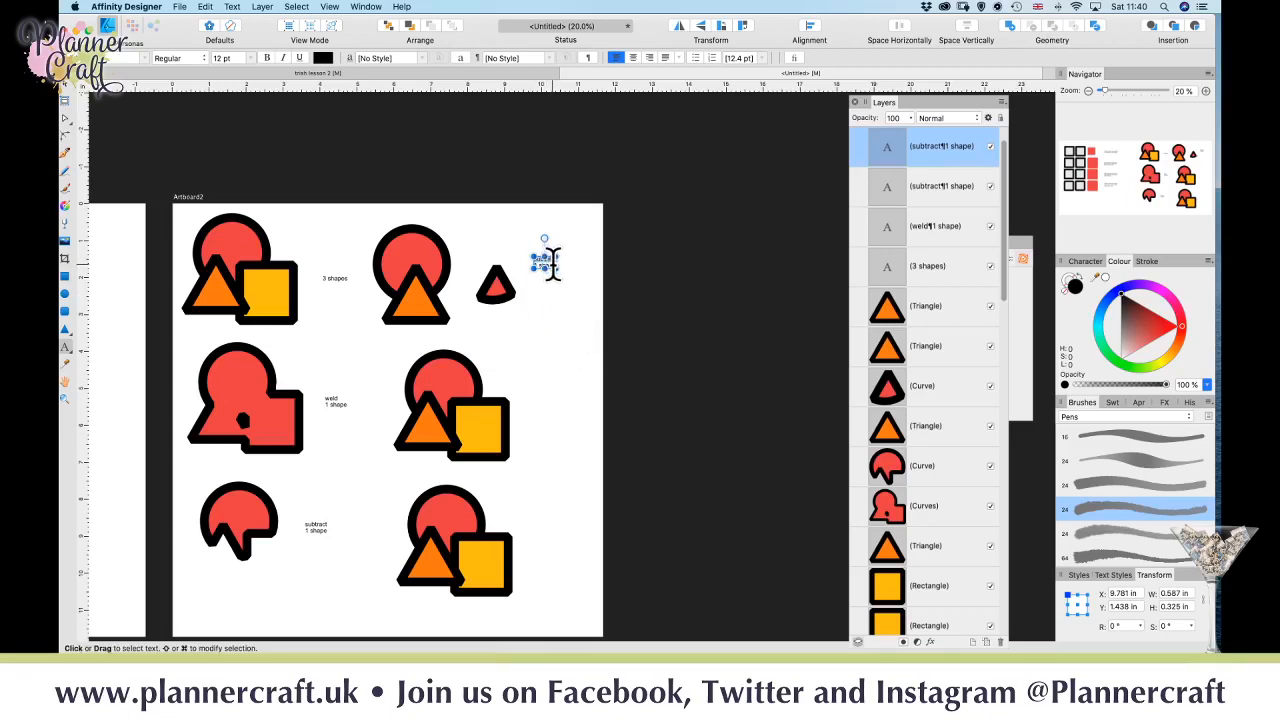
text(i)
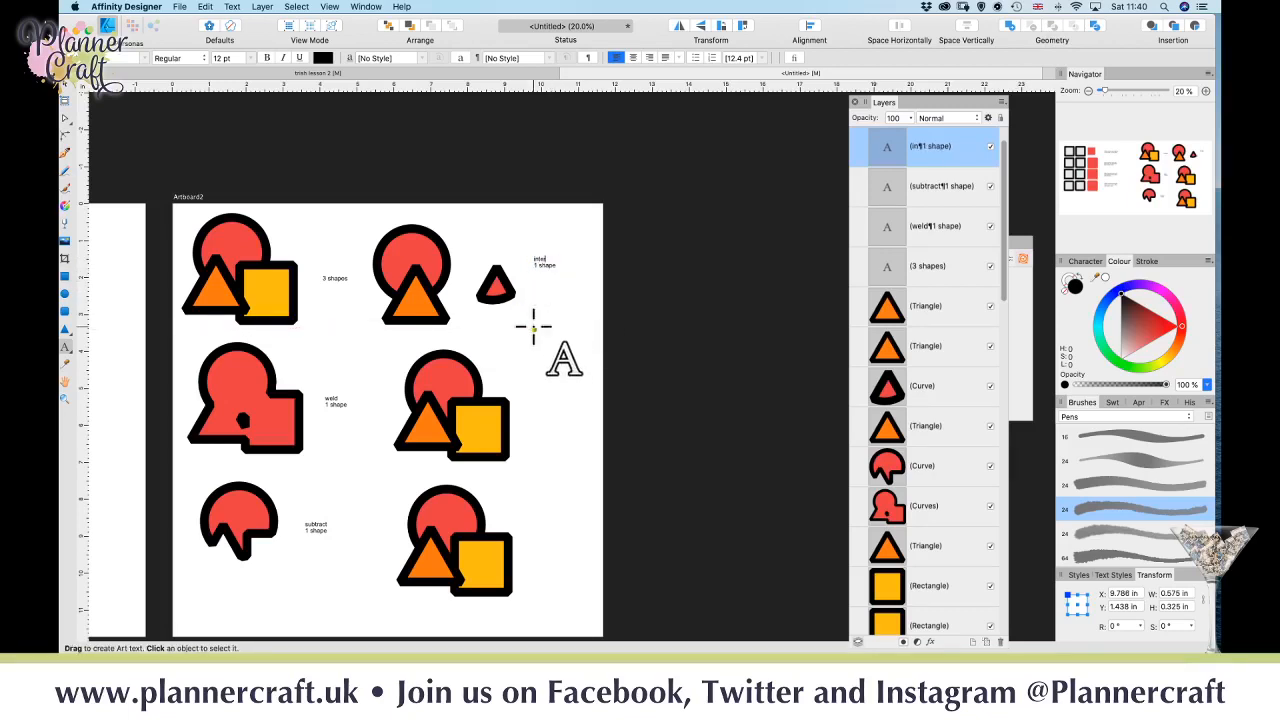
text(ntersect)
key(Escape)
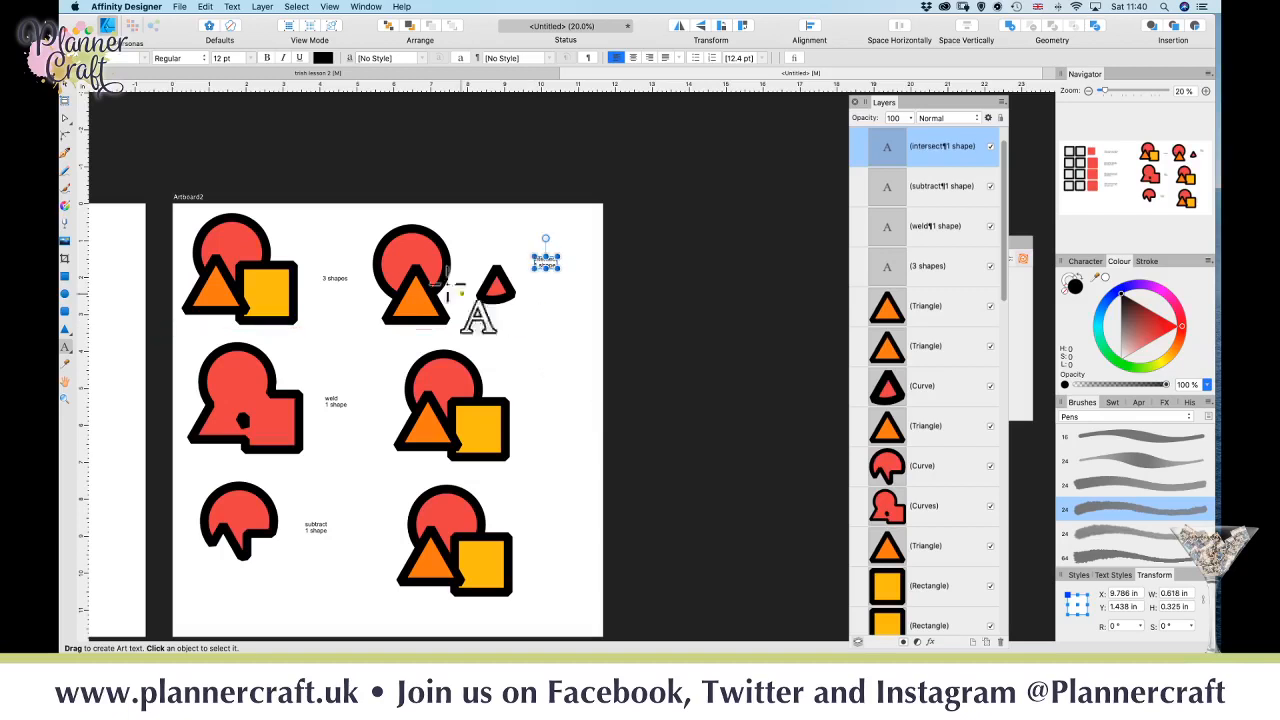
click(65, 117)
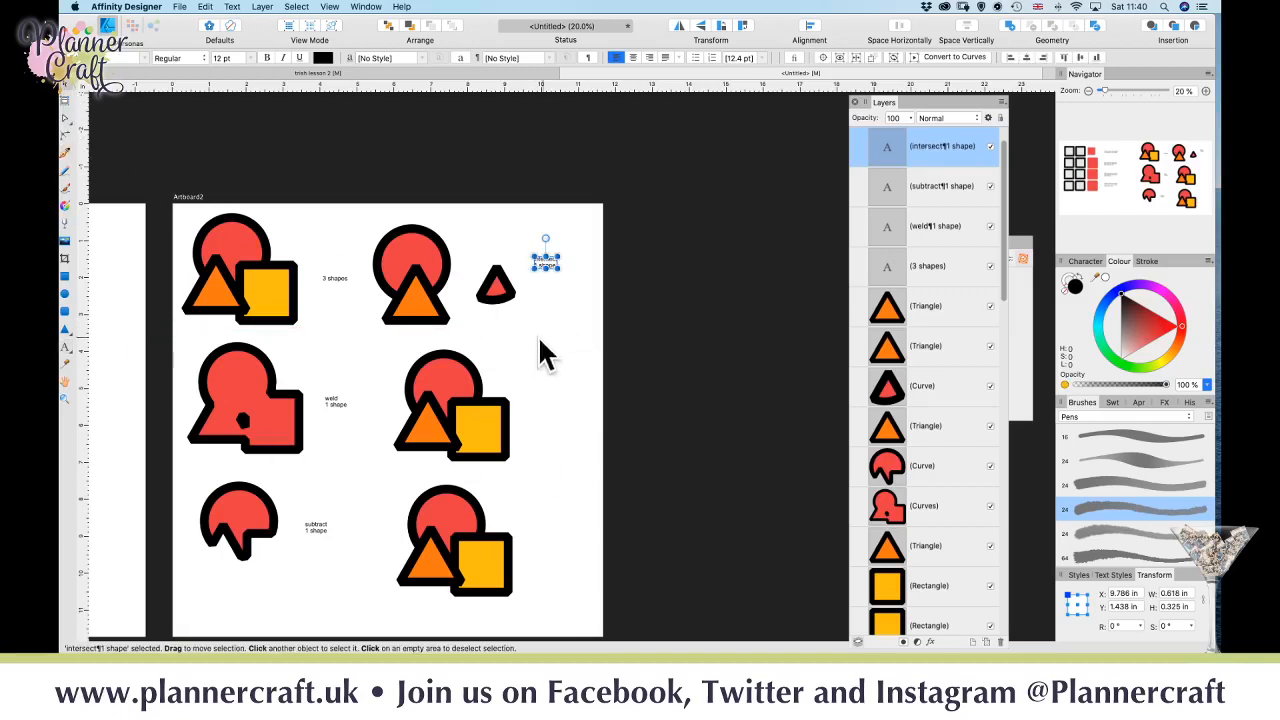
- Shift the second column's middle cluster slightly towards the first column and combine its three shapes with the Xor operation
click(532, 412)
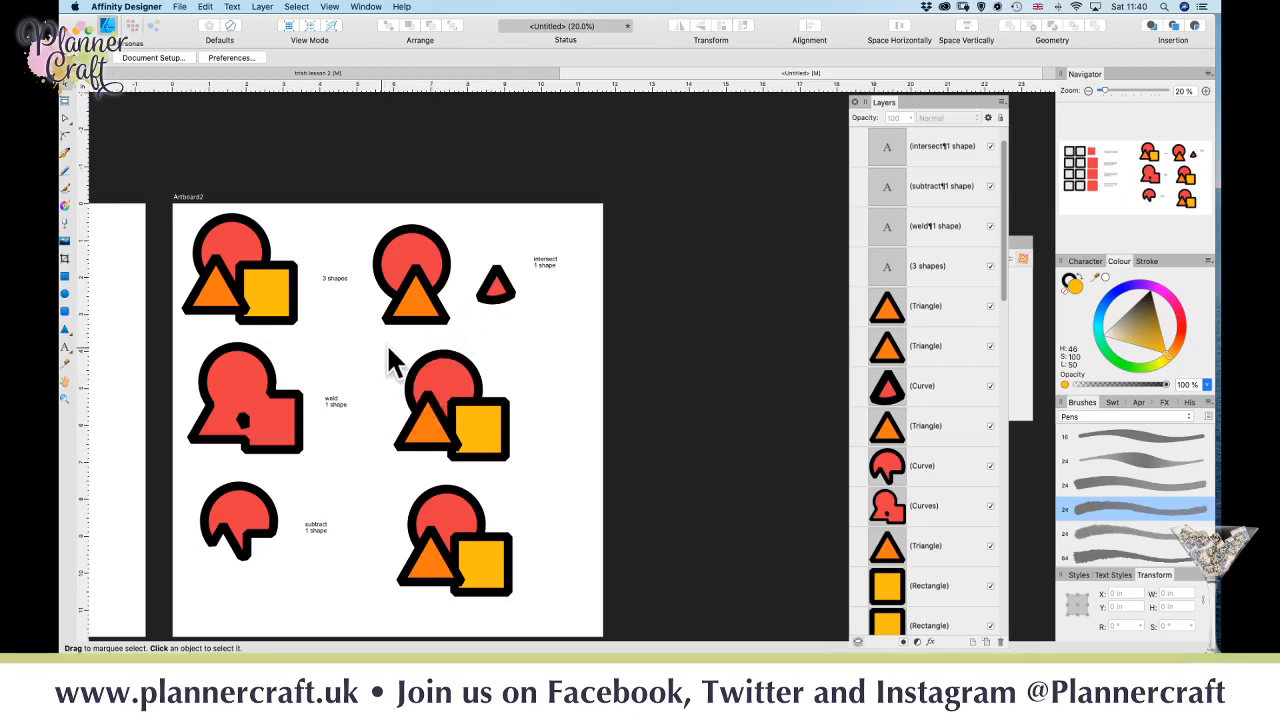
drag(384, 338, 536, 482)
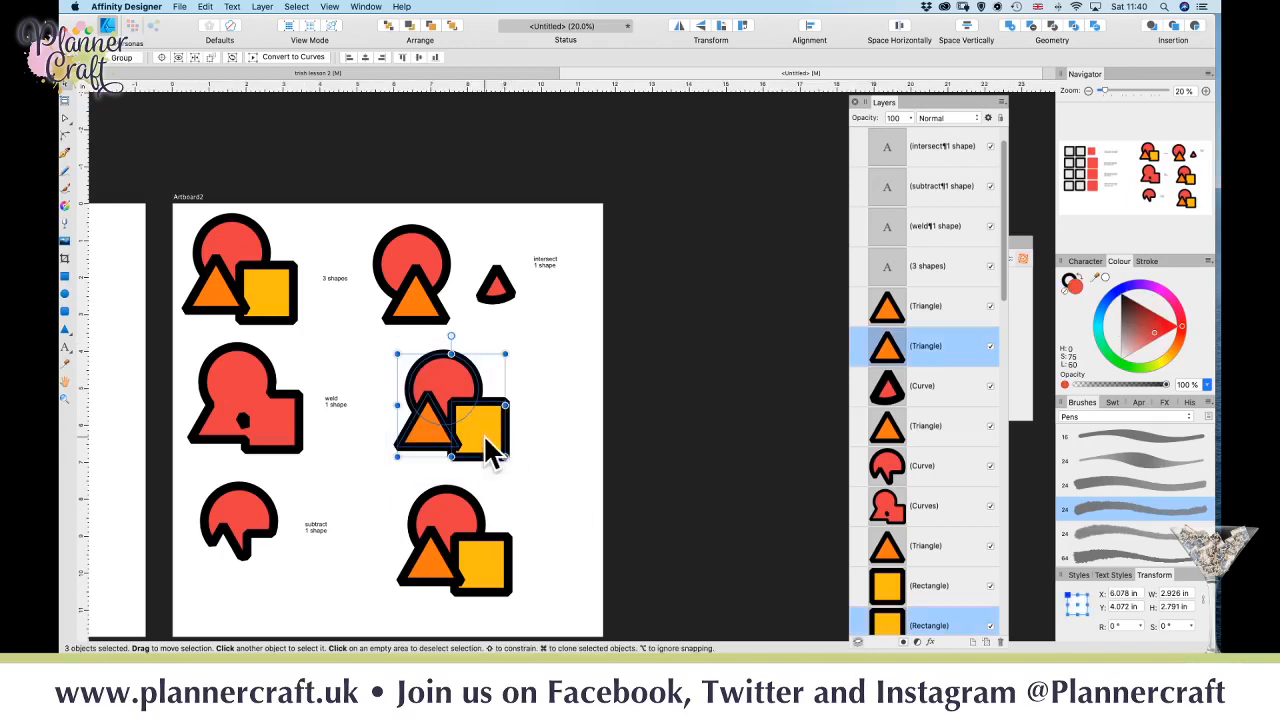
drag(474, 437, 474, 434)
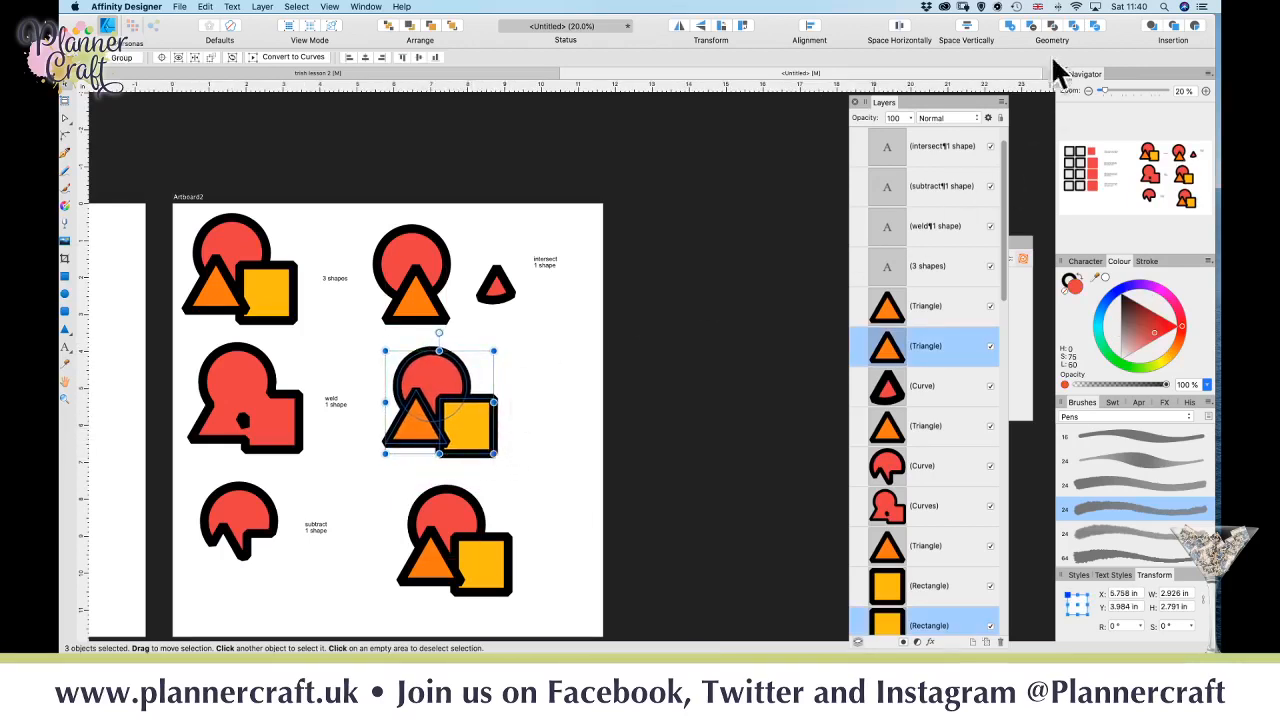
click(1073, 27)
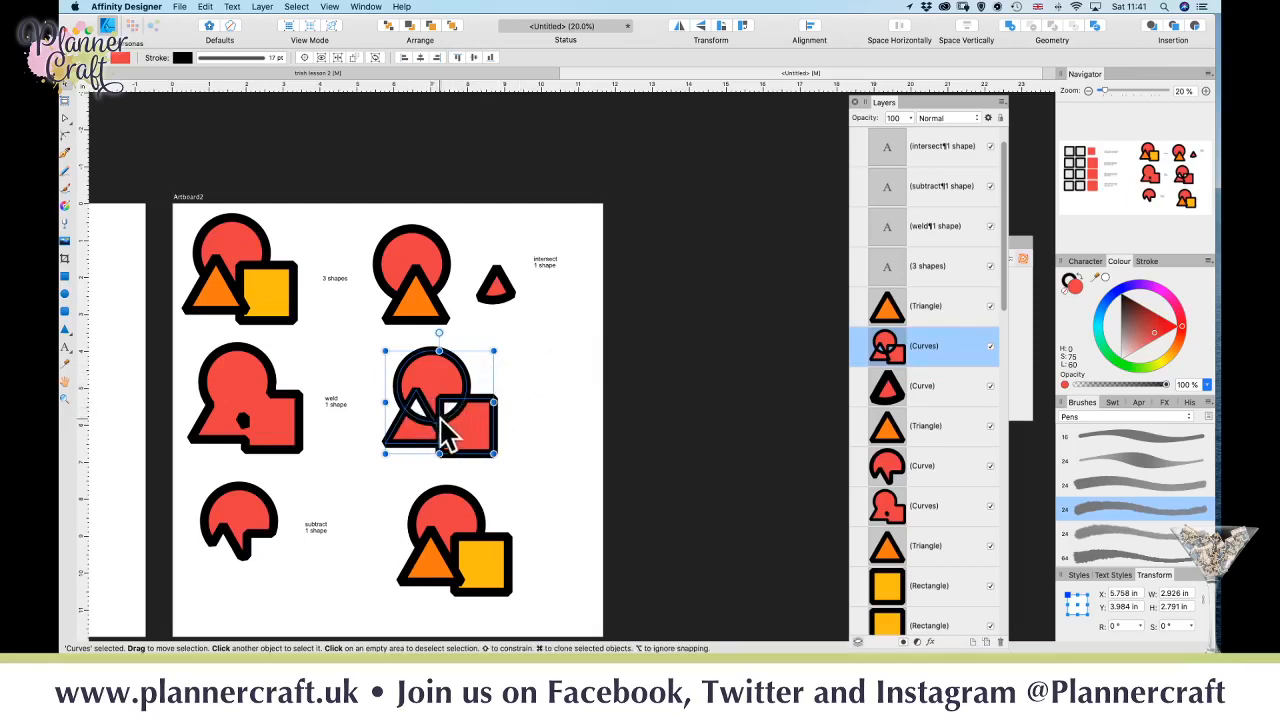
mouse_move(474, 430)
mouse_down()
mouse_move(478, 571)
mouse_move(274, 560)
mouse_move(276, 494)
mouse_move(307, 420)
mouse_move(265, 410)
mouse_move(467, 425)
mouse_move(488, 440)
mouse_up()
- Copy the "intersect" label beside the second column's middle shape and reword the copy to read "Xor" above "1 shape"
click(545, 262)
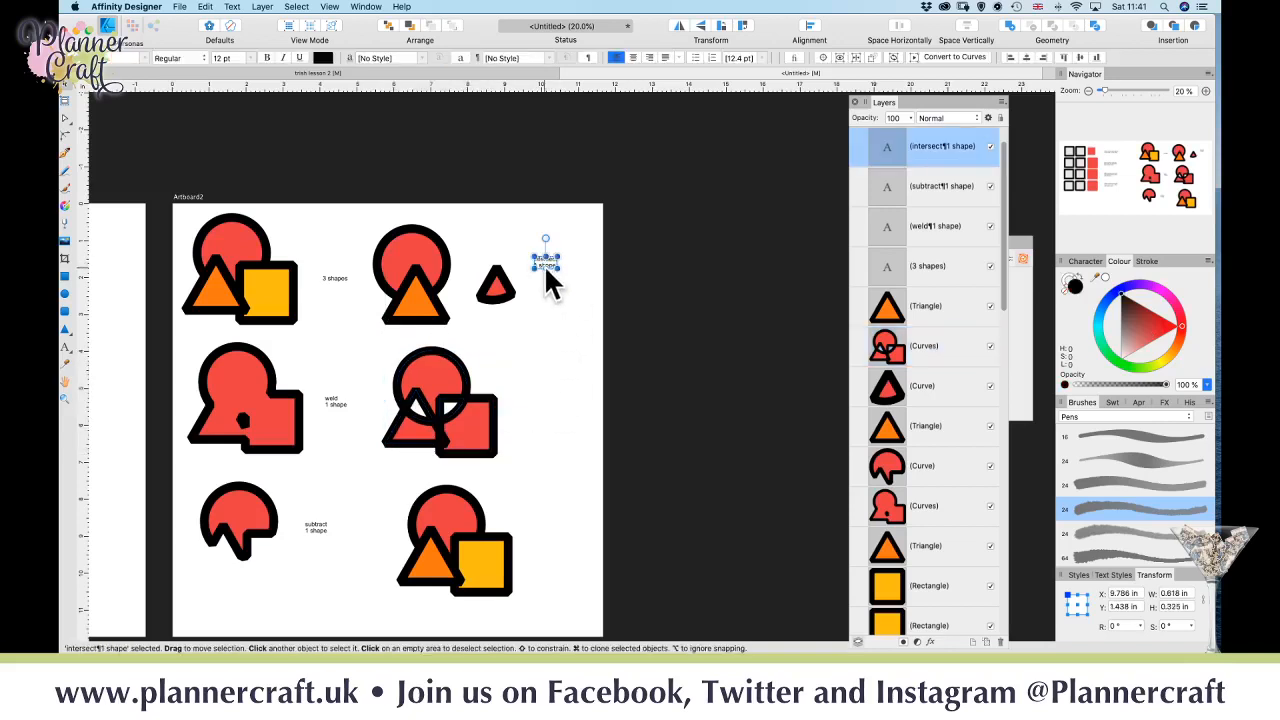
drag(554, 266, 547, 408)
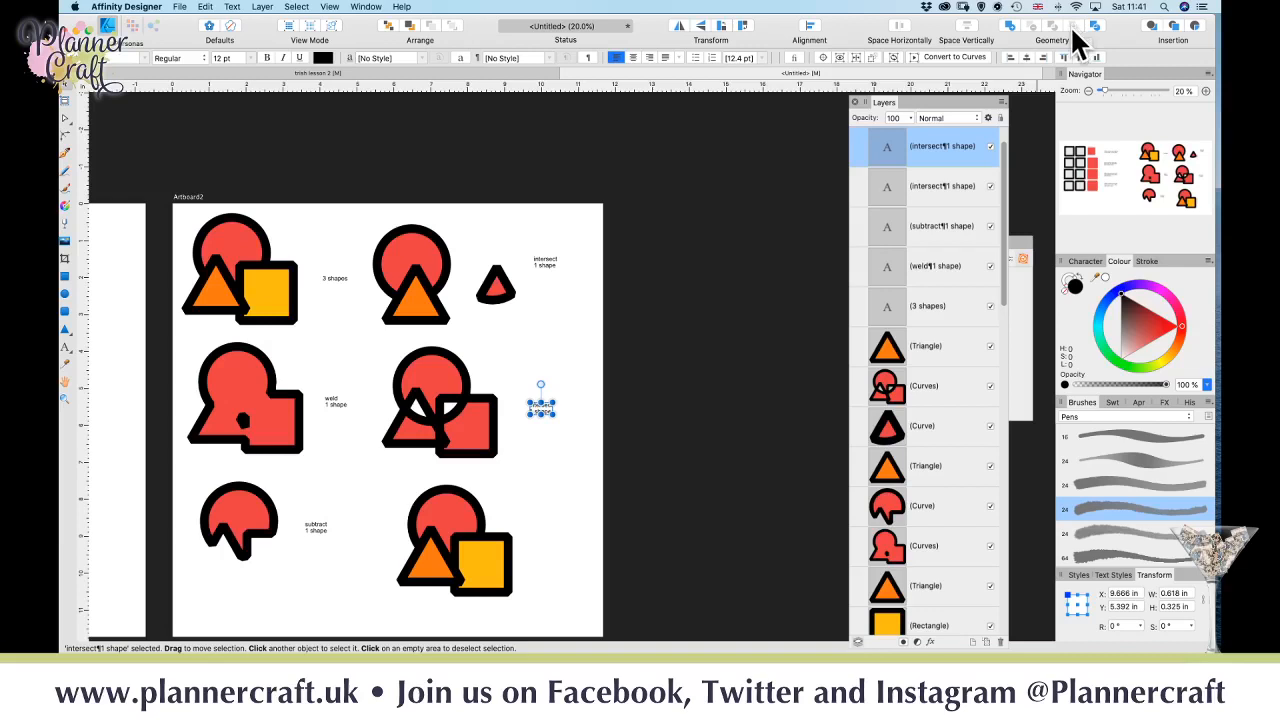
click(488, 435)
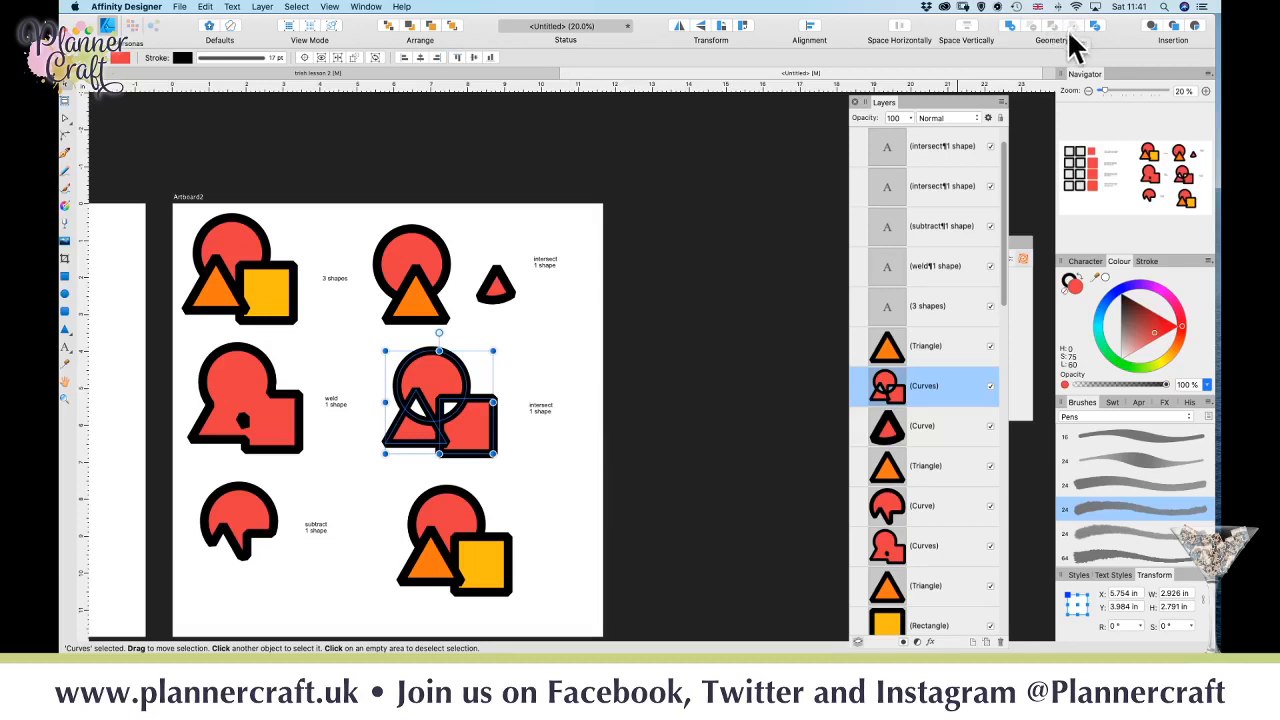
click(545, 411)
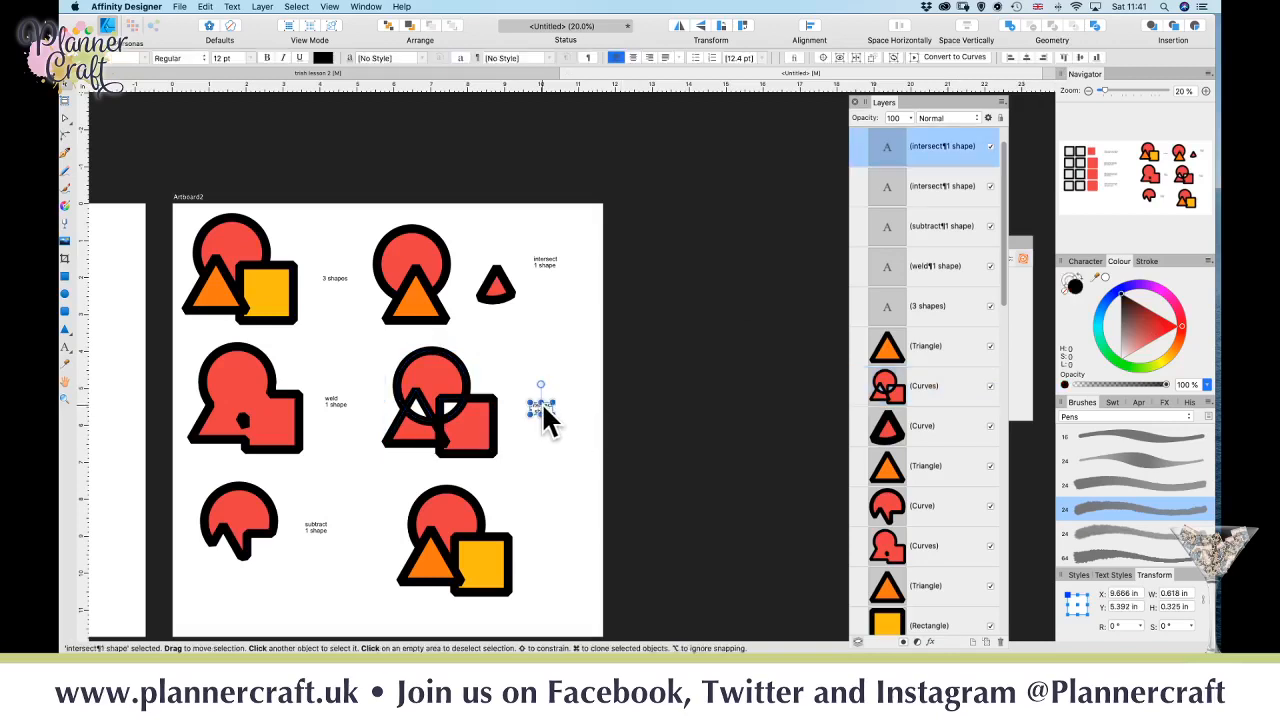
double_click(545, 406)
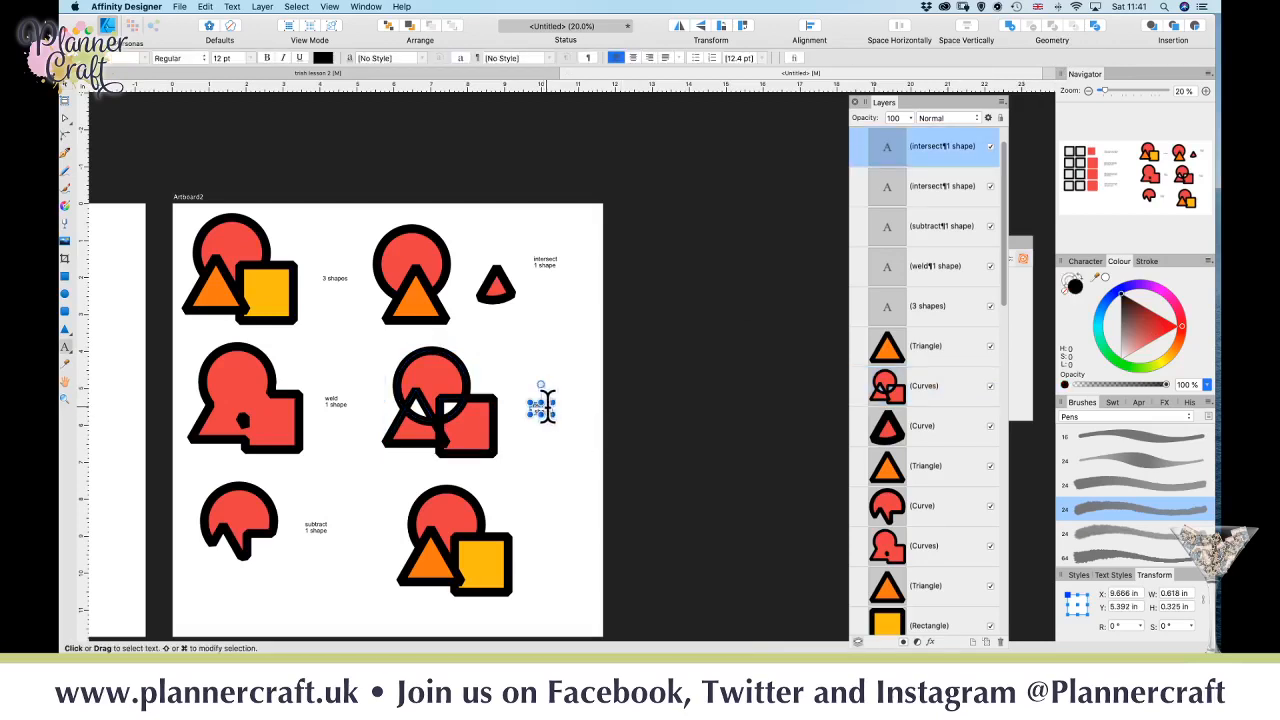
text(X)
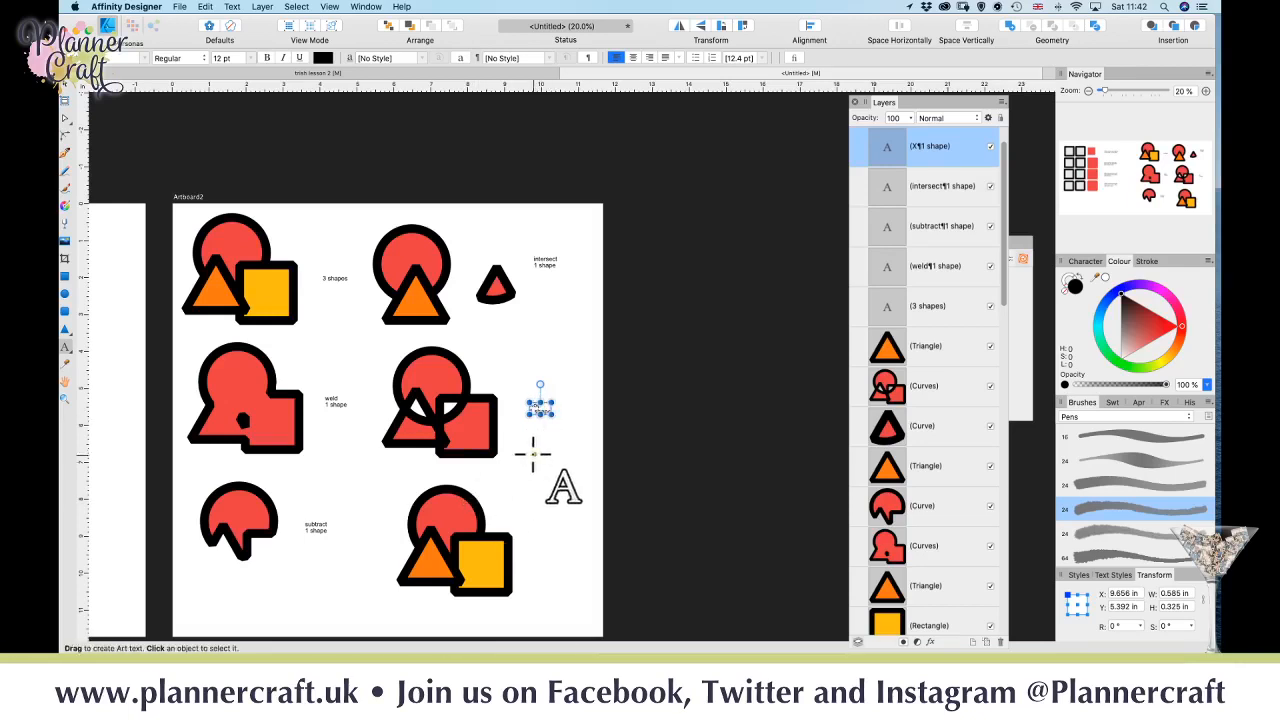
click(65, 118)
click(547, 465)
- Divide the circle, triangle and square of the second column's bottom cluster into separate pieces
key(space)
drag(563, 477, 549, 353)
drag(529, 491, 355, 345)
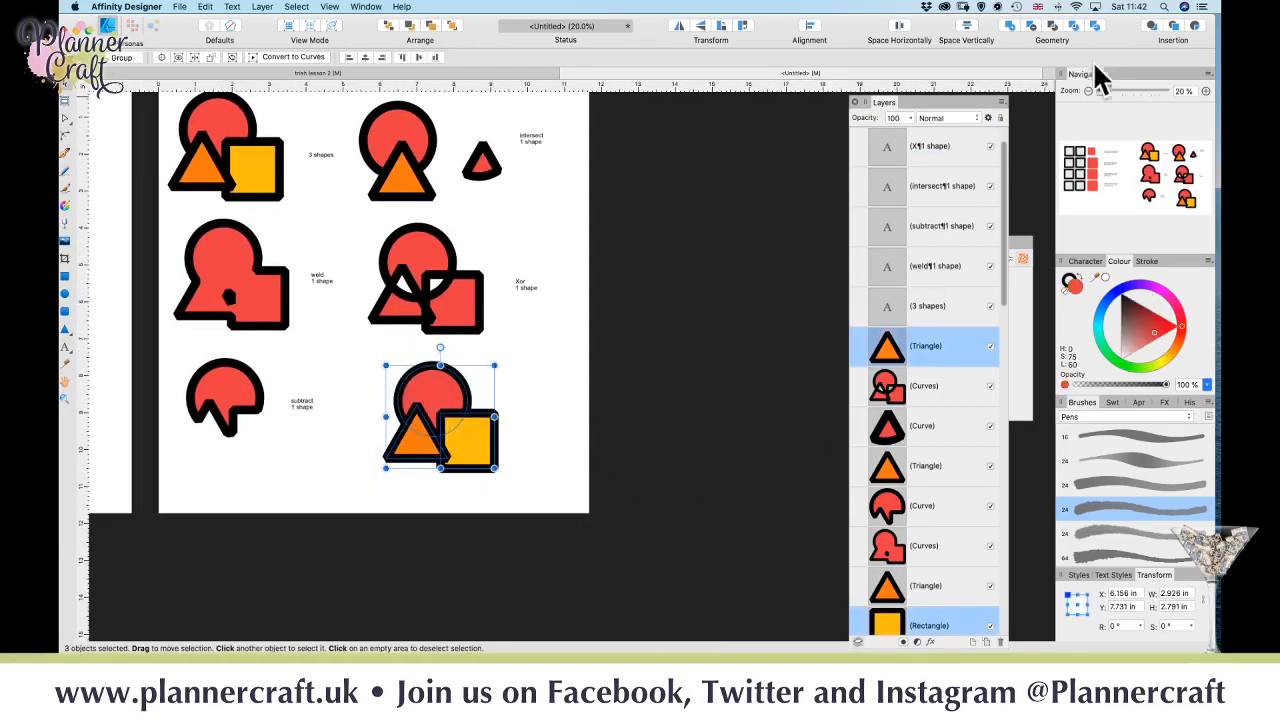
click(1097, 27)
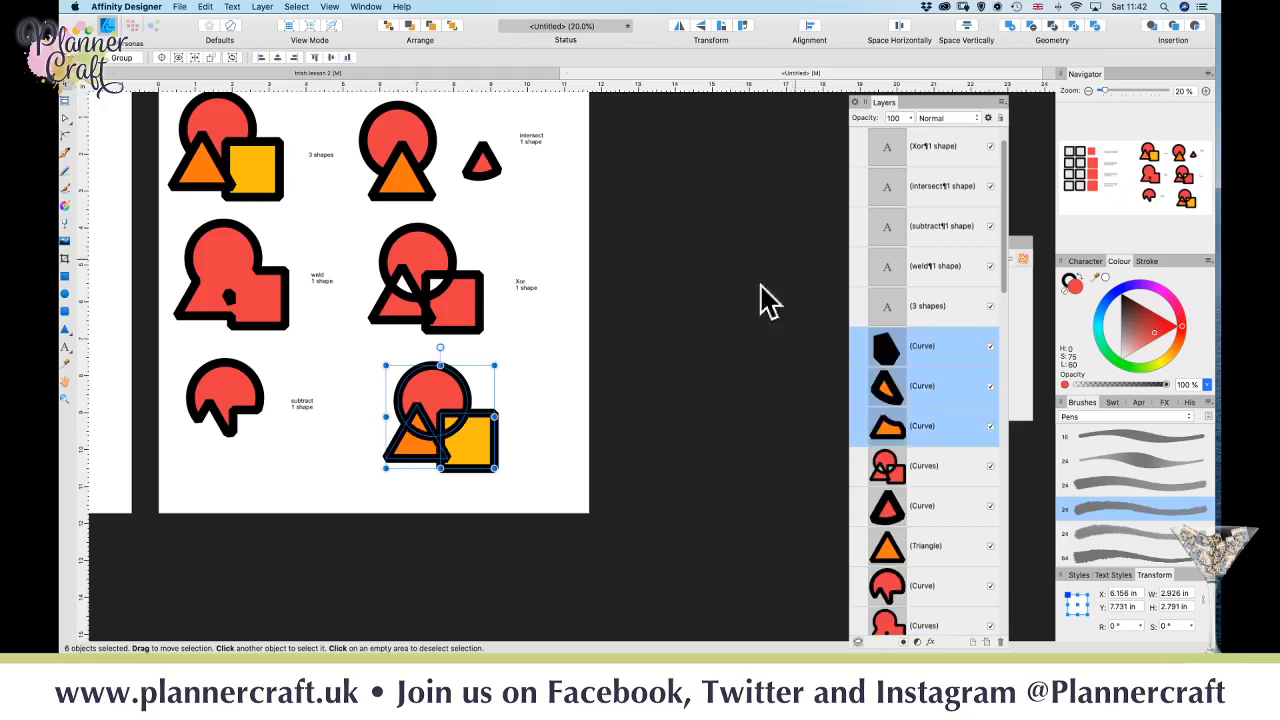
click(518, 412)
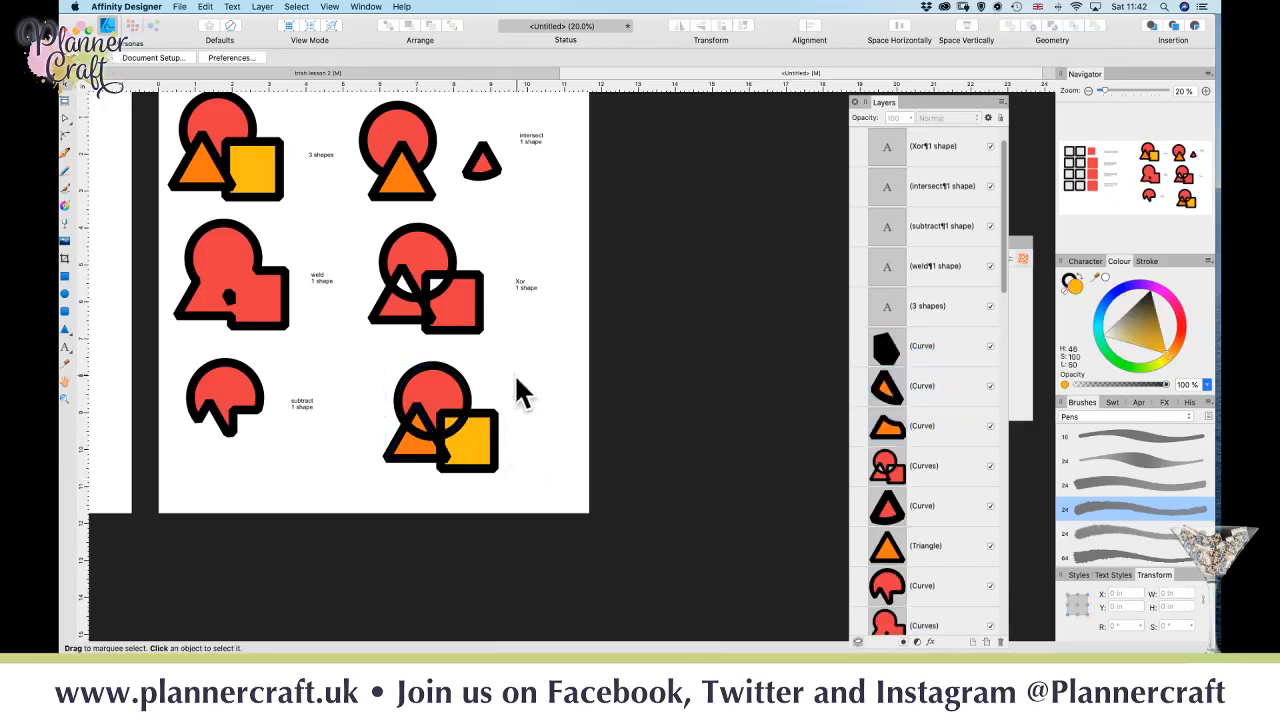
- Label the divided cluster with two lines of text, "Divide" above "6 shapes", counting its pieces in the layer list
key(space)
drag(525, 464, 564, 550)
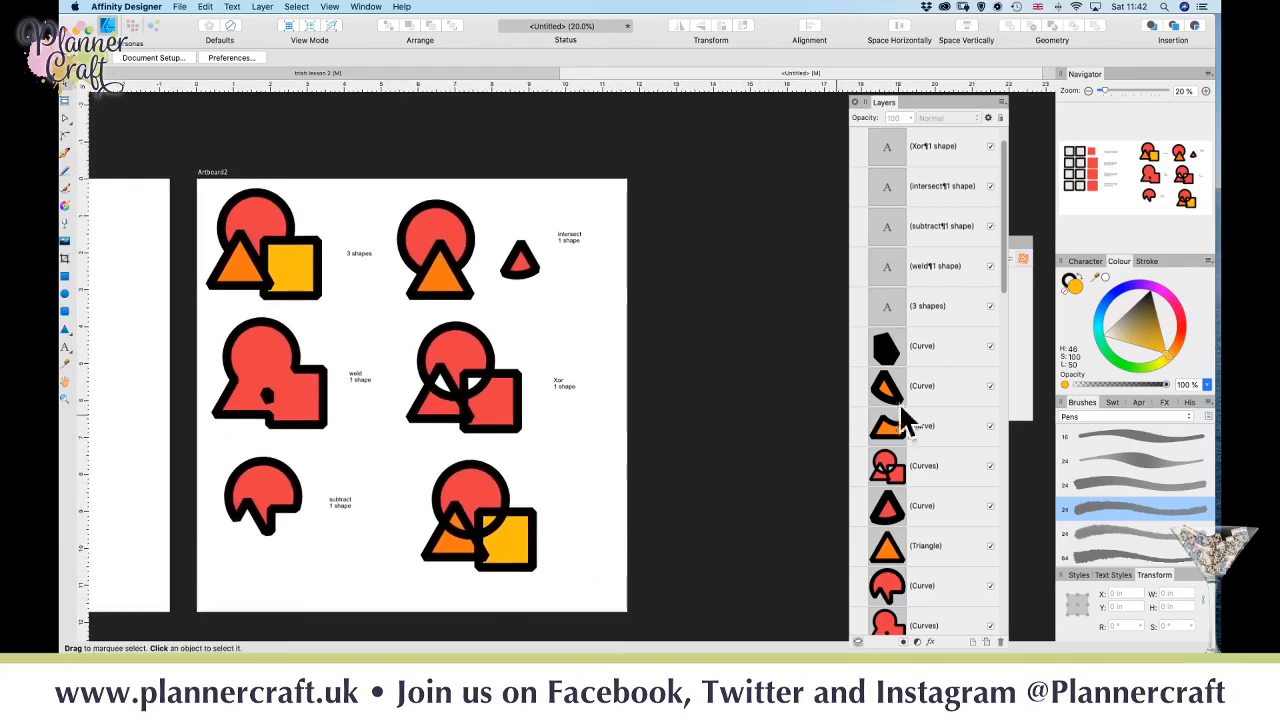
key(space)
drag(608, 494, 556, 465)
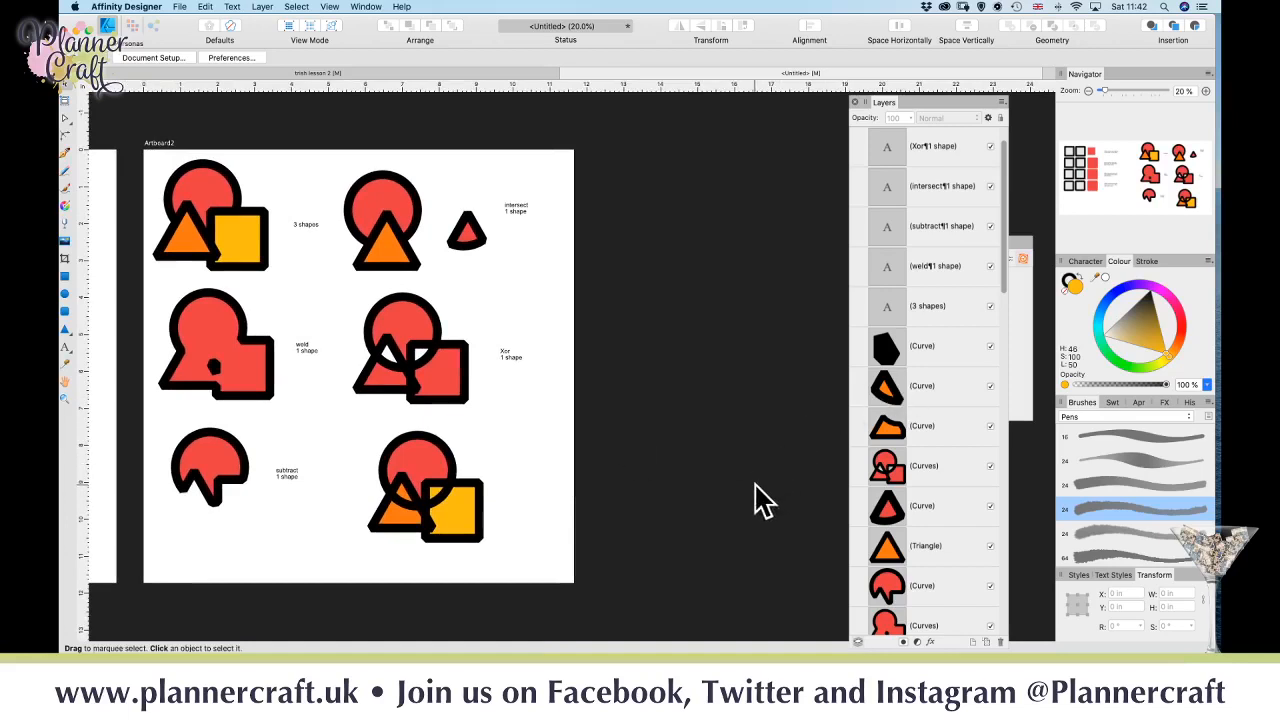
key(t)
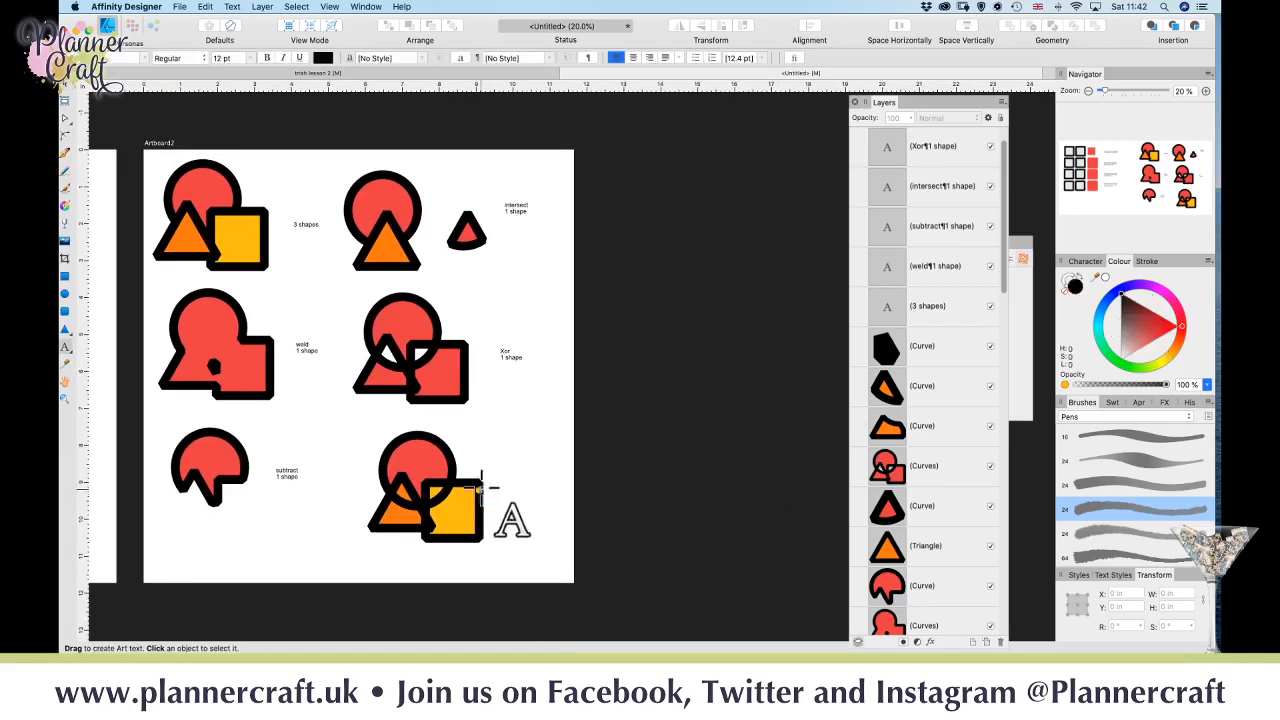
click(500, 470)
text(Divide)
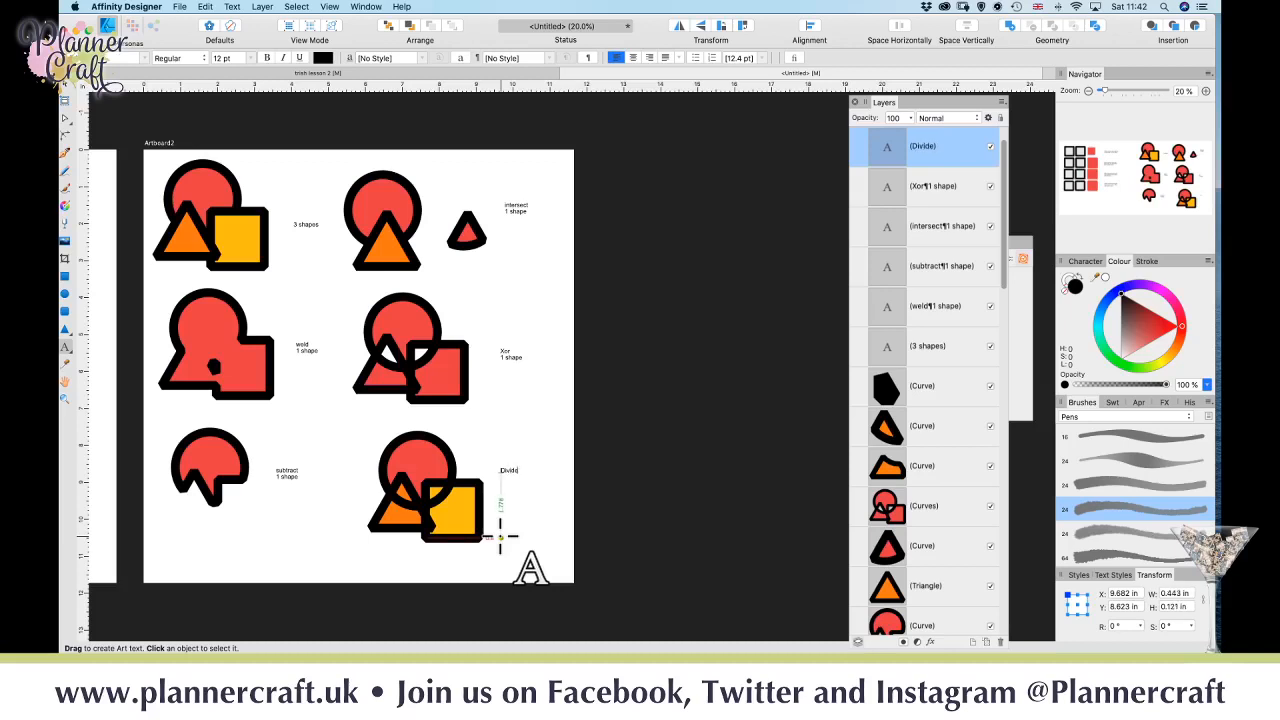
key(Escape)
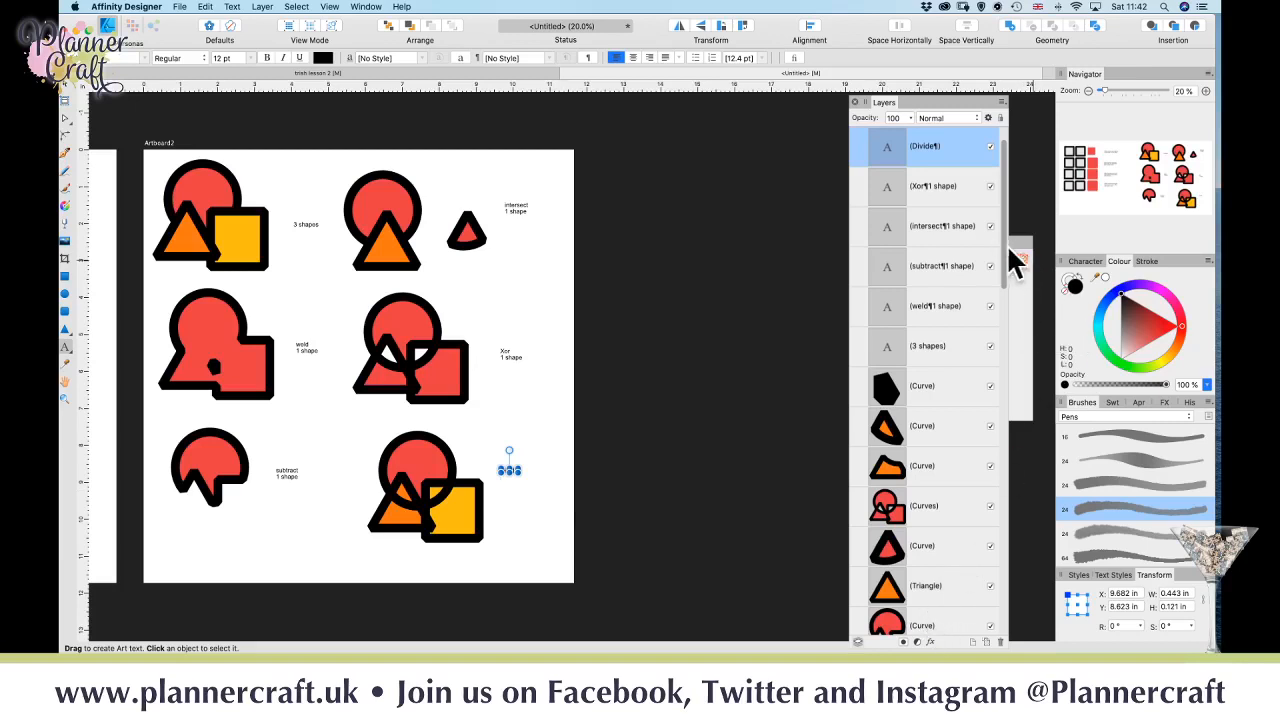
drag(1006, 263, 998, 366)
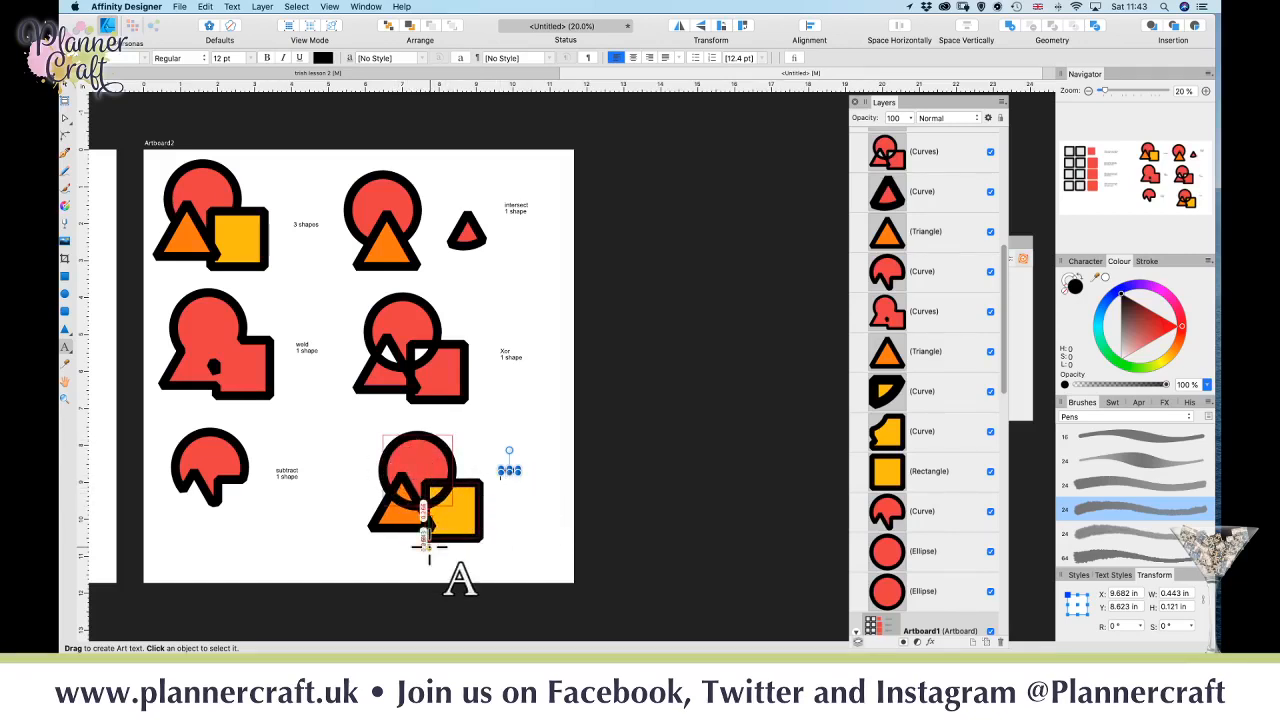
text(6 shapes)
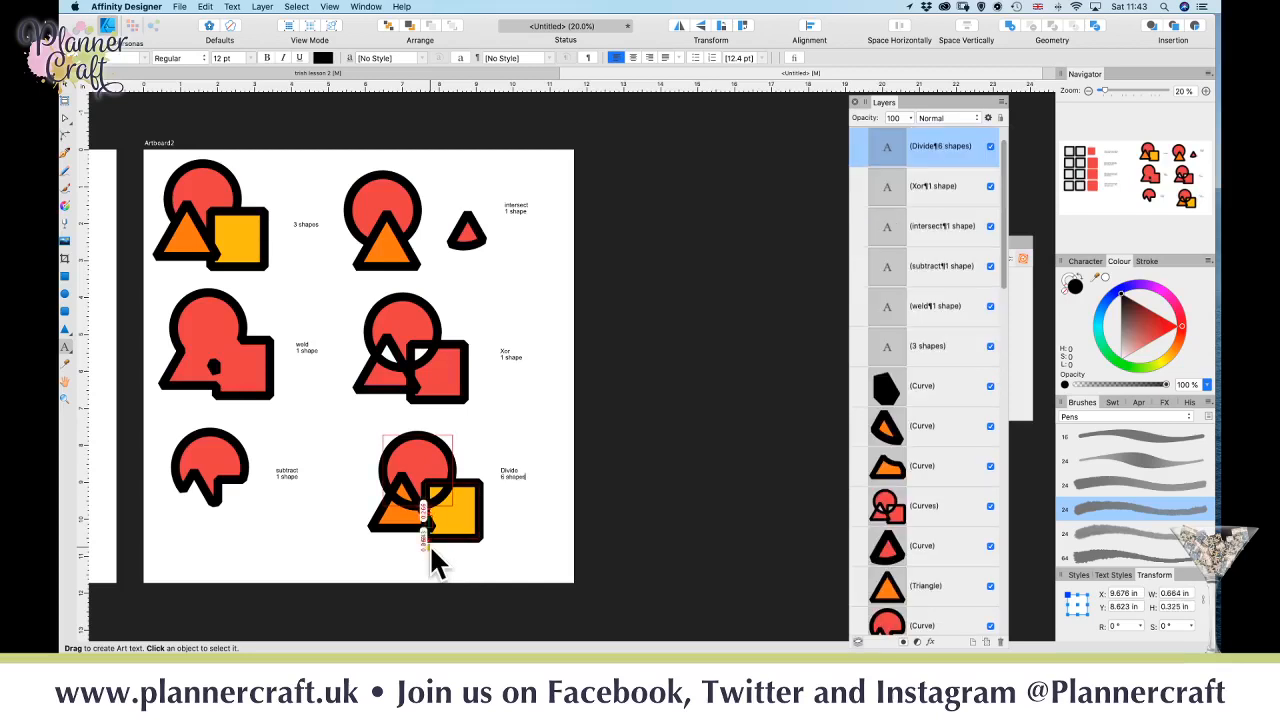
key(Escape)
click(65, 117)
- Pull the divided cluster's pieces apart so that each circle, triangle, square and overlap piece stands separately
click(354, 527)
drag(360, 519, 591, 421)
click(508, 406)
click(575, 413)
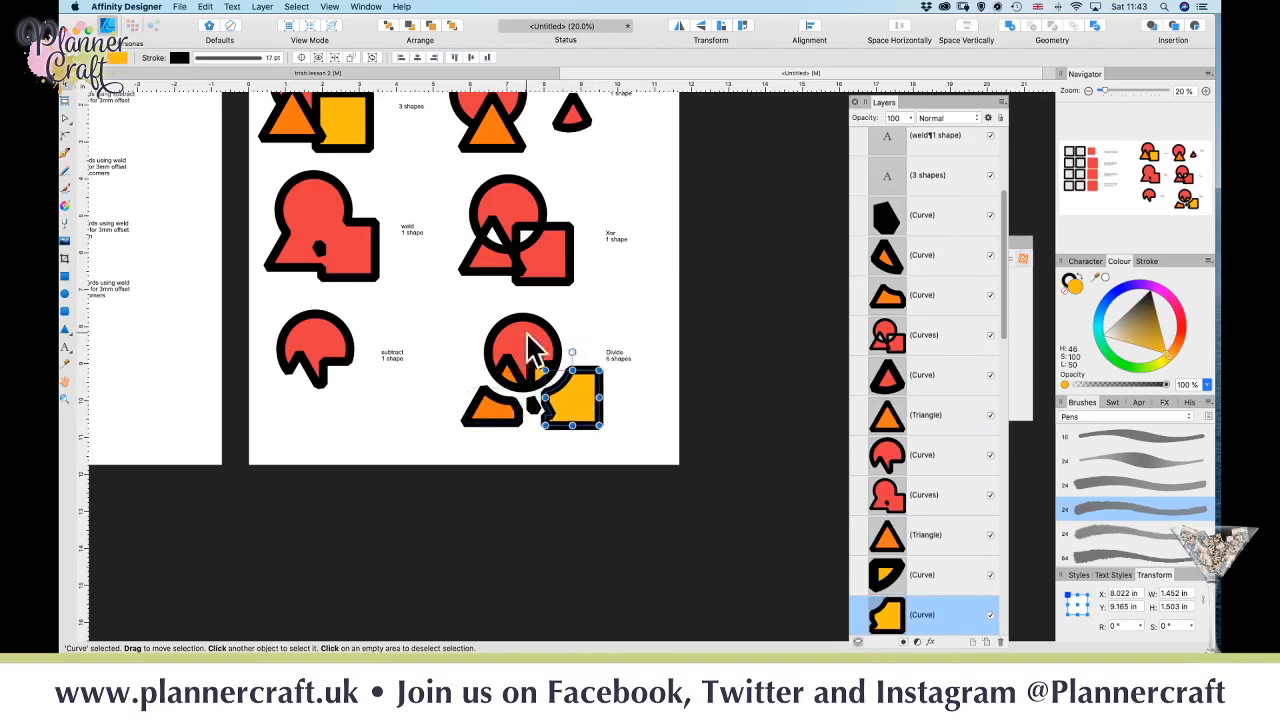
click(530, 345)
drag(530, 345, 547, 368)
click(546, 385)
click(508, 368)
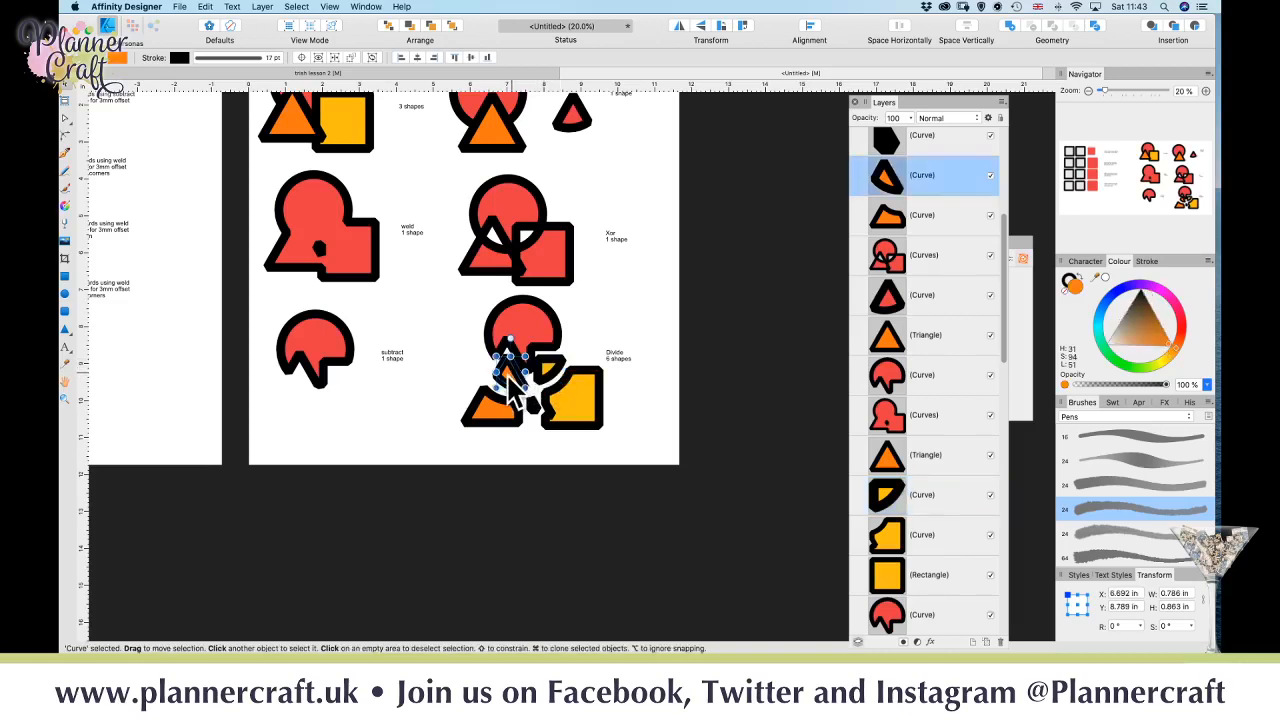
click(532, 401)
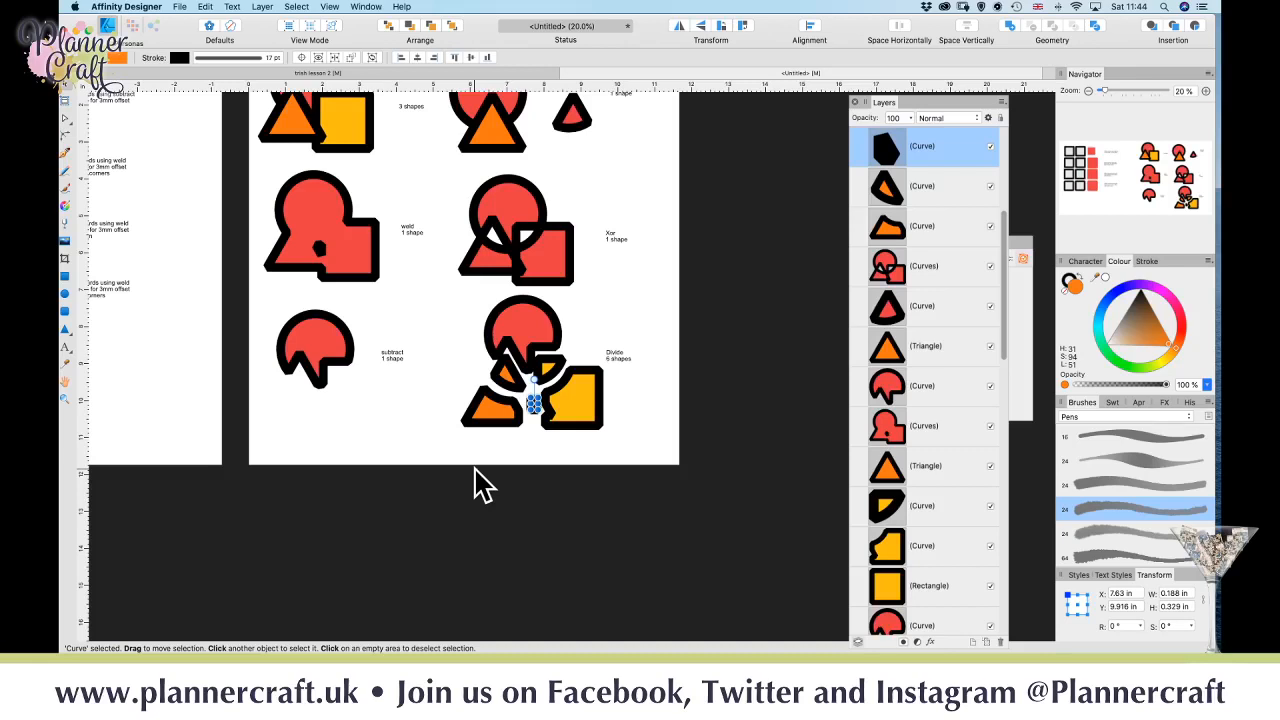
- Insert a third document-sized artboard beside the second one
key(space)
drag(559, 304, 391, 460)
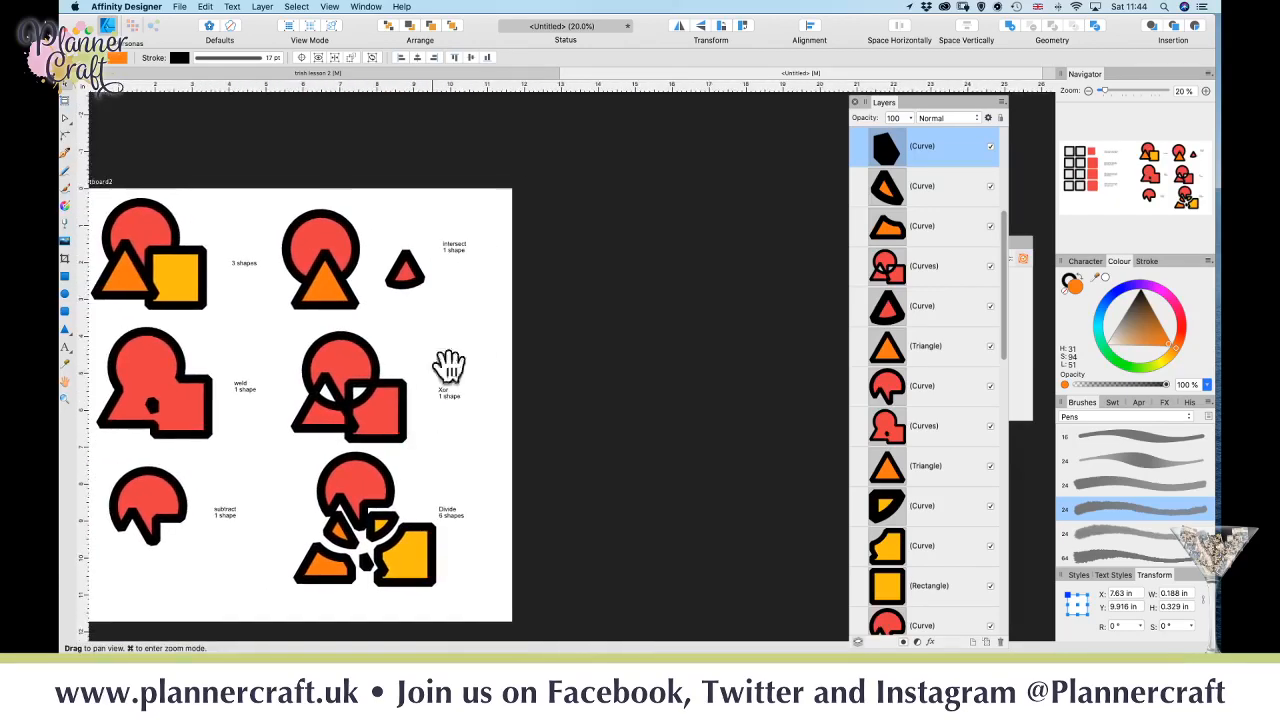
click(65, 100)
click(268, 58)
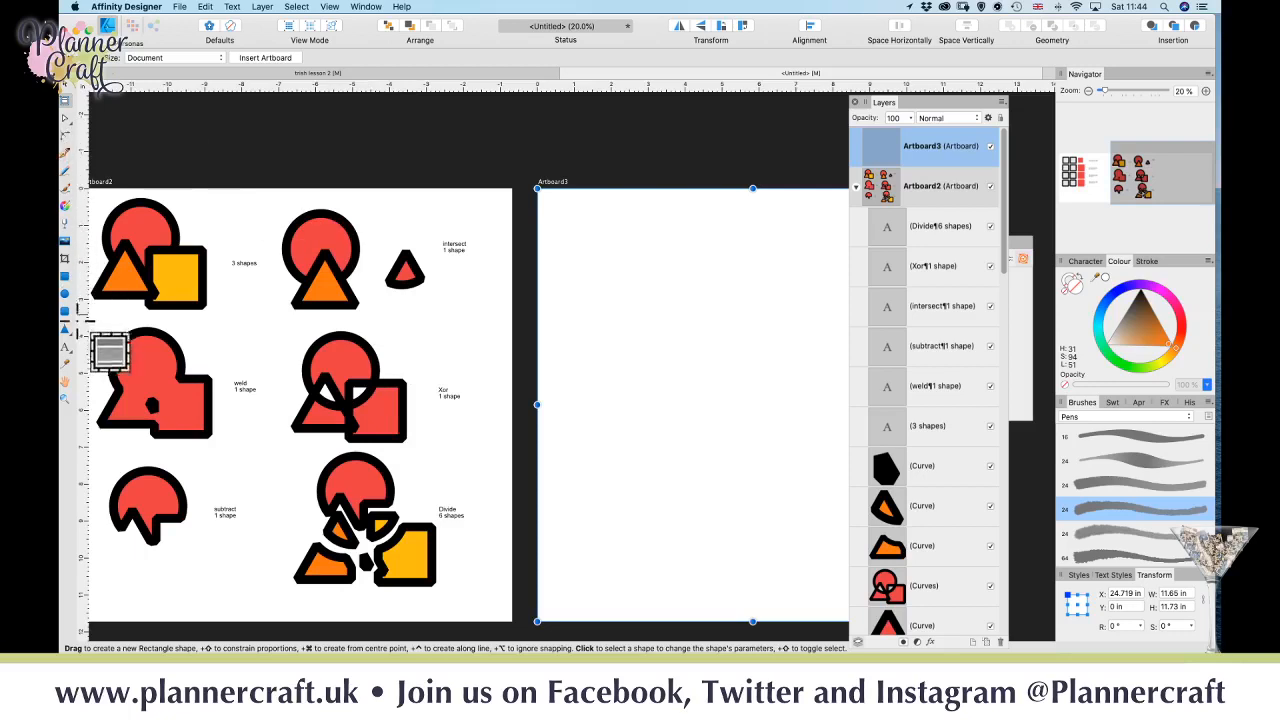
- Draw a cloud shape about 3.3 by 3.5 in on the third artboard and set its bubbles to 5
drag(67, 336, 149, 531)
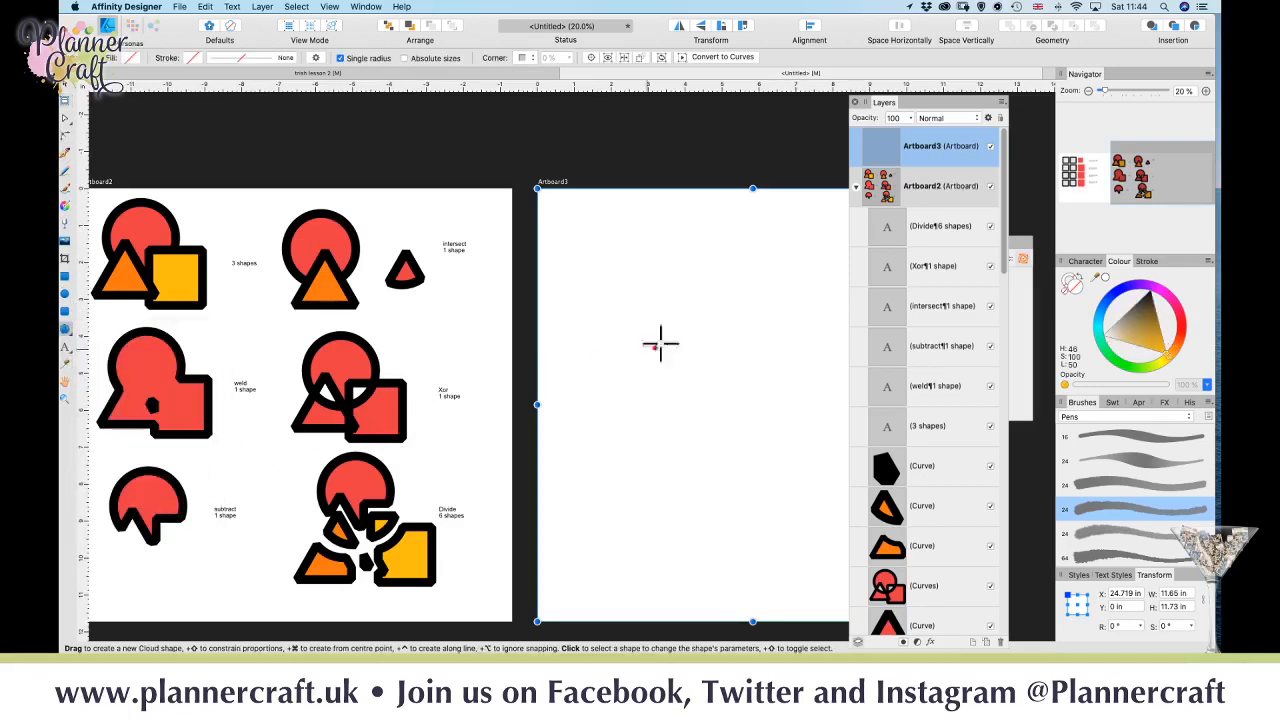
drag(549, 257, 508, 375)
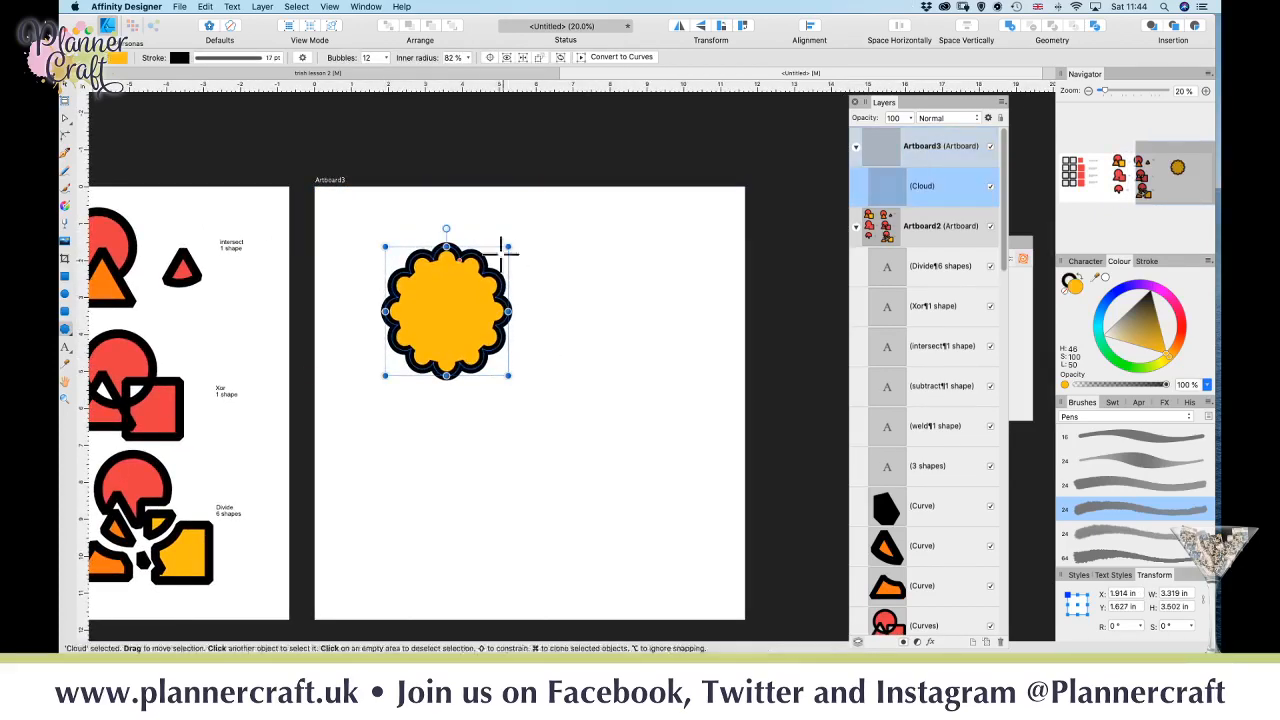
click(386, 57)
drag(388, 75, 371, 95)
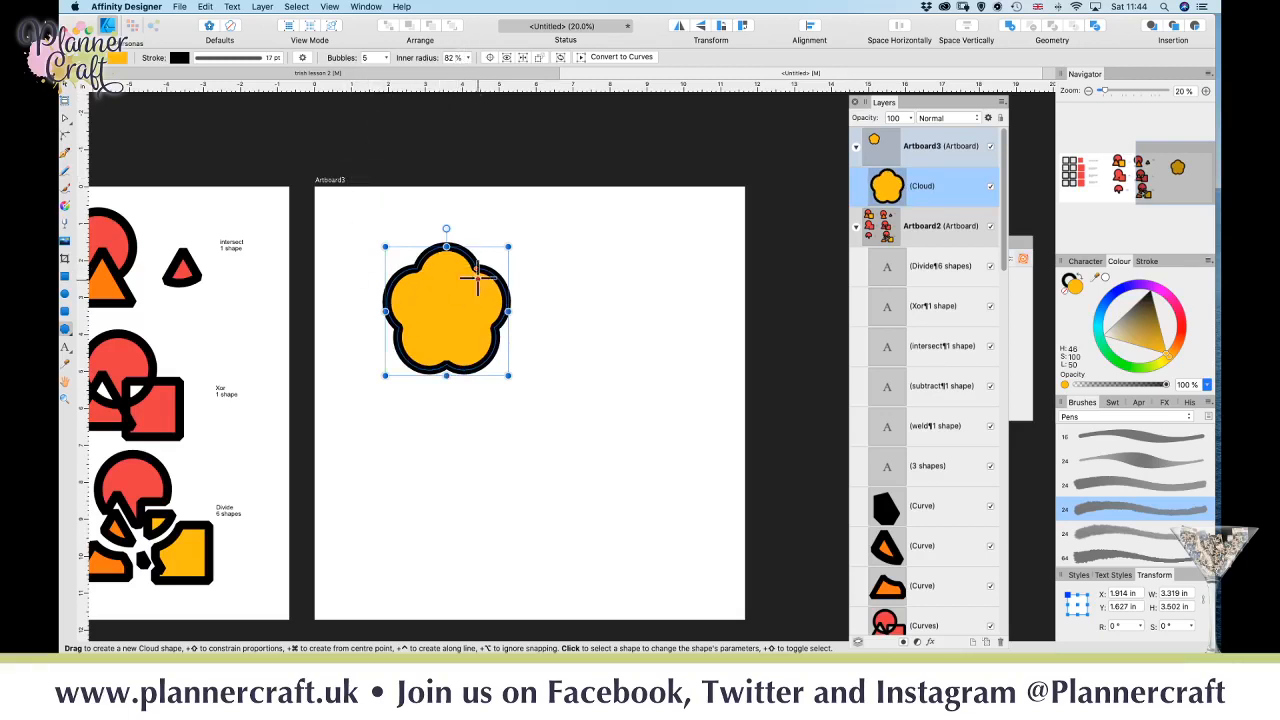
- Reduce the cloud's inner radius to 53 % and cover its lower half with a red rectangle about 5.8 by 2.5 in
drag(477, 280, 452, 294)
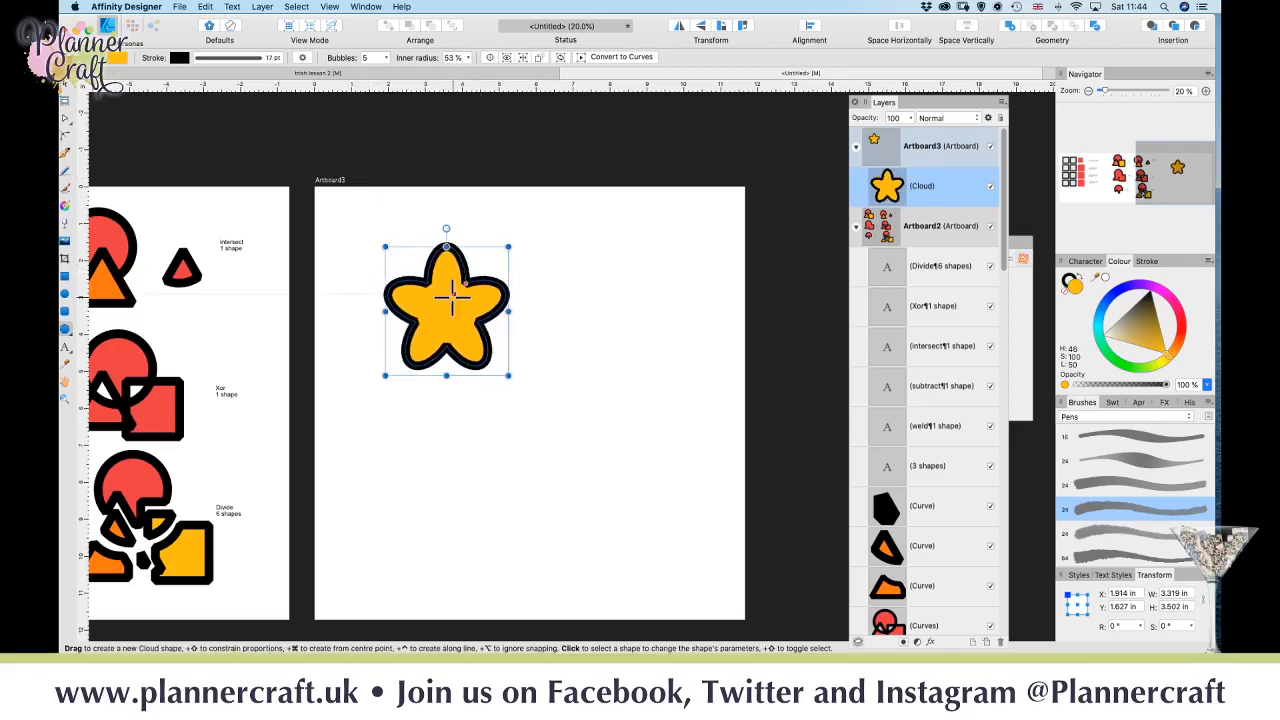
click(66, 278)
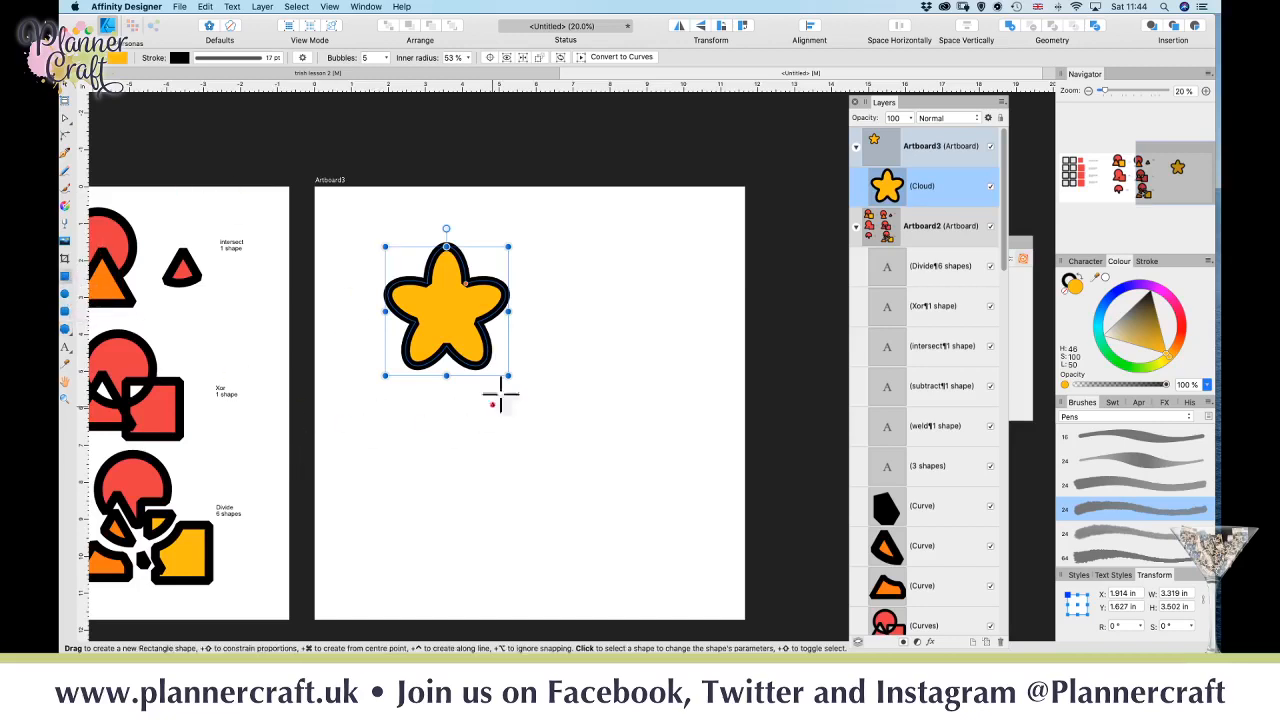
drag(358, 329, 575, 423)
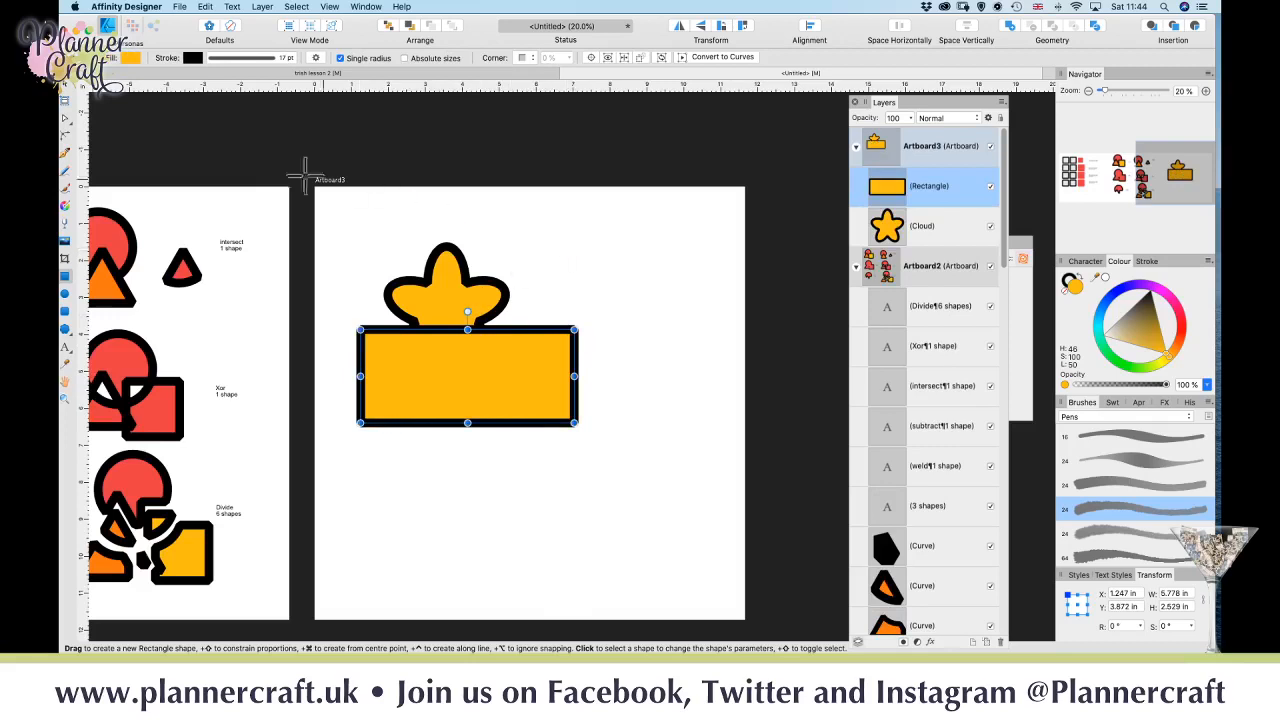
click(1184, 331)
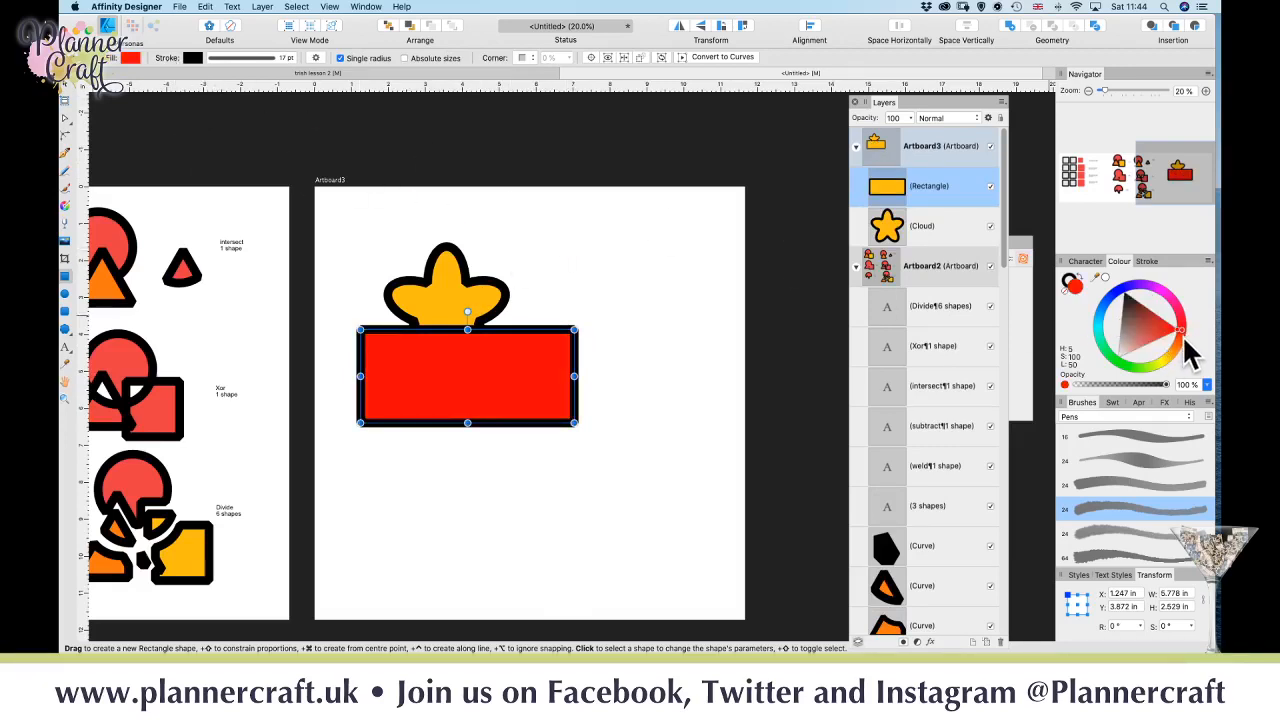
- Shift the red rectangle slightly and remove the outline from both the rectangle and the cloud
click(70, 118)
mouse_move(531, 389)
mouse_down()
mouse_move(510, 392)
mouse_move(529, 391)
mouse_up()
drag(634, 491, 350, 225)
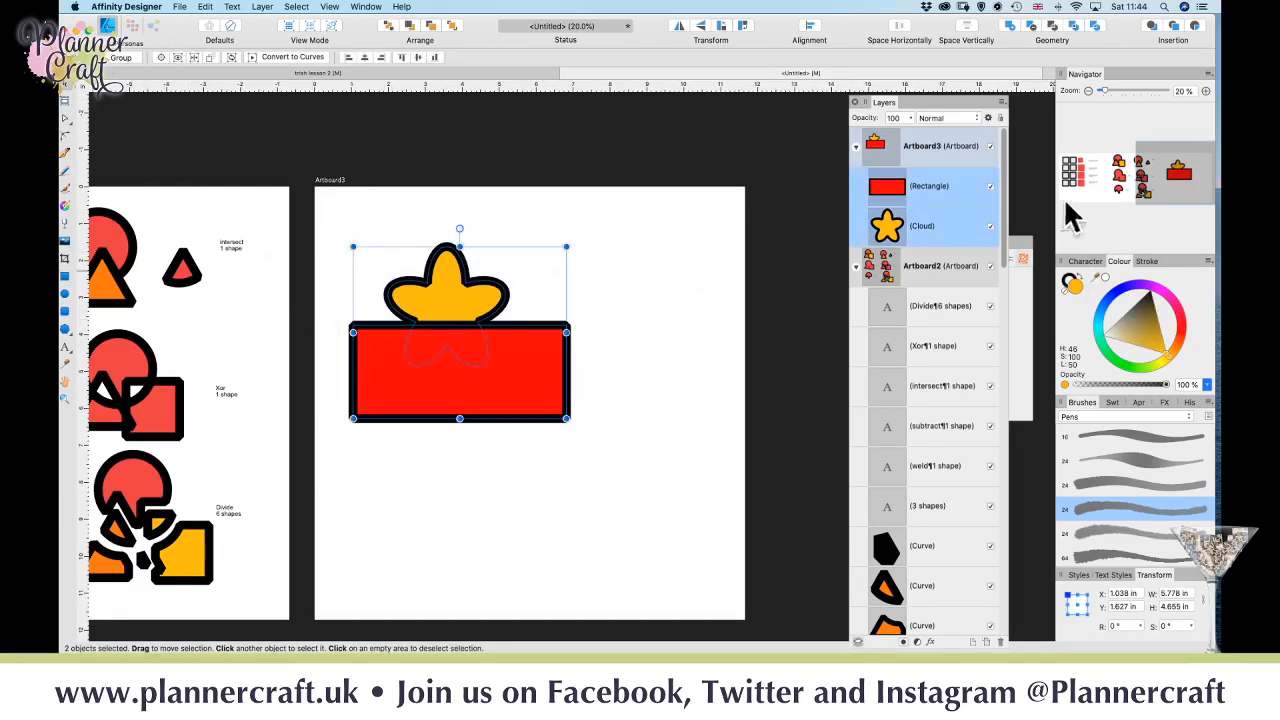
click(1148, 261)
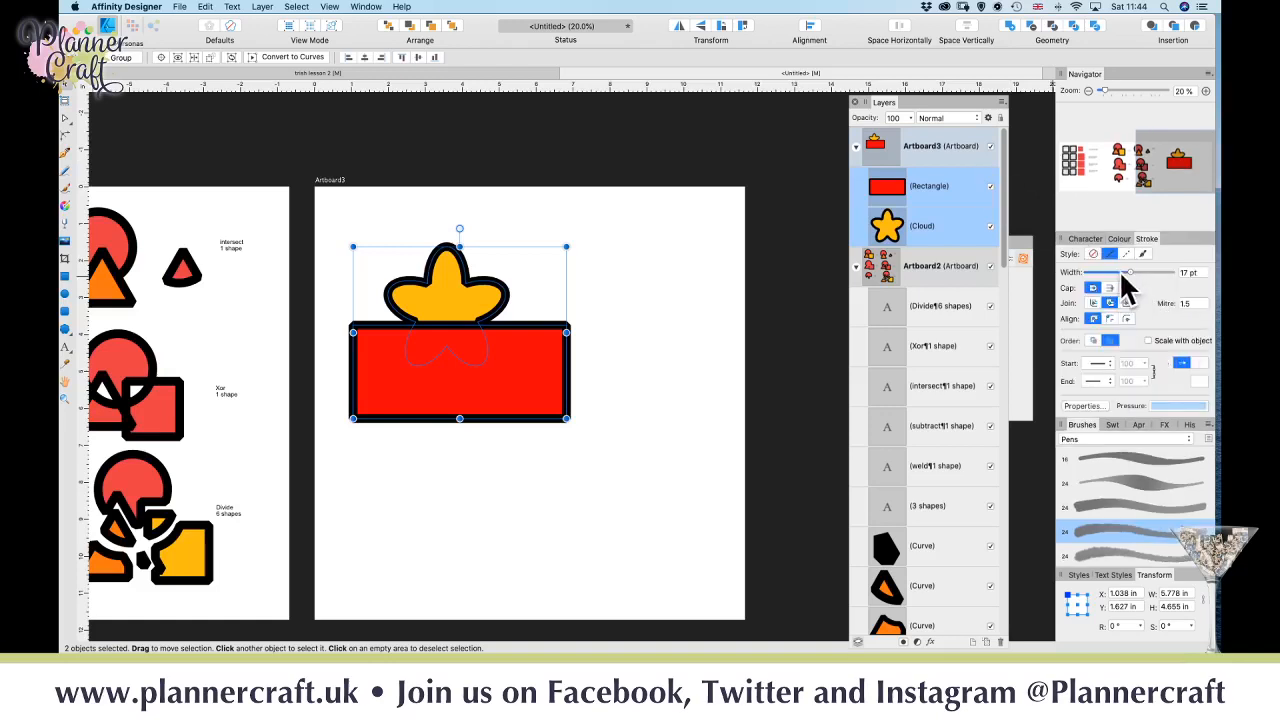
click(1093, 254)
click(615, 350)
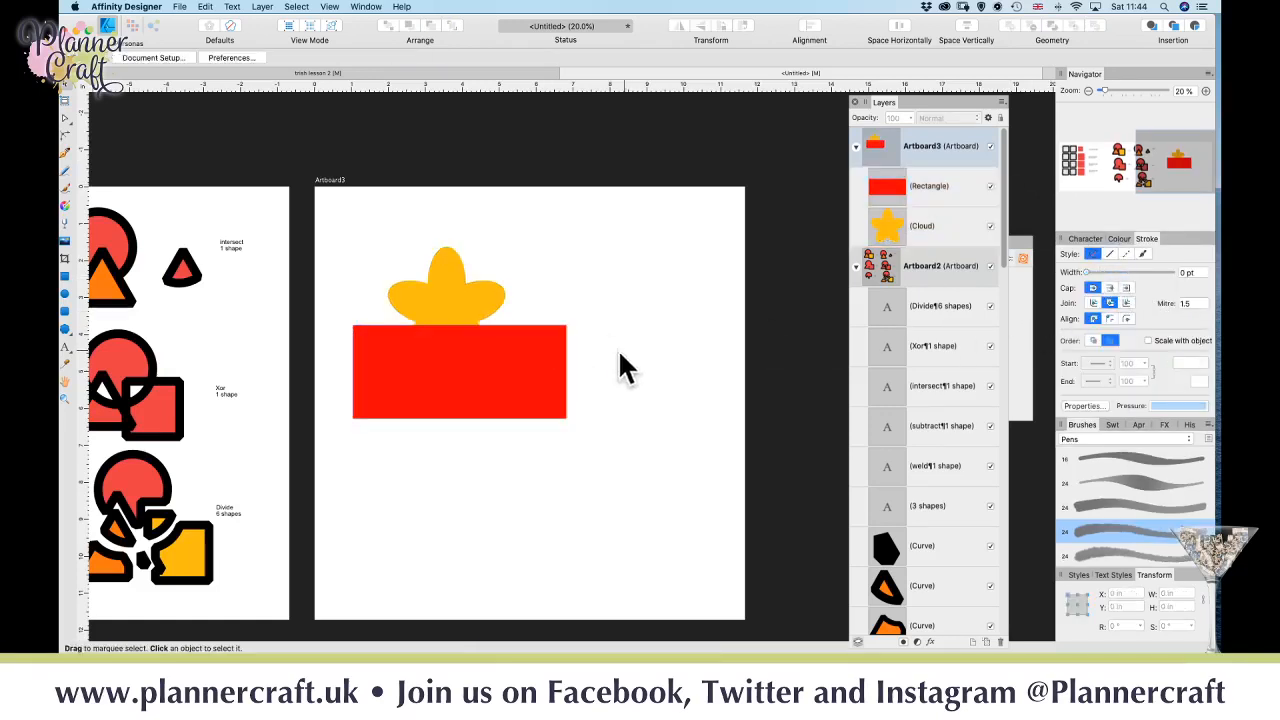
click(461, 310)
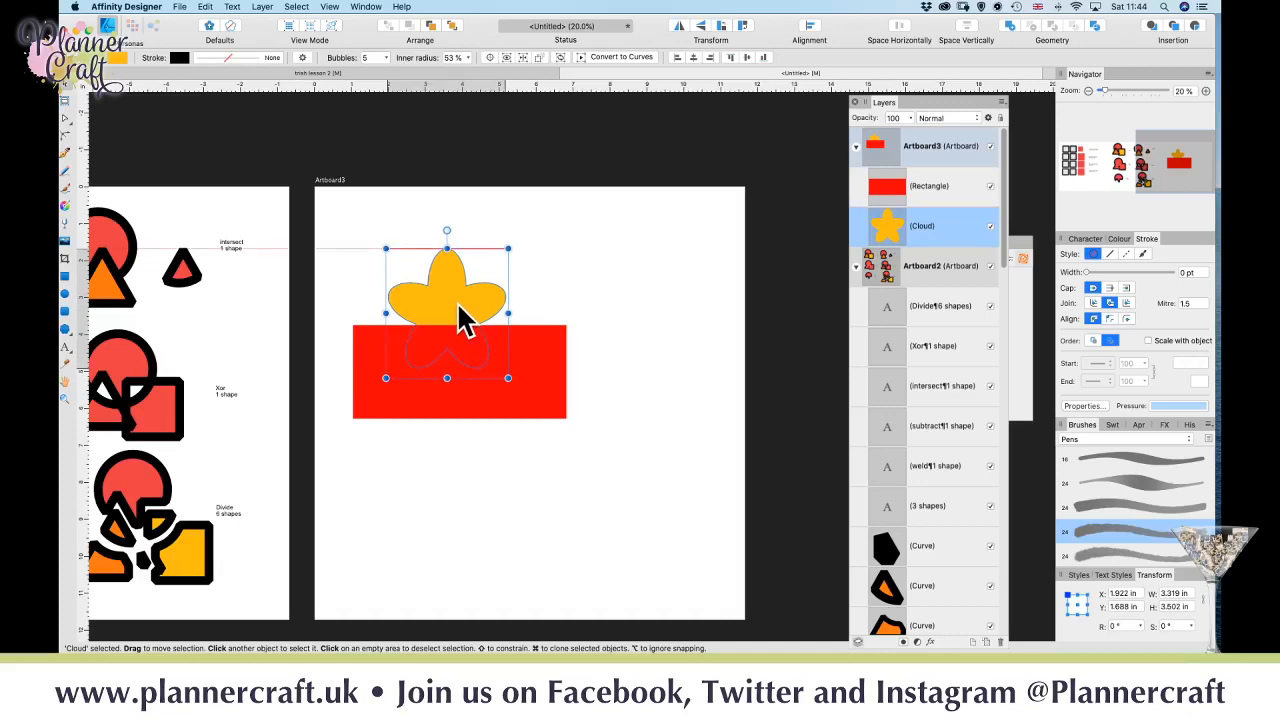
drag(460, 307, 462, 310)
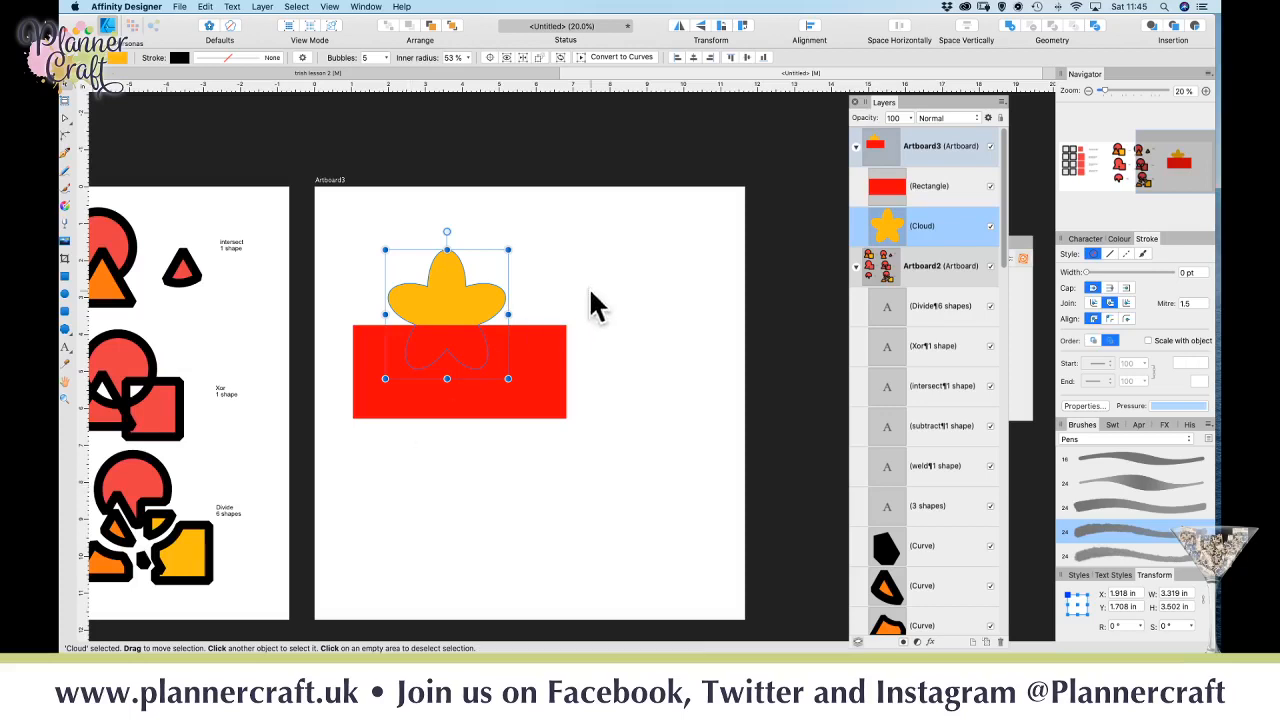
click(544, 370)
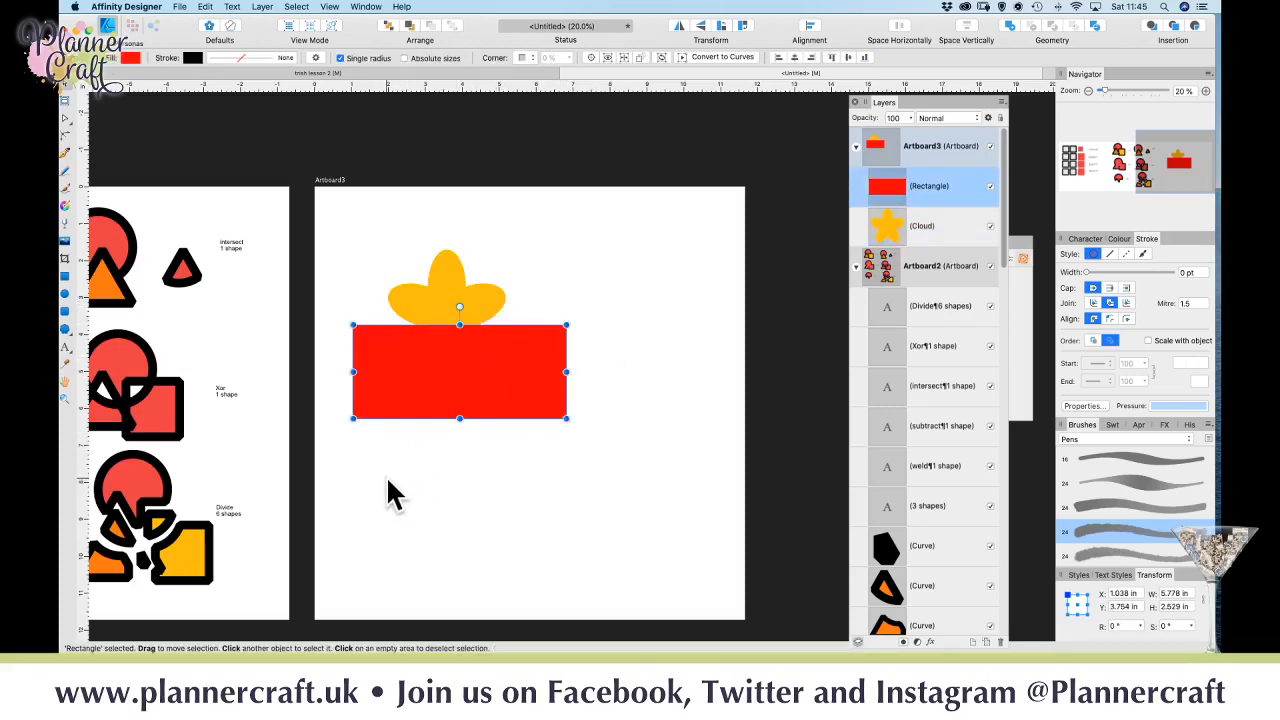
click(430, 318)
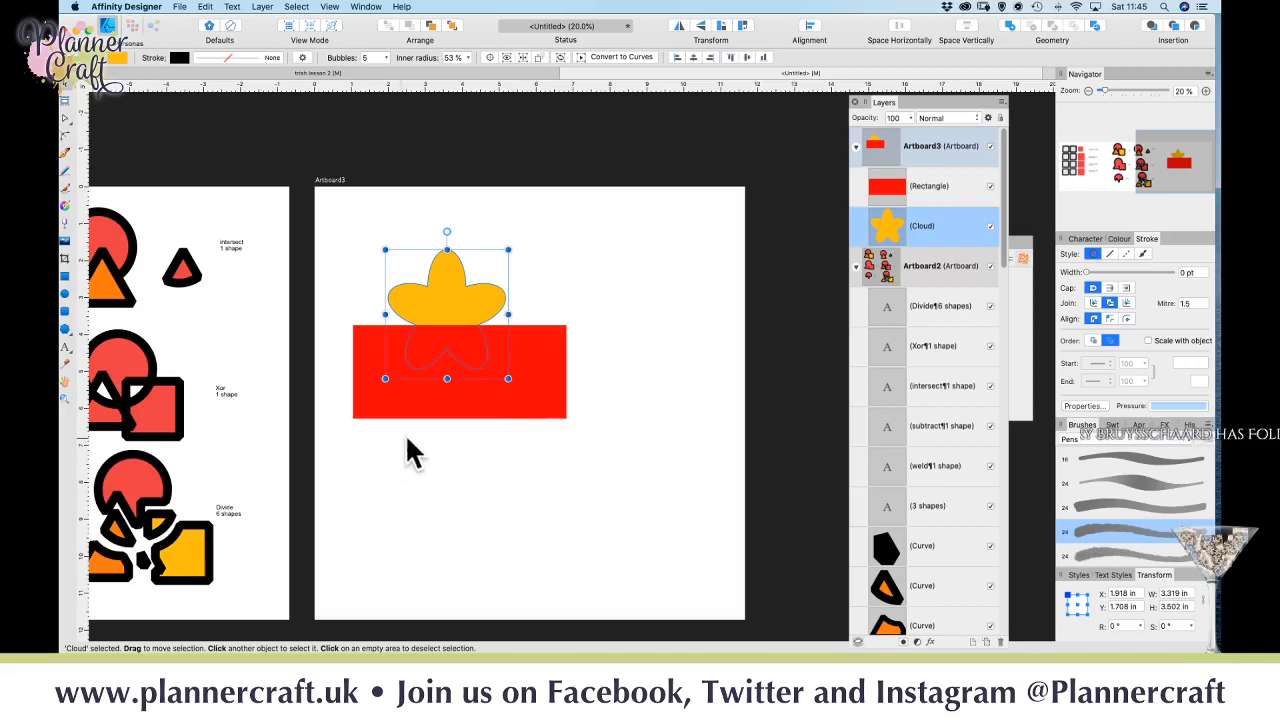
- Duplicate the red rectangle, narrow both copies to about half width and place them side by side over the cloud's lower half
click(553, 384)
mouse_move(476, 393)
mouse_down()
mouse_move(635, 391)
mouse_move(672, 328)
mouse_move(625, 269)
mouse_move(638, 269)
mouse_up()
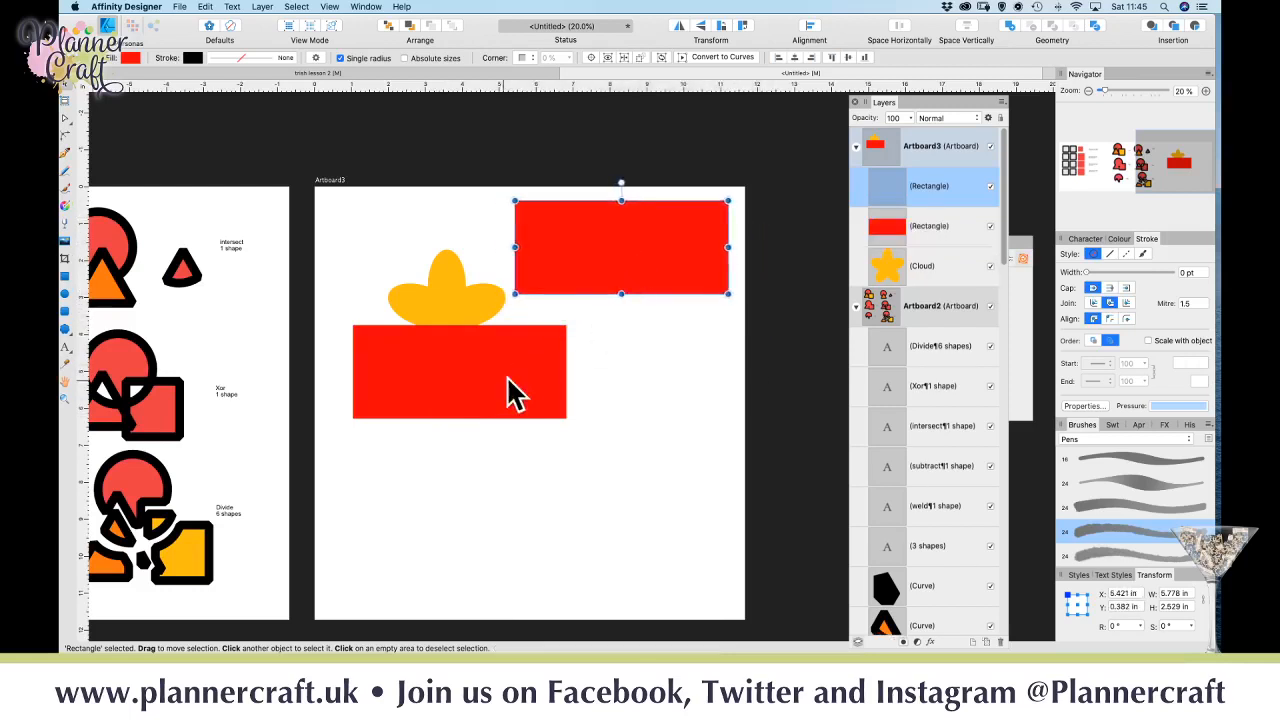
click(510, 395)
drag(566, 371, 446, 360)
drag(623, 260, 557, 383)
drag(656, 370, 541, 357)
click(515, 465)
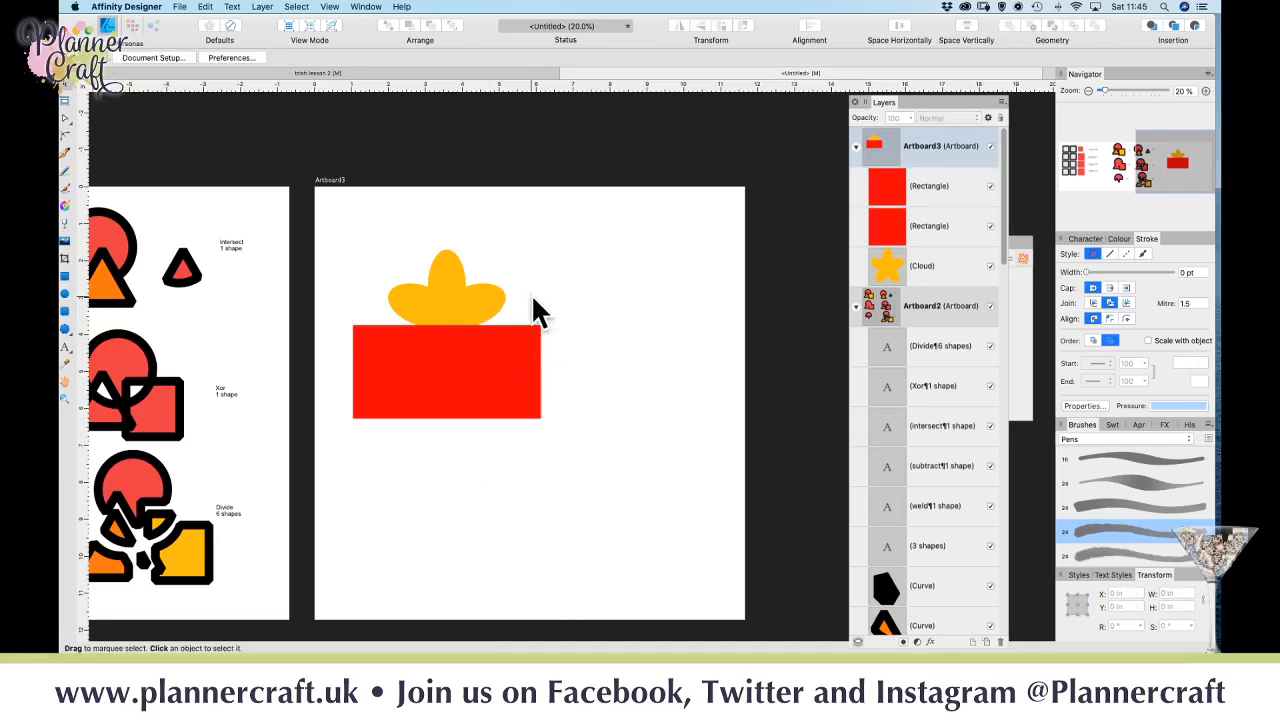
drag(612, 481, 311, 200)
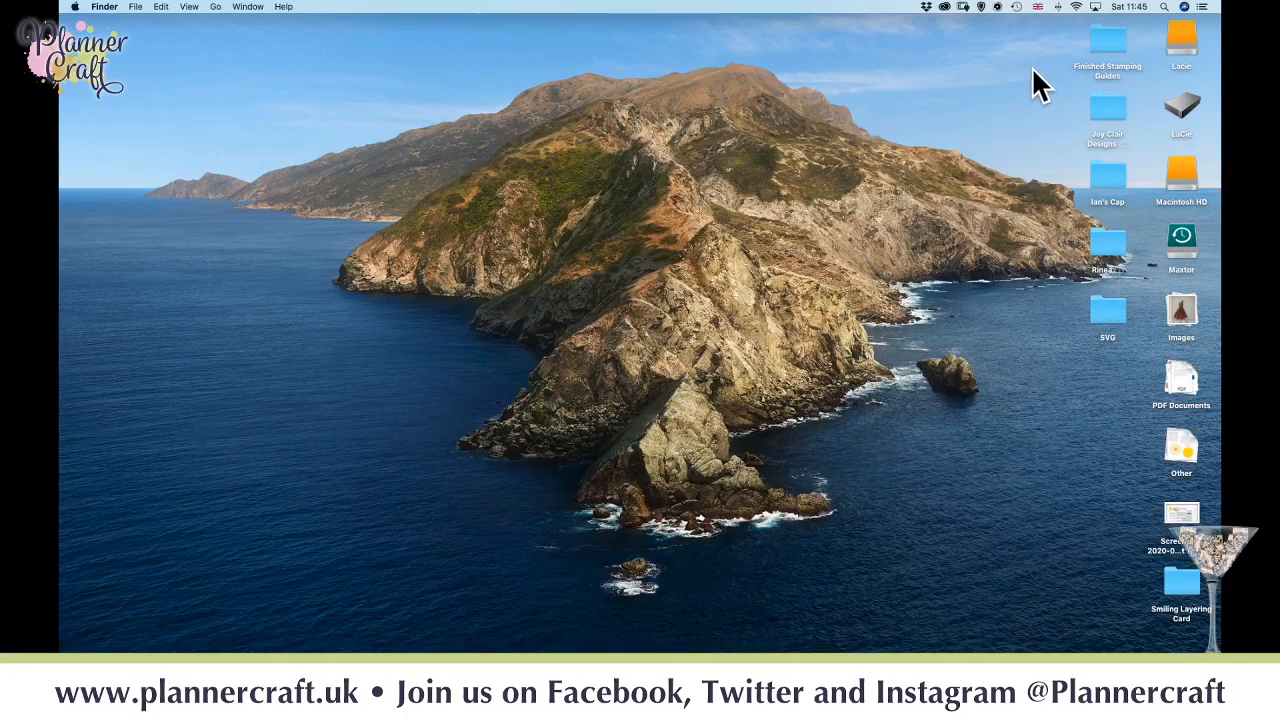
- Reopen Affinity Designer and restore both the recovery version of trish lesson 2 and the unsaved document
mouse_move(352, 648)
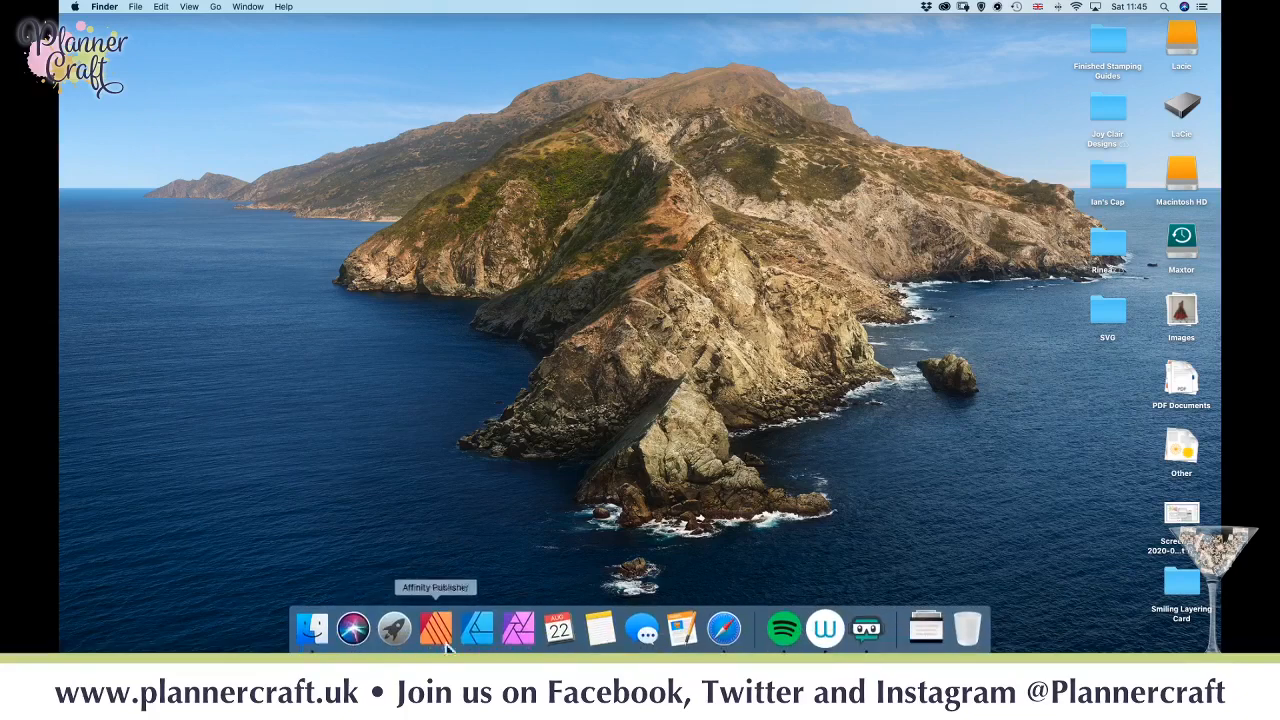
click(480, 648)
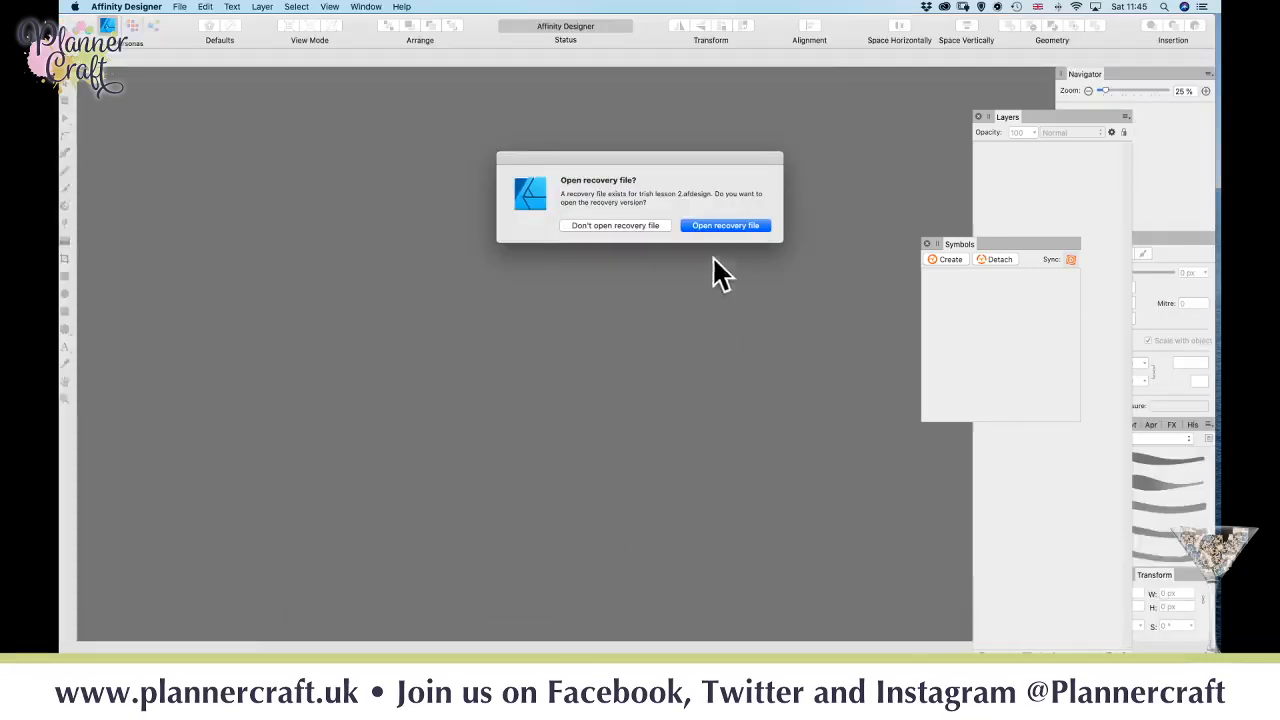
click(730, 226)
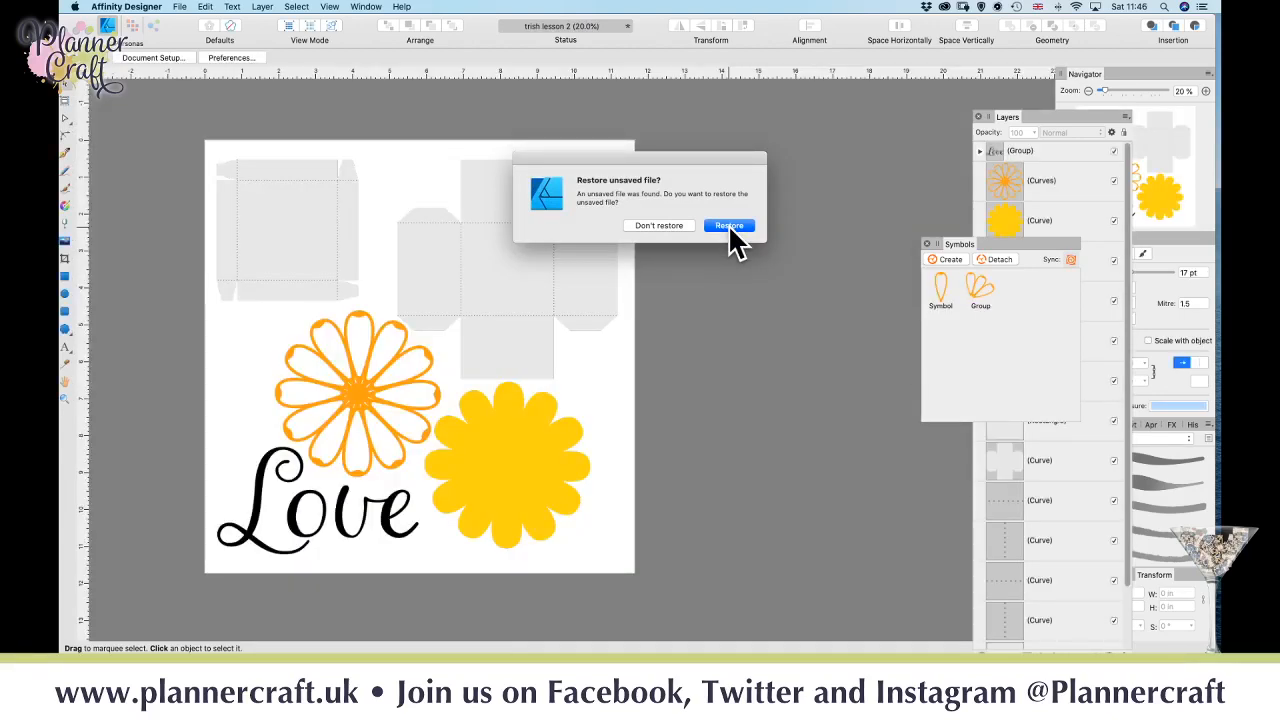
click(718, 227)
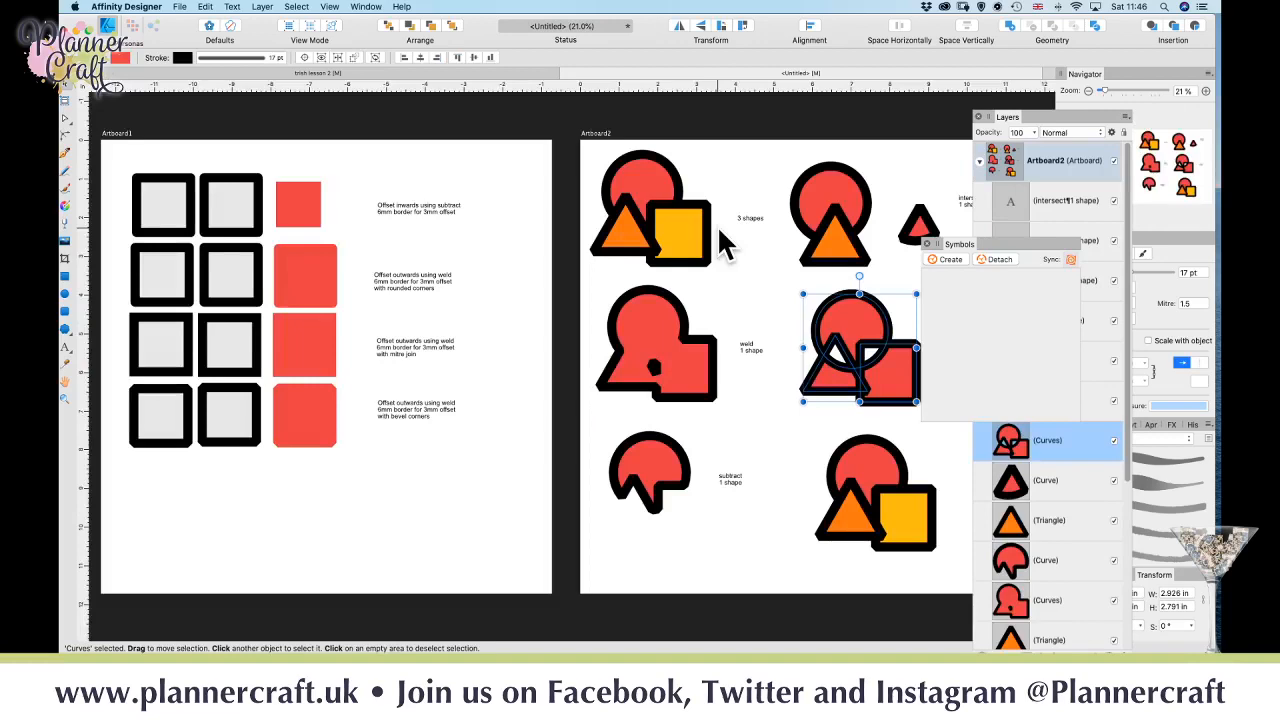
- Insert a third document-sized artboard beside the second one and save the document as "trish lesson 3"
key(space)
drag(728, 489, 240, 453)
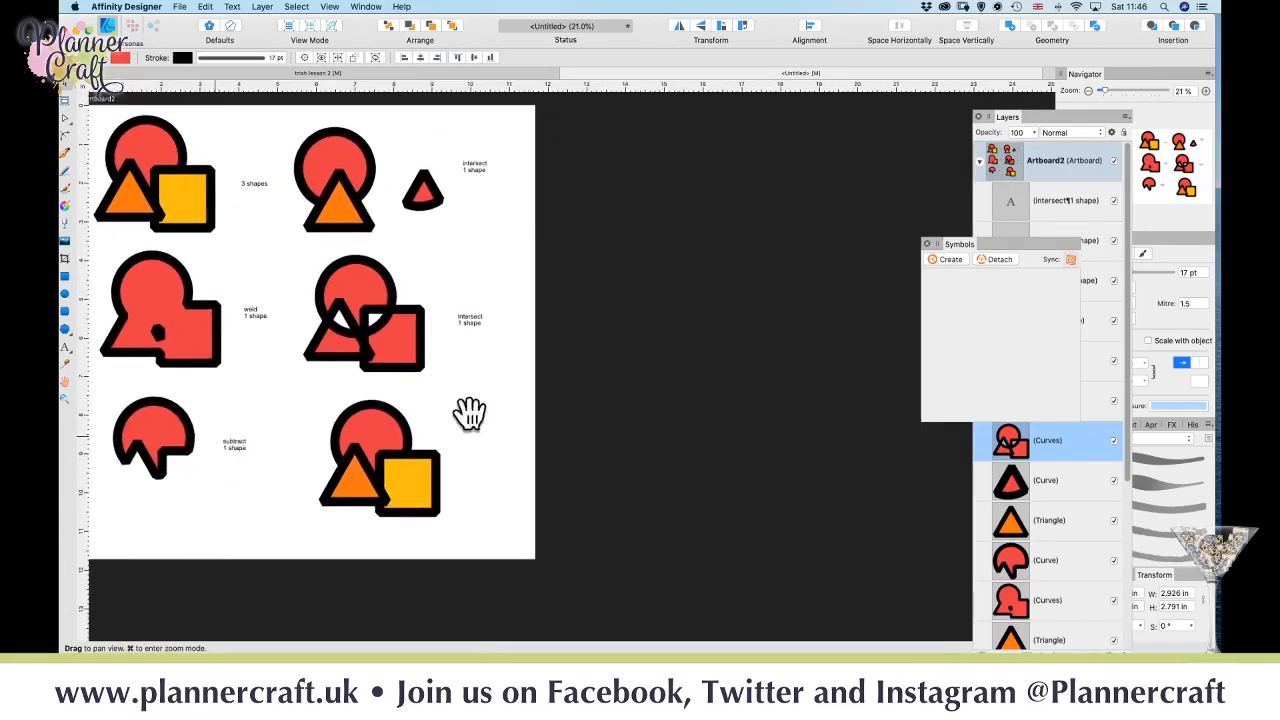
click(66, 103)
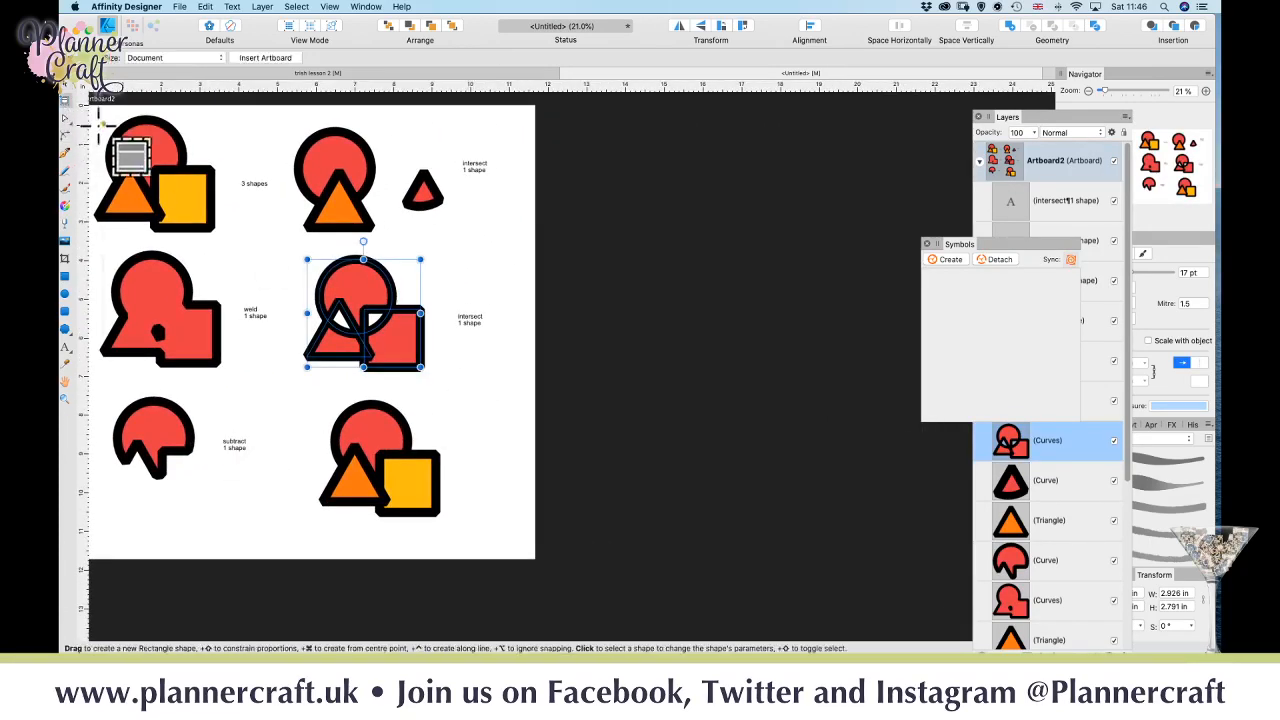
click(265, 57)
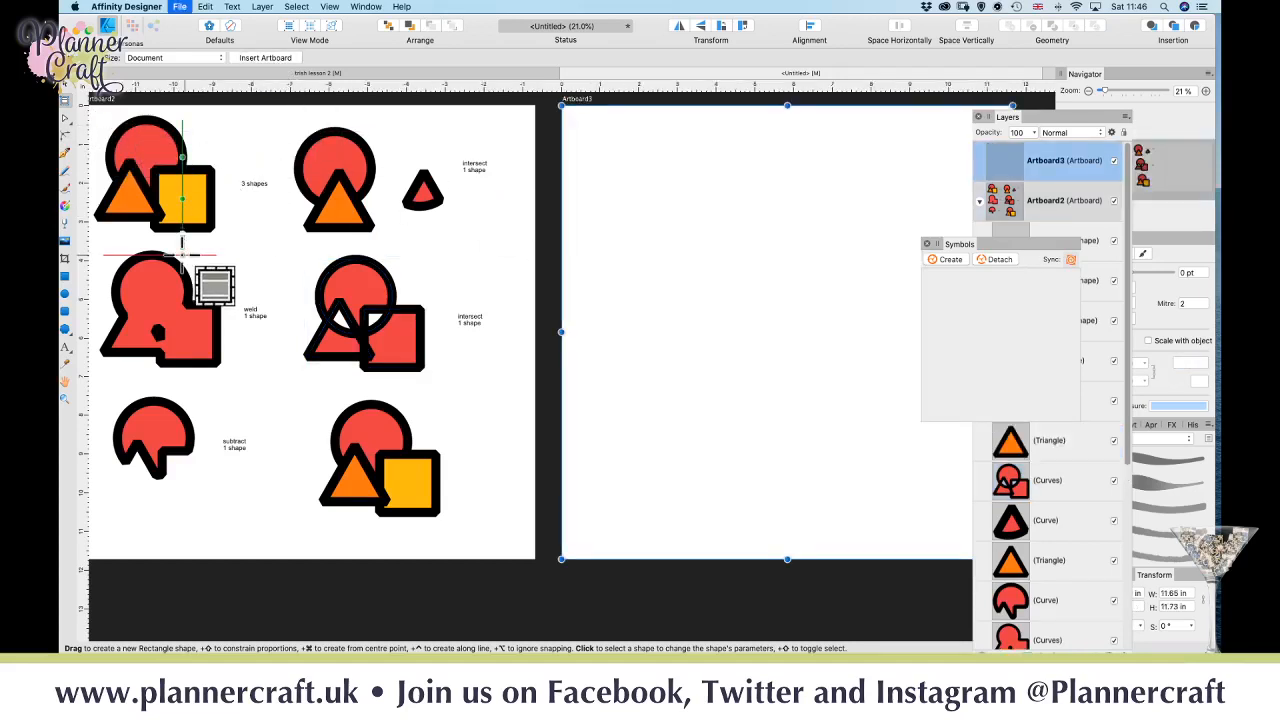
key(super+s)
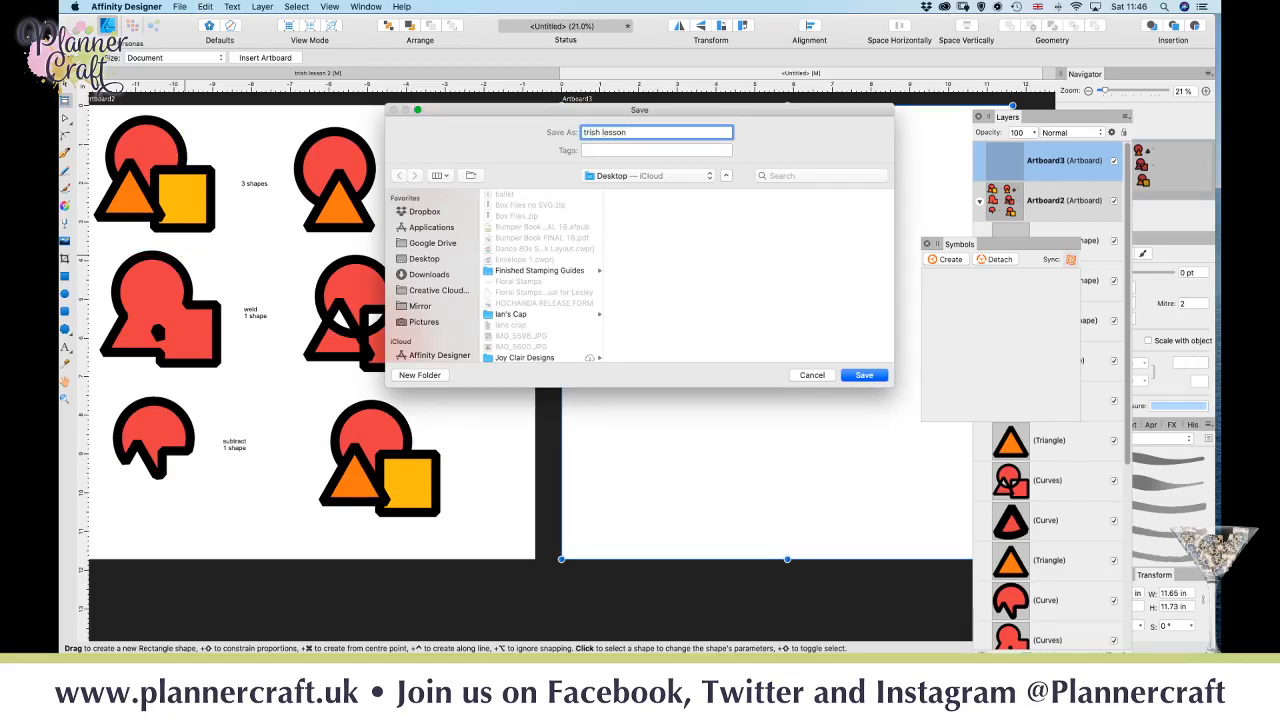
key(Return)
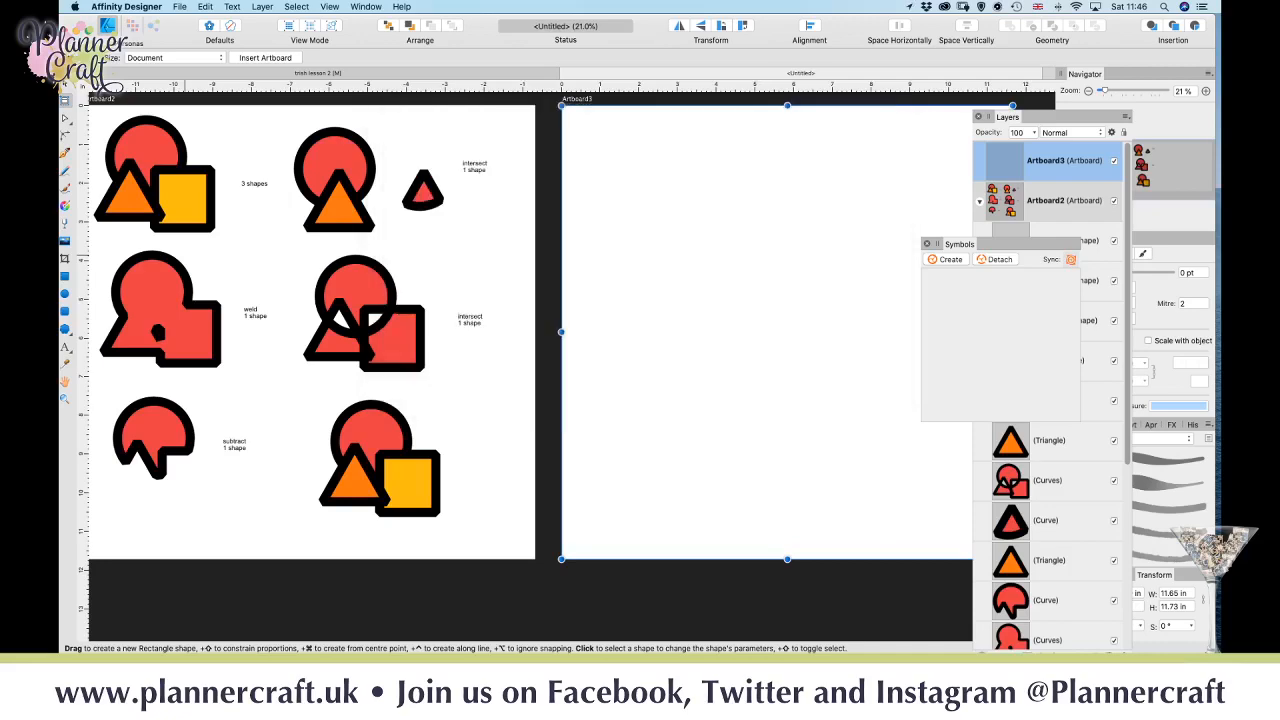
- Draw a cloud about 3.2 by 2.9 in on the third artboard with 5 bubbles, a 49 % inner radius and no outline
drag(743, 346, 497, 357)
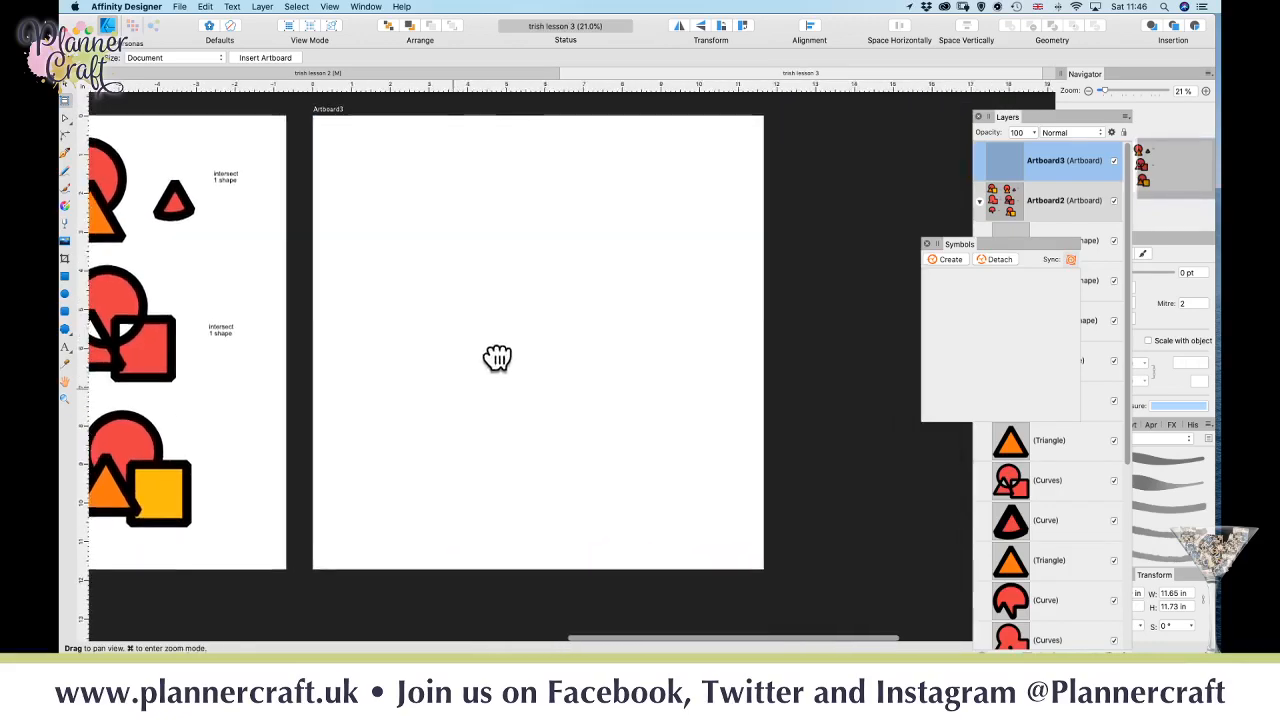
click(66, 329)
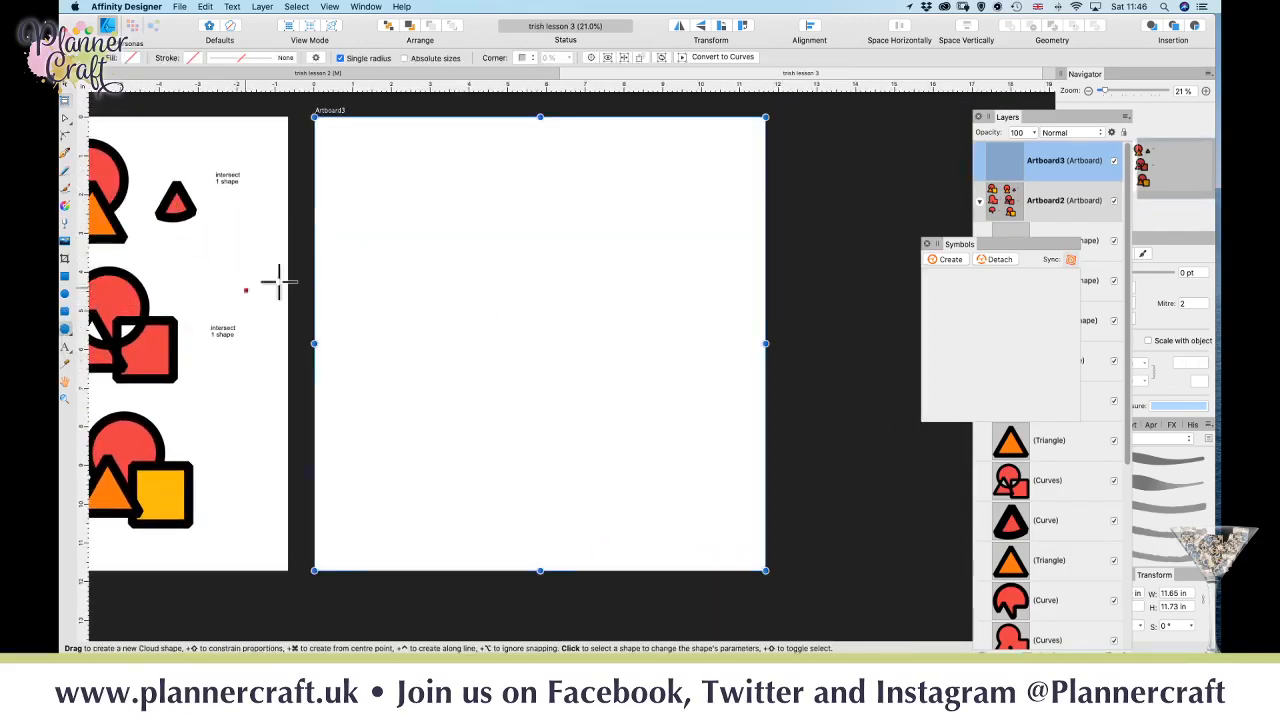
drag(349, 155, 476, 267)
drag(376, 58, 344, 60)
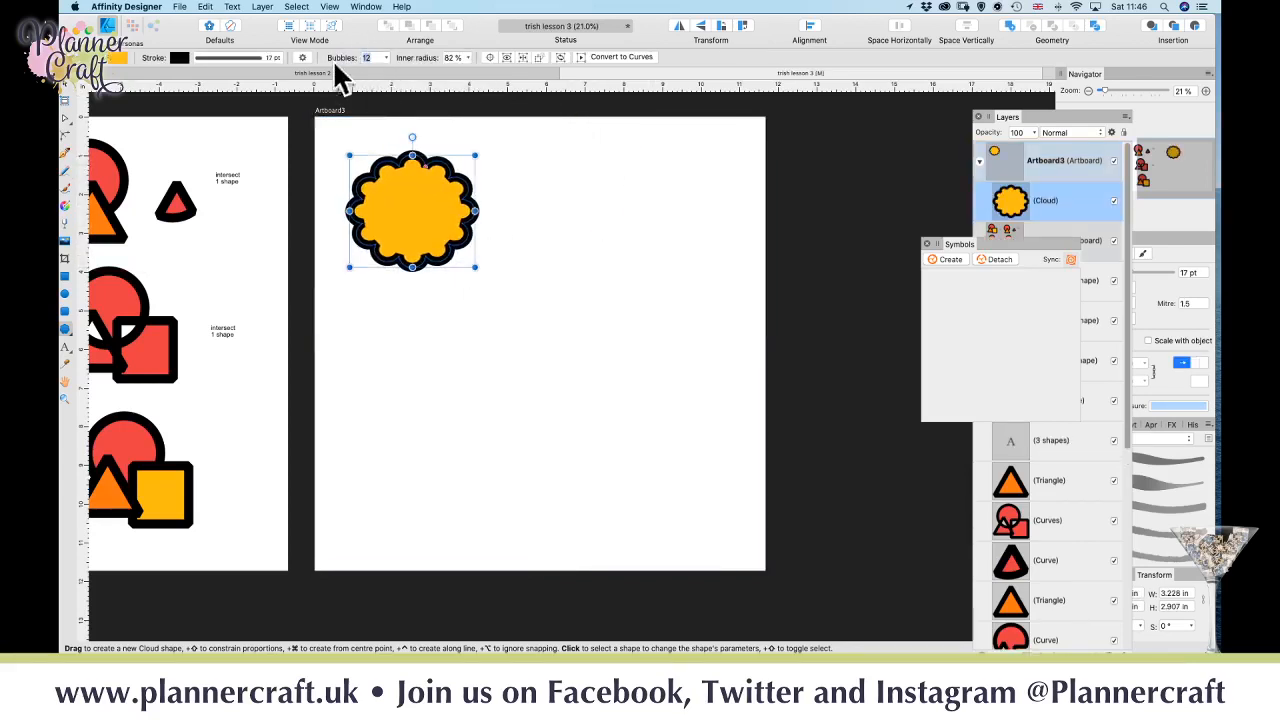
text(5)
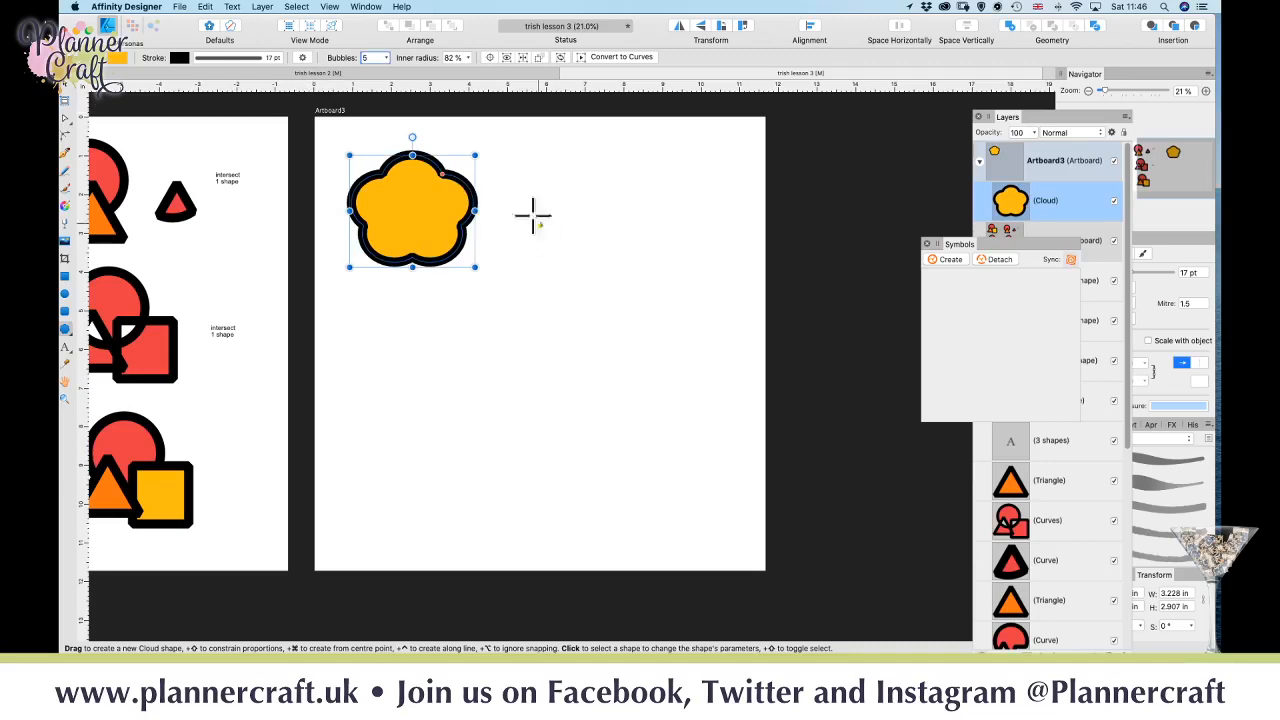
click(466, 58)
mouse_move(430, 76)
mouse_down()
mouse_move(417, 72)
mouse_move(435, 76)
mouse_up()
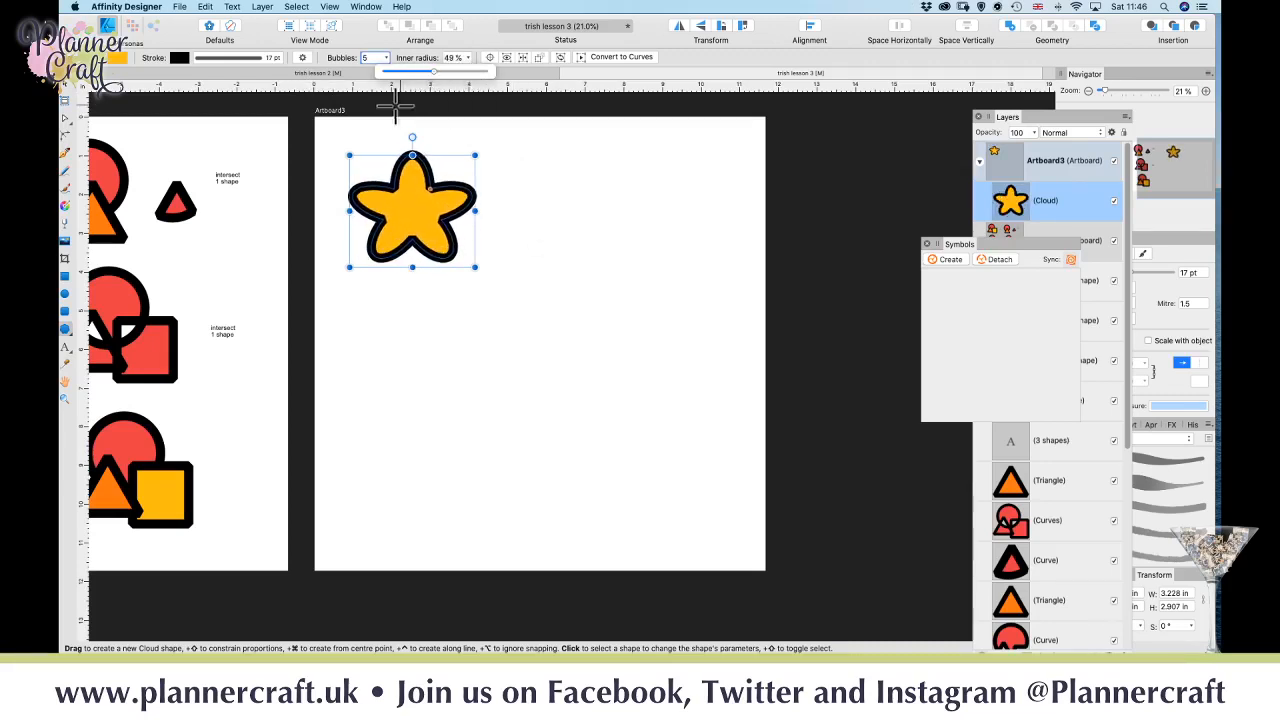
click(226, 58)
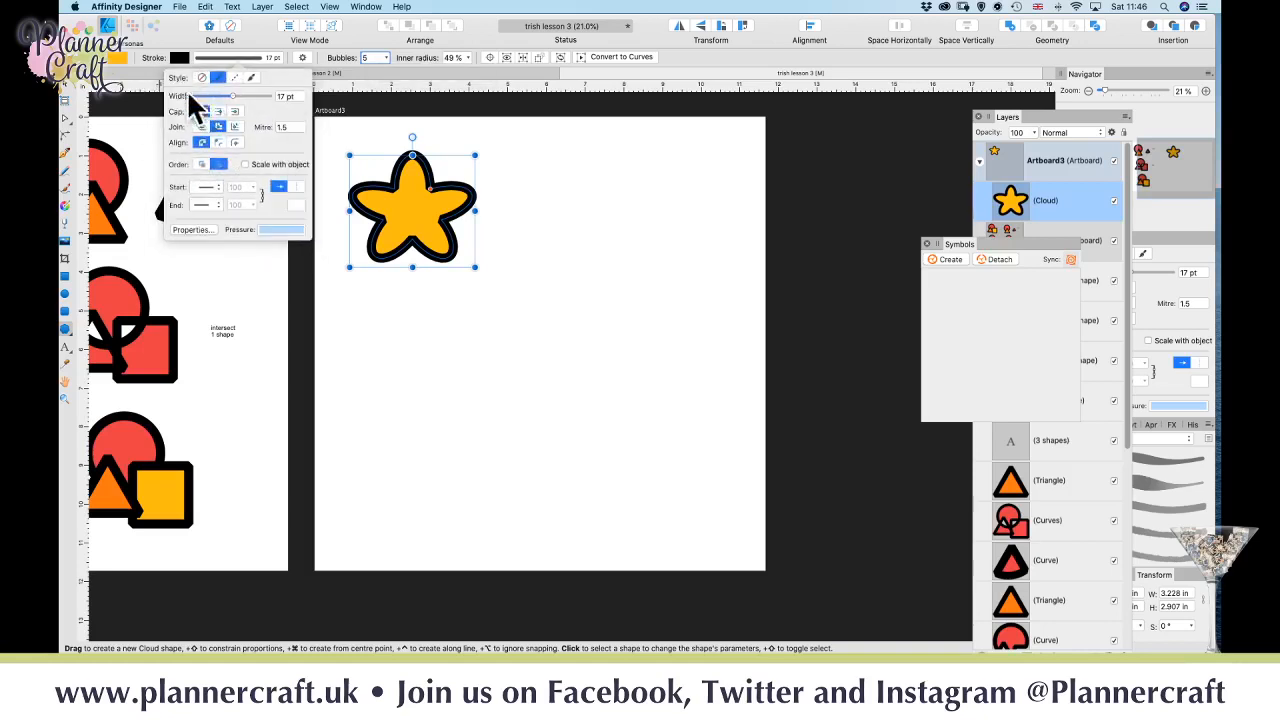
click(195, 96)
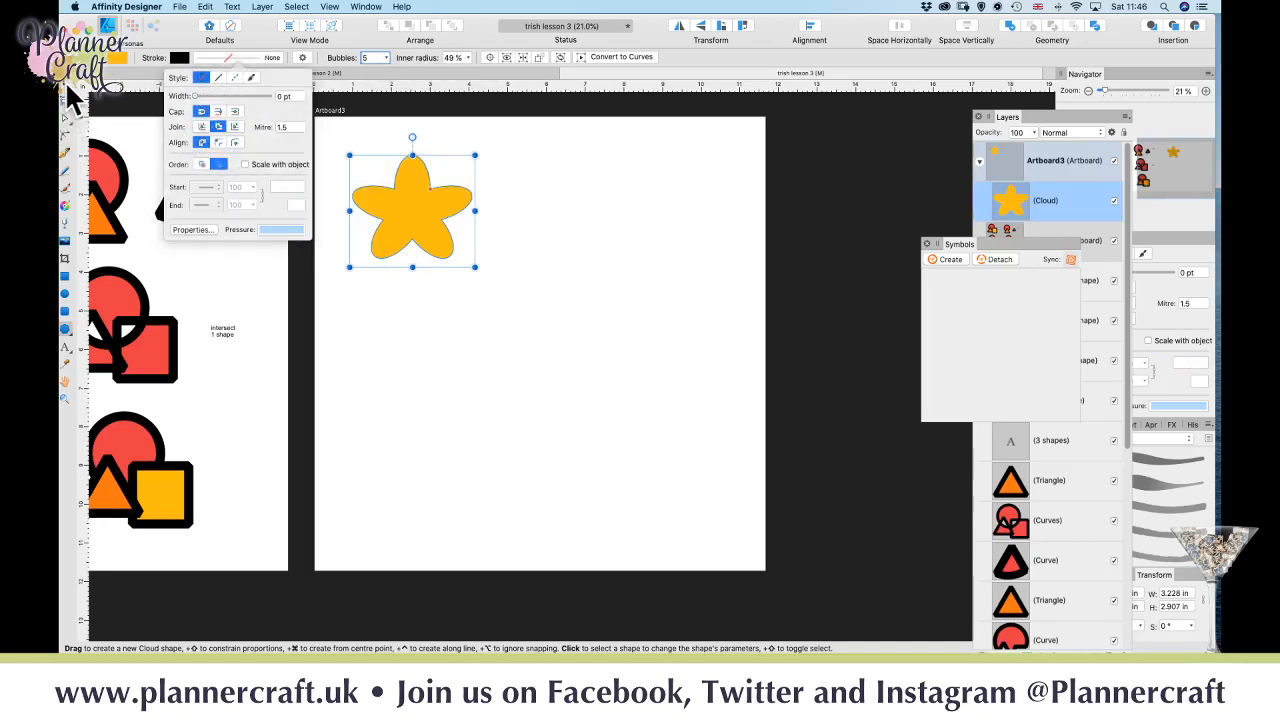
- Draw a rectangle about 2.3 by 2.3 in from the artboard's left edge over the cloud's lower-left petal
click(65, 276)
mouse_move(402, 340)
mouse_down()
mouse_move(331, 260)
mouse_move(292, 250)
mouse_up()
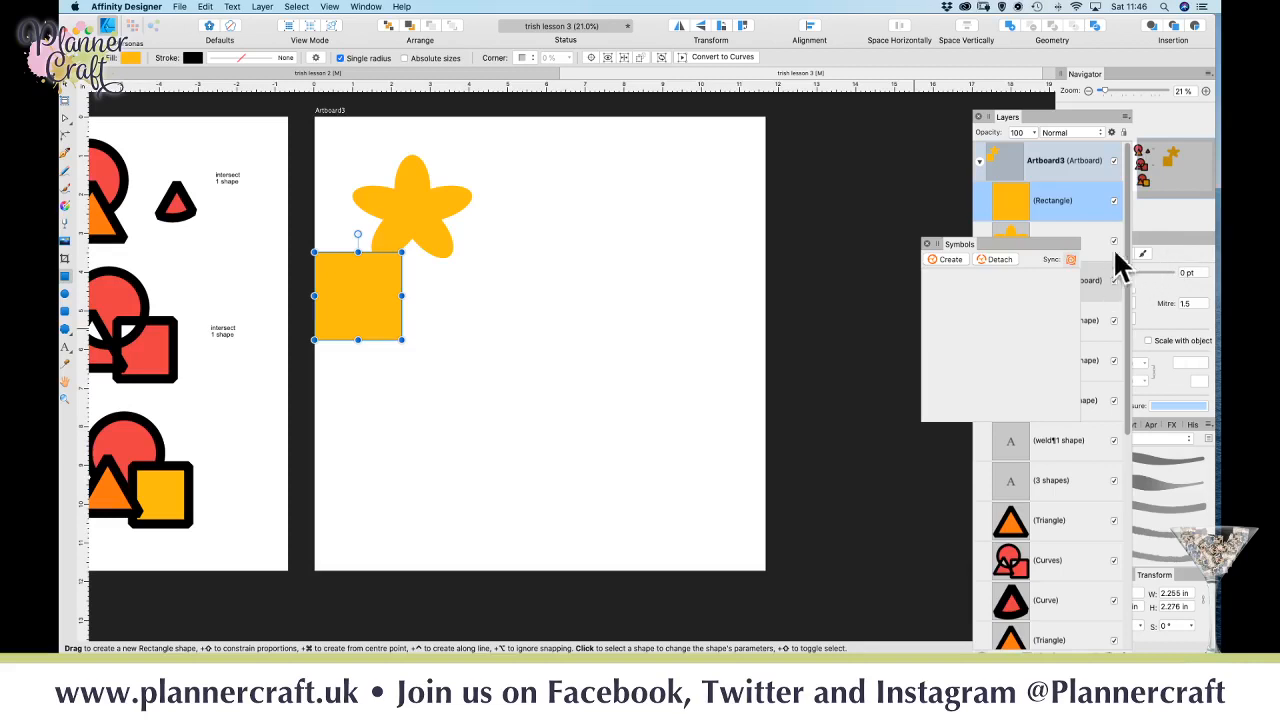
- Move the floating Layers panel clear of the docked panels and pull the Colour panel out onto the canvas
click(329, 6)
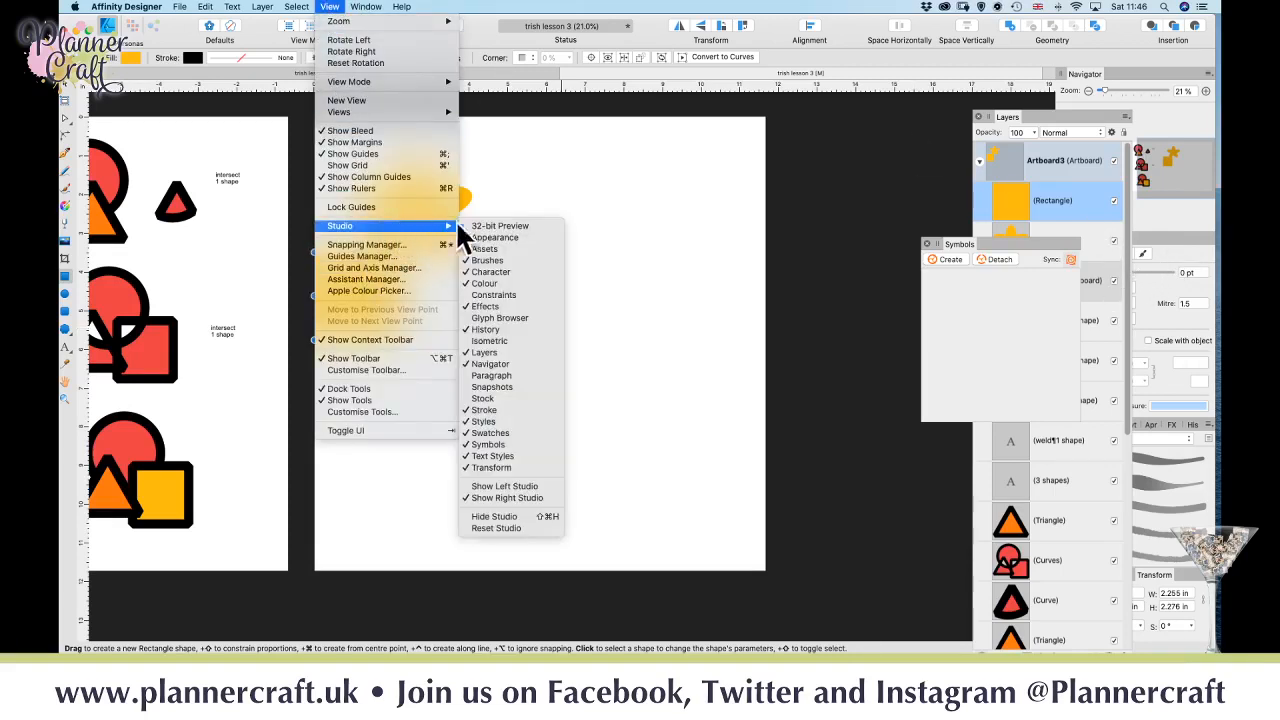
click(330, 7)
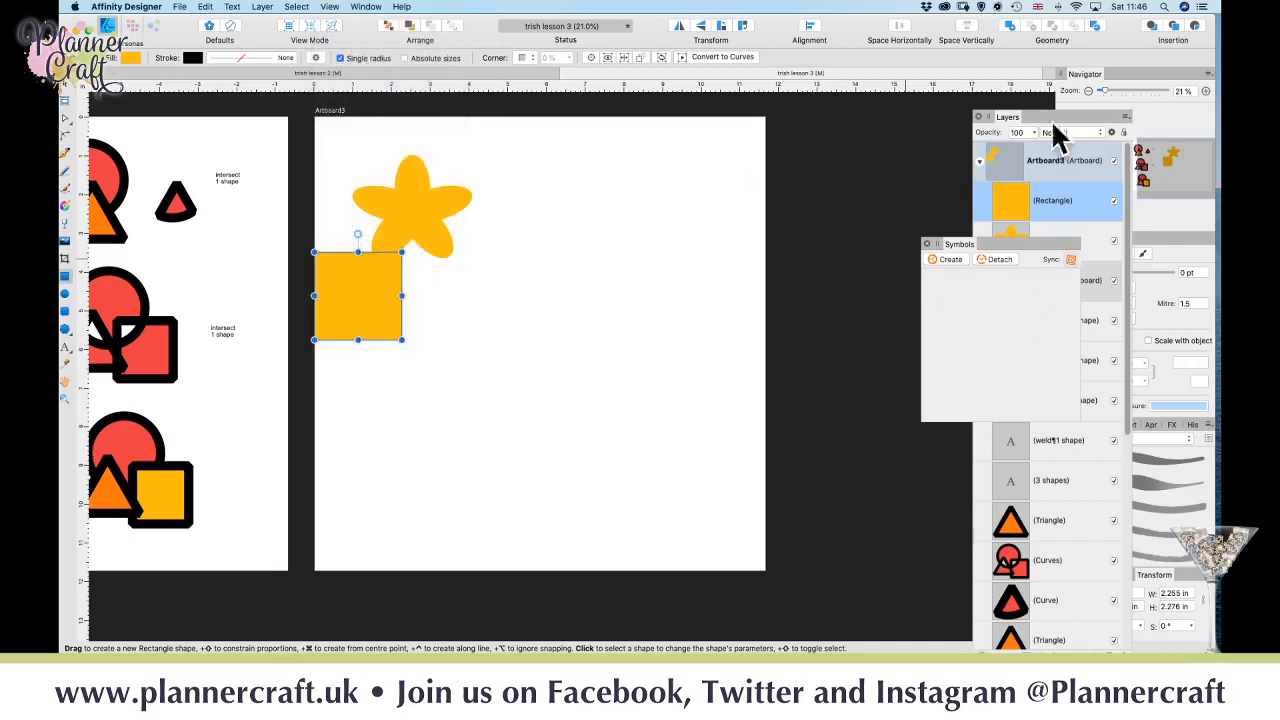
drag(1060, 120, 843, 153)
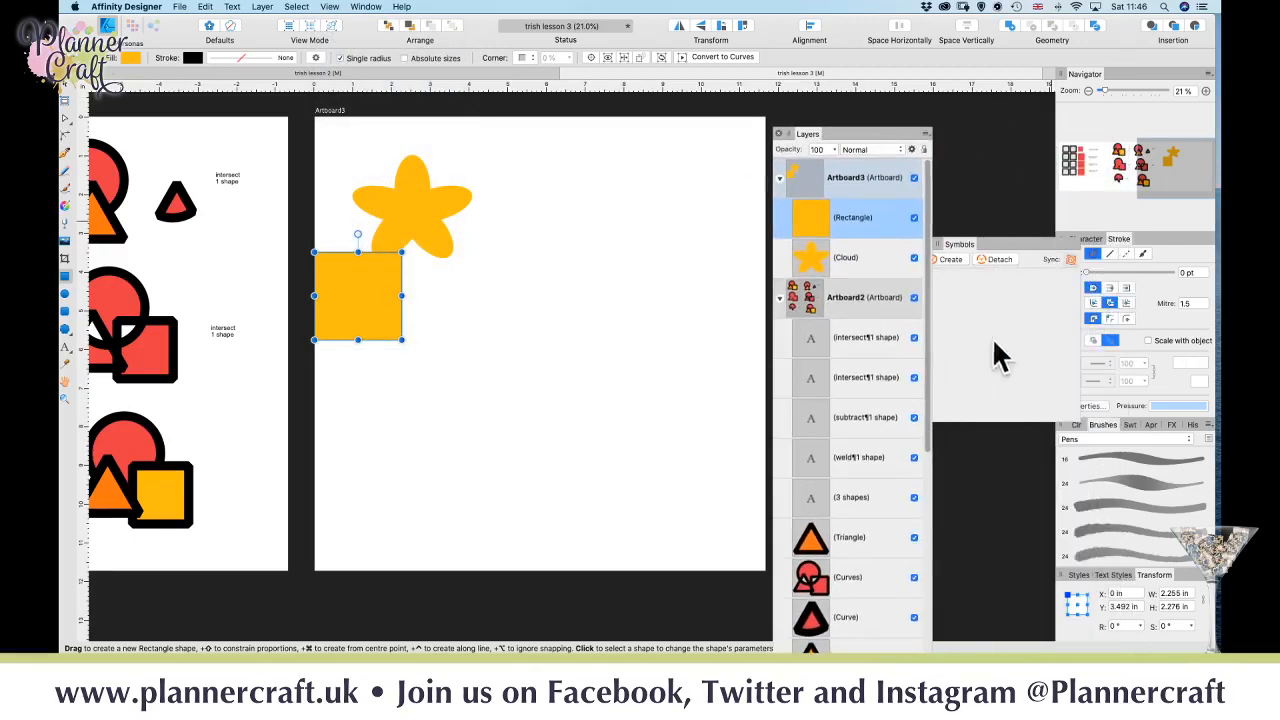
mouse_move(1077, 428)
mouse_down()
mouse_move(1043, 443)
mouse_move(500, 386)
mouse_move(548, 195)
mouse_up()
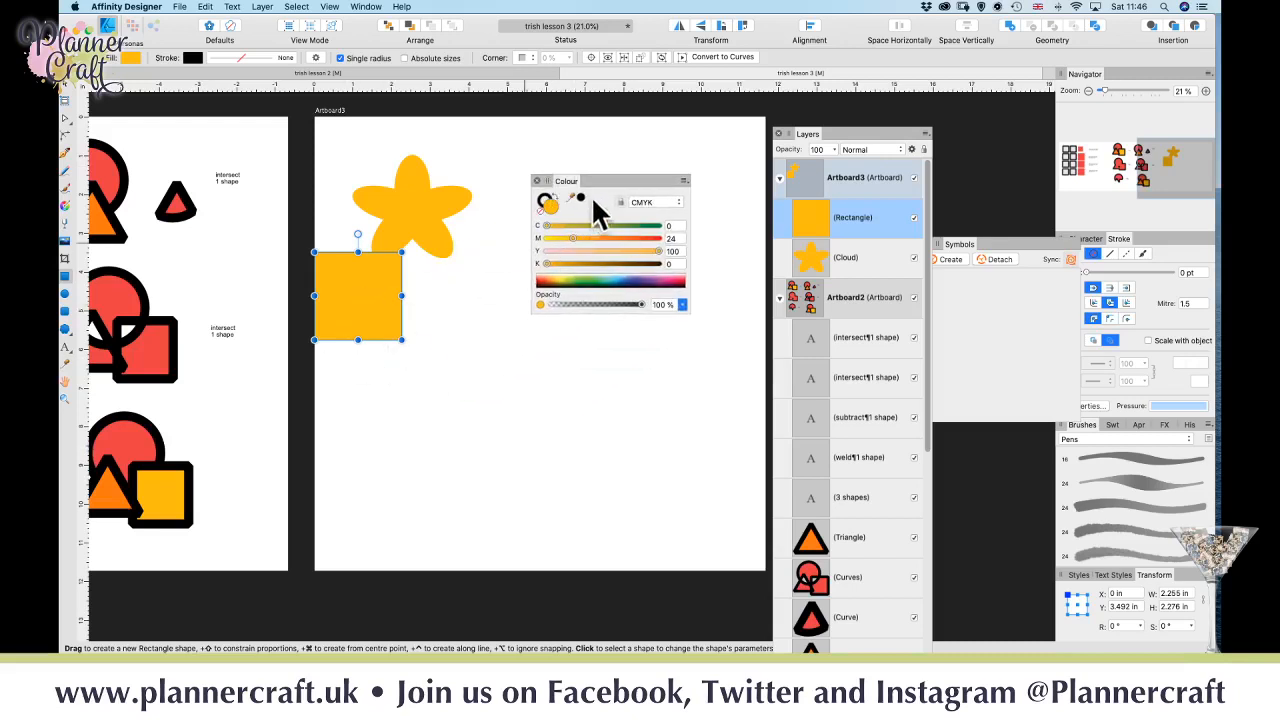
- Switch the colour controls to the wheel and fill the rectangle with red at H 5, S 100, L 50
click(684, 182)
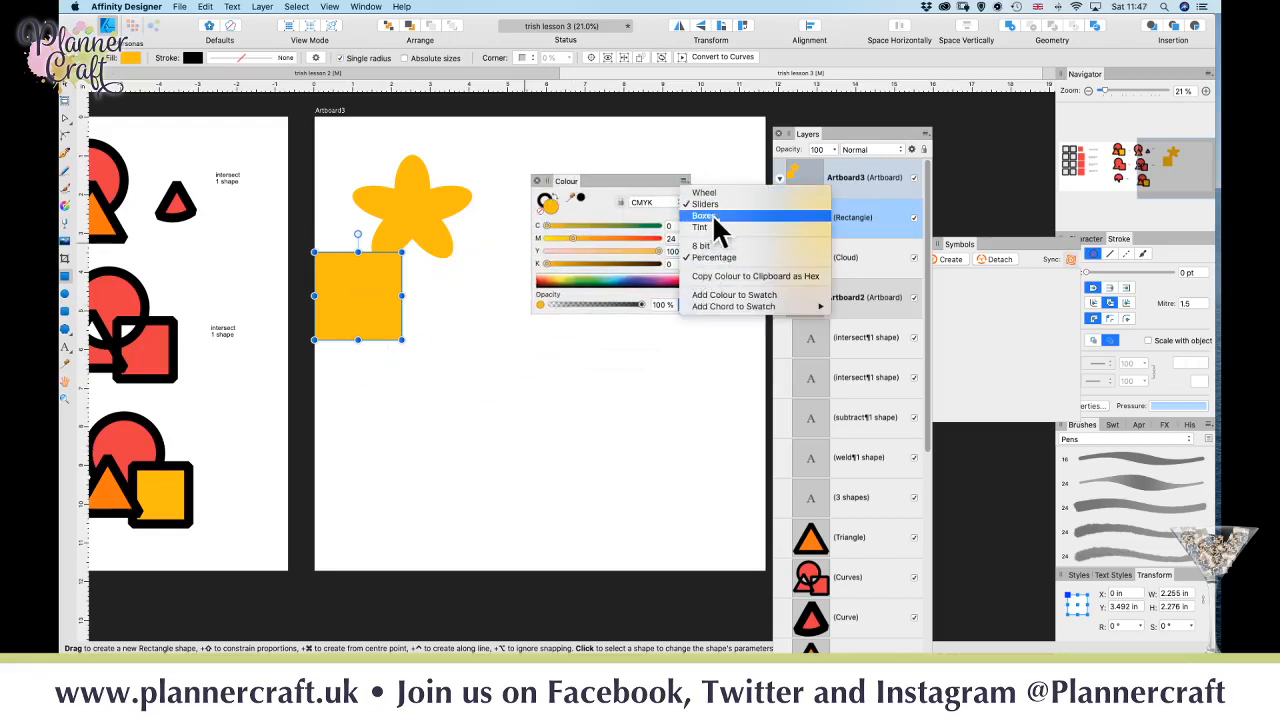
click(685, 182)
click(686, 183)
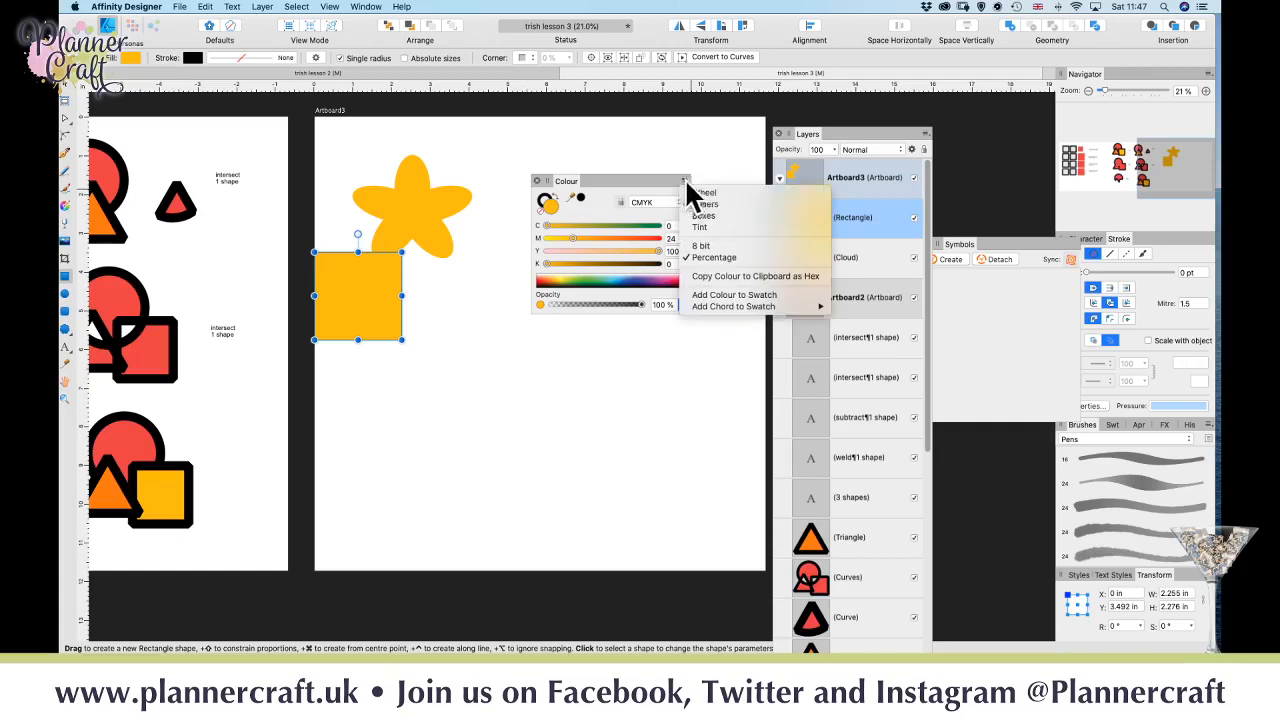
click(705, 197)
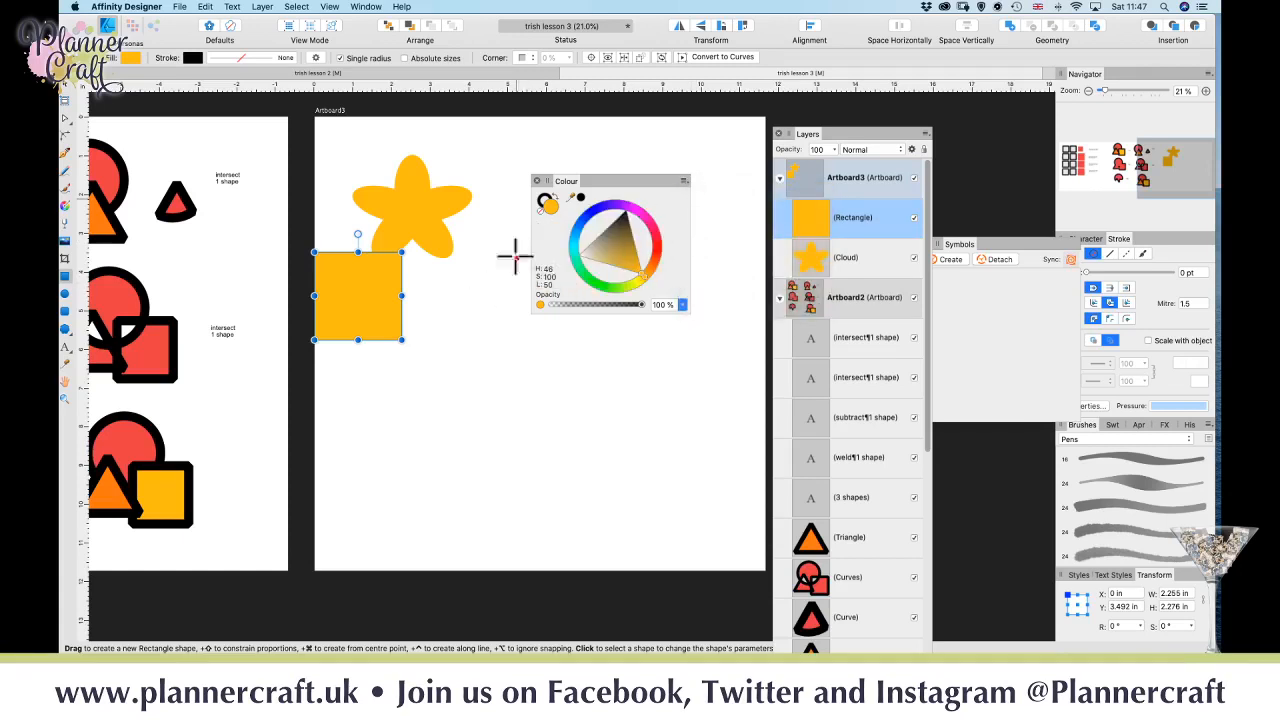
click(659, 245)
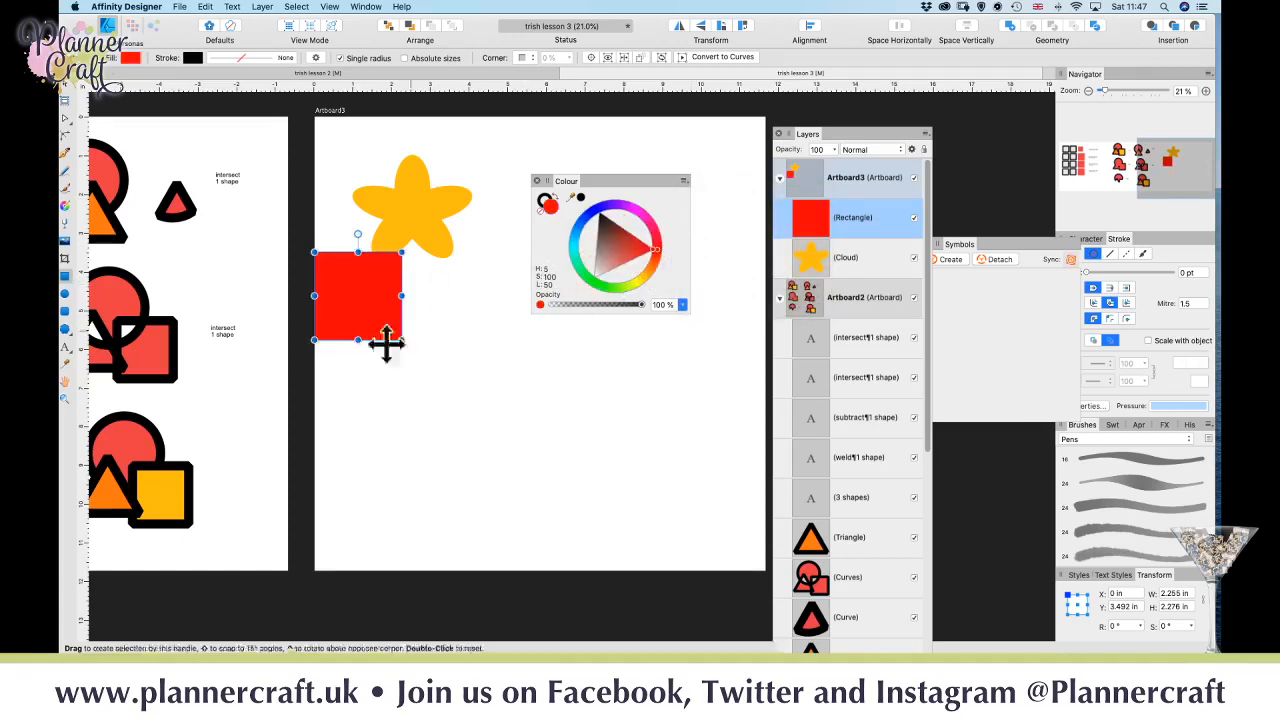
- Place the red rectangle and a duplicate of it edge to edge so that they cover the cloud's two lower petals
click(68, 98)
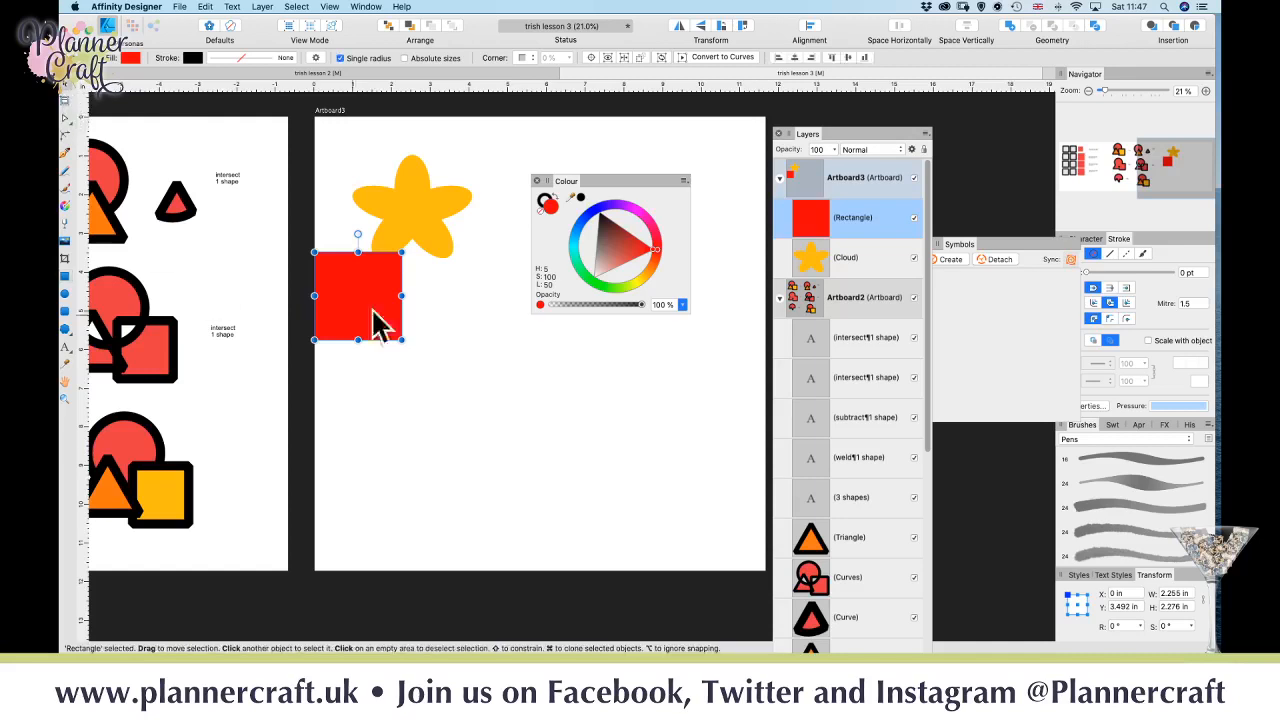
drag(379, 297, 449, 281)
click(417, 340)
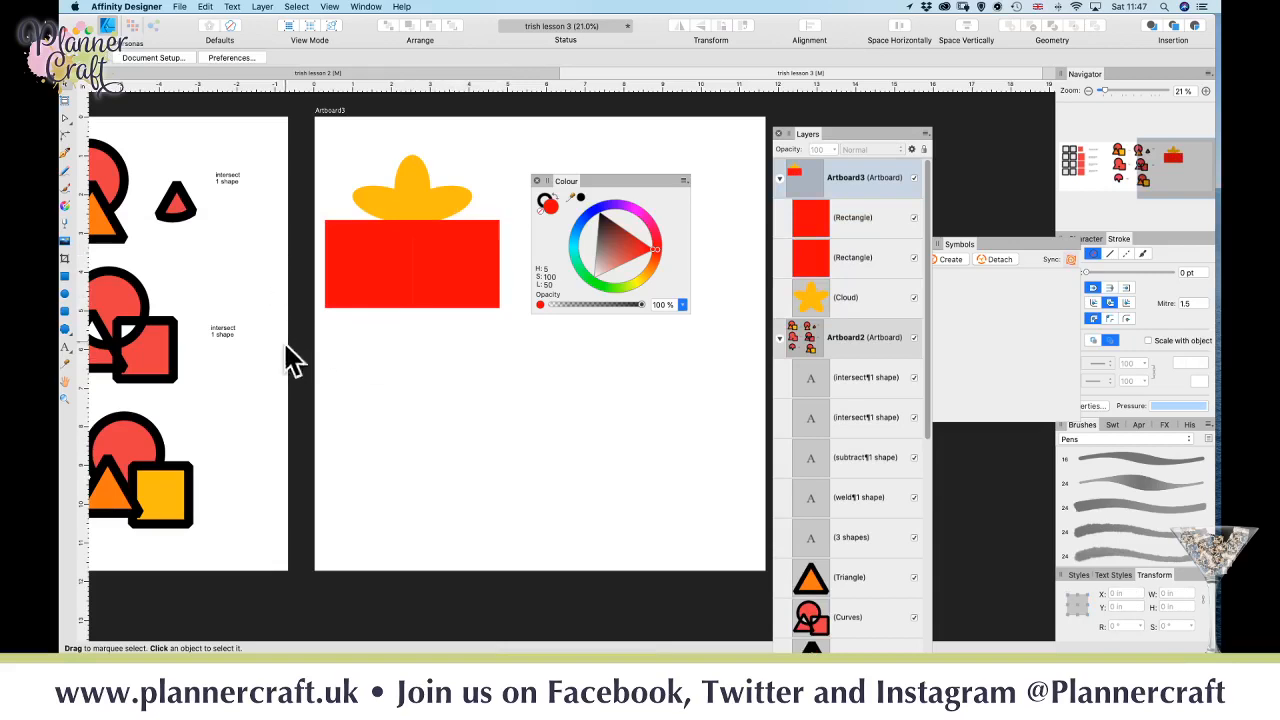
drag(300, 338, 534, 163)
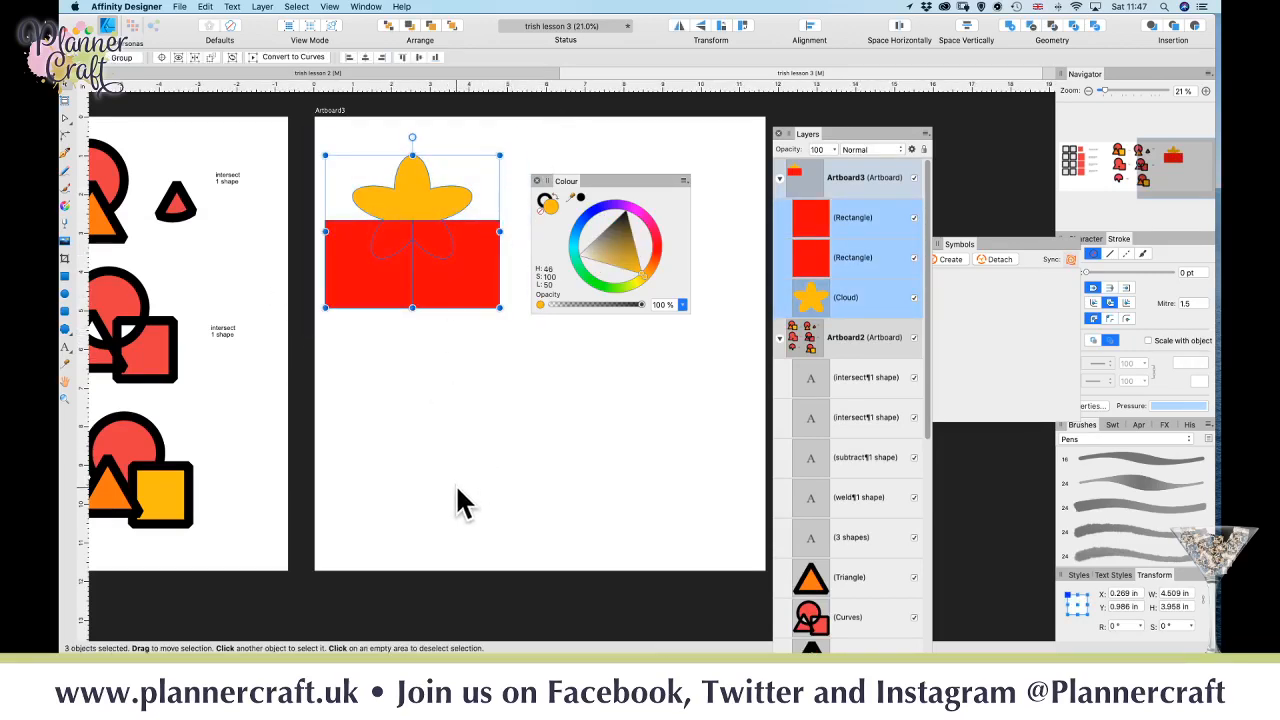
click(485, 460)
click(455, 283)
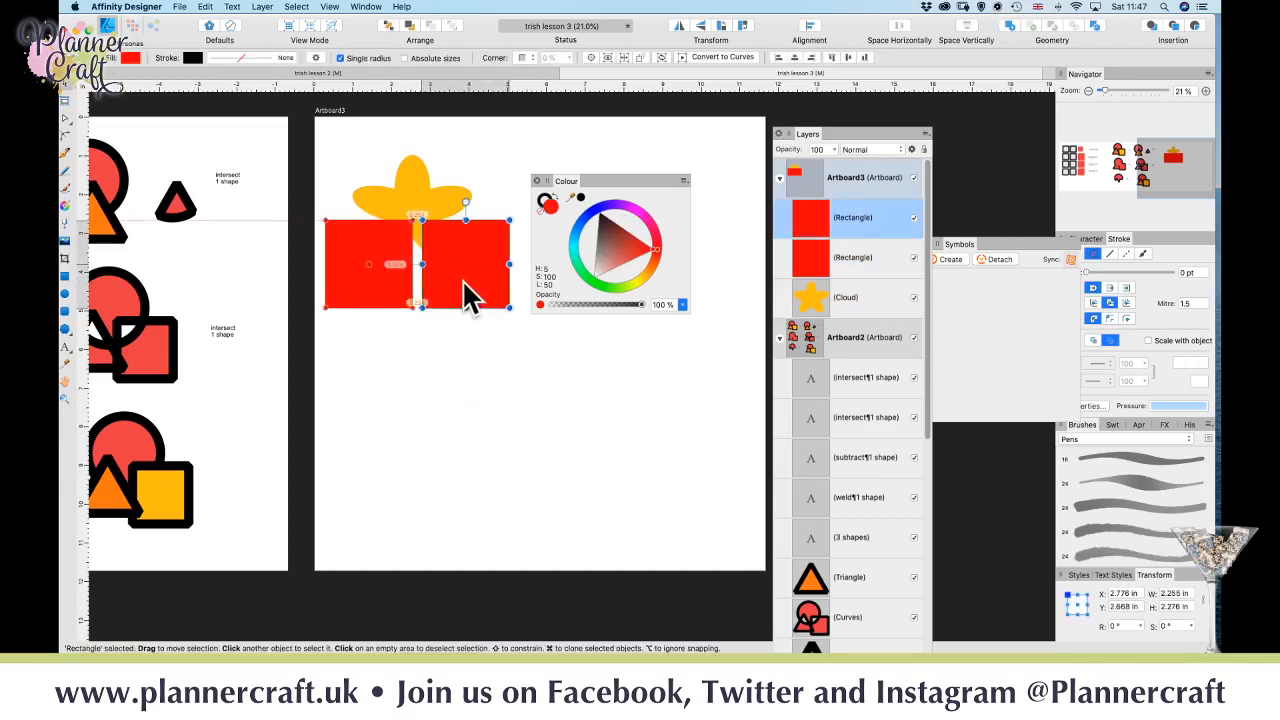
click(400, 373)
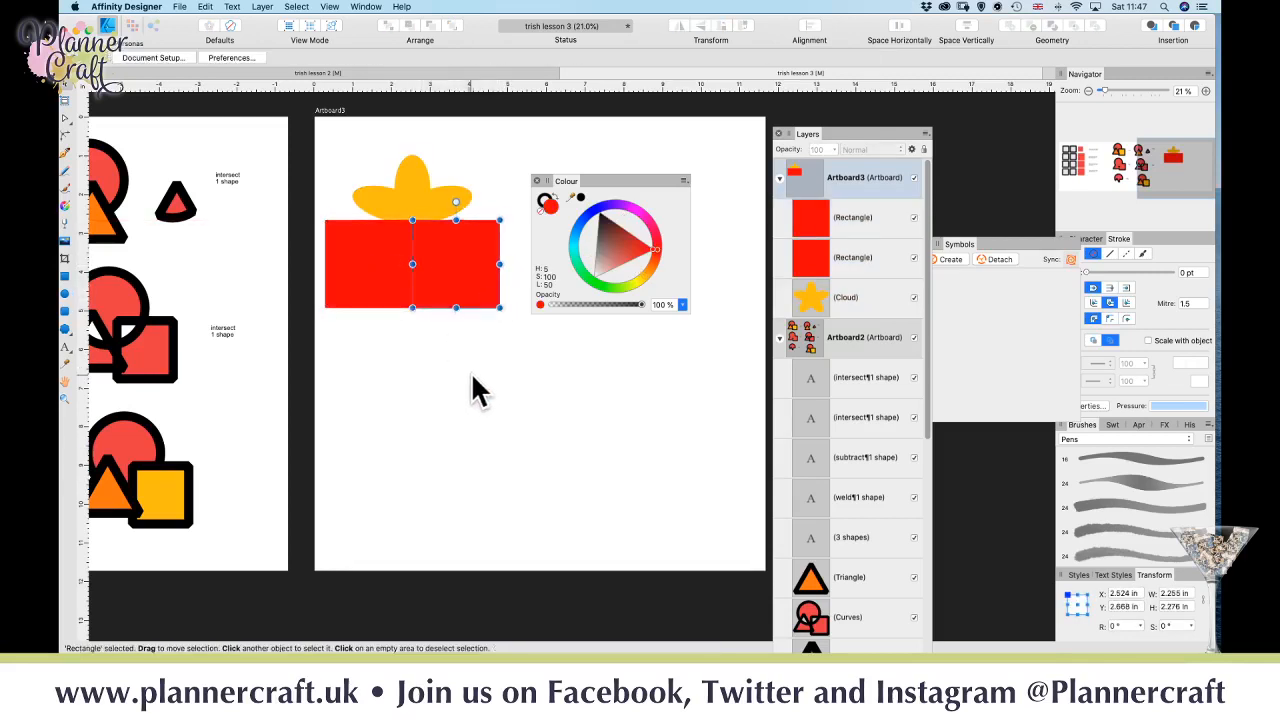
- Select the cloud and both red rectangles and split them into separate pieces with the Divide operation
drag(305, 345, 621, 122)
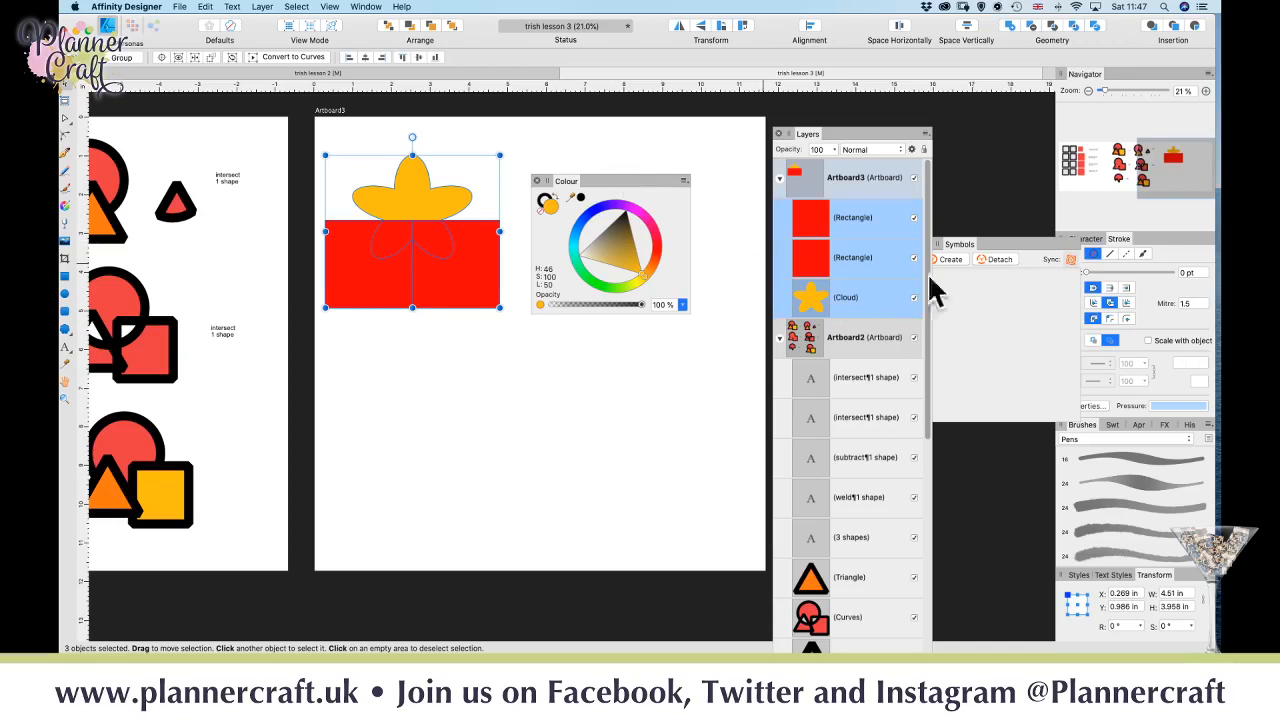
click(1097, 29)
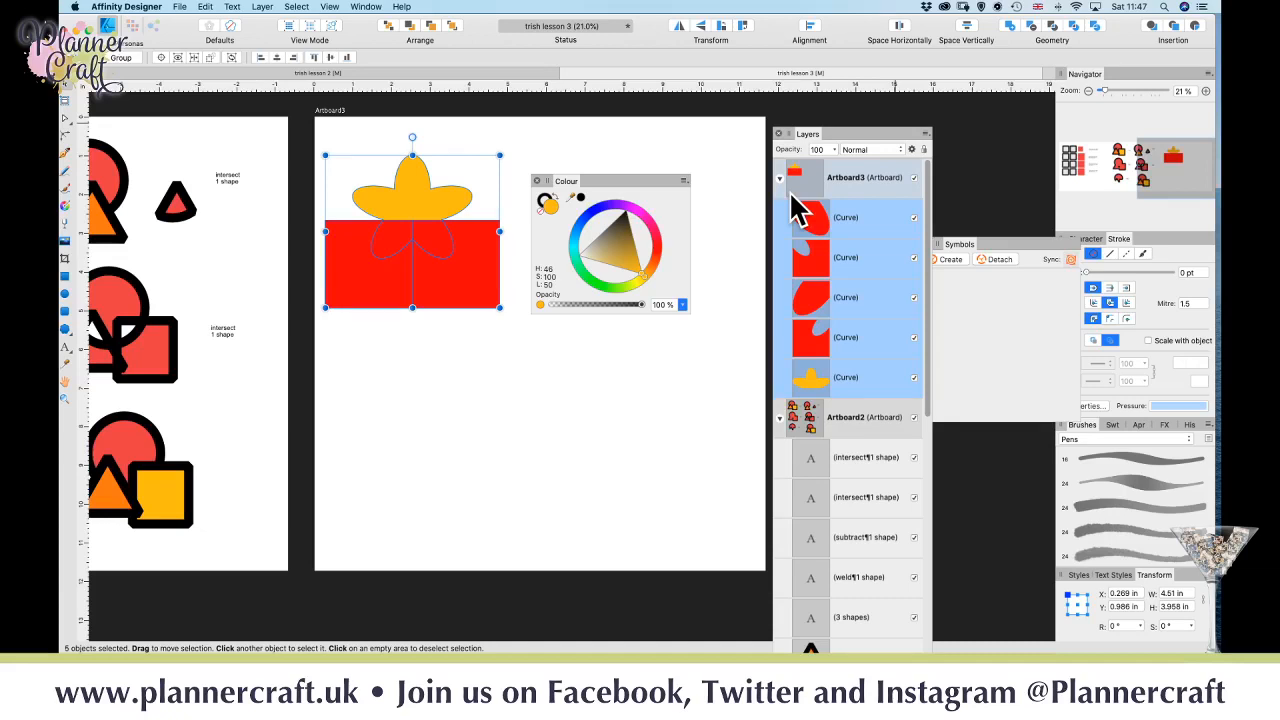
click(371, 405)
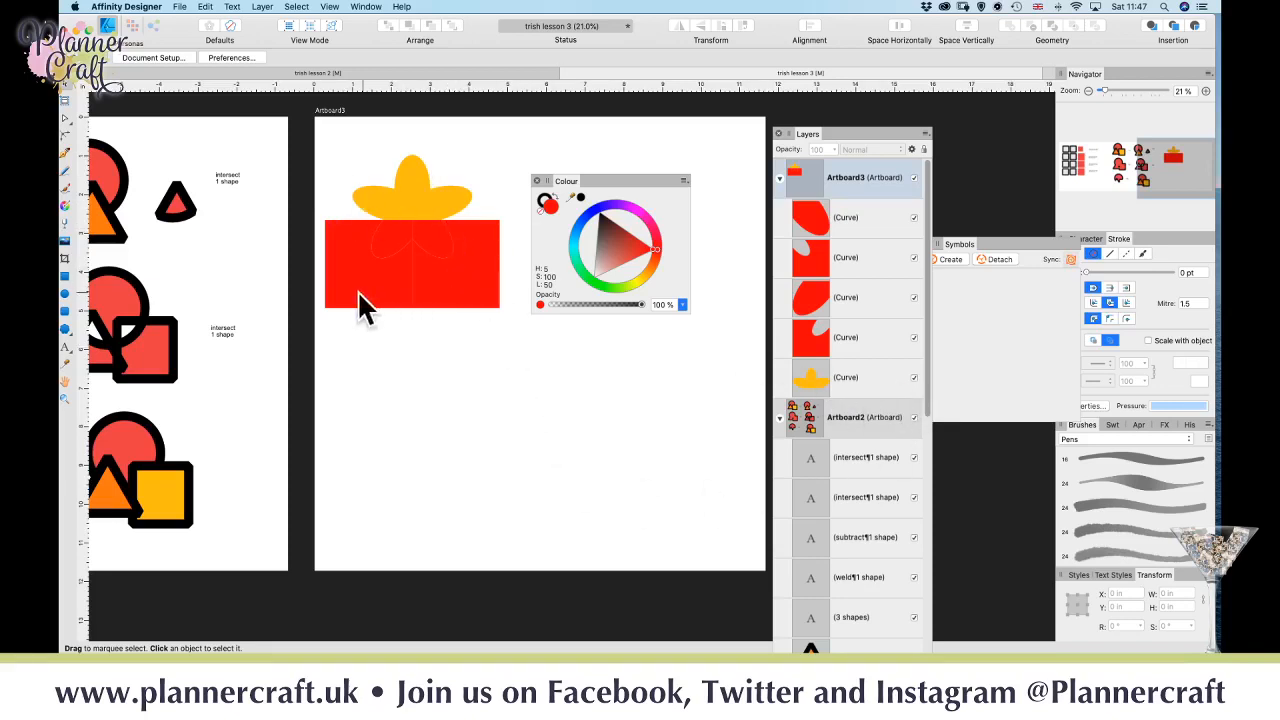
- Recolour the lower-left petal piece with the cloud's yellow, sampled with the Colour Picker tool
click(848, 312)
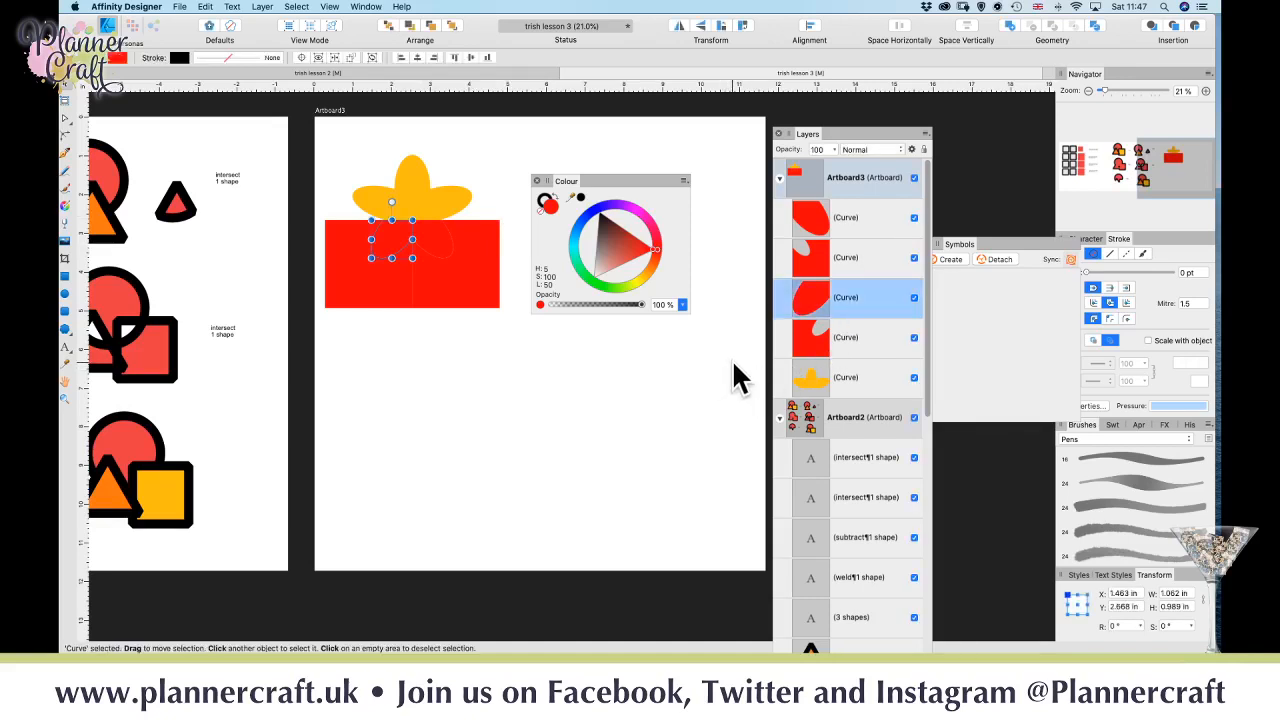
click(65, 362)
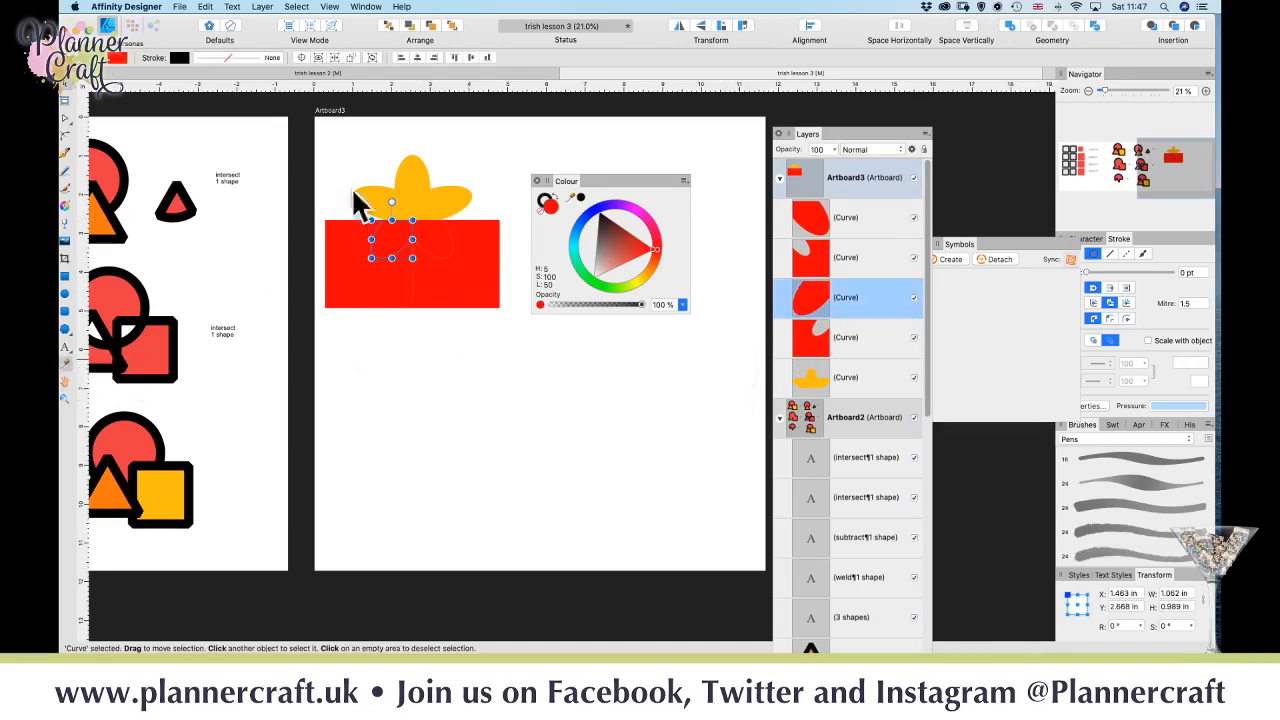
click(66, 364)
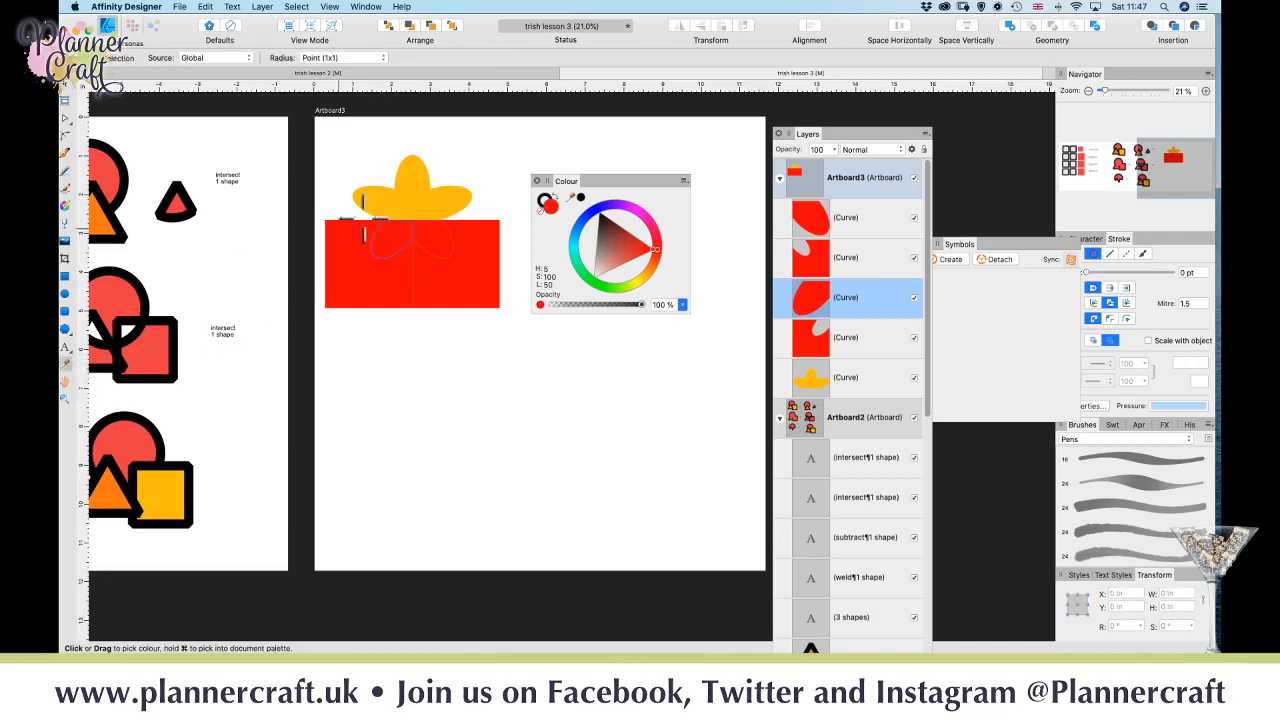
click(407, 203)
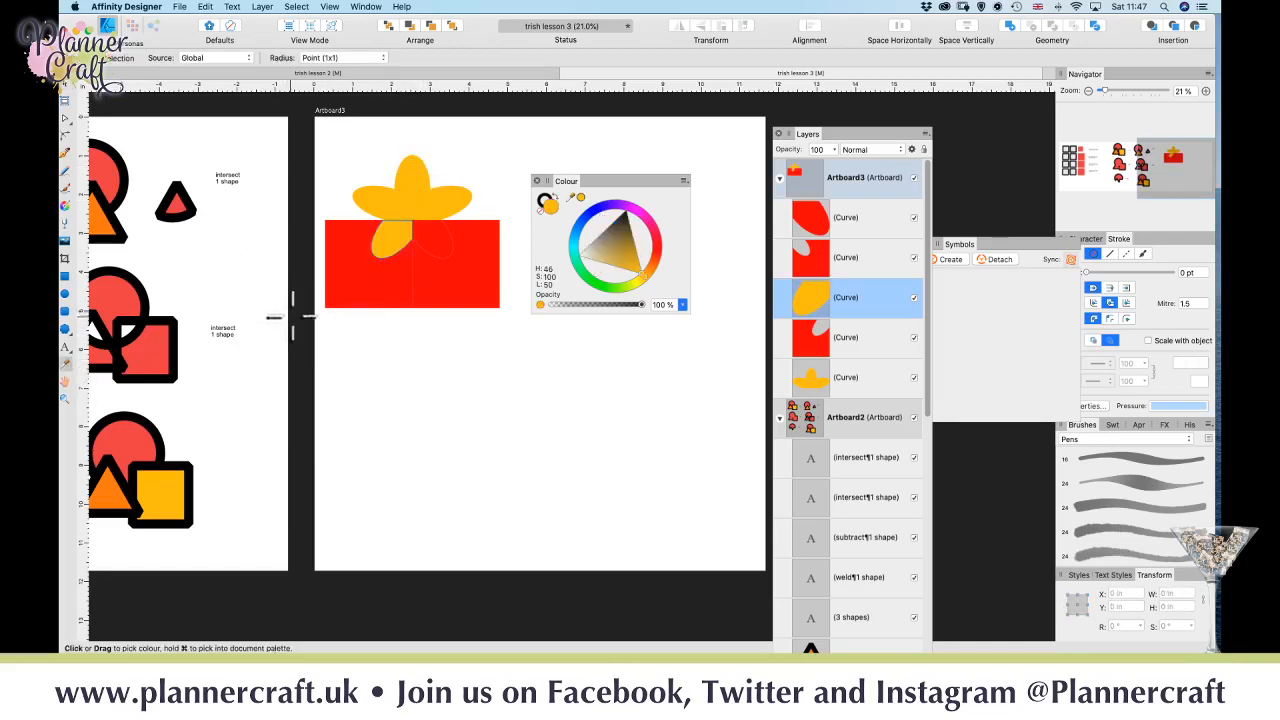
click(68, 101)
click(440, 370)
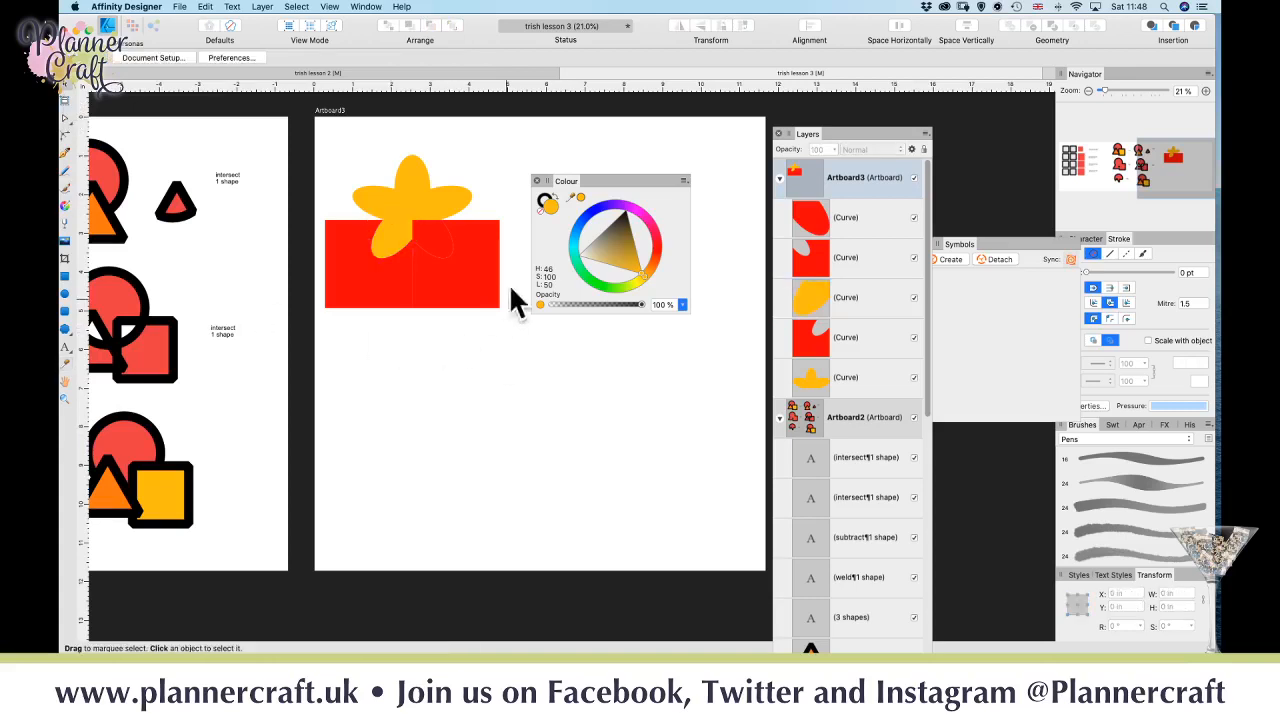
- Merge the lower-right red petal piece and the two red rectangle pieces into one shape with the Add operation
click(437, 245)
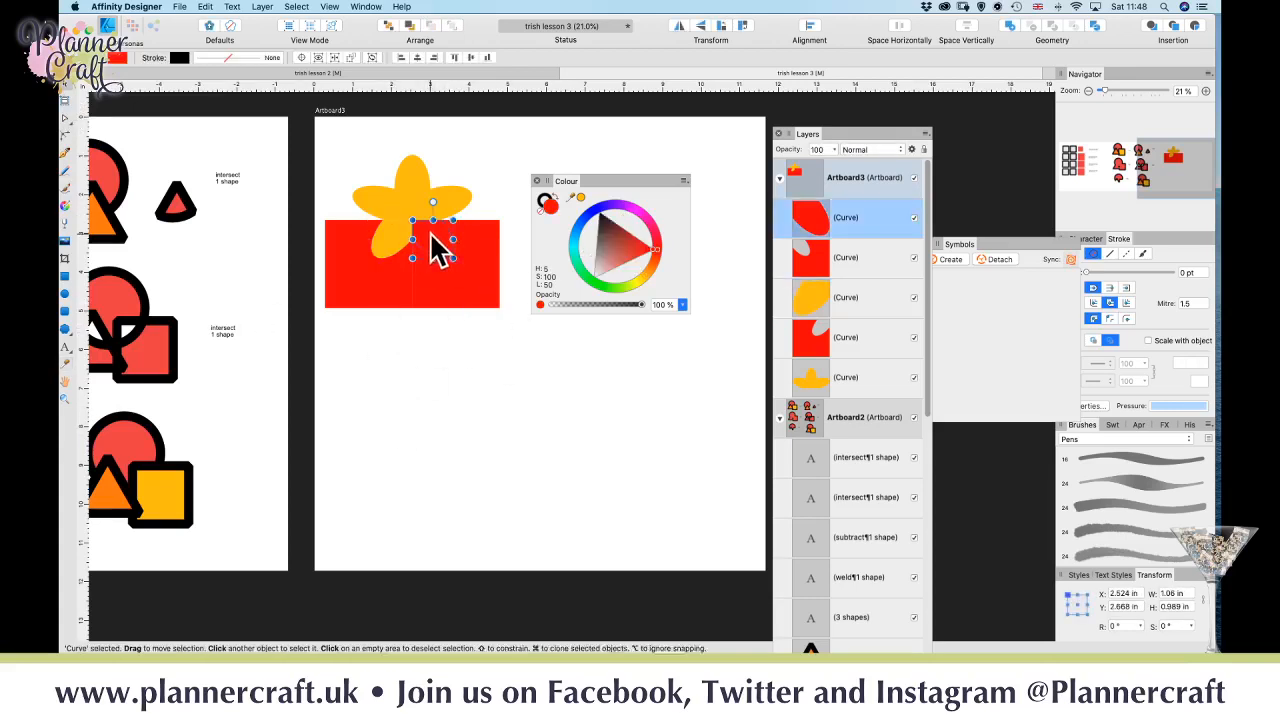
shift+click(480, 294)
shift+click(377, 305)
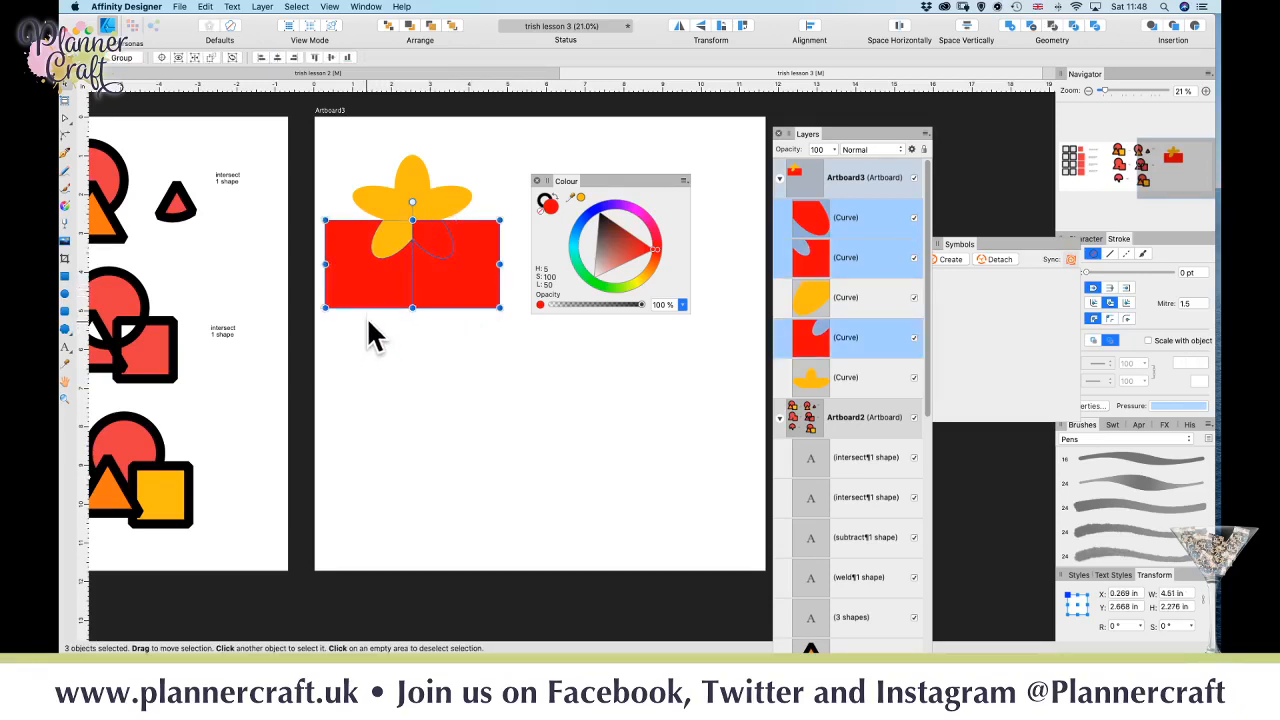
click(1009, 27)
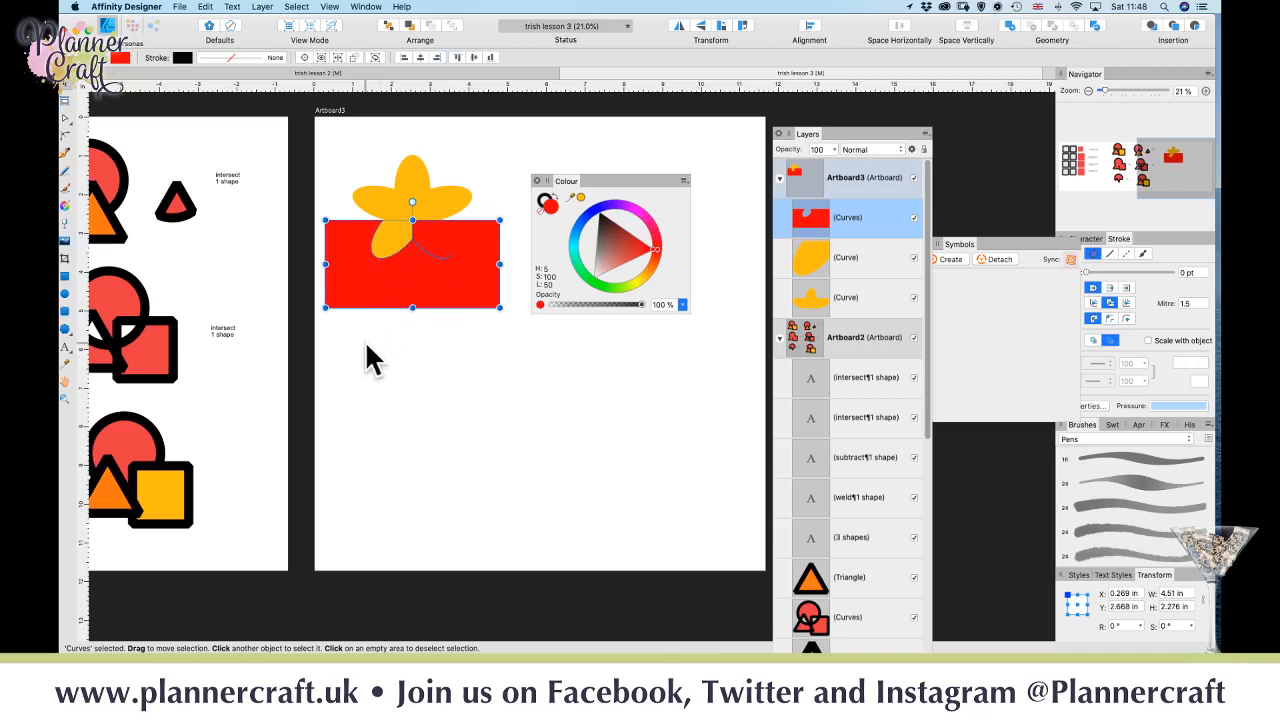
- Merge the yellow lower-left petal with the rest of the yellow cloud using the Add operation
click(862, 262)
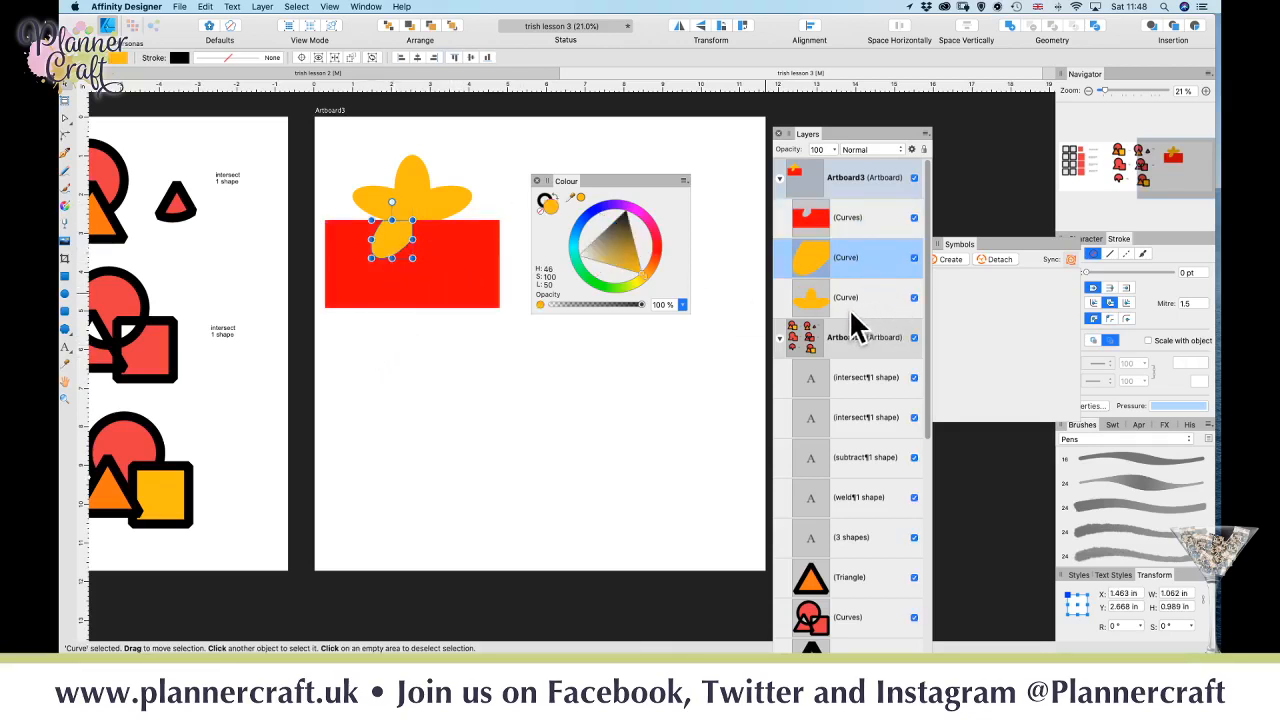
shift+click(856, 305)
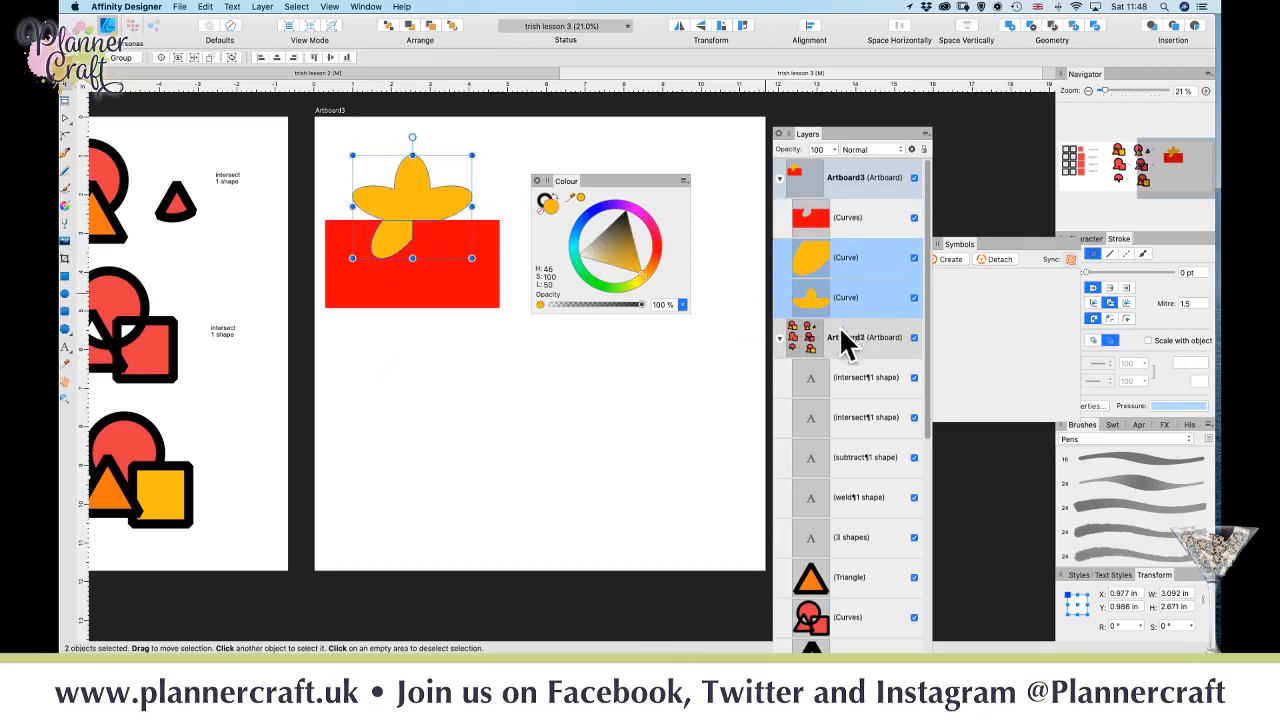
click(1010, 26)
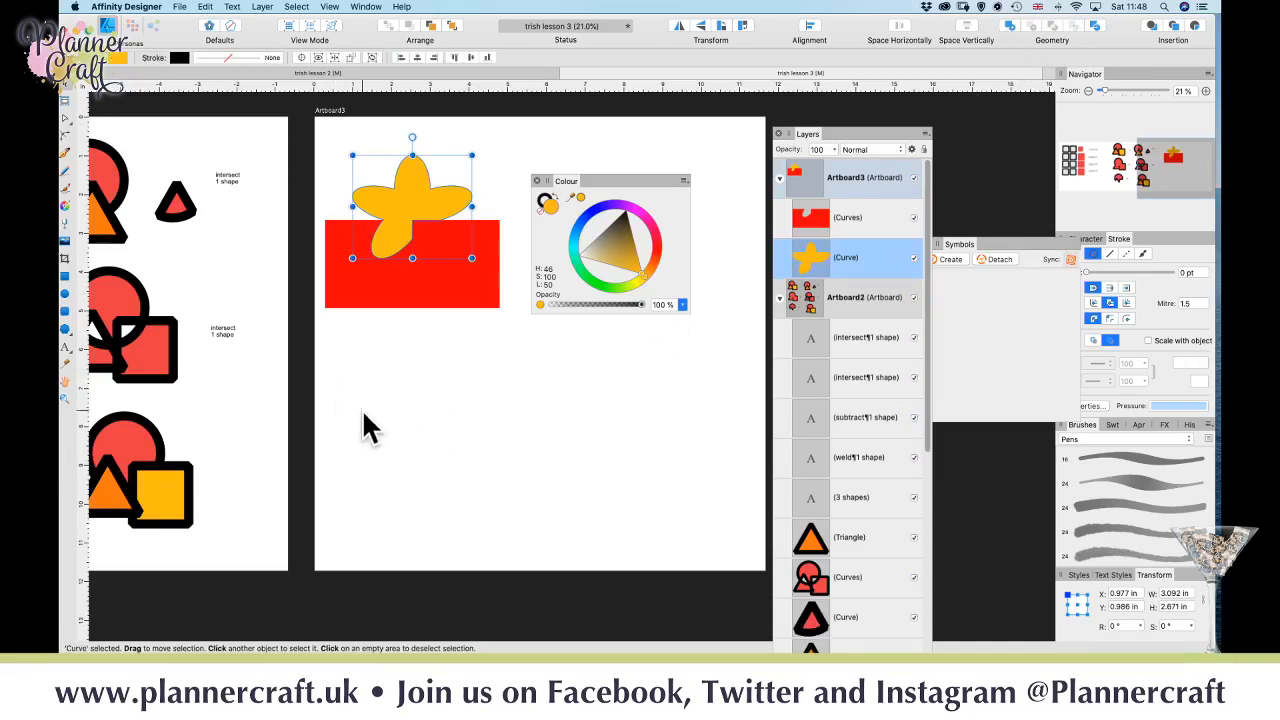
click(405, 430)
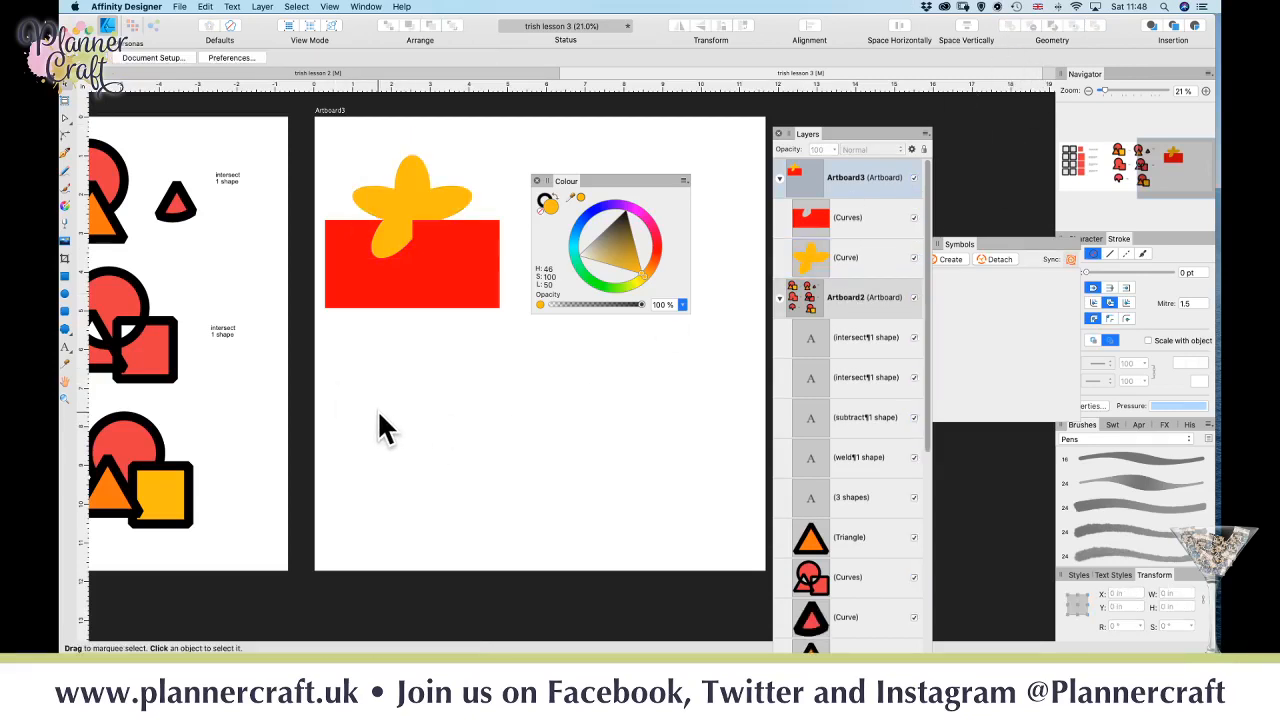
- Delete the cluster of stray nodes along the leftover petal curve inside the merged red shape with the Node tool
key(super+plus)
key(super+plus)
key(super+plus)
key(space)
drag(313, 255, 494, 574)
drag(276, 404, 451, 452)
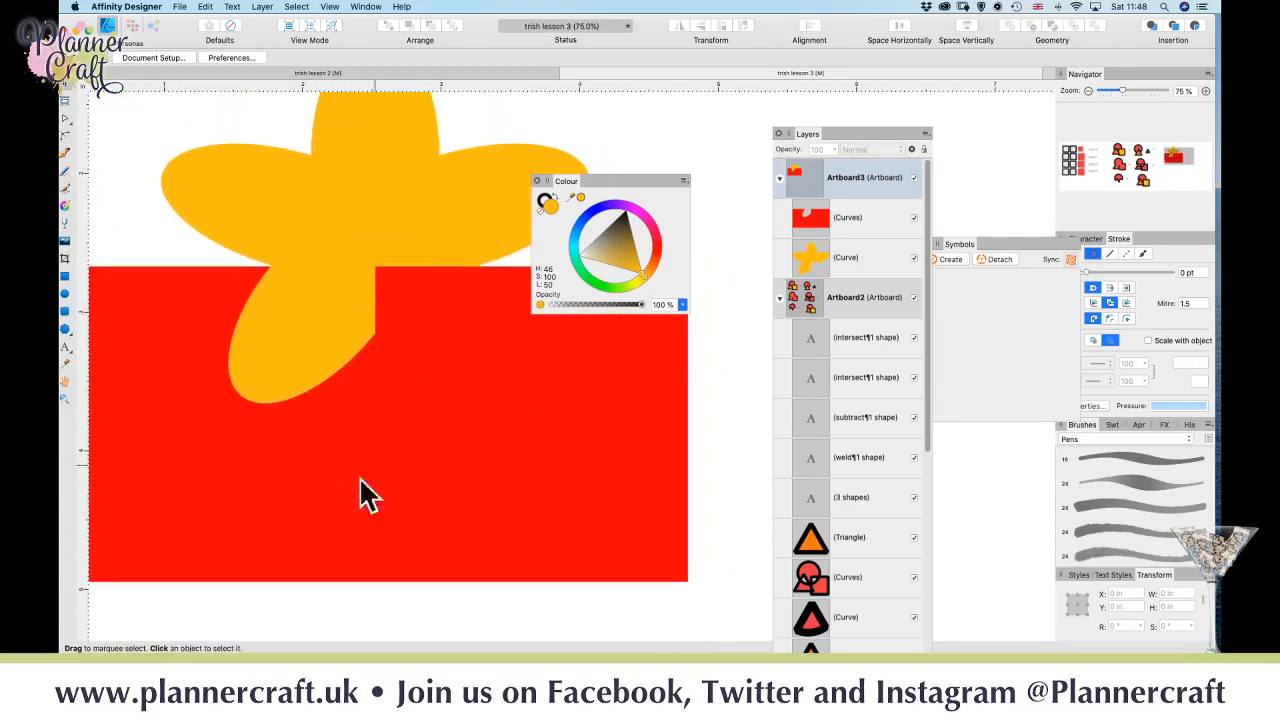
key(a)
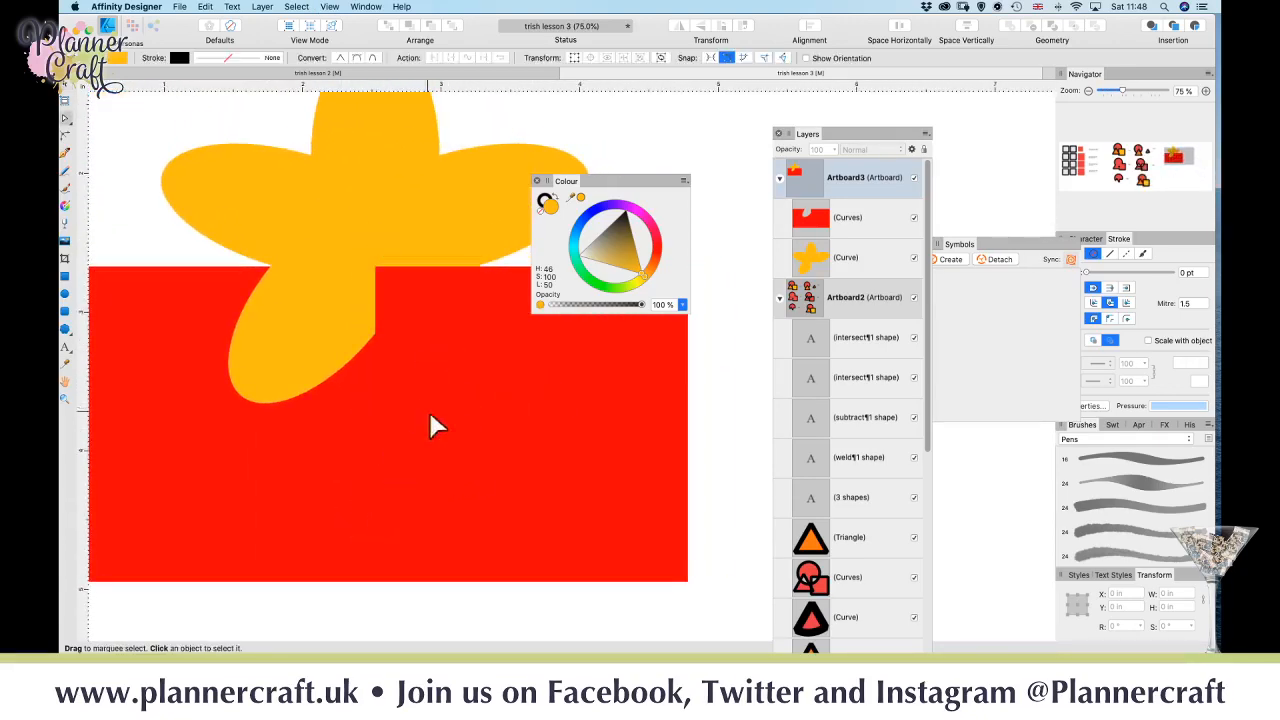
click(878, 228)
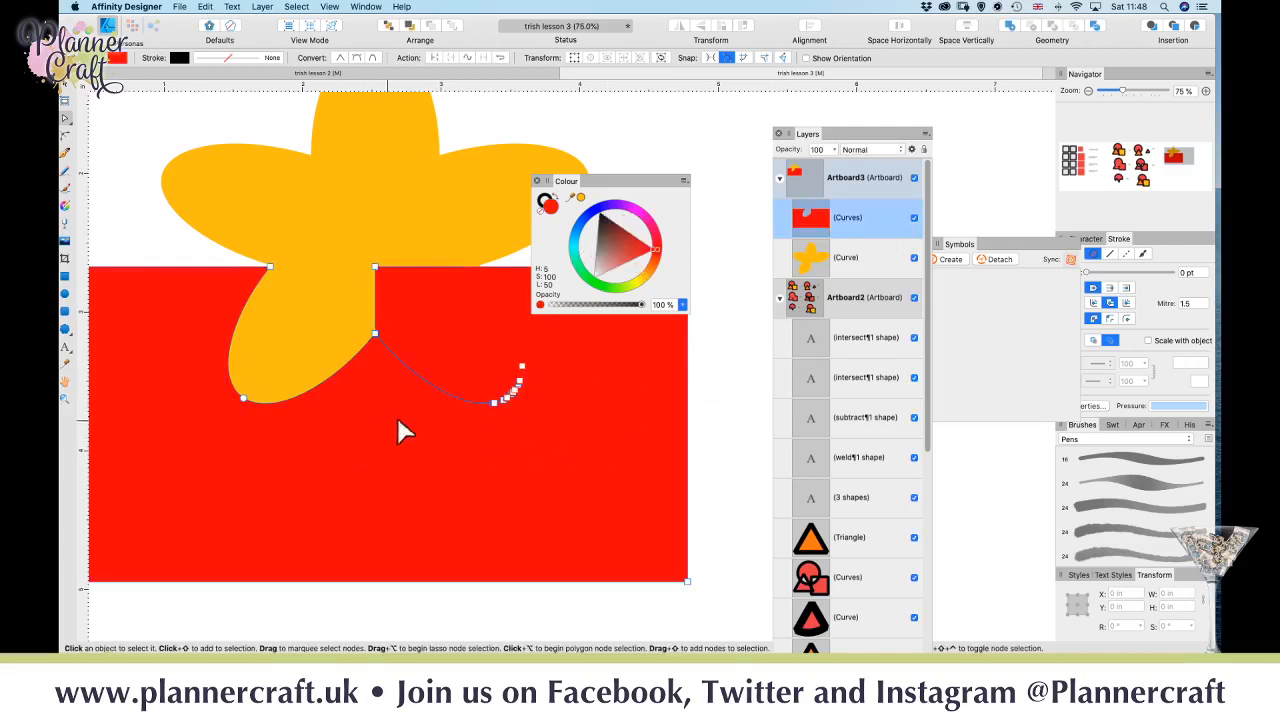
drag(558, 351, 420, 489)
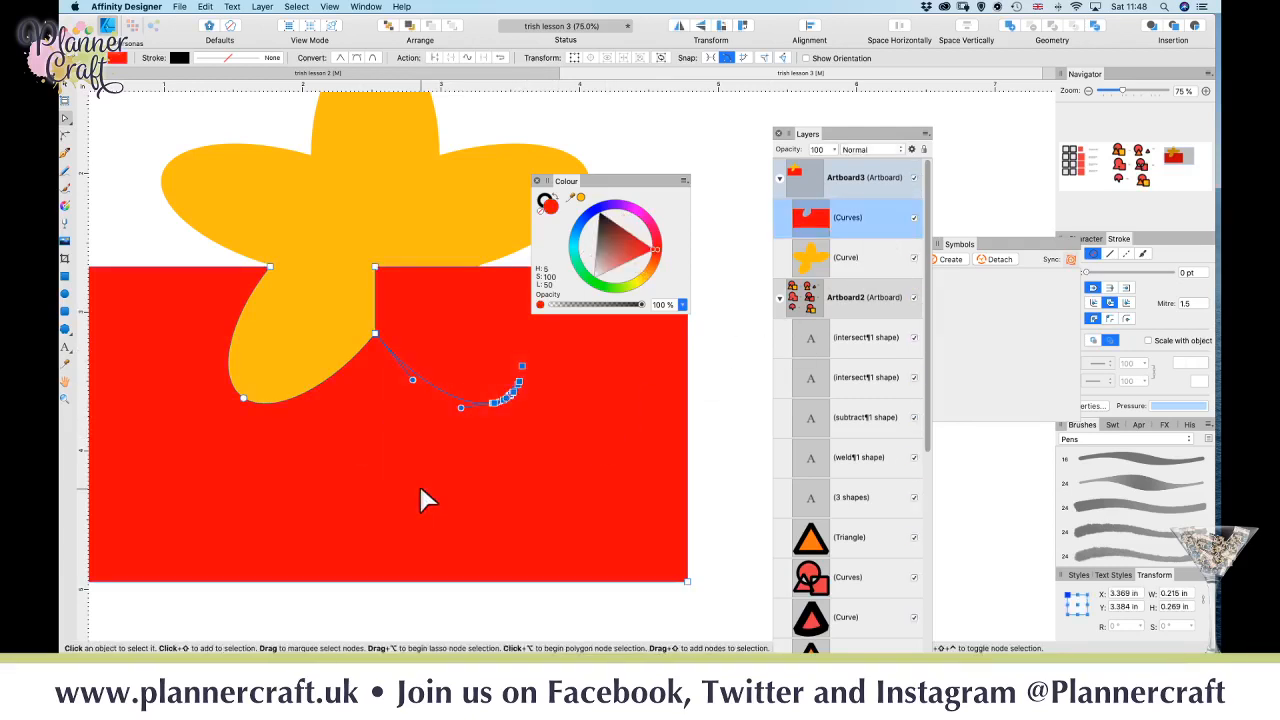
key(Delete)
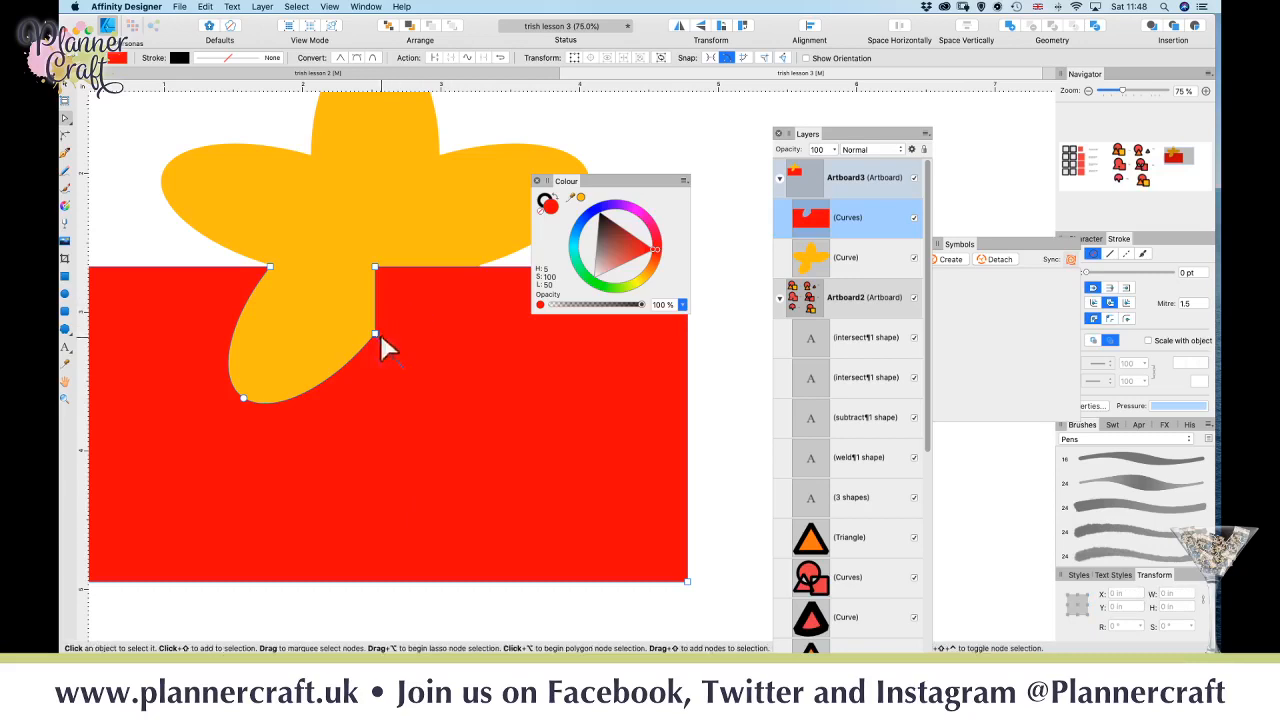
- Separate the overlapping nodes at the red shape's inner corner, where its vertical cut edge meets the petal curve, with the Node tool
key(super+plus)
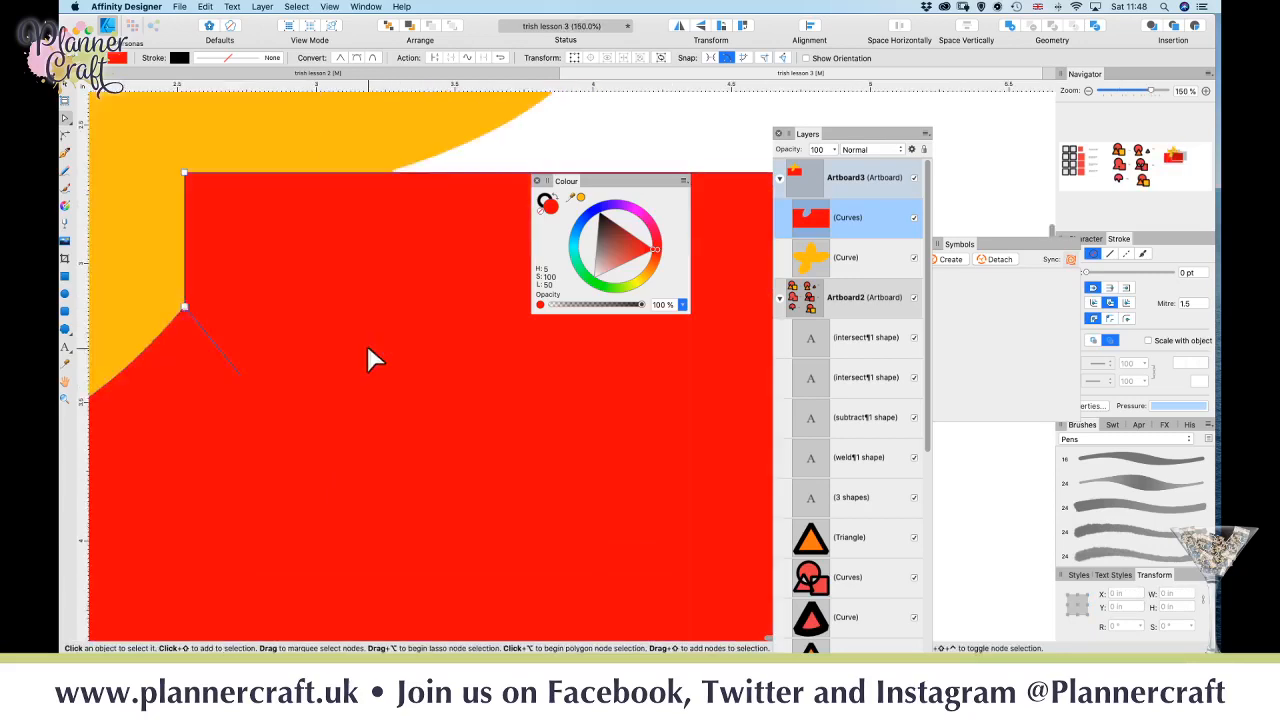
key(space)
drag(277, 368, 479, 443)
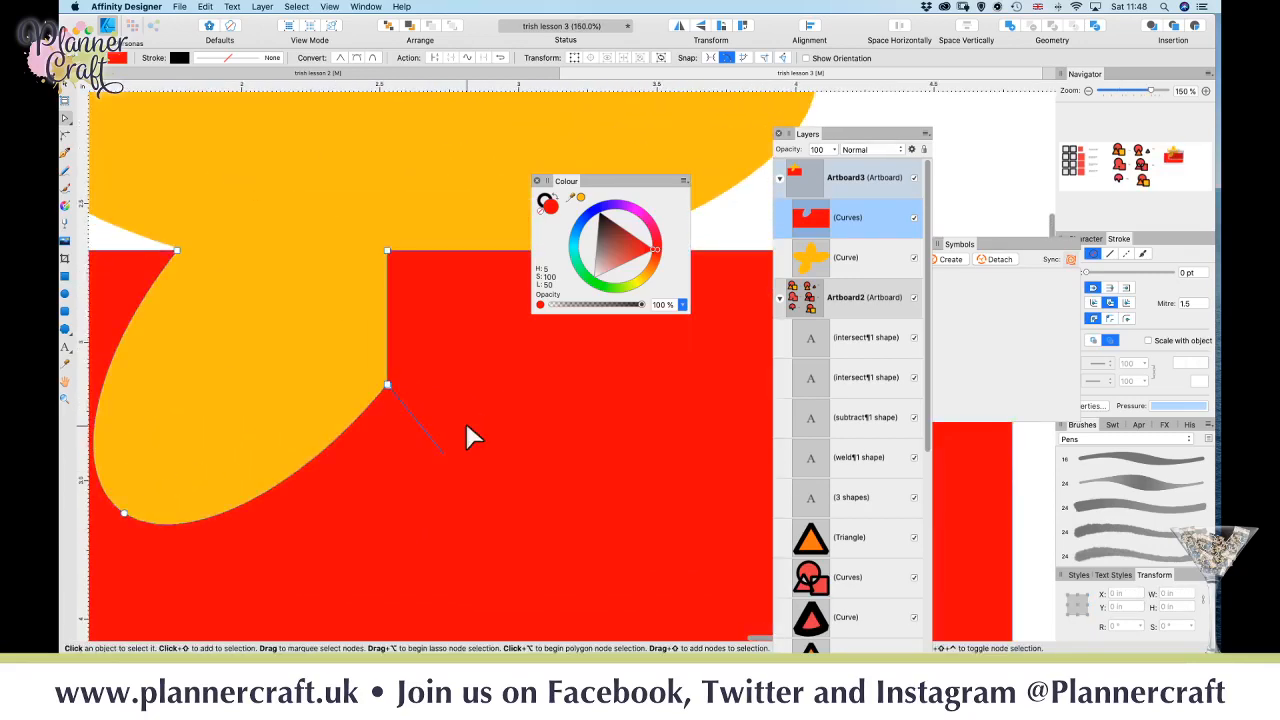
key(super+plus)
key(super+plus)
key(super+plus)
key(space)
drag(403, 428, 514, 377)
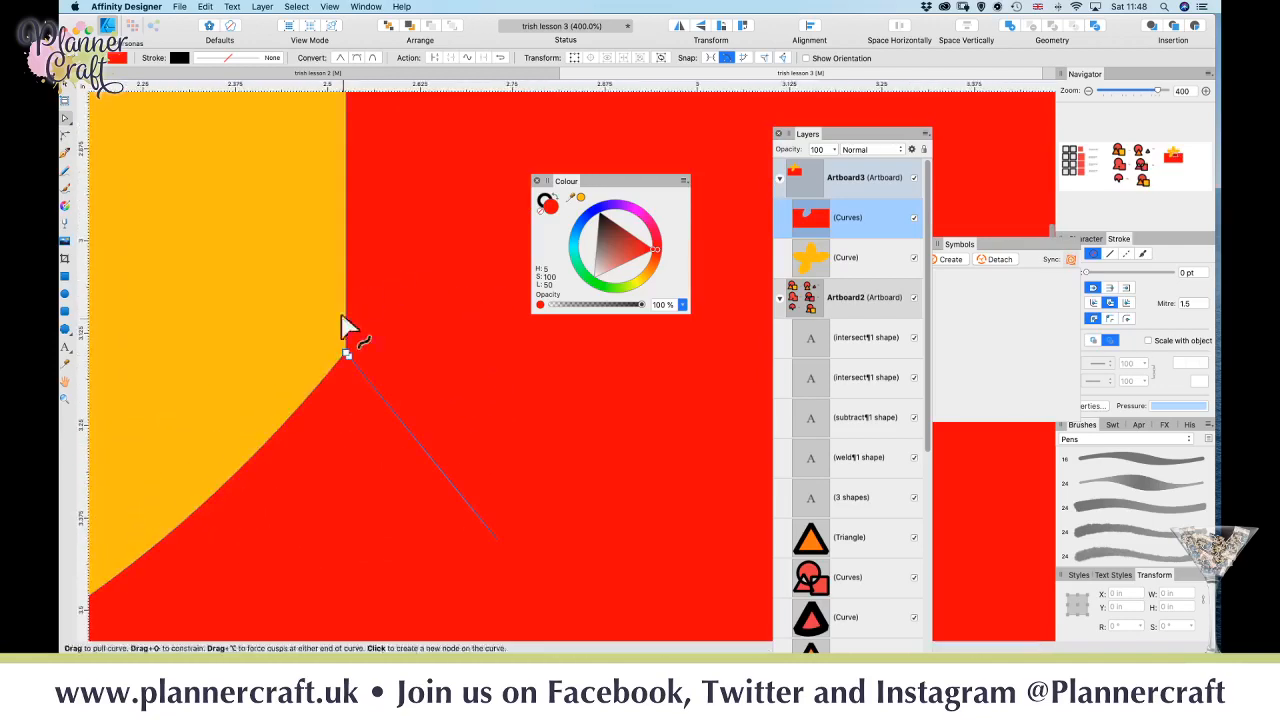
click(345, 357)
click(307, 455)
drag(345, 355, 333, 366)
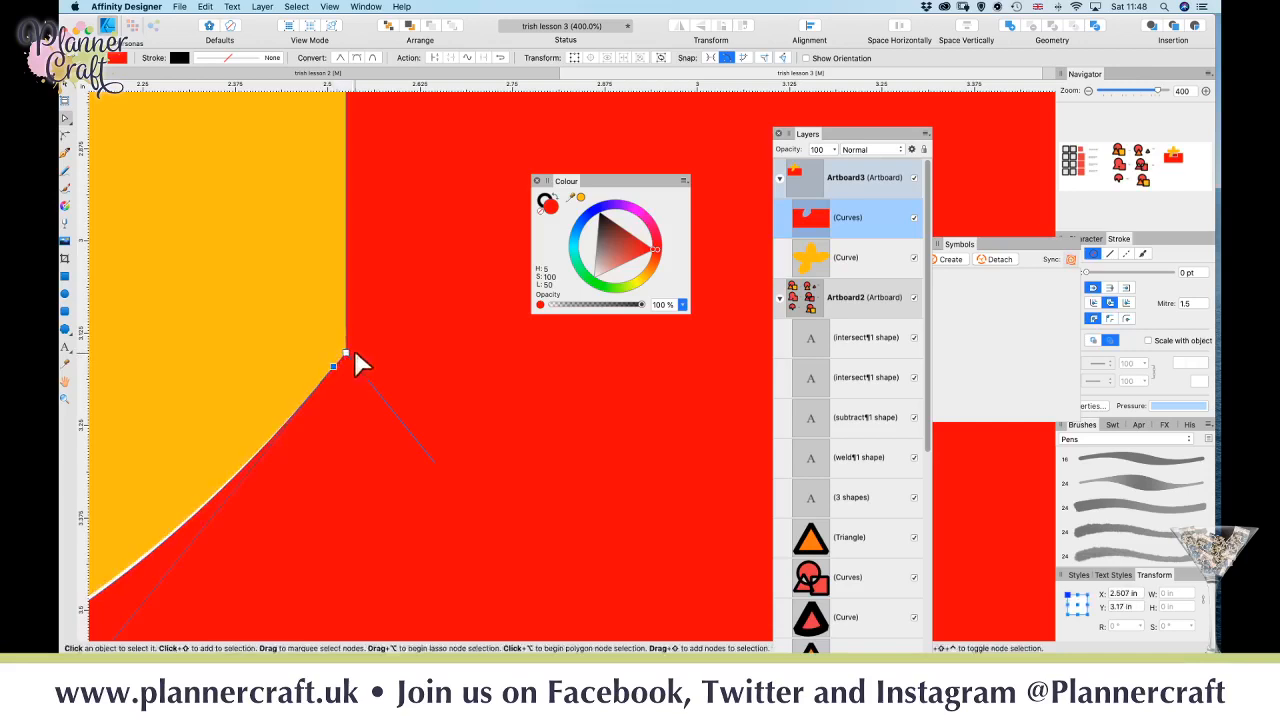
- Try to delete the doubled nodes at the red shape's inner corner and undo the deletions
key(Delete)
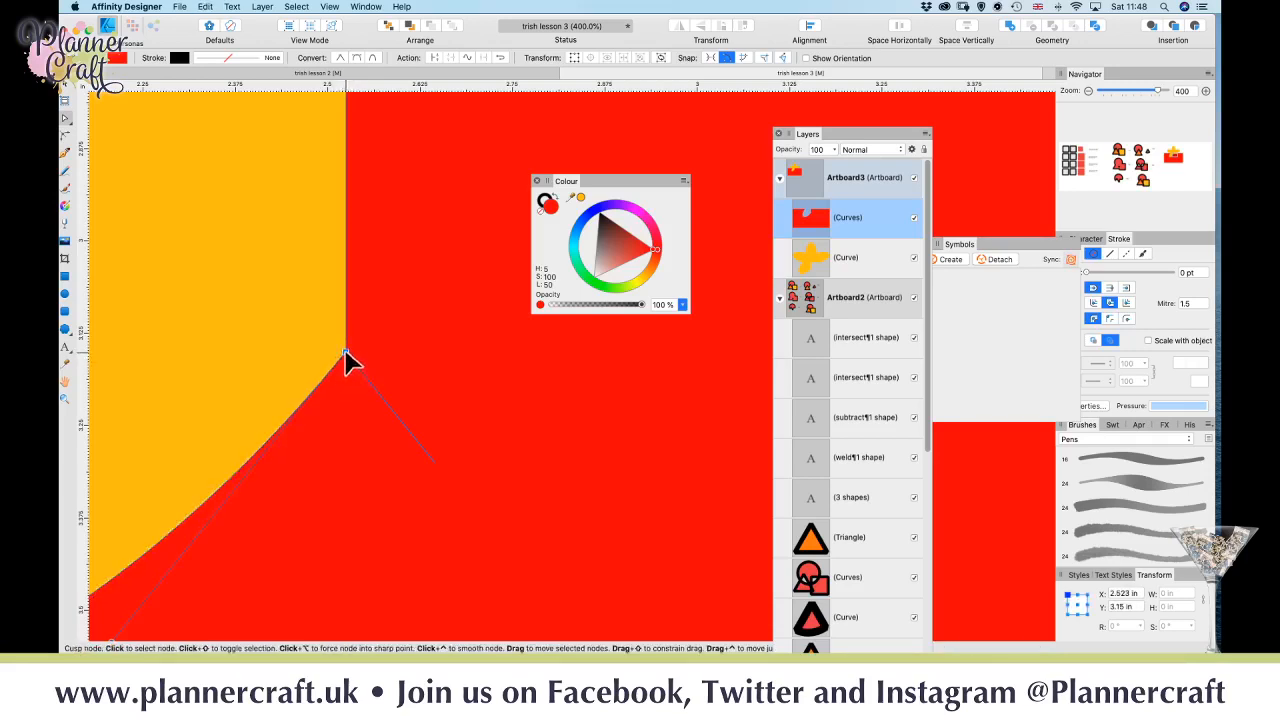
key(Delete)
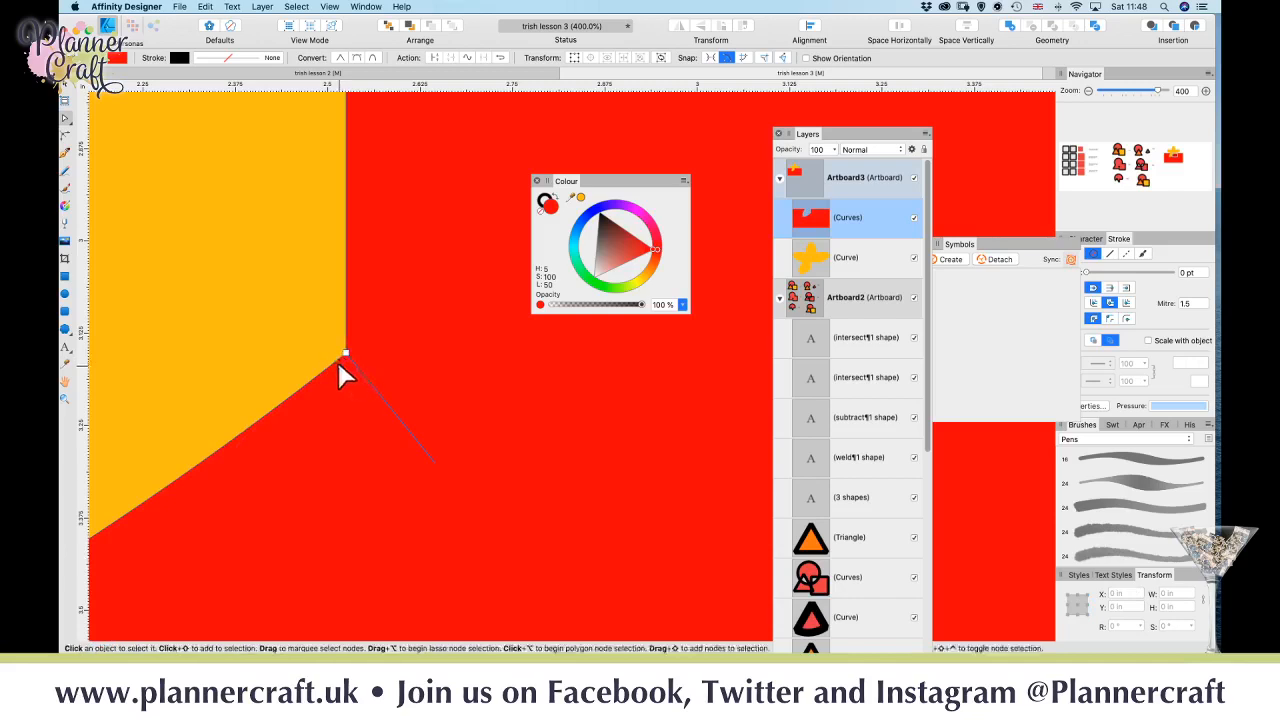
key(super+z)
key(super+z)
- Convert the inner corner node to sharp, move the offset node back onto the corner to close the white gap, and deselect the shape
click(345, 355)
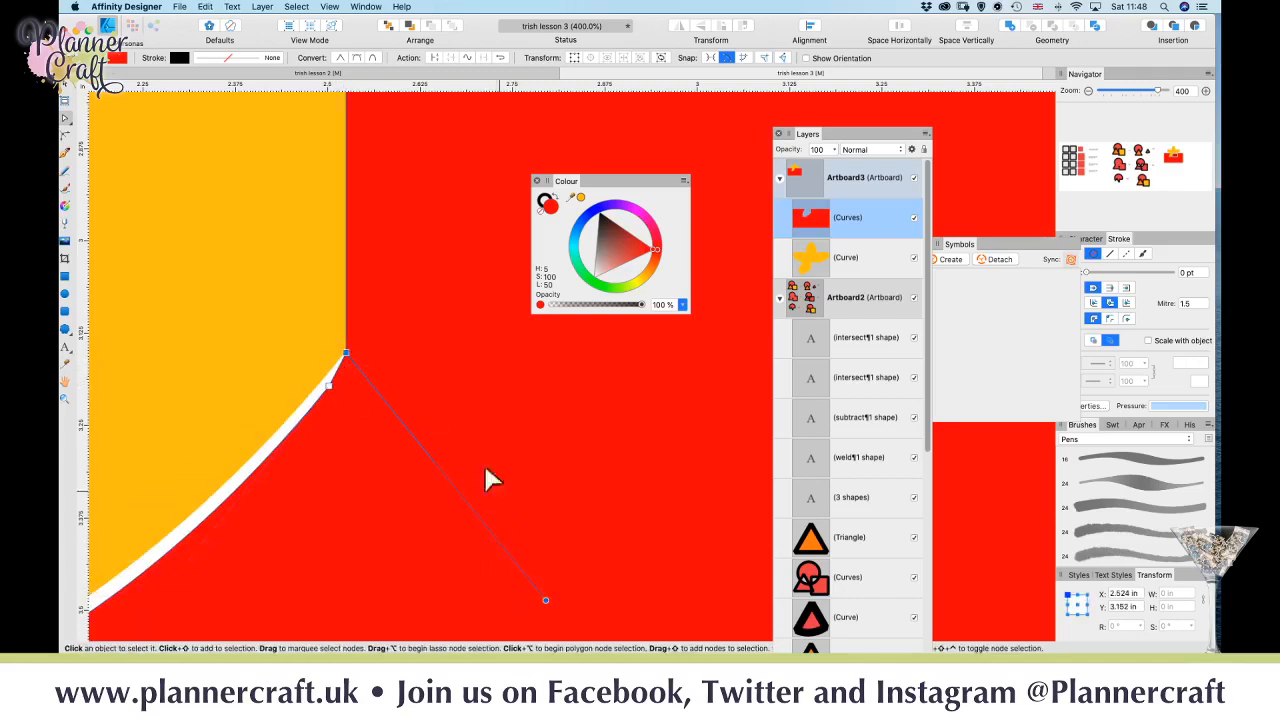
click(338, 58)
drag(330, 390, 345, 352)
key(super+0)
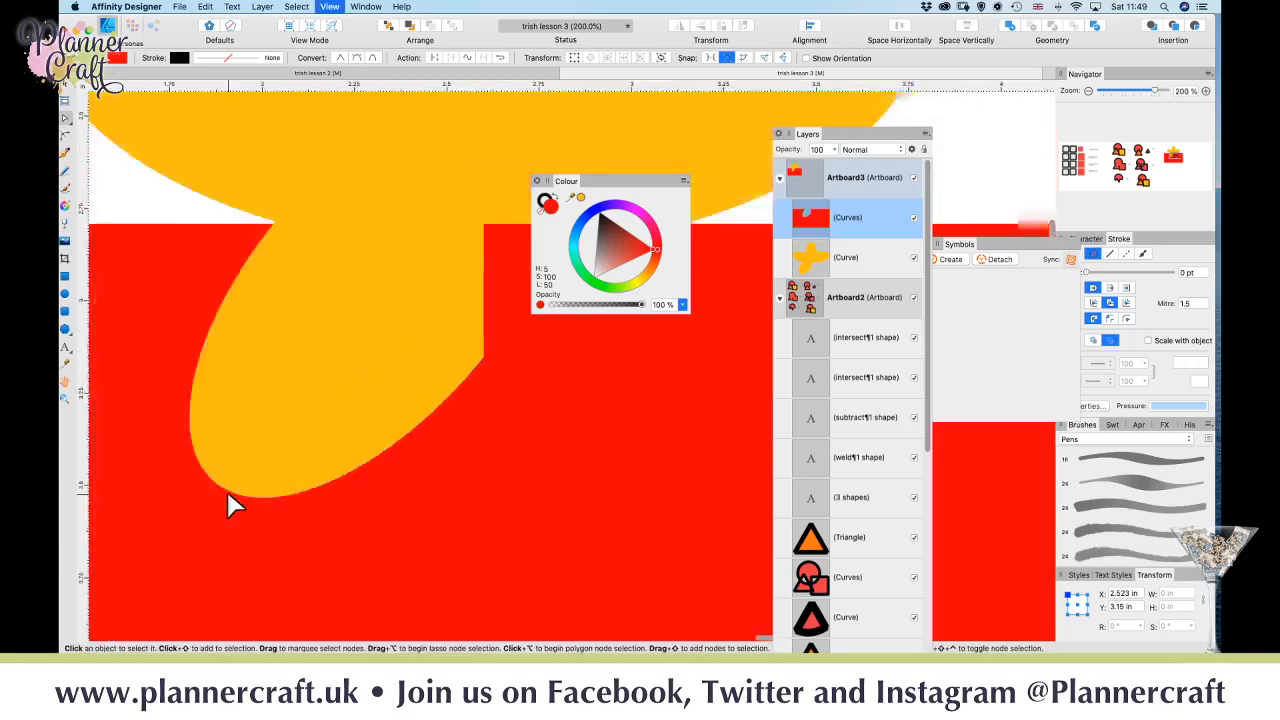
drag(429, 477, 213, 344)
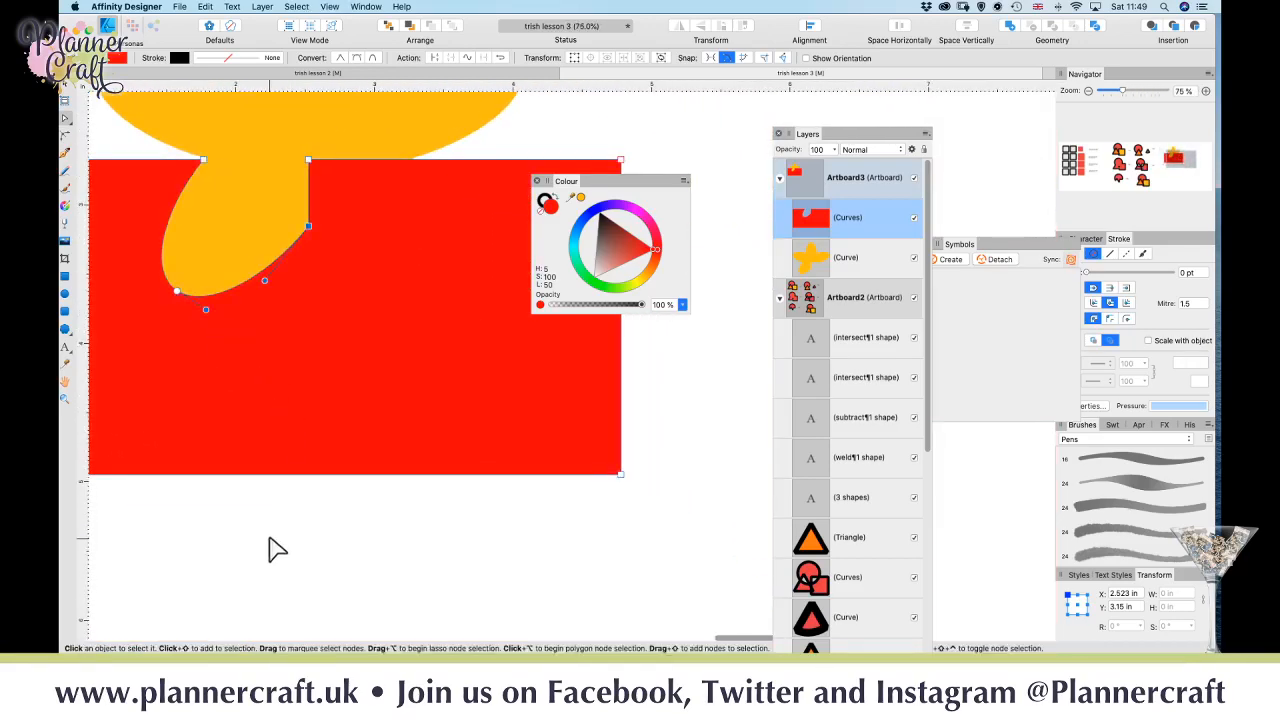
click(273, 537)
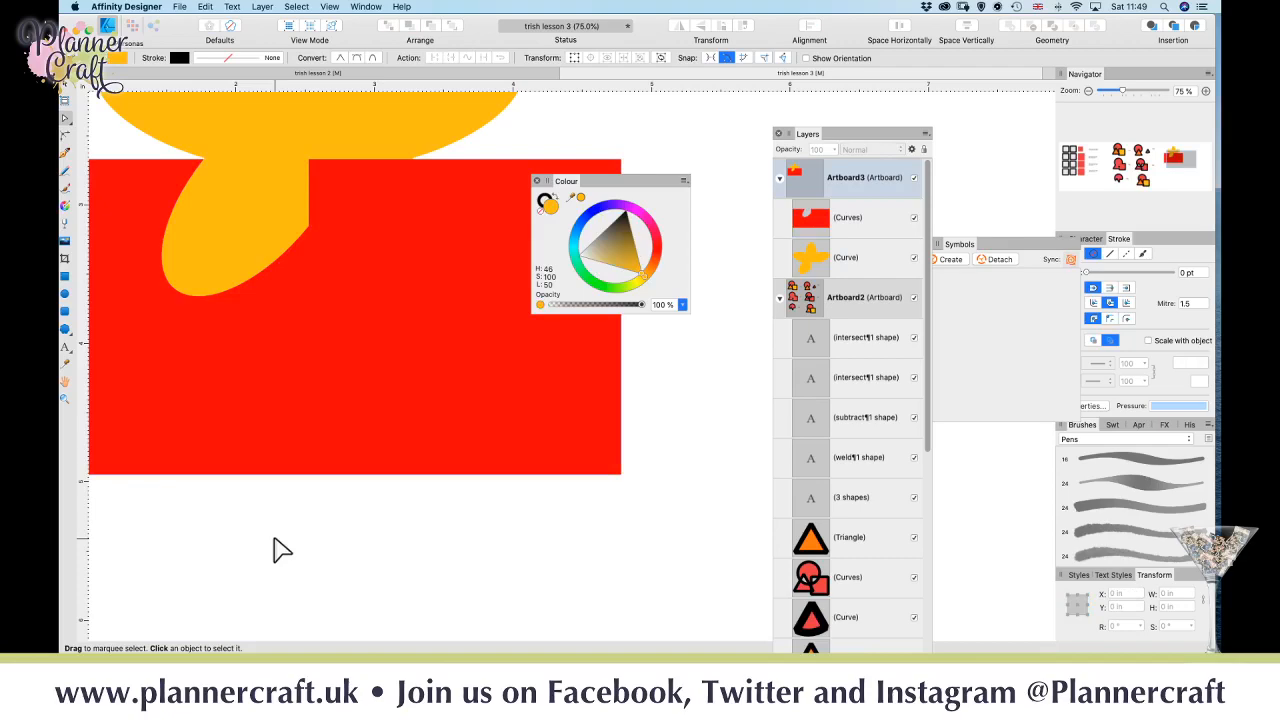
- Split the overlapping circle, triangle and square at Artboard2's lower right into separate pieces with the Divide operation
key(super+minus)
key(super+minus)
key(super+minus)
drag(577, 469, 367, 407)
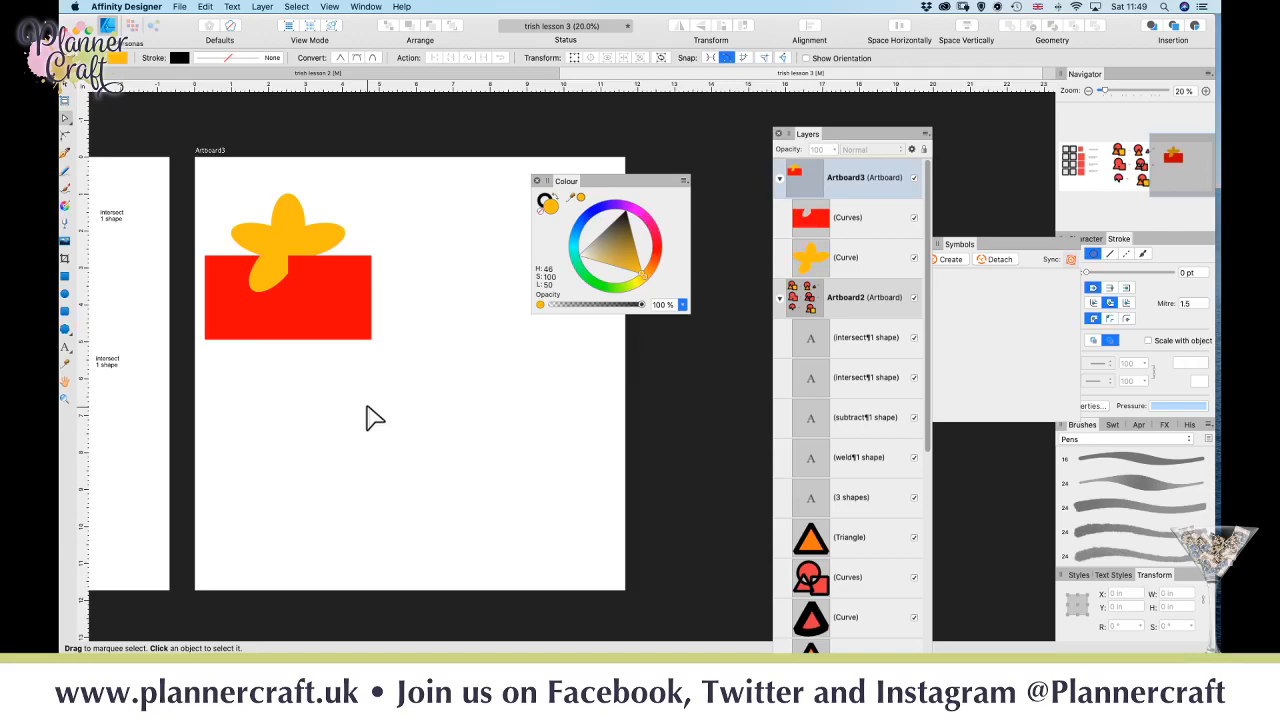
drag(314, 508, 757, 490)
drag(338, 474, 478, 464)
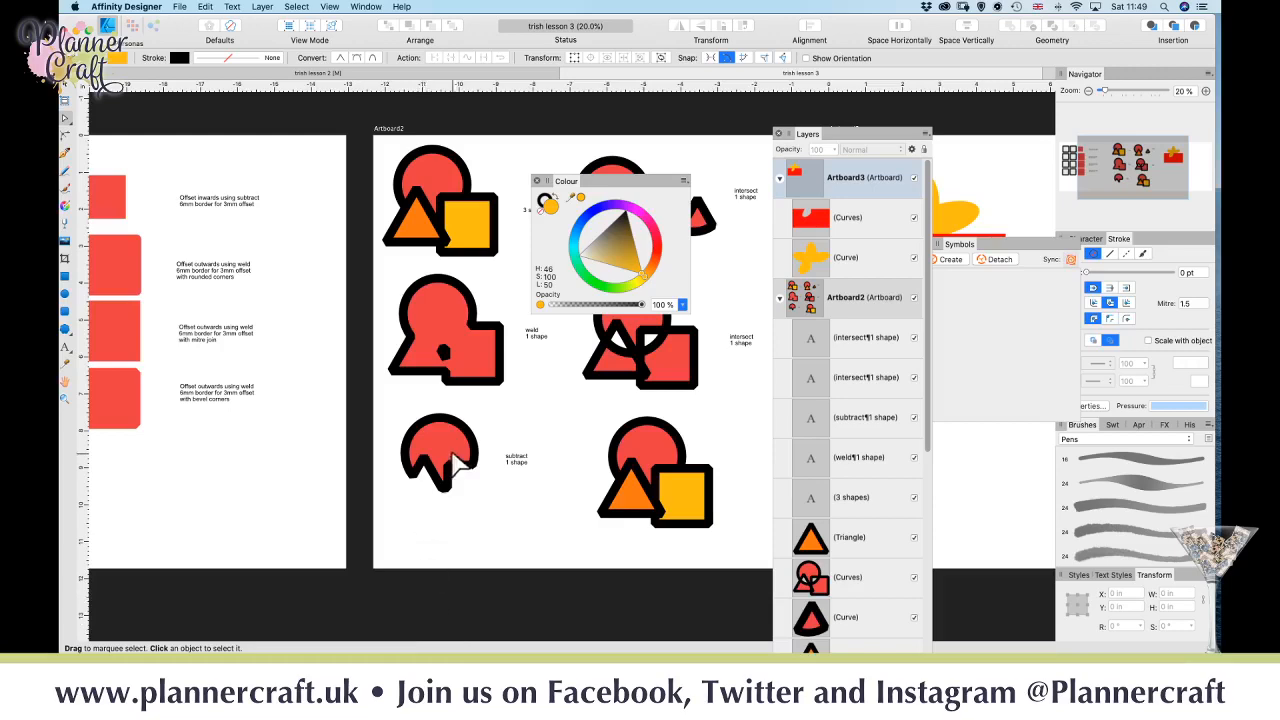
drag(517, 463, 266, 380)
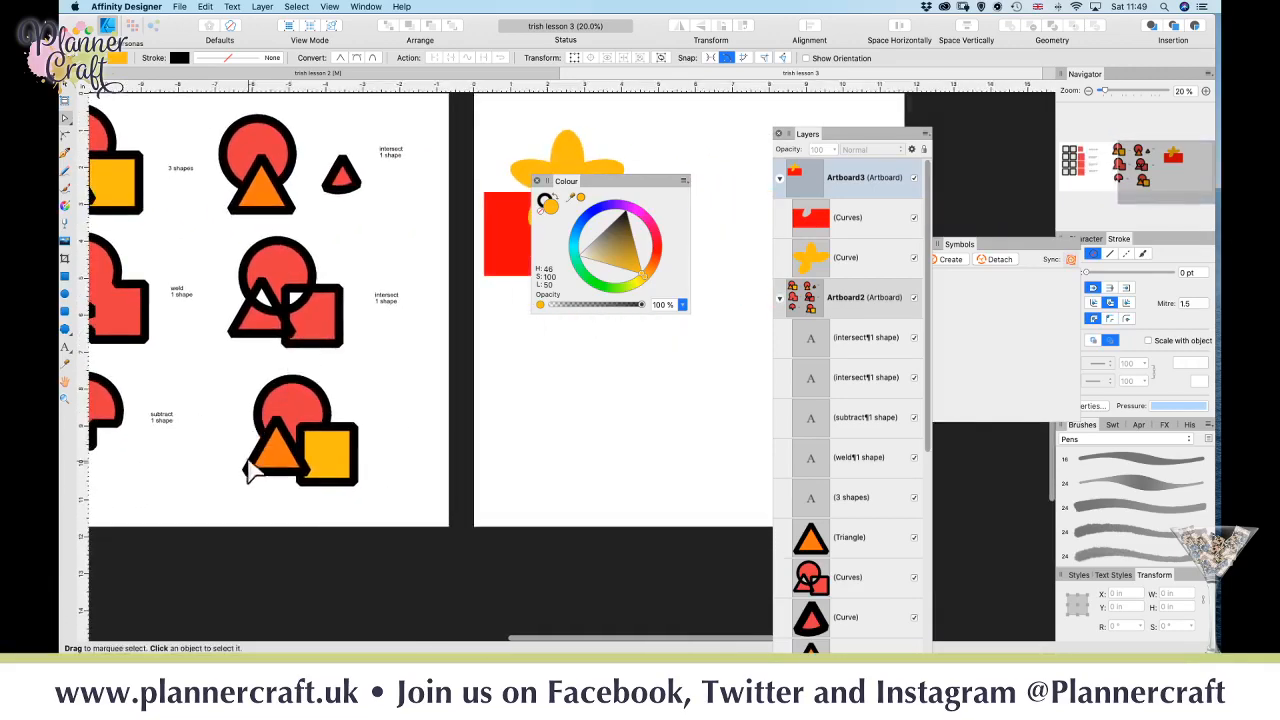
drag(395, 500, 223, 351)
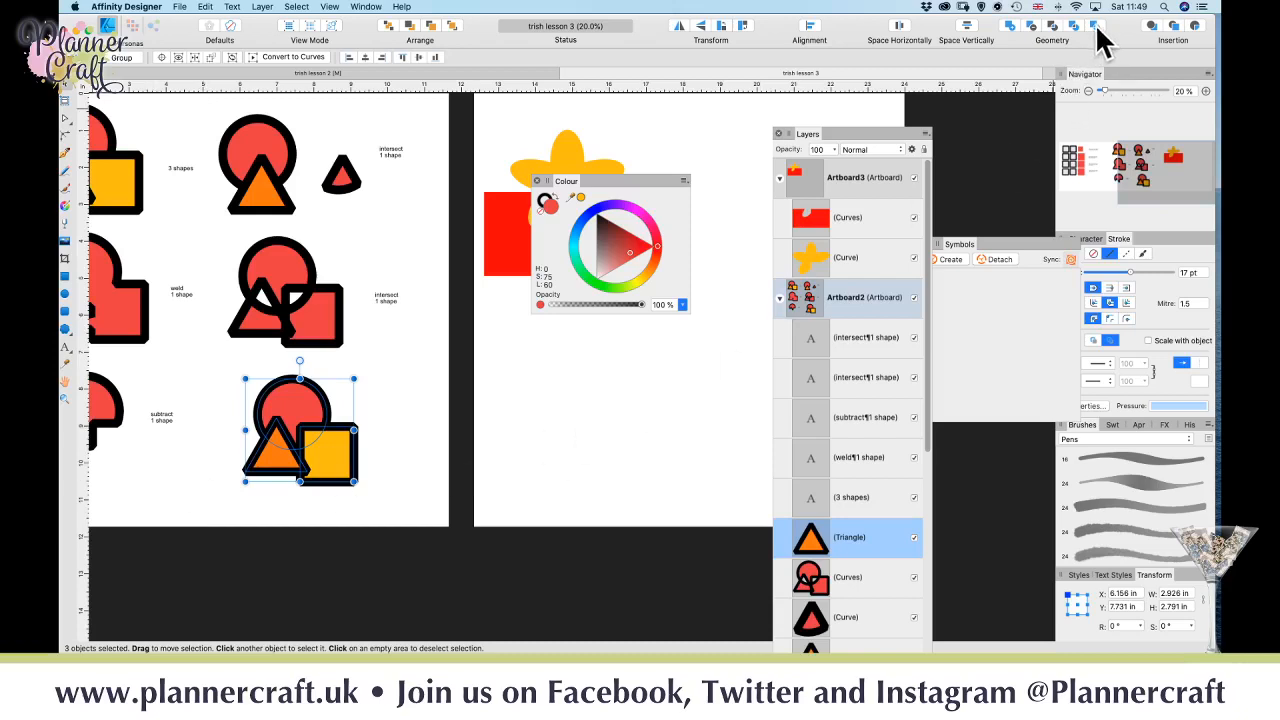
click(1095, 26)
click(386, 451)
- Move the divided square, triangle, circle and small overlap pieces slightly apart so each one stands separately
mouse_move(340, 455)
mouse_down()
mouse_move(357, 472)
mouse_move(348, 452)
mouse_up()
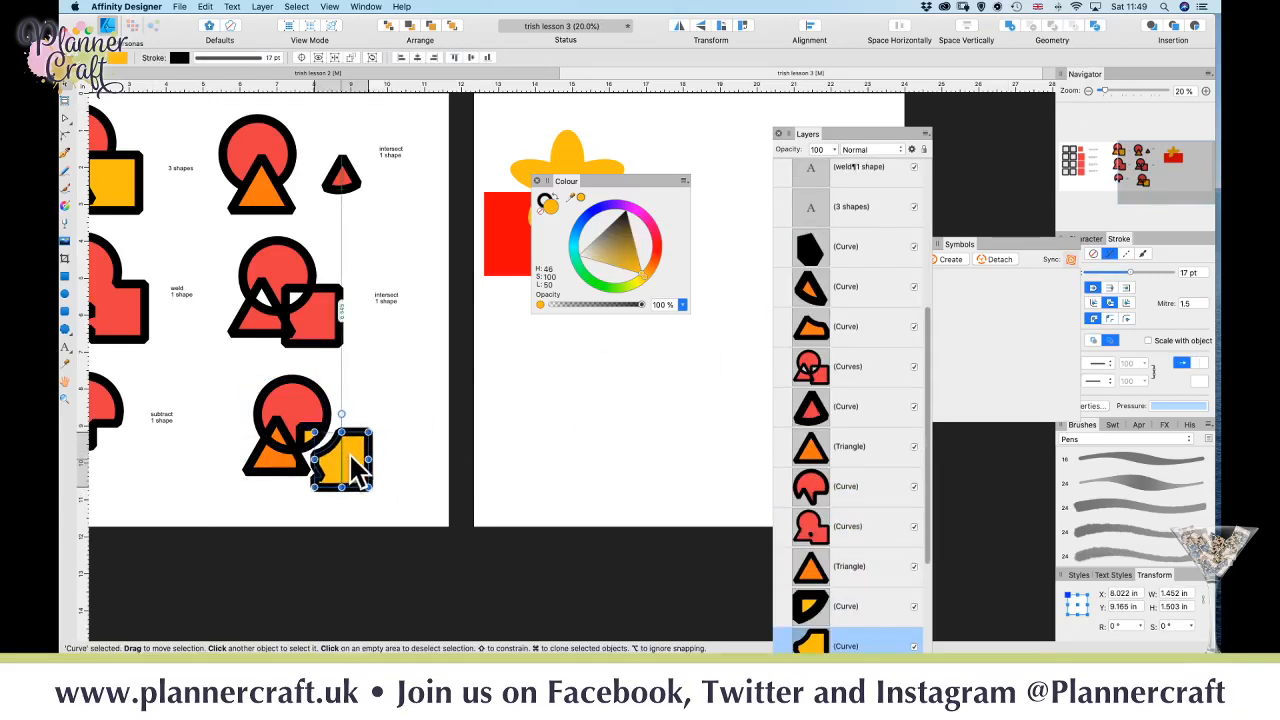
drag(274, 474, 253, 469)
drag(297, 401, 294, 376)
click(270, 428)
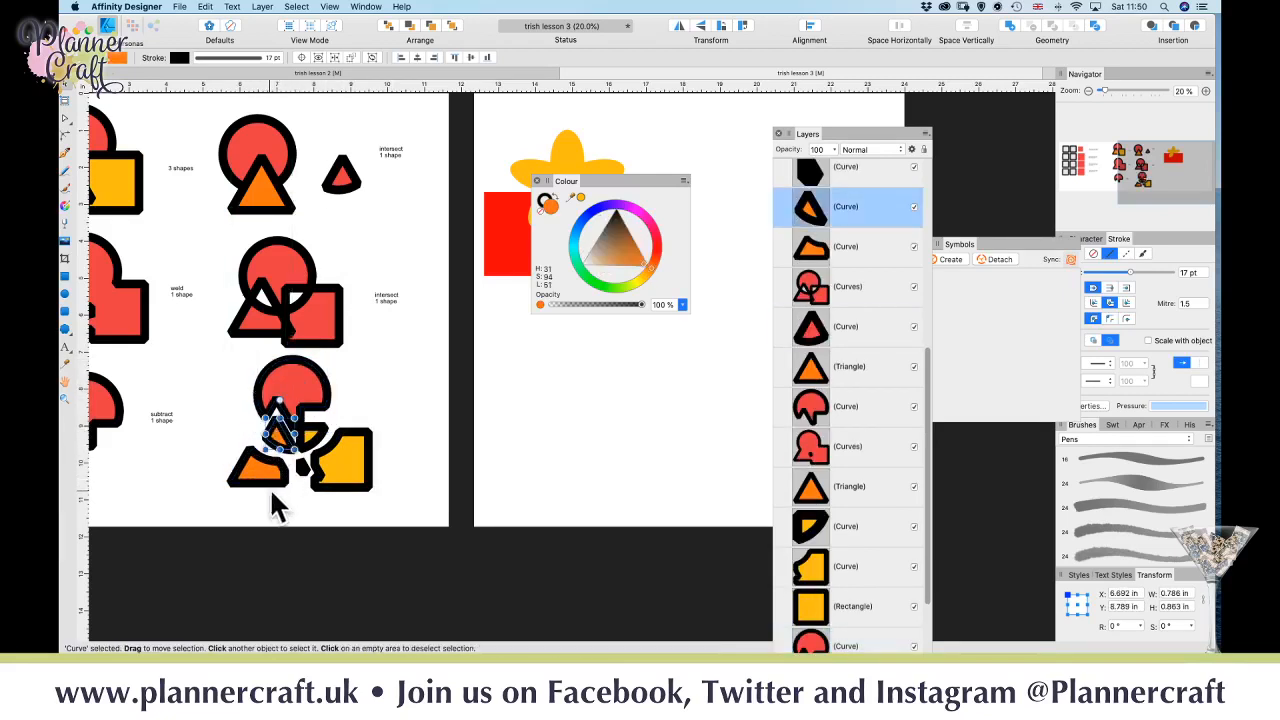
click(312, 447)
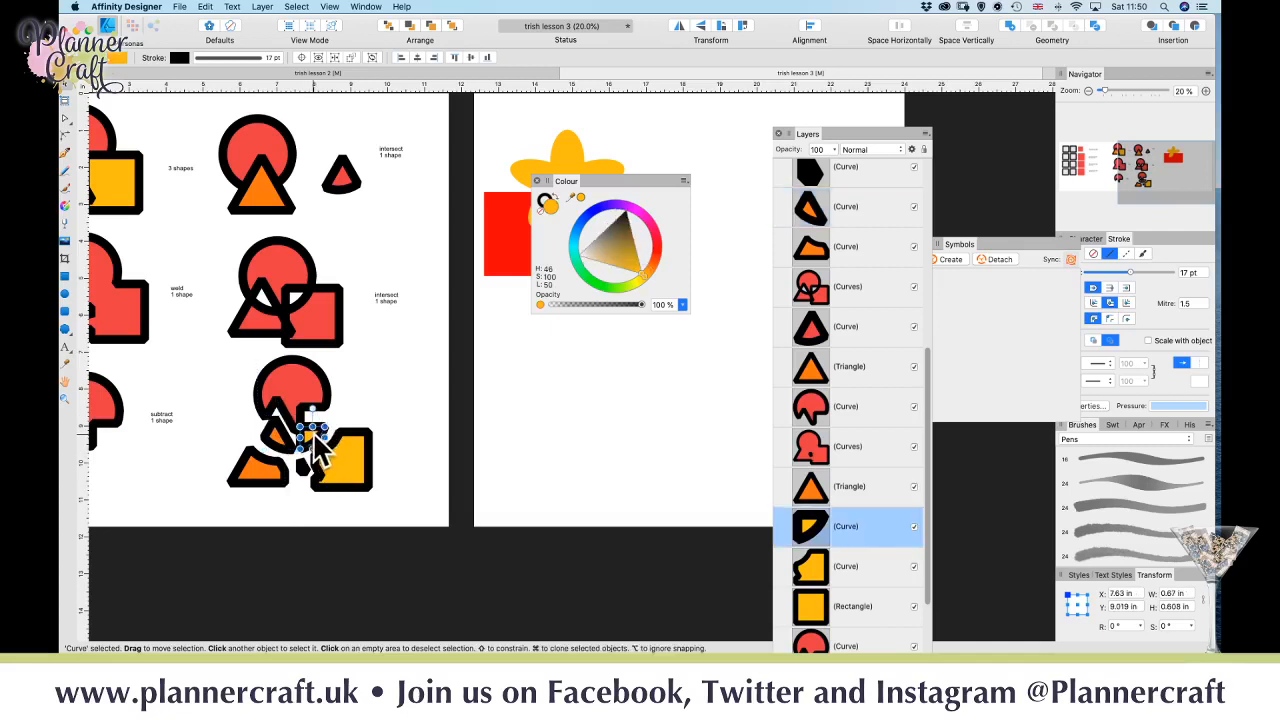
mouse_move(312, 445)
mouse_down()
mouse_move(340, 458)
mouse_move(322, 439)
mouse_up()
click(393, 406)
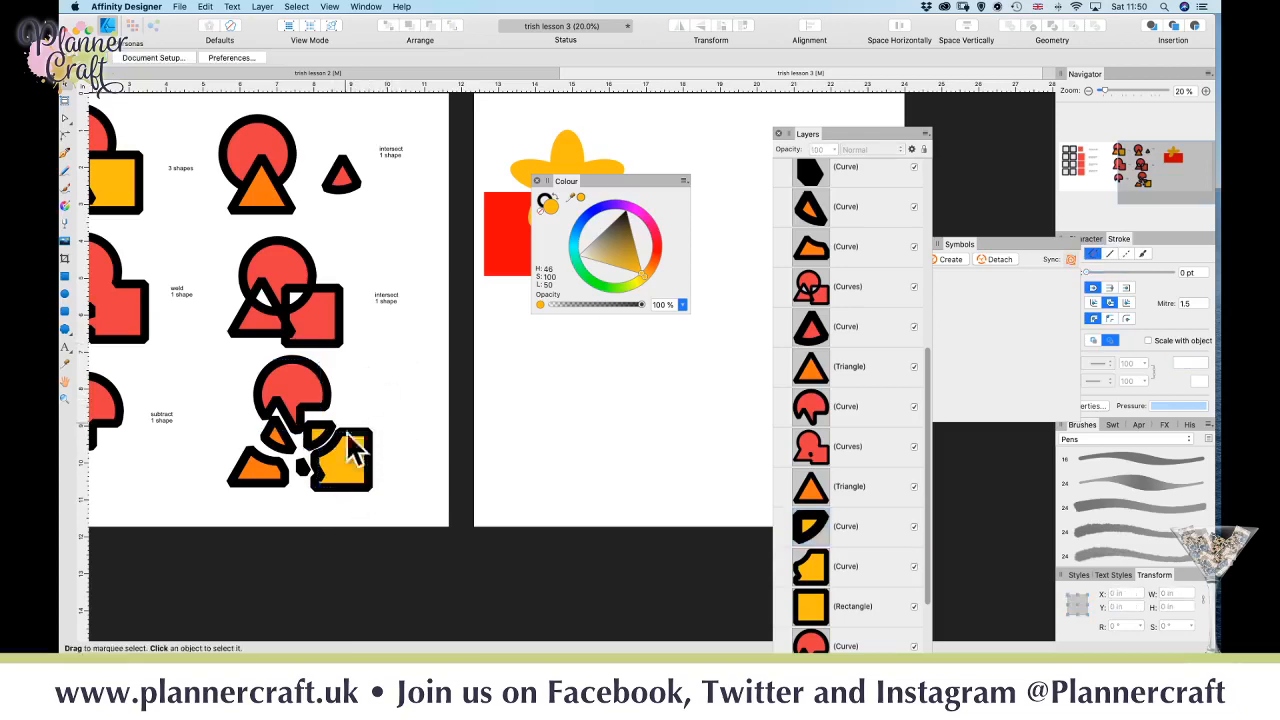
- Duplicate the lower "intersect 1 shape" label and place the copy beside the divided pieces
drag(250, 425, 330, 505)
click(475, 380)
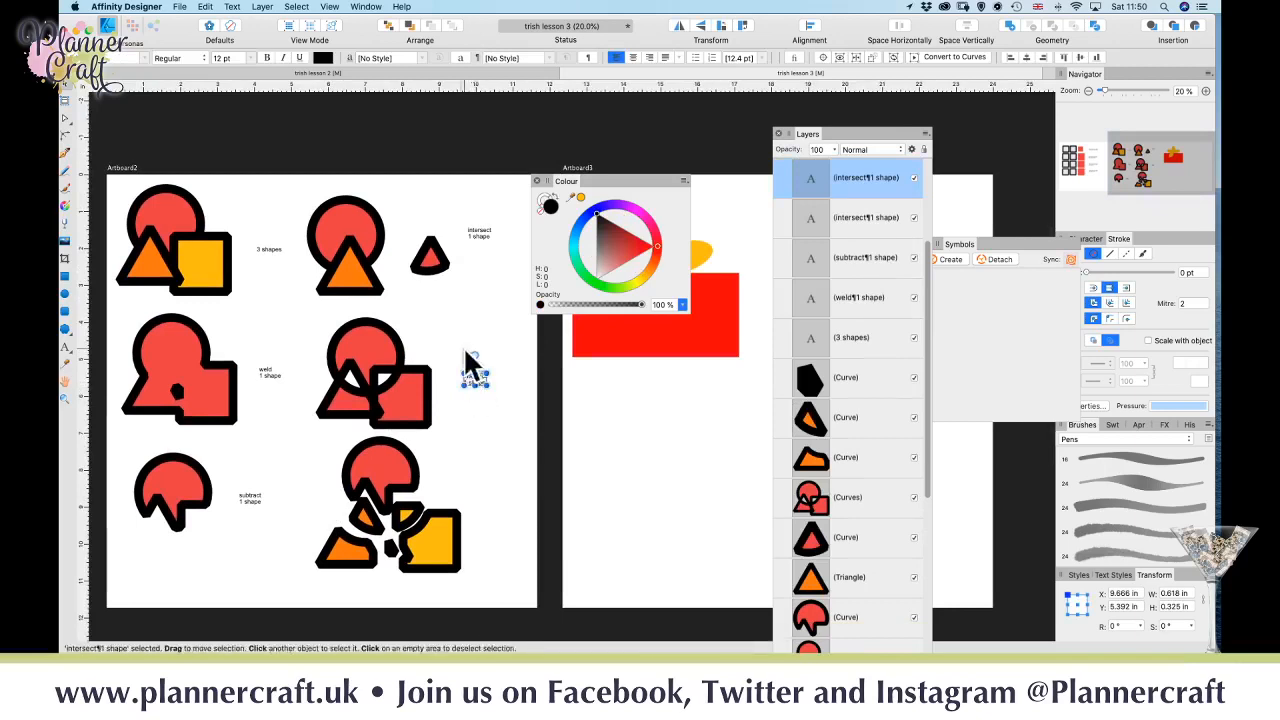
drag(486, 394, 487, 490)
- Replace the copied label's text with "divide" on the first line and "6 shapes" on the second
key(t)
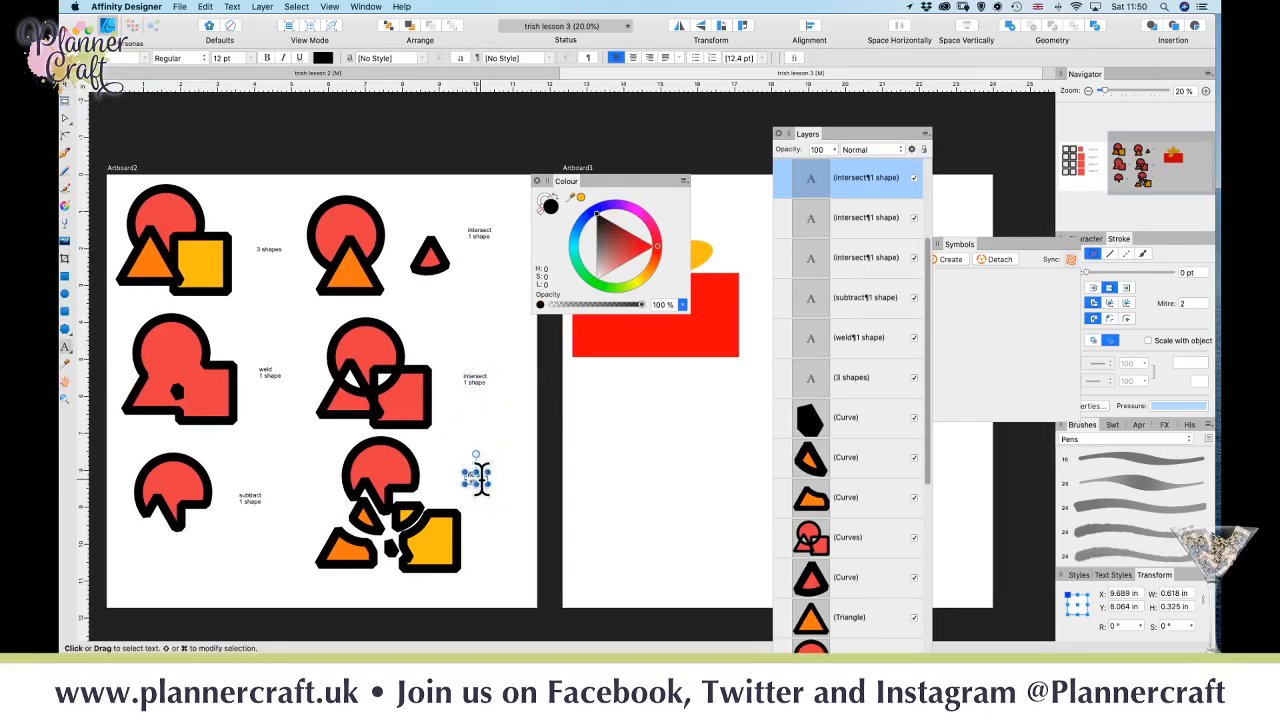
key(super+a)
text(divide )
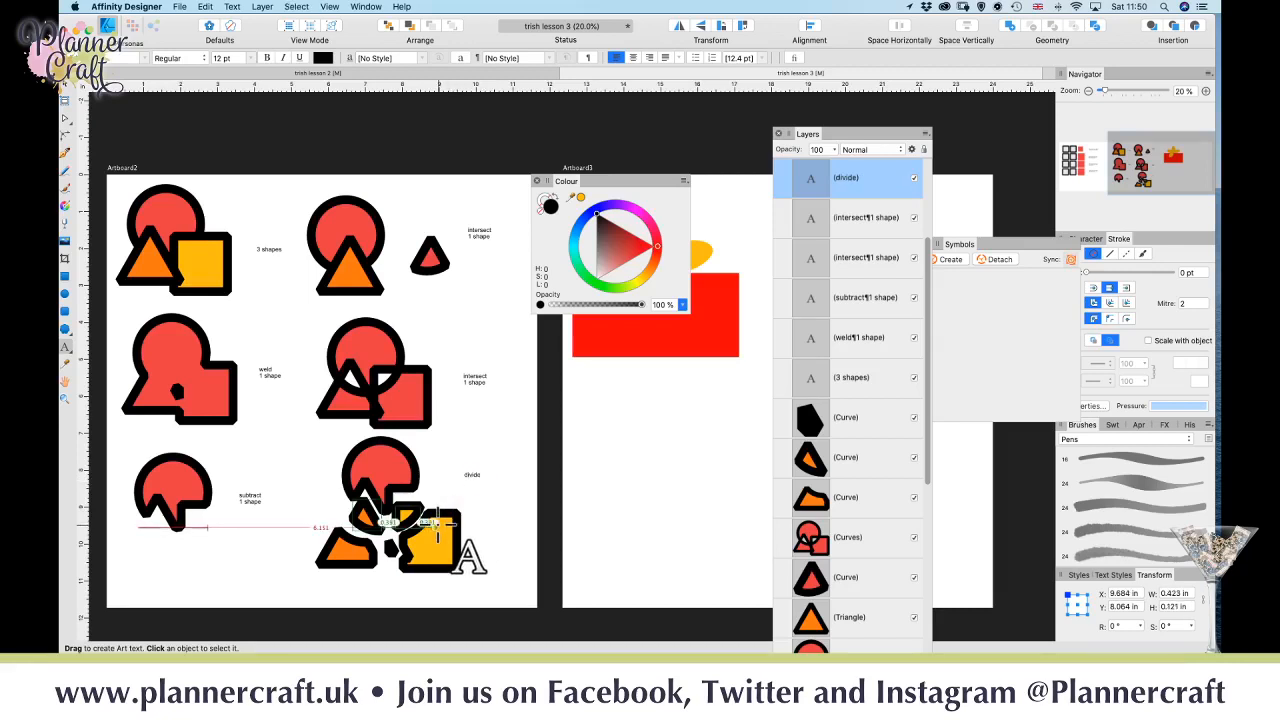
text(6 shapes)
key(Escape)
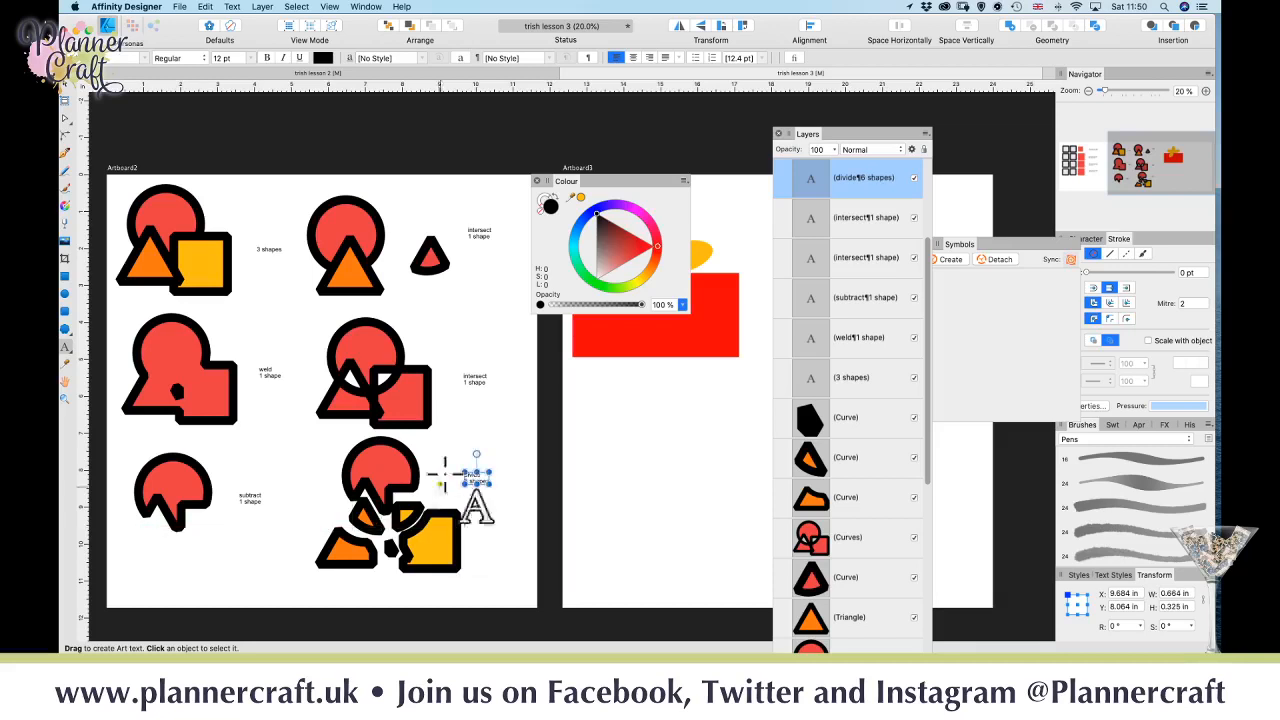
click(65, 117)
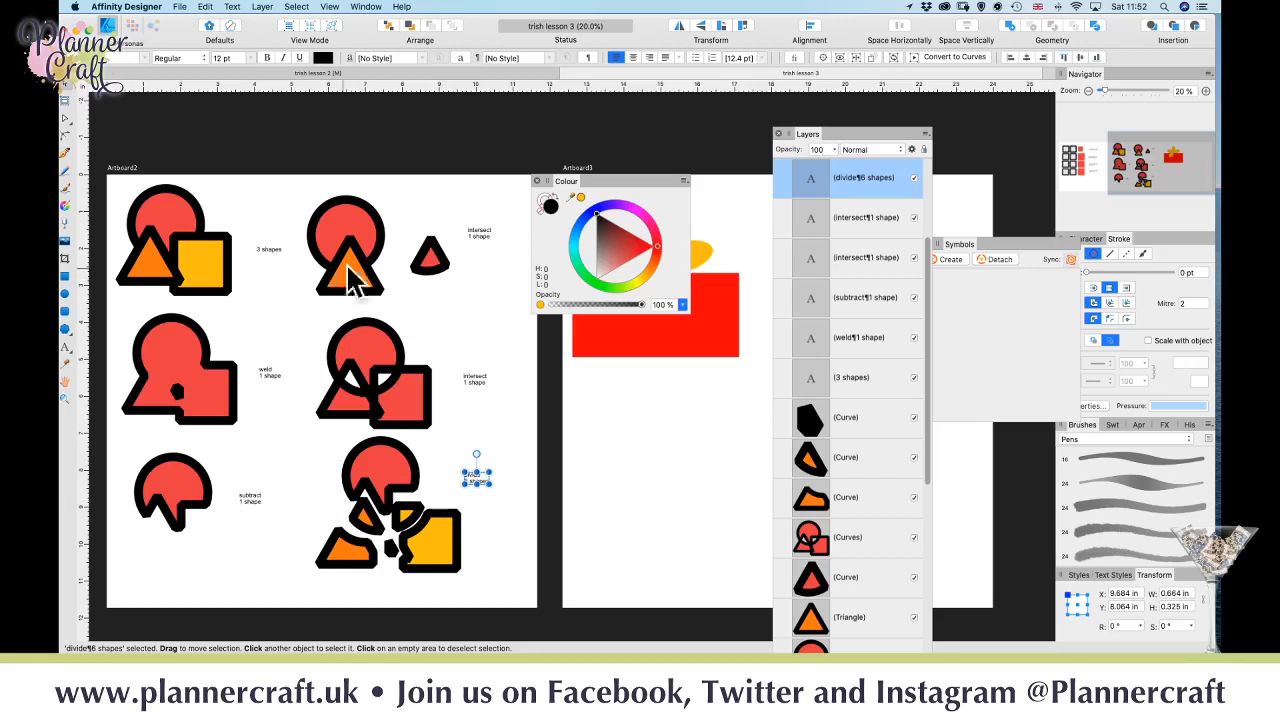
- Switch to the trish lesson 2 document and reveal the Dock to look at the Affinity apps
click(389, 78)
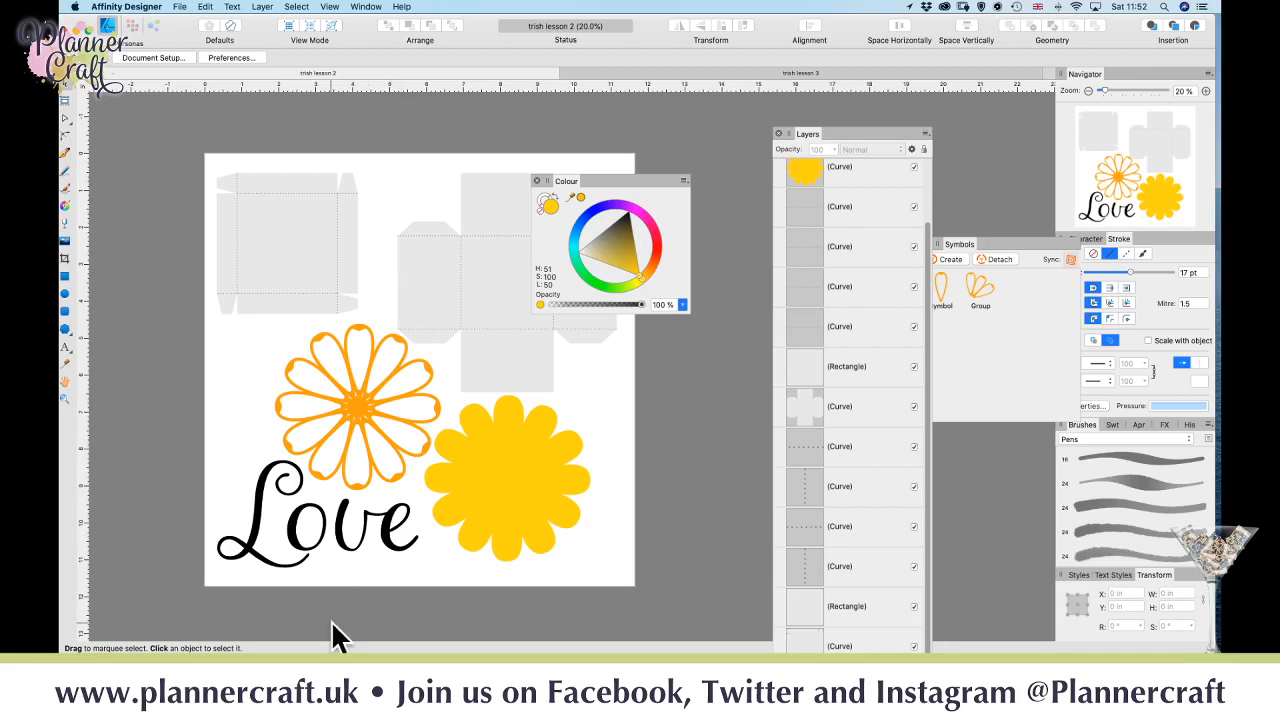
mouse_move(355, 650)
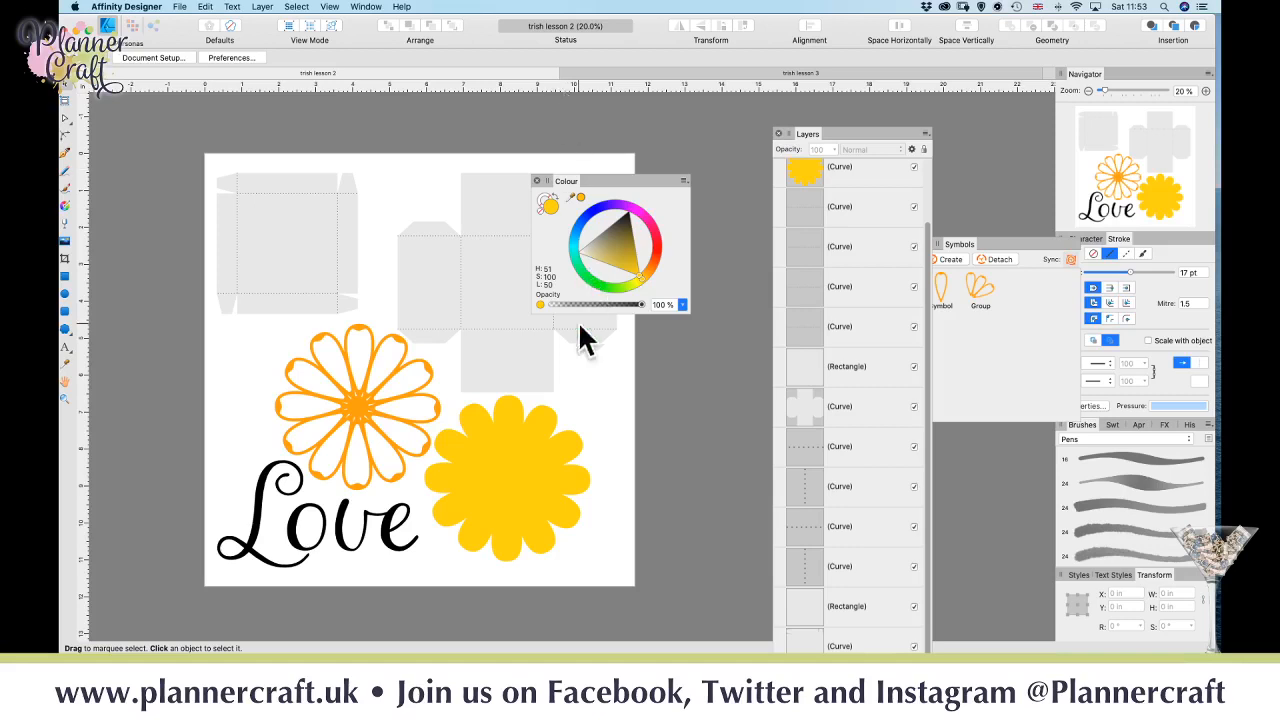
mouse_move(518, 630)
mouse_move(435, 628)
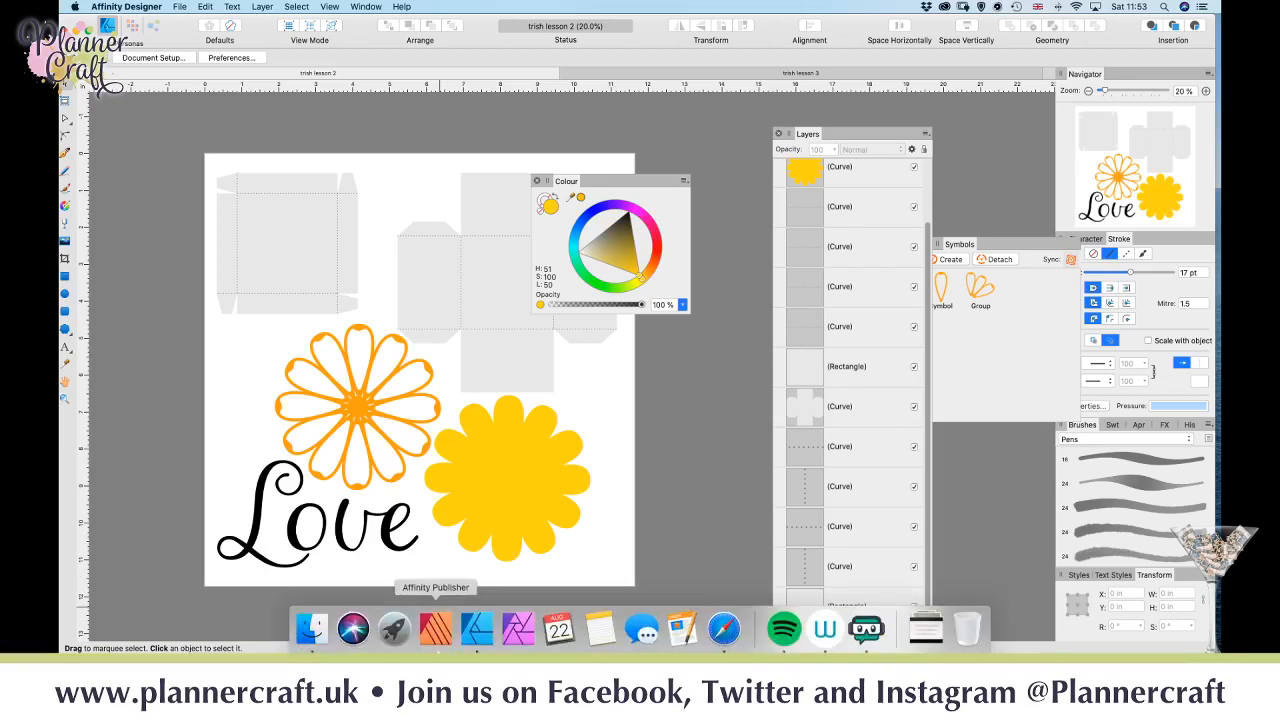